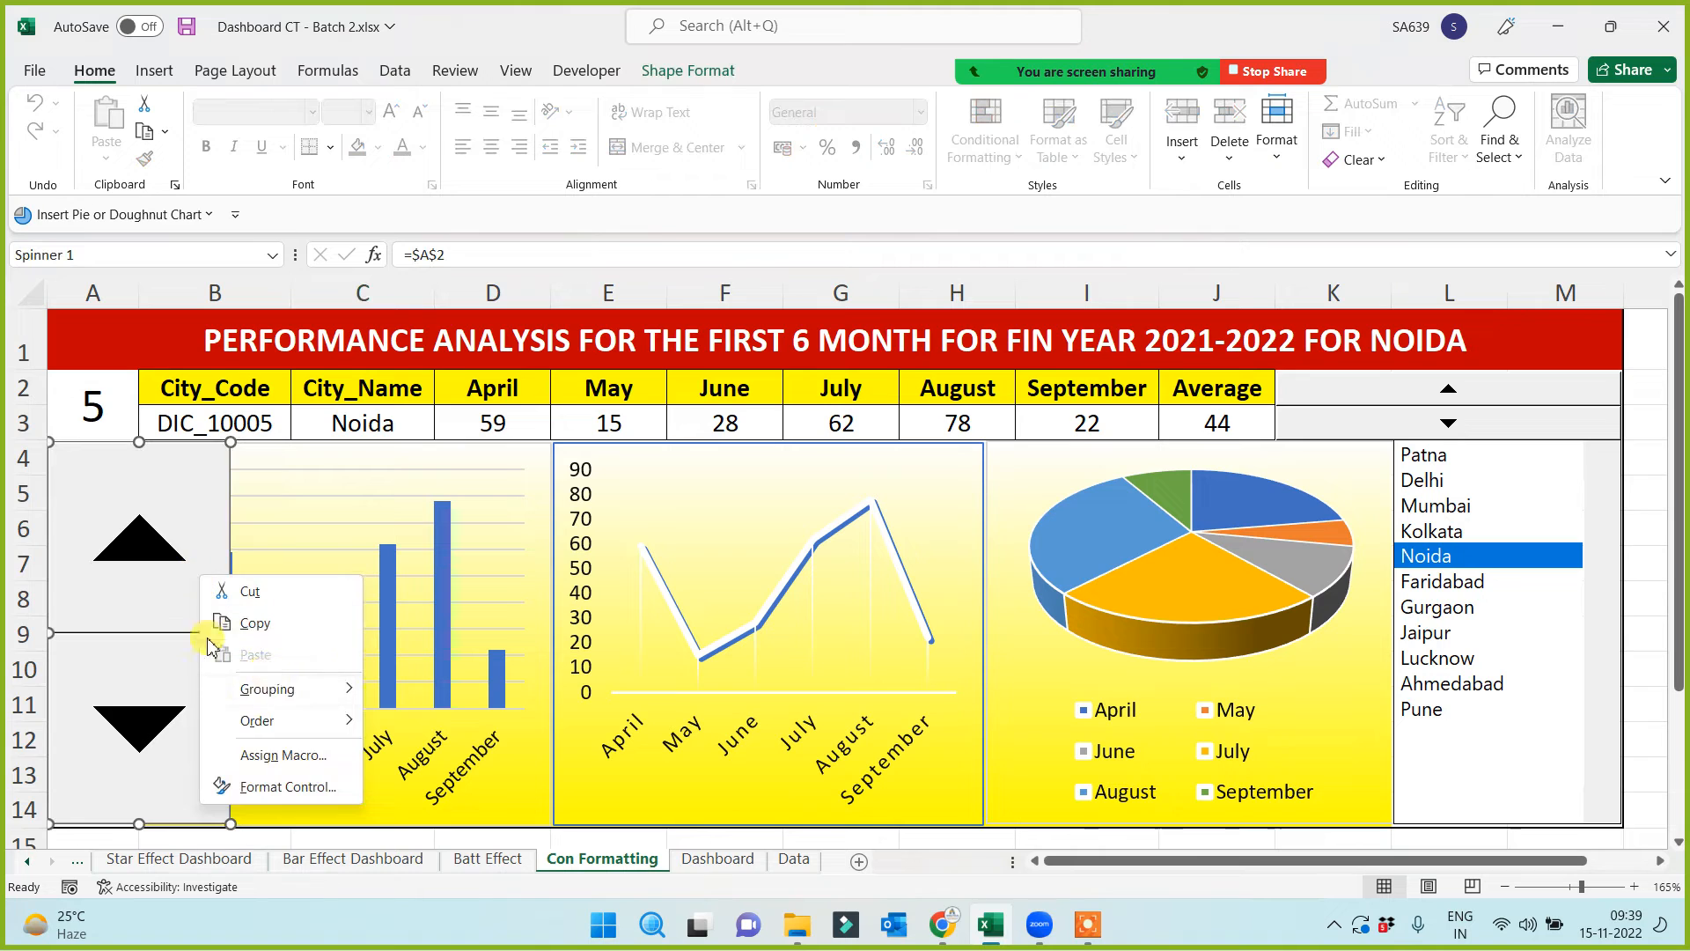
Narrow the spinner beside the column chart so it fits within column A
{"action": "left_click", "coordinate": [109, 632]}
{"action": "left_click_drag", "start_coordinate": [230, 631], "coordinate": [137, 634]}
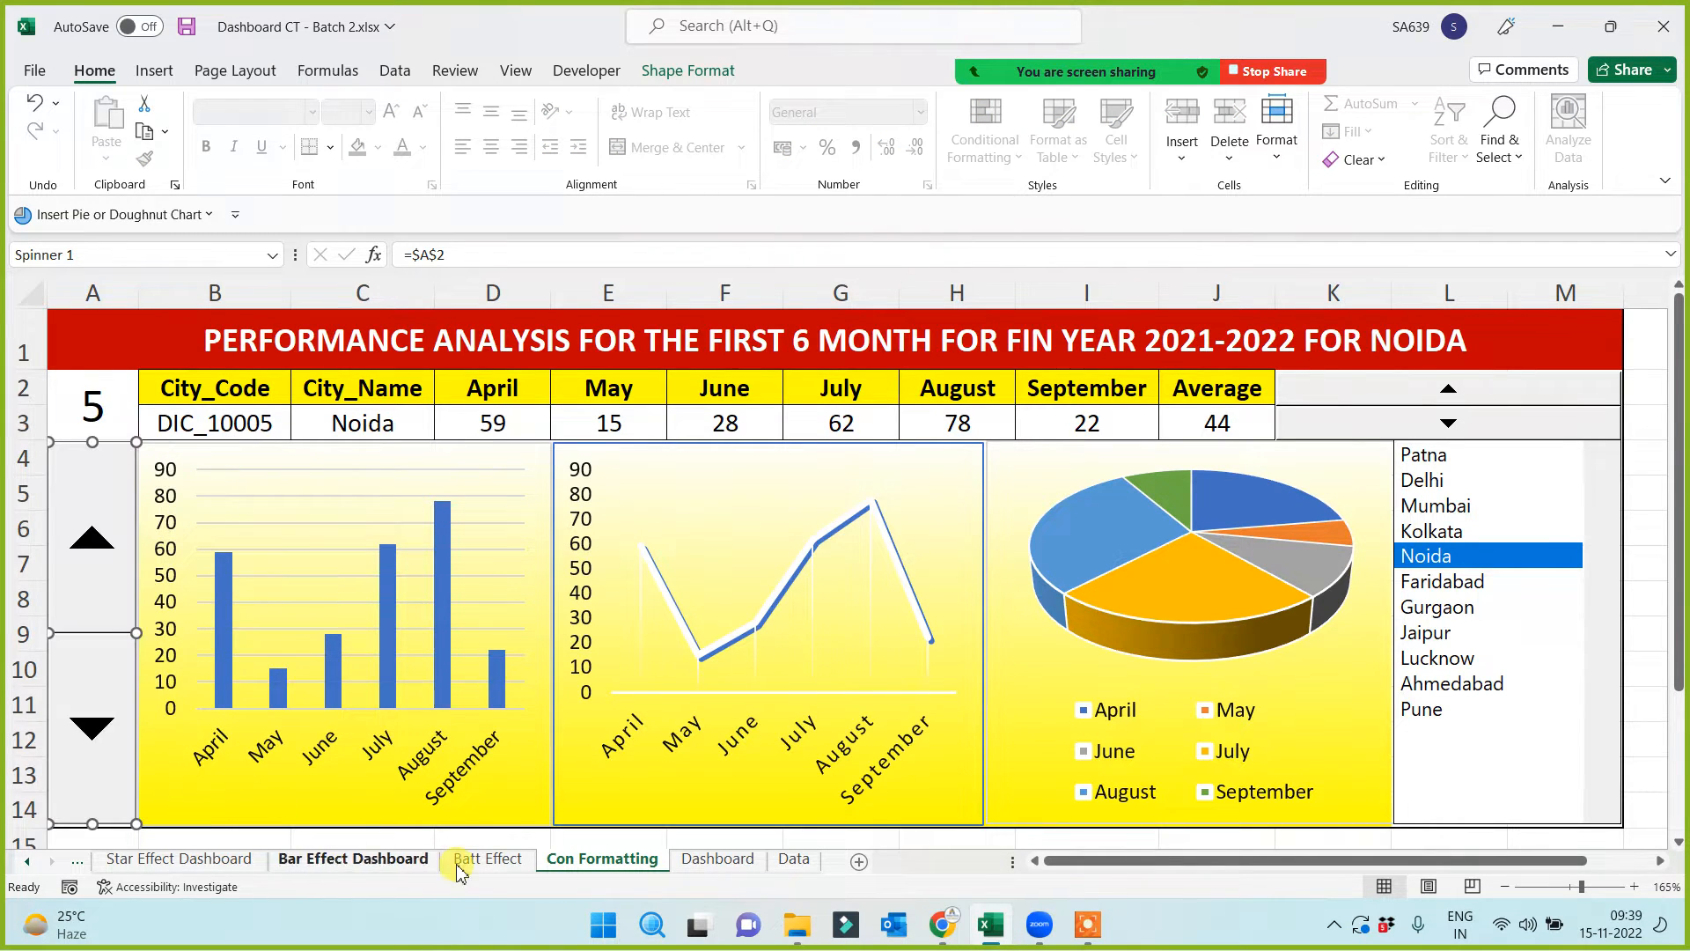
Select the merged cell B4:K14 behind the charts and open its conditional formatting rules for management
{"action": "scroll", "coordinate": [438, 836], "scroll_direction": "down", "scroll_amount": 2}
{"action": "left_click", "coordinate": [426, 702]}
{"action": "left_click", "coordinate": [312, 669]}
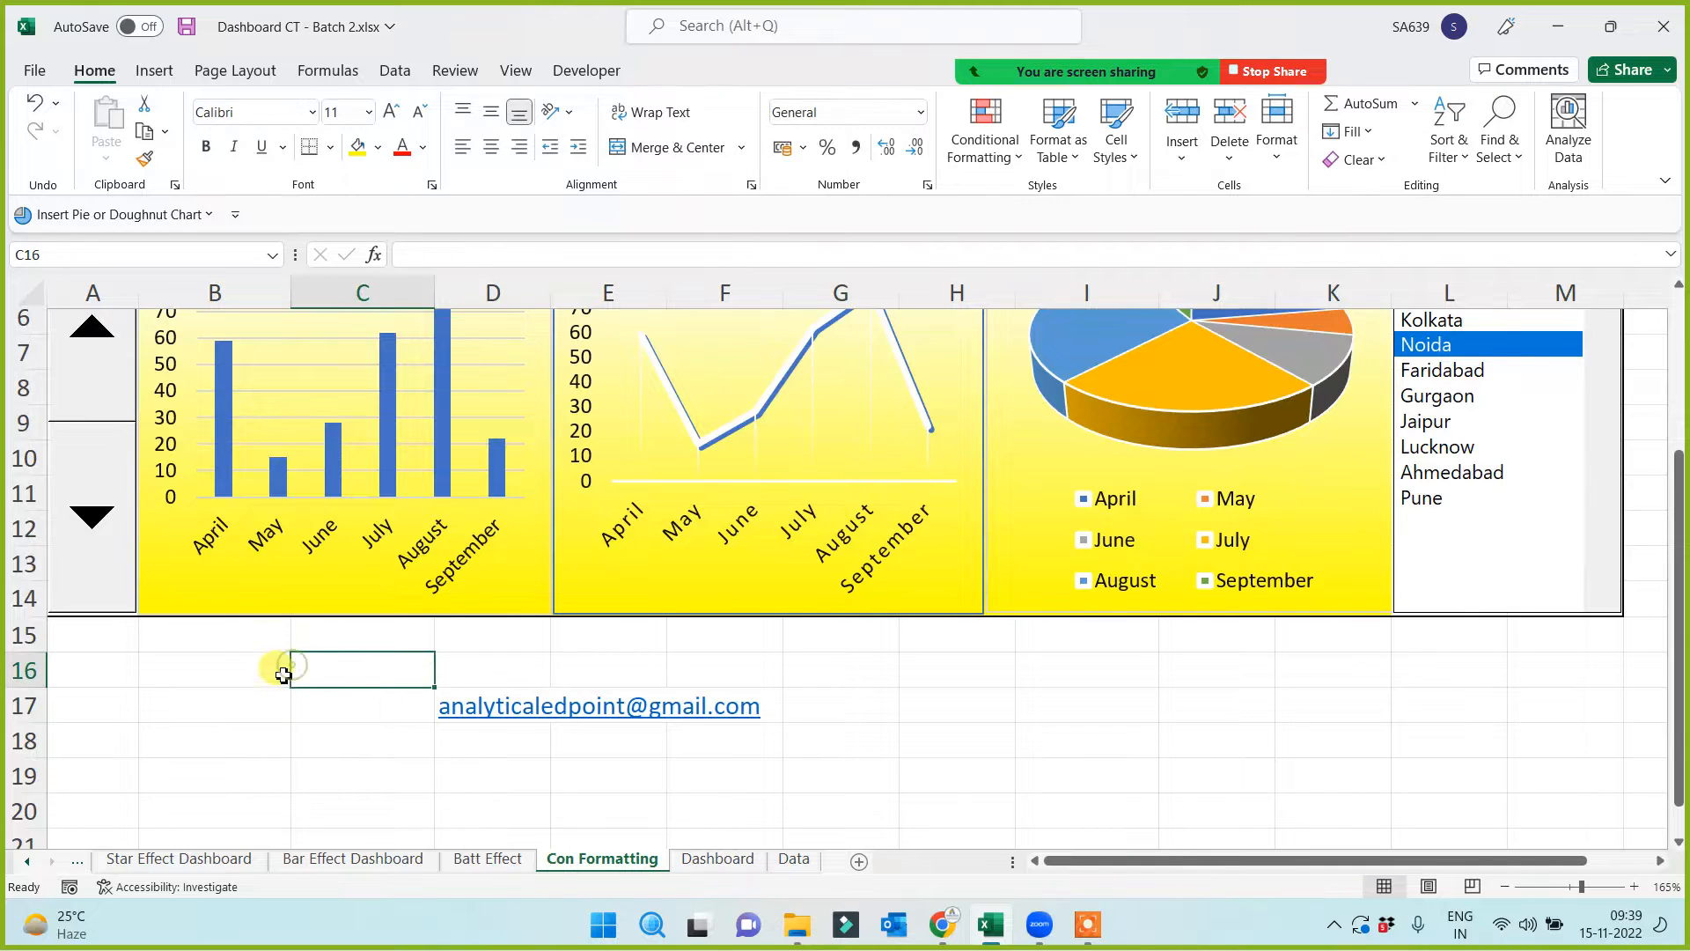
{"action": "left_click", "coordinate": [227, 681]}
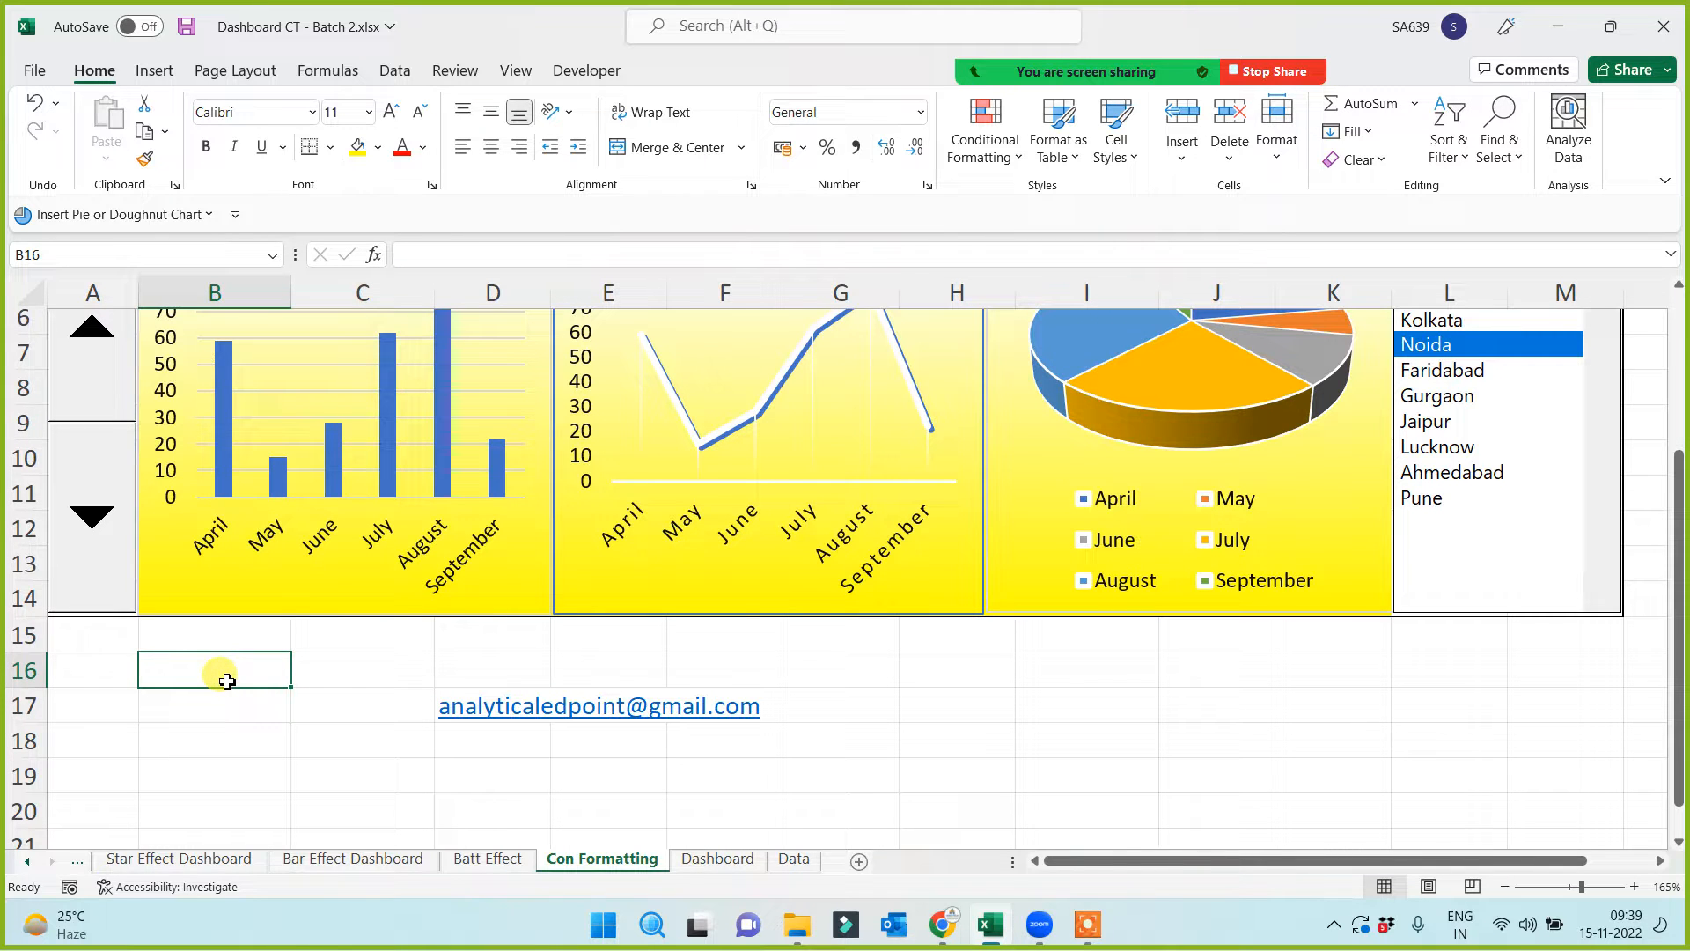
{"action": "key", "text": "Up"}
{"action": "key", "text": "Up"}
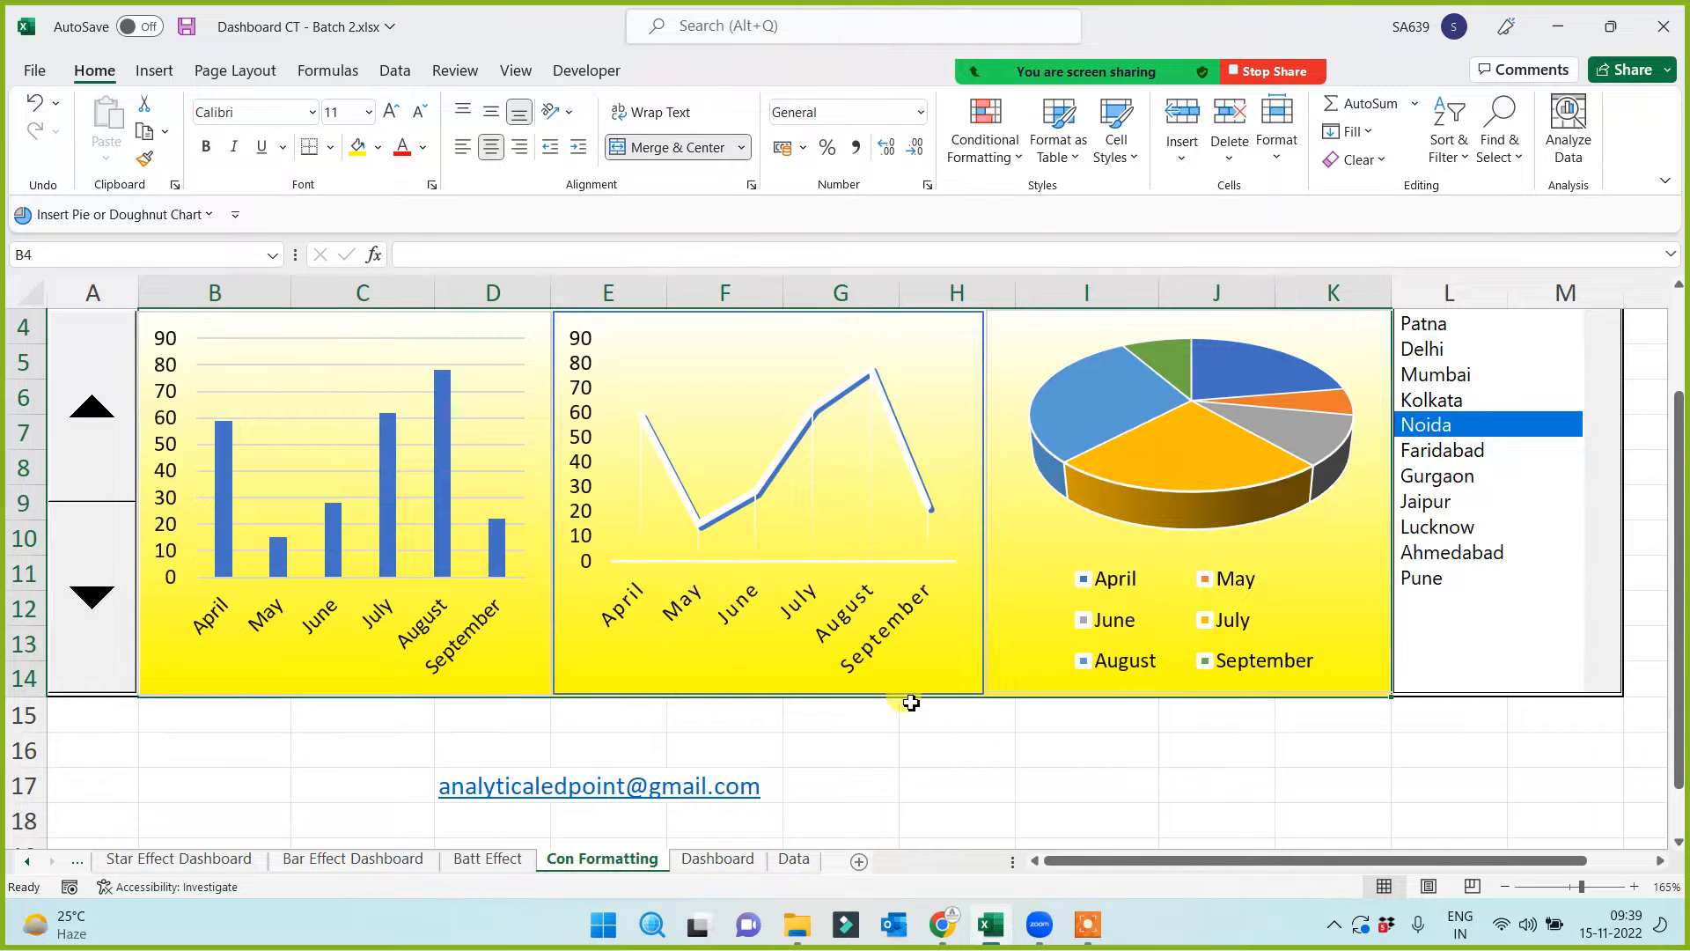
{"action": "left_click", "coordinate": [982, 159]}
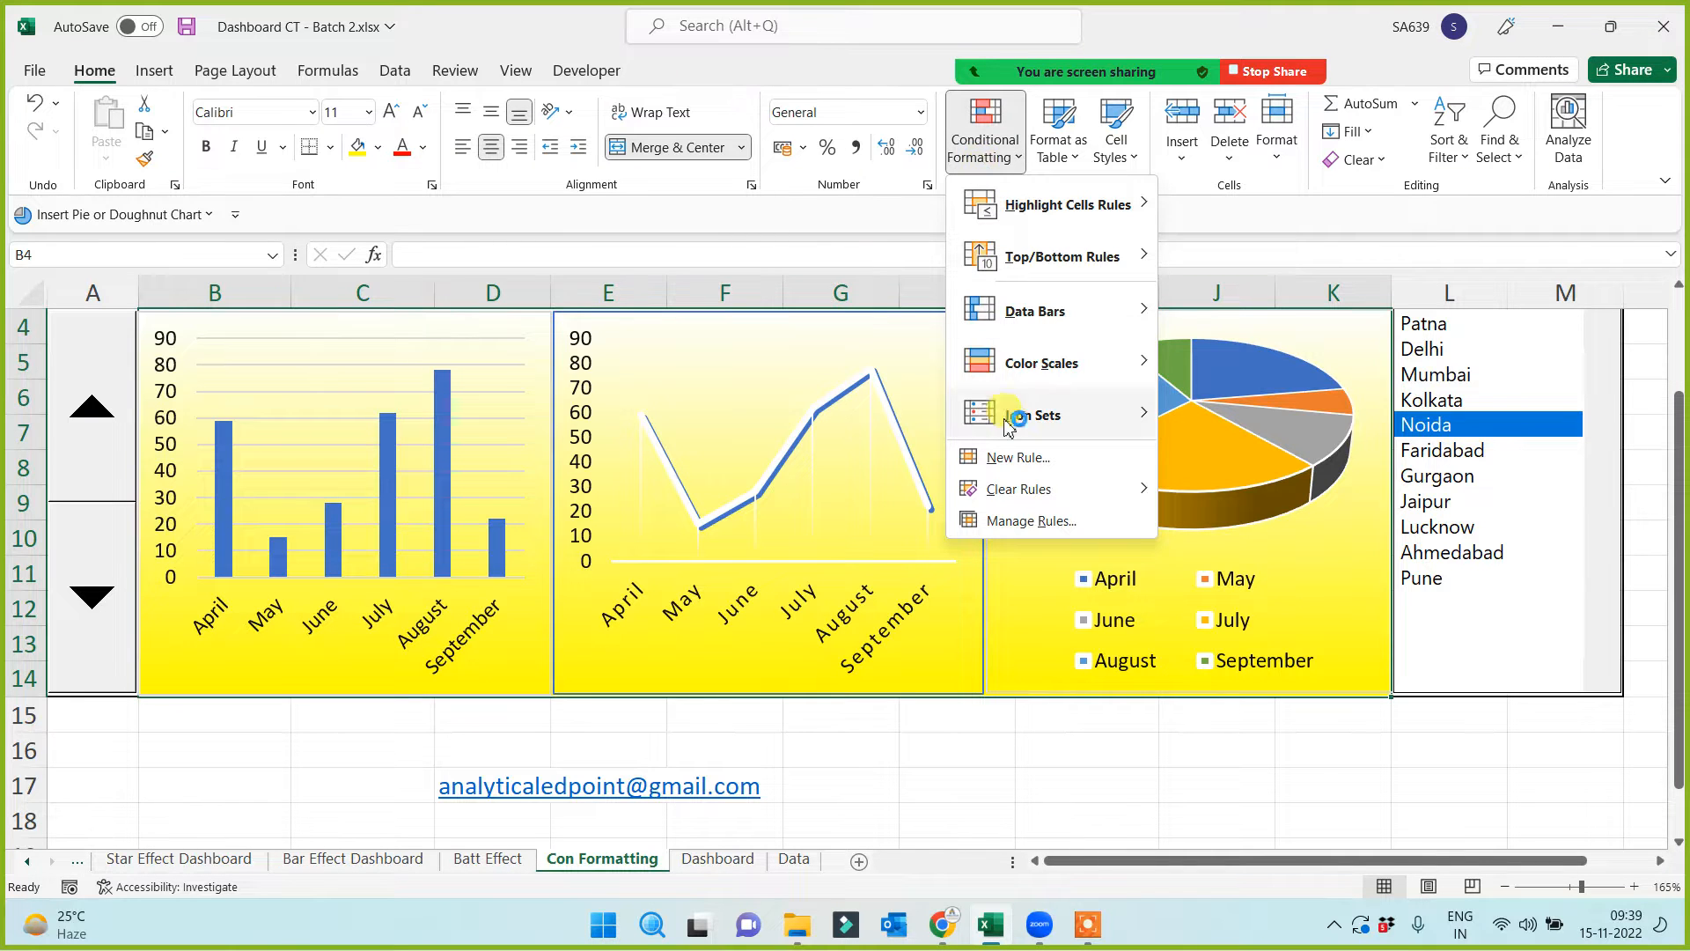
{"action": "left_click", "coordinate": [1009, 531]}
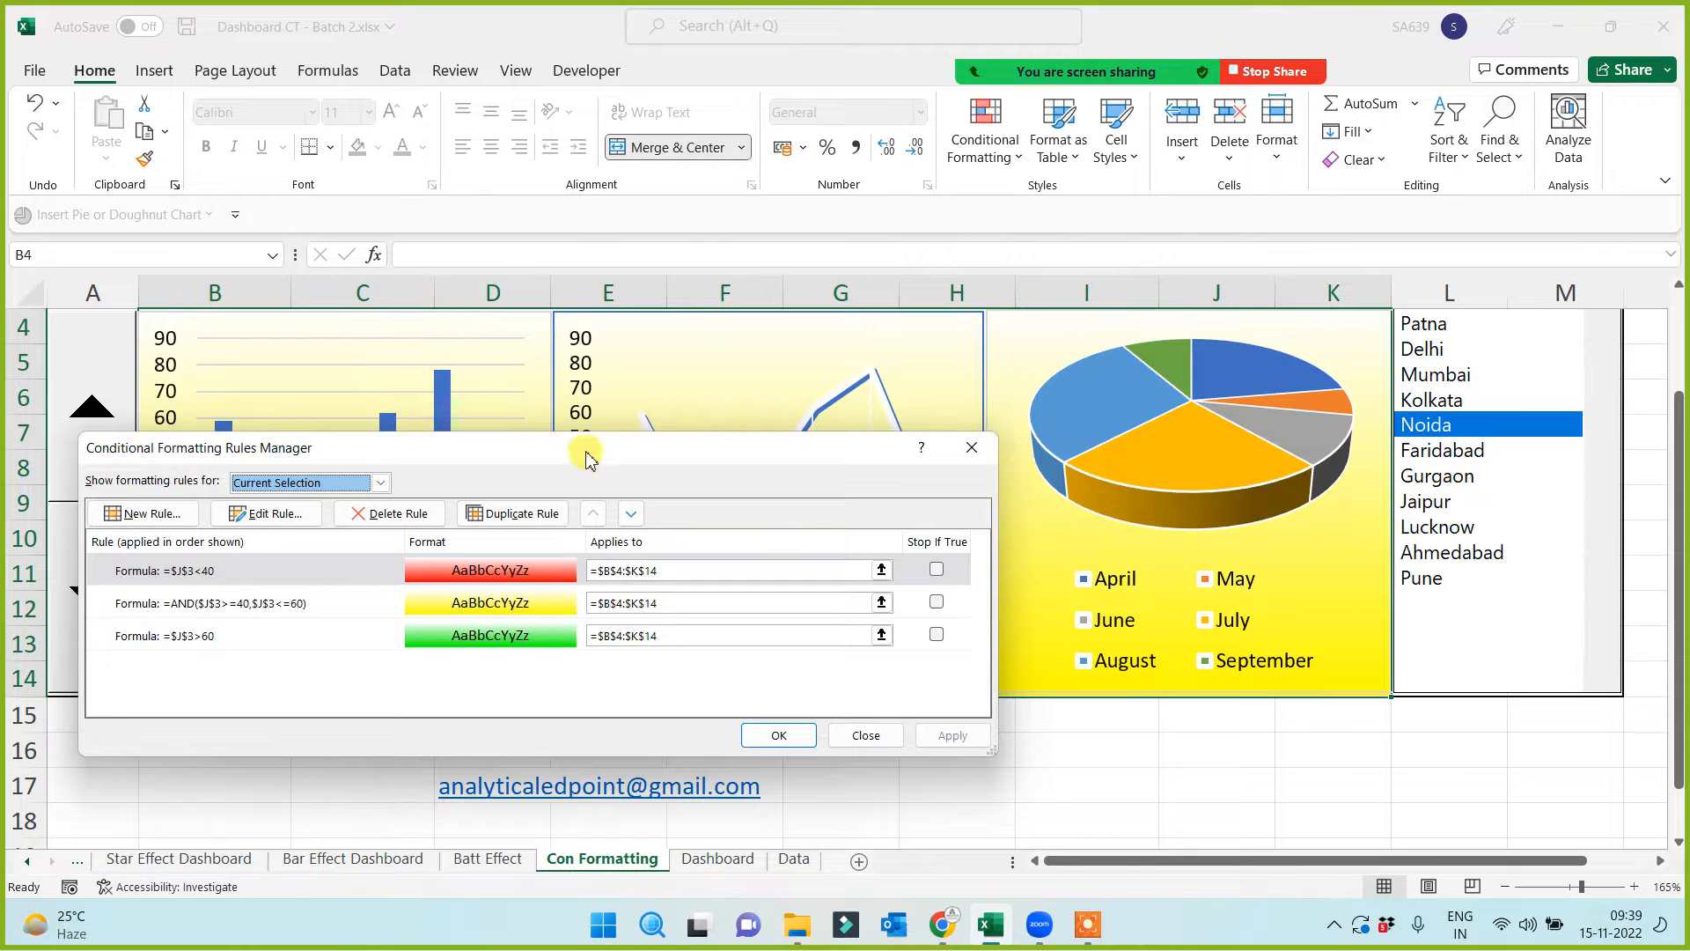
Delete all three conditional formatting rules from the merged cell behind the charts
{"action": "left_click_drag", "start_coordinate": [585, 448], "coordinate": [1088, 341]}
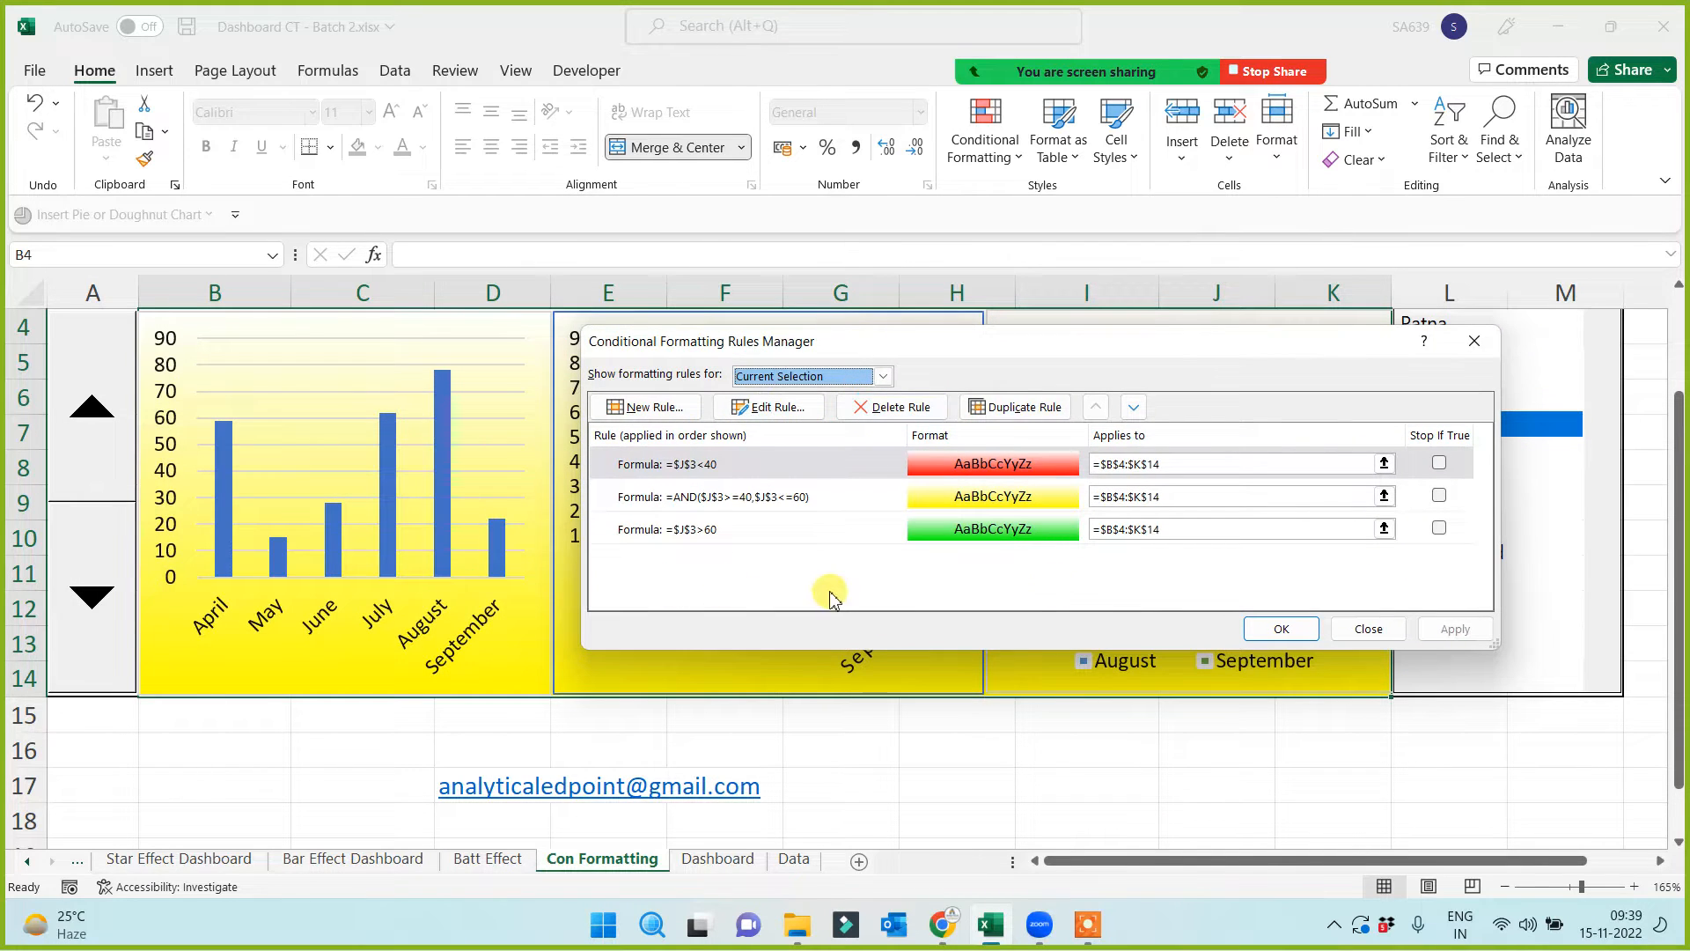
{"action": "left_click", "coordinate": [747, 529]}
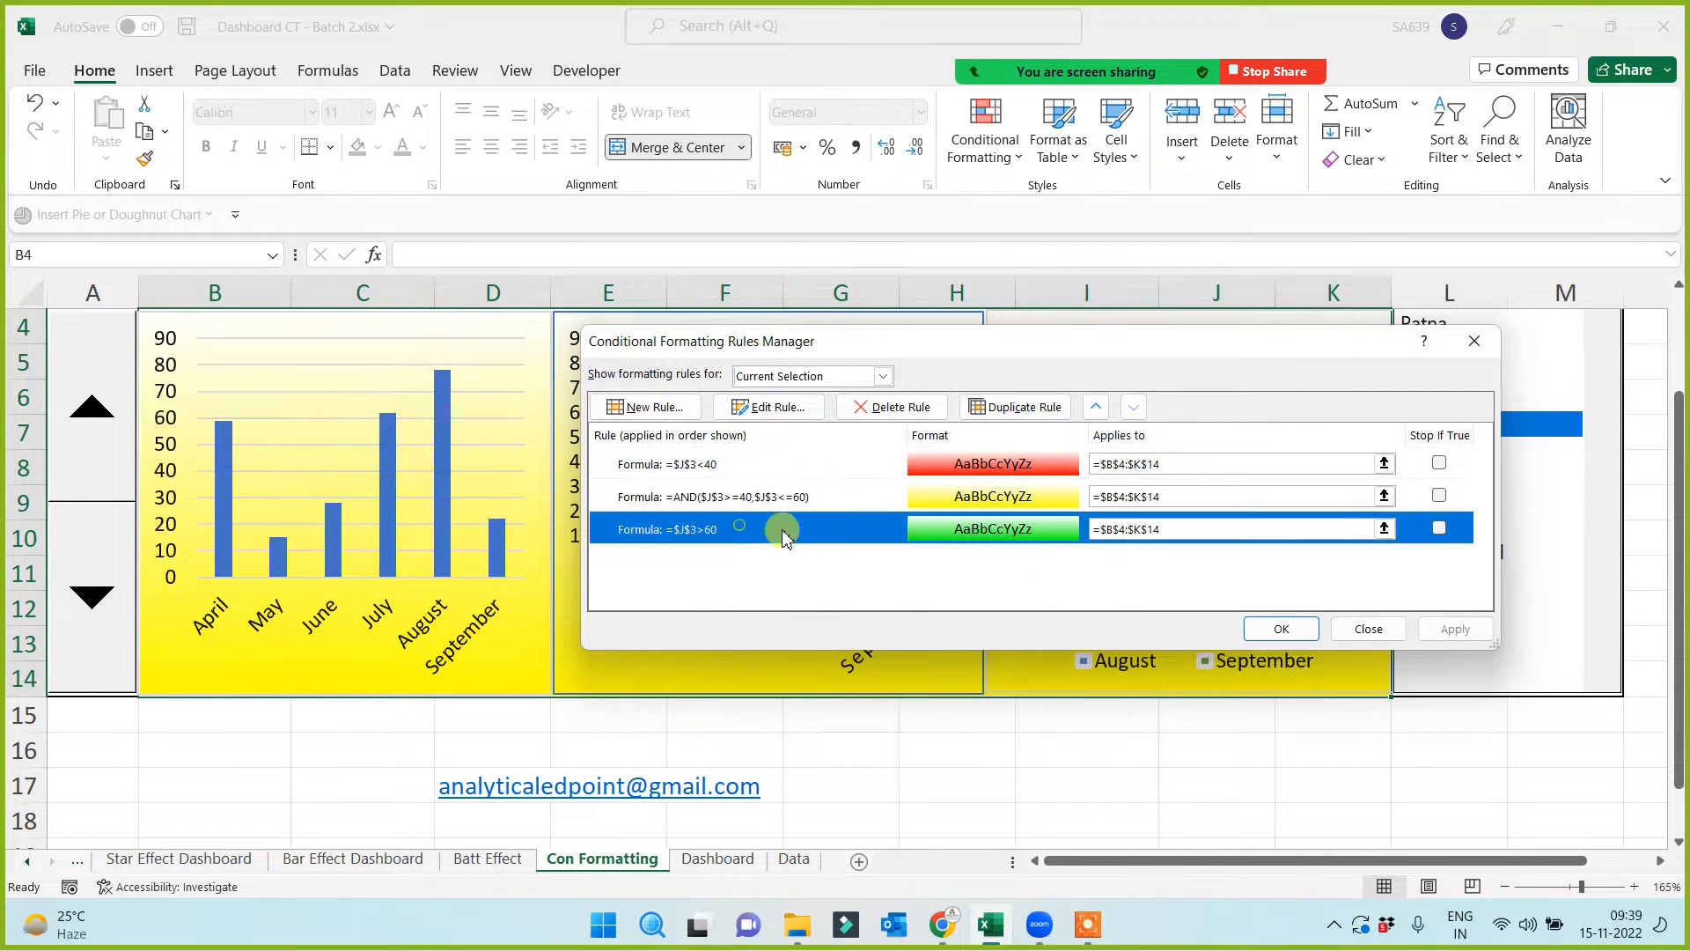
{"action": "left_click", "coordinate": [897, 410]}
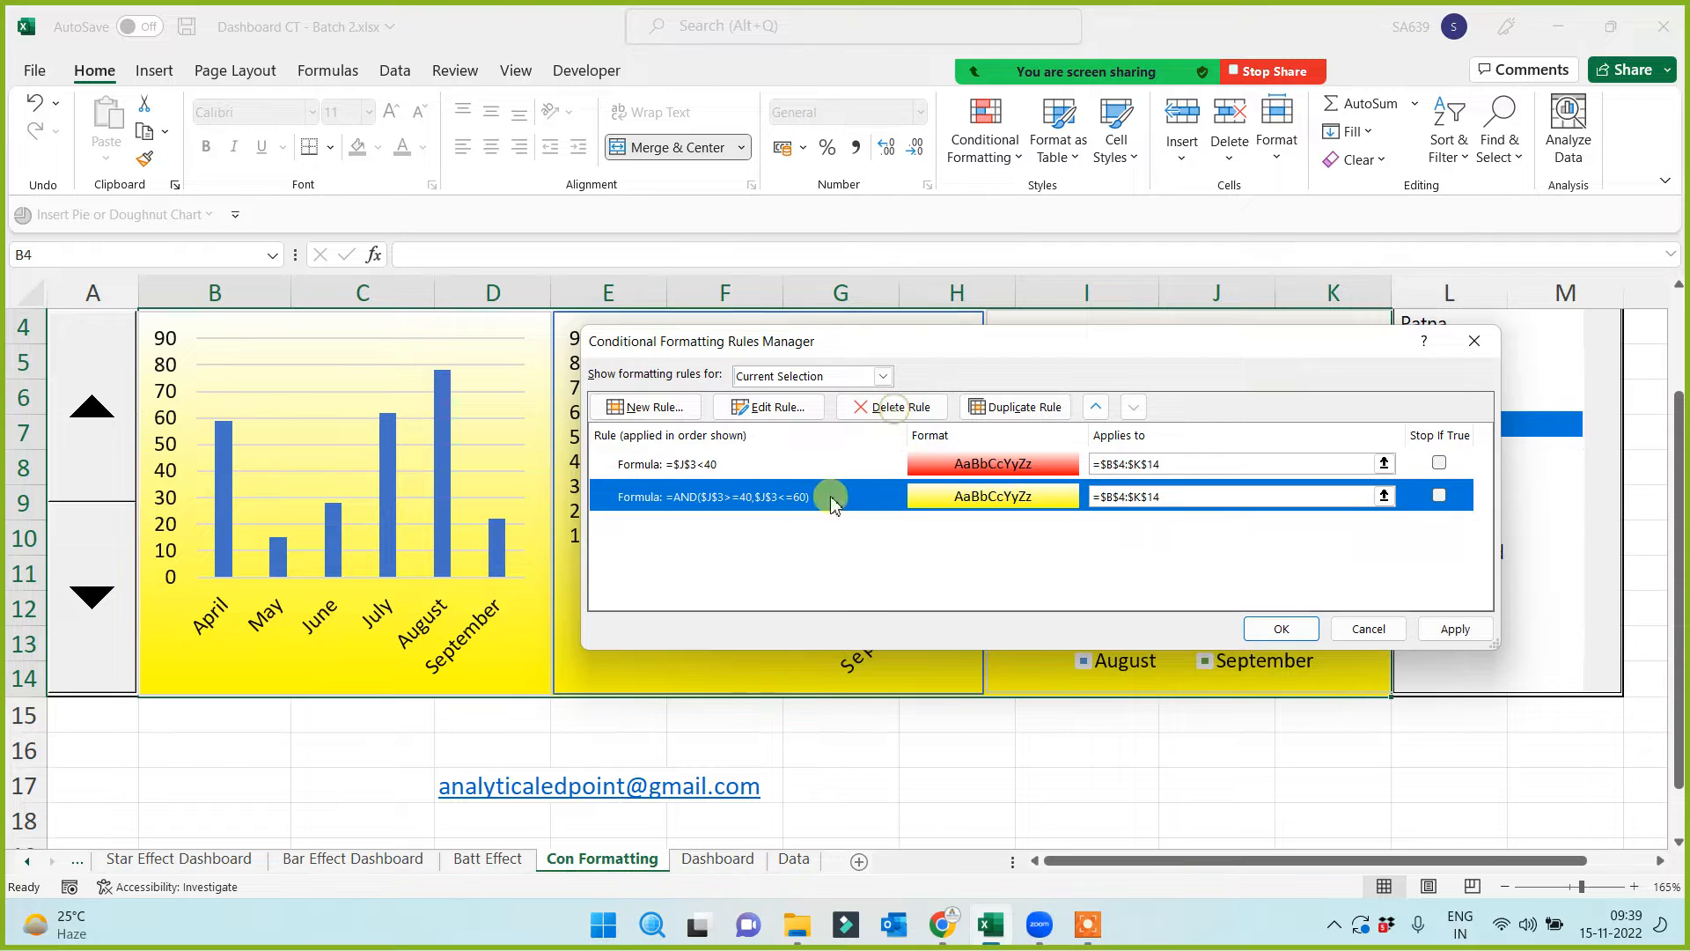
{"action": "left_click", "coordinate": [889, 407]}
{"action": "left_click", "coordinate": [872, 407]}
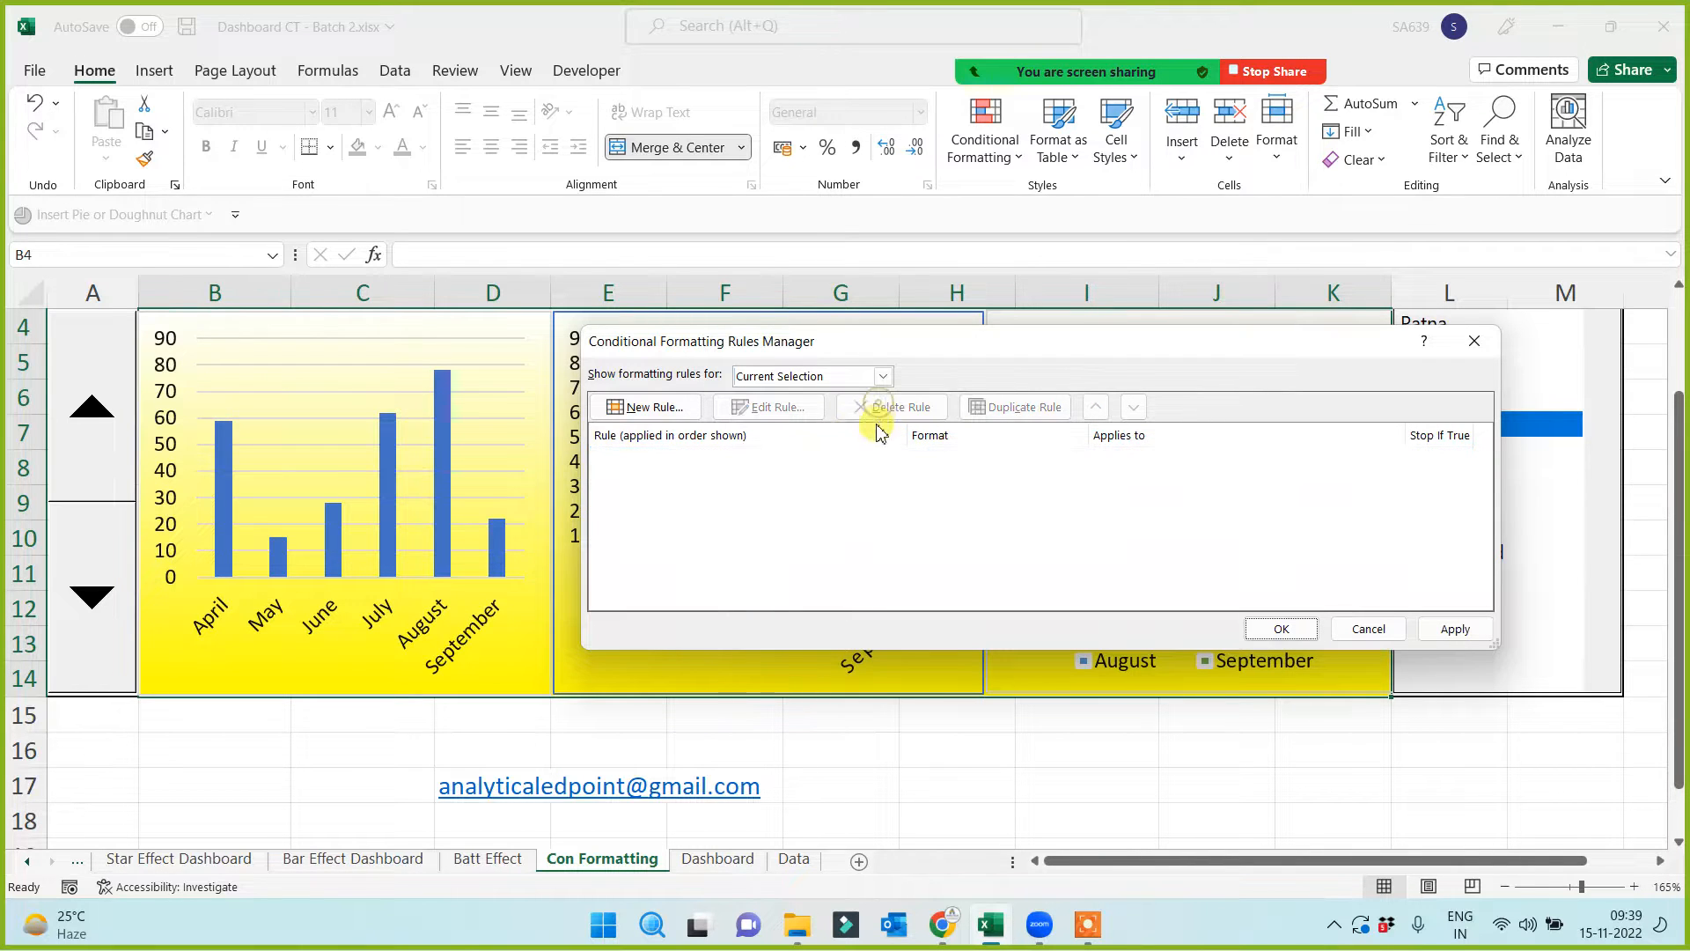
{"action": "left_click", "coordinate": [1454, 632]}
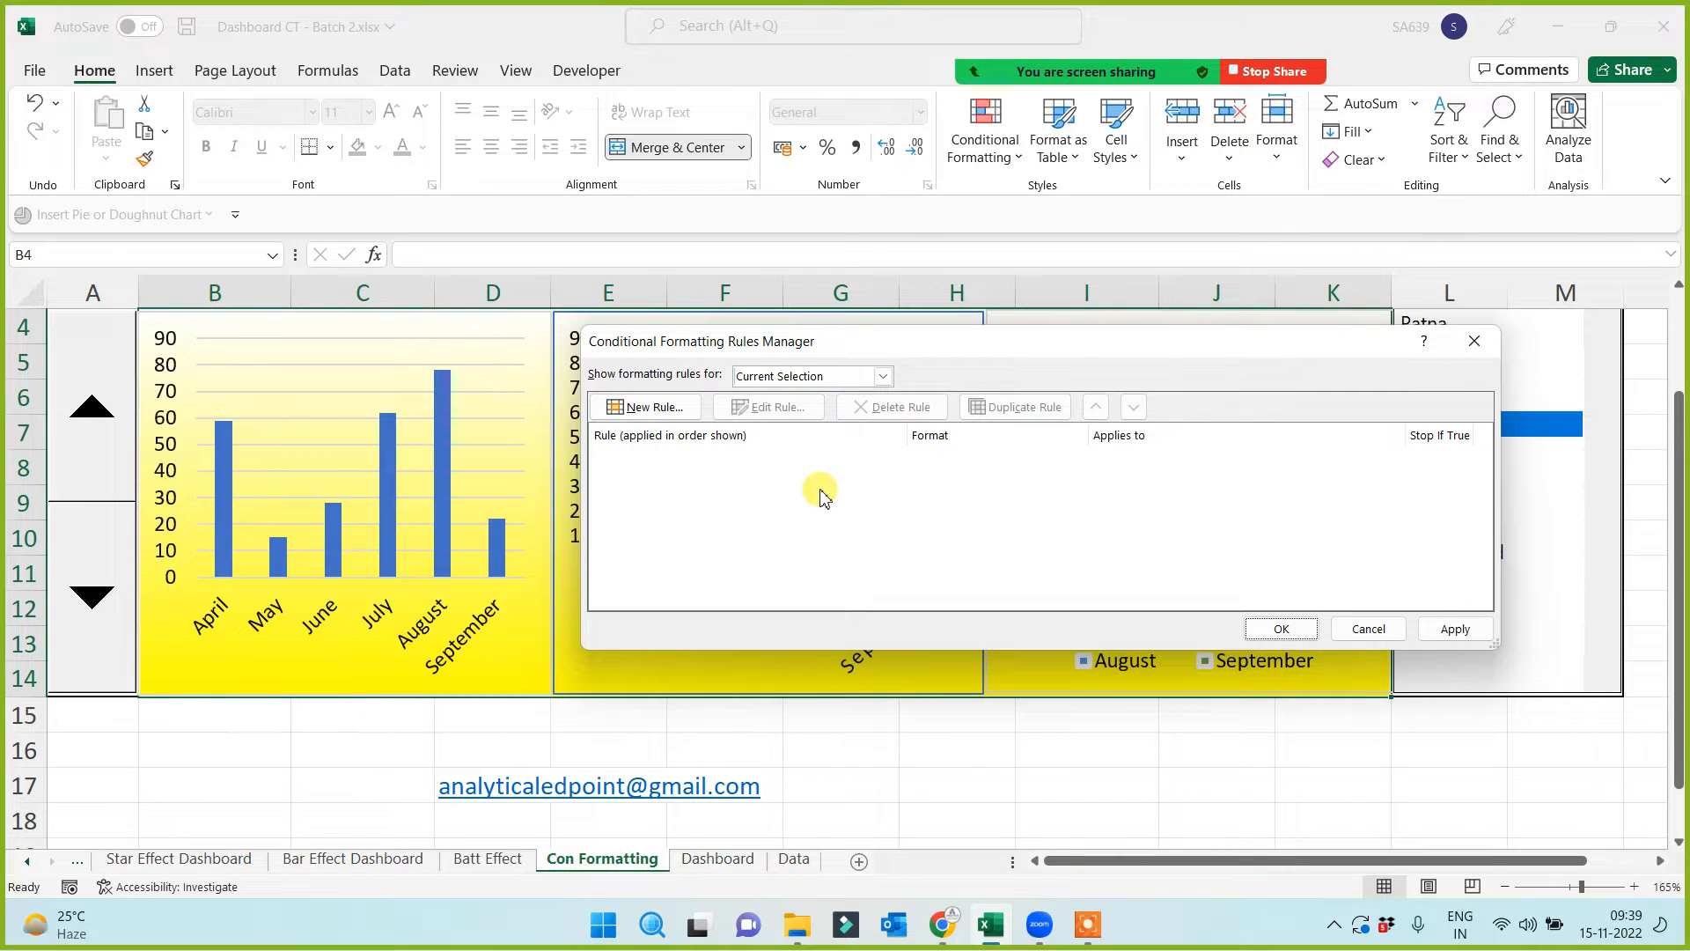
{"action": "left_click", "coordinate": [673, 410]}
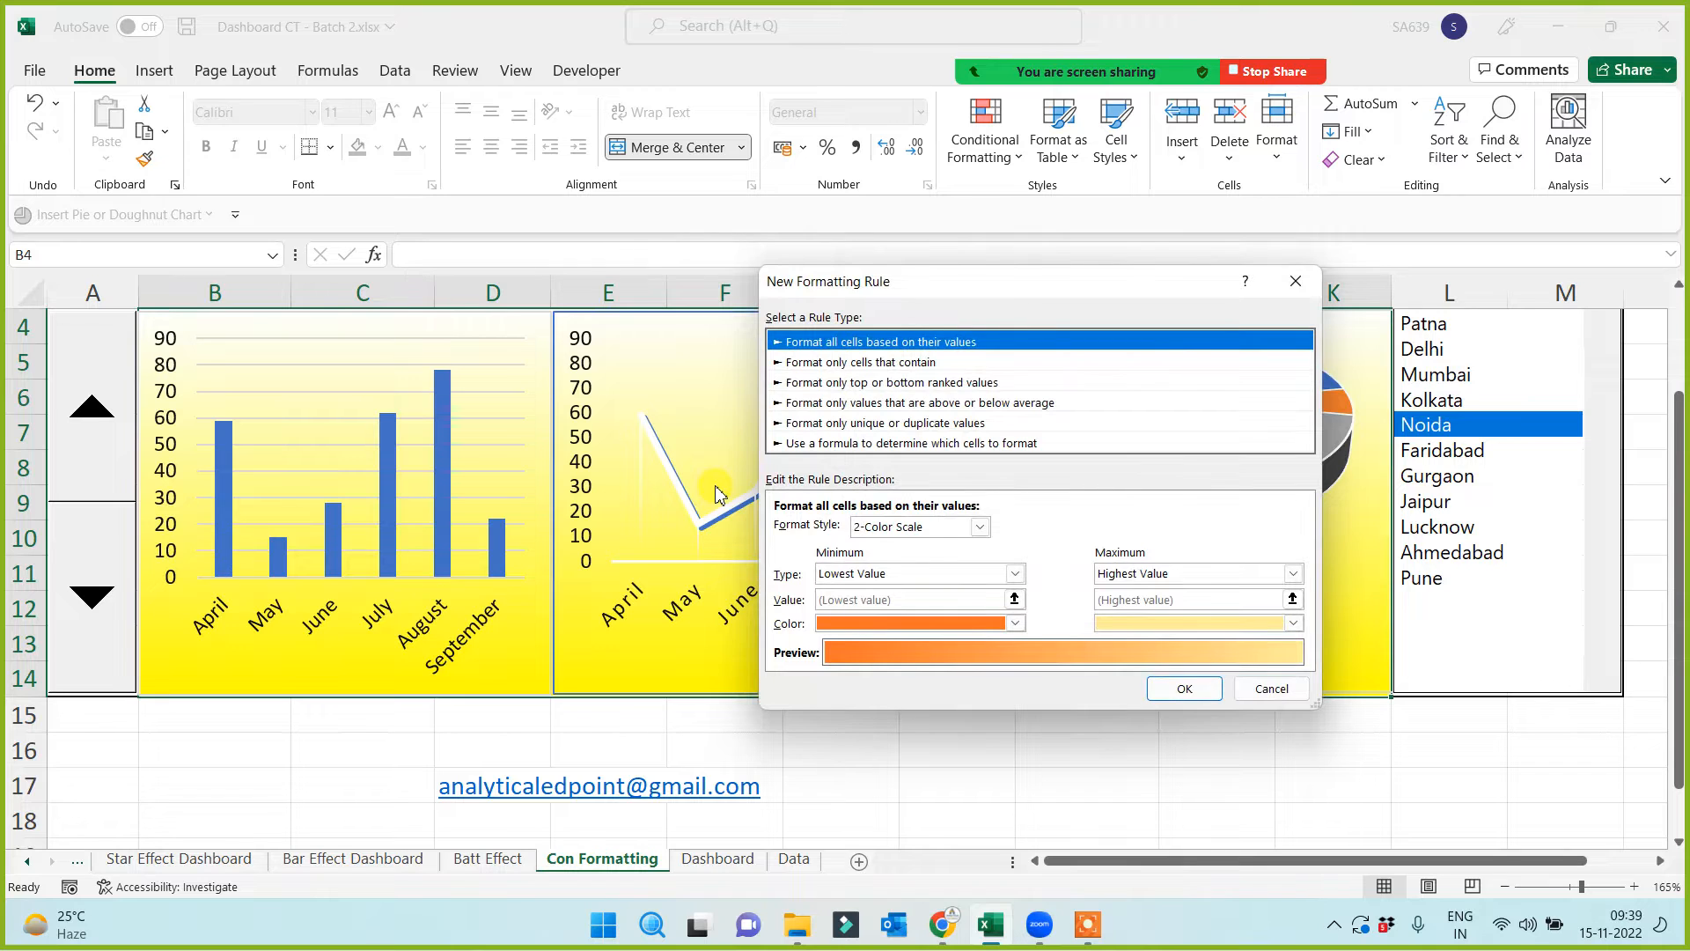
{"action": "left_click", "coordinate": [821, 444]}
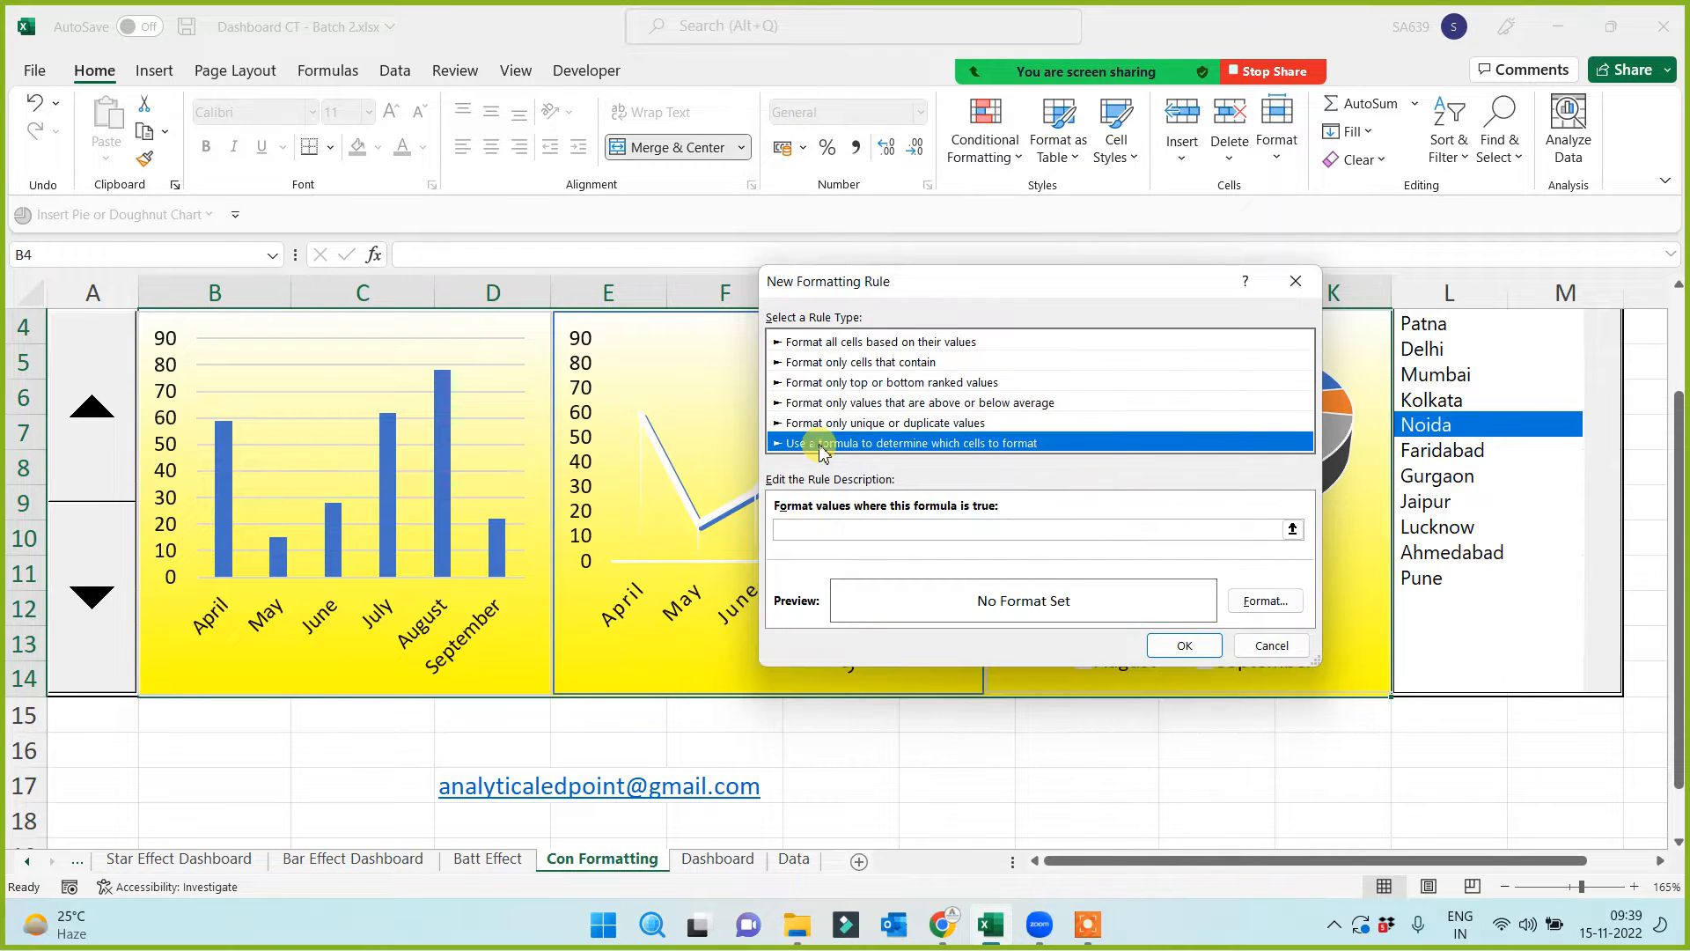
{"action": "left_click", "coordinate": [796, 529]}
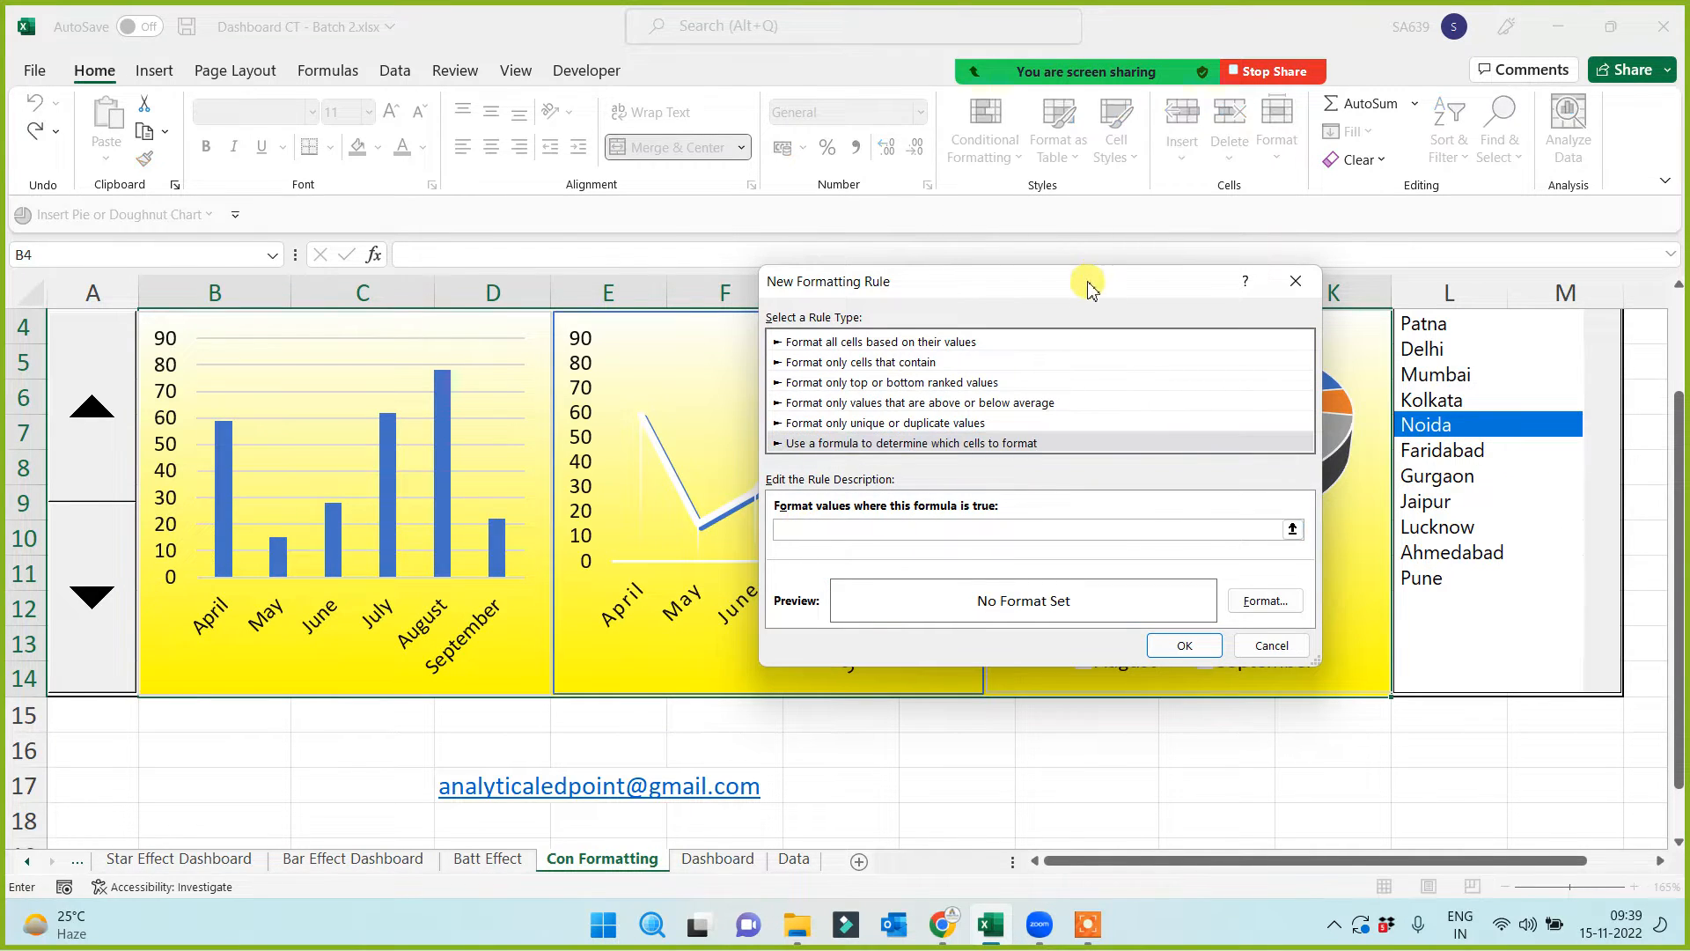
{"action": "left_click", "coordinate": [1200, 652]}
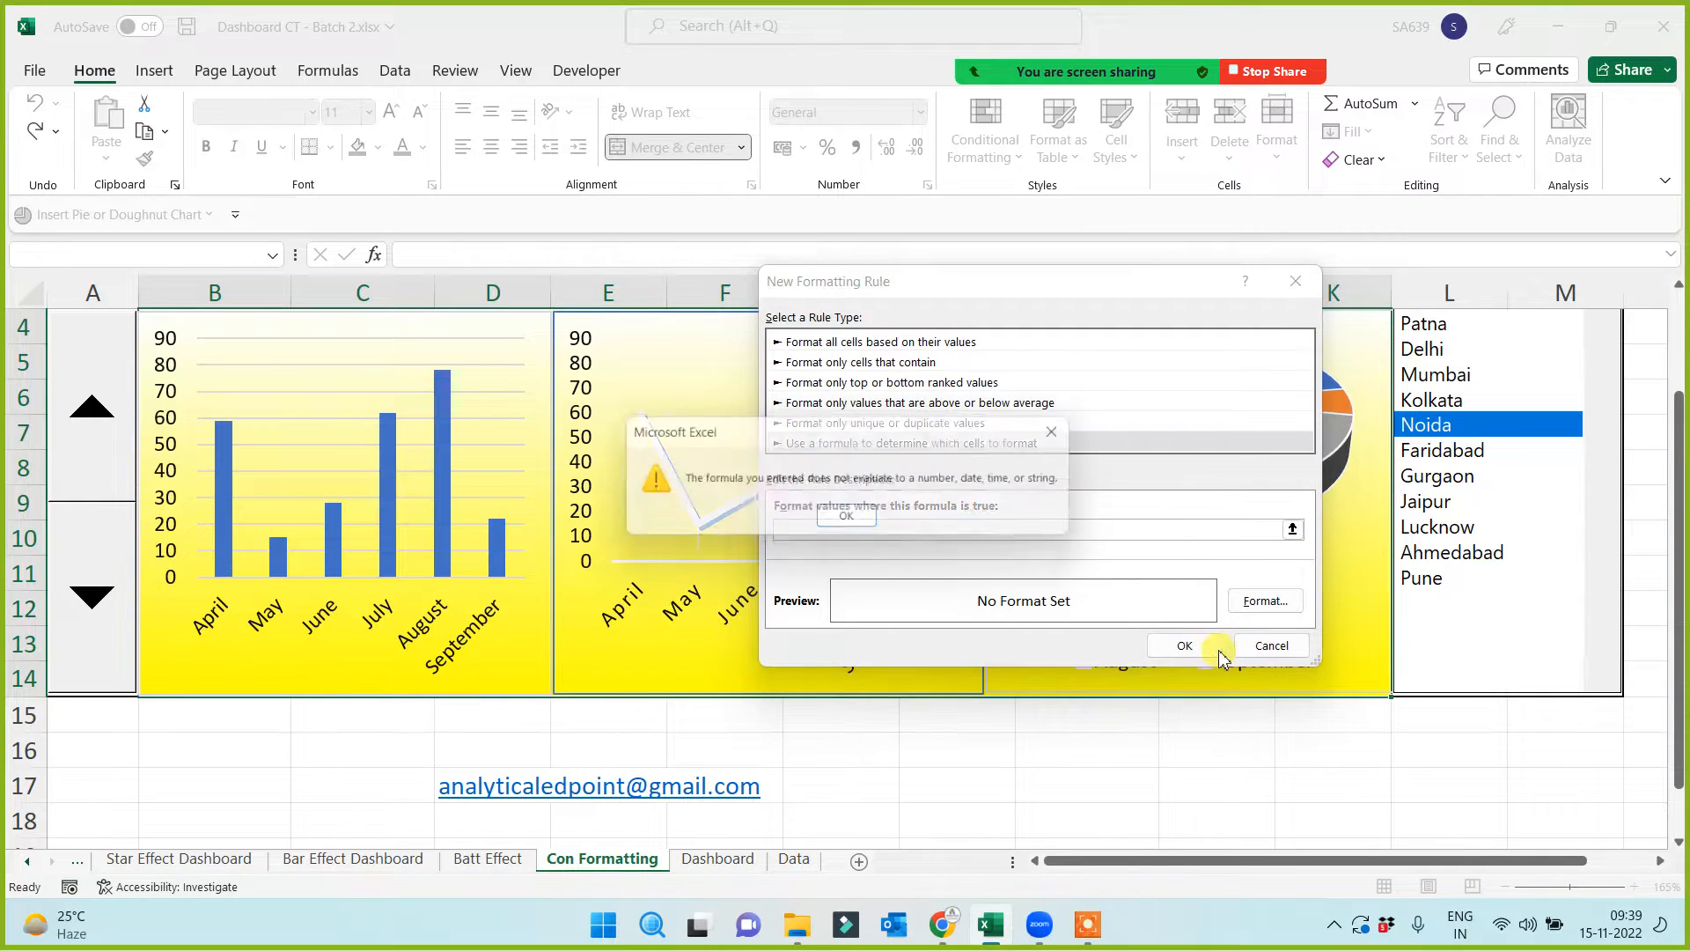
{"action": "left_click", "coordinate": [850, 520]}
{"action": "left_click", "coordinate": [1272, 646]}
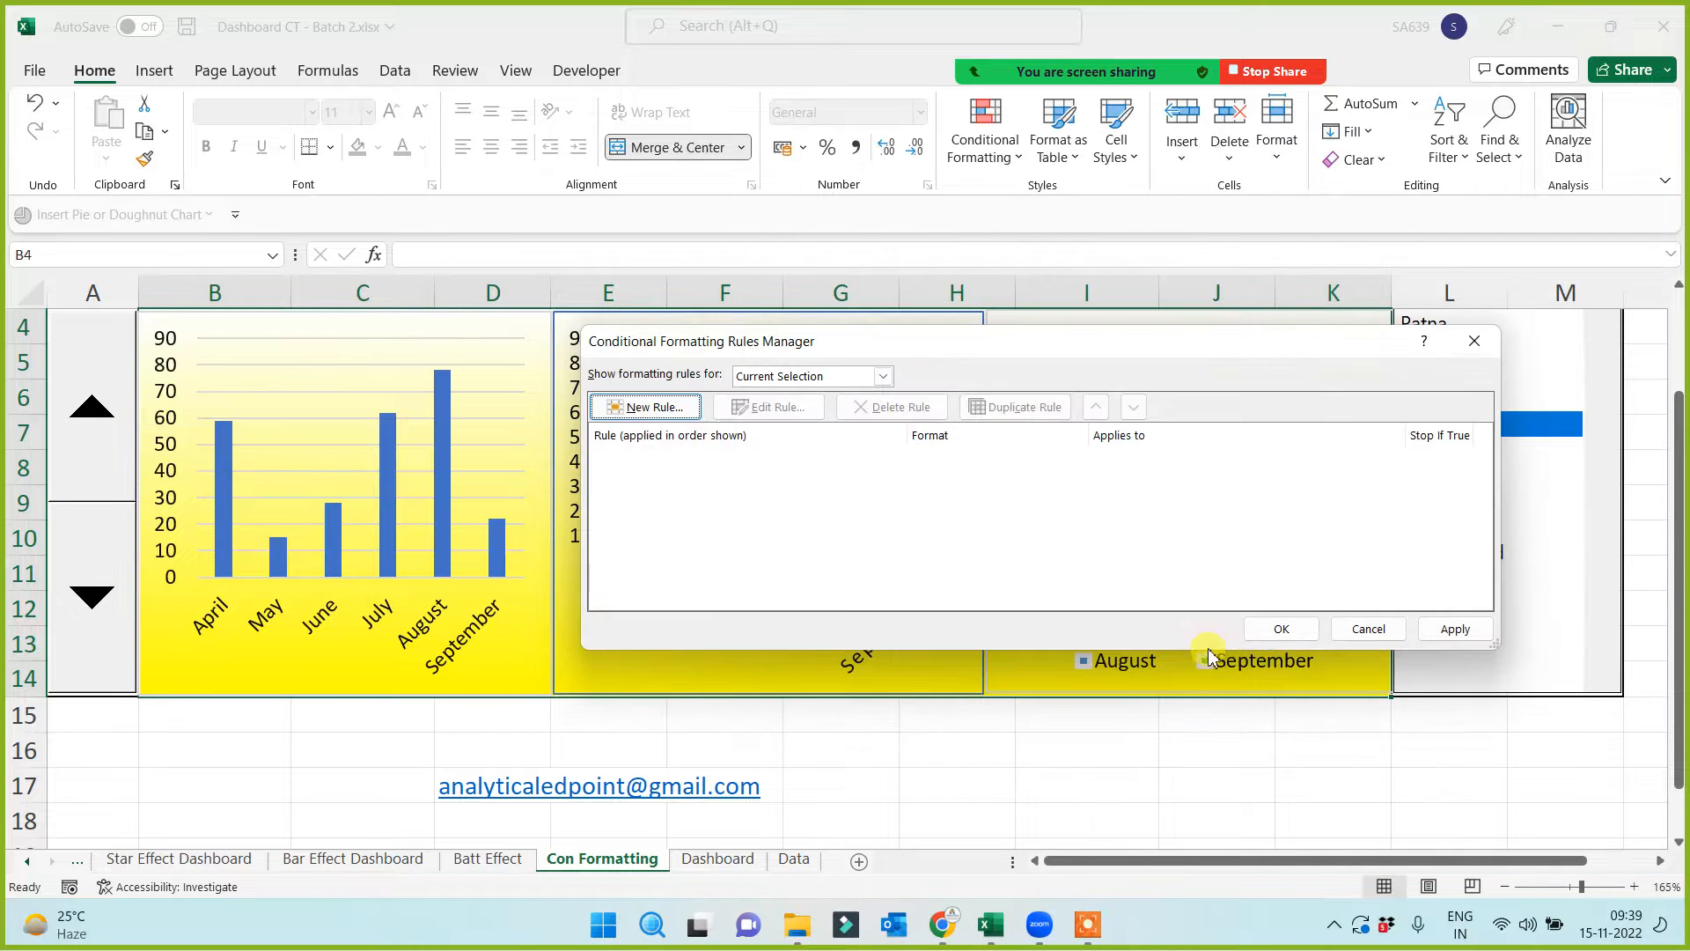
Apply the rule deletions and close the conditional formatting rules manager
{"action": "left_click", "coordinate": [1453, 628]}
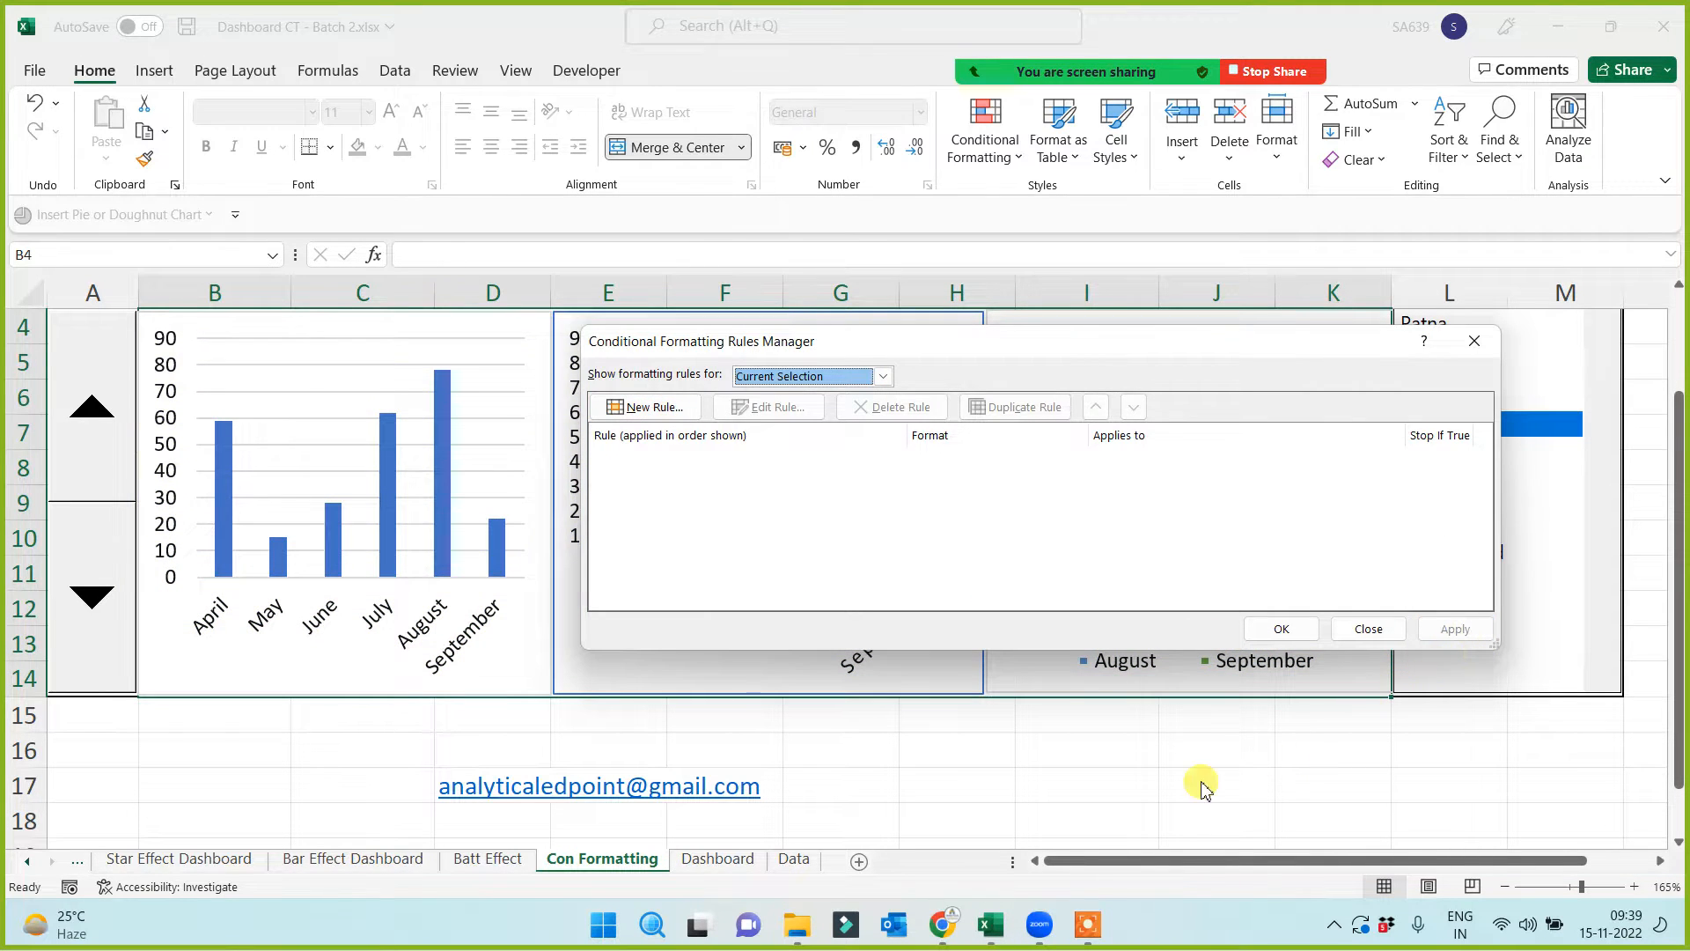
{"action": "left_click", "coordinate": [1475, 341]}
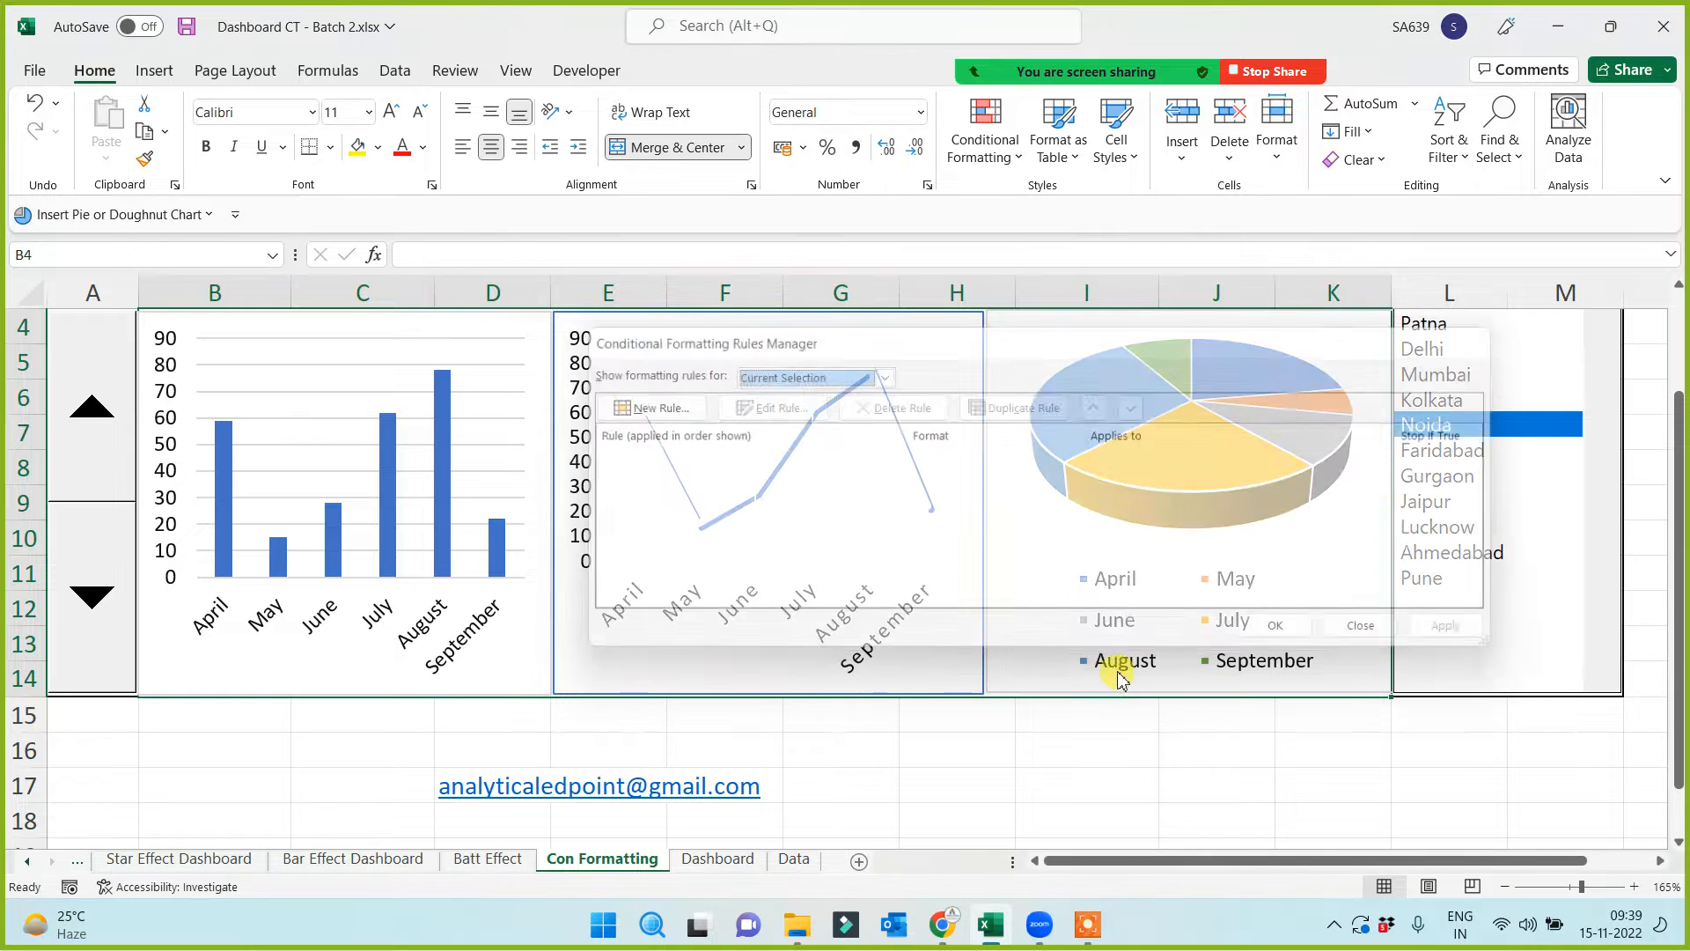
{"action": "scroll", "coordinate": [631, 717], "scroll_direction": "up", "scroll_amount": 1}
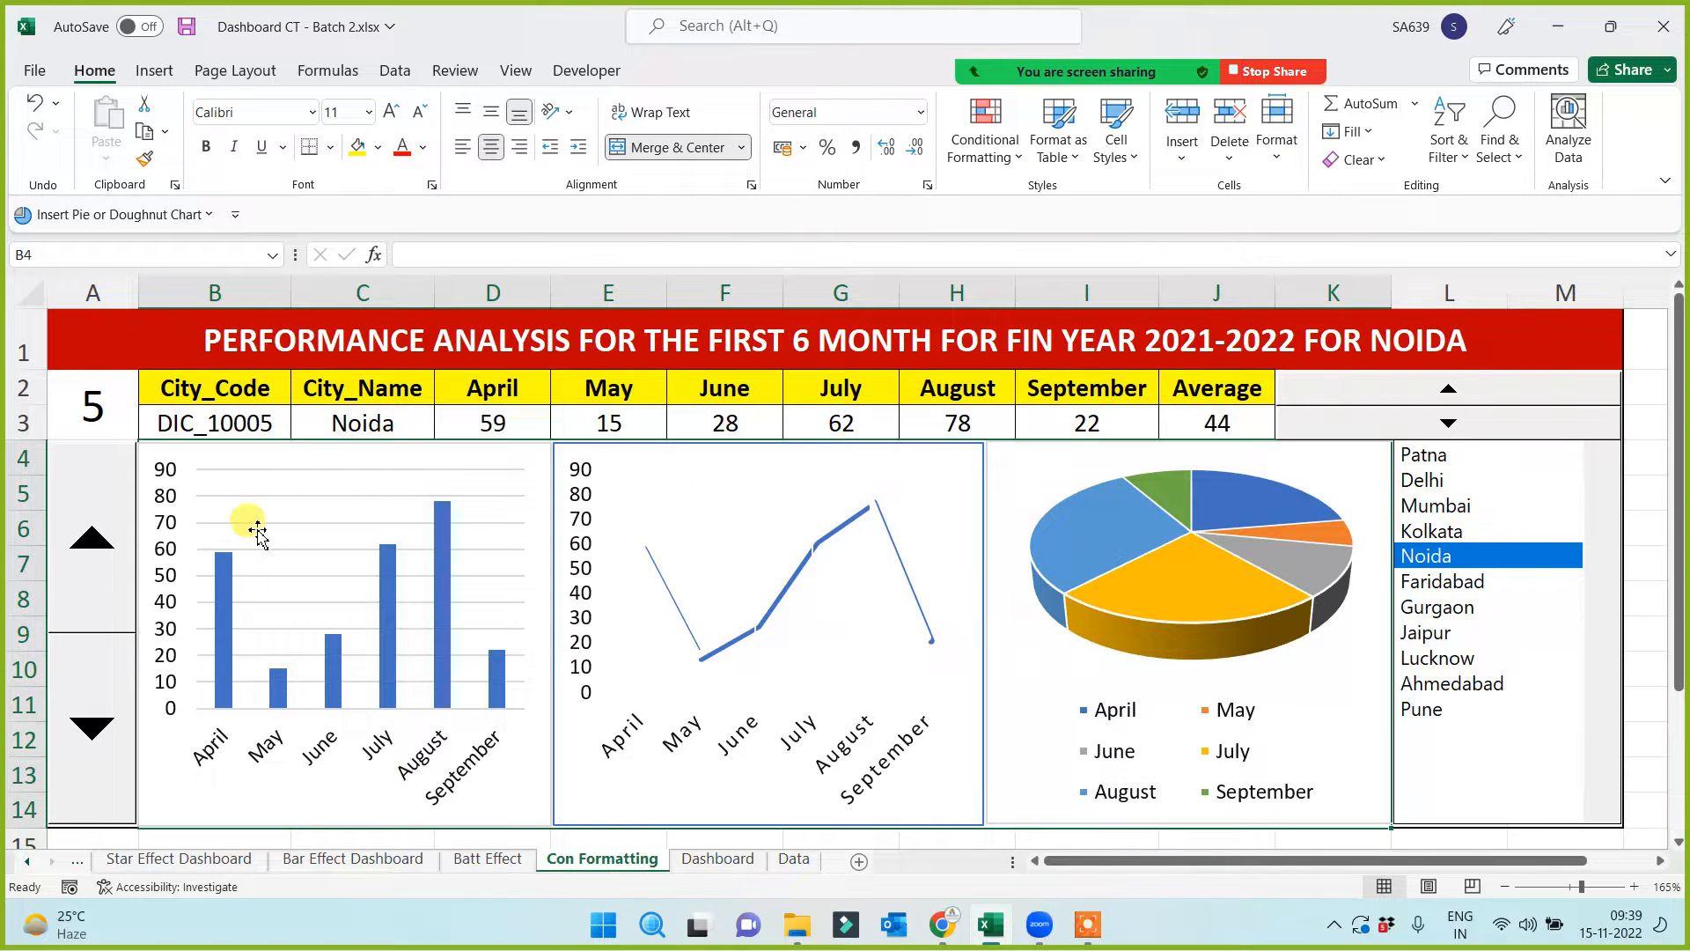
Reselect the merged cell behind the charts, starting from an empty cell below them
{"action": "scroll", "coordinate": [494, 555], "scroll_direction": "down", "scroll_amount": 3}
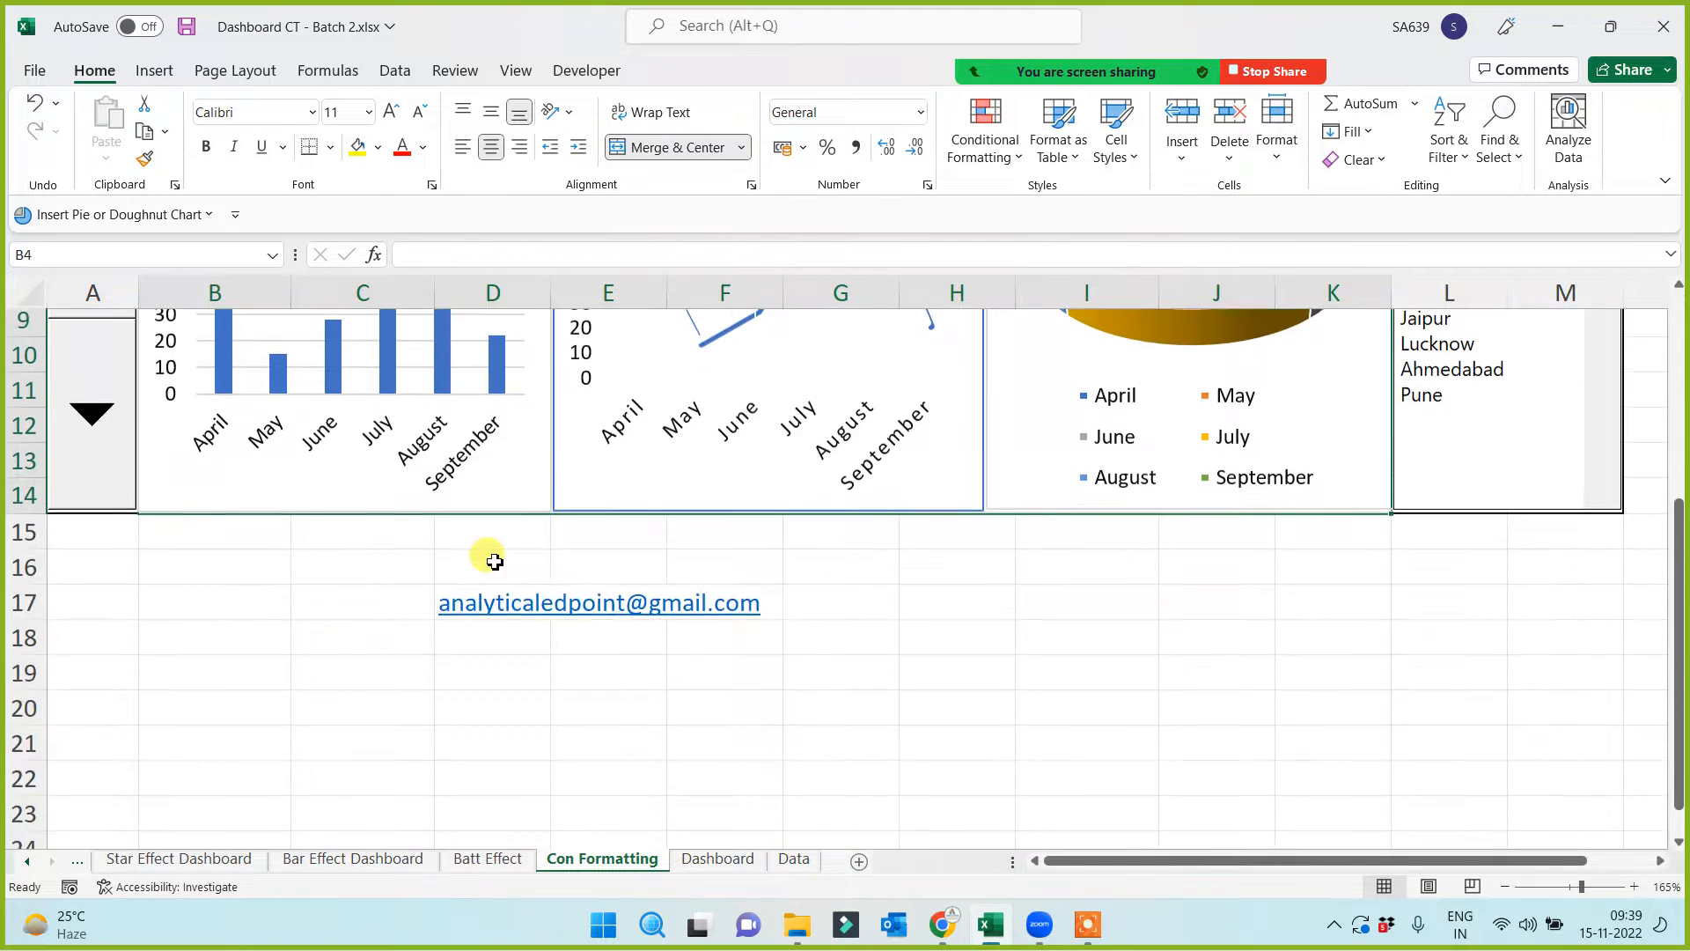
{"action": "left_click", "coordinate": [219, 631]}
{"action": "left_click", "coordinate": [204, 553]}
{"action": "key", "text": "ctrl+Up"}
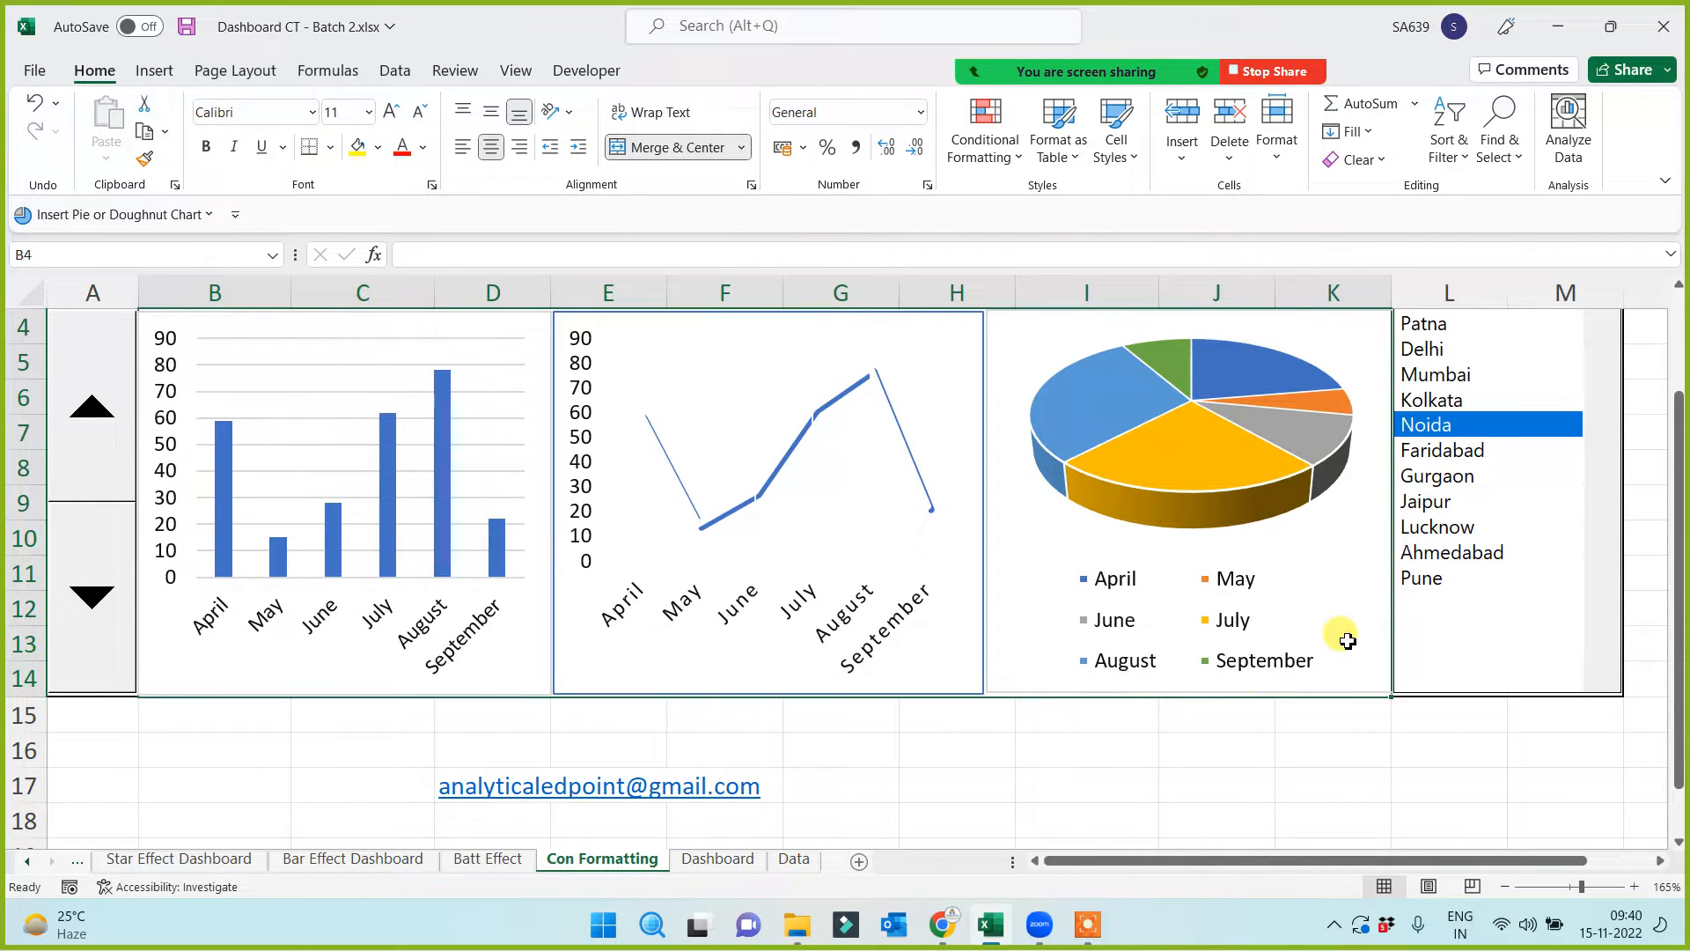
{"action": "scroll", "coordinate": [464, 690], "scroll_direction": "up", "scroll_amount": 1}
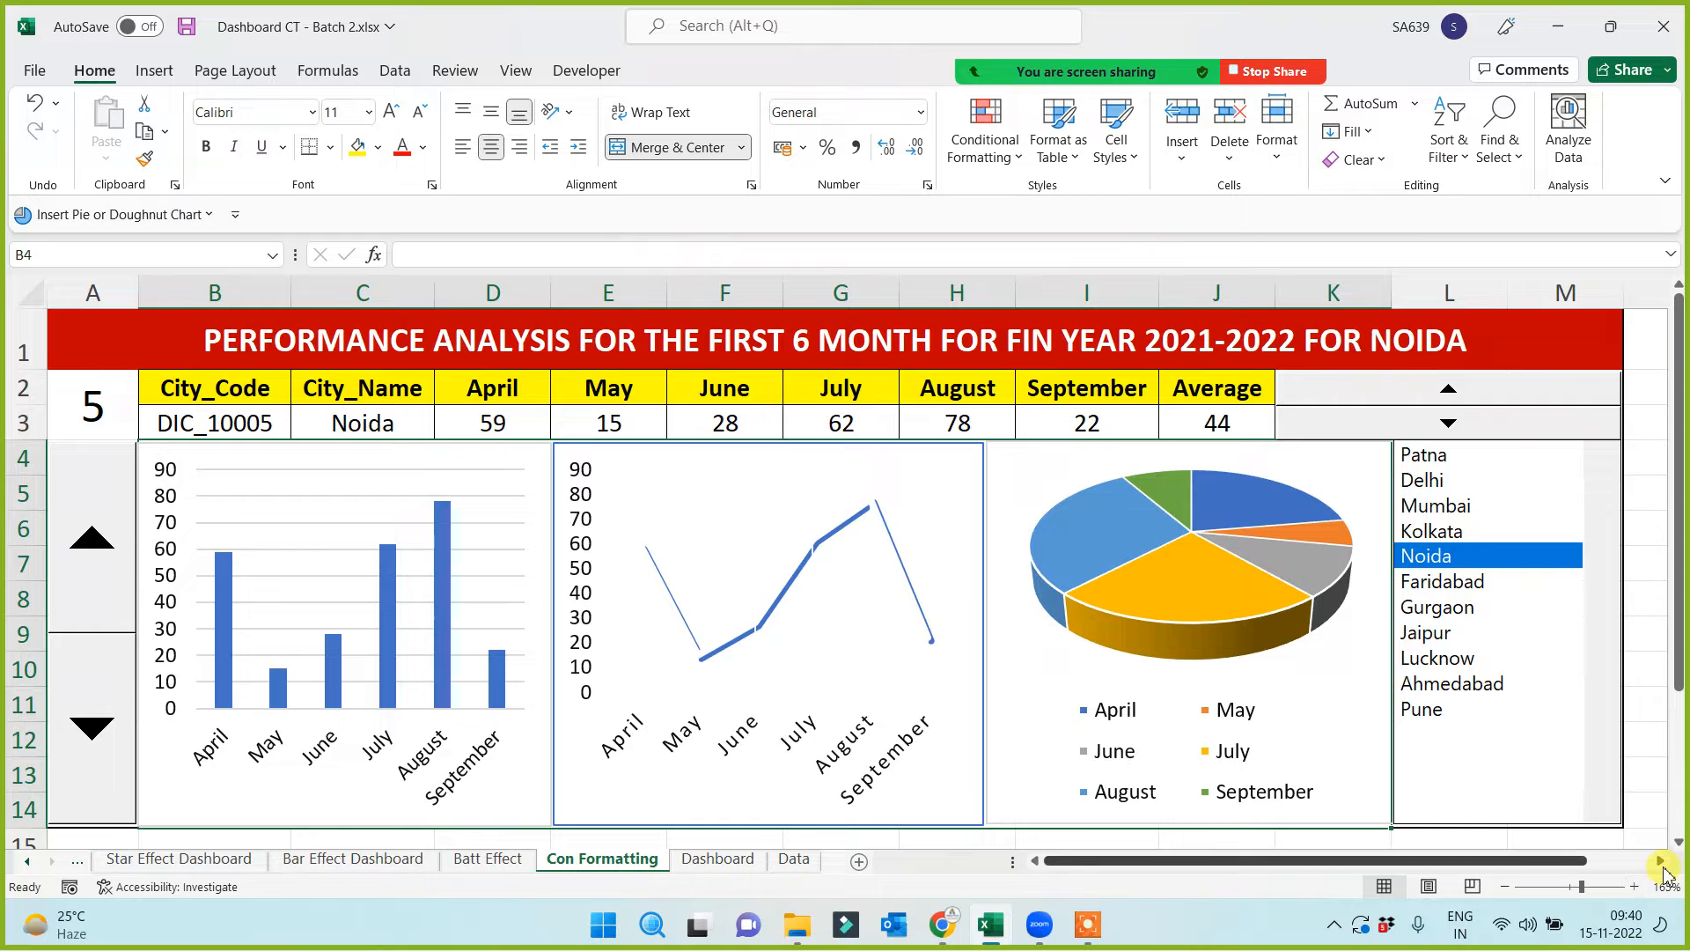
Review the Average cell J3 and the colour criteria listed in cells O4 to O6
{"action": "scroll", "coordinate": [781, 520], "scroll_direction": "right", "scroll_amount": 3}
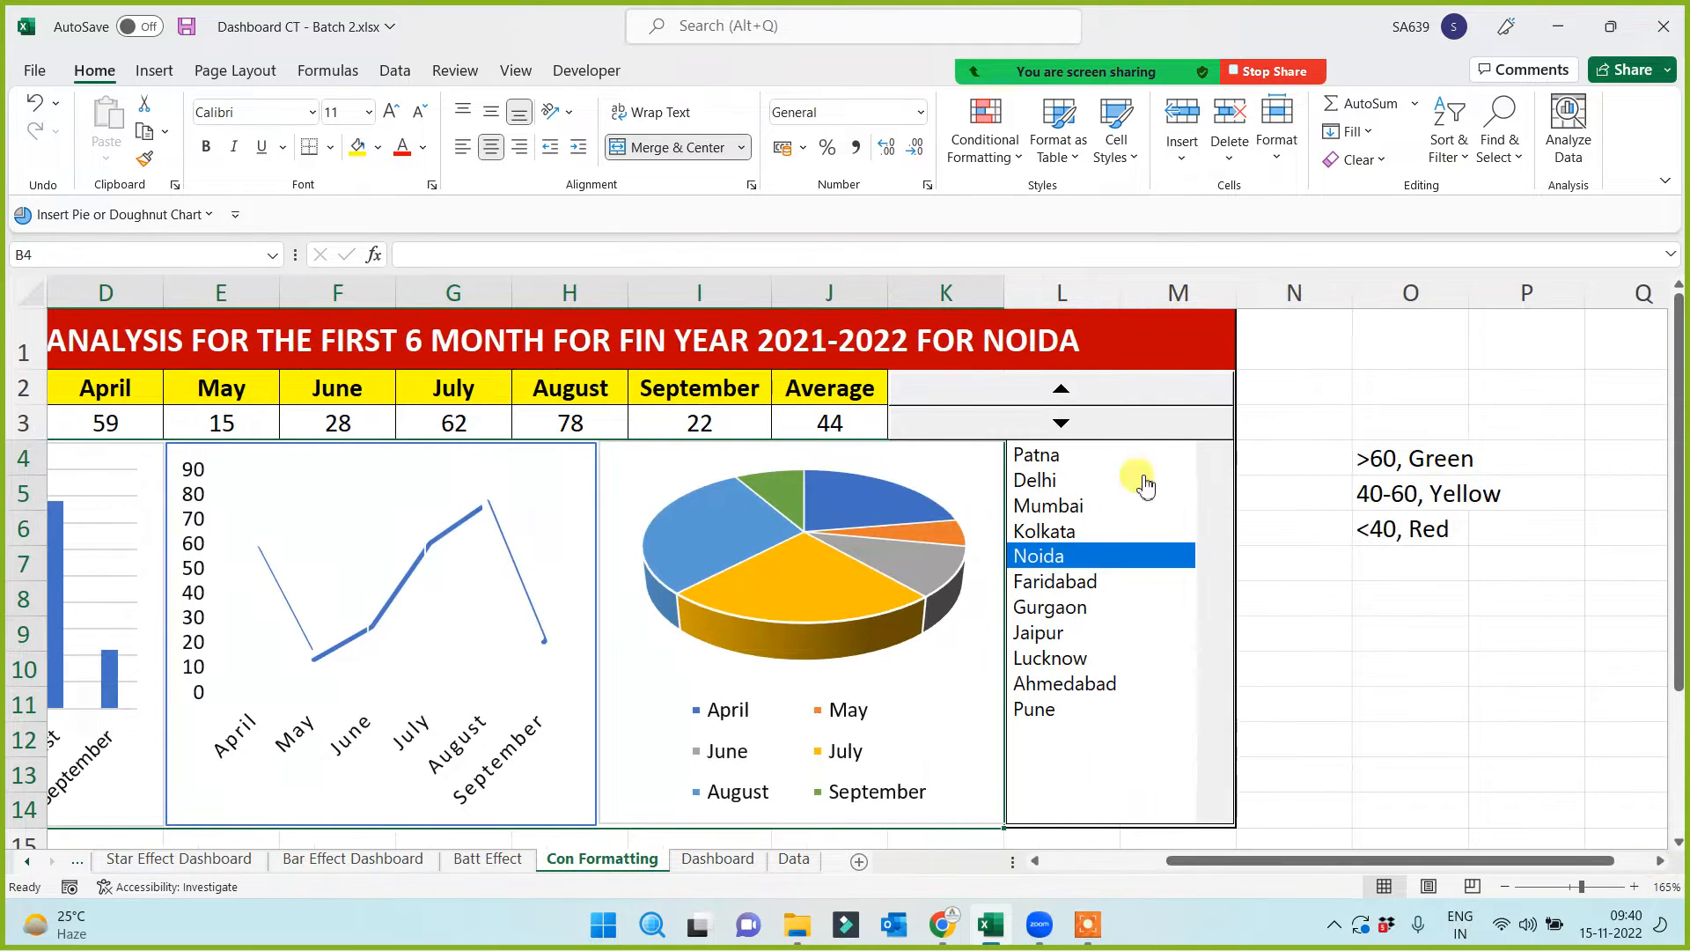
{"action": "left_click", "coordinate": [828, 422]}
{"action": "left_click", "coordinate": [1448, 447]}
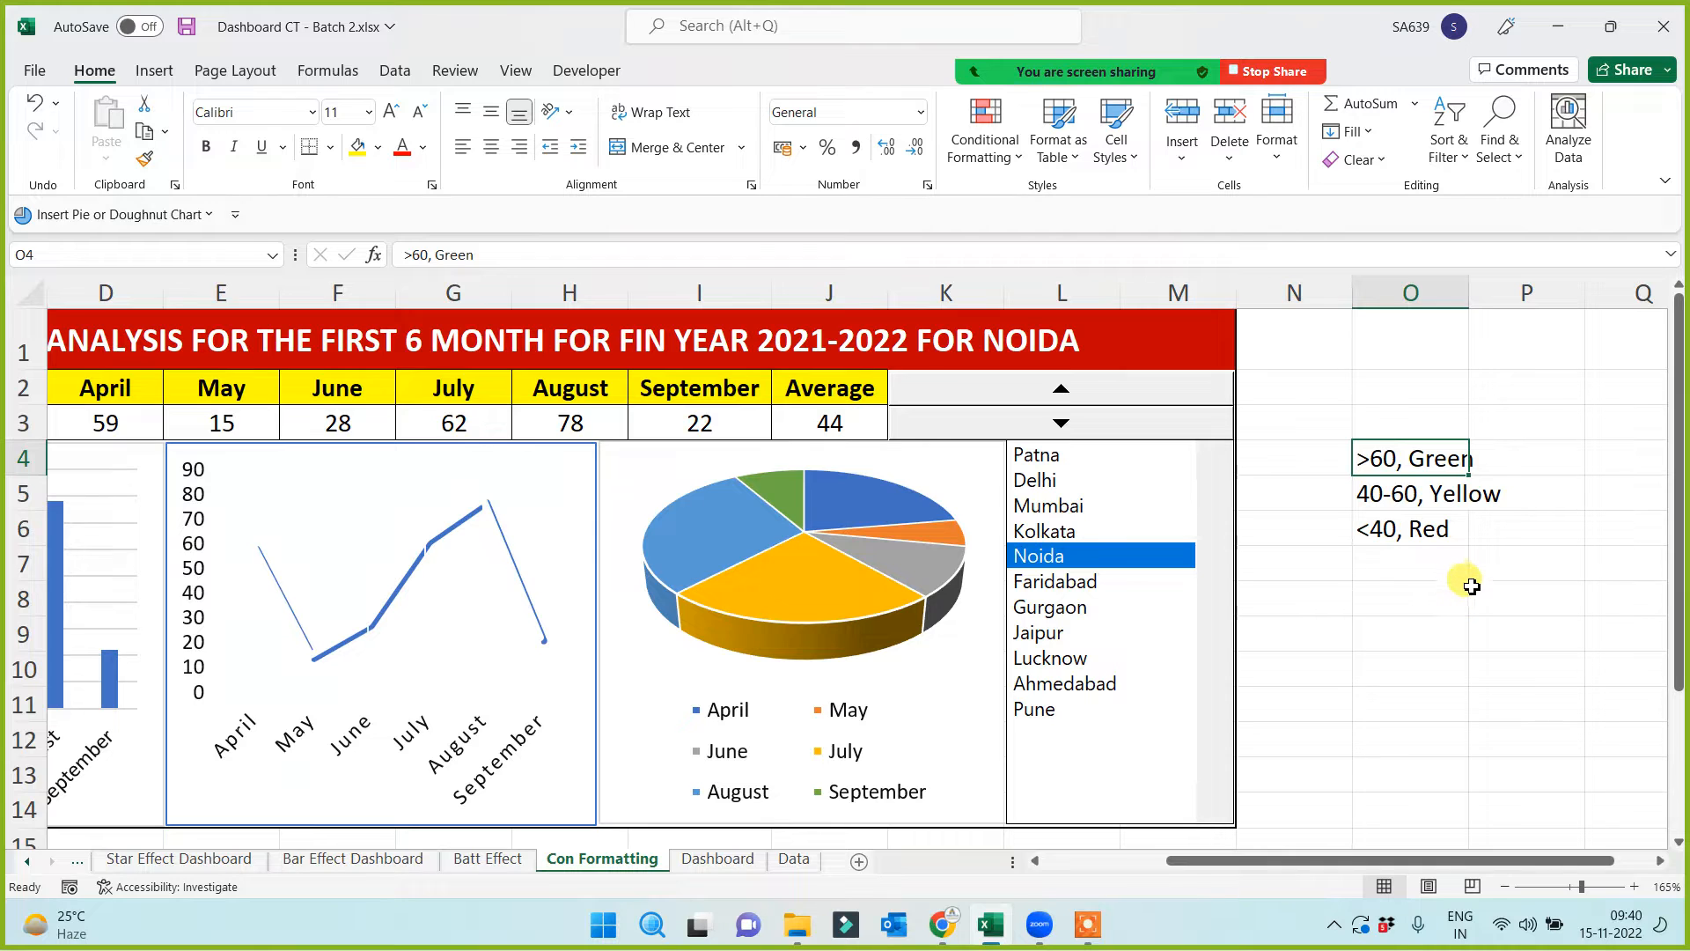
{"action": "left_click", "coordinate": [1390, 492]}
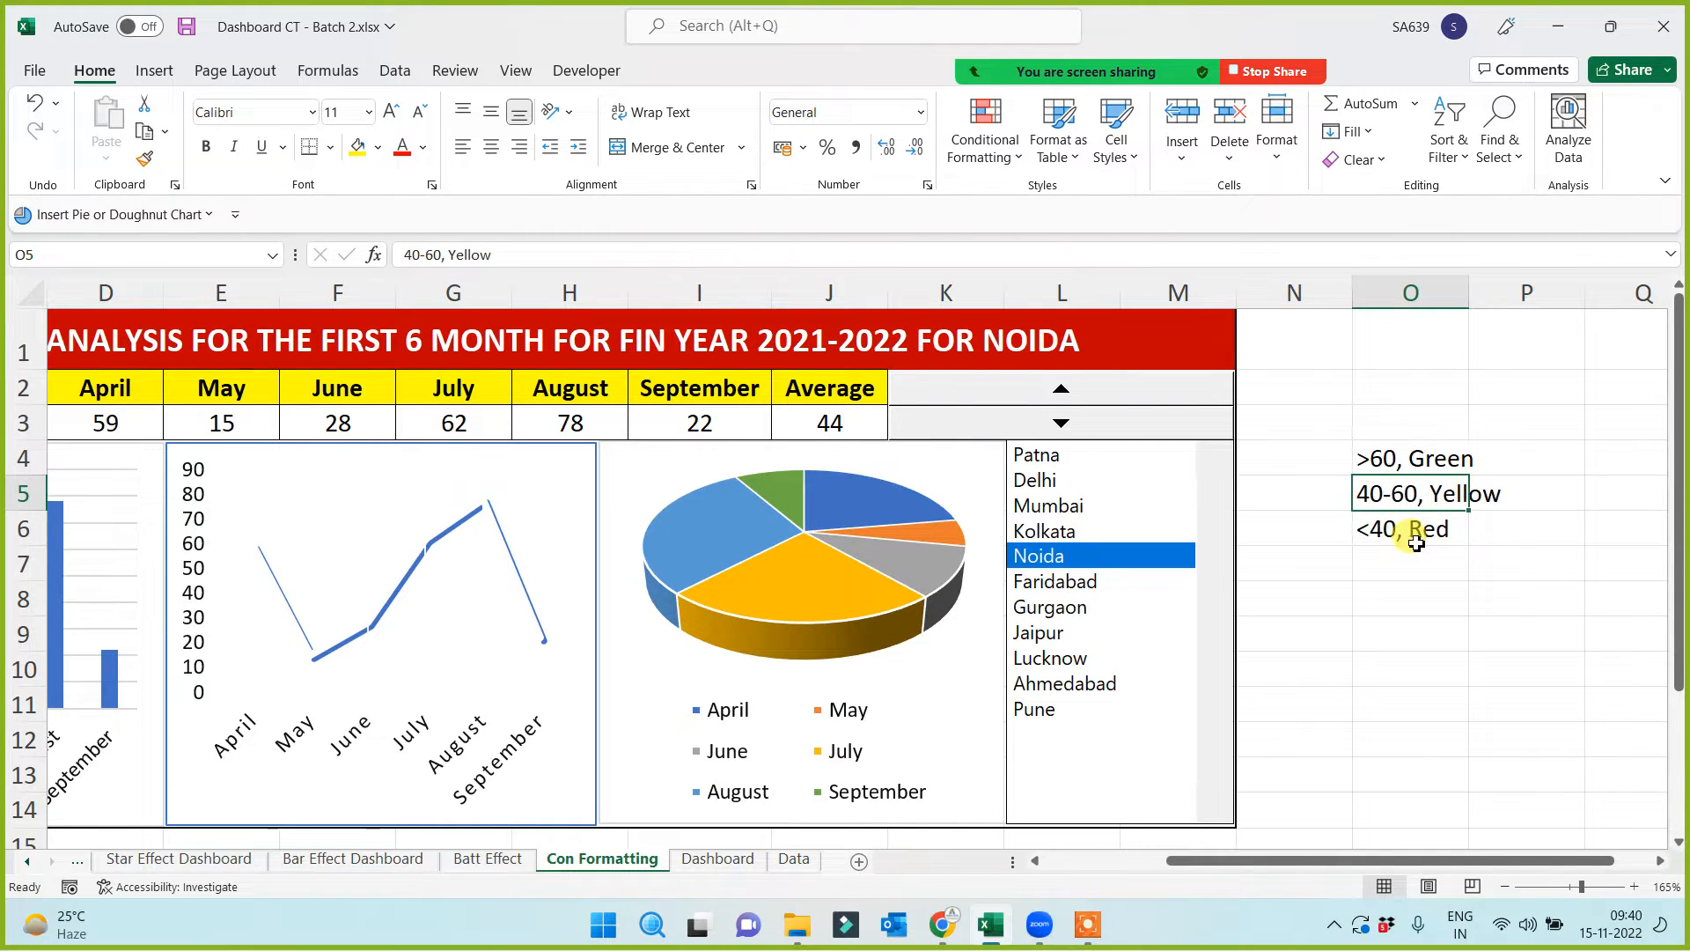
{"action": "left_click", "coordinate": [1400, 531]}
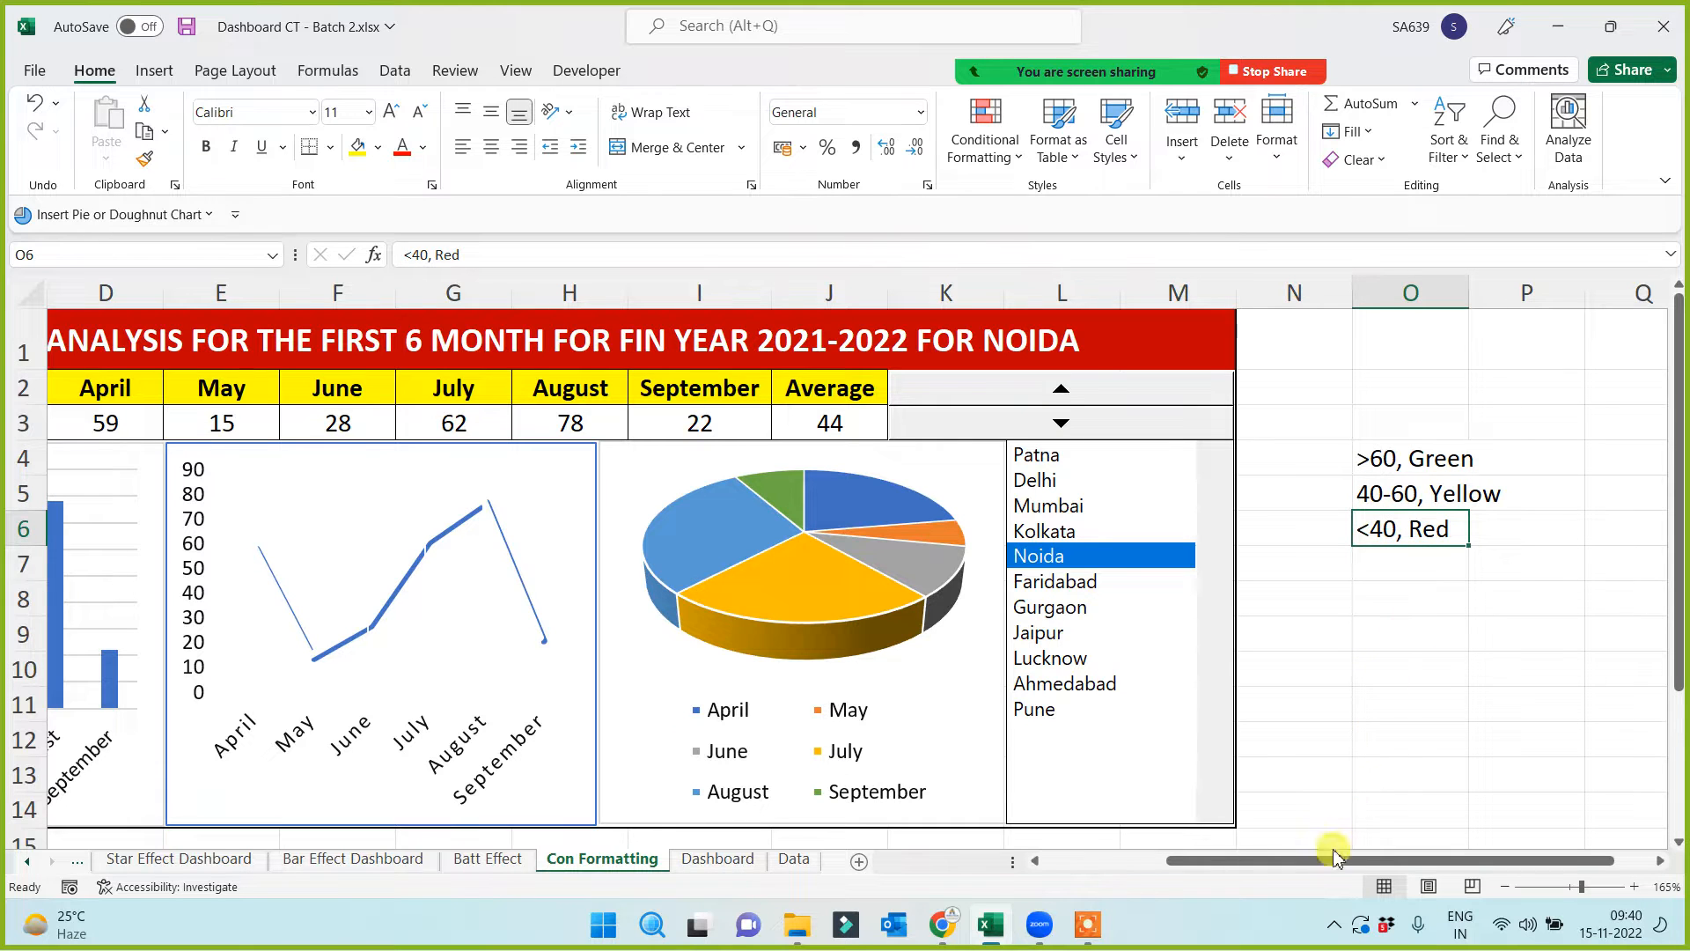
Start a formula-based conditional formatting rule for the merged cell behind the charts, using the formula =$J$3>60
{"action": "left_click_drag", "start_coordinate": [1299, 852], "coordinate": [1021, 861]}
{"action": "left_click", "coordinate": [926, 839]}
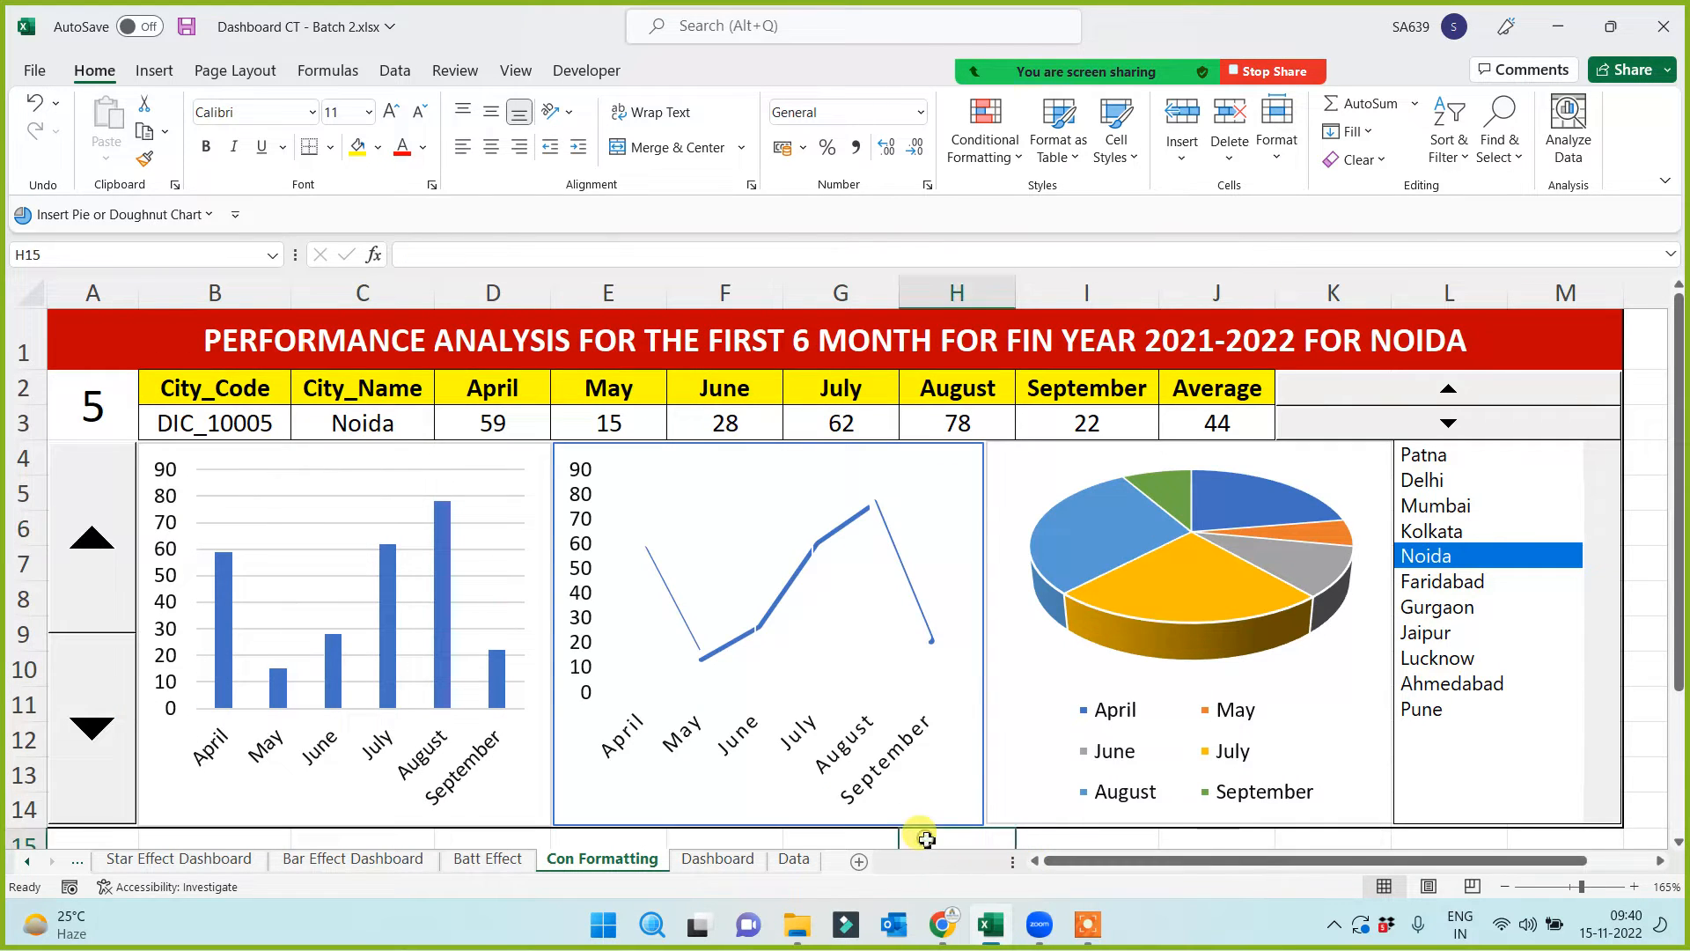
{"action": "key", "text": "Up"}
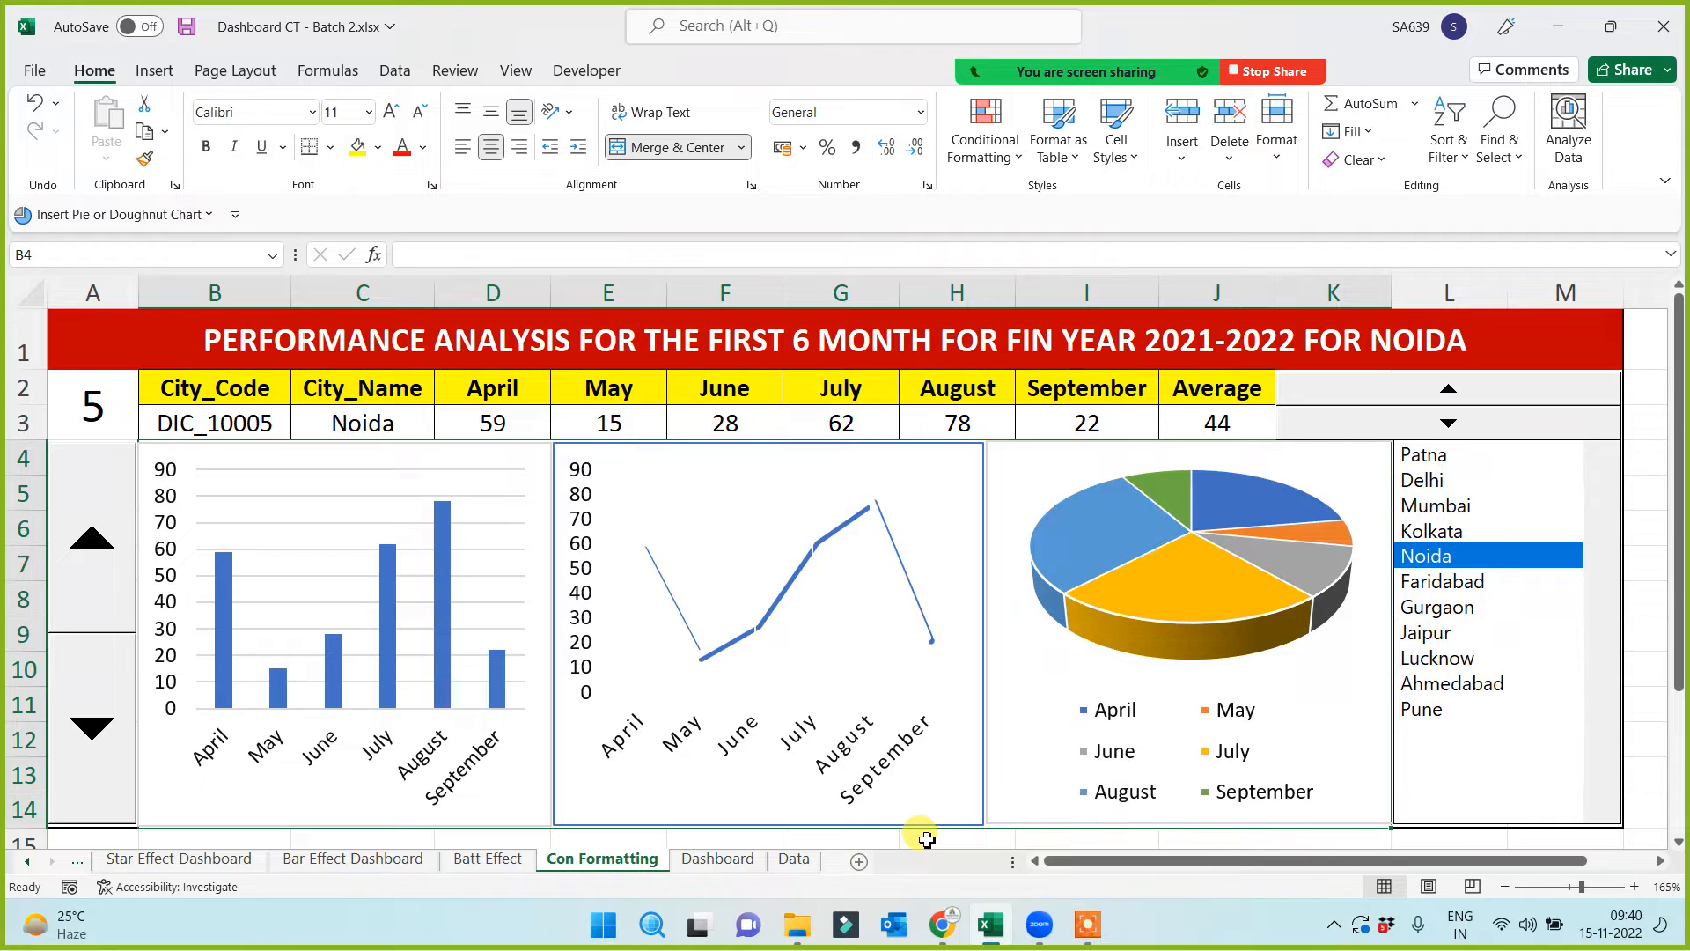
{"action": "left_click", "coordinate": [1011, 166]}
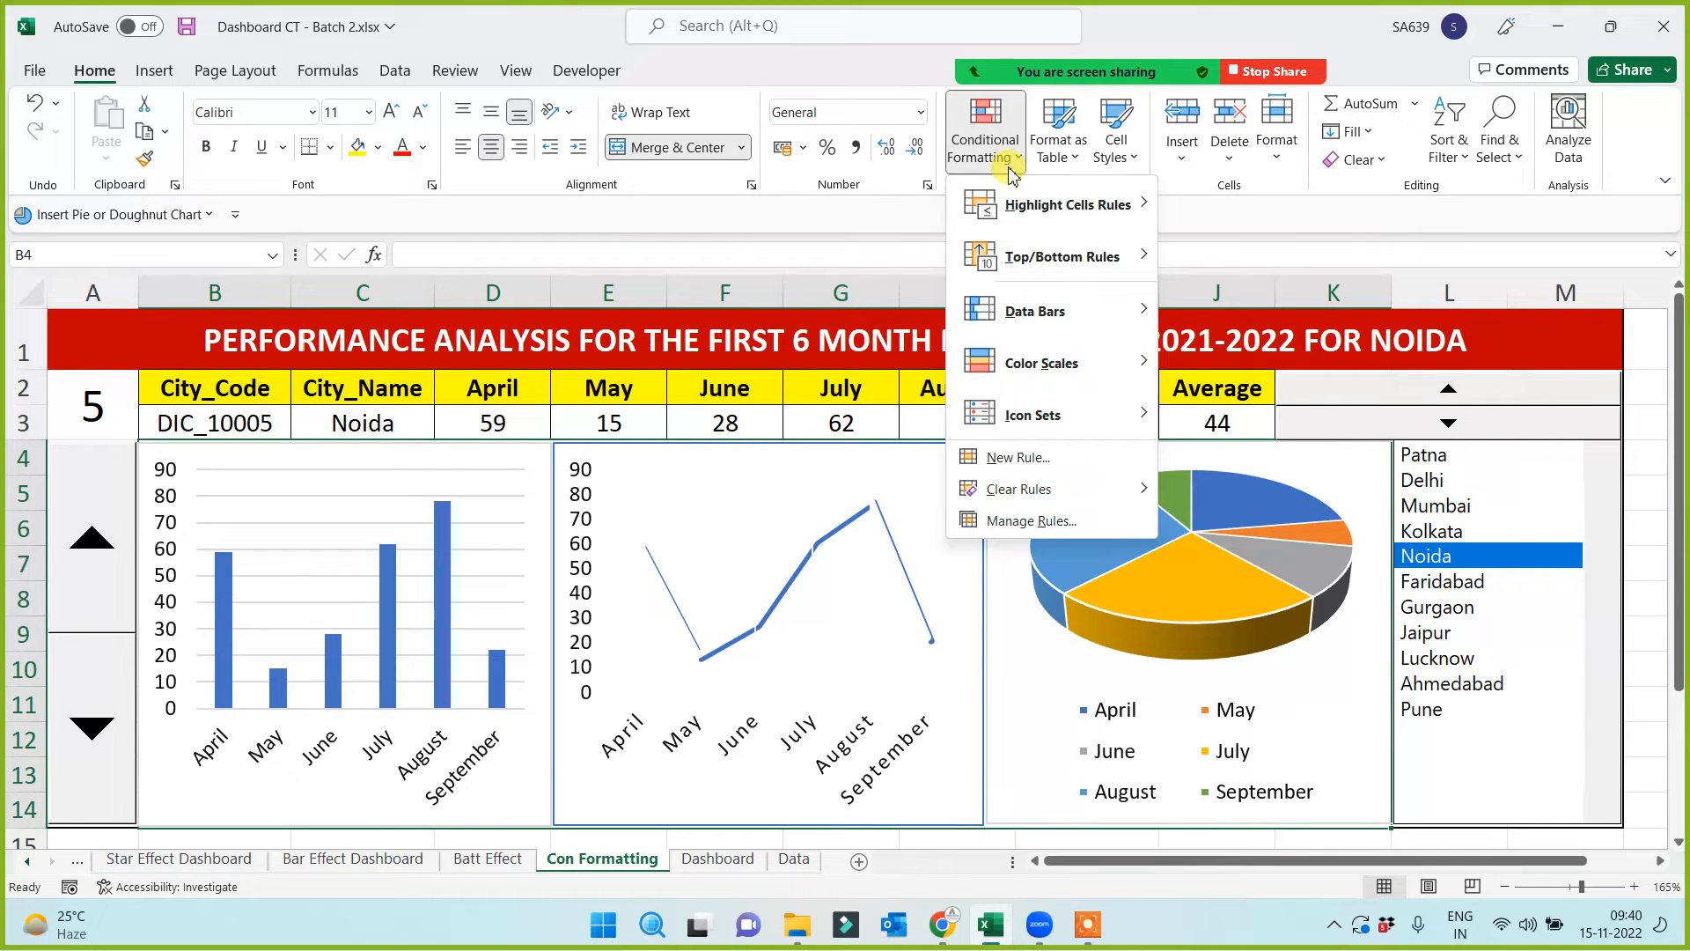
{"action": "left_click", "coordinate": [1014, 524]}
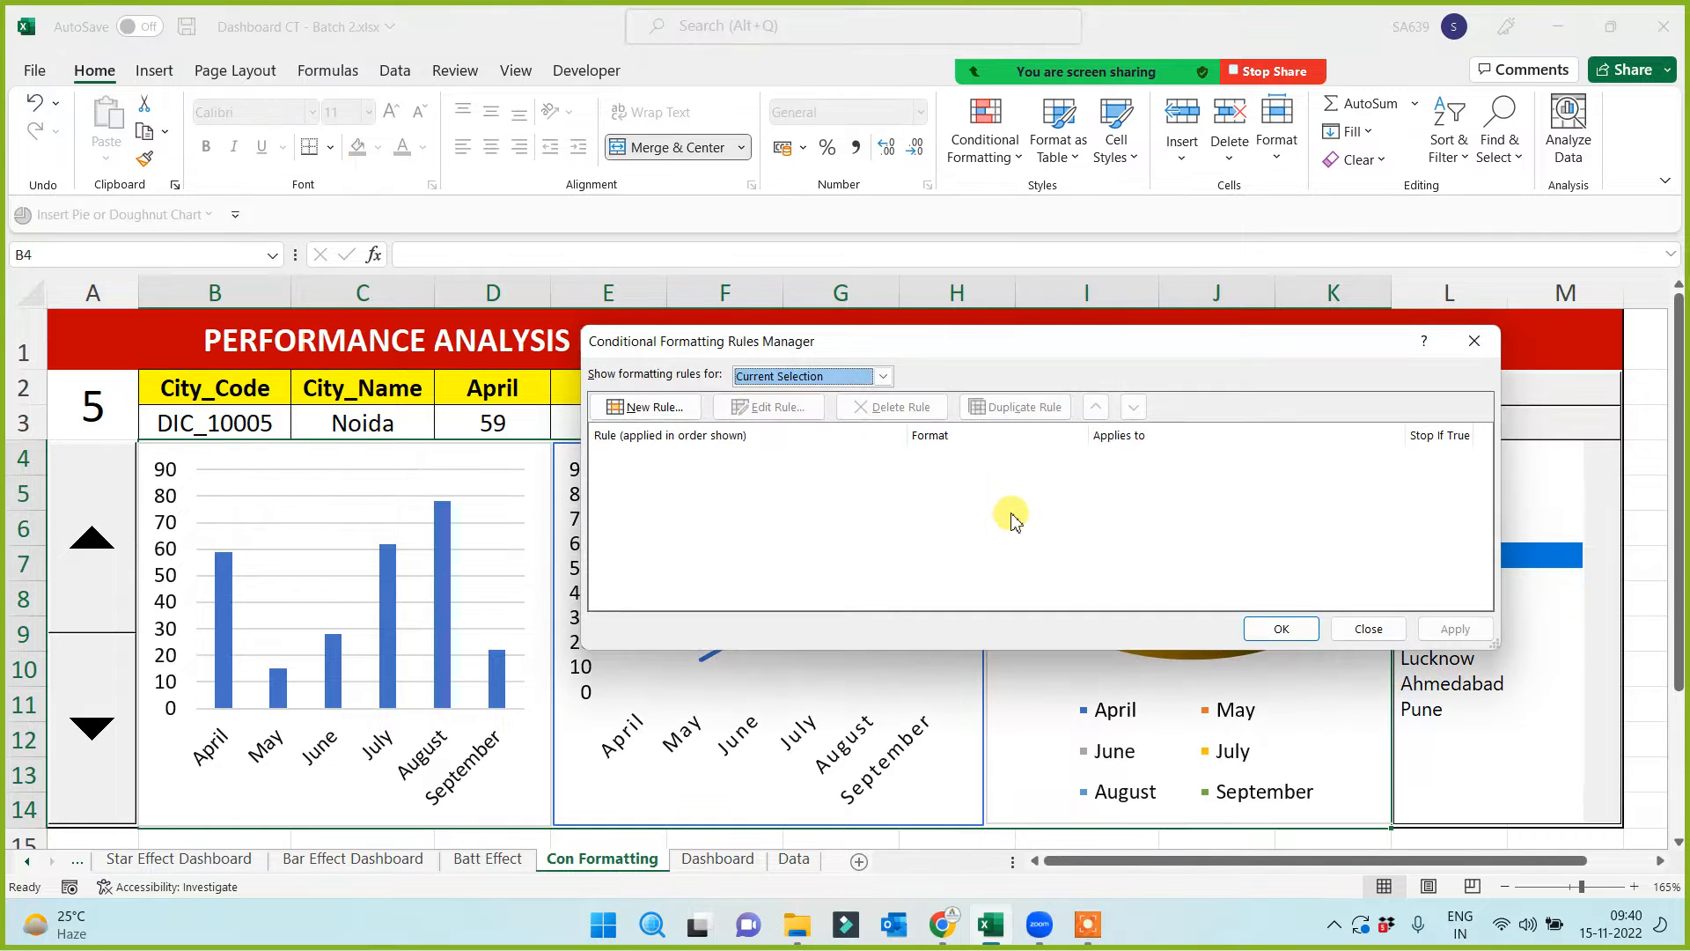
{"action": "left_click", "coordinate": [677, 420]}
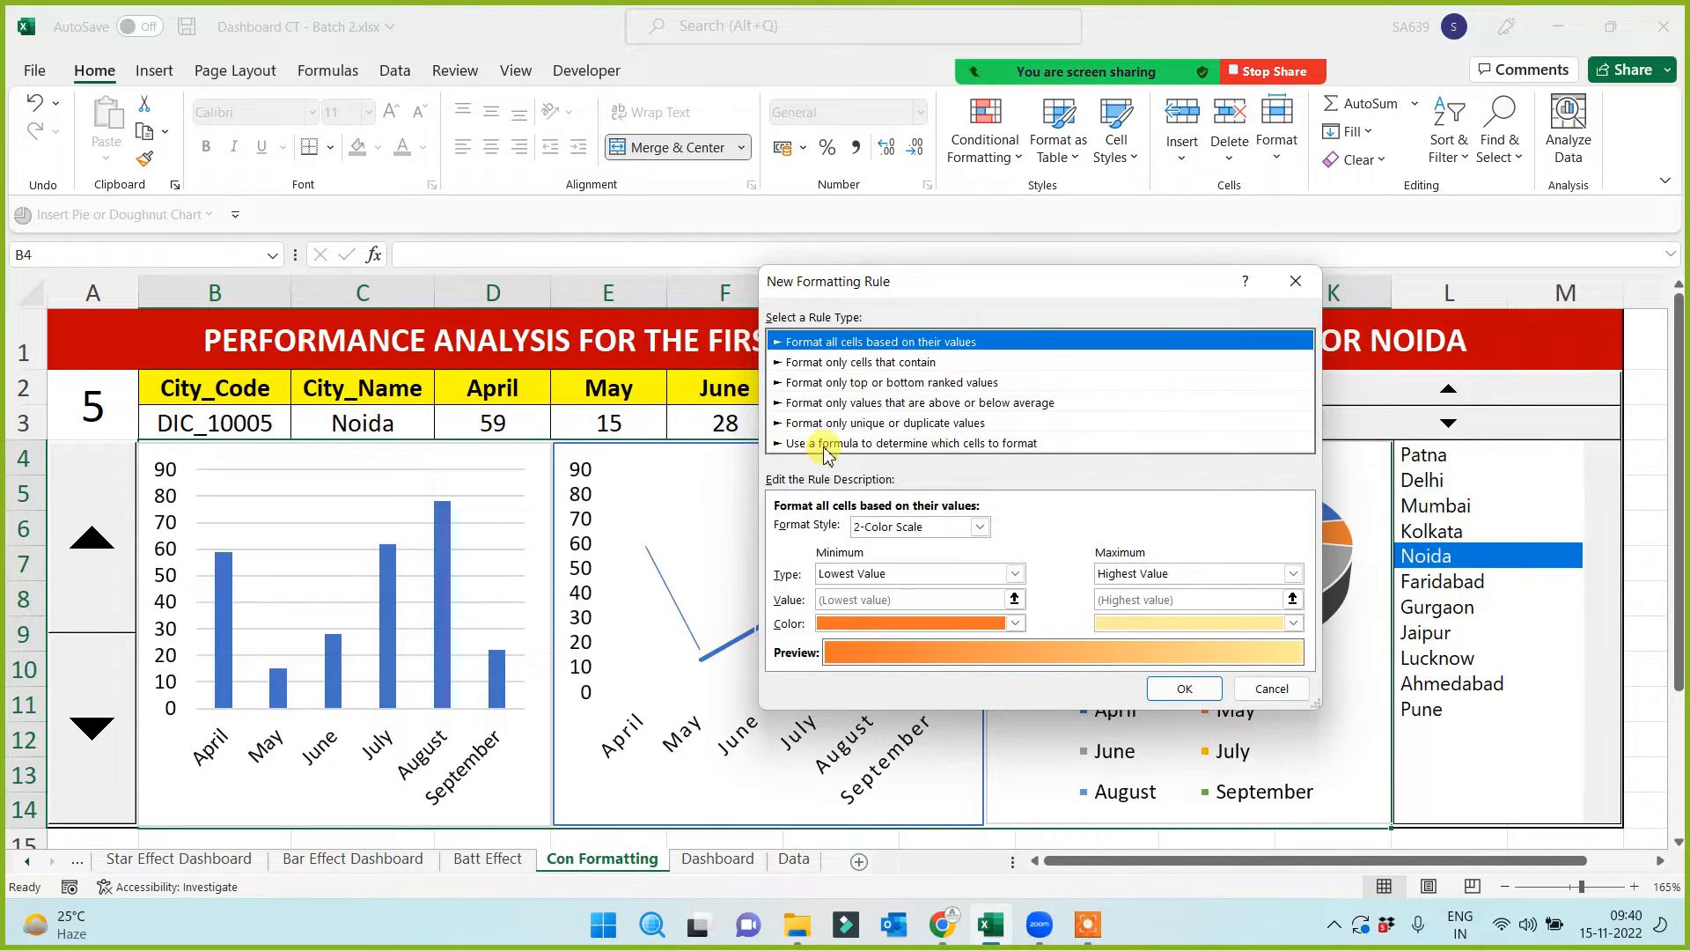
{"action": "left_click", "coordinate": [827, 443]}
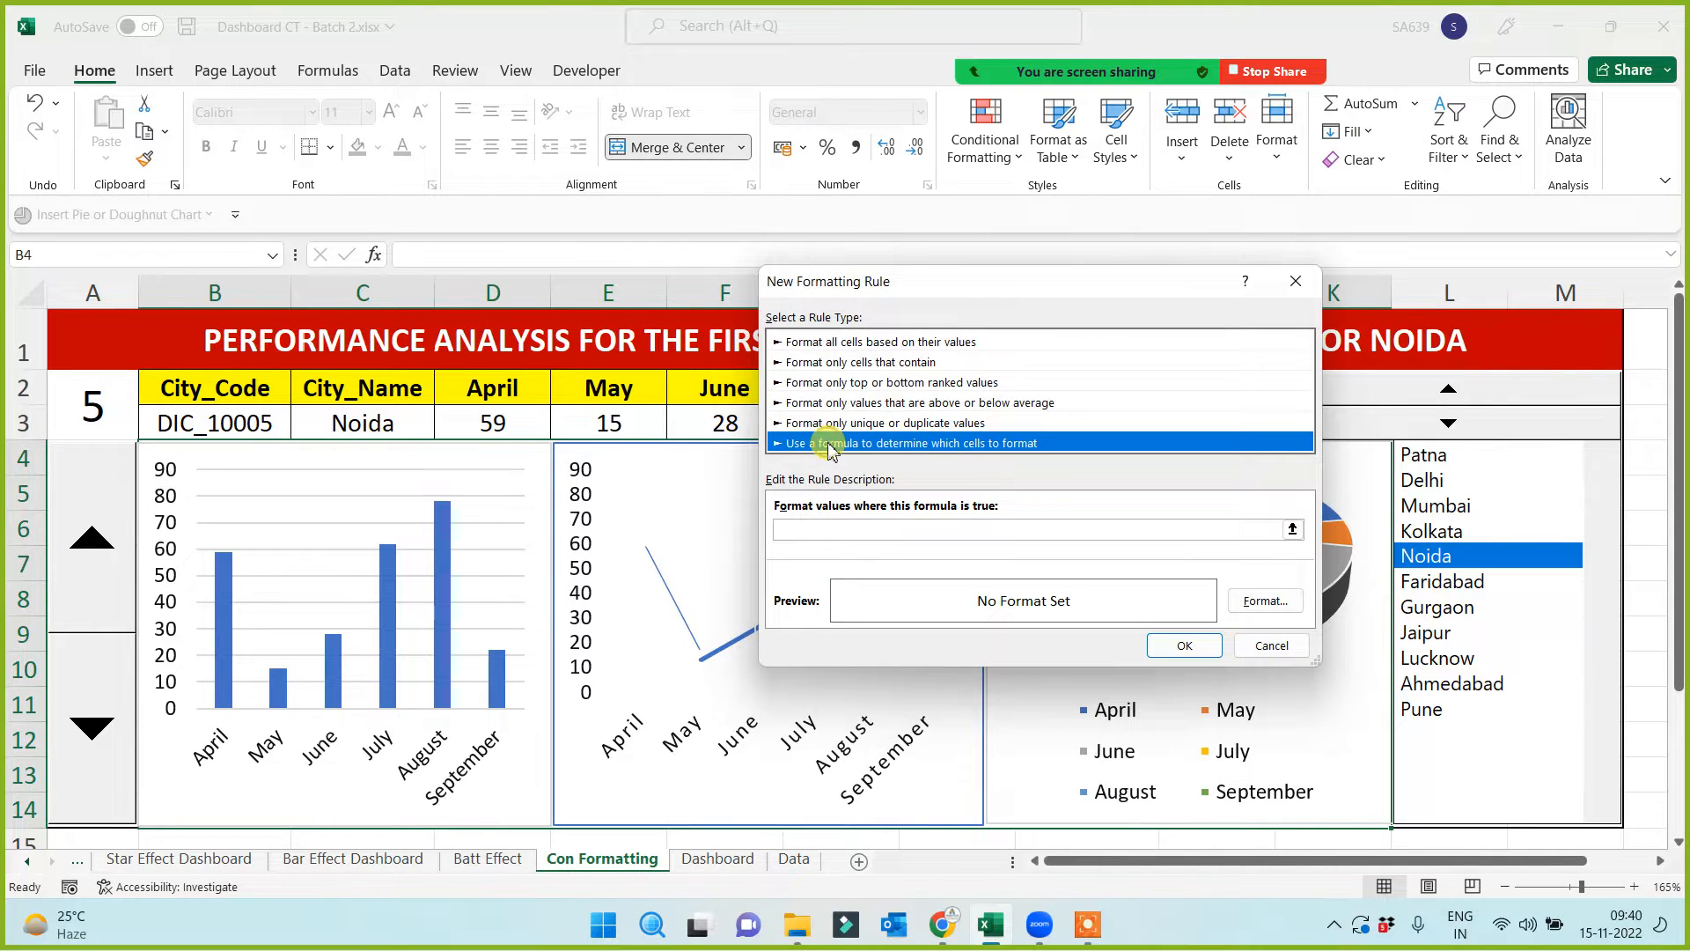
{"action": "left_click", "coordinate": [806, 529]}
{"action": "left_click_drag", "start_coordinate": [1083, 293], "coordinate": [780, 474]}
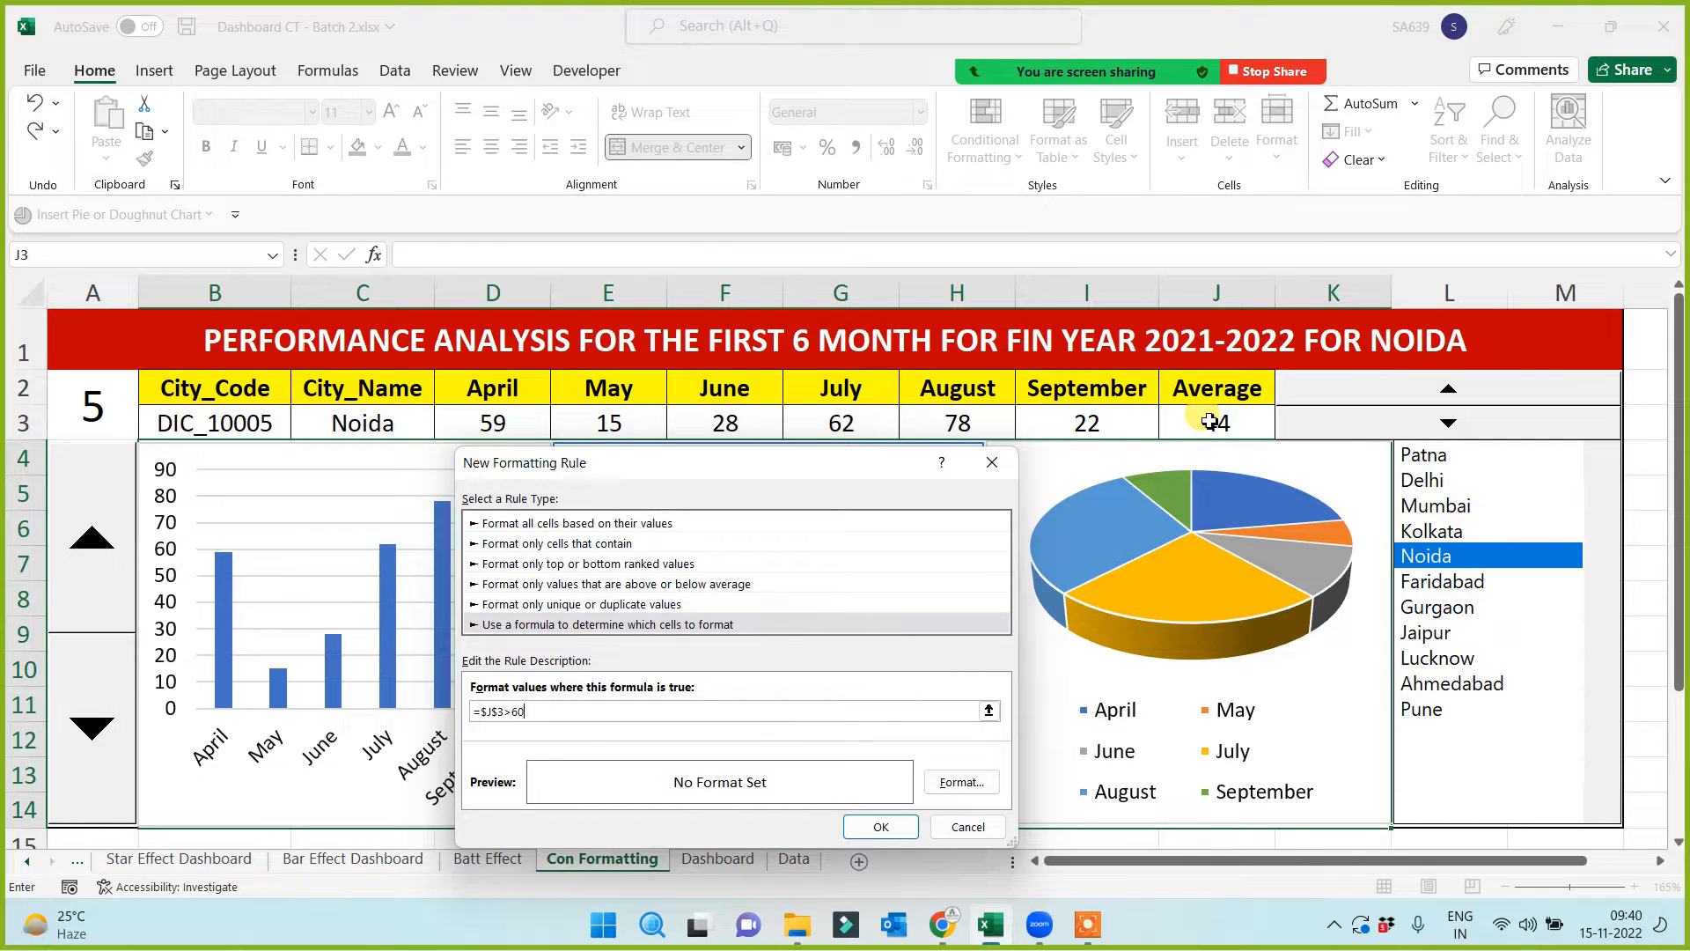
Format the >60 rule with a horizontal two-colour gradient fill from white to green
{"action": "left_click", "coordinate": [962, 783]}
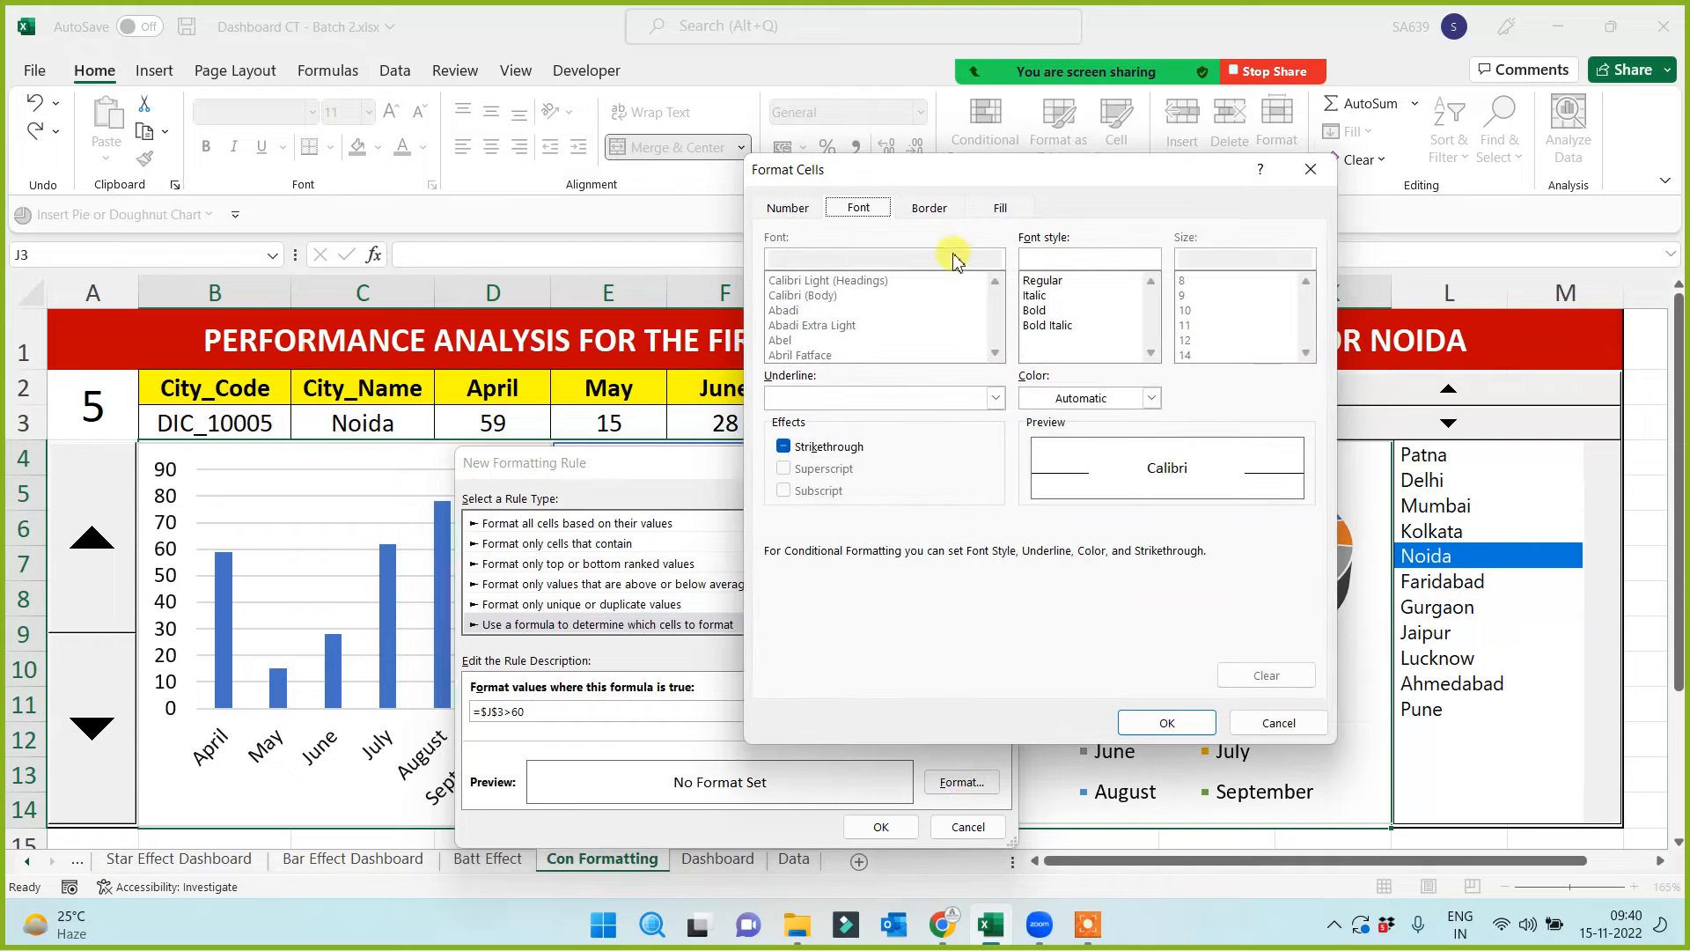
{"action": "left_click", "coordinate": [999, 212]}
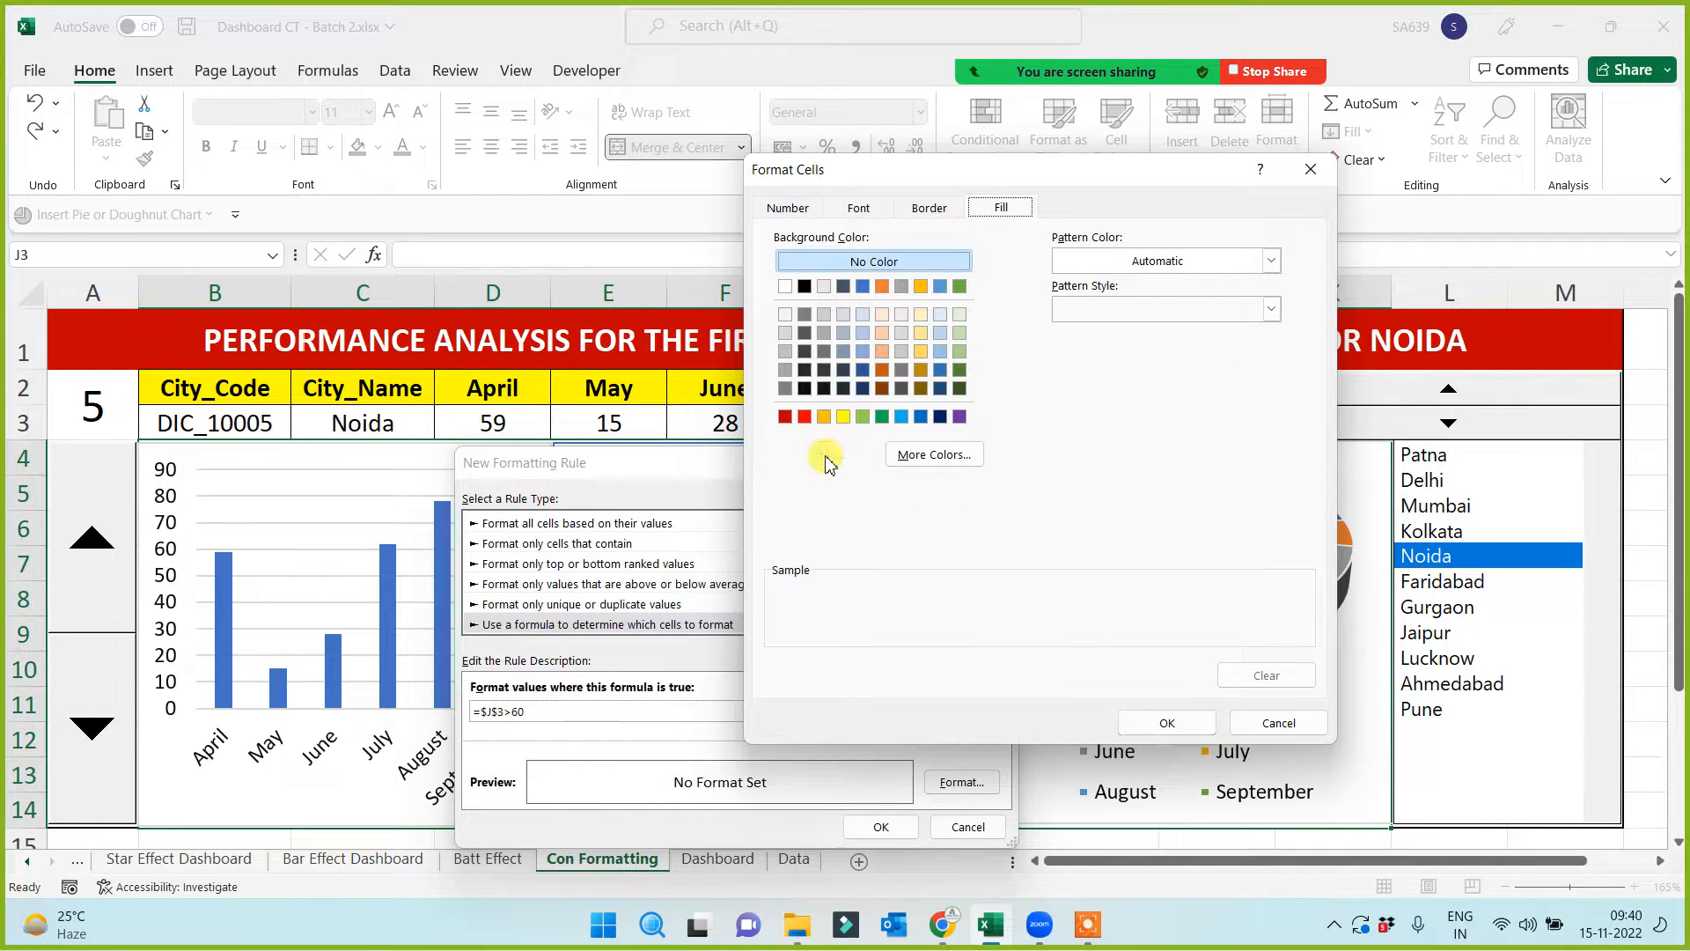
{"action": "left_click", "coordinate": [824, 456]}
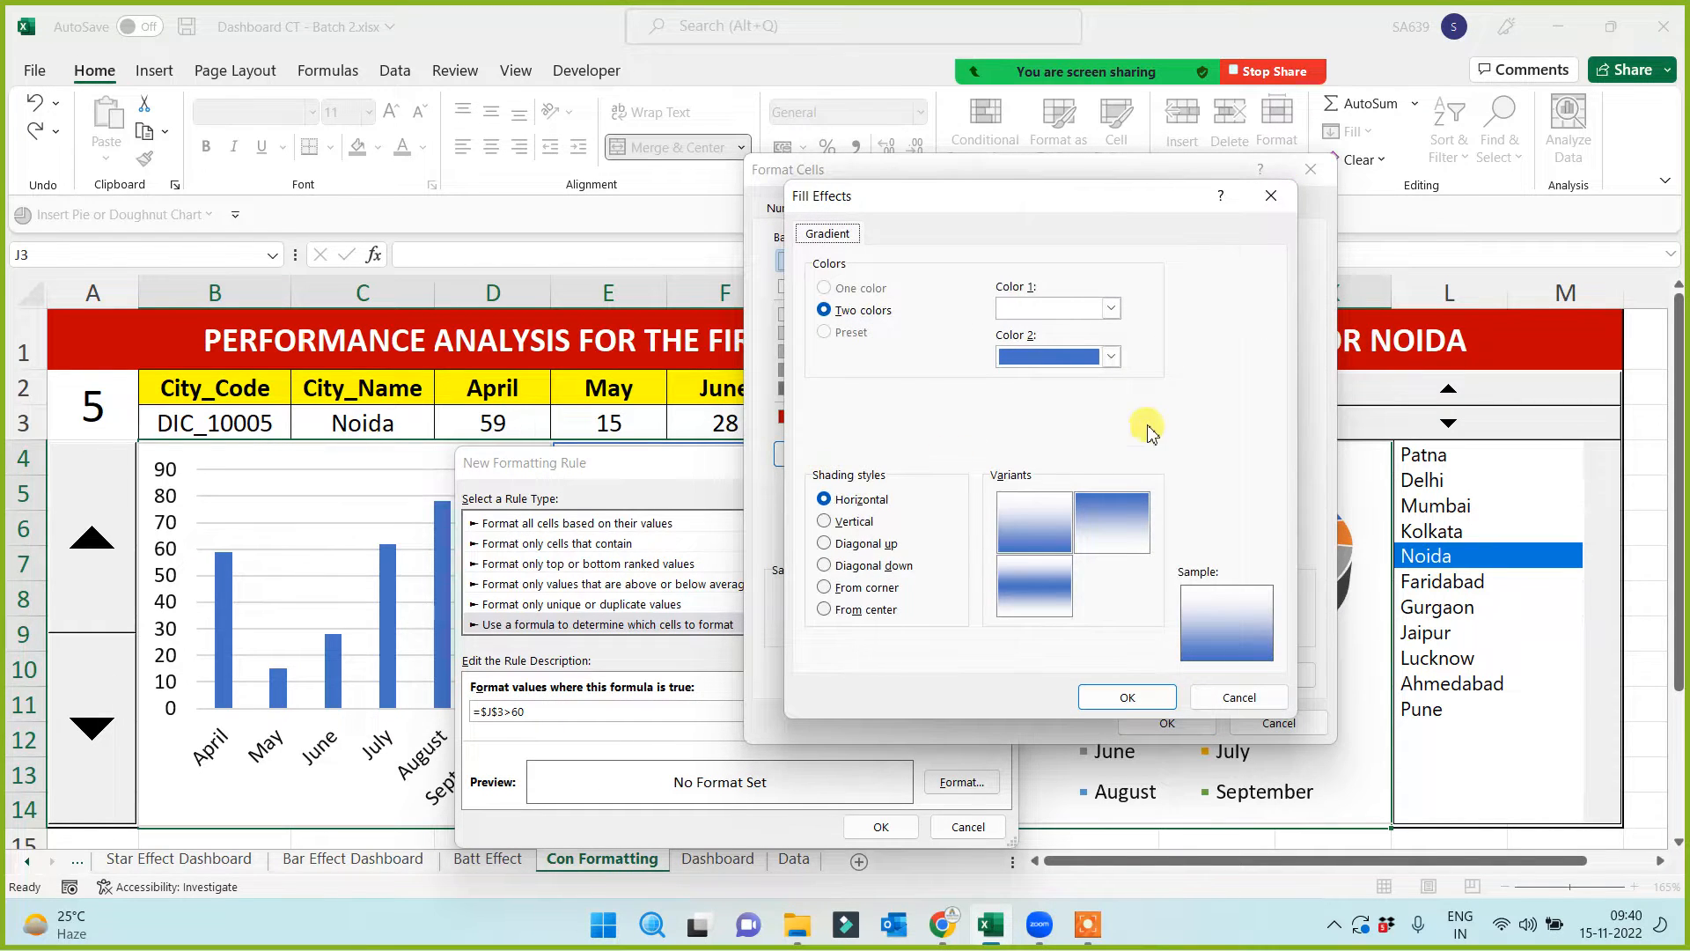
{"action": "left_click", "coordinate": [1110, 357]}
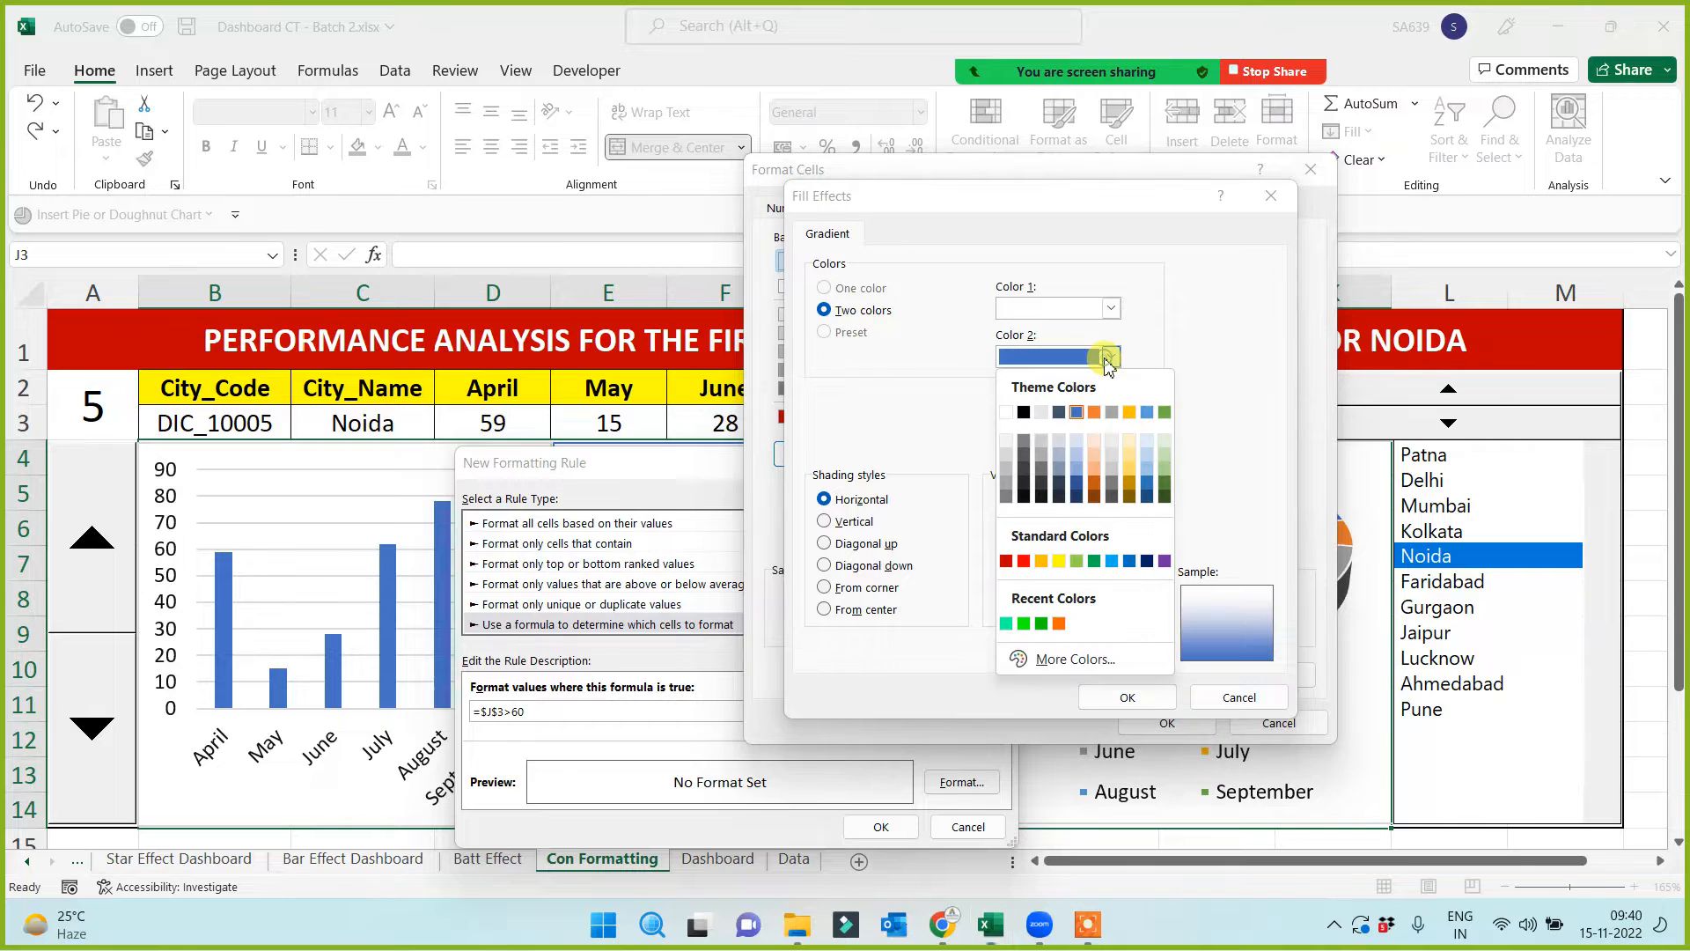
{"action": "left_click", "coordinate": [1006, 625]}
{"action": "left_click", "coordinate": [1151, 697]}
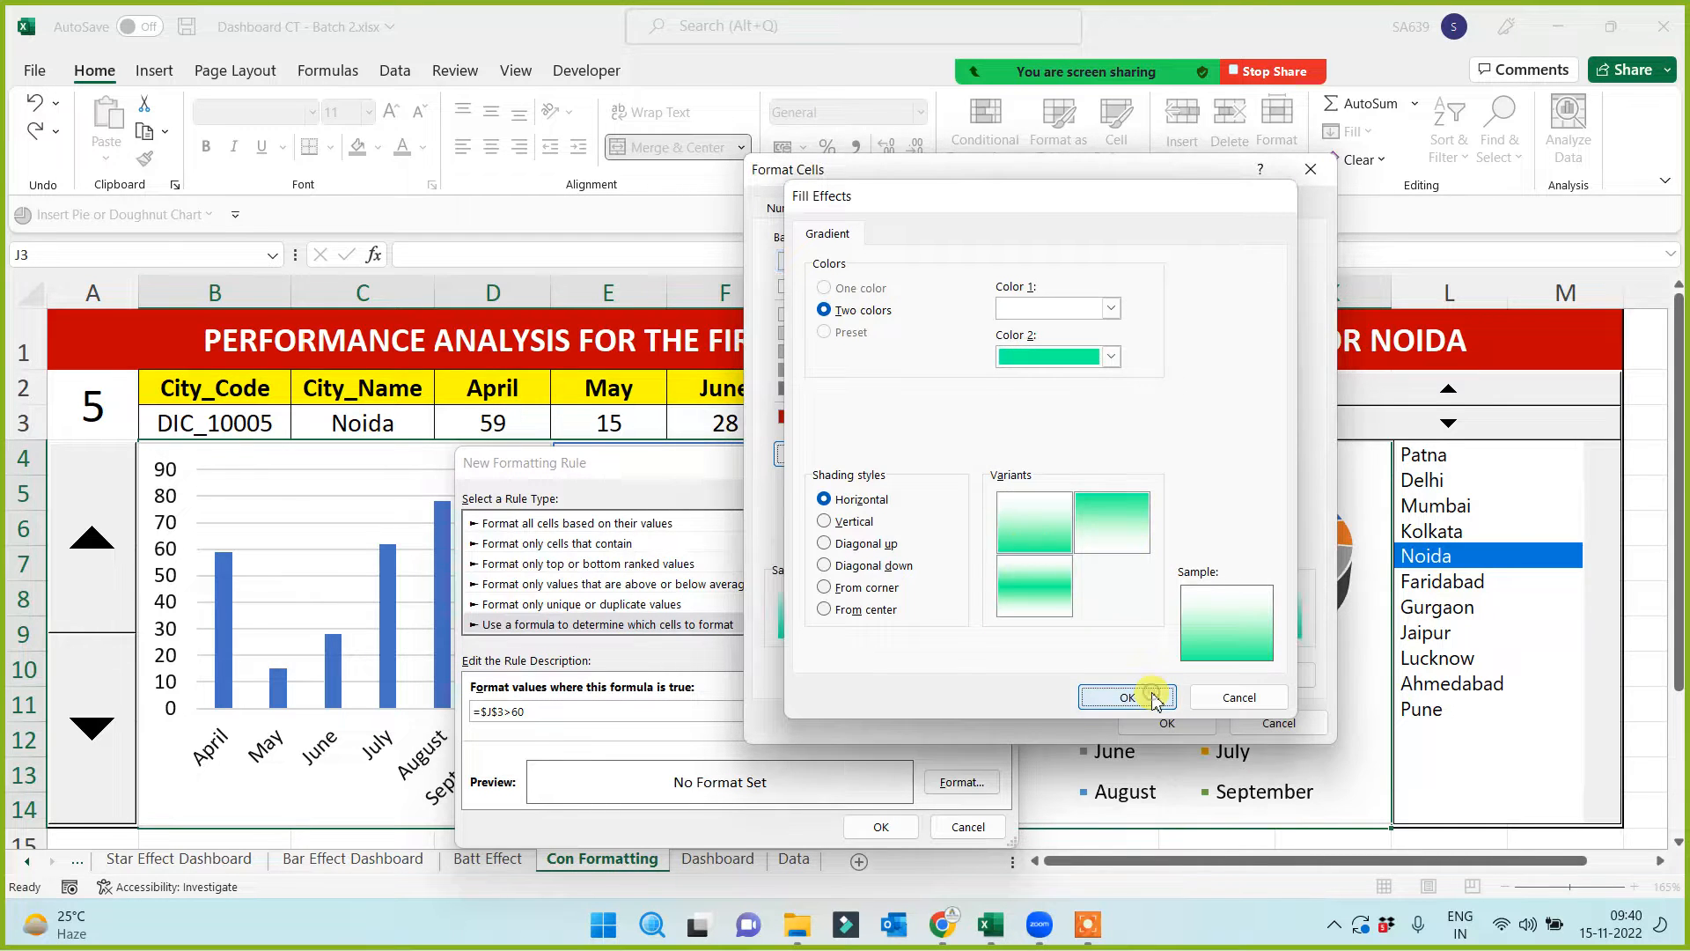
{"action": "left_click", "coordinate": [1168, 721]}
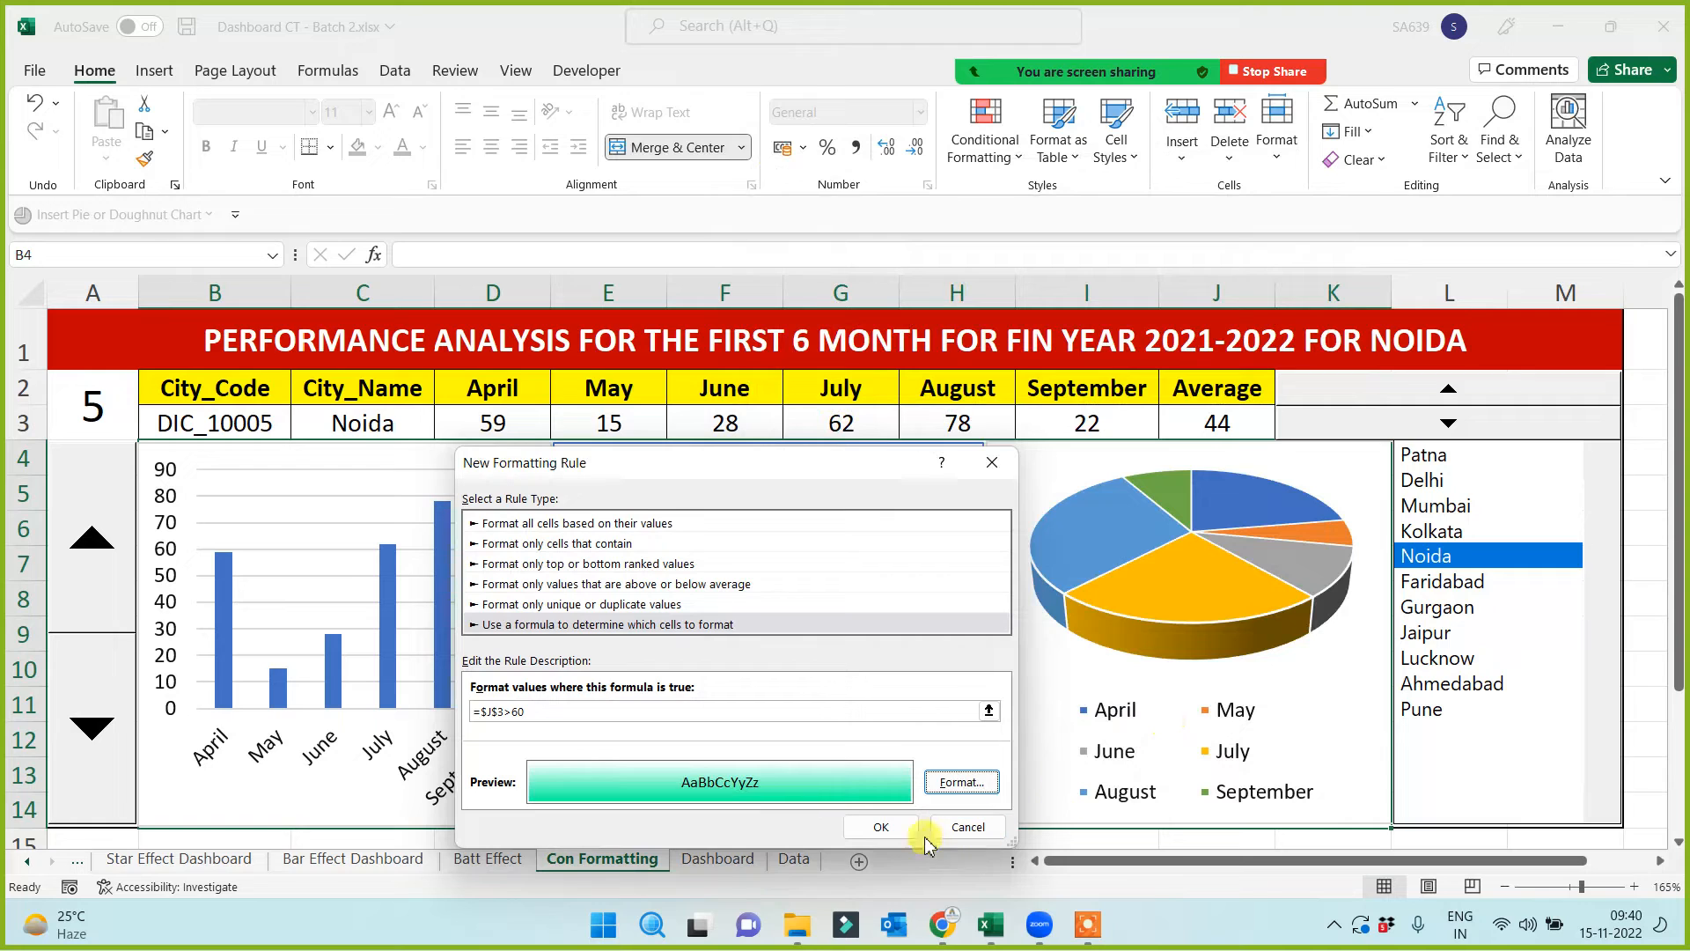
Add the green rule, apply it to the merged cell behind the charts and close the rules manager
{"action": "left_click", "coordinate": [900, 829]}
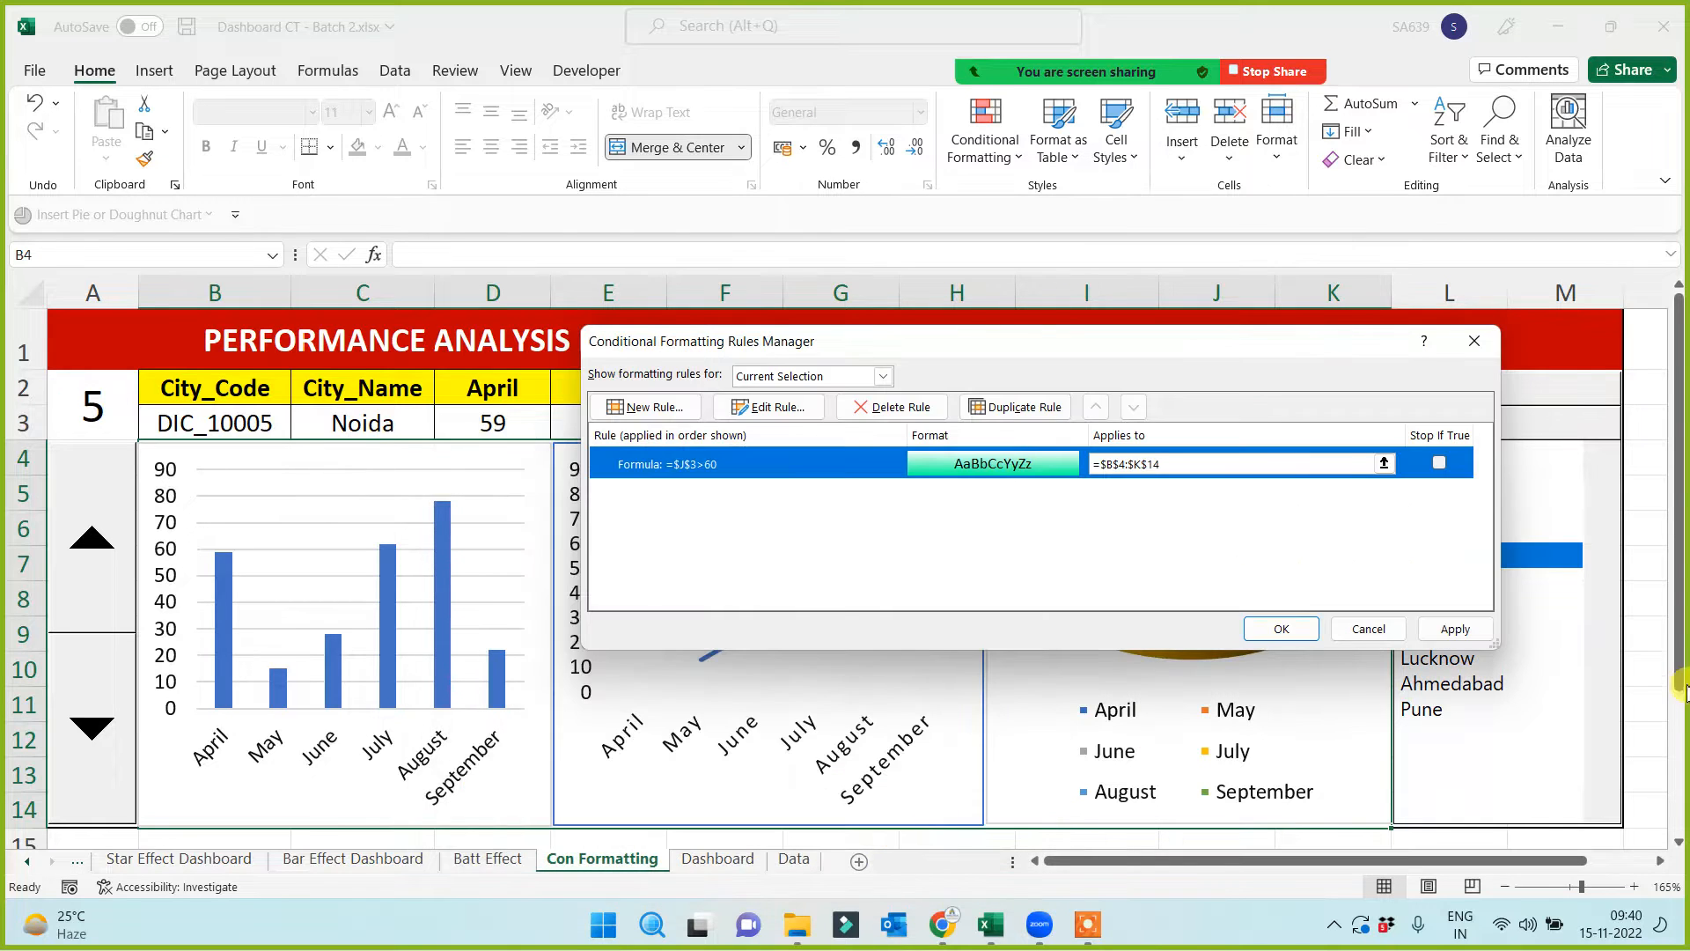
{"action": "left_click", "coordinate": [1455, 629]}
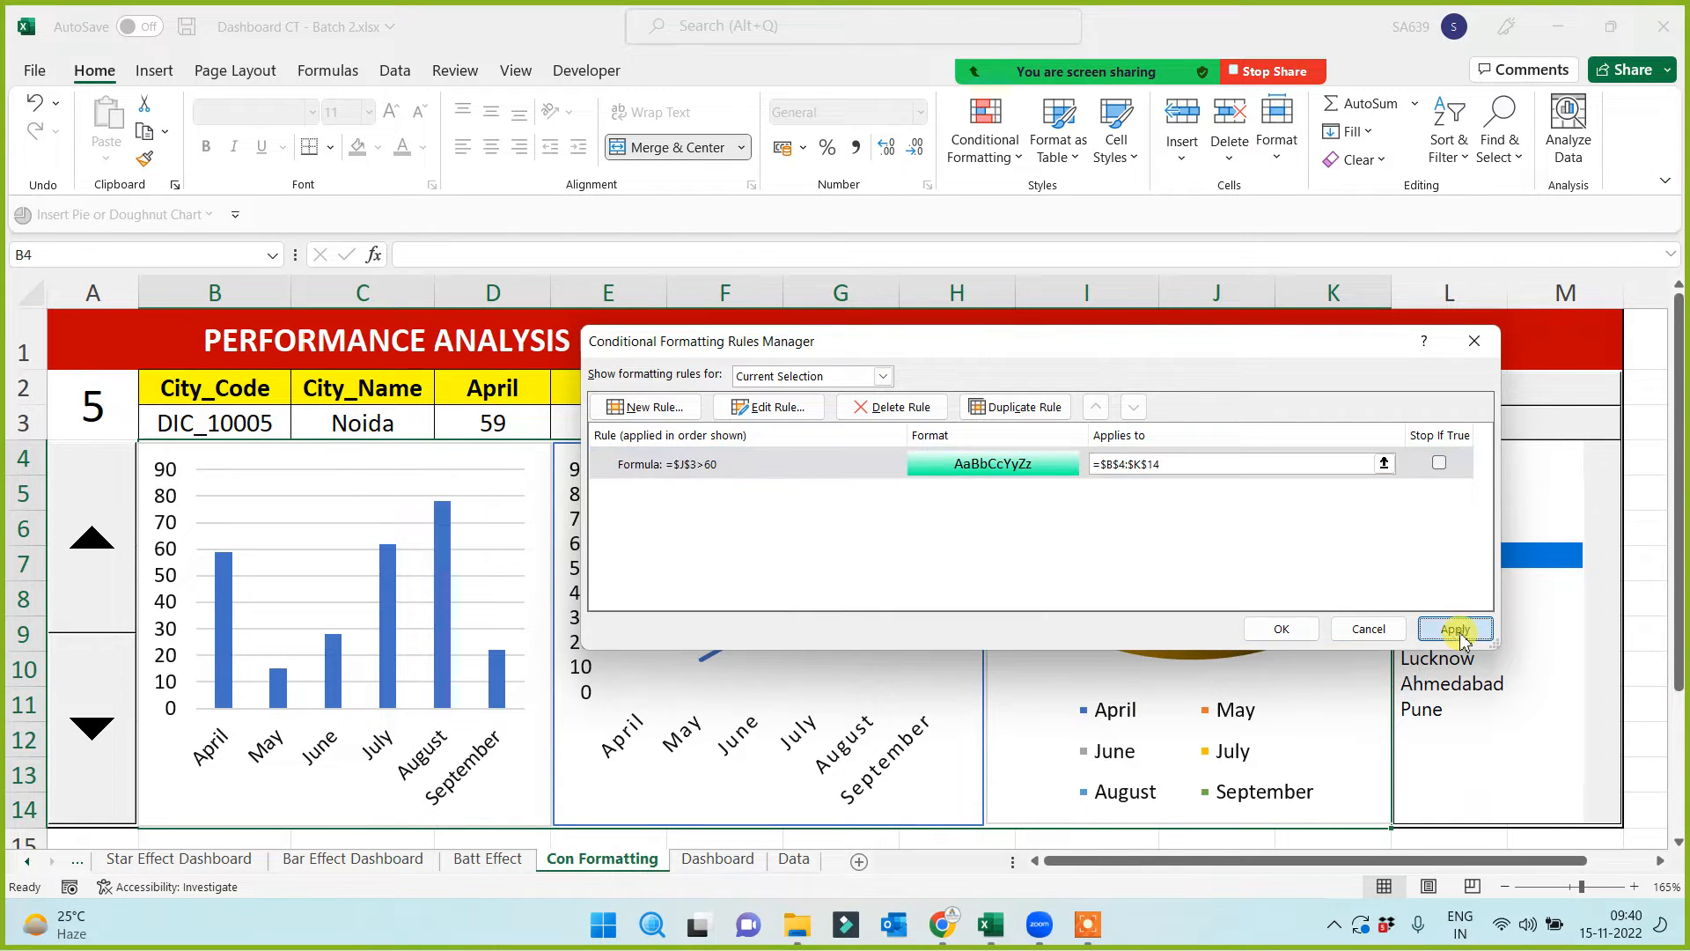
{"action": "left_click", "coordinate": [1281, 628]}
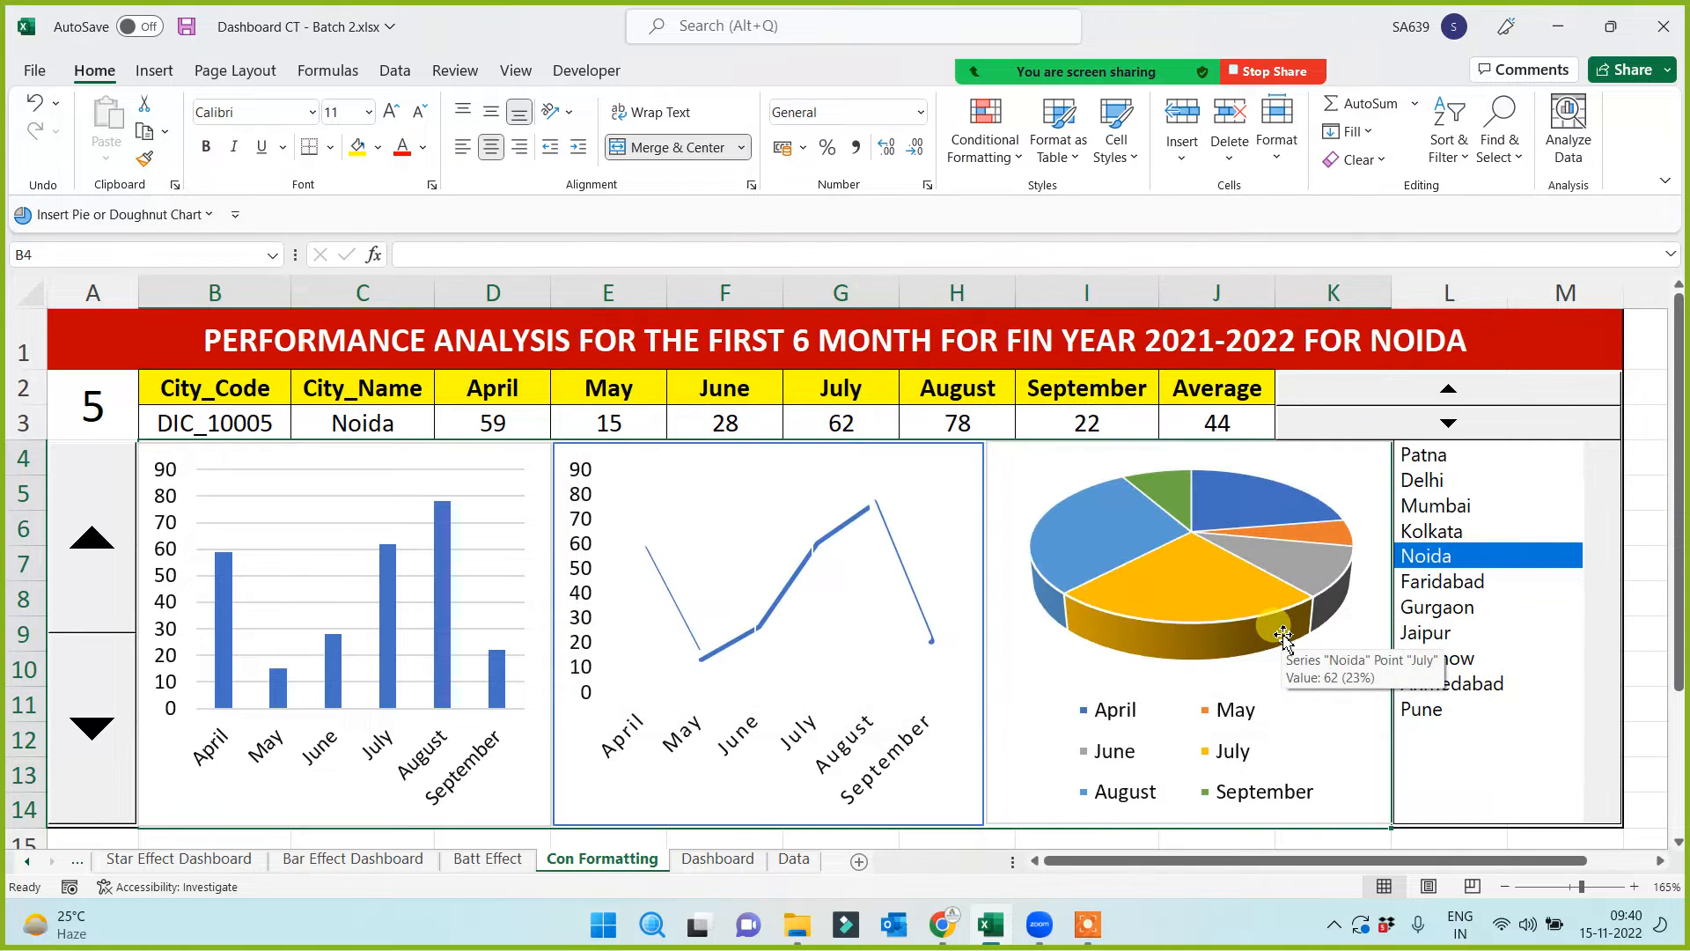
Check the chart background against the average for each city in the list, from Patna through Jaipur
{"action": "left_click", "coordinate": [1434, 458]}
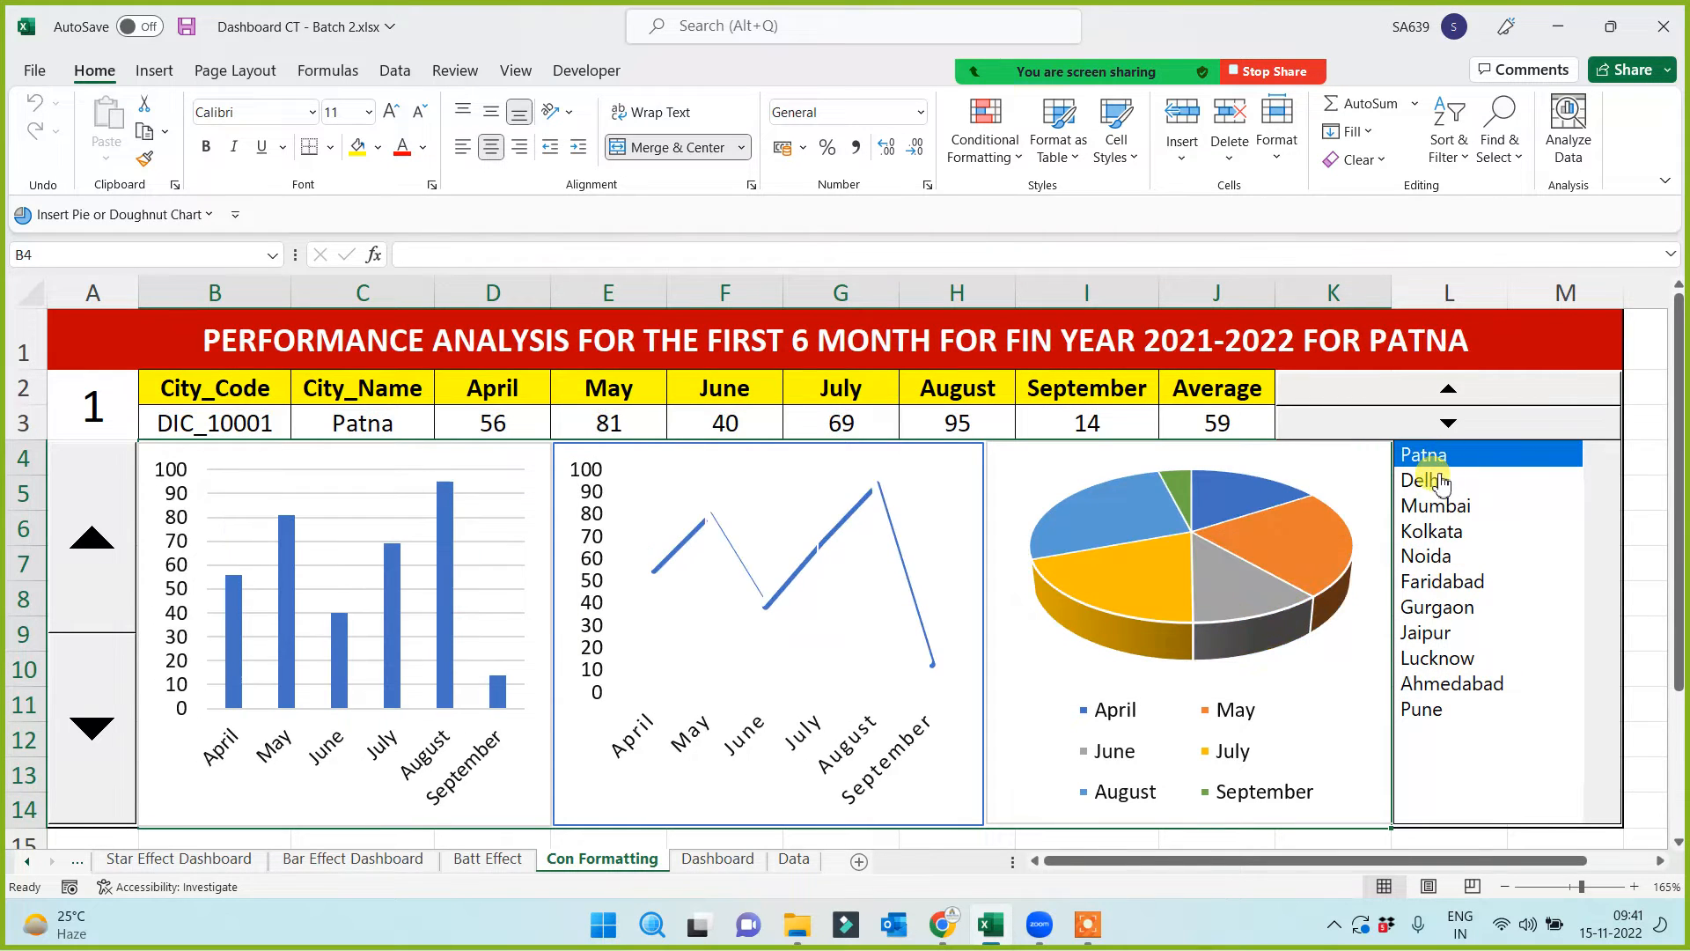
{"action": "left_click", "coordinate": [1441, 484]}
{"action": "left_click", "coordinate": [1440, 508]}
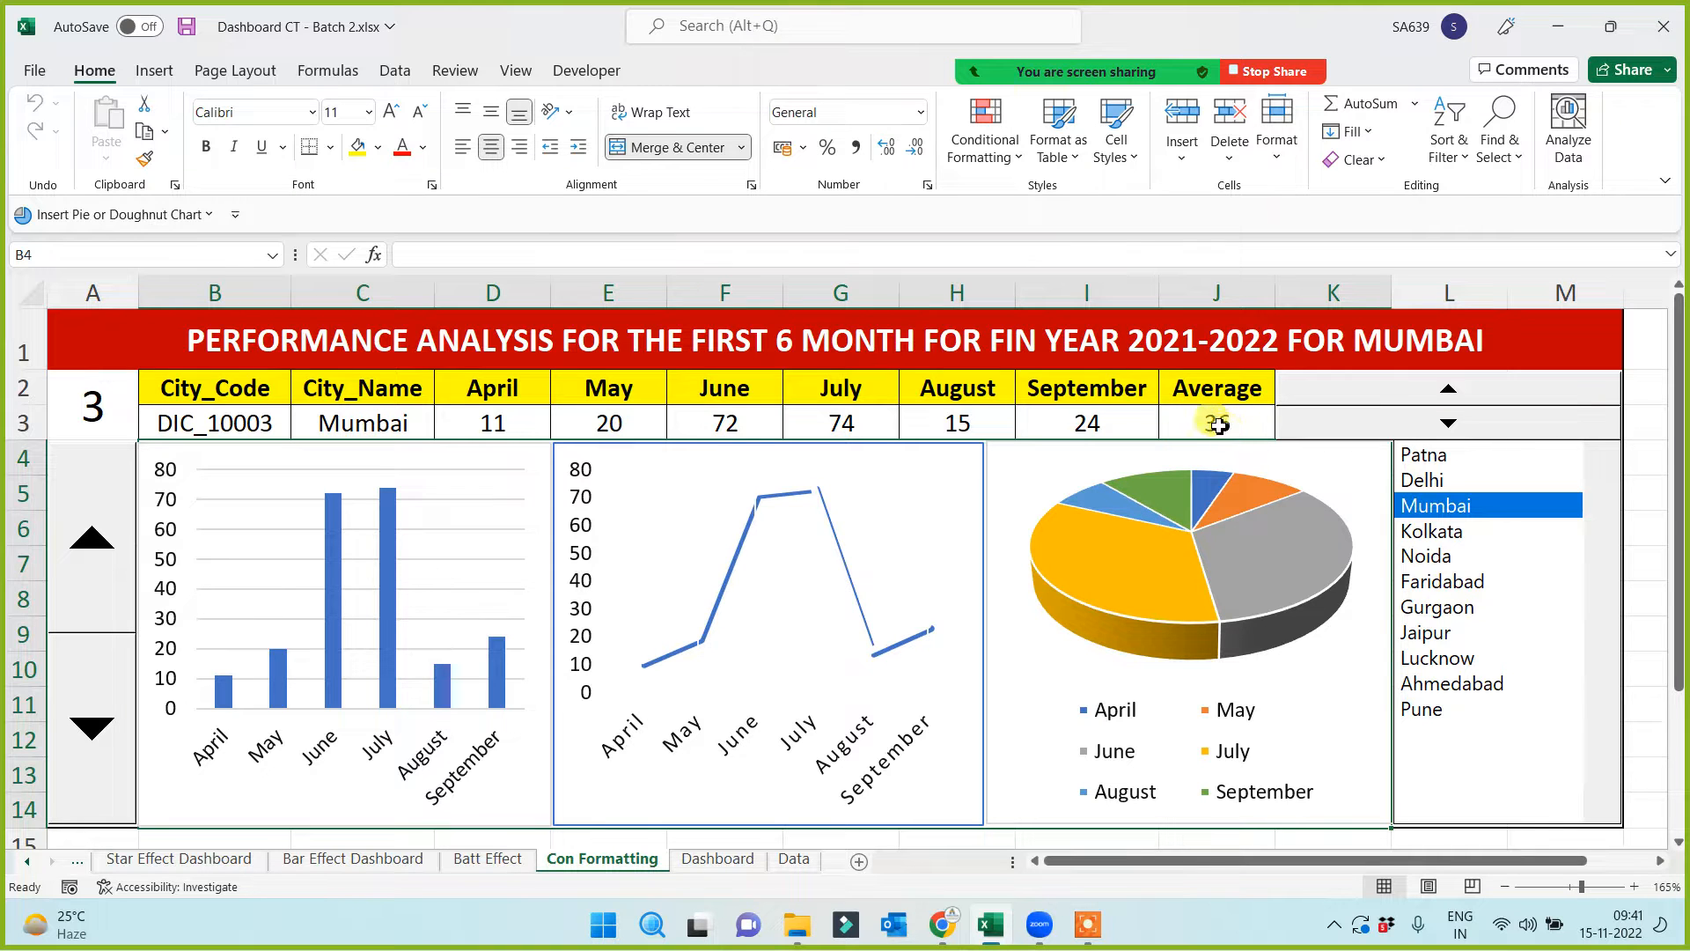
{"action": "left_click", "coordinate": [1441, 531]}
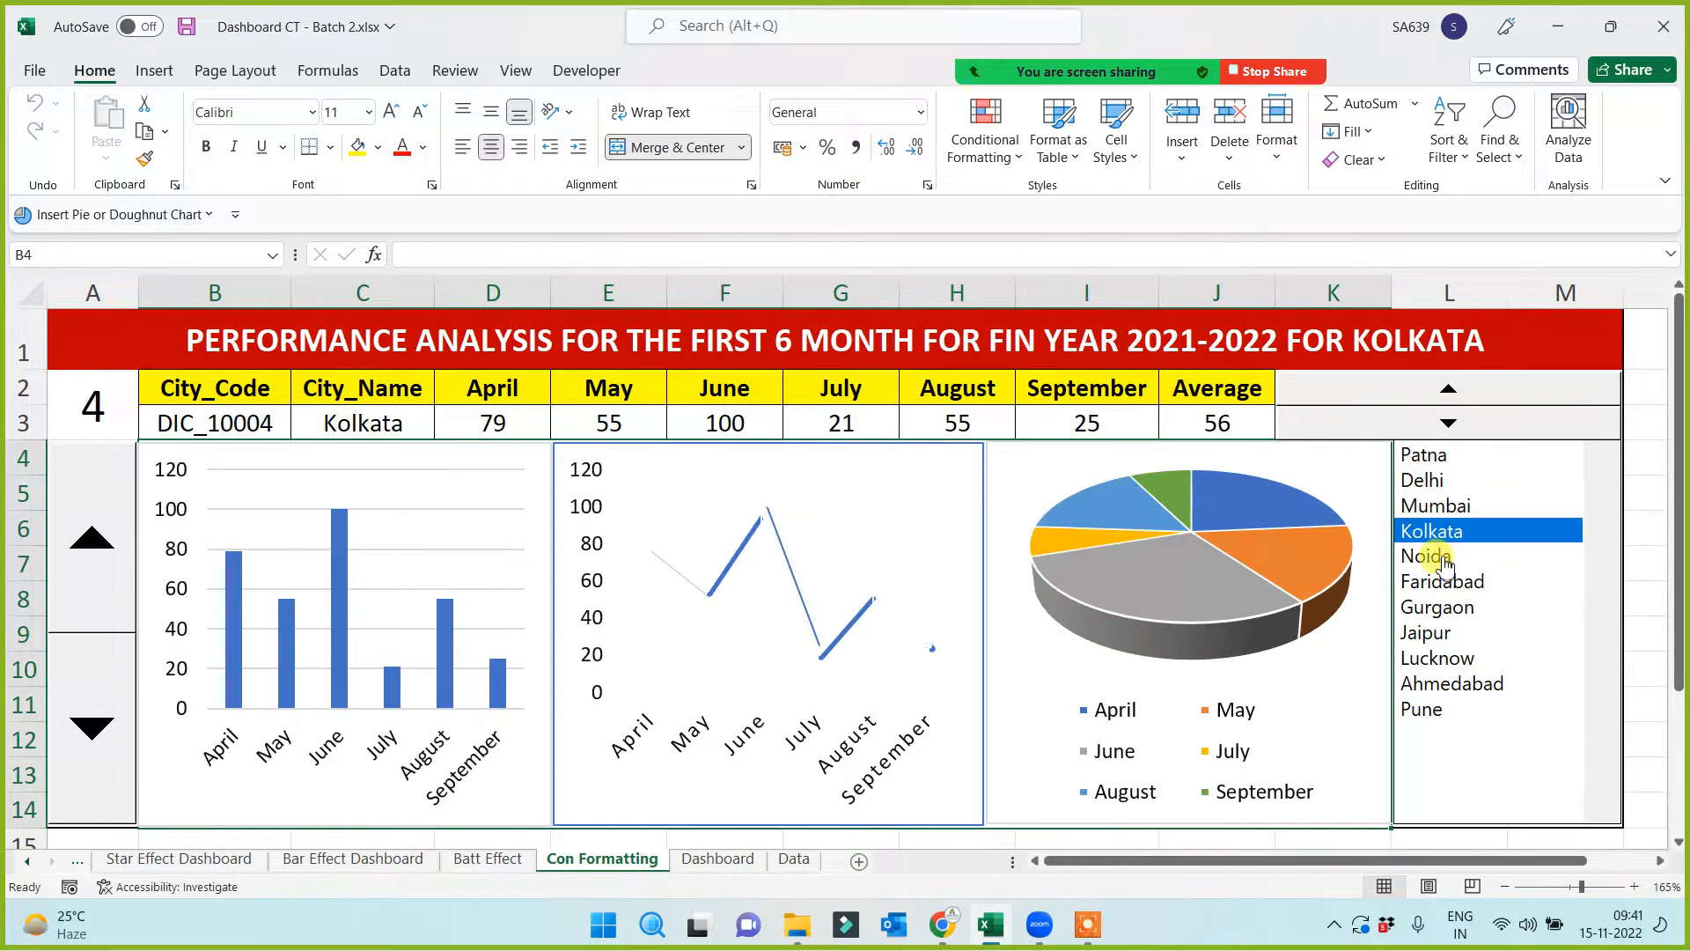
{"action": "left_click", "coordinate": [1442, 558]}
{"action": "left_click", "coordinate": [1446, 584]}
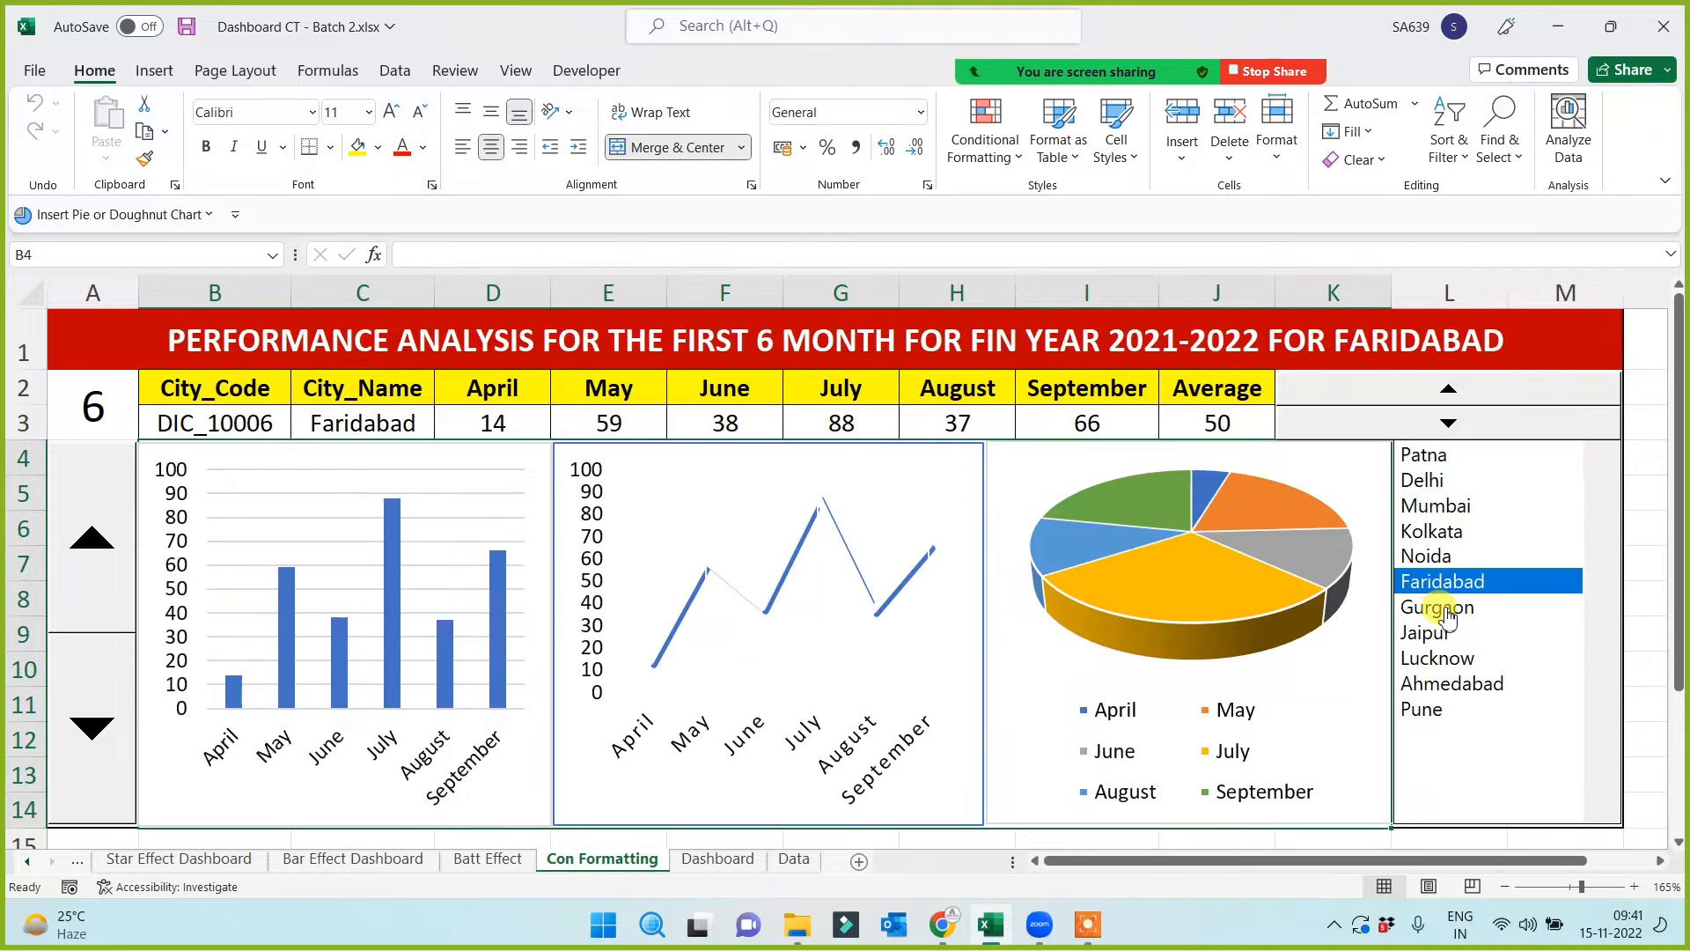
{"action": "left_click", "coordinate": [1444, 608]}
{"action": "left_click", "coordinate": [1444, 633]}
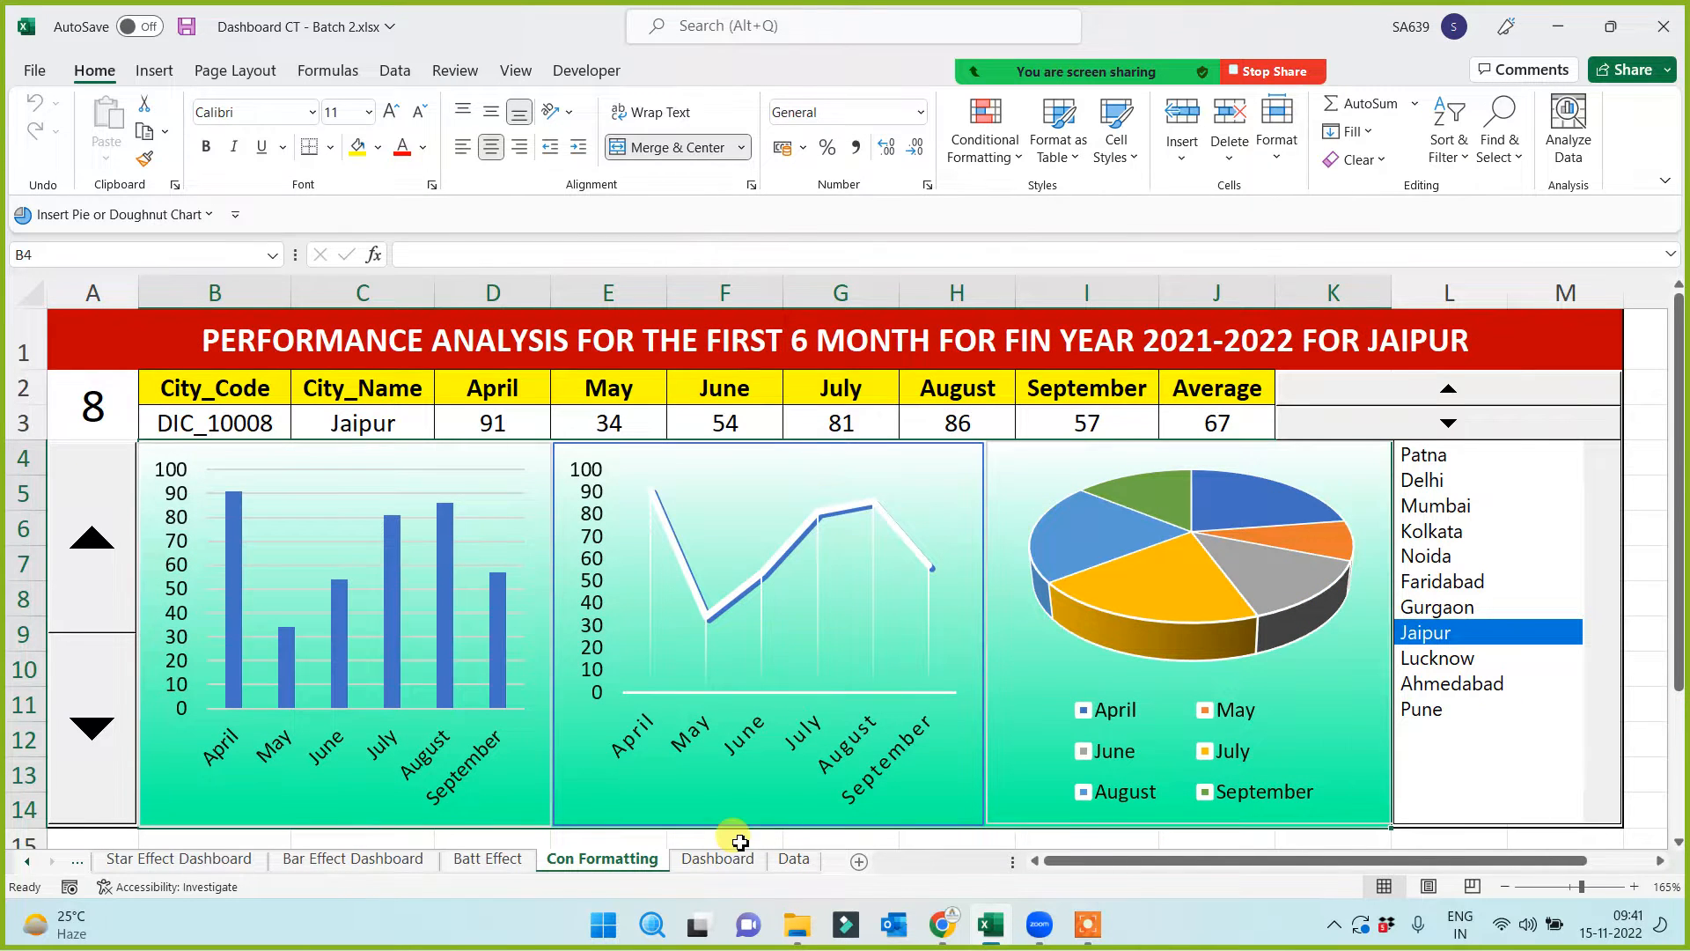
Reselect the merged cell behind the charts, starting from an empty cell below them
{"action": "scroll", "coordinate": [704, 823], "scroll_direction": "down", "scroll_amount": 2}
{"action": "left_click", "coordinate": [875, 724]}
{"action": "key", "text": "Up"}
{"action": "key", "text": "Up"}
{"action": "key", "text": "Up"}
{"action": "key", "text": "Up"}
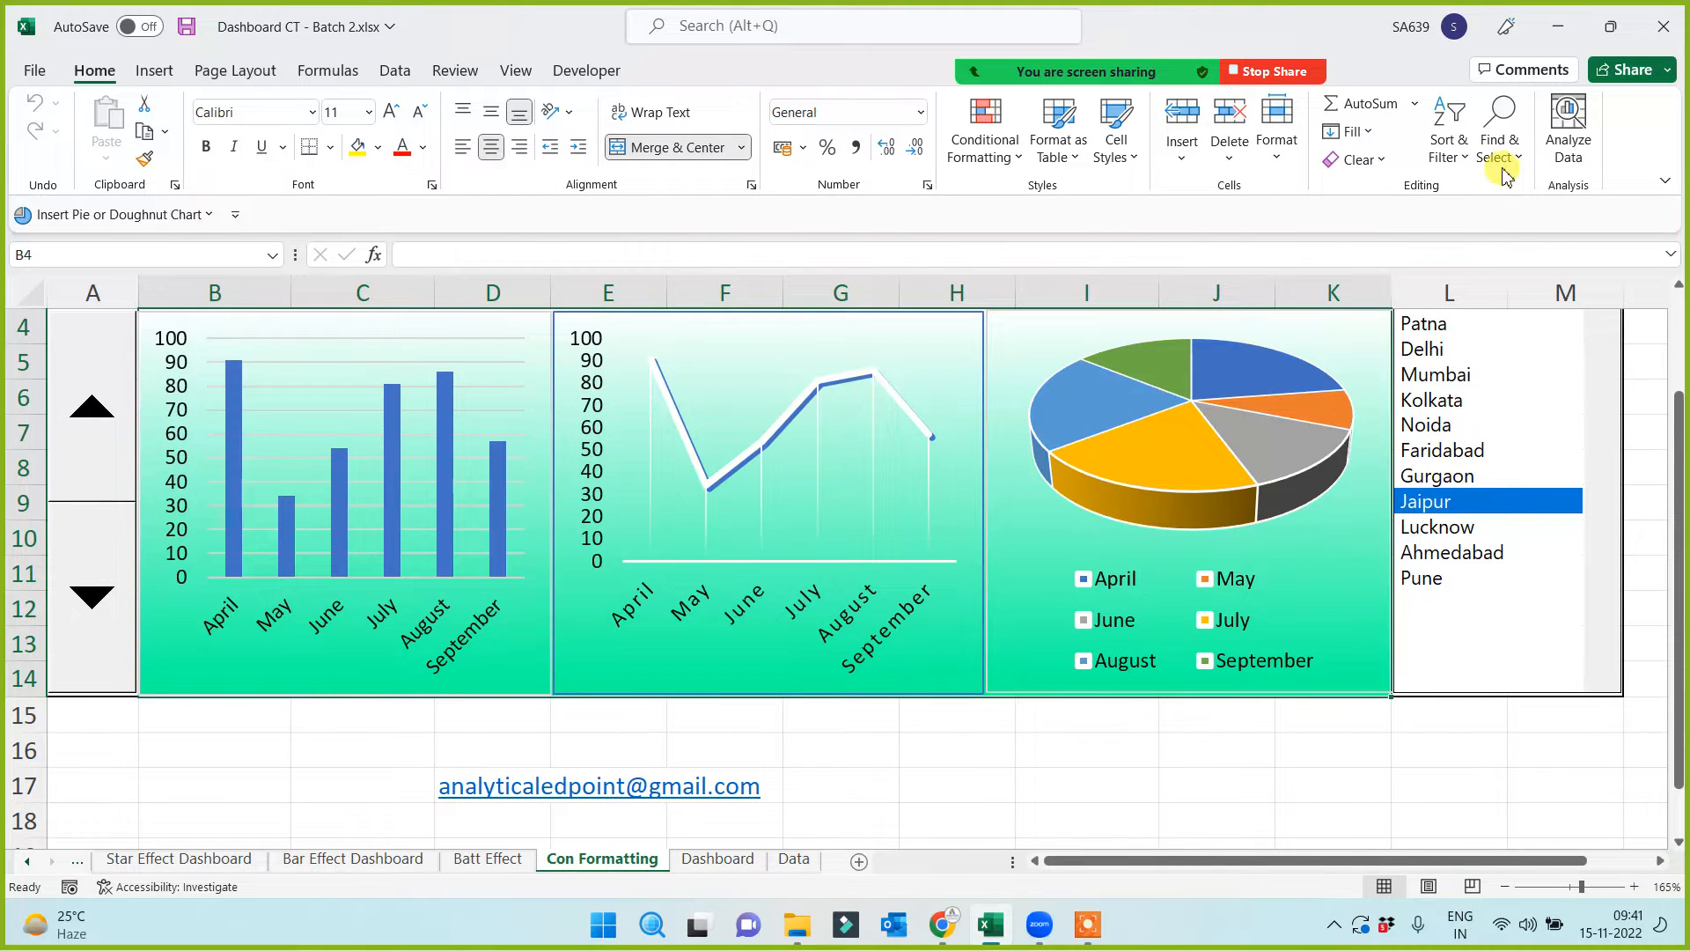
Start a second formula-based conditional formatting rule for the merged cell, using the formula =$J$3<40
{"action": "left_click", "coordinate": [982, 145]}
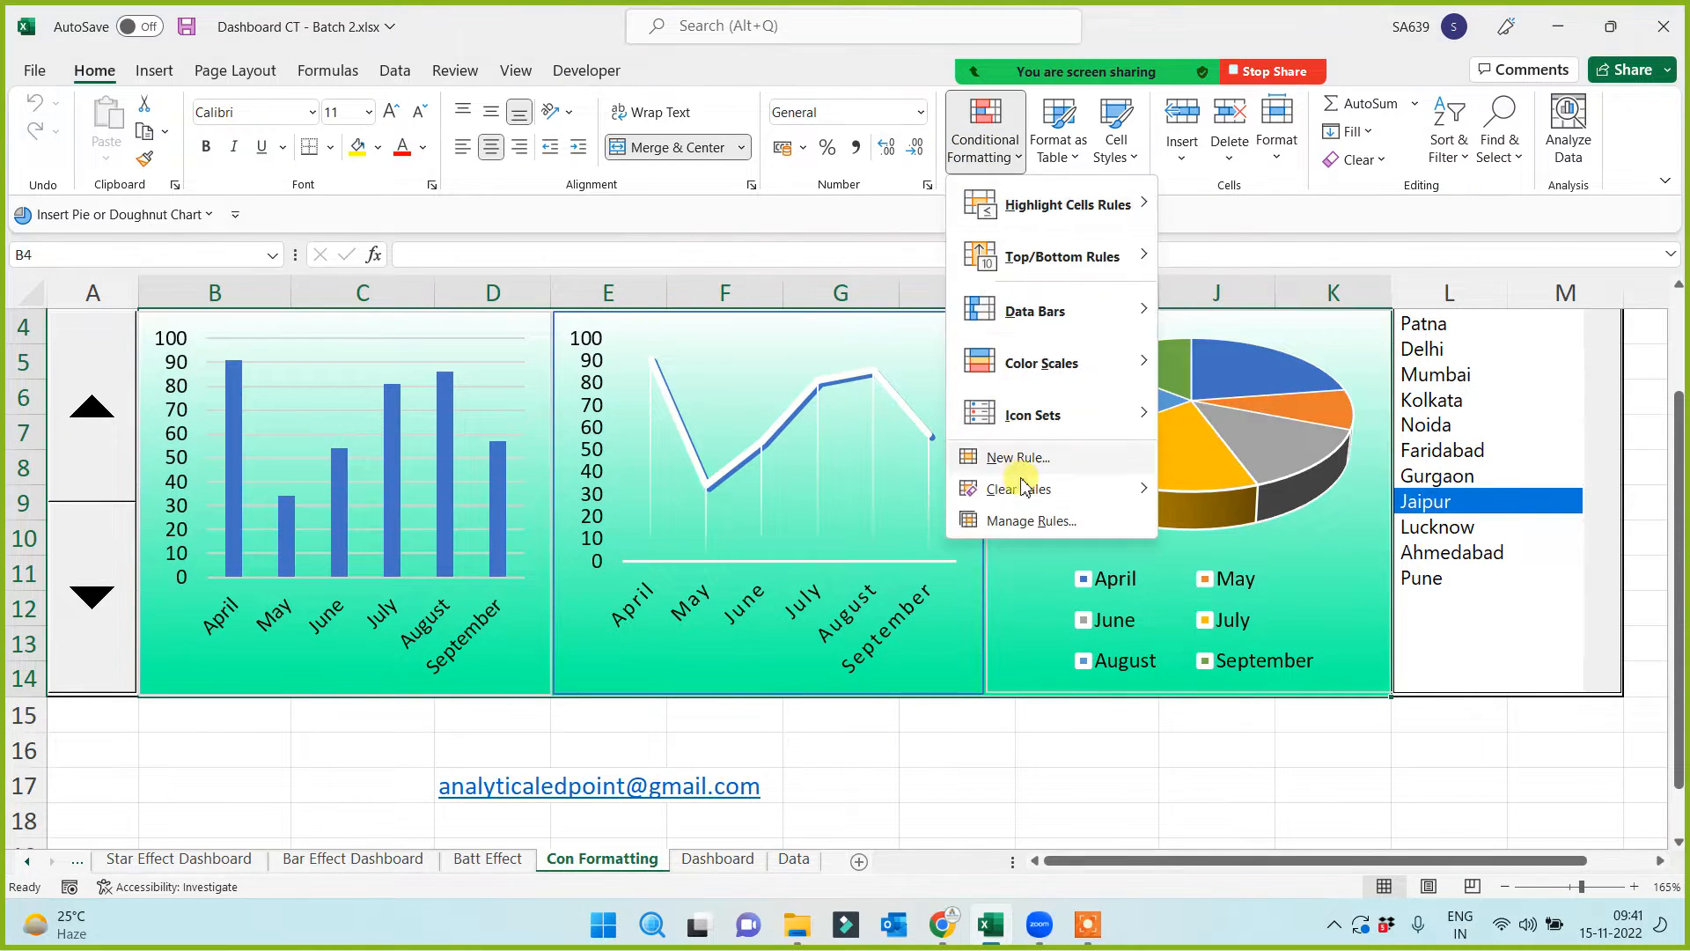
{"action": "left_click", "coordinate": [1022, 519]}
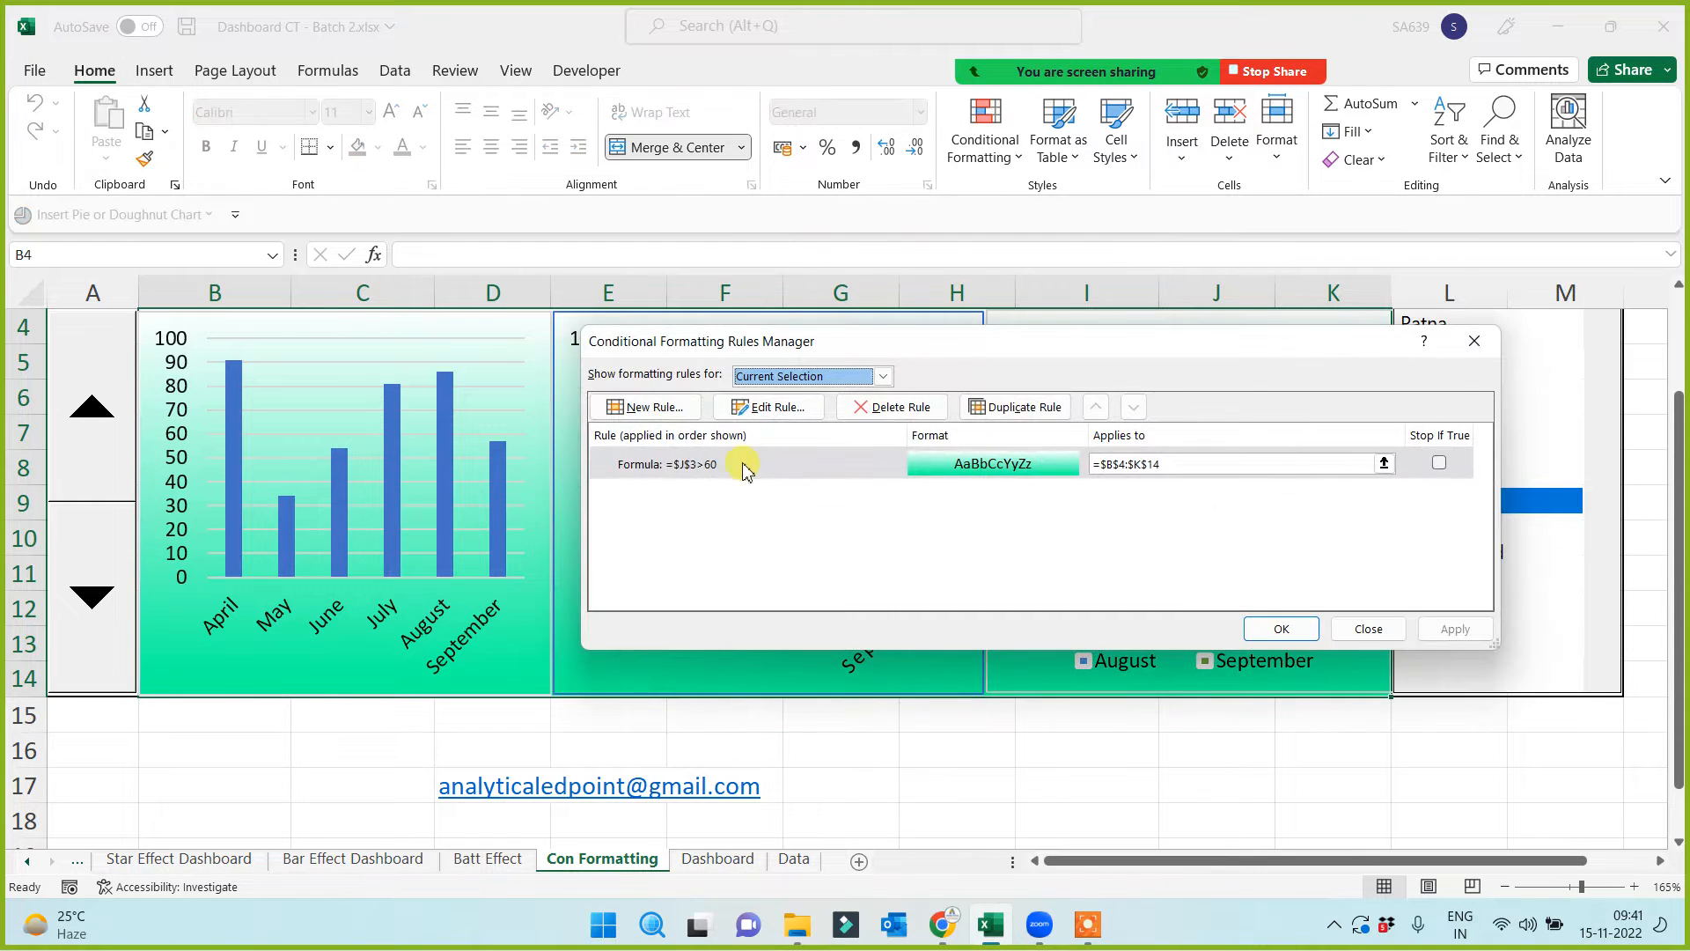
{"action": "left_click", "coordinate": [666, 414]}
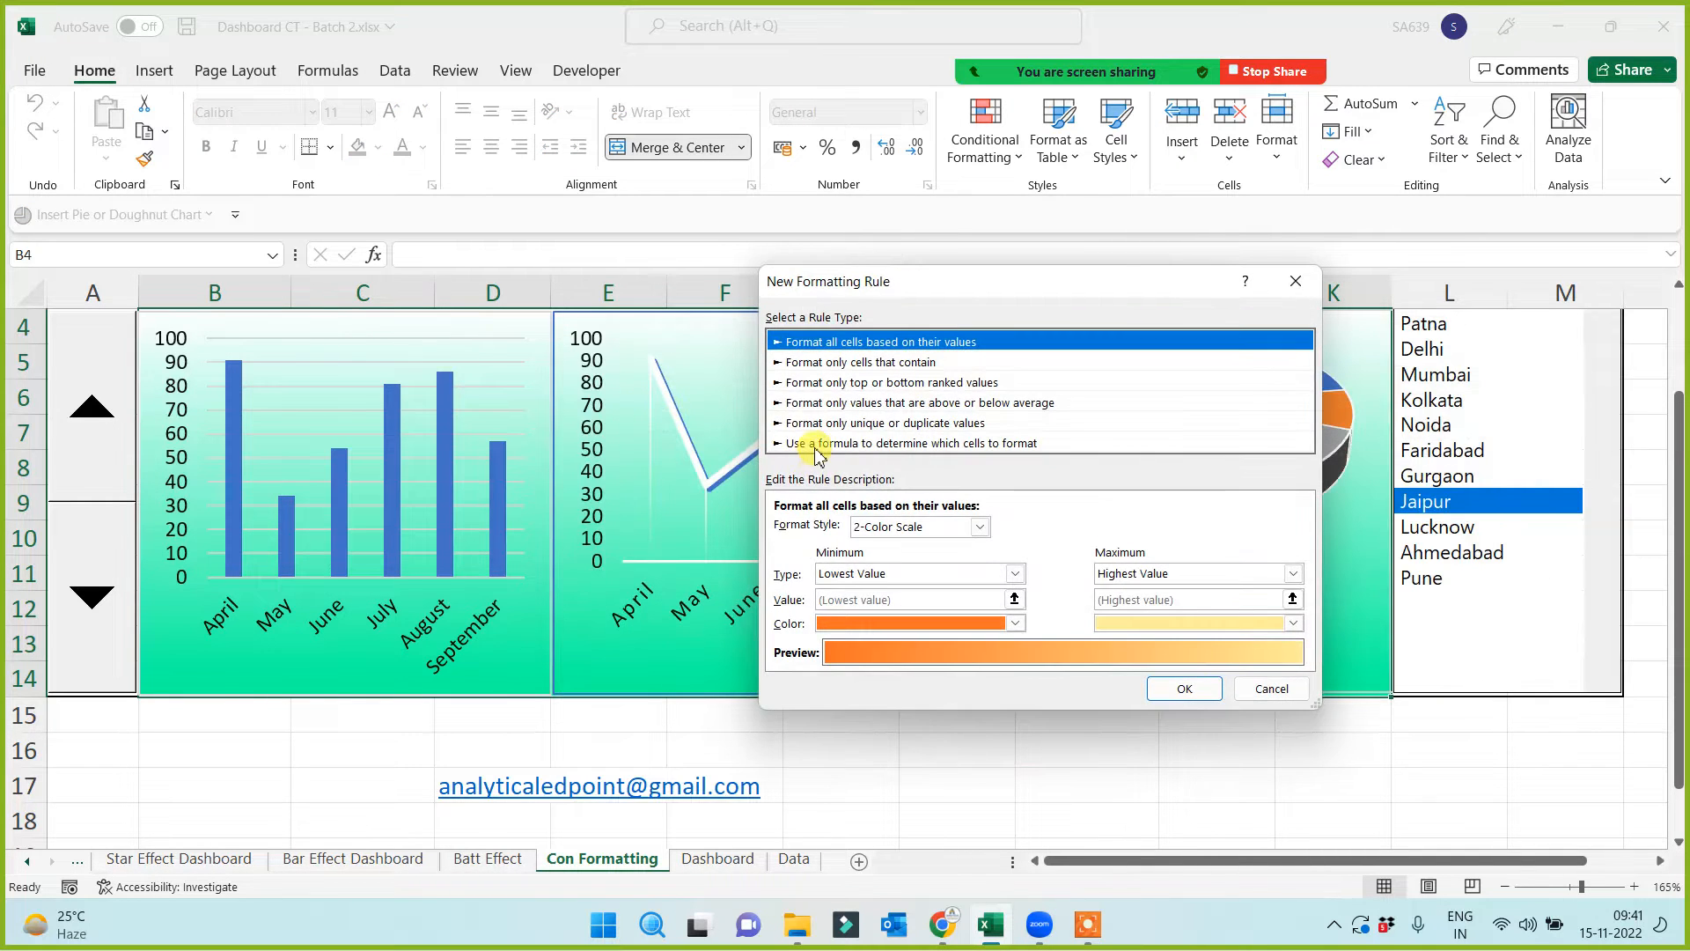
{"action": "left_click", "coordinate": [817, 445]}
{"action": "left_click", "coordinate": [797, 529]}
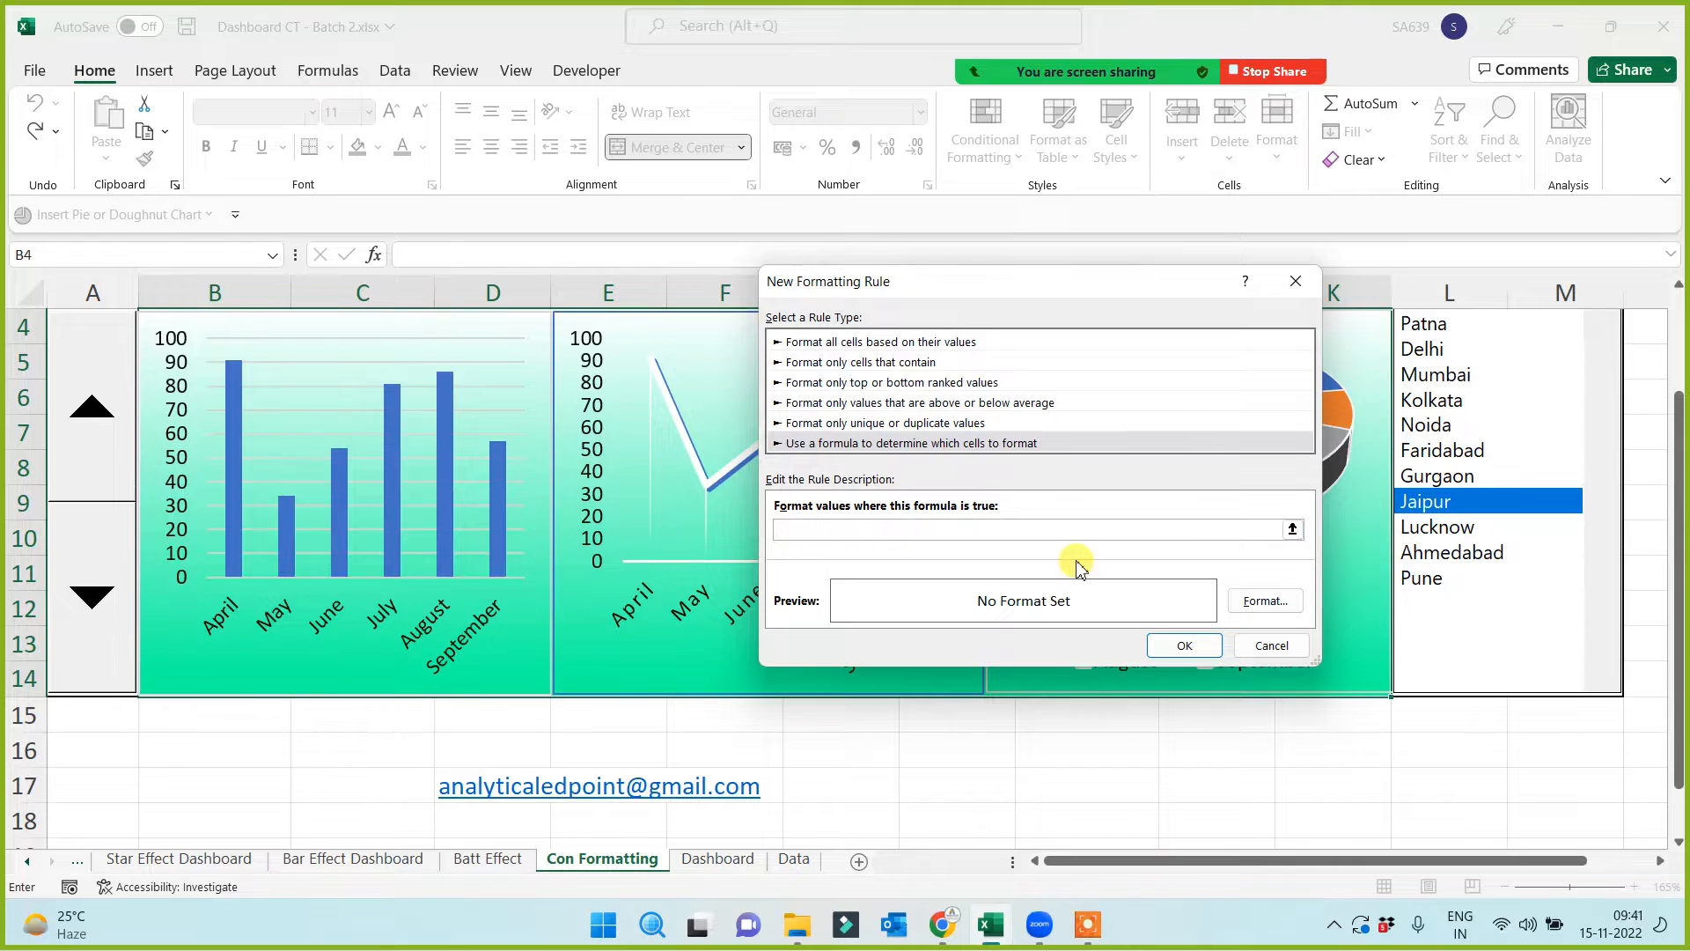
{"action": "scroll", "coordinate": [1078, 566], "scroll_direction": "up", "scroll_amount": 1}
{"action": "left_click_drag", "start_coordinate": [1166, 282], "coordinate": [916, 339]}
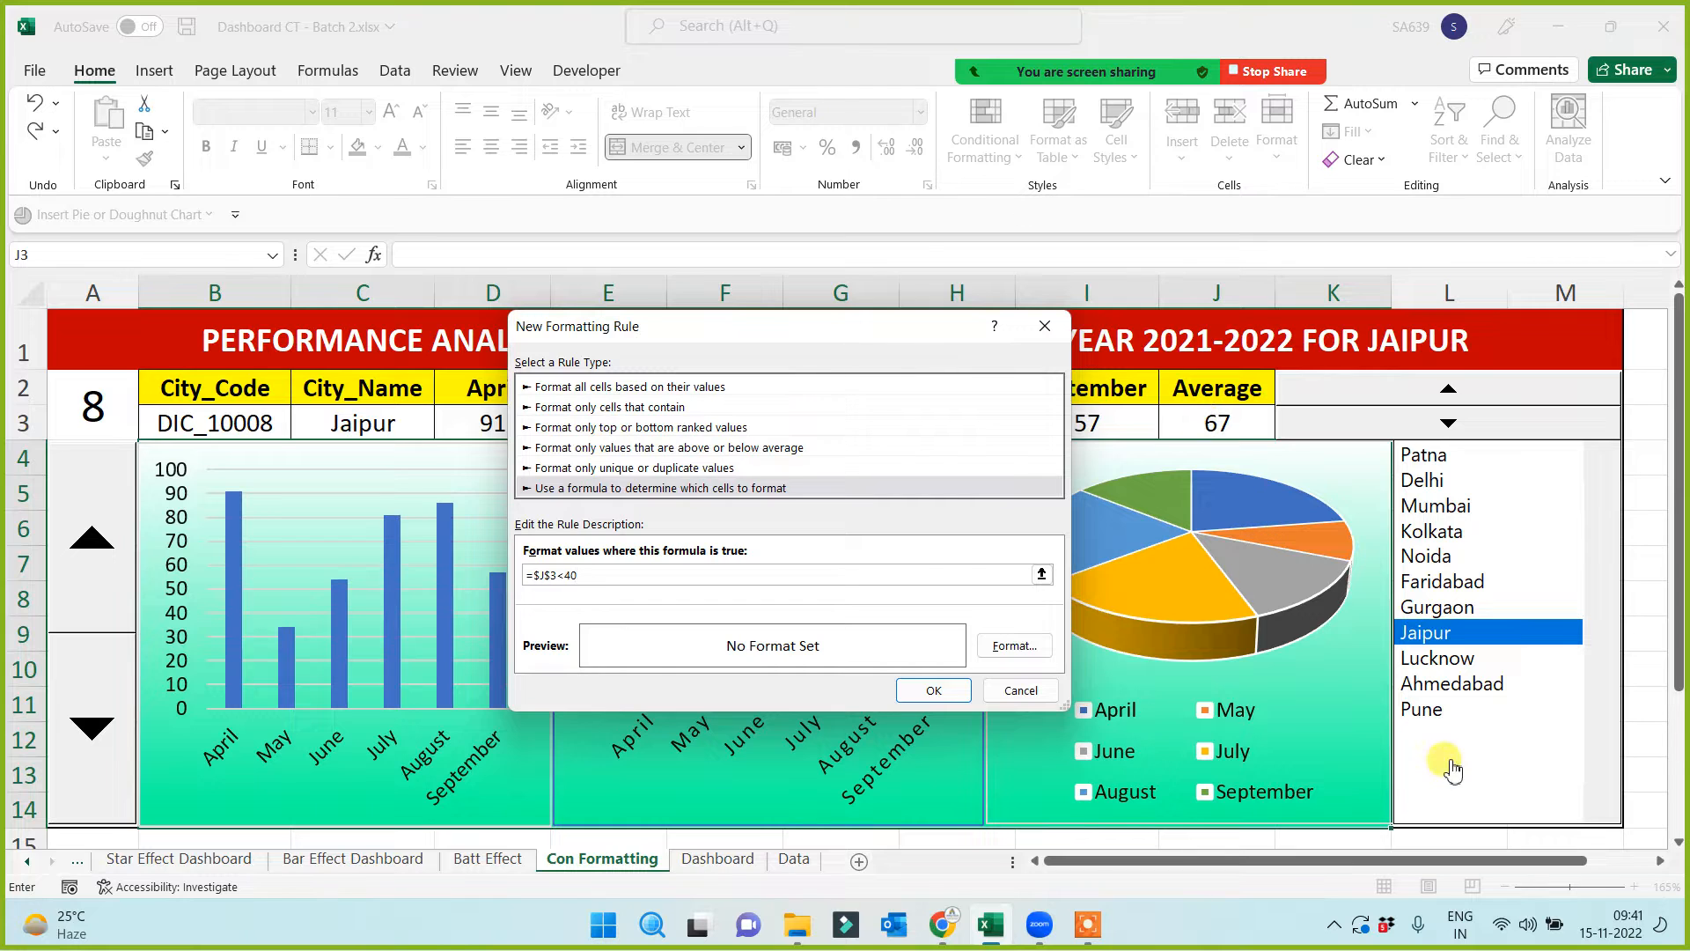
Give the <40 rule a horizontal white-to-orange gradient fill and add it to the rule list
{"action": "left_click", "coordinate": [1018, 652]}
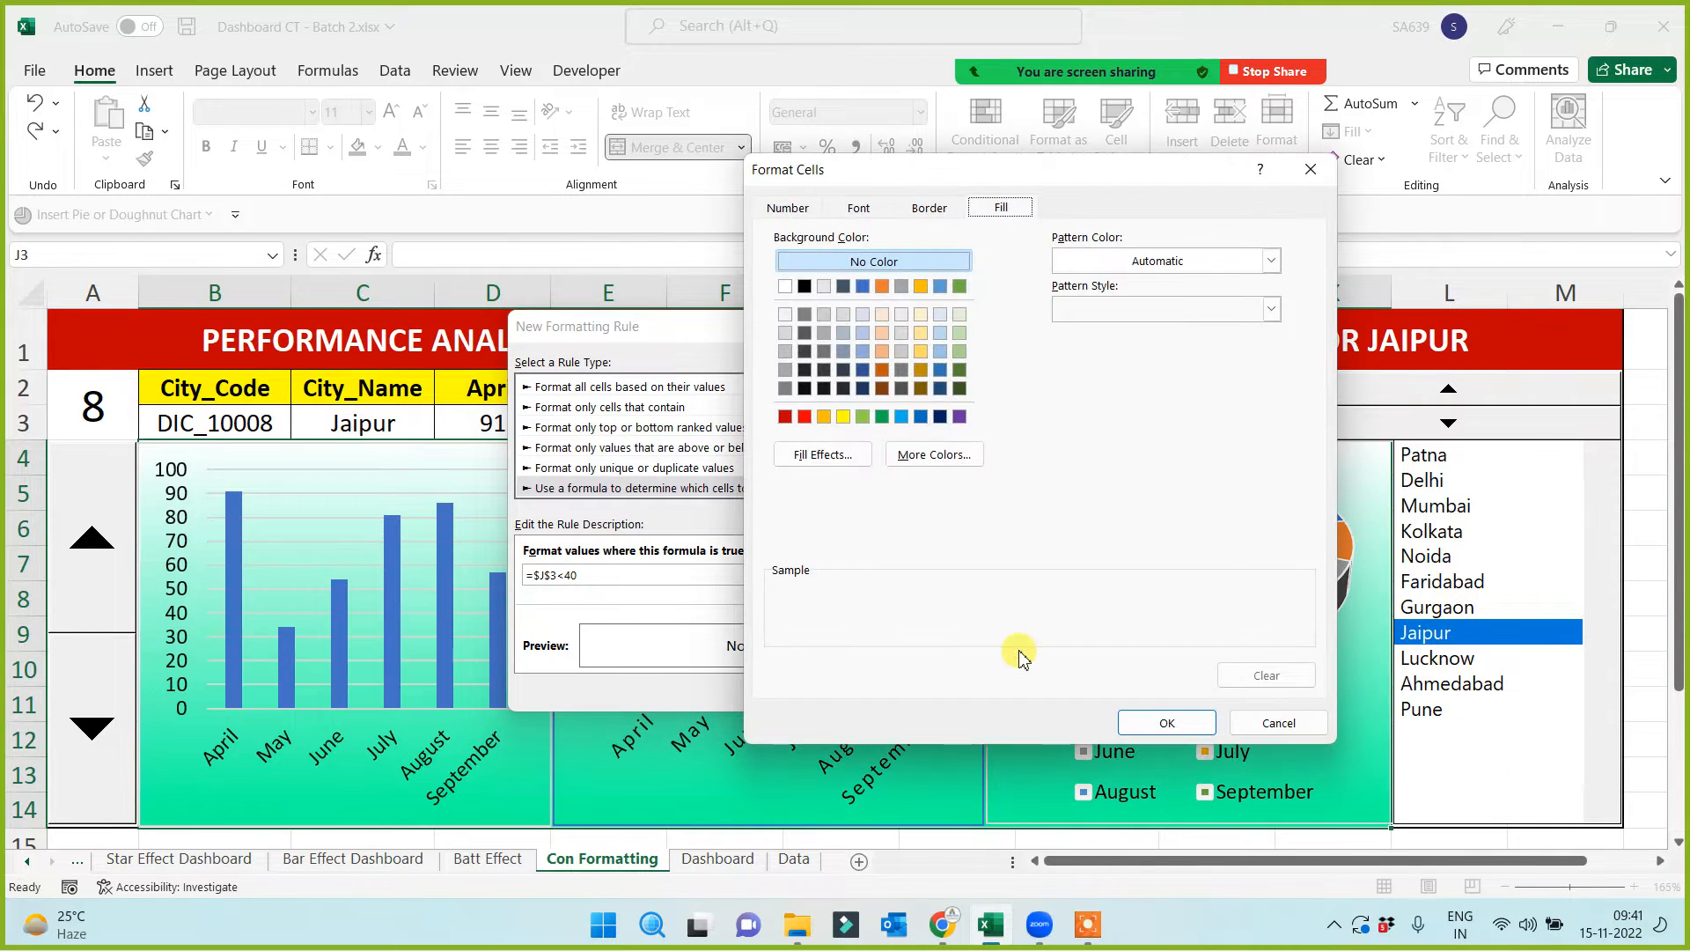
{"action": "left_click", "coordinate": [817, 453]}
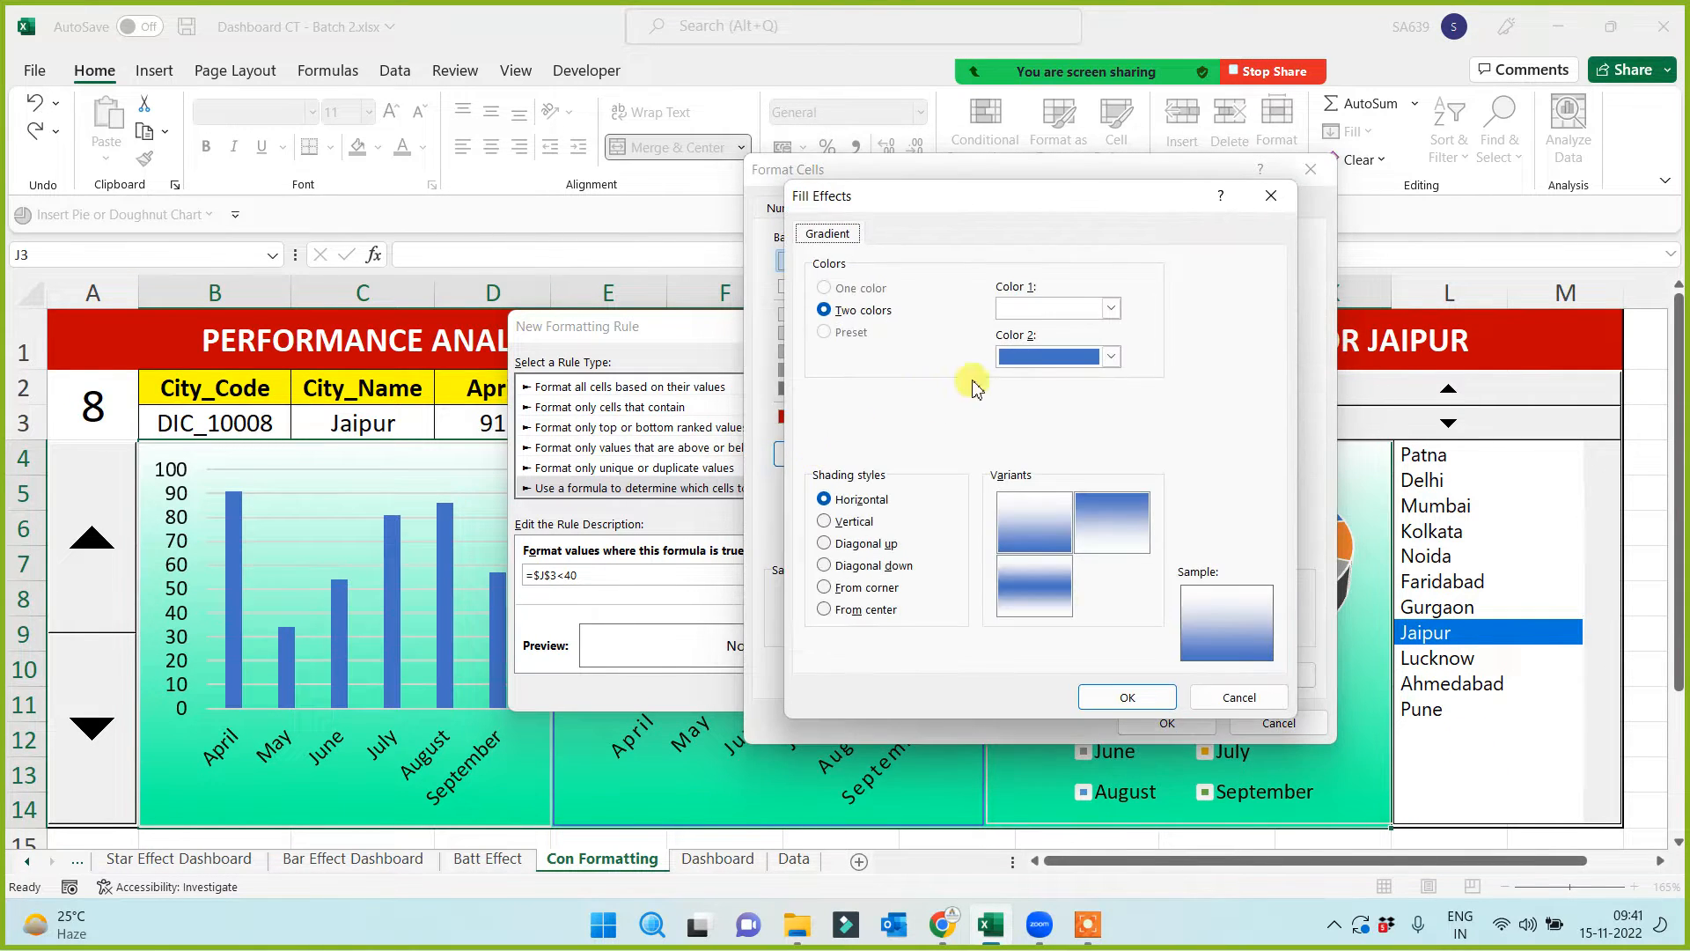
{"action": "left_click", "coordinate": [1114, 357]}
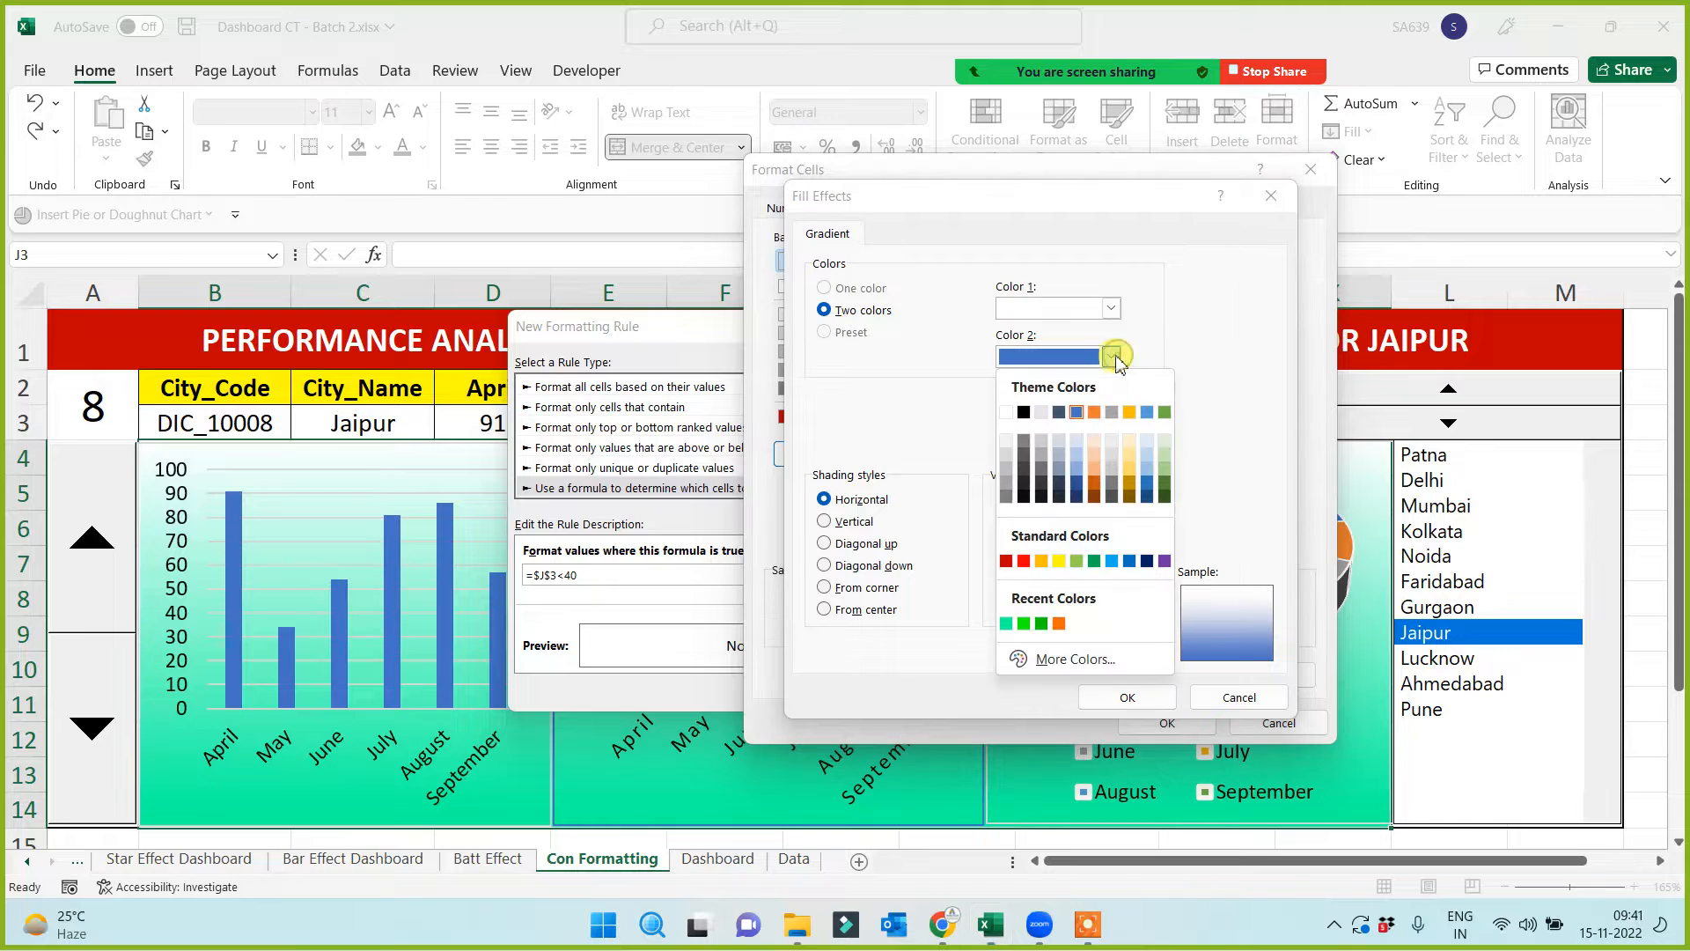
{"action": "left_click", "coordinate": [1046, 627]}
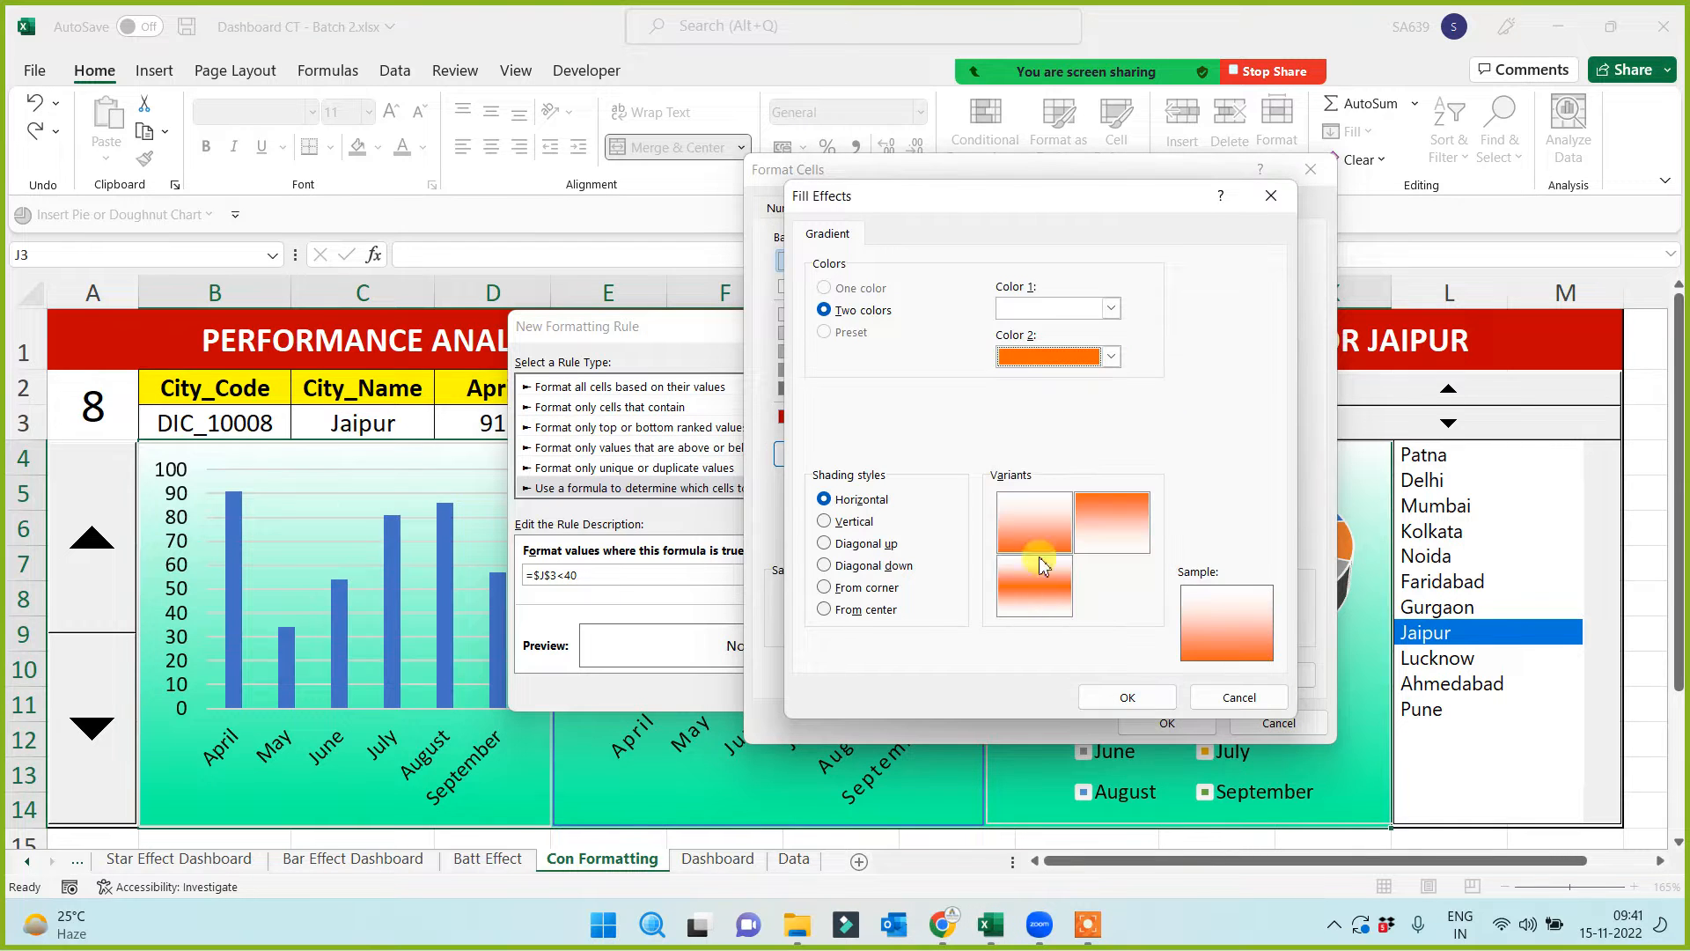
{"action": "left_click", "coordinate": [1127, 697]}
{"action": "left_click", "coordinate": [1164, 722]}
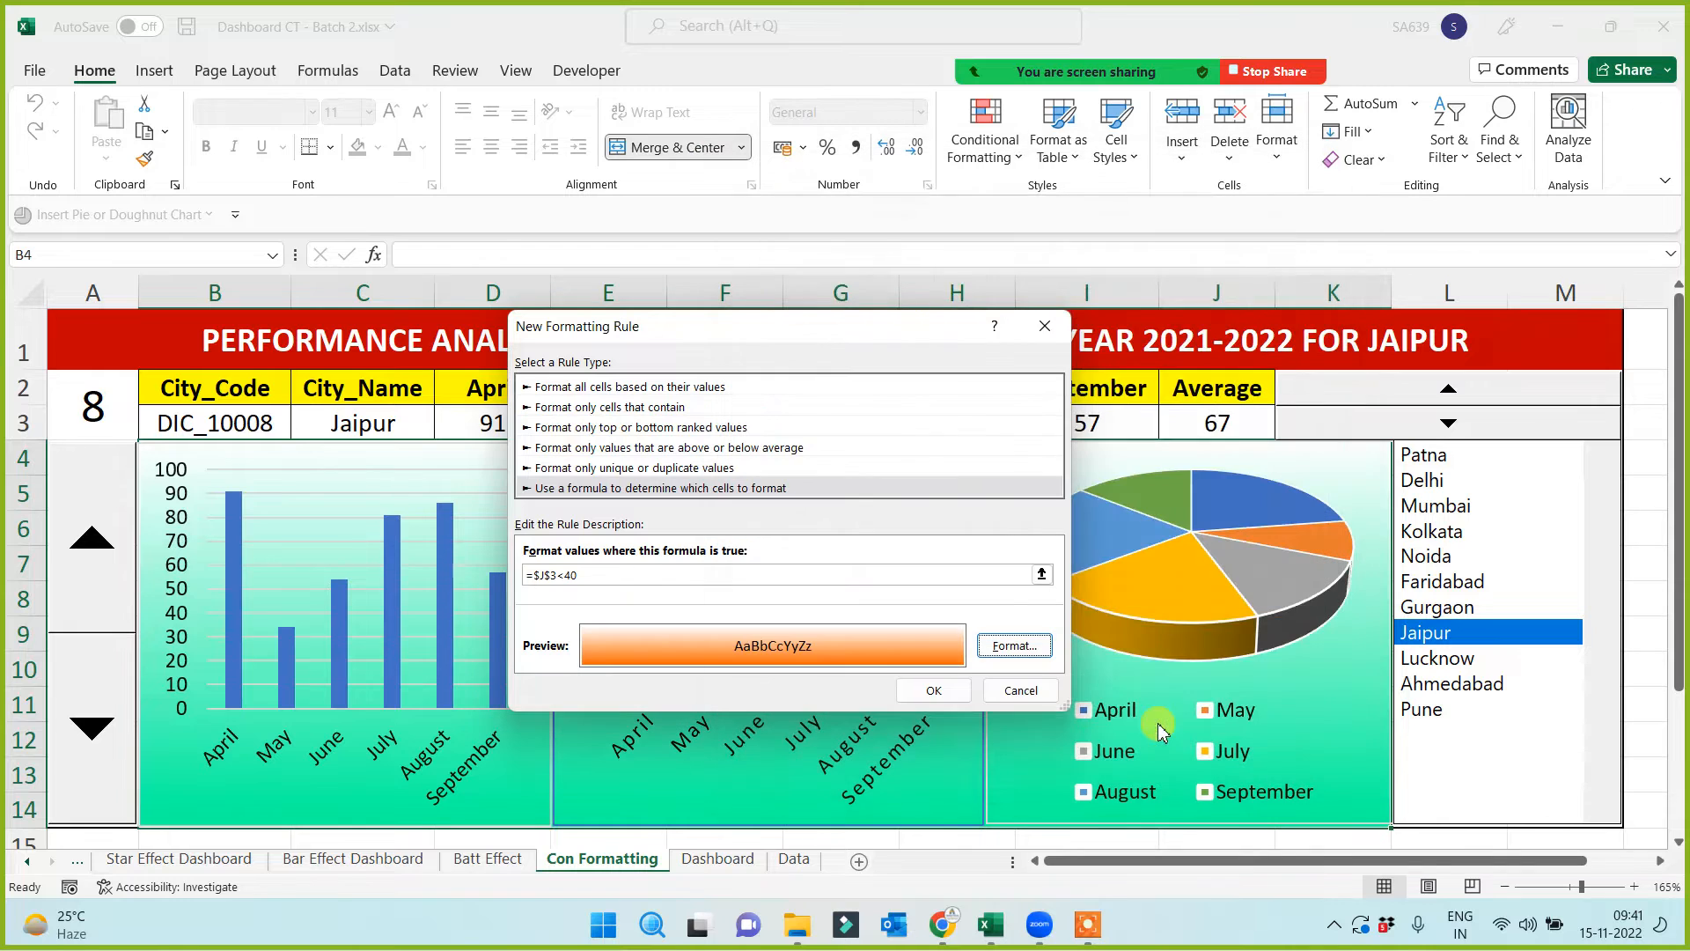
{"action": "left_click", "coordinate": [928, 692]}
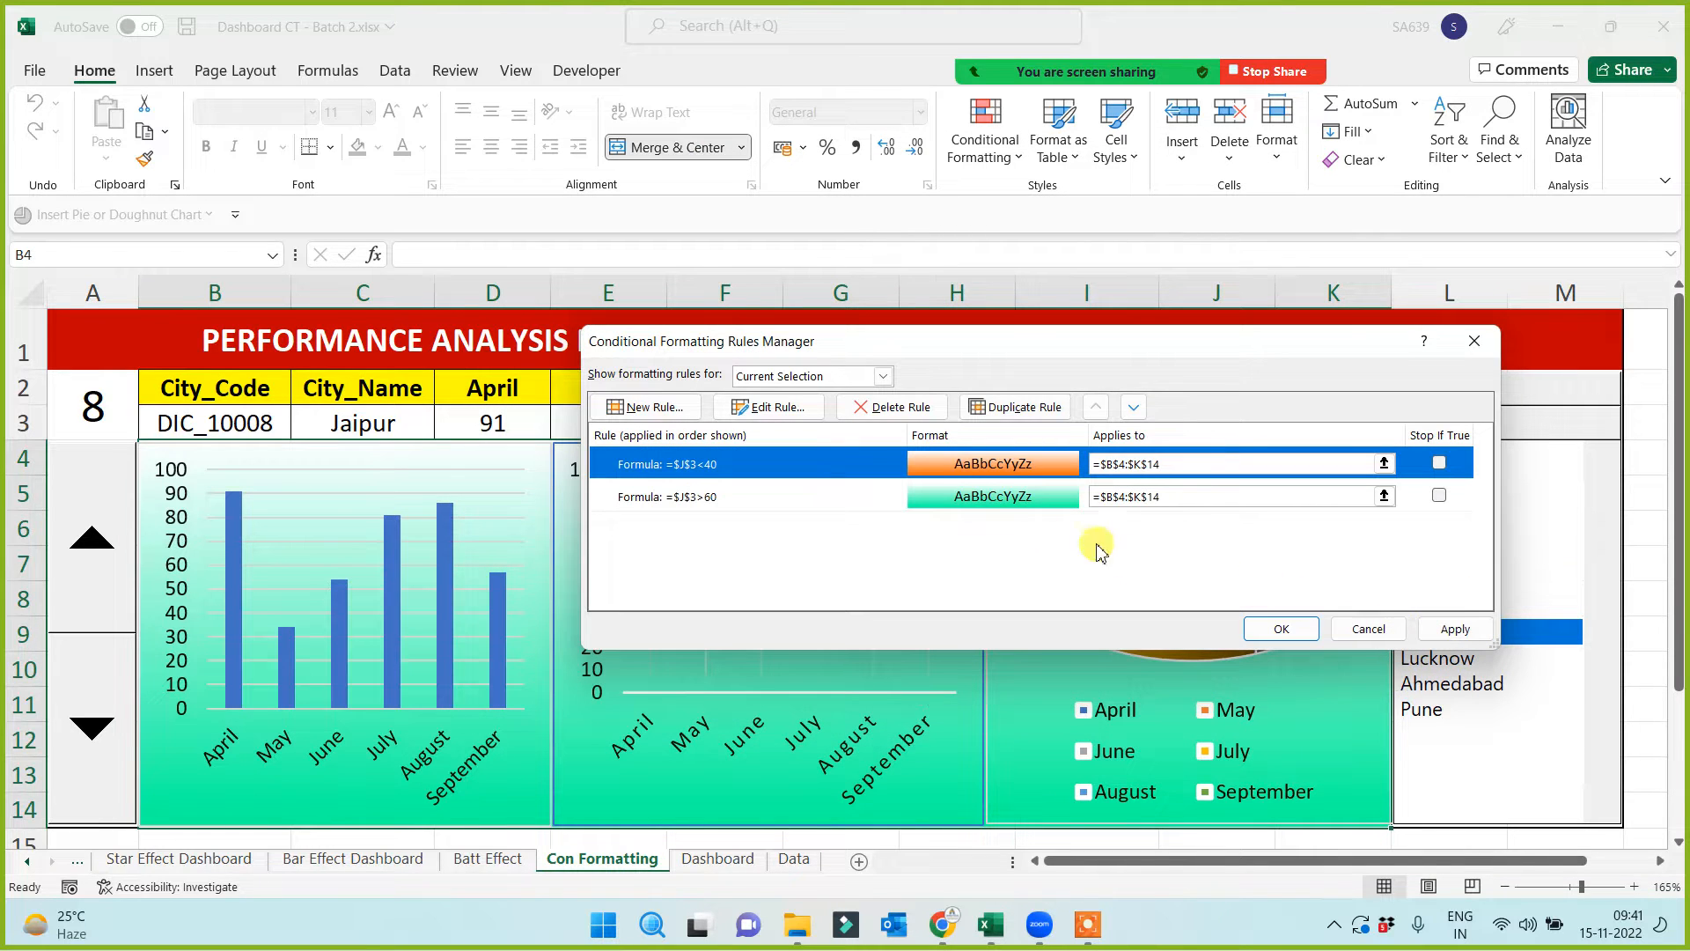
Start a third formula-based rule with the formula =and($J$3>=40,$J$3<=60)
{"action": "left_click", "coordinate": [651, 409]}
{"action": "left_click", "coordinate": [845, 443]}
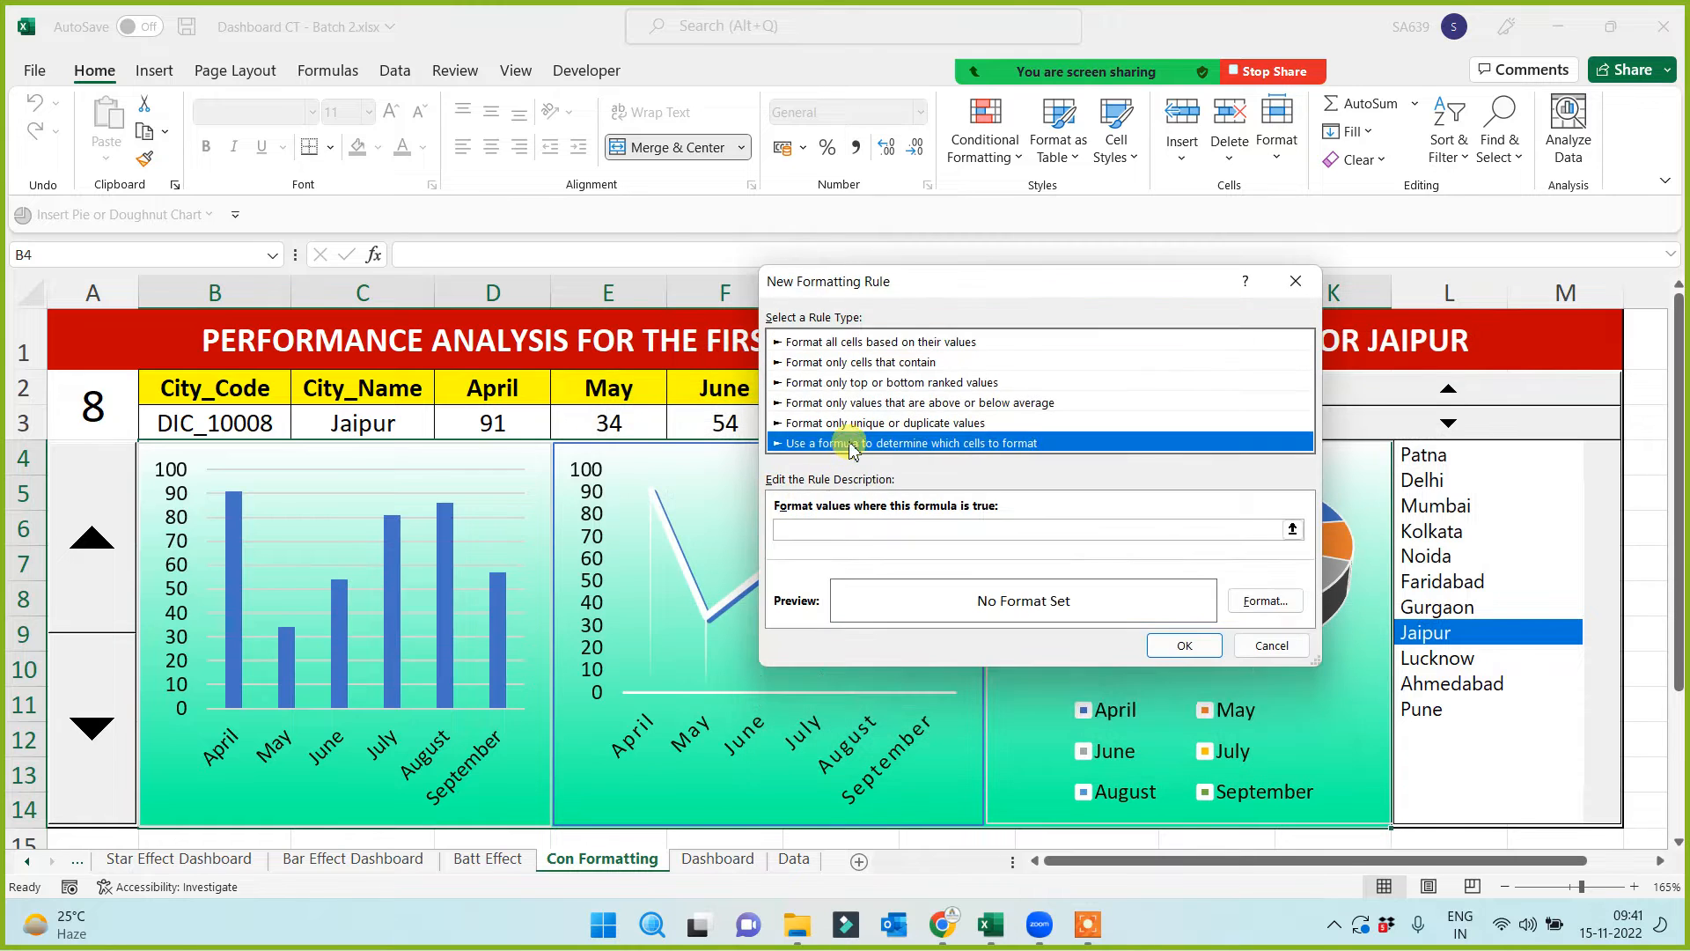
{"action": "left_click", "coordinate": [809, 531]}
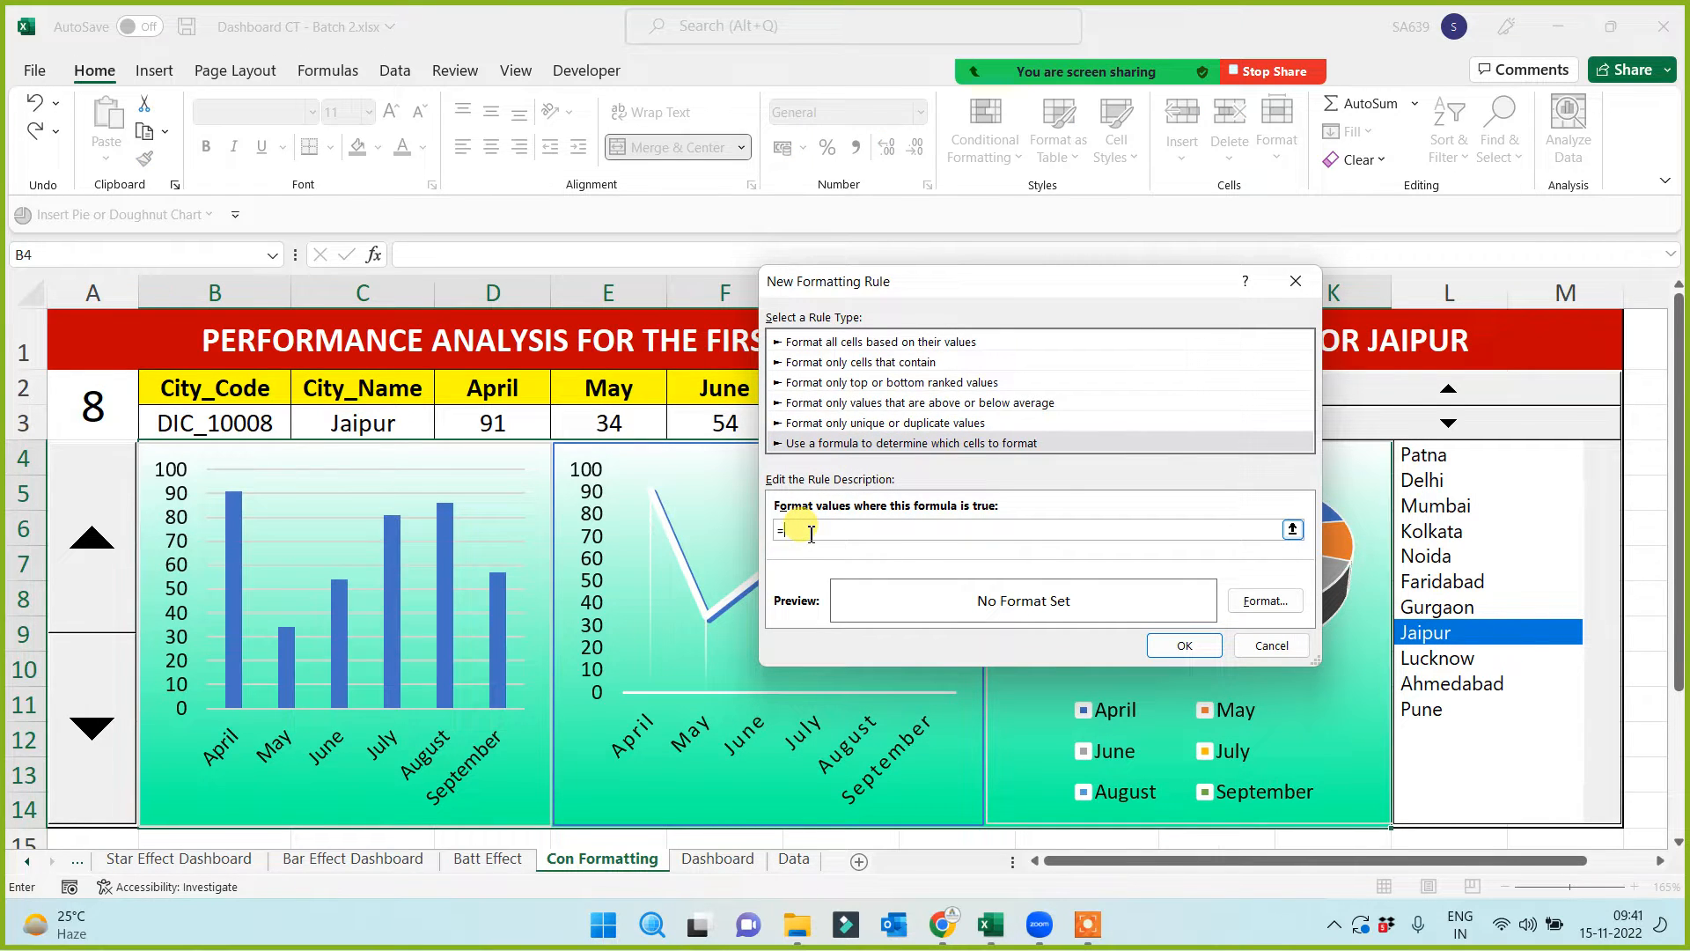
{"action": "left_click_drag", "start_coordinate": [1117, 287], "coordinate": [907, 331]}
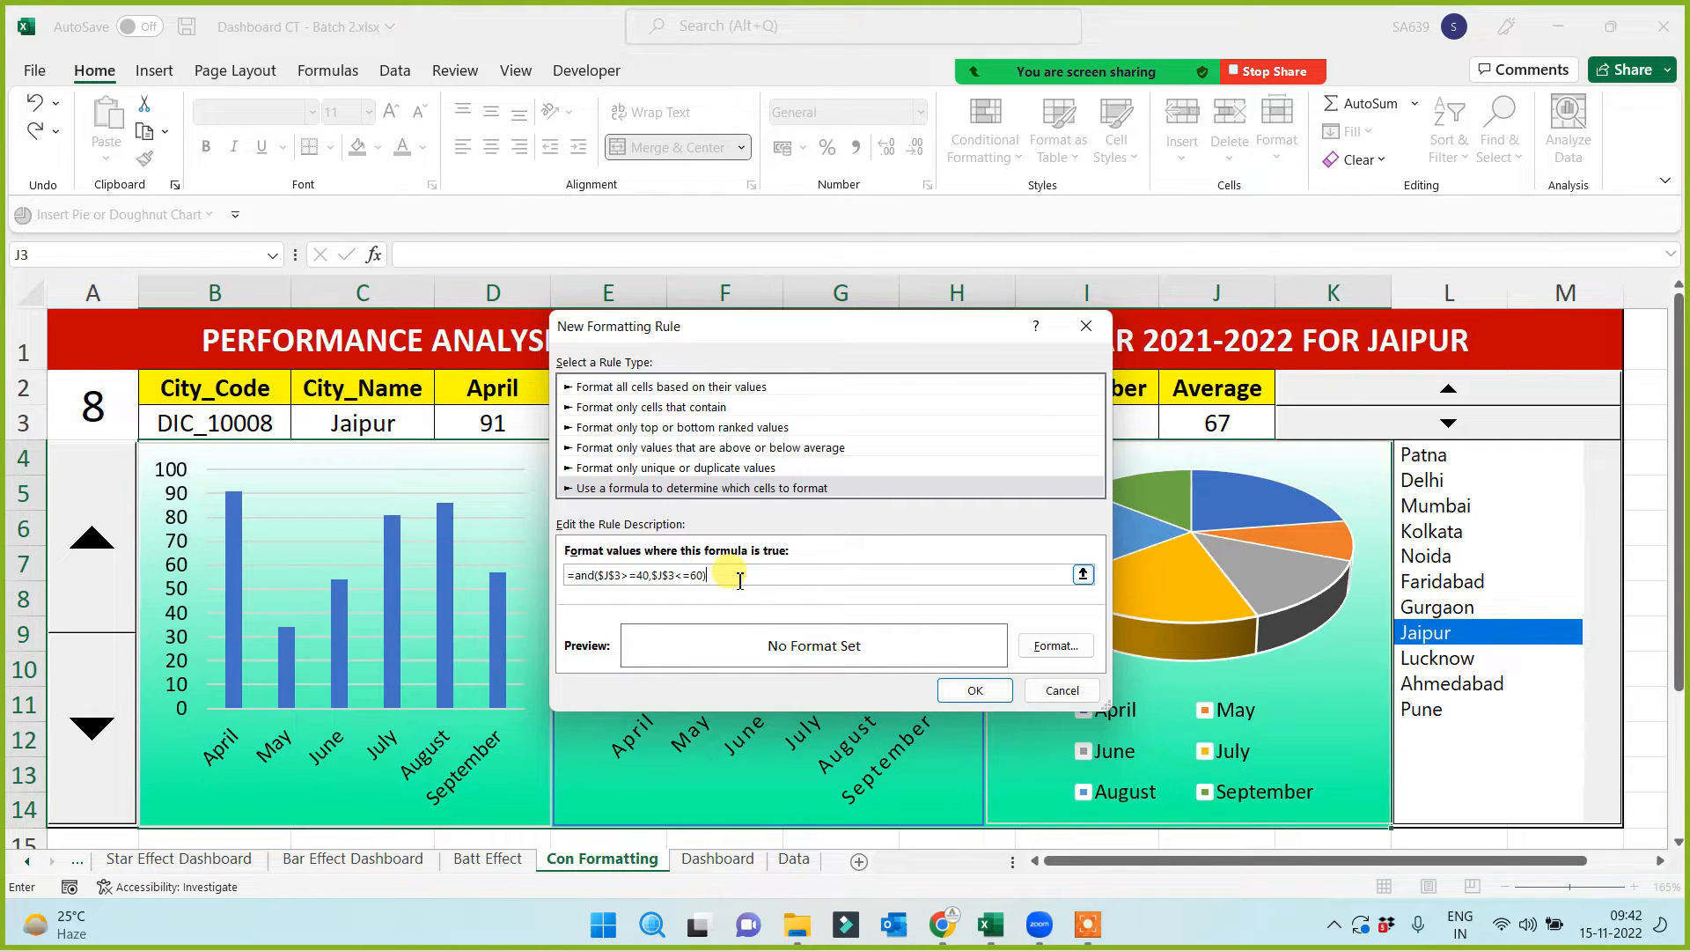
Give the 40-to-60 rule a horizontal white-to-yellow gradient fill and add it to the rule list
{"action": "left_click", "coordinate": [1055, 645]}
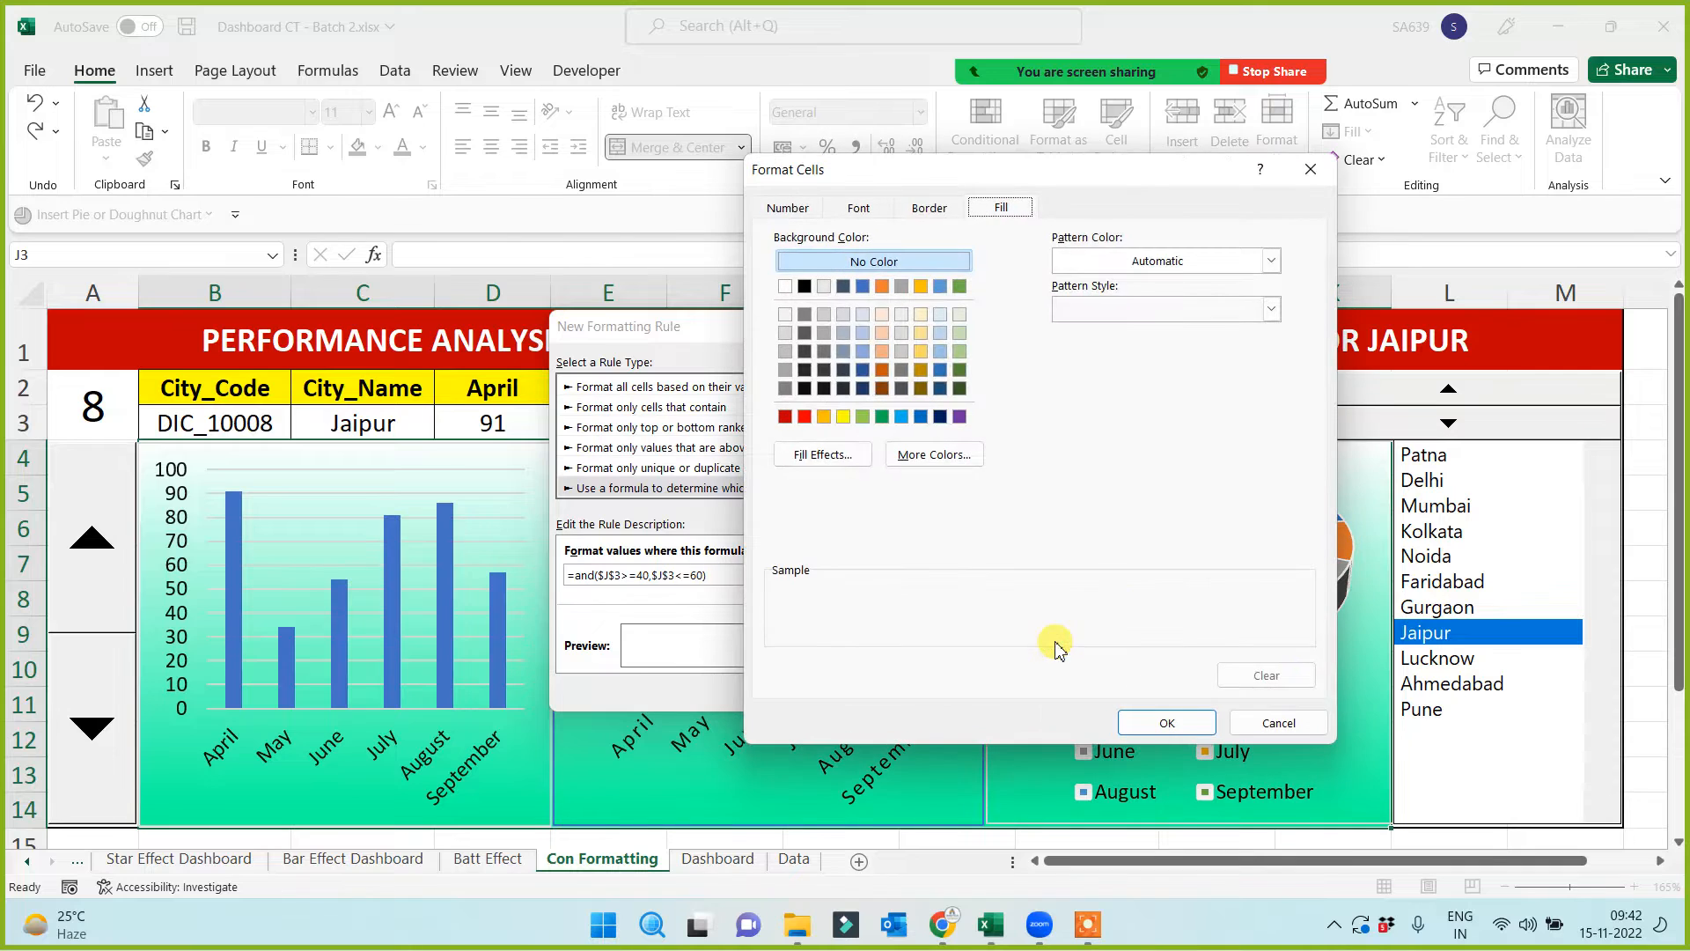
{"action": "left_click", "coordinate": [845, 457]}
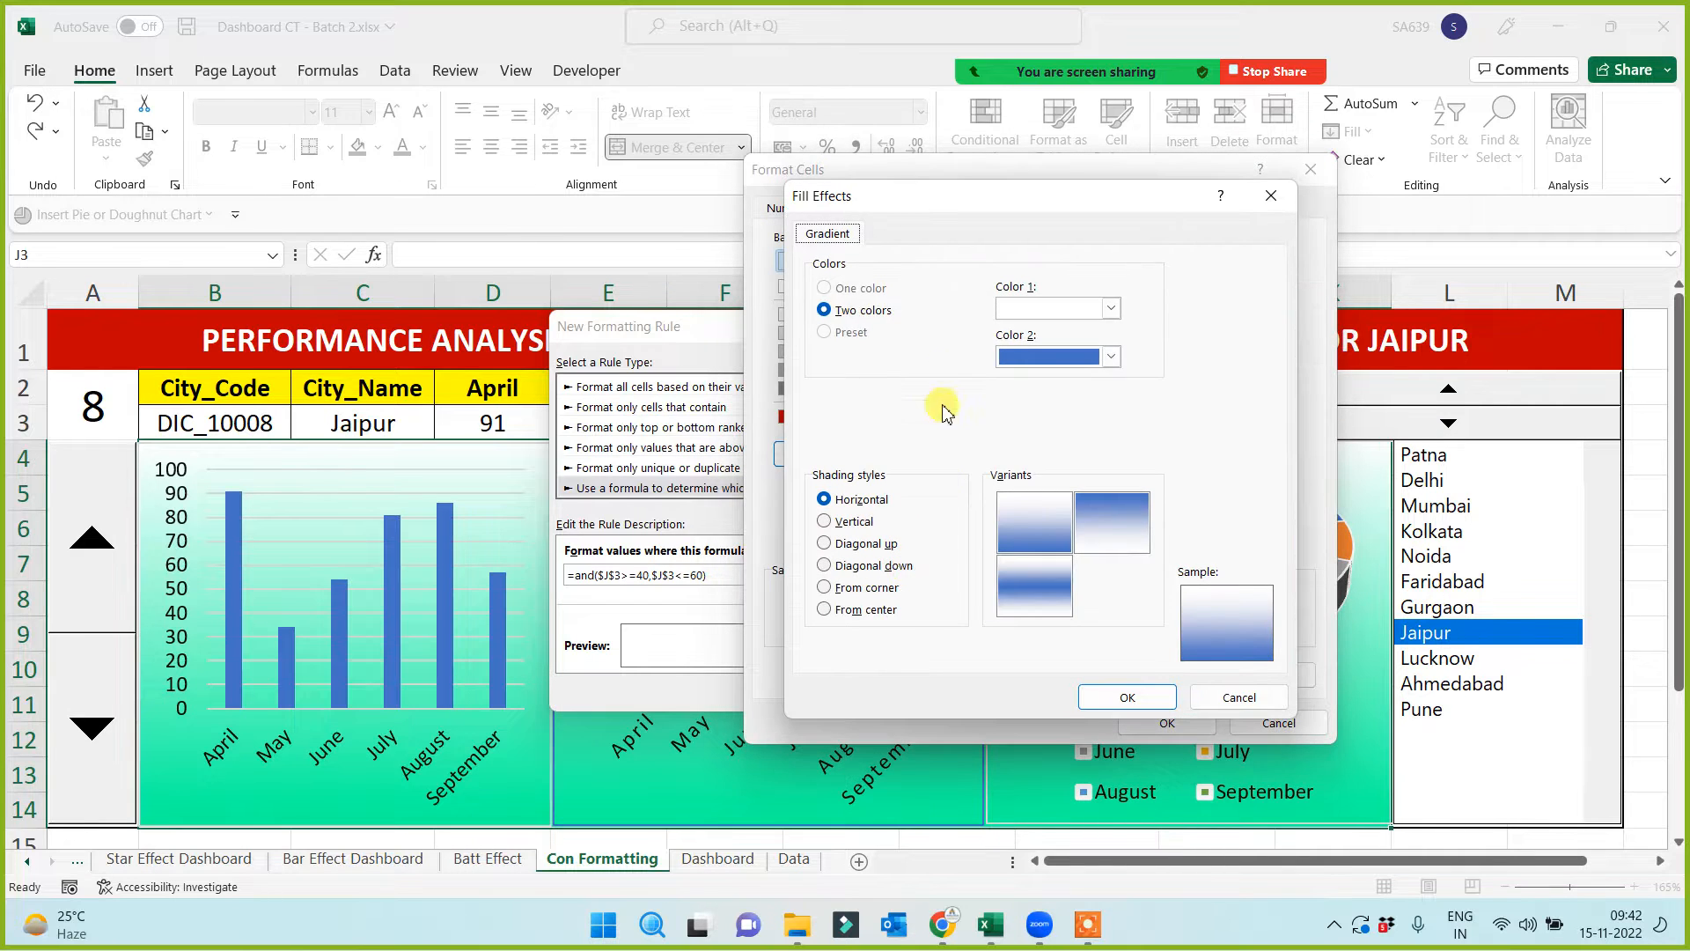
{"action": "left_click", "coordinate": [1115, 357]}
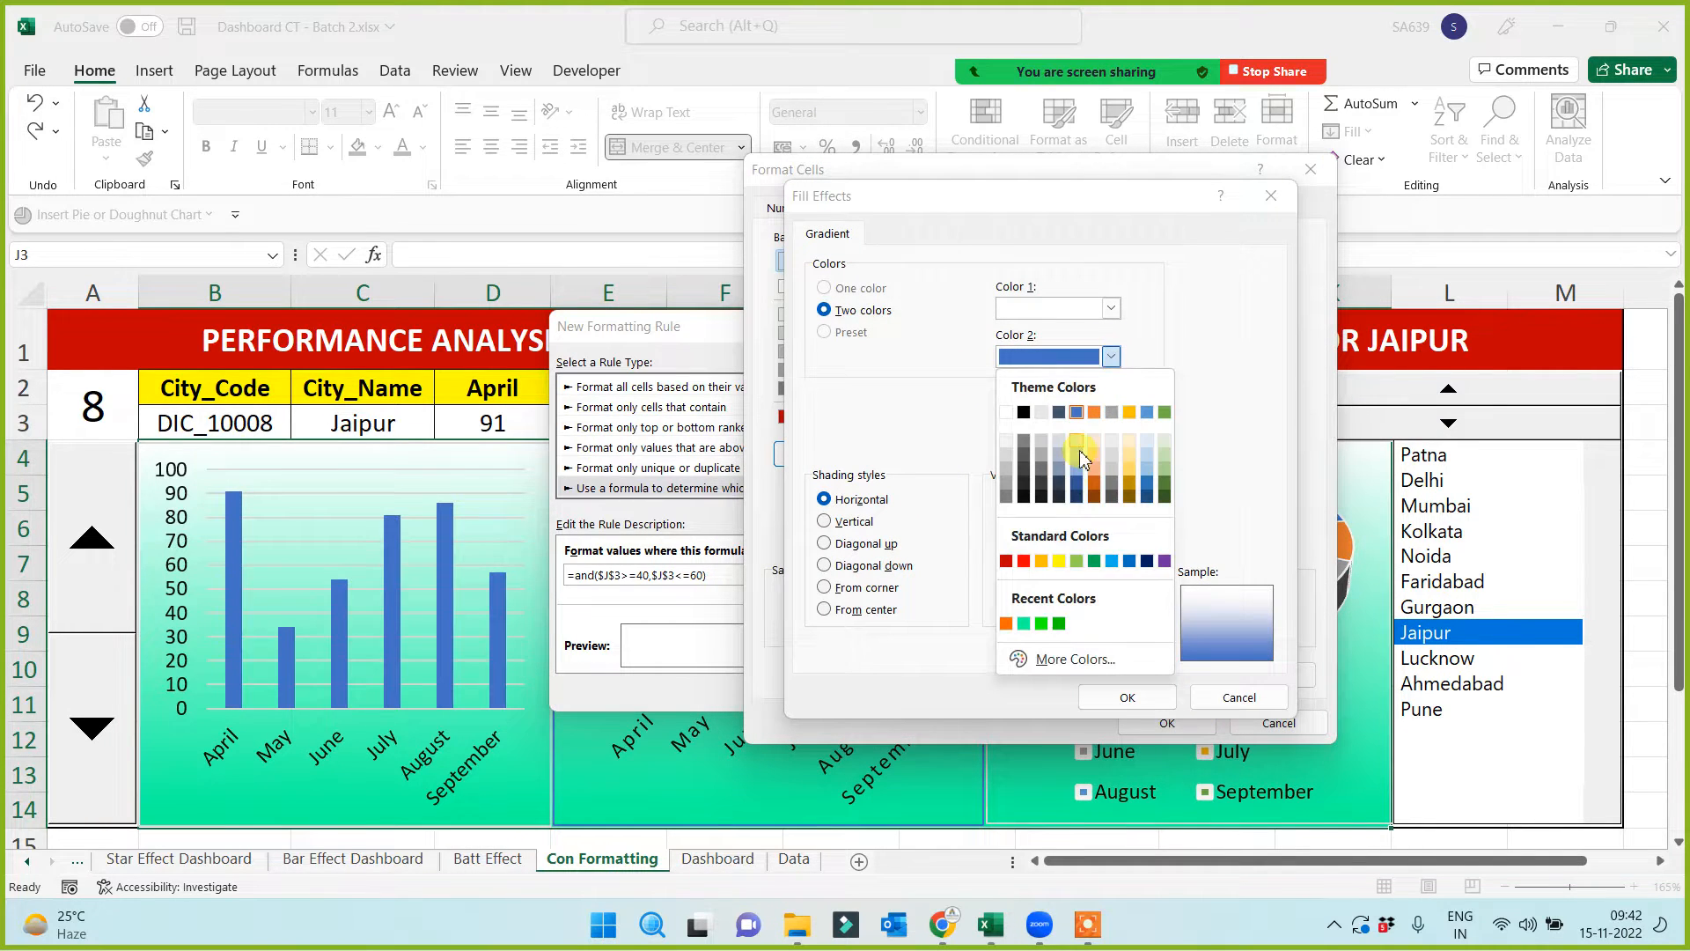
{"action": "left_click", "coordinate": [1059, 561]}
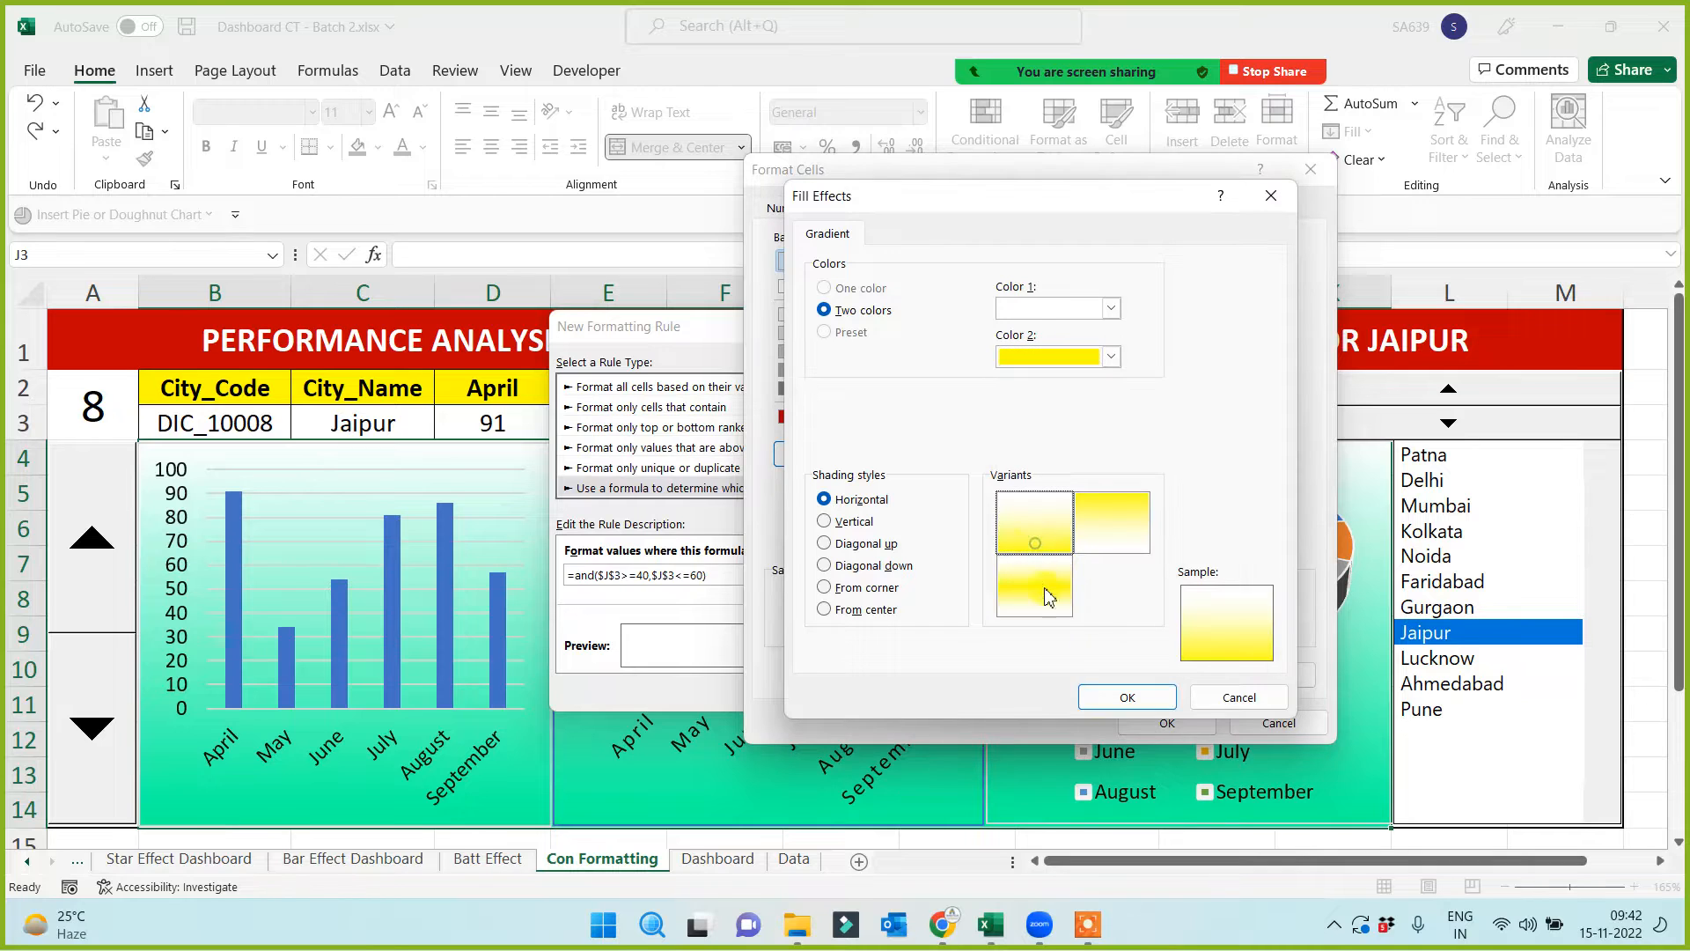
{"action": "left_click", "coordinate": [1131, 698]}
{"action": "left_click", "coordinate": [1168, 722]}
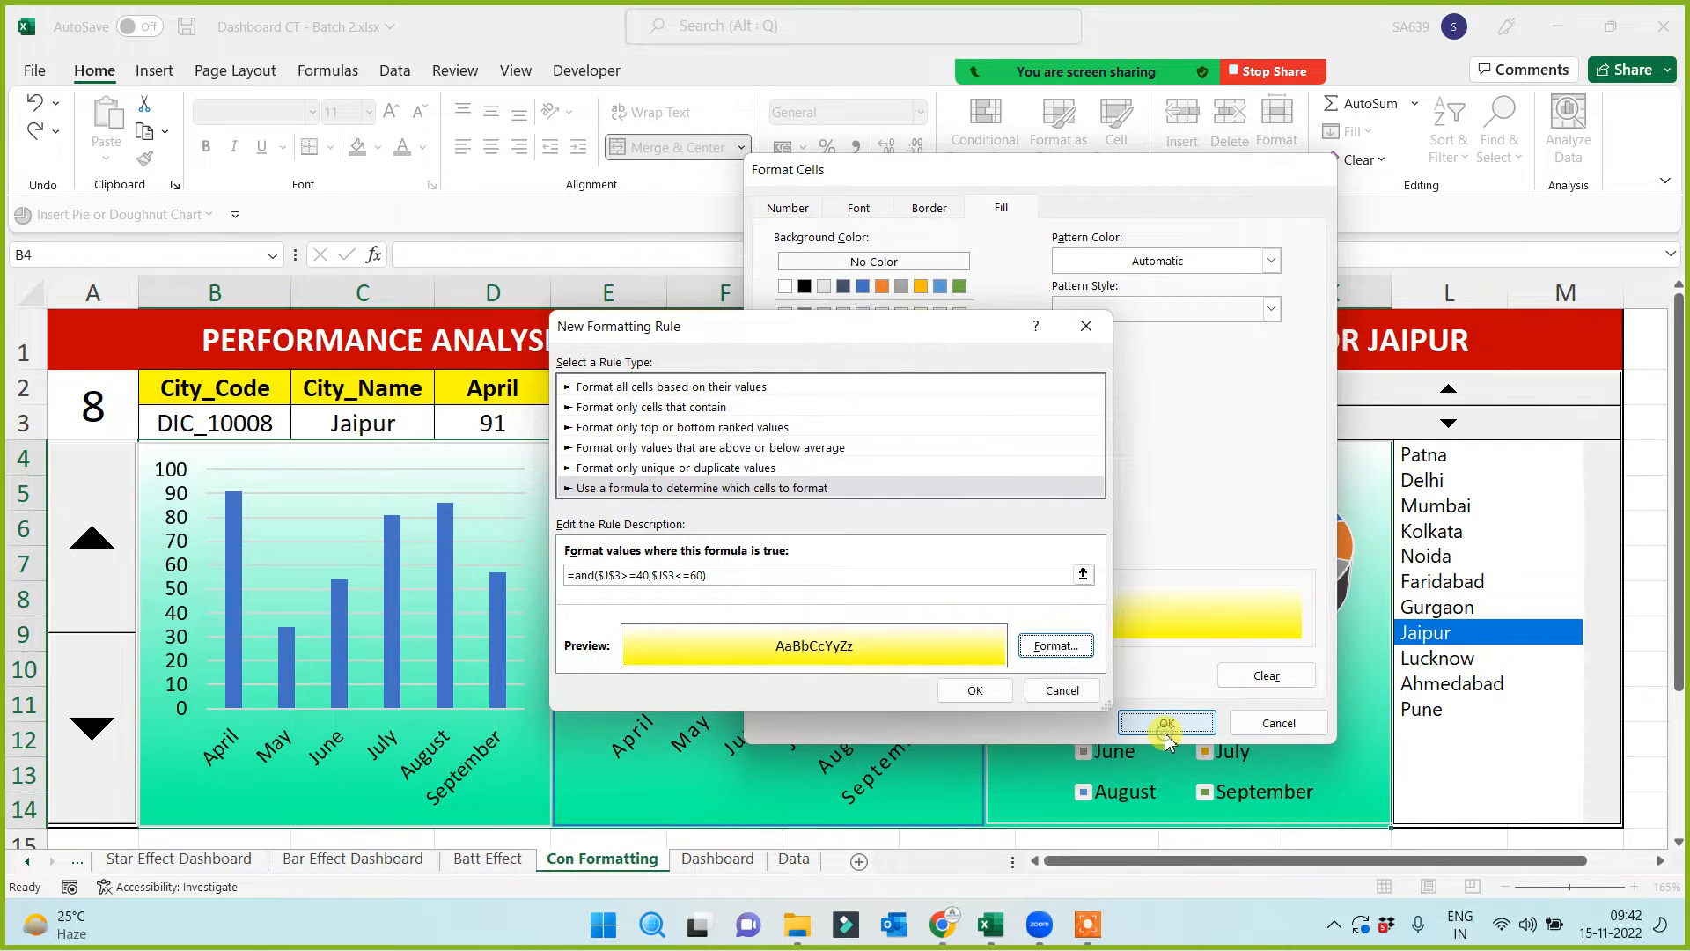
{"action": "left_click", "coordinate": [978, 692]}
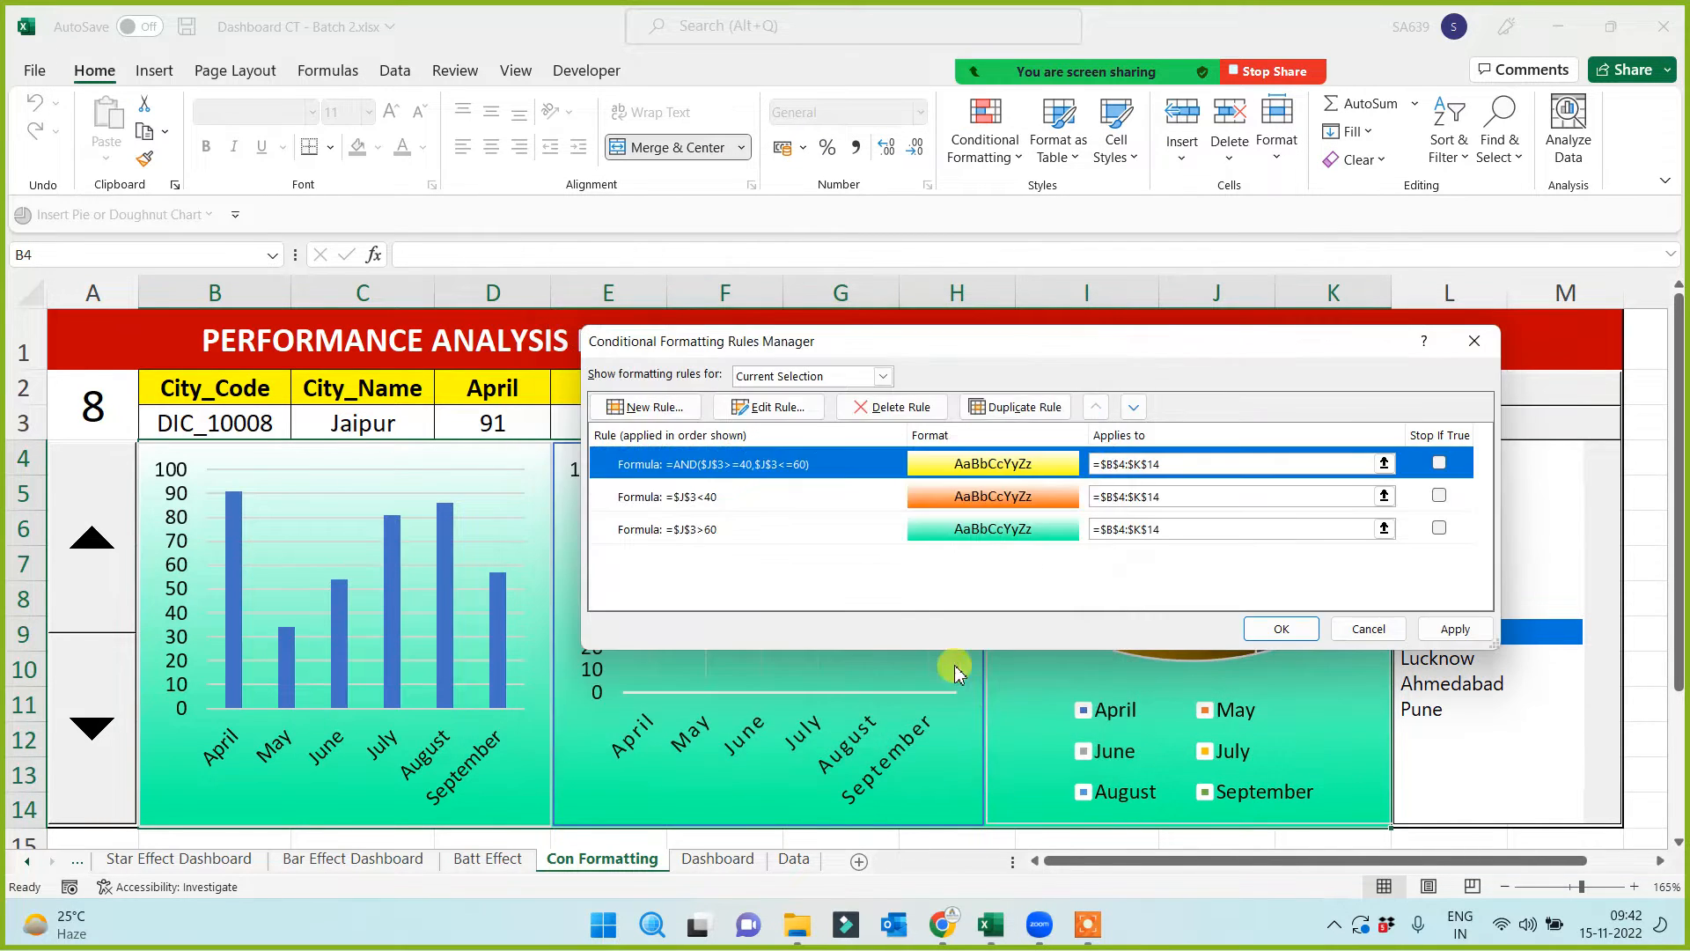
Apply the three conditional formatting rules and close the rules manager
{"action": "left_click", "coordinate": [1442, 633]}
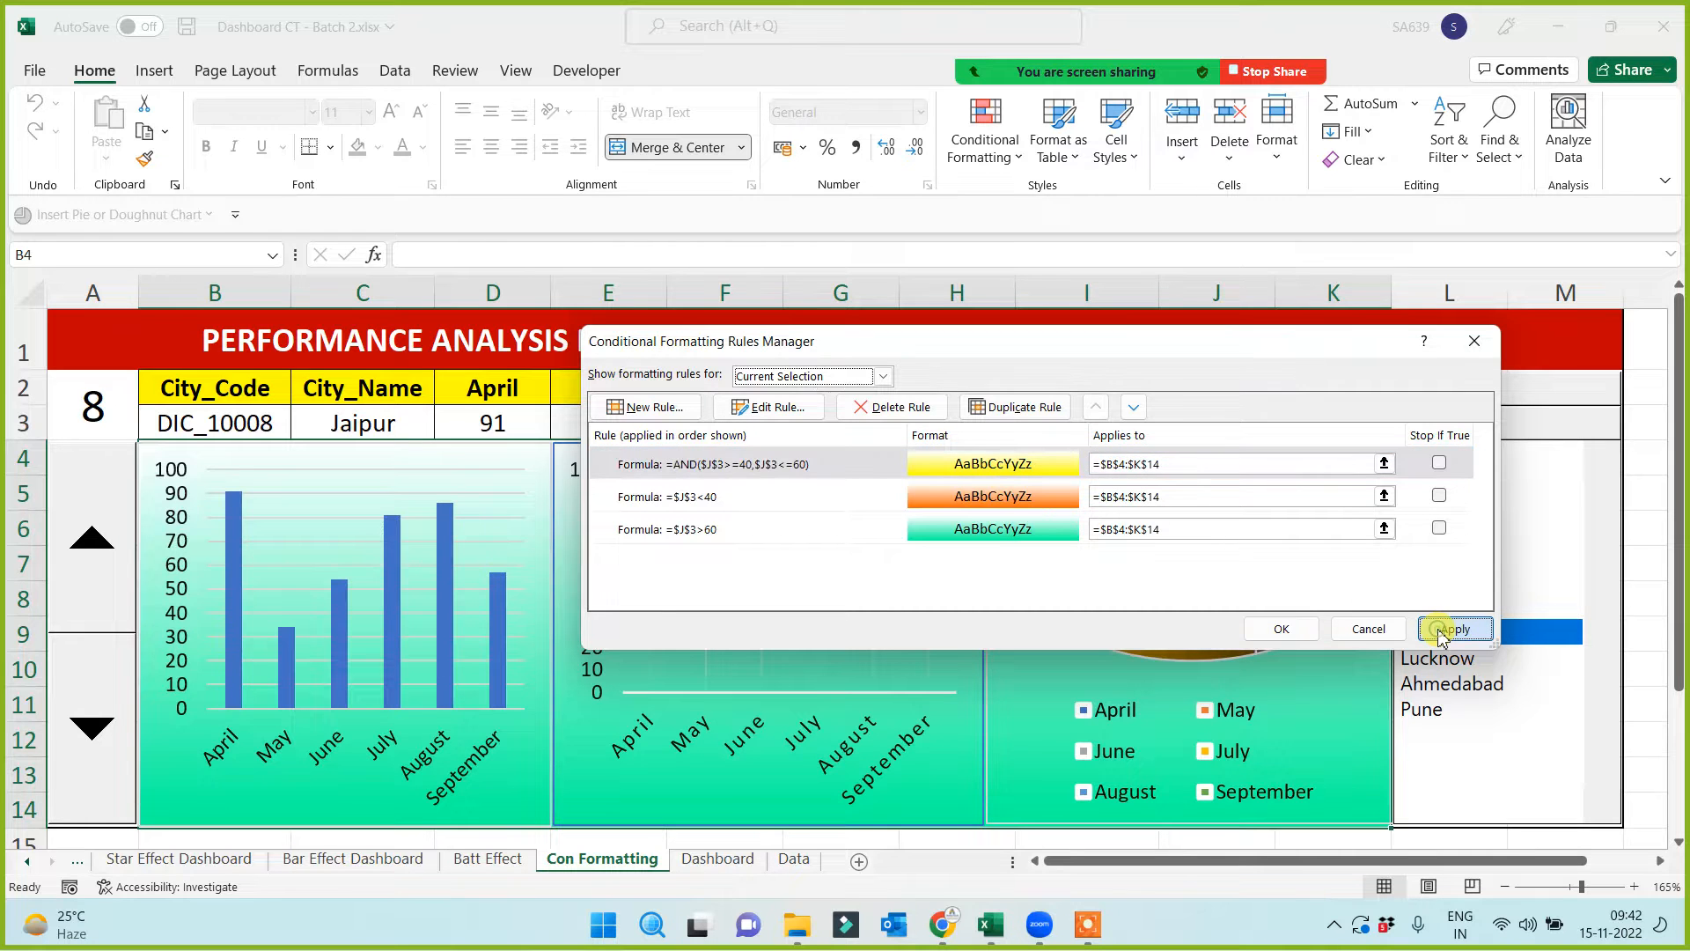
{"action": "left_click", "coordinate": [1282, 632]}
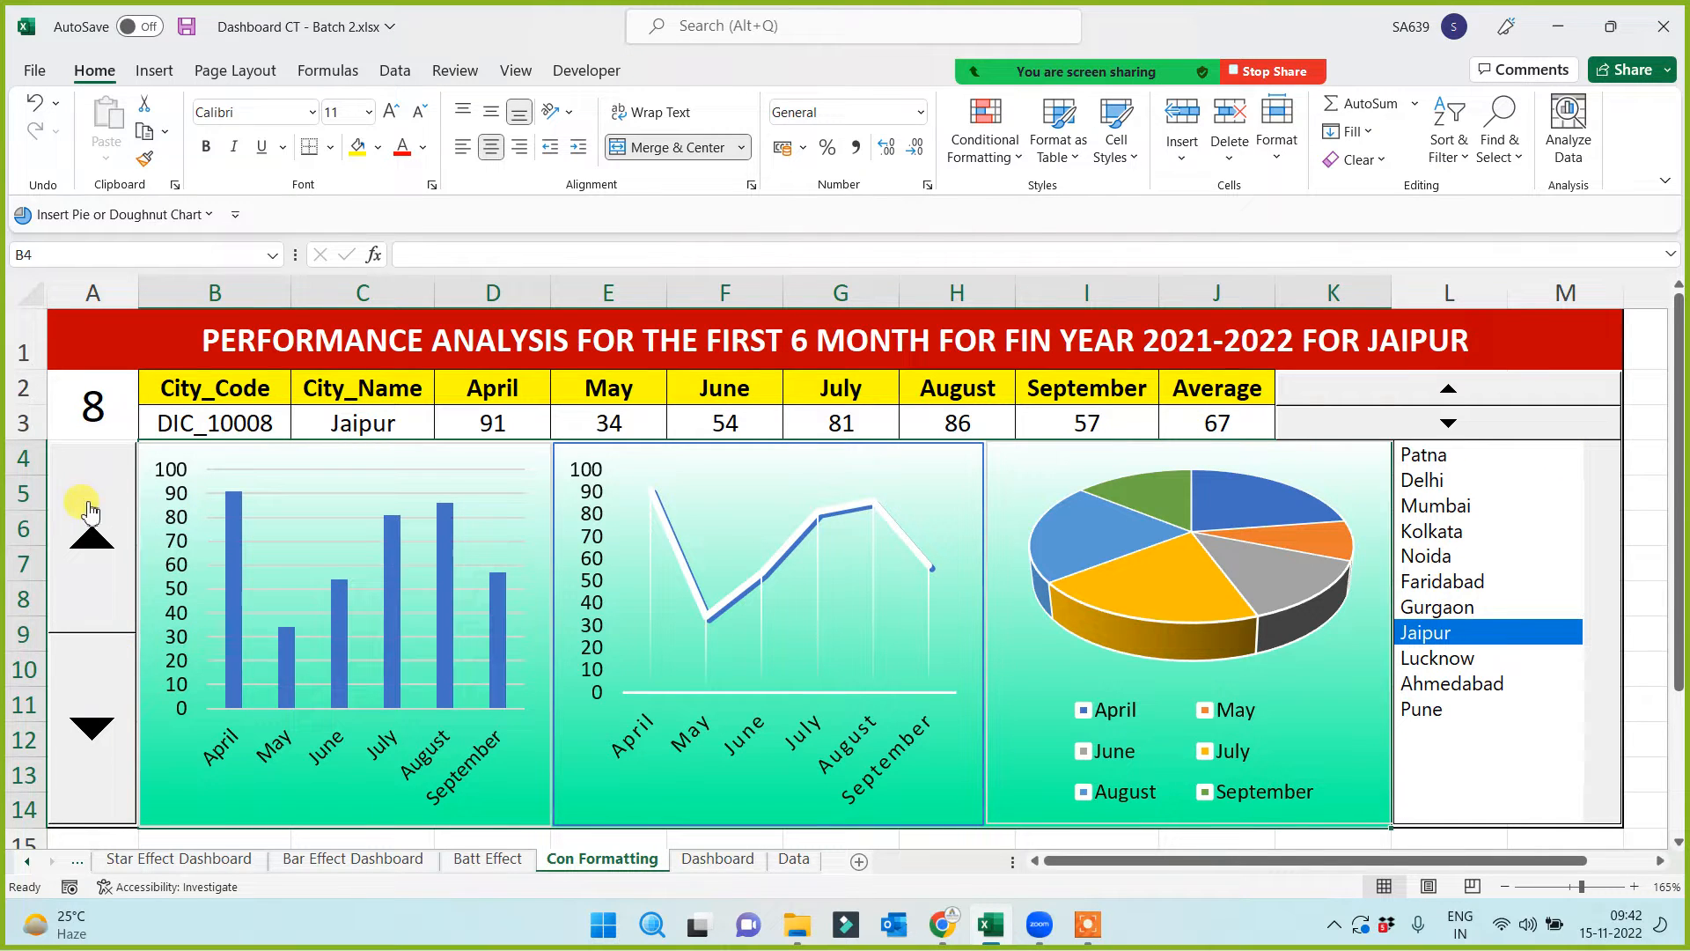
Check the chart background colours by selecting Mumbai, Noida, Delhi, Patna, Lucknow, Pune, Jaipur and other cities in the city list
{"action": "left_click", "coordinate": [1416, 505]}
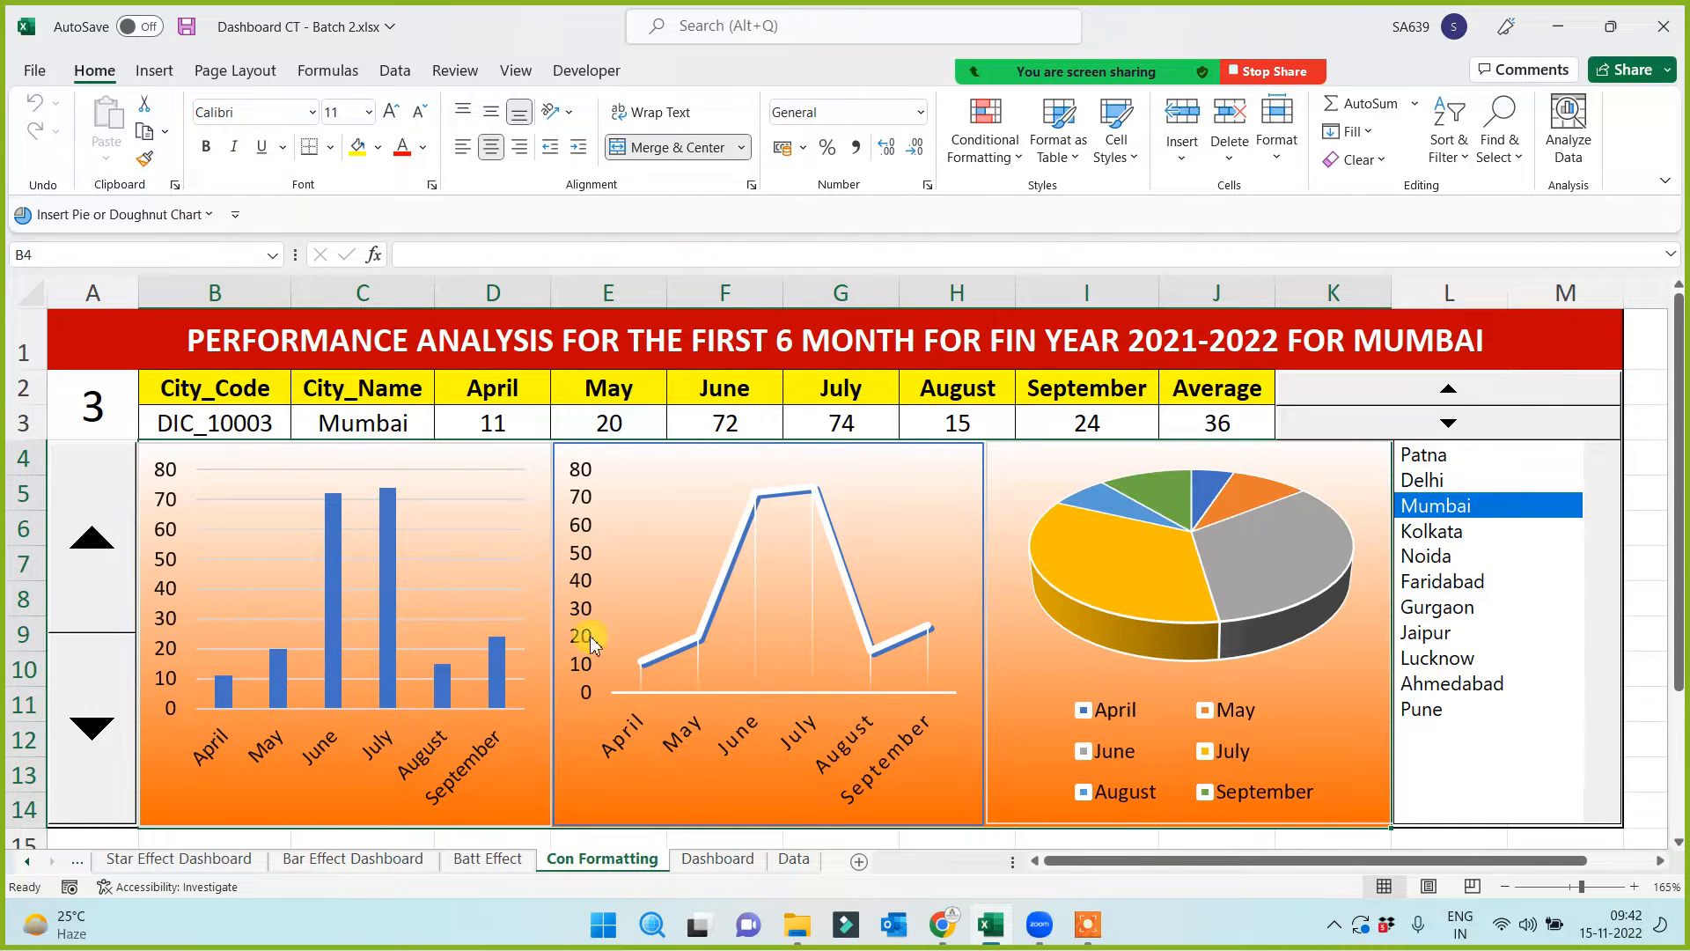
{"action": "left_click", "coordinate": [1426, 556]}
{"action": "left_click", "coordinate": [1452, 479]}
{"action": "left_click", "coordinate": [1451, 456]}
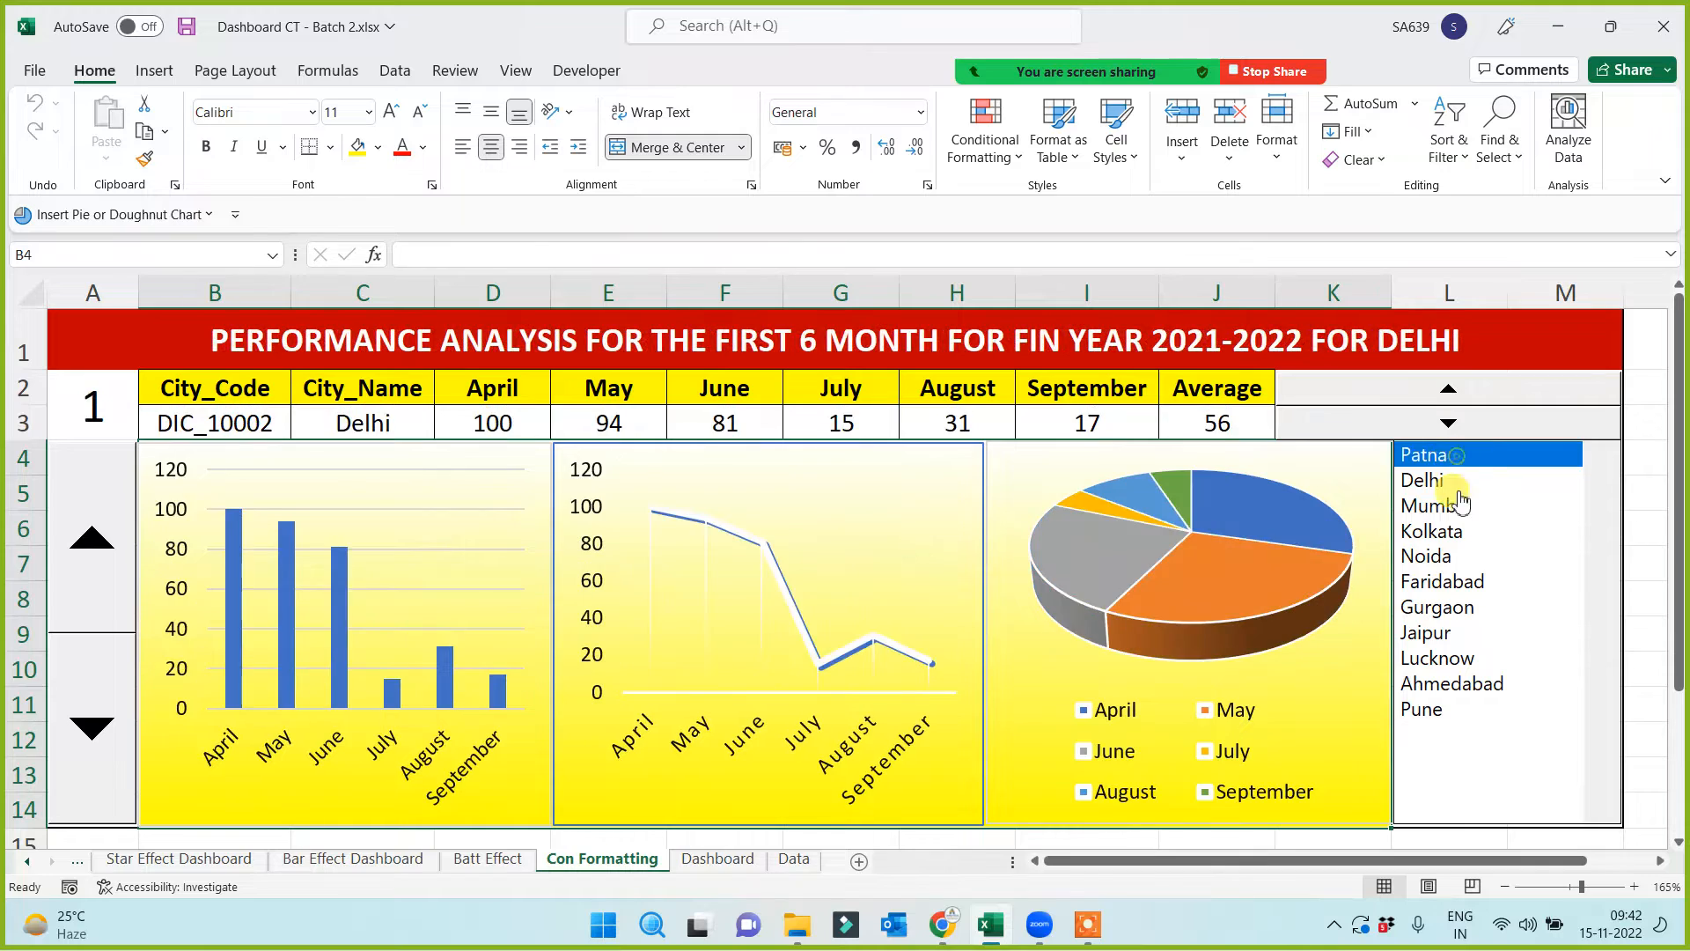
{"action": "left_click", "coordinate": [1453, 530]}
{"action": "left_click", "coordinate": [1450, 598]}
{"action": "left_click", "coordinate": [1448, 658]}
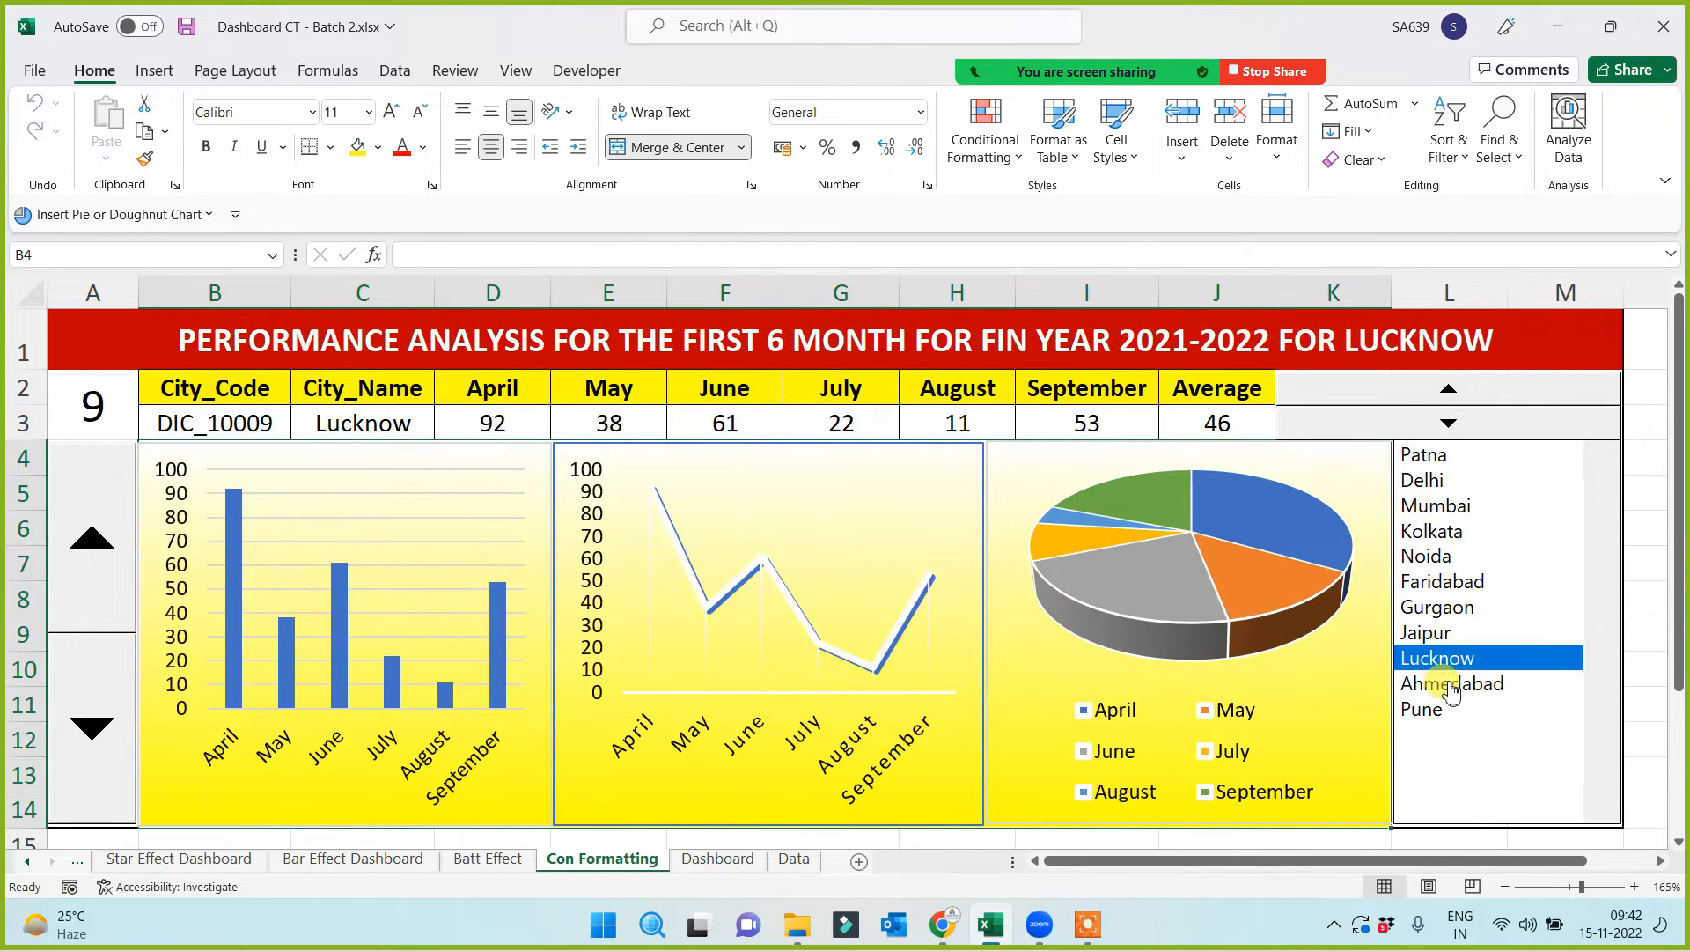
{"action": "left_click", "coordinate": [1446, 685]}
{"action": "left_click", "coordinate": [1448, 710]}
{"action": "left_click", "coordinate": [1448, 684]}
{"action": "left_click", "coordinate": [1448, 632]}
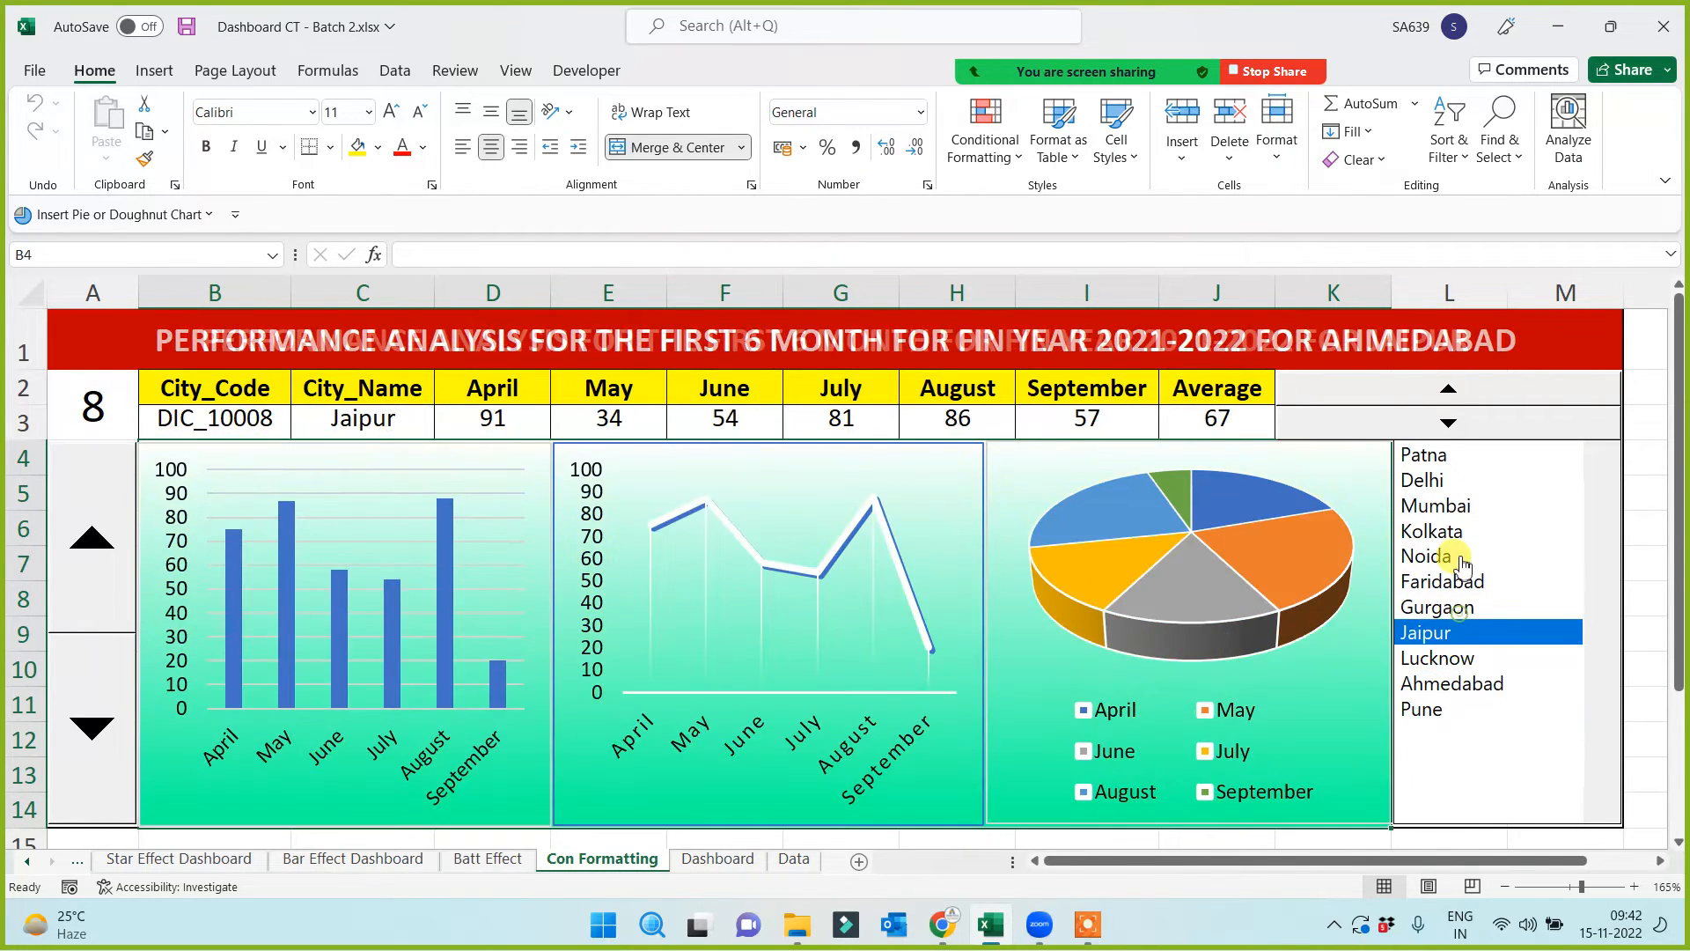
{"action": "left_click", "coordinate": [1453, 556]}
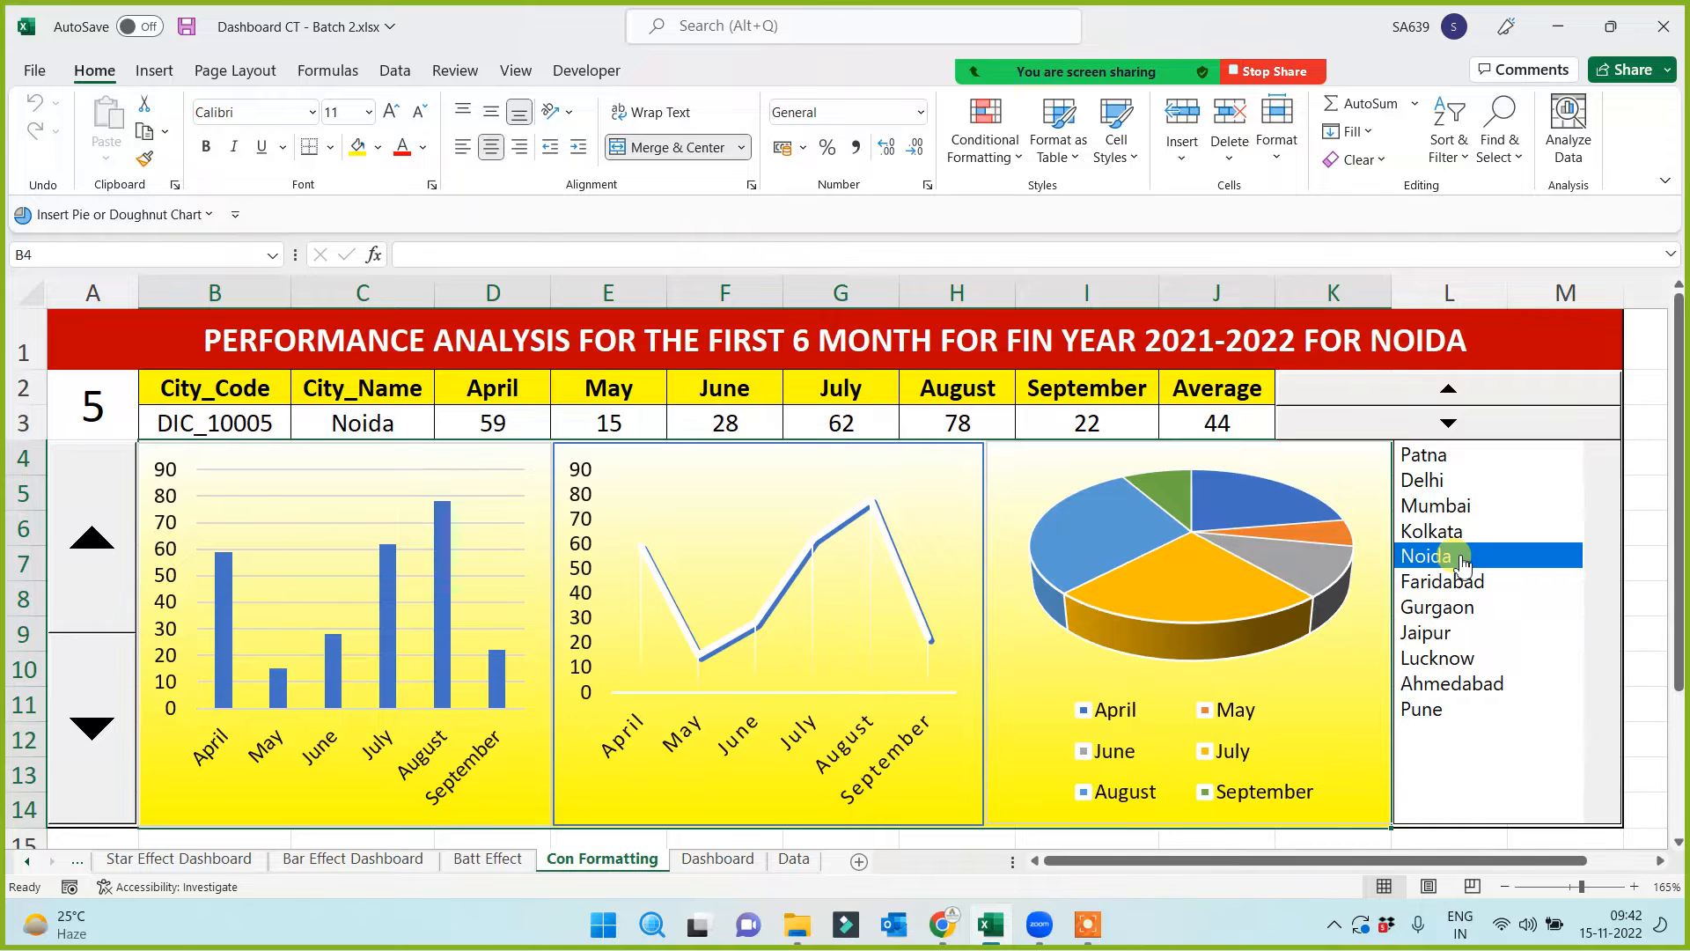
On the Batt Effect sheet, narrow the large spinner beside the column chart so it fits within column A
{"action": "left_click", "coordinate": [487, 859]}
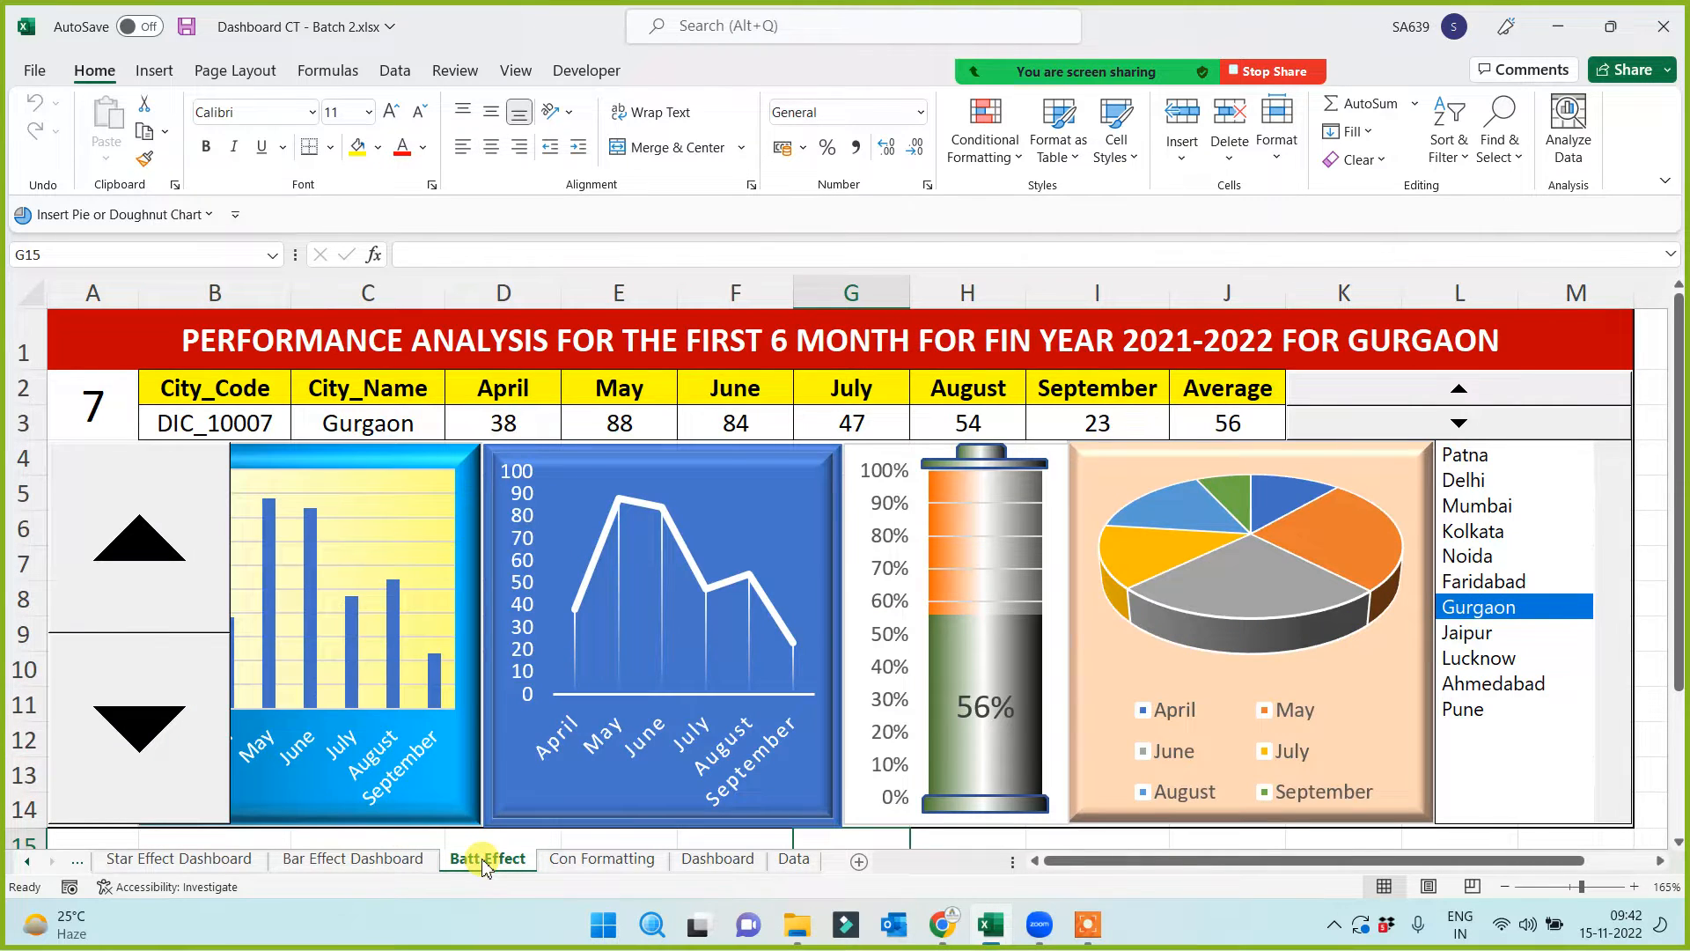
{"action": "right_click", "coordinate": [193, 586]}
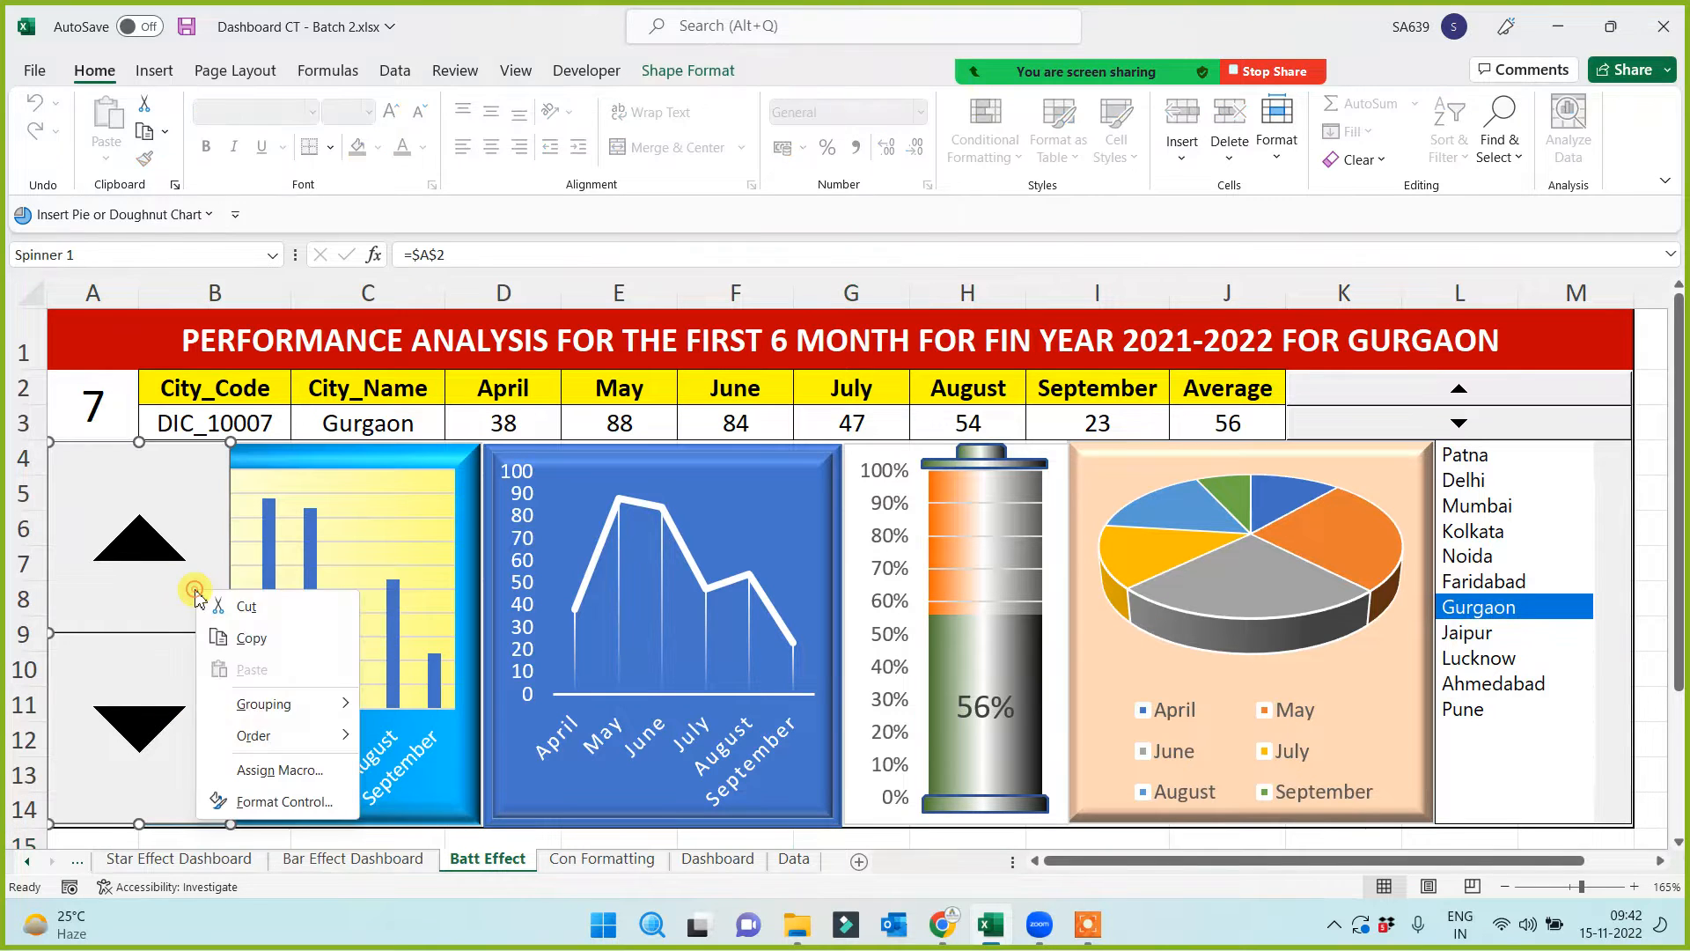
{"action": "left_click", "coordinate": [223, 561]}
{"action": "left_click_drag", "start_coordinate": [229, 633], "coordinate": [138, 652]}
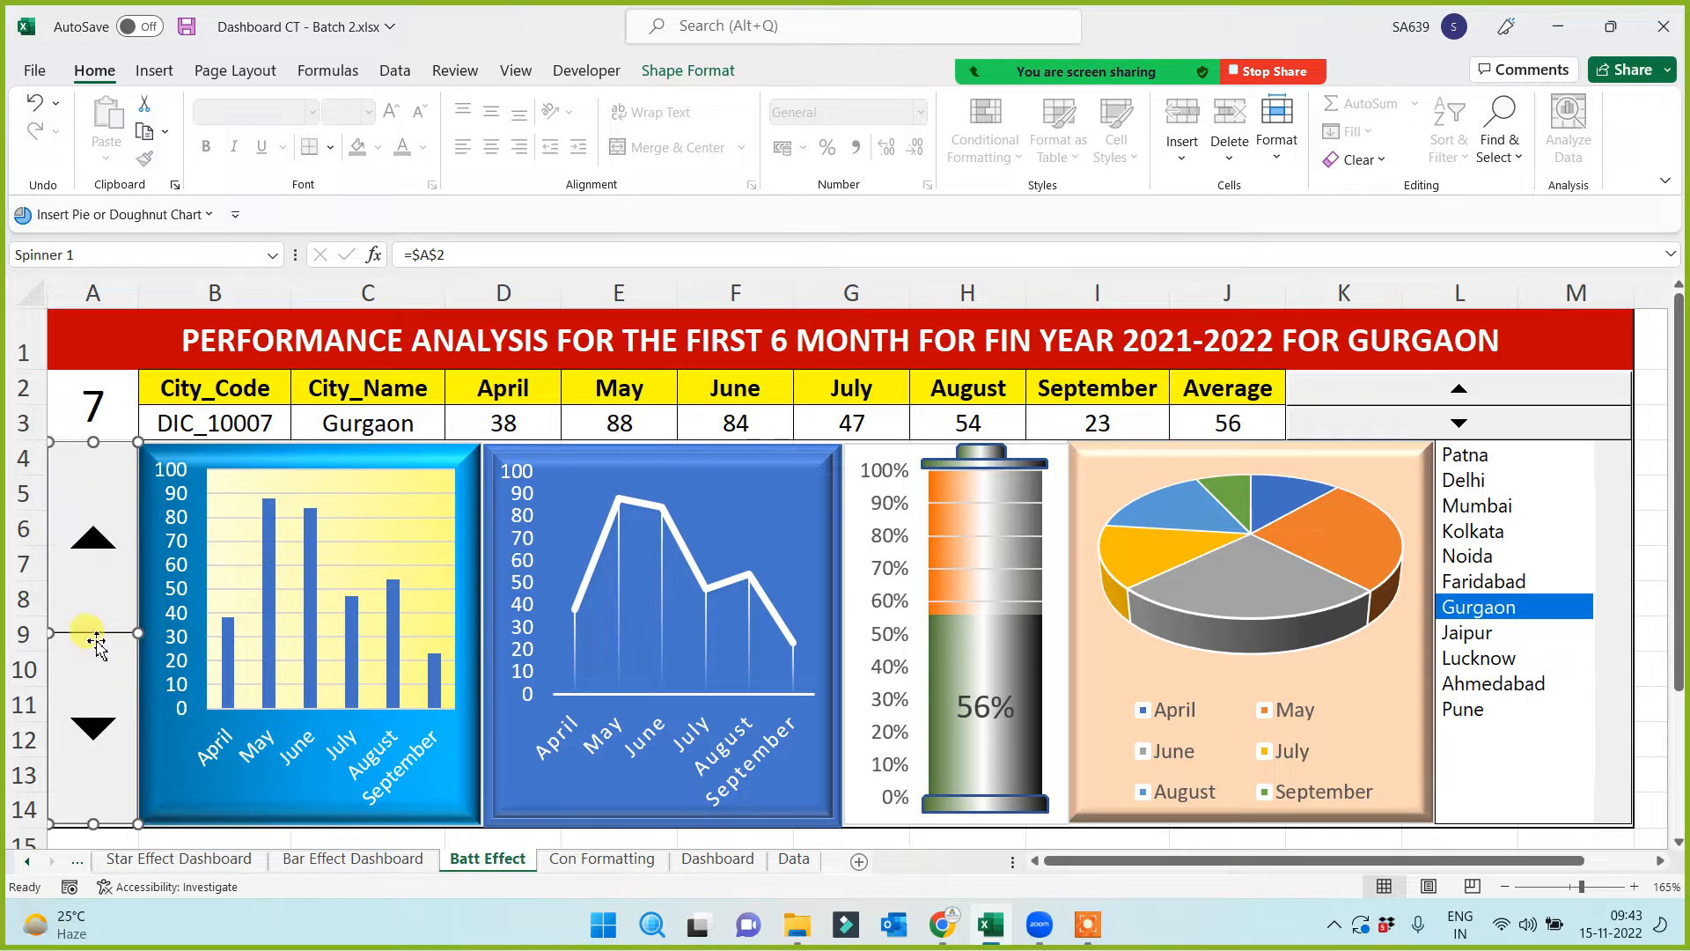
Clear helper cell O3 beside the dashboard and re-enter the formula =J3/100
{"action": "left_click", "coordinate": [1659, 861]}
{"action": "left_click", "coordinate": [1659, 862]}
{"action": "left_click", "coordinate": [1134, 707]}
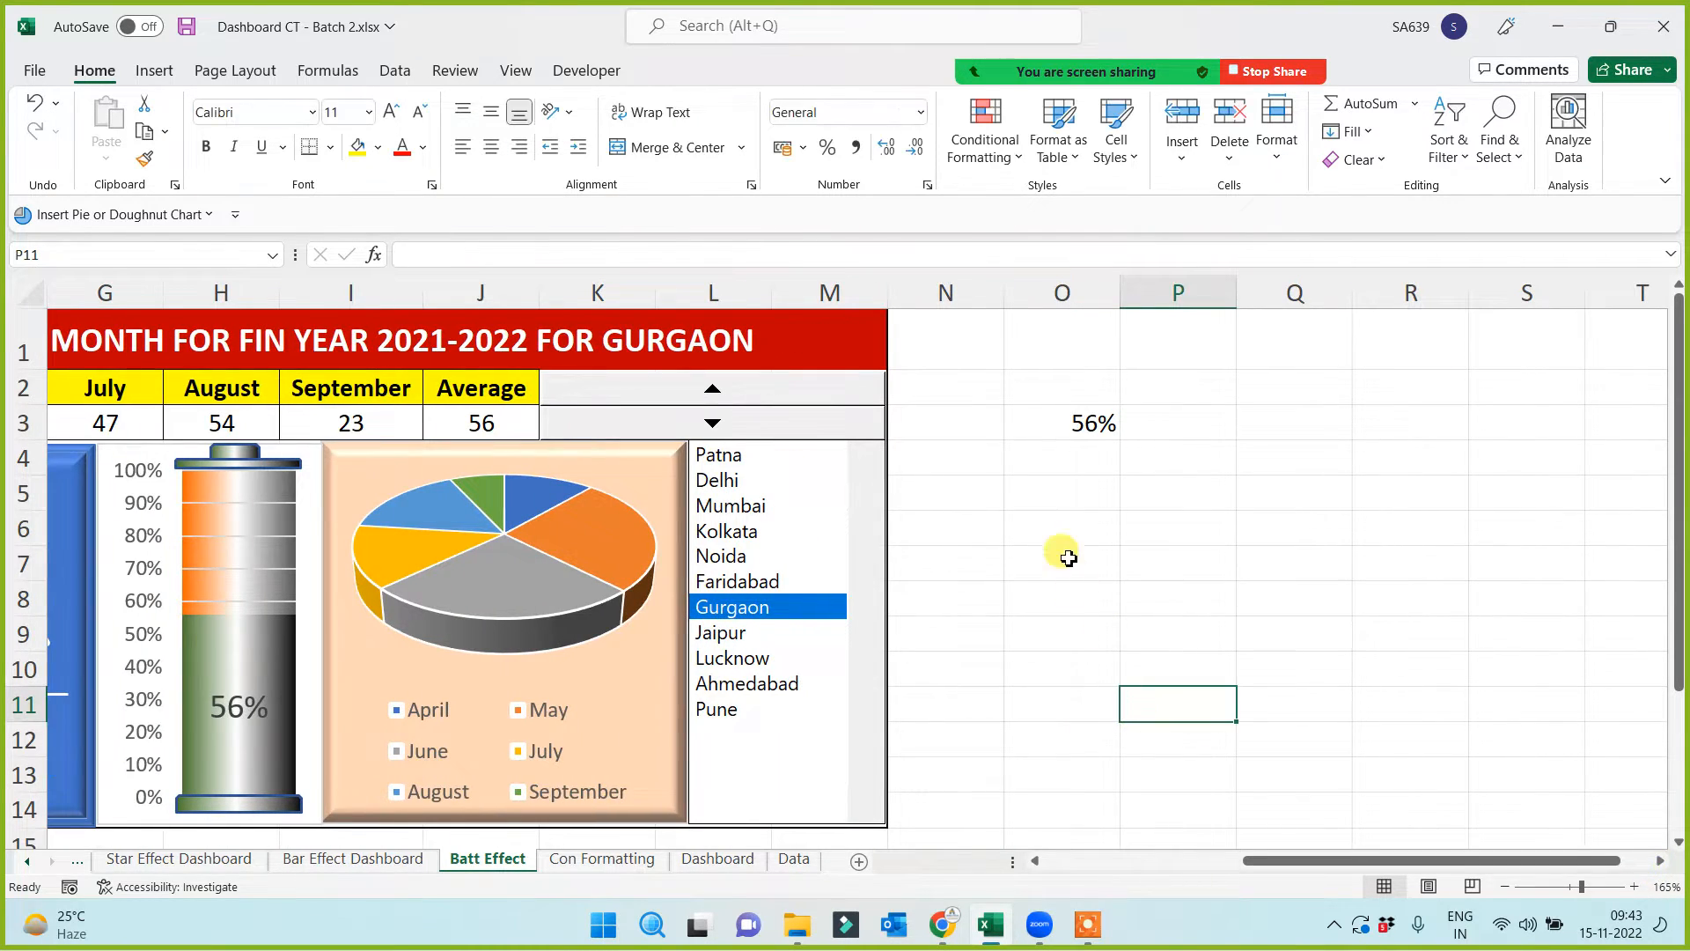
{"action": "left_click", "coordinate": [1064, 433]}
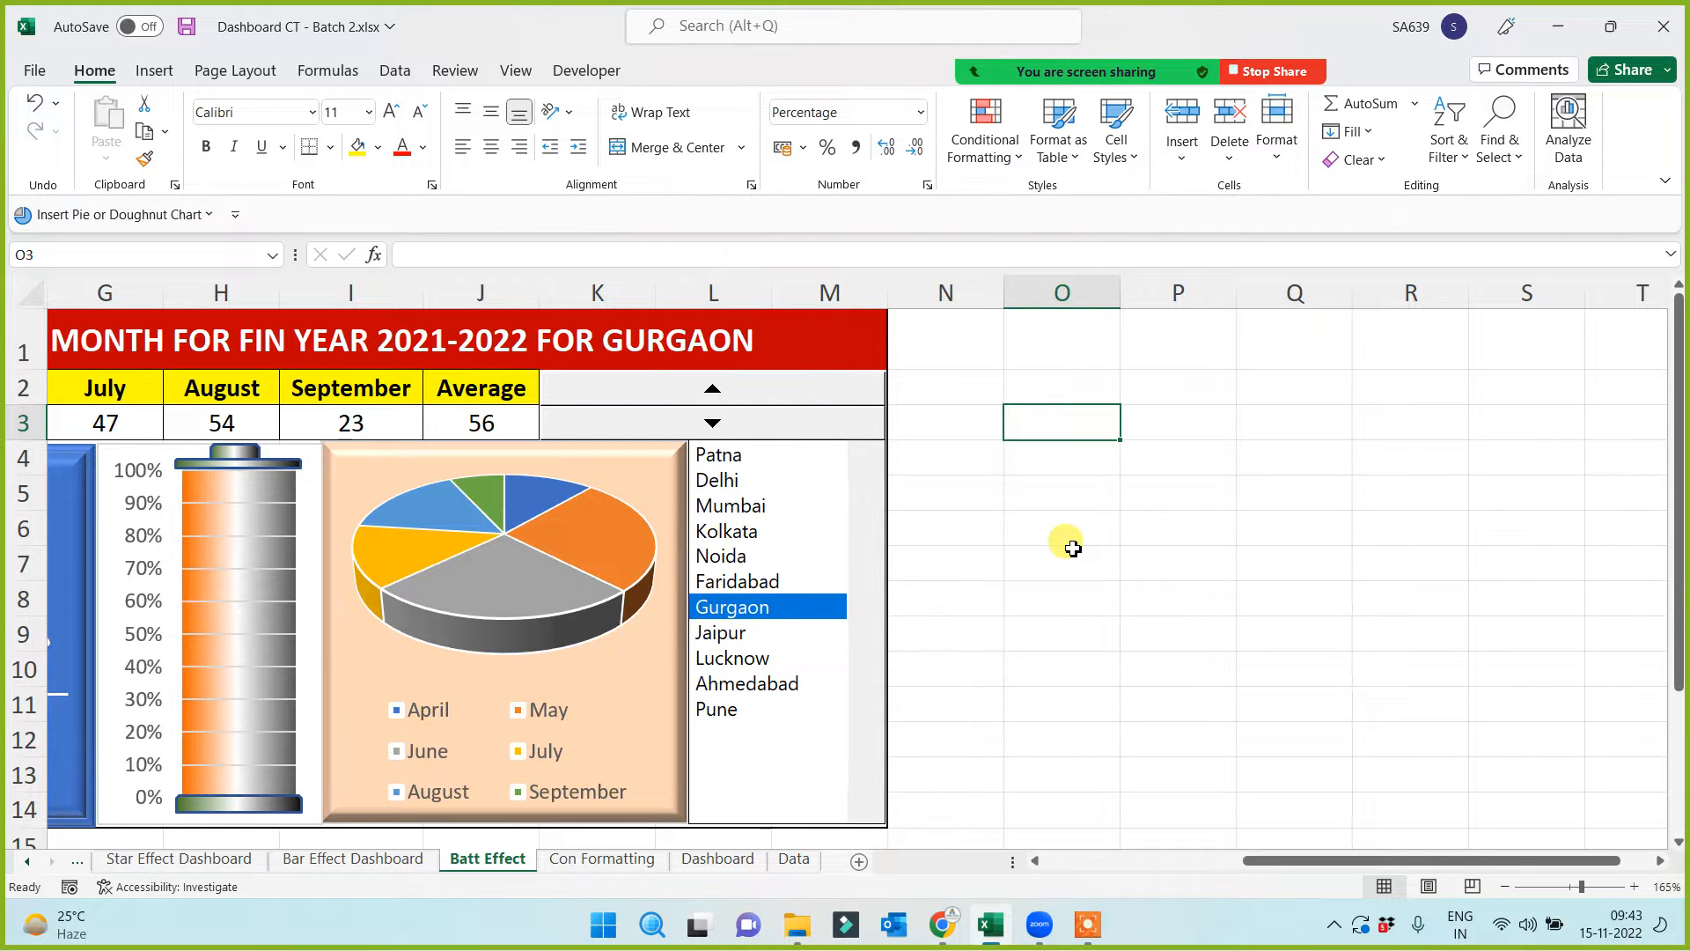
{"action": "type", "text": "="}
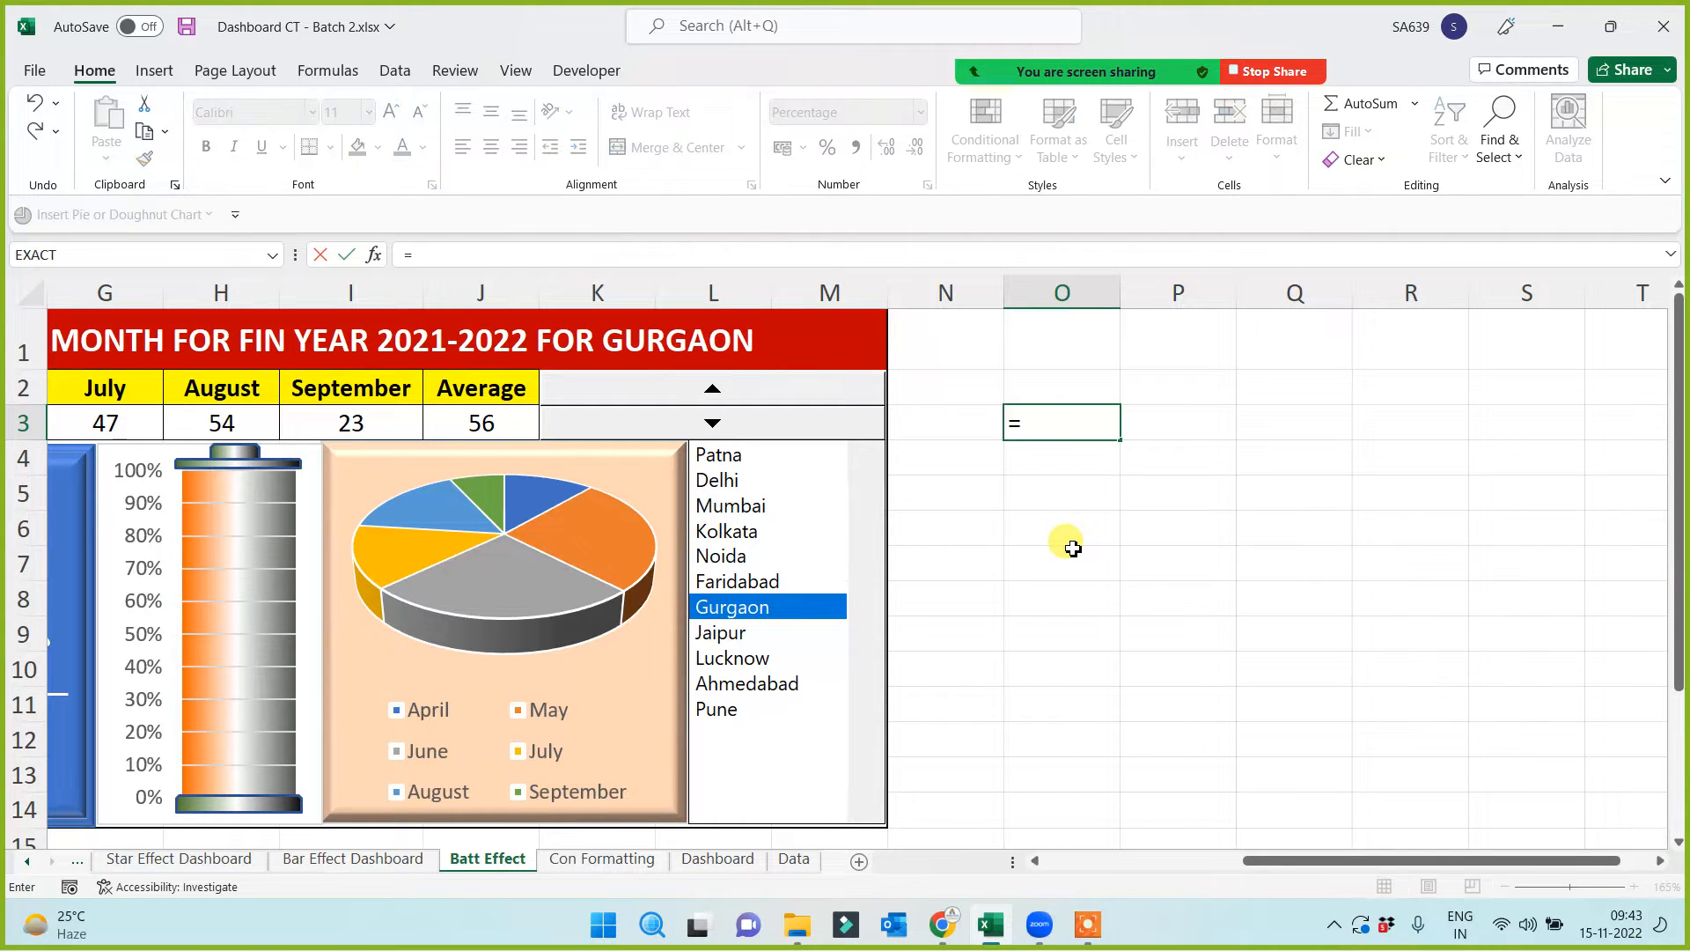
{"action": "left_click", "coordinate": [464, 427]}
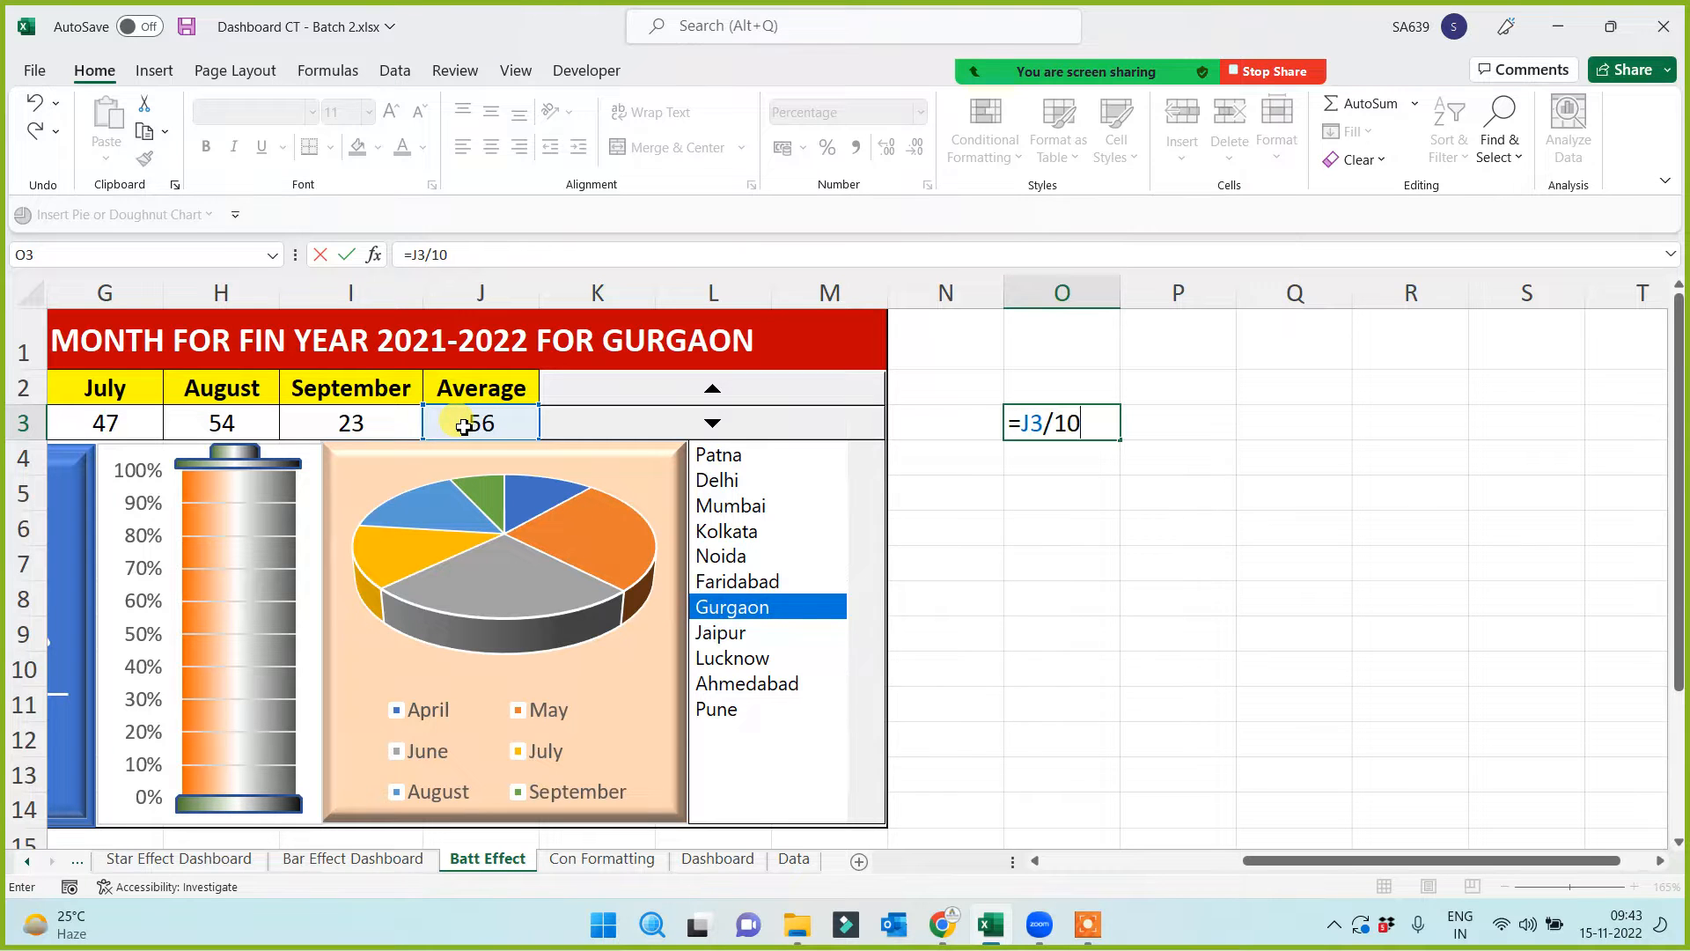
{"action": "key", "text": "Return"}
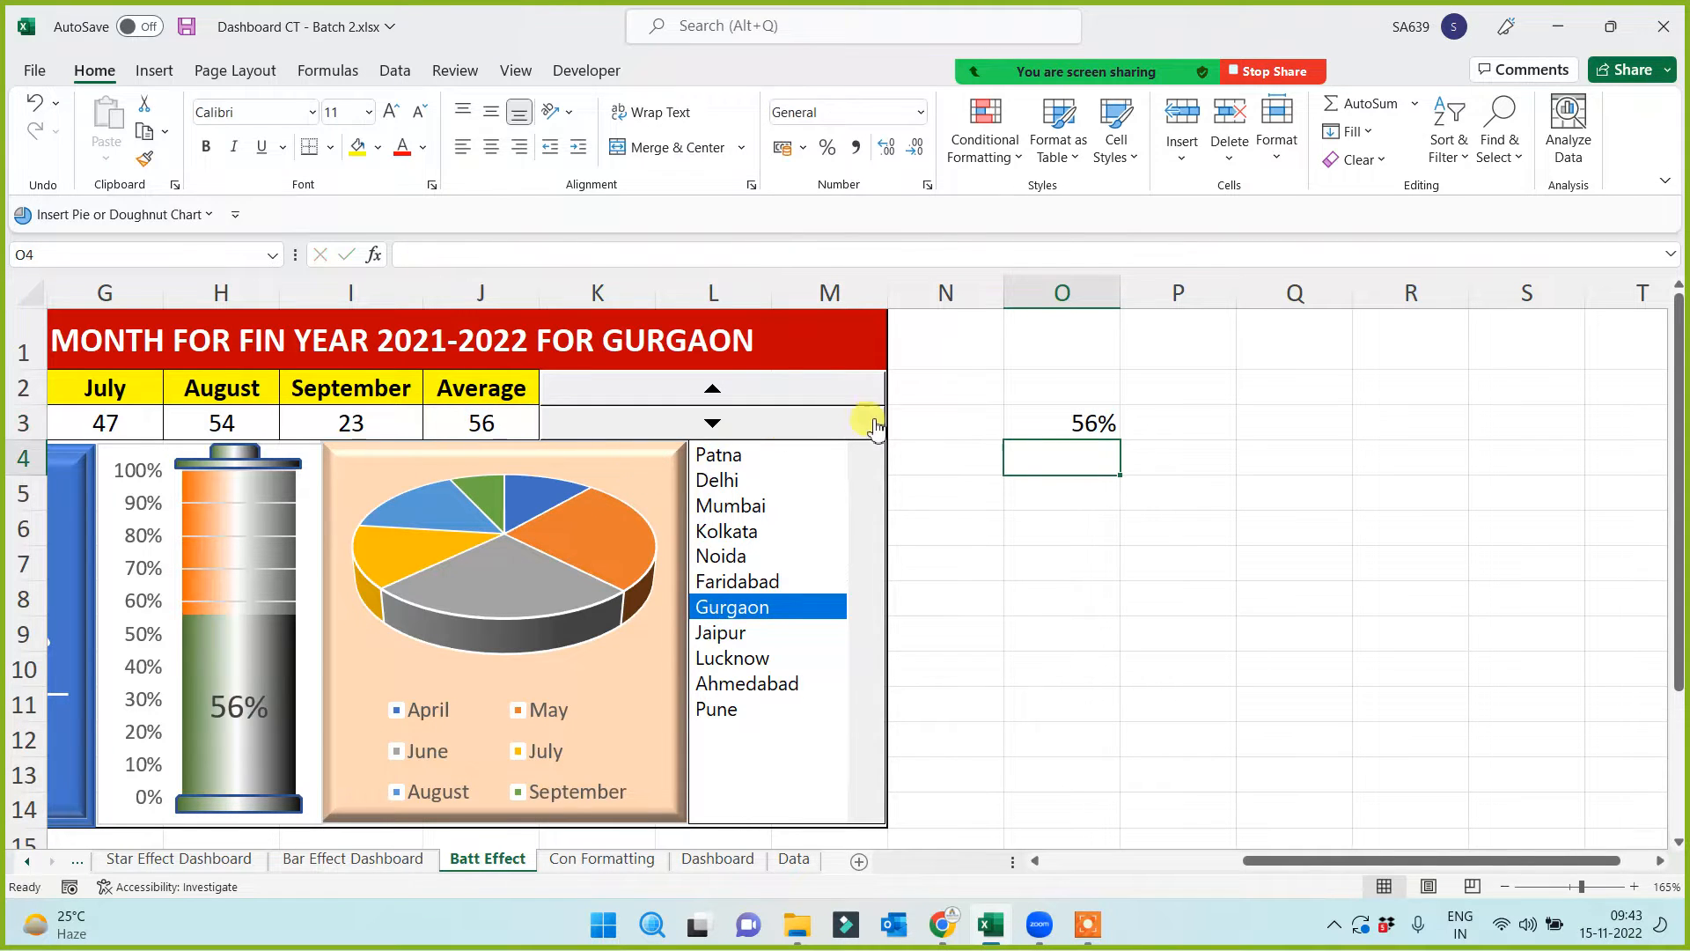
Insert a 2-D stacked column chart based on the percentage in cell O3
{"action": "left_click", "coordinate": [1078, 428]}
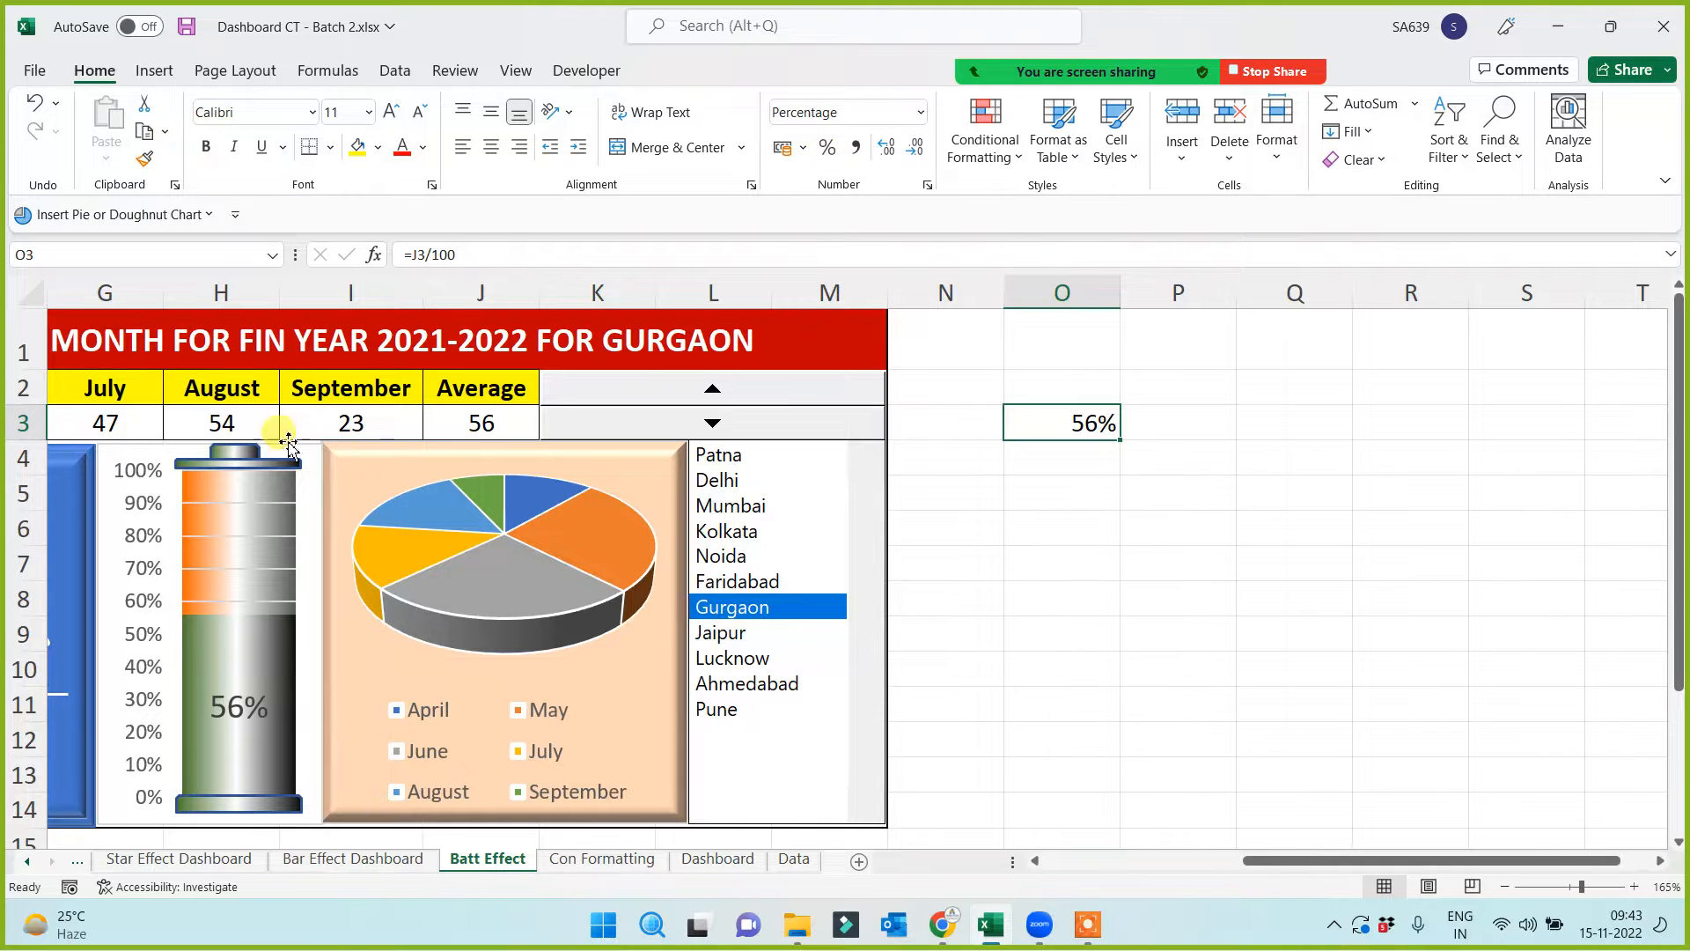
{"action": "left_click", "coordinate": [1089, 546]}
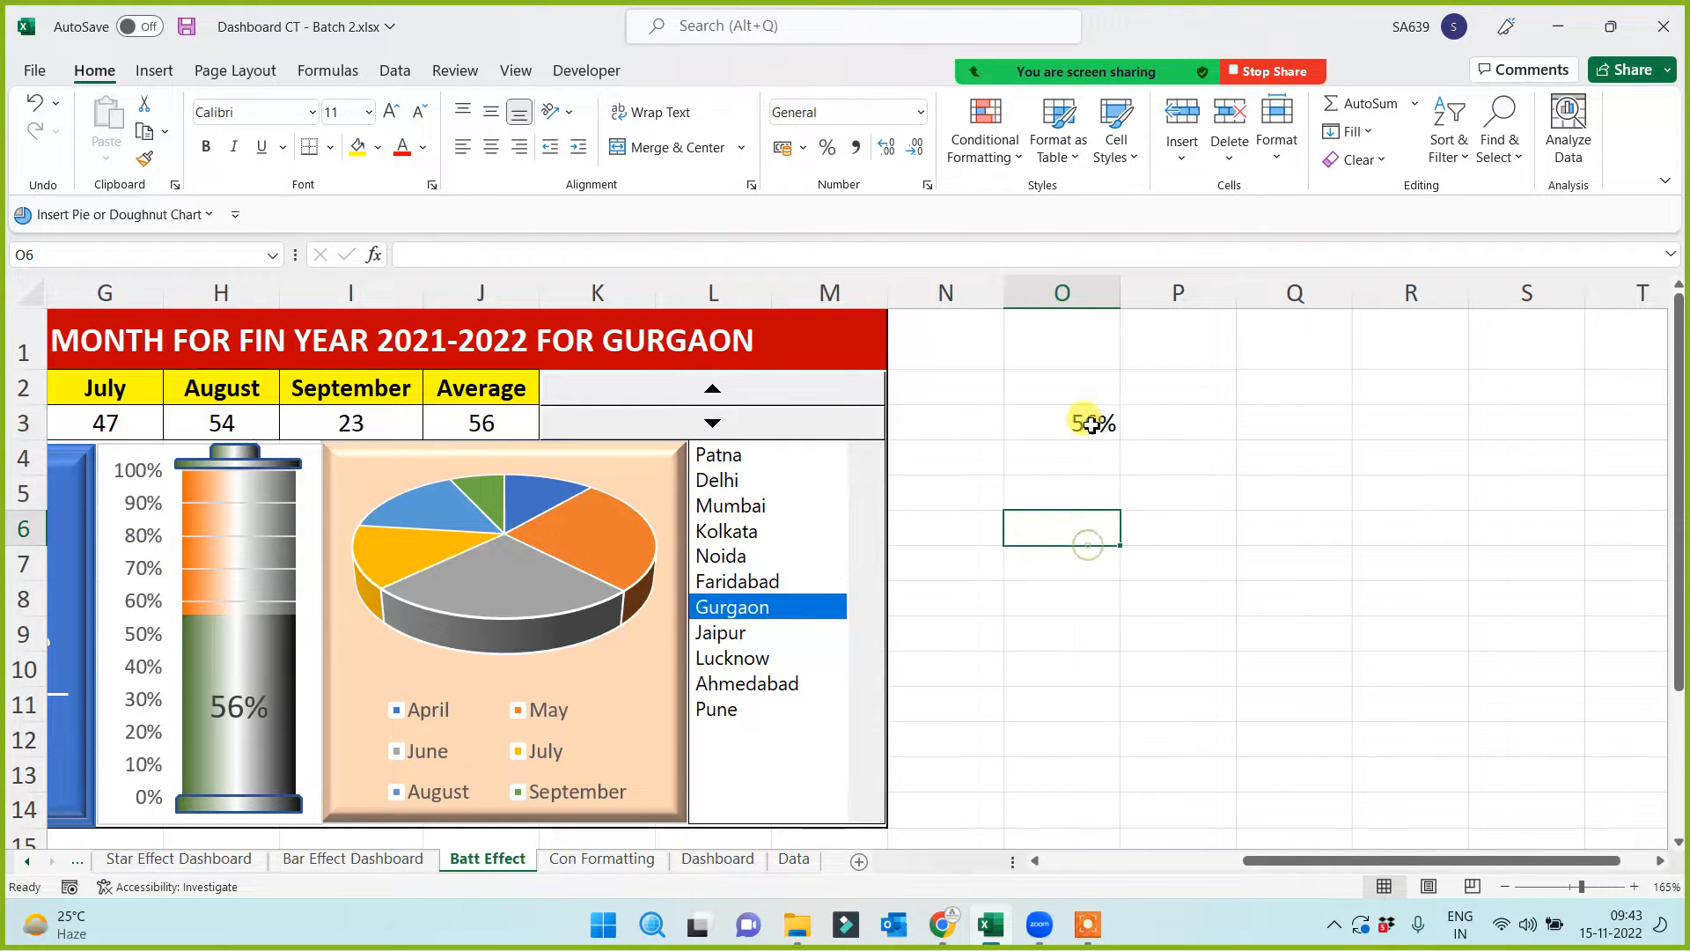
{"action": "left_click", "coordinate": [1085, 421]}
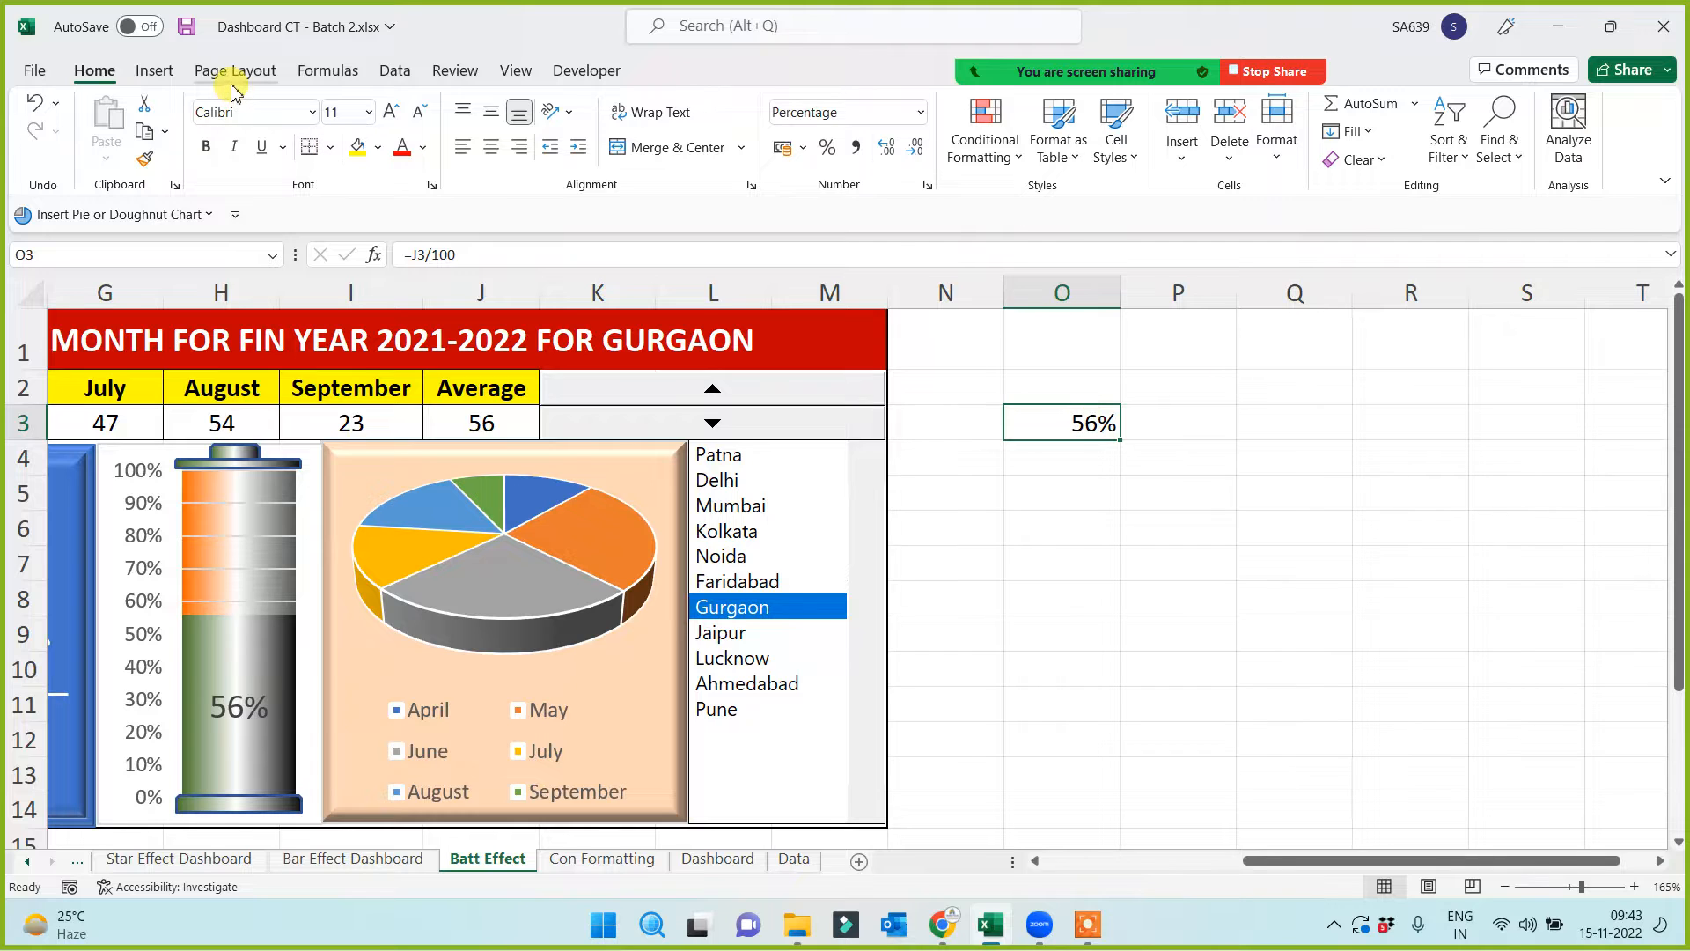
{"action": "left_click", "coordinate": [156, 72]}
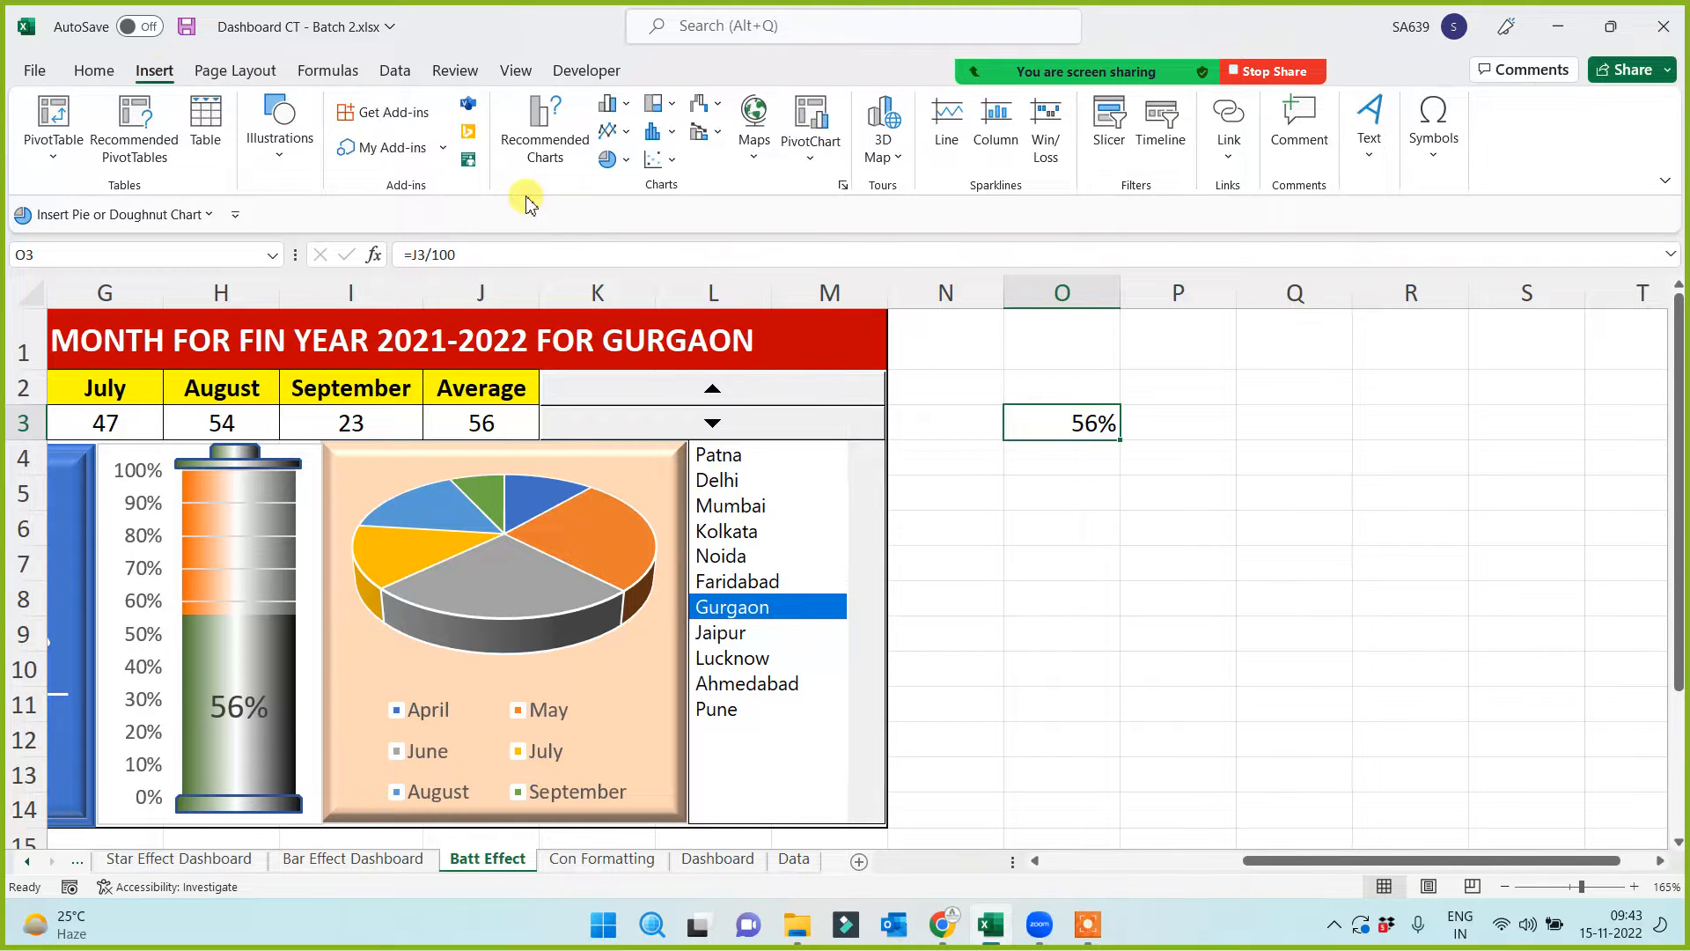
{"action": "left_click", "coordinate": [610, 103]}
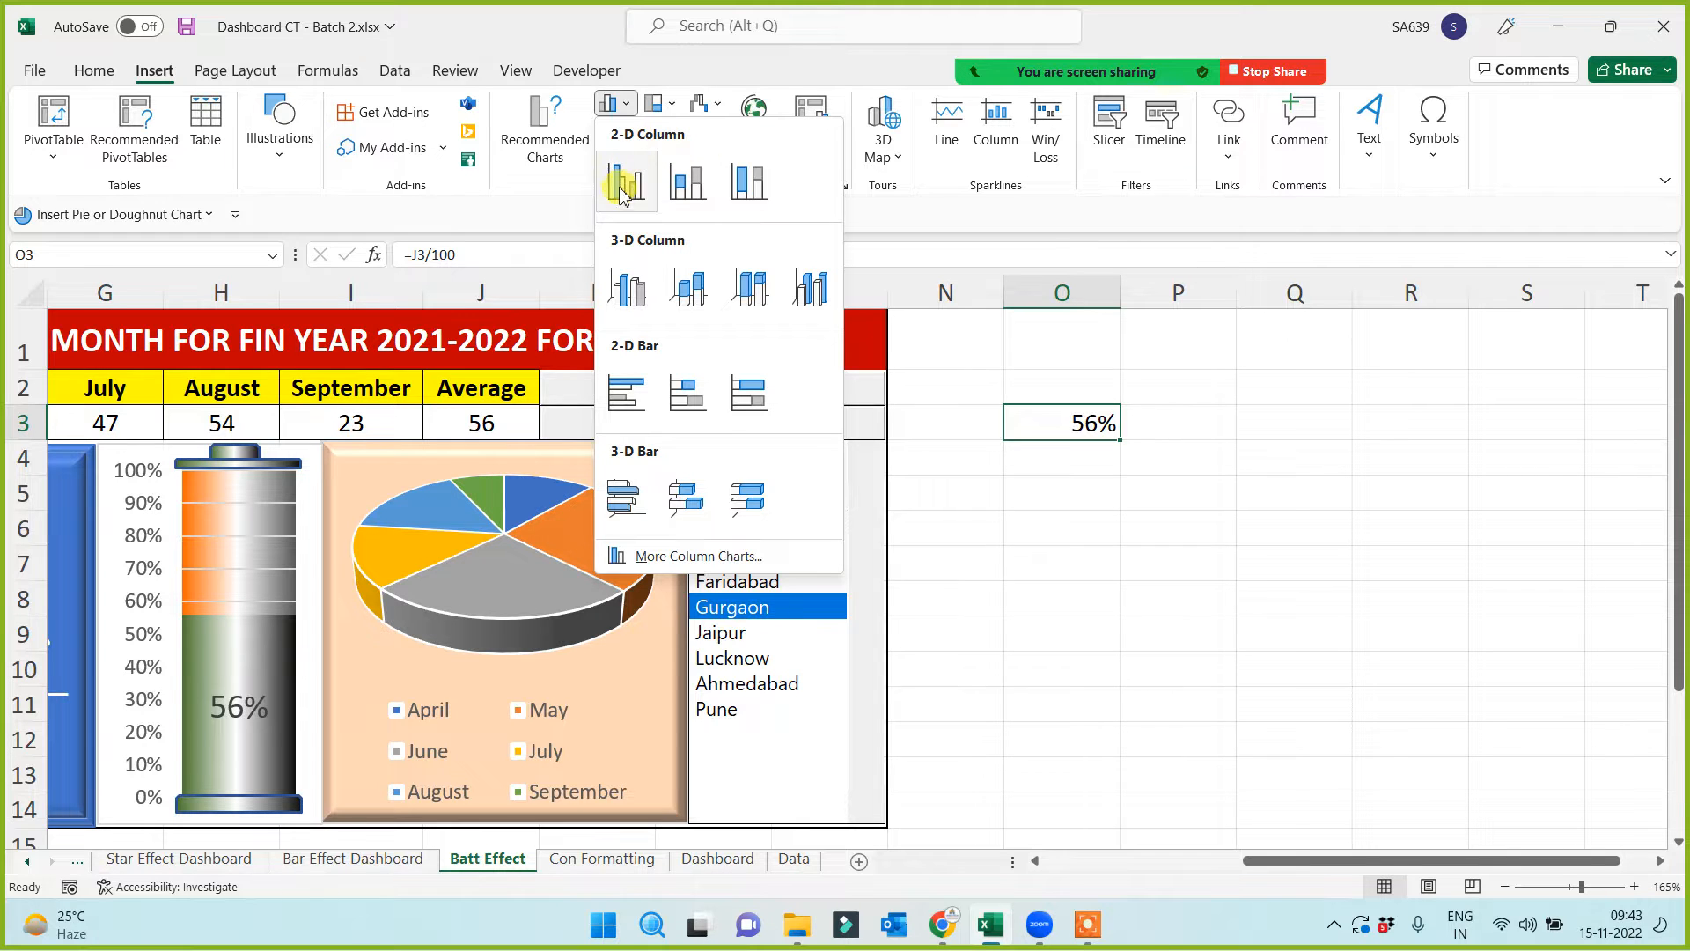
{"action": "left_click", "coordinate": [692, 185]}
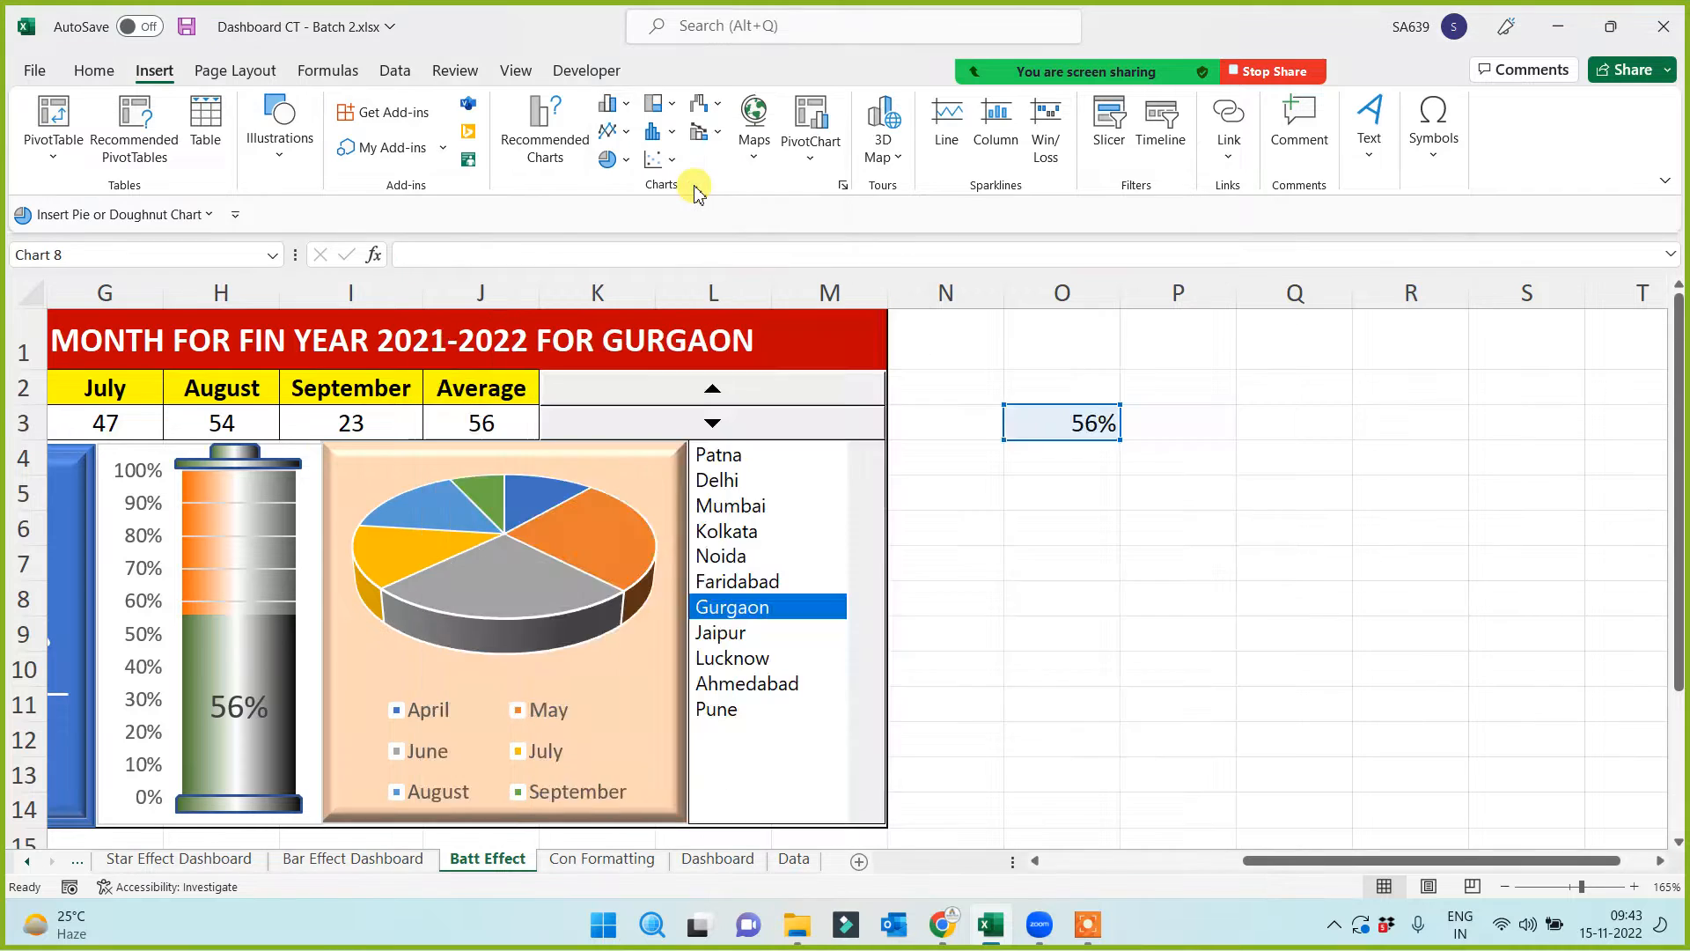
Narrow the new chart, move it to the empty area over columns P to R and enlarge it slightly
{"action": "left_click_drag", "start_coordinate": [1293, 312], "coordinate": [665, 477]}
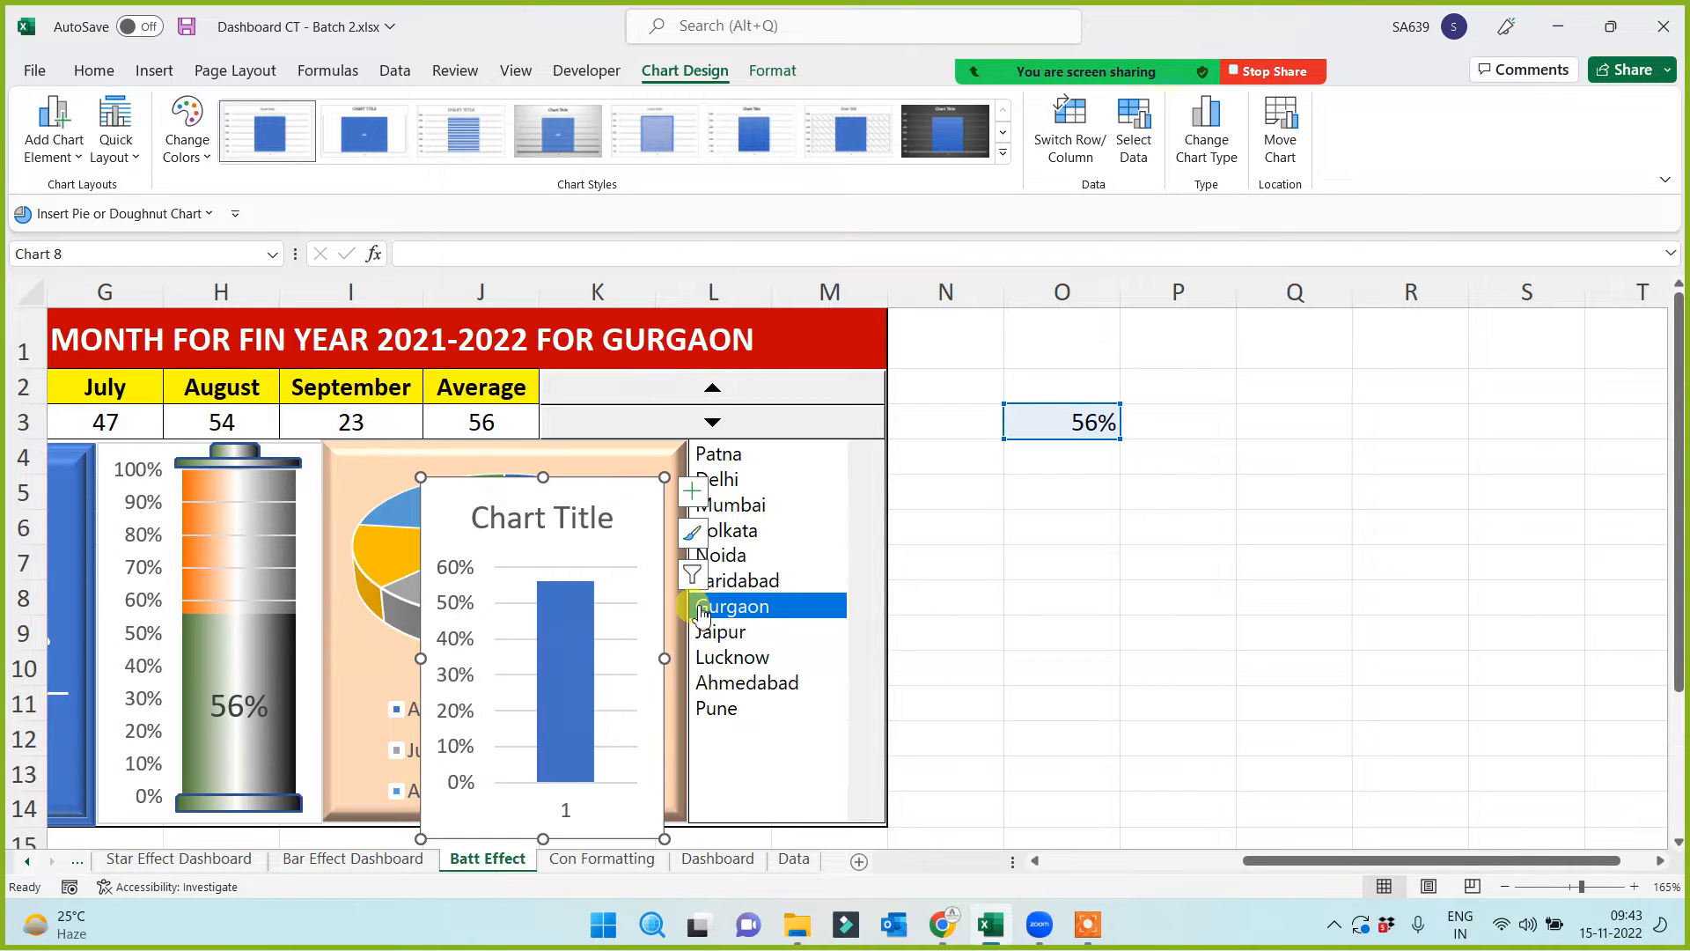
{"action": "left_click_drag", "start_coordinate": [611, 483], "coordinate": [1360, 367]}
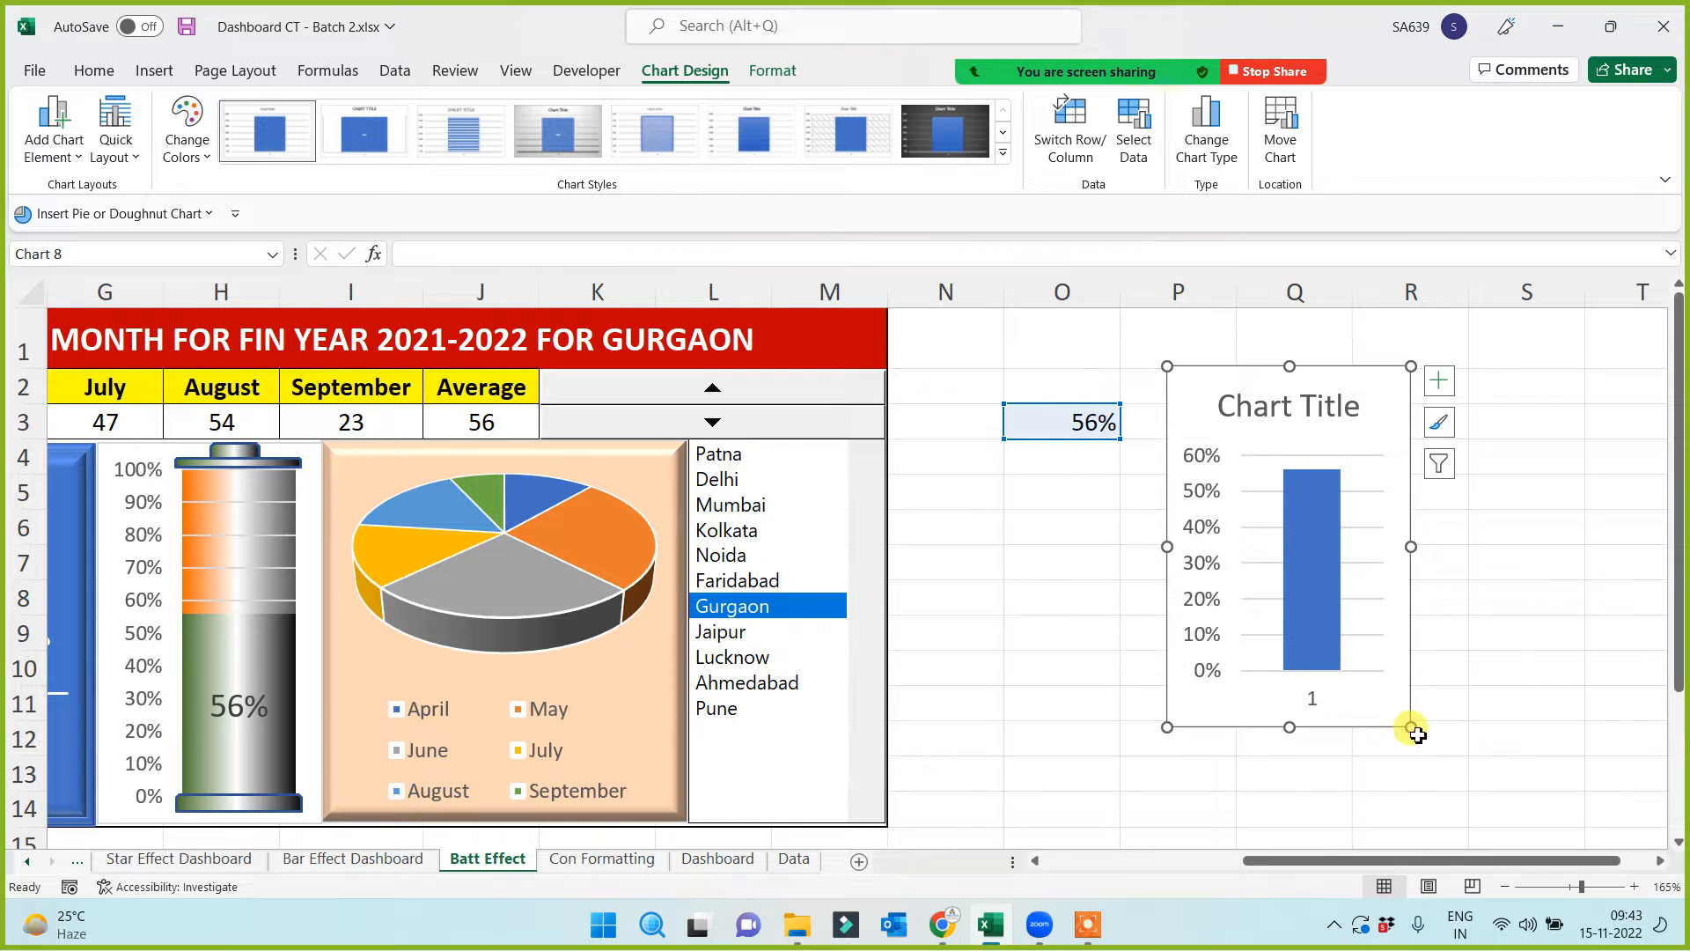
{"action": "left_click_drag", "start_coordinate": [1412, 727], "coordinate": [1455, 756]}
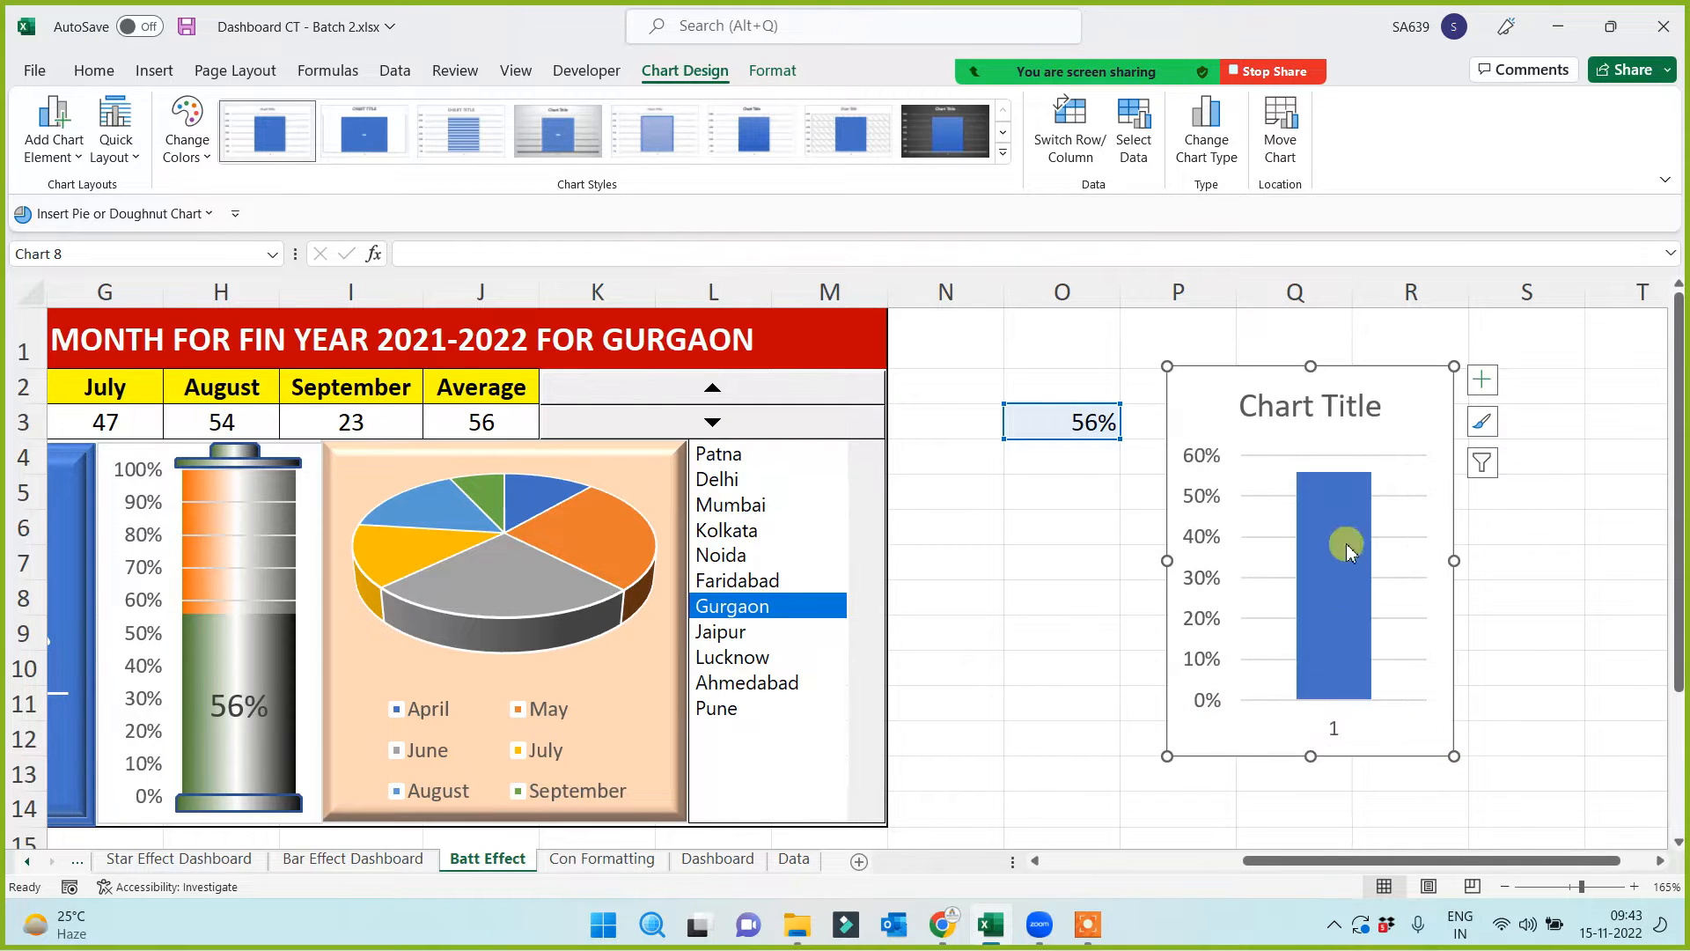
Delete the new chart's title and horizontal axis label, and make the chart slightly narrower
{"action": "left_click", "coordinate": [1325, 412]}
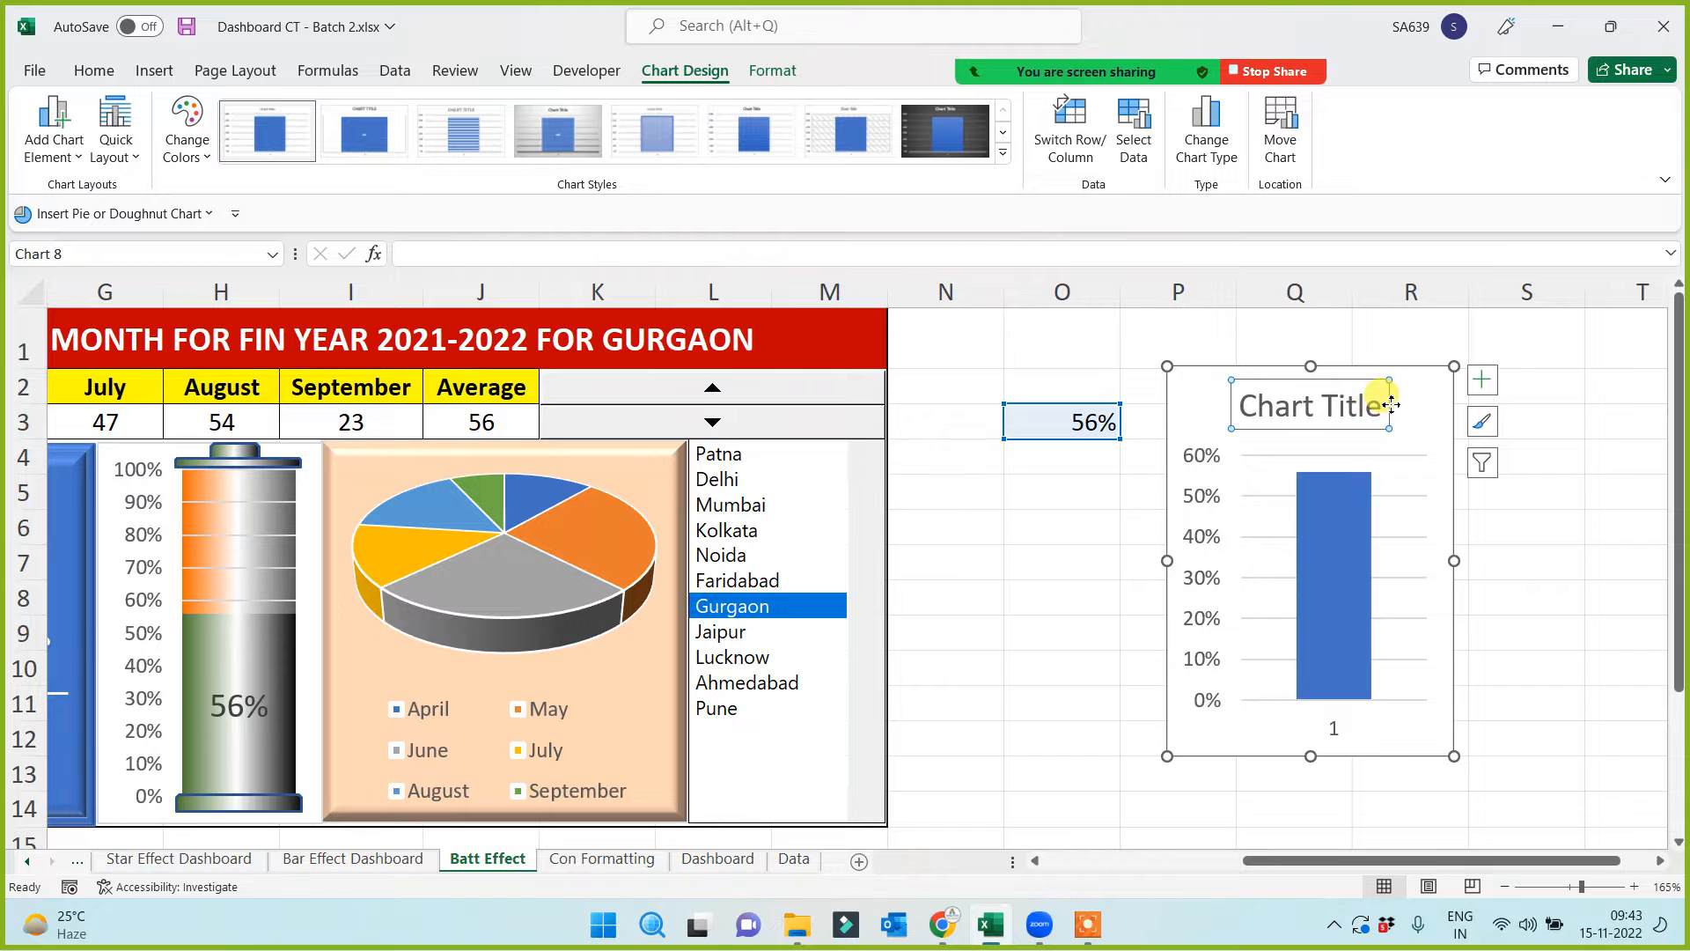
{"action": "key", "text": "Delete"}
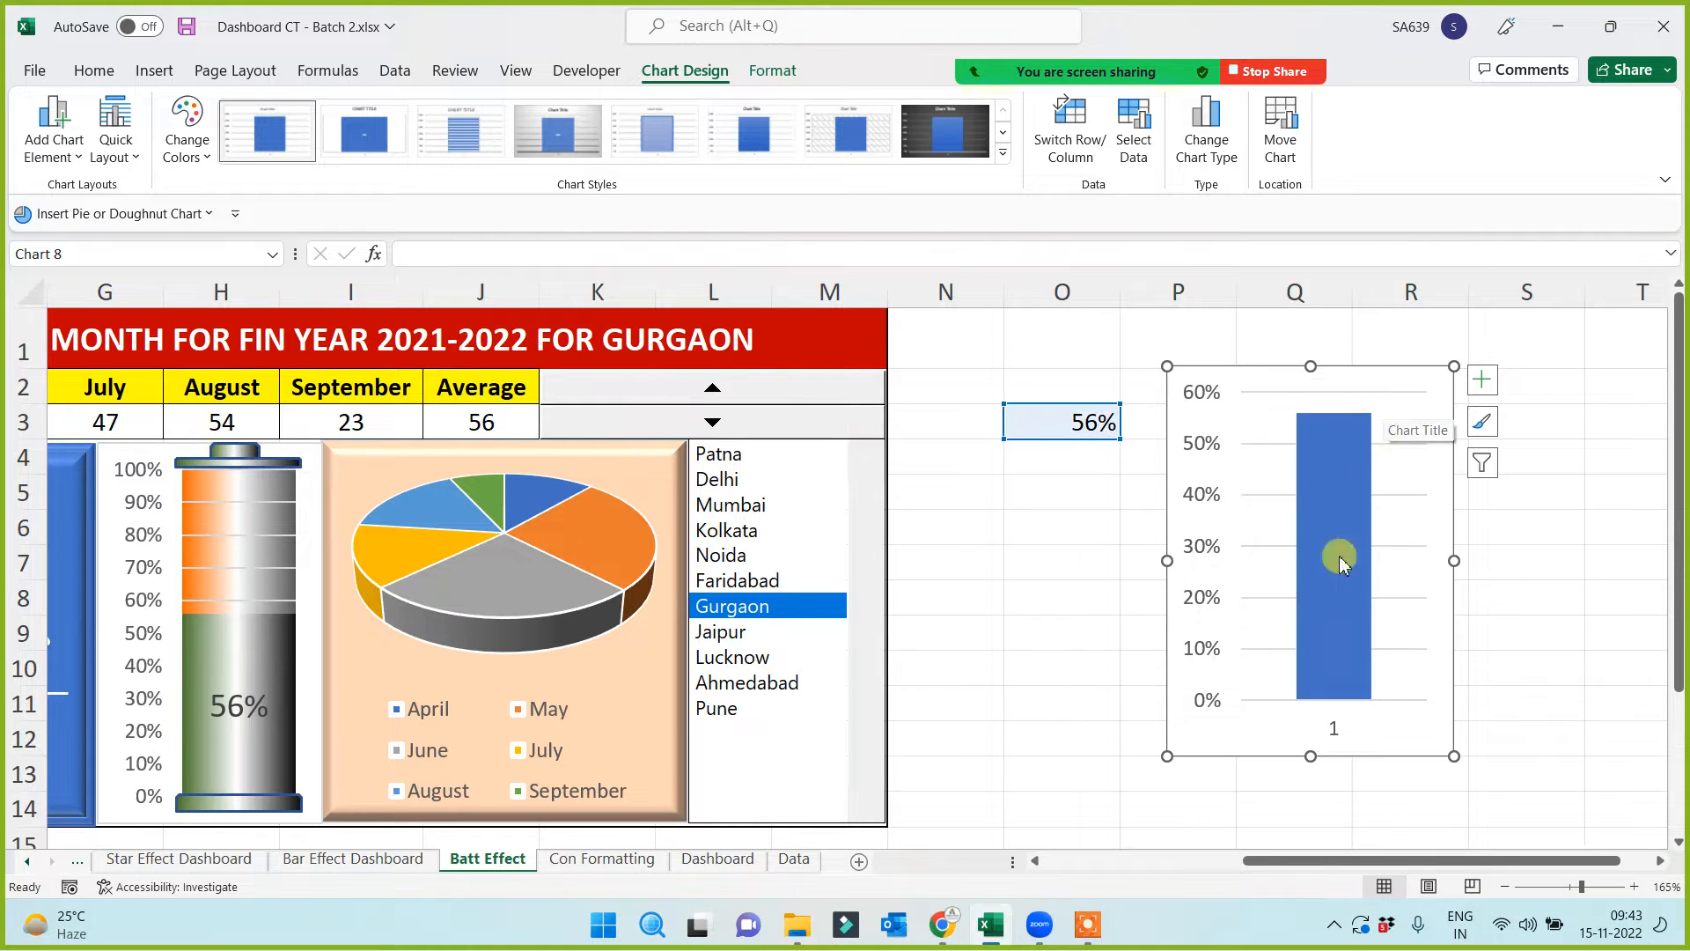
{"action": "left_click", "coordinate": [1340, 736]}
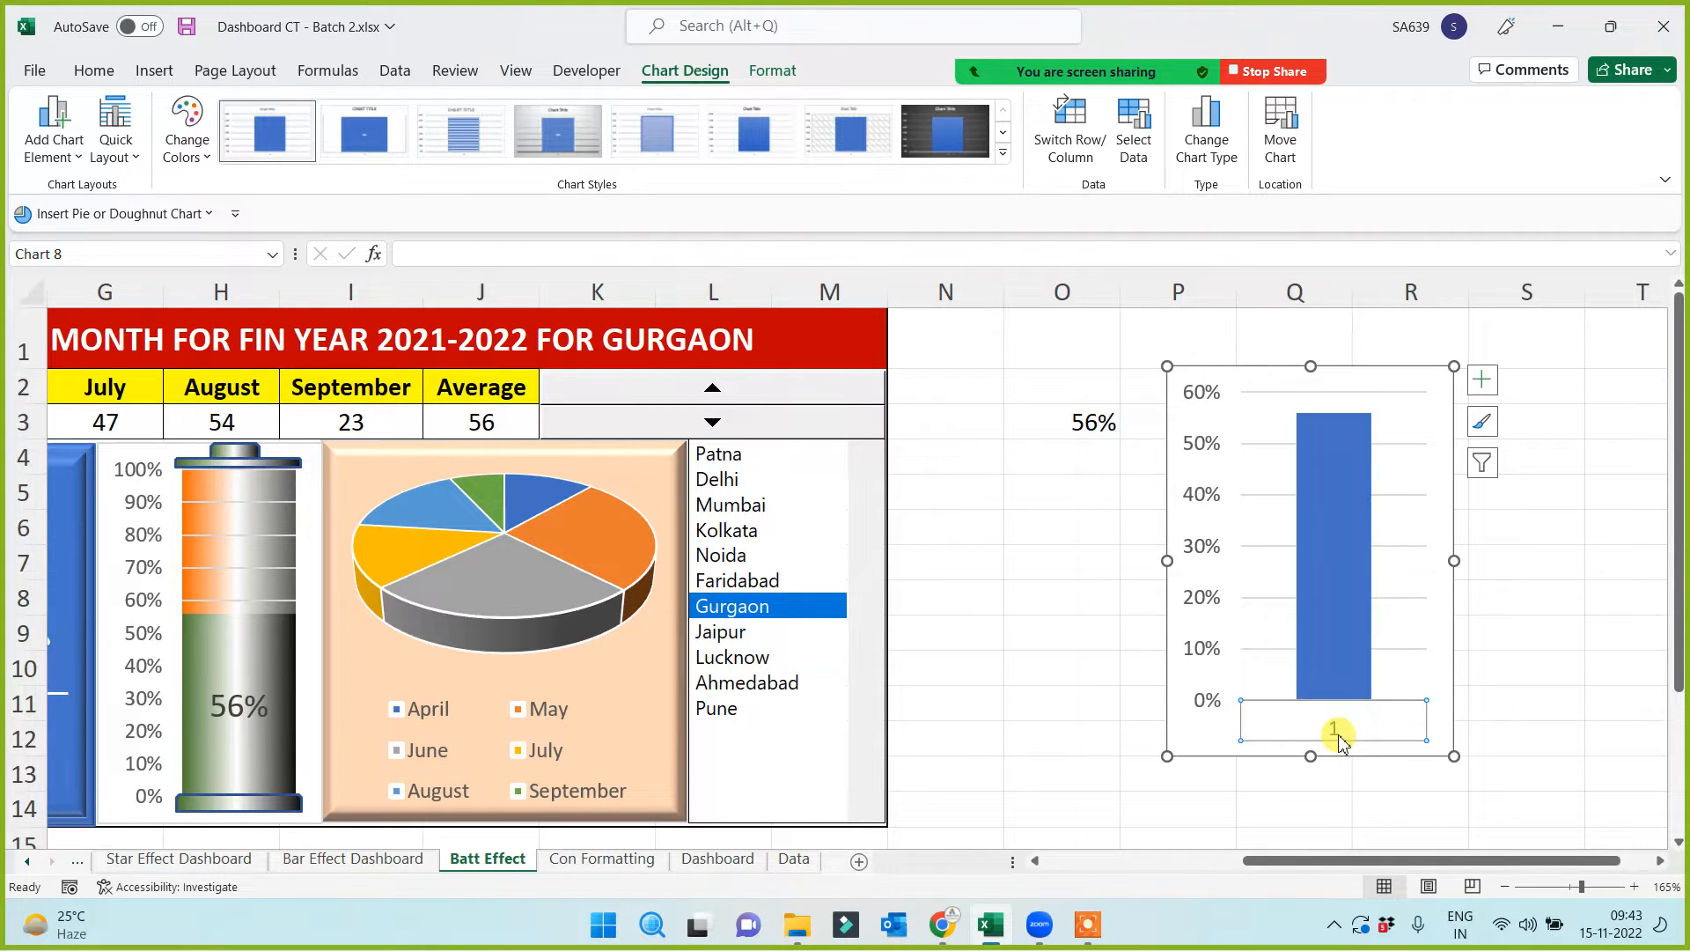
{"action": "key", "text": "Delete"}
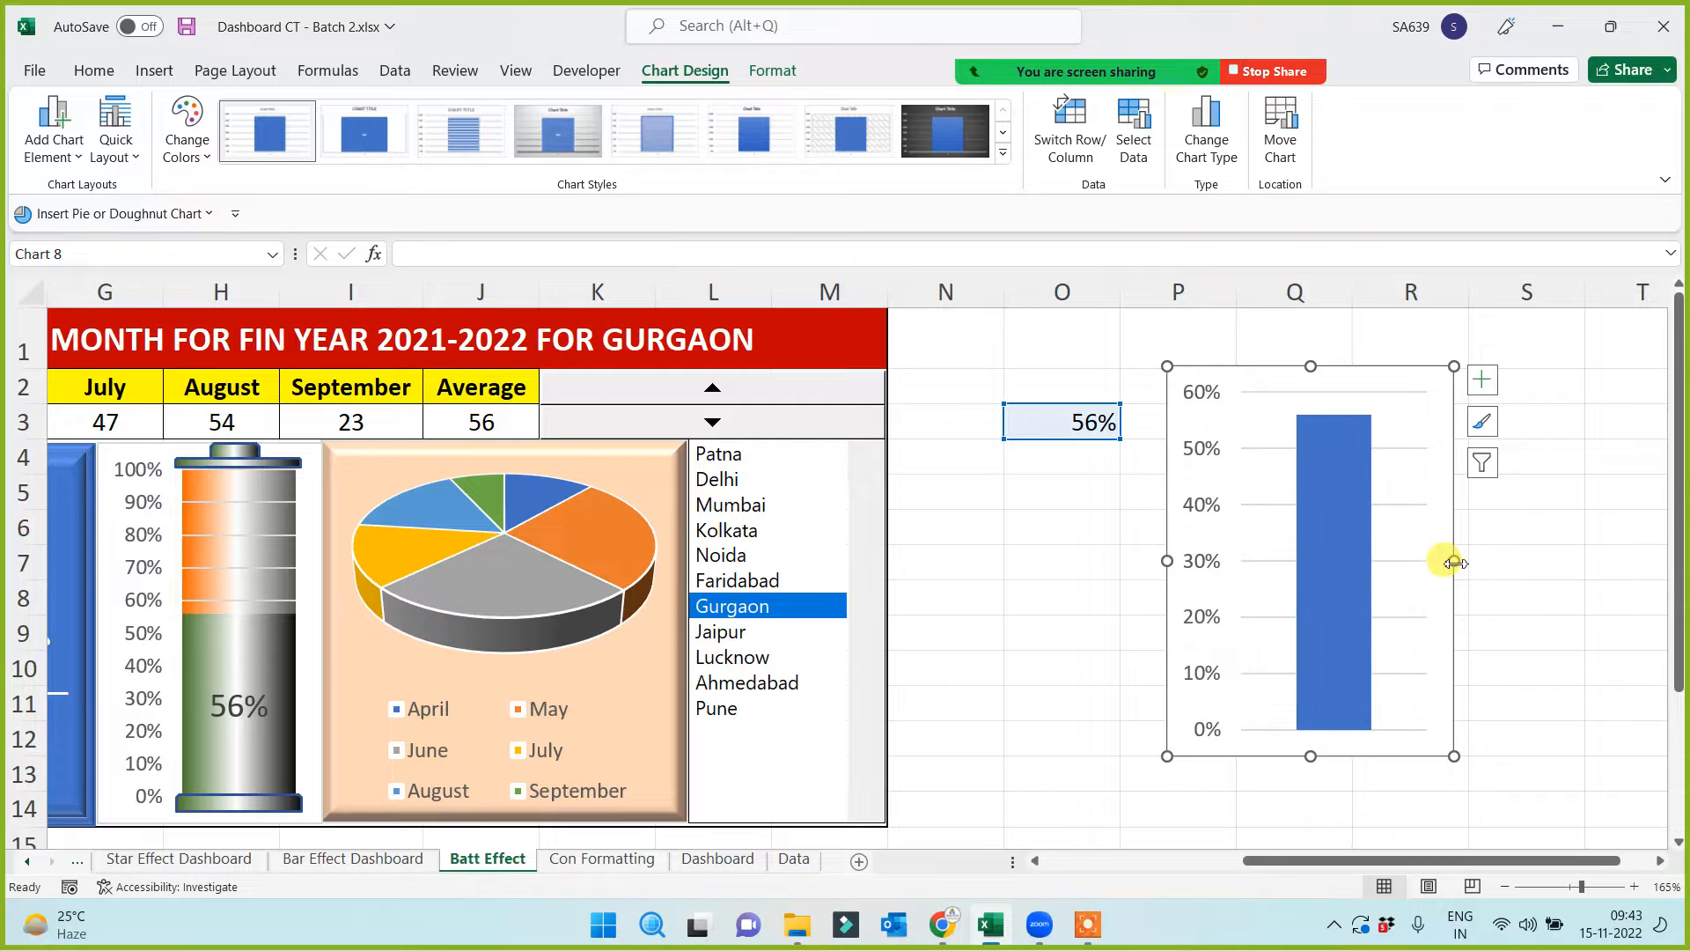
{"action": "left_click_drag", "start_coordinate": [1452, 561], "coordinate": [1438, 563]}
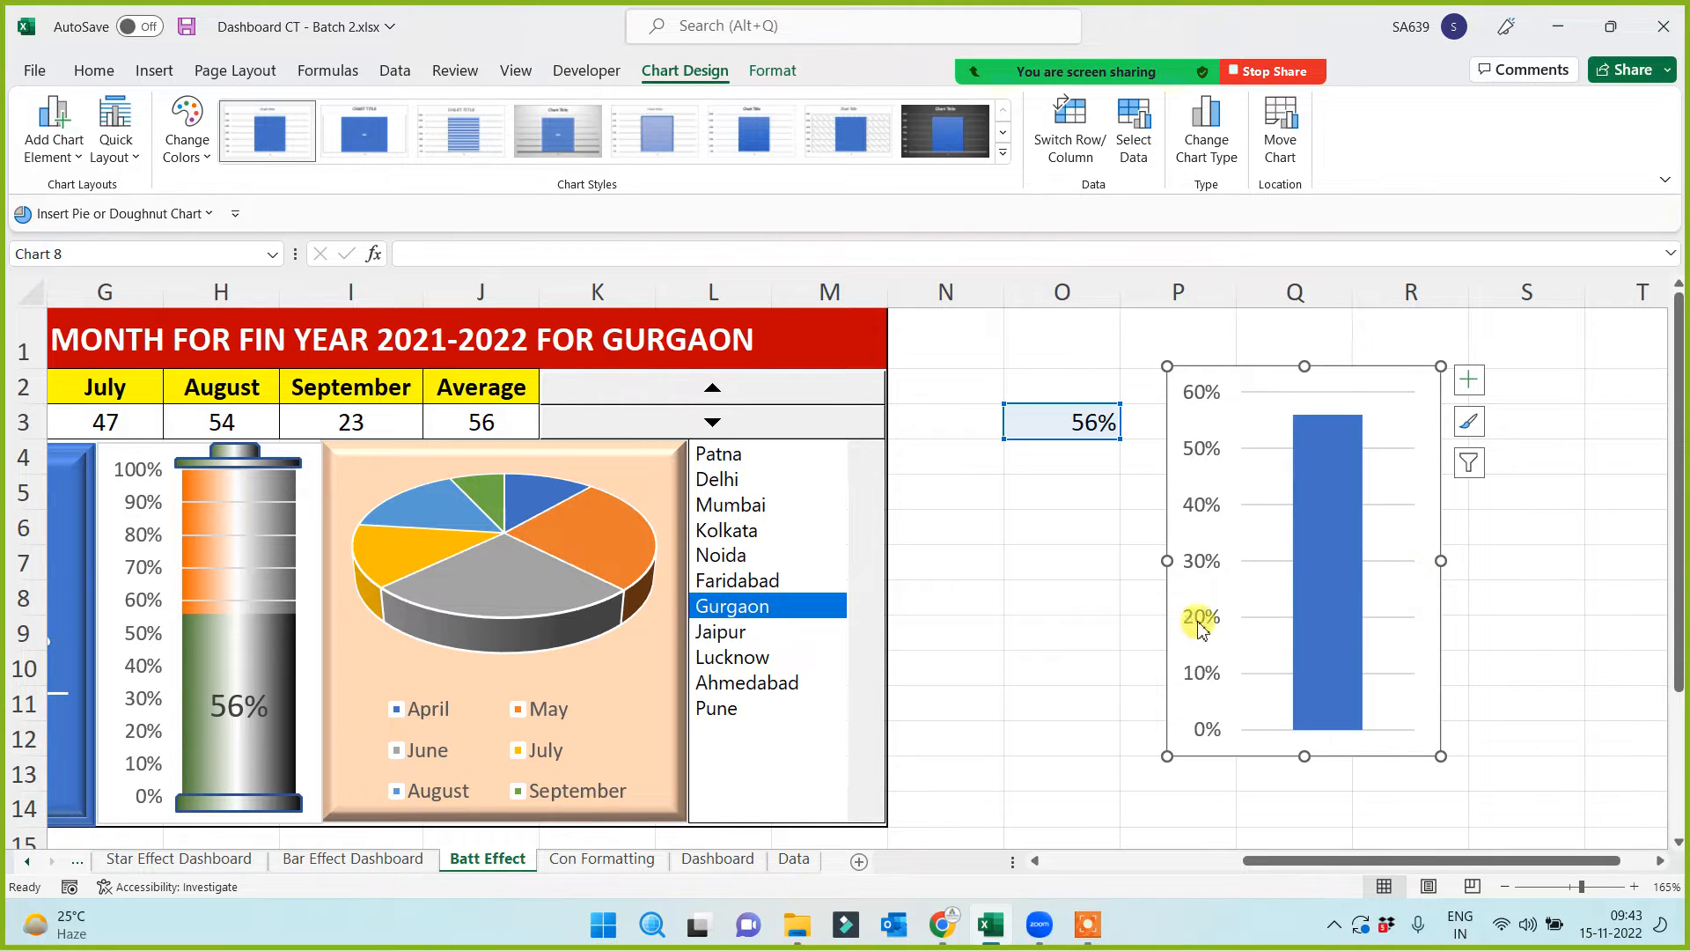
Set the new chart's vertical axis bounds to minimum 0.0 and maximum 1, and close the formatting pane
{"action": "left_click", "coordinate": [1200, 500]}
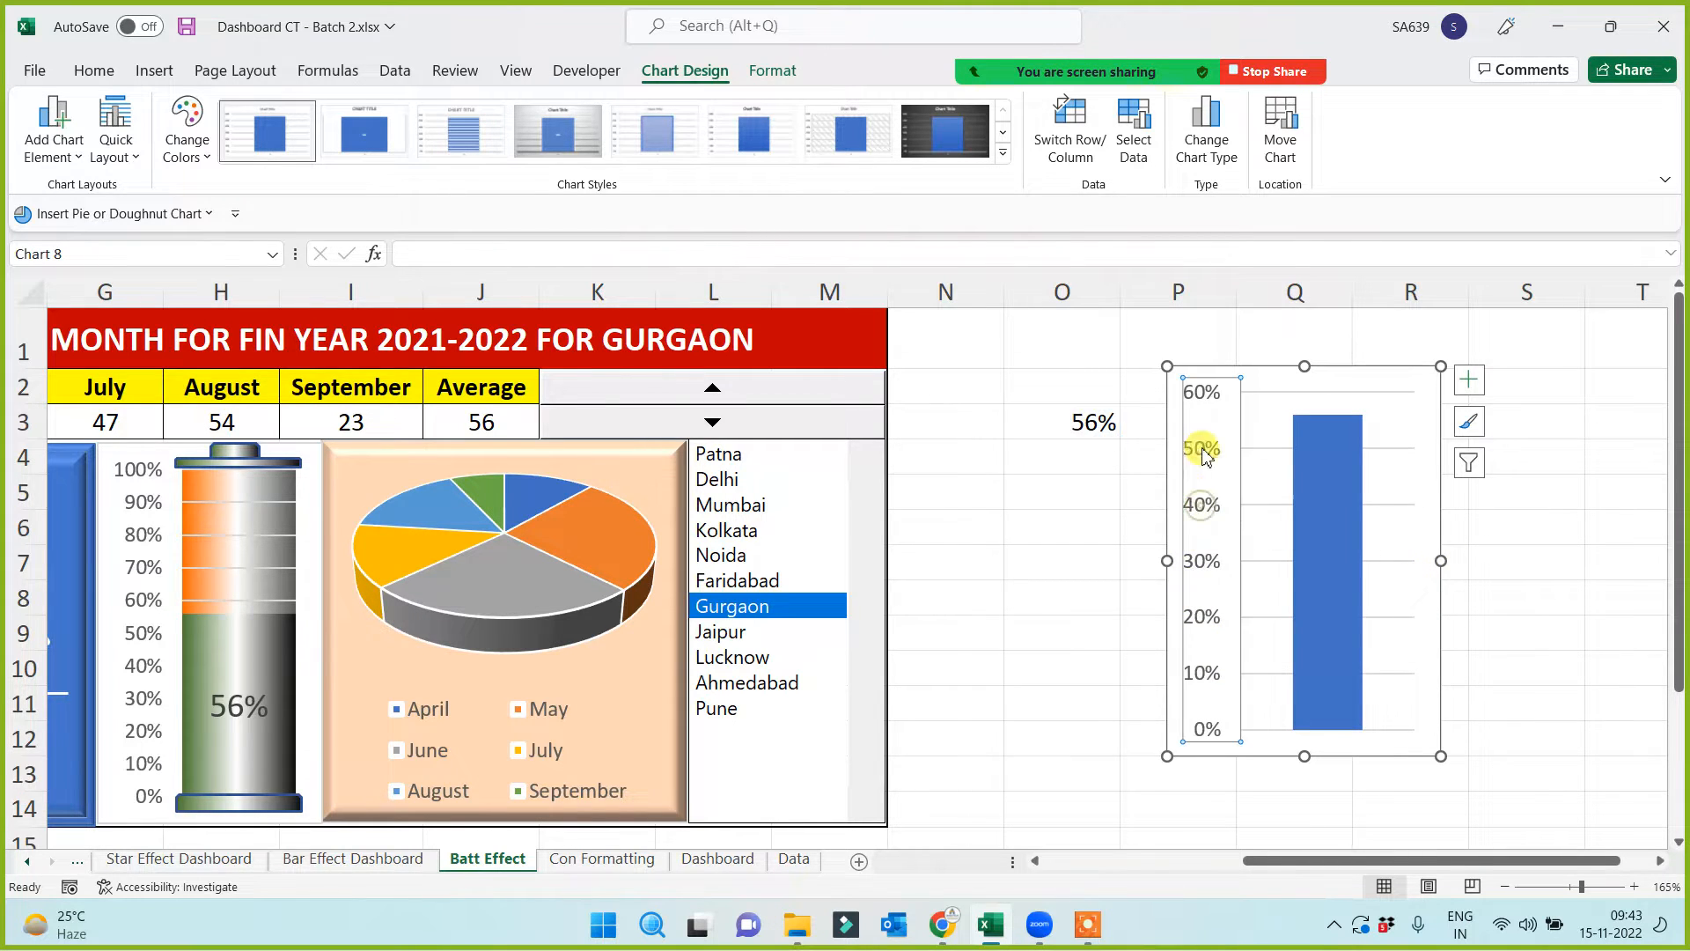
{"action": "right_click", "coordinate": [1204, 679]}
{"action": "left_click", "coordinate": [1282, 654]}
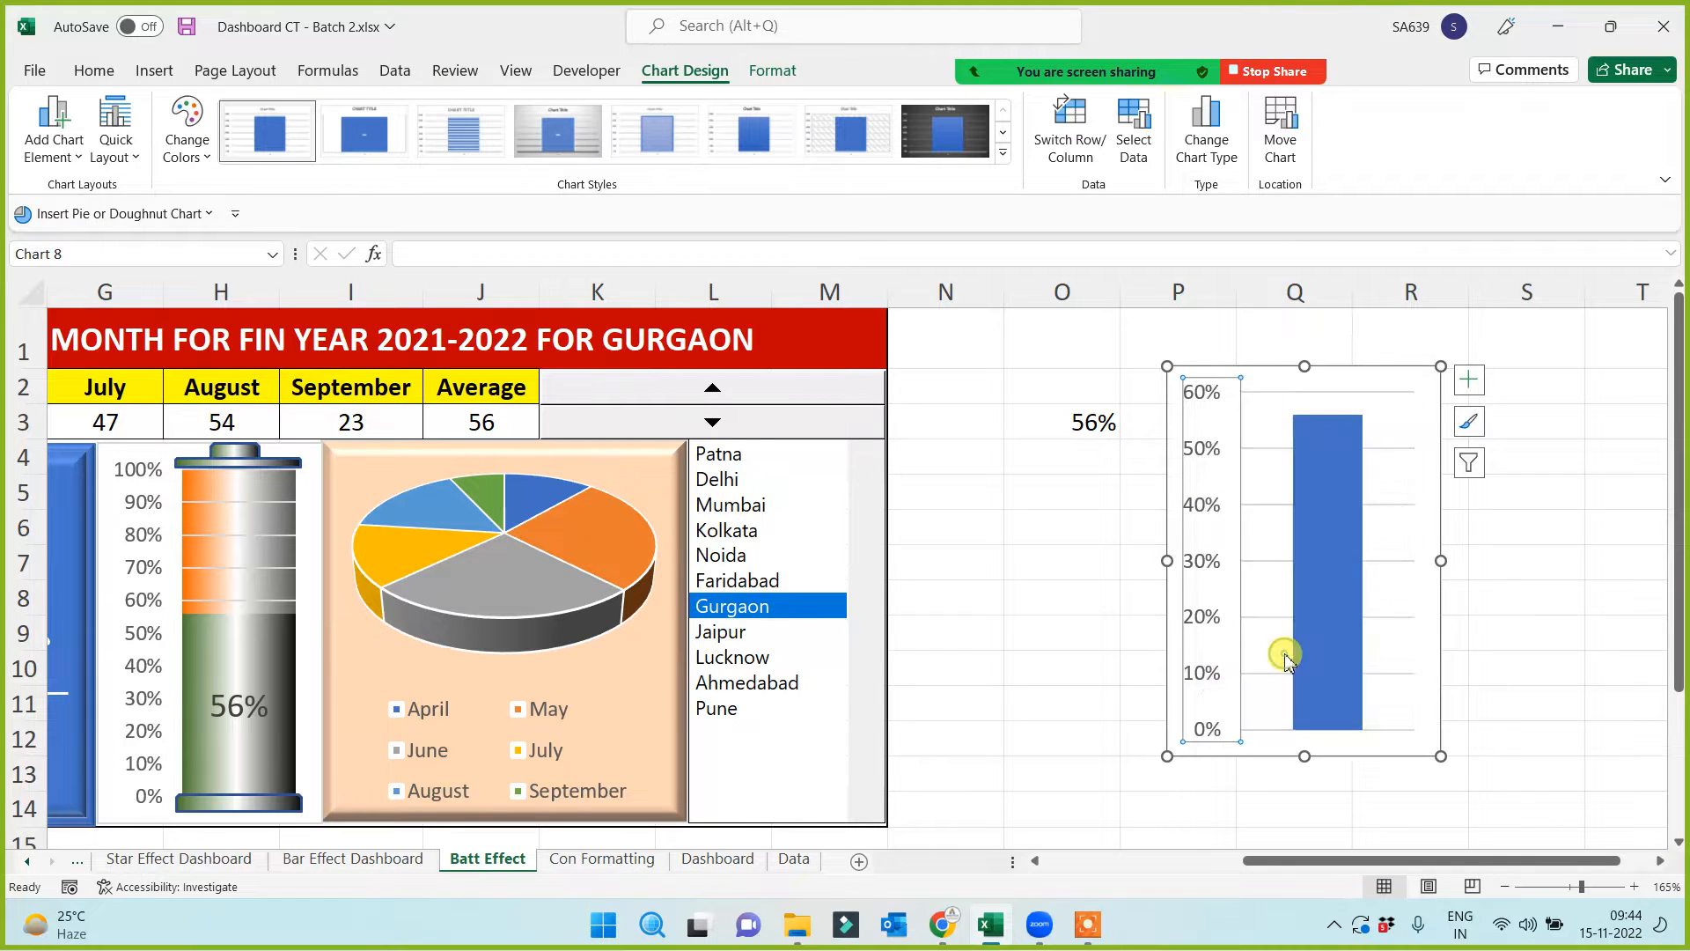
{"action": "double_click", "coordinate": [1543, 475]}
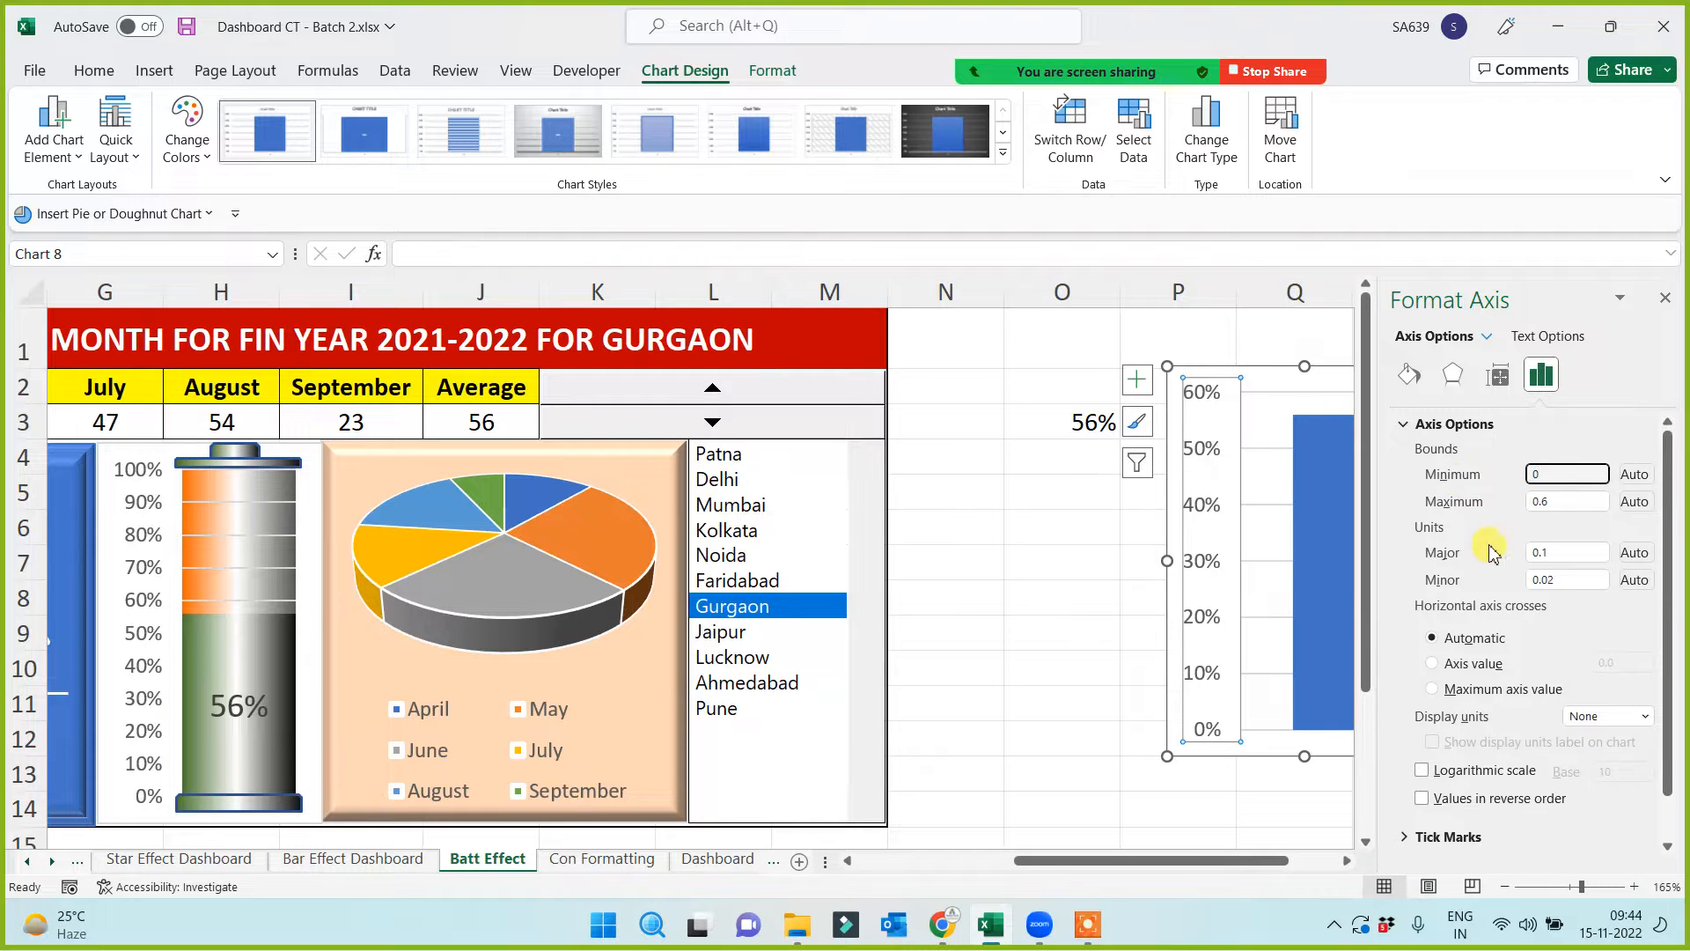
{"action": "double_click", "coordinate": [1561, 502]}
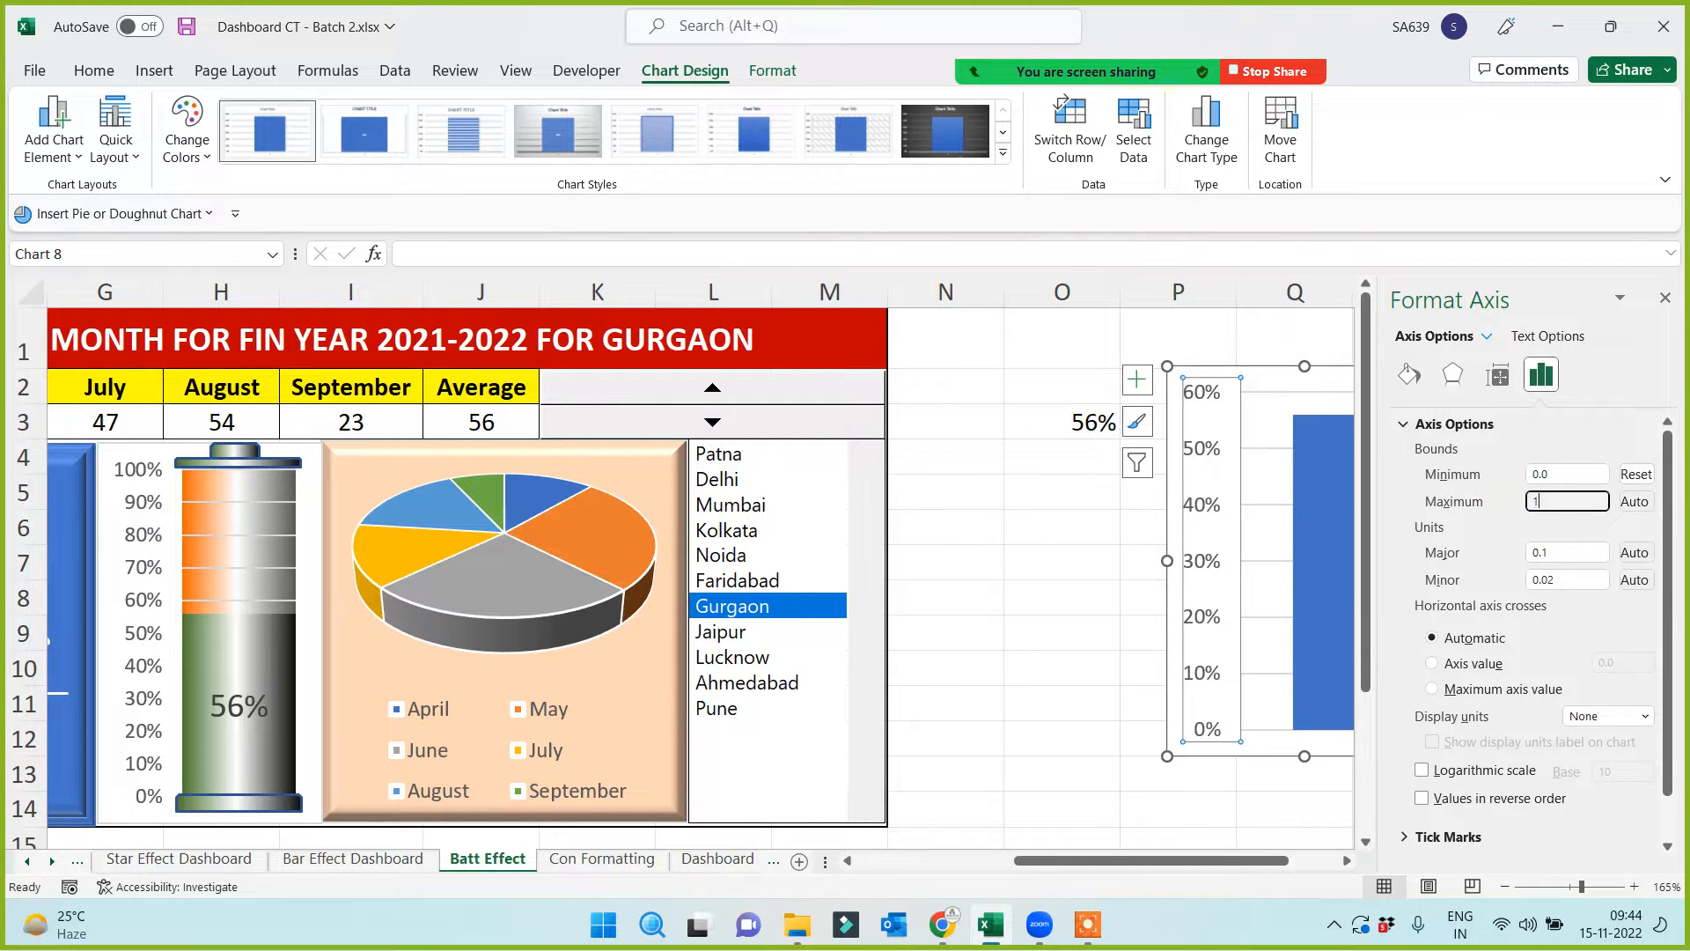
{"action": "type", "text": "1"}
{"action": "left_click", "coordinate": [1062, 764]}
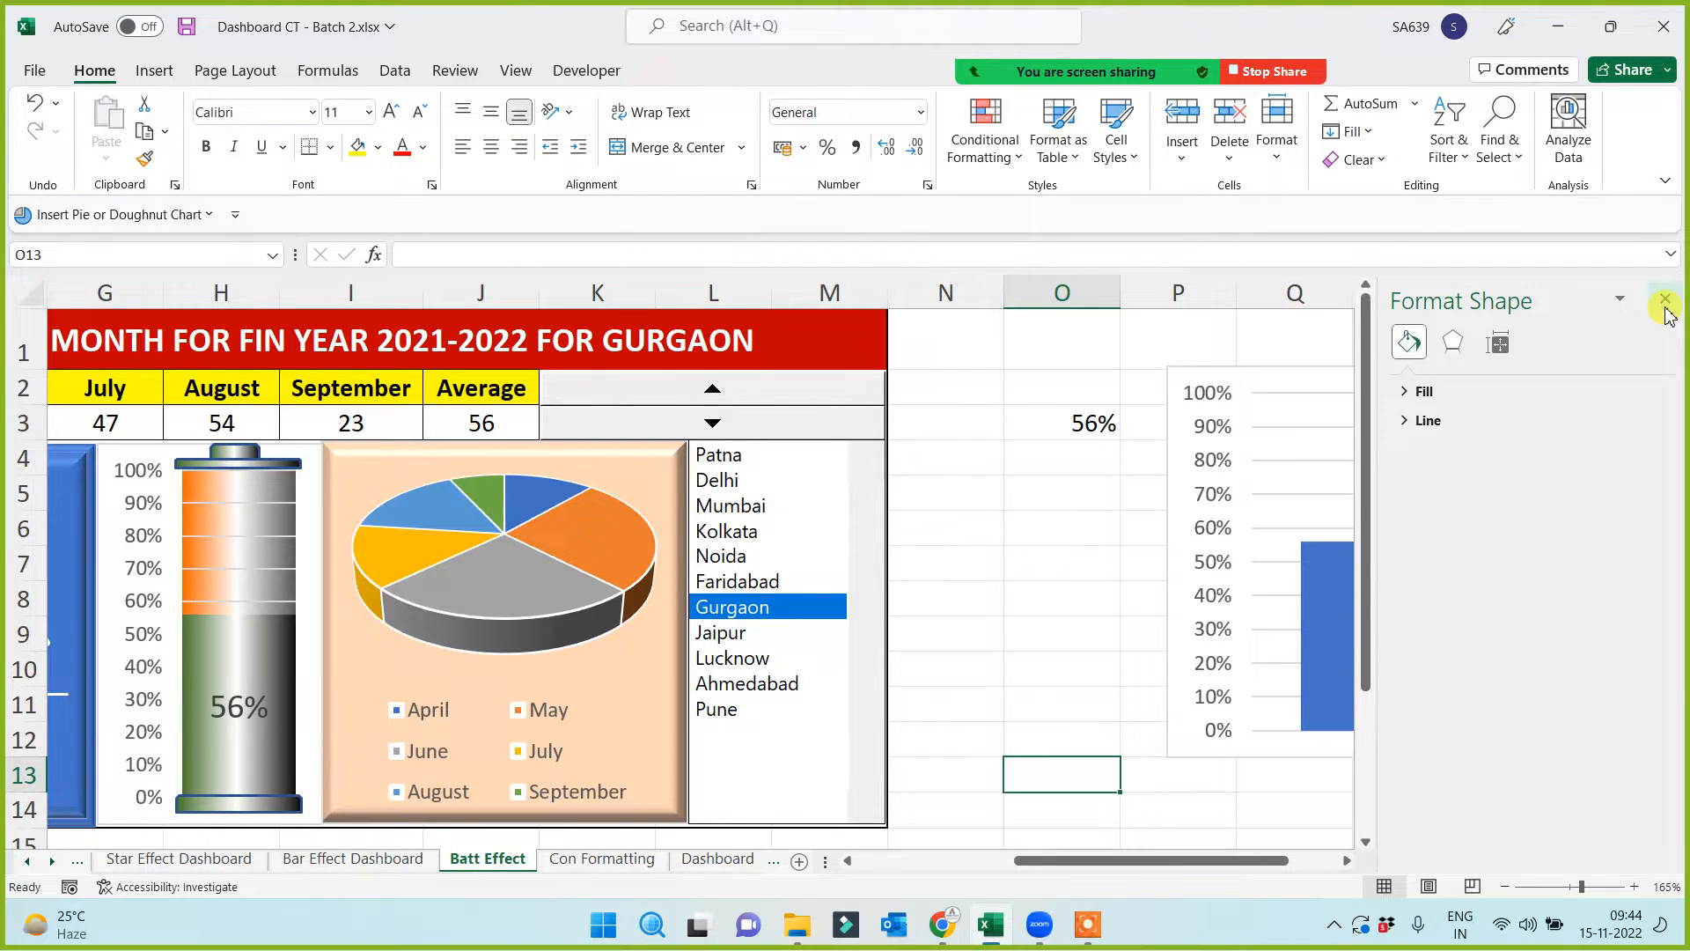
{"action": "left_click", "coordinate": [1664, 301]}
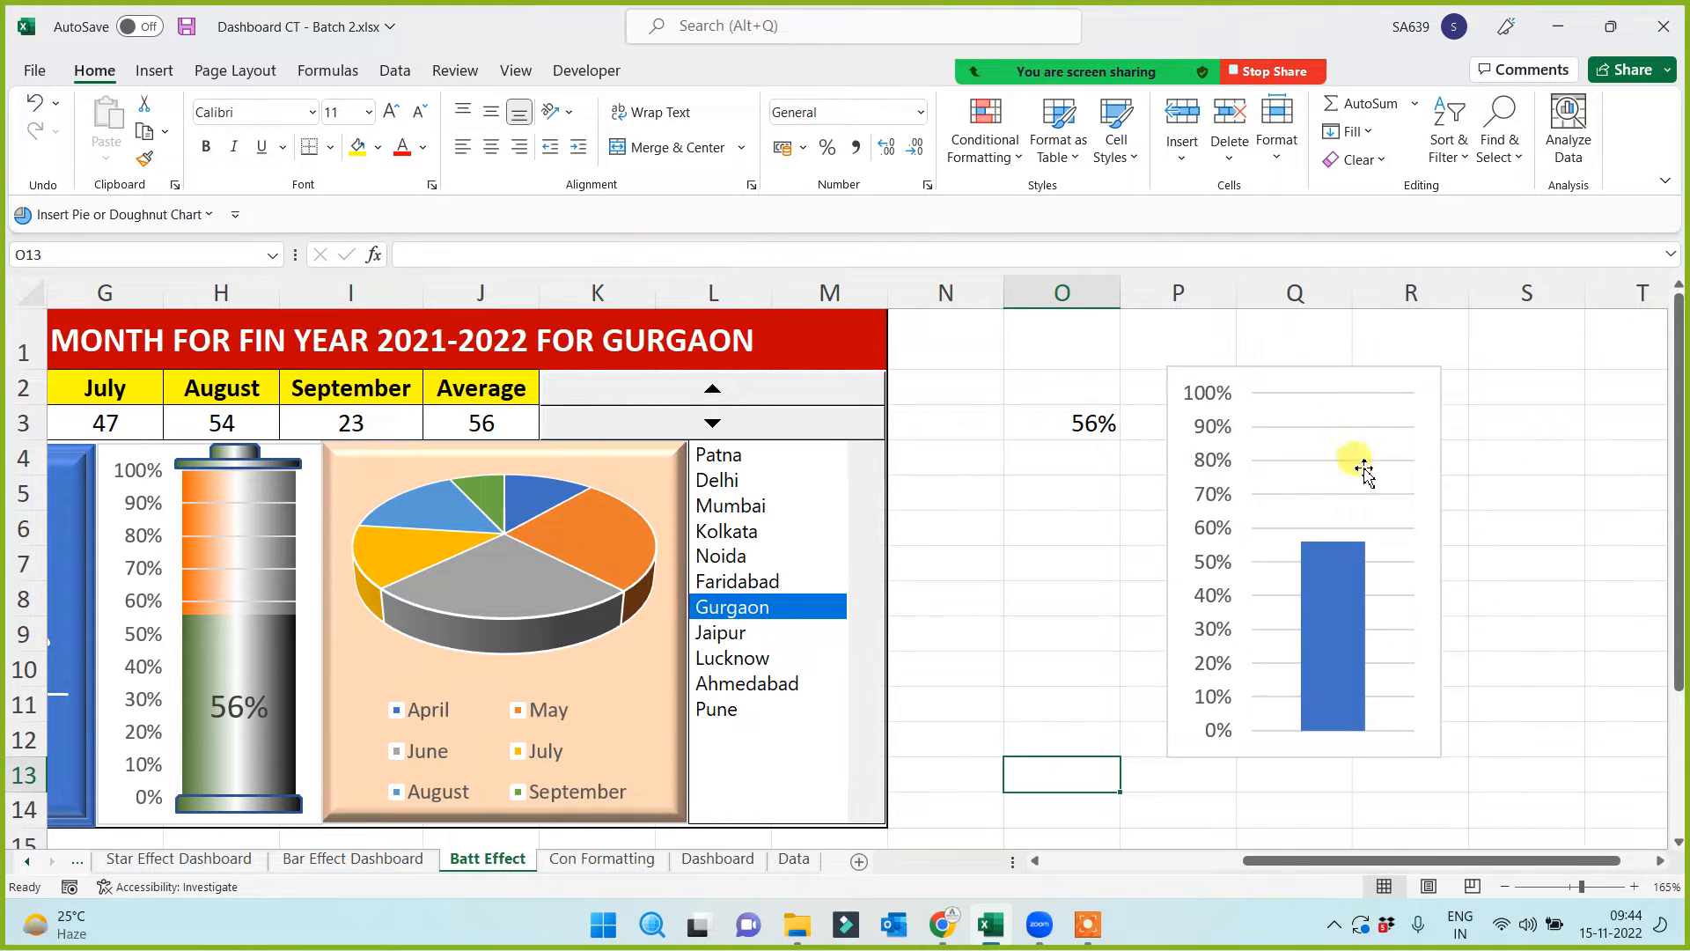
Set the gap width of the new chart's column series to 0% and close the formatting pane
{"action": "right_click", "coordinate": [1328, 649]}
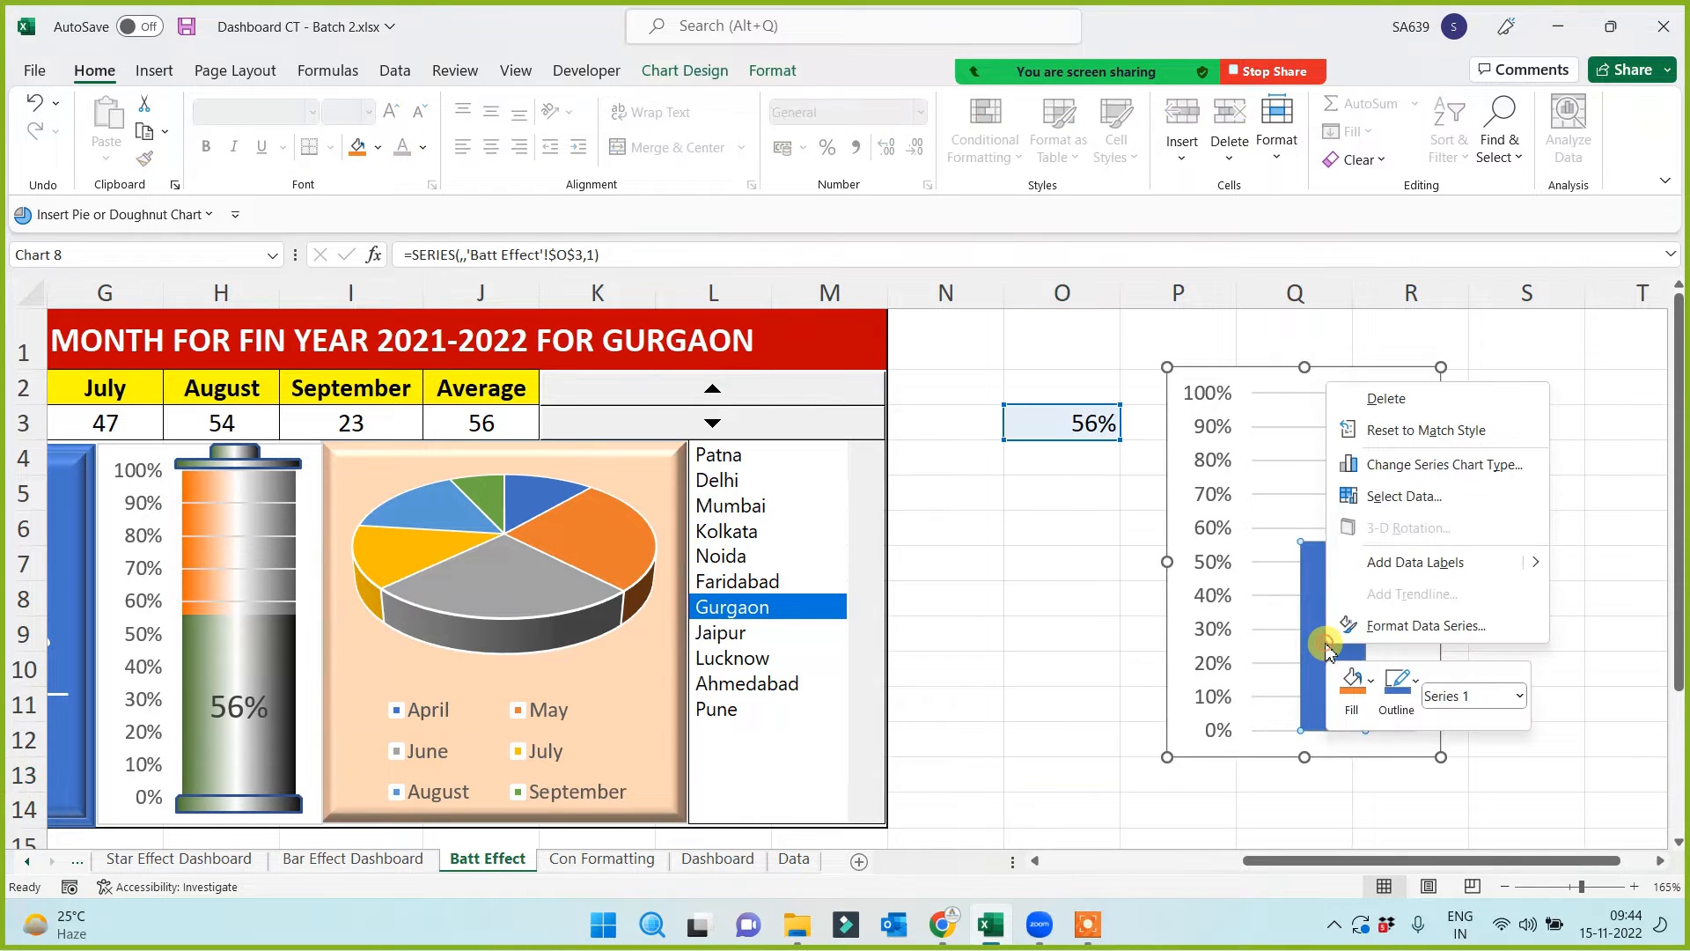
{"action": "left_click", "coordinate": [1423, 627]}
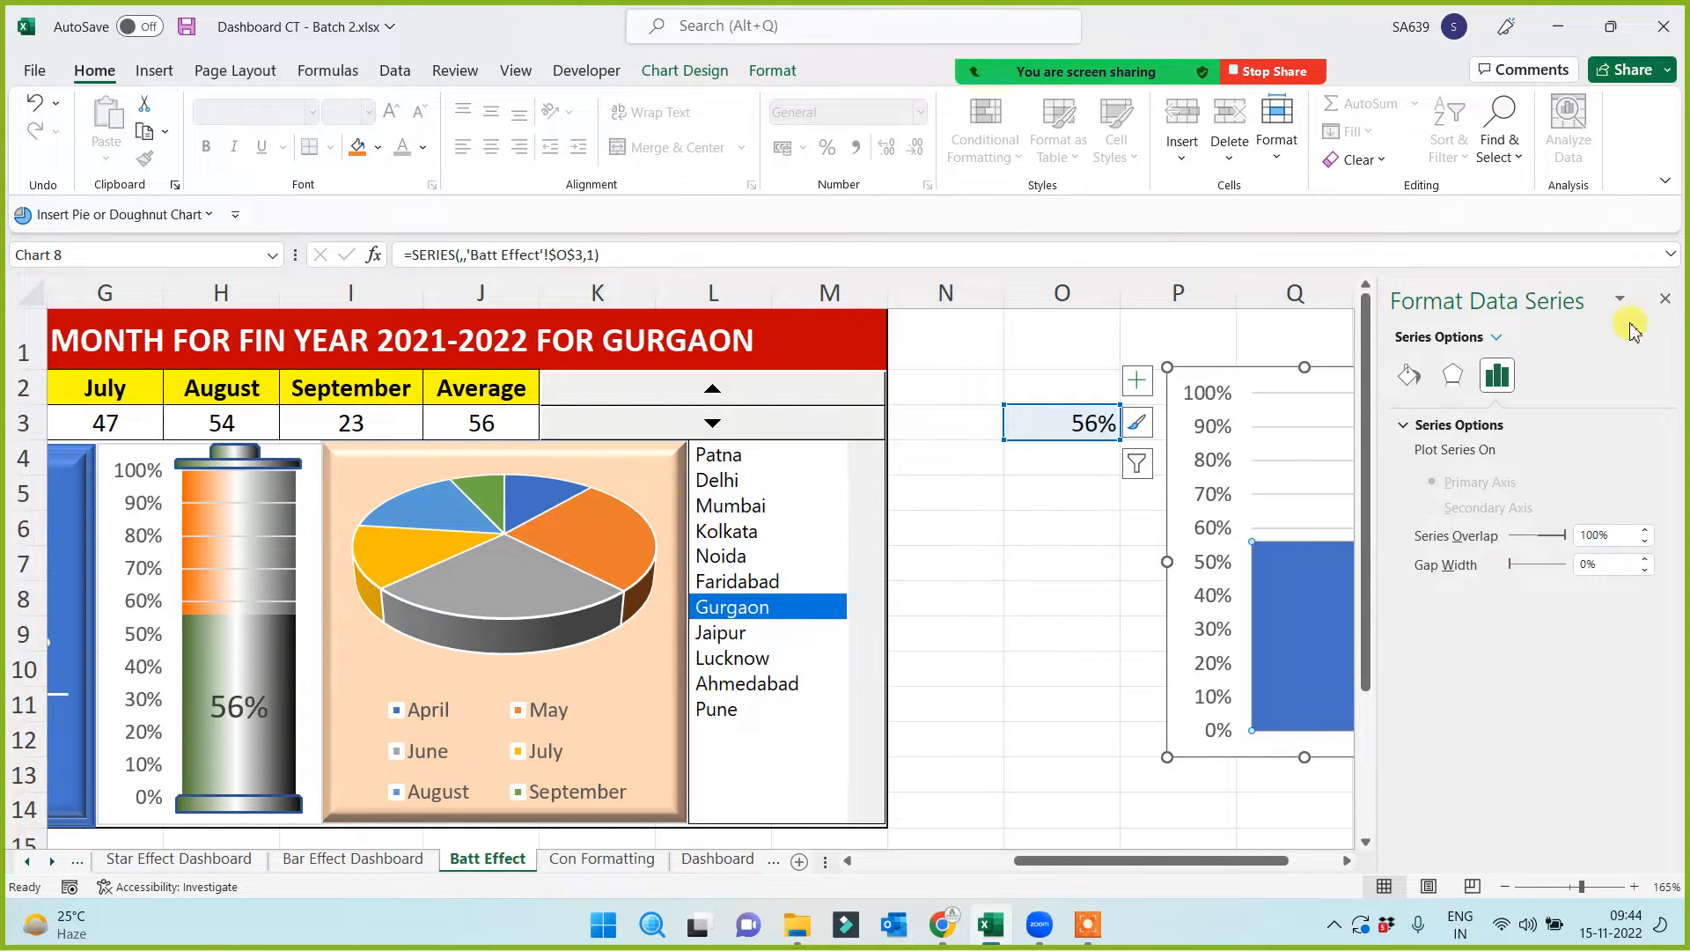
{"action": "left_click", "coordinate": [1665, 303]}
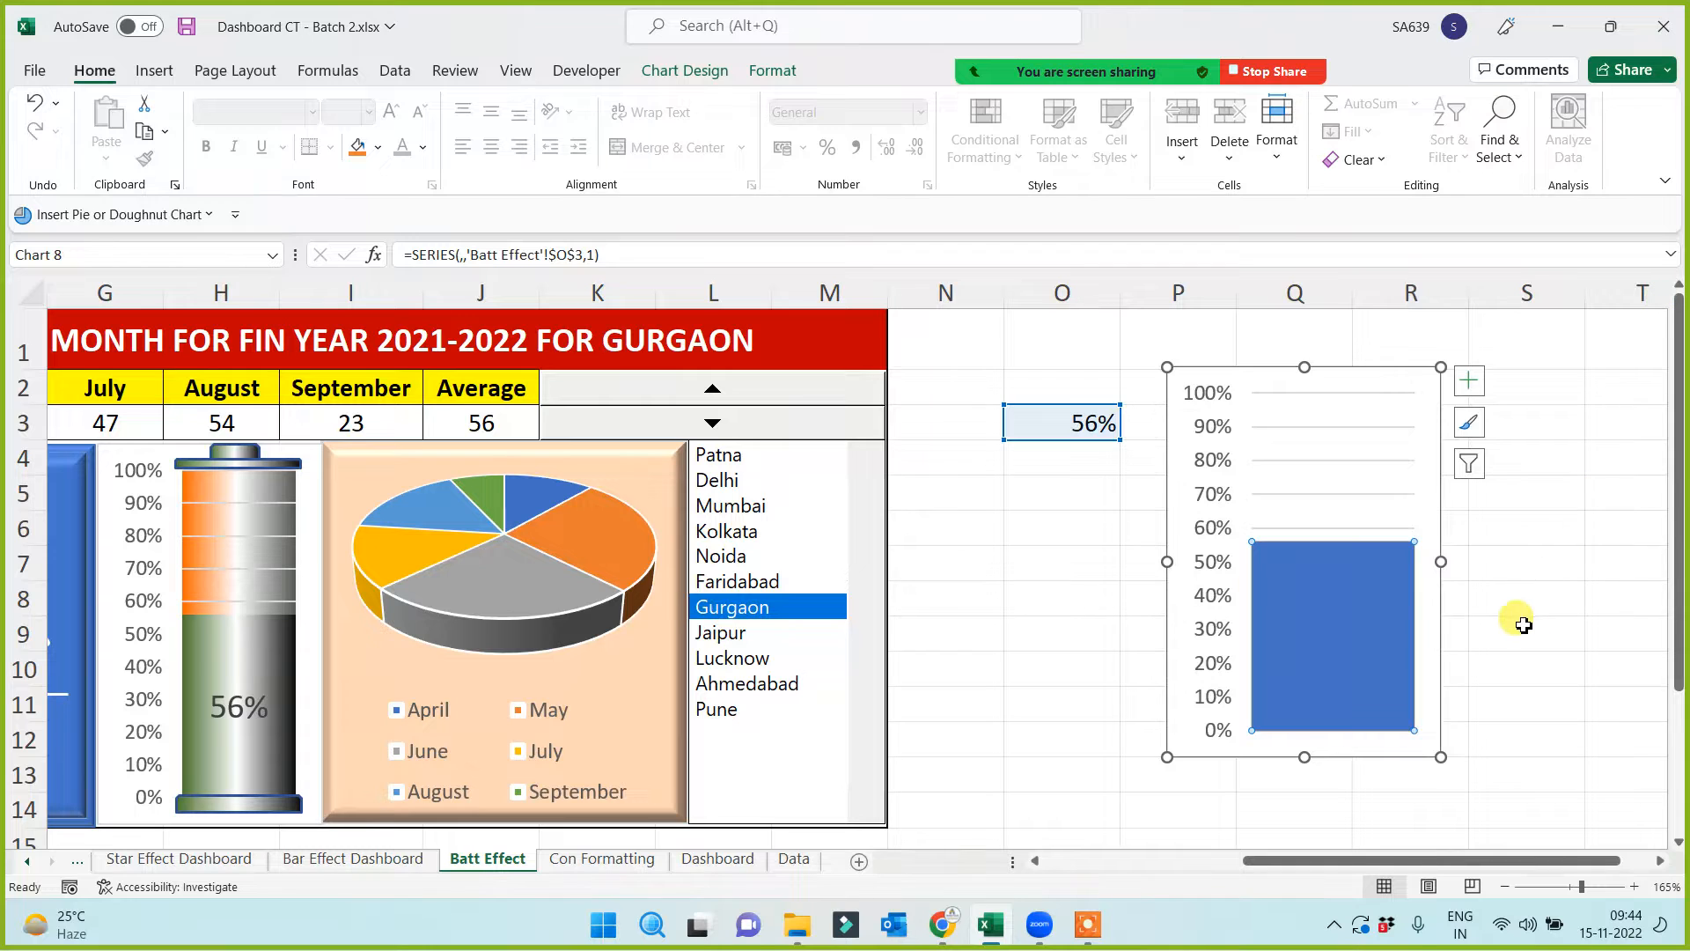
Give the new chart's column series a gradient fill using the preset Medium Gradient - Accent 6
{"action": "right_click", "coordinate": [1321, 636]}
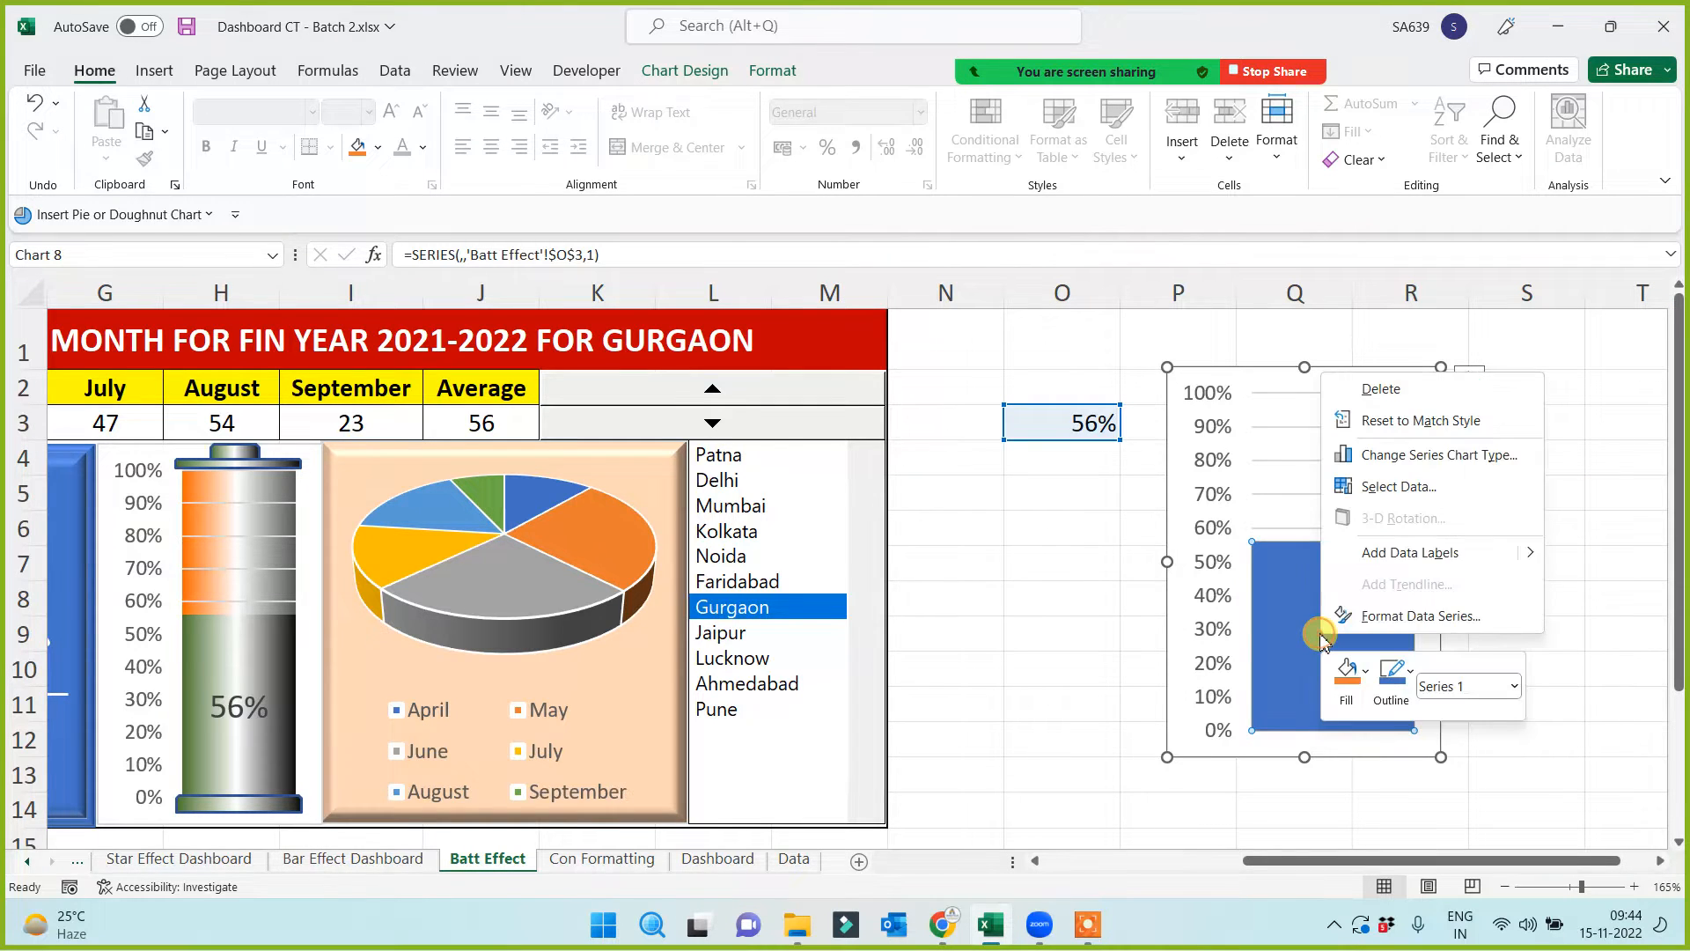
{"action": "left_click", "coordinate": [1404, 619]}
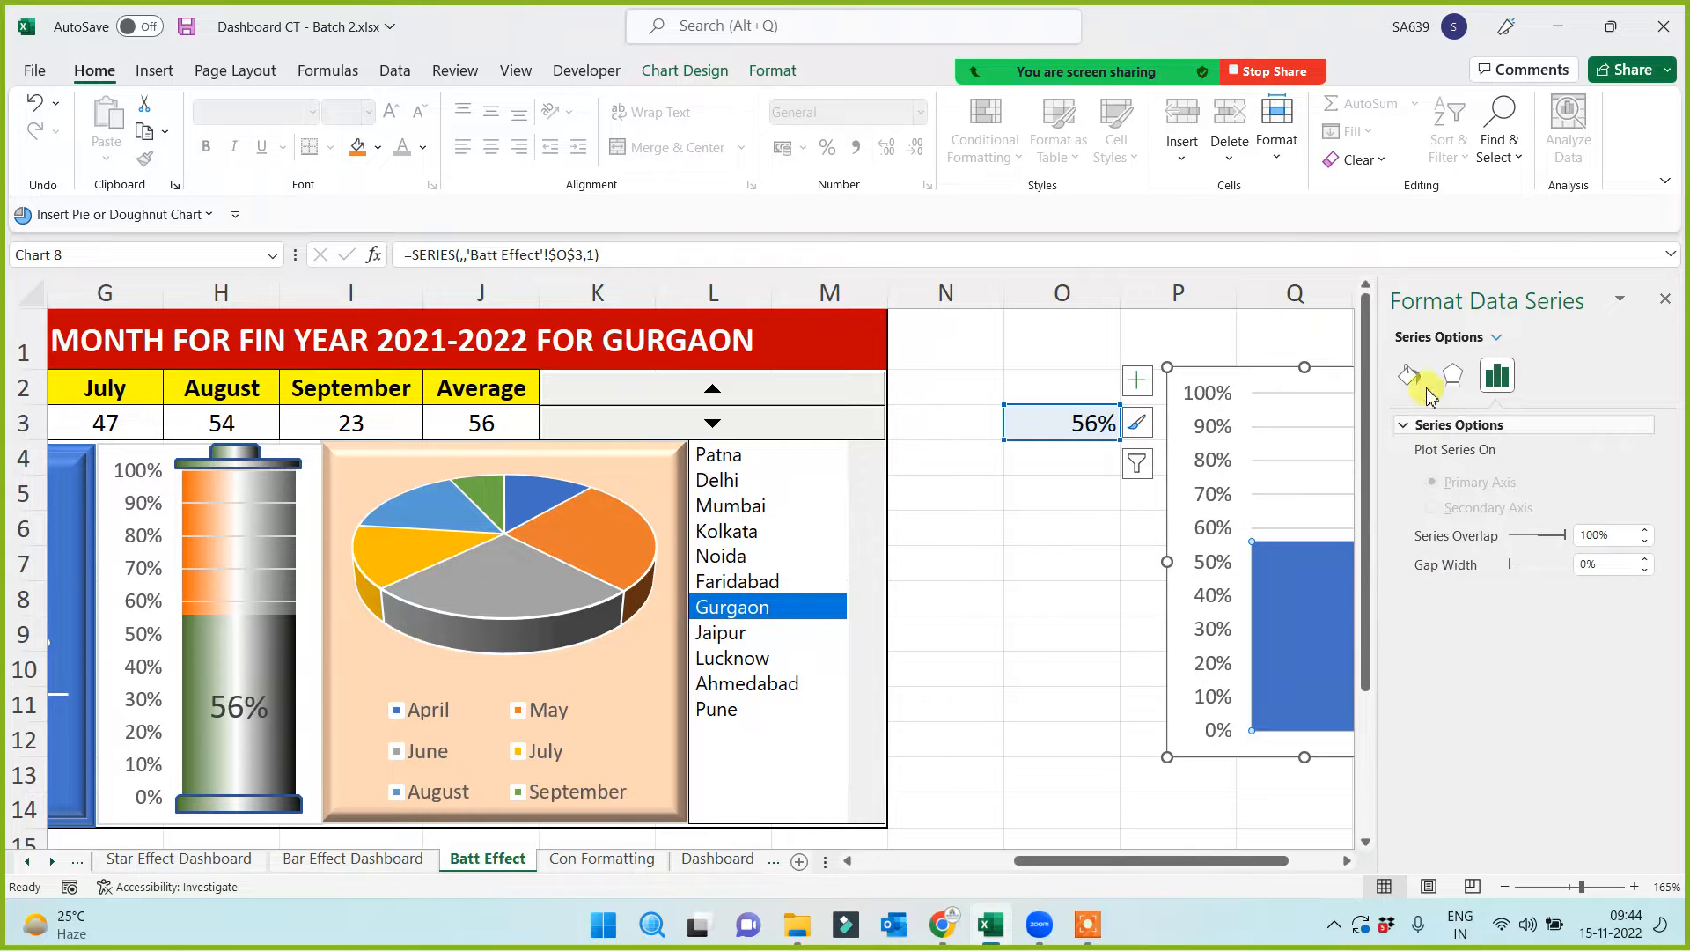
{"action": "left_click", "coordinate": [1409, 377]}
{"action": "left_click", "coordinate": [1412, 425]}
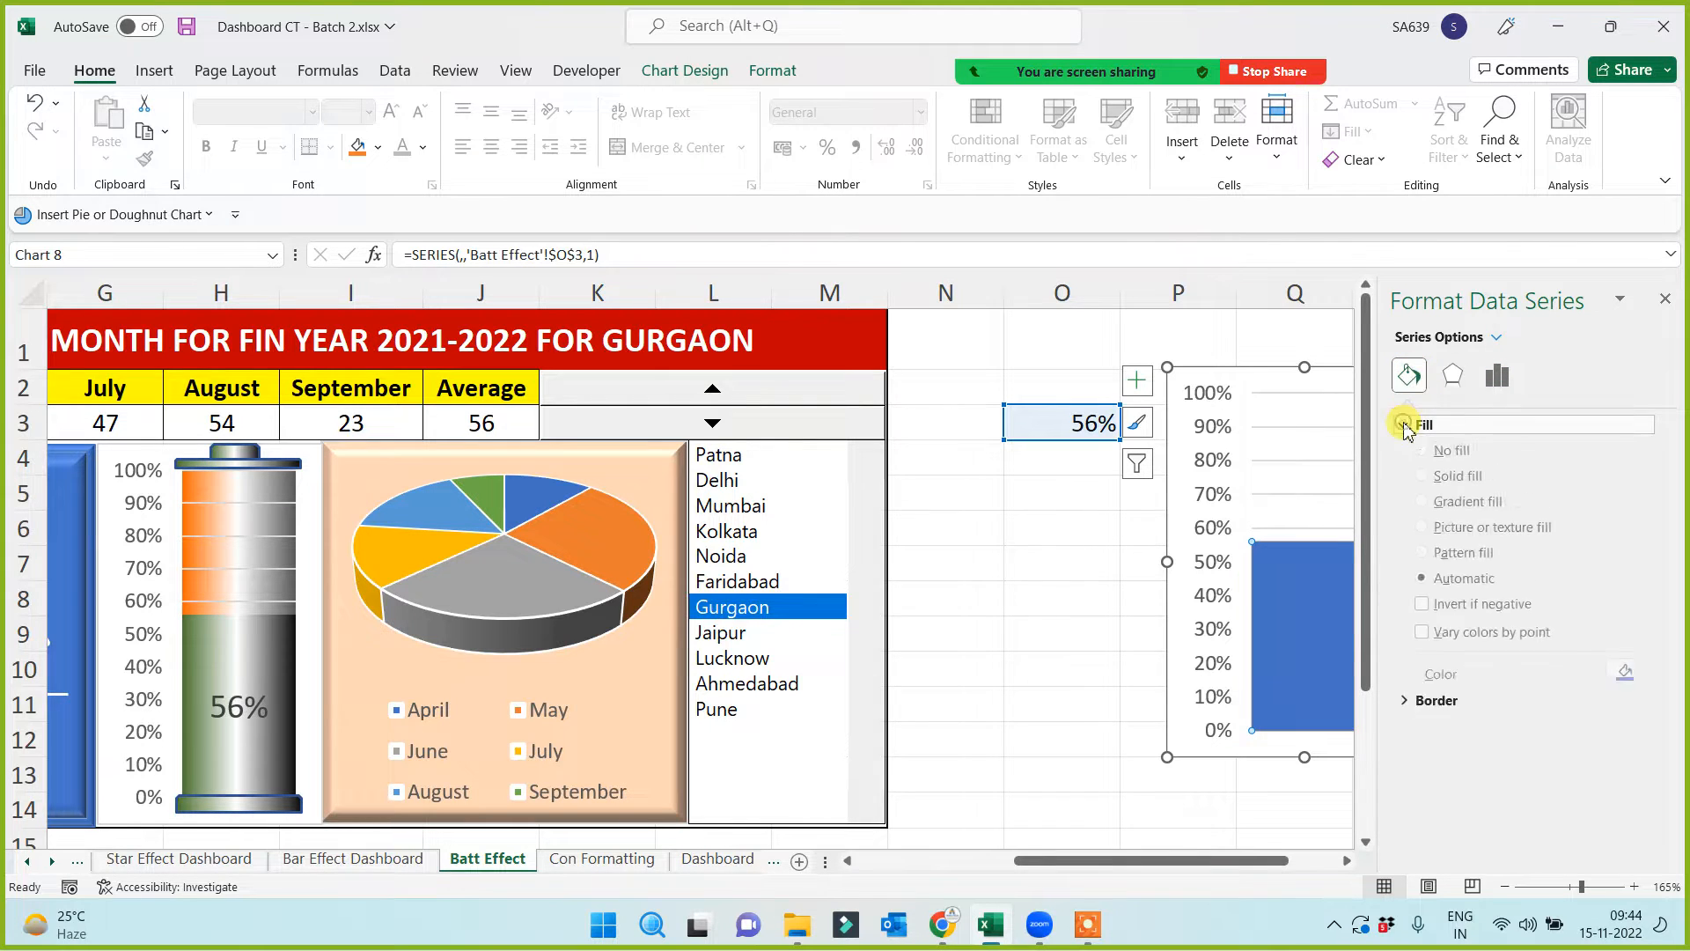
{"action": "left_click", "coordinate": [1444, 511]}
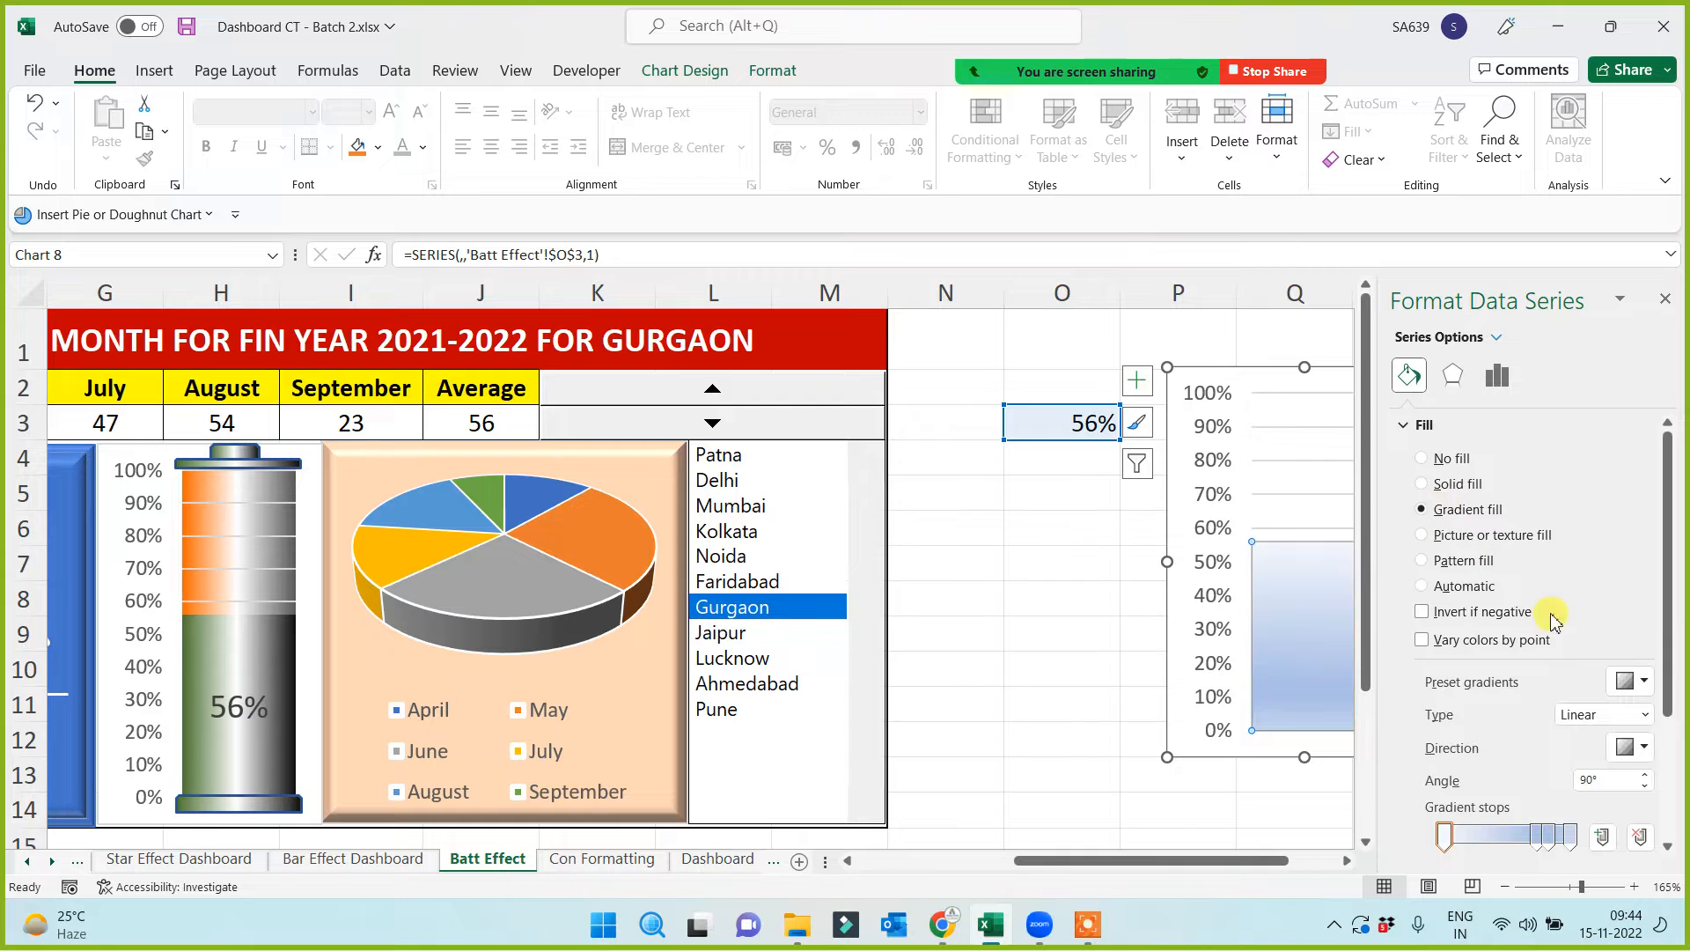
{"action": "left_click", "coordinate": [1645, 682]}
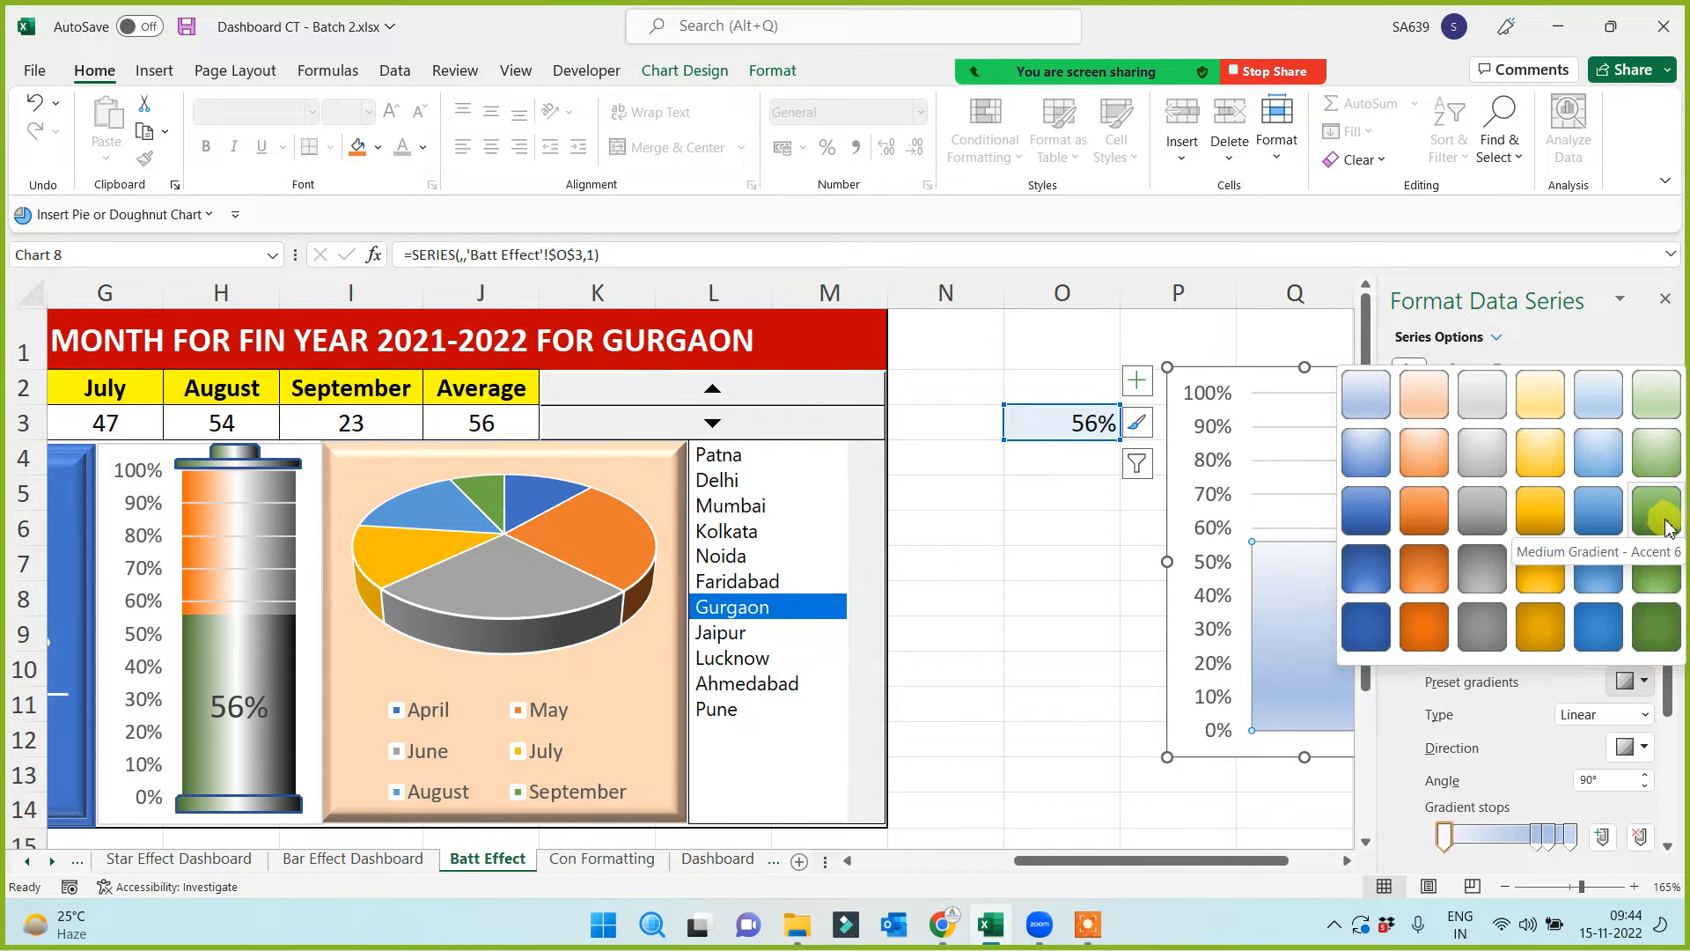
{"action": "left_click", "coordinate": [1666, 526]}
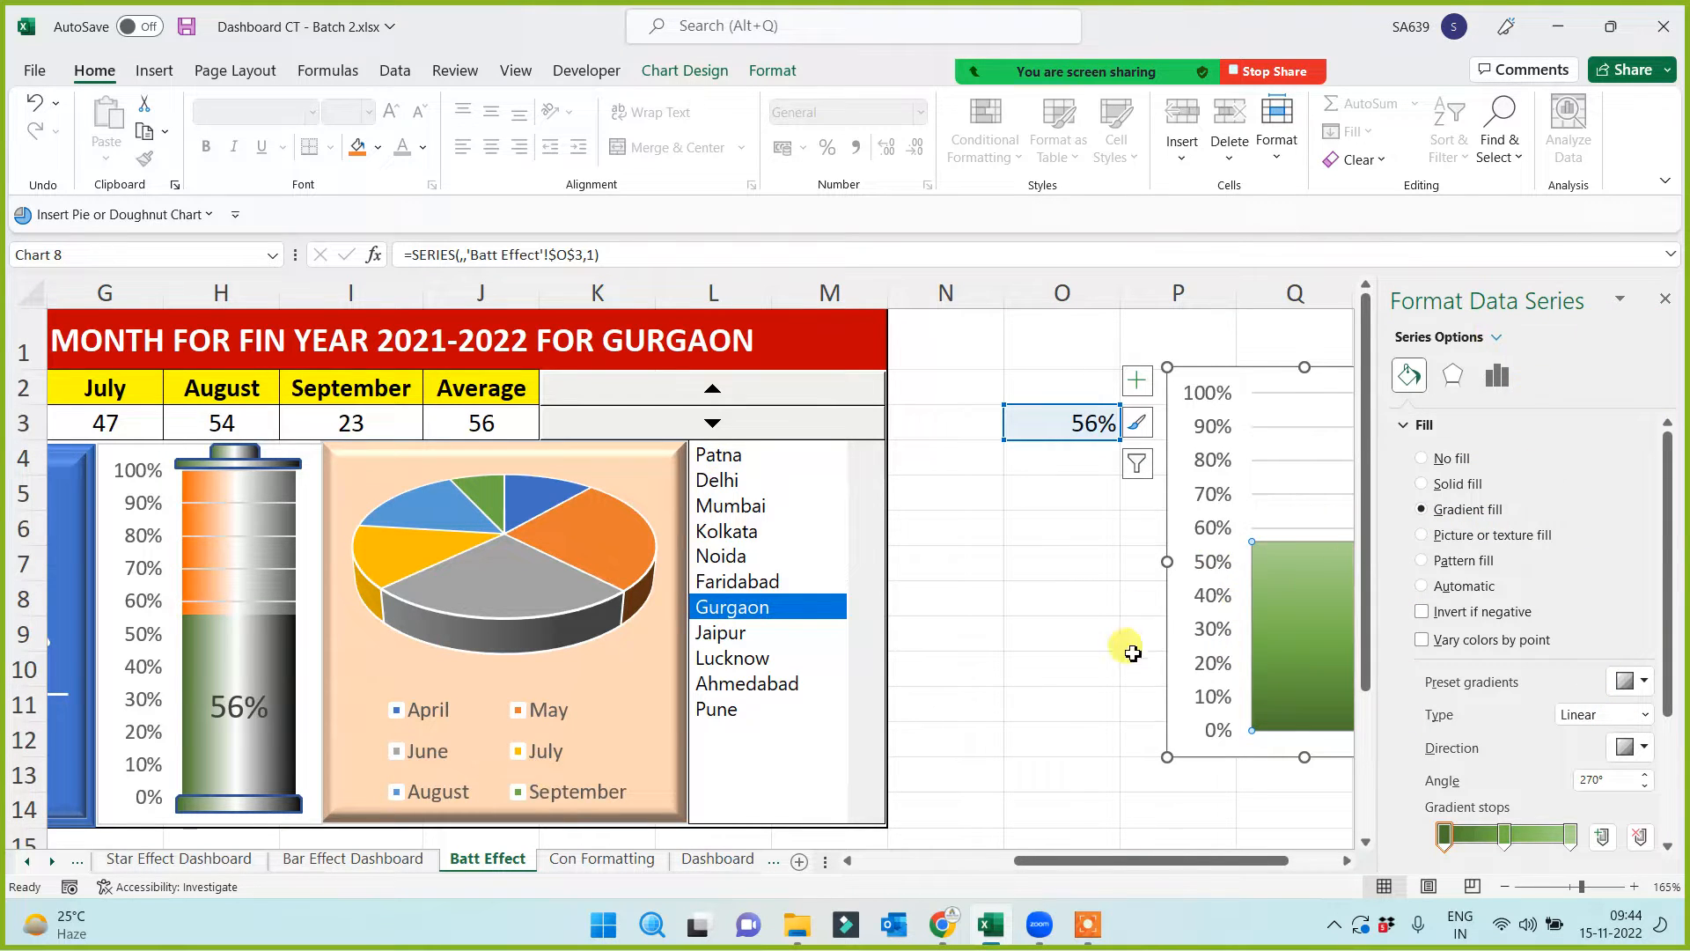
Move the new chart directly below cell O3 and set the column's linear gradient to run horizontally at 0°
{"action": "left_click_drag", "start_coordinate": [1170, 645], "coordinate": [991, 720]}
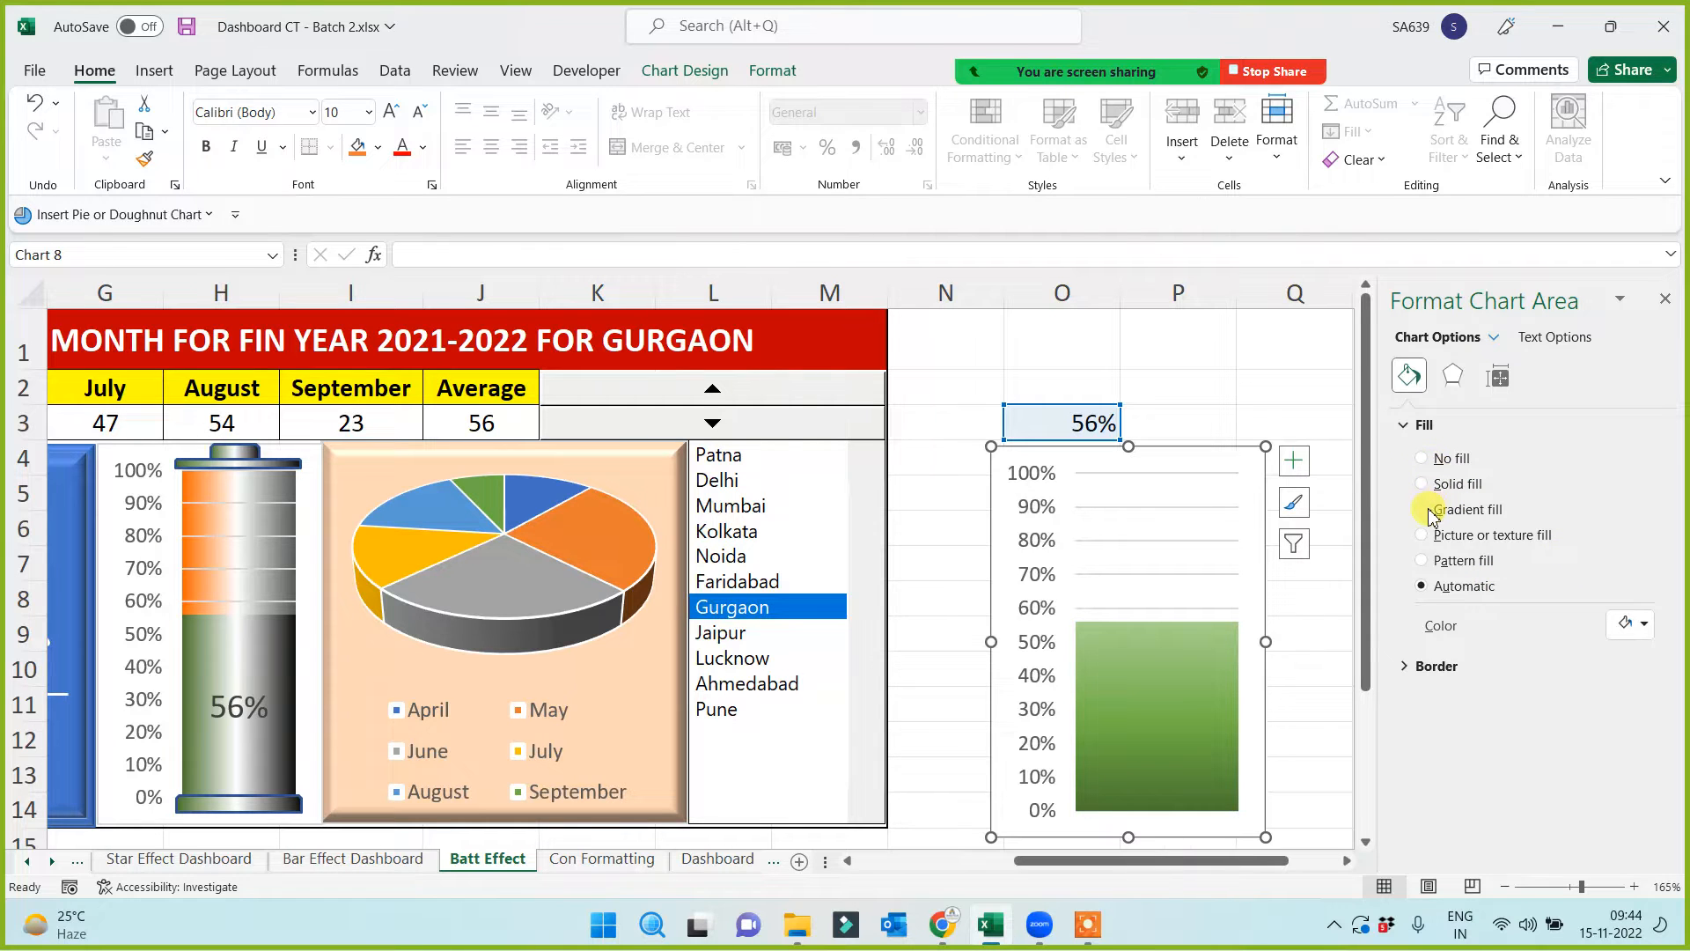
{"action": "left_click", "coordinate": [1200, 687]}
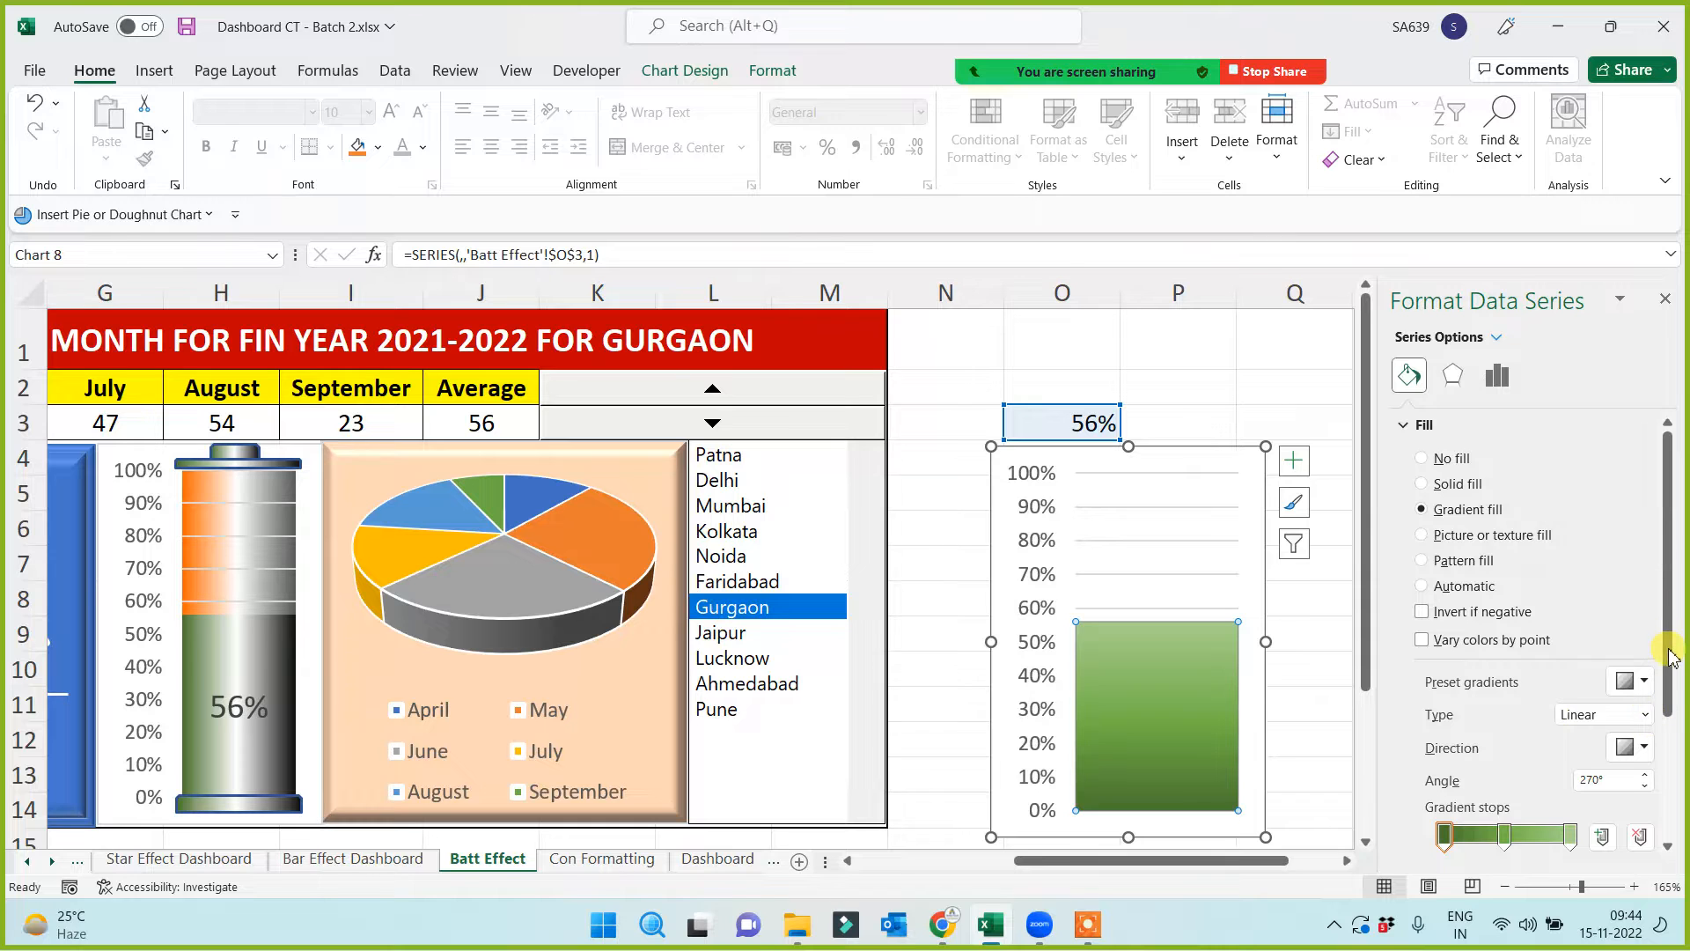
{"action": "scroll", "coordinate": [1671, 678], "scroll_direction": "down", "scroll_amount": 3}
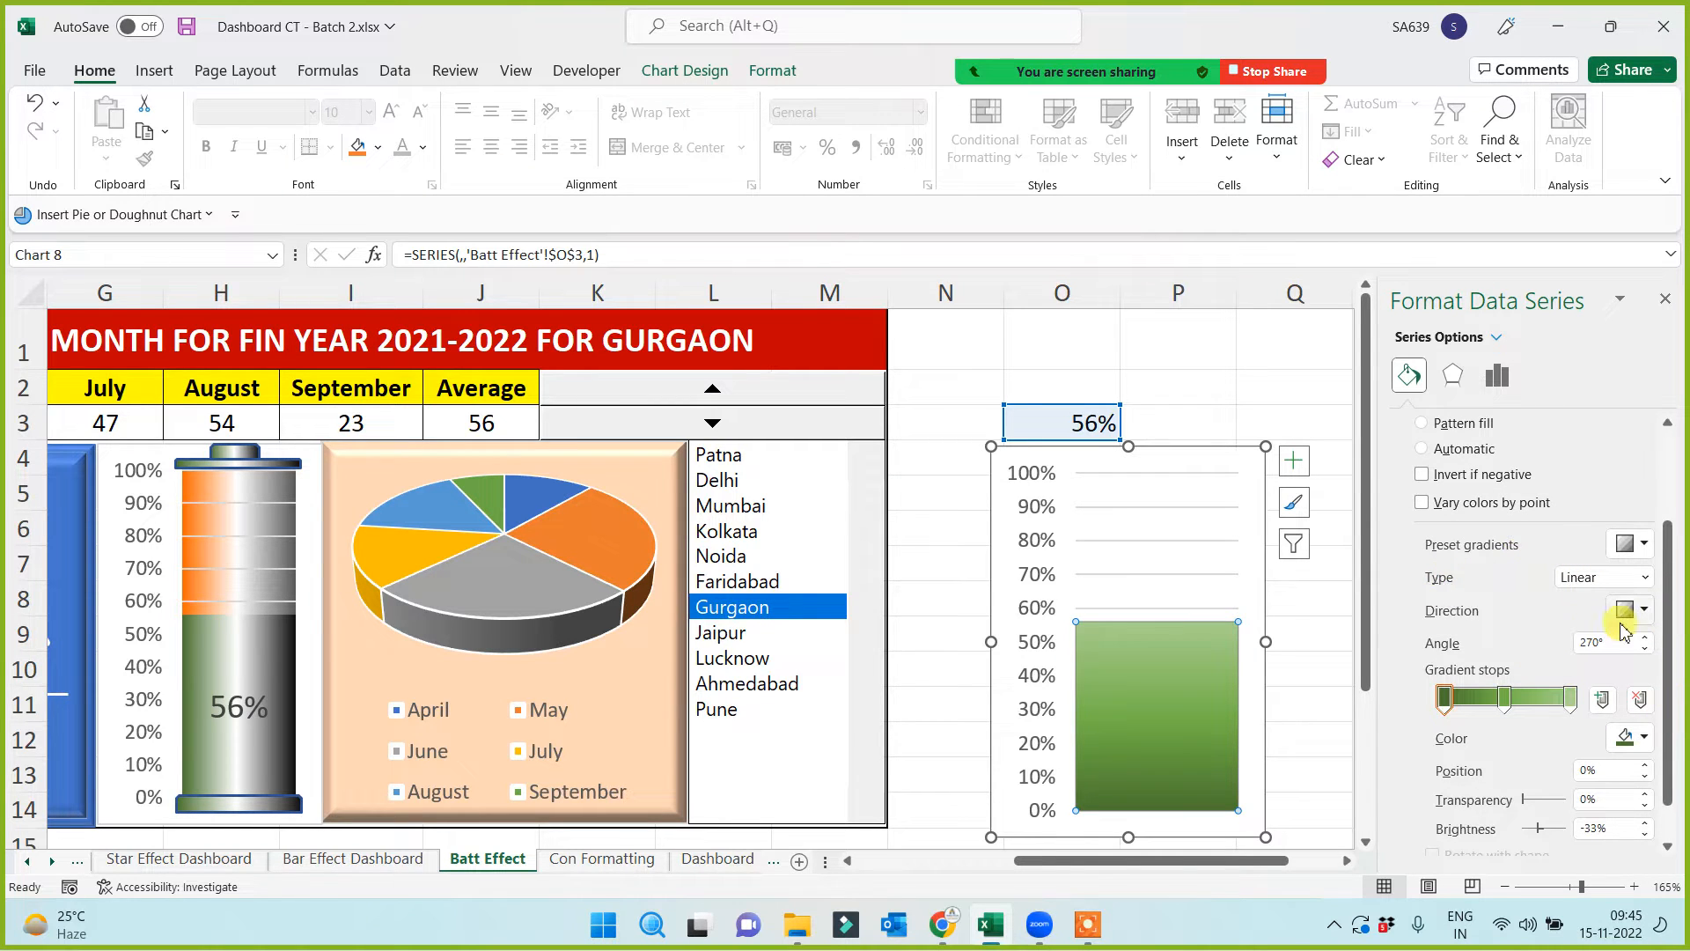
{"action": "left_click", "coordinate": [1645, 611]}
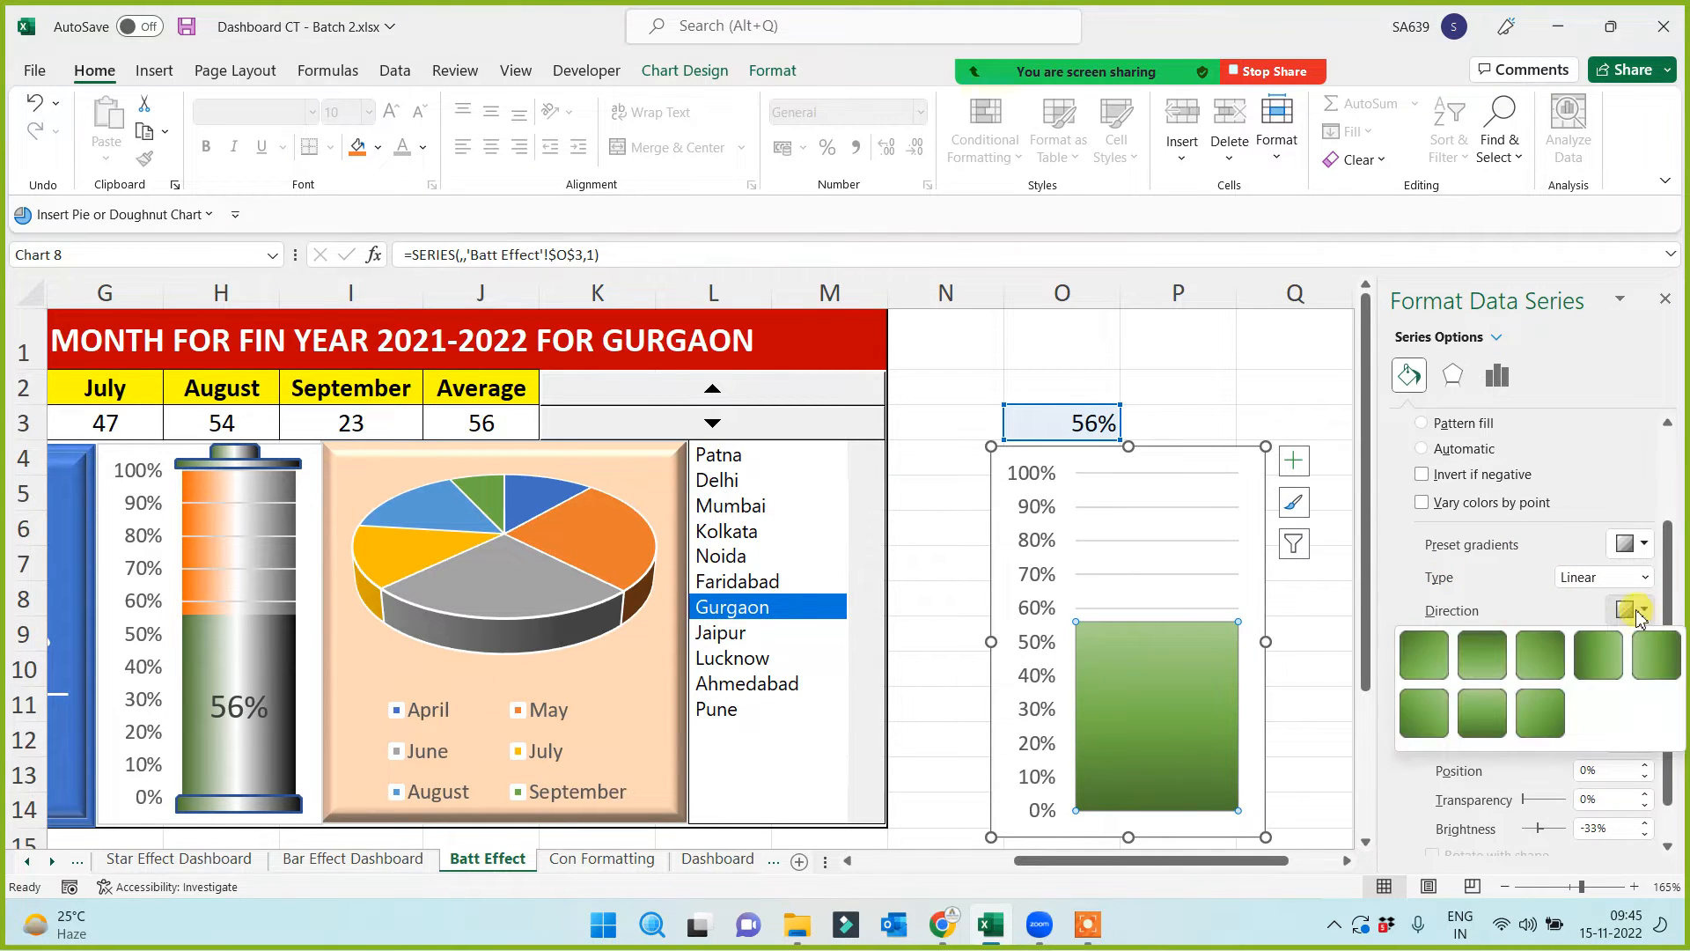
{"action": "left_click", "coordinate": [1598, 652]}
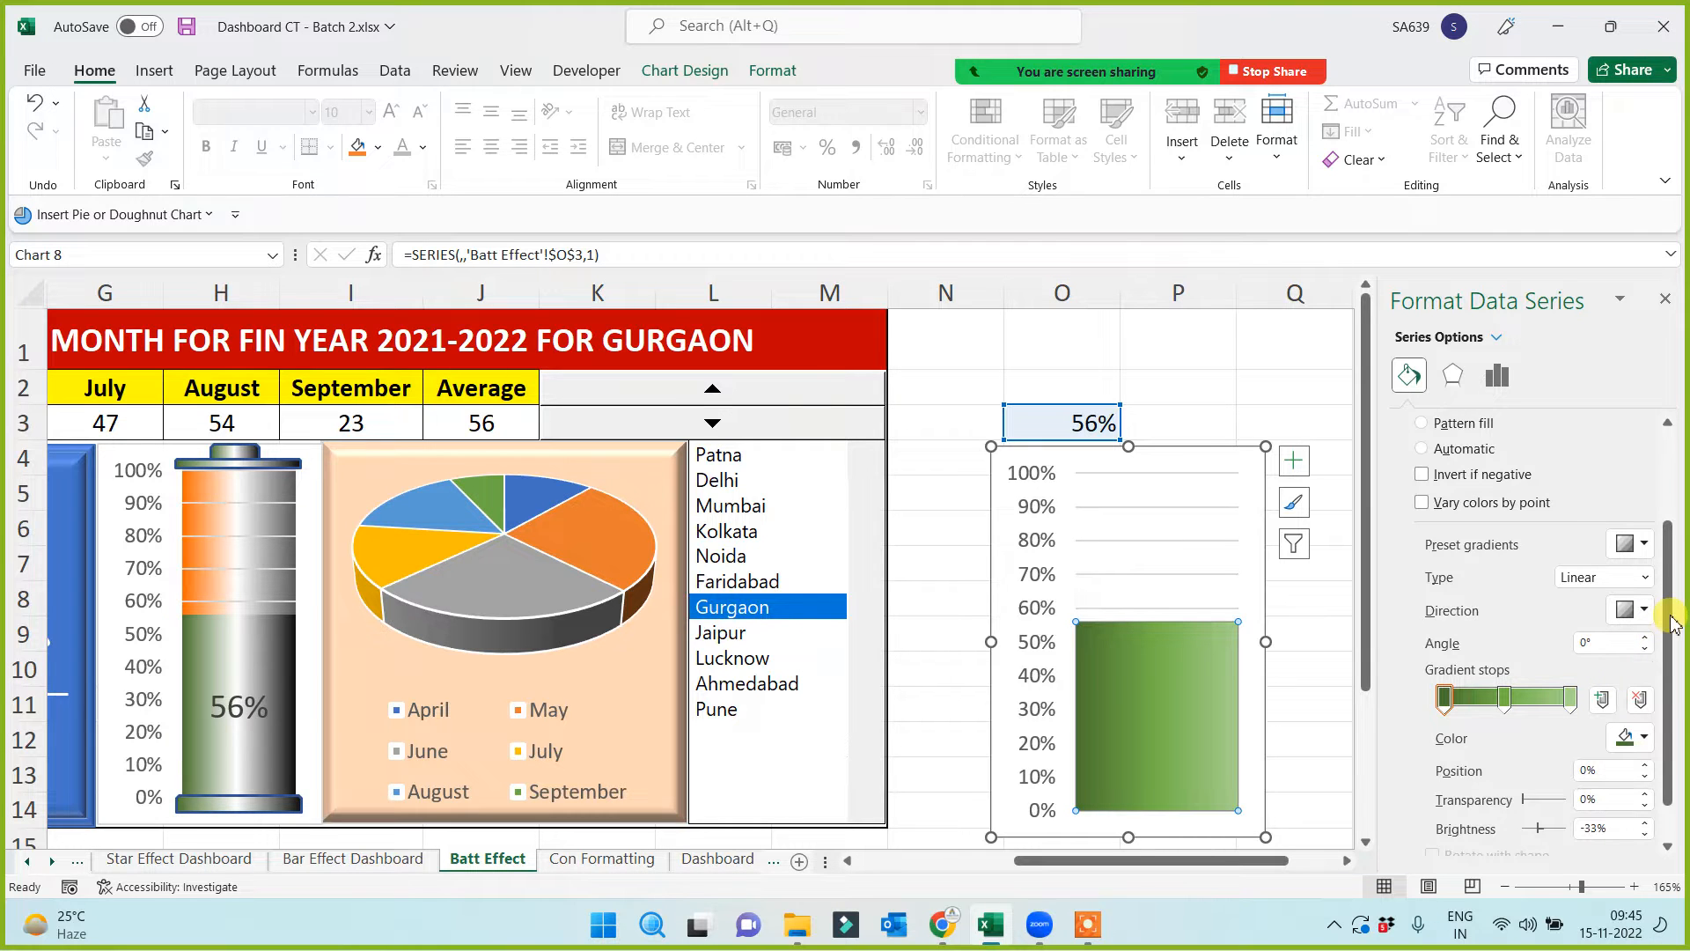
Recolour the column gradient's 100% stop to near-black (5% brightness) and its 48% middle stop to white, then deselect the chart
{"action": "left_click_drag", "start_coordinate": [1673, 622], "coordinate": [1665, 705]}
{"action": "left_click", "coordinate": [1598, 729]}
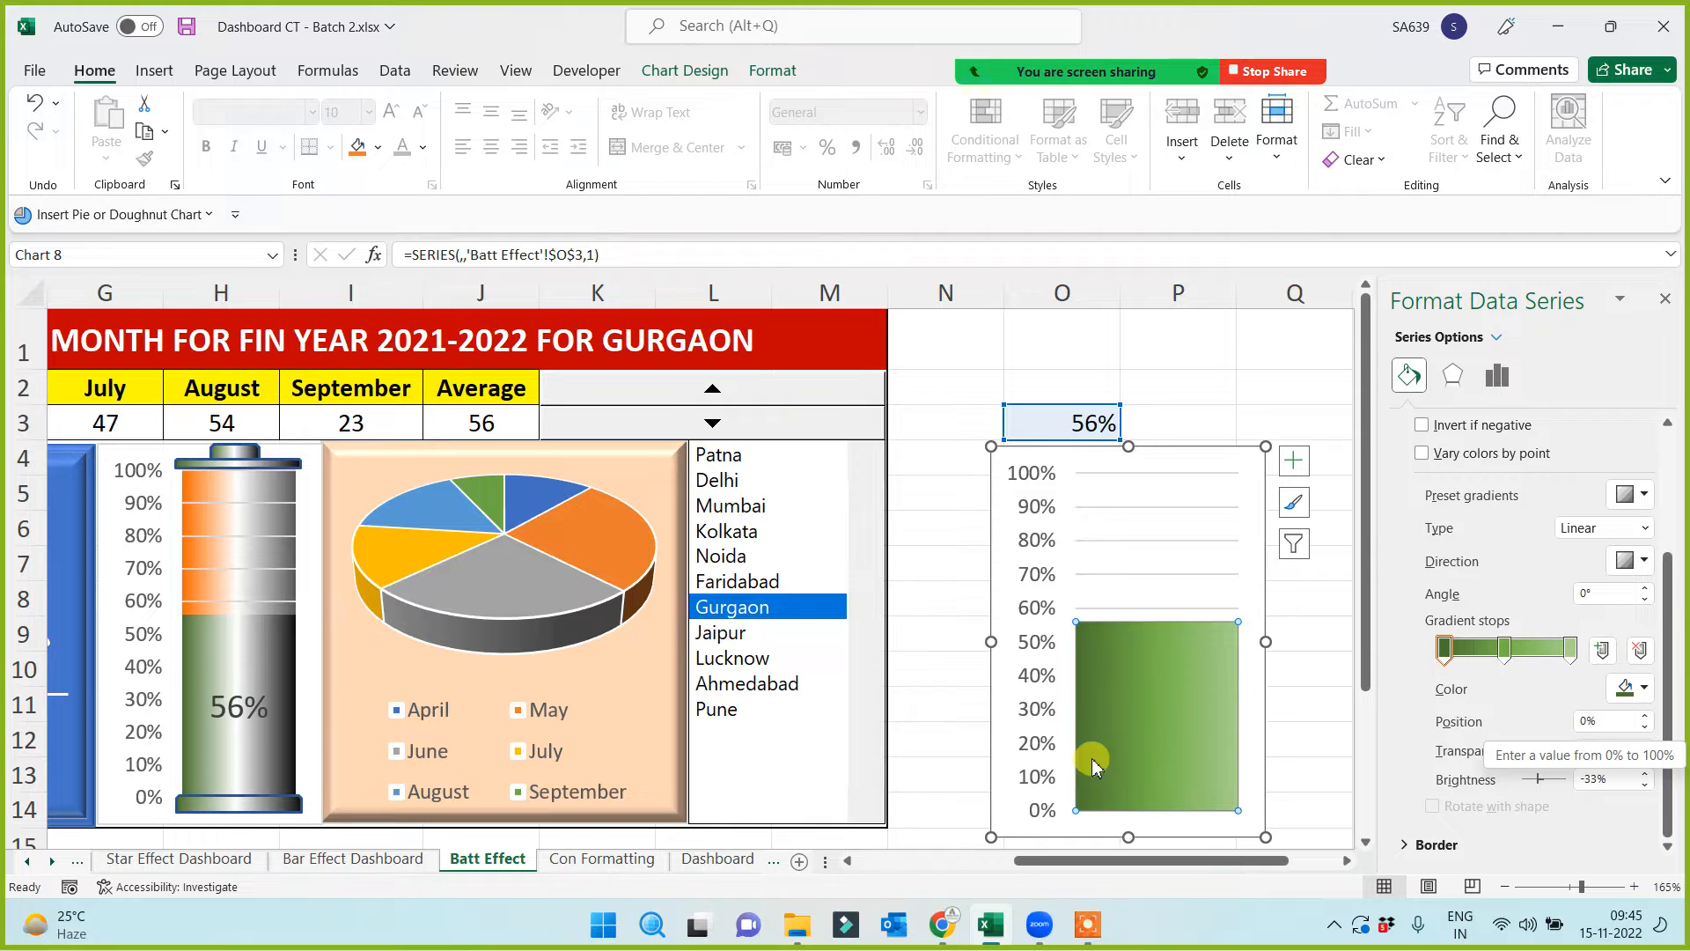
{"action": "left_click", "coordinate": [1571, 651]}
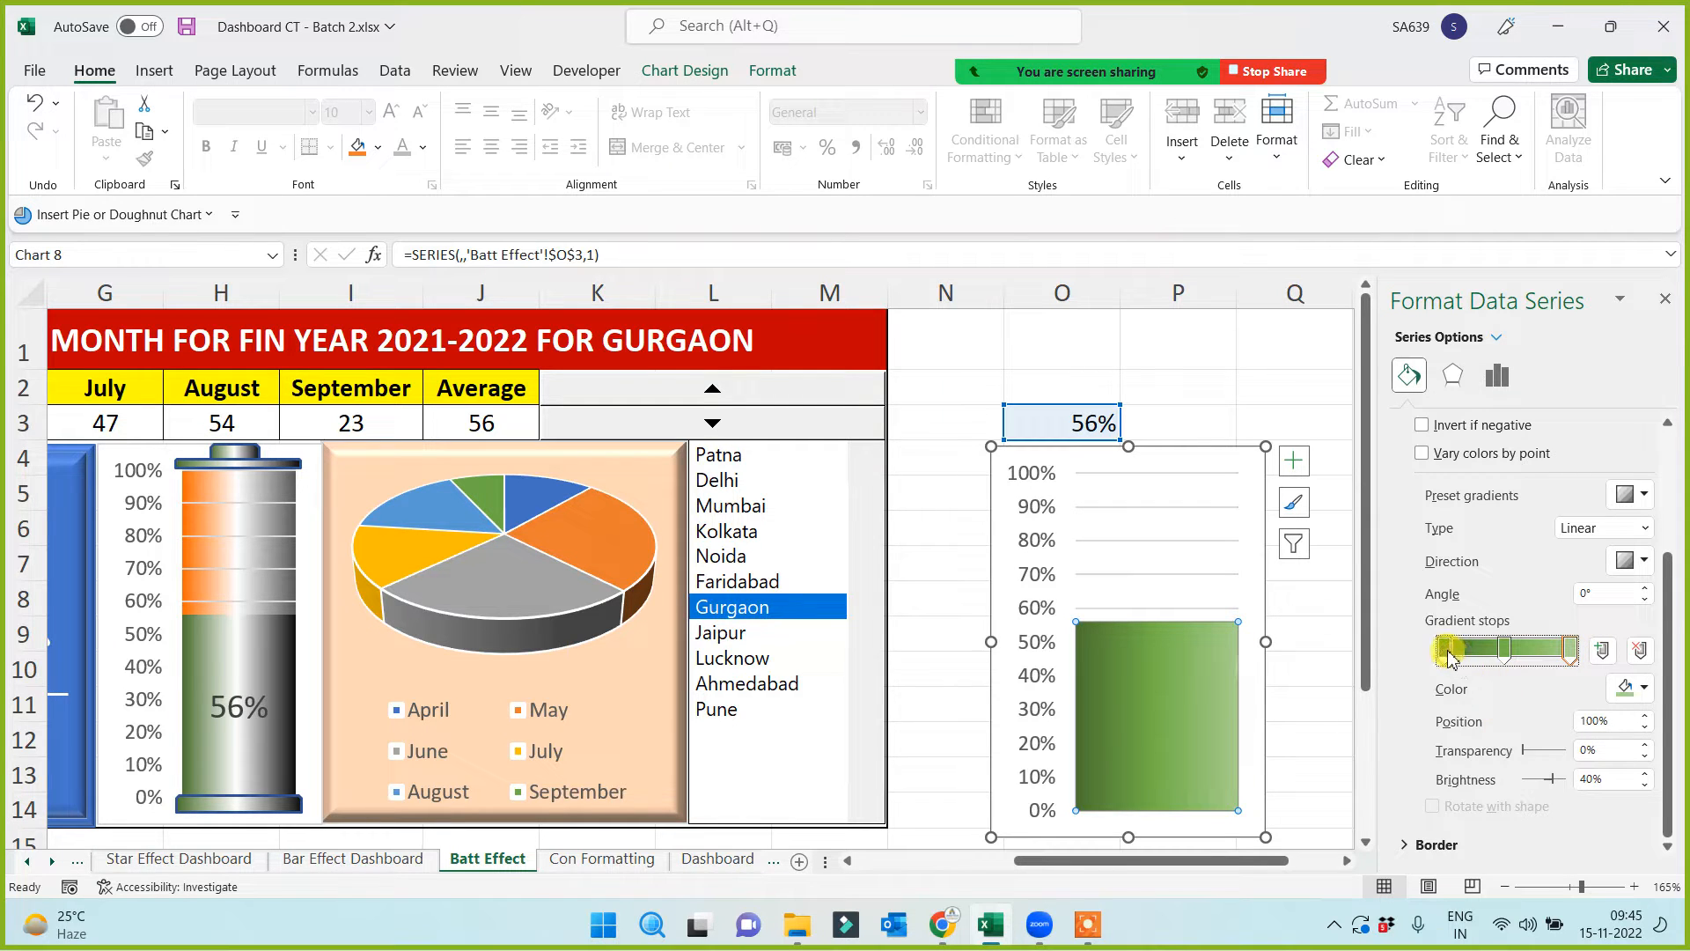
{"action": "left_click", "coordinate": [1644, 687]}
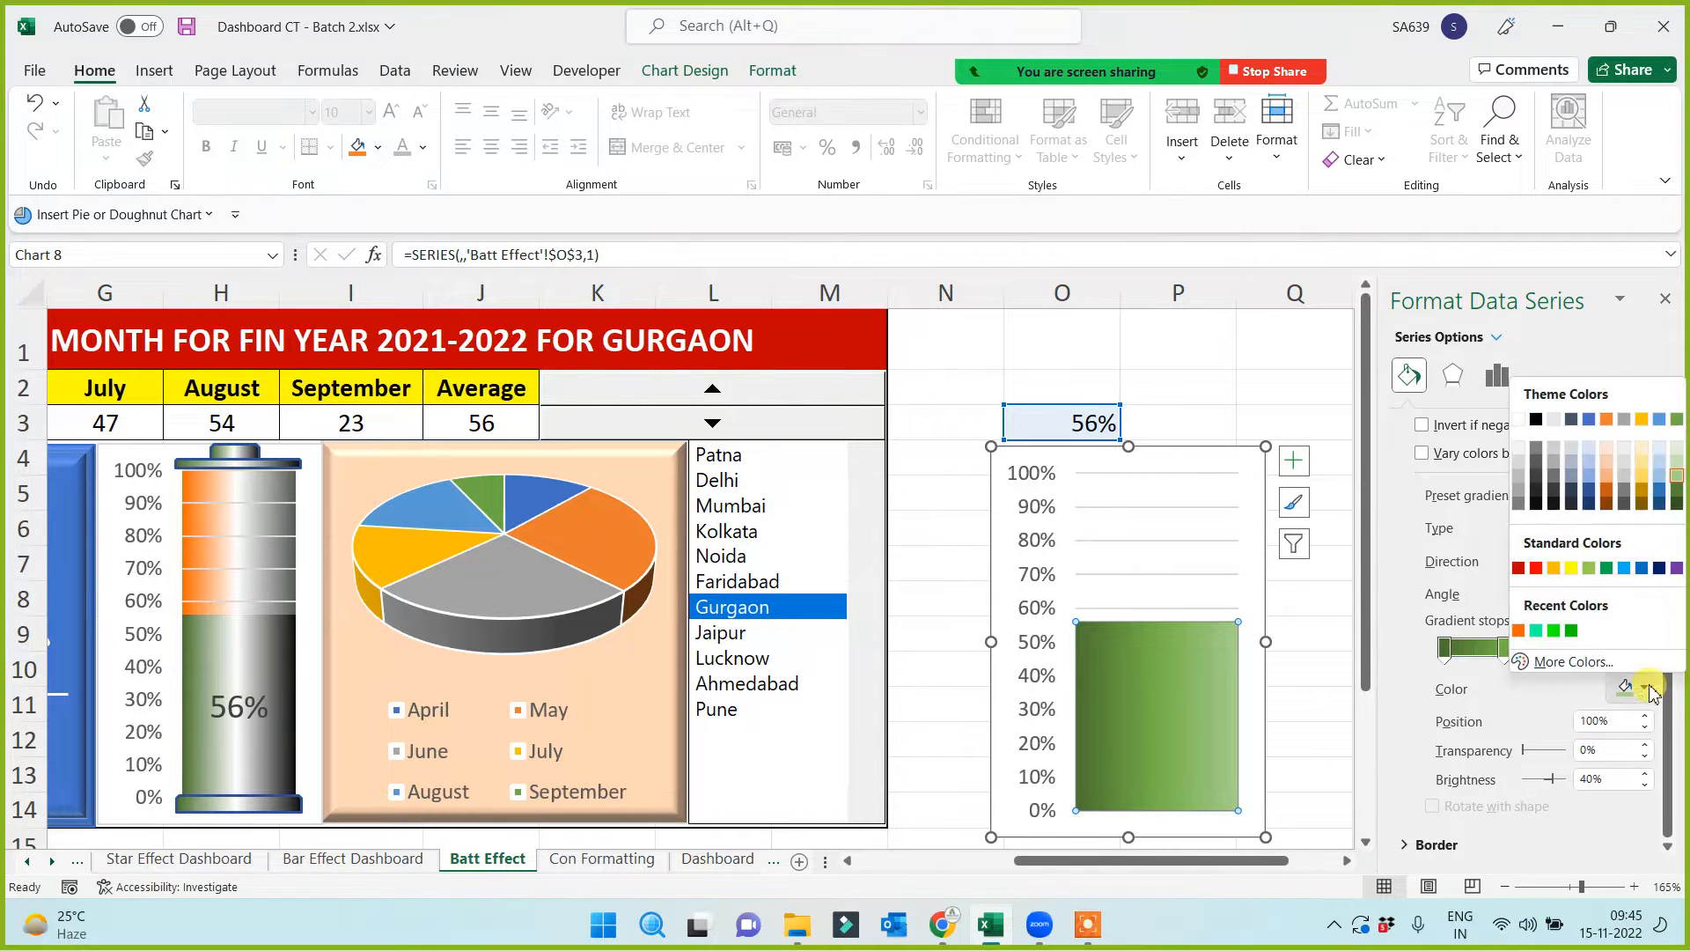
{"action": "left_click", "coordinate": [1538, 504]}
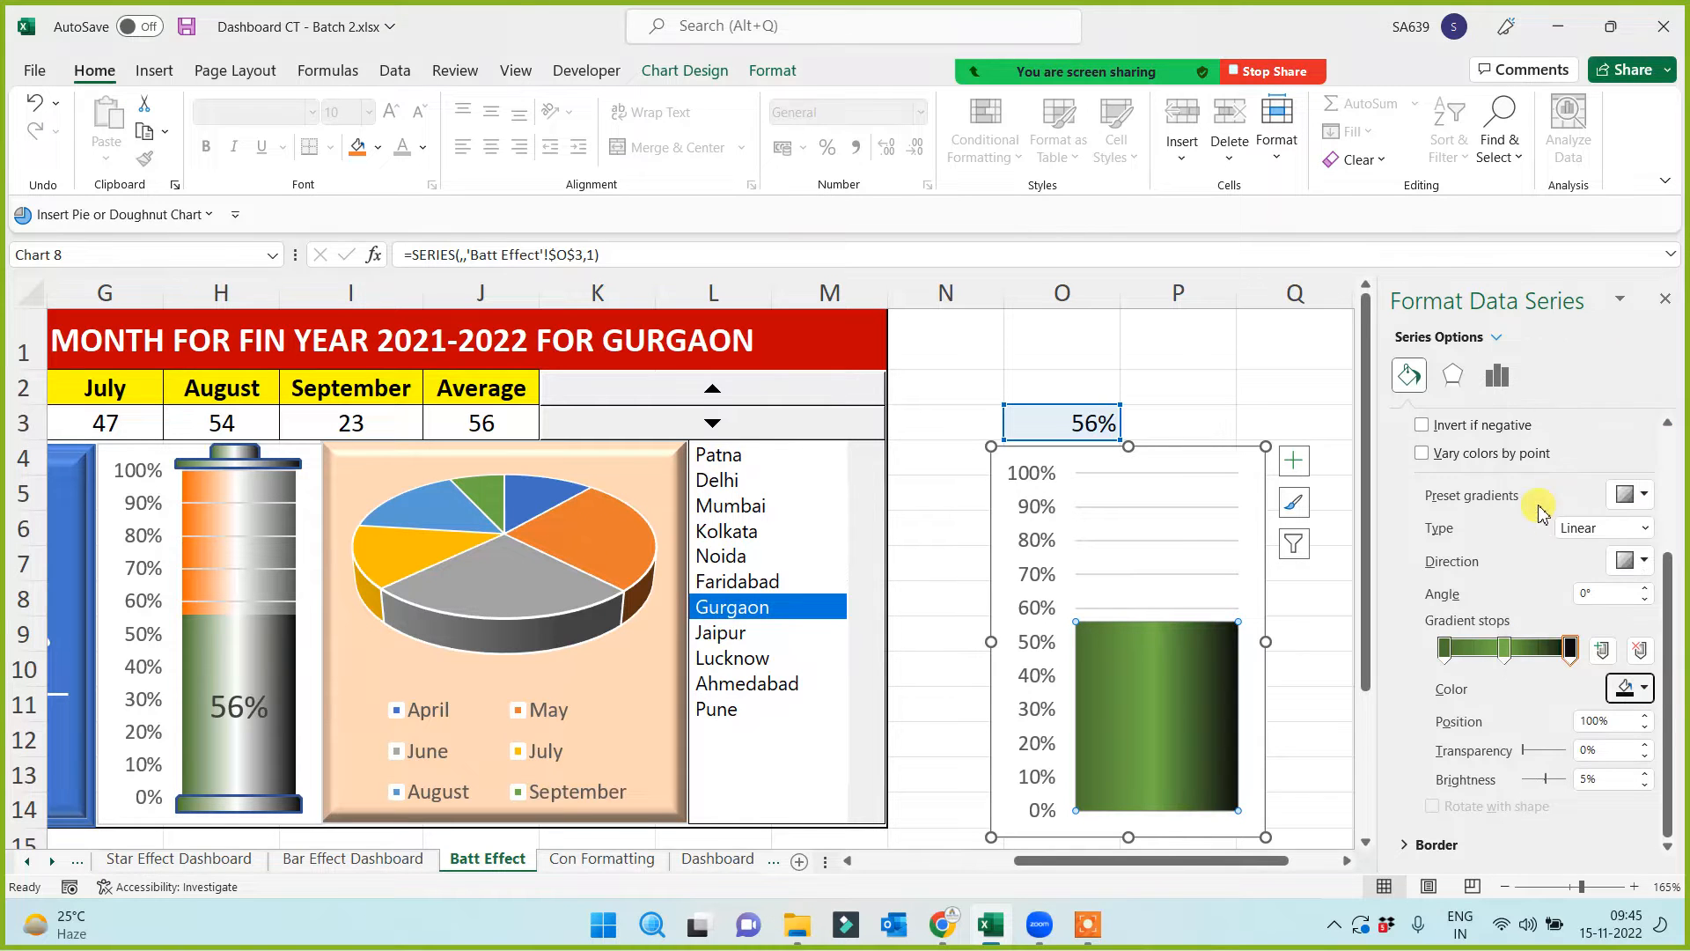
{"action": "left_click", "coordinate": [1506, 650]}
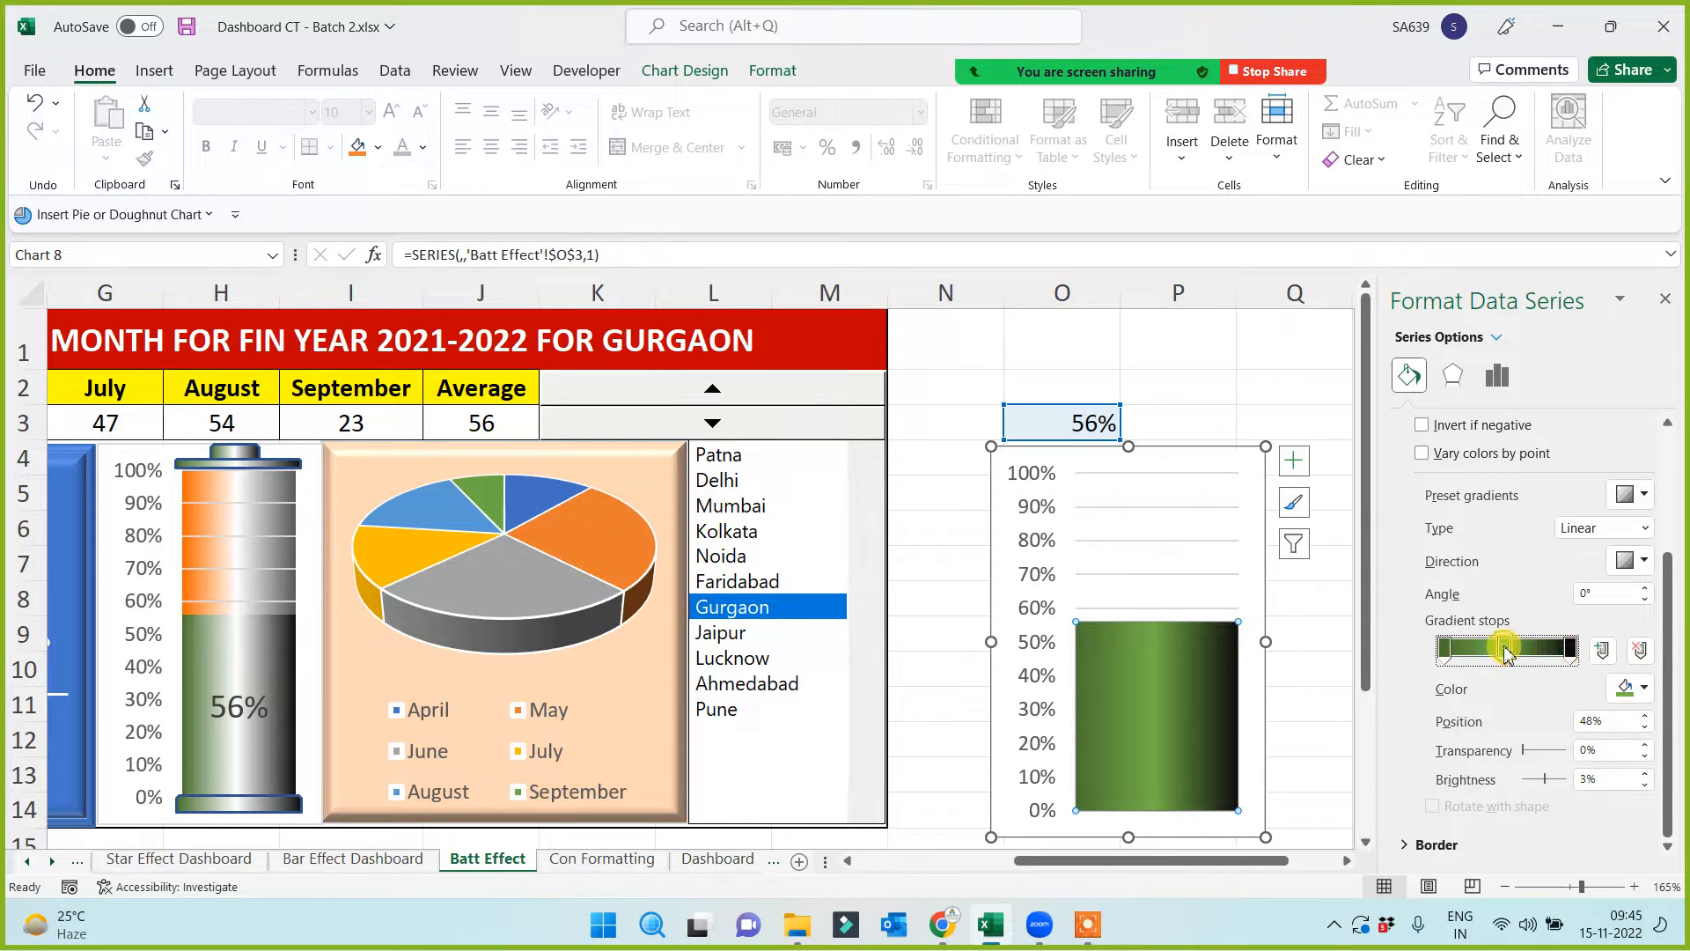
{"action": "left_click", "coordinate": [1643, 688]}
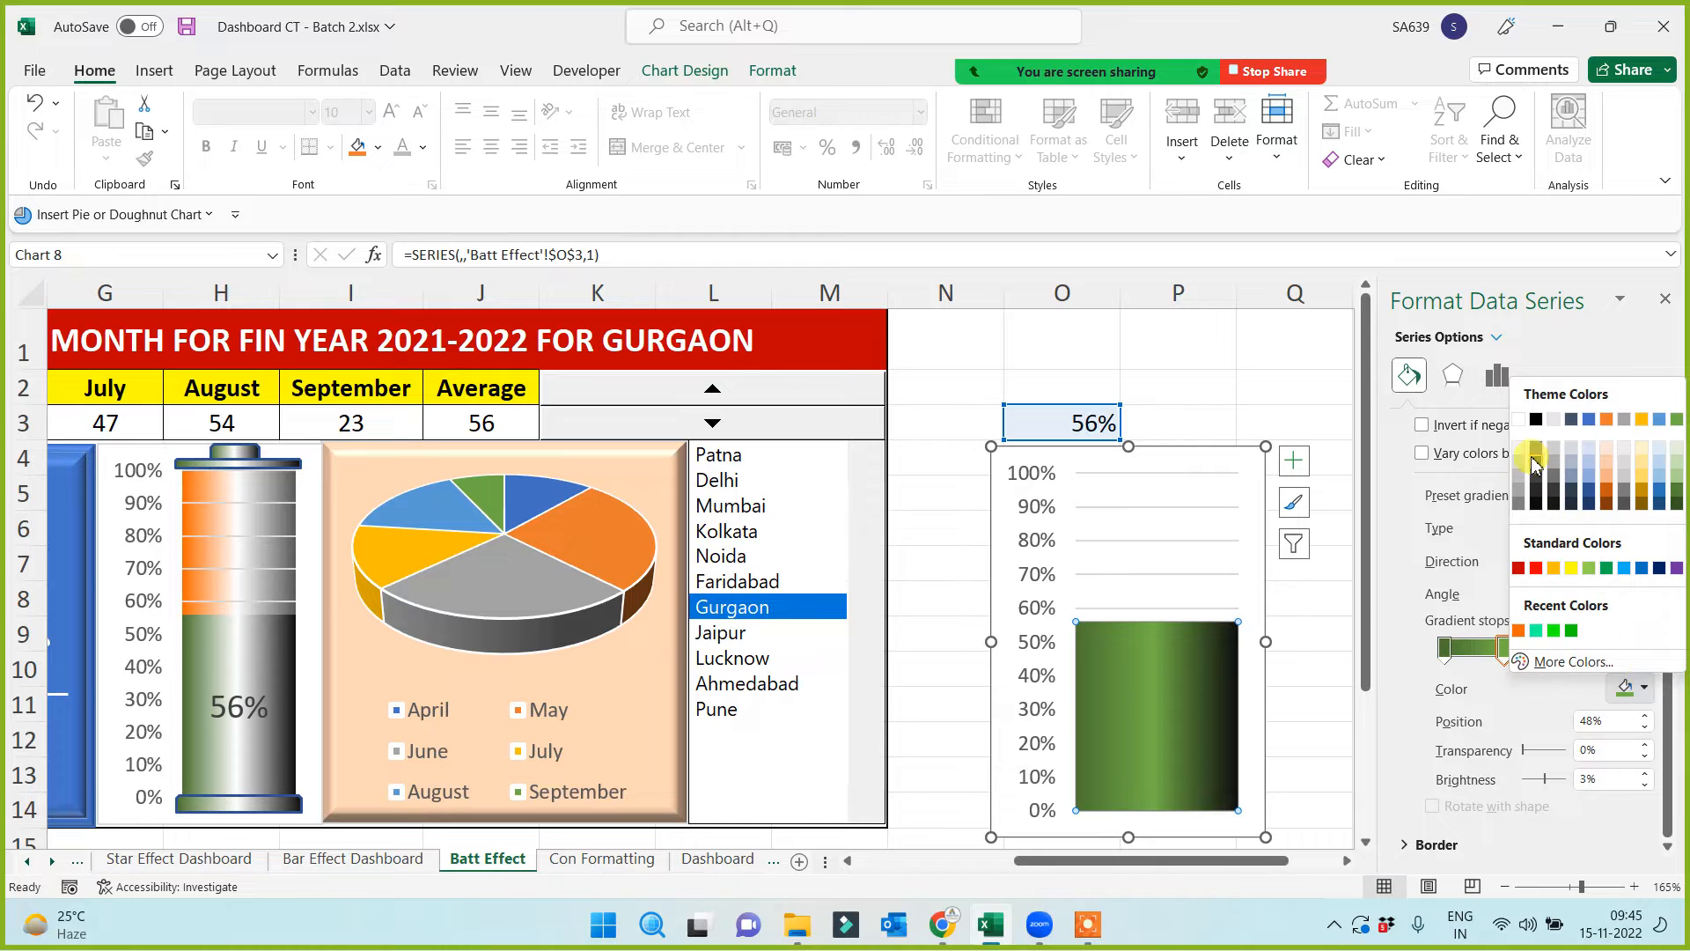
{"action": "left_click", "coordinate": [1519, 420]}
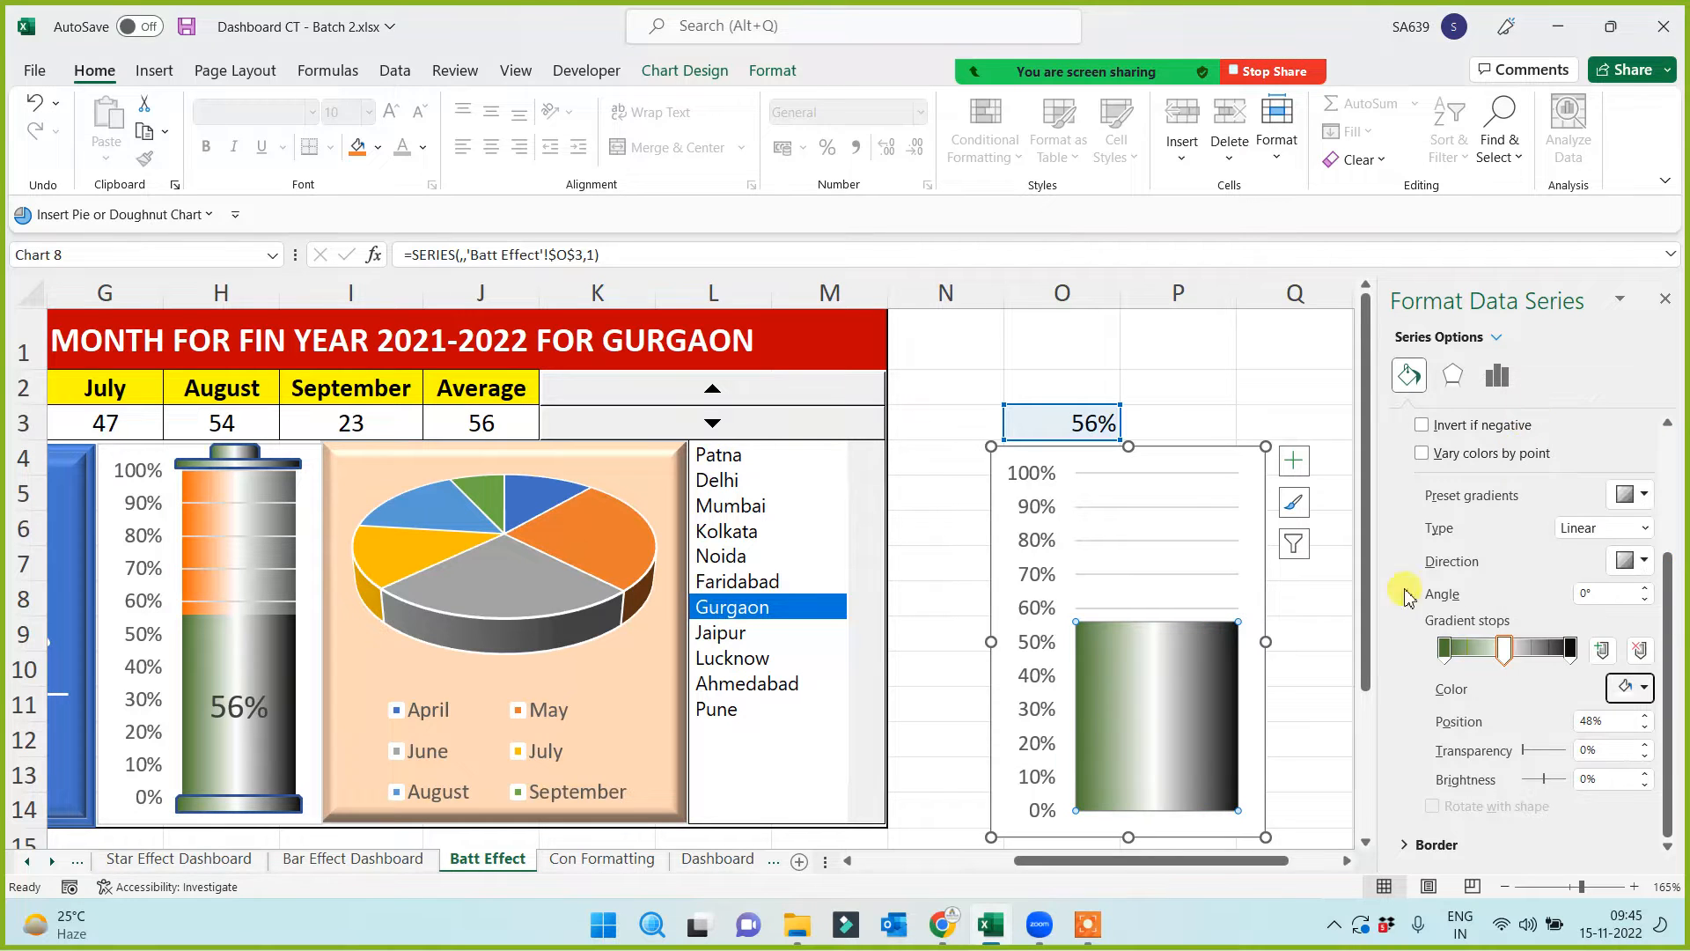
{"action": "left_click", "coordinate": [1309, 696]}
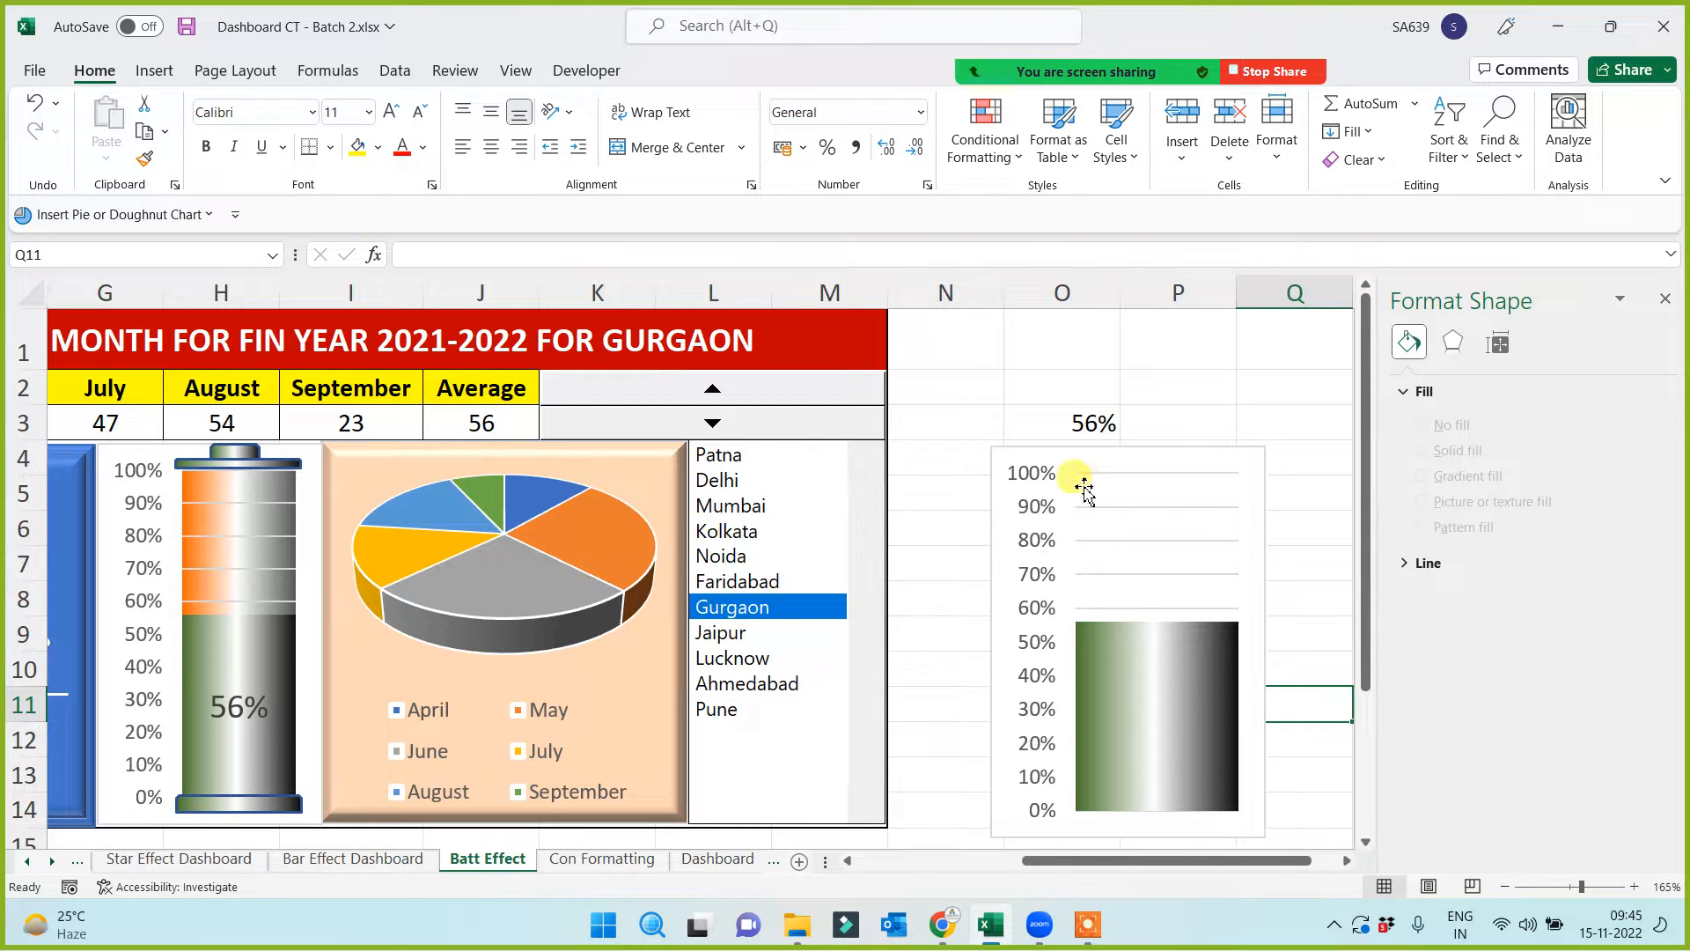
Draw a top-corners-snipped rectangle about 0.4 cm by 2.59 cm under the column as the battery base, and give it a gradient fill
{"action": "left_click", "coordinate": [154, 70]}
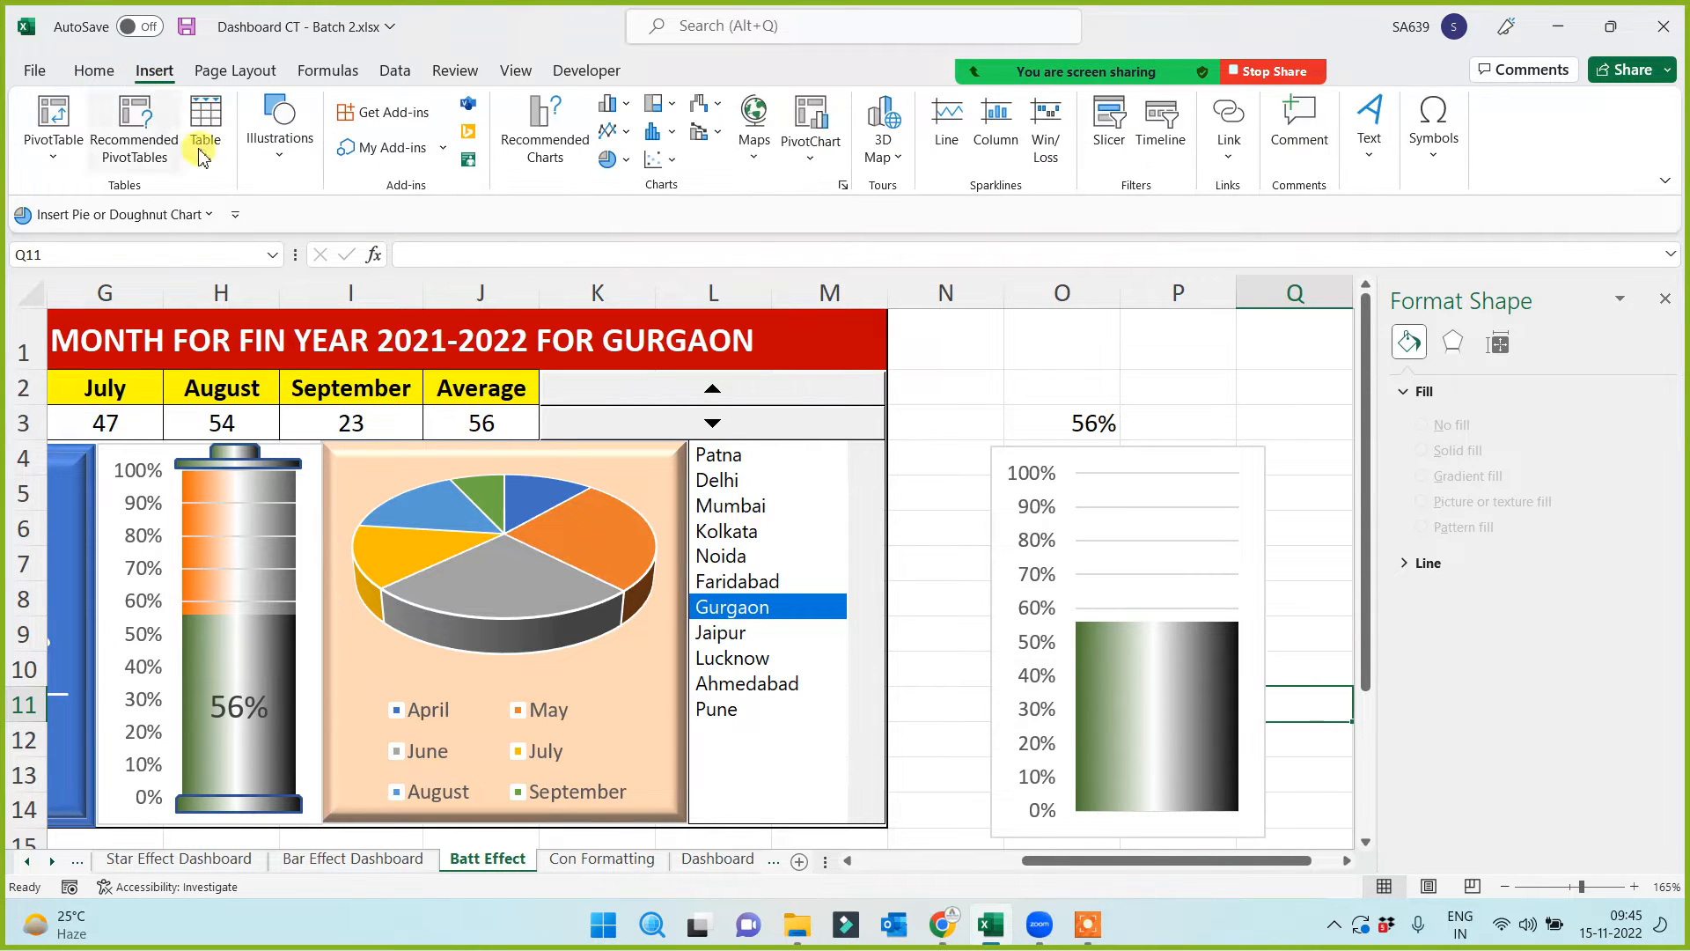
{"action": "left_click", "coordinate": [280, 132]}
{"action": "left_click", "coordinate": [319, 240]}
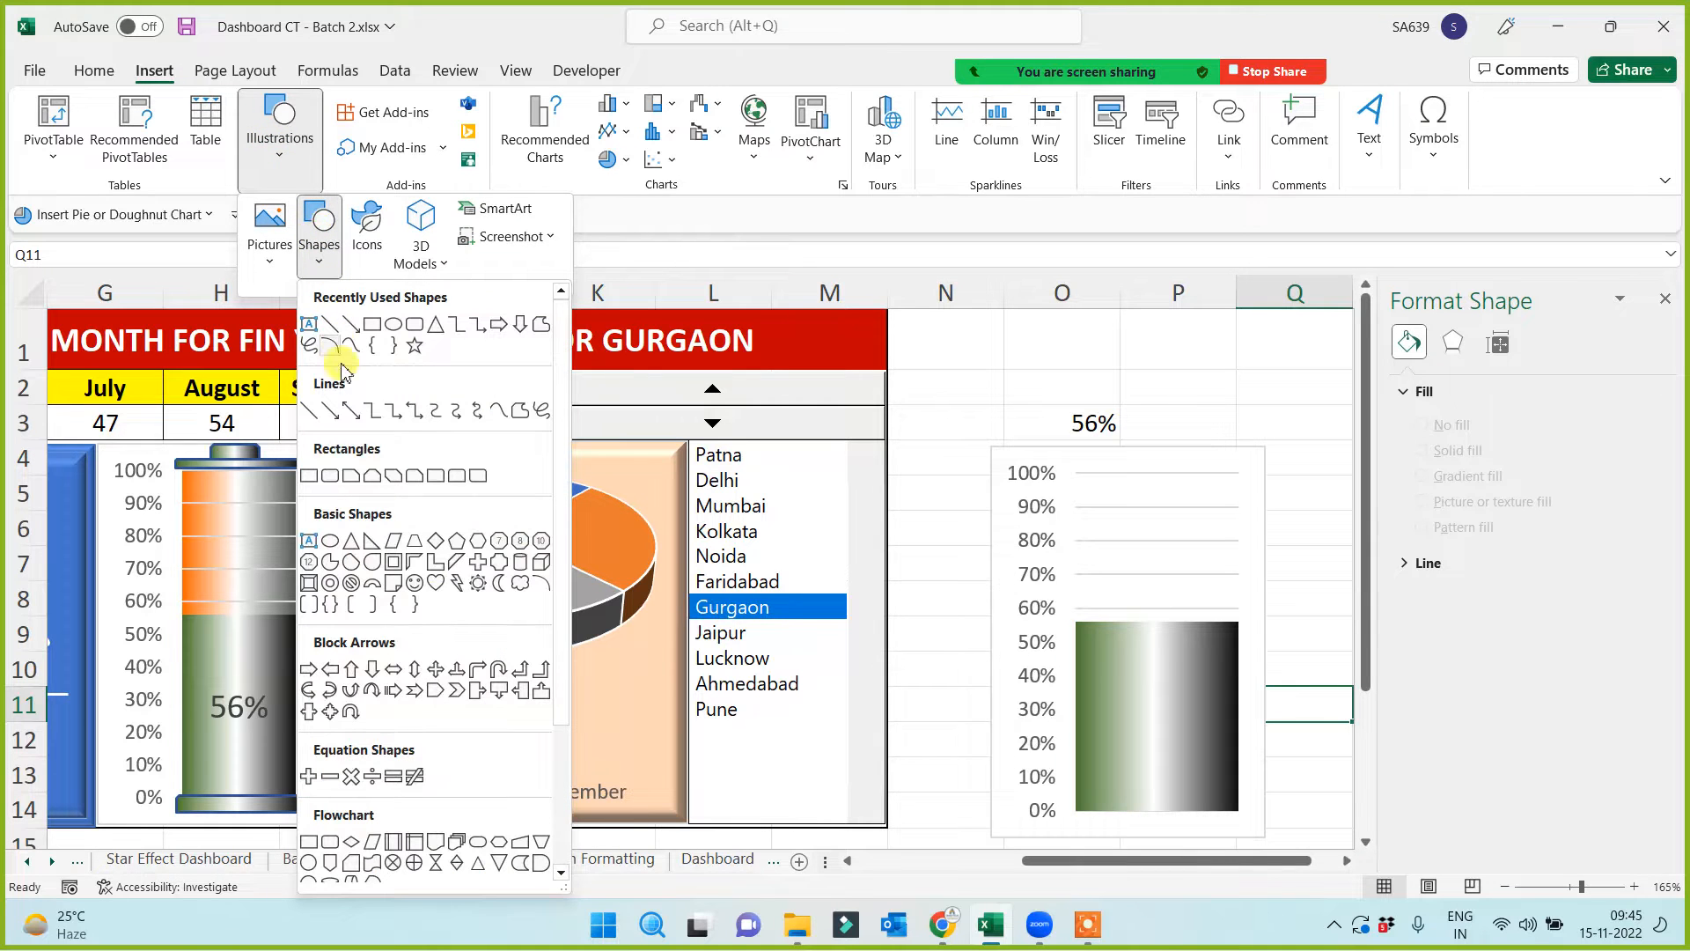
{"action": "left_click", "coordinate": [371, 480]}
{"action": "mouse_move", "coordinate": [1065, 804]}
{"action": "left_mouse_down"}
{"action": "mouse_move", "coordinate": [1245, 832]}
{"action": "mouse_move", "coordinate": [1209, 825]}
{"action": "left_mouse_up"}
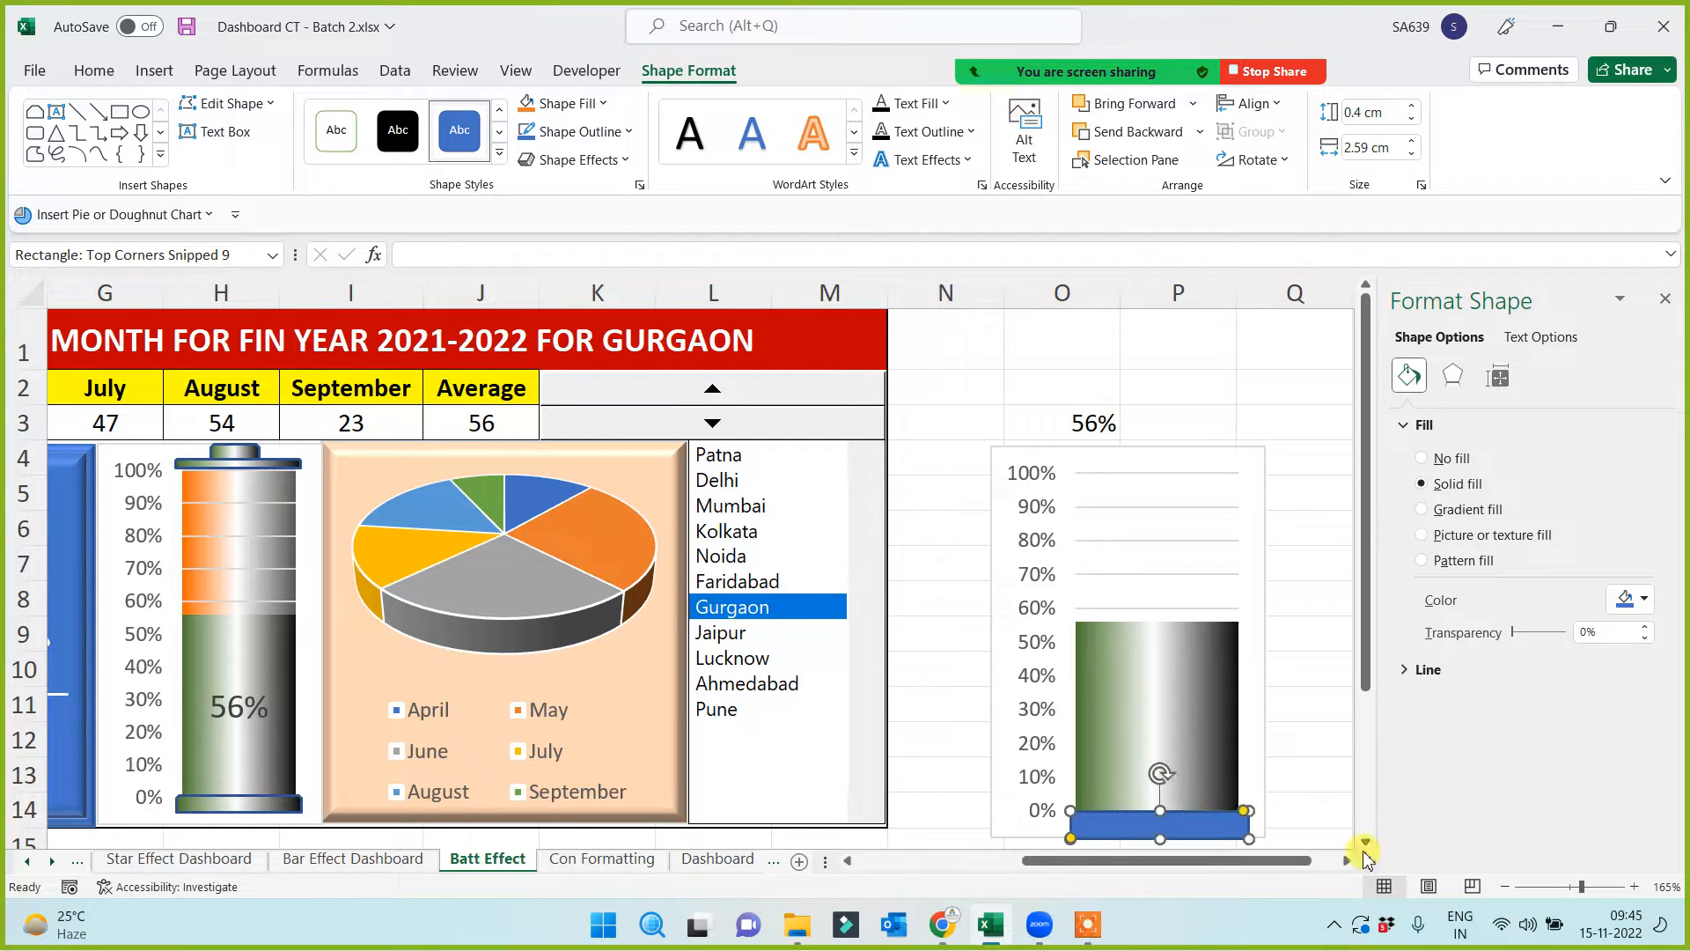
{"action": "left_click", "coordinate": [1427, 513]}
{"action": "left_click", "coordinate": [1295, 706]}
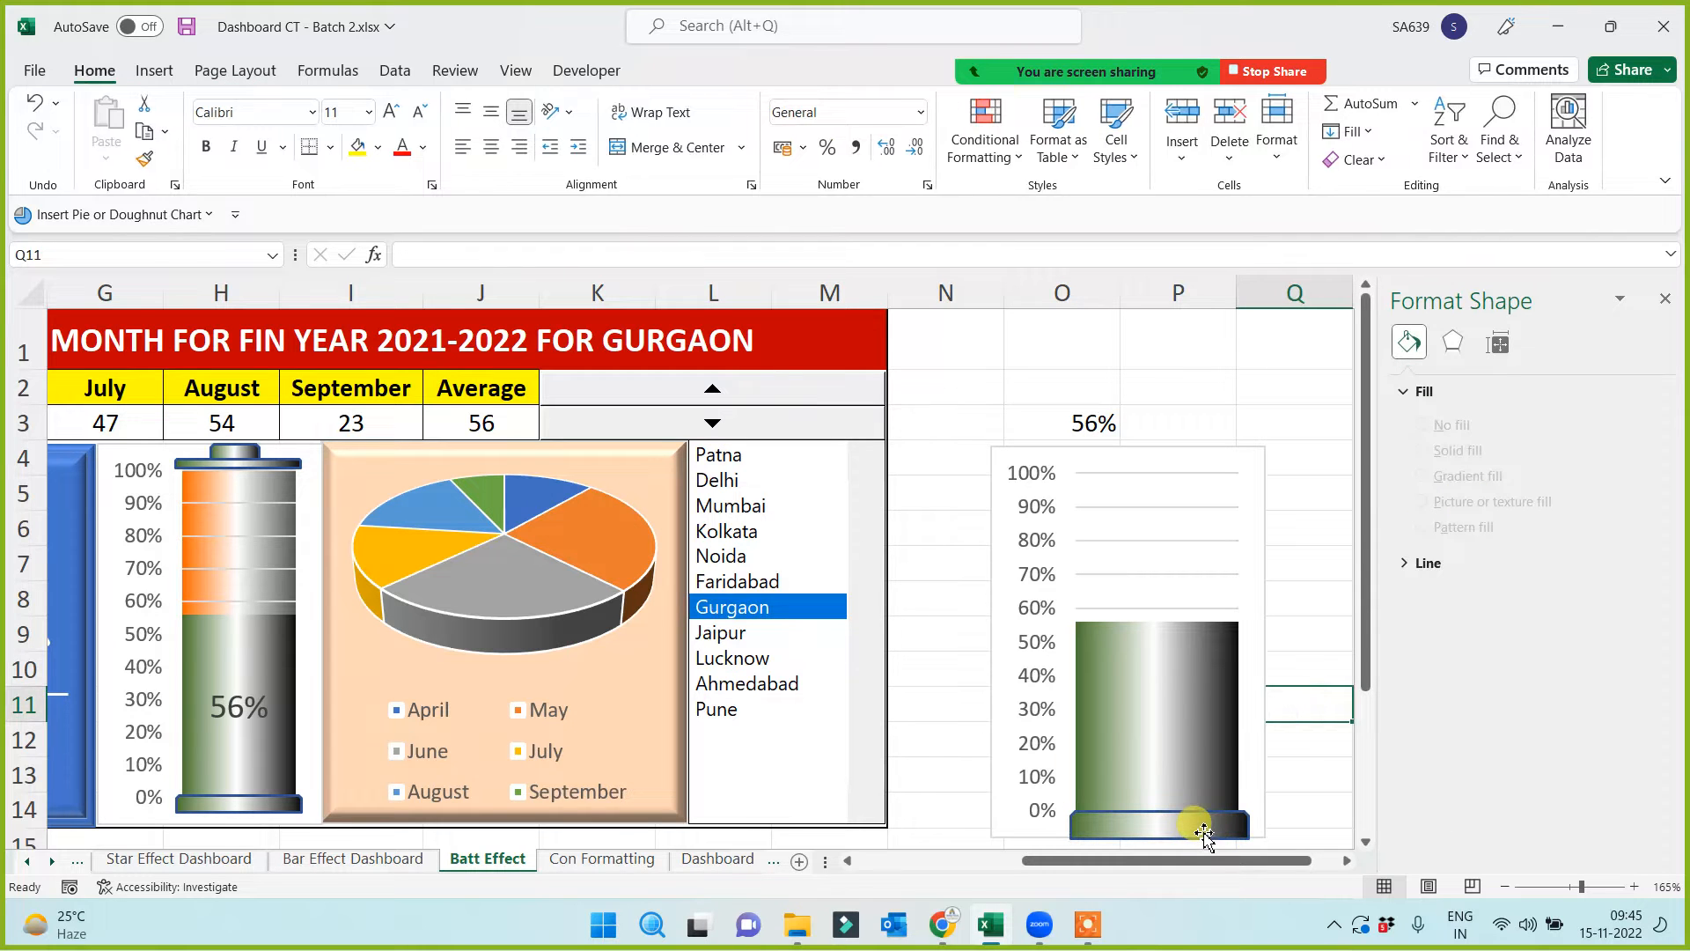
Duplicate the base shape to form a thin cap above the 100% line and a terminal about 0.37 cm by 0.82 cm on top
{"action": "left_click", "coordinate": [1205, 834]}
{"action": "key", "text": "ctrl+d"}
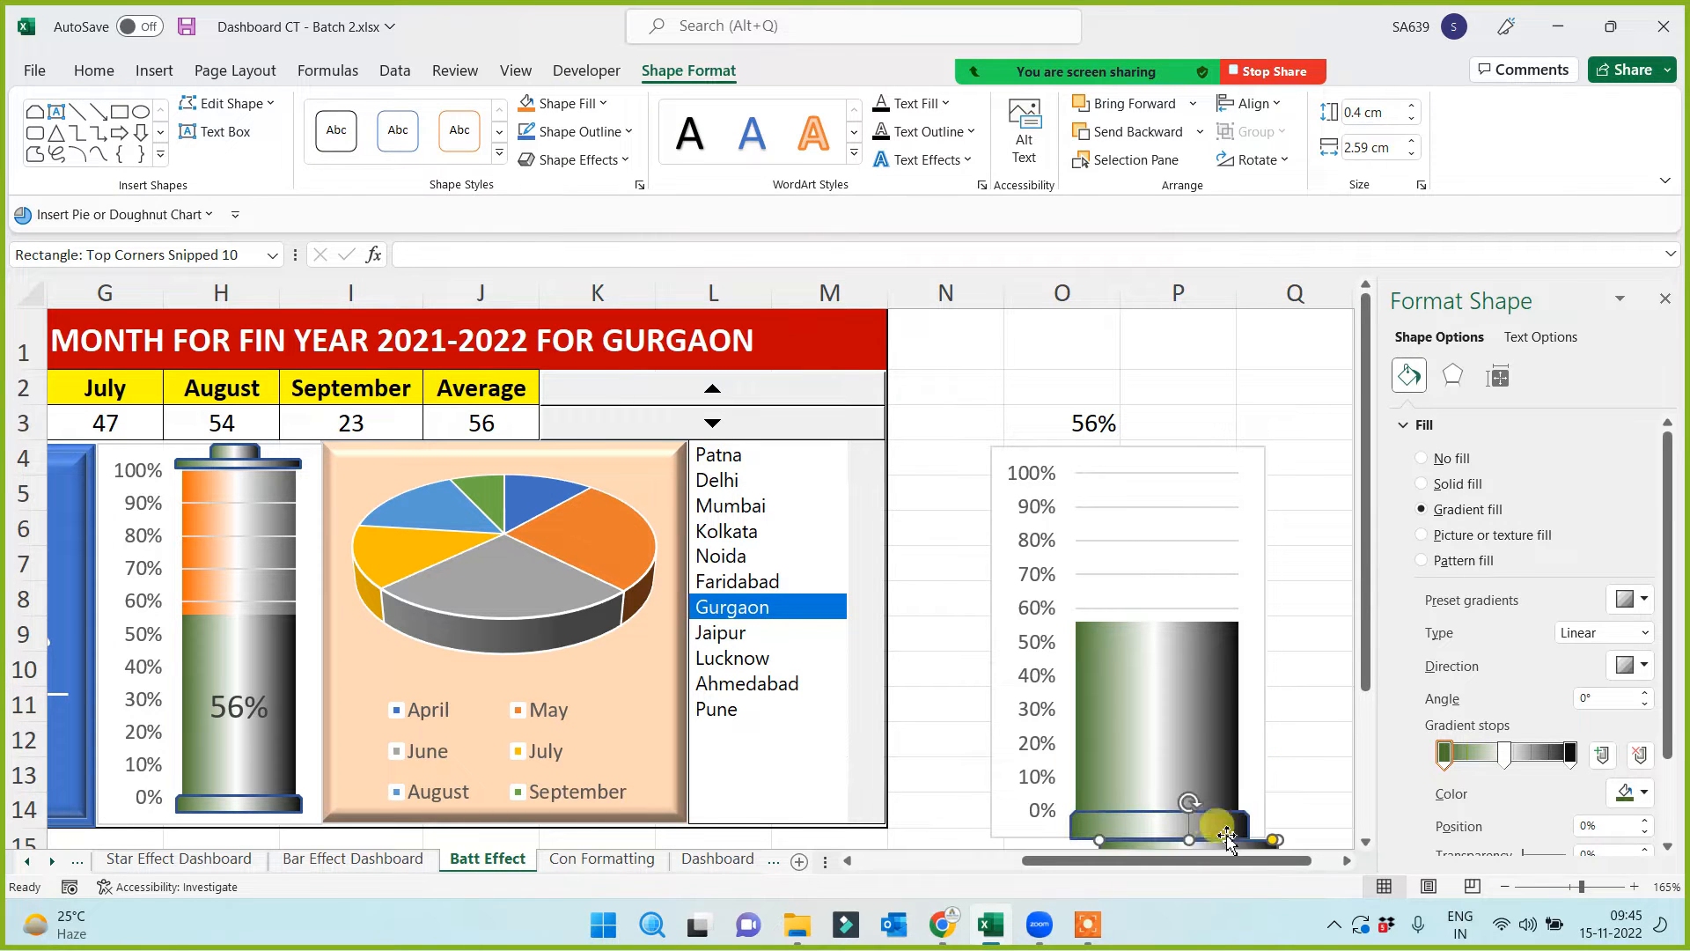
{"action": "left_click_drag", "start_coordinate": [1236, 847], "coordinate": [1162, 389]}
{"action": "key", "text": "ctrl+v"}
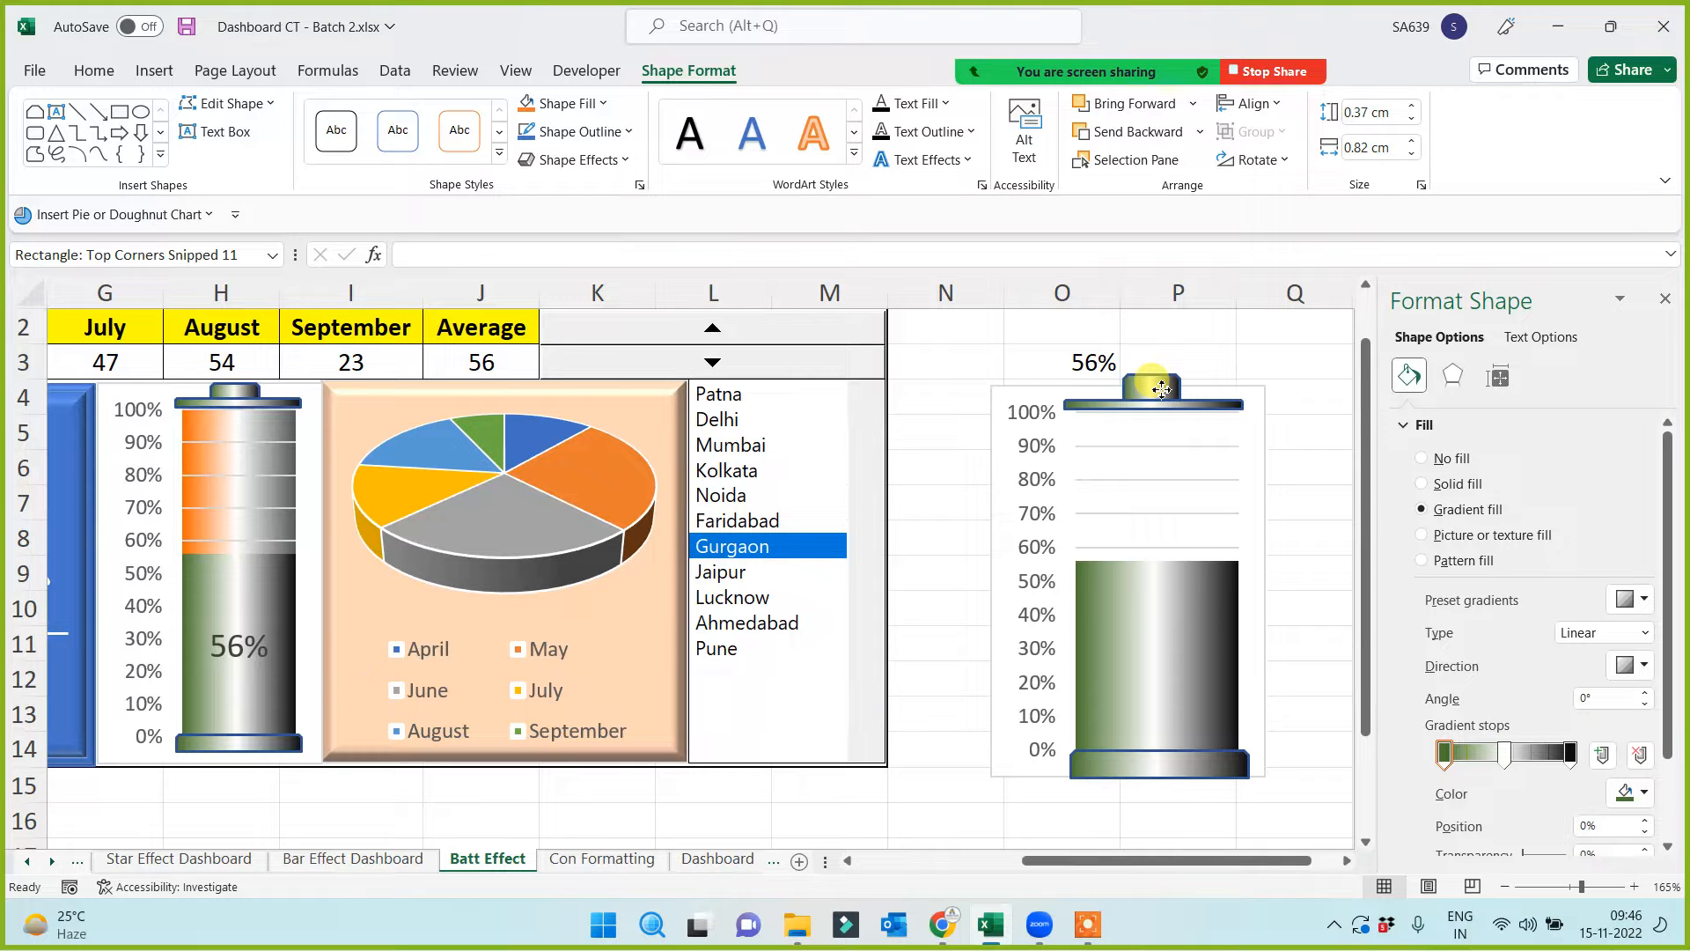
{"action": "left_click", "coordinate": [1292, 500]}
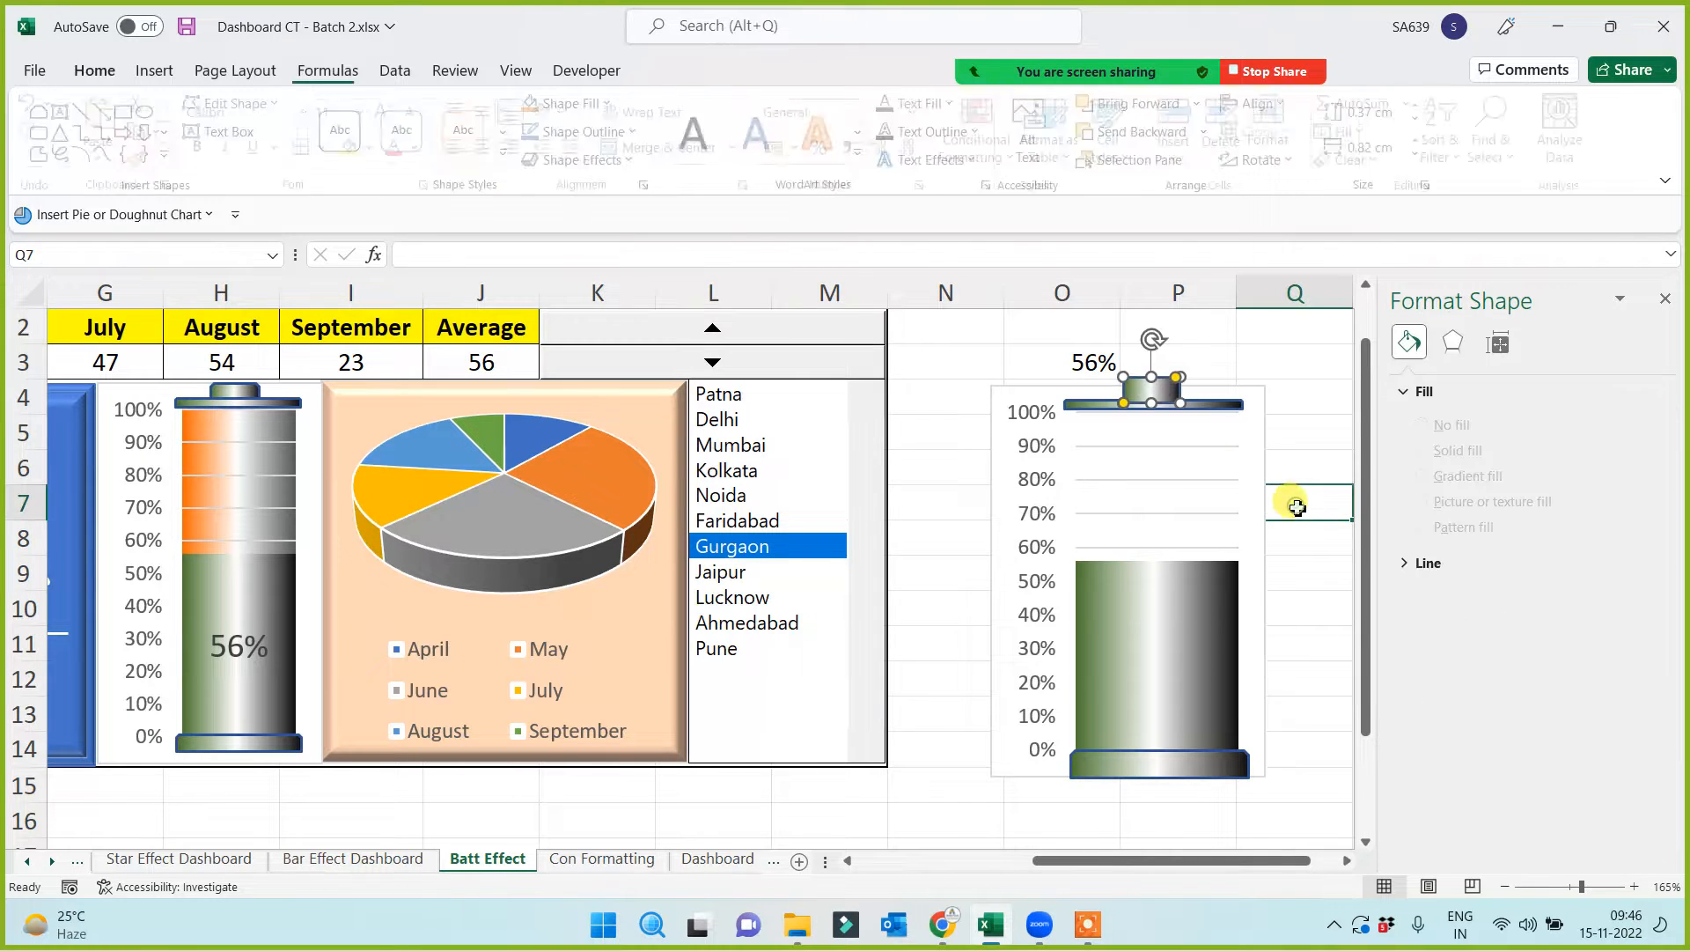
Give the plot area a gradient fill, setting its first stop to dark orange and its 100% stop to dark grey
{"action": "left_click", "coordinate": [1132, 466]}
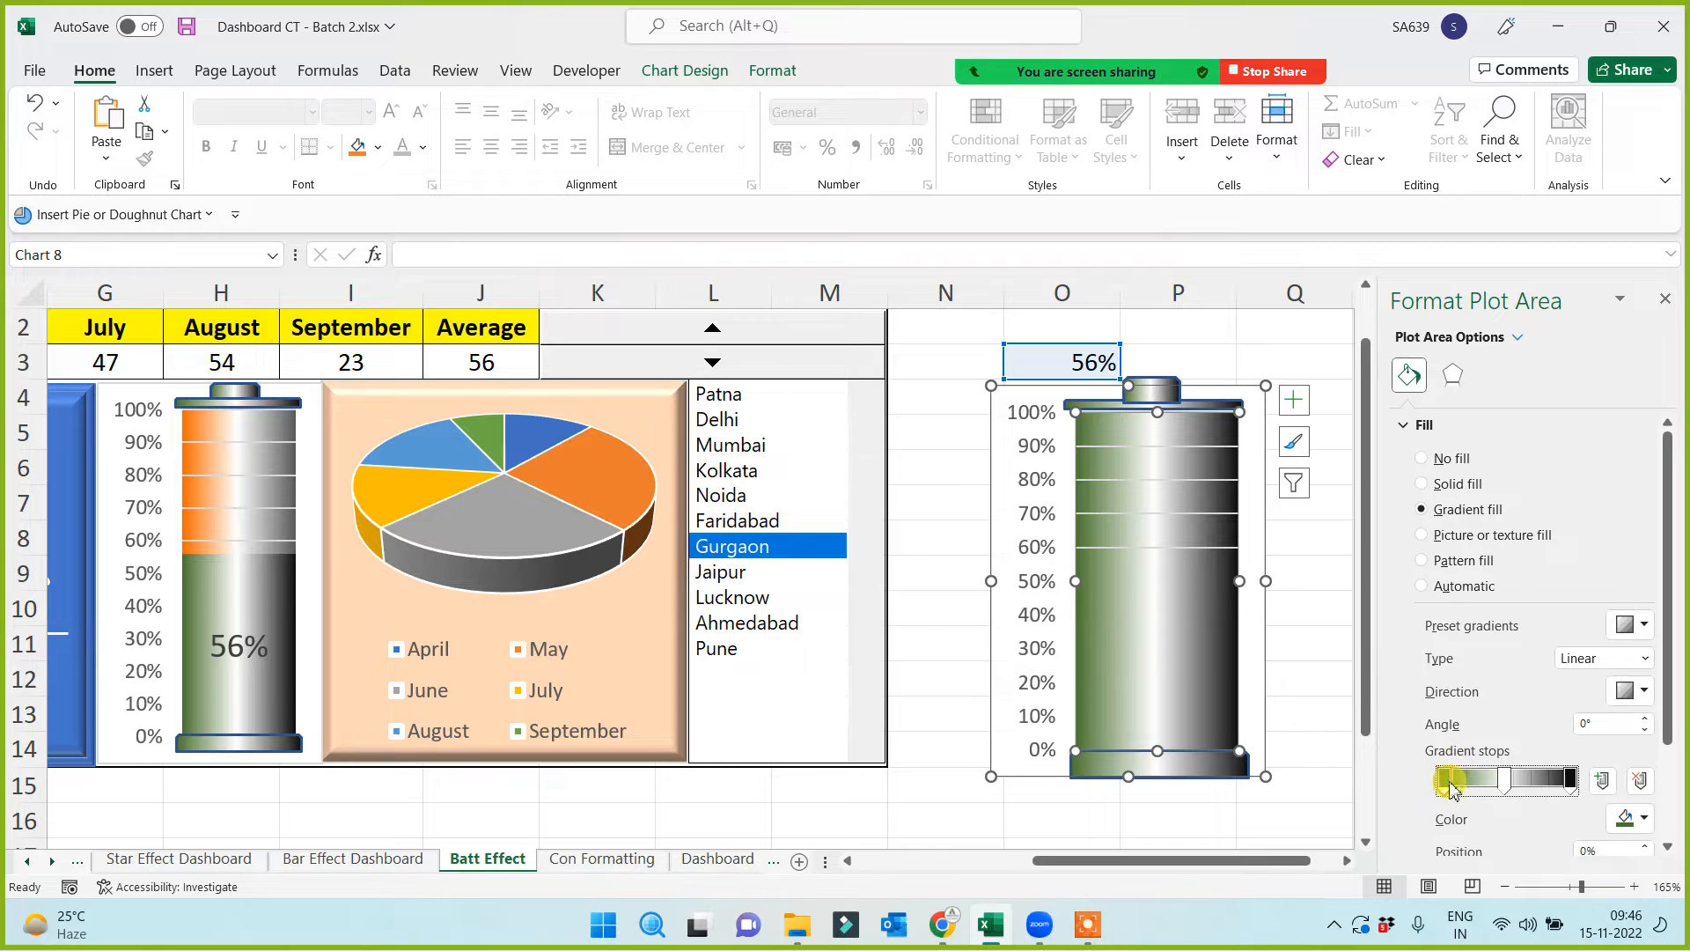
{"action": "left_click", "coordinate": [1645, 819]}
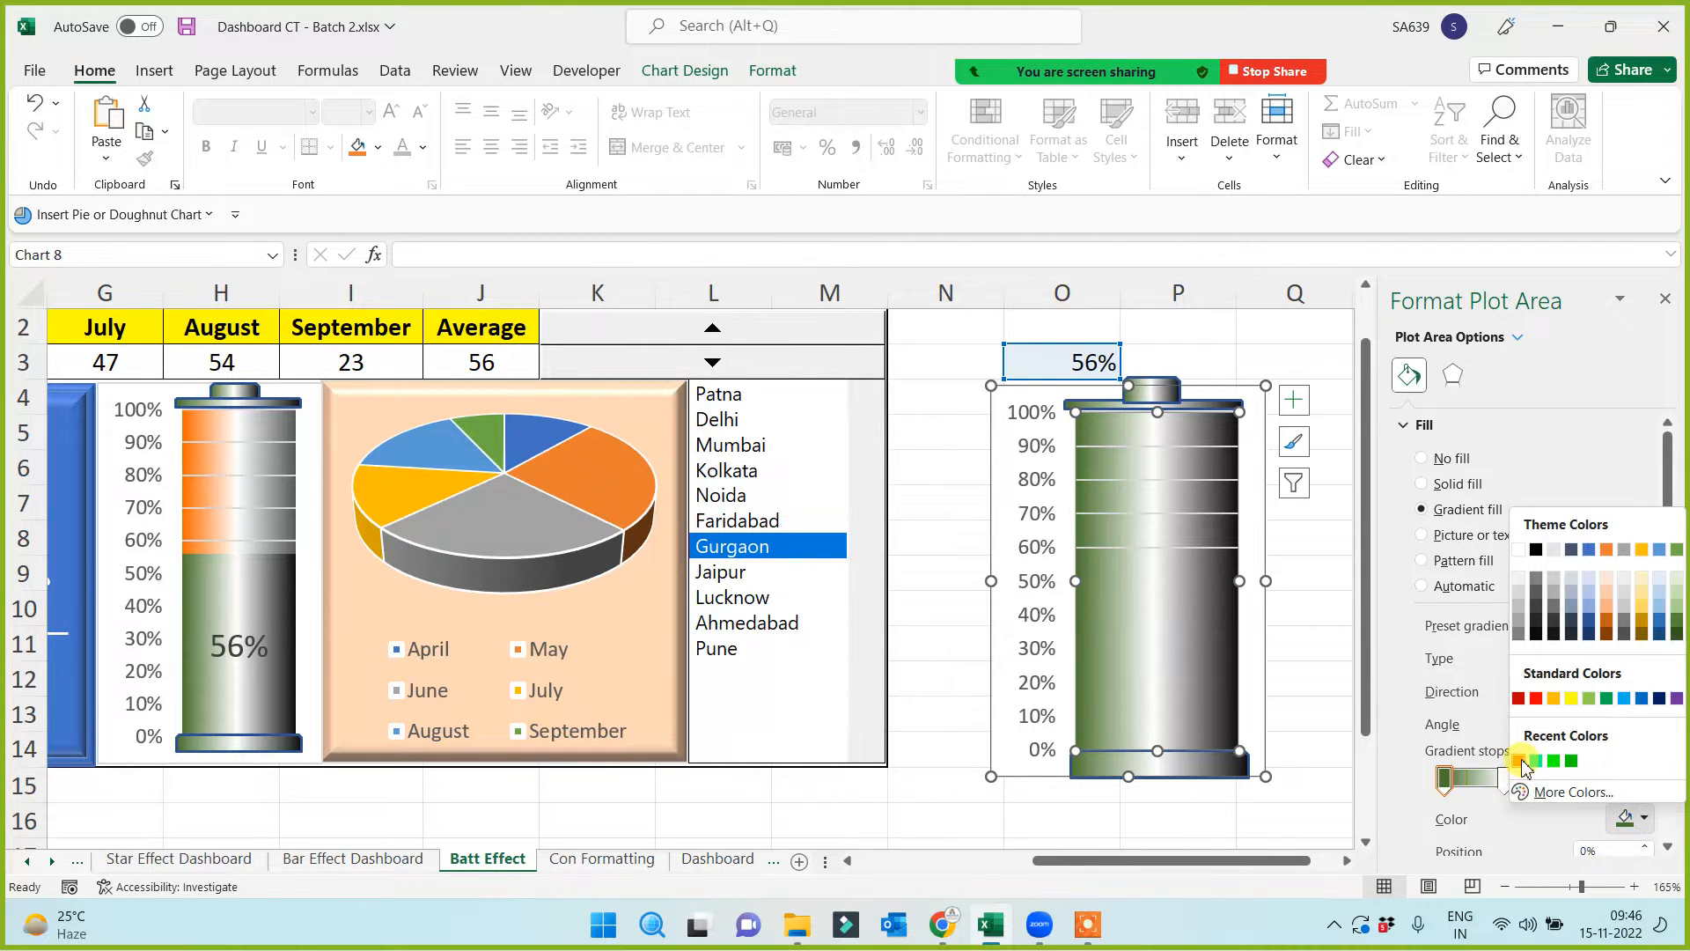
{"action": "left_click", "coordinate": [1607, 626]}
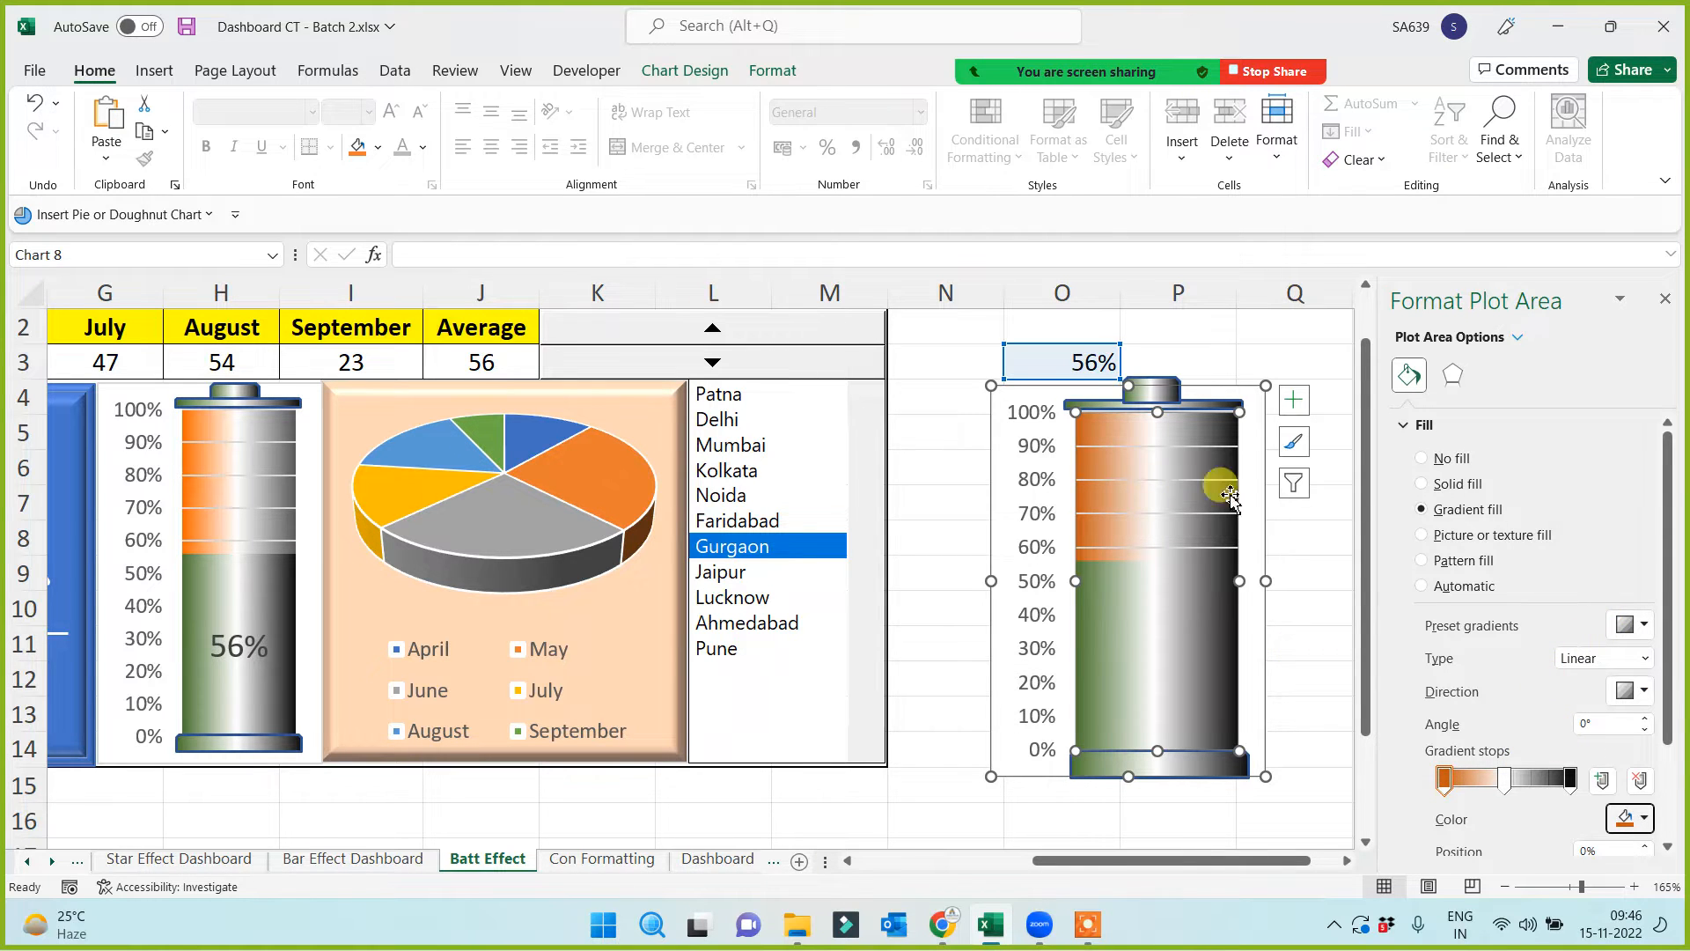
{"action": "left_click", "coordinate": [1571, 778]}
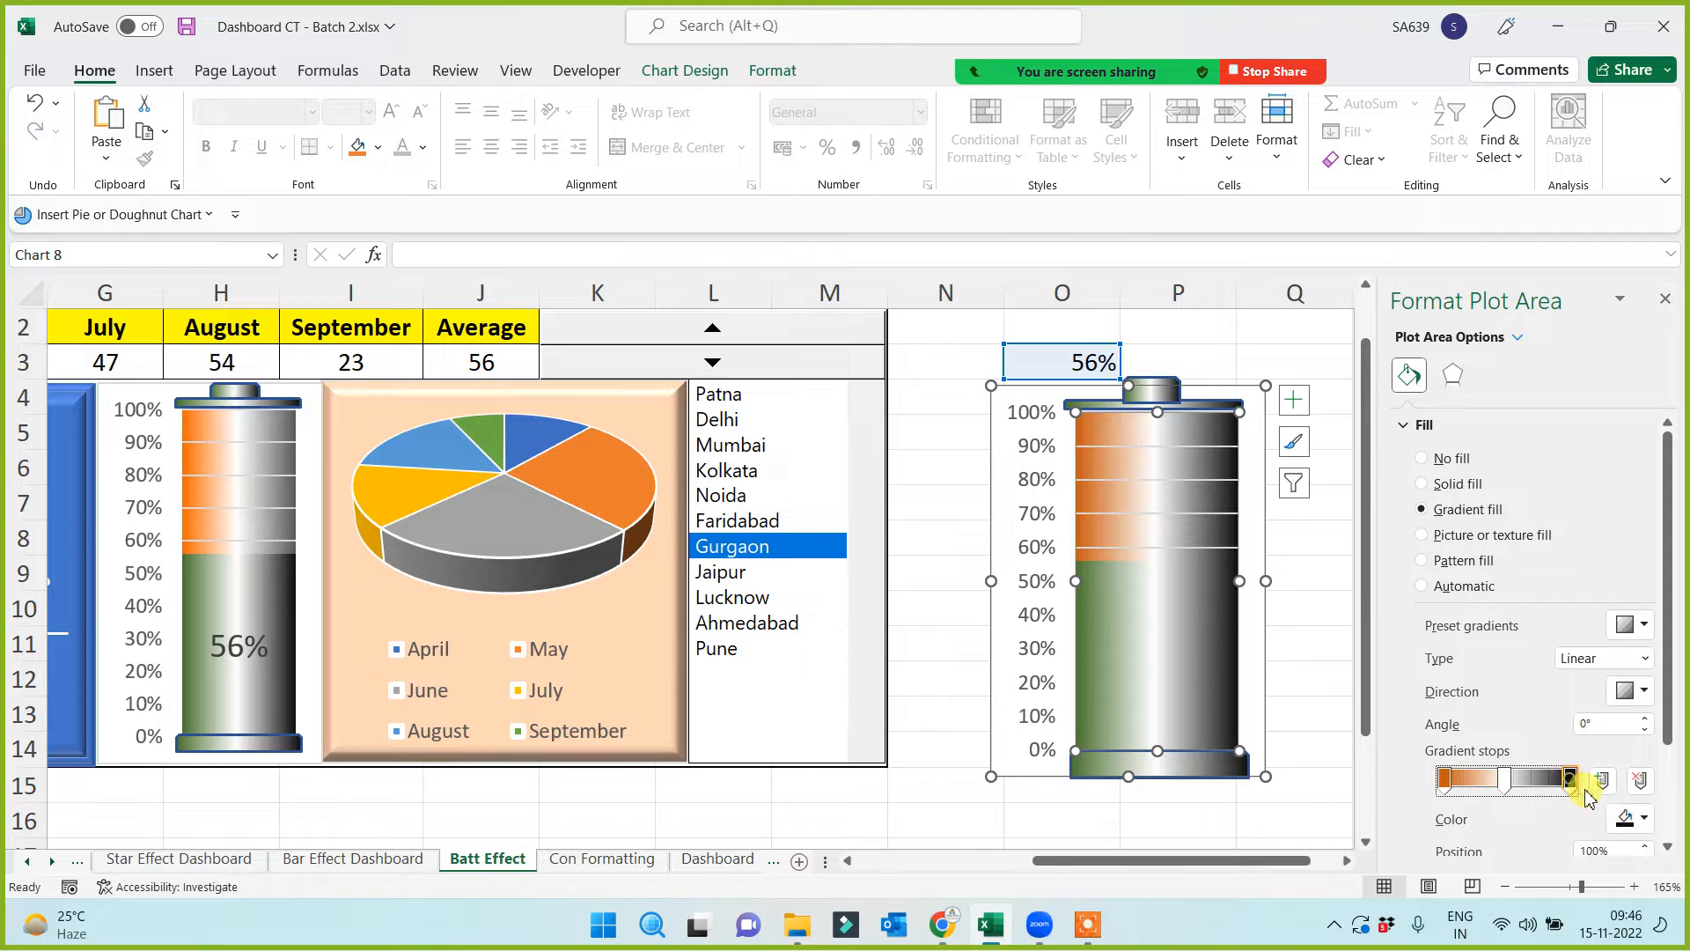
{"action": "left_click", "coordinate": [1645, 819]}
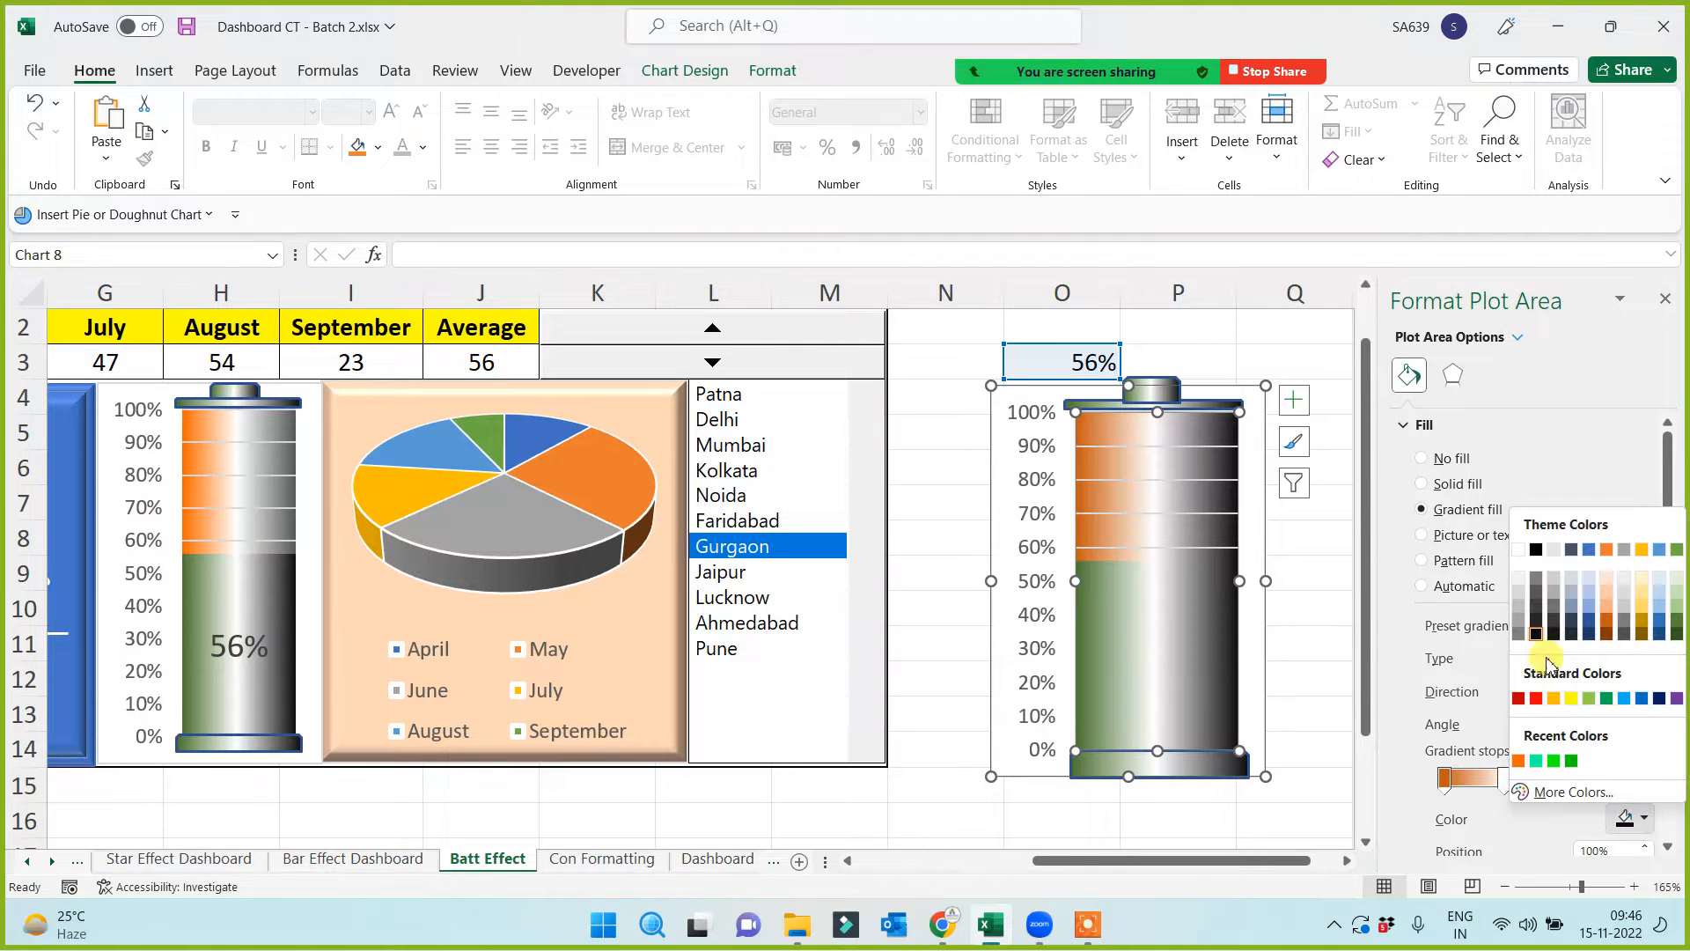
{"action": "left_click", "coordinate": [1537, 608]}
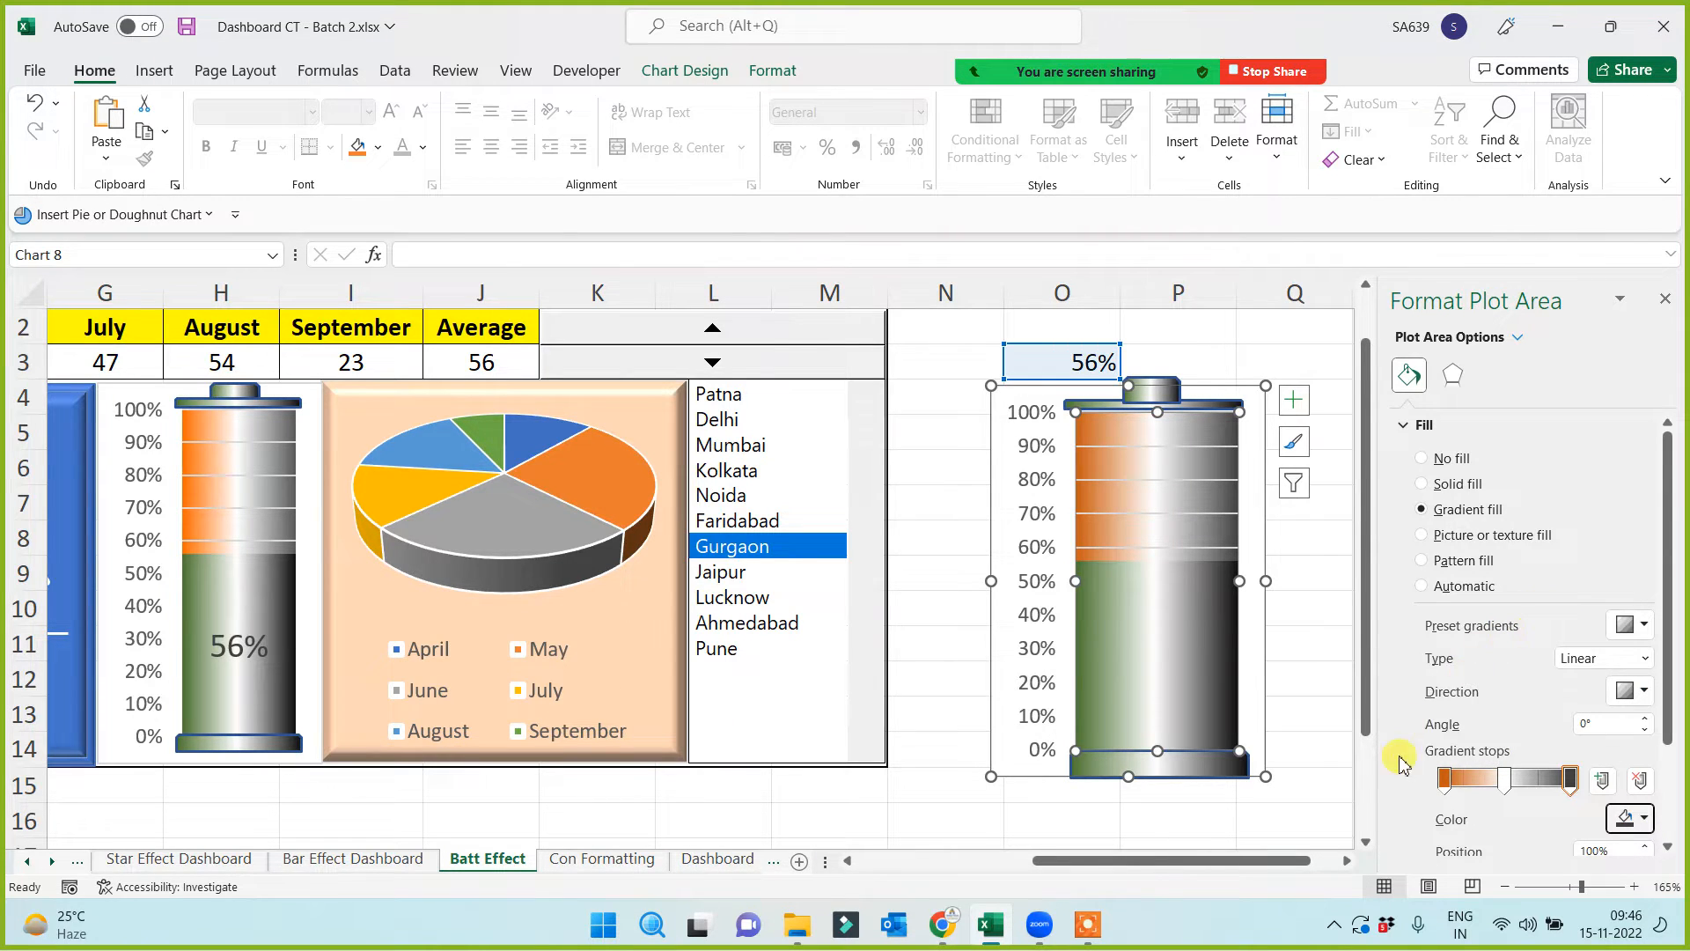
Deselect the battery chart and close the formatting pane
{"action": "left_click", "coordinate": [1207, 806]}
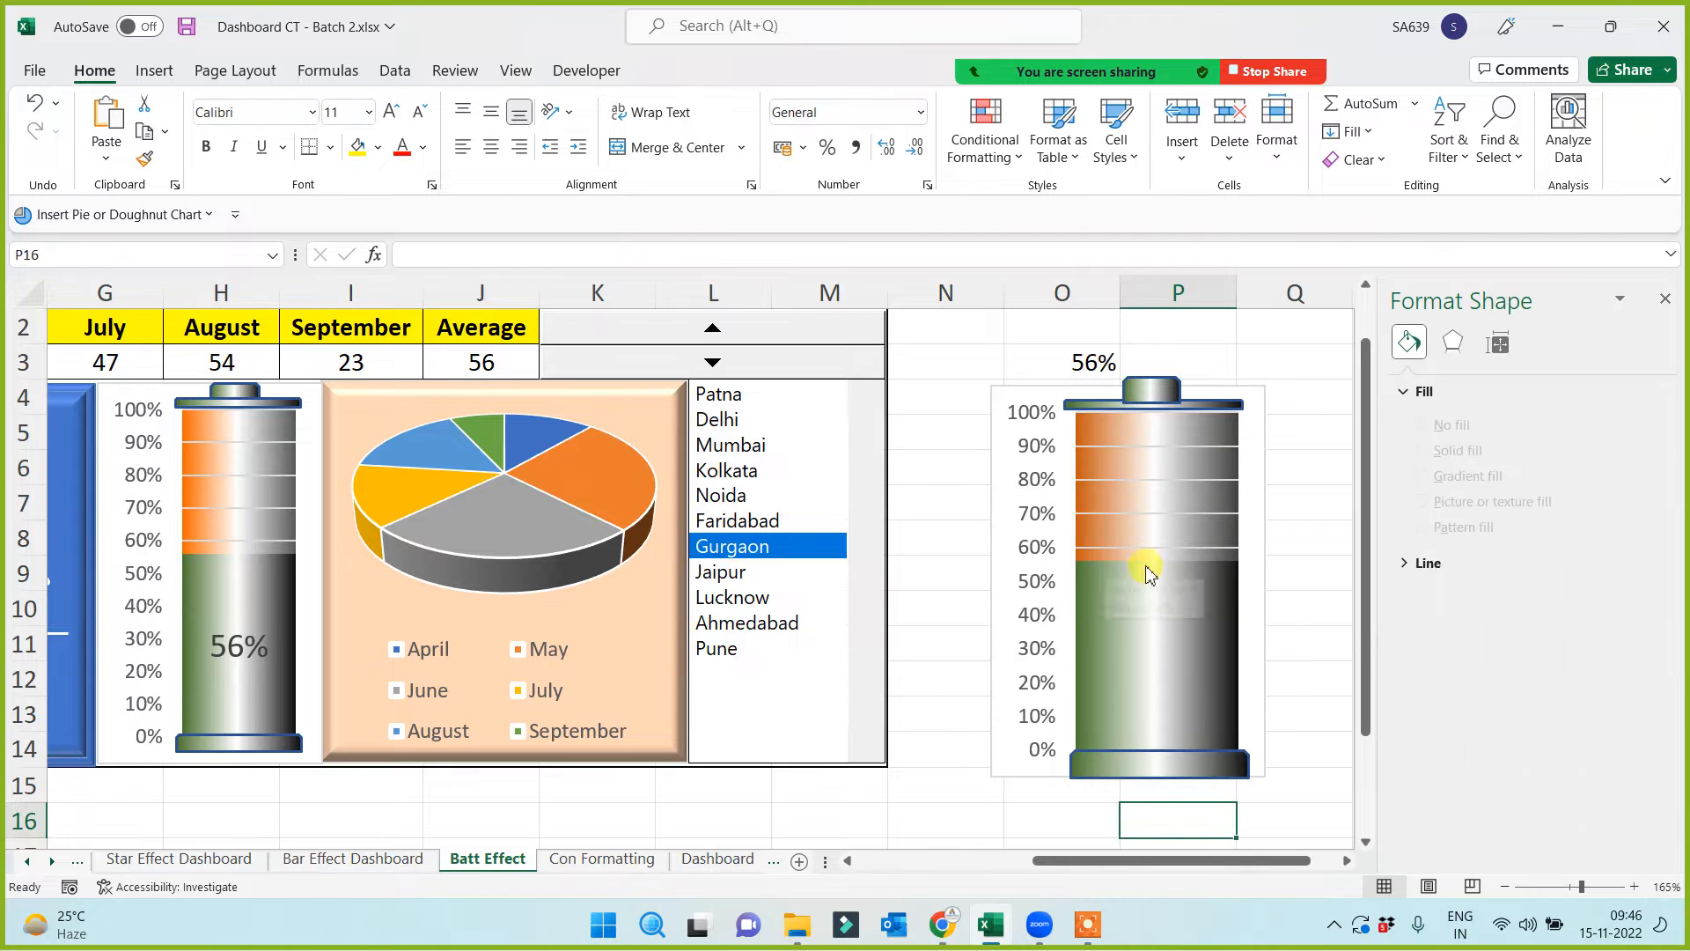
{"action": "left_click", "coordinate": [1322, 468]}
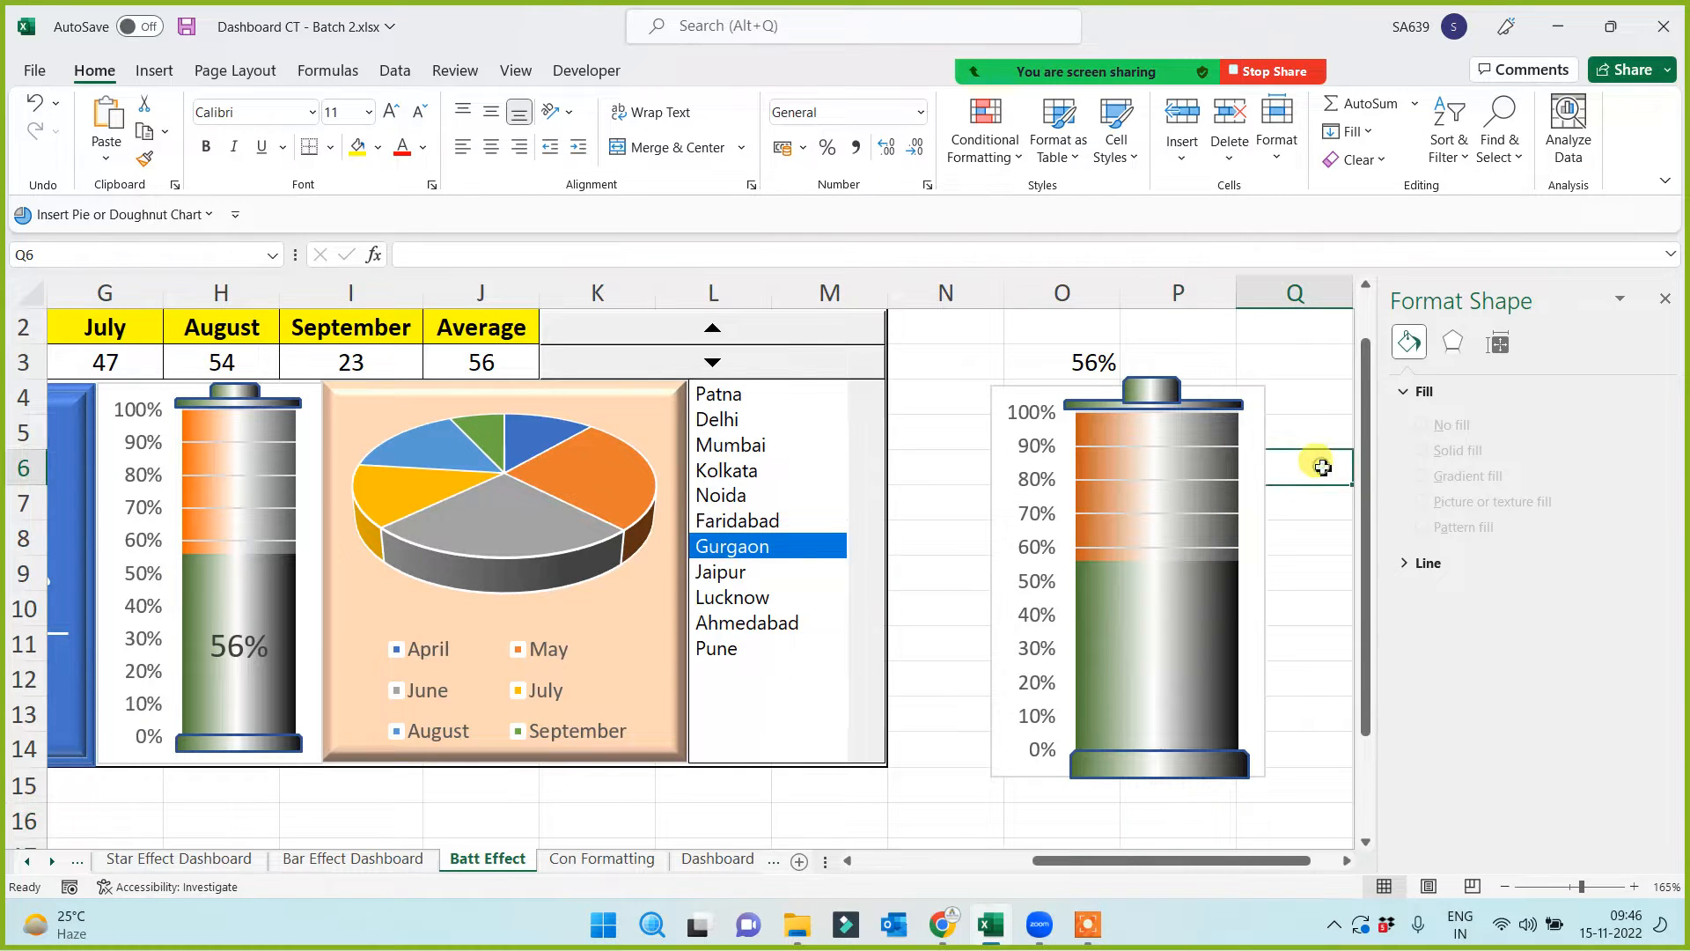
{"action": "left_click", "coordinate": [1665, 298]}
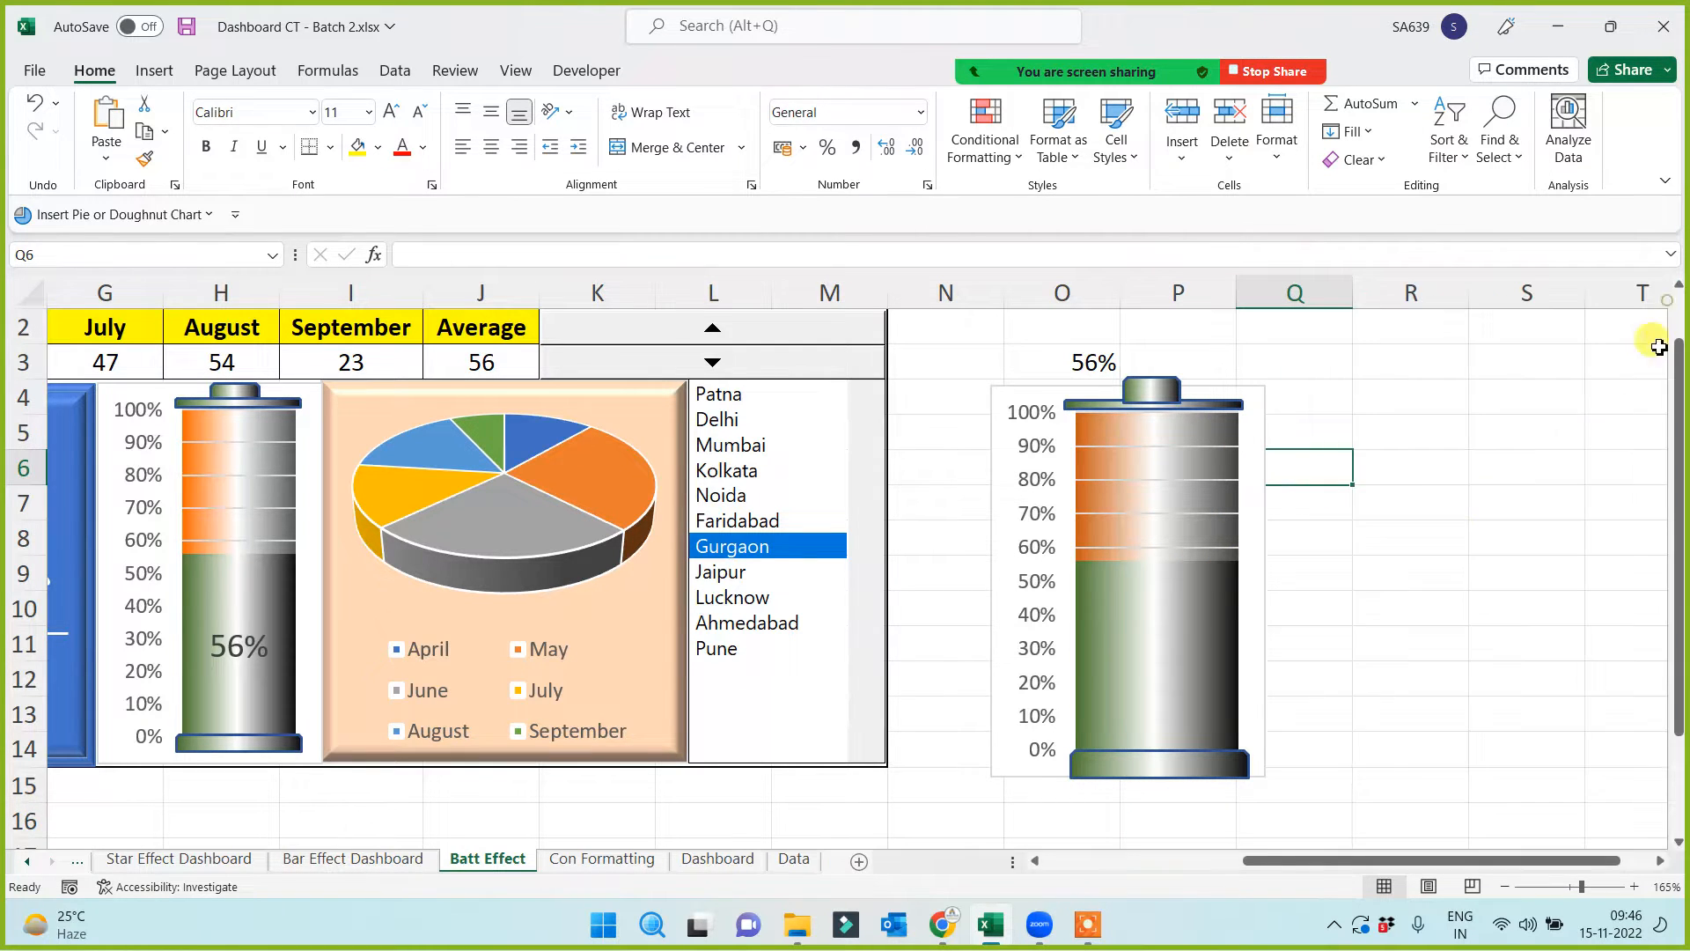
{"action": "left_click", "coordinate": [1449, 596]}
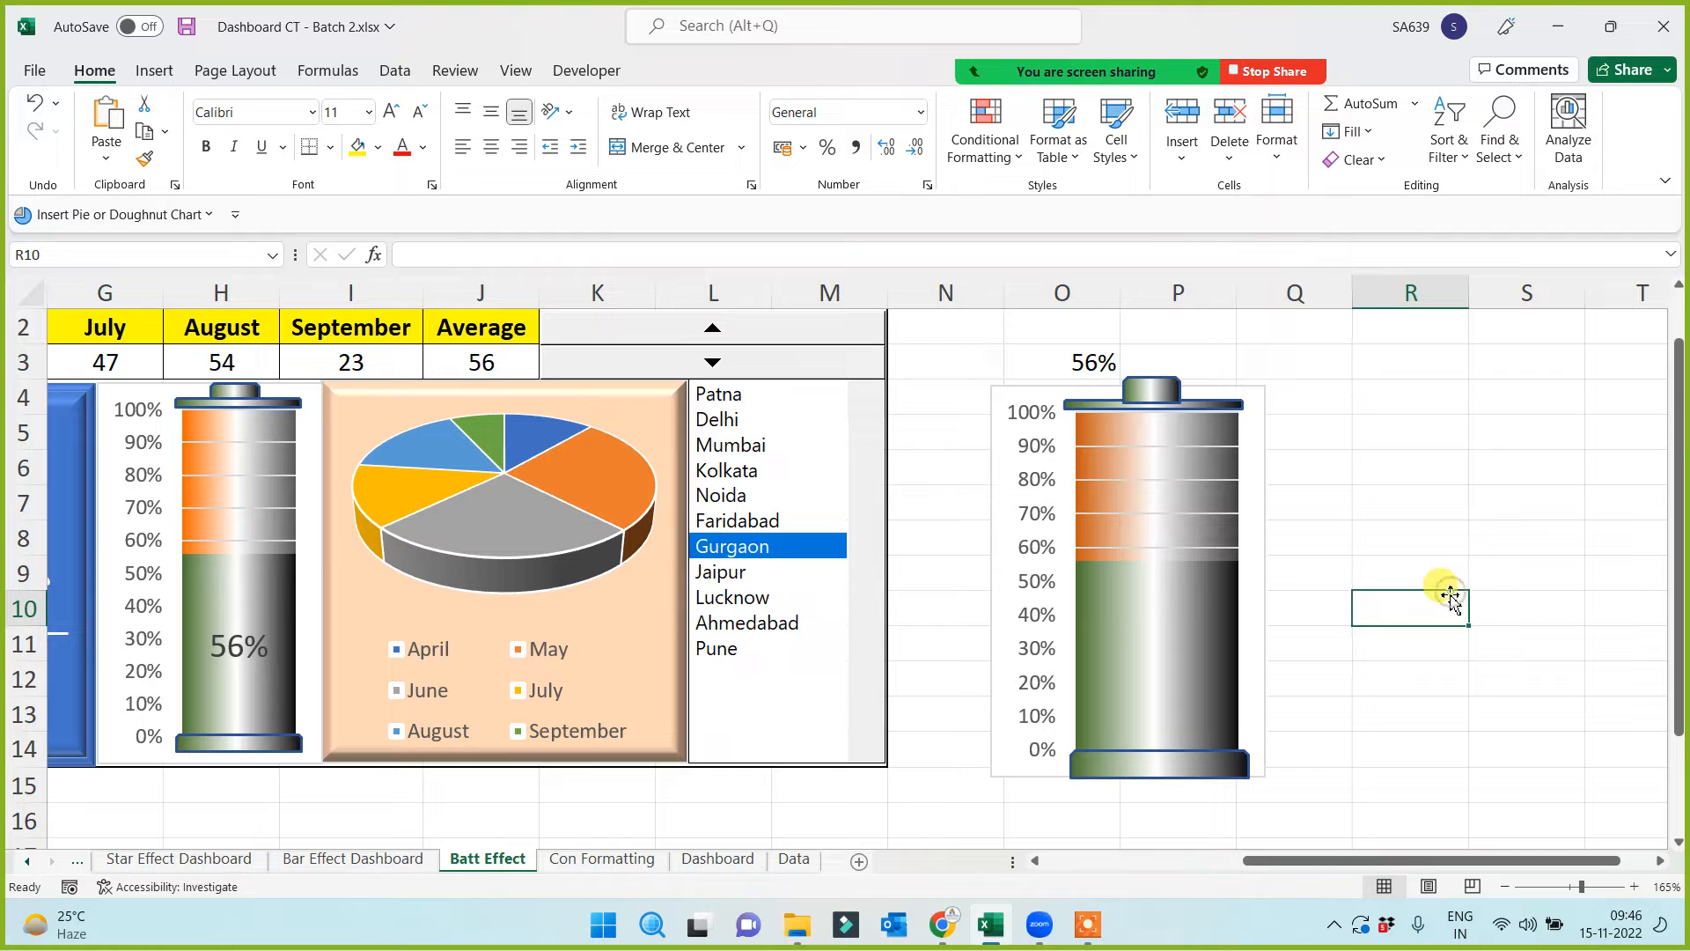
Nudge the battery cap slightly right, and move the terminal right and down onto the cap
{"action": "left_click", "coordinate": [1079, 406]}
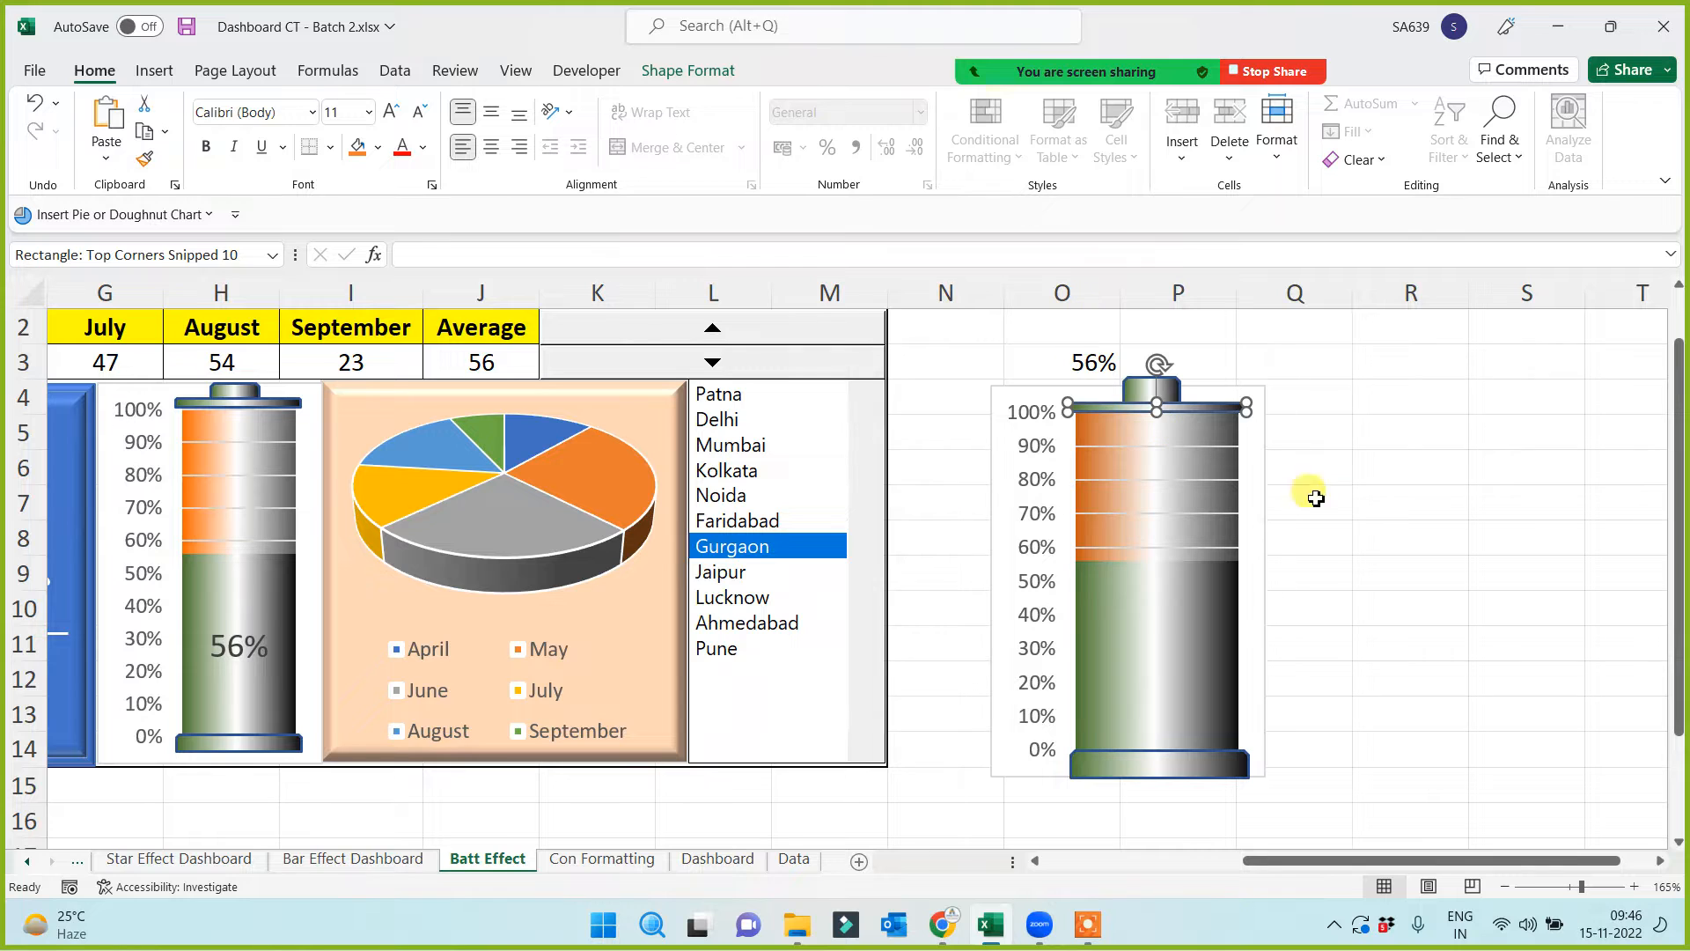
{"action": "left_click", "coordinate": [1417, 503]}
{"action": "left_click", "coordinate": [1150, 387]}
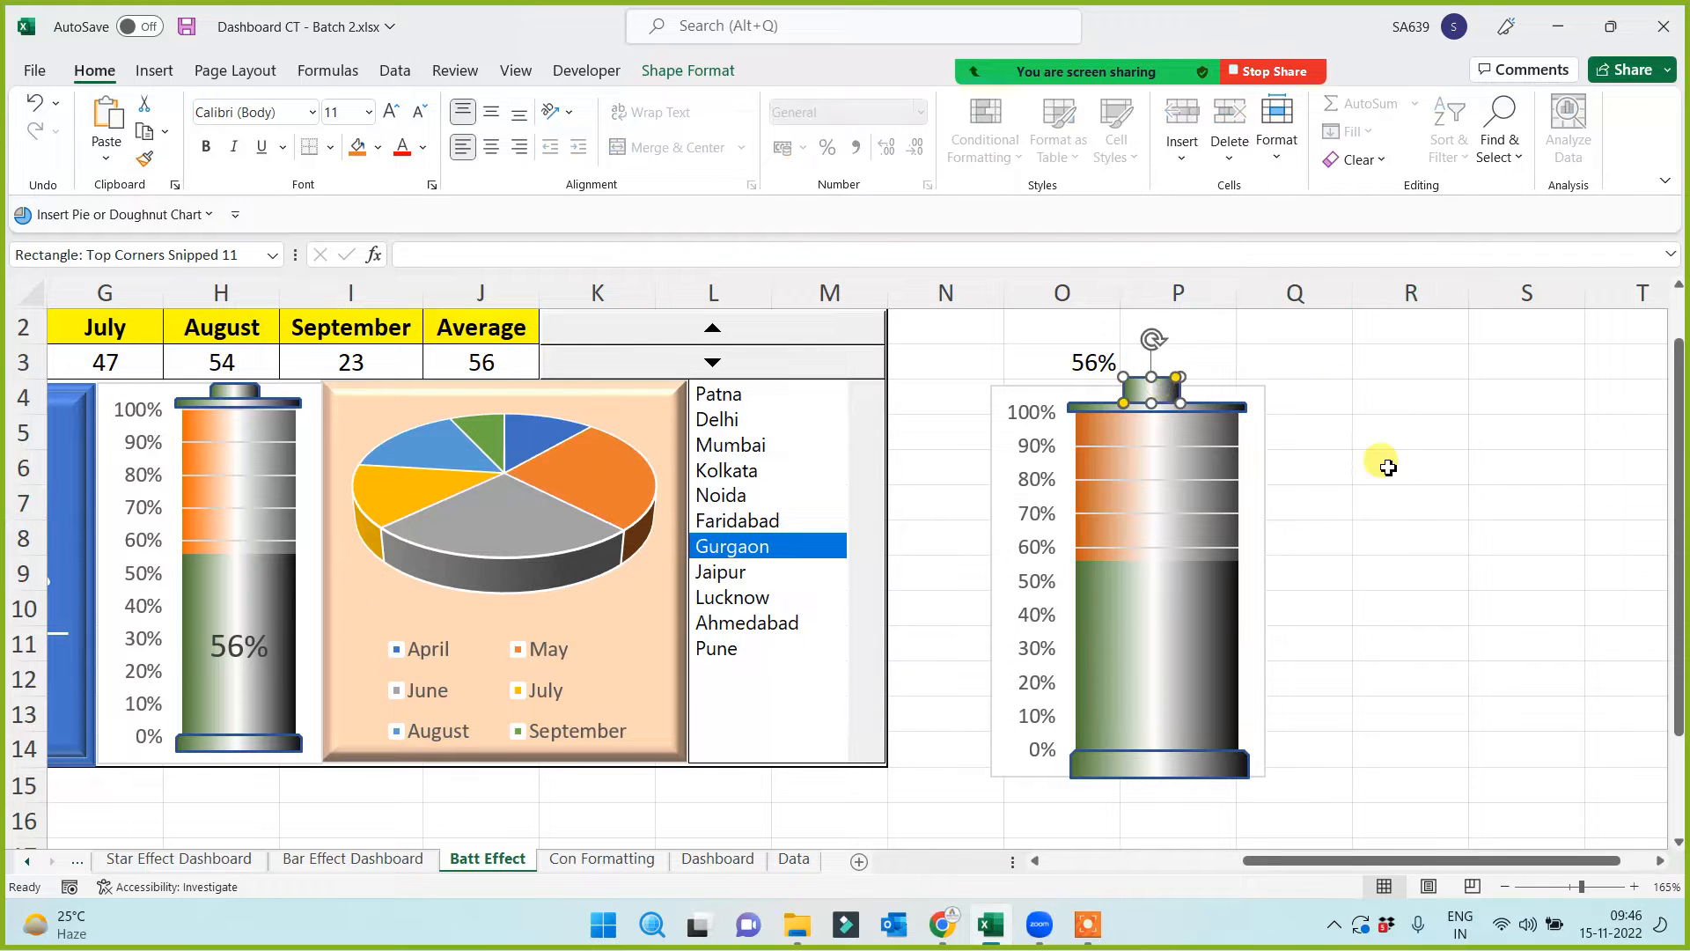
{"action": "key", "text": "Right"}
{"action": "key", "text": "Down"}
{"action": "key", "text": "Down"}
{"action": "key", "text": "Down"}
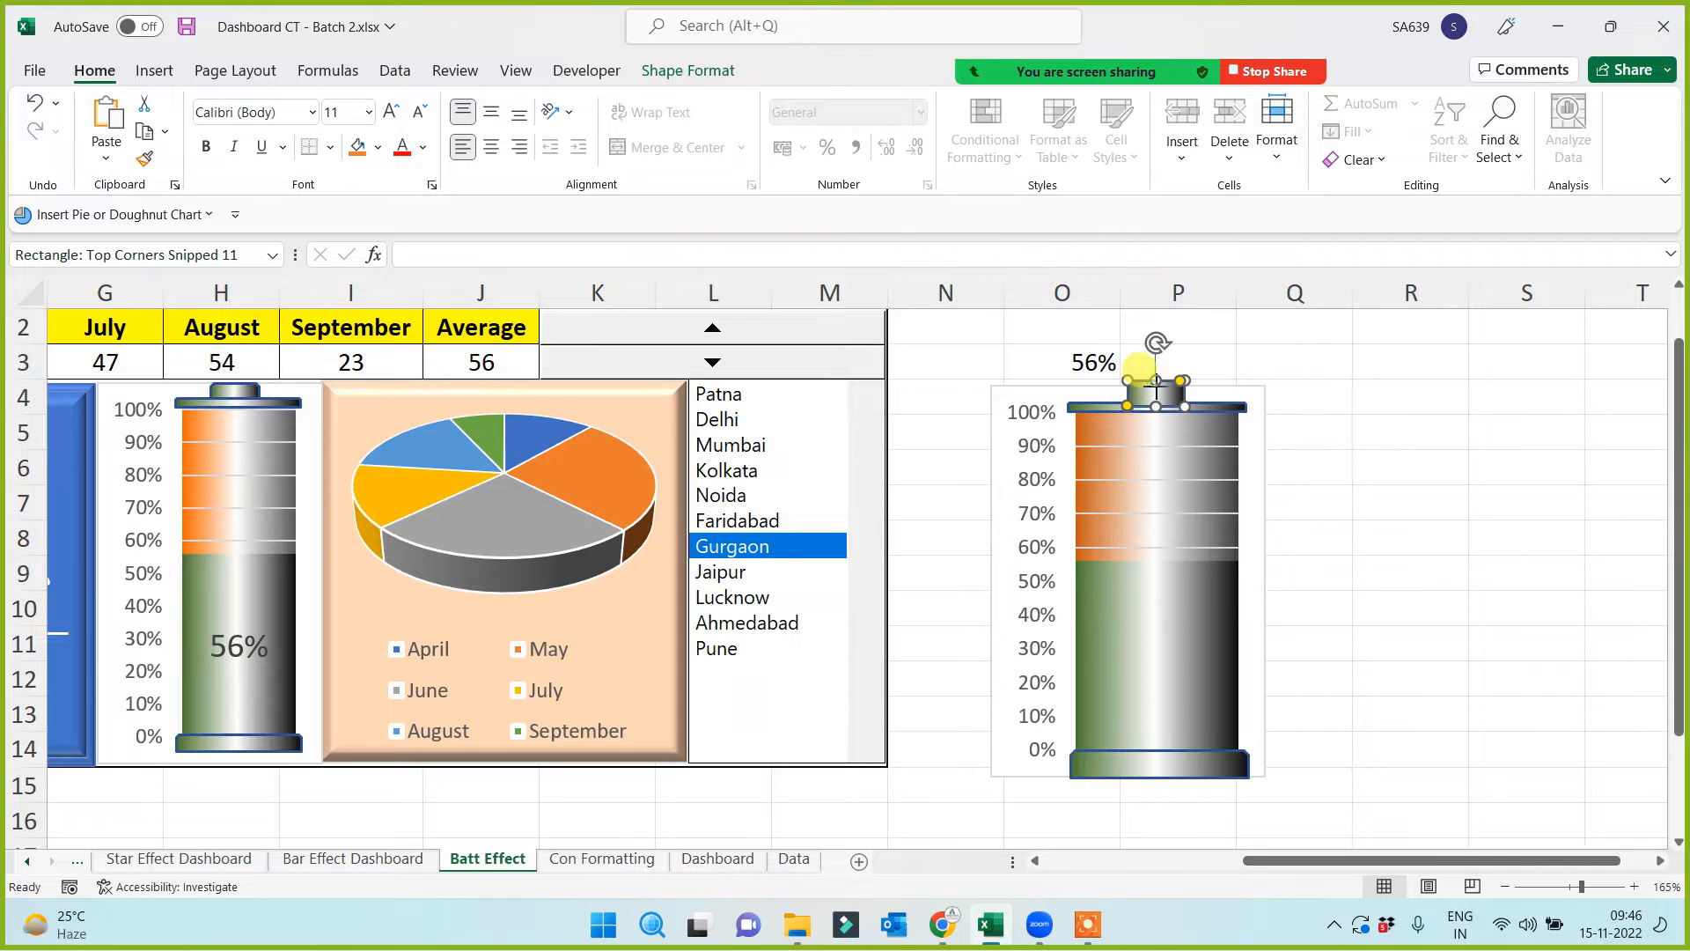
{"action": "left_click", "coordinate": [1330, 449]}
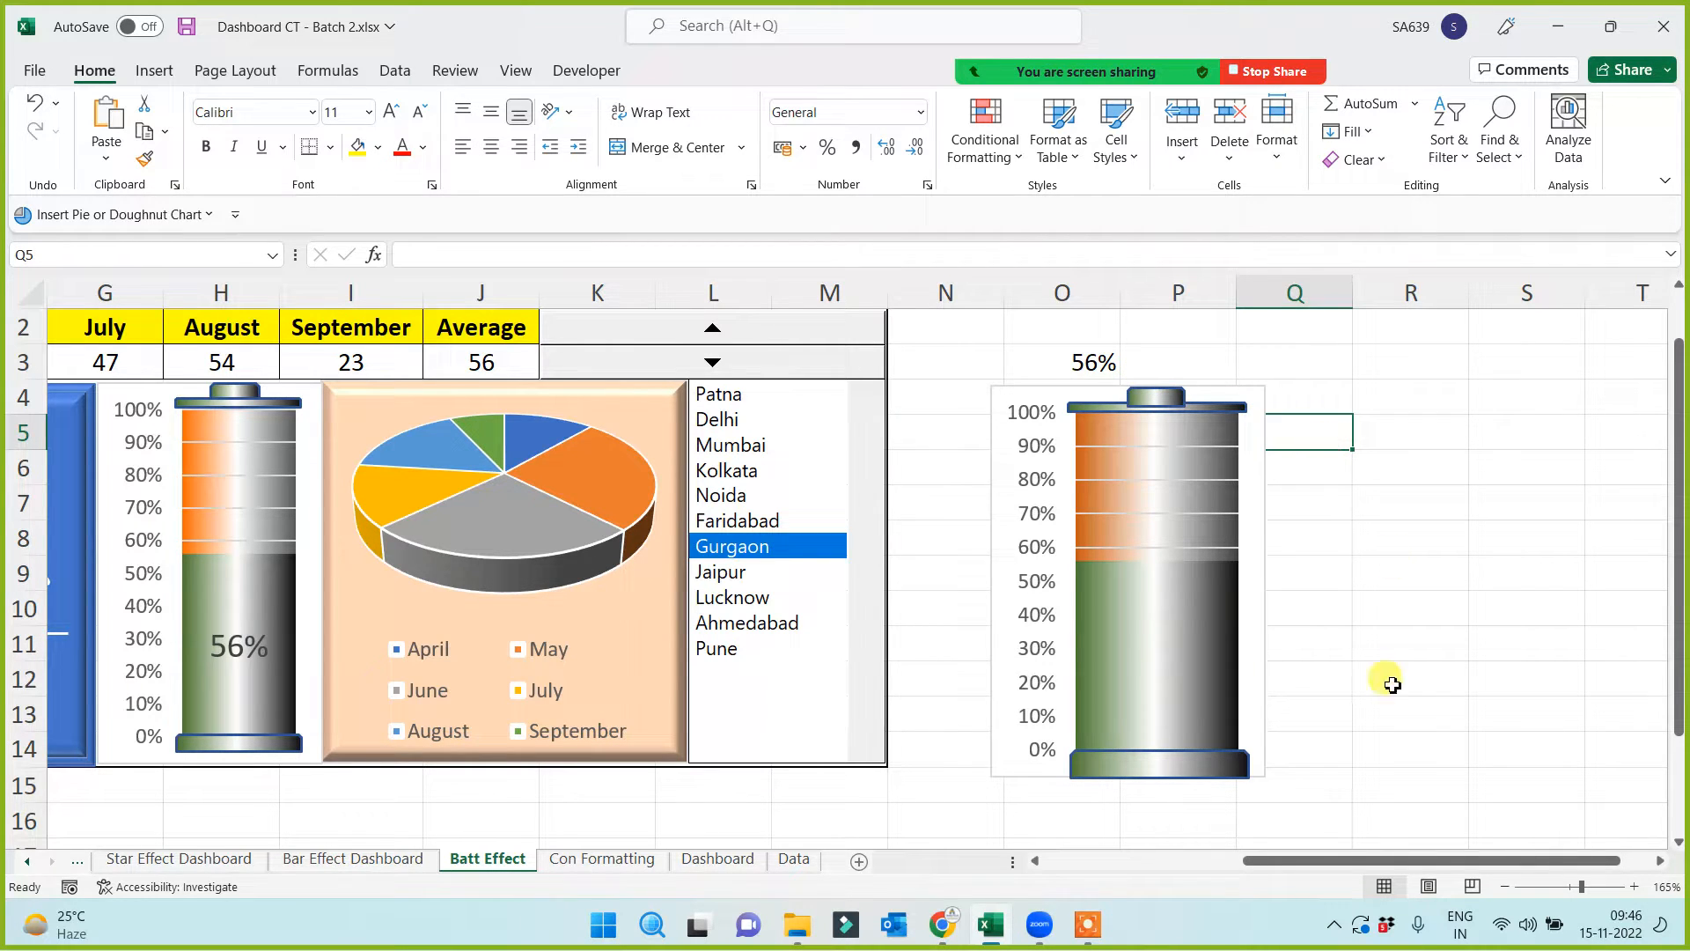
Nudge the battery's base shape slightly left to line it up with the column, and deselect it
{"action": "left_click", "coordinate": [1180, 767]}
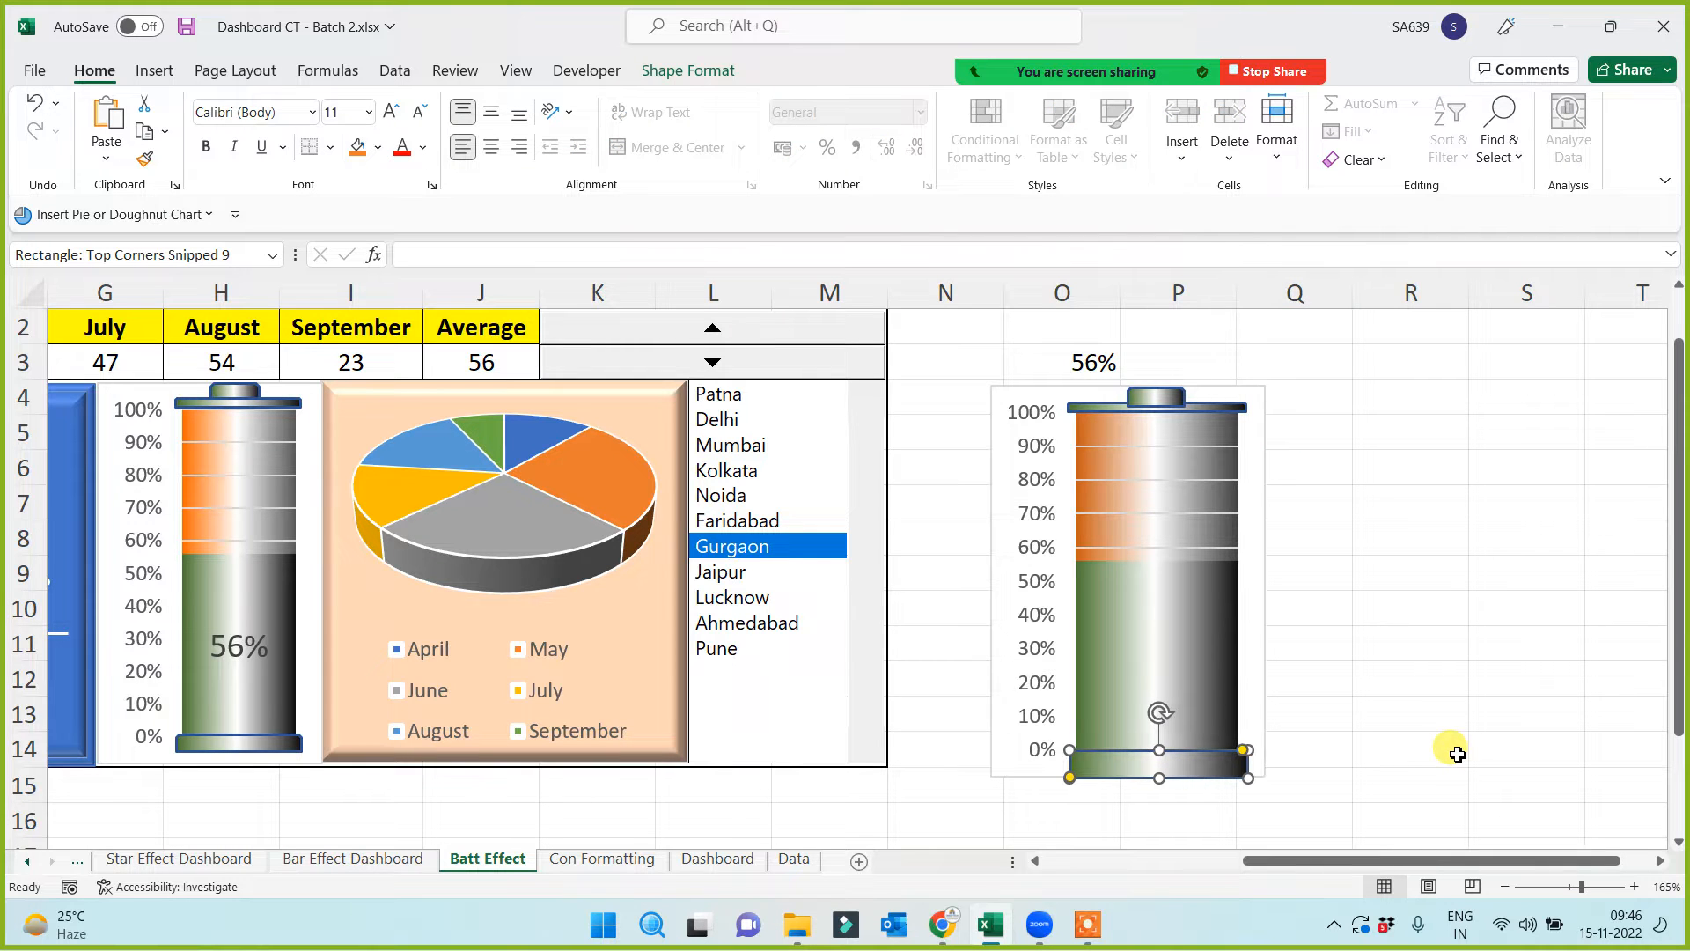
{"action": "left_click", "coordinate": [1374, 684]}
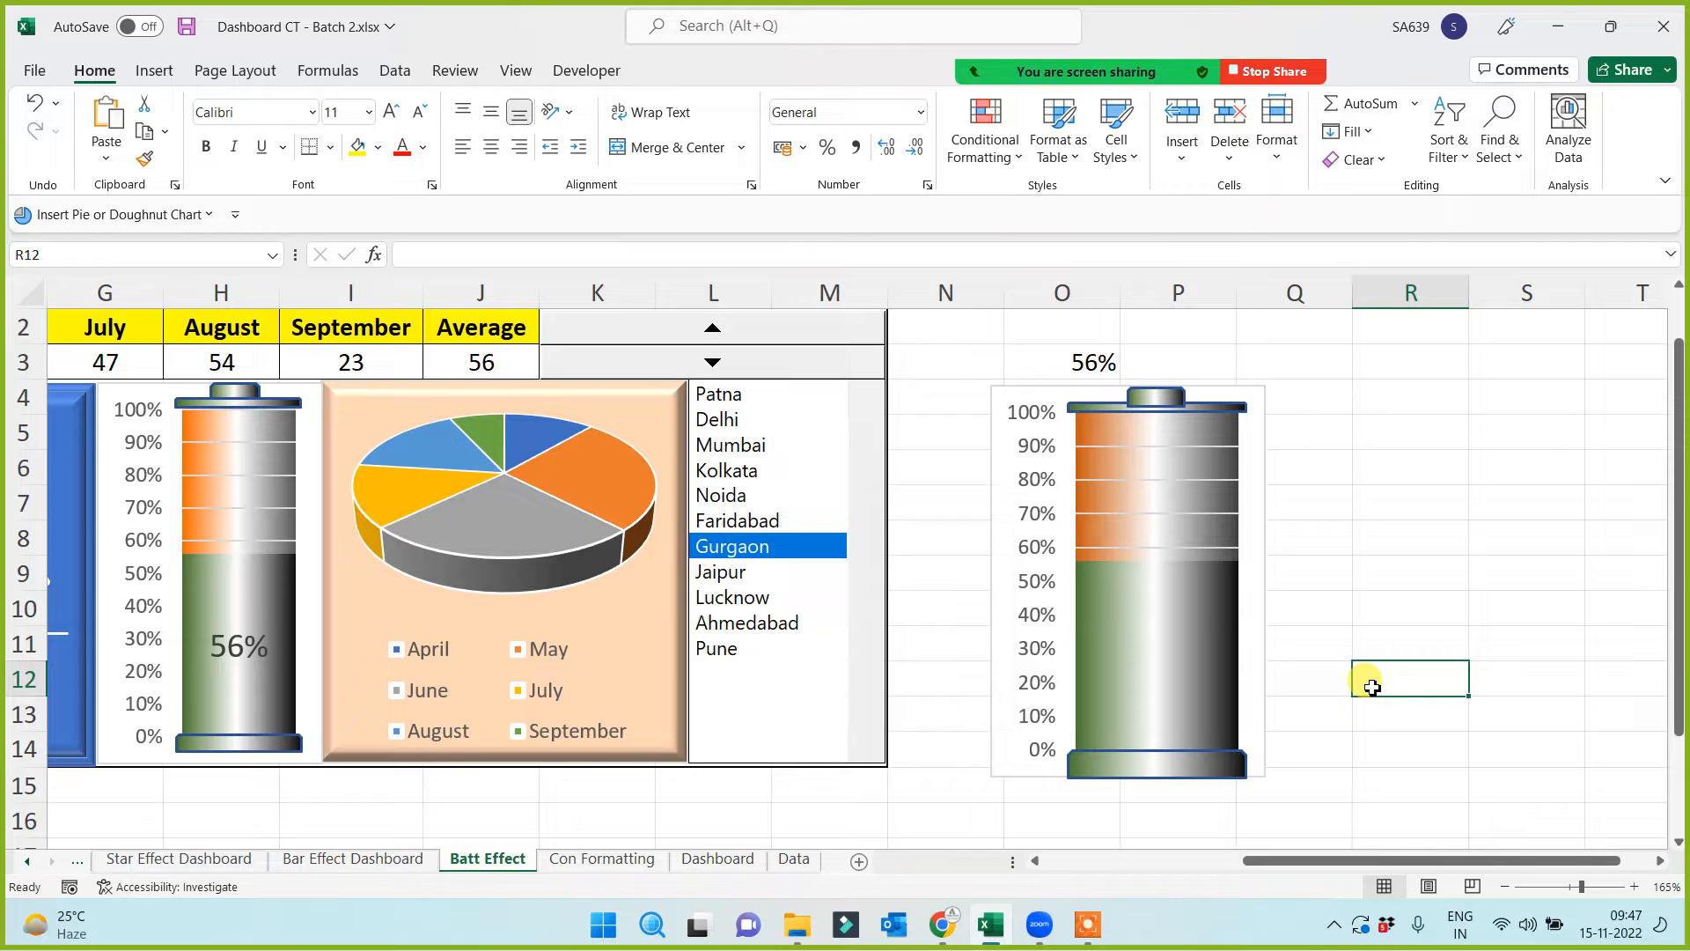
{"action": "left_click", "coordinate": [1350, 440]}
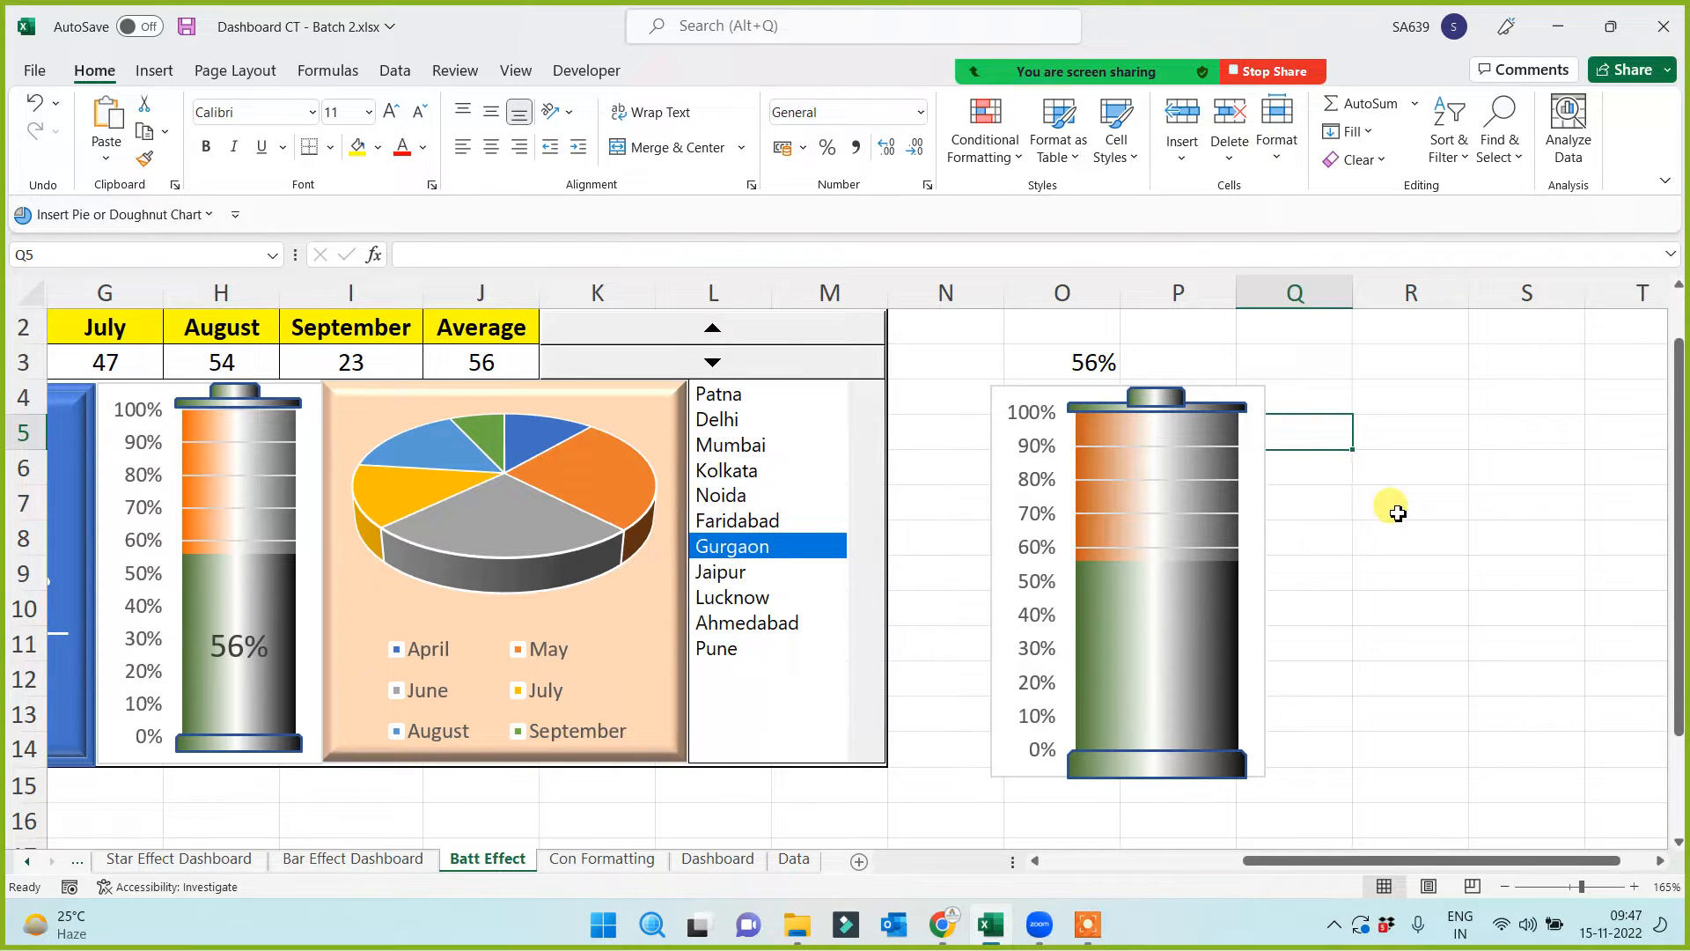
Look over the finished battery dashboard and the Star Effect Dashboard sheet, ending on the Bar Effect Dashboard sheet
{"action": "left_click_drag", "start_coordinate": [1283, 859], "coordinate": [992, 864]}
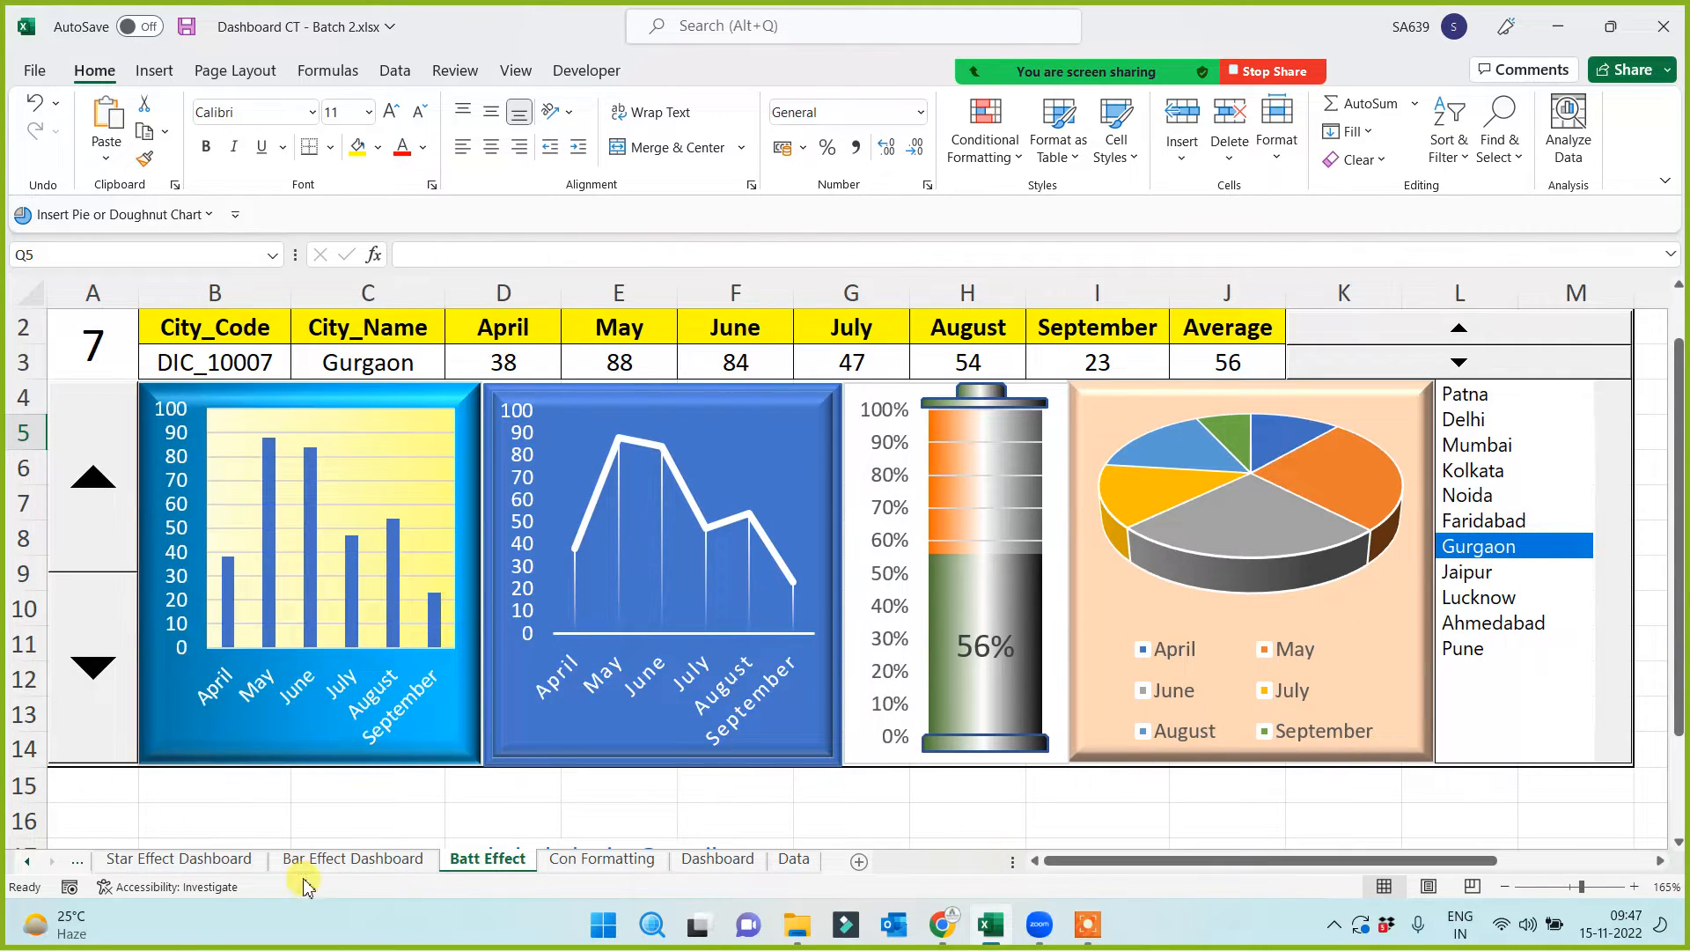
{"action": "left_click", "coordinate": [136, 856]}
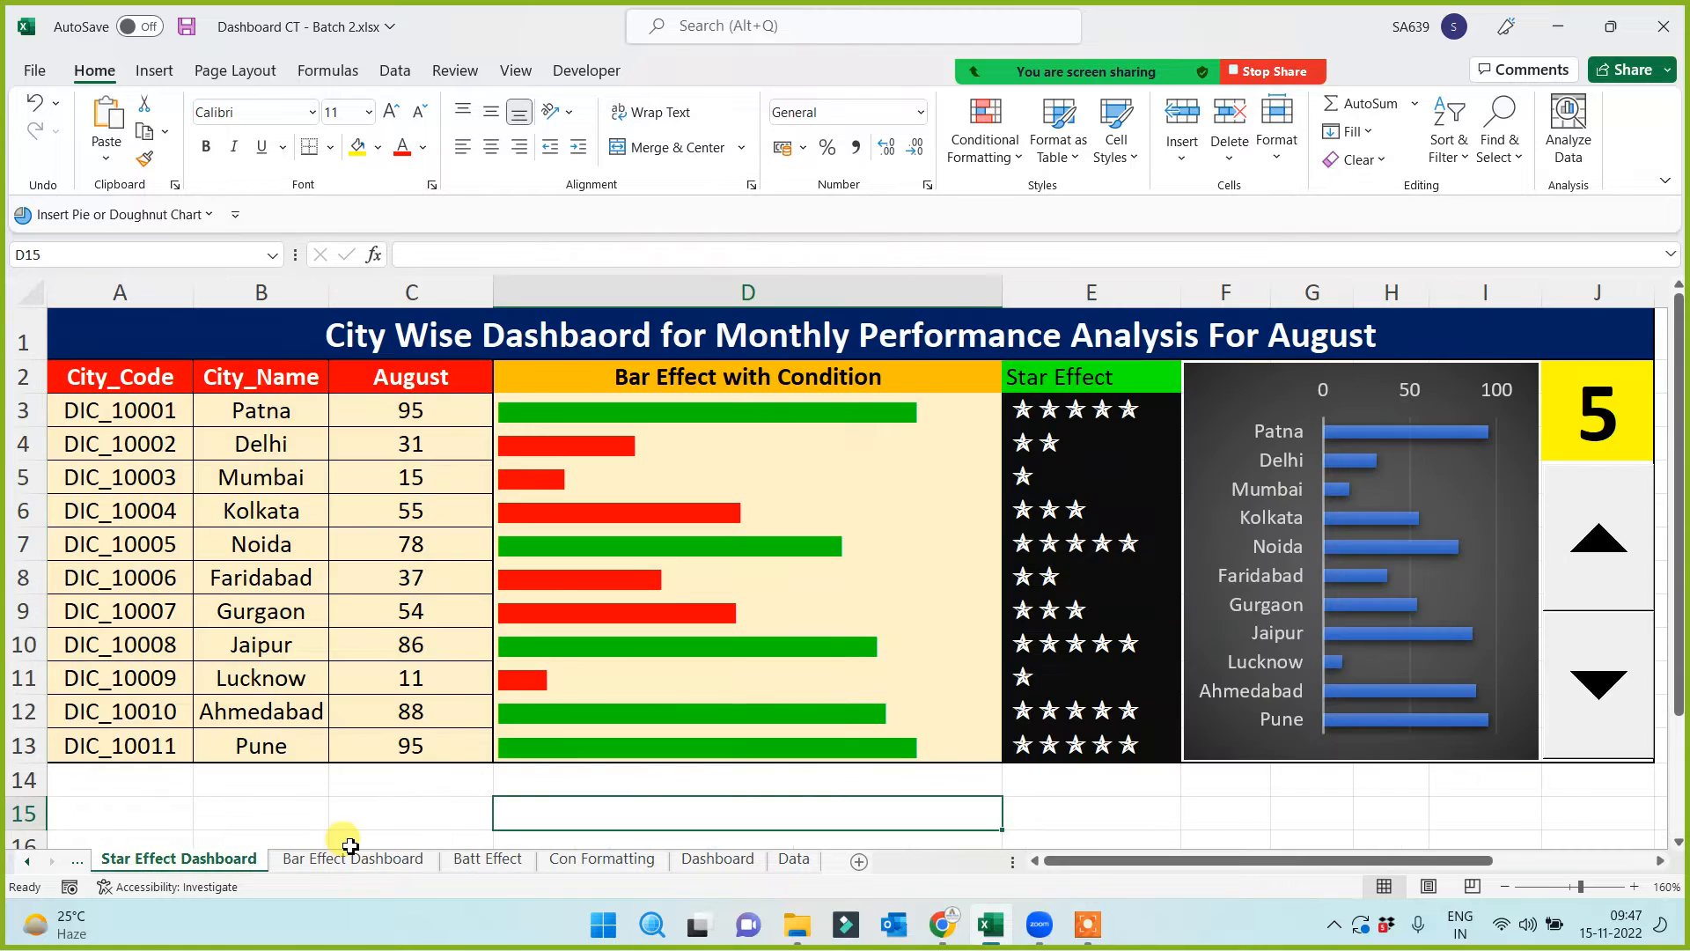
{"action": "left_click", "coordinate": [328, 861]}
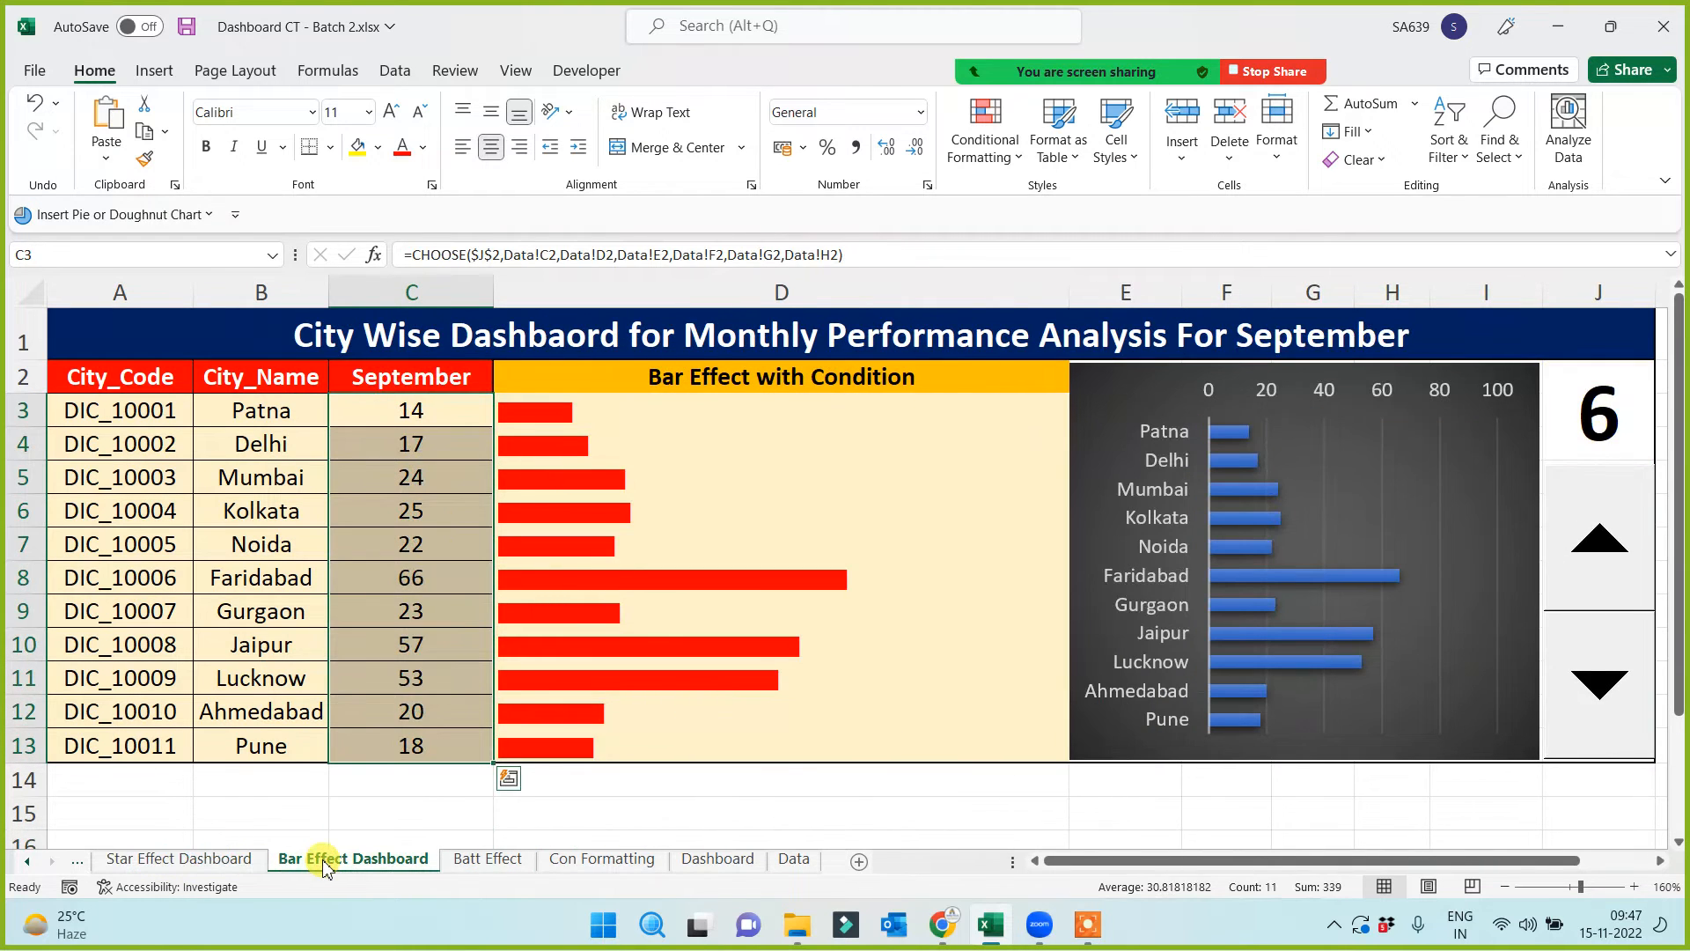
Clear the bar formulas from D3:D13 under Bar Effect with Condition
{"action": "left_click", "coordinate": [684, 780]}
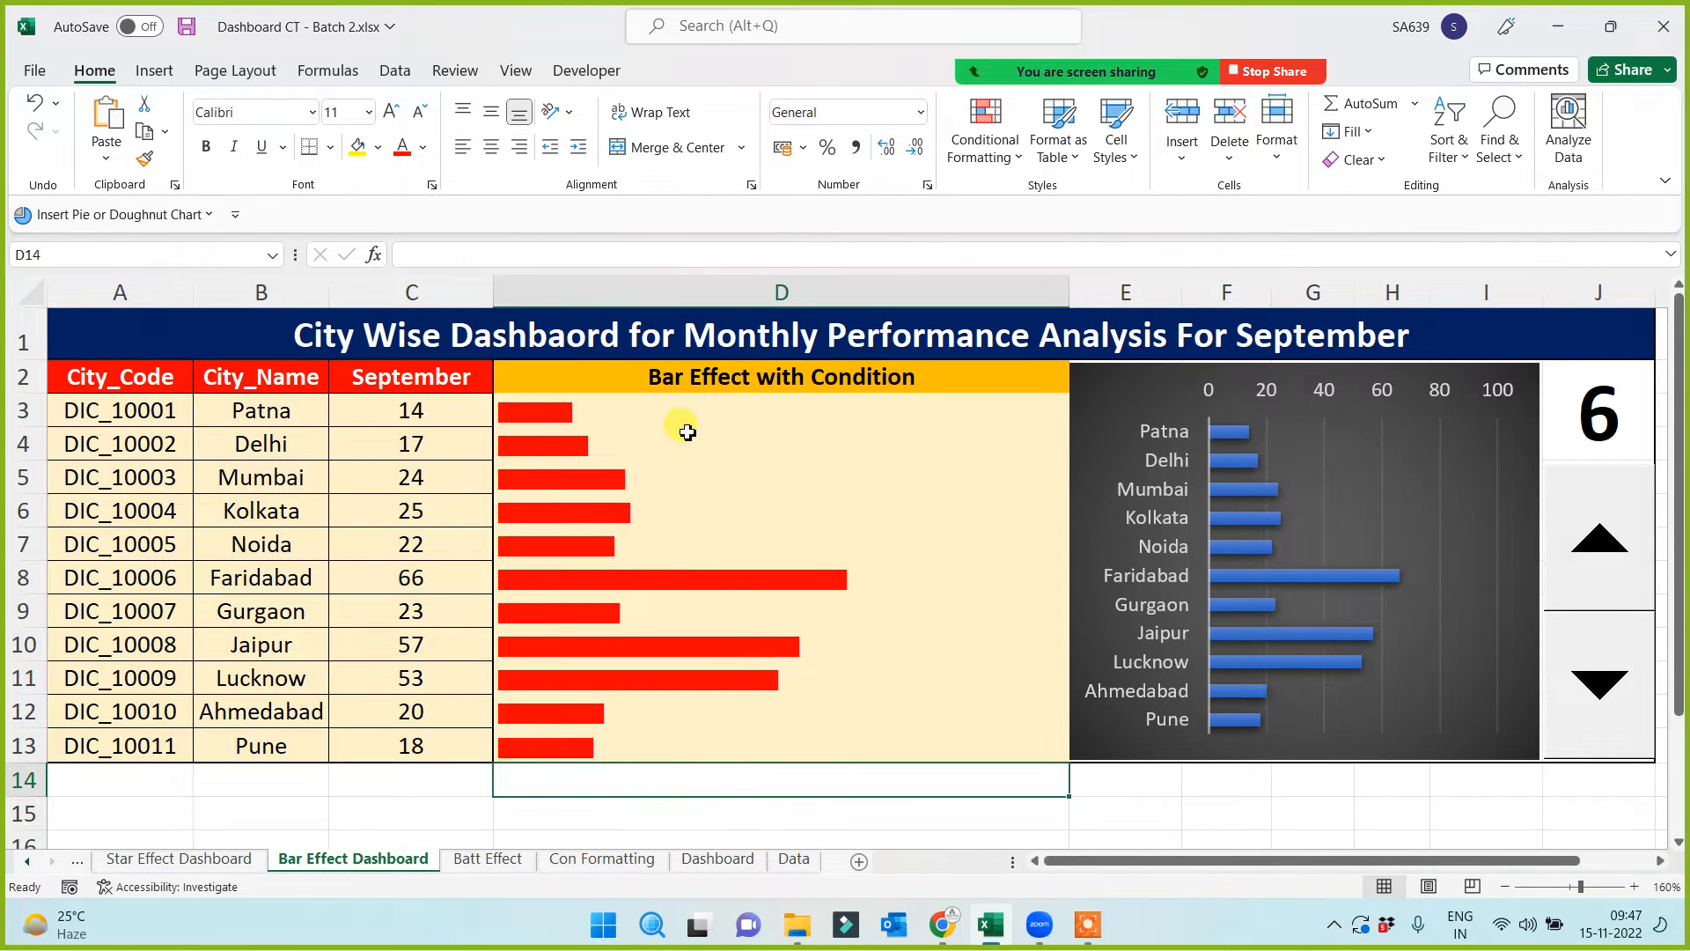
{"action": "left_click_drag", "start_coordinate": [688, 421], "coordinate": [675, 730]}
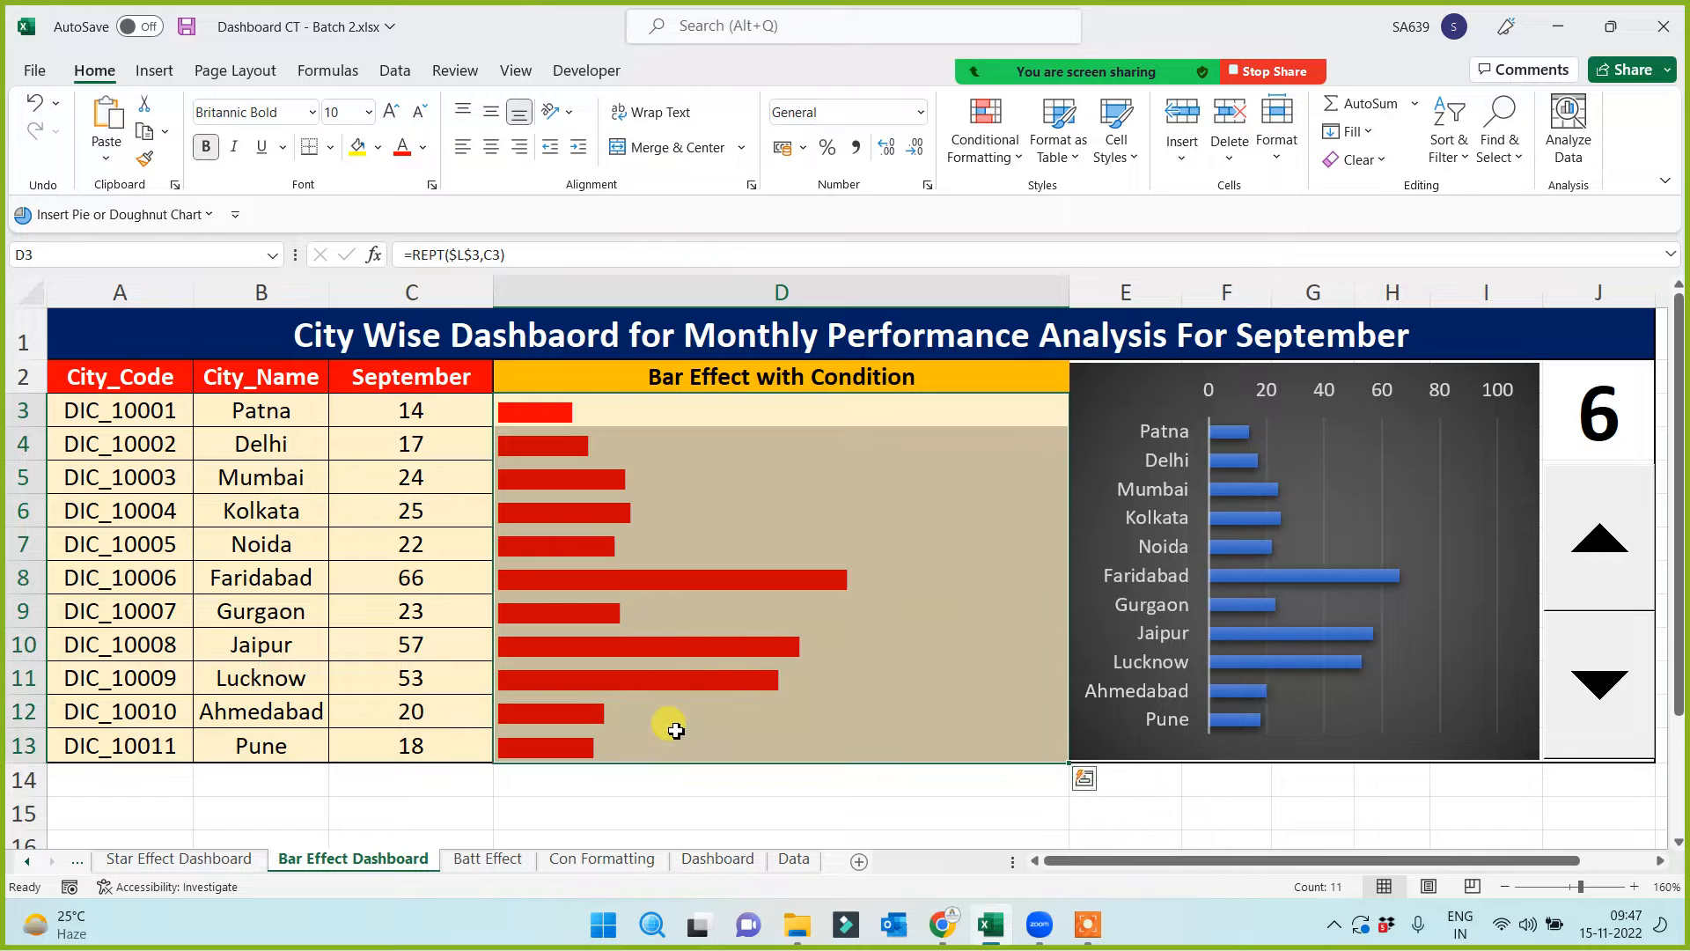
{"action": "key", "text": "Delete"}
{"action": "left_click", "coordinate": [591, 784]}
Examine cell L3, which supplies the character for the bars, and the font it uses
{"action": "left_click", "coordinate": [622, 421]}
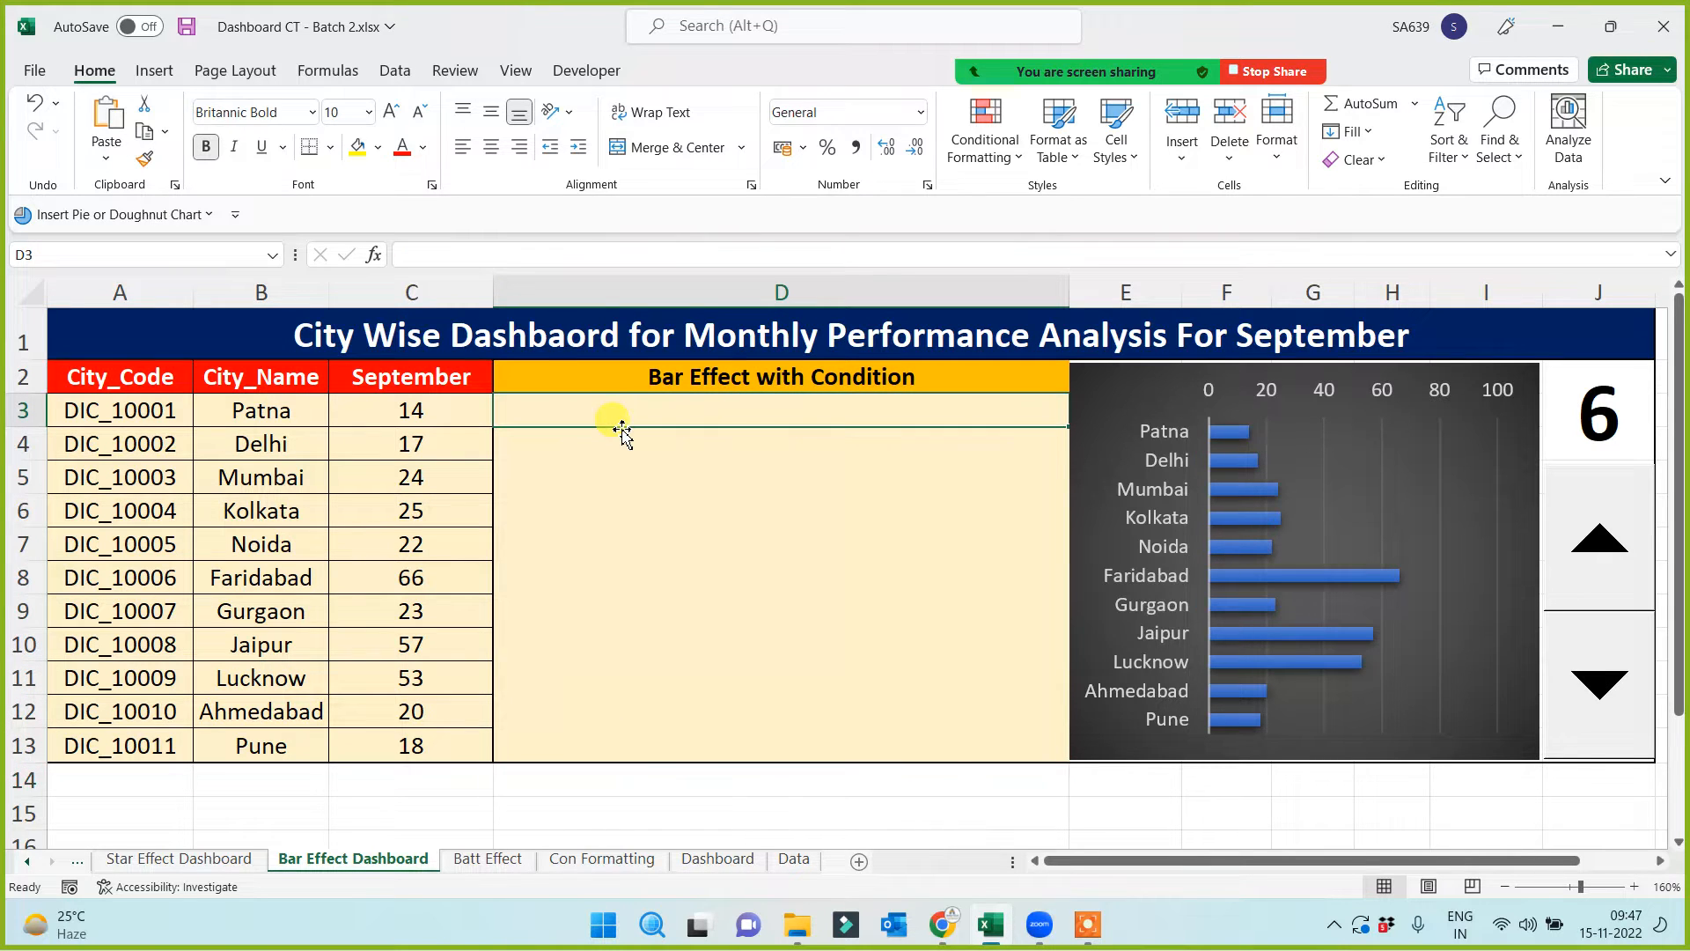
{"action": "key", "text": "Right"}
{"action": "key", "text": "Right"}
{"action": "key", "text": "Right"}
{"action": "key", "text": "Right"}
{"action": "key", "text": "Right"}
{"action": "key", "text": "Right"}
{"action": "key", "text": "Right"}
{"action": "key", "text": "Right"}
{"action": "key", "text": "Right"}
{"action": "key", "text": "Right"}
{"action": "key", "text": "Right"}
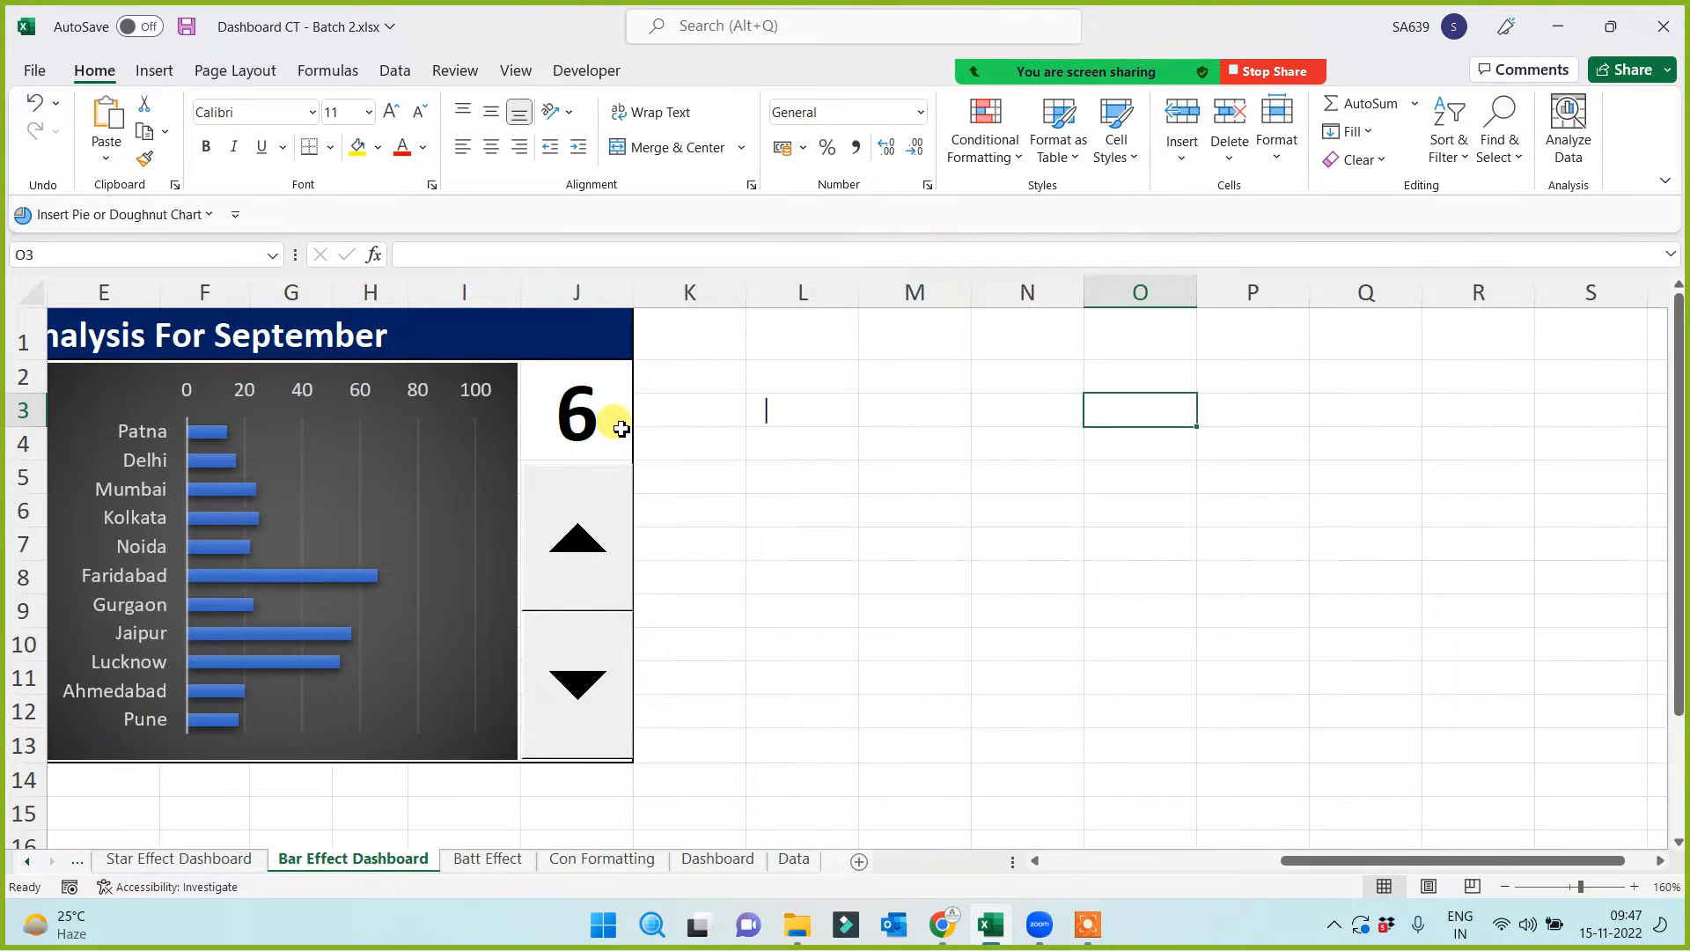
{"action": "key", "text": "Left"}
{"action": "key", "text": "Left"}
{"action": "key", "text": "Left"}
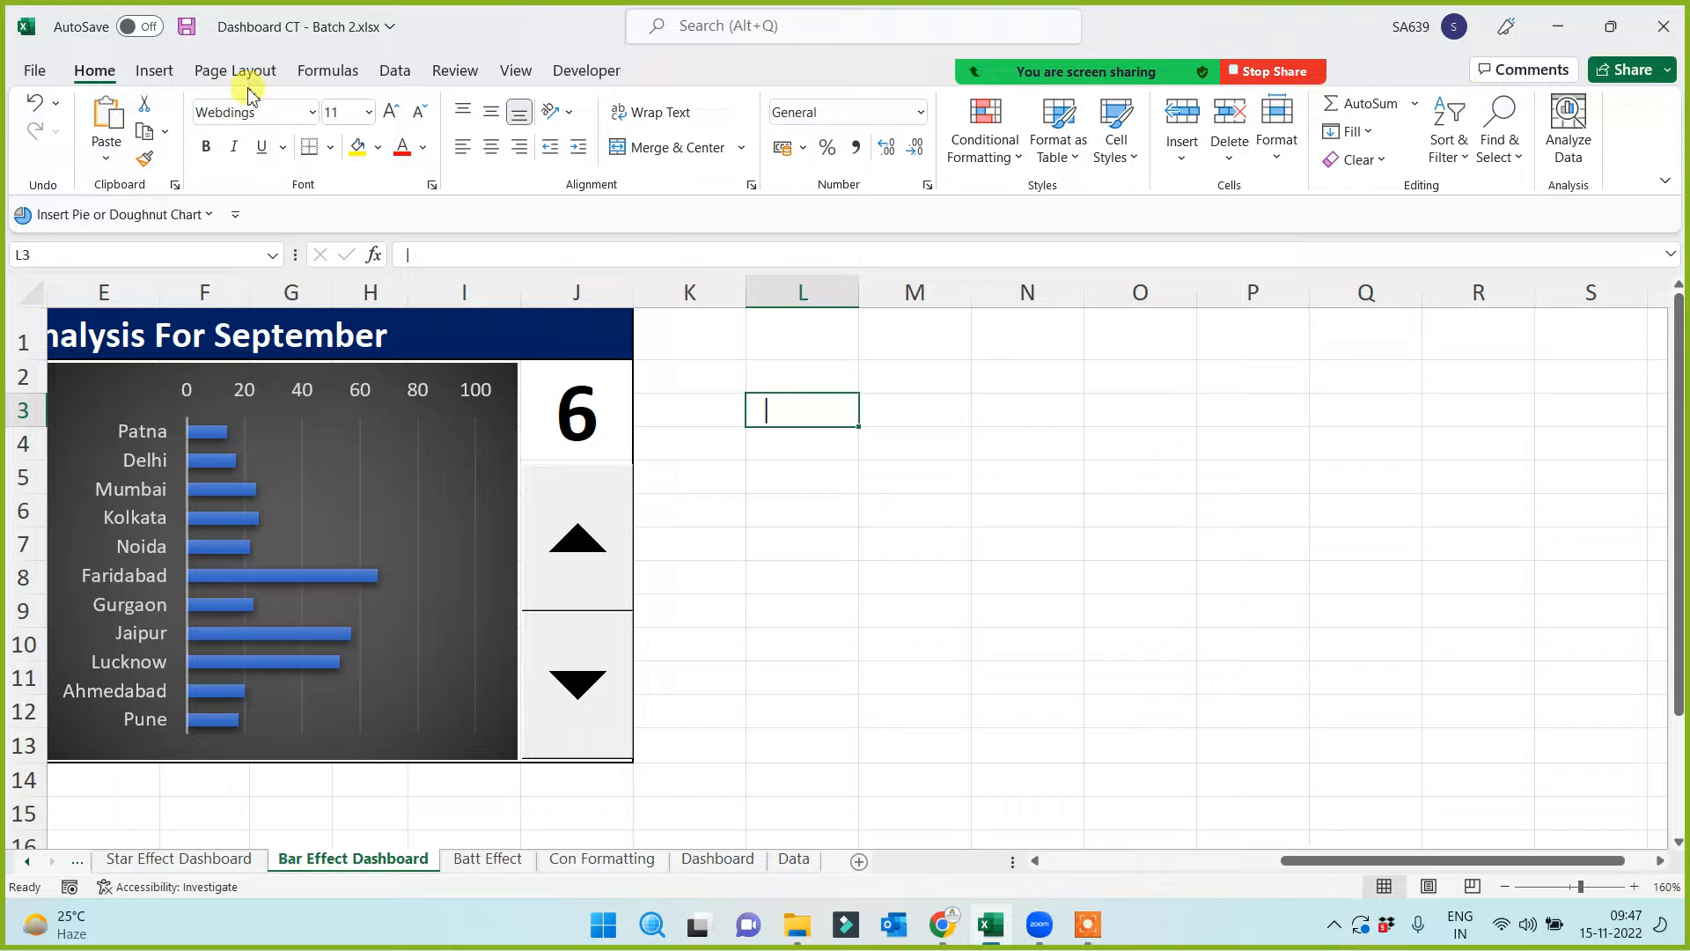
View the available characters in the Symbol dialog and close it without inserting anything
{"action": "left_click", "coordinate": [156, 73]}
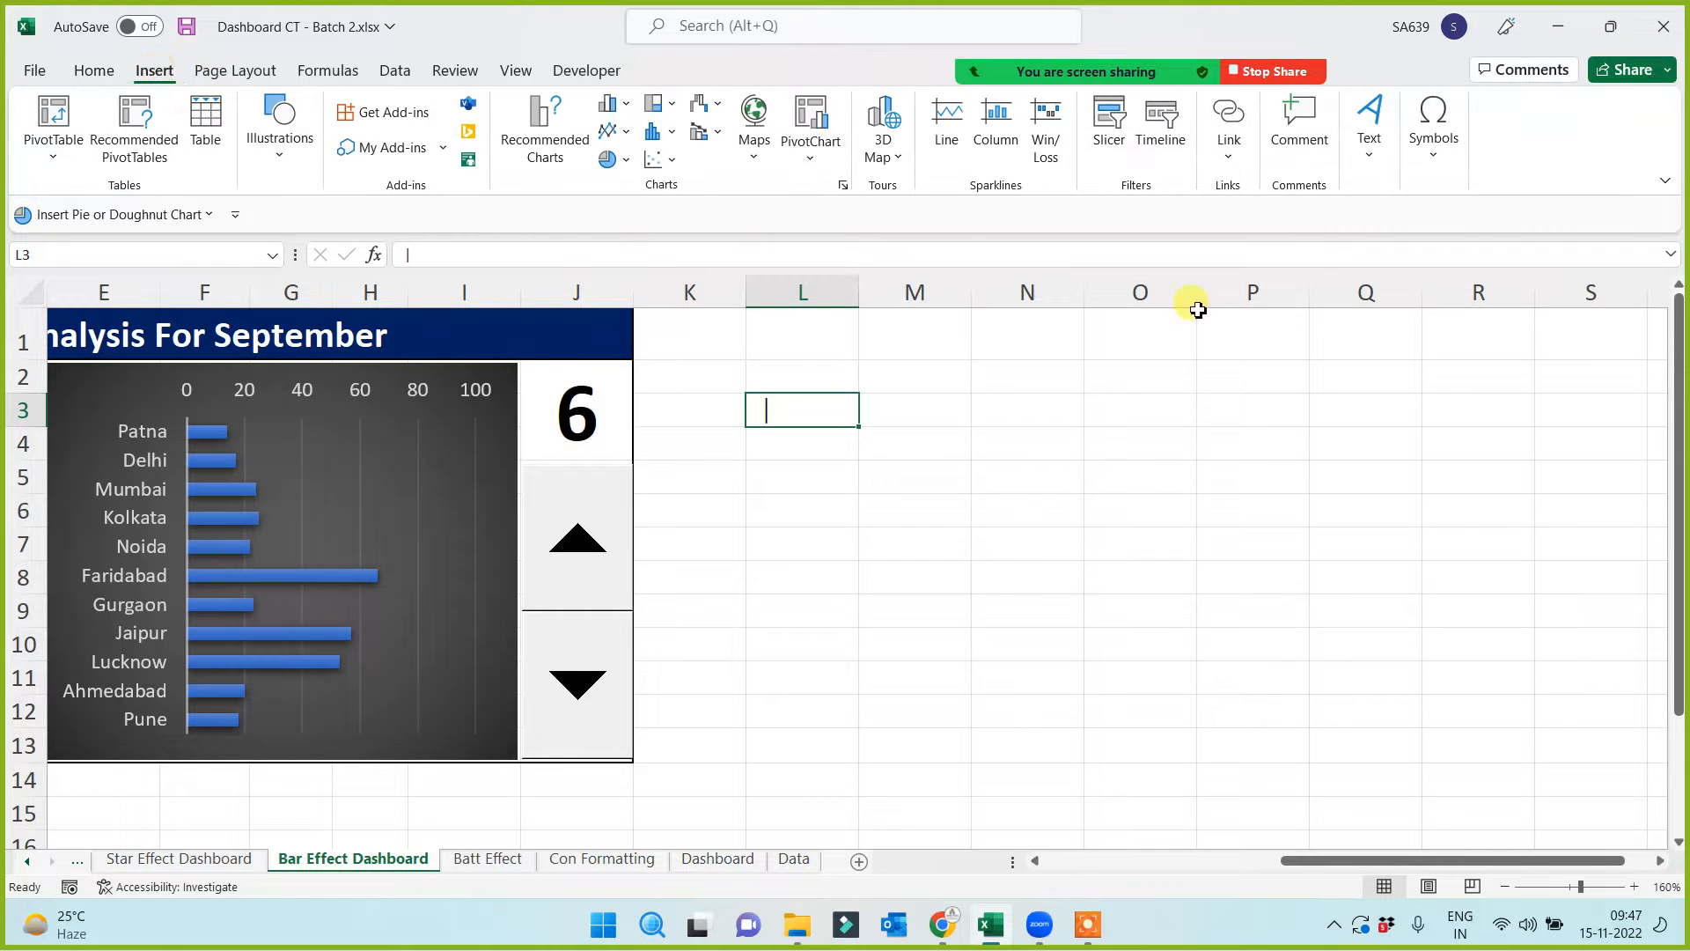
{"action": "left_click", "coordinate": [1435, 145]}
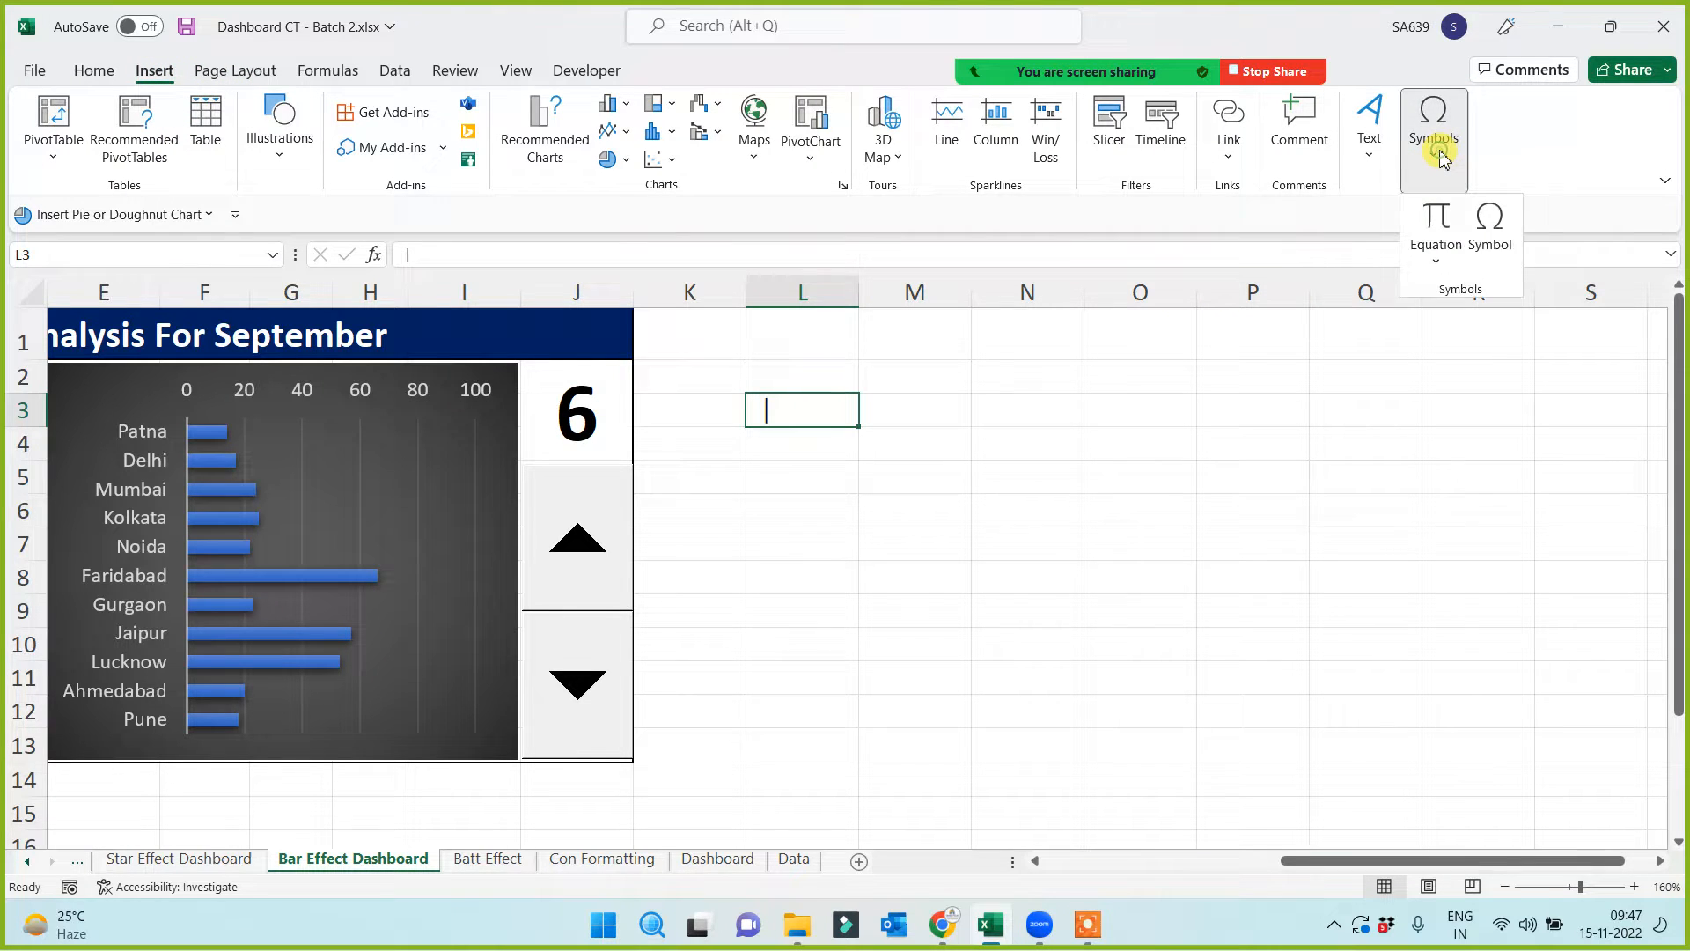
{"action": "left_click", "coordinate": [1492, 222]}
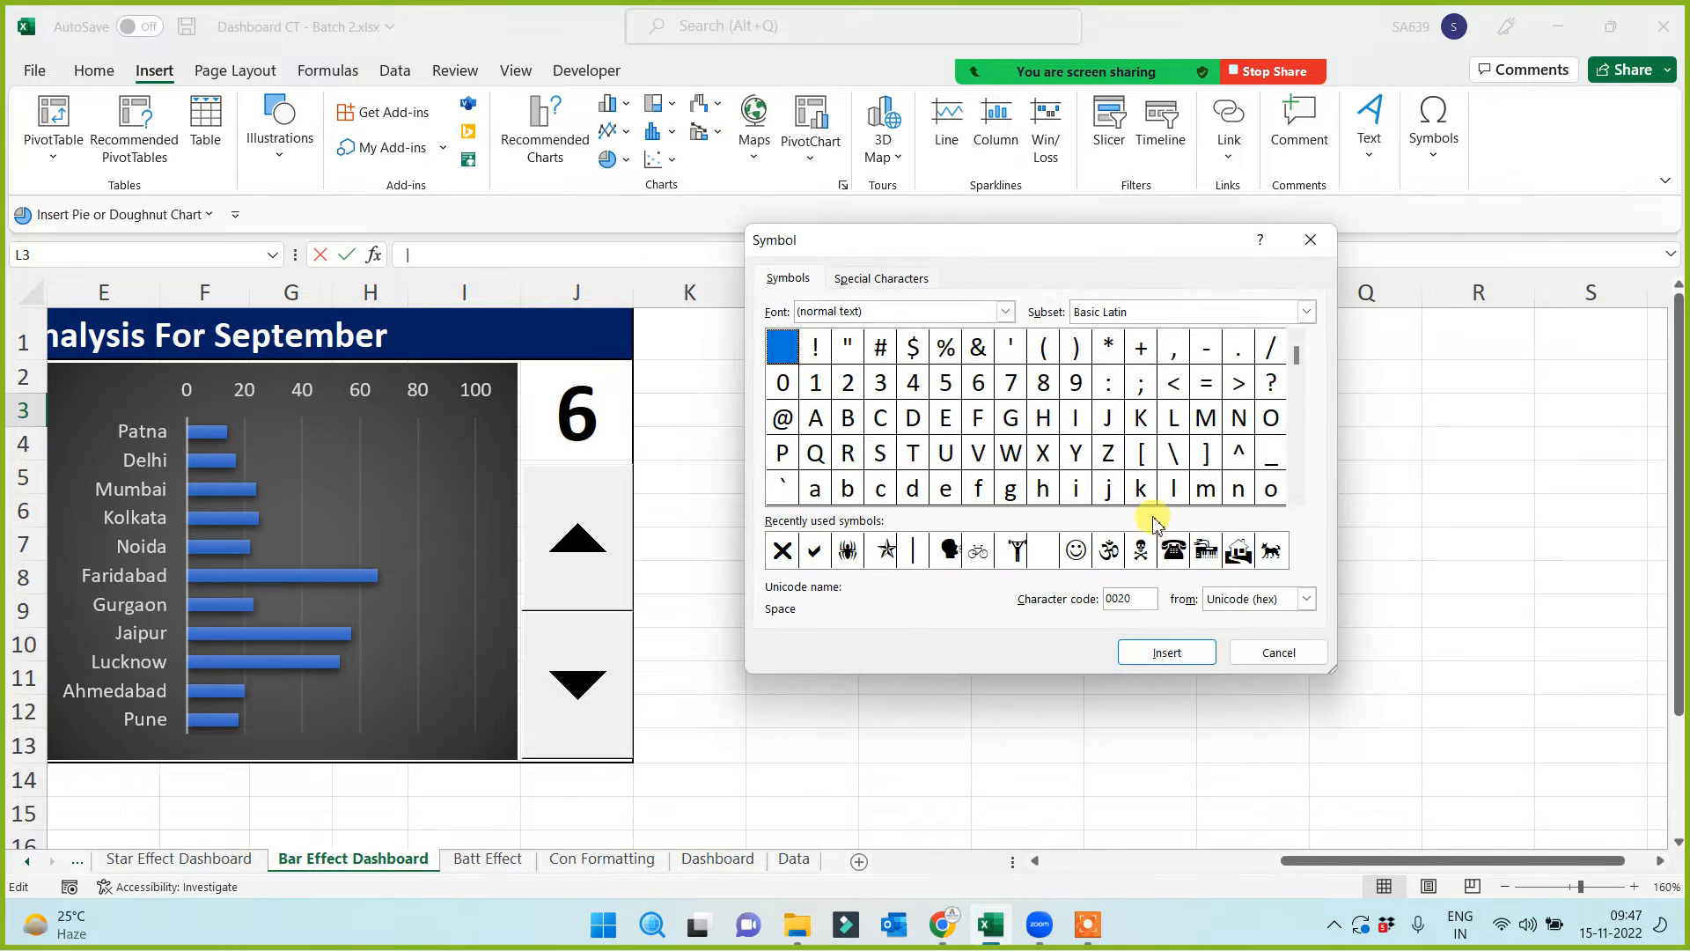
{"action": "left_click", "coordinate": [1311, 239]}
{"action": "left_click", "coordinate": [773, 489]}
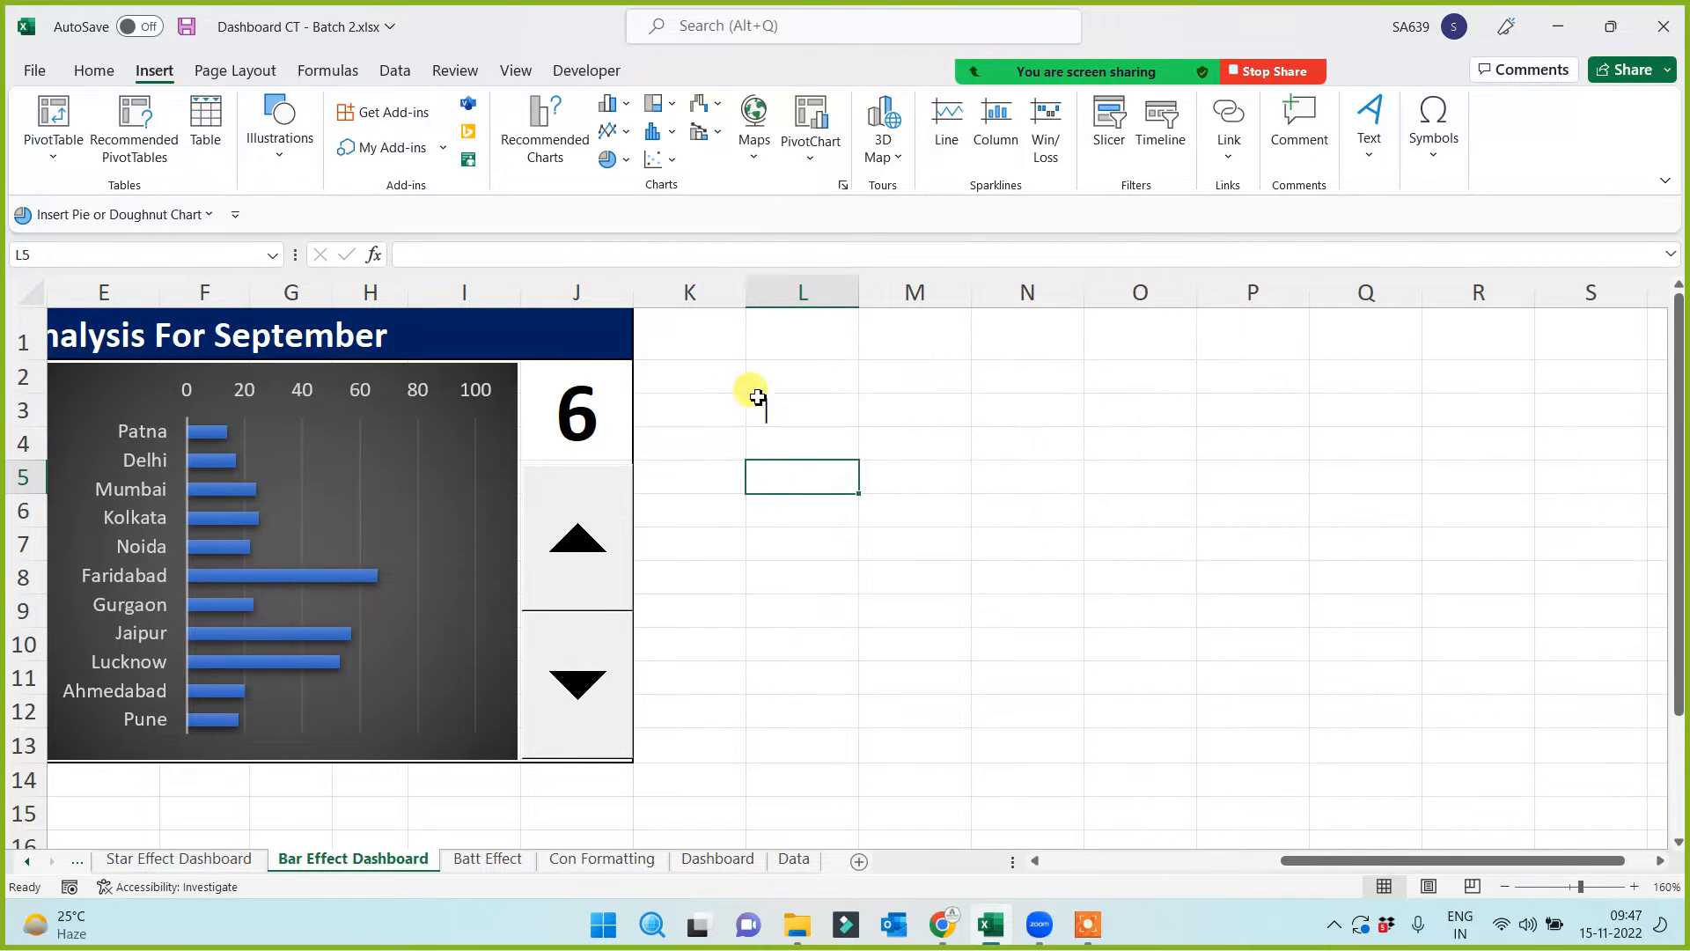
Enter =REPT($L$3,C3) in D3 with an absolute reference to the bar character, and fill it down to D13
{"action": "left_click", "coordinate": [786, 400]}
{"action": "key", "text": "Home"}
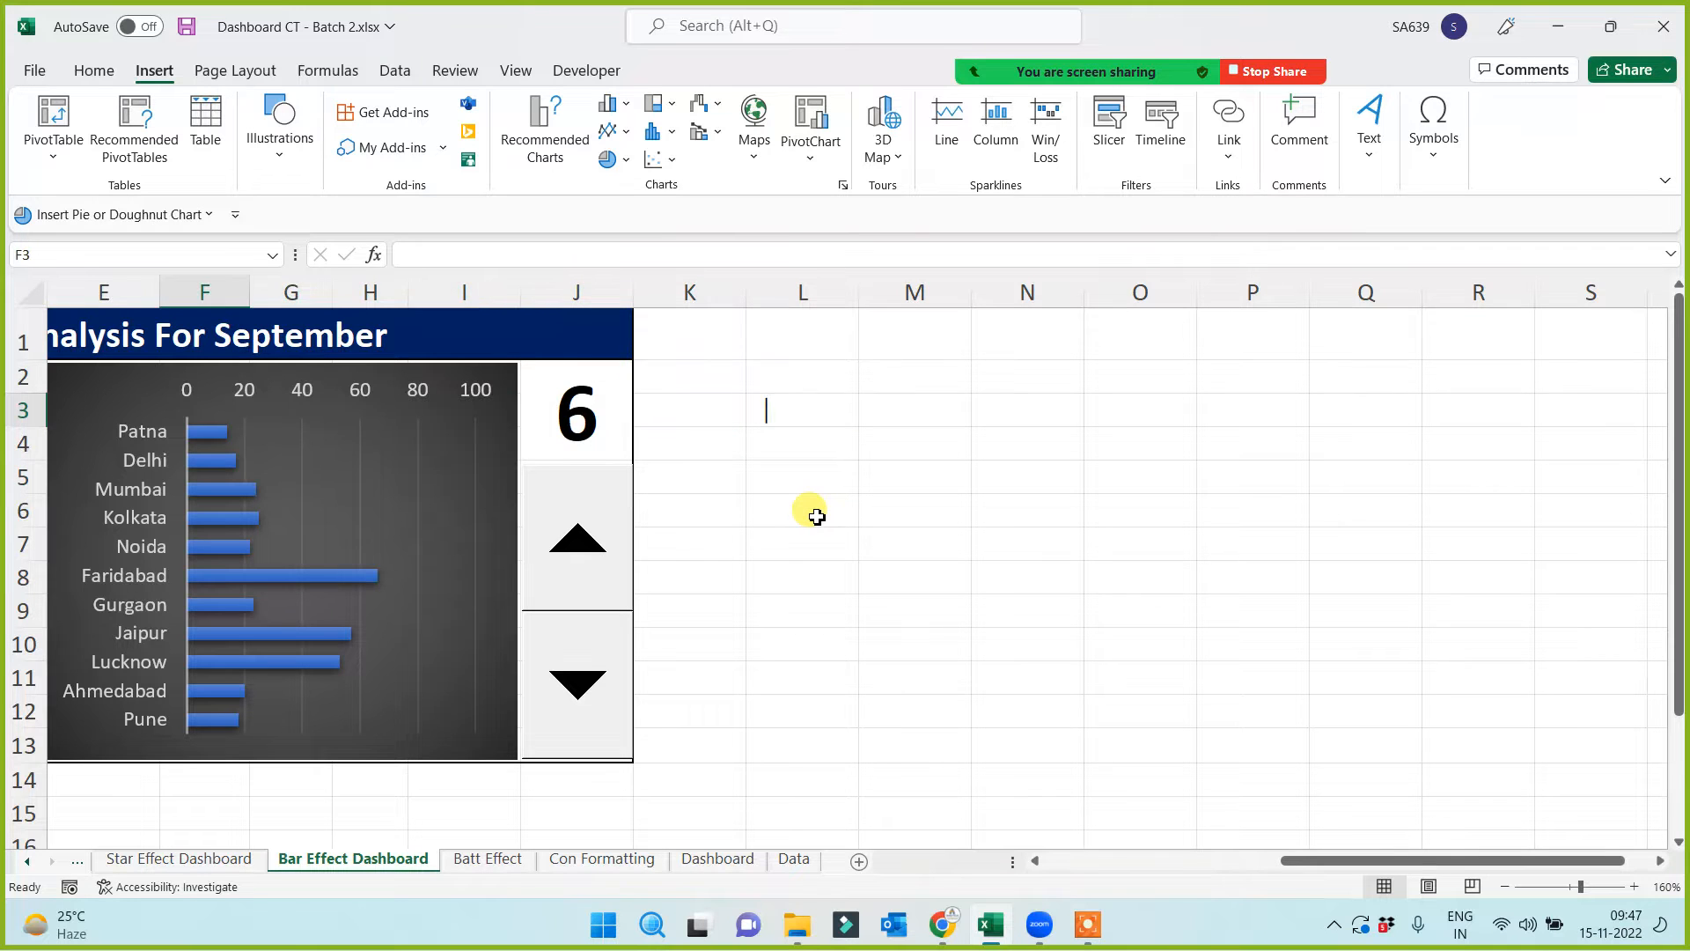
{"action": "key", "text": "Right"}
{"action": "key", "text": "Right"}
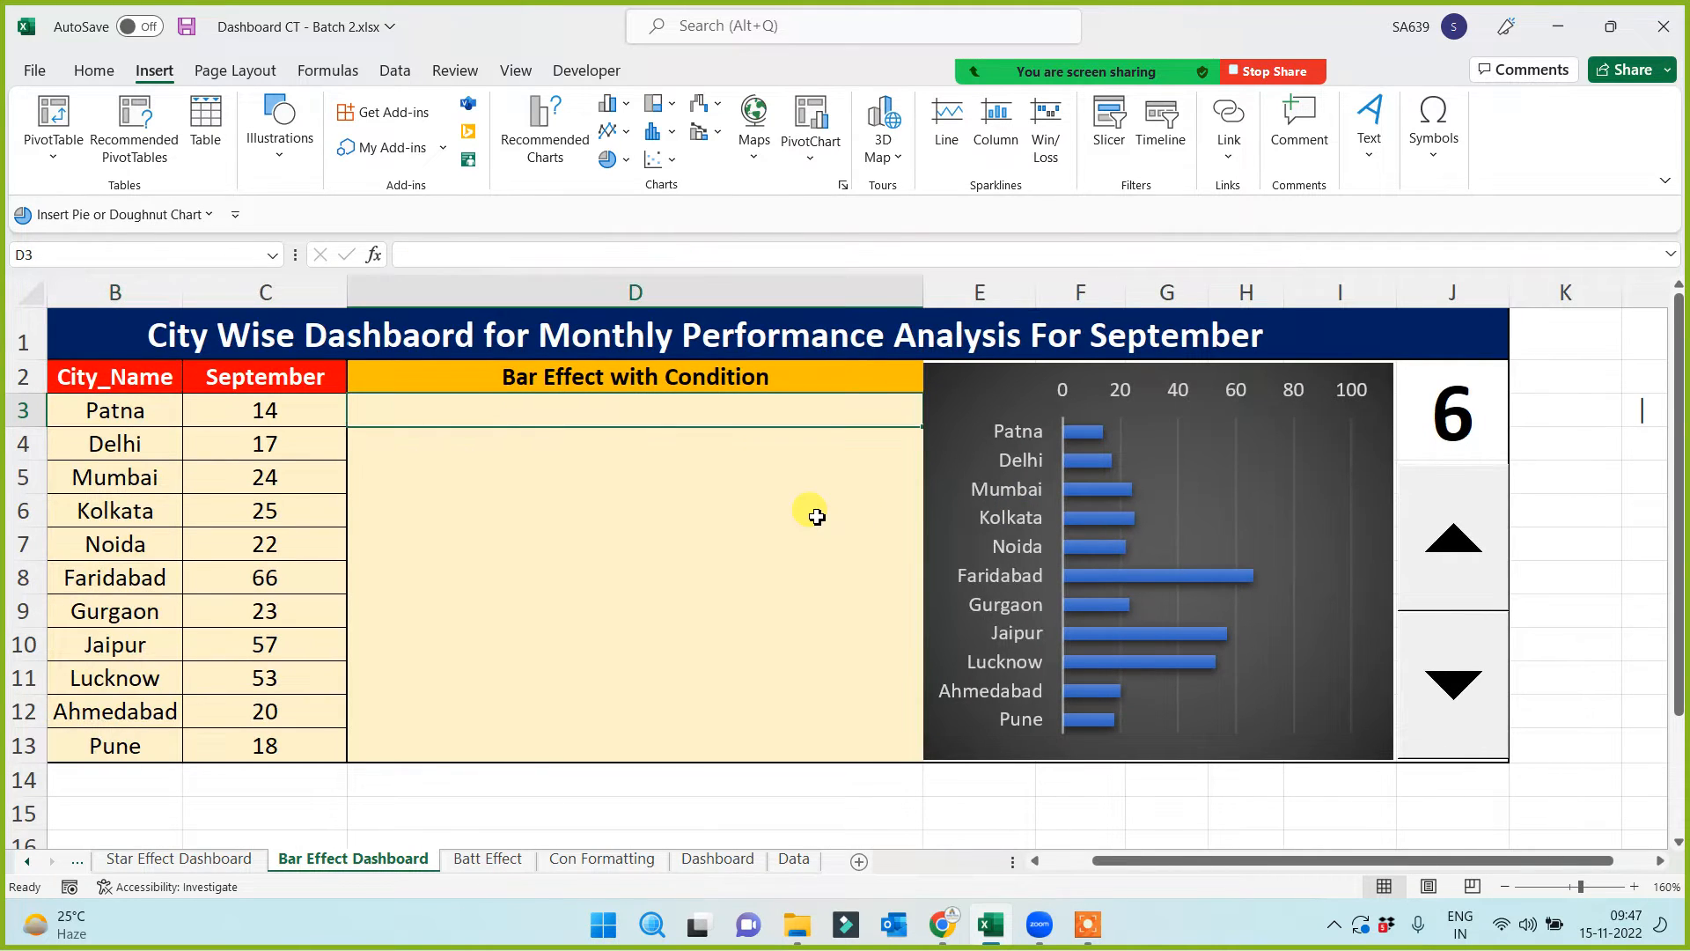
{"action": "type", "text": "=rept("}
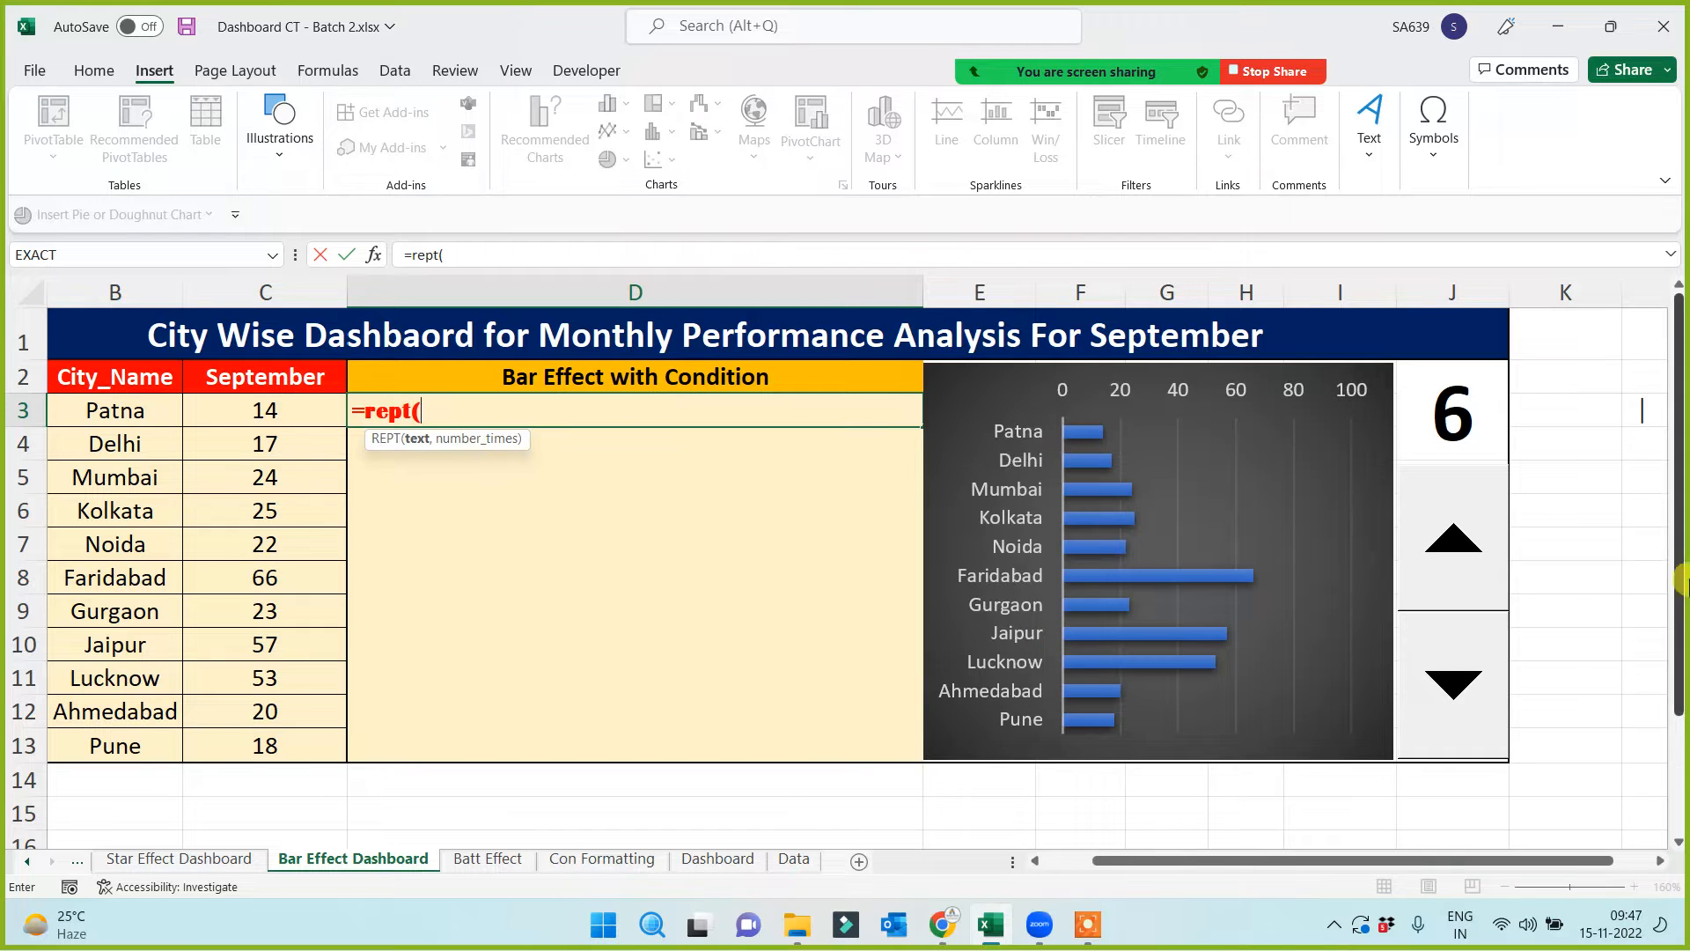
{"action": "left_click", "coordinate": [1645, 410]}
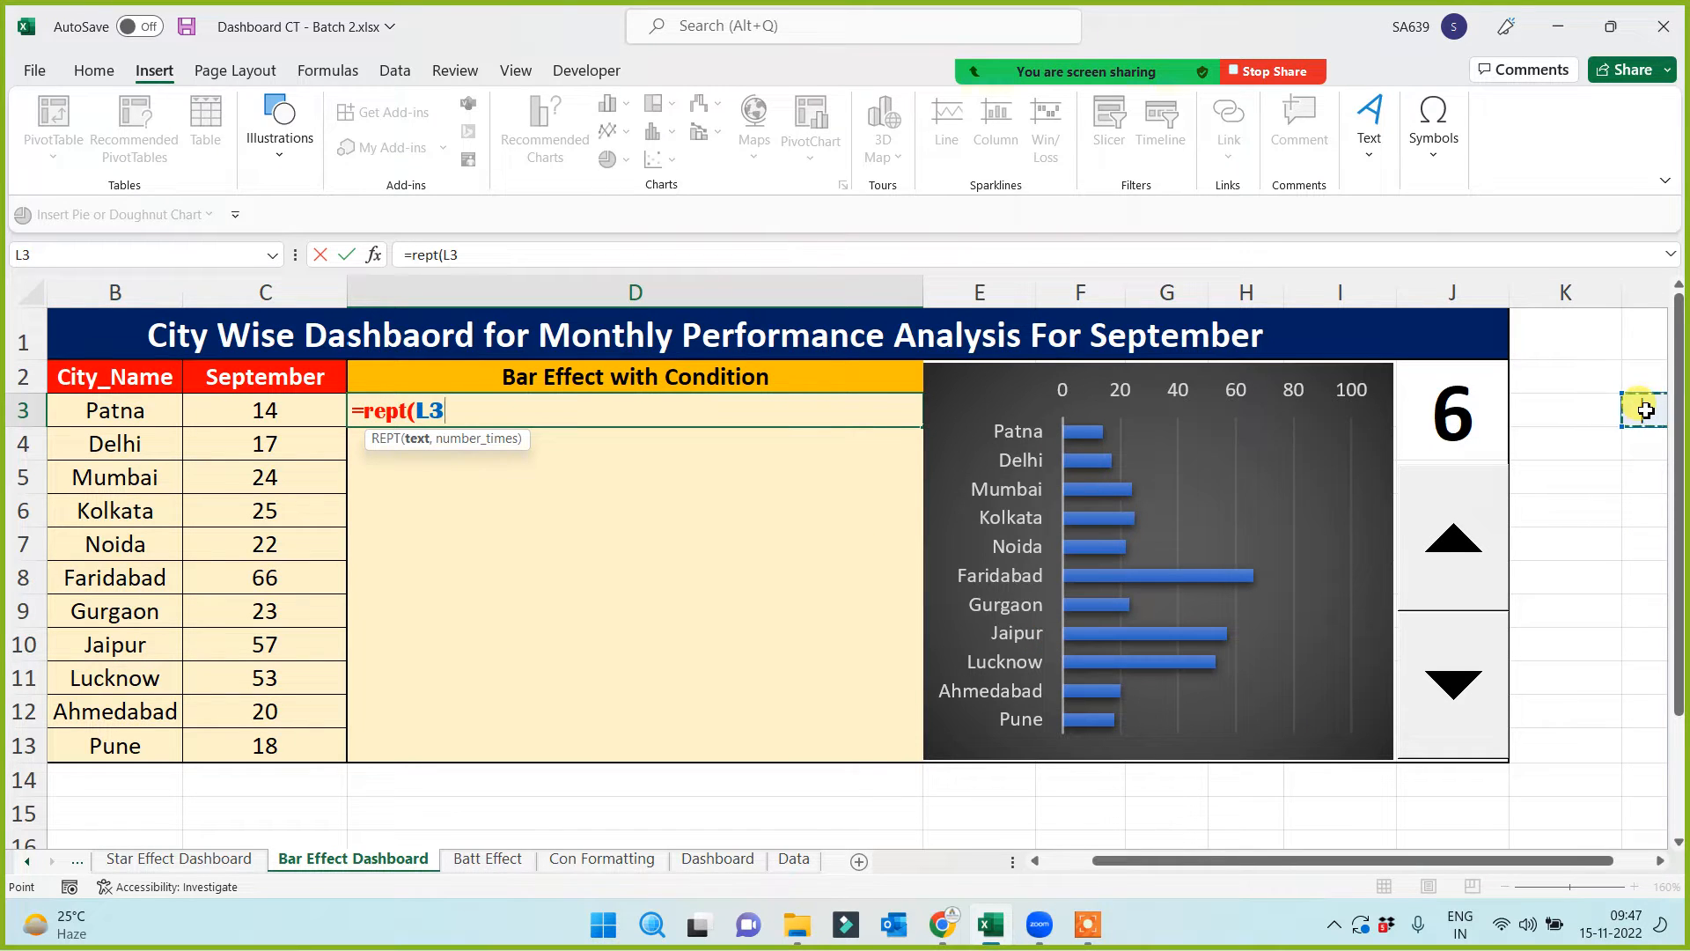
{"action": "type", "text": ","}
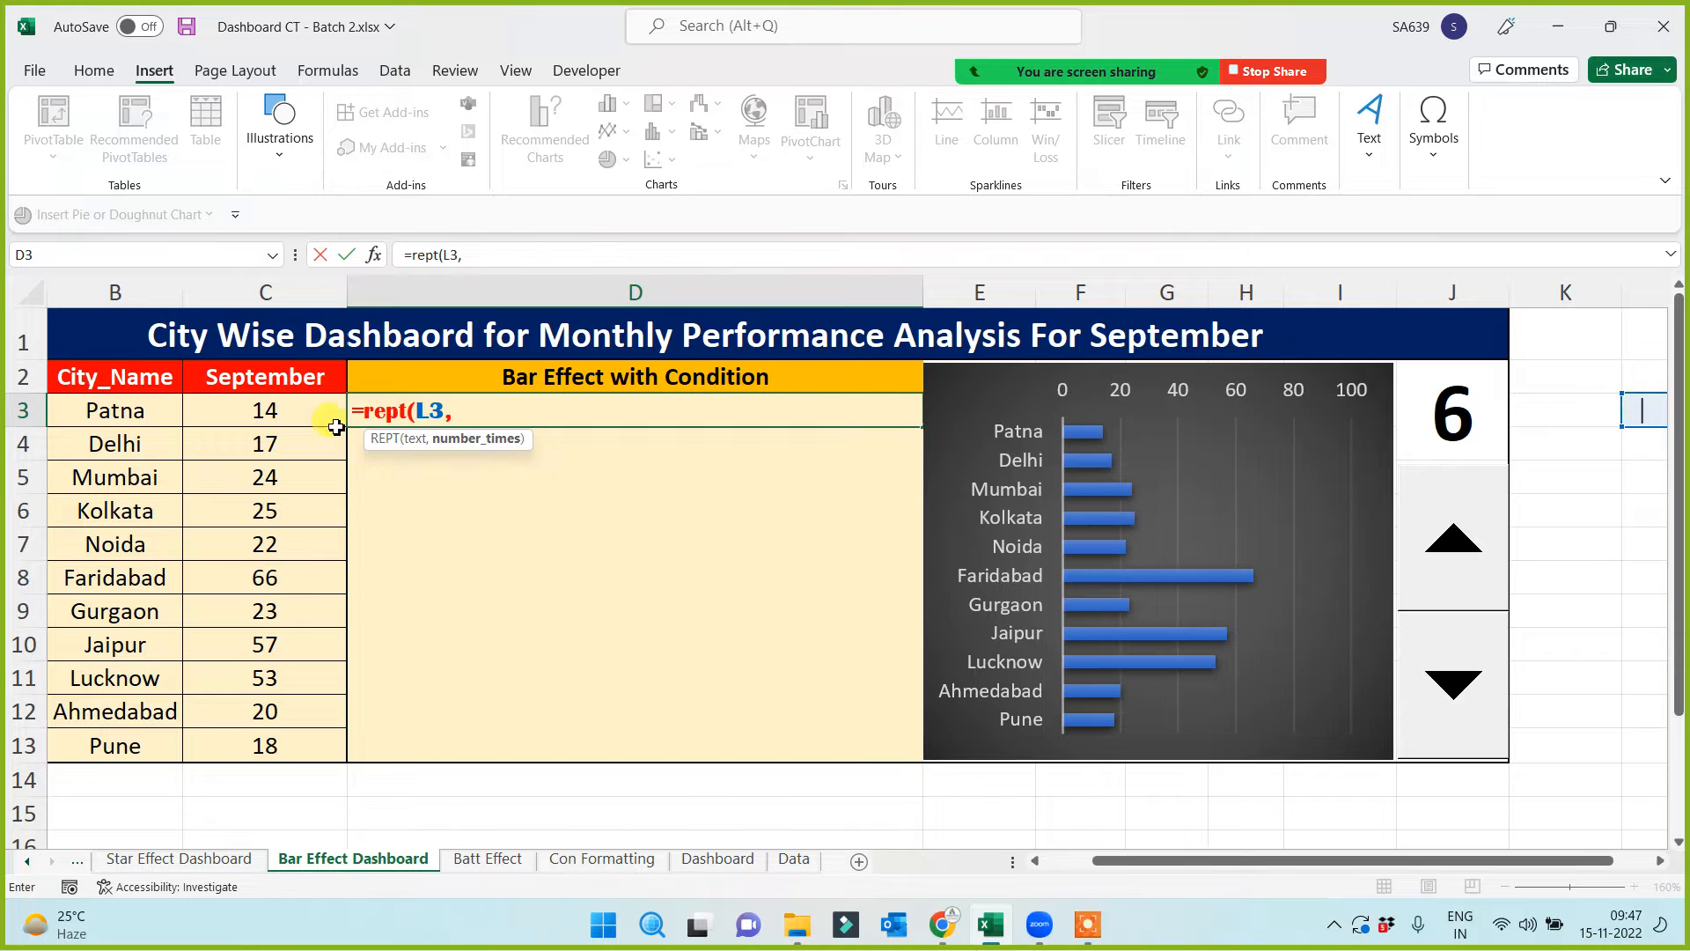
{"action": "left_click", "coordinate": [288, 420]}
{"action": "type", "text": ")"}
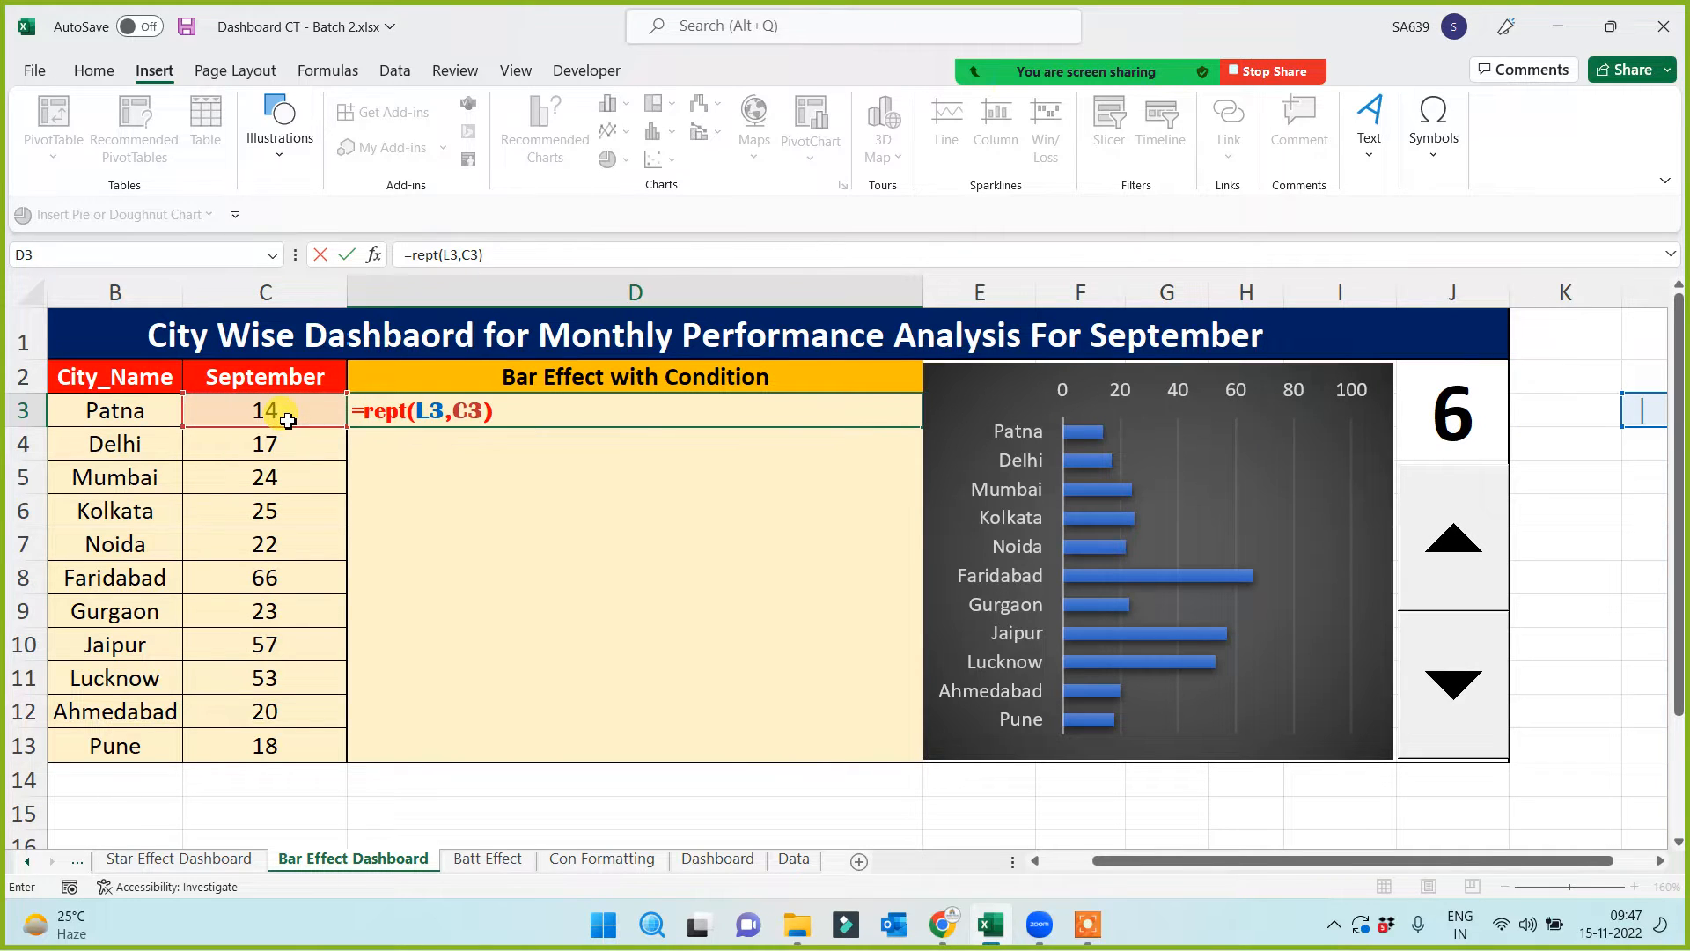
{"action": "left_click", "coordinate": [435, 410]}
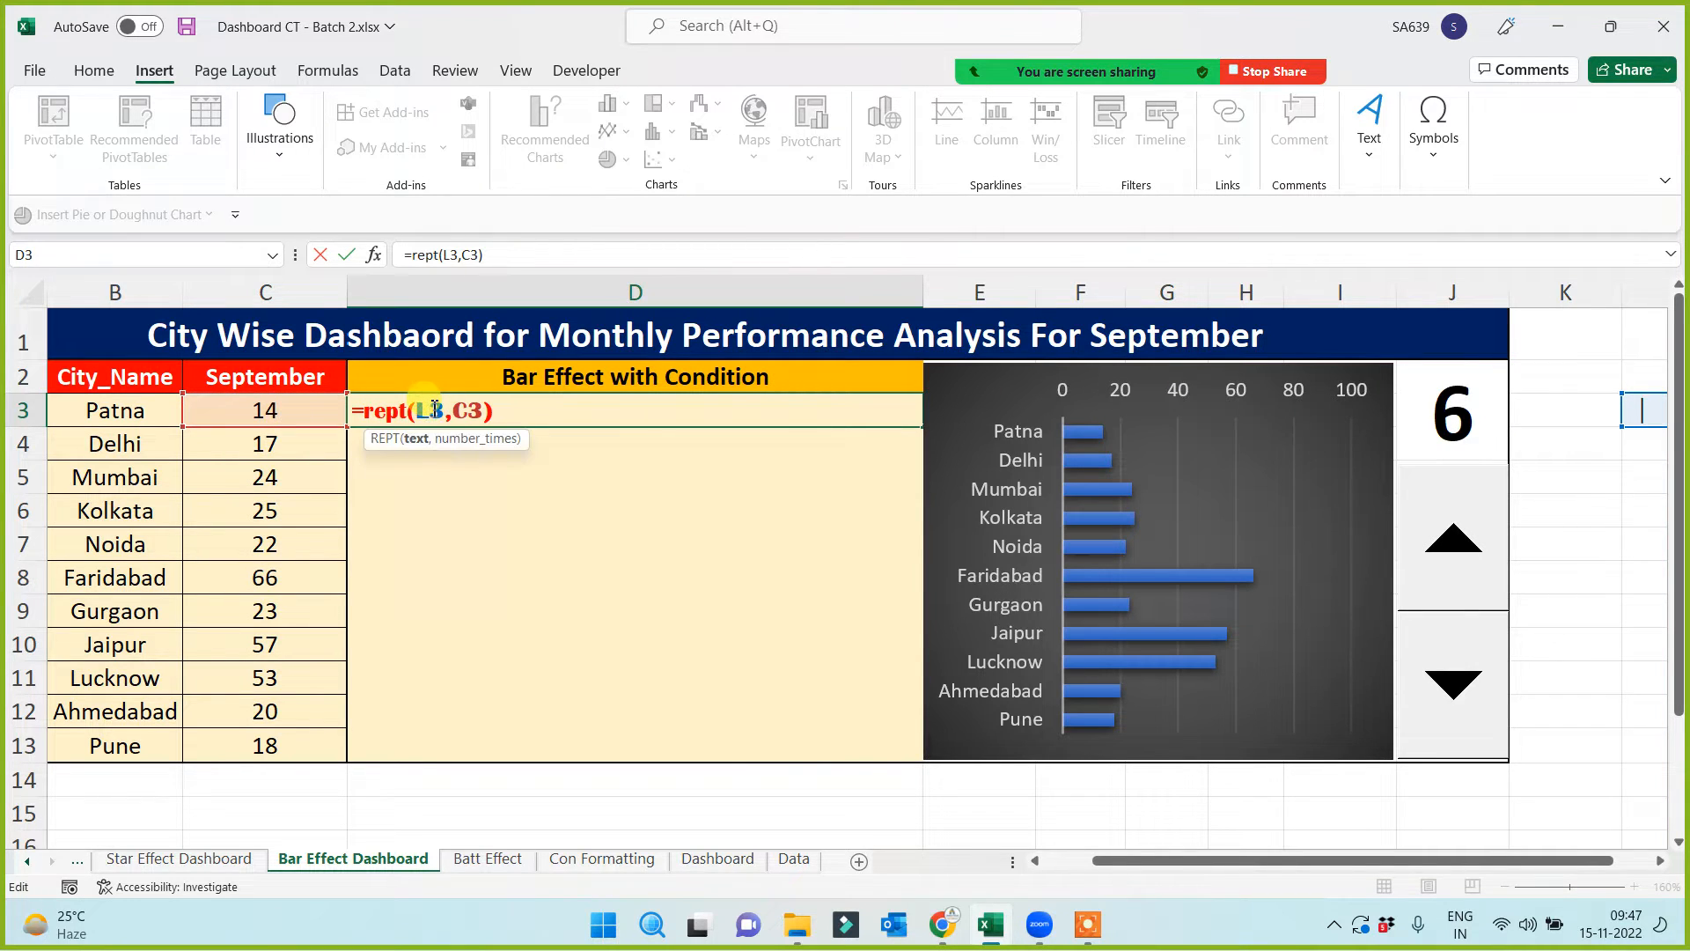
{"action": "key", "text": "F4"}
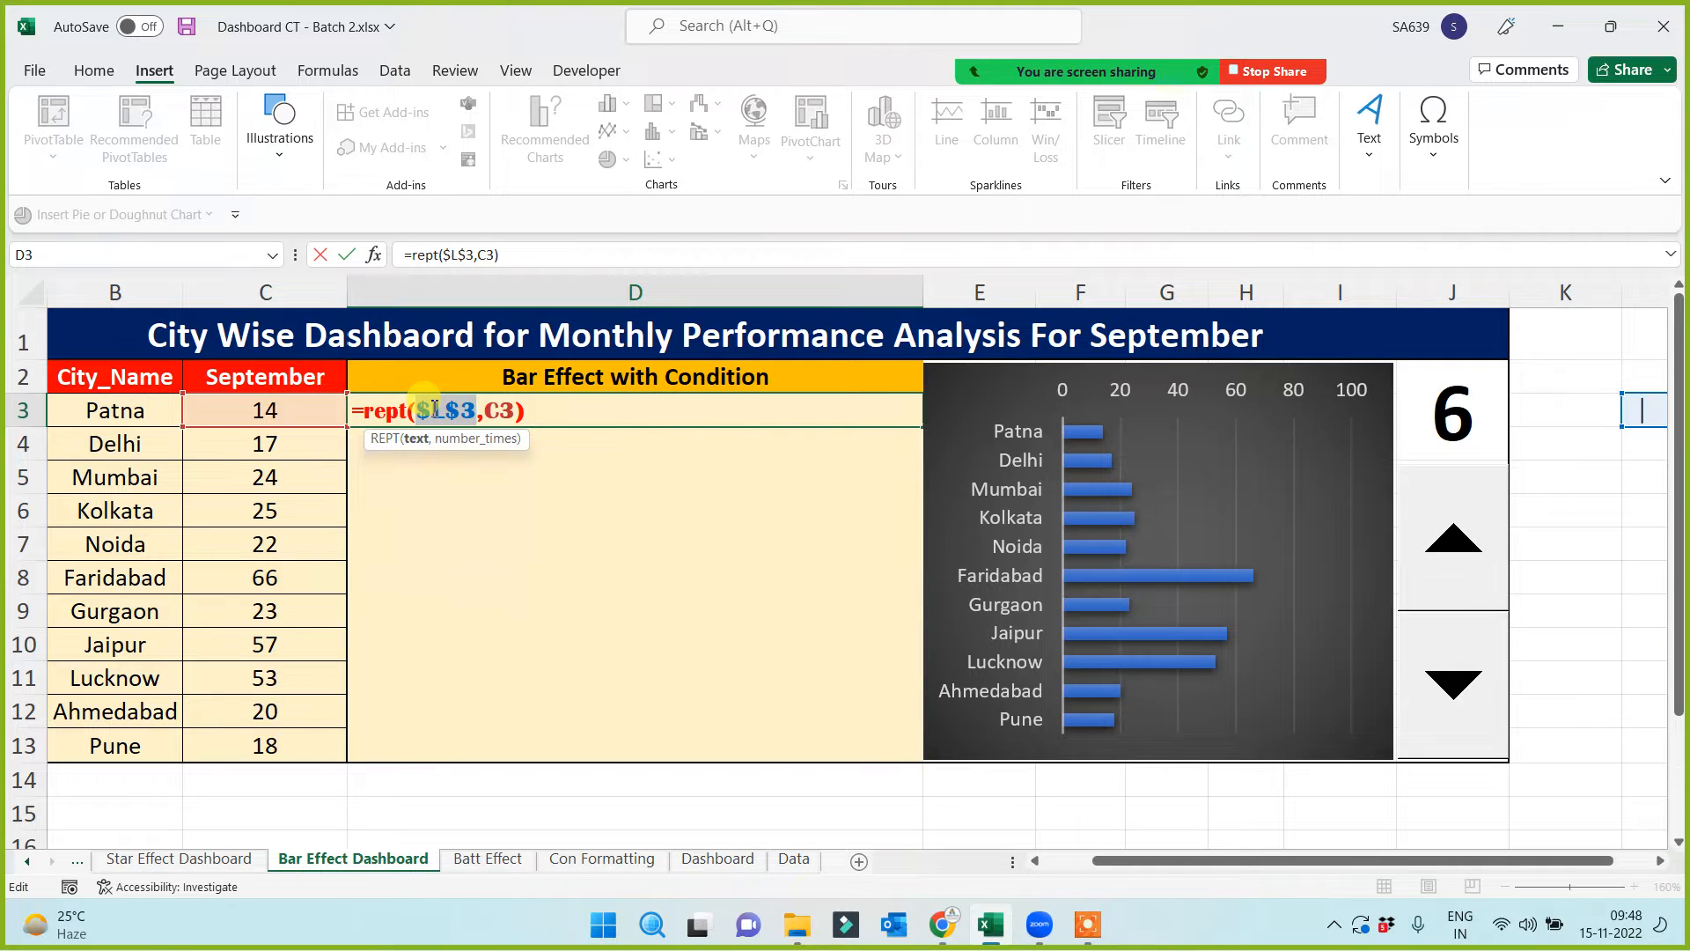
{"action": "key", "text": "Return"}
{"action": "key", "text": "Up"}
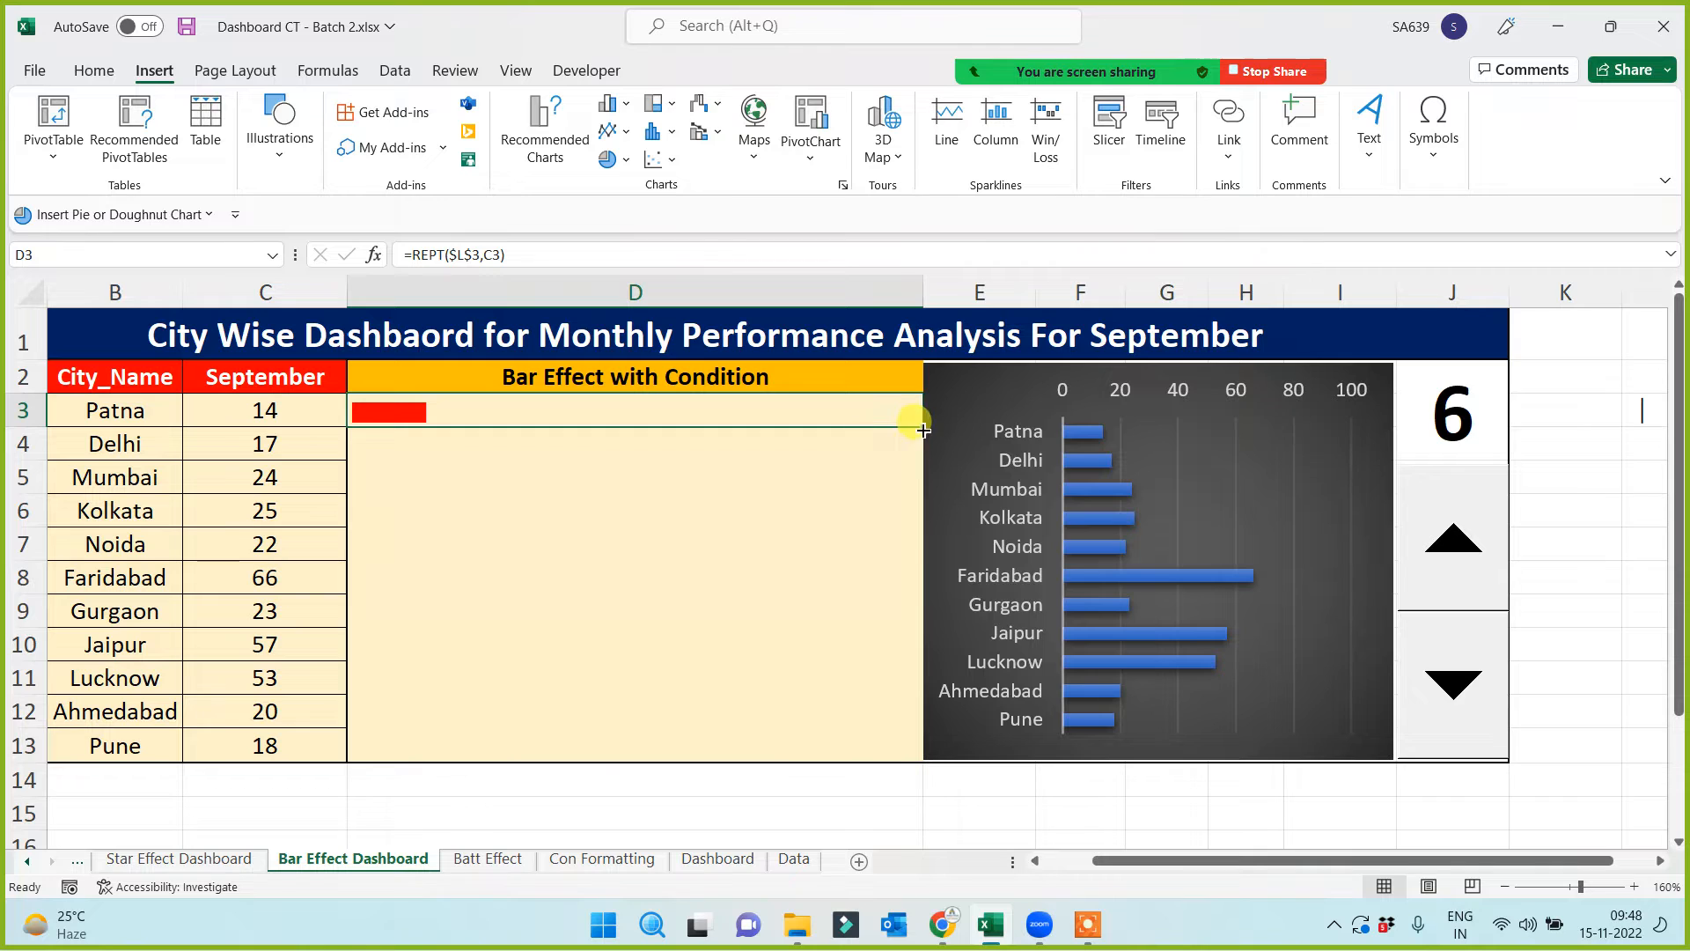
{"action": "left_click_drag", "start_coordinate": [923, 430], "coordinate": [884, 750]}
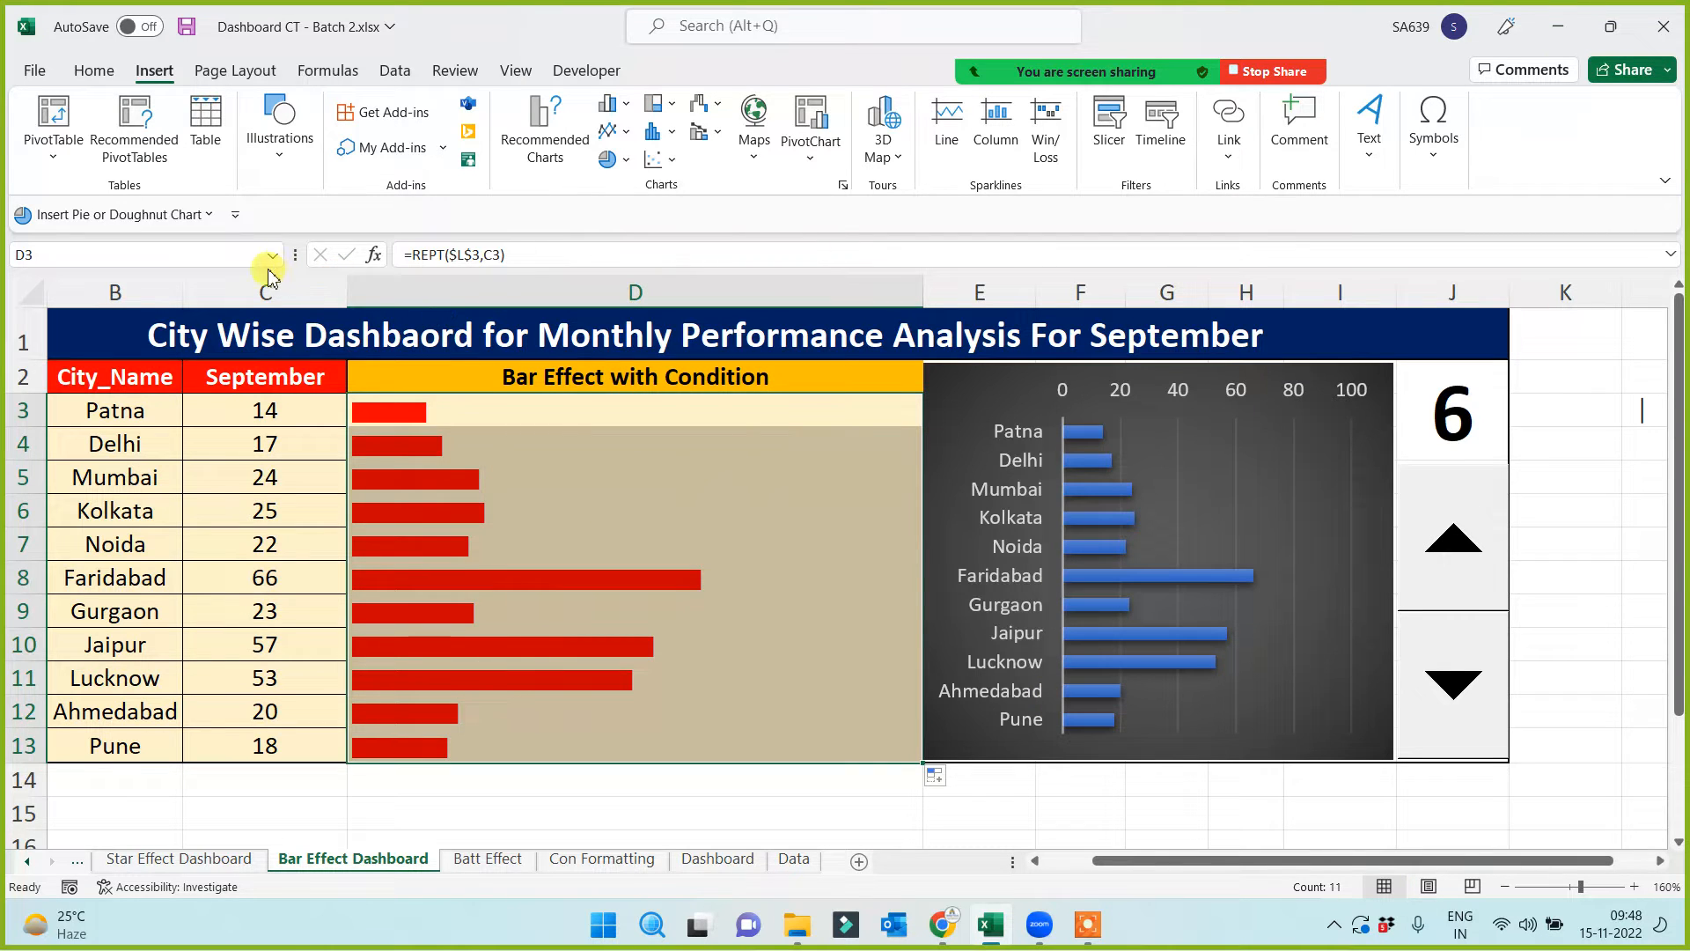
Change the font of the bar formulas in D3:D13 to Chamberi Super Display
{"action": "left_click", "coordinate": [85, 69]}
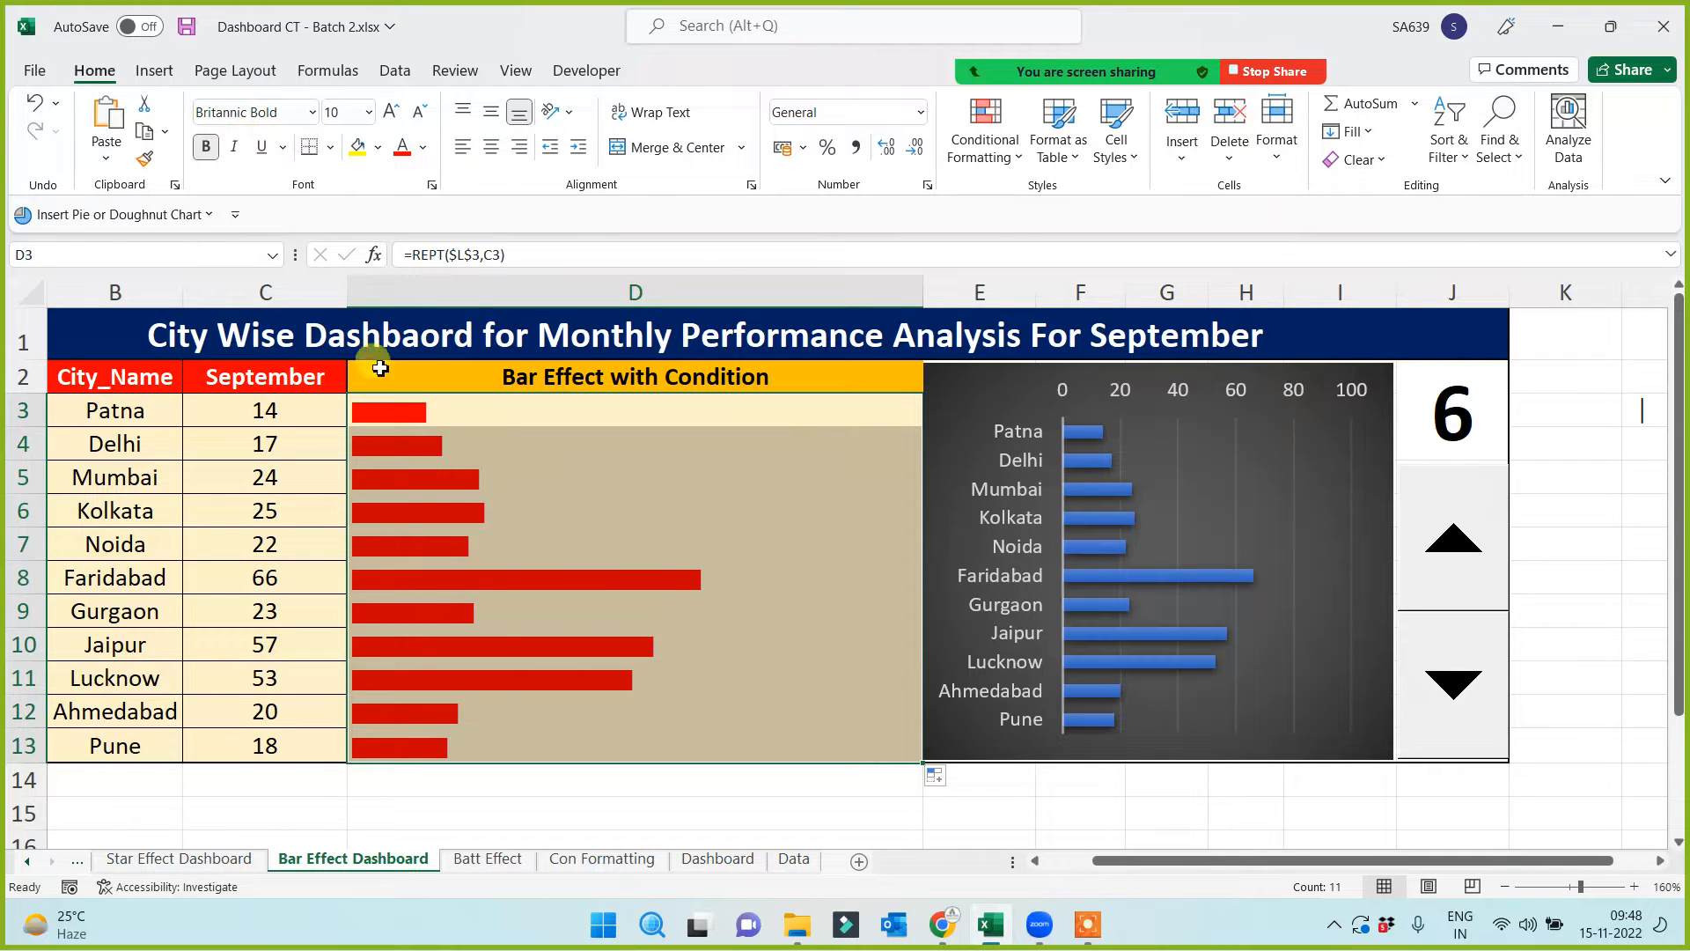
{"action": "left_click", "coordinate": [313, 119]}
{"action": "left_click", "coordinate": [294, 273]}
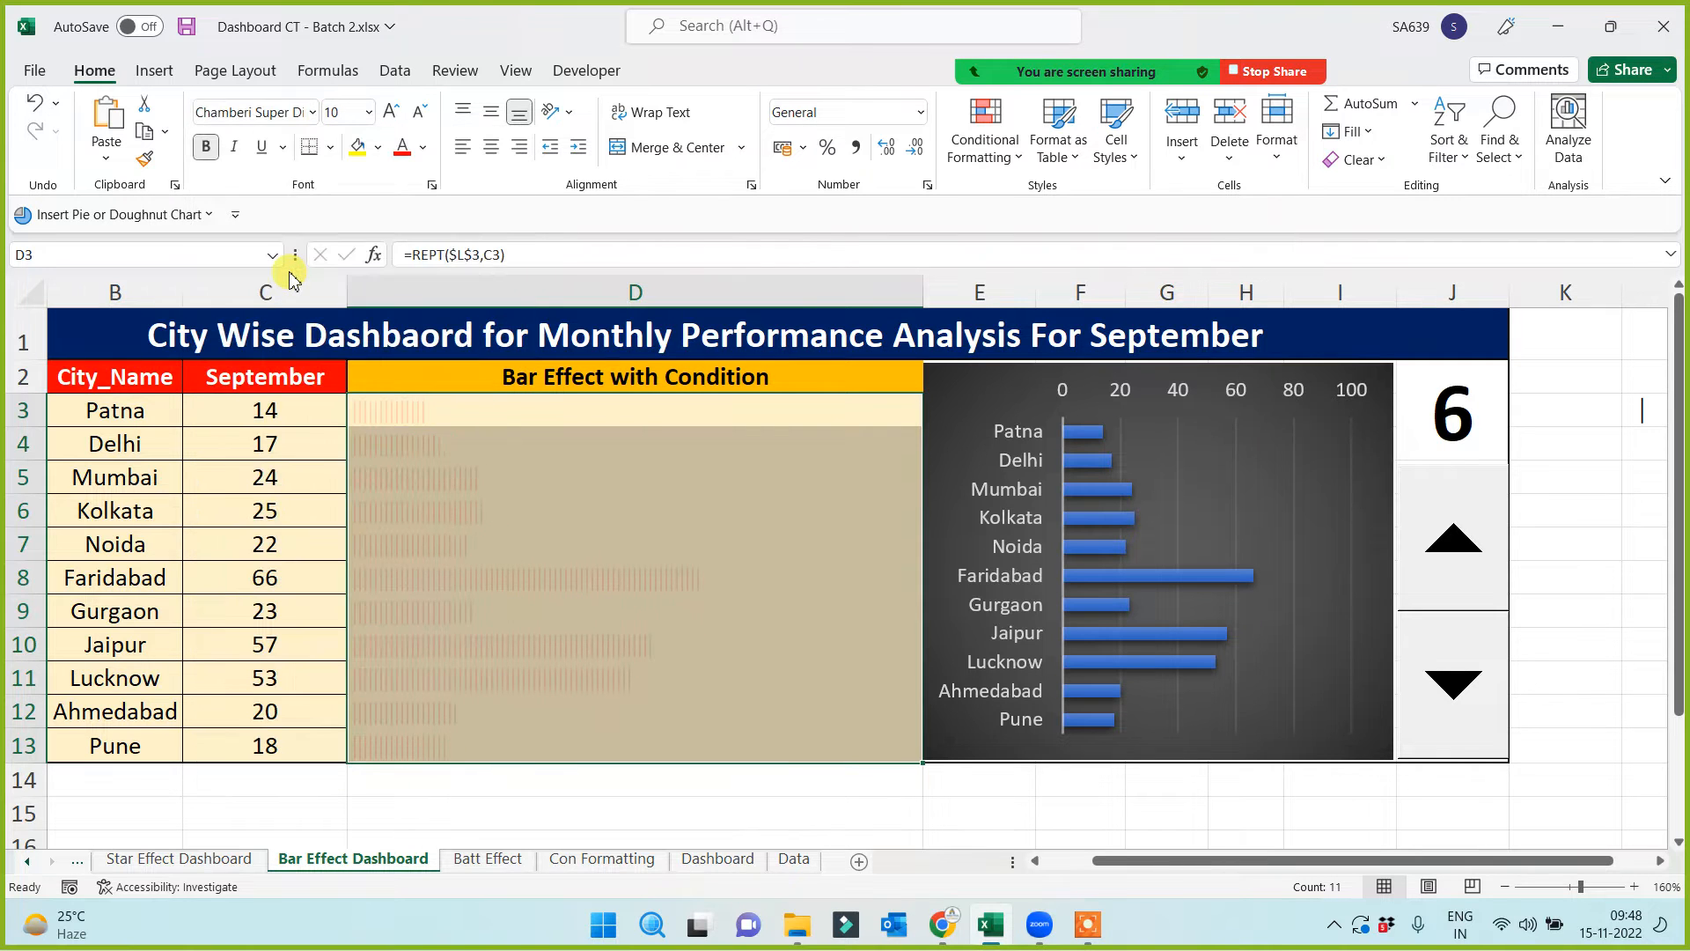
Try Edwardian Script ITC on the bar formulas in D3:D13 and settle on the Britannic Bold font
{"action": "left_click", "coordinate": [312, 113]}
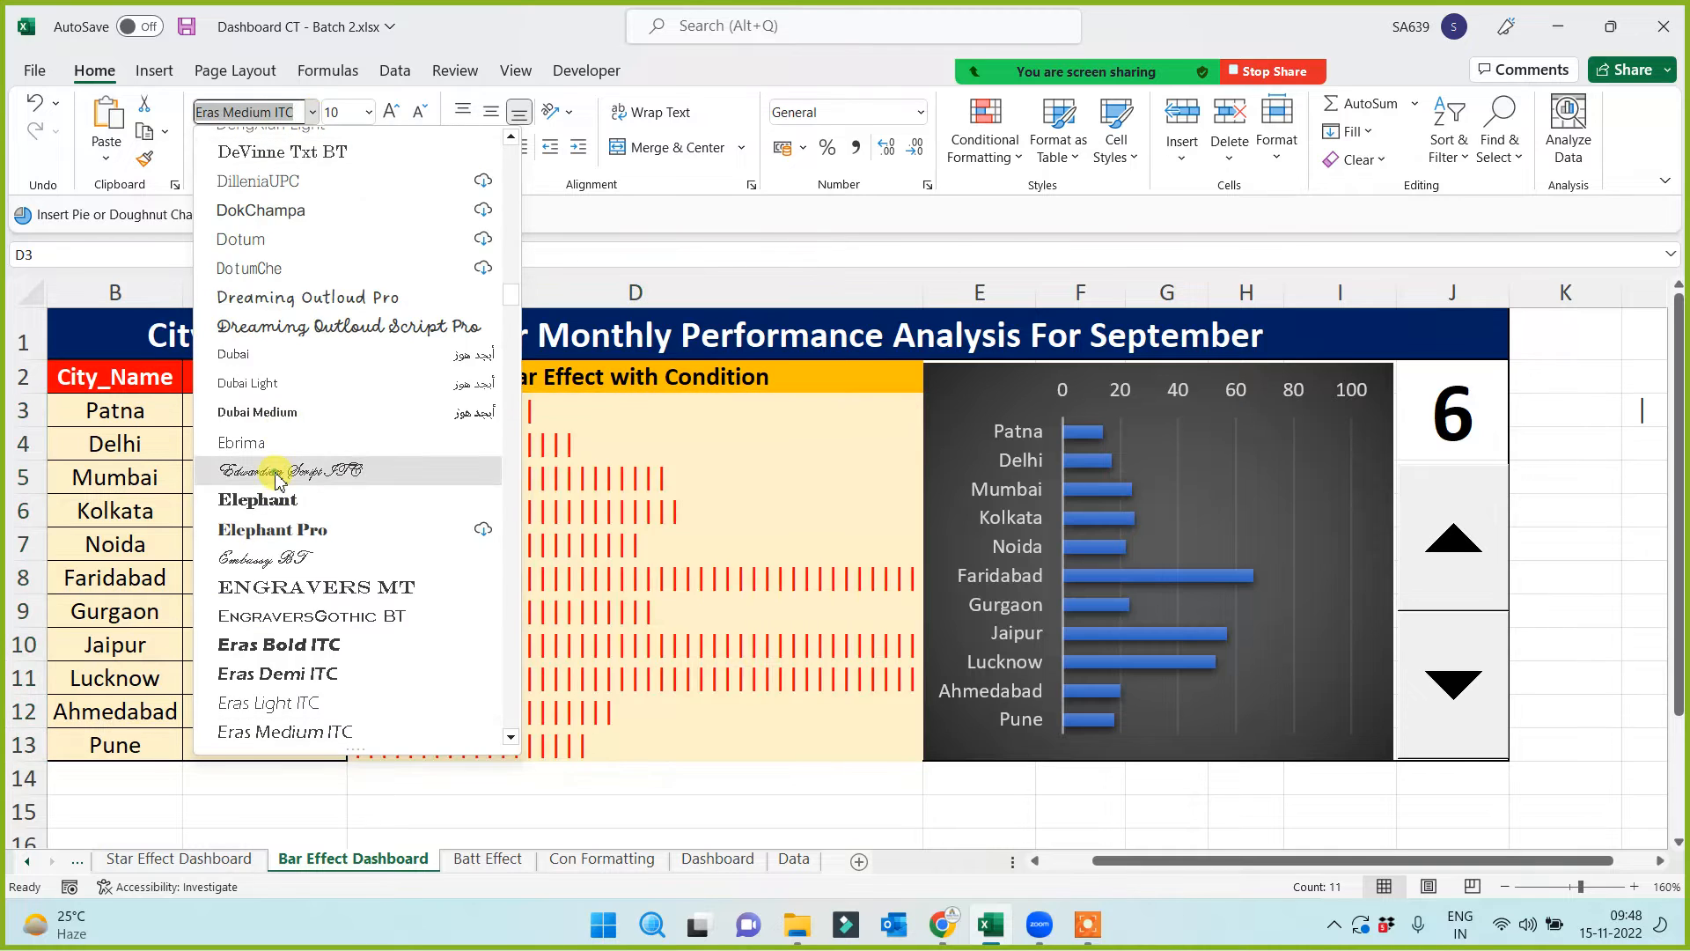
{"action": "left_click", "coordinate": [275, 472]}
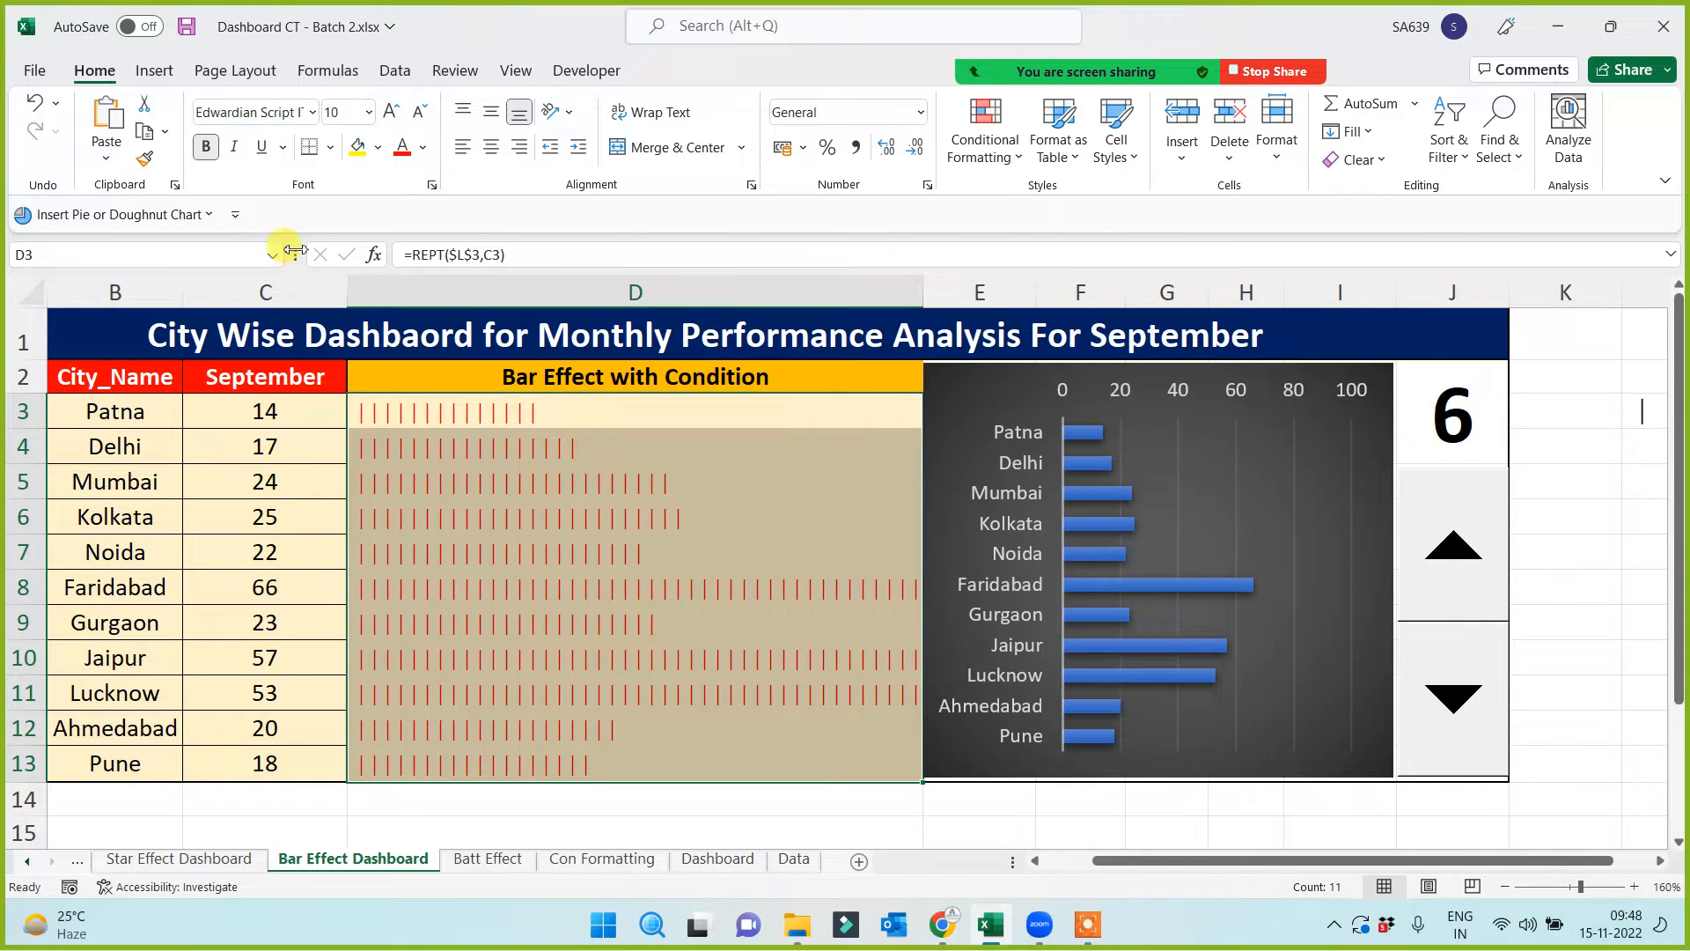
{"action": "left_click", "coordinate": [286, 115]}
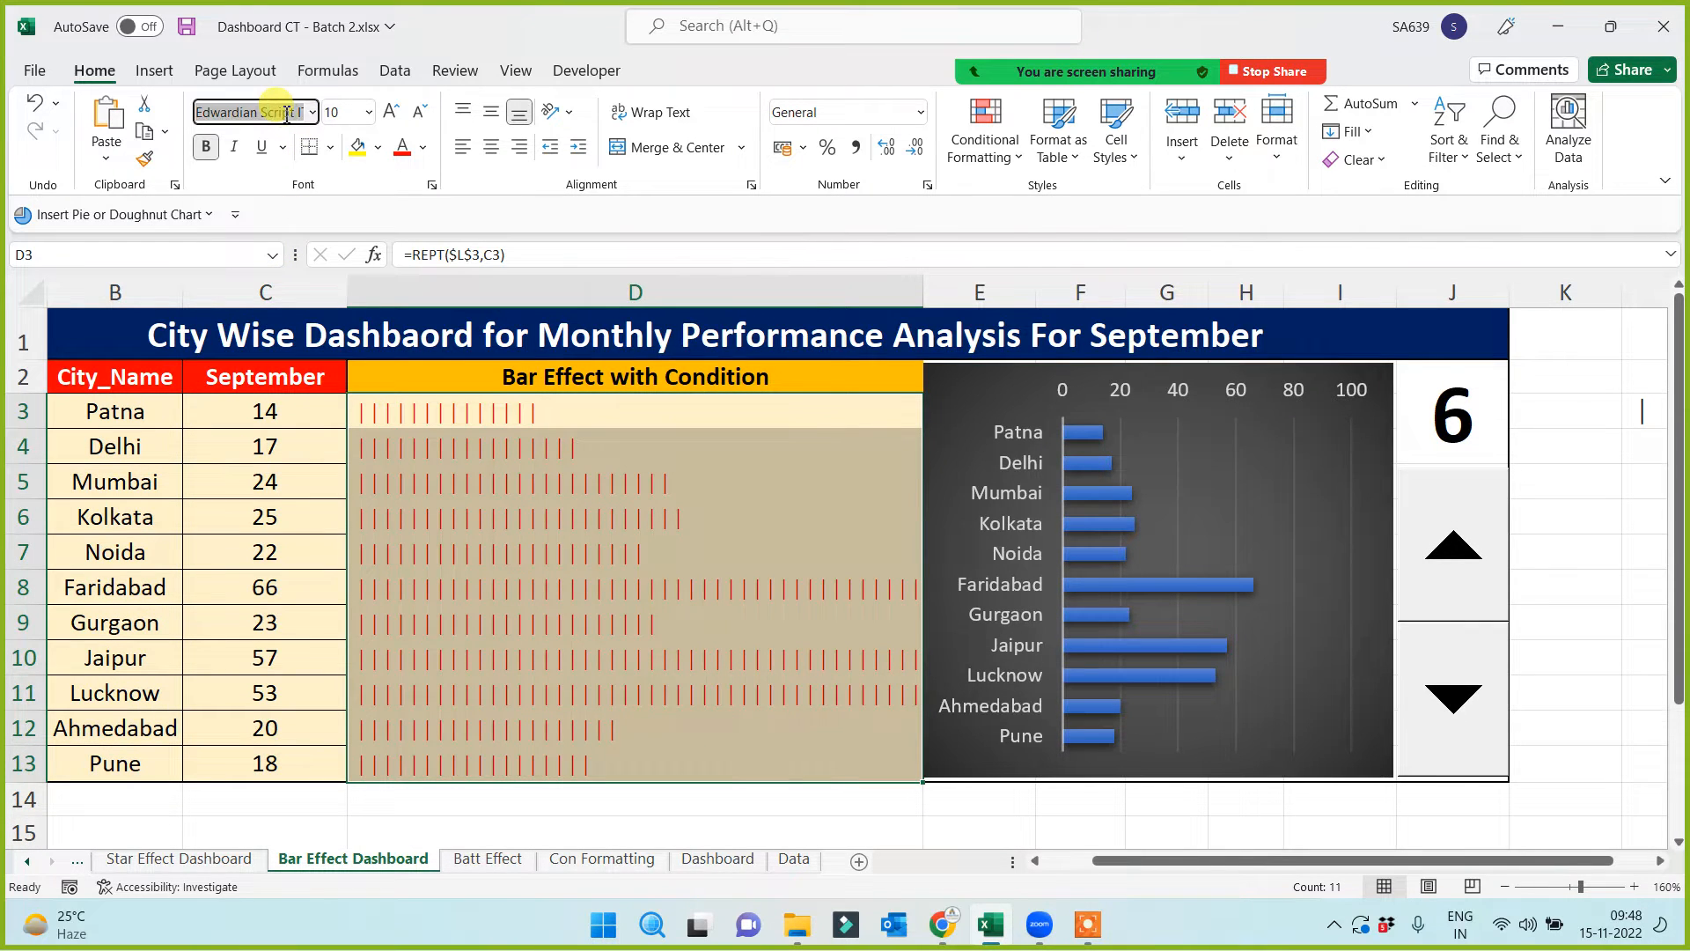
{"action": "type", "text": "Britannic Bold"}
{"action": "key", "text": "Return"}
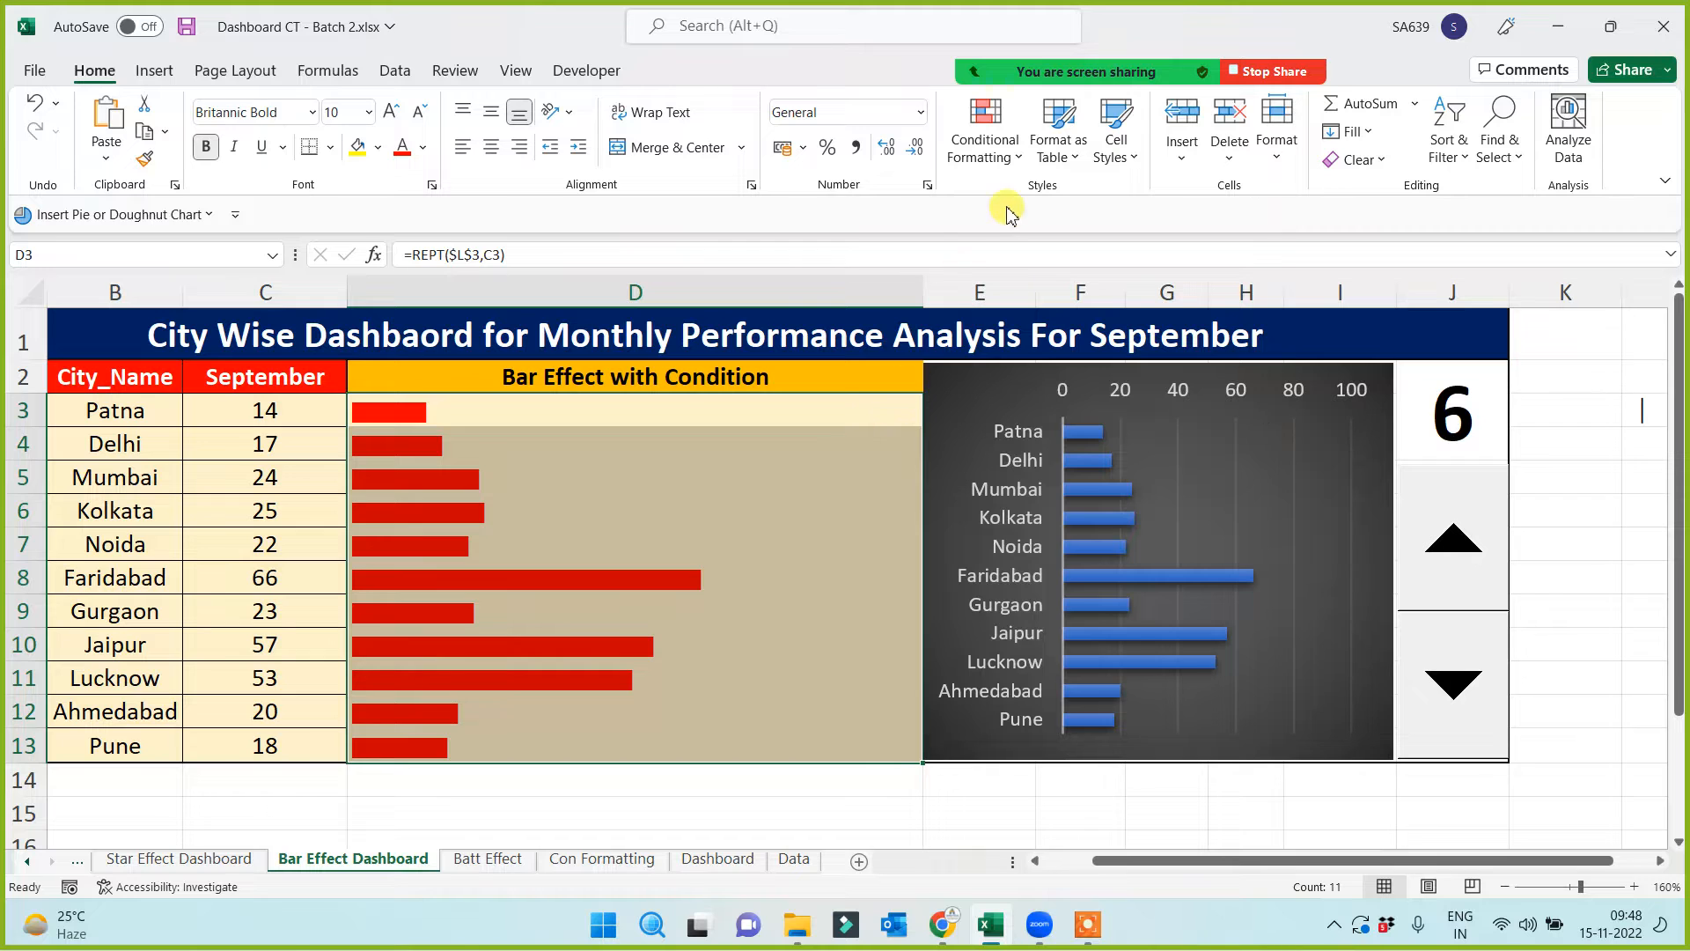
Test the bars on Bar Effect Dashboard by cycling the month selector through August and September down to June
{"action": "left_click_drag", "start_coordinate": [276, 423], "coordinate": [257, 754]}
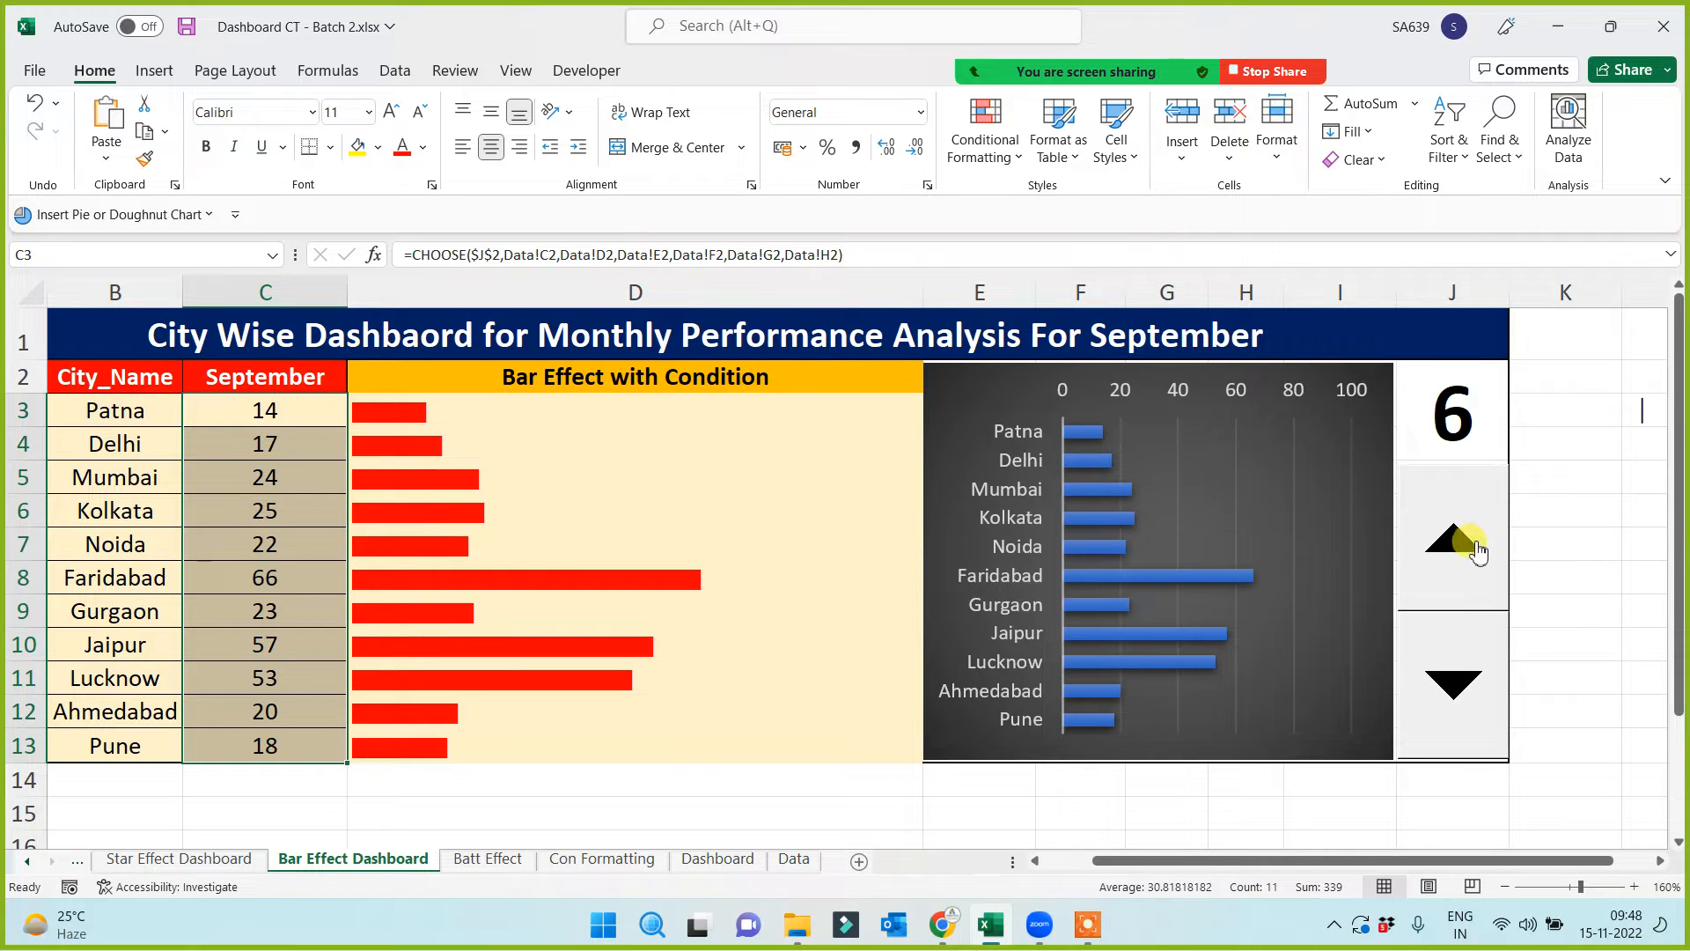
{"action": "left_click", "coordinate": [1176, 838]}
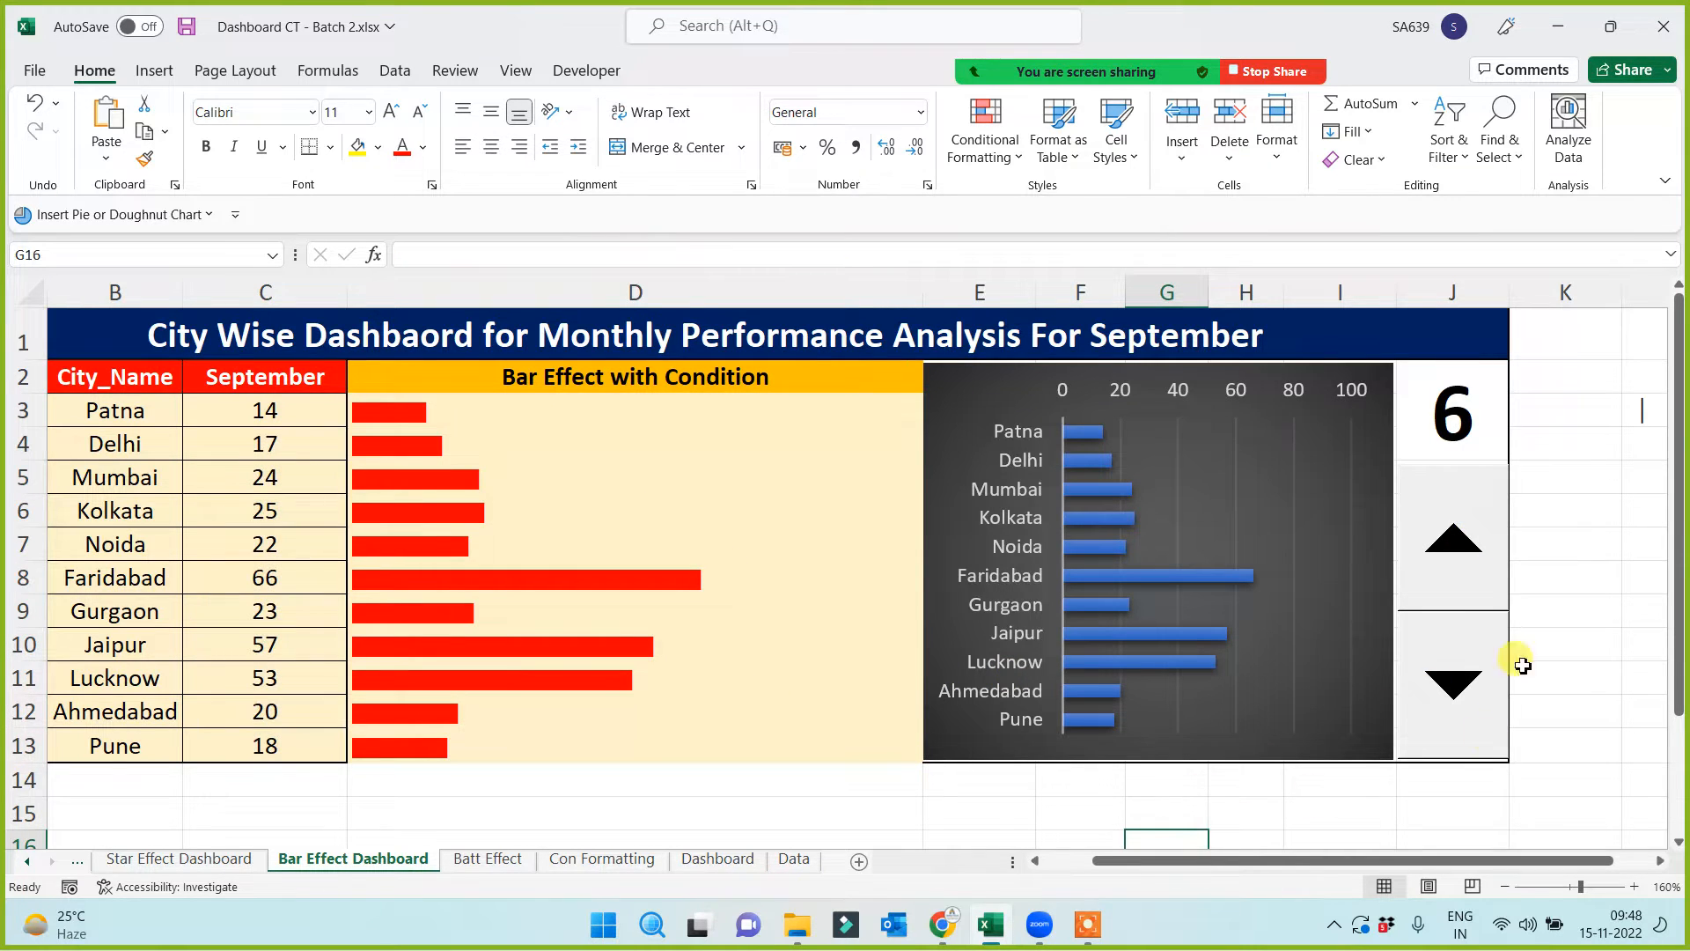
{"action": "left_click", "coordinate": [1454, 674]}
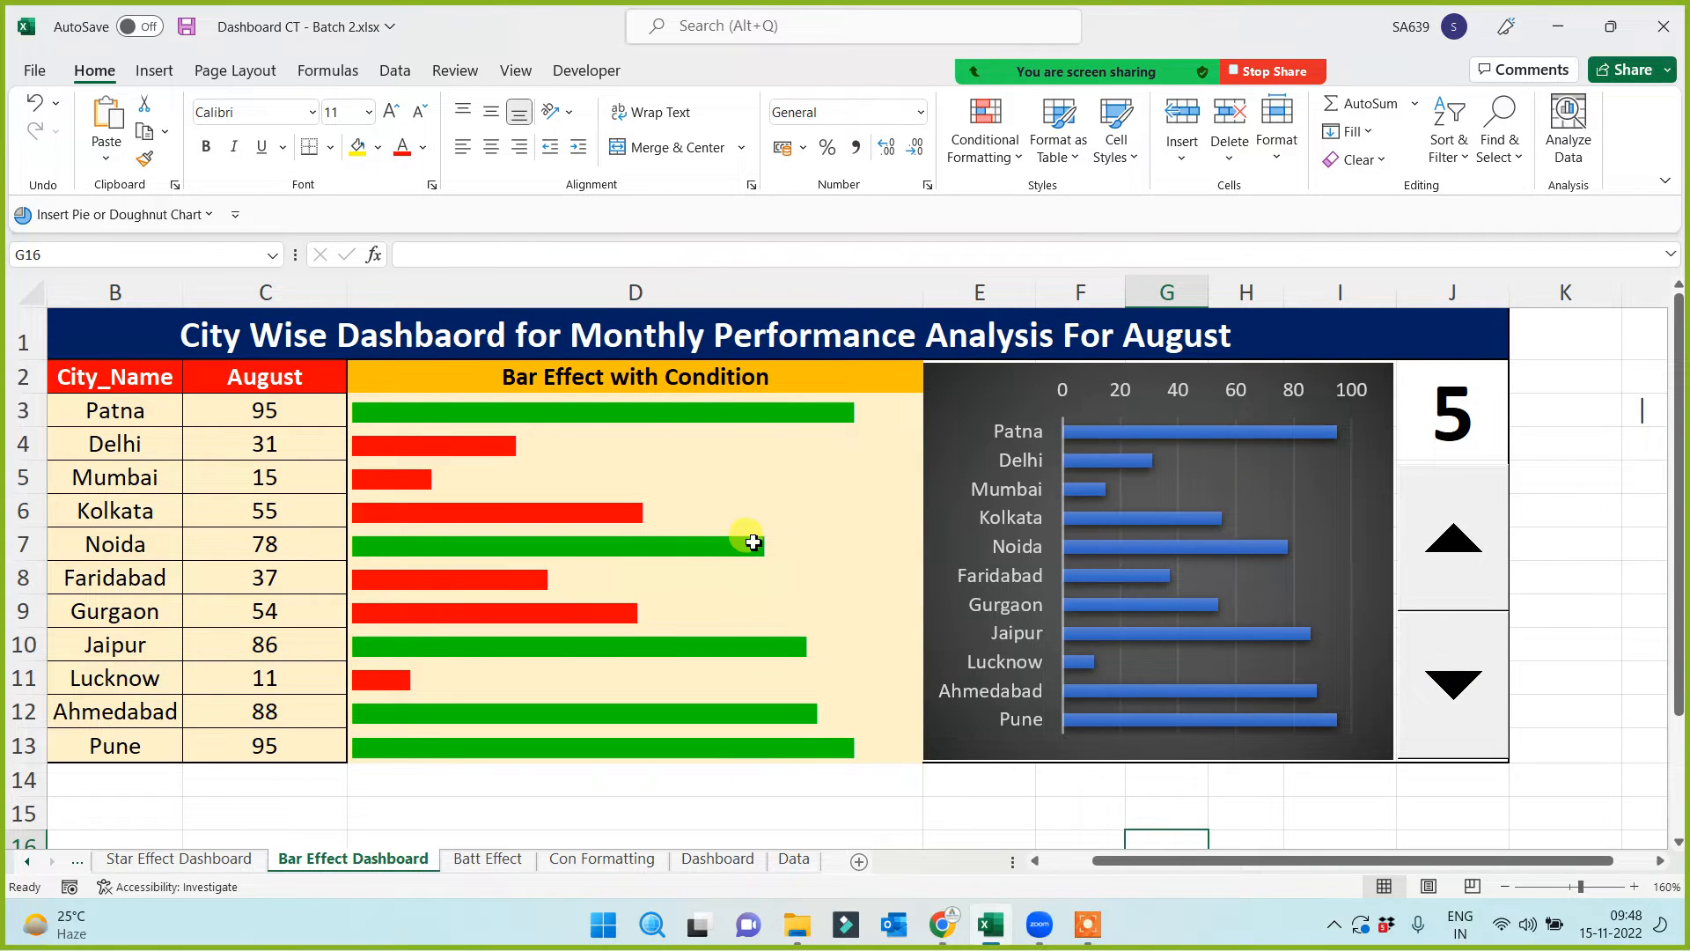
{"action": "left_click_drag", "start_coordinate": [285, 410], "coordinate": [272, 746]}
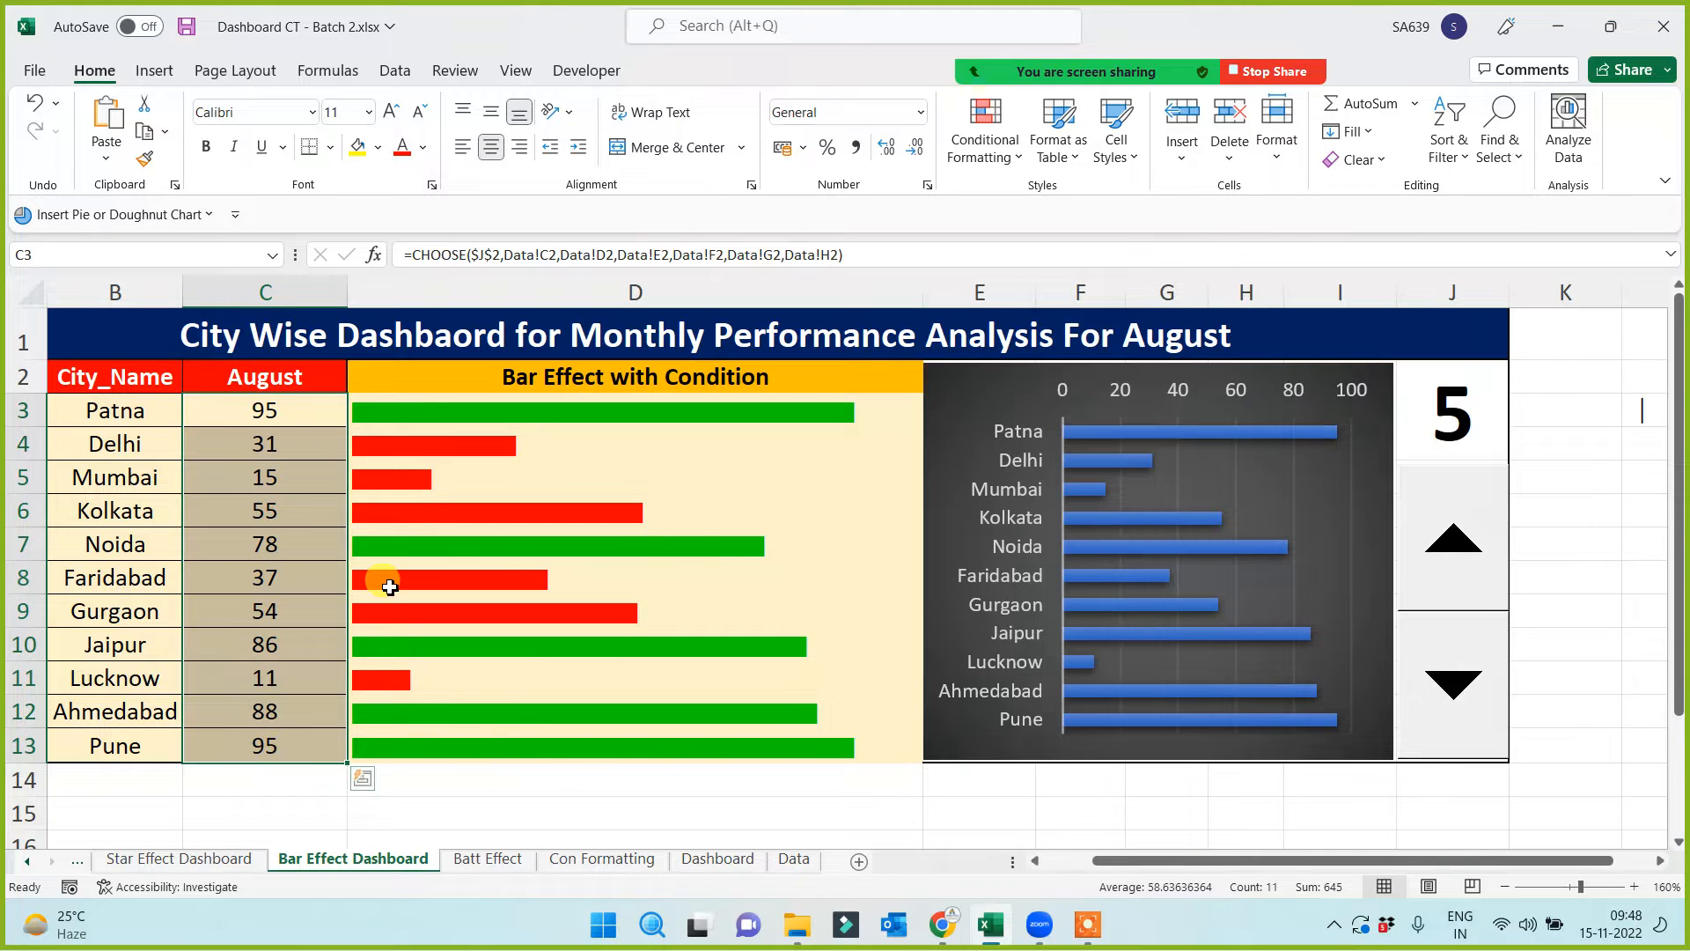
{"action": "left_click", "coordinate": [1461, 566]}
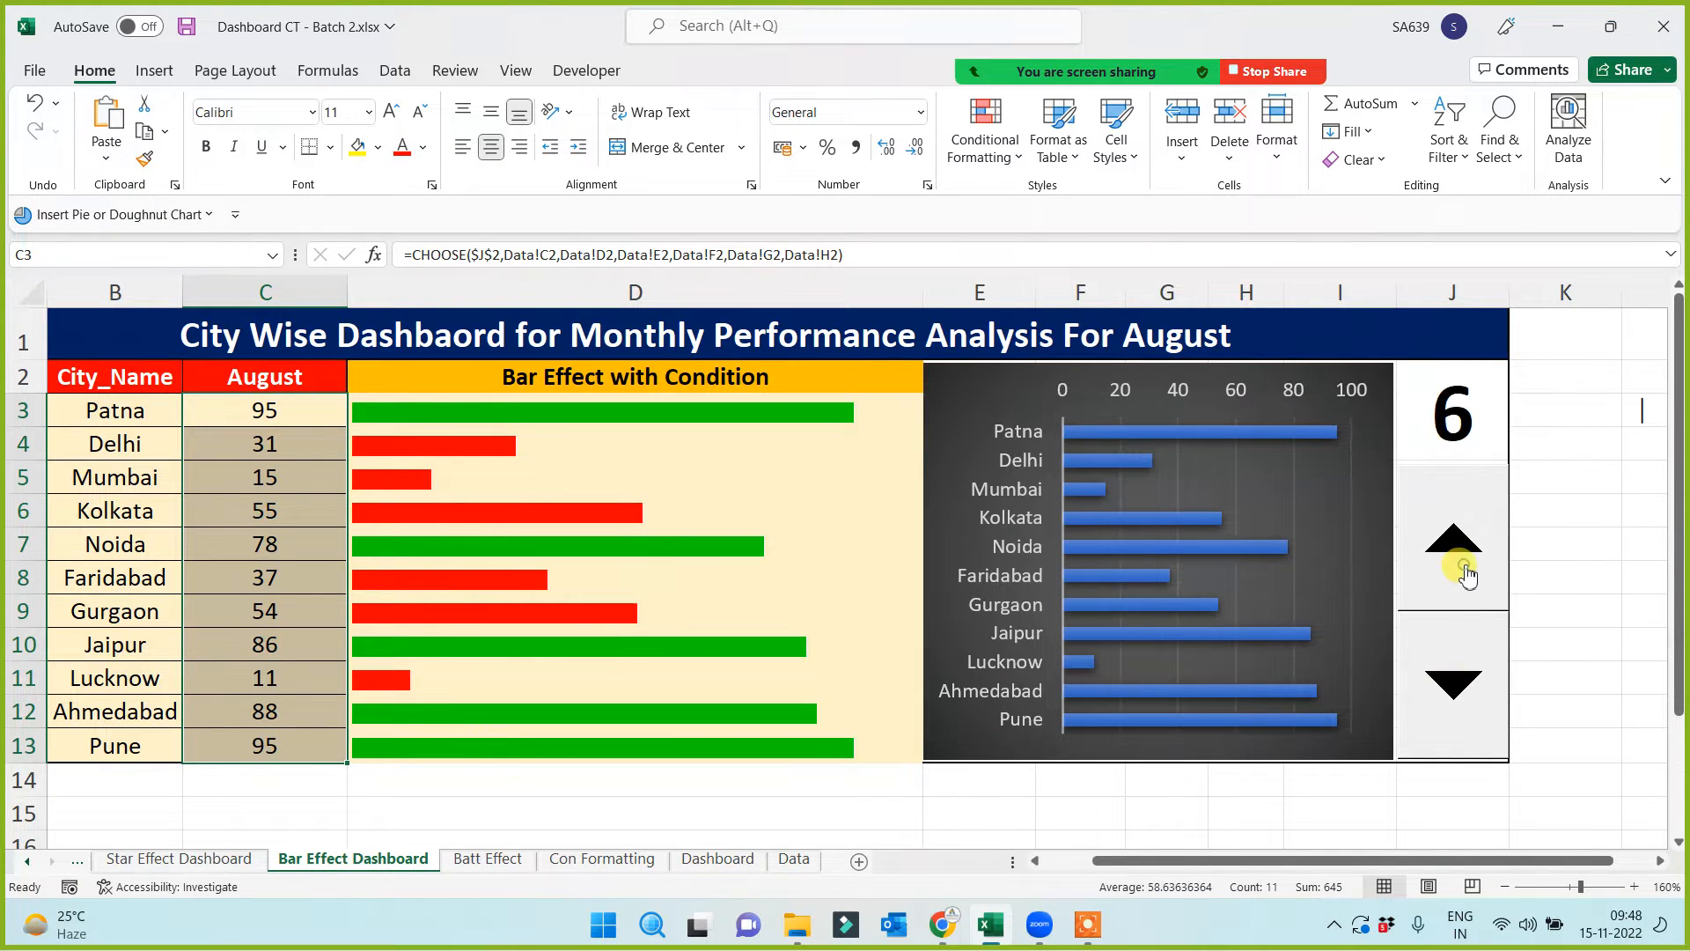
{"action": "left_click", "coordinate": [1452, 668]}
{"action": "double_click", "coordinate": [1457, 660]}
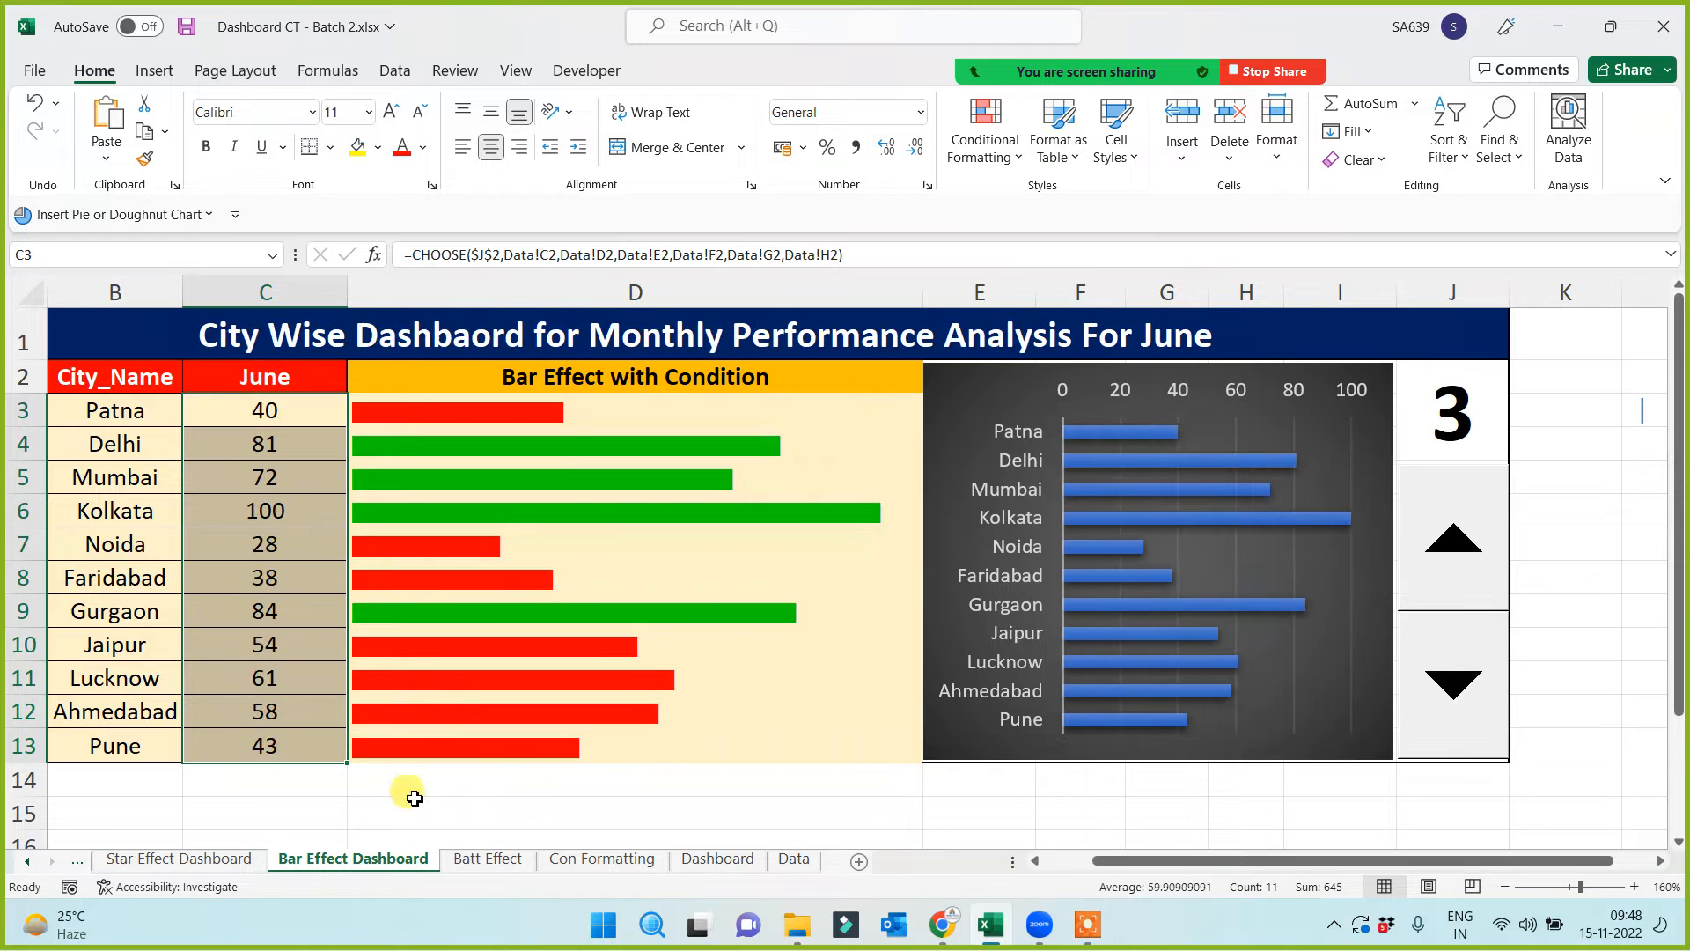
On Star Effect Dashboard, examine the star formula in E3 and the helper cells to the right of the dashboard
{"action": "left_click", "coordinate": [342, 808]}
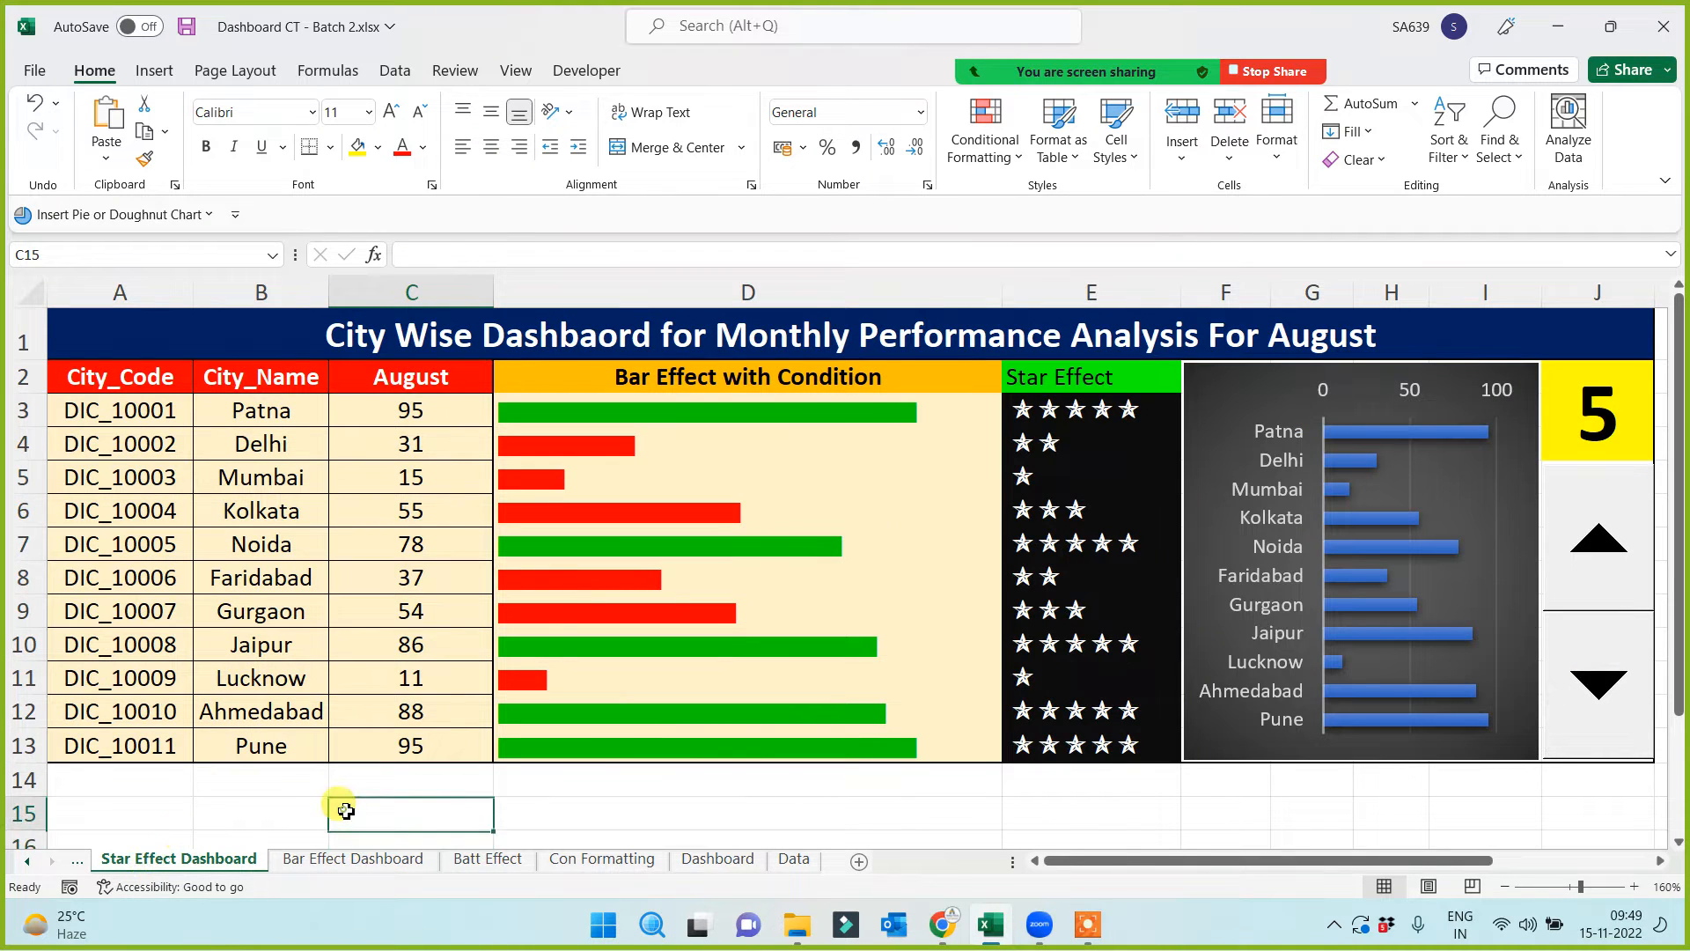
{"action": "left_click", "coordinate": [1101, 410]}
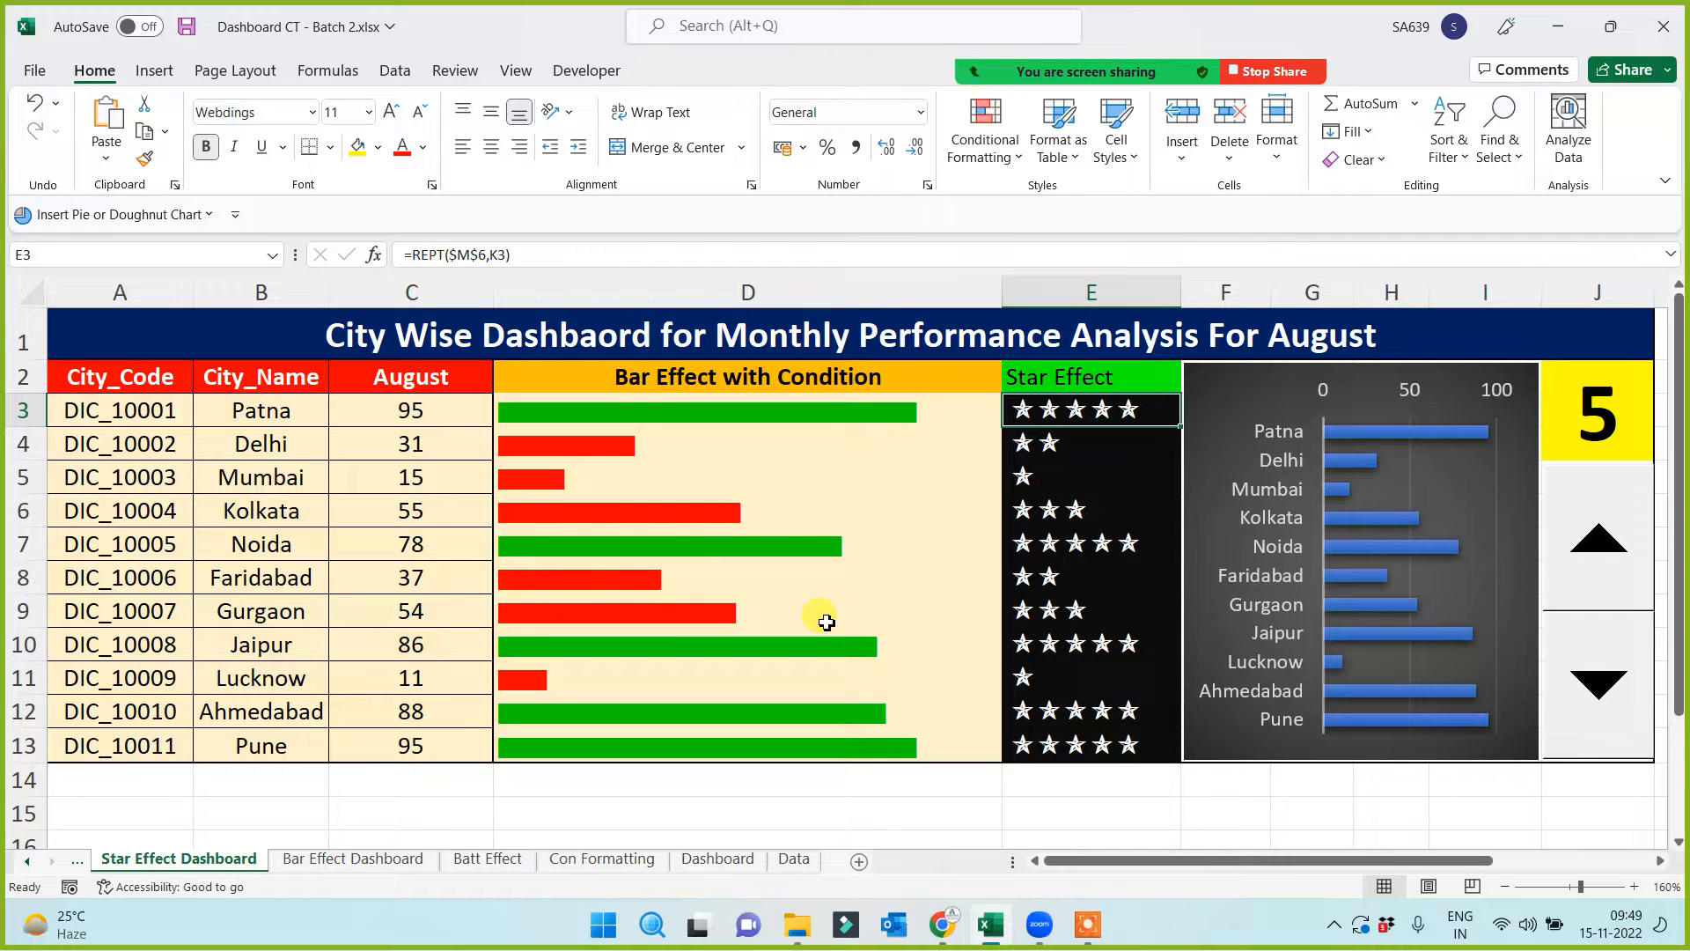
{"action": "key", "text": "Right"}
{"action": "key", "text": "Right"}
{"action": "key", "text": "Right"}
{"action": "key", "text": "Right"}
{"action": "key", "text": "Right"}
{"action": "key", "text": "Right"}
{"action": "key", "text": "Right"}
{"action": "key", "text": "Right"}
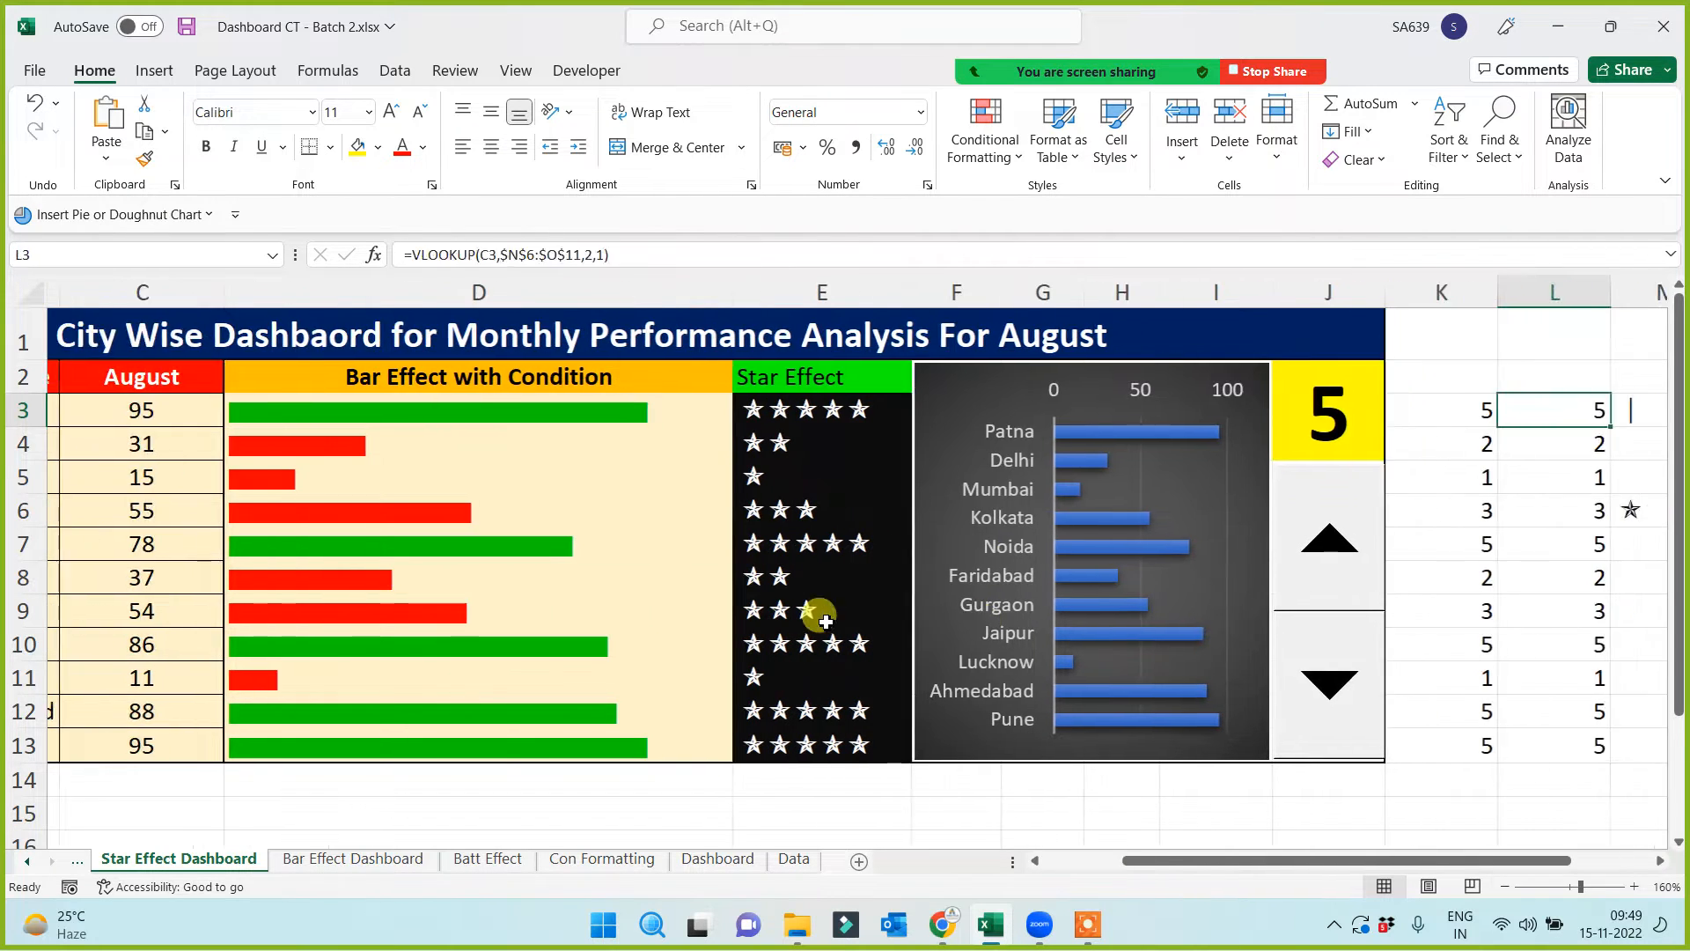
{"action": "key", "text": "F2"}
{"action": "key", "text": "Right"}
{"action": "key", "text": "Right"}
{"action": "key", "text": "Right"}
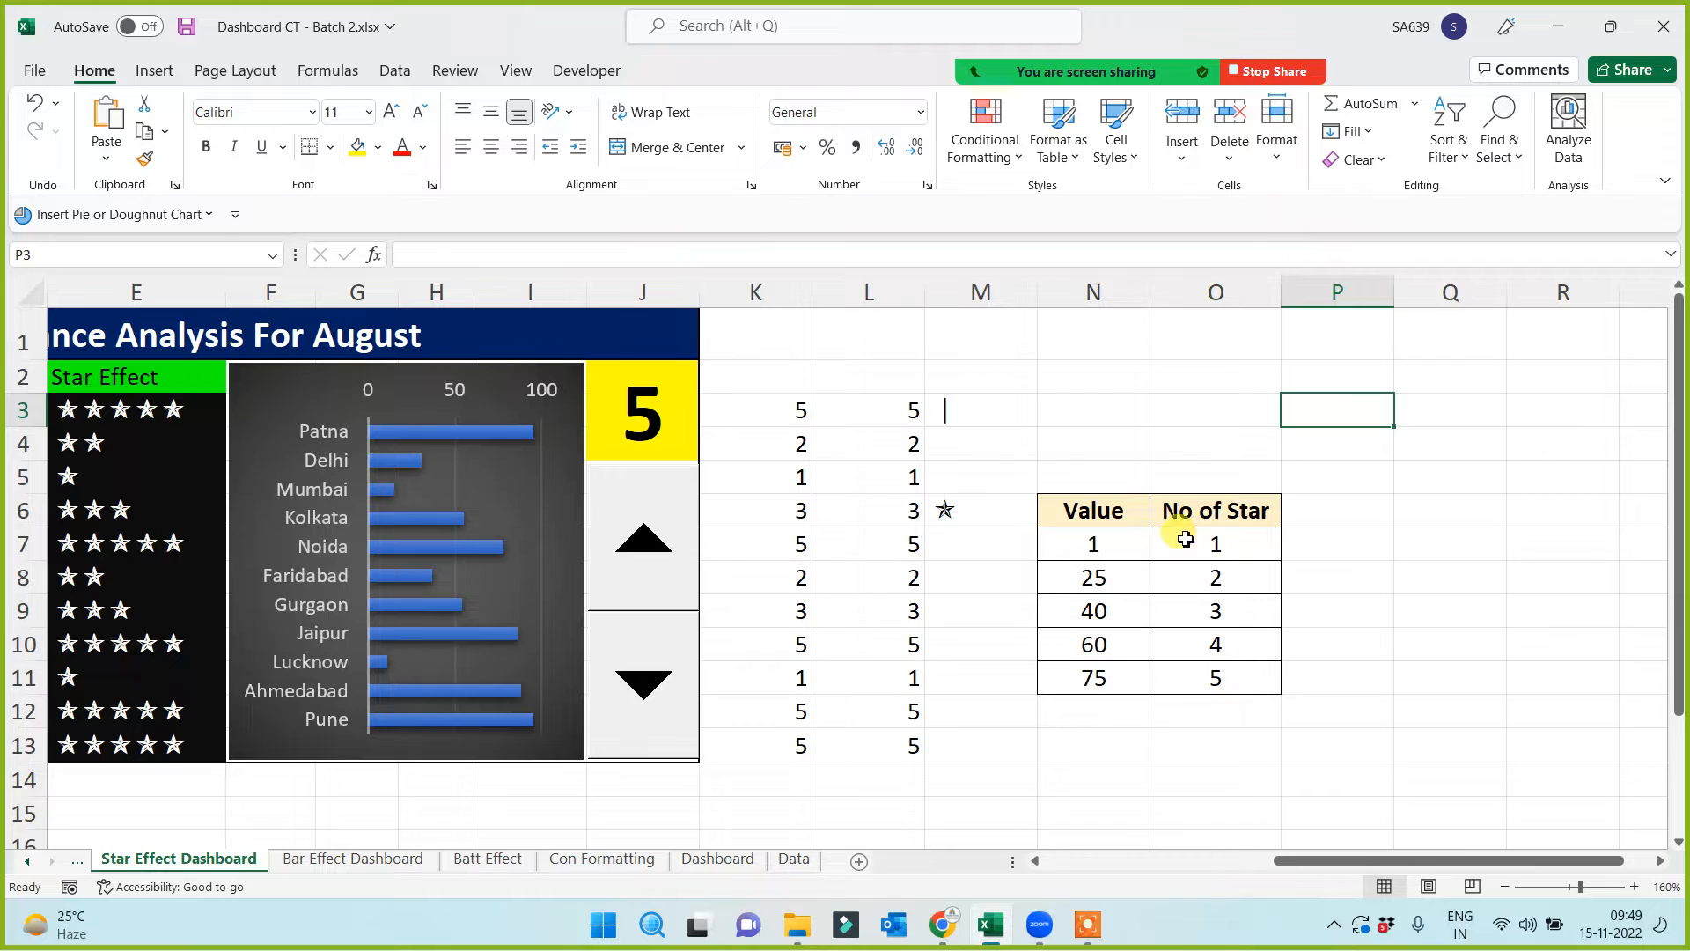
Examine the Value and No of Star lookup table in N6:O11 that links score thresholds to star counts
{"action": "left_click_drag", "start_coordinate": [1116, 510], "coordinate": [1094, 671]}
{"action": "left_click_drag", "start_coordinate": [1215, 506], "coordinate": [1195, 678]}
{"action": "left_click", "coordinate": [1078, 748]}
{"action": "left_click", "coordinate": [1096, 678]}
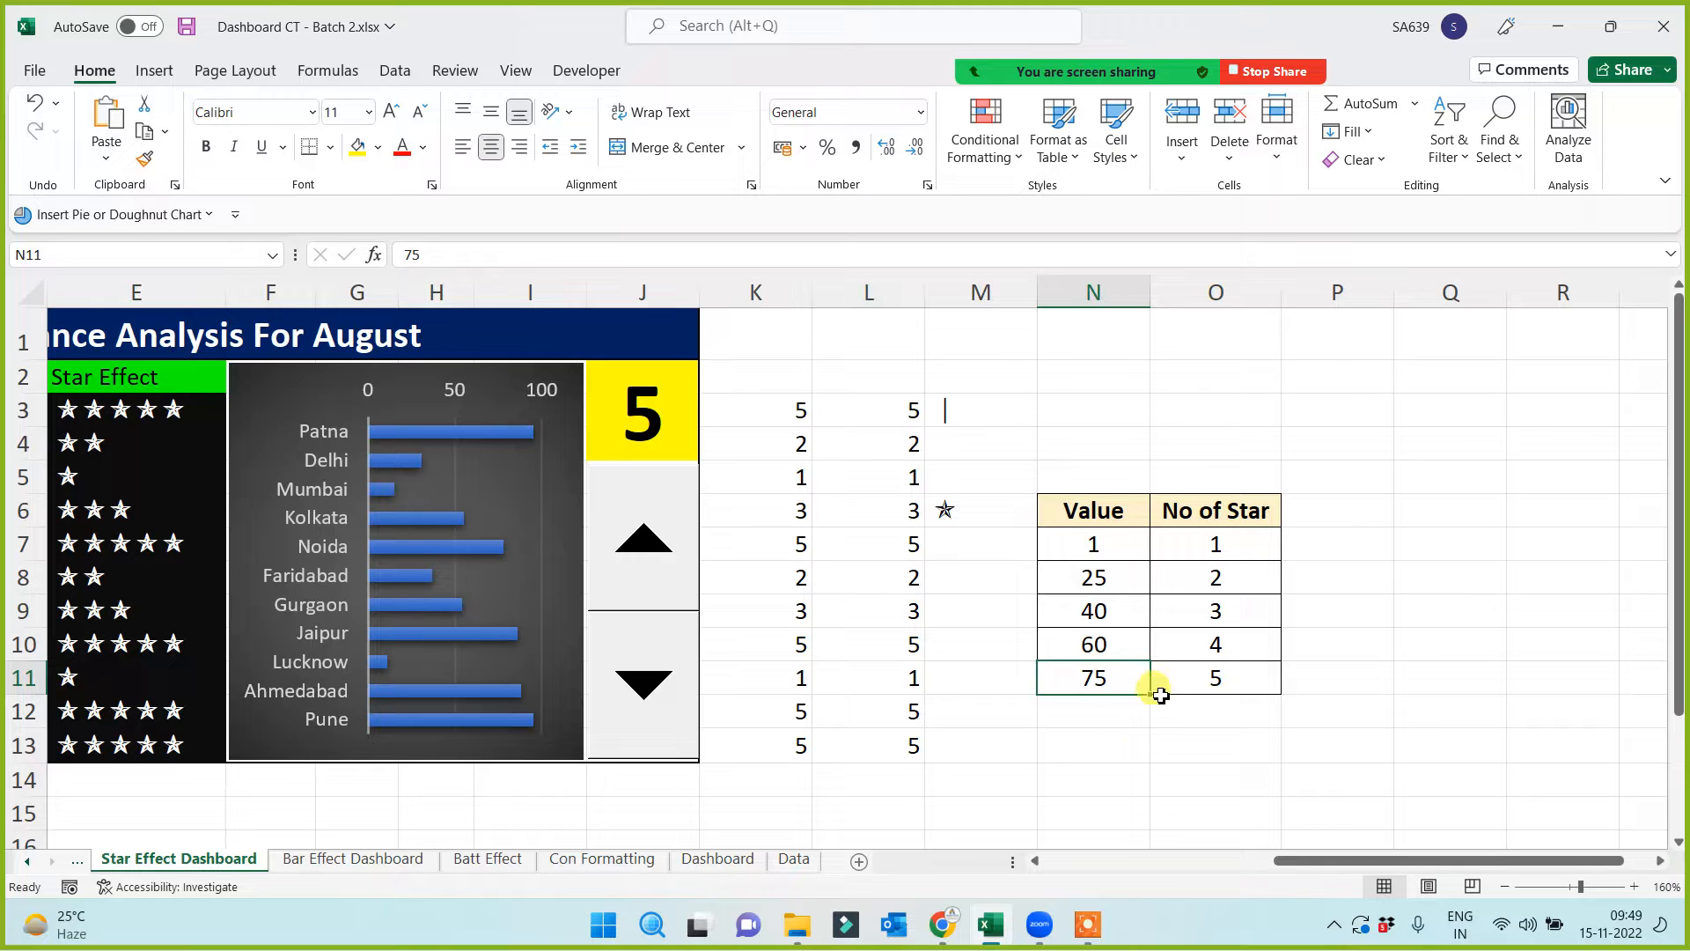
{"action": "left_click", "coordinate": [1189, 680]}
{"action": "left_click", "coordinate": [1124, 647]}
{"action": "left_click", "coordinate": [1121, 669]}
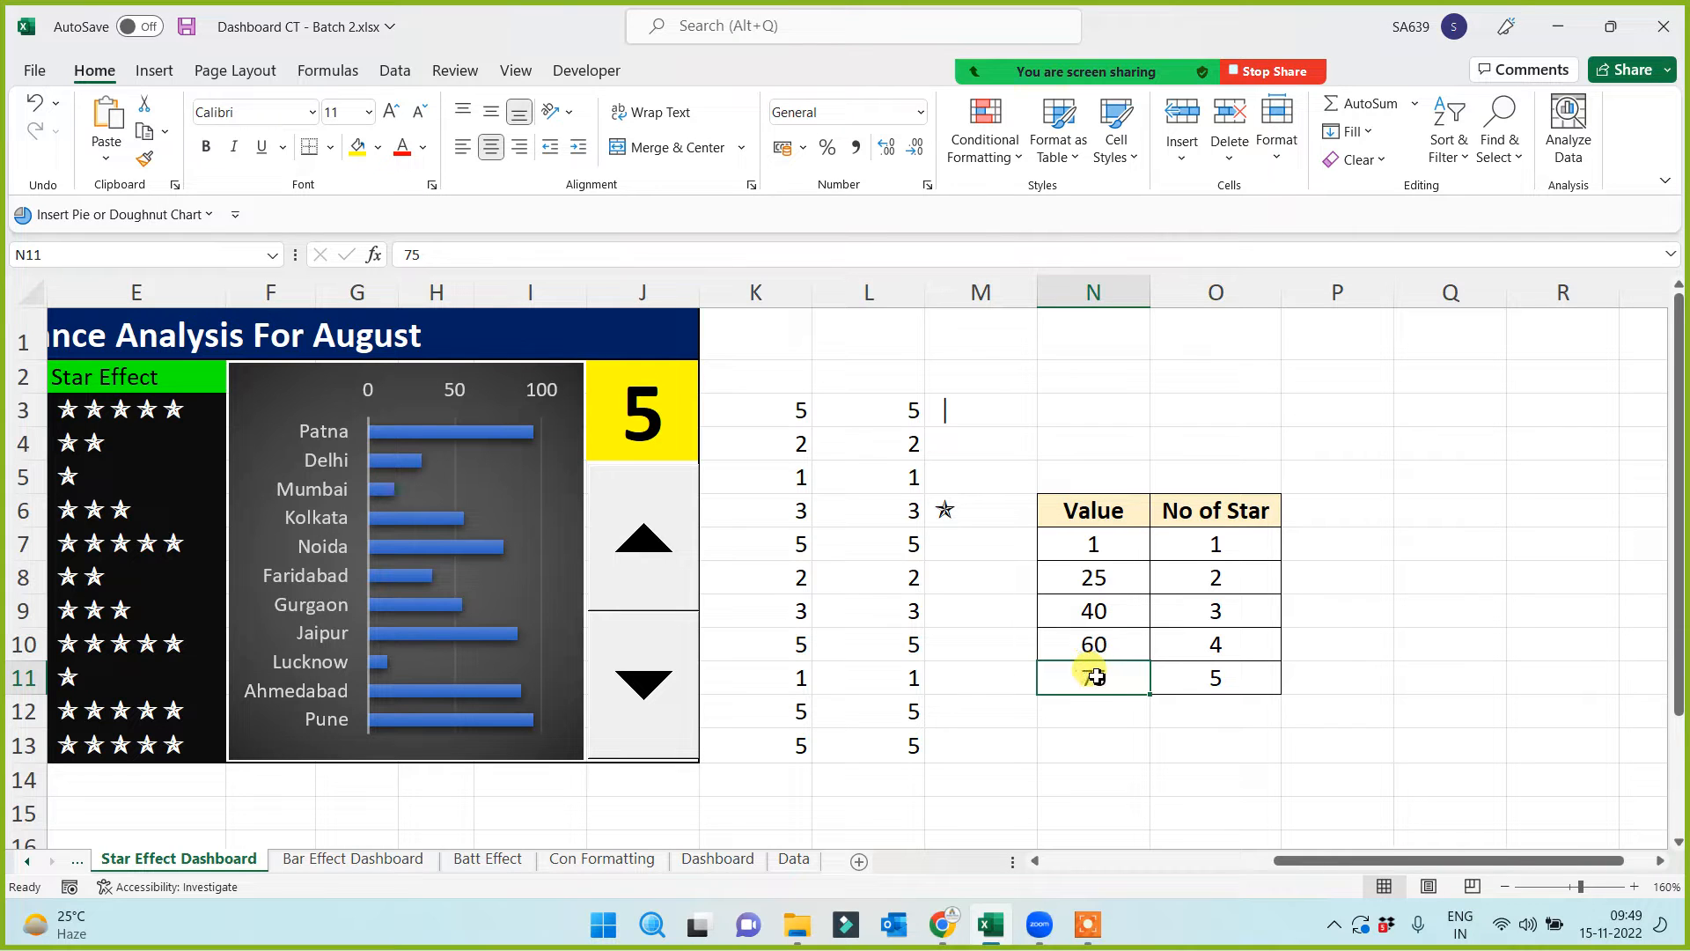
{"action": "left_click", "coordinate": [1199, 642]}
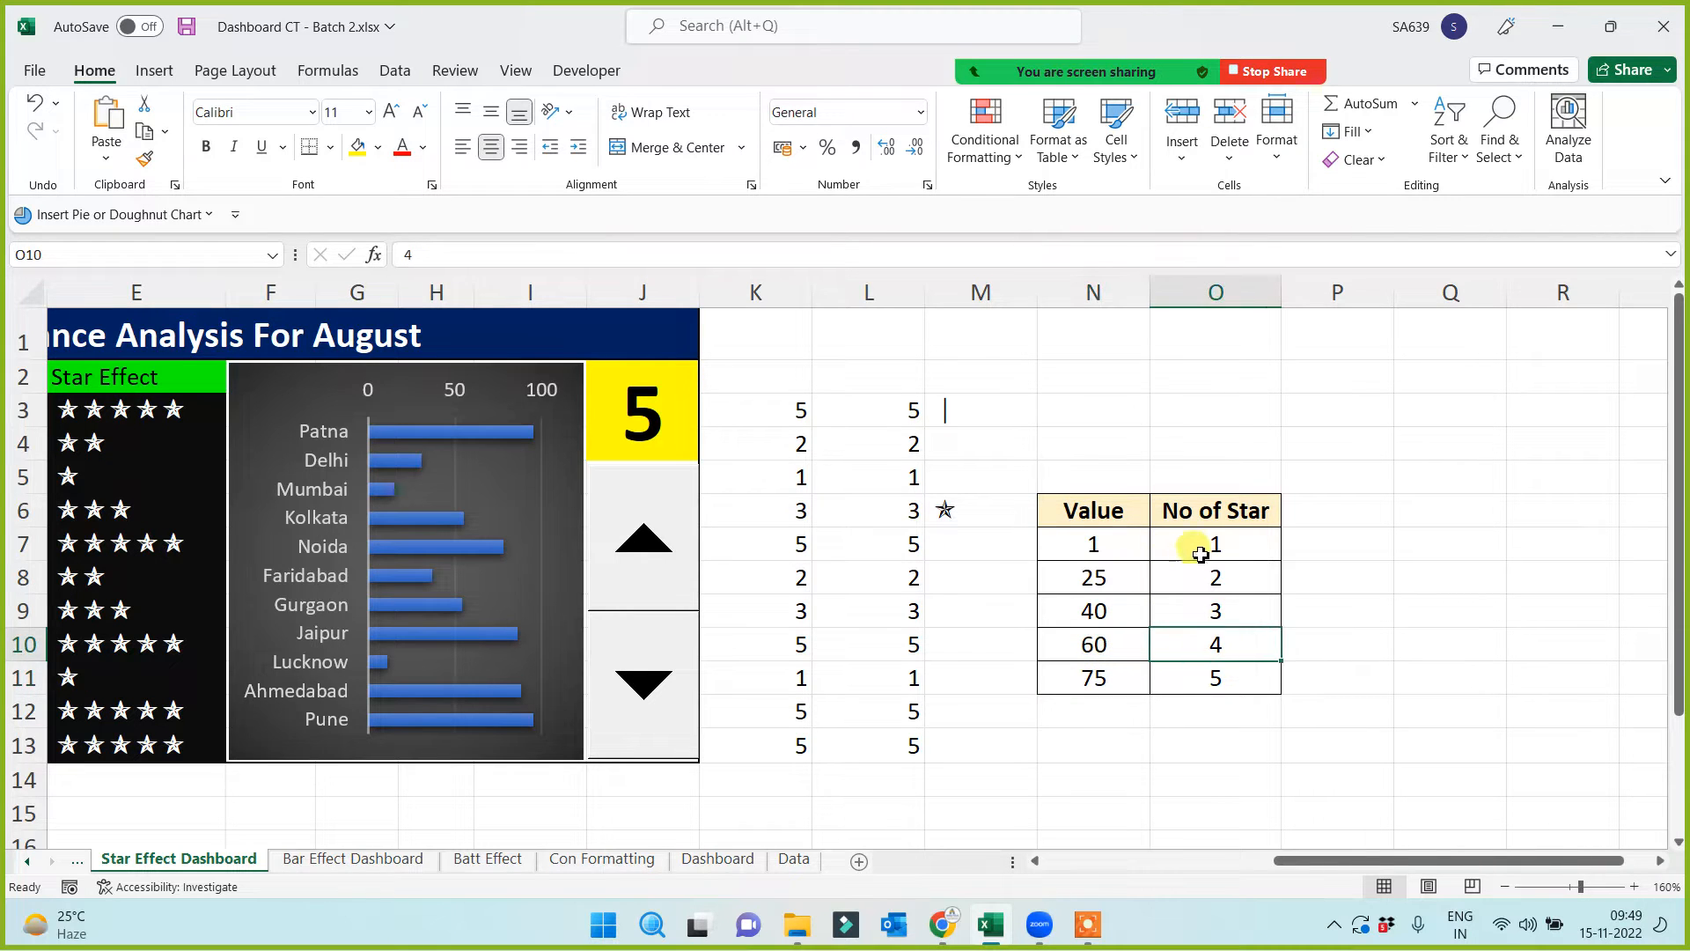
Examine the nested IF star counts in K3:K13, the VLOOKUP alternative in L3:L13 and the REPT formula in E3
{"action": "left_click", "coordinate": [780, 405]}
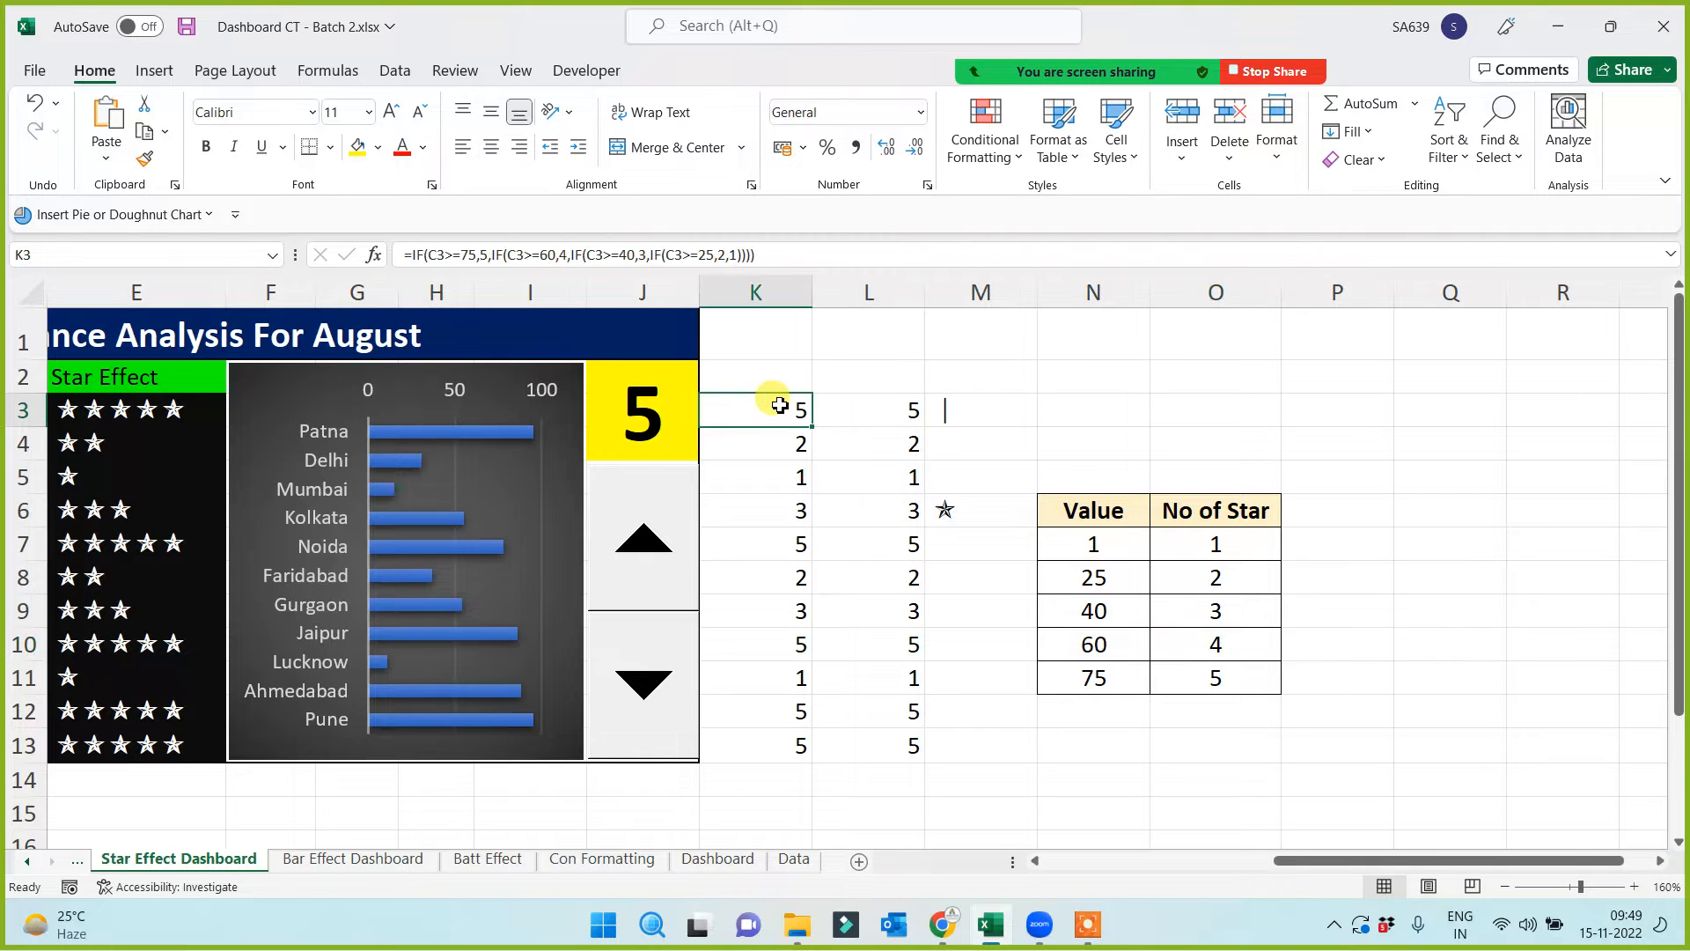
{"action": "left_click_drag", "start_coordinate": [780, 405], "coordinate": [744, 751]}
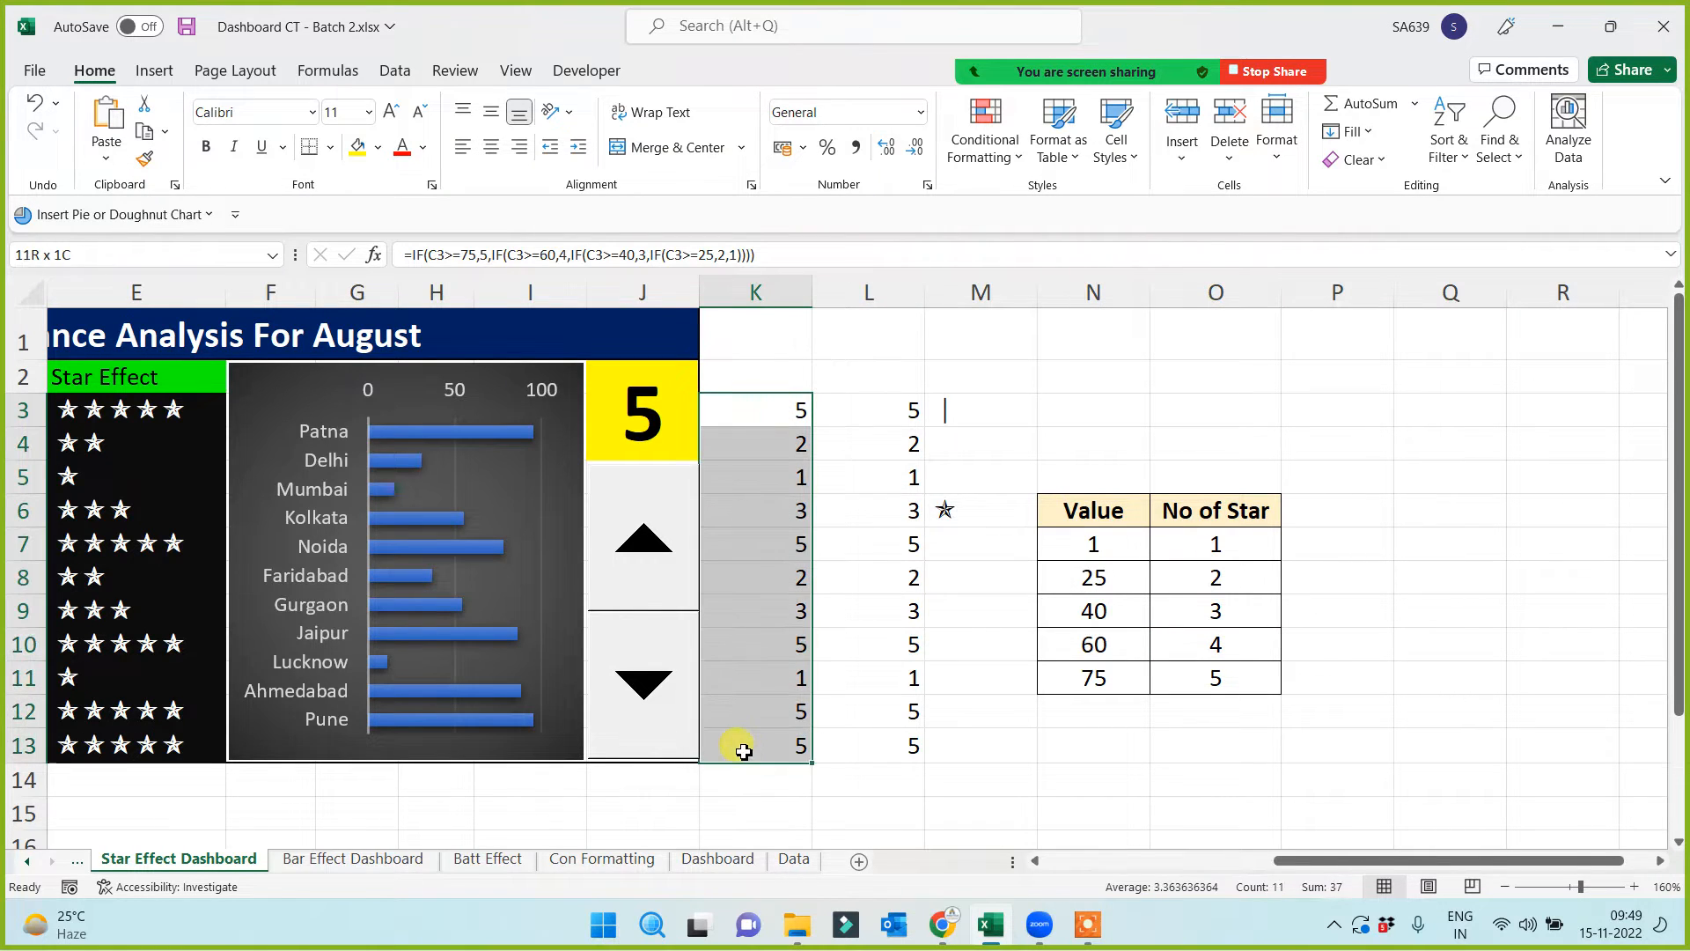
{"action": "left_click", "coordinate": [873, 413]}
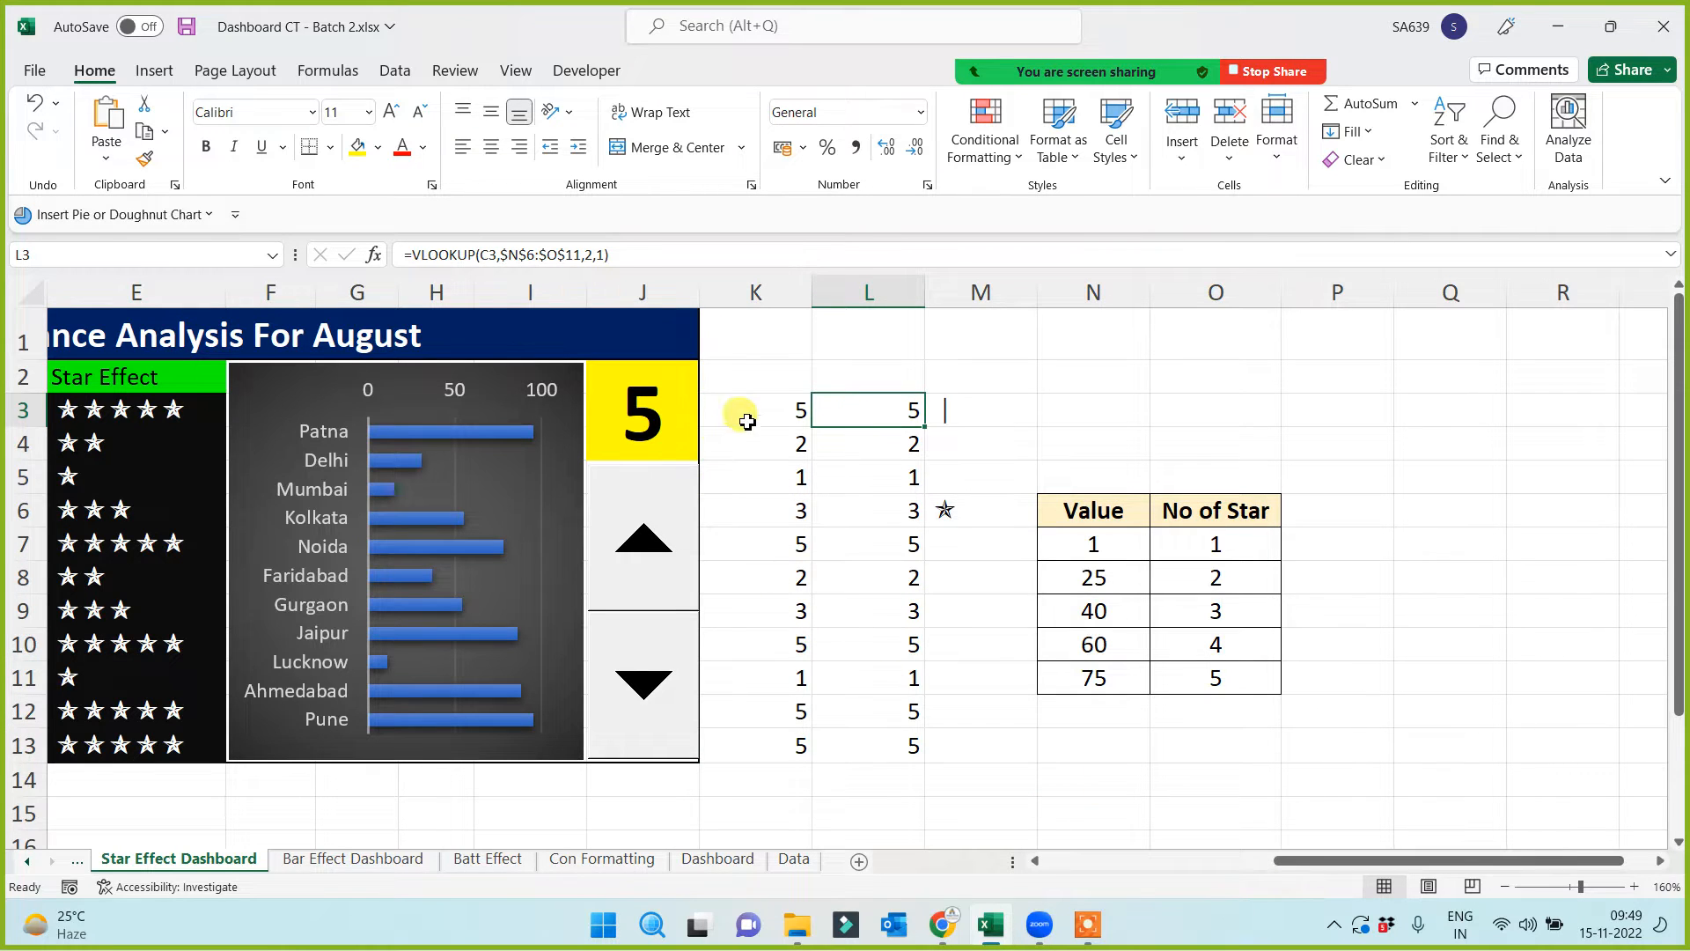
{"action": "left_click_drag", "start_coordinate": [747, 422], "coordinate": [741, 741]}
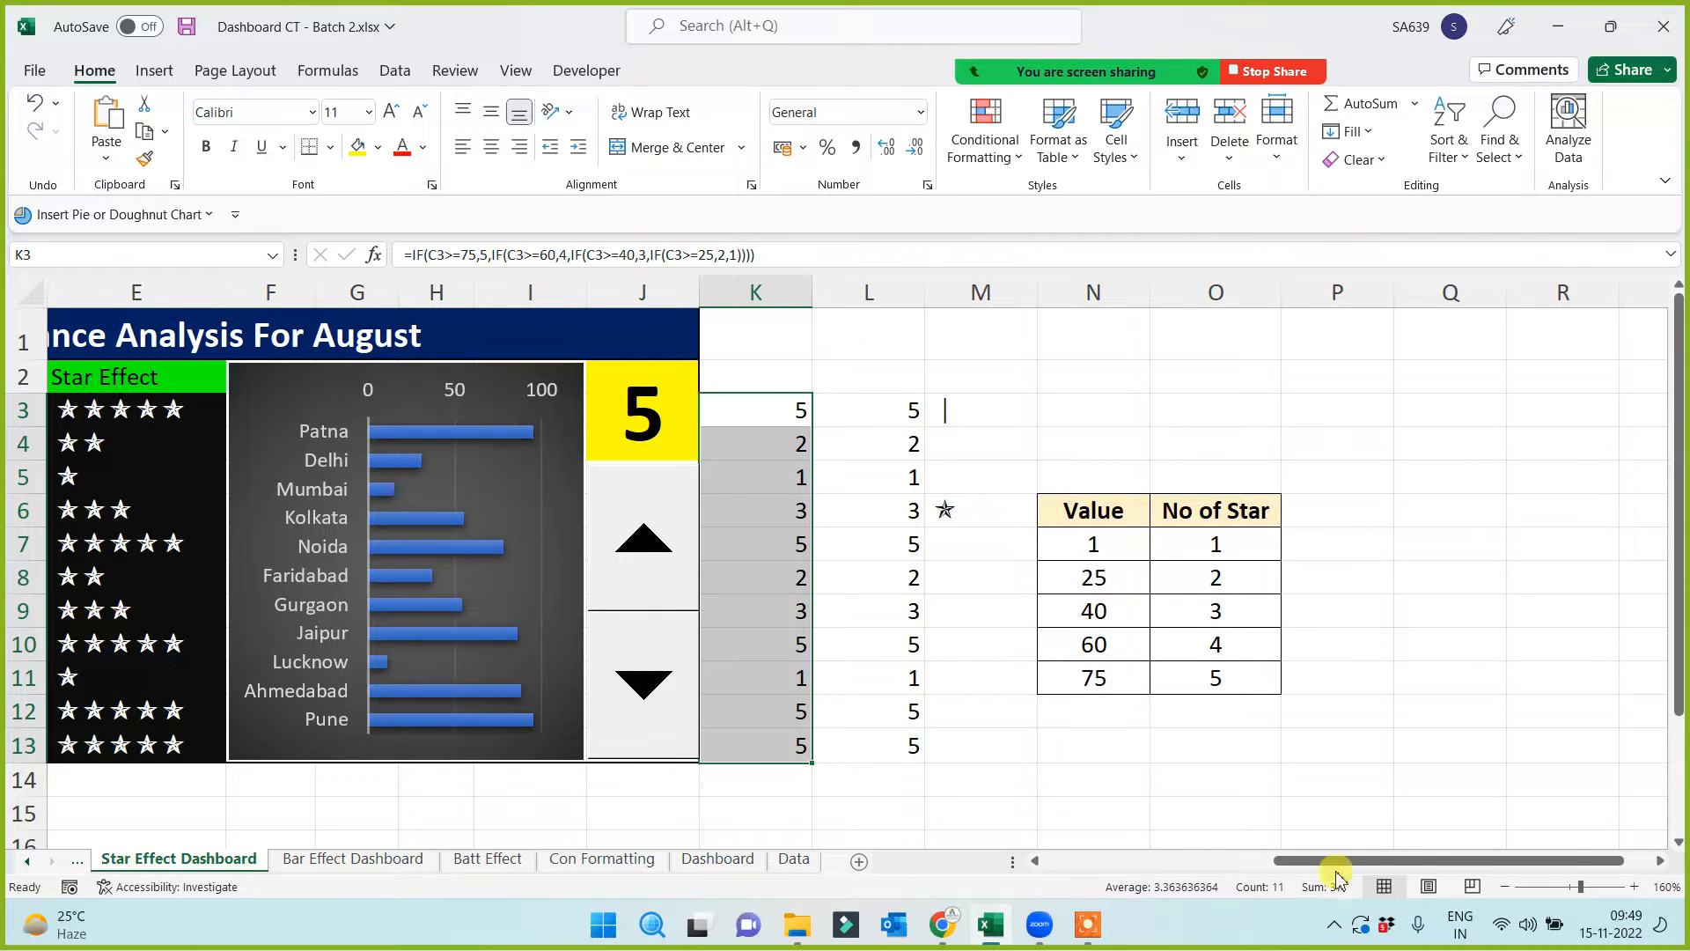
{"action": "left_click_drag", "start_coordinate": [1336, 861], "coordinate": [1103, 875]}
{"action": "left_click", "coordinate": [992, 406]}
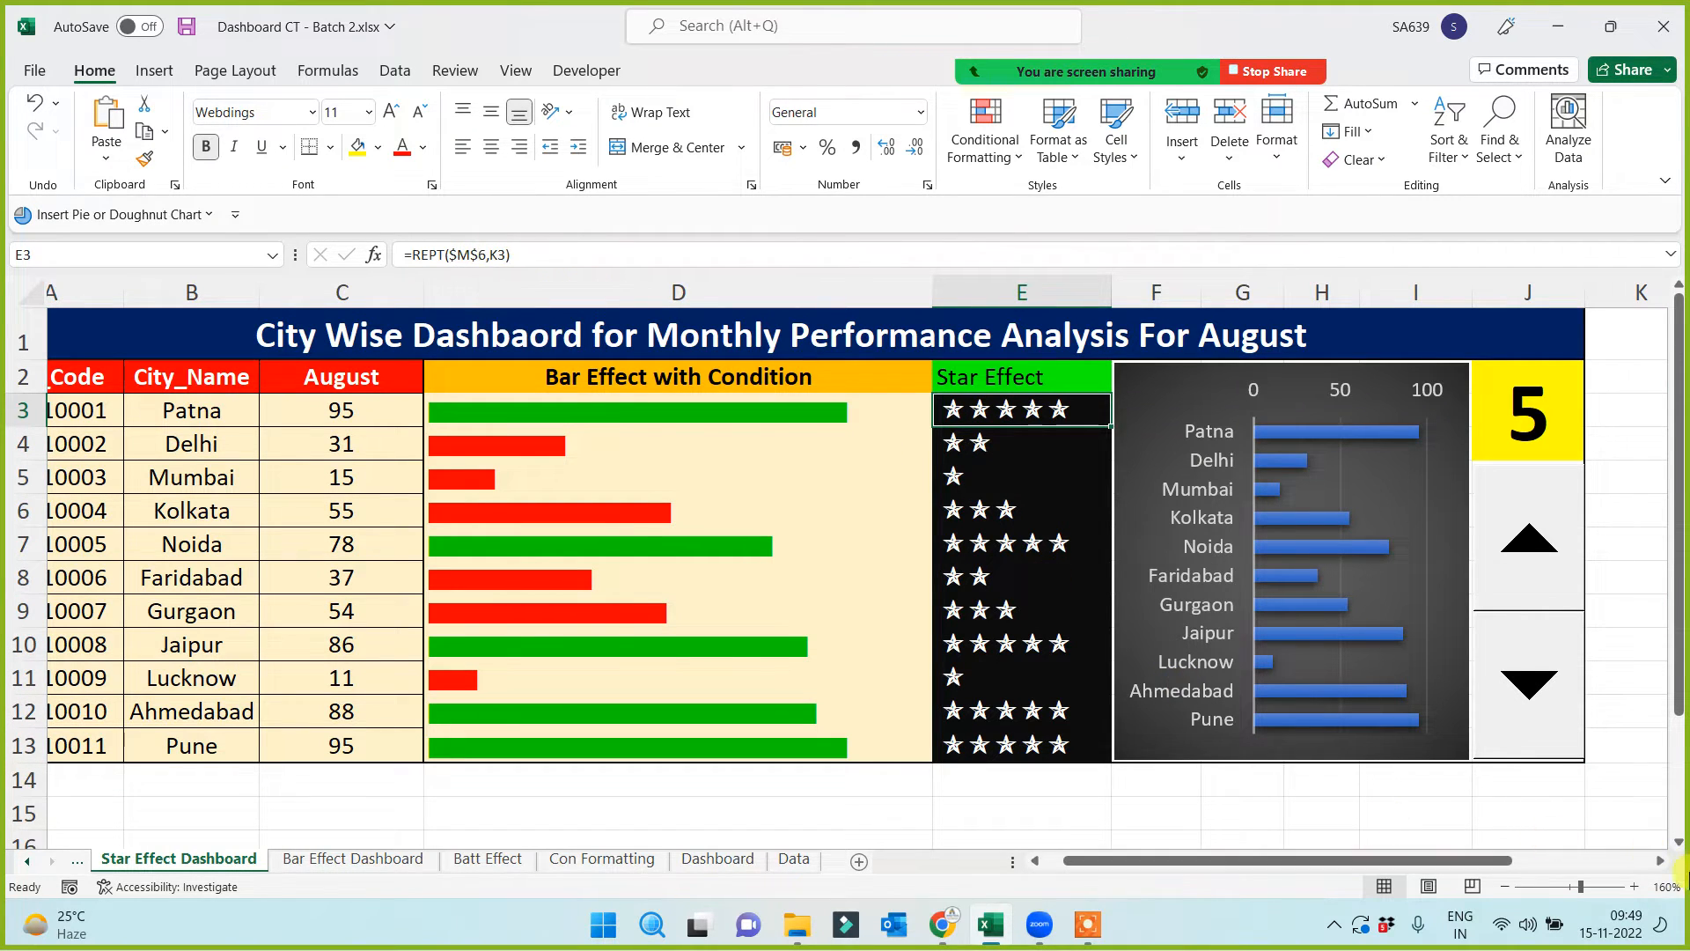
{"action": "left_click", "coordinate": [1660, 861]}
{"action": "left_click", "coordinate": [1660, 861]}
{"action": "left_click", "coordinate": [1660, 861]}
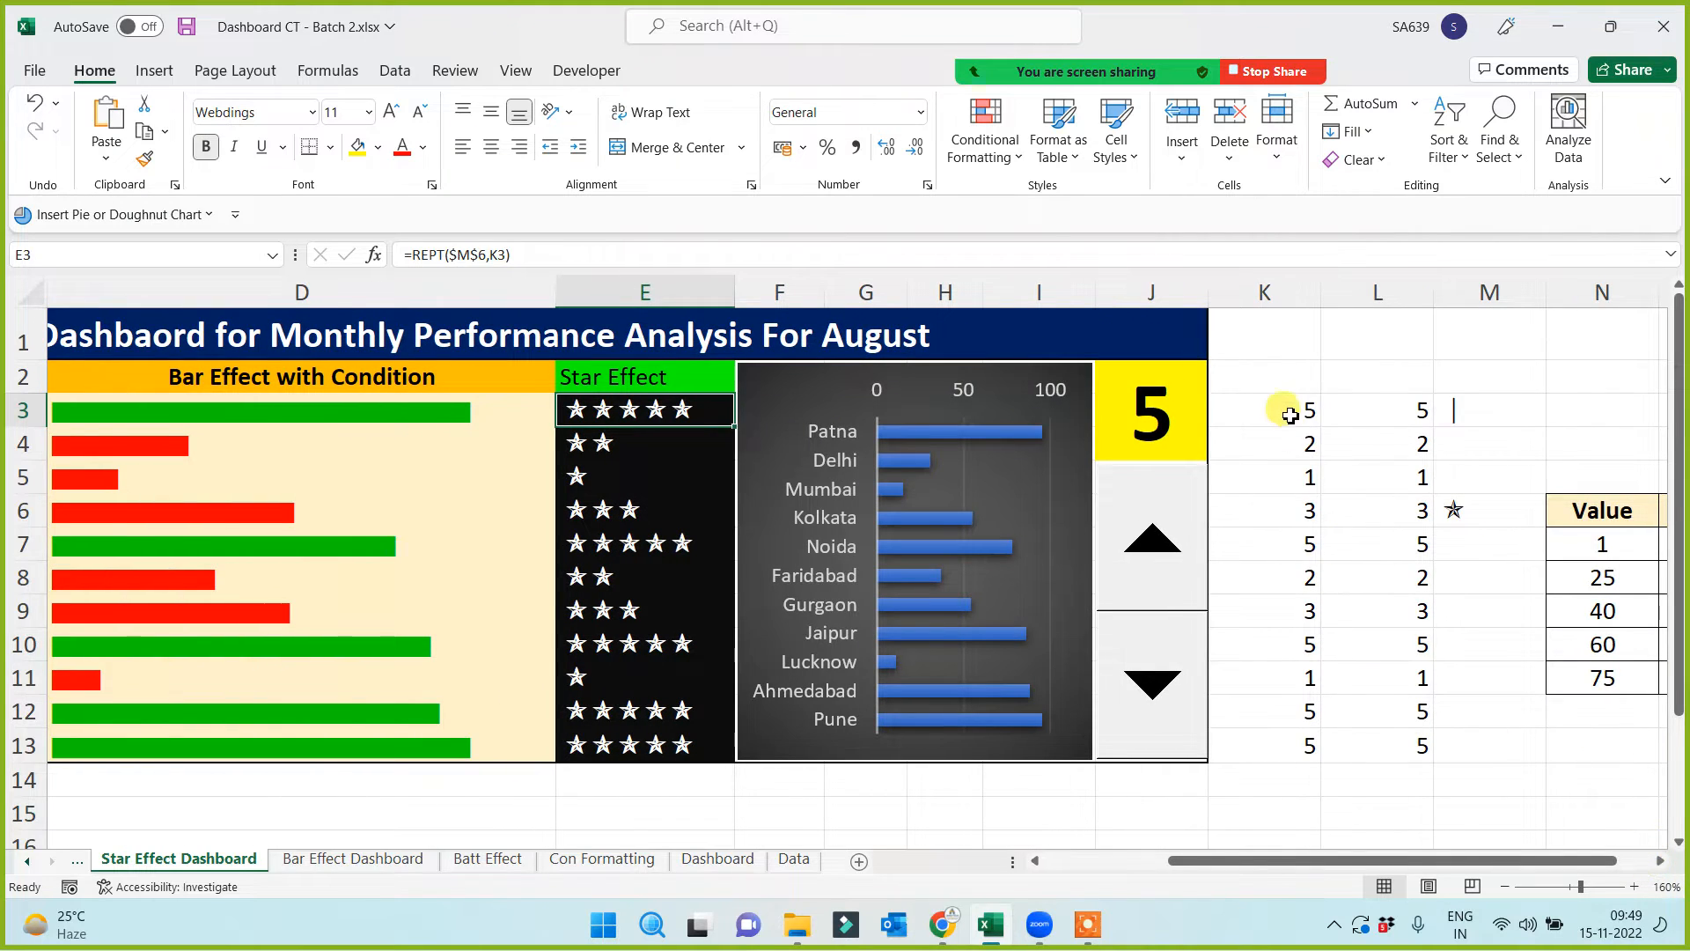
{"action": "left_click_drag", "start_coordinate": [1290, 416], "coordinate": [1249, 743]}
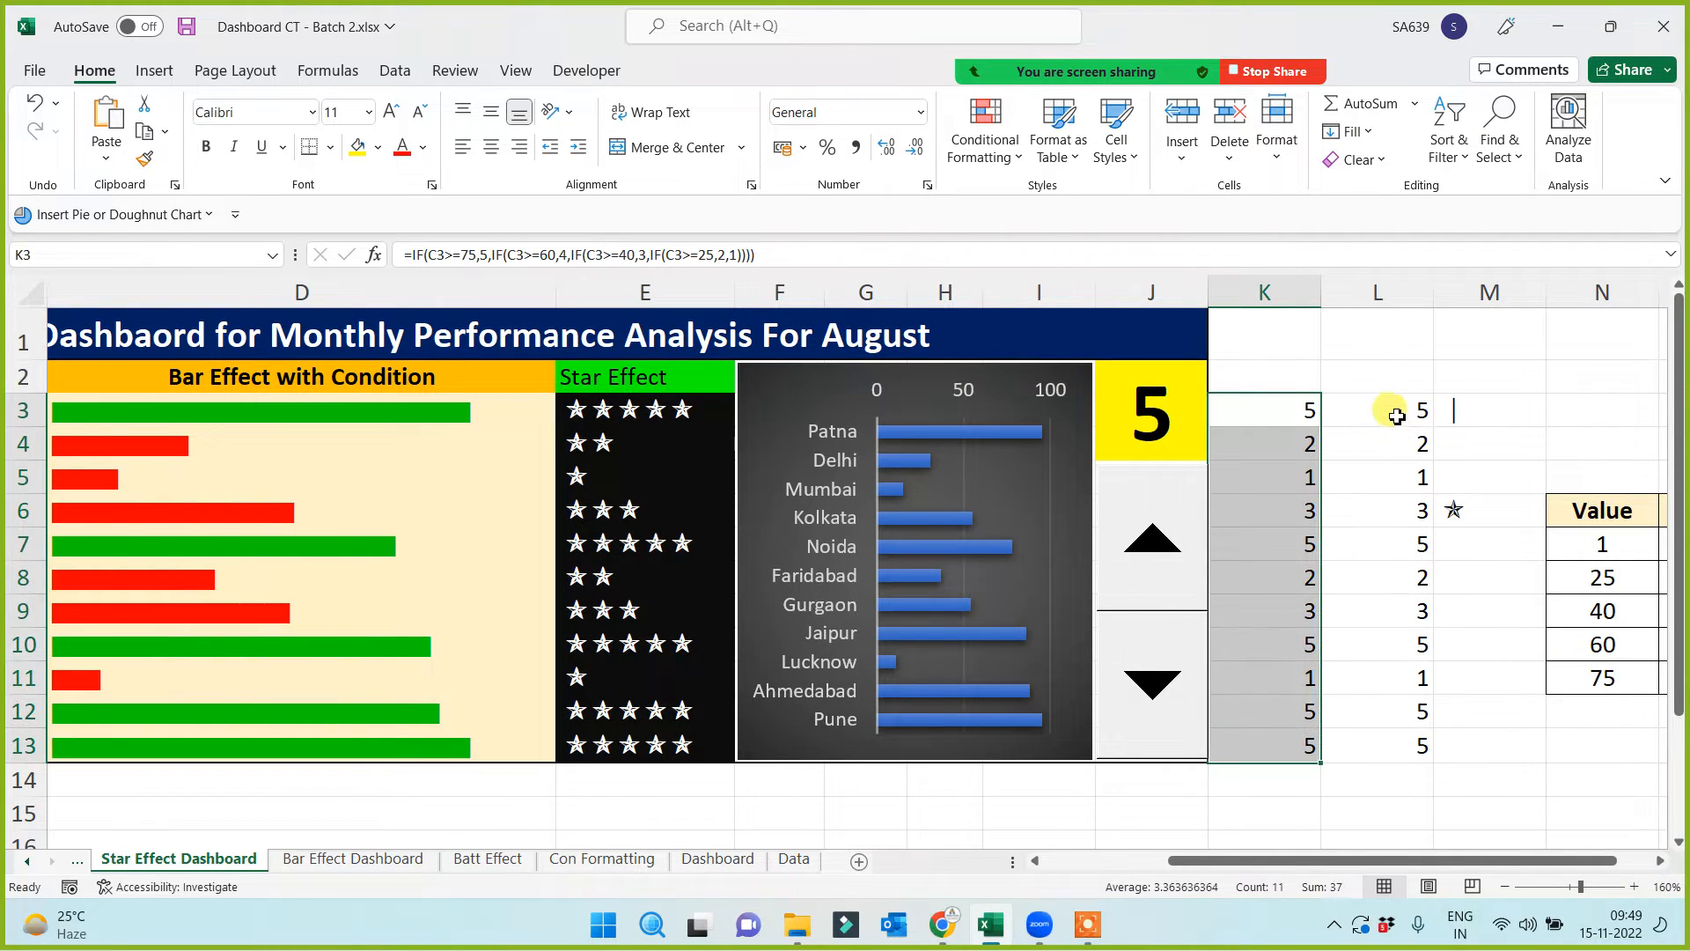
{"action": "left_click_drag", "start_coordinate": [1397, 416], "coordinate": [1351, 747]}
{"action": "left_click", "coordinate": [1202, 805]}
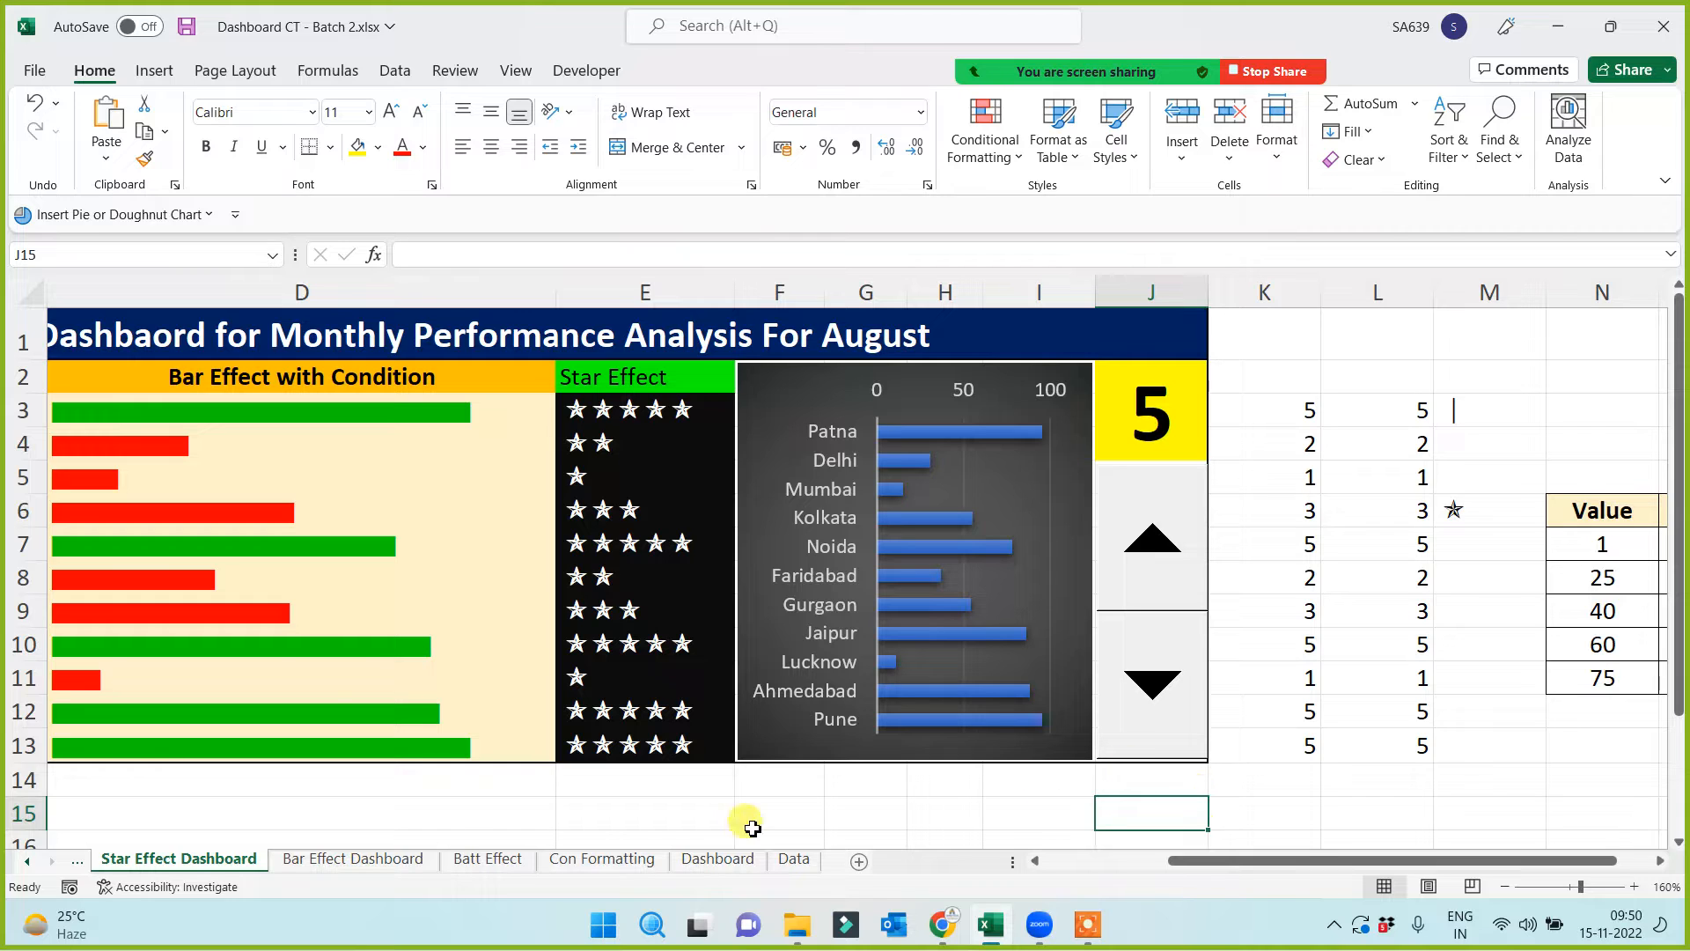
{"action": "left_click", "coordinate": [485, 814]}
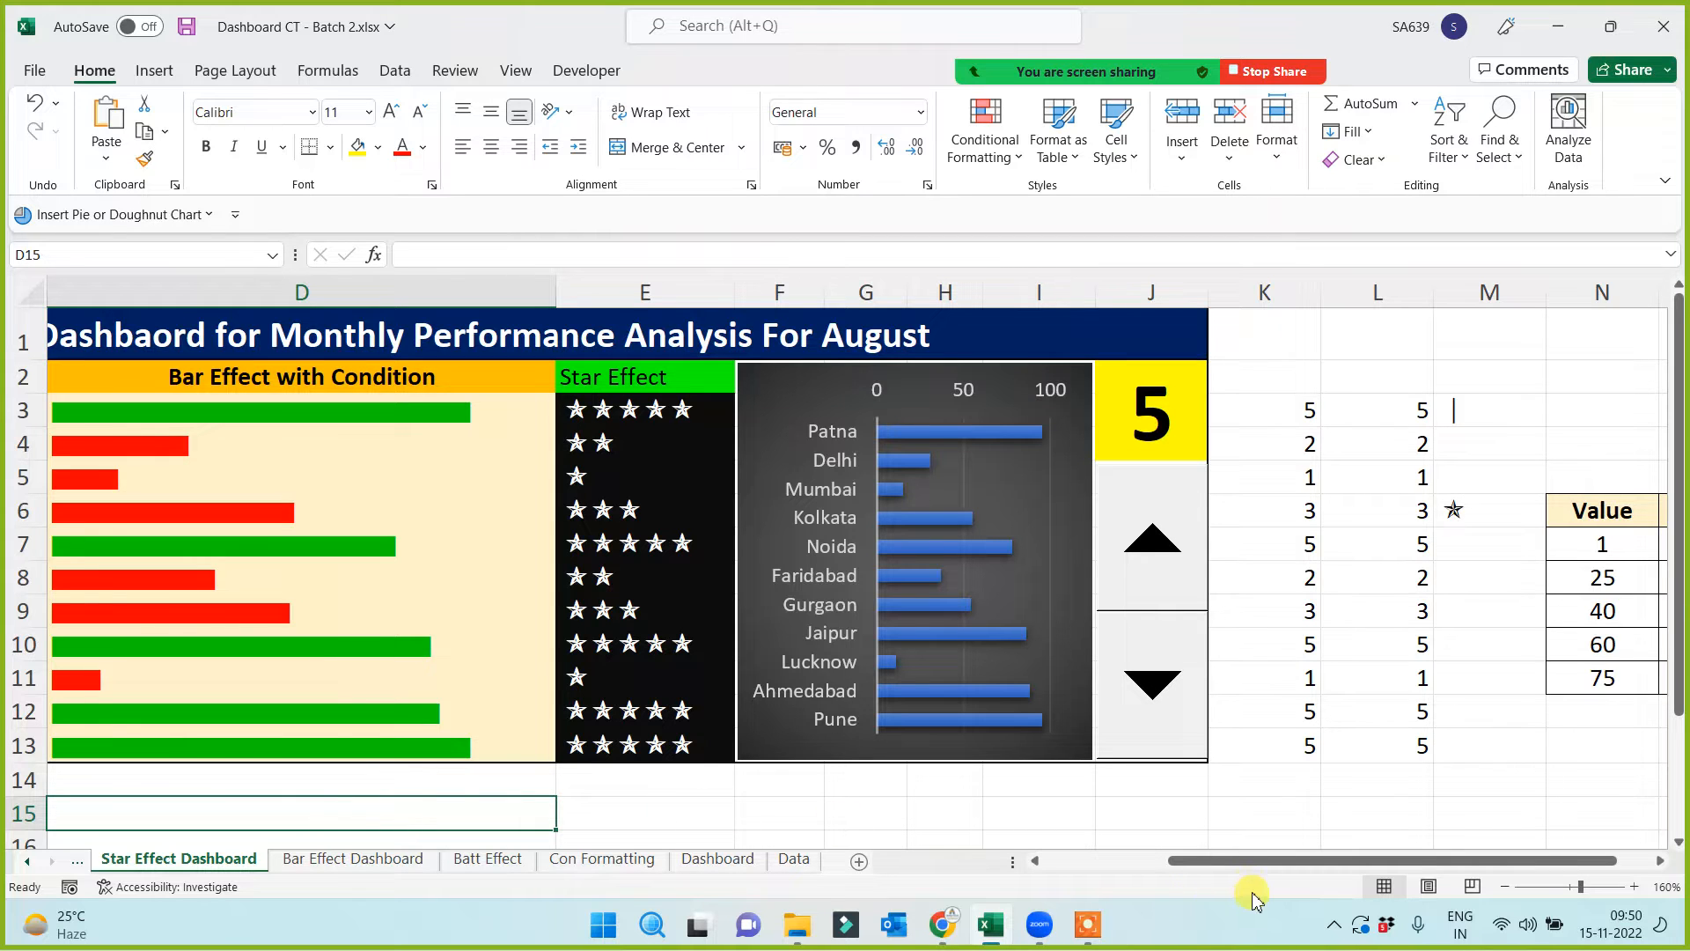
{"action": "left_click_drag", "start_coordinate": [1254, 861], "coordinate": [1112, 863]}
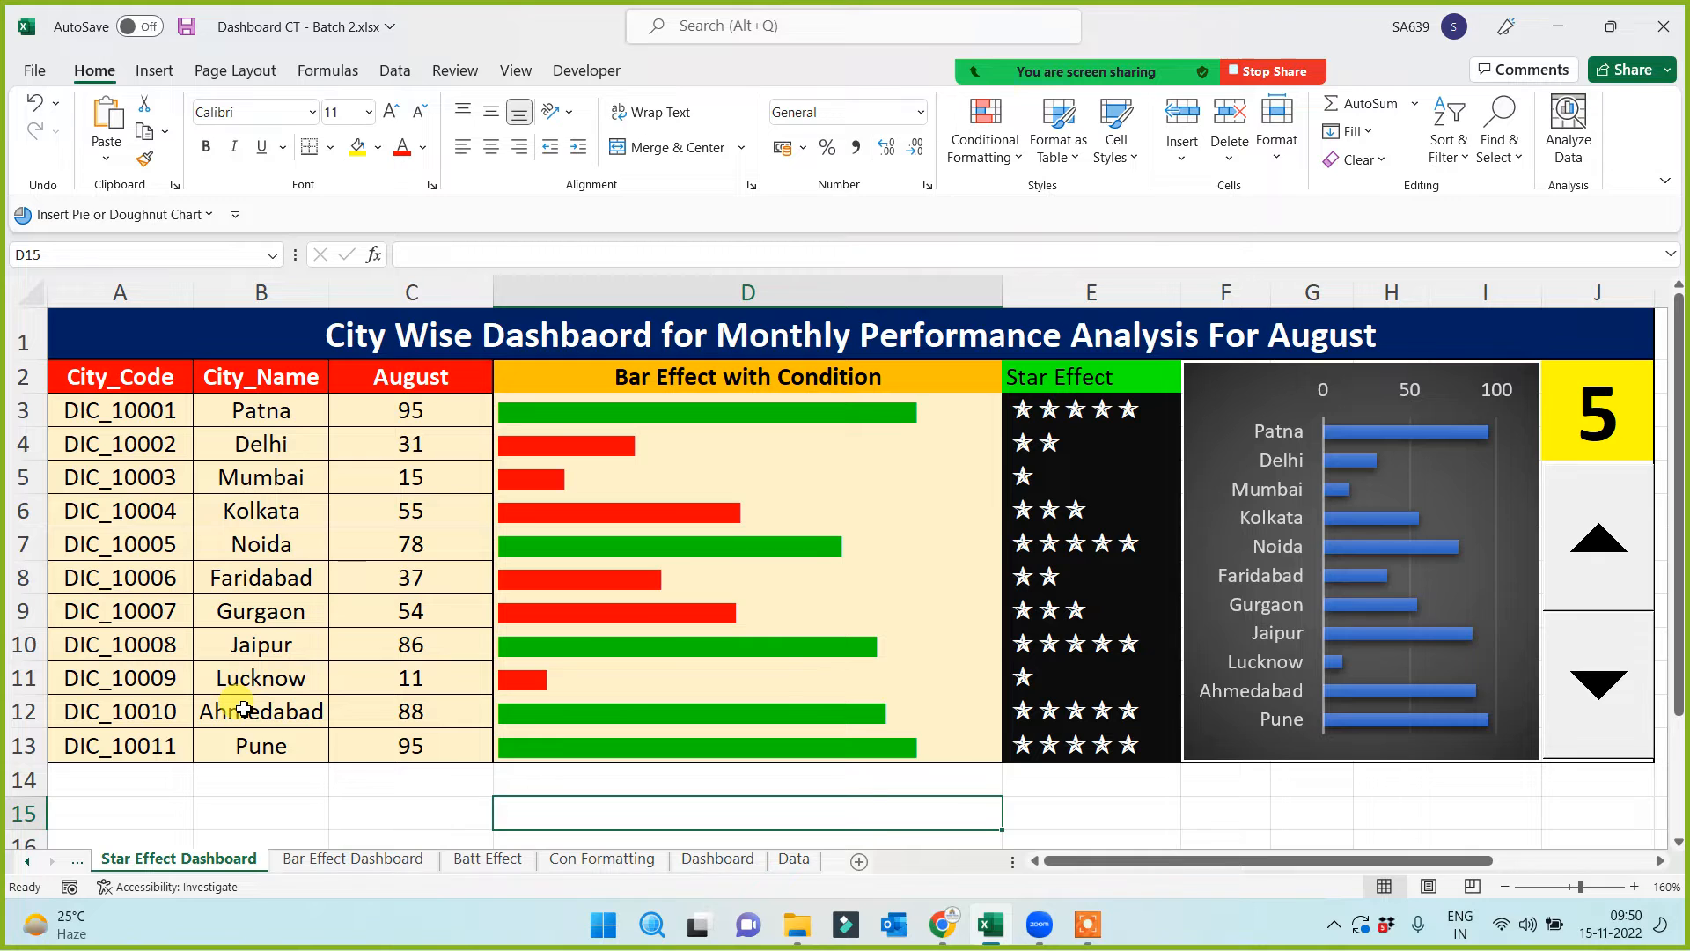
Create a copy of the Batt Effect sheet in the same workbook, placed before Option Button Dashboard
{"action": "left_click", "coordinate": [352, 860]}
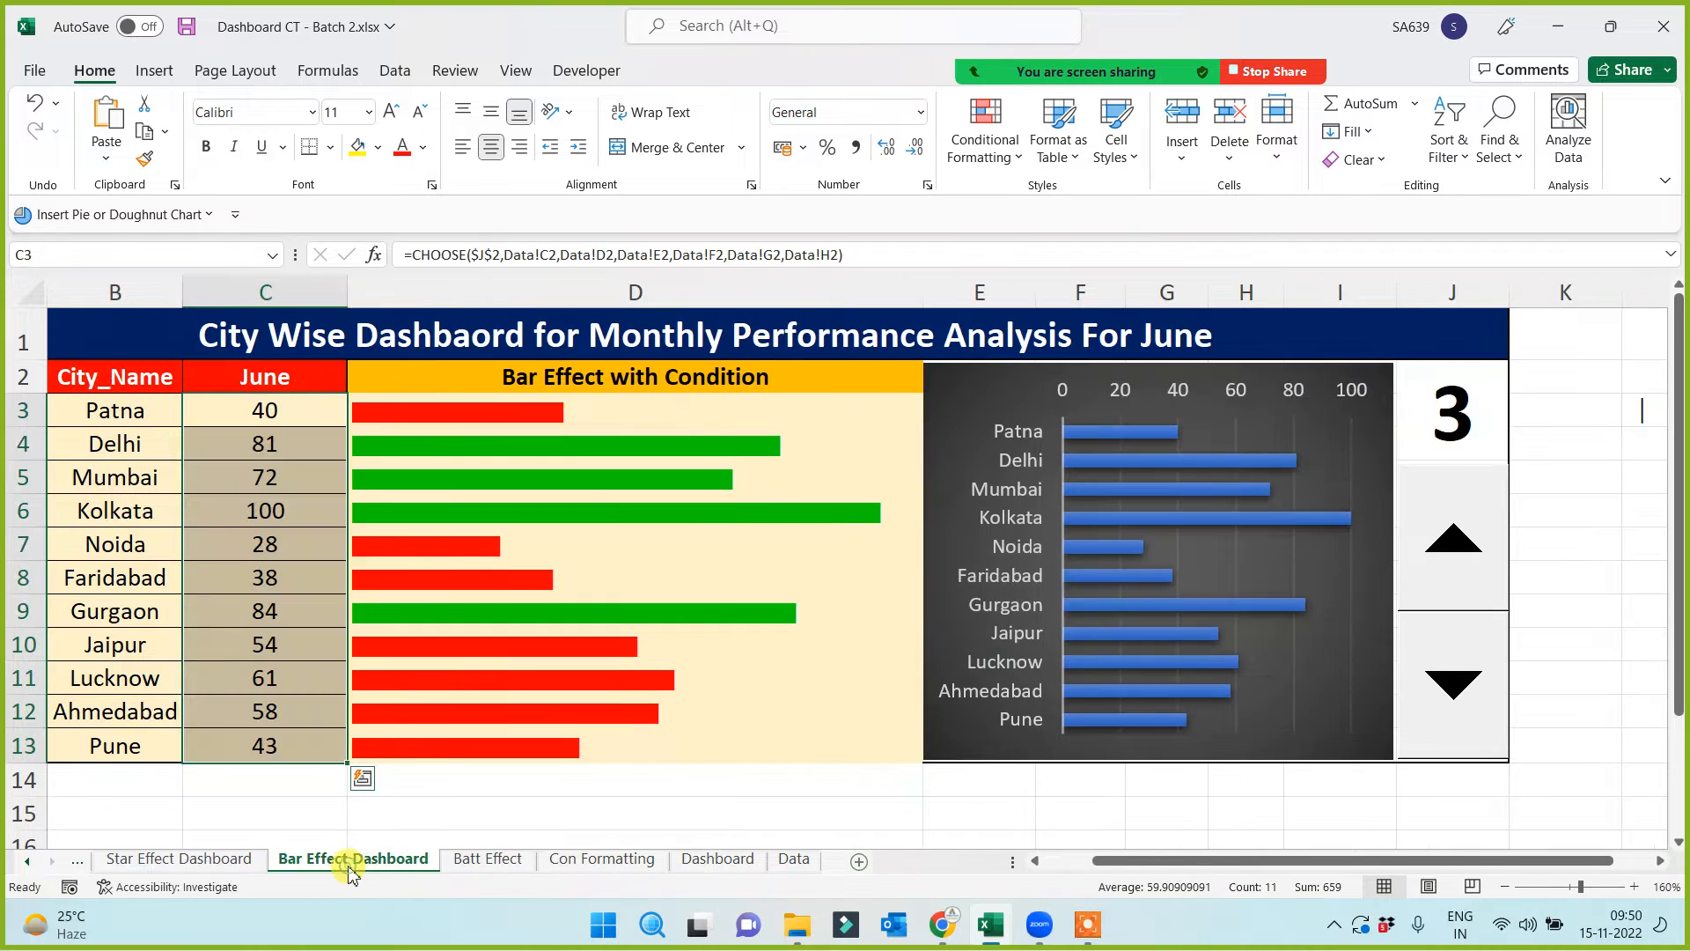
{"action": "left_click", "coordinate": [493, 860]}
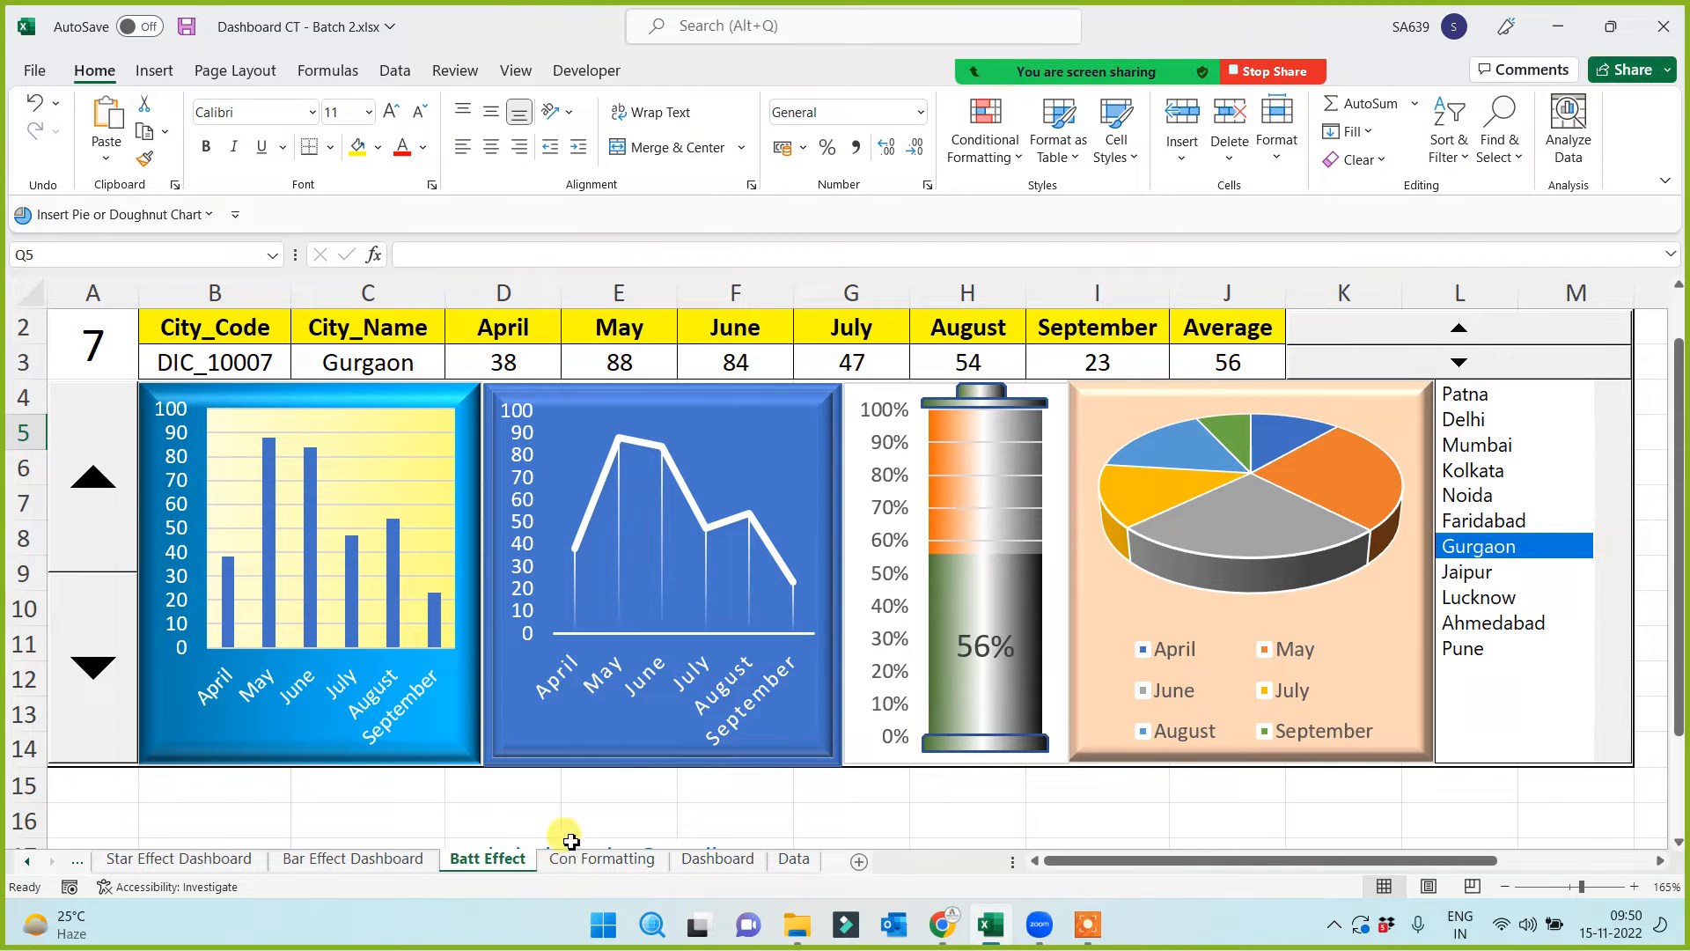
{"action": "right_click", "coordinate": [494, 870]}
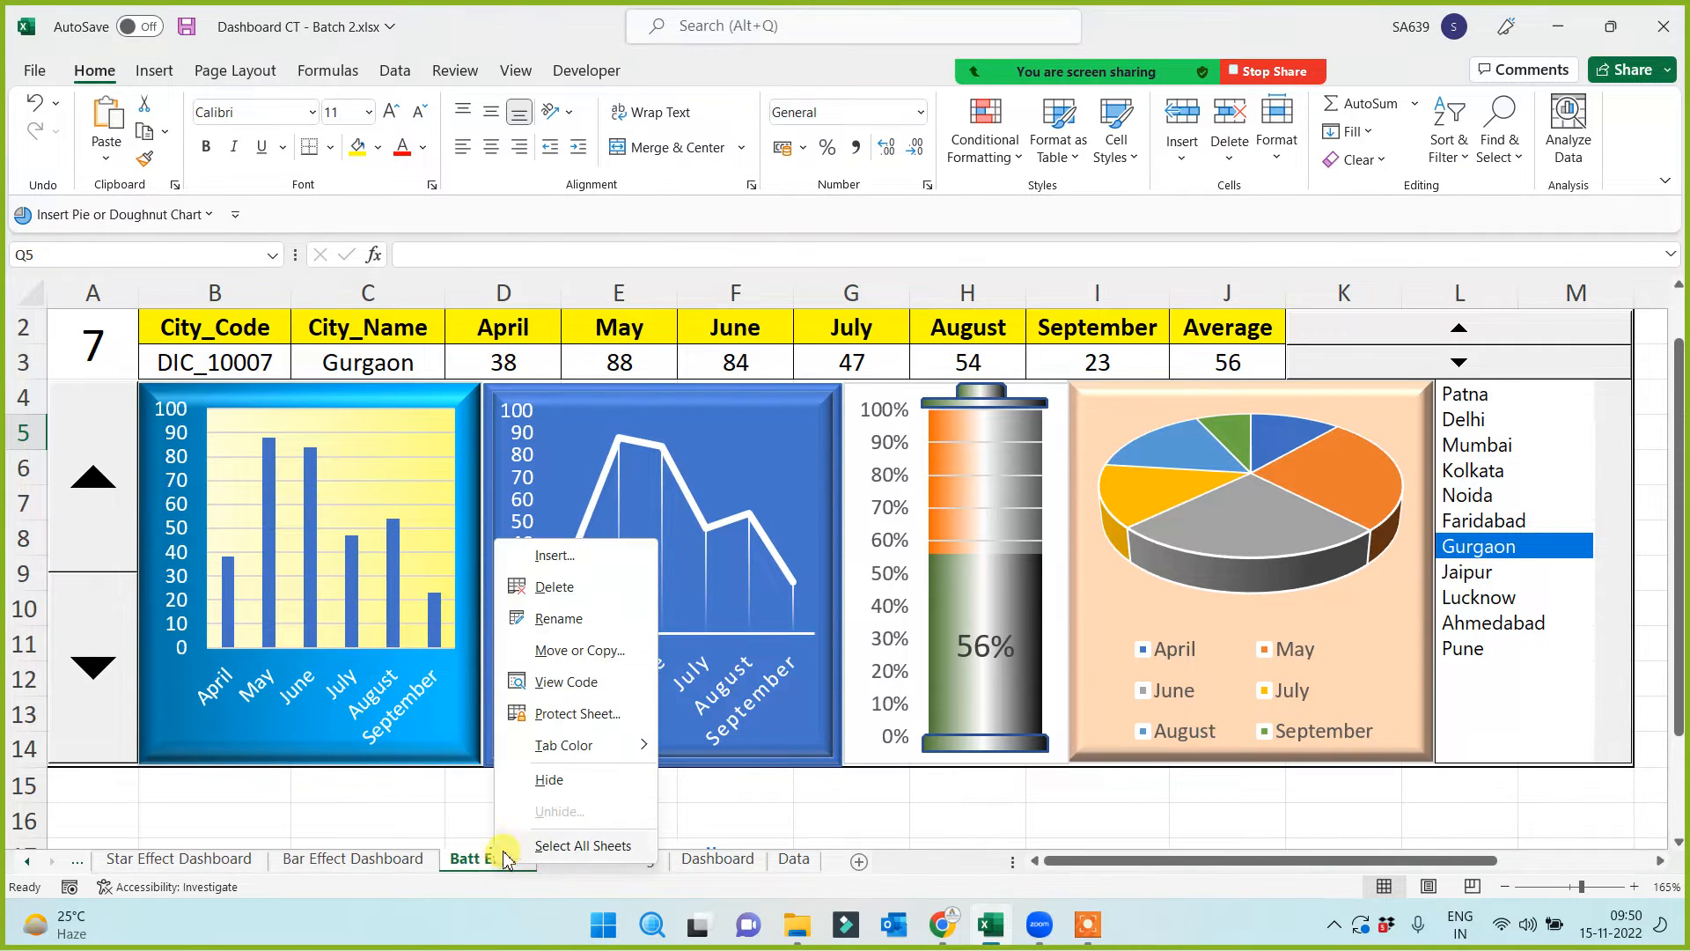
{"action": "left_click", "coordinate": [580, 651]}
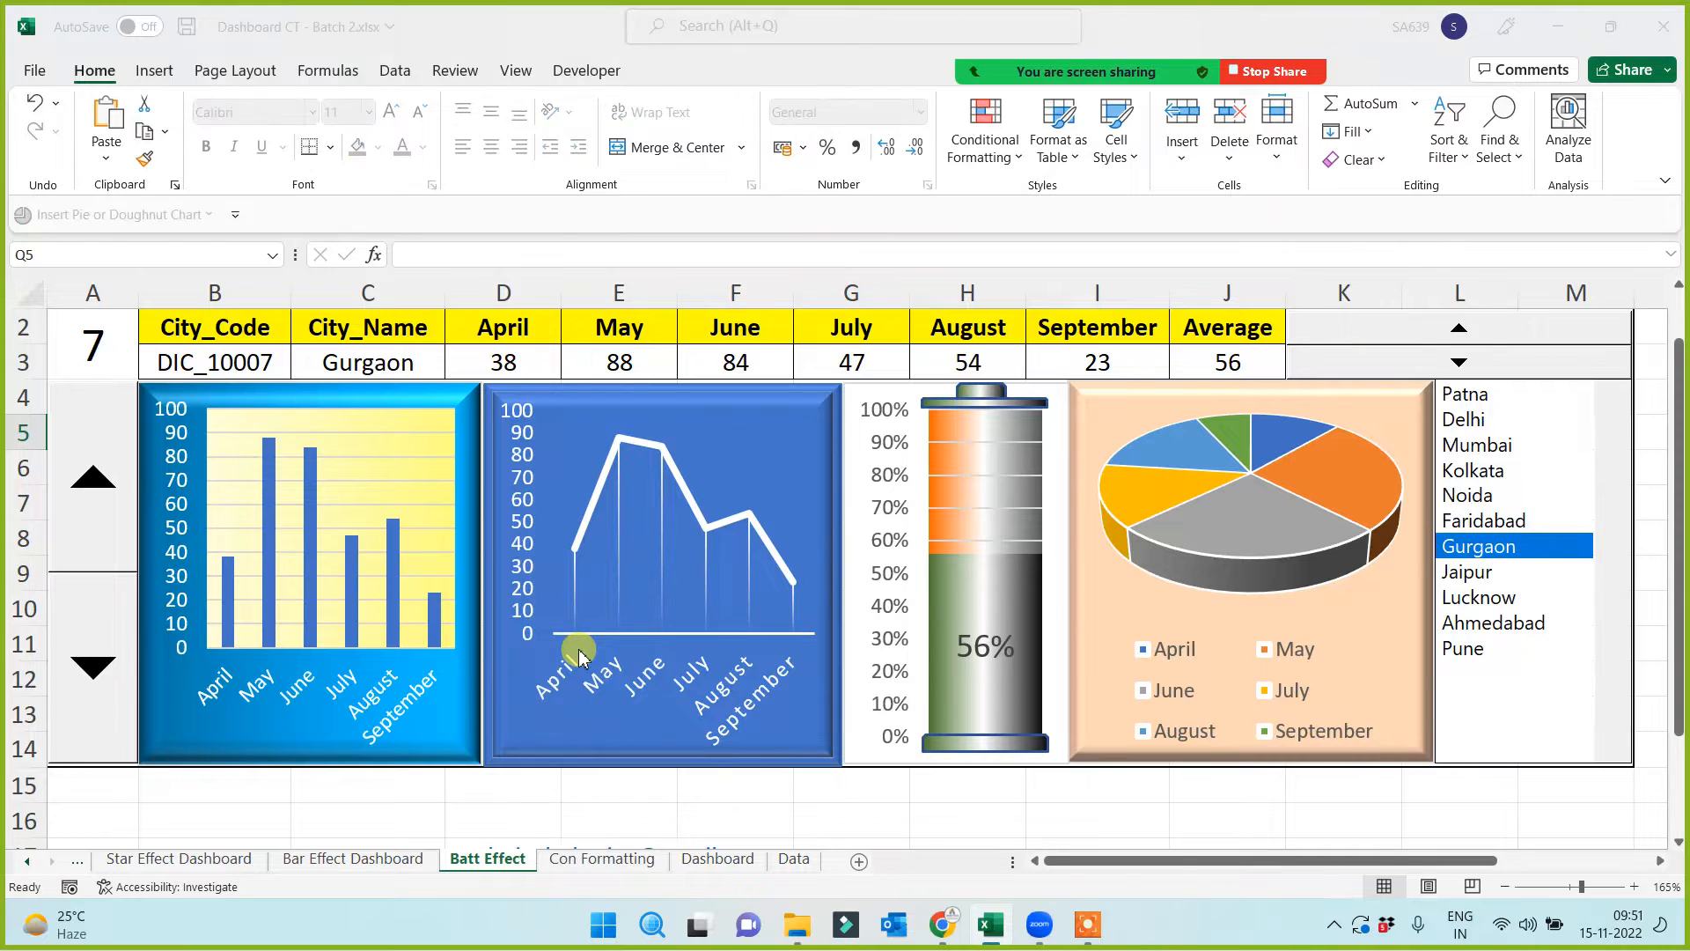
{"action": "left_click", "coordinate": [425, 772]}
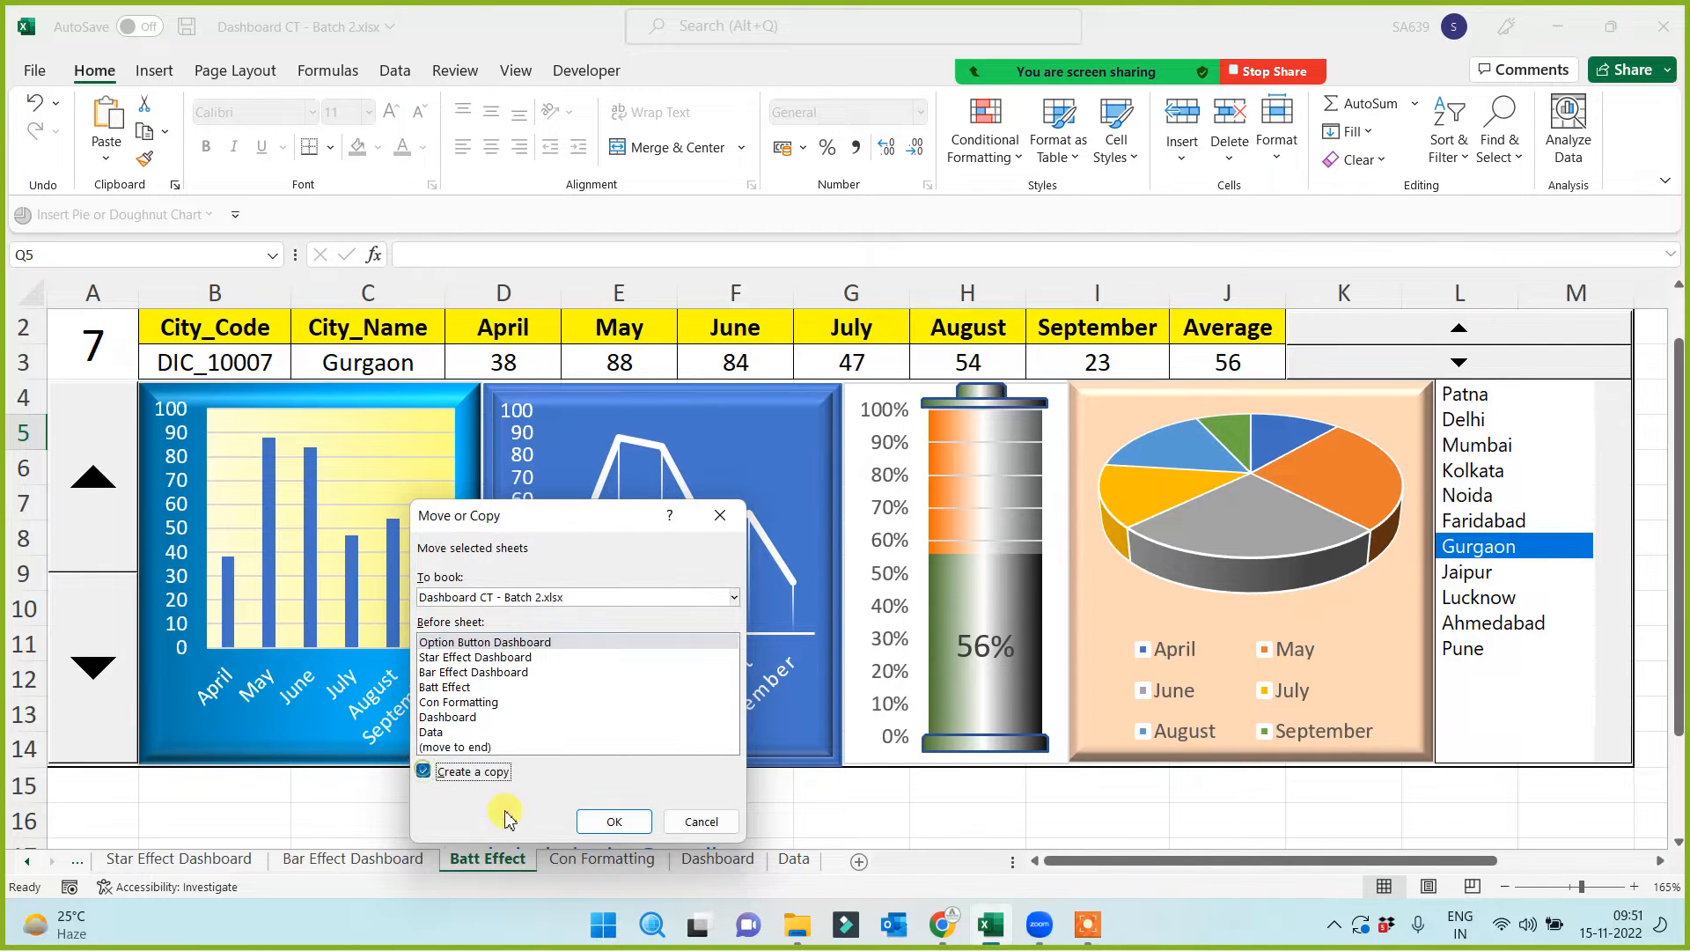
{"action": "left_click", "coordinate": [627, 822]}
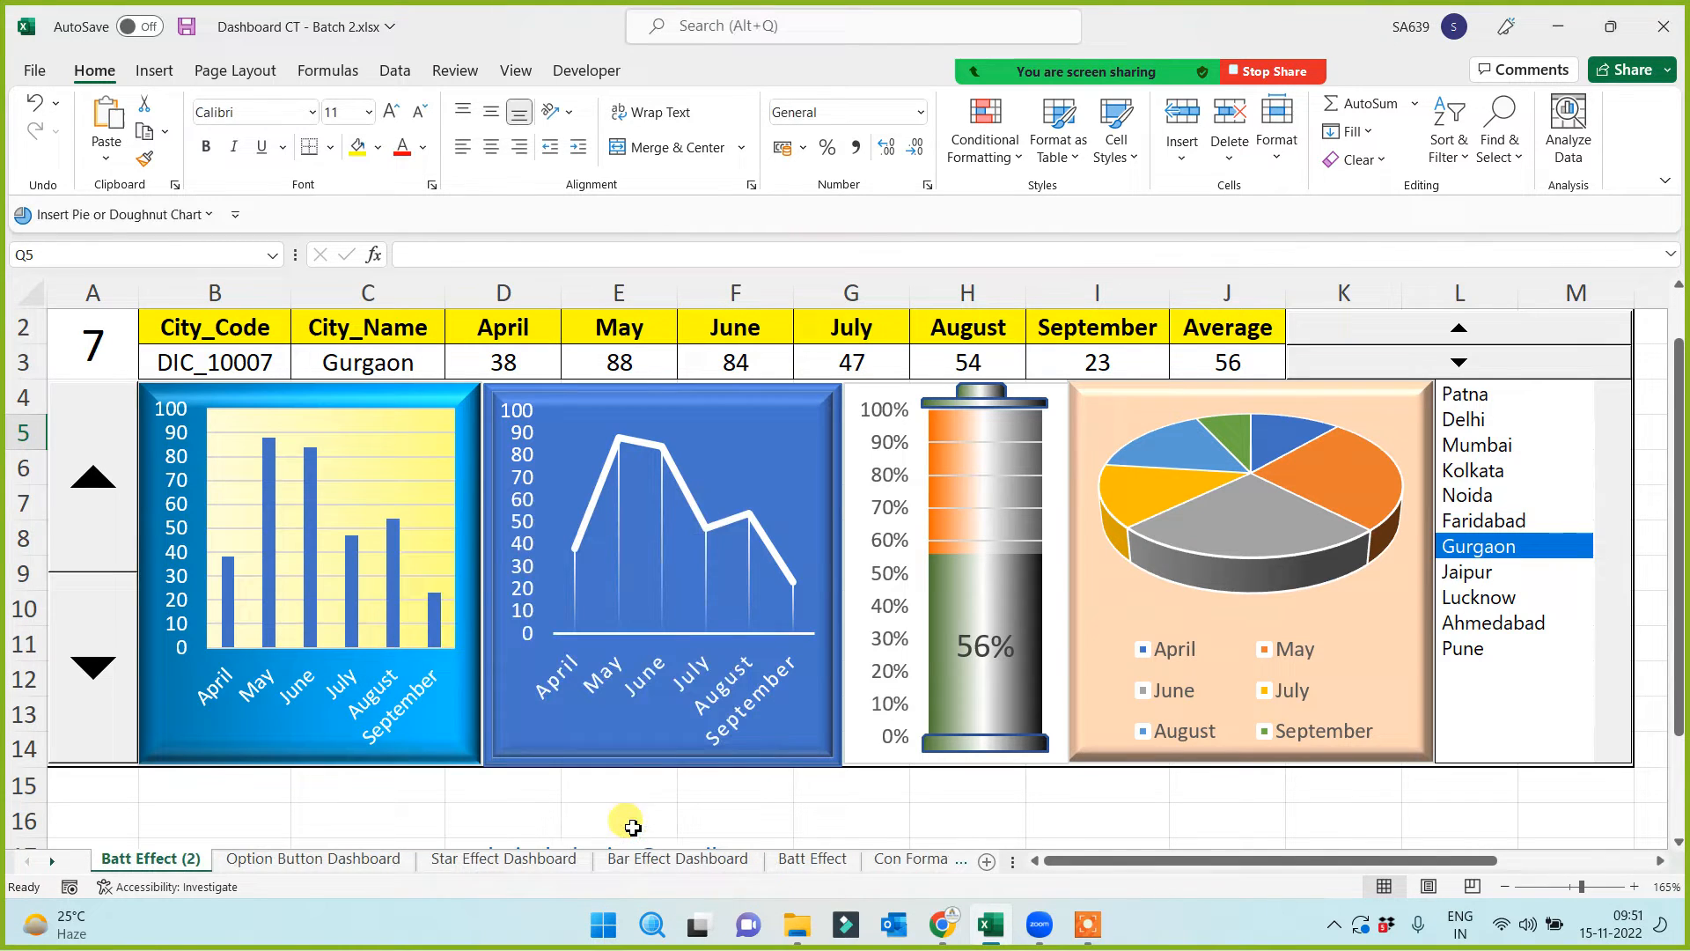
Rename the copied Batt Effect sheet as Speedometer
{"action": "left_click", "coordinate": [166, 862]}
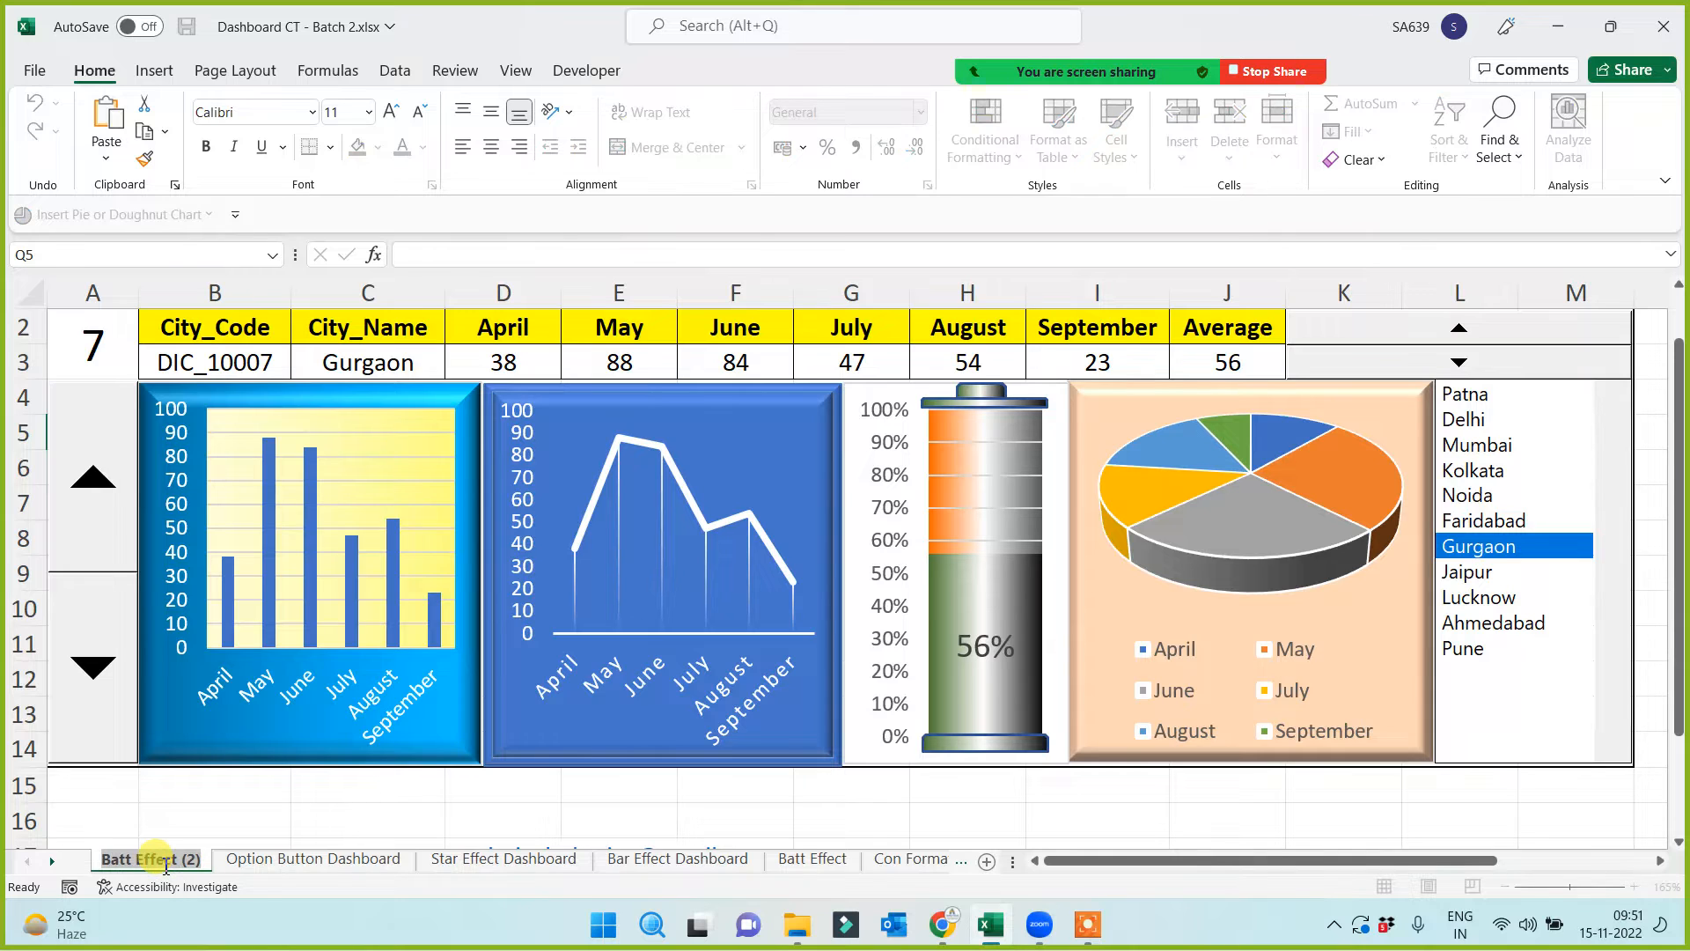
{"action": "type", "text": "Speedo"}
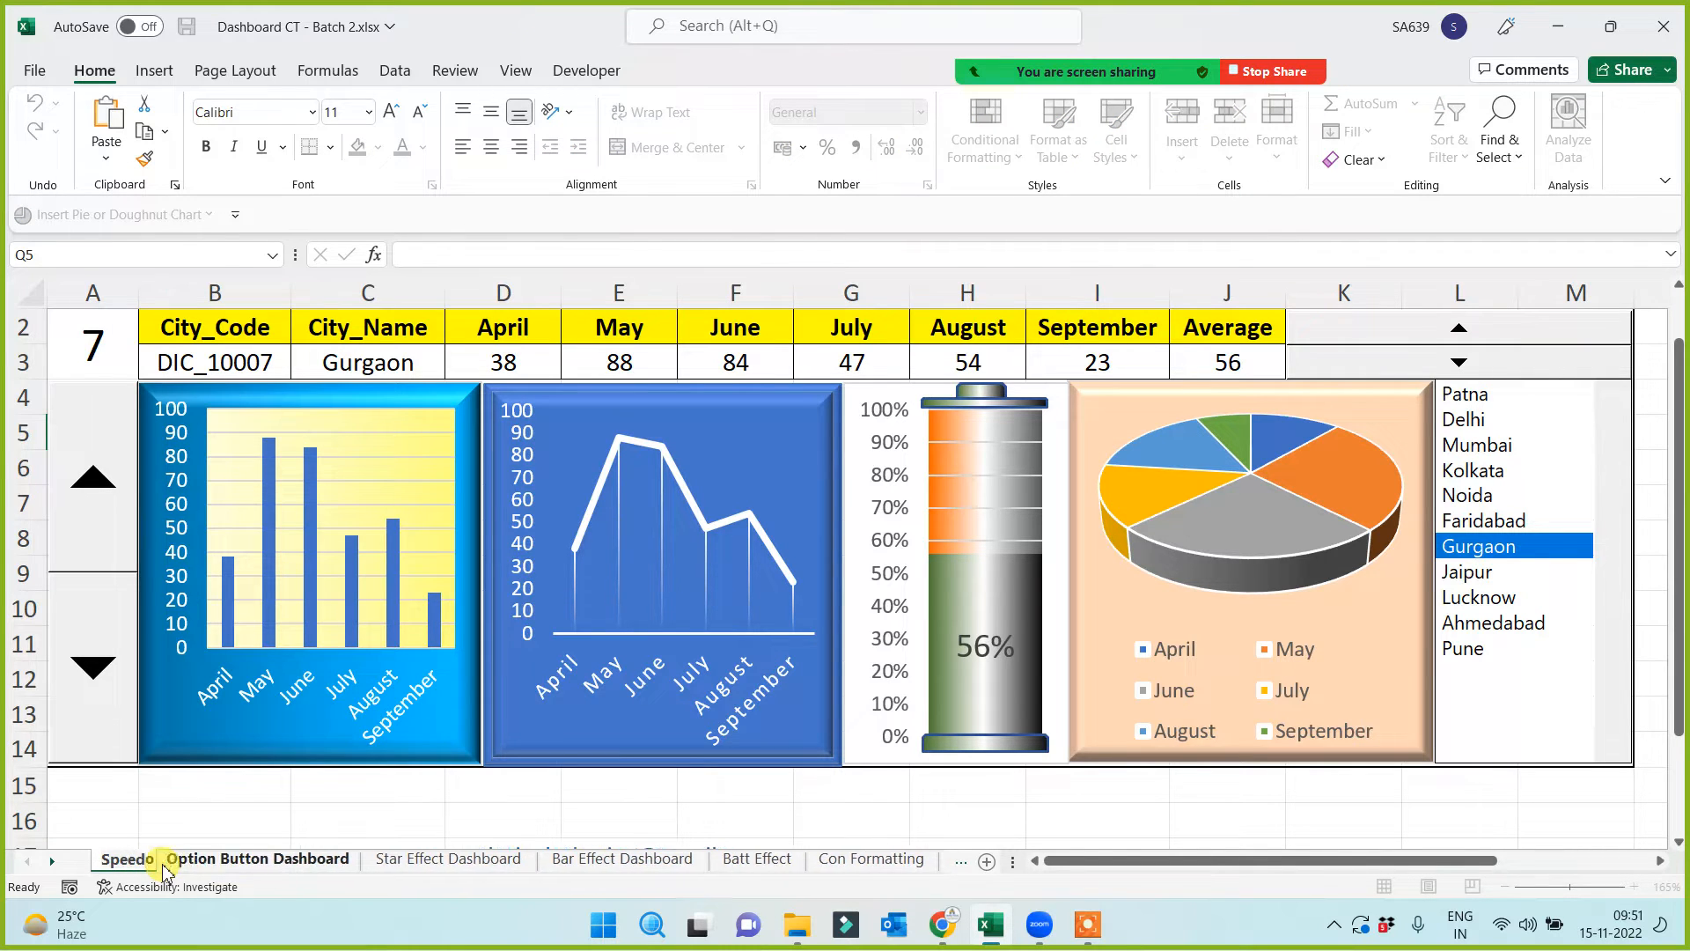
{"action": "type", "text": "meter"}
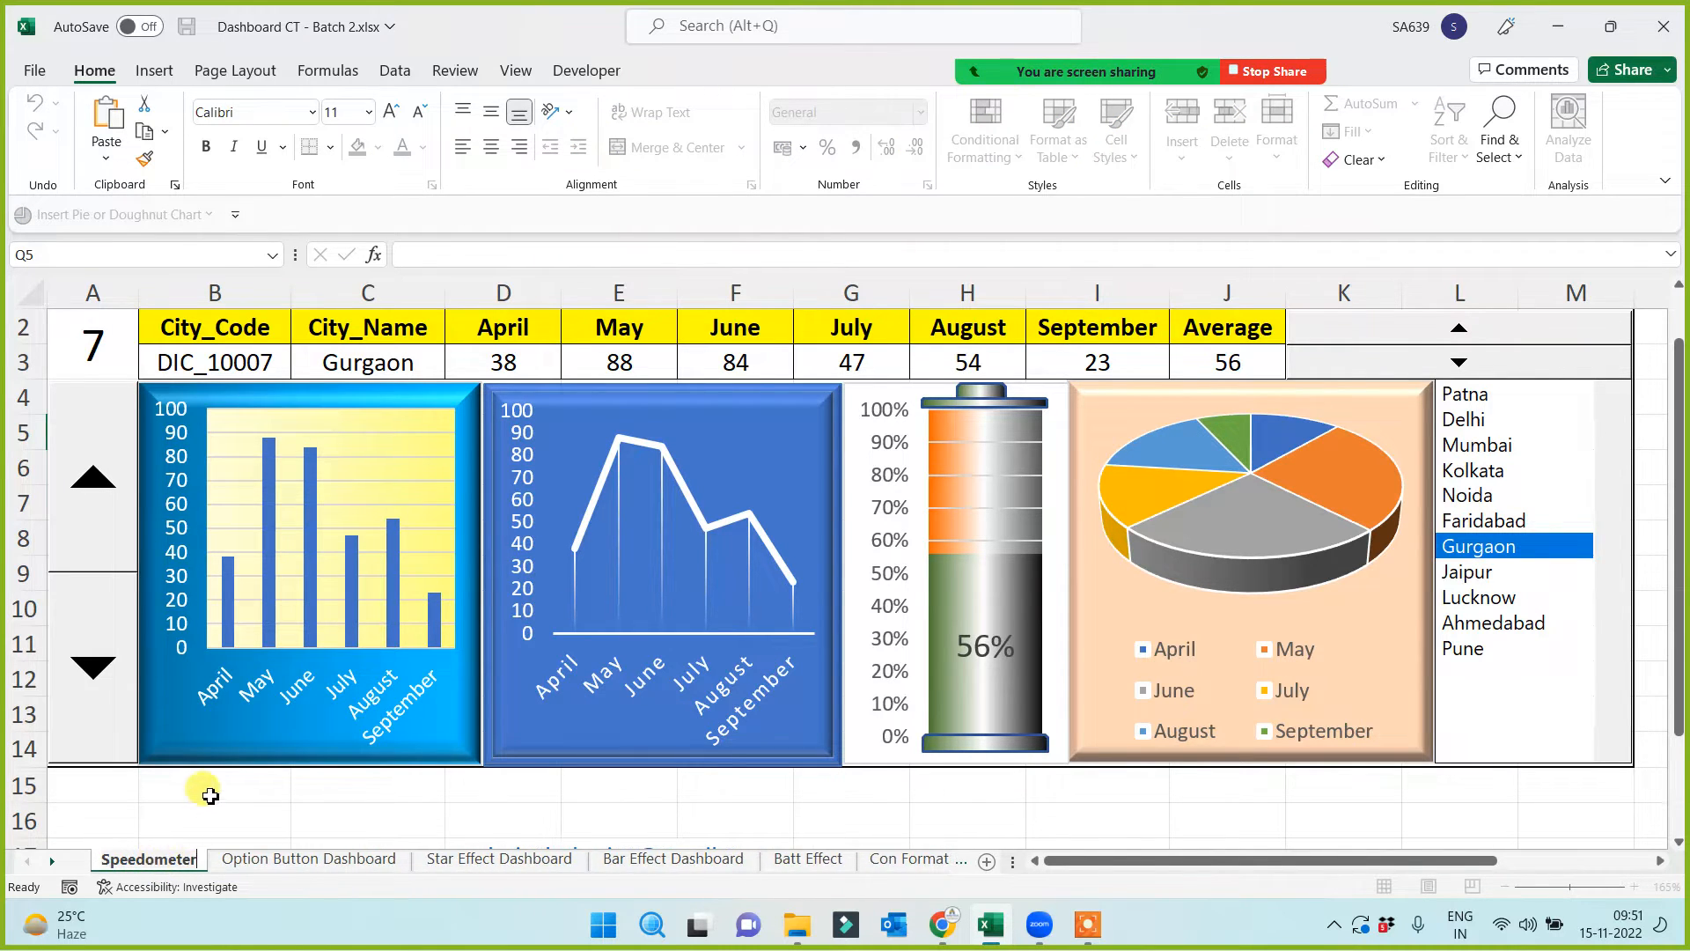
{"action": "left_click", "coordinate": [209, 795]}
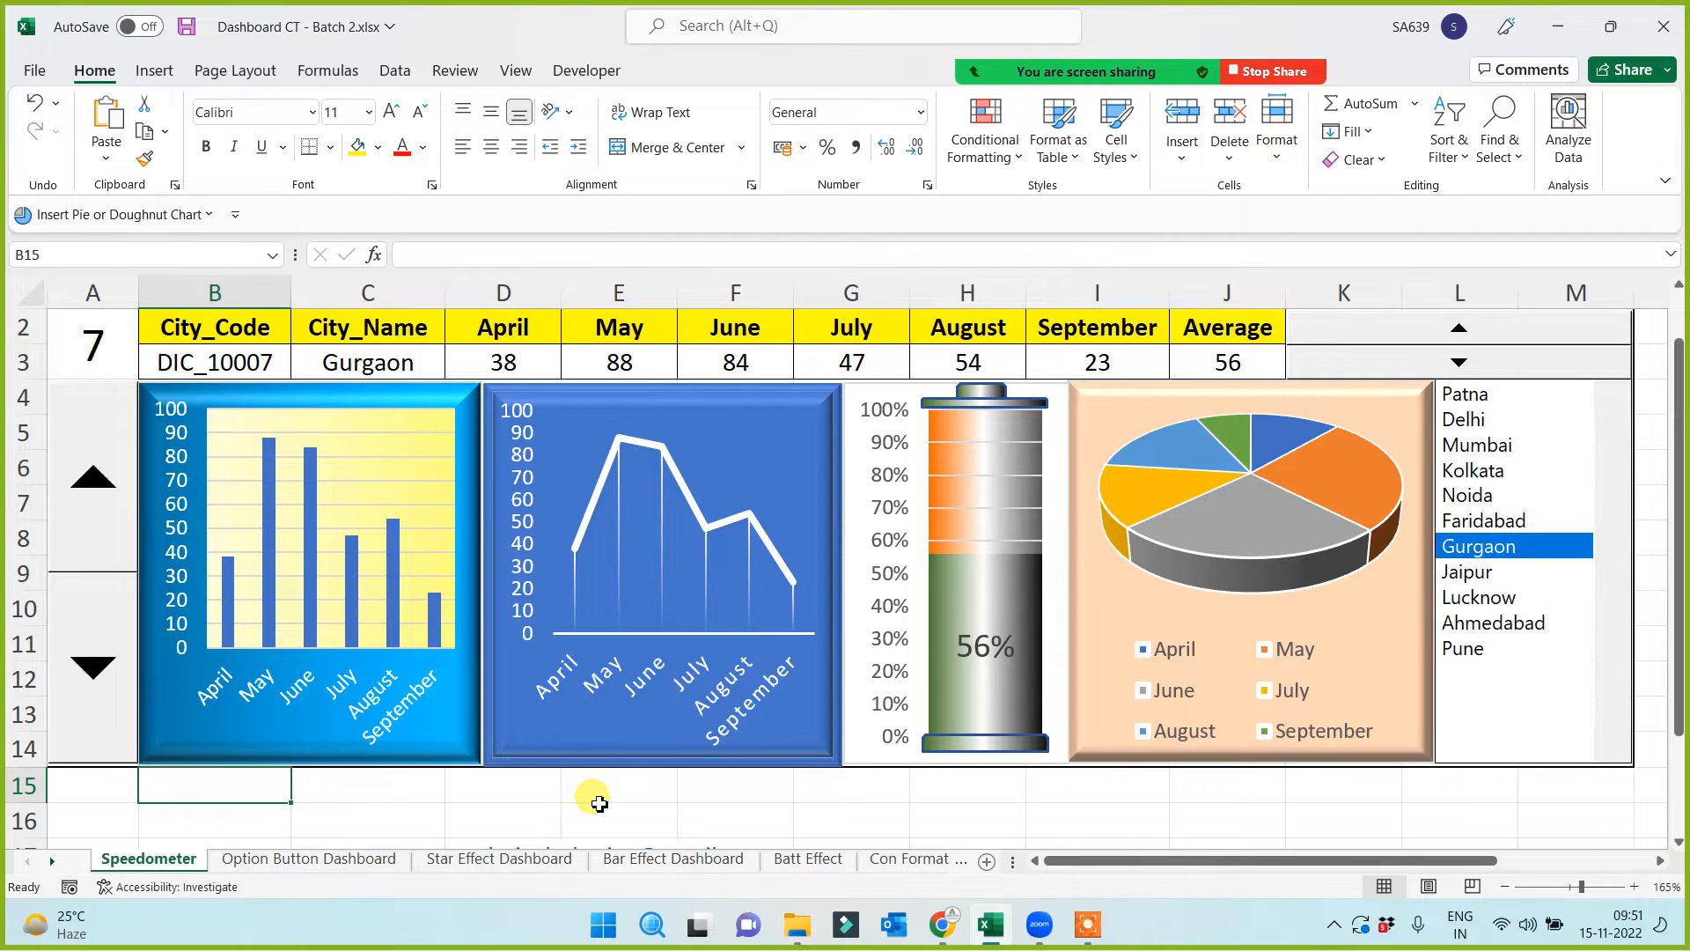
Delete the blue line chart between the column chart and the battery chart
{"action": "left_click", "coordinate": [575, 759]}
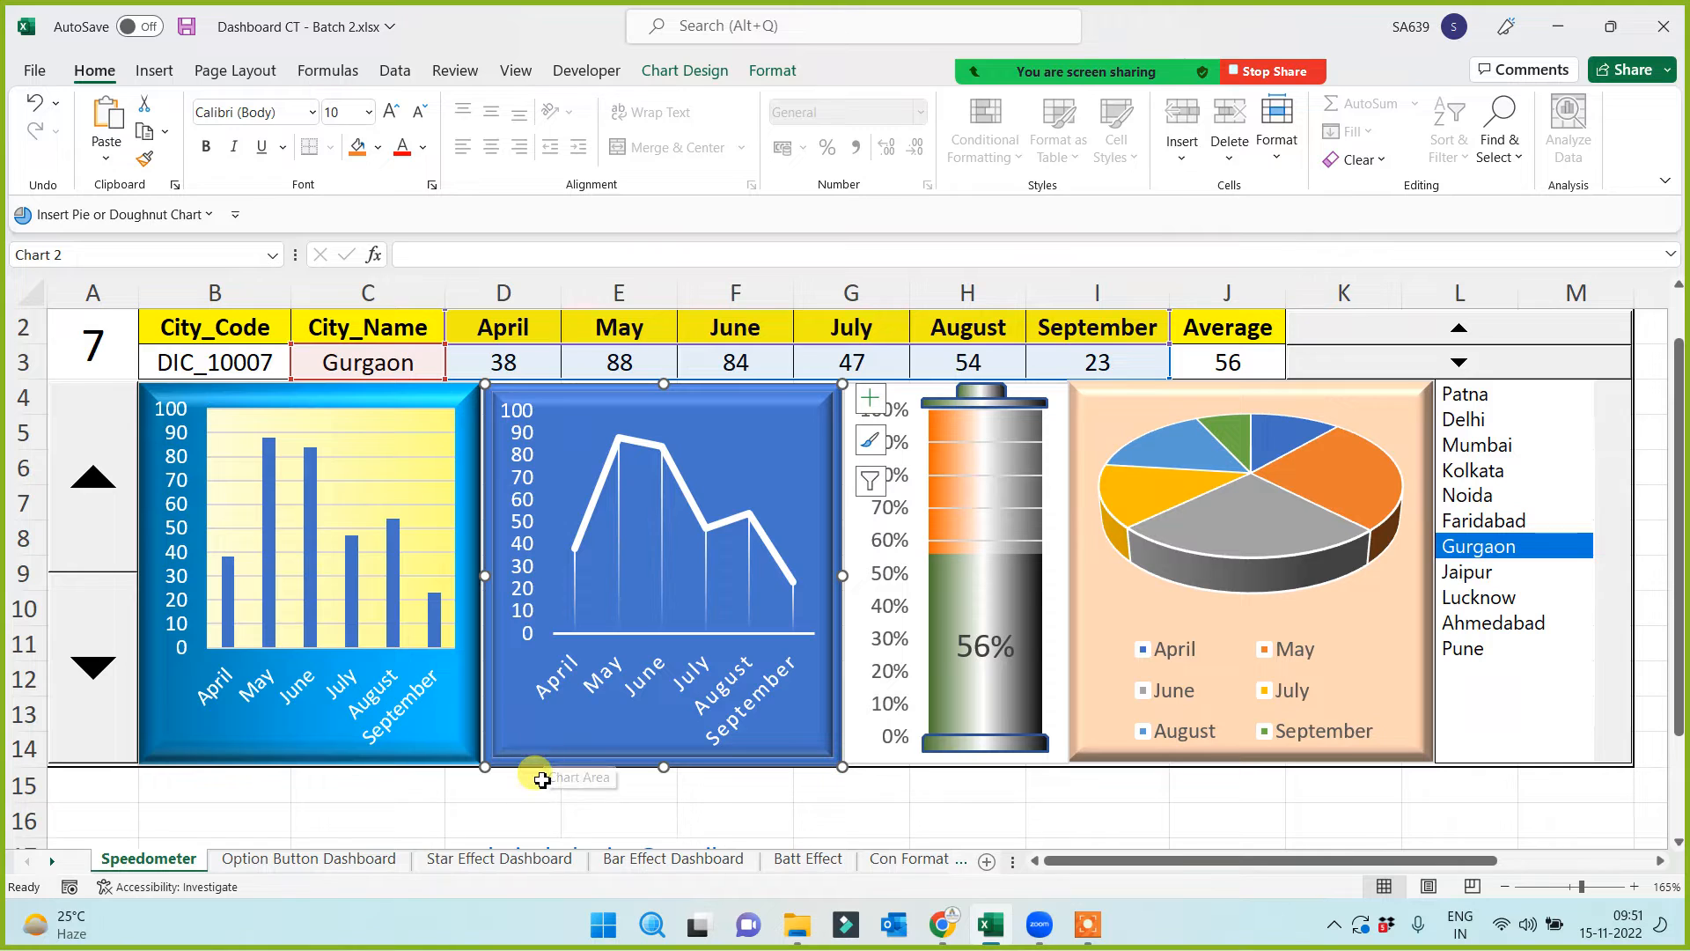
{"action": "key", "text": "Delete"}
{"action": "left_click", "coordinate": [632, 472]}
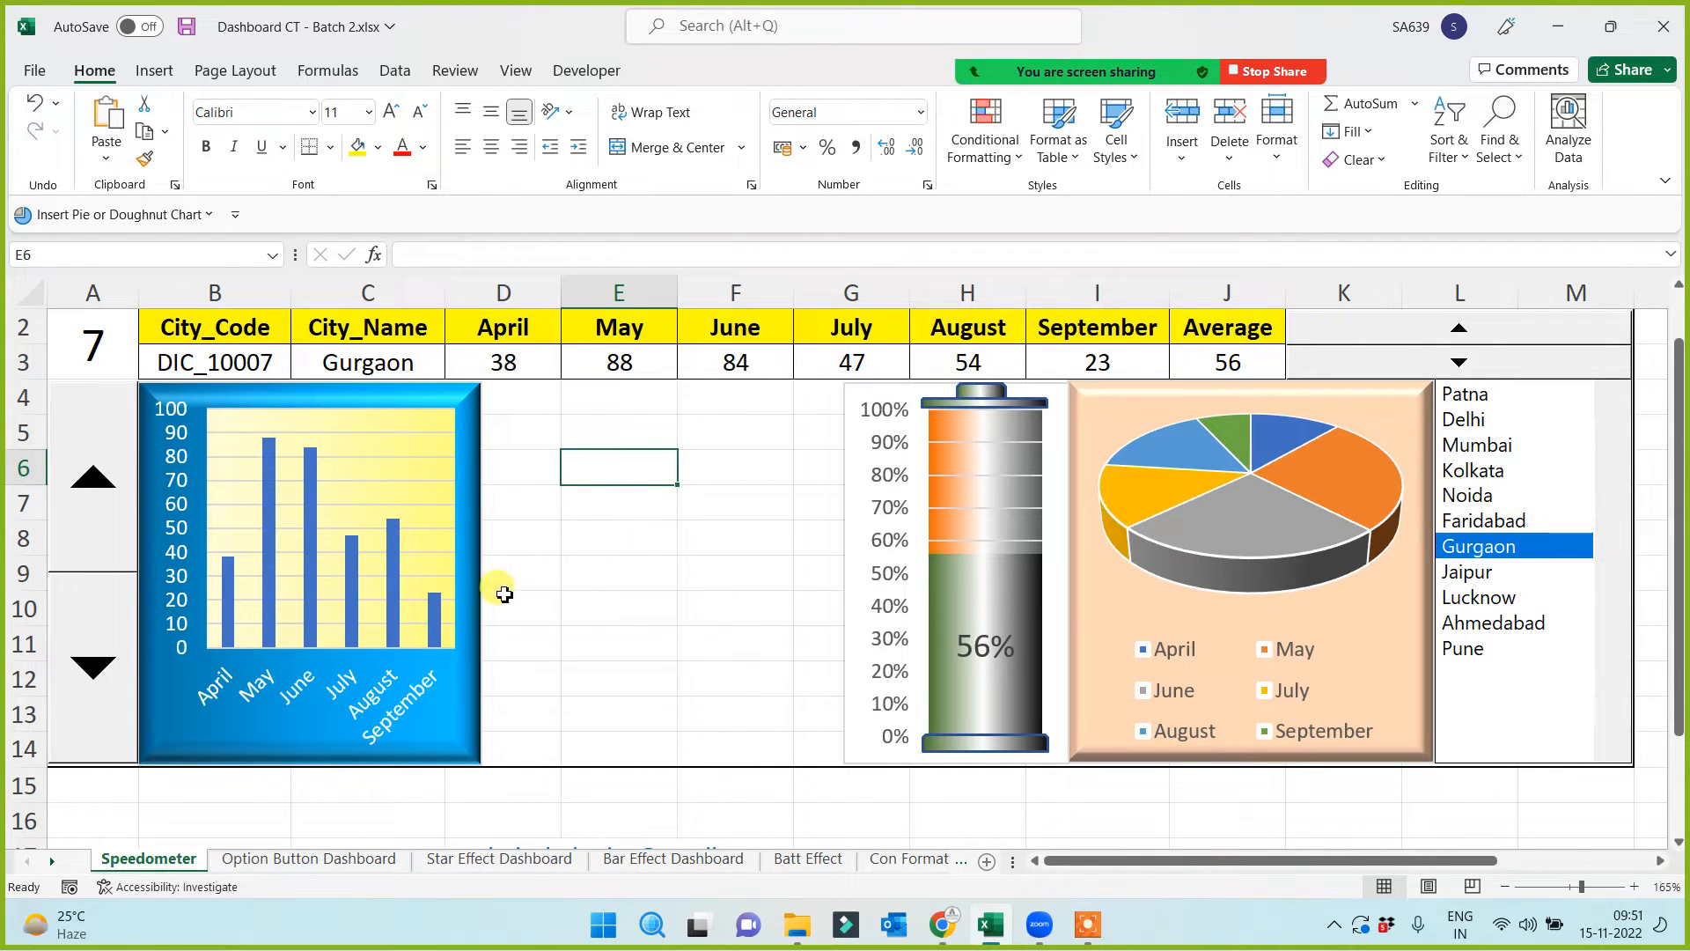
Narrow the blue column chart so it spans only columns B and C
{"action": "left_click", "coordinate": [480, 595]}
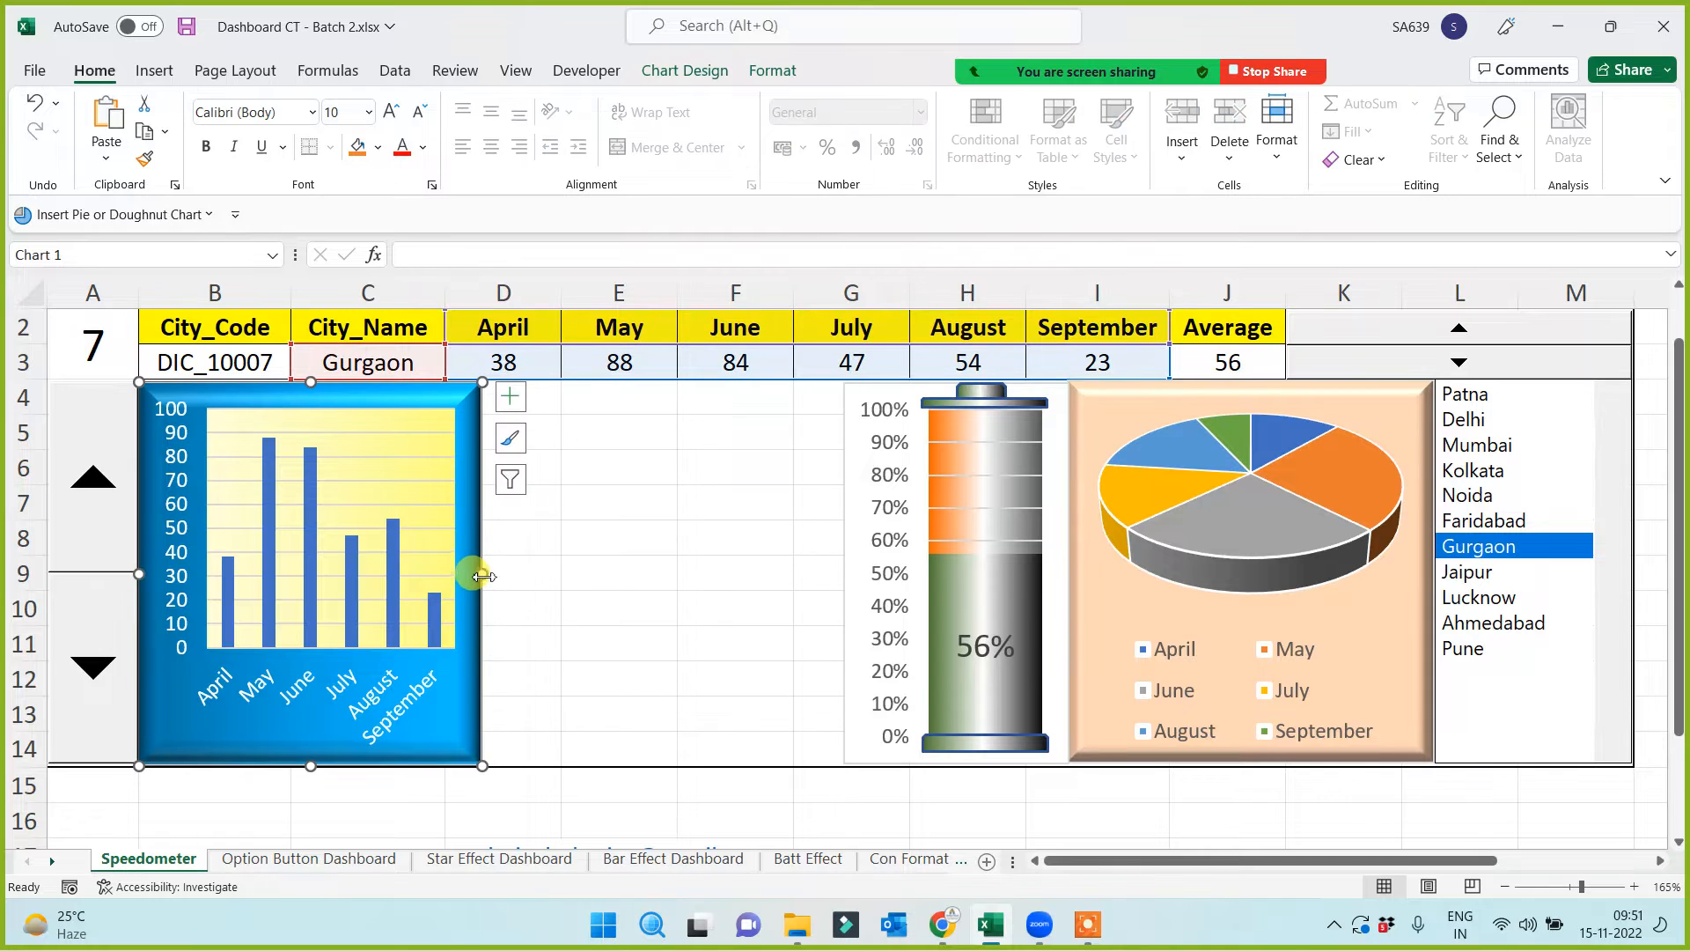
{"action": "left_click_drag", "start_coordinate": [482, 574], "coordinate": [445, 580]}
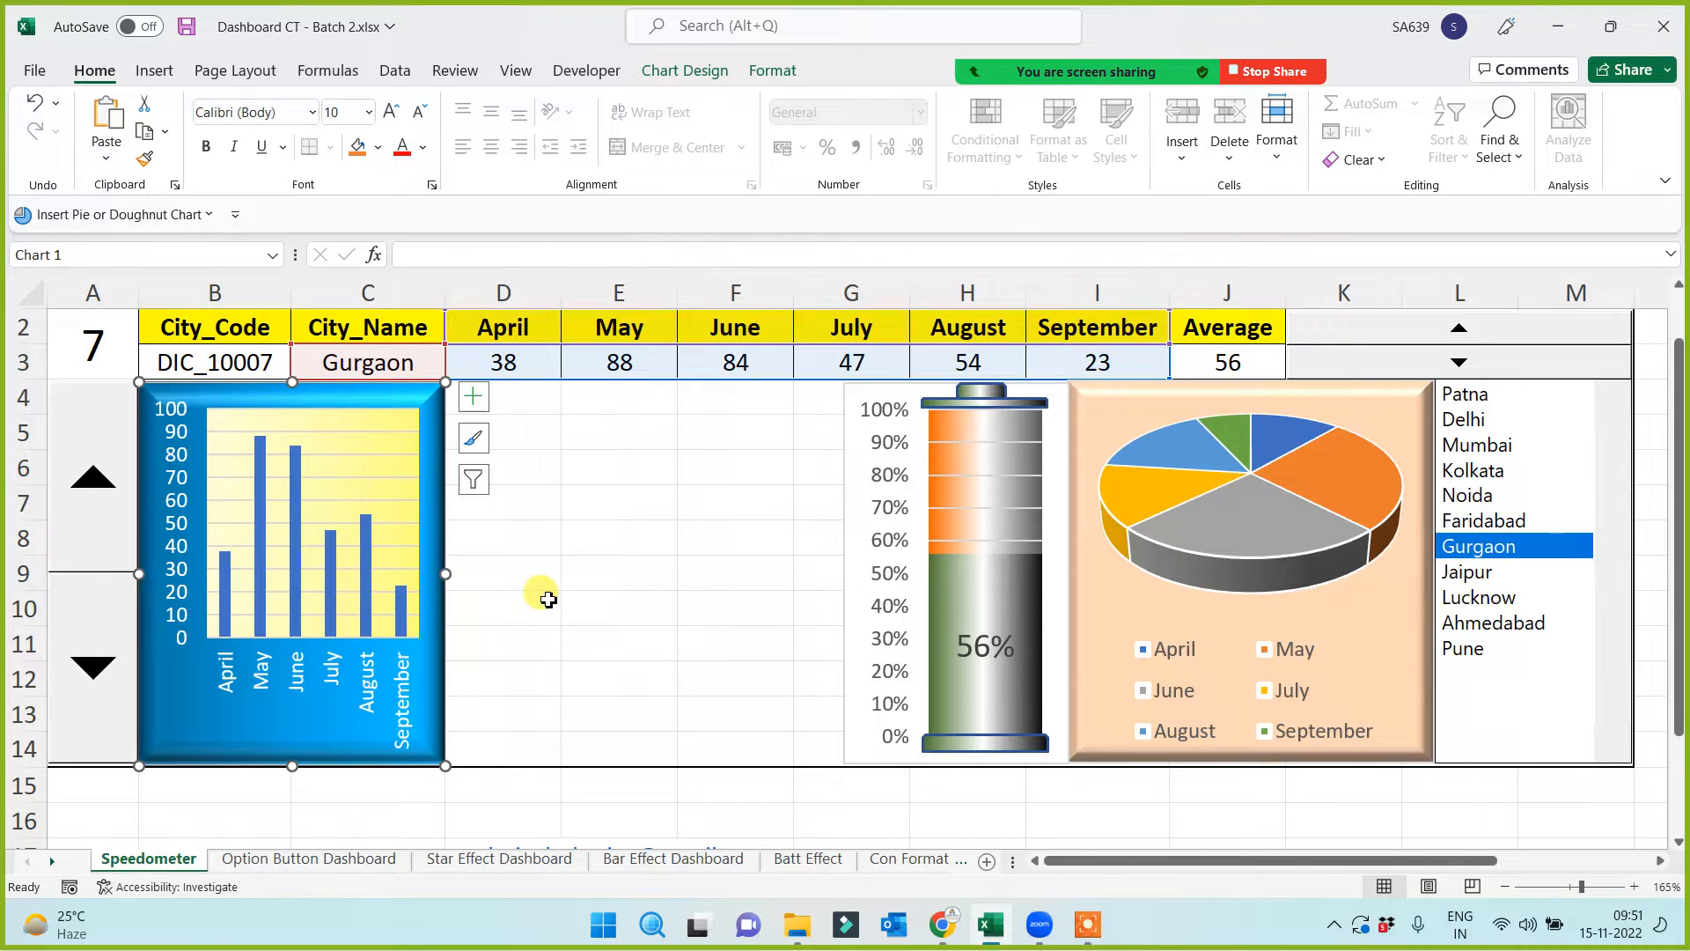
{"action": "left_click", "coordinate": [626, 564]}
Merge and center the empty cells D4:G14 beside the column chart
{"action": "mouse_move", "coordinate": [518, 398]}
{"action": "left_mouse_down"}
{"action": "mouse_move", "coordinate": [695, 551]}
{"action": "mouse_move", "coordinate": [754, 709]}
{"action": "mouse_move", "coordinate": [806, 751]}
{"action": "left_mouse_up"}
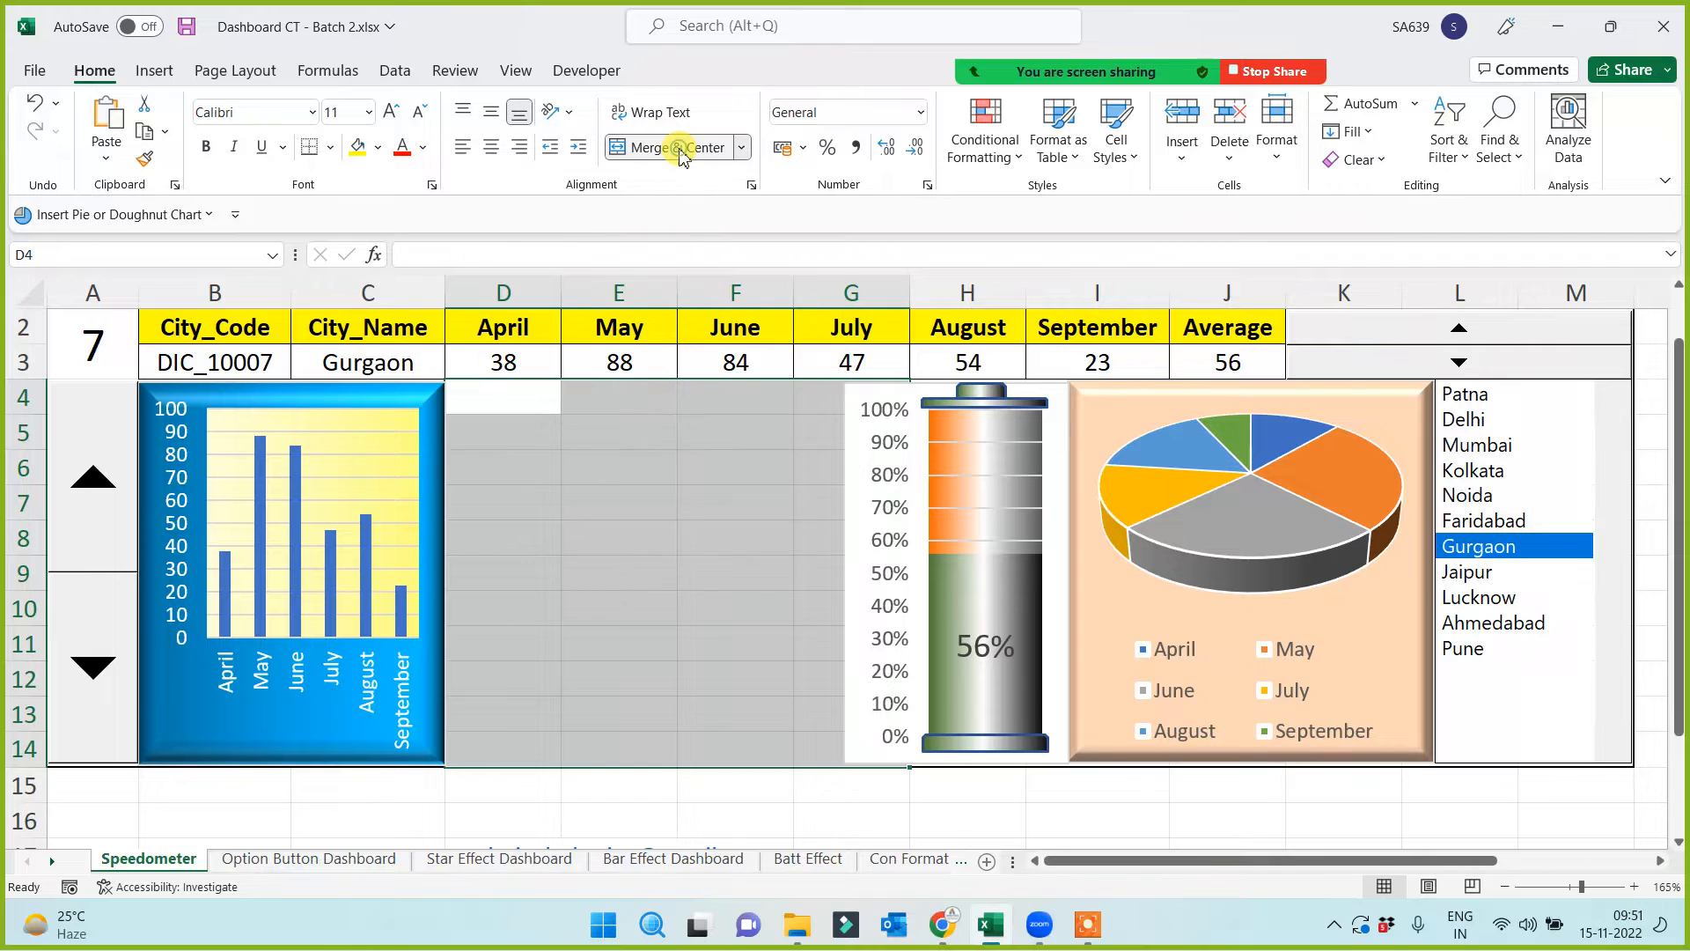
{"action": "left_click", "coordinate": [680, 149]}
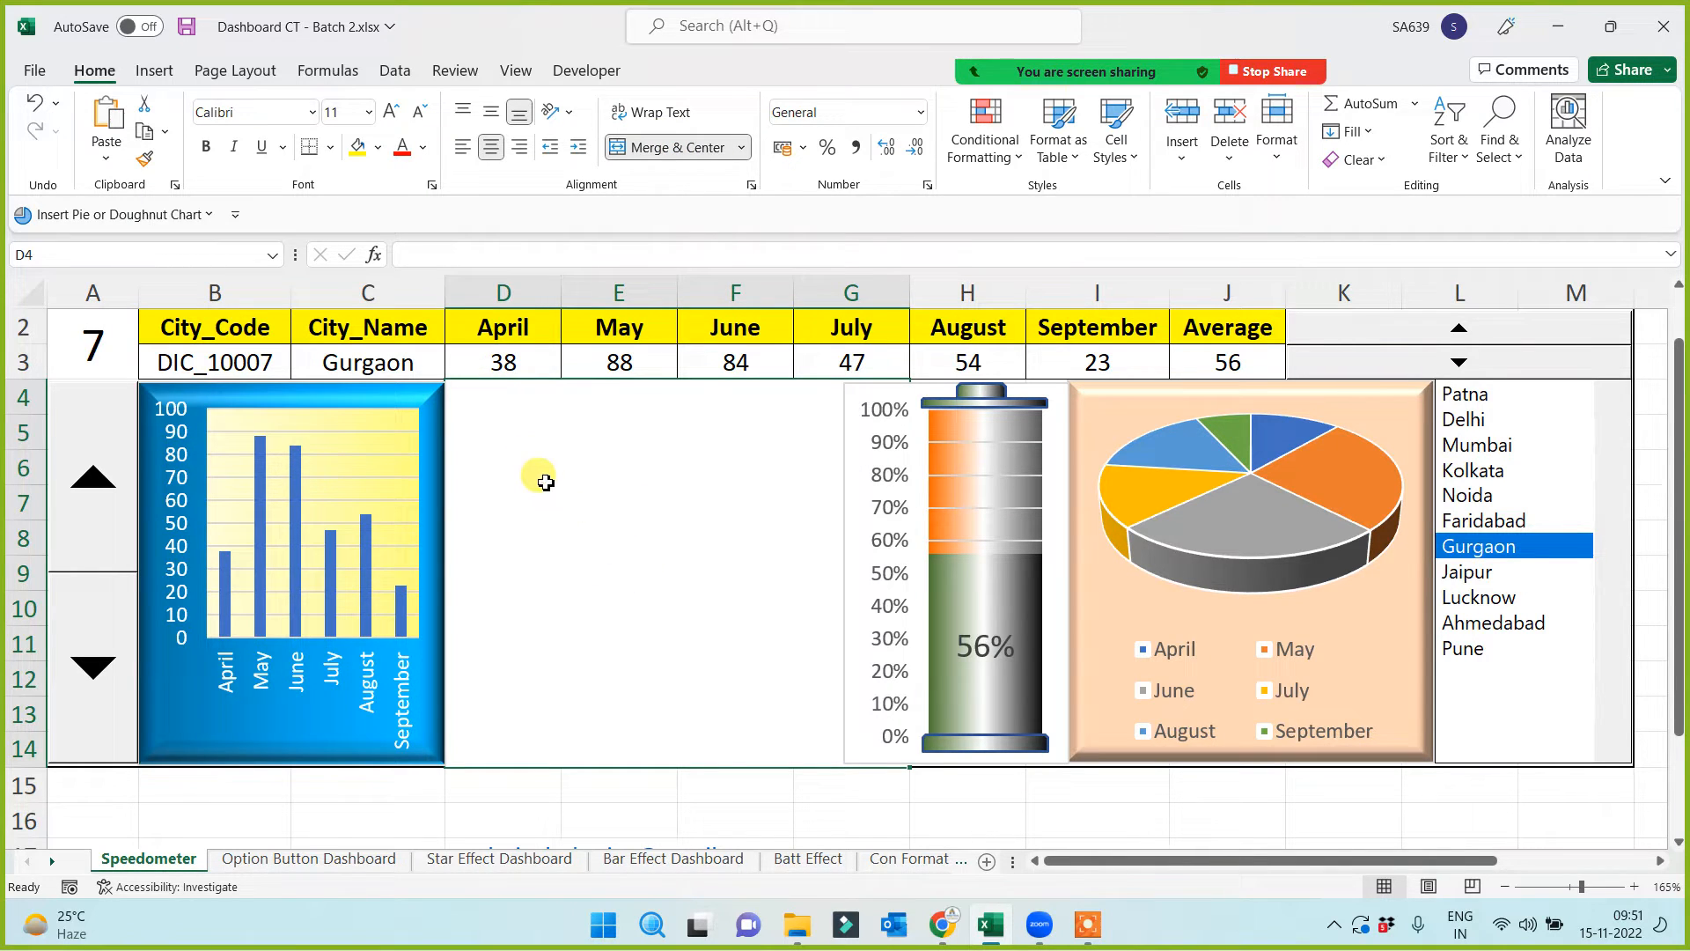
Enter the helper headings Data1 in S2 and Data2 in U2, beyond the second battery chart
{"action": "left_click", "coordinate": [587, 797]}
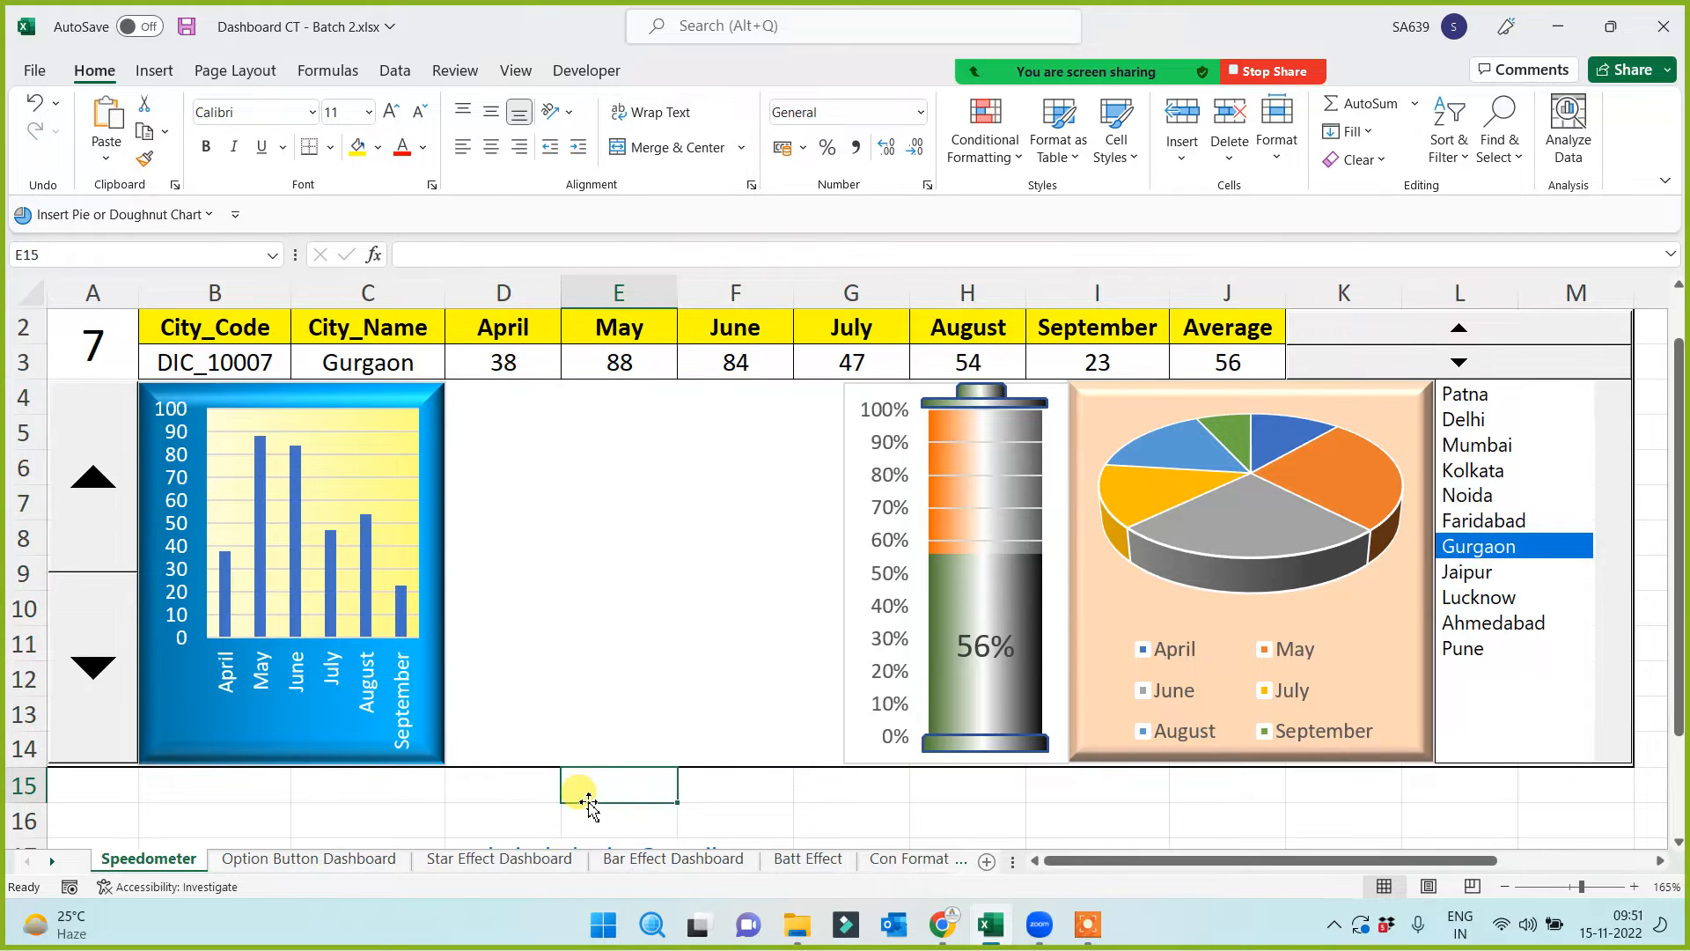
{"action": "key", "text": "Right"}
{"action": "key", "text": "Right"}
{"action": "key", "text": "Right"}
{"action": "key", "text": "Right"}
{"action": "key", "text": "Right"}
{"action": "key", "text": "Right"}
{"action": "key", "text": "Right"}
{"action": "key", "text": "Right"}
{"action": "key", "text": "Right"}
{"action": "key", "text": "Right"}
{"action": "key", "text": "Right"}
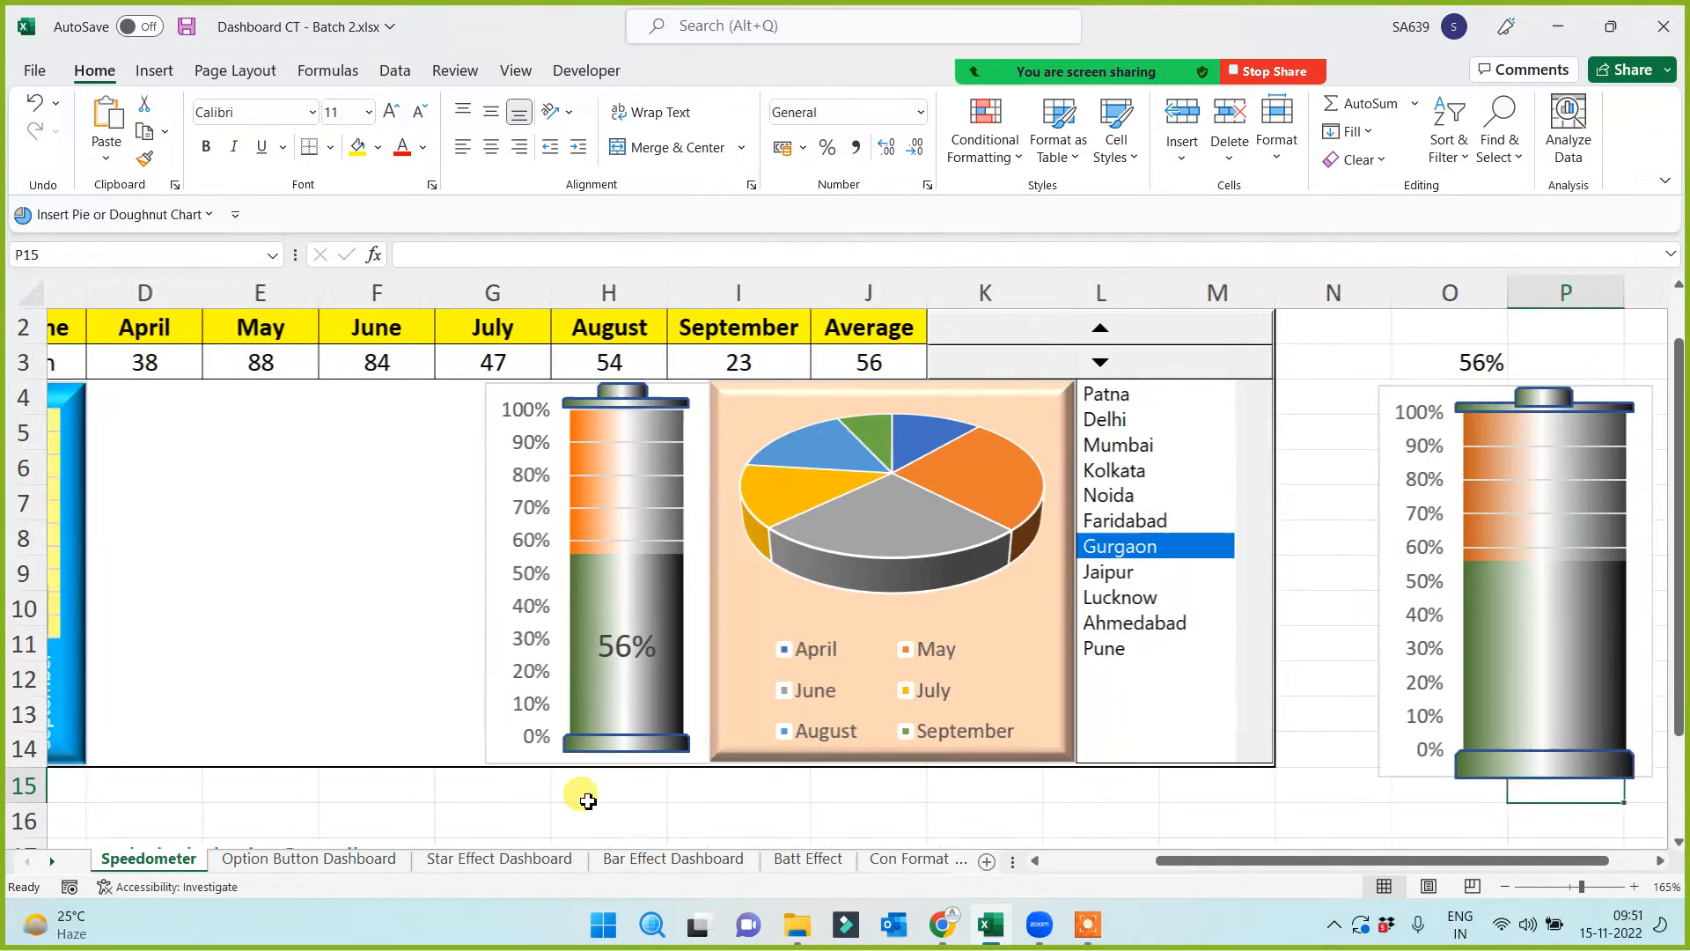
{"action": "key", "text": "Right"}
{"action": "key", "text": "Right"}
{"action": "key", "text": "Right"}
{"action": "key", "text": "Right"}
{"action": "key", "text": "Right"}
{"action": "key", "text": "Right"}
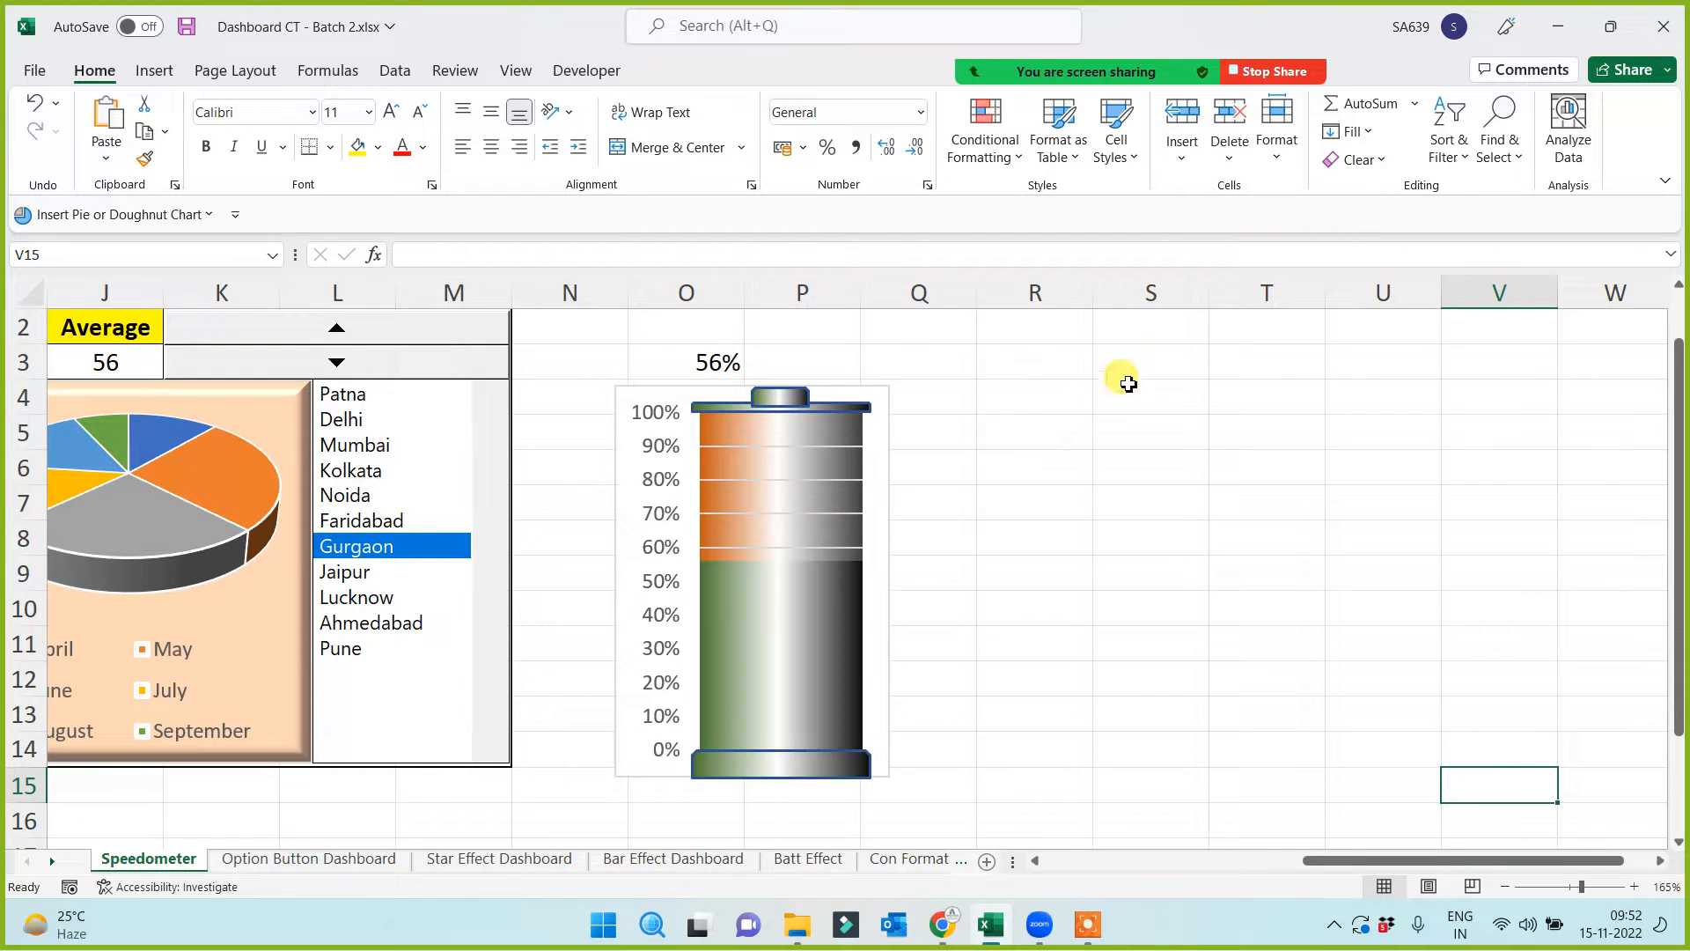
{"action": "left_click", "coordinate": [1123, 391]}
{"action": "left_click", "coordinate": [1144, 335]}
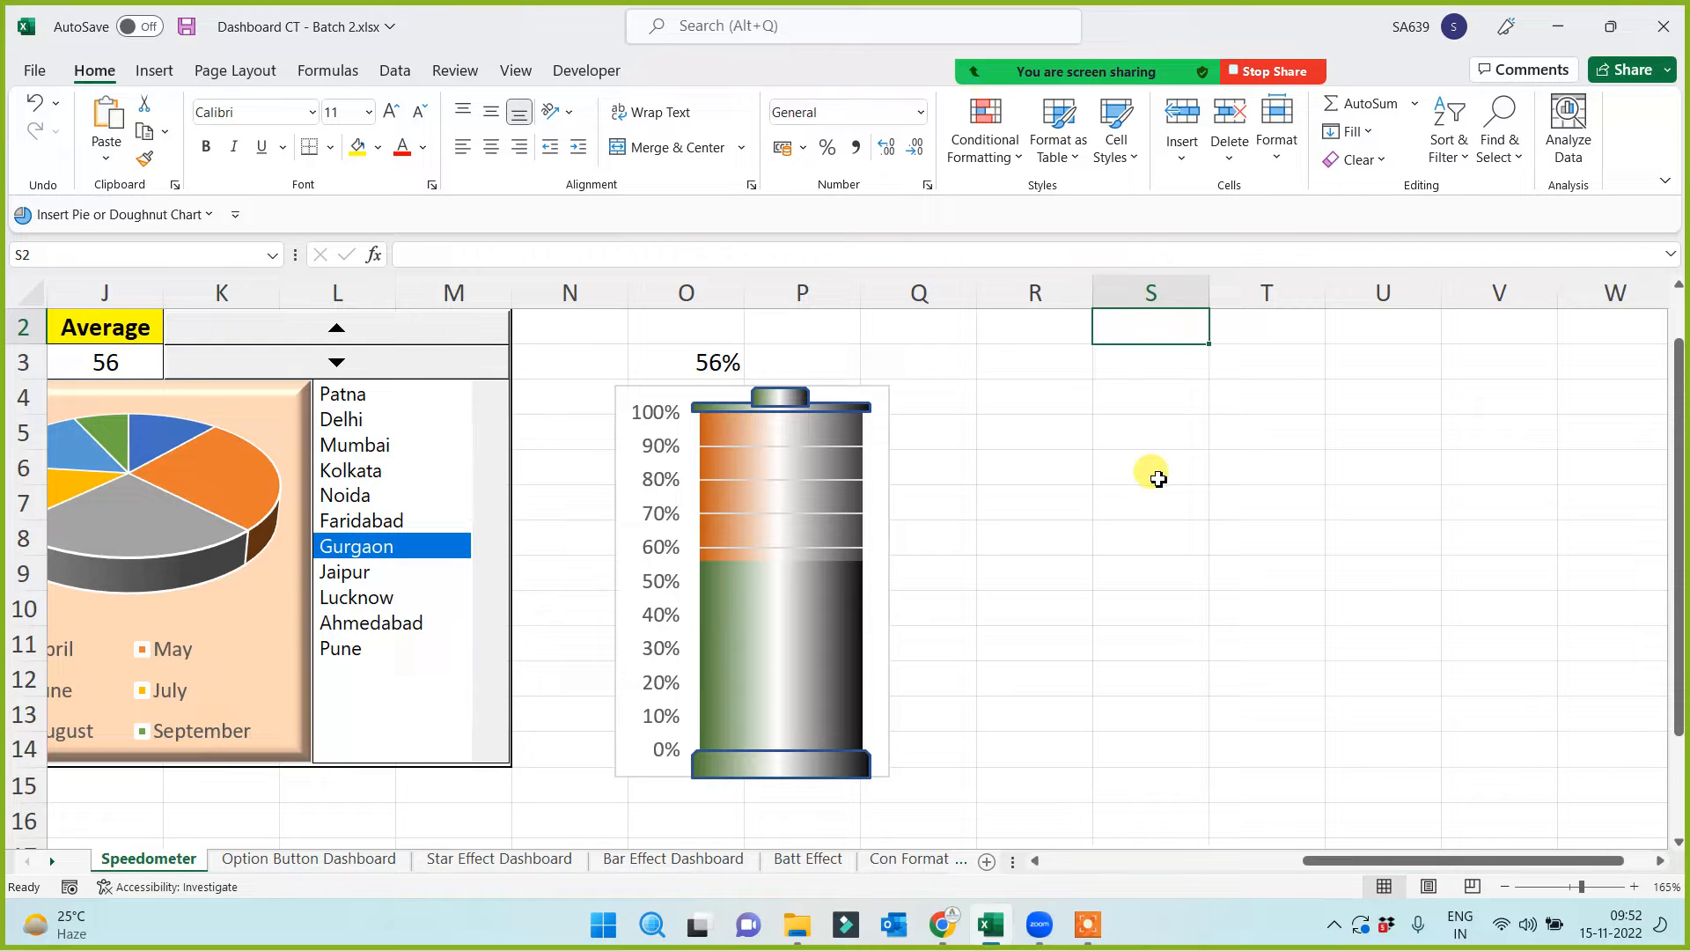
{"action": "type", "text": "Data1"}
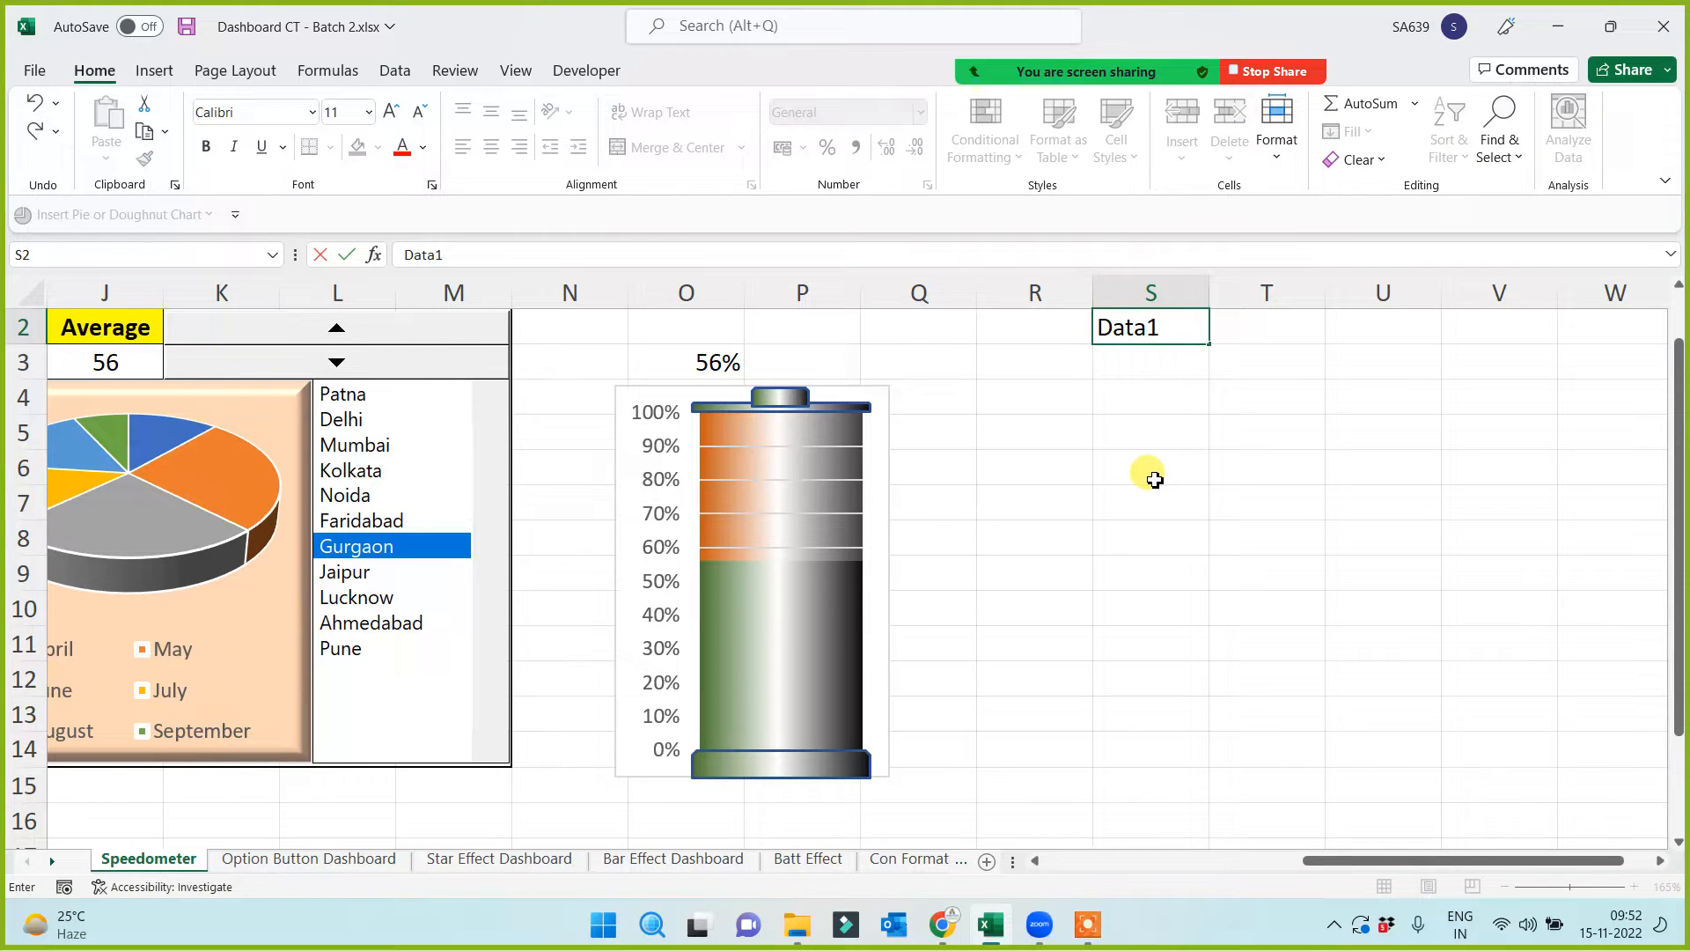
{"action": "left_click", "coordinate": [1222, 495]}
{"action": "left_click", "coordinate": [1359, 327]}
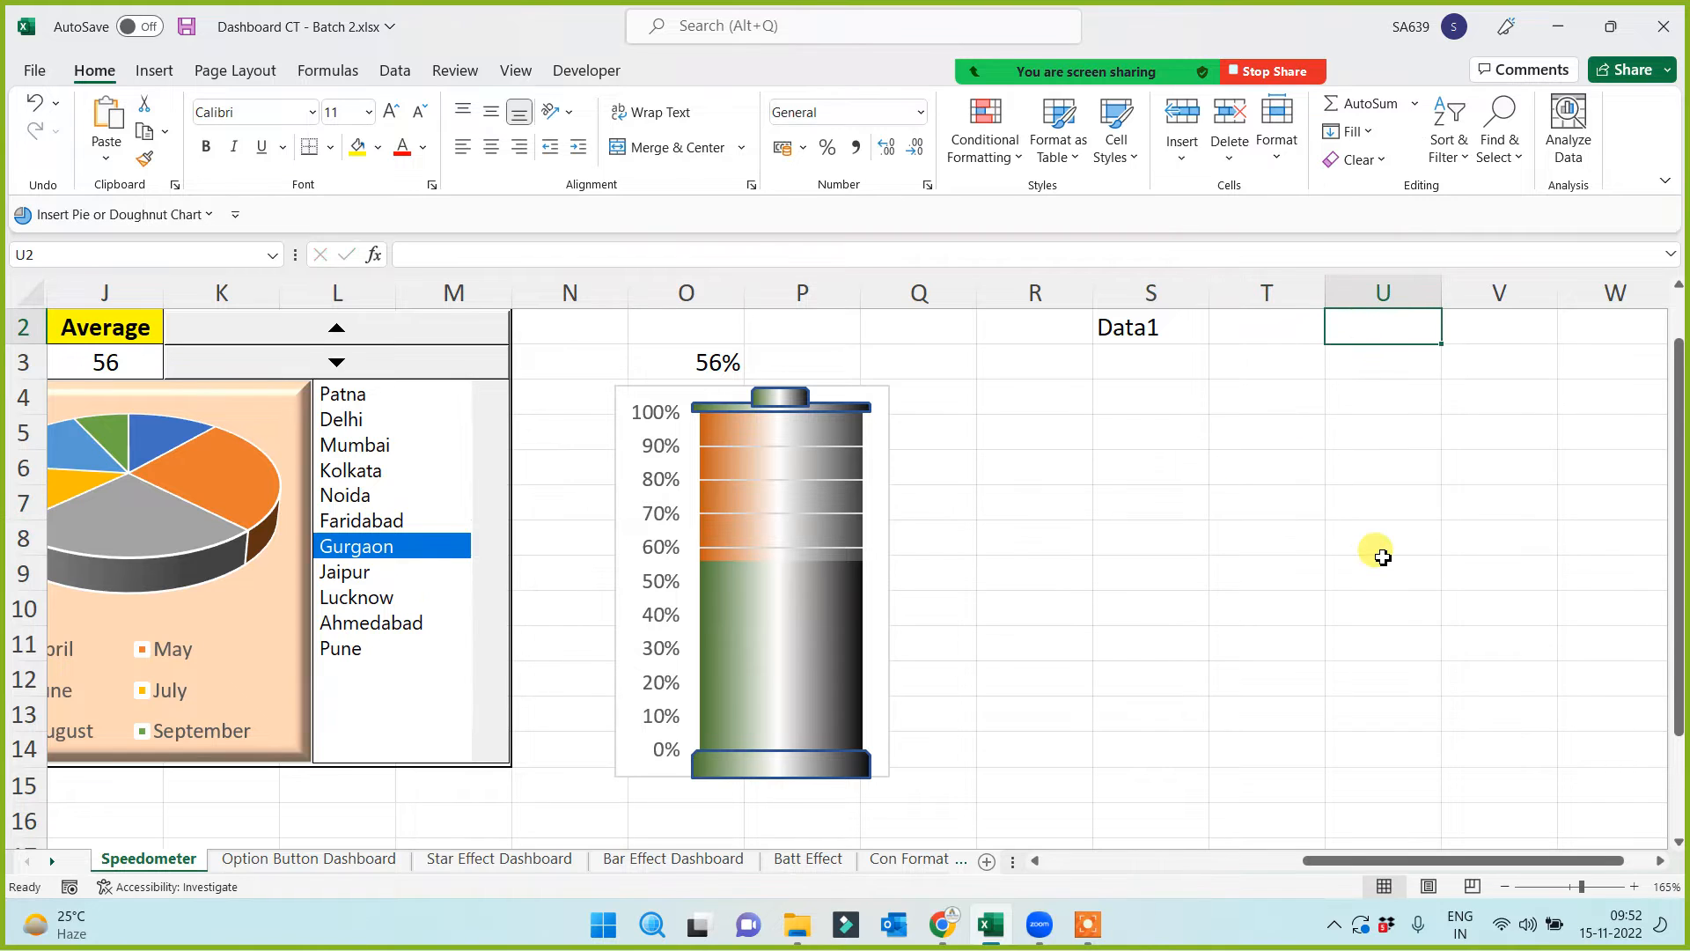
{"action": "type", "text": "Data"}
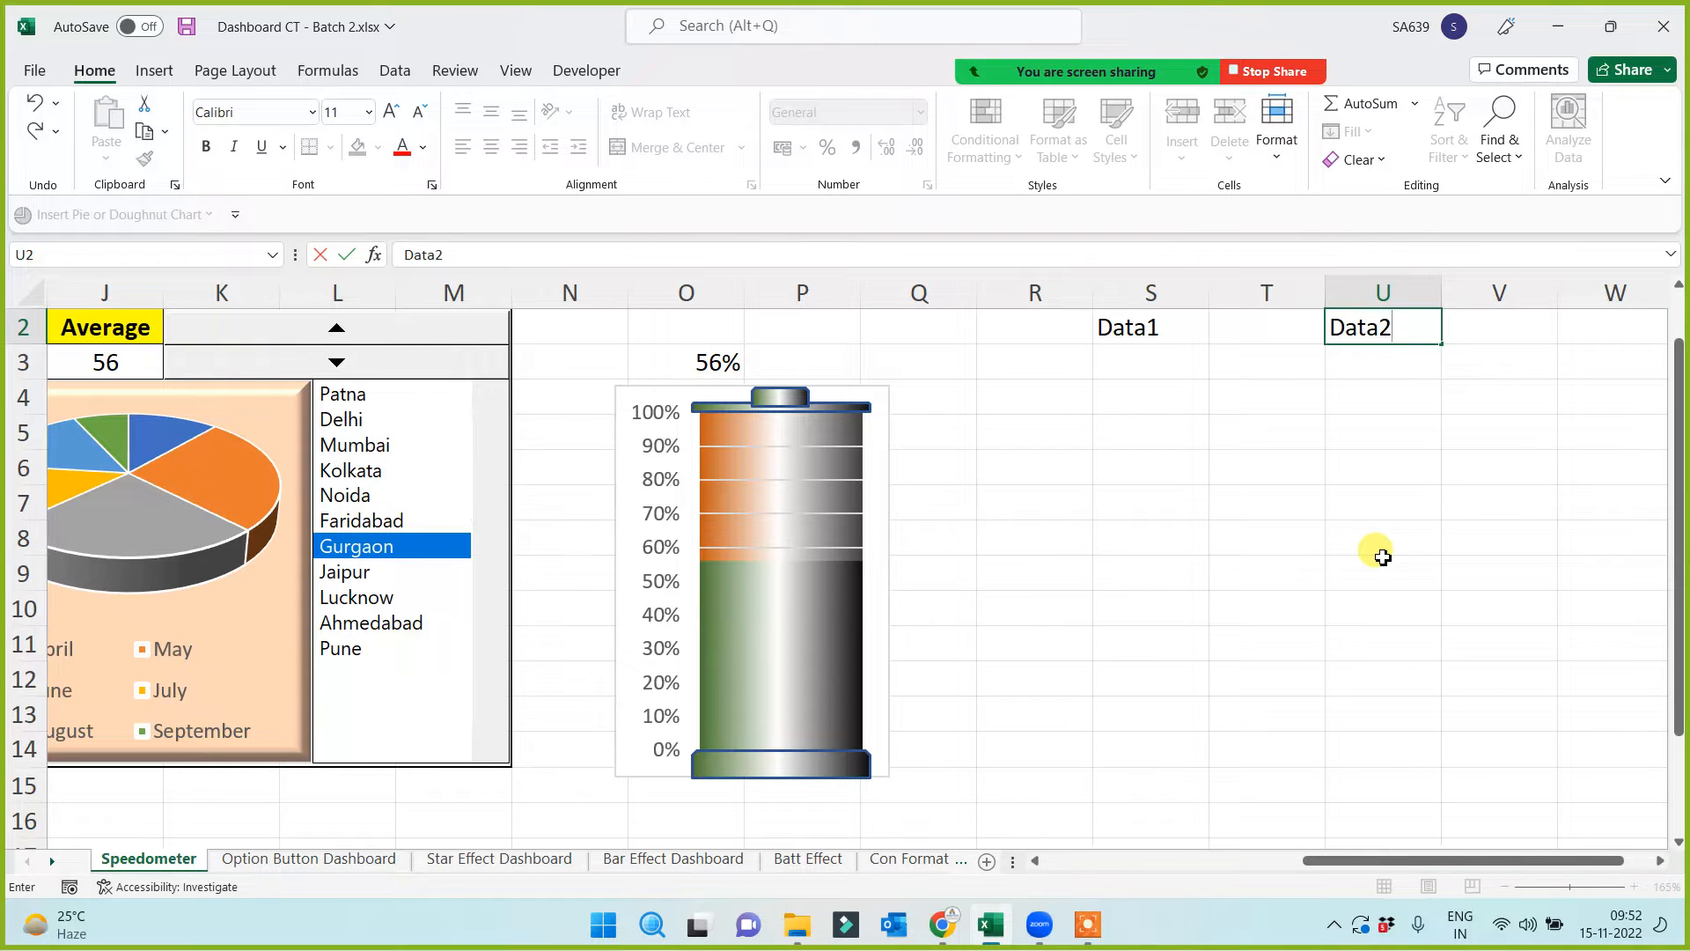
{"action": "type", "text": "2"}
{"action": "left_click", "coordinate": [1297, 573]}
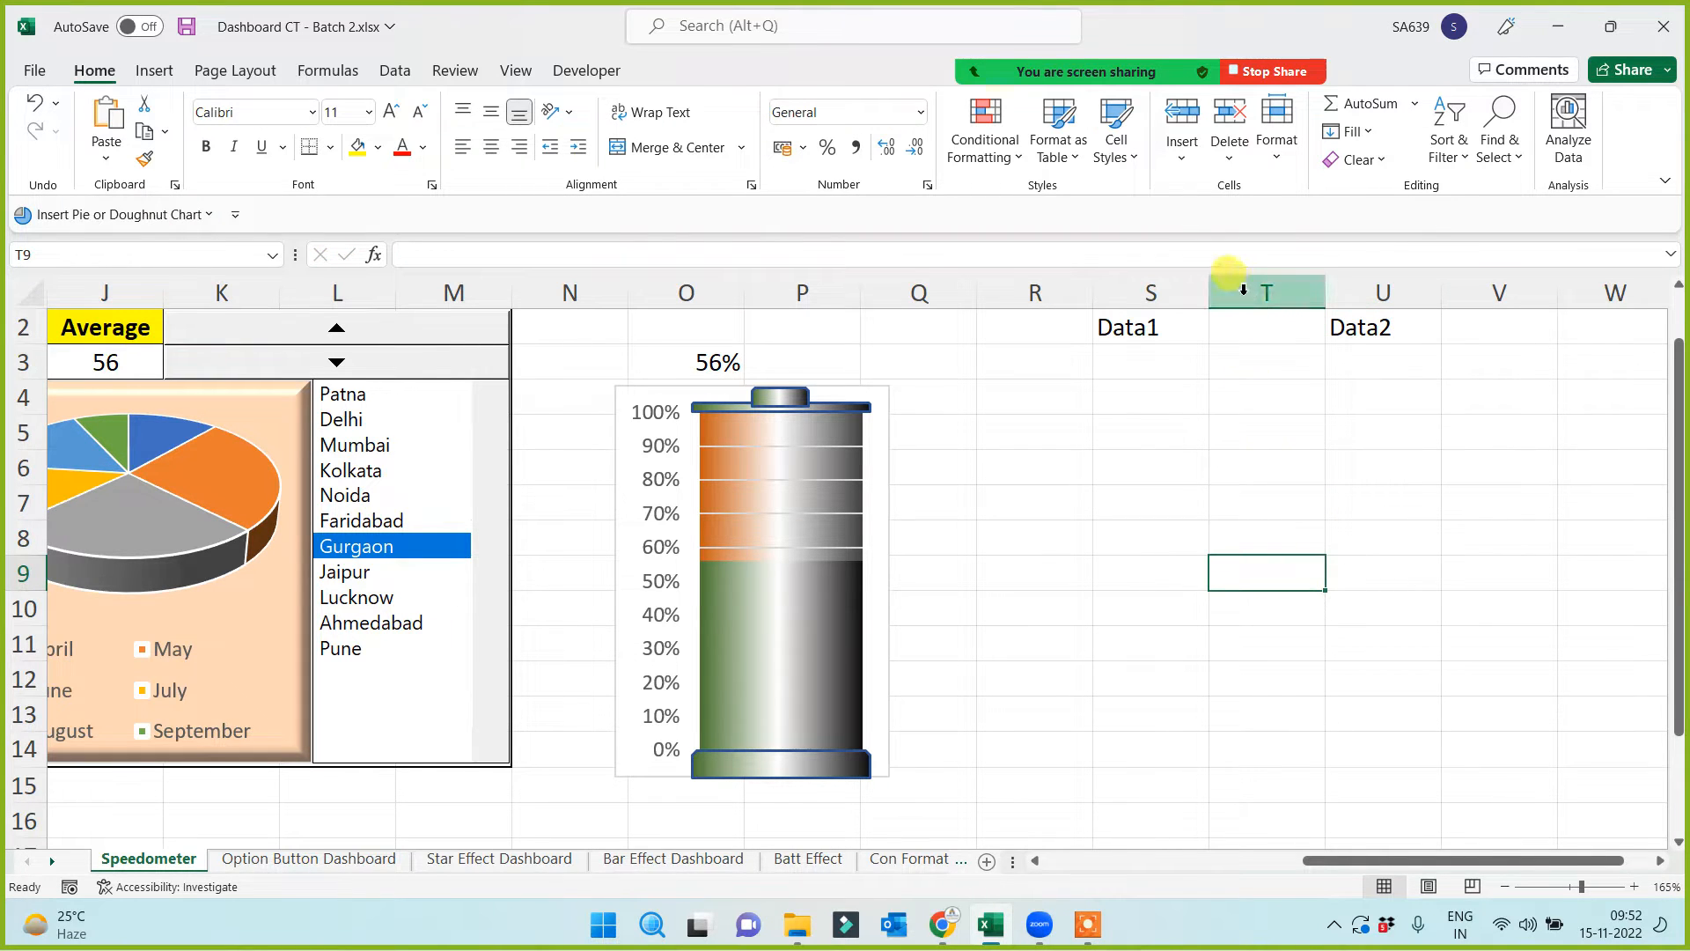
Enter 10 in S3 under Data1 and fill the value down to S11
{"action": "left_click", "coordinate": [1244, 289]}
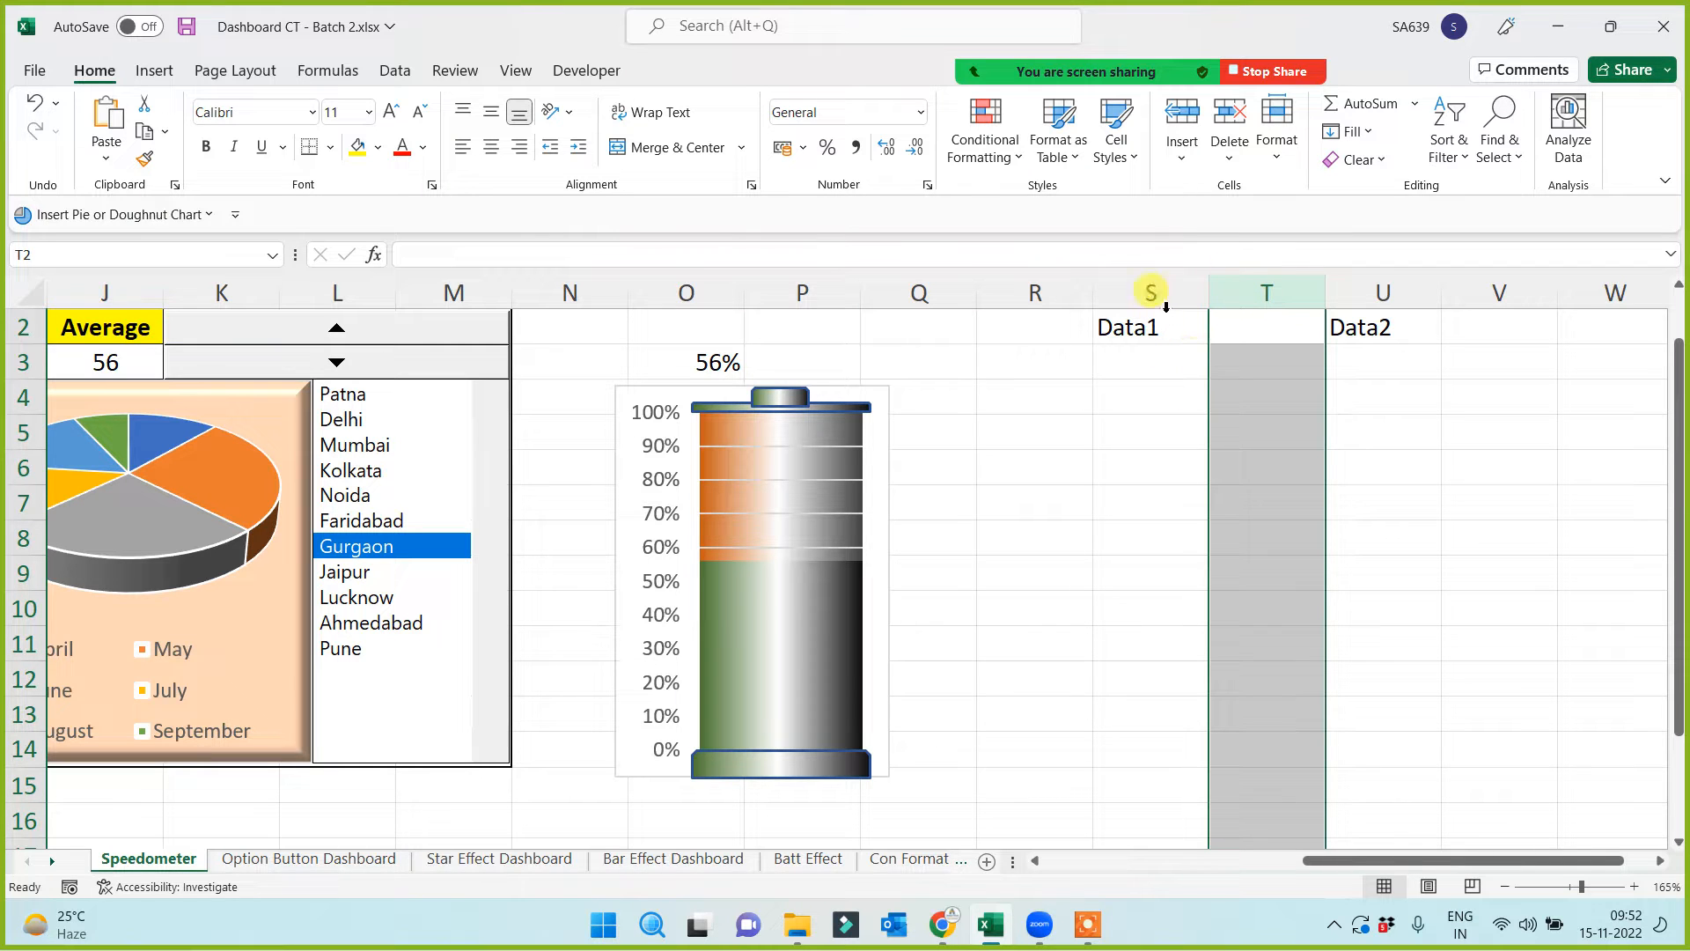
{"action": "left_click", "coordinate": [1134, 353]}
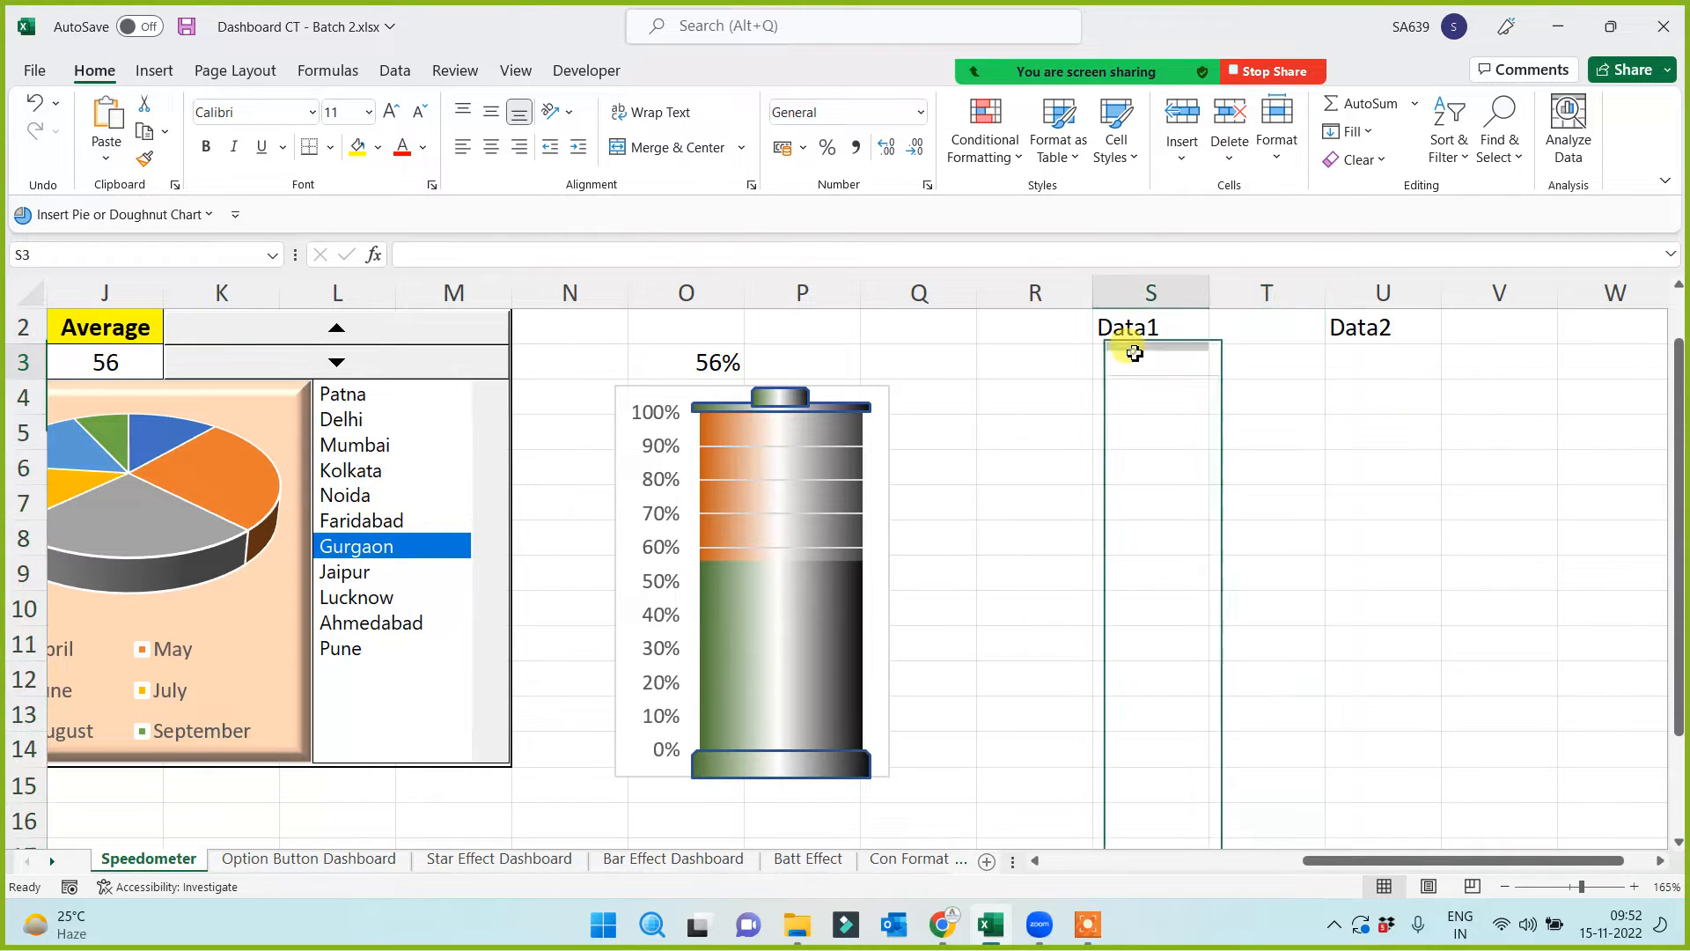
{"action": "left_click", "coordinate": [1103, 666]}
{"action": "left_click", "coordinate": [1134, 366]}
{"action": "type", "text": "1"}
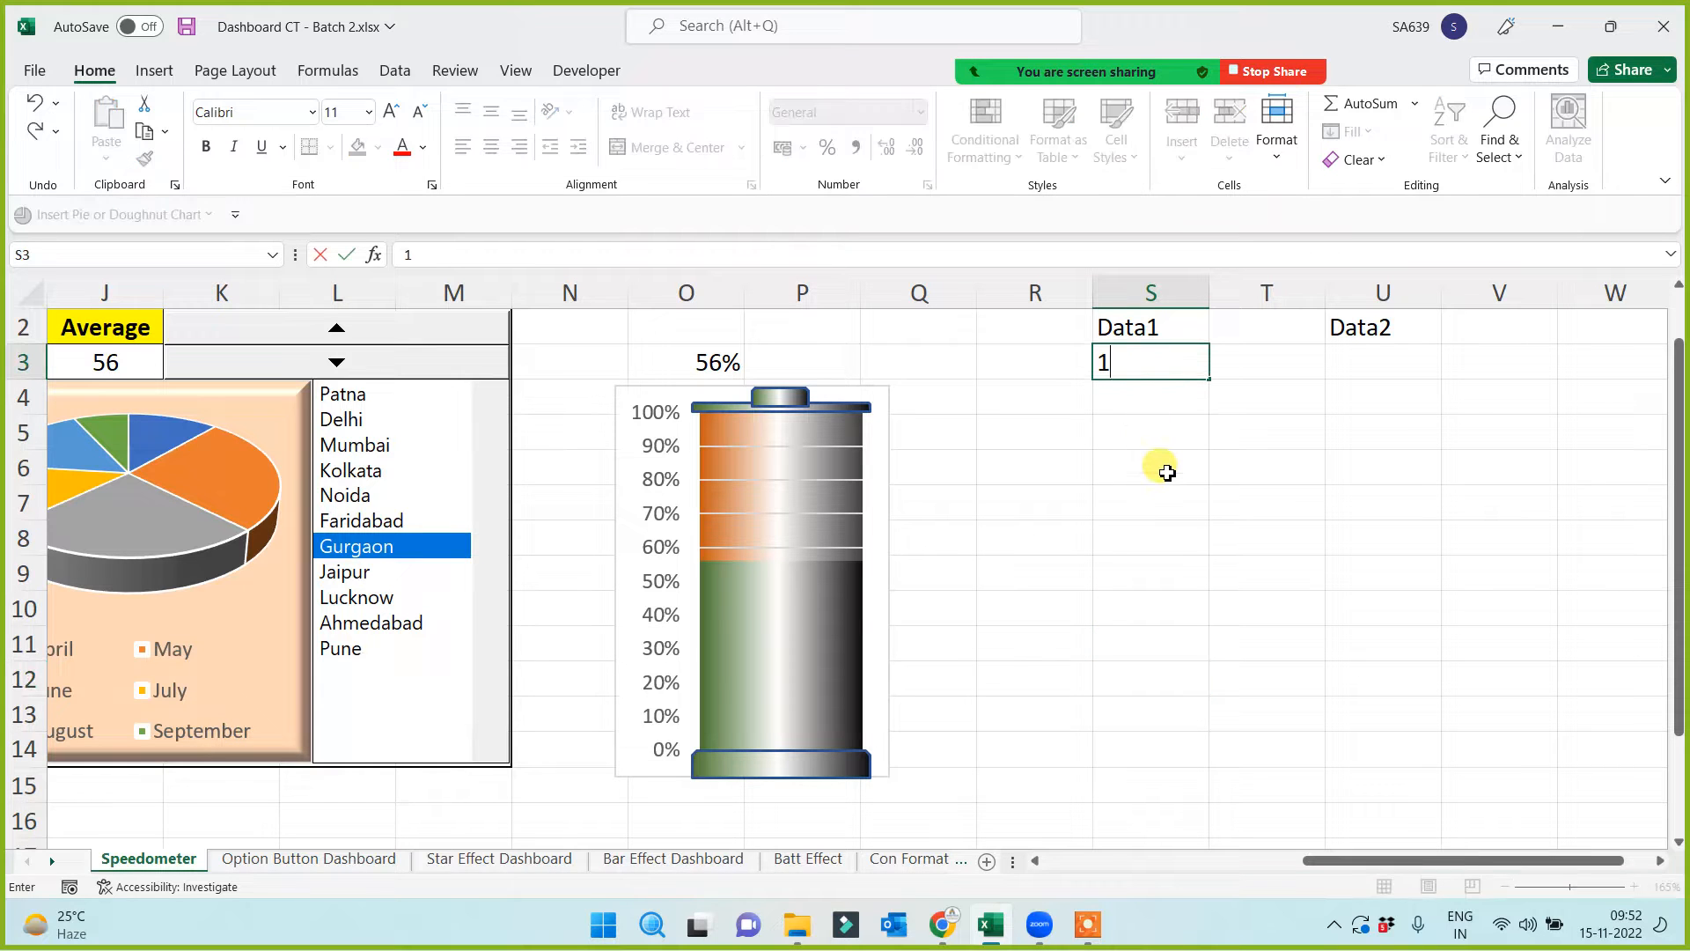
{"action": "type", "text": "0"}
{"action": "key", "text": "Return"}
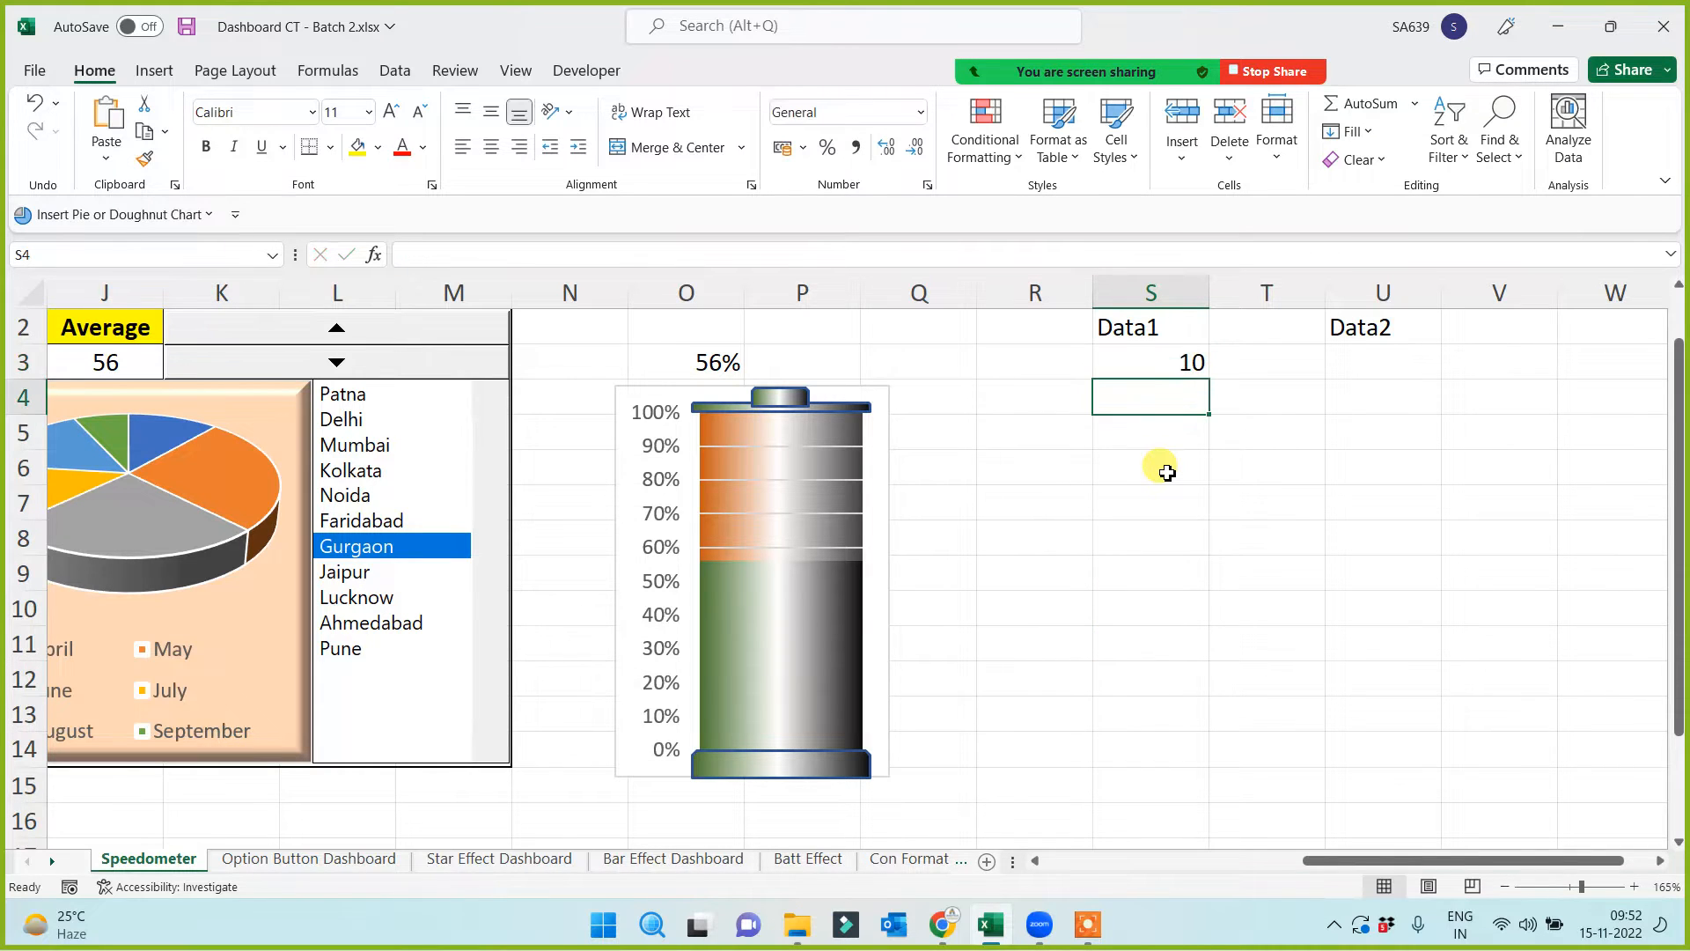
{"action": "left_click", "coordinate": [1156, 359]}
{"action": "left_click_drag", "start_coordinate": [1212, 383], "coordinate": [1169, 662]}
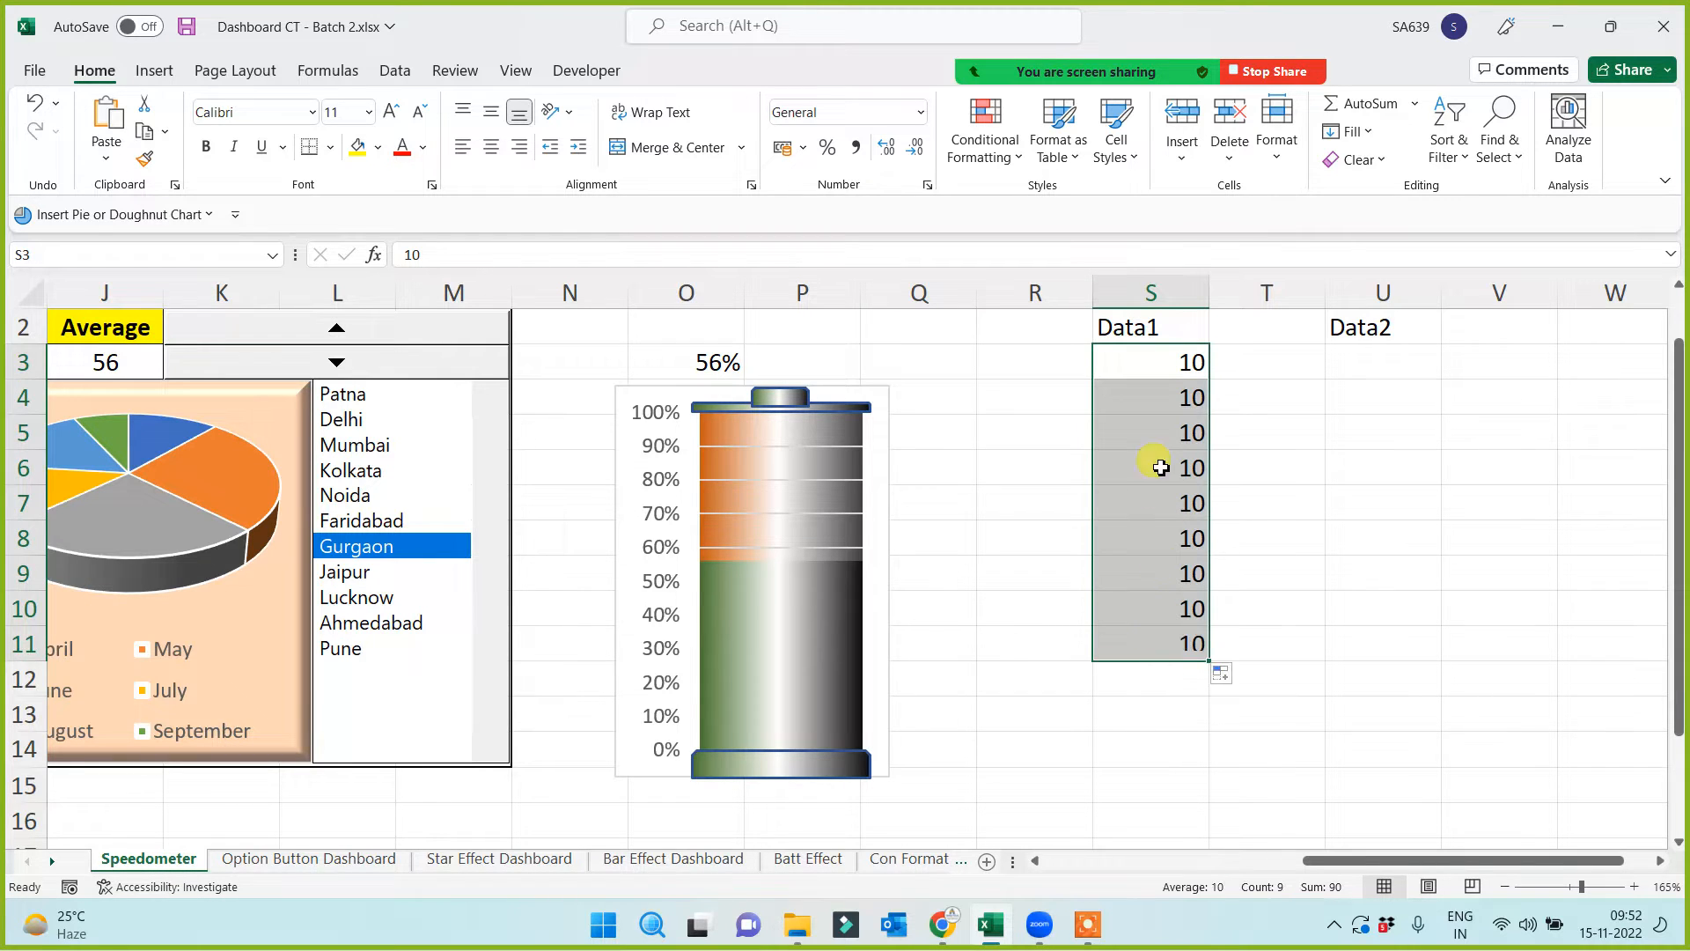
Extend the Data1 list with another value of 10 in S12
{"action": "left_click", "coordinate": [1163, 365]}
{"action": "left_click", "coordinate": [1164, 401]}
{"action": "left_click", "coordinate": [1163, 459]}
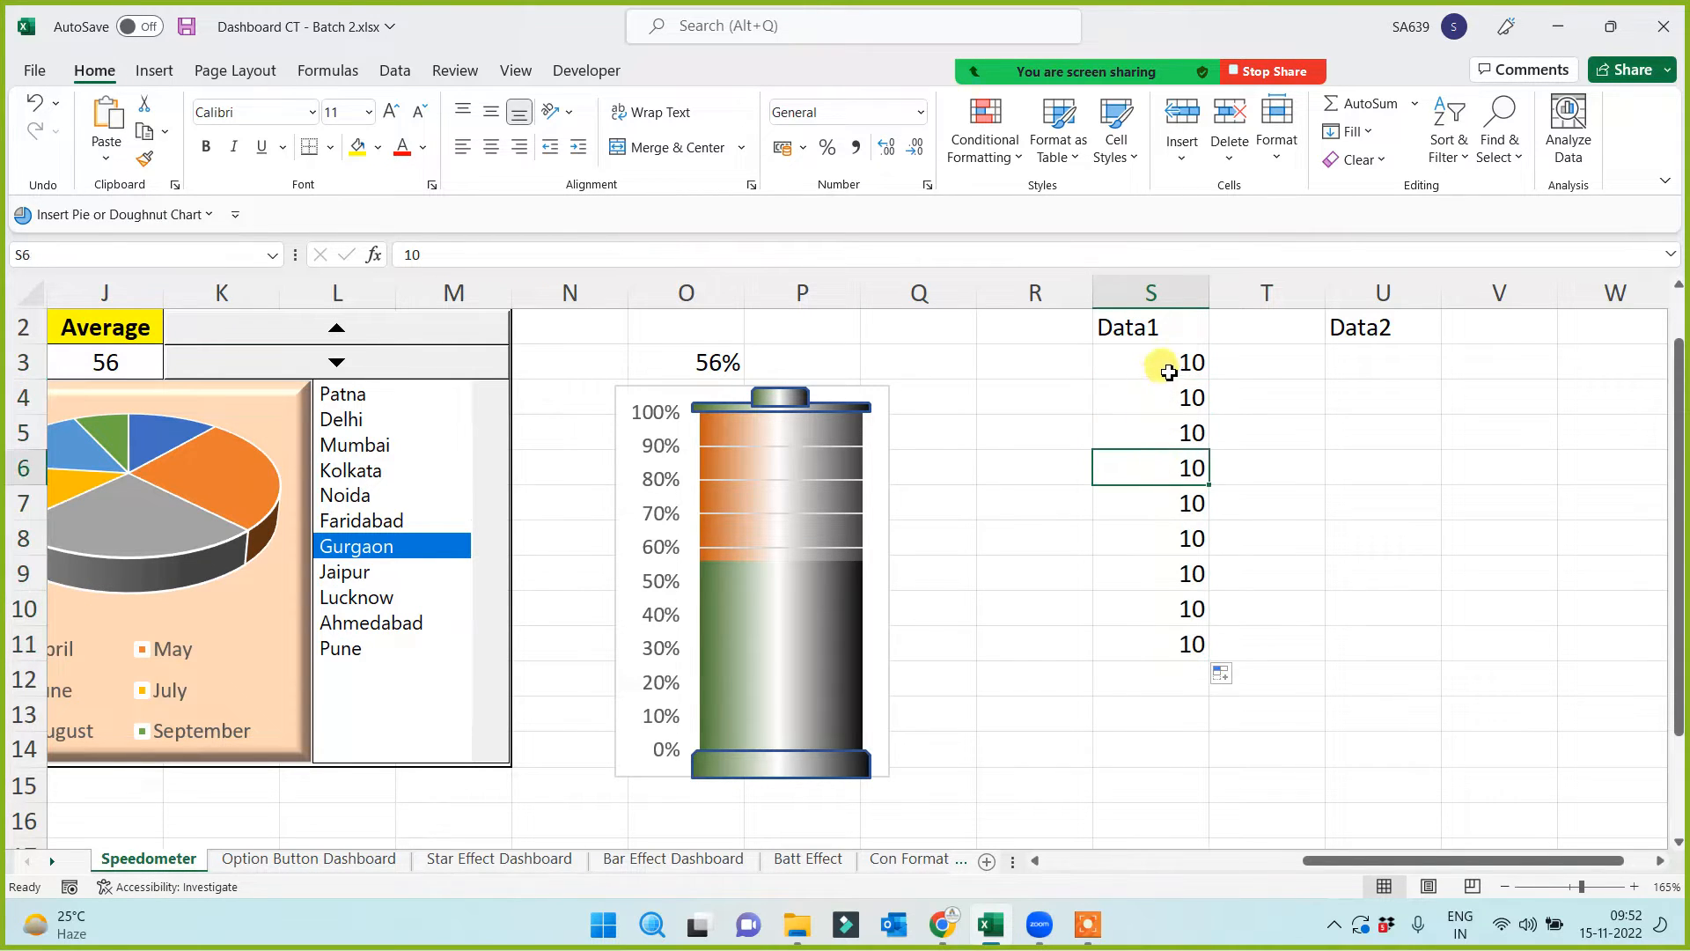
{"action": "left_click_drag", "start_coordinate": [1165, 365], "coordinate": [1151, 648]}
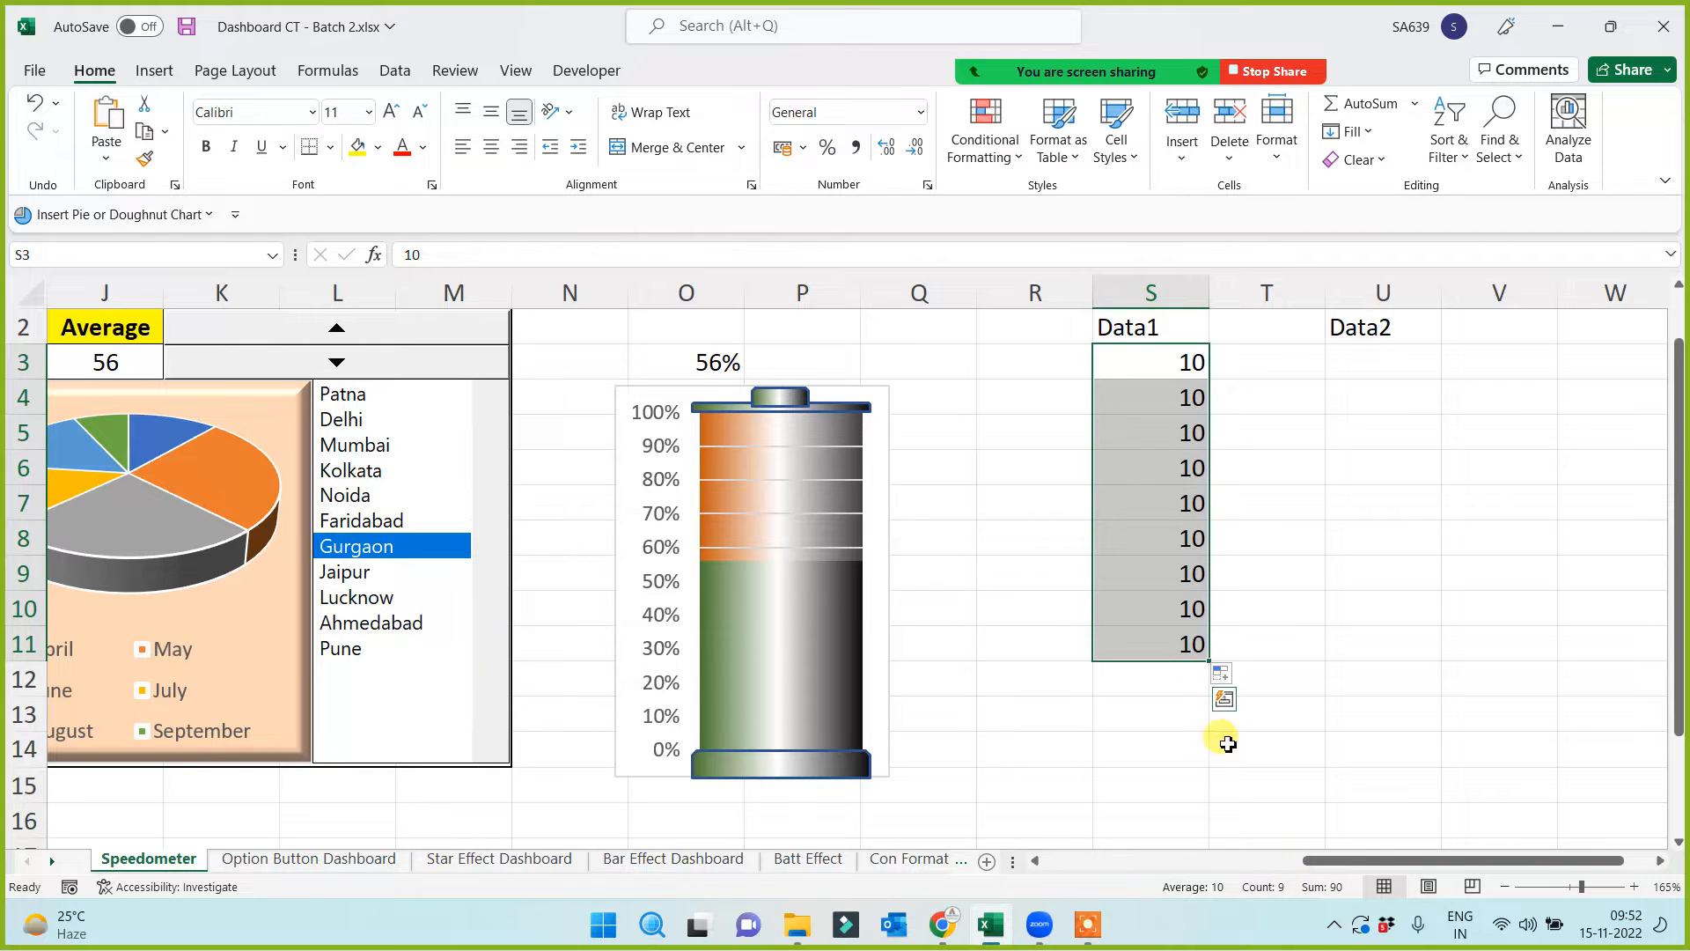
{"action": "left_click", "coordinate": [1180, 670]}
{"action": "type", "text": "100"}
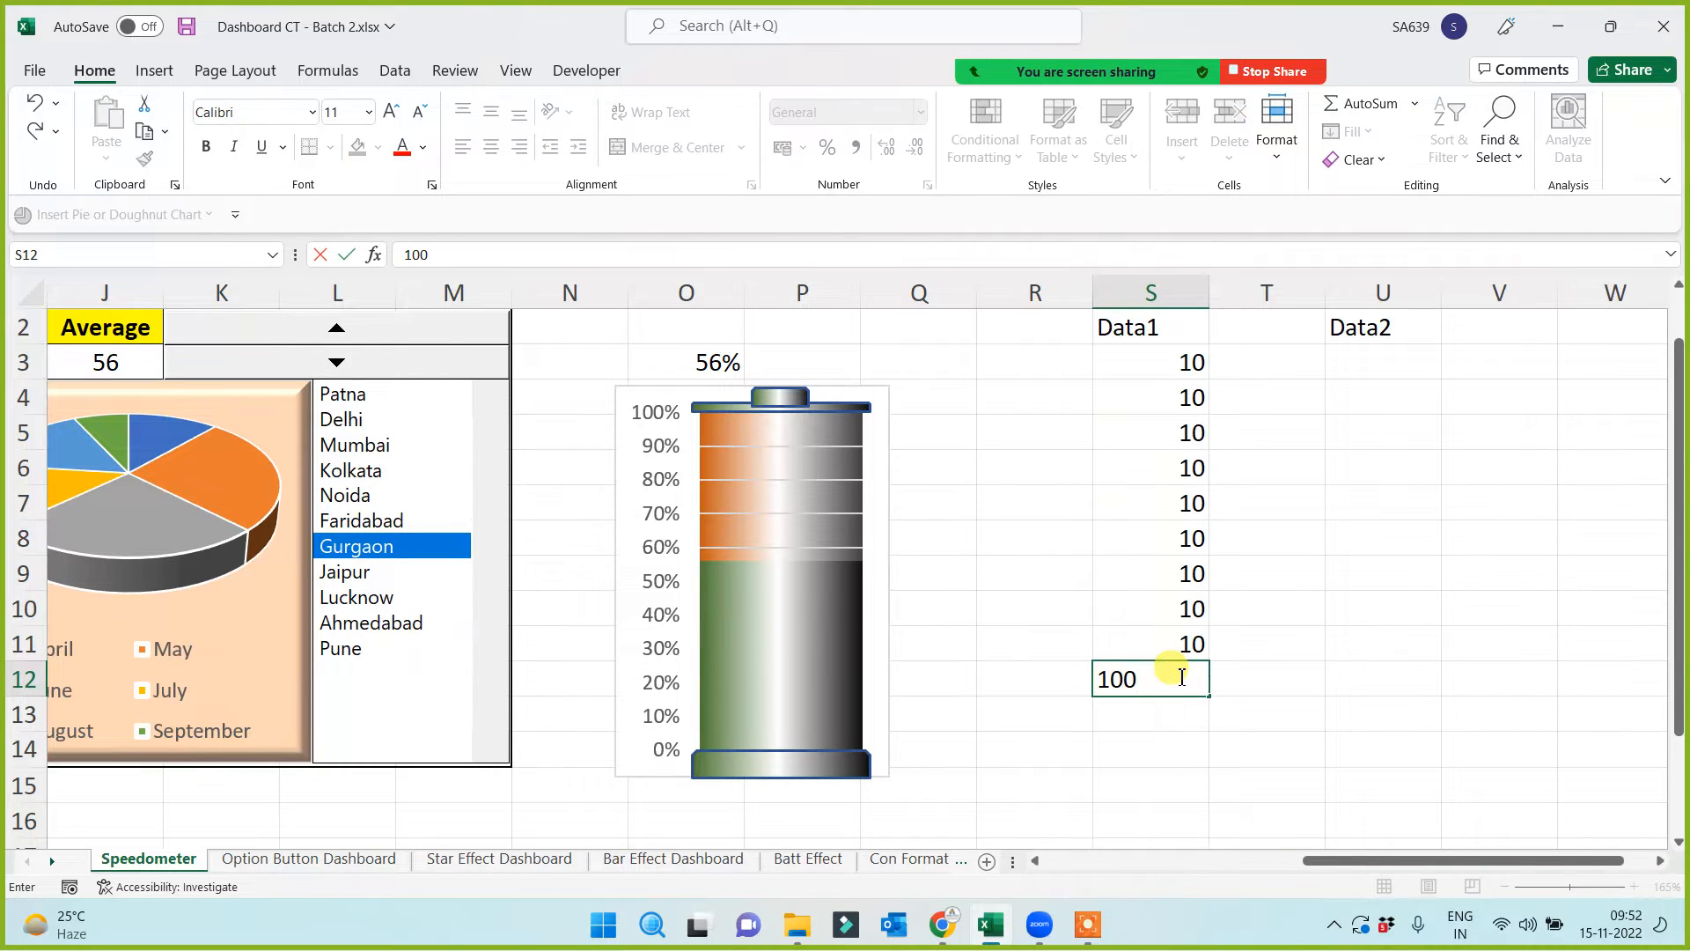
{"action": "key", "text": "Return"}
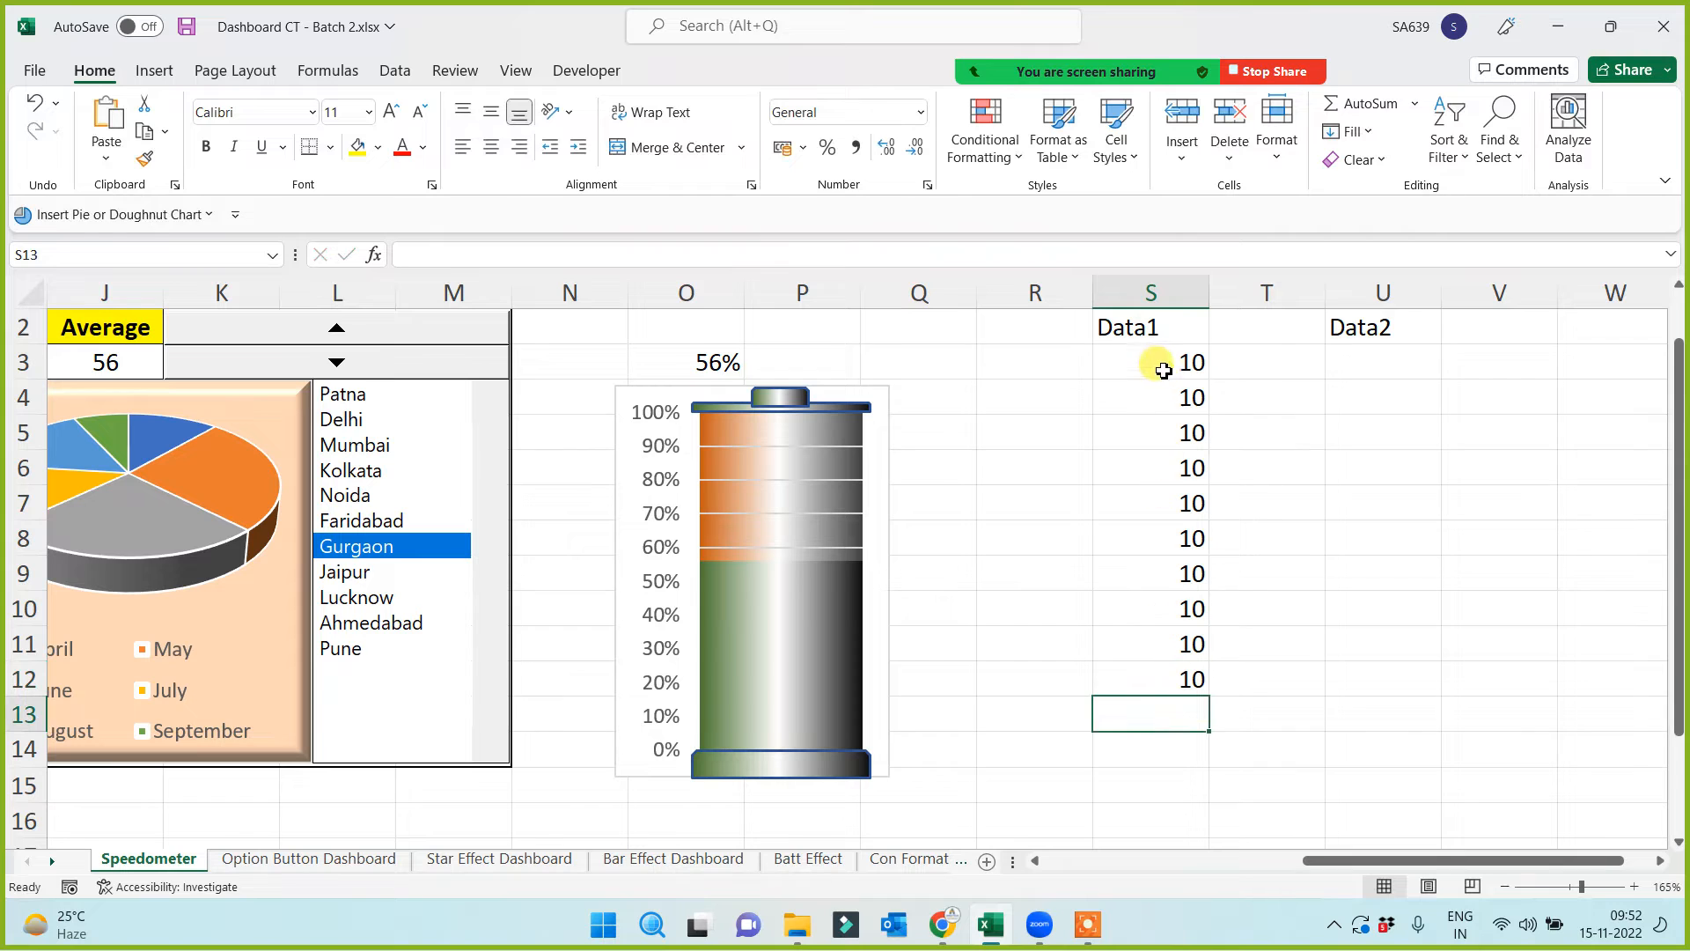
Enter 100 in S13 below the ten Data1 values
{"action": "left_click_drag", "start_coordinate": [1159, 366], "coordinate": [1152, 680]}
{"action": "left_click", "coordinate": [1162, 724]}
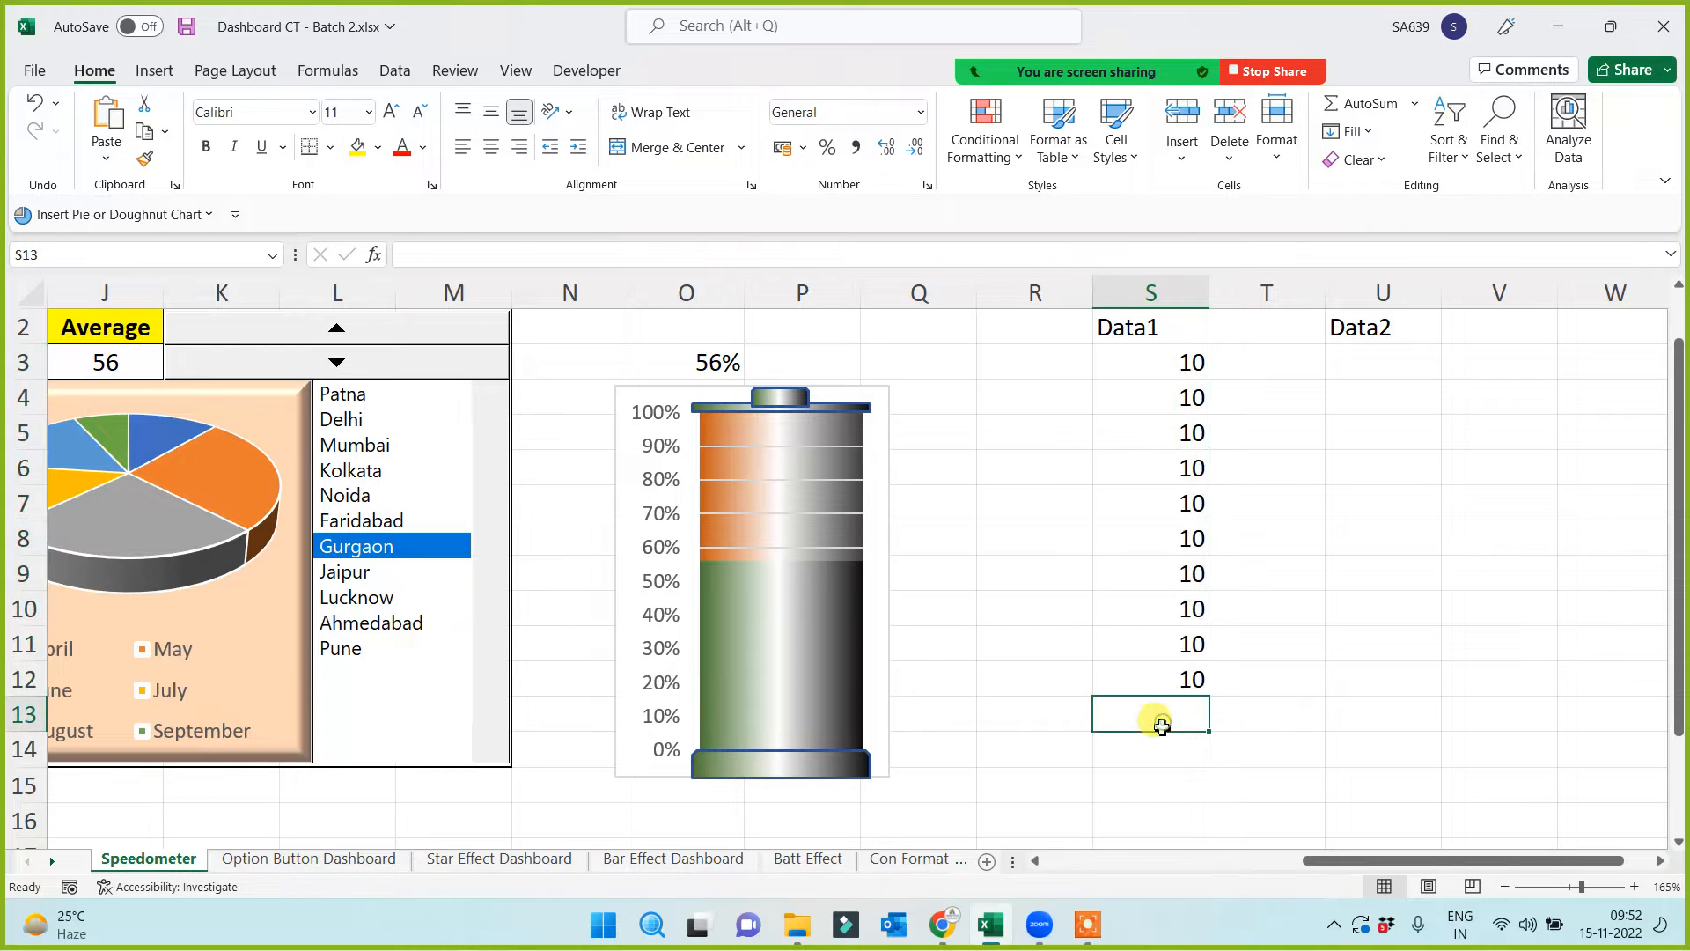
{"action": "type", "text": "100"}
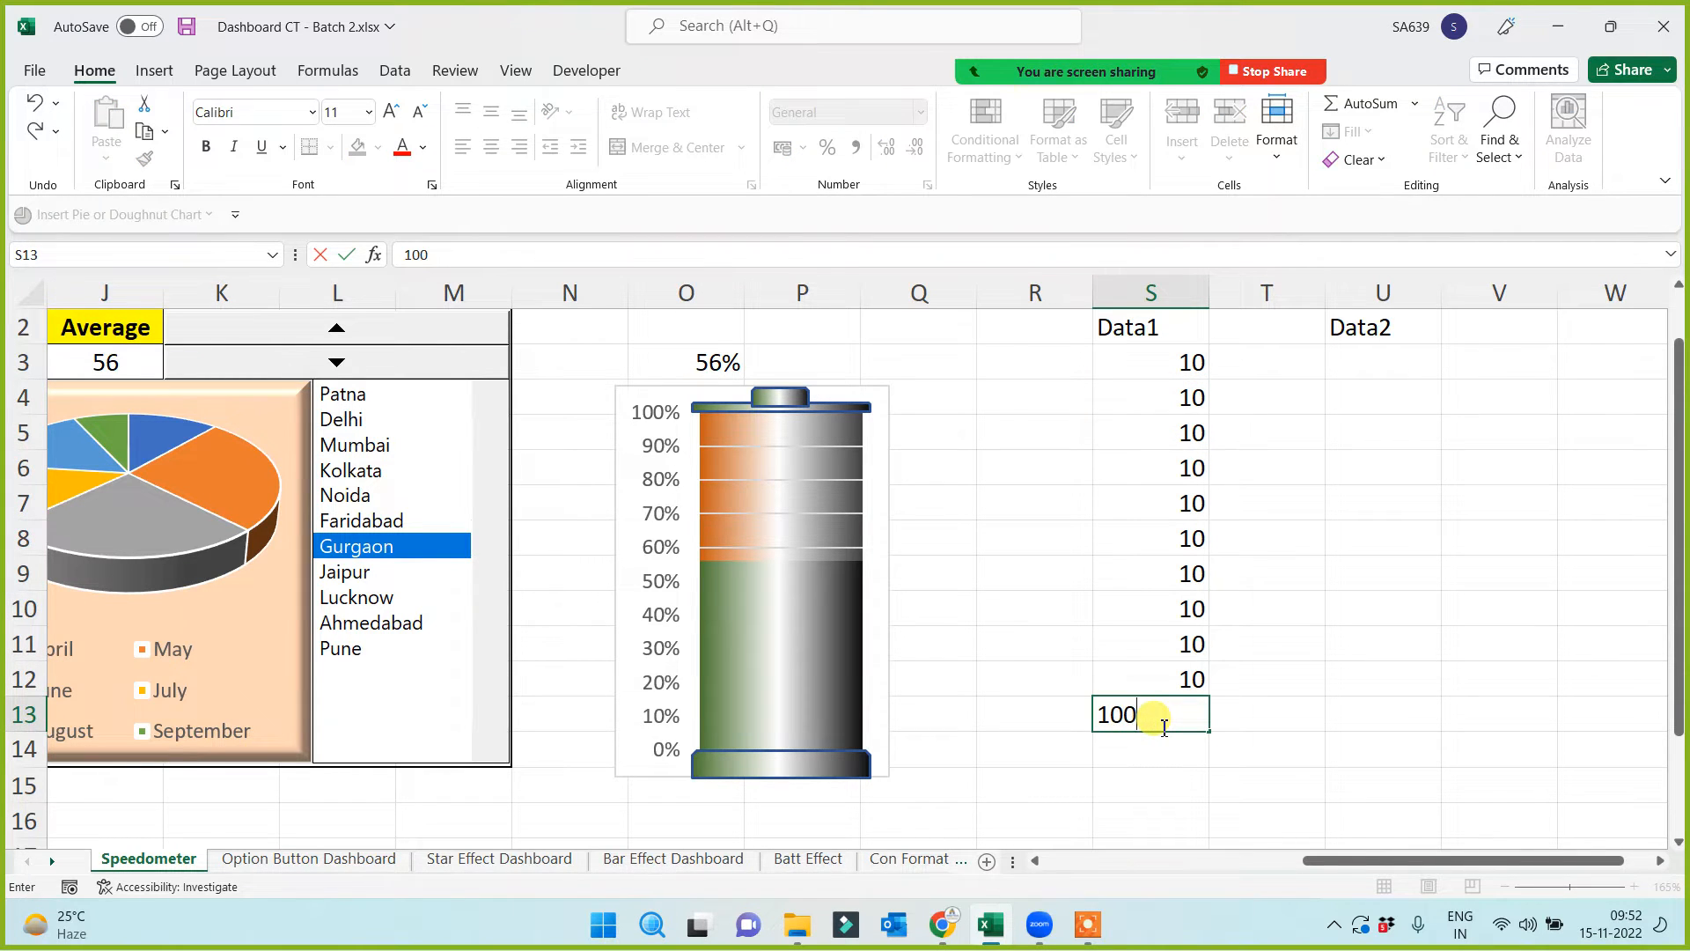
{"action": "left_click", "coordinate": [1310, 684]}
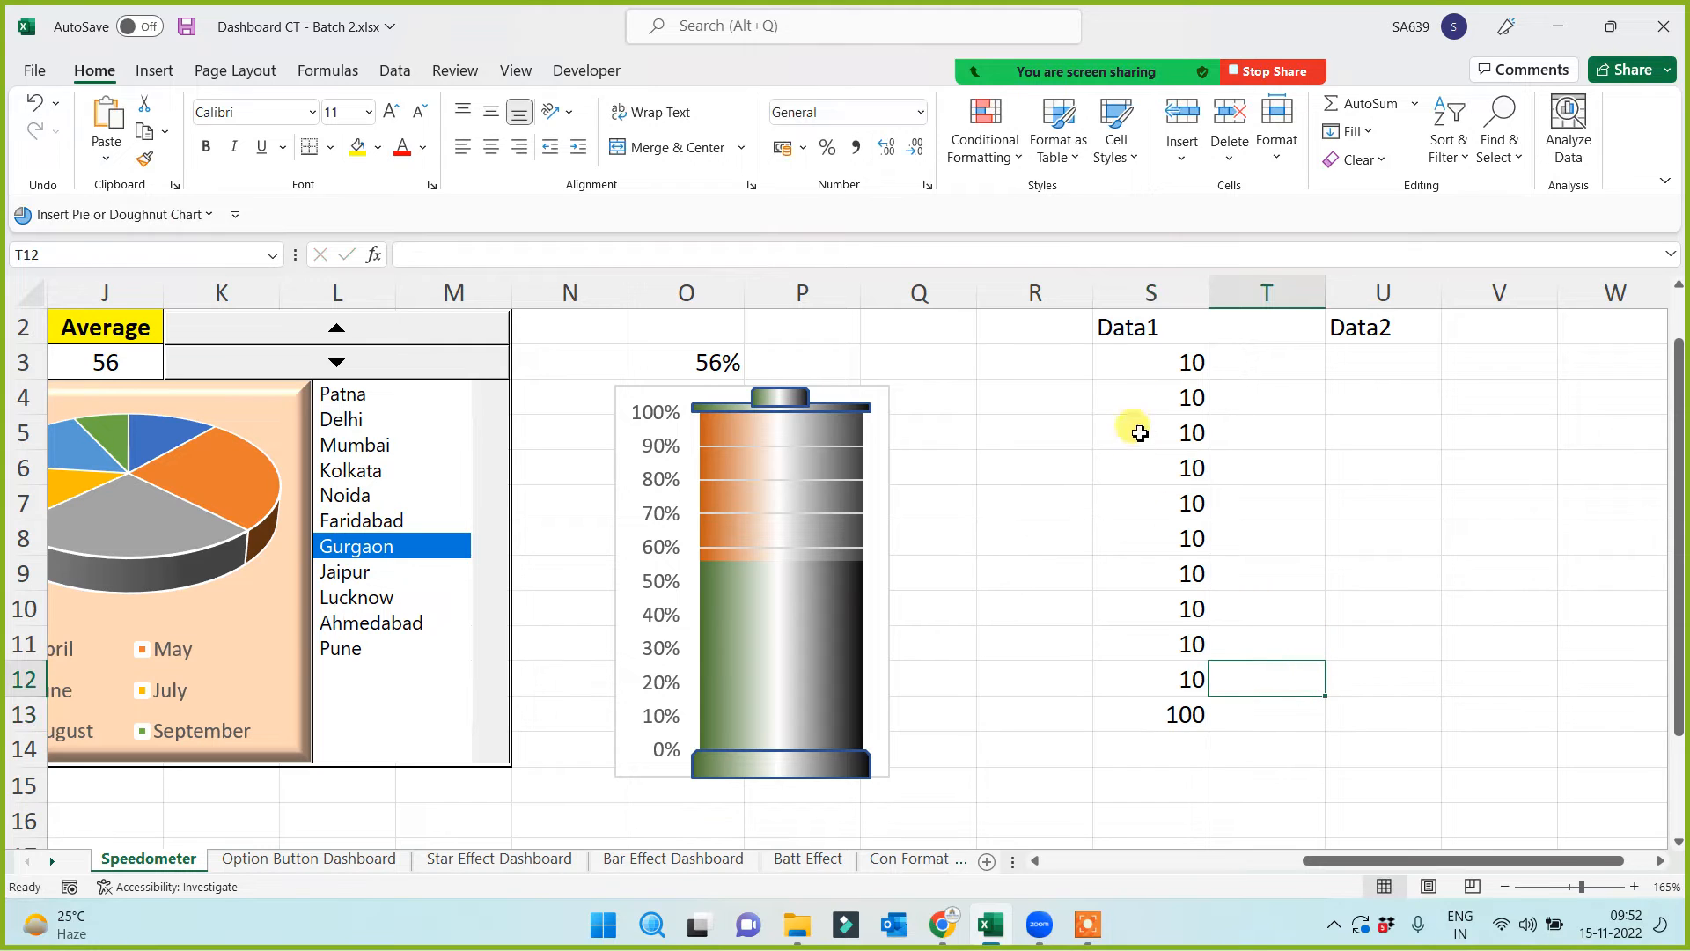
Center the Data1 values in S3:S13 horizontally
{"action": "left_click_drag", "start_coordinate": [1155, 356], "coordinate": [1158, 709]}
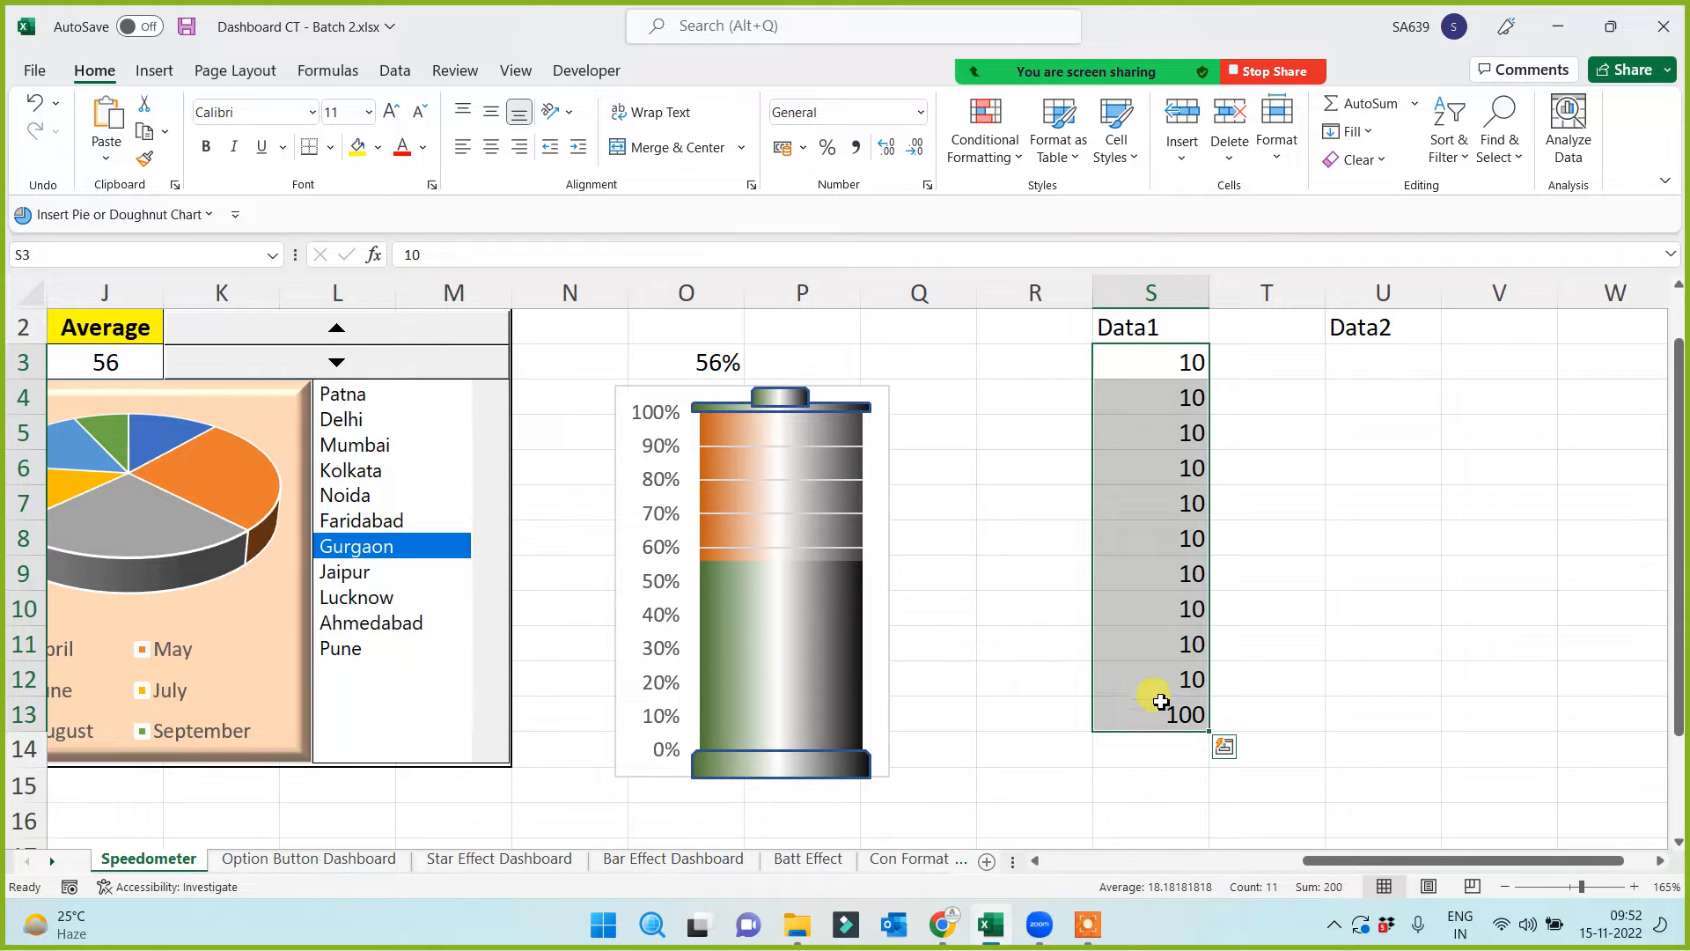
{"action": "left_click", "coordinate": [493, 151]}
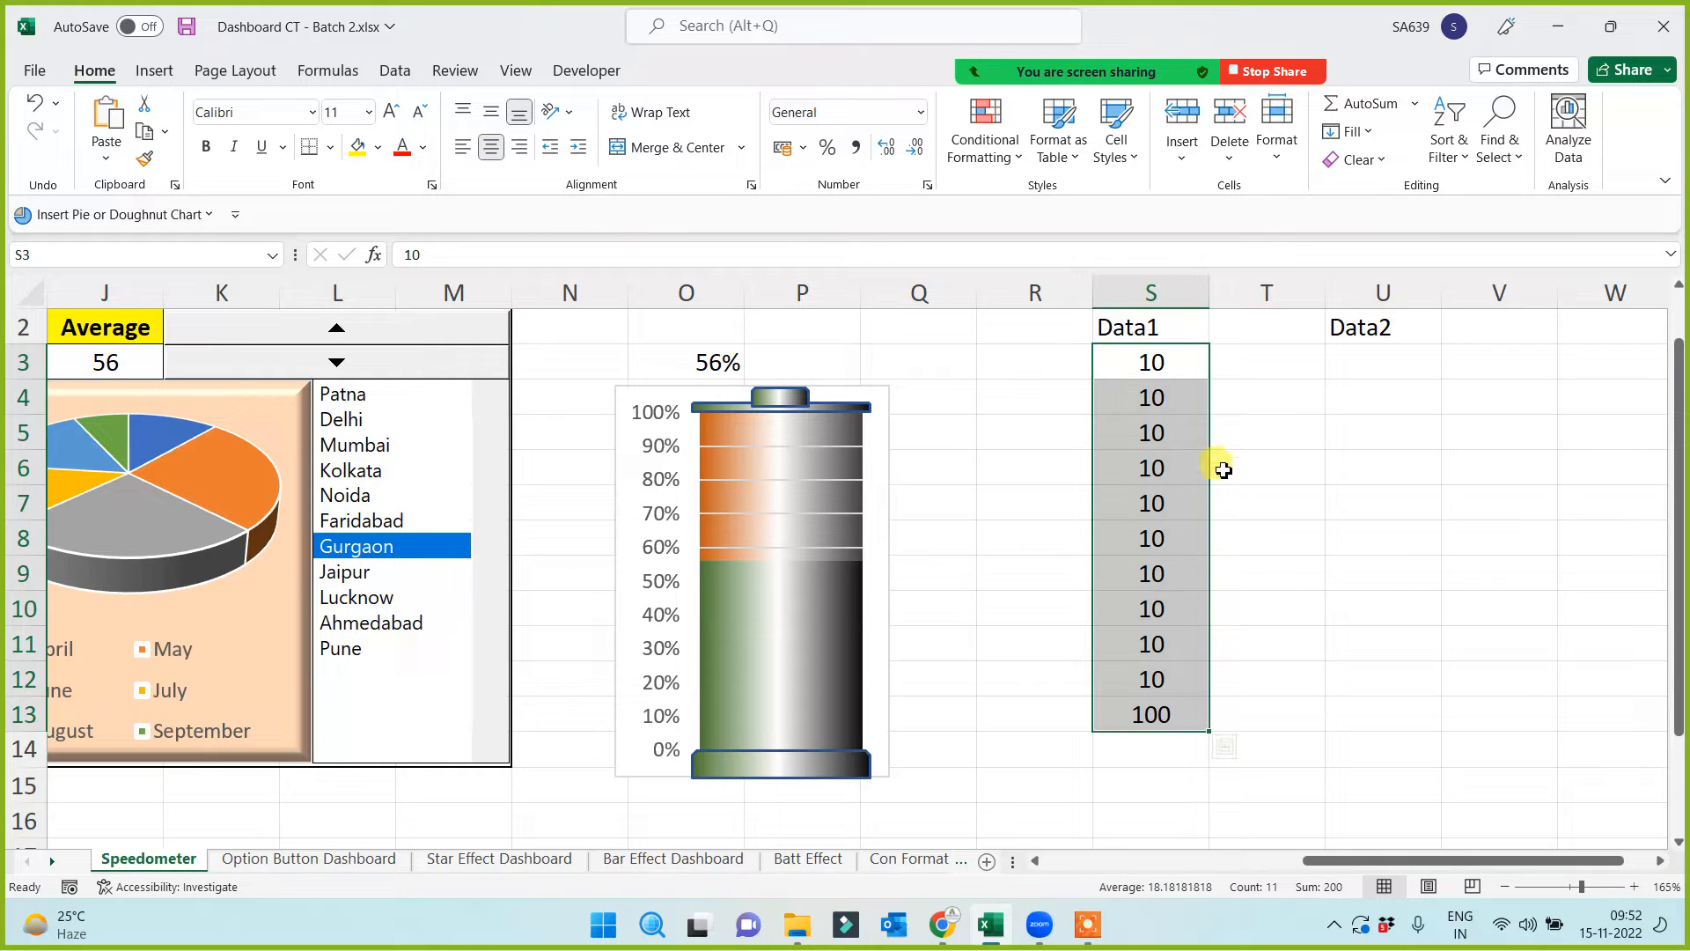
{"action": "left_click", "coordinate": [1176, 370]}
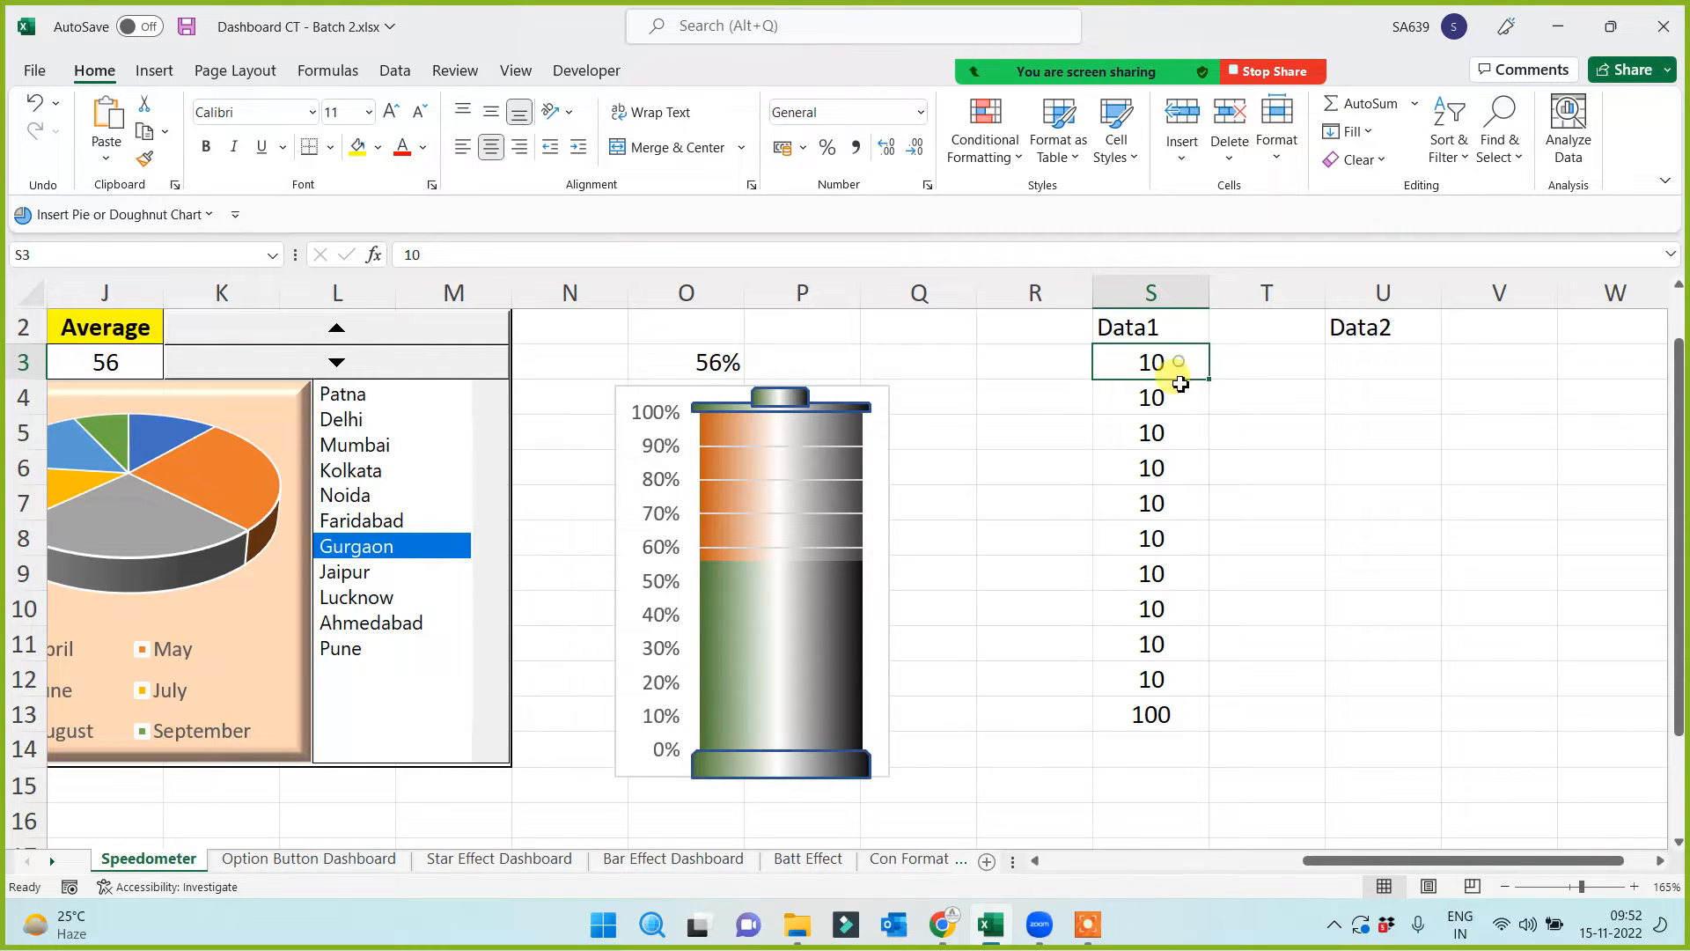
{"action": "left_click_drag", "start_coordinate": [1179, 382], "coordinate": [1149, 676]}
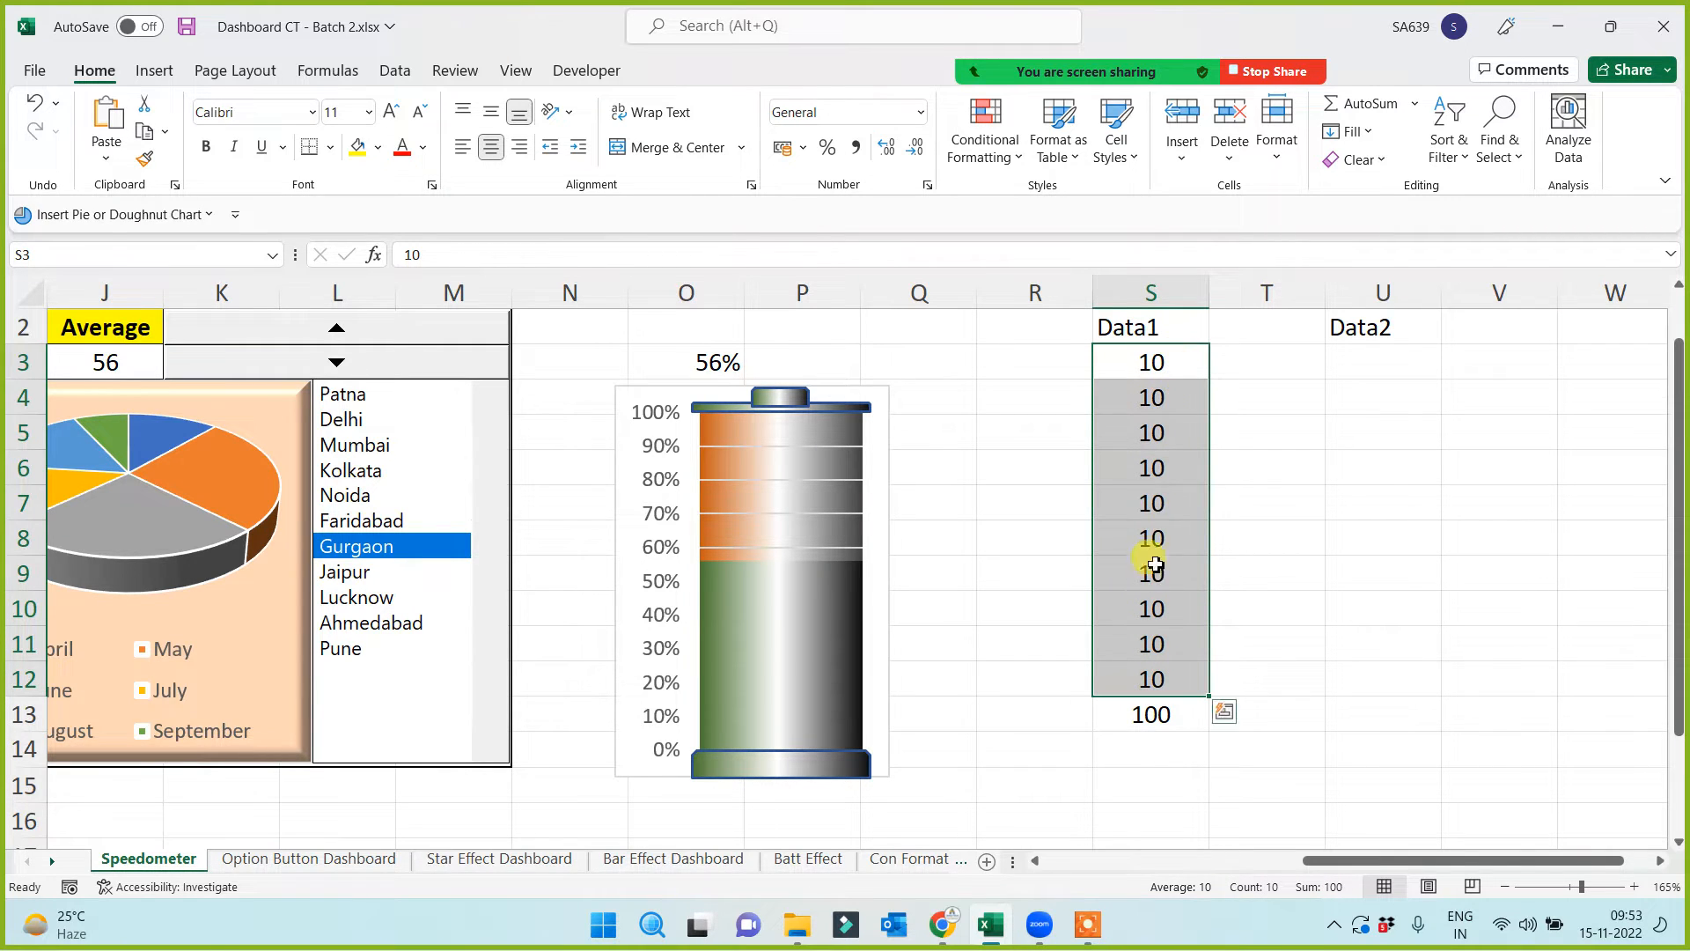
{"action": "left_click", "coordinate": [1161, 398]}
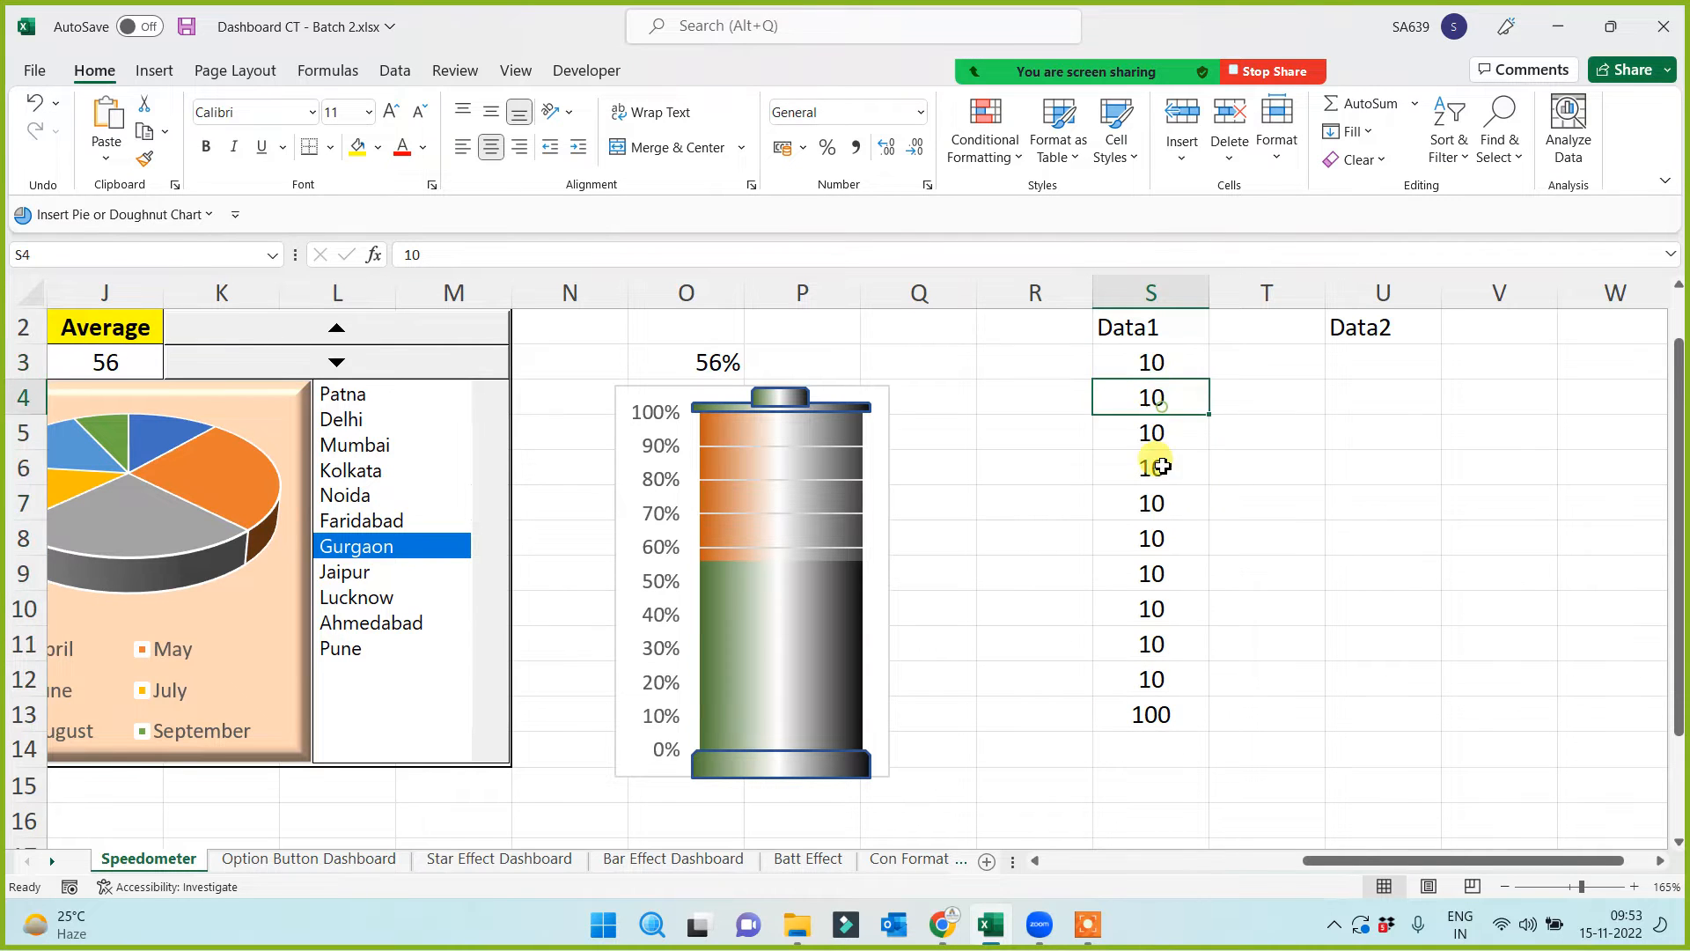
Check the sum of the ten Data1 values in S3:S12 and of the full list S3:S13
{"action": "left_click", "coordinate": [1157, 500]}
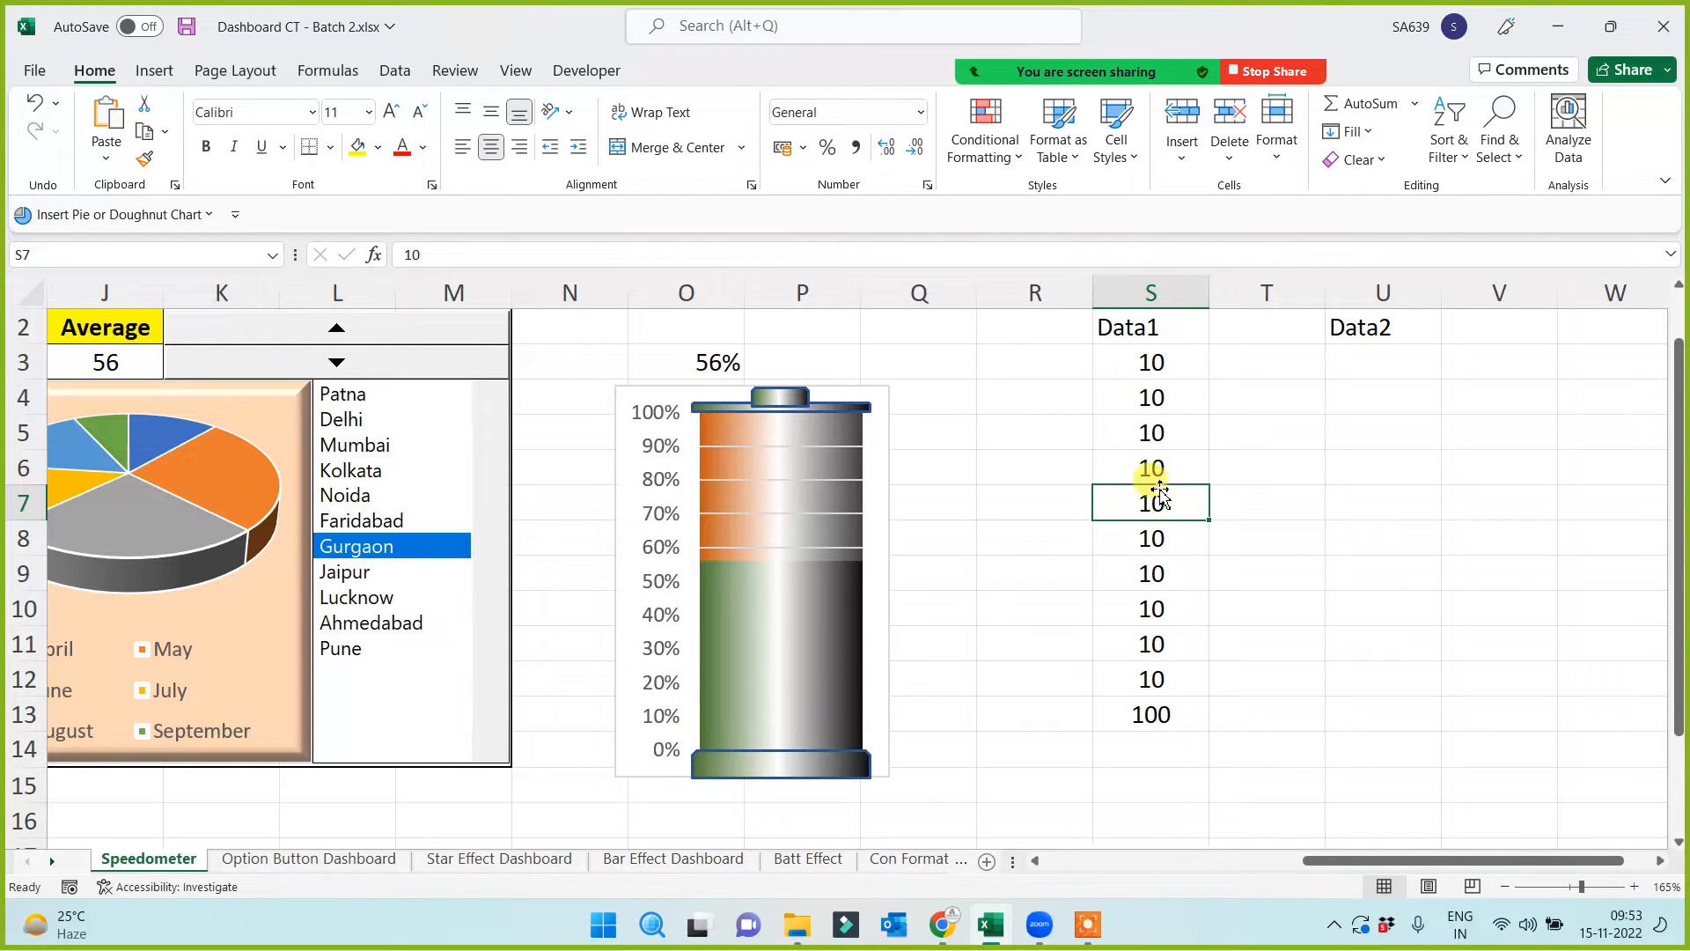
{"action": "left_click_drag", "start_coordinate": [1159, 358], "coordinate": [1151, 664]}
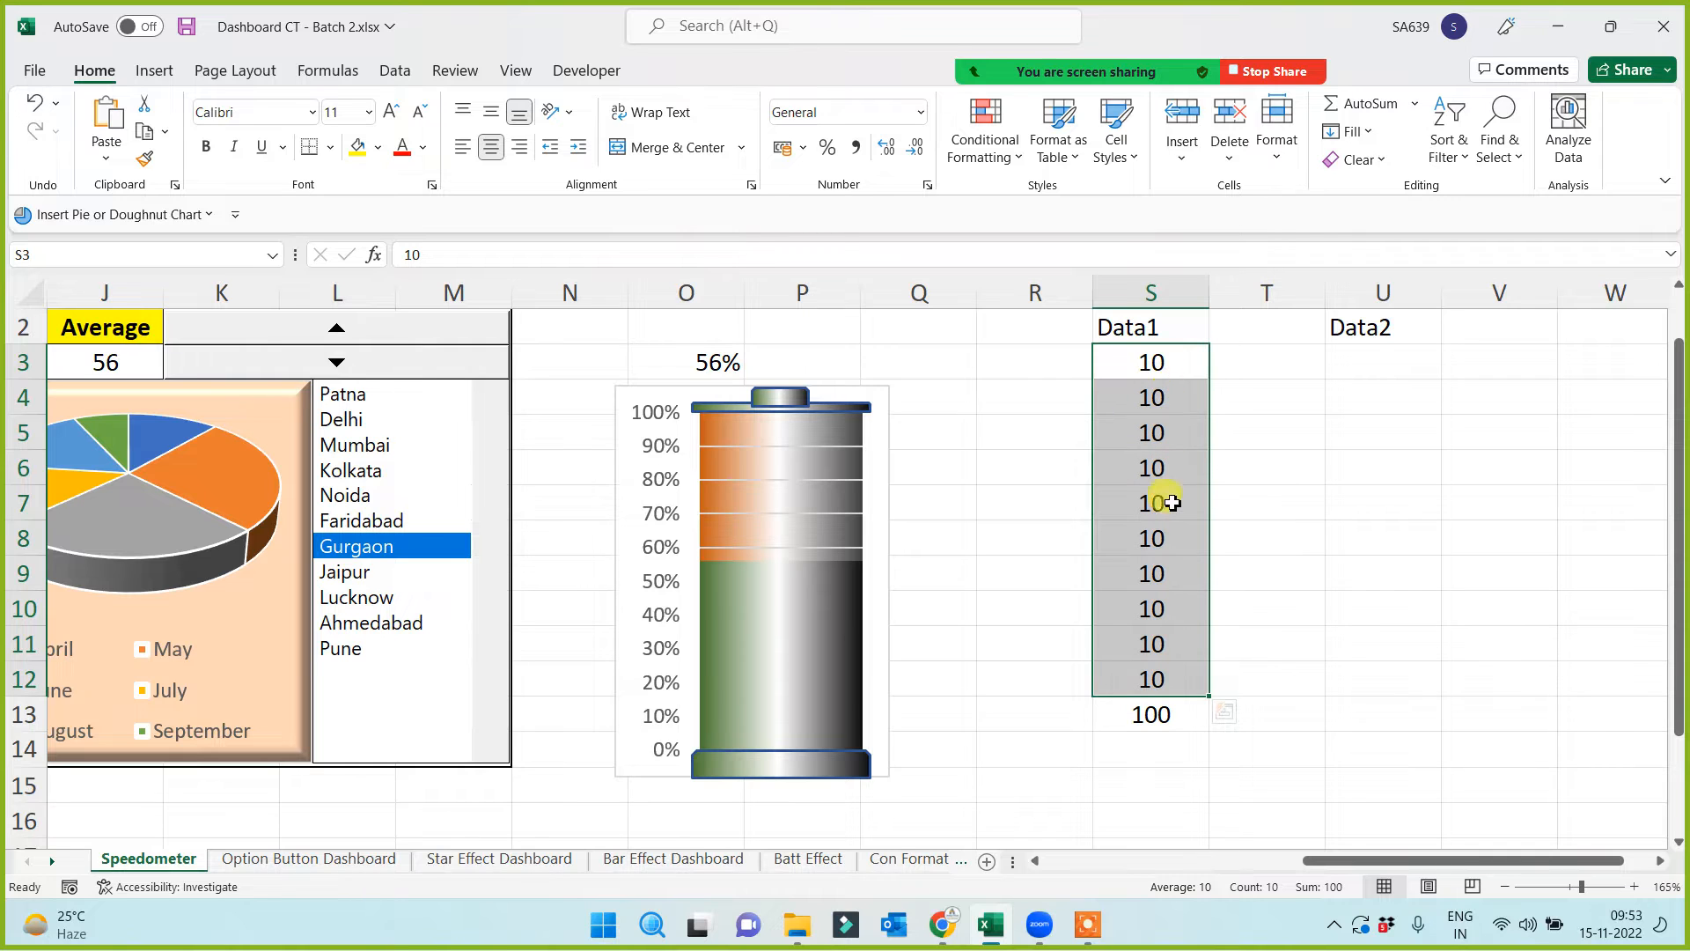
{"action": "left_click", "coordinate": [1143, 715]}
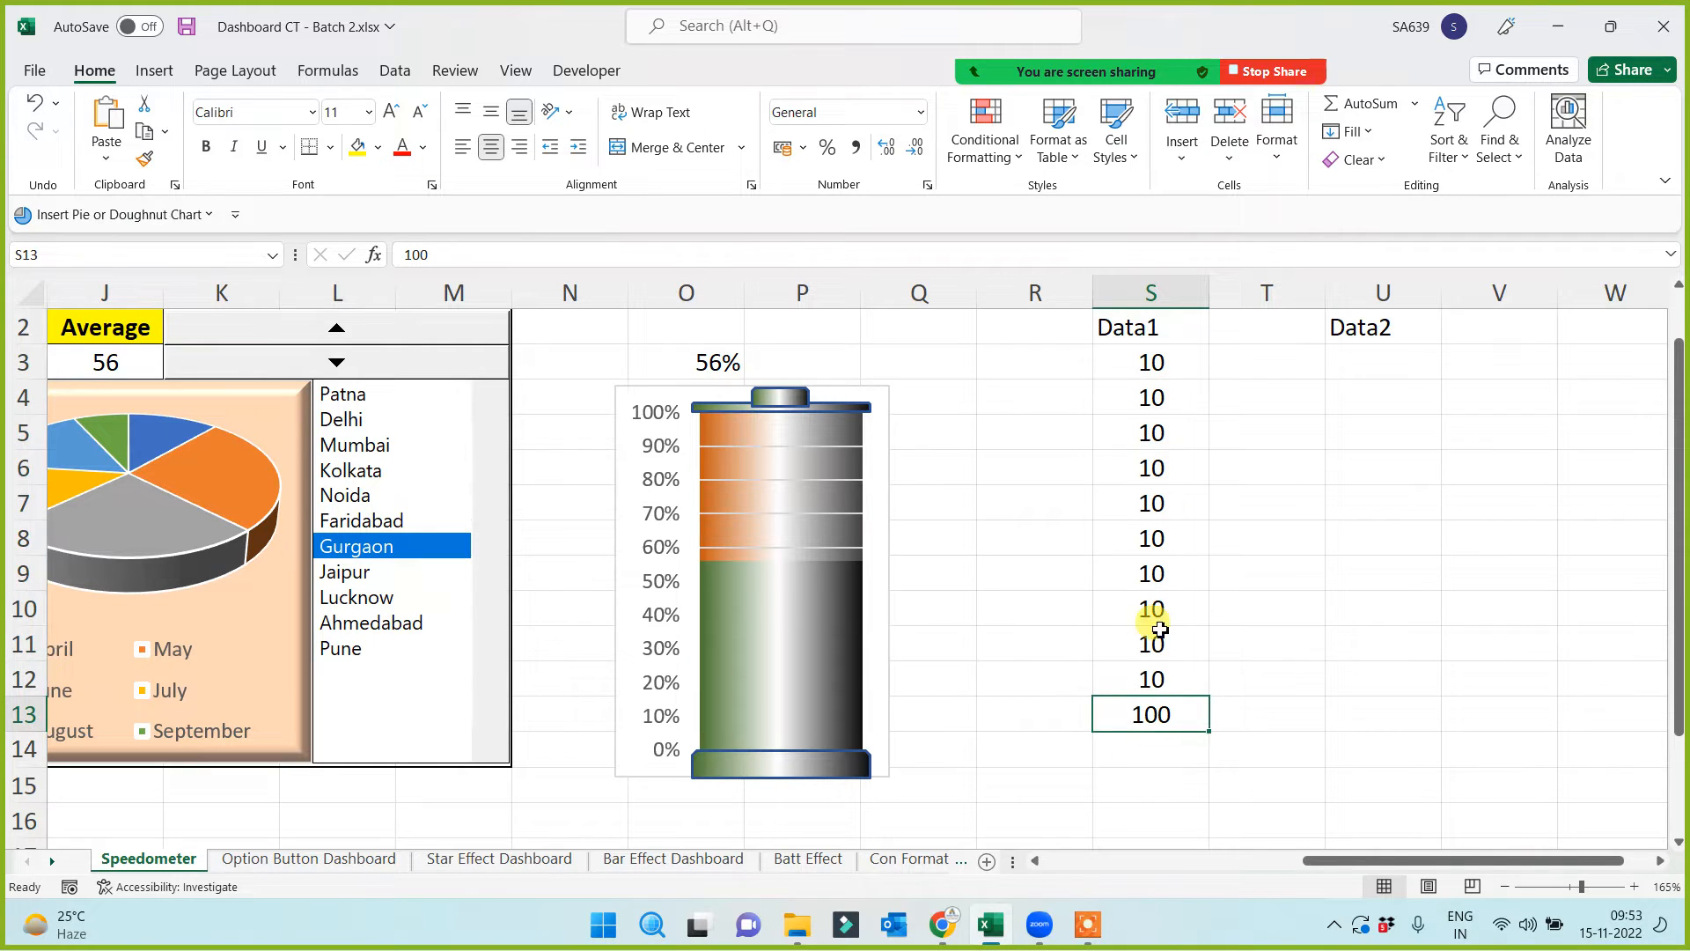
{"action": "left_click_drag", "start_coordinate": [1181, 366], "coordinate": [1150, 713]}
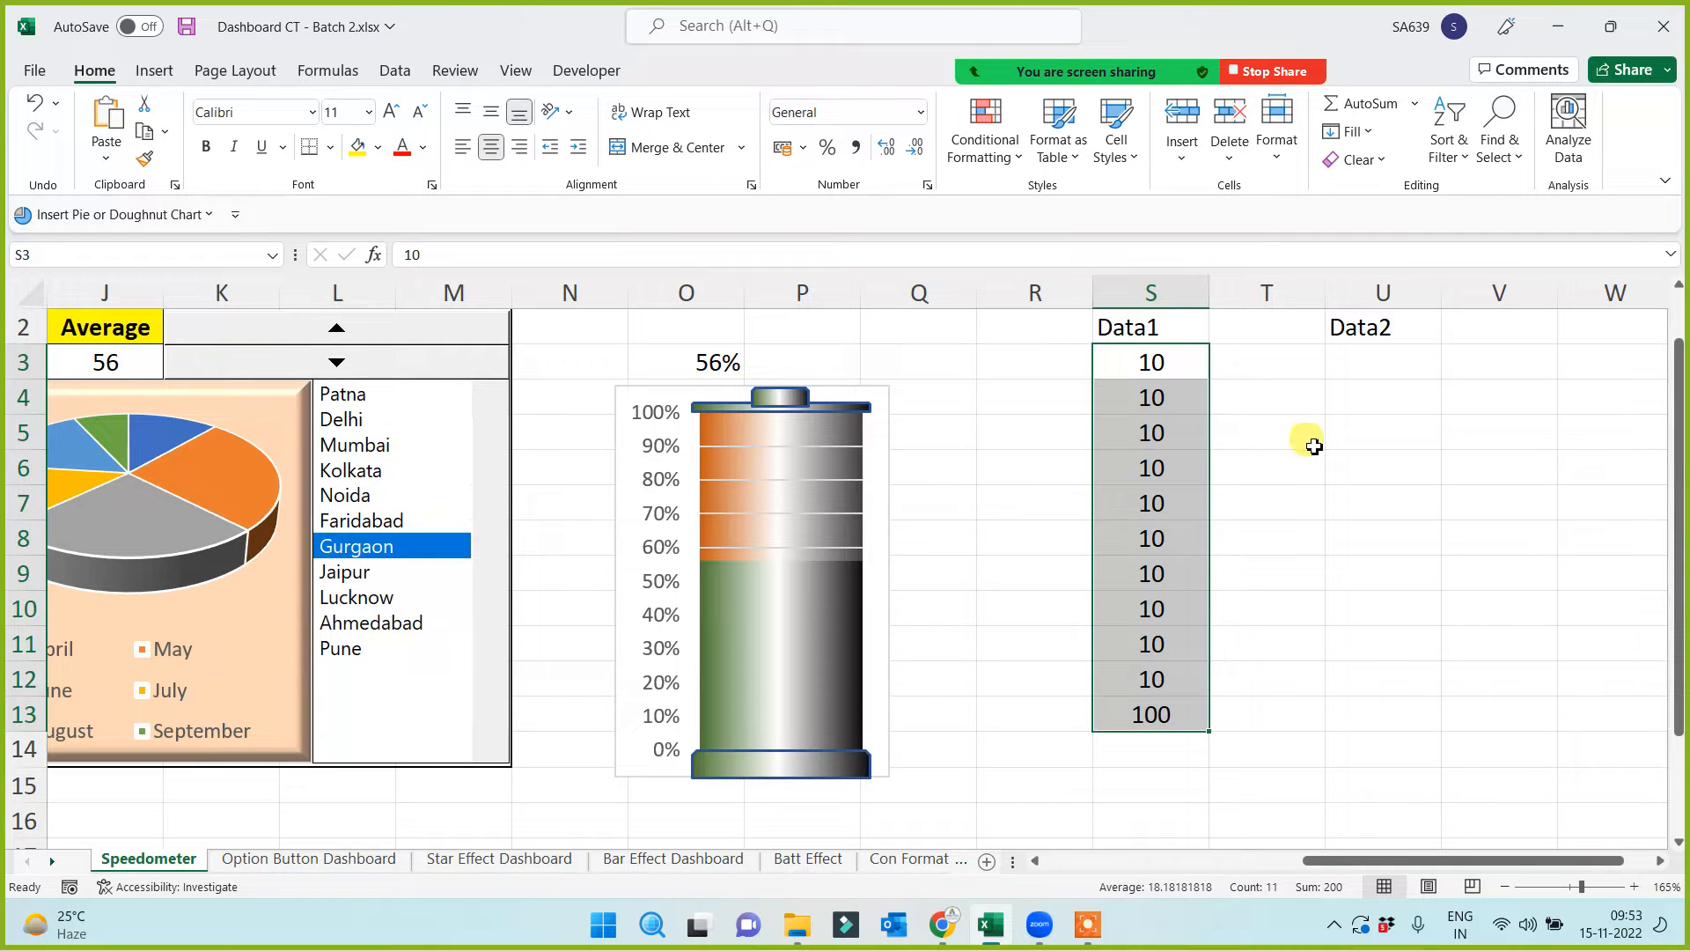
Enter the label "value" in V3, beside the first cell under Data2
{"action": "left_click", "coordinate": [1363, 365]}
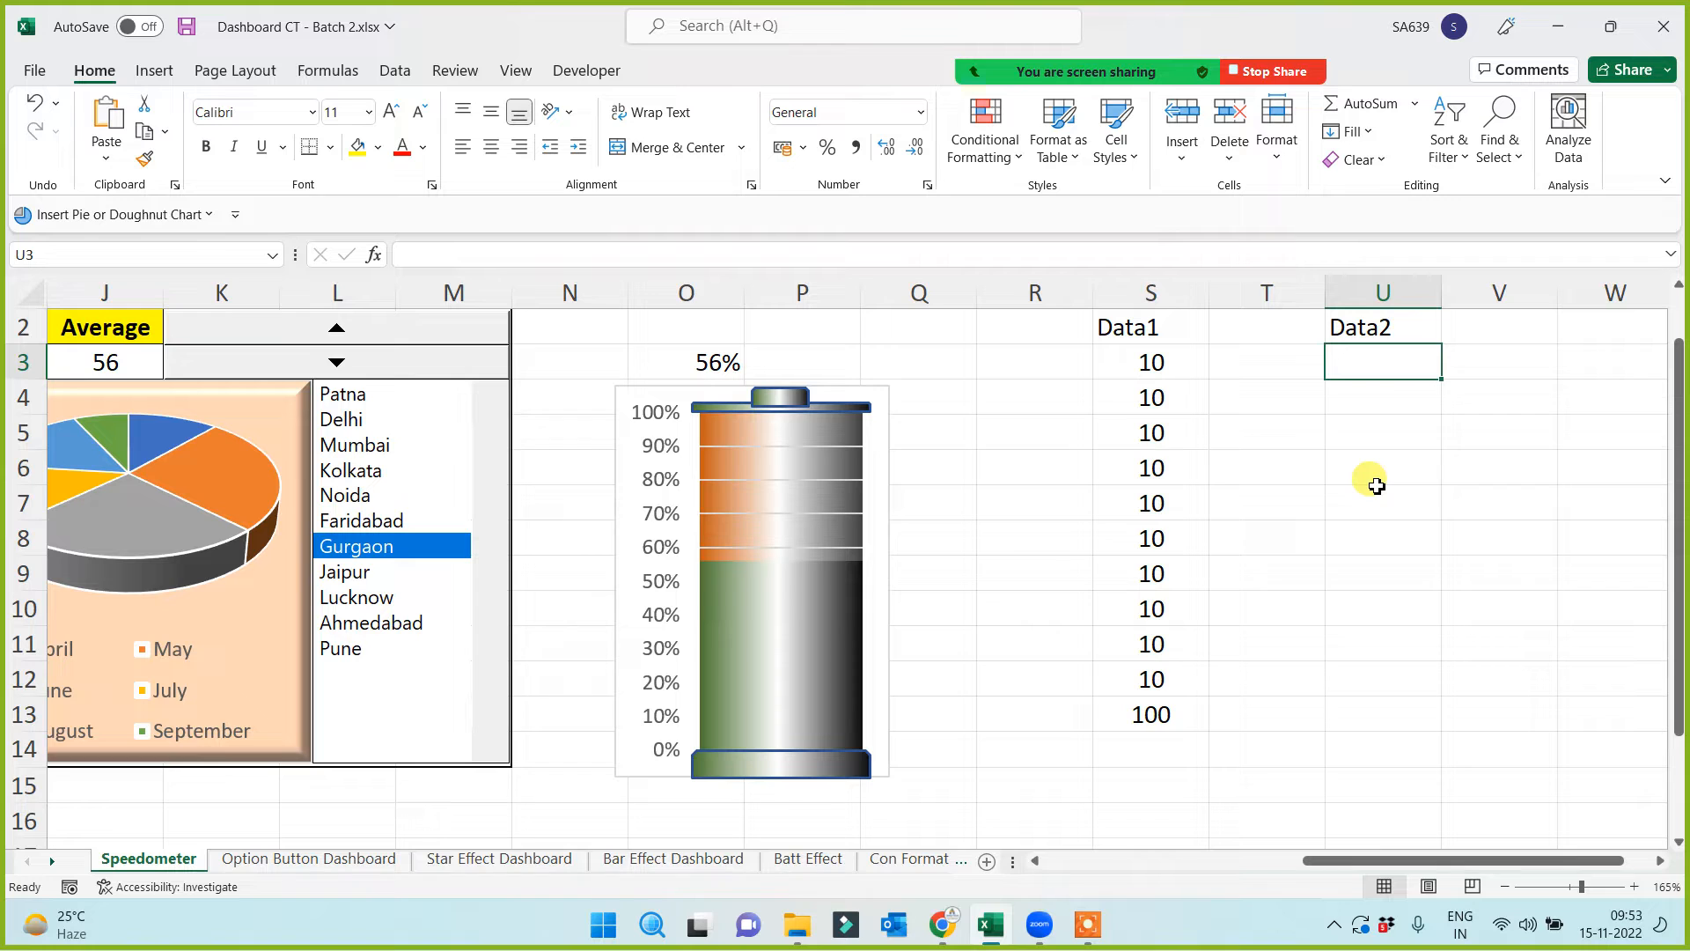
{"action": "left_click", "coordinate": [1488, 361]}
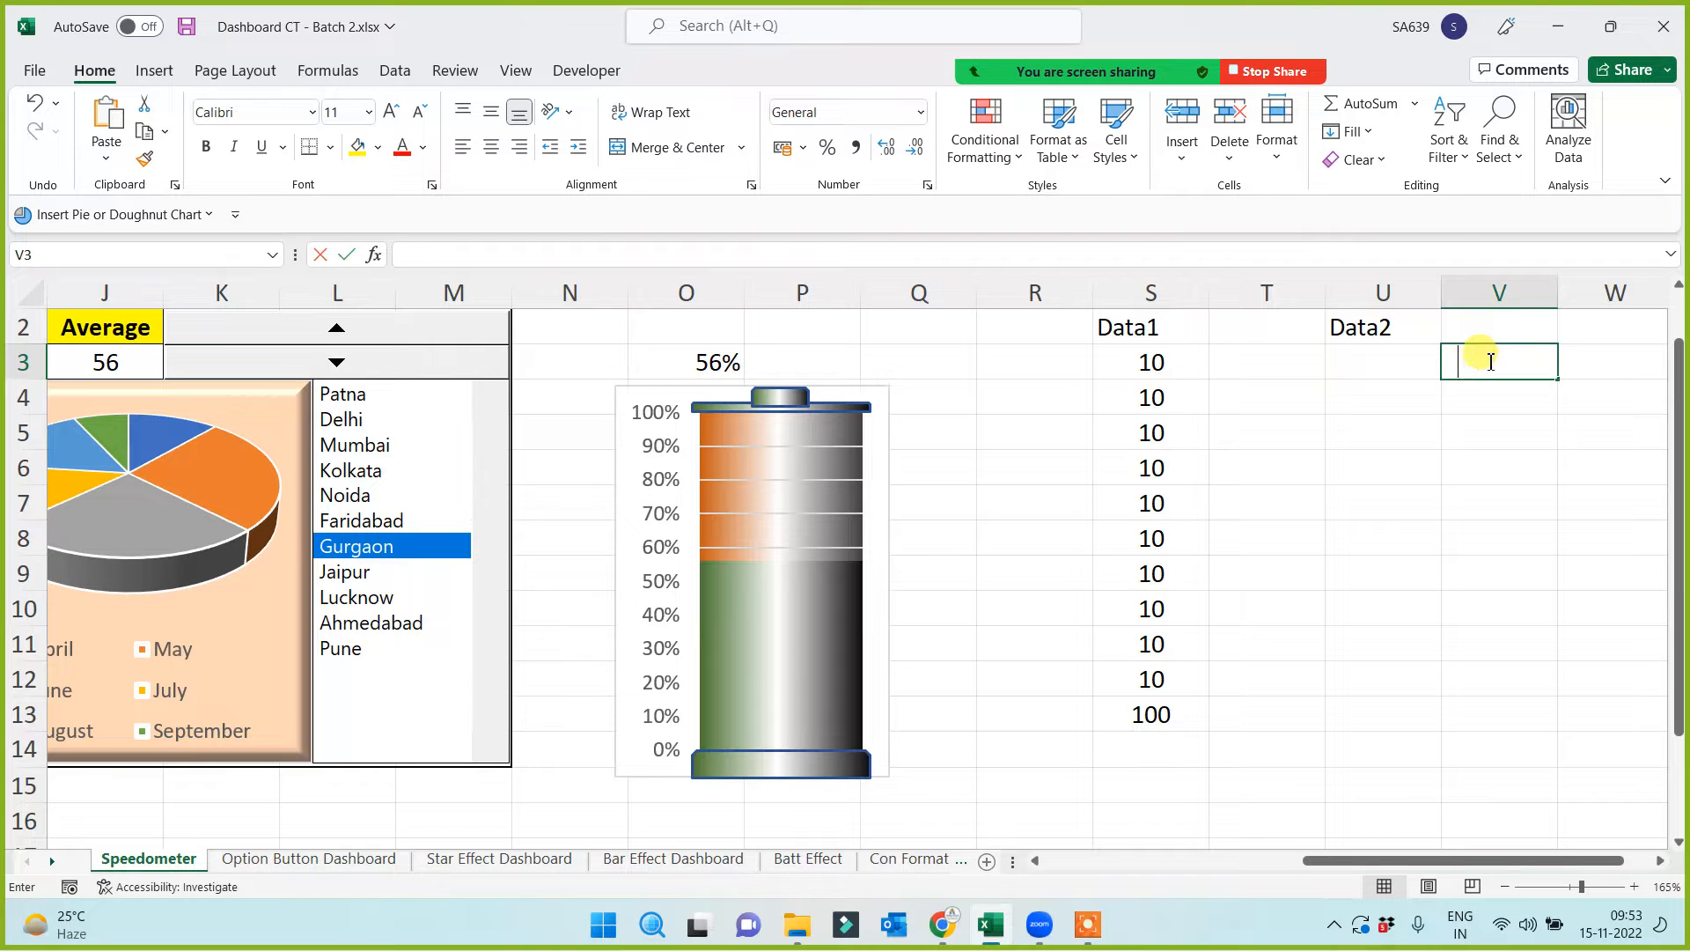
{"action": "type", "text": "value"}
{"action": "left_click", "coordinate": [1356, 467]}
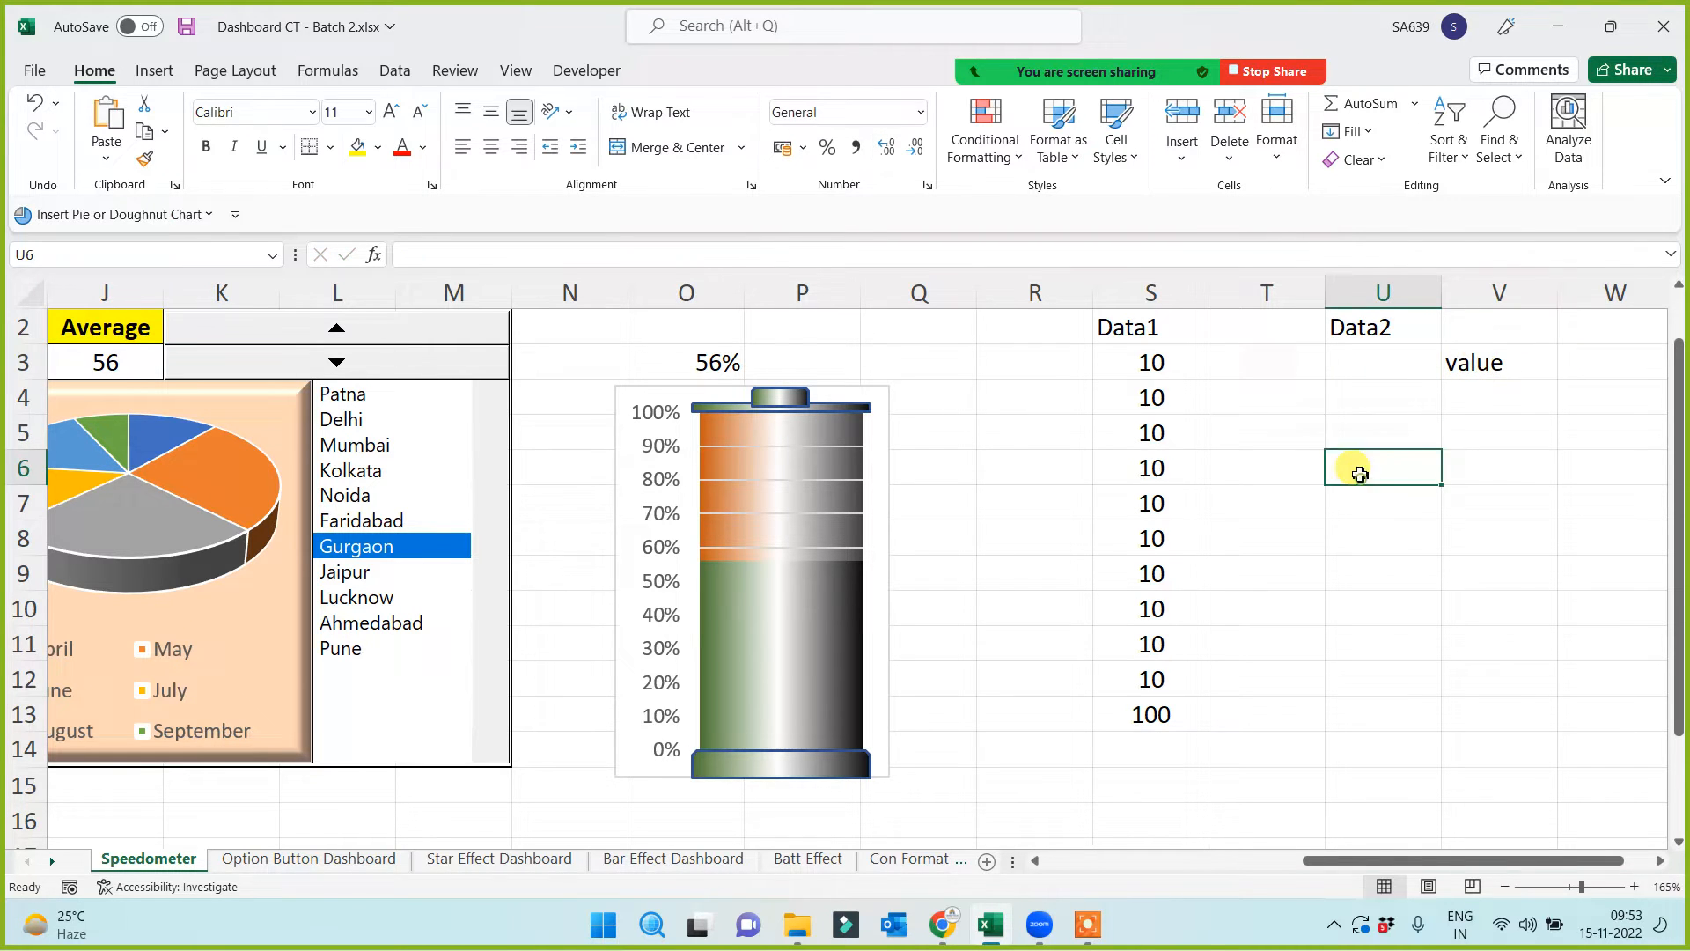
Link the first Data2 cell, U3, to the Average value with the formula =J3
{"action": "left_click", "coordinate": [1366, 365]}
{"action": "type", "text": "="}
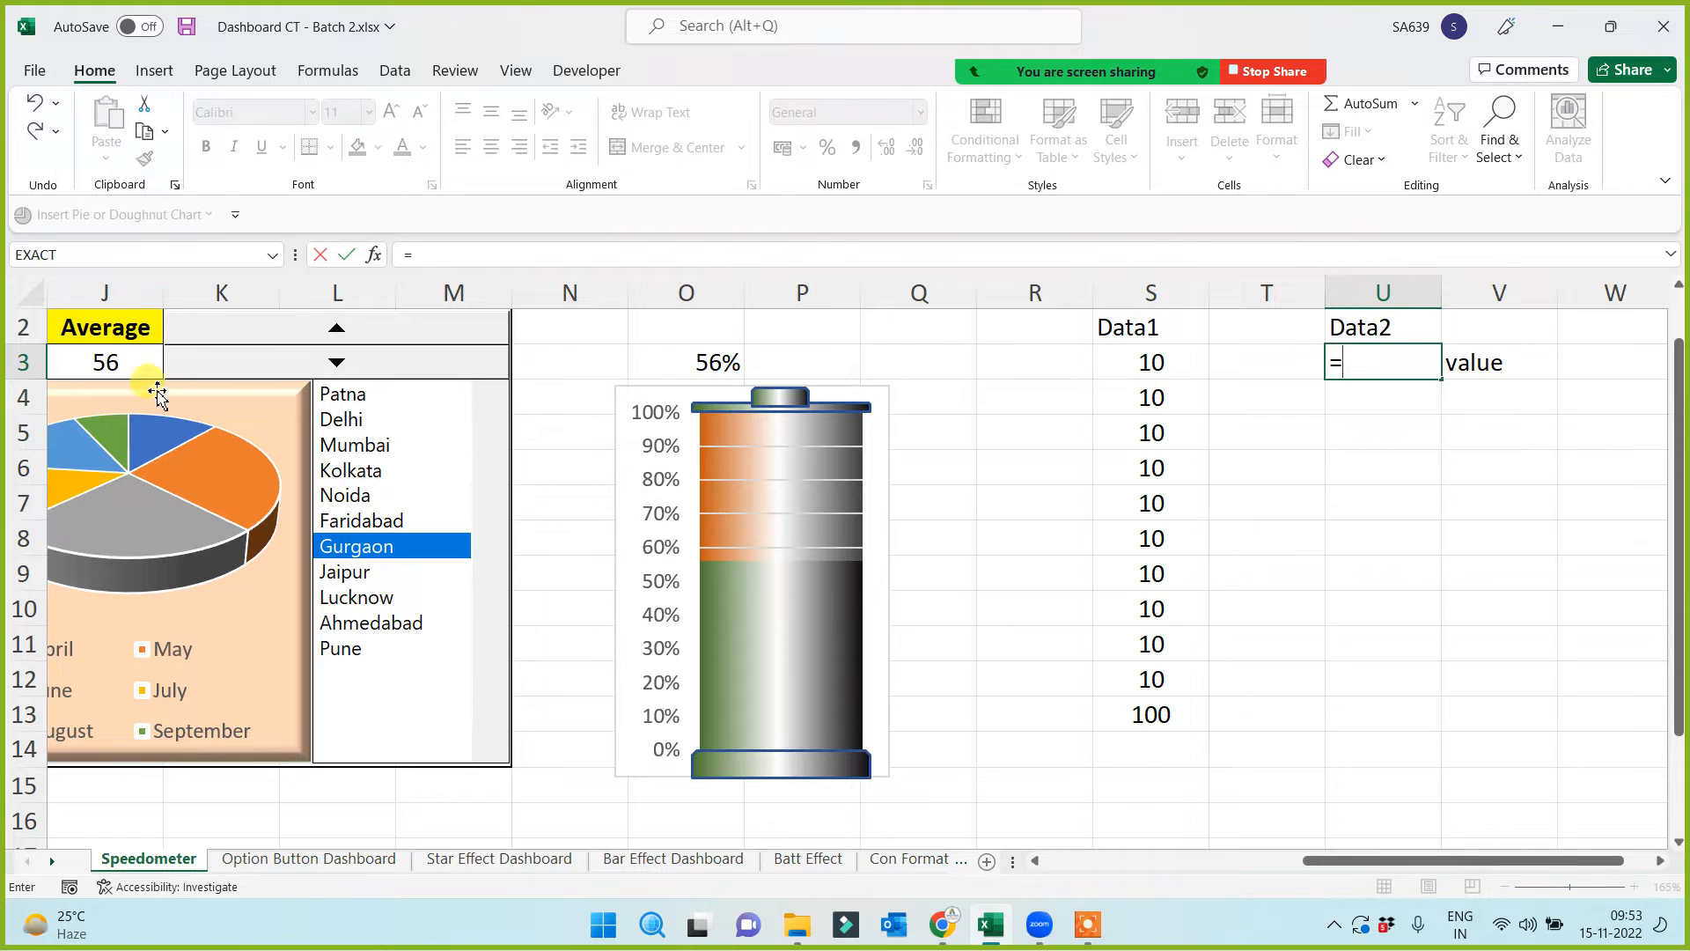
{"action": "left_click", "coordinate": [128, 361]}
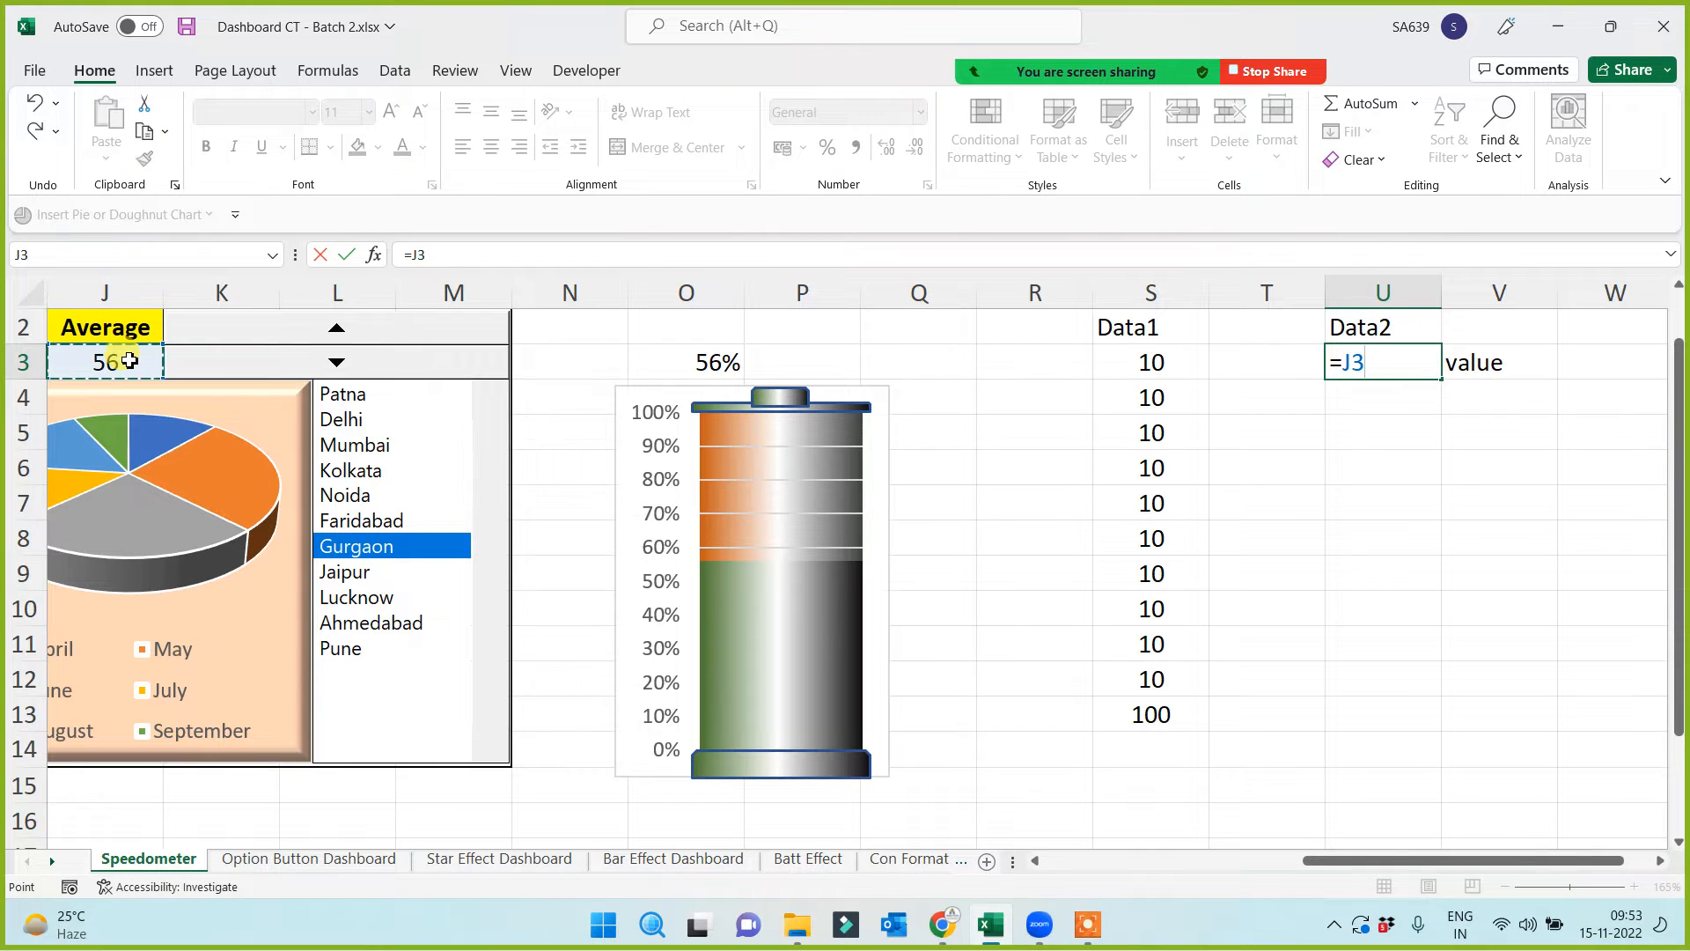
Complete the =J3 link in U3 and enter 1 in U4 with the label "pointer" beside it
{"action": "key", "text": "Return"}
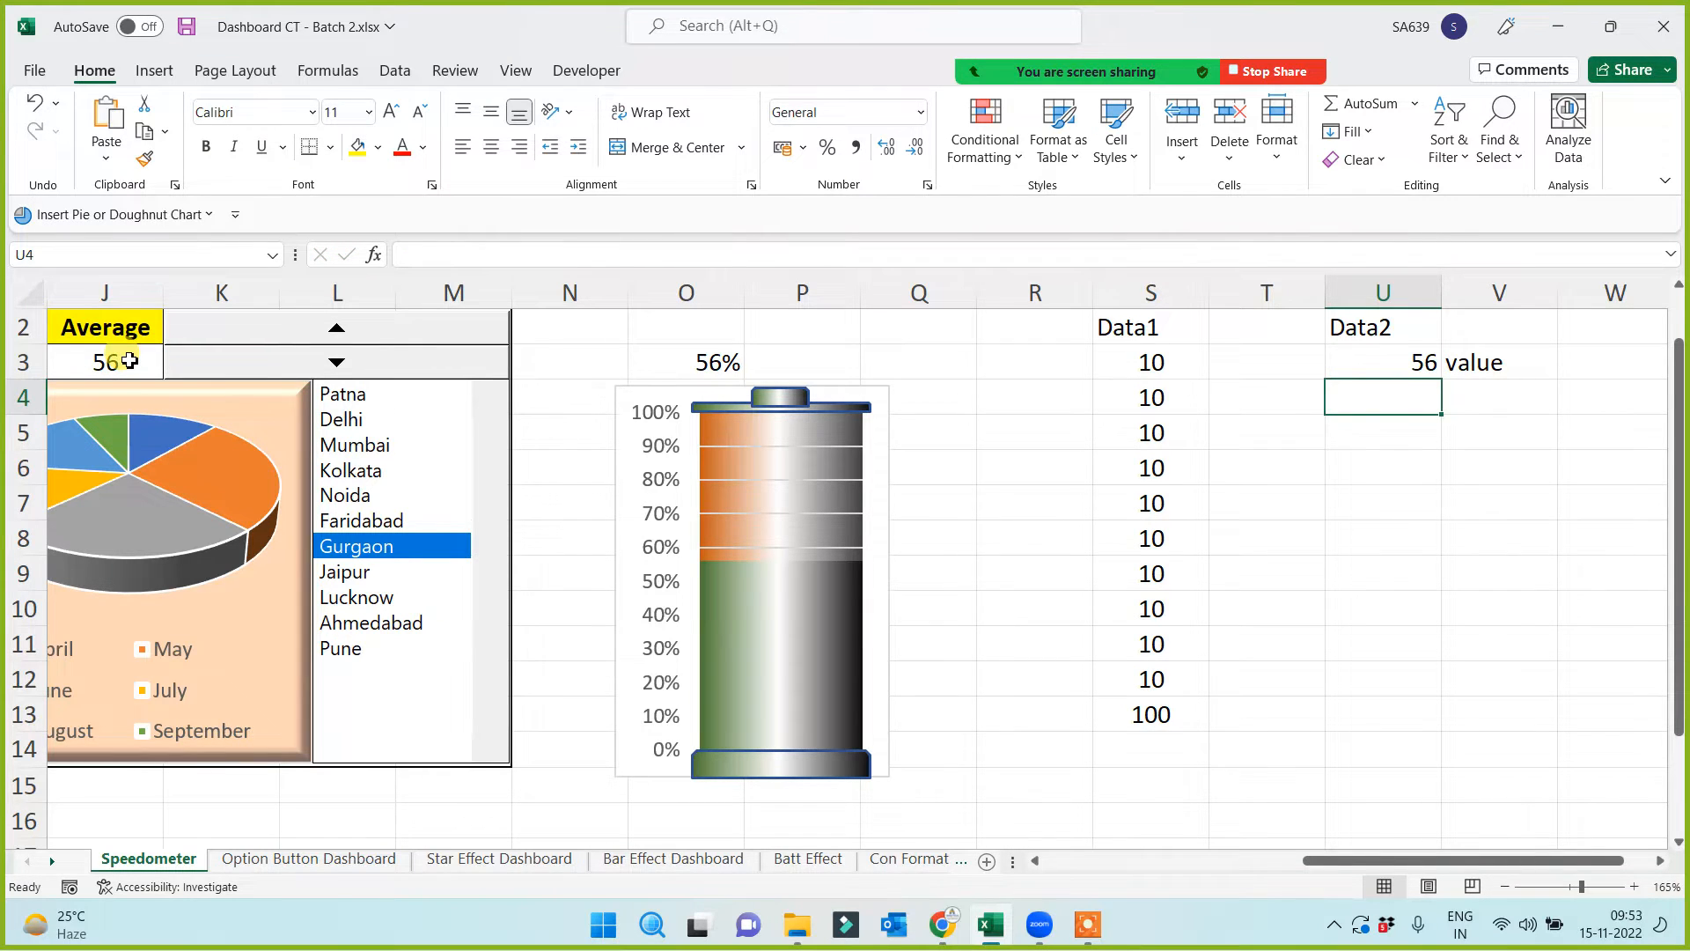
{"action": "left_click", "coordinate": [1495, 395]}
{"action": "type", "text": "pointer"}
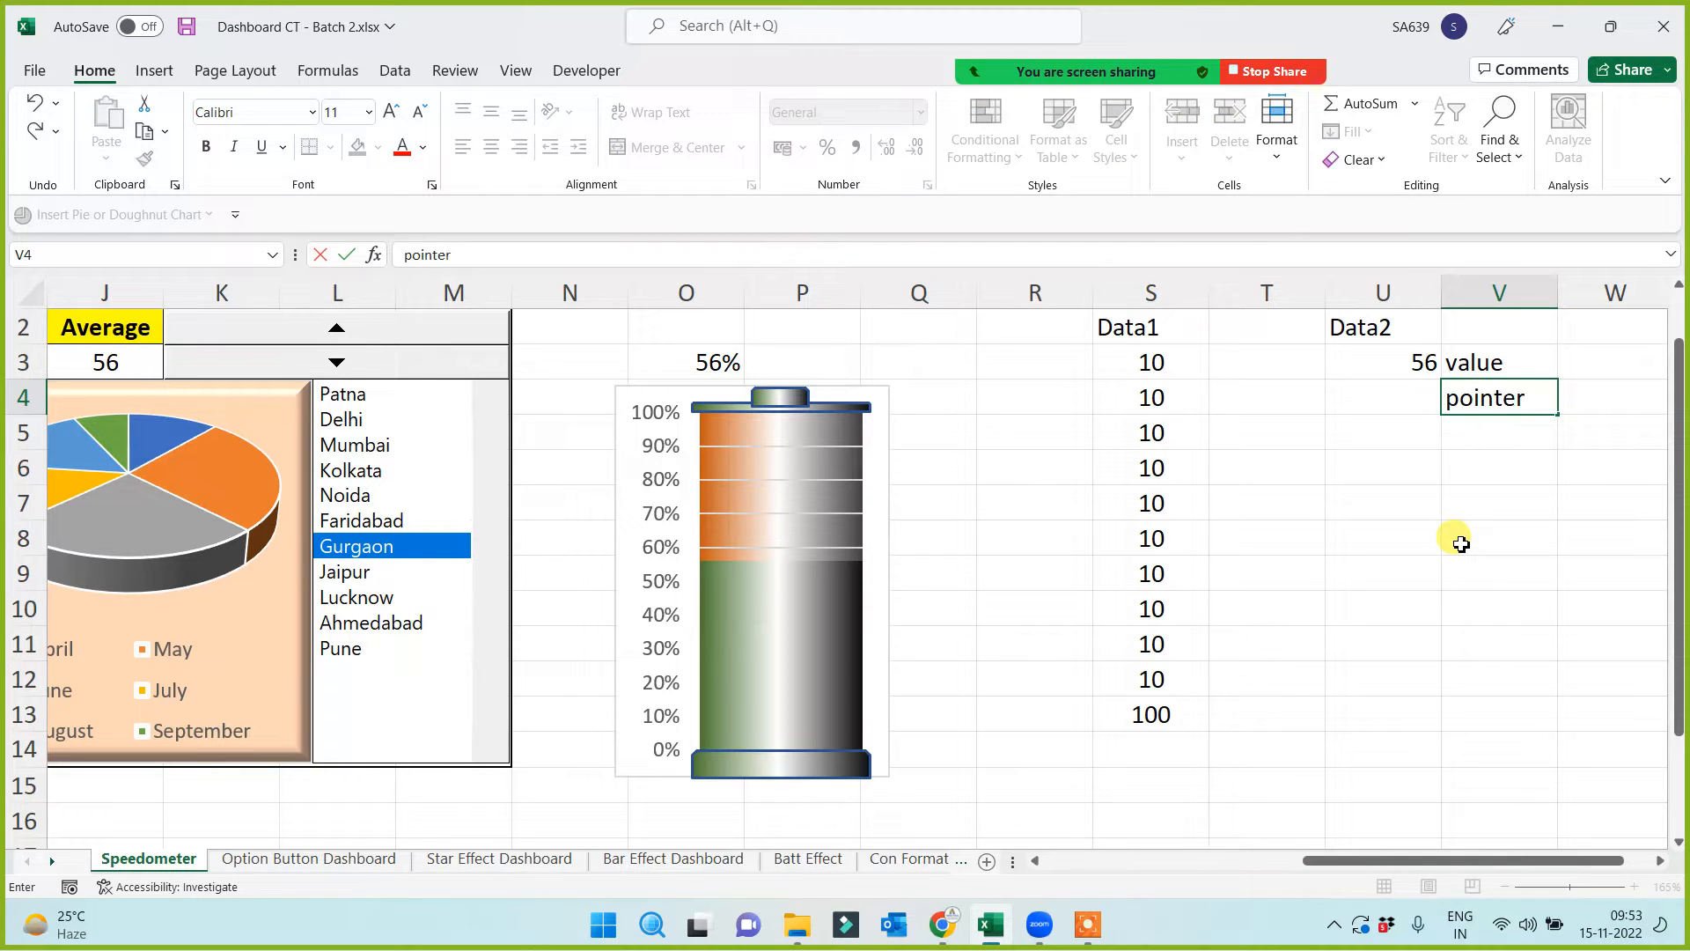
{"action": "left_click", "coordinate": [1462, 543]}
{"action": "left_click", "coordinate": [1415, 399]}
{"action": "type", "text": "1"}
{"action": "left_click", "coordinate": [1371, 575]}
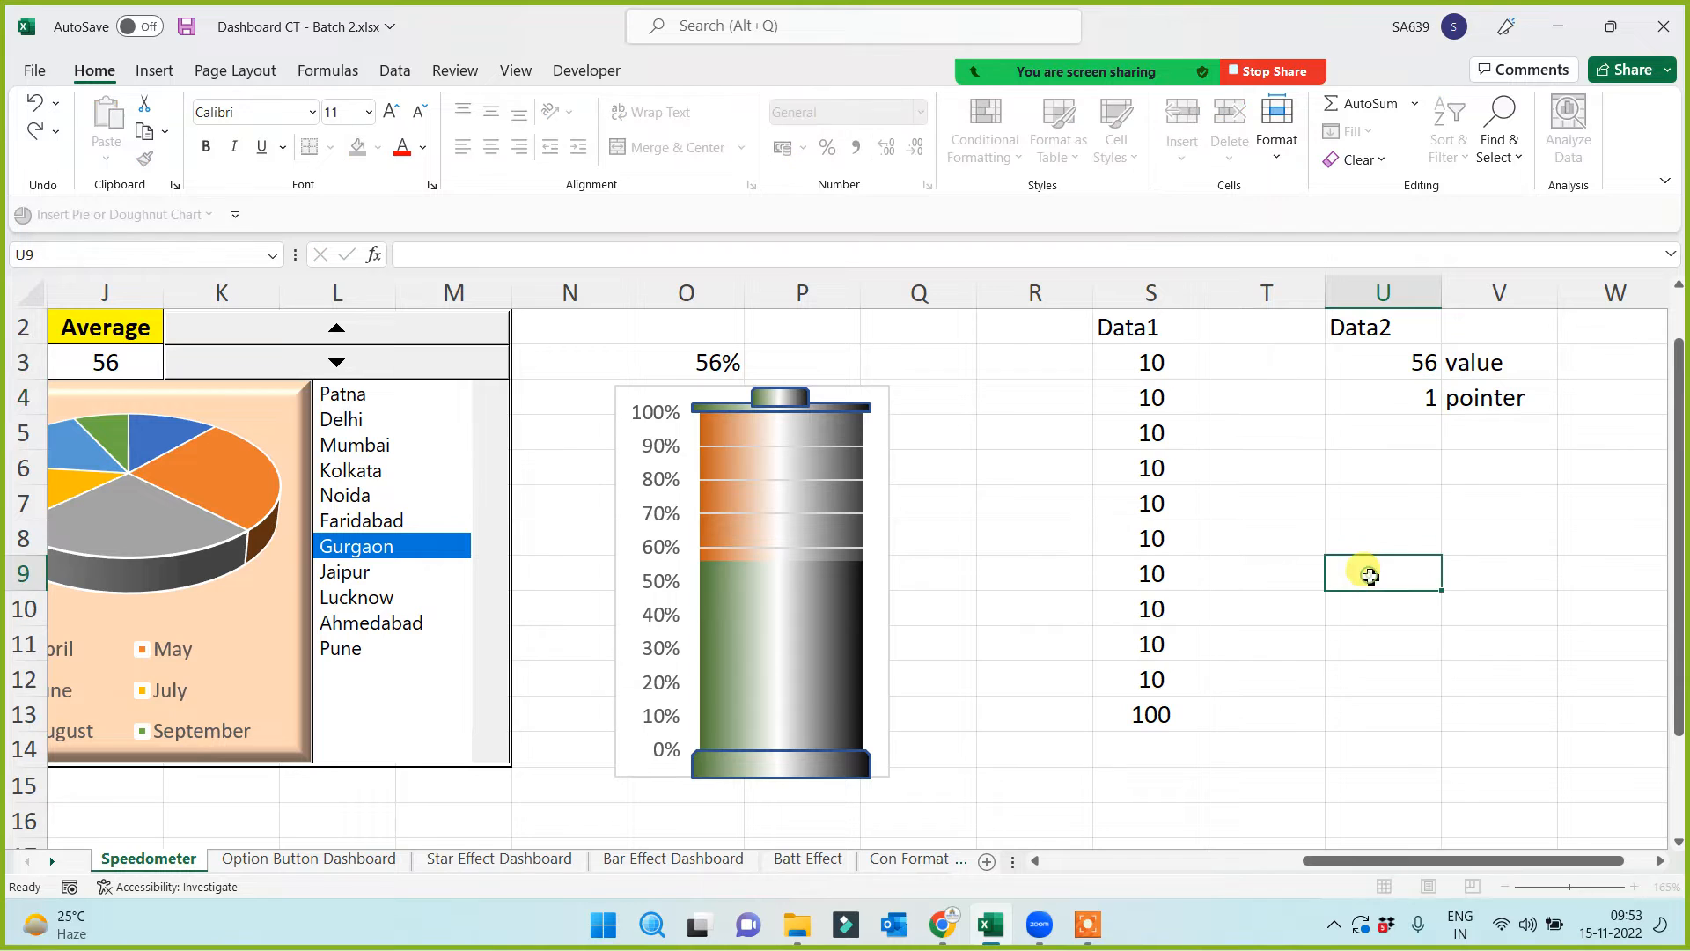
Label V5 "cal" and enter the formula =200-(U3+U4) in U5
{"action": "left_click", "coordinate": [1480, 431]}
{"action": "type", "text": "cal"}
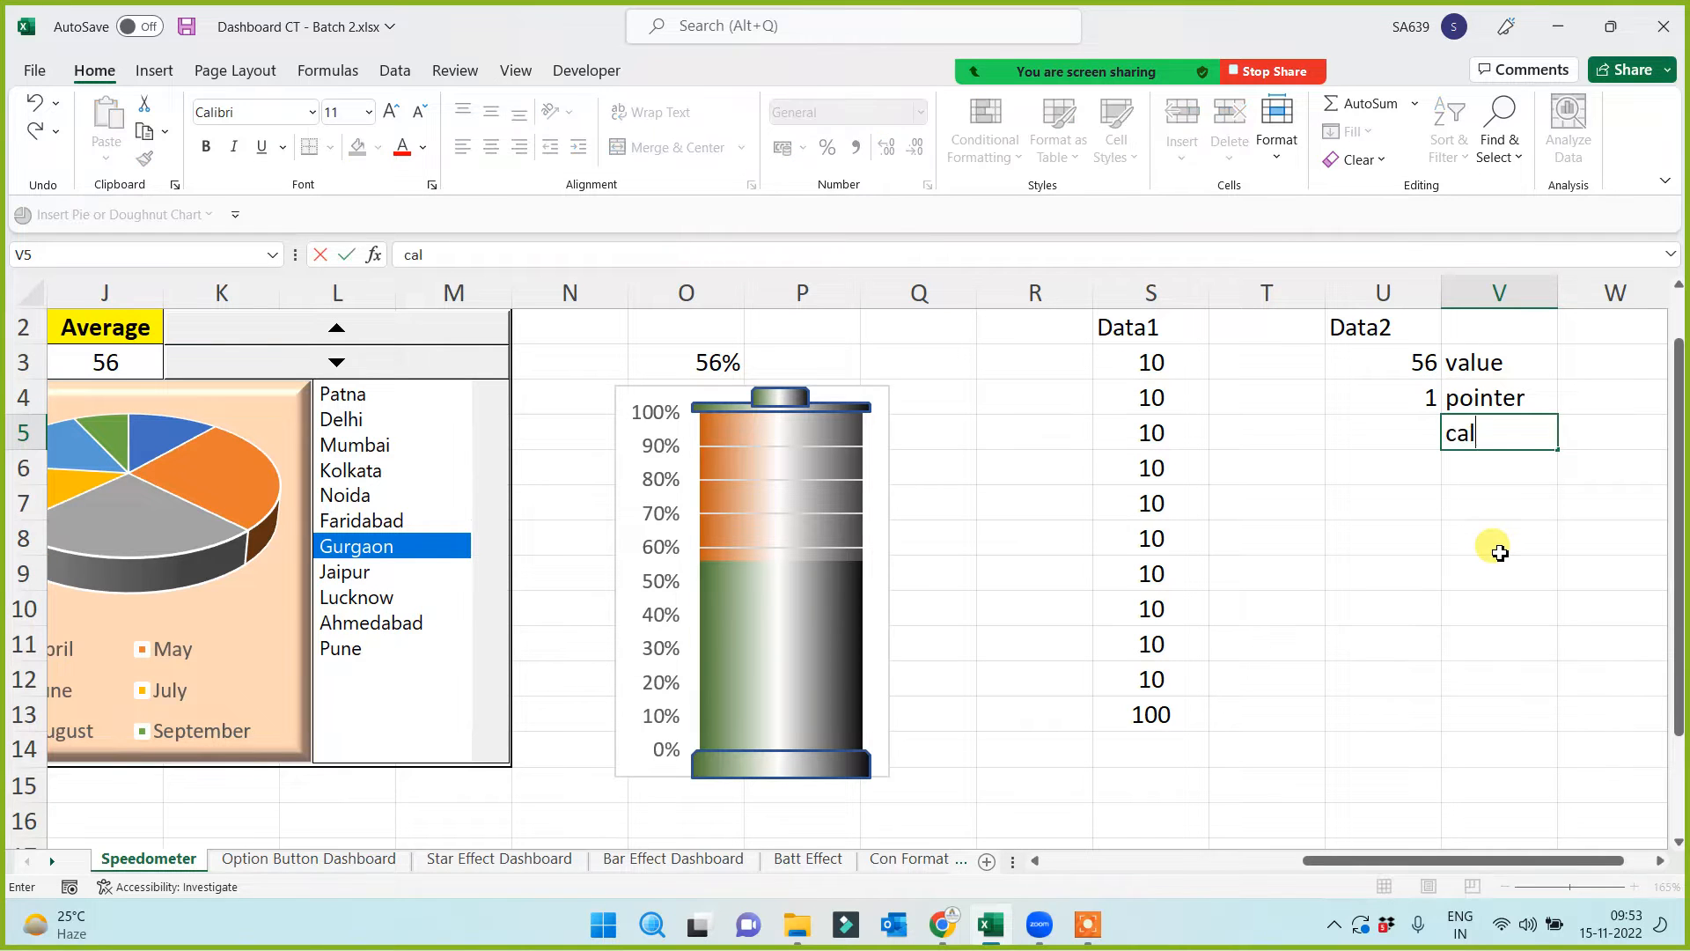
{"action": "left_click", "coordinate": [1500, 560]}
{"action": "left_click", "coordinate": [1385, 435]}
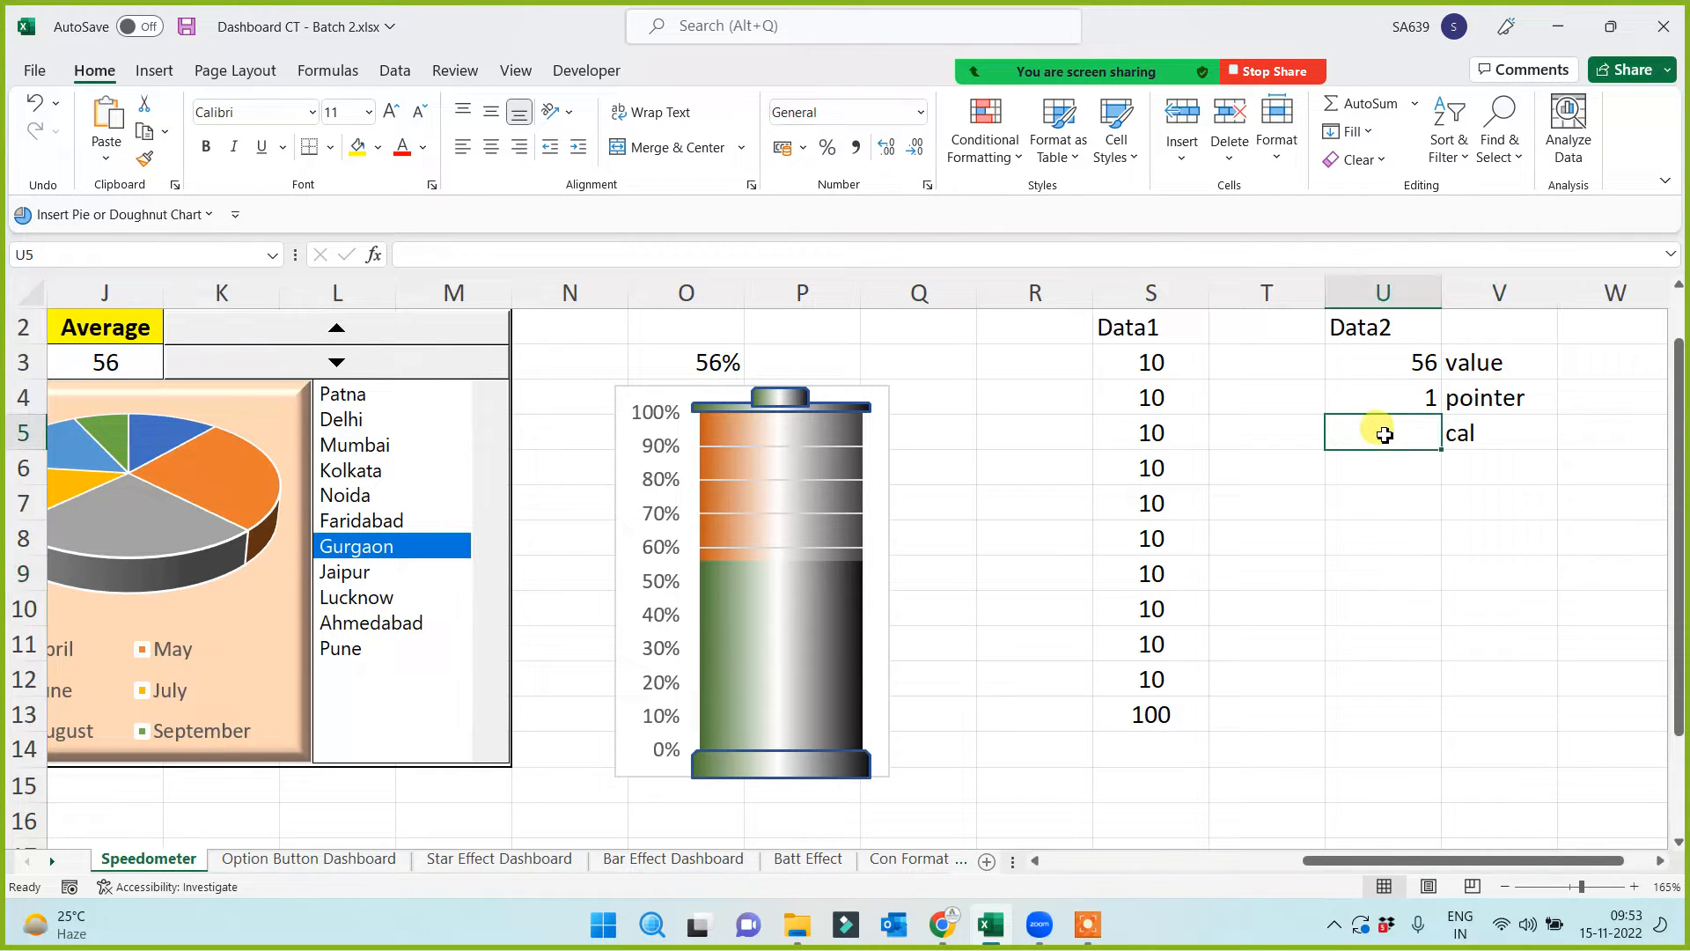
{"action": "type", "text": "=200-("}
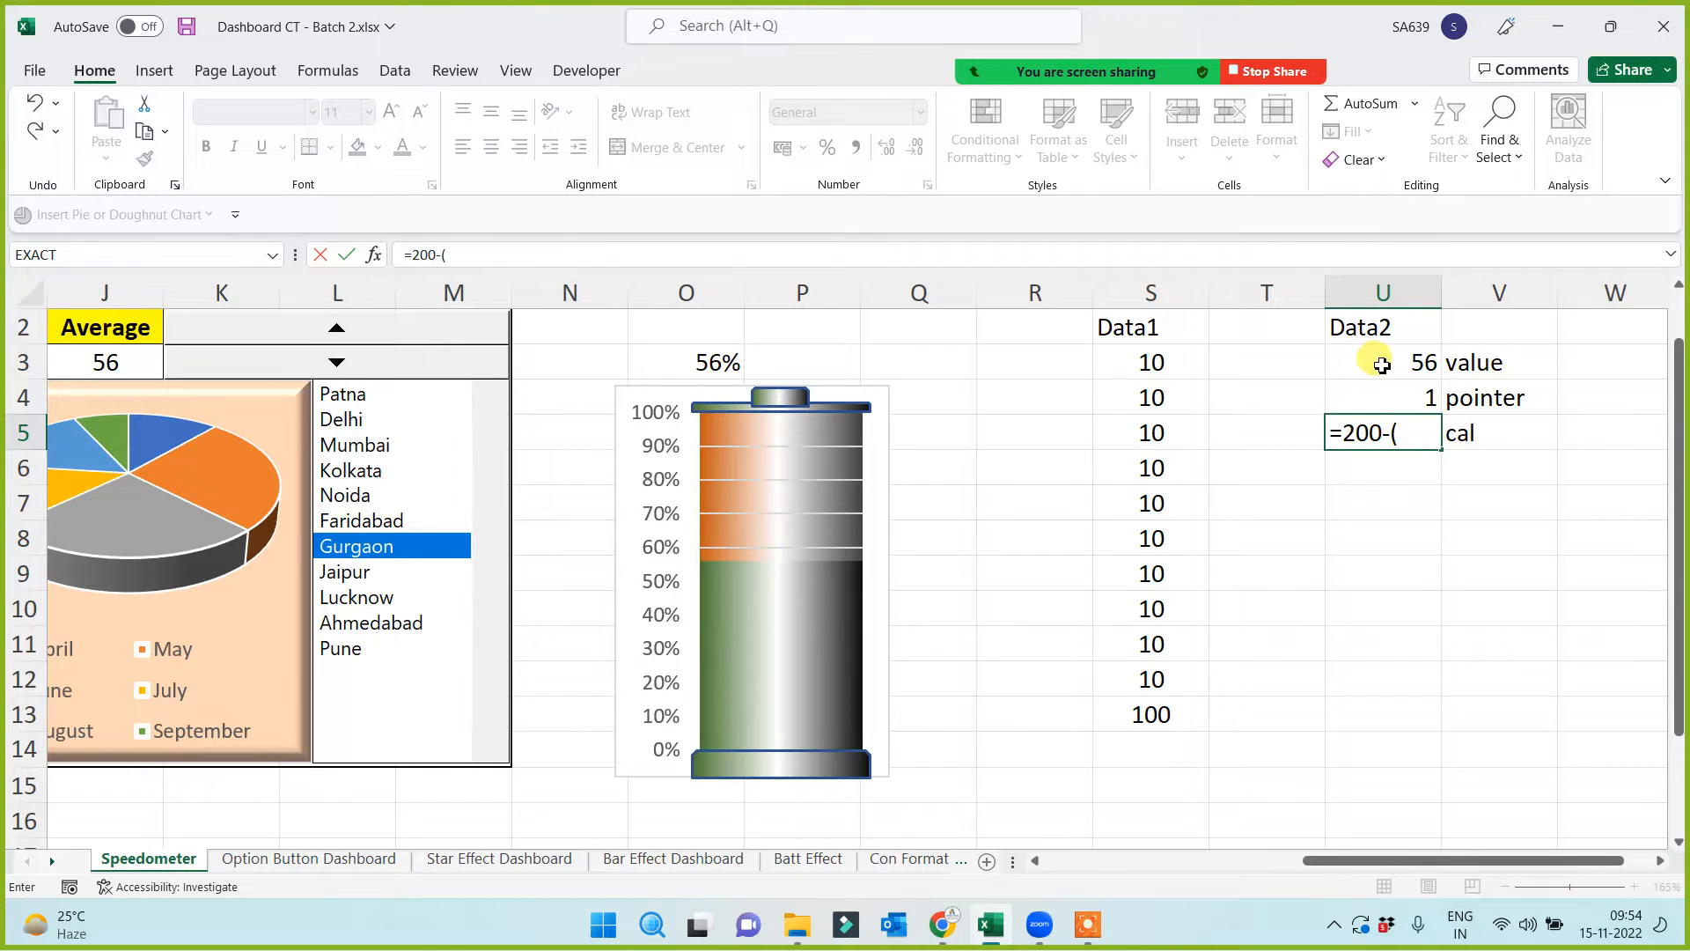
{"action": "left_click", "coordinate": [1382, 365]}
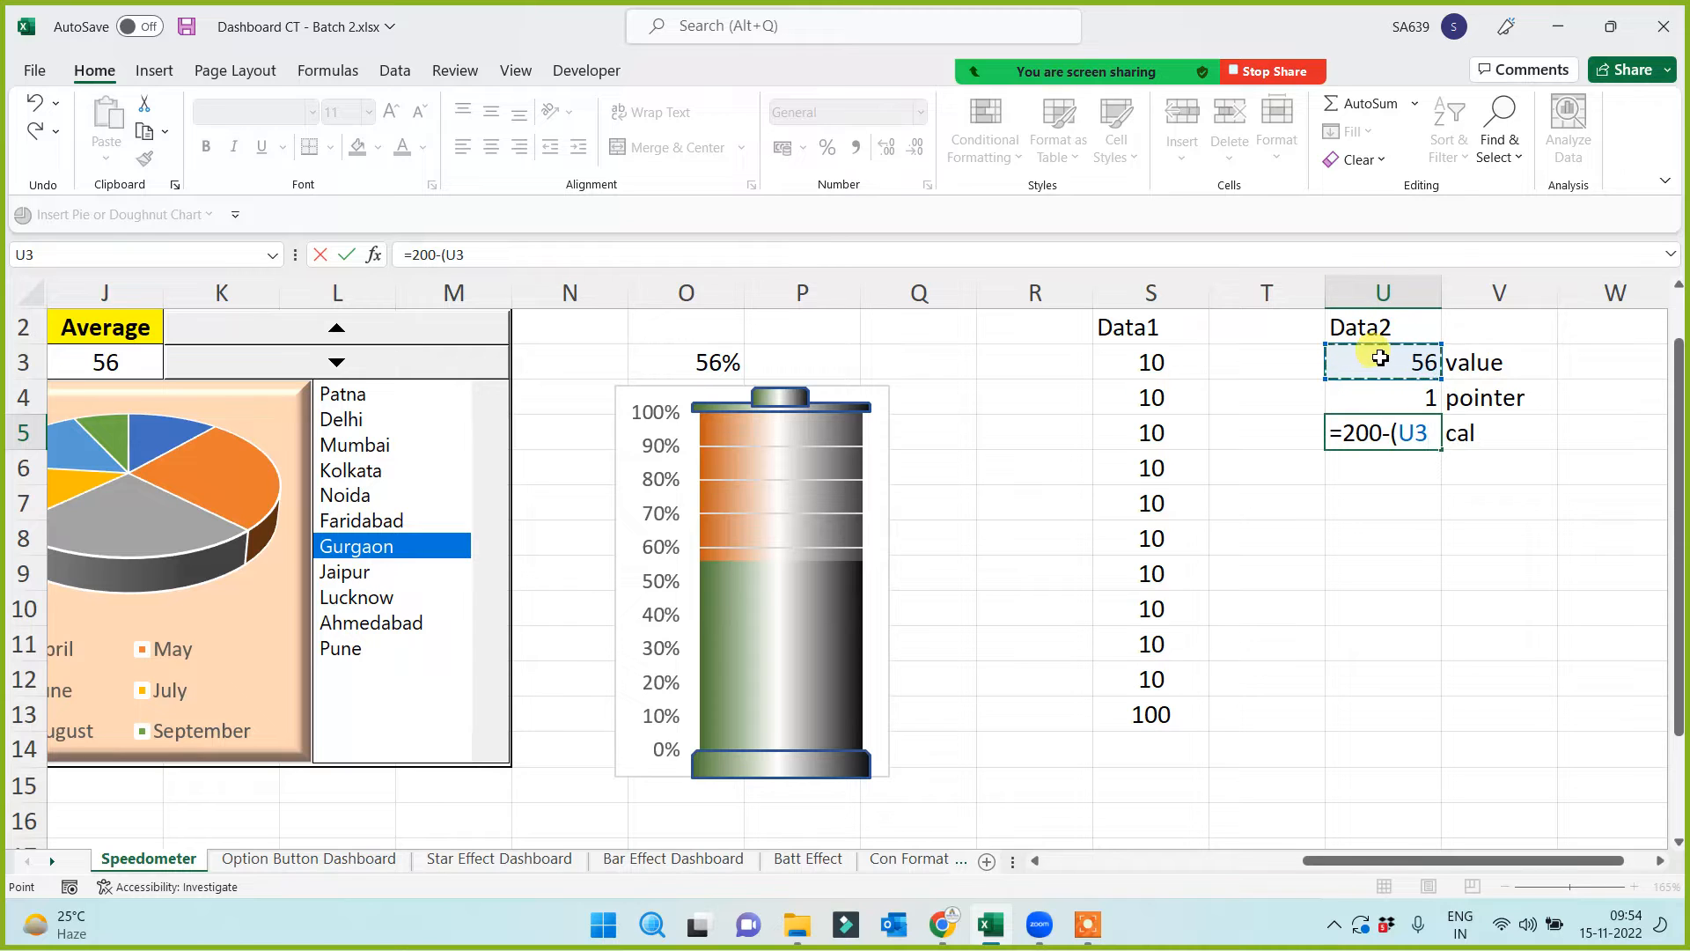
{"action": "type", "text": "+u4"}
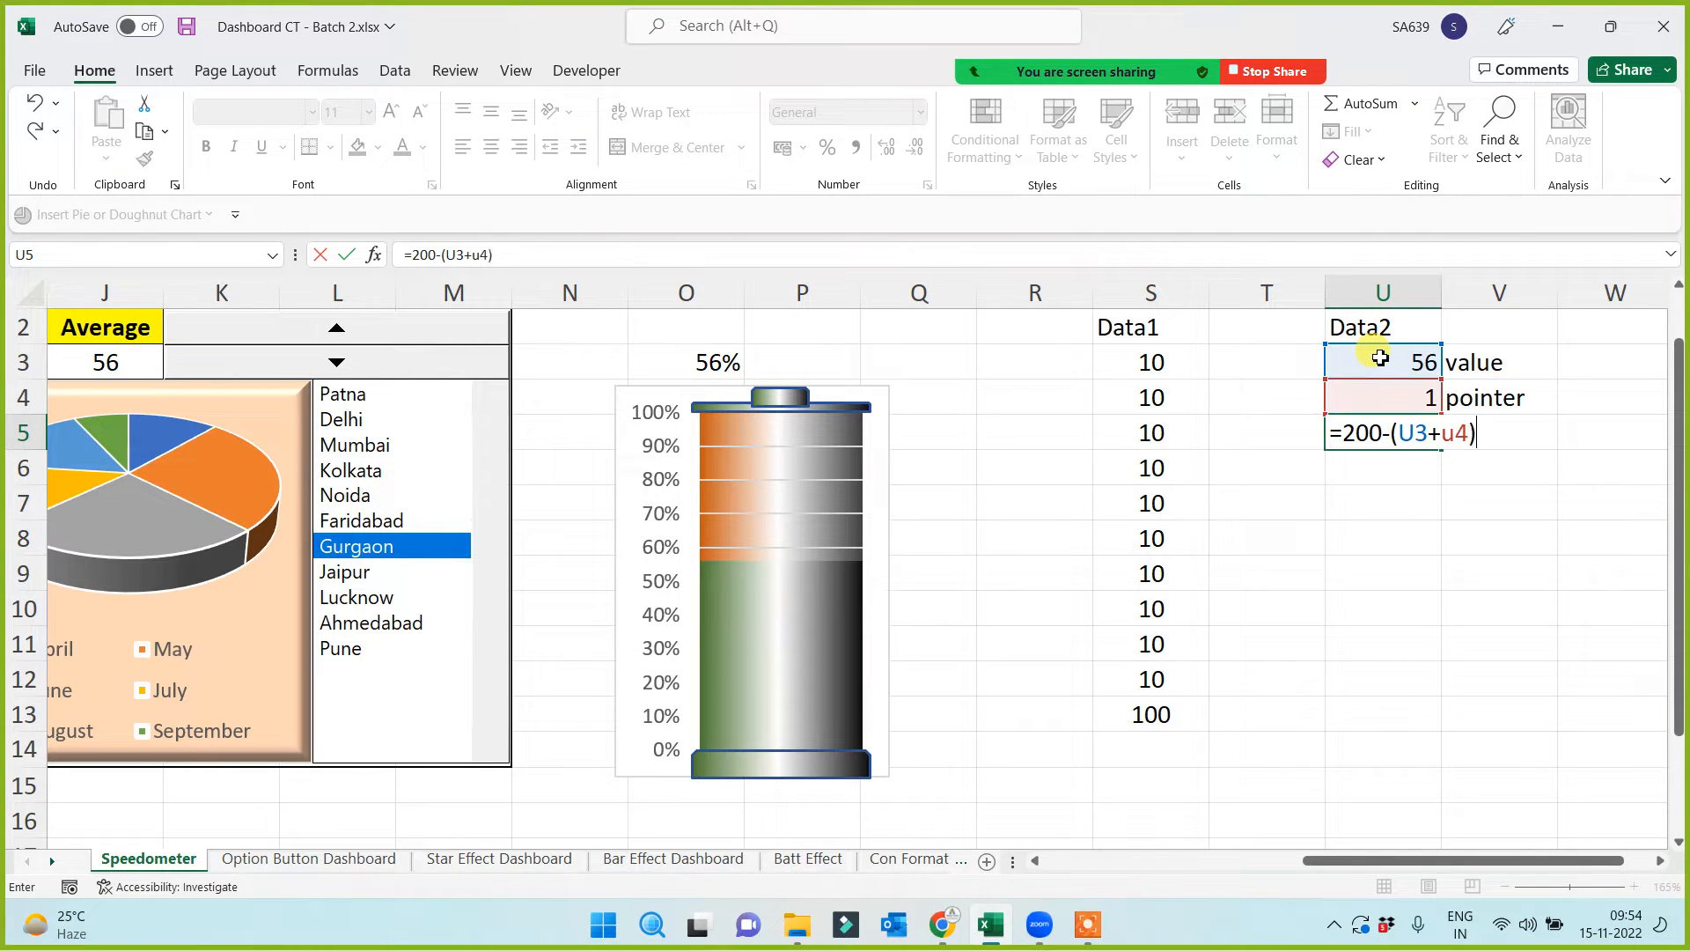
{"action": "type", "text": ")"}
{"action": "key", "text": "Return"}
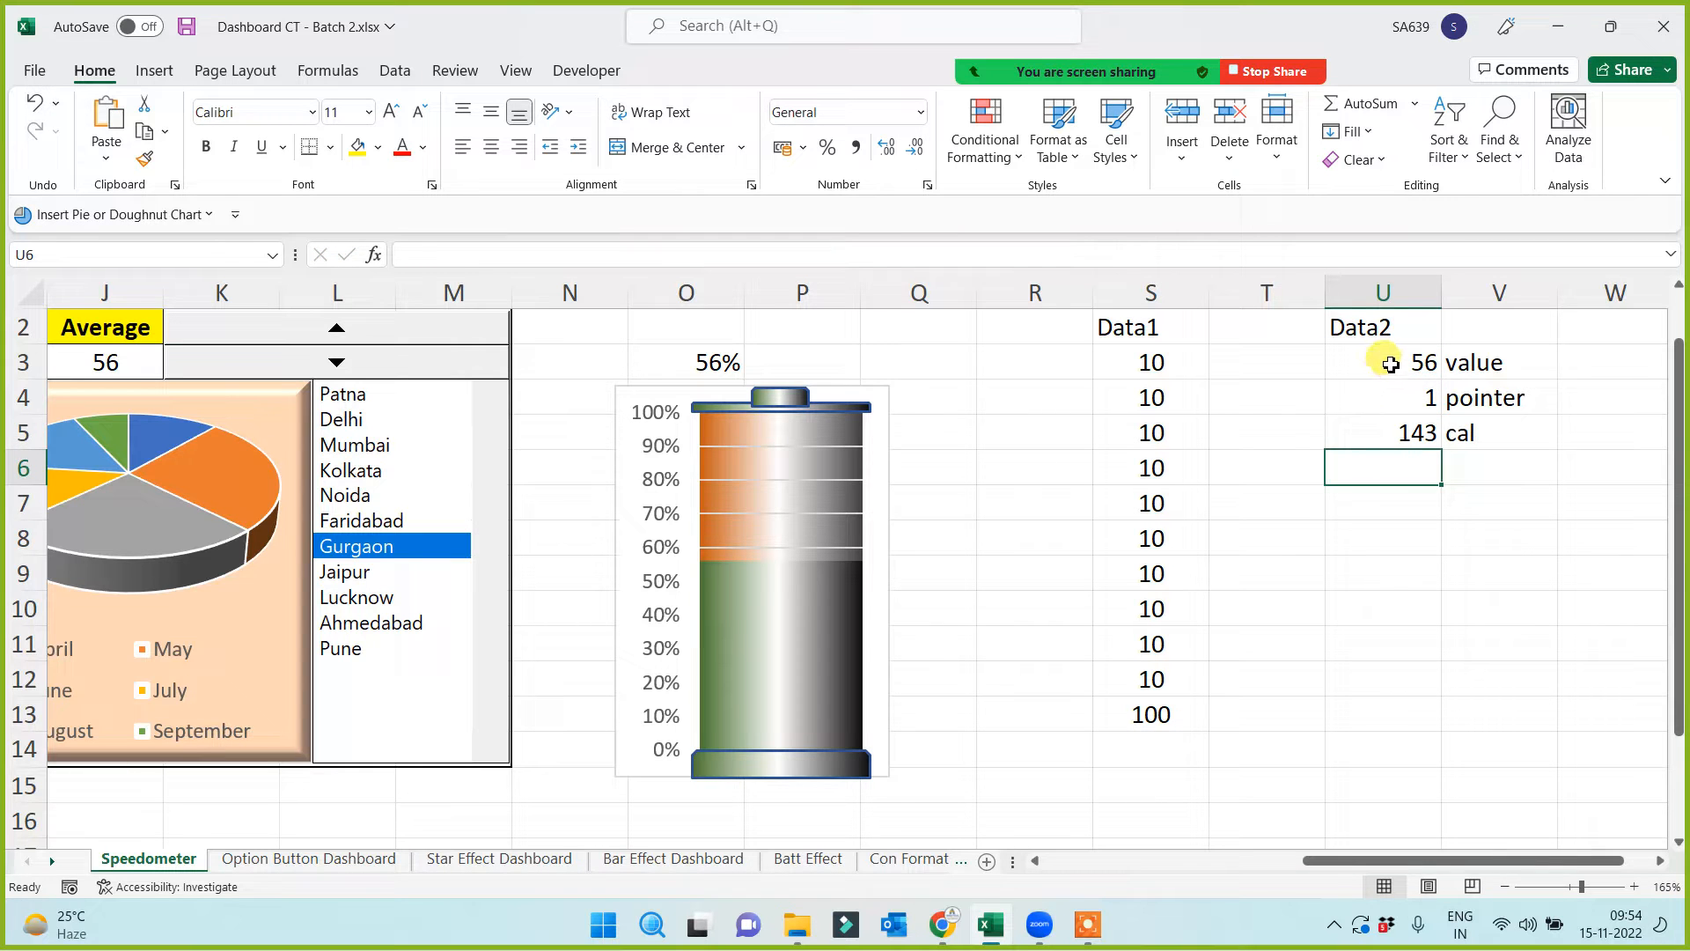
Check the sums of the Data2 values in U3:U5 and the Data1 values in S3:S13
{"action": "left_click_drag", "start_coordinate": [1390, 363], "coordinate": [1385, 447]}
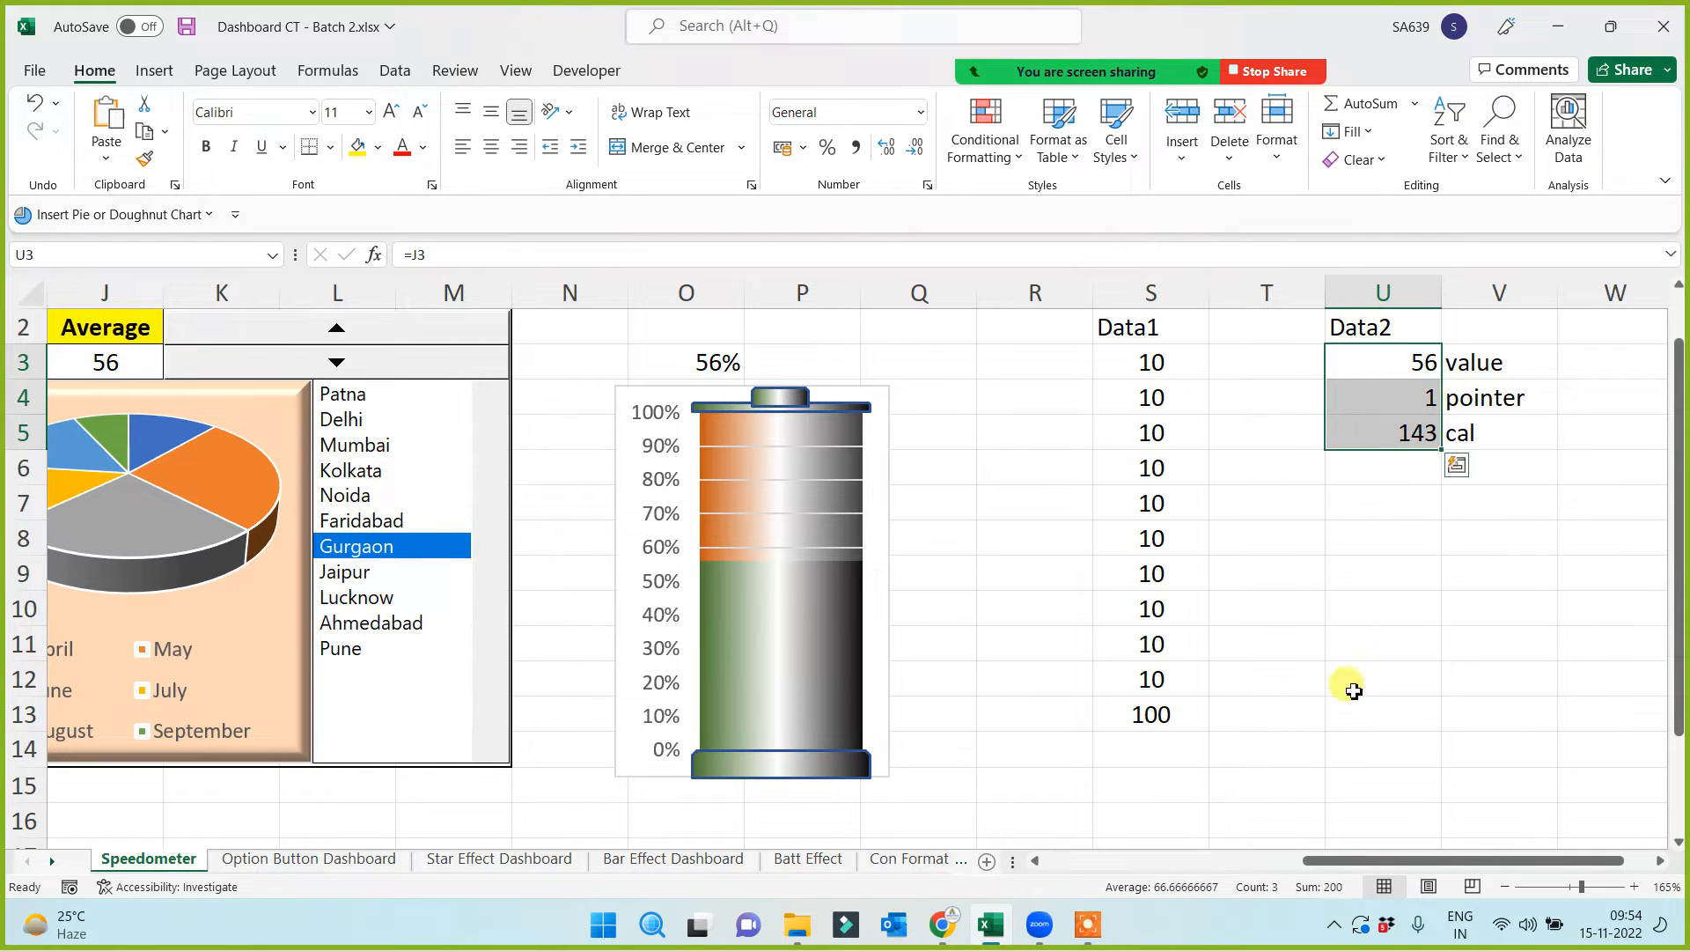
{"action": "left_click_drag", "start_coordinate": [1137, 361], "coordinate": [1153, 717]}
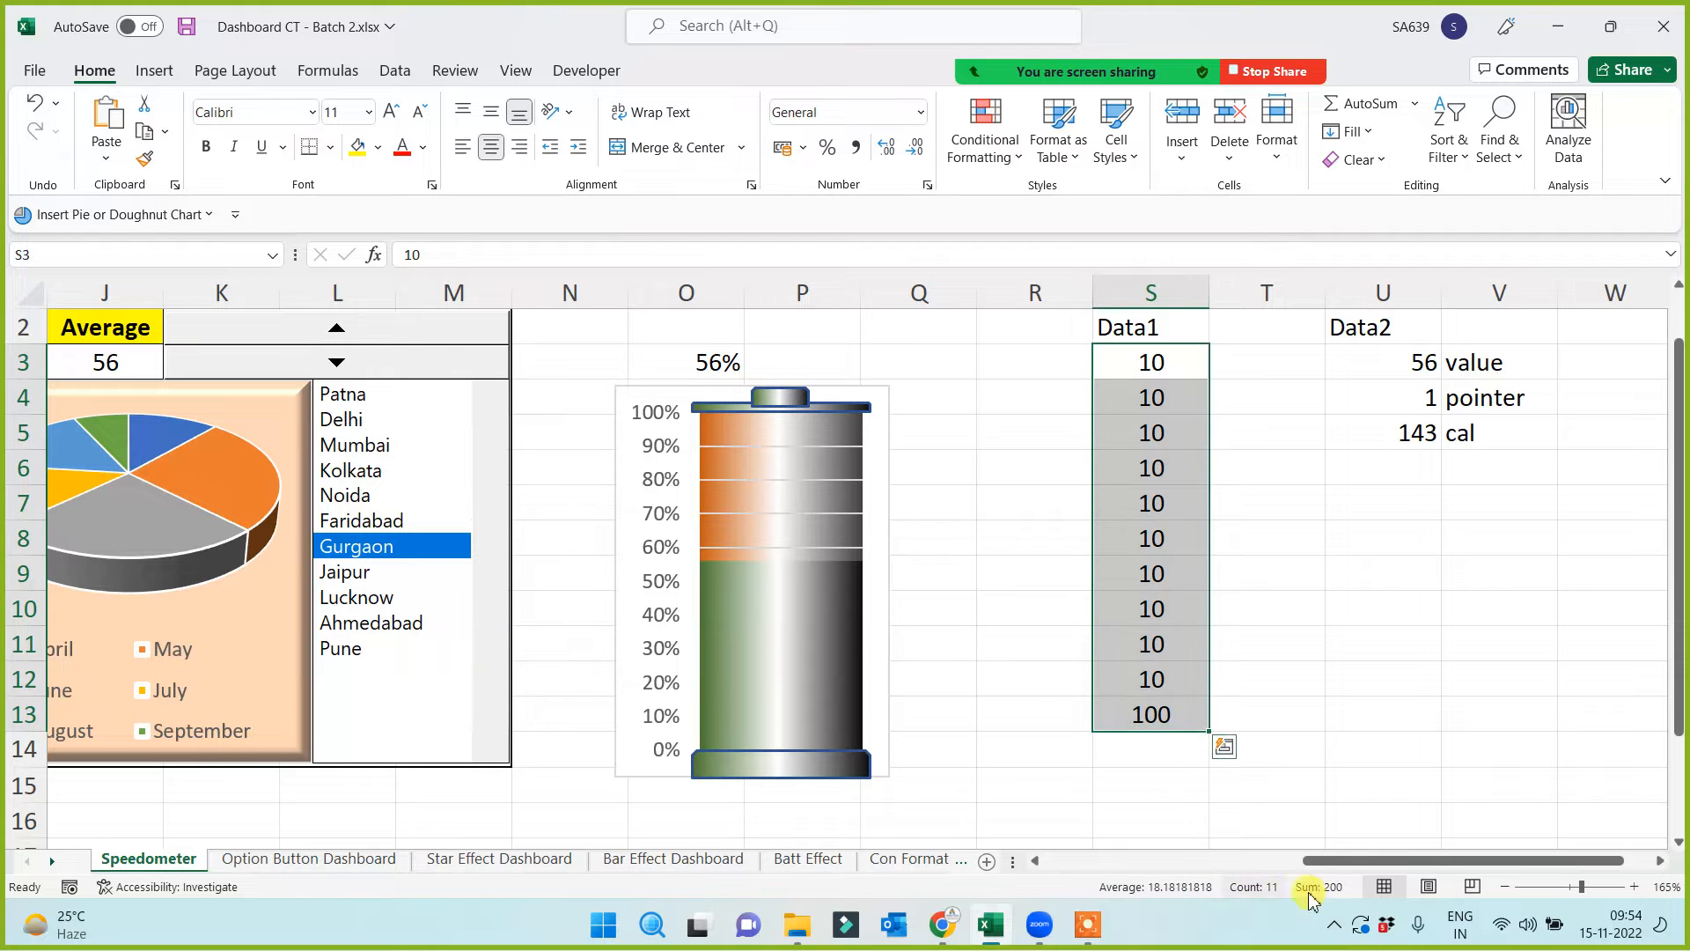
{"action": "left_click", "coordinate": [1395, 669]}
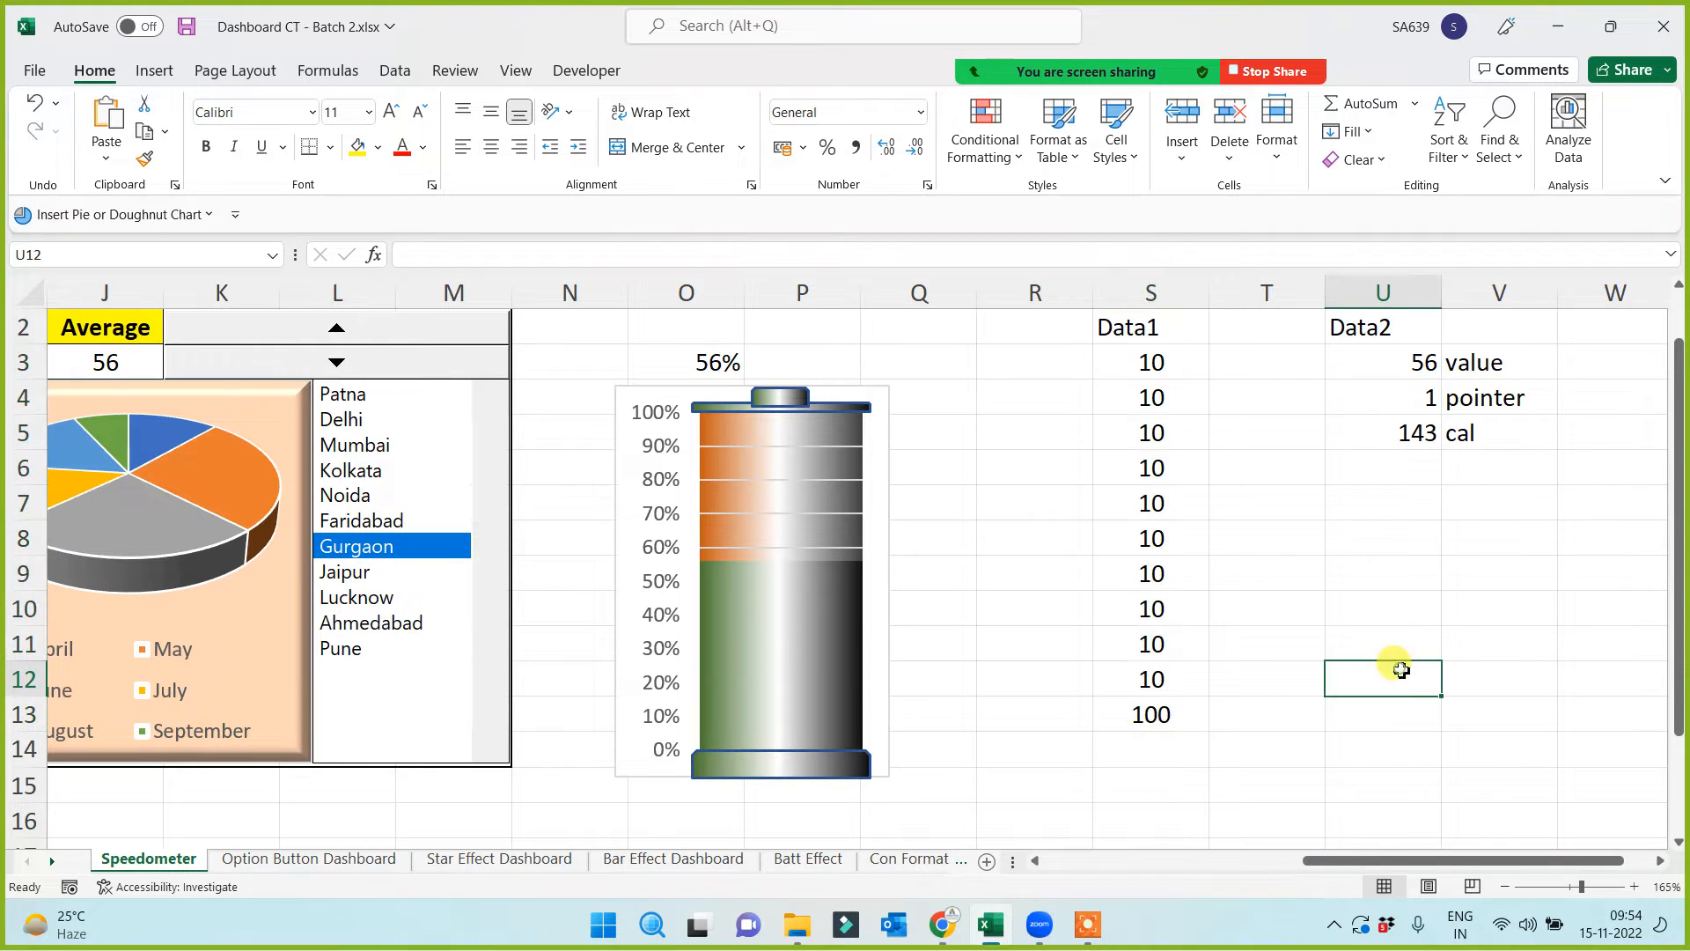
Fill the Data1 header cell with yellow and the Data2 header cell with orange
{"action": "left_click", "coordinate": [1148, 327]}
{"action": "left_click", "coordinate": [358, 148]}
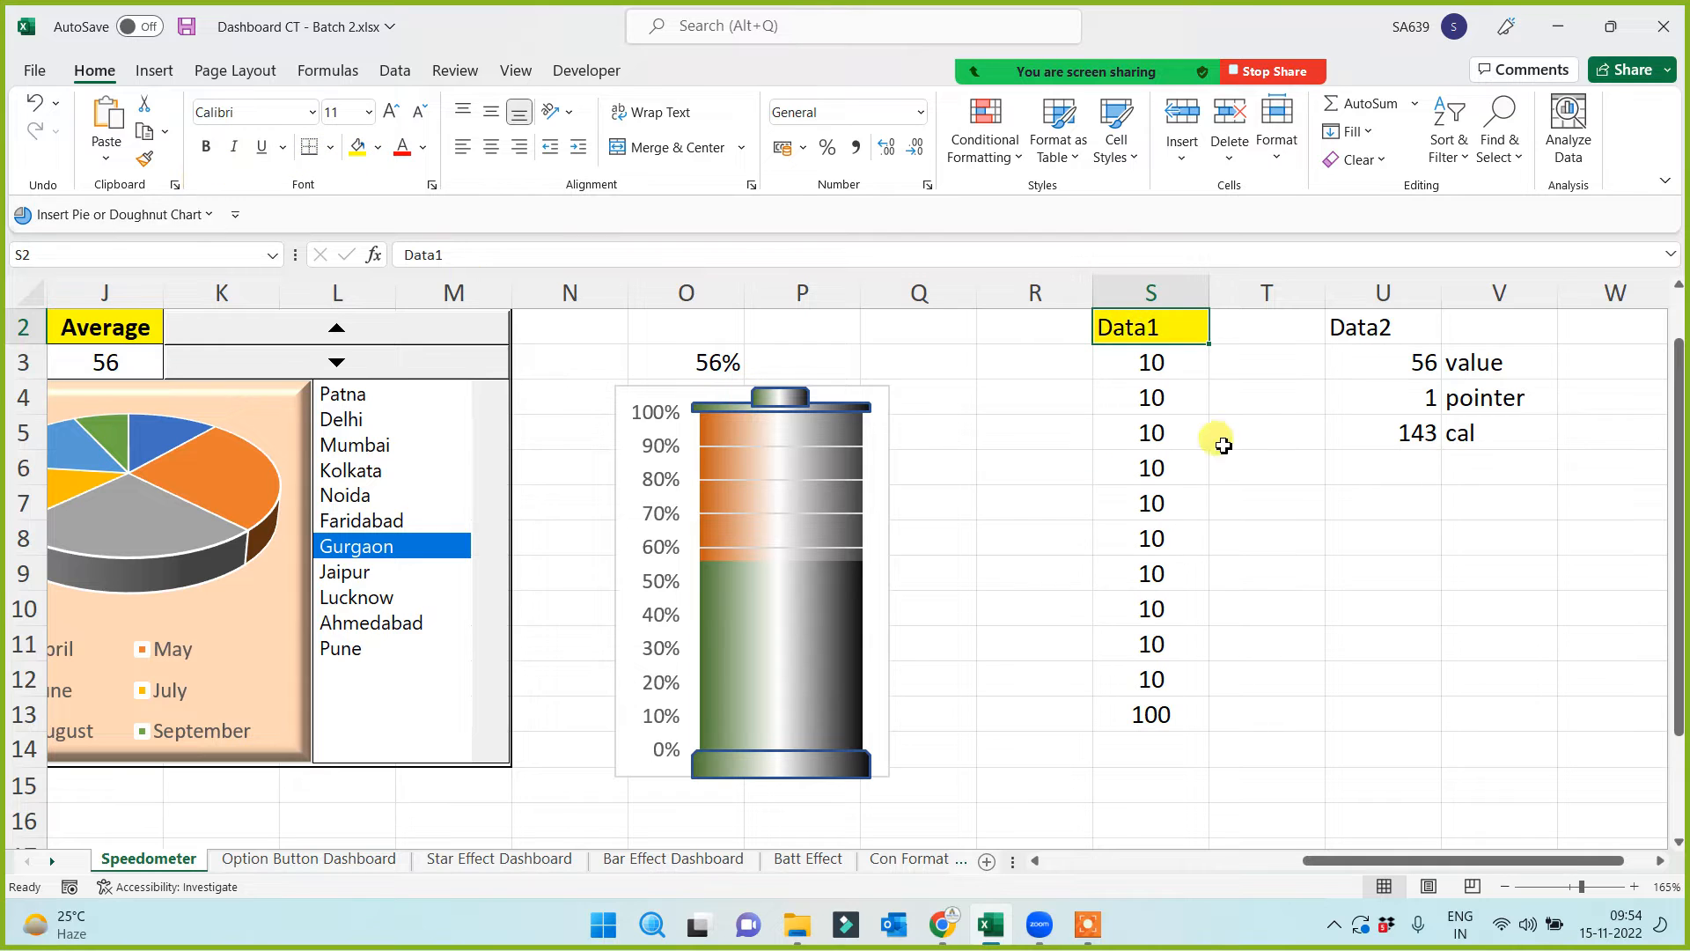
{"action": "left_click", "coordinate": [1362, 342]}
{"action": "left_click", "coordinate": [378, 148]}
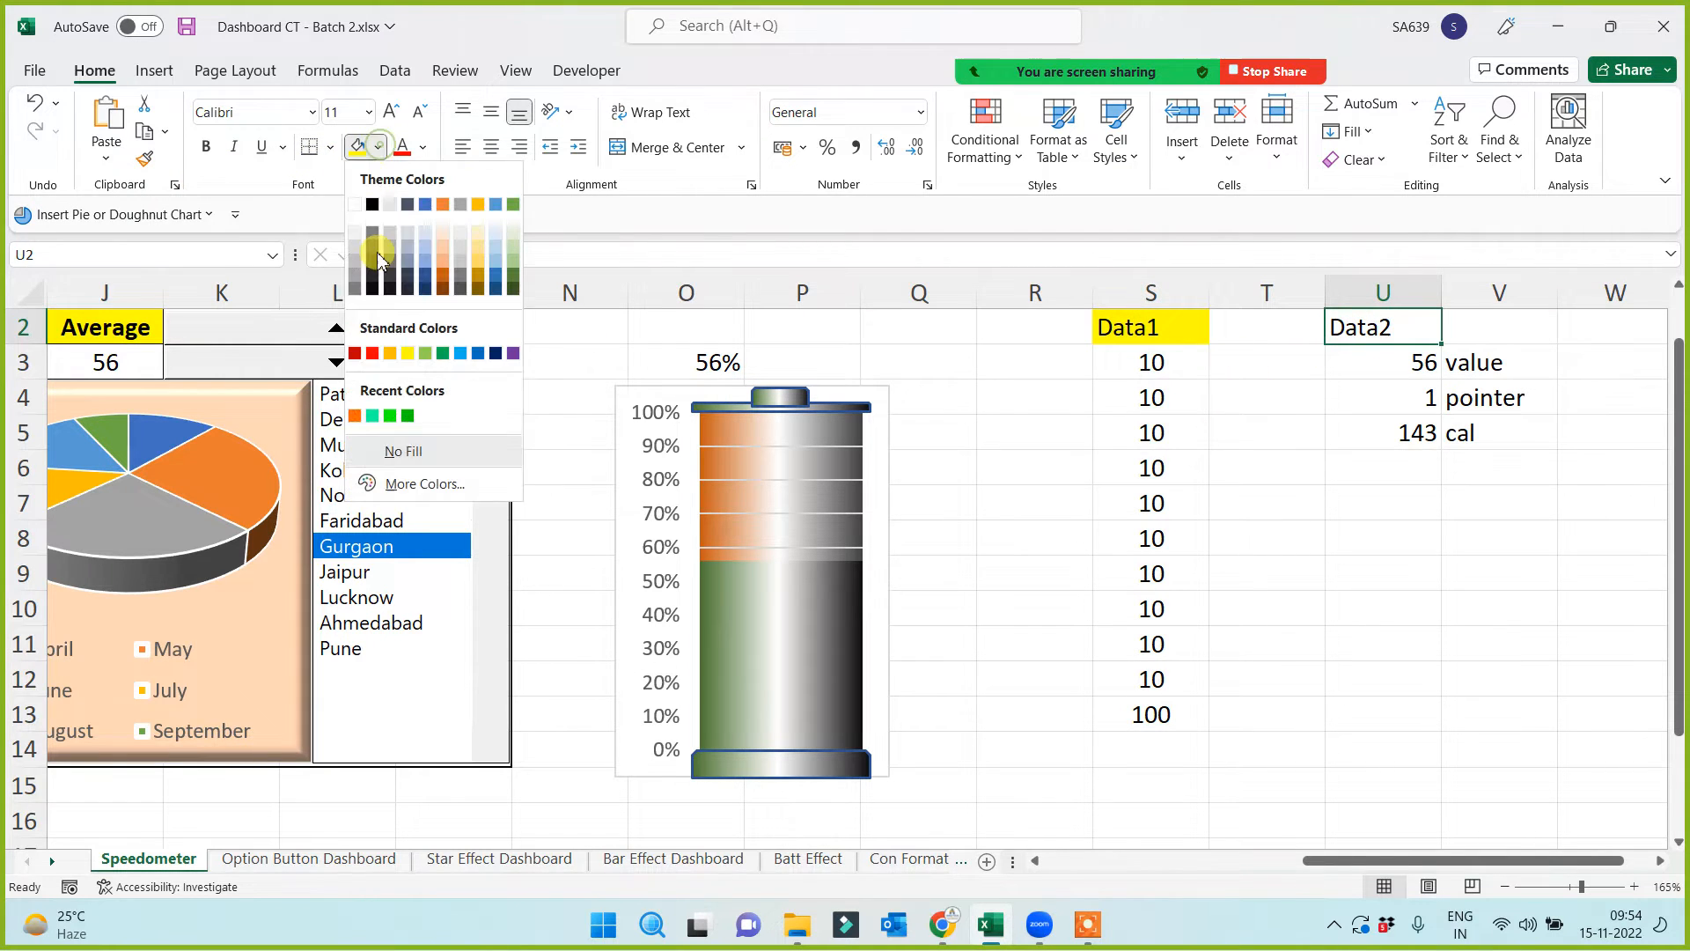
{"action": "left_click", "coordinate": [389, 366]}
{"action": "left_click_drag", "start_coordinate": [1263, 678], "coordinate": [1327, 673]}
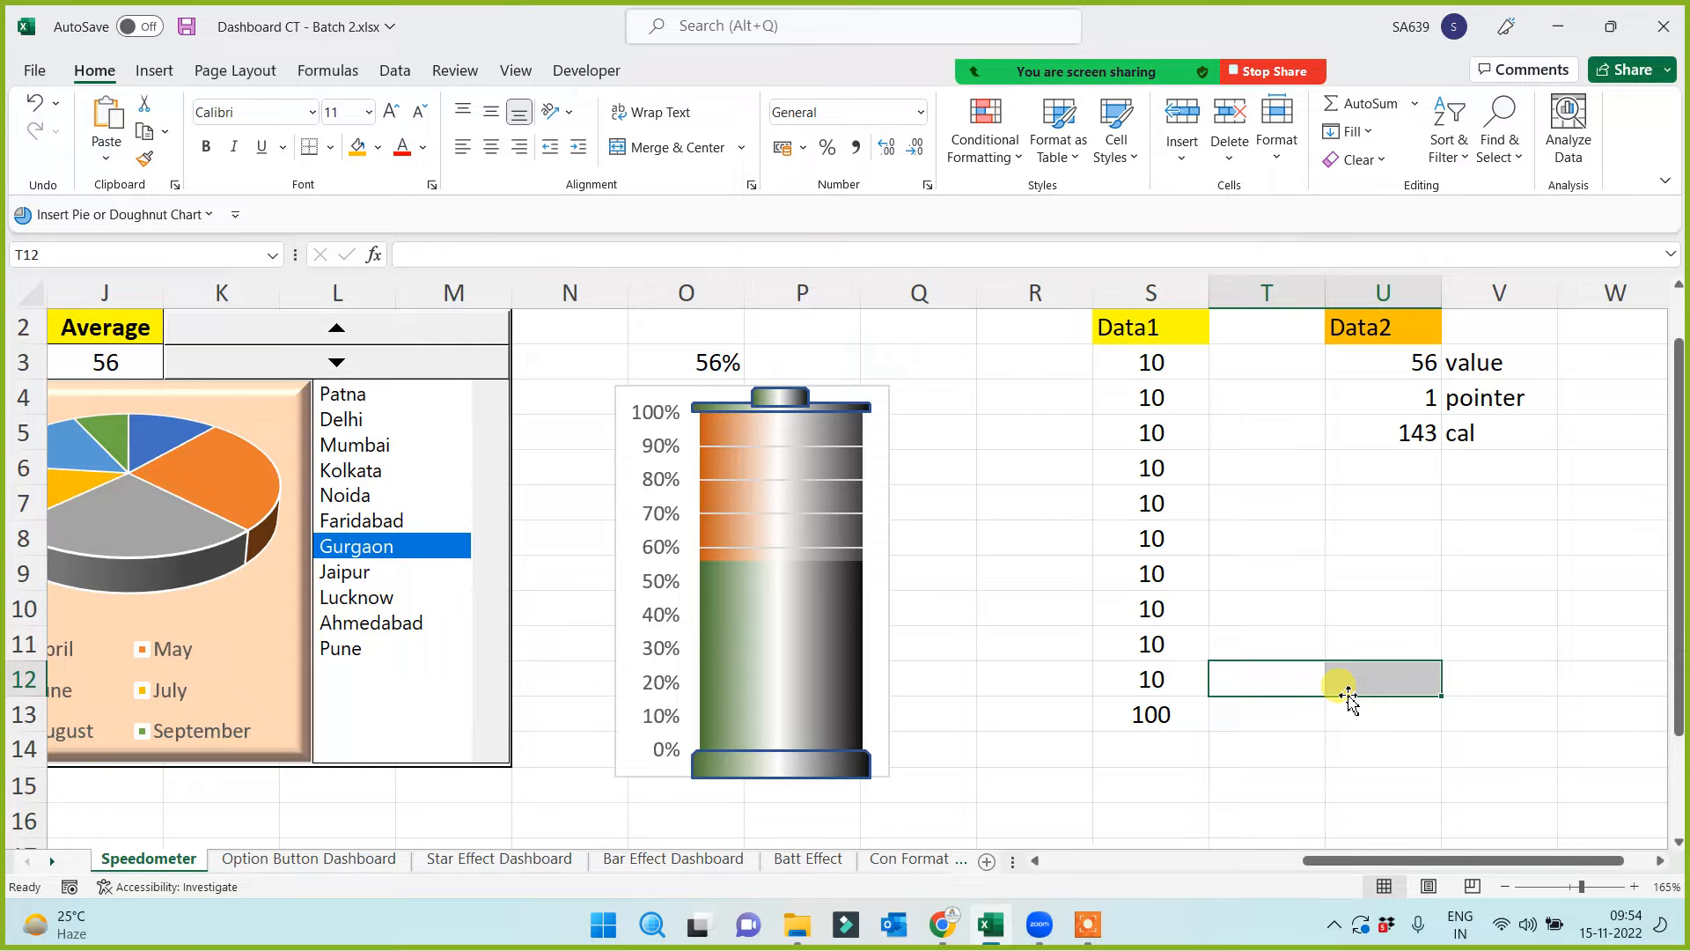
{"action": "left_click", "coordinate": [1362, 593]}
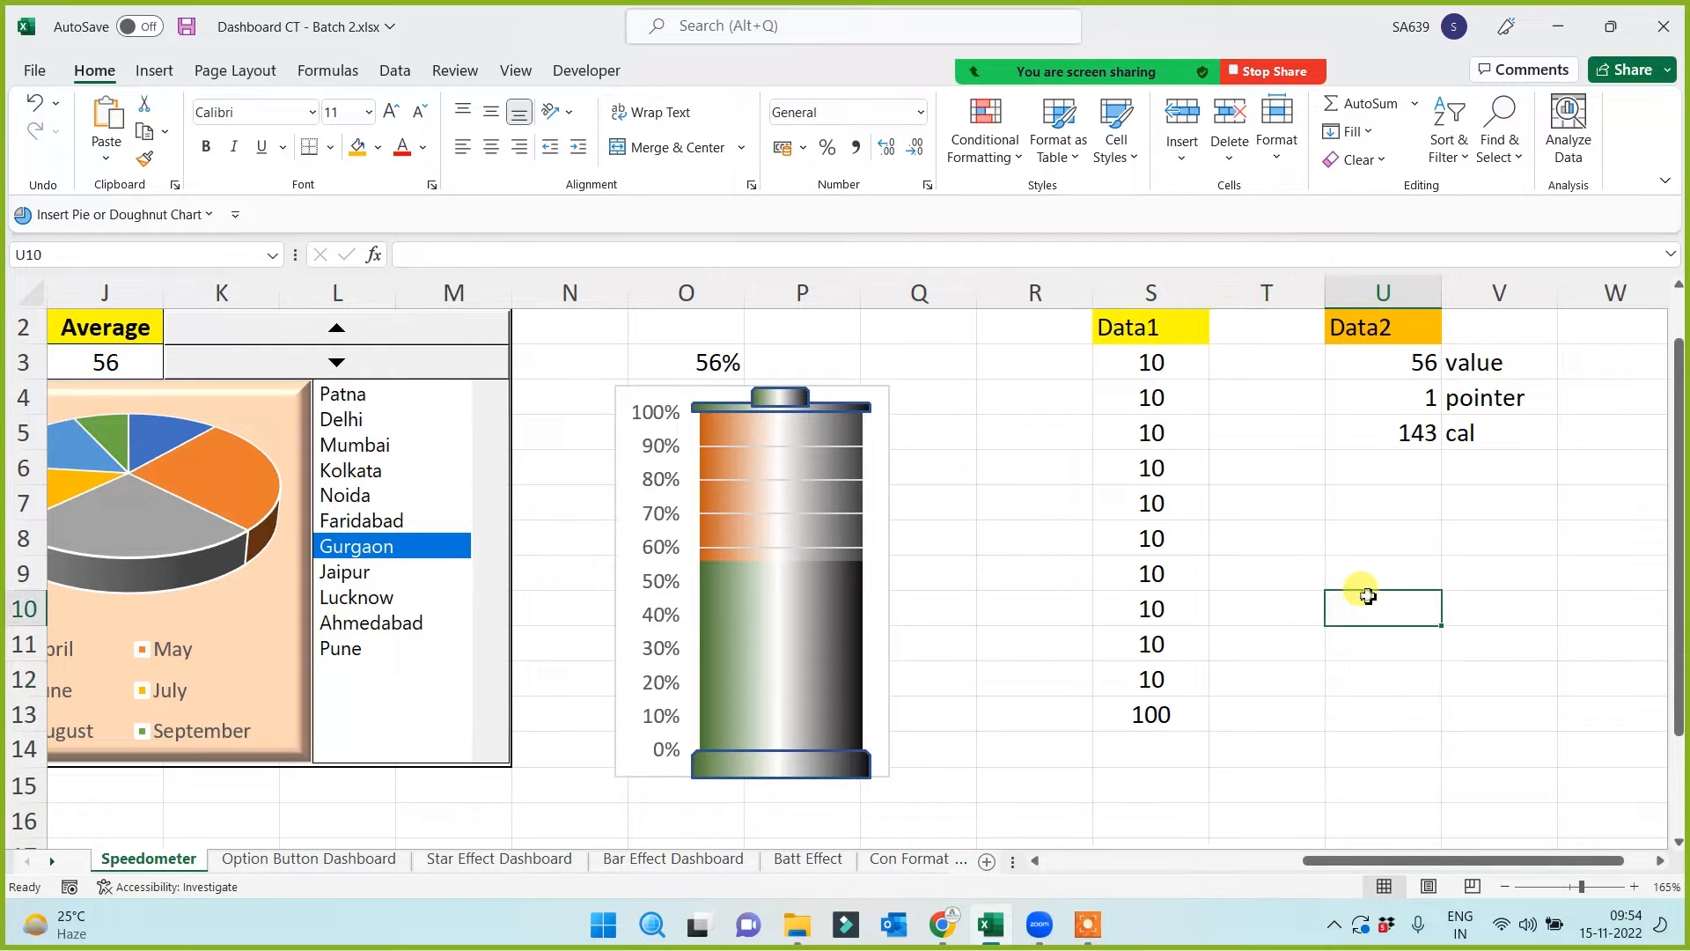
Insert a doughnut chart from S2:S13 and move it off the Data1 column, over the battery chart
{"action": "left_click", "coordinate": [1160, 325]}
{"action": "left_click", "coordinate": [1156, 420], "text": "shift"}
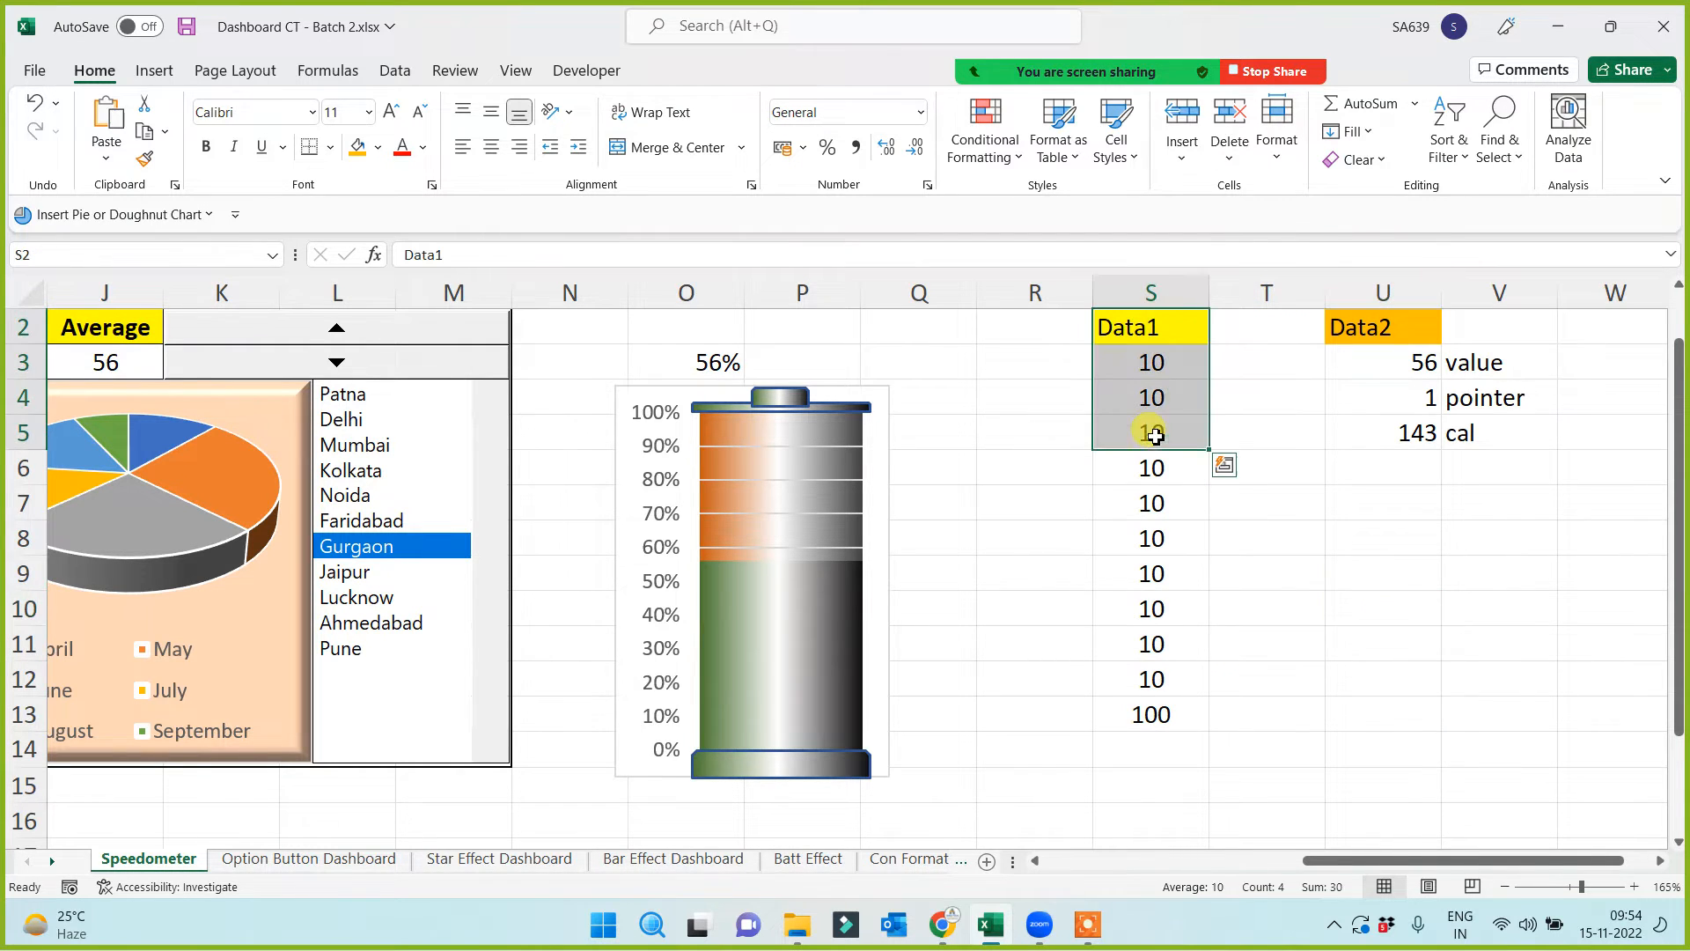
{"action": "left_click", "coordinate": [1161, 715], "text": "shift"}
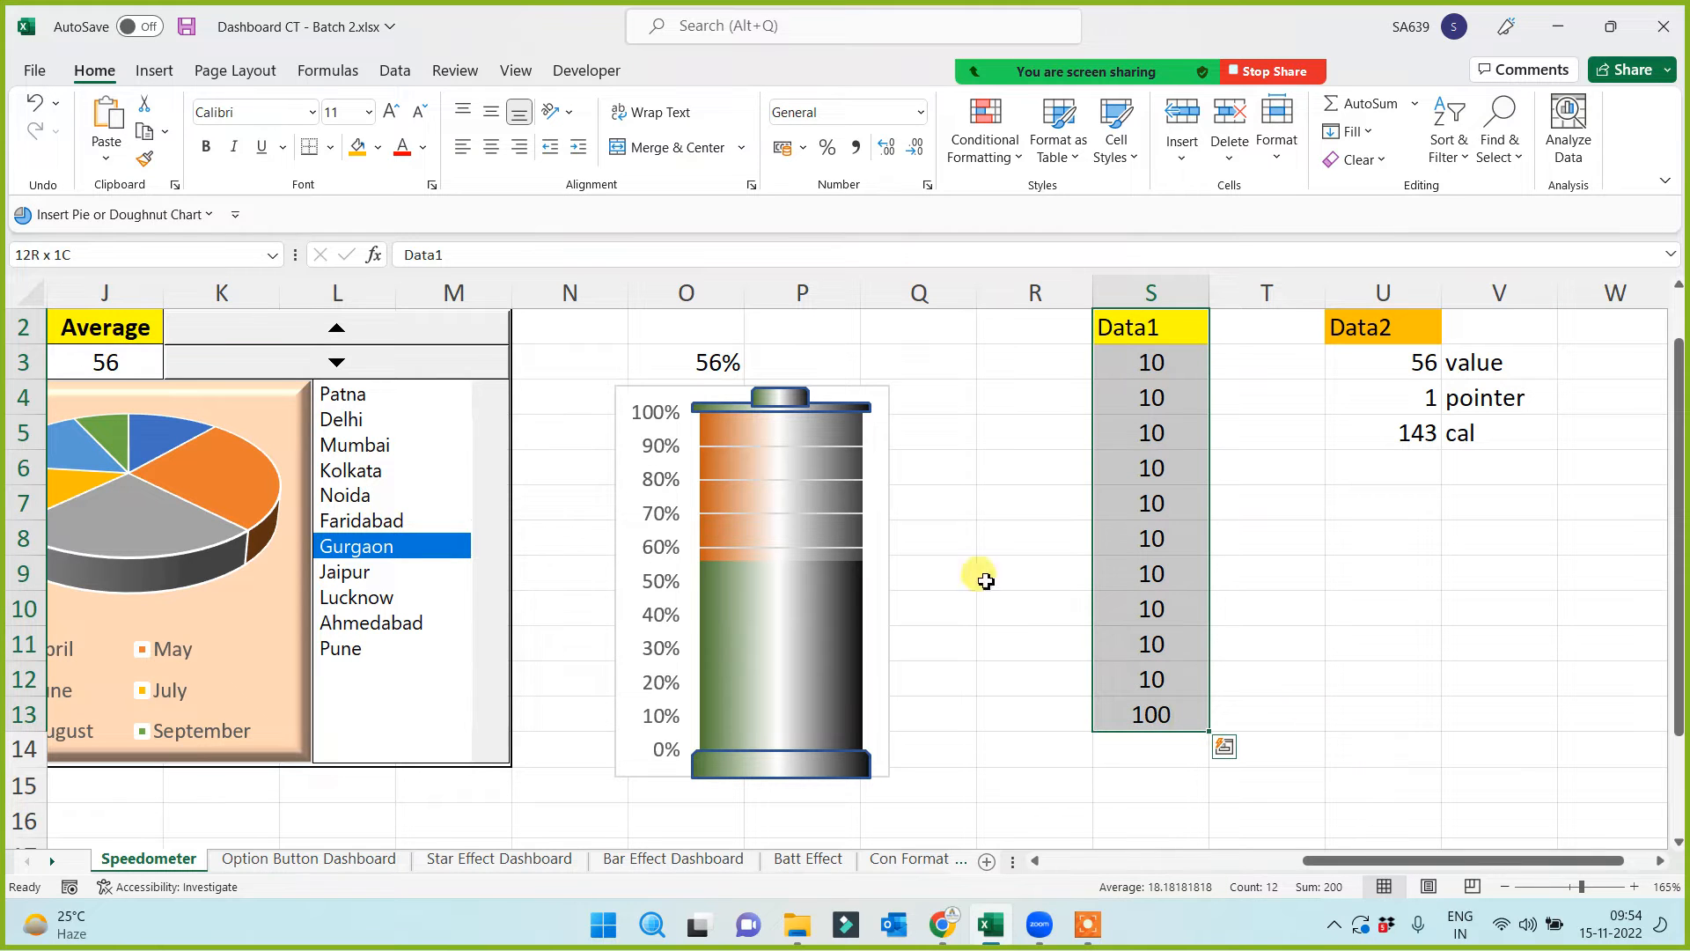
{"action": "left_click", "coordinate": [152, 71]}
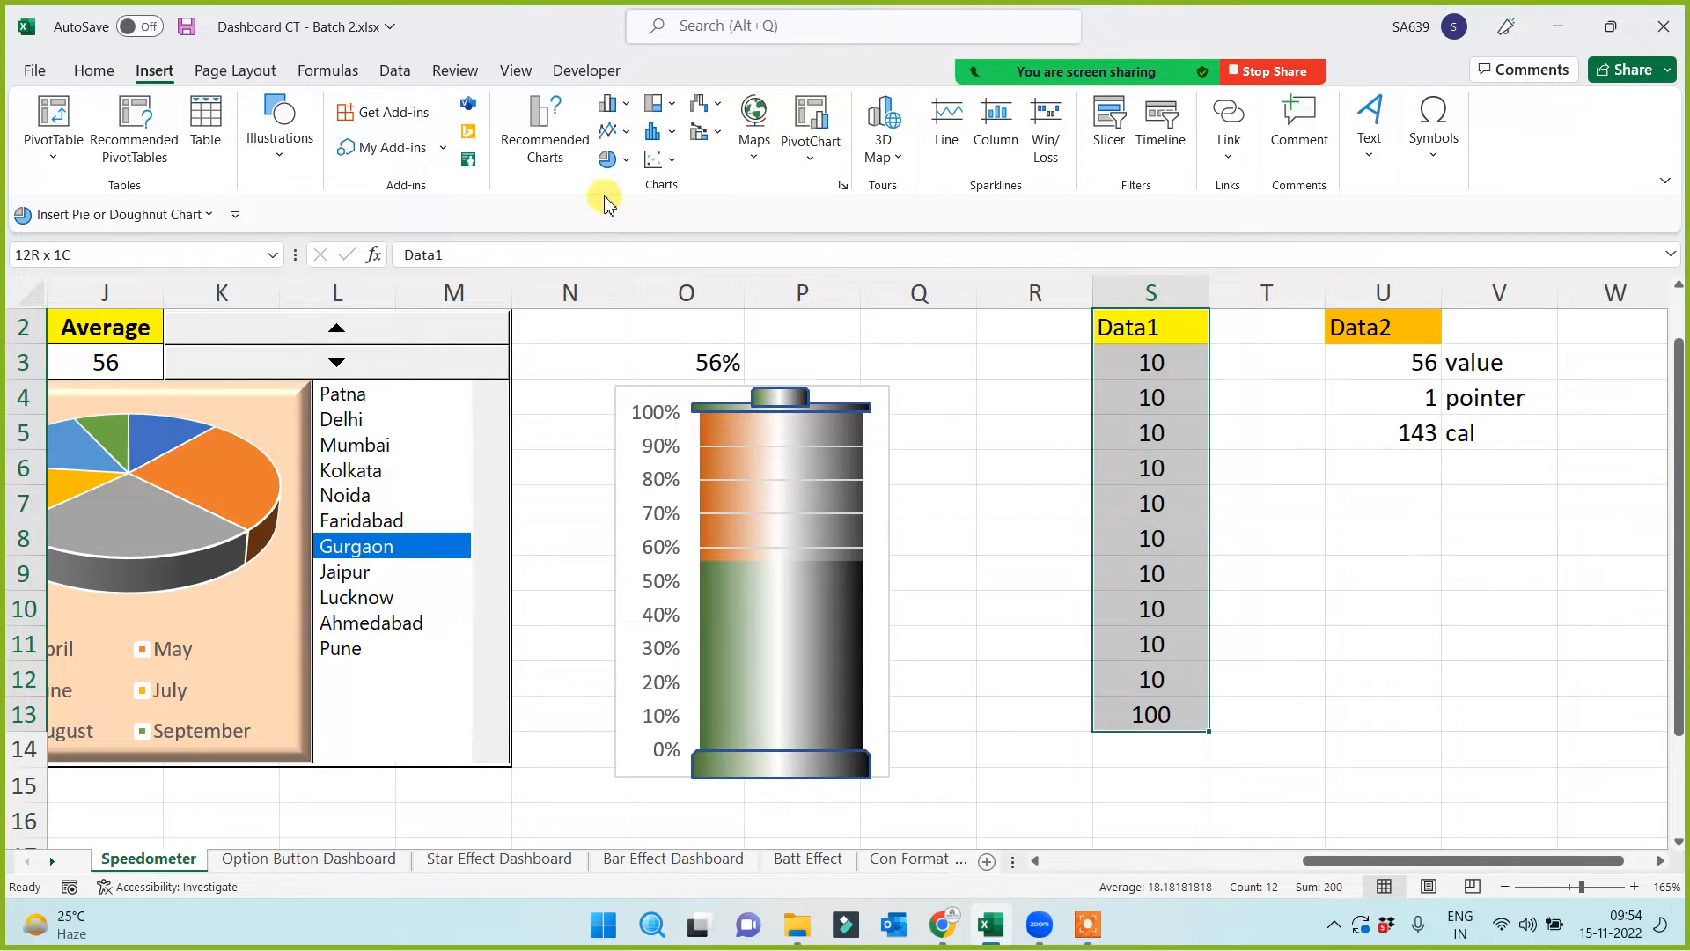
{"action": "left_click", "coordinate": [610, 160]}
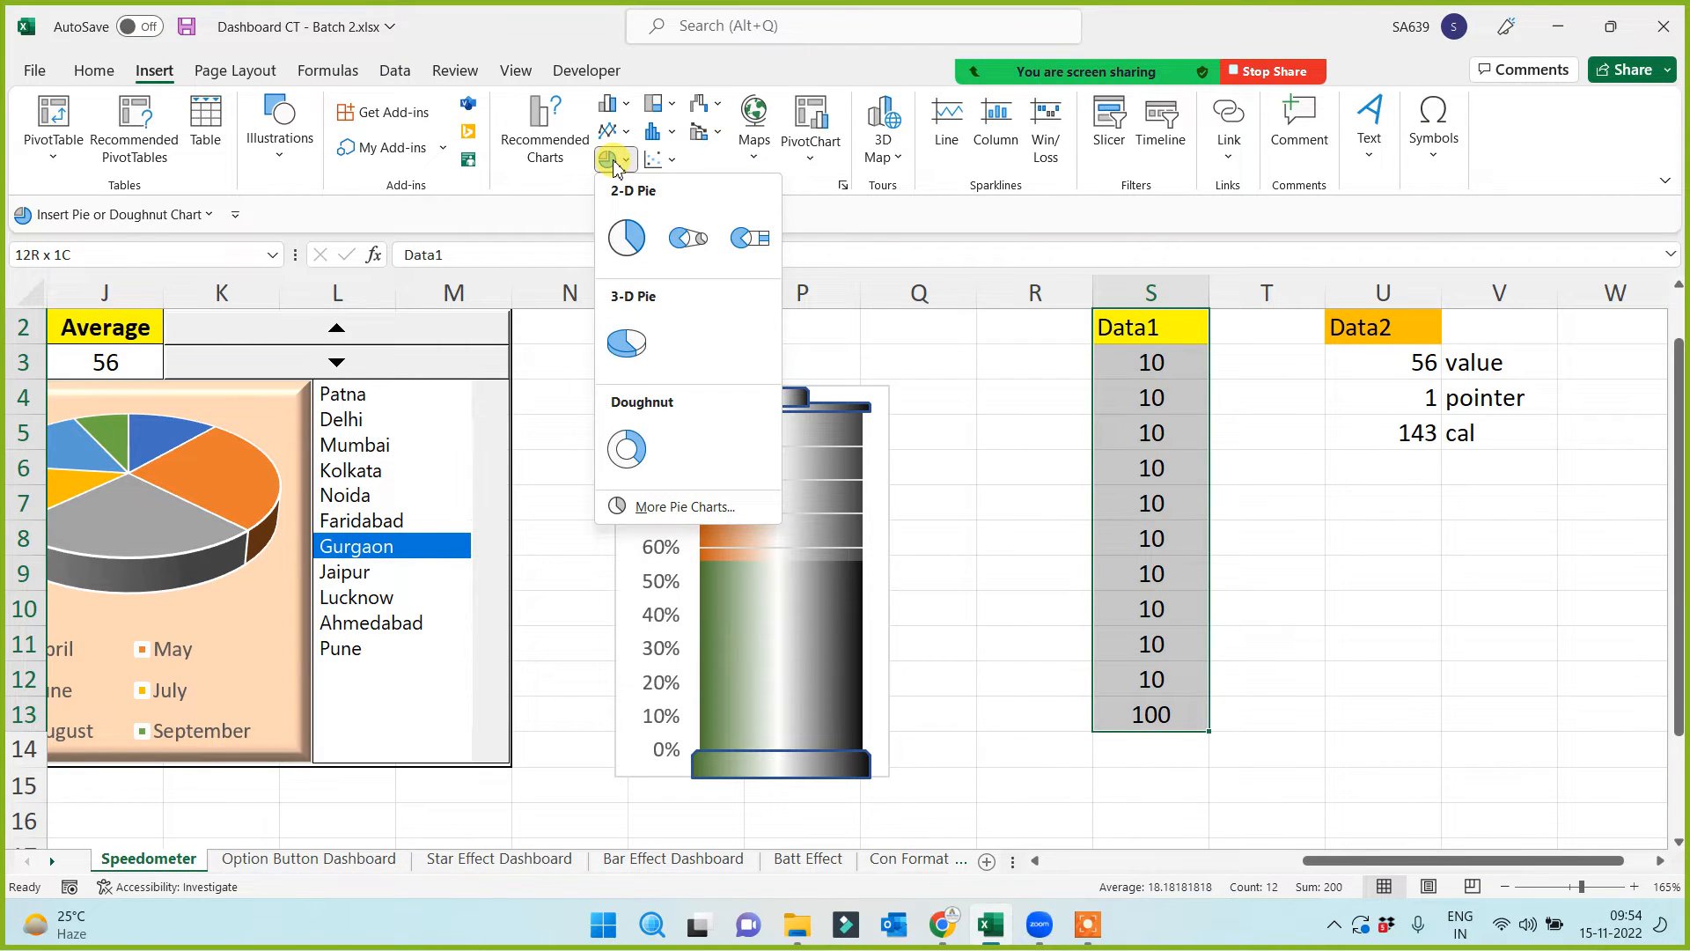
{"action": "left_click", "coordinate": [627, 449]}
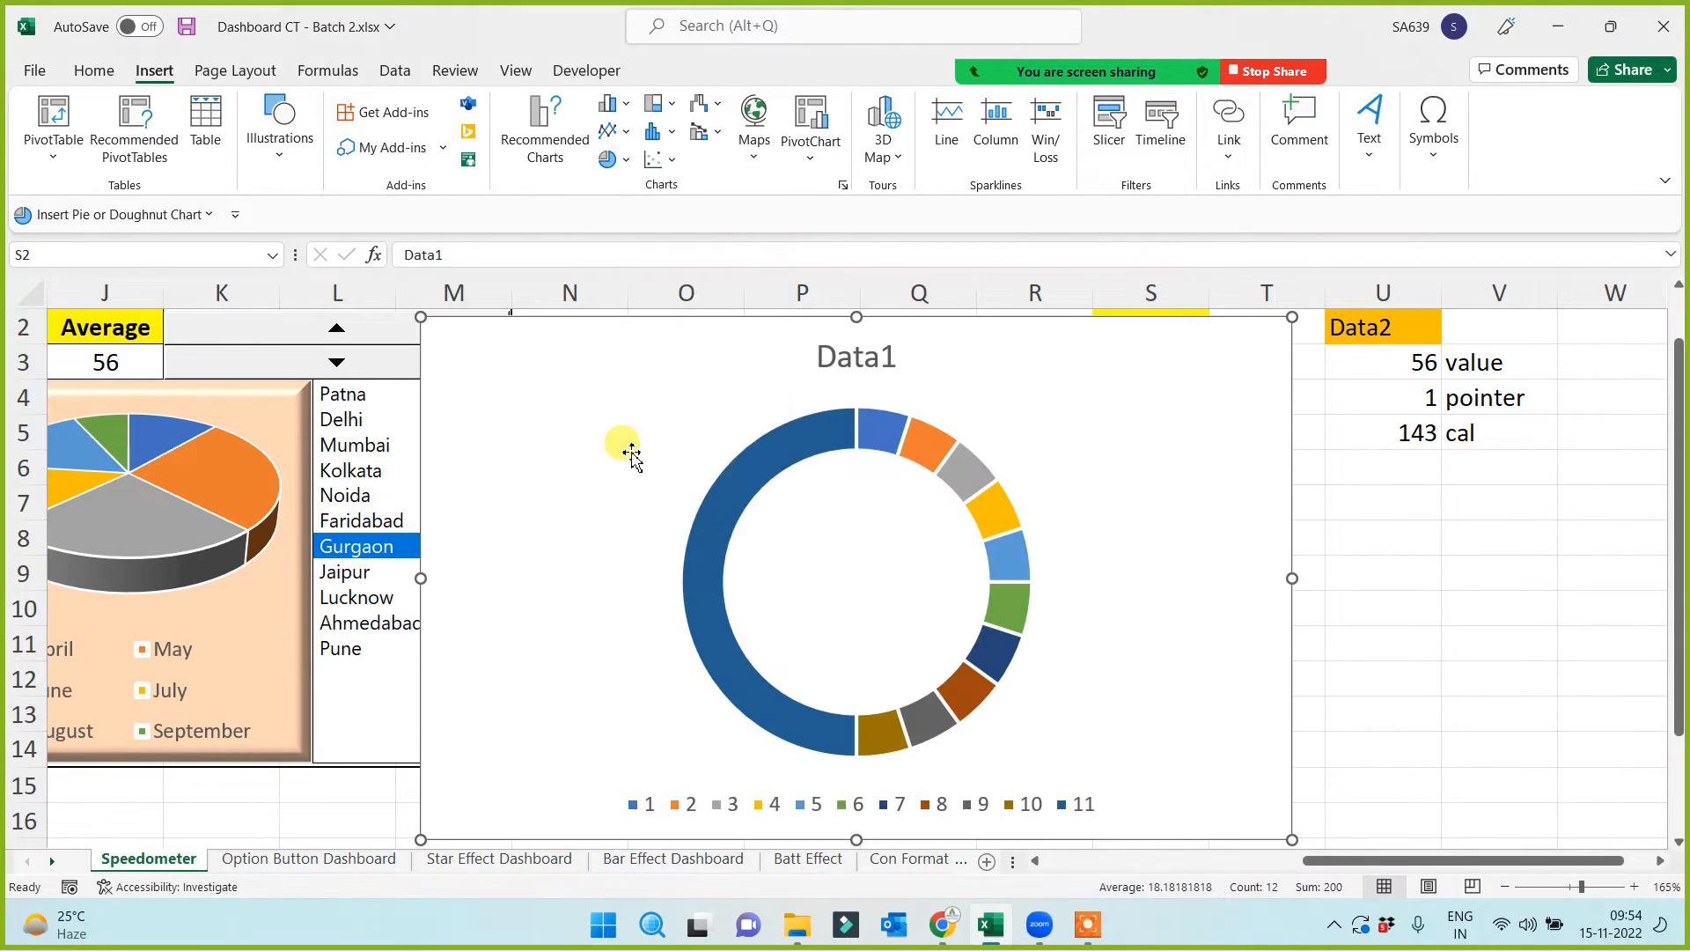
{"action": "left_click_drag", "start_coordinate": [427, 421], "coordinate": [181, 325]}
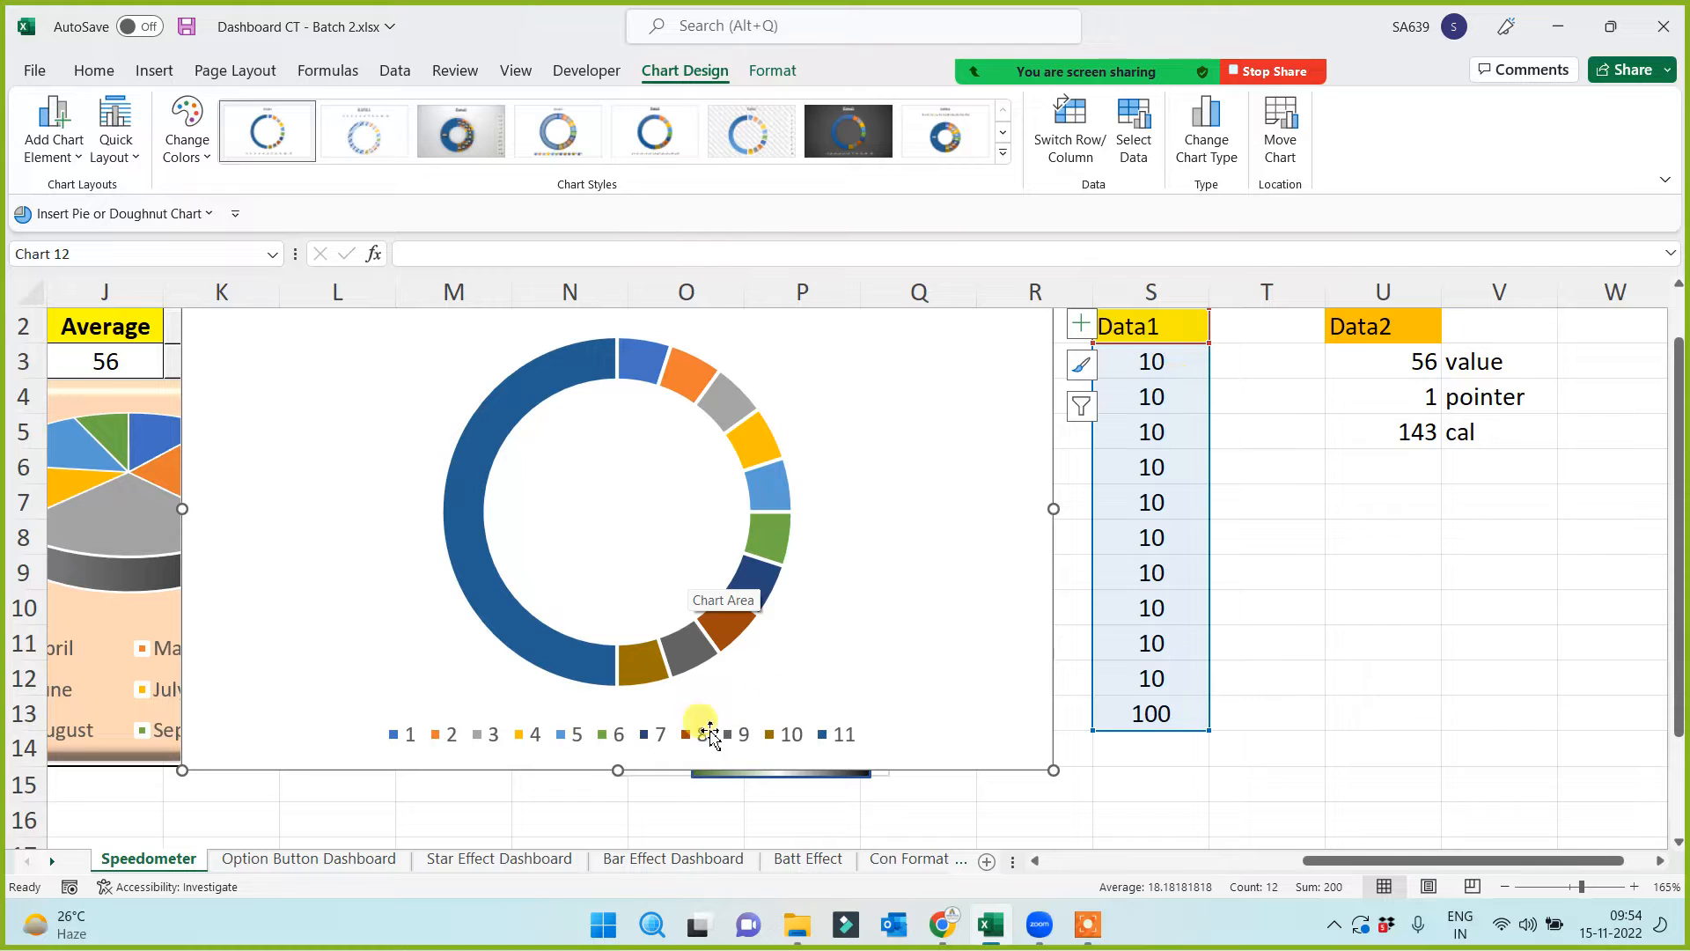
Delete the legend and the title from the doughnut chart
{"action": "left_click", "coordinate": [661, 738]}
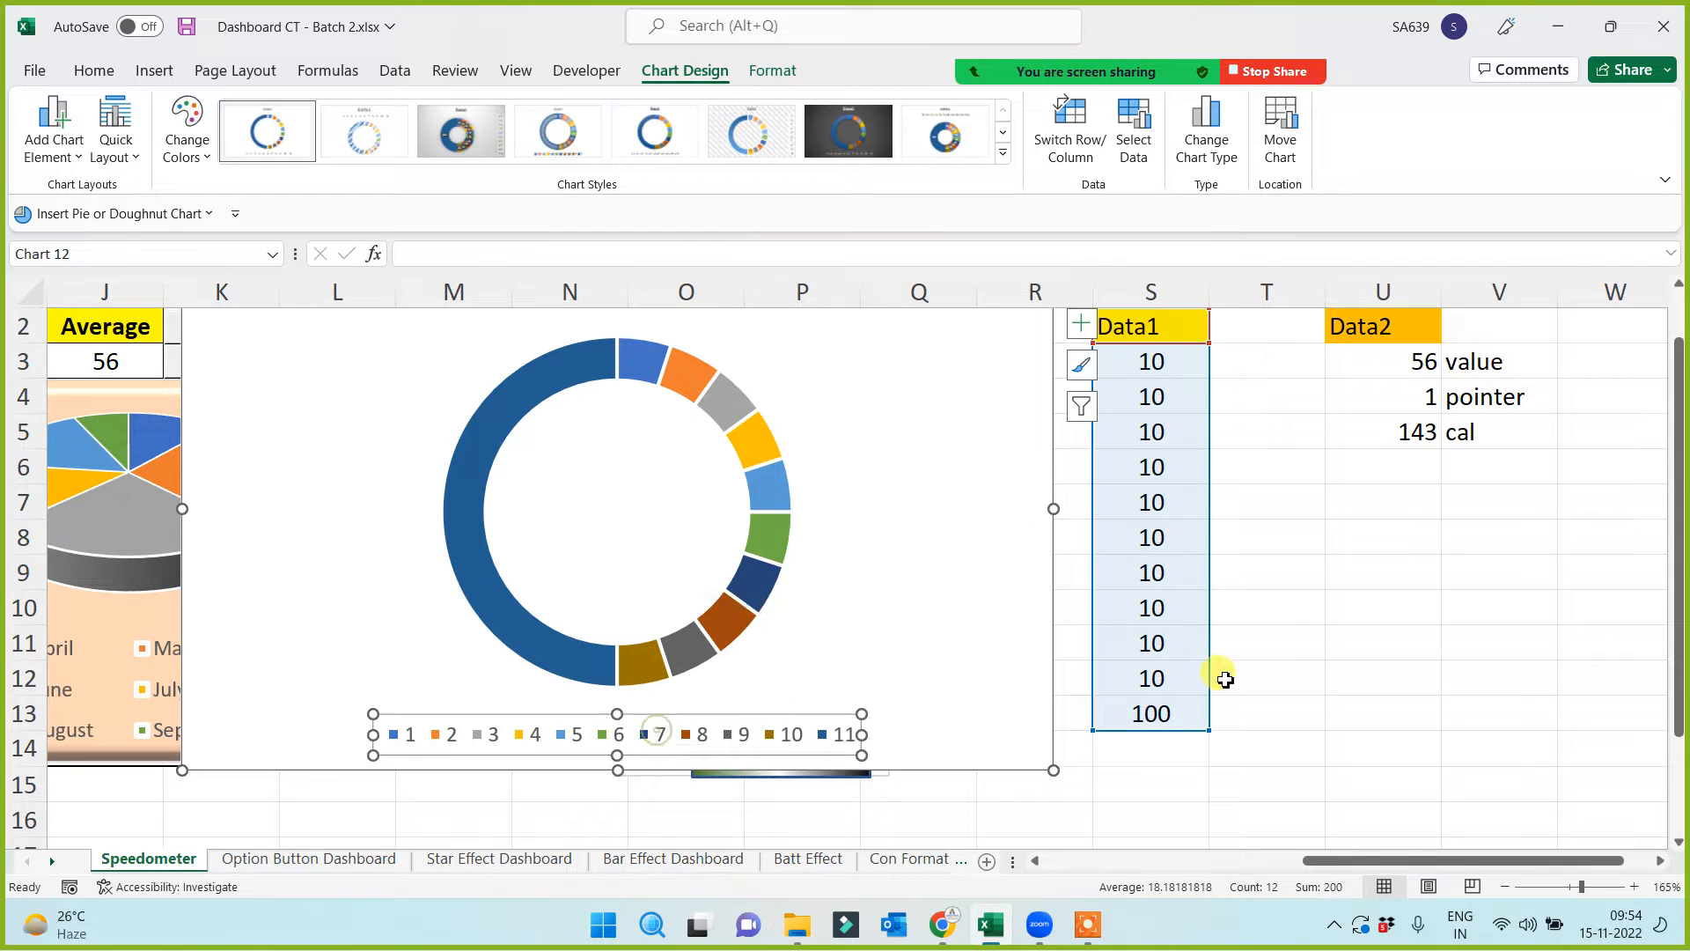
{"action": "key", "text": "Delete"}
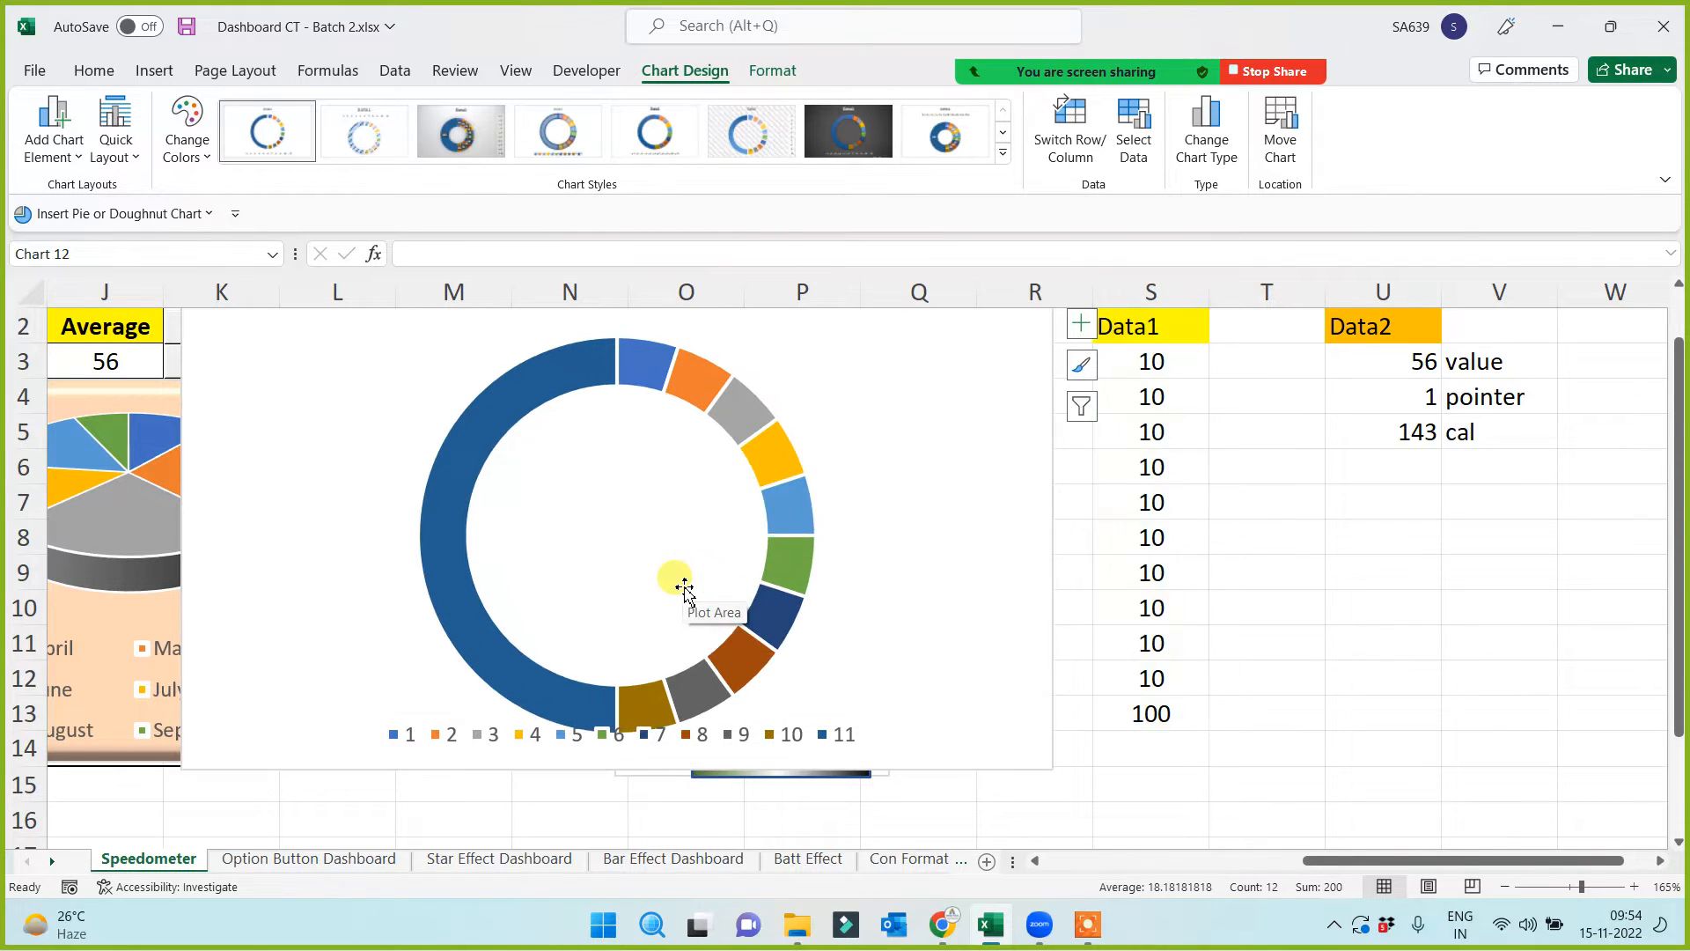
{"action": "scroll", "coordinate": [799, 541], "scroll_direction": "up", "scroll_amount": 1}
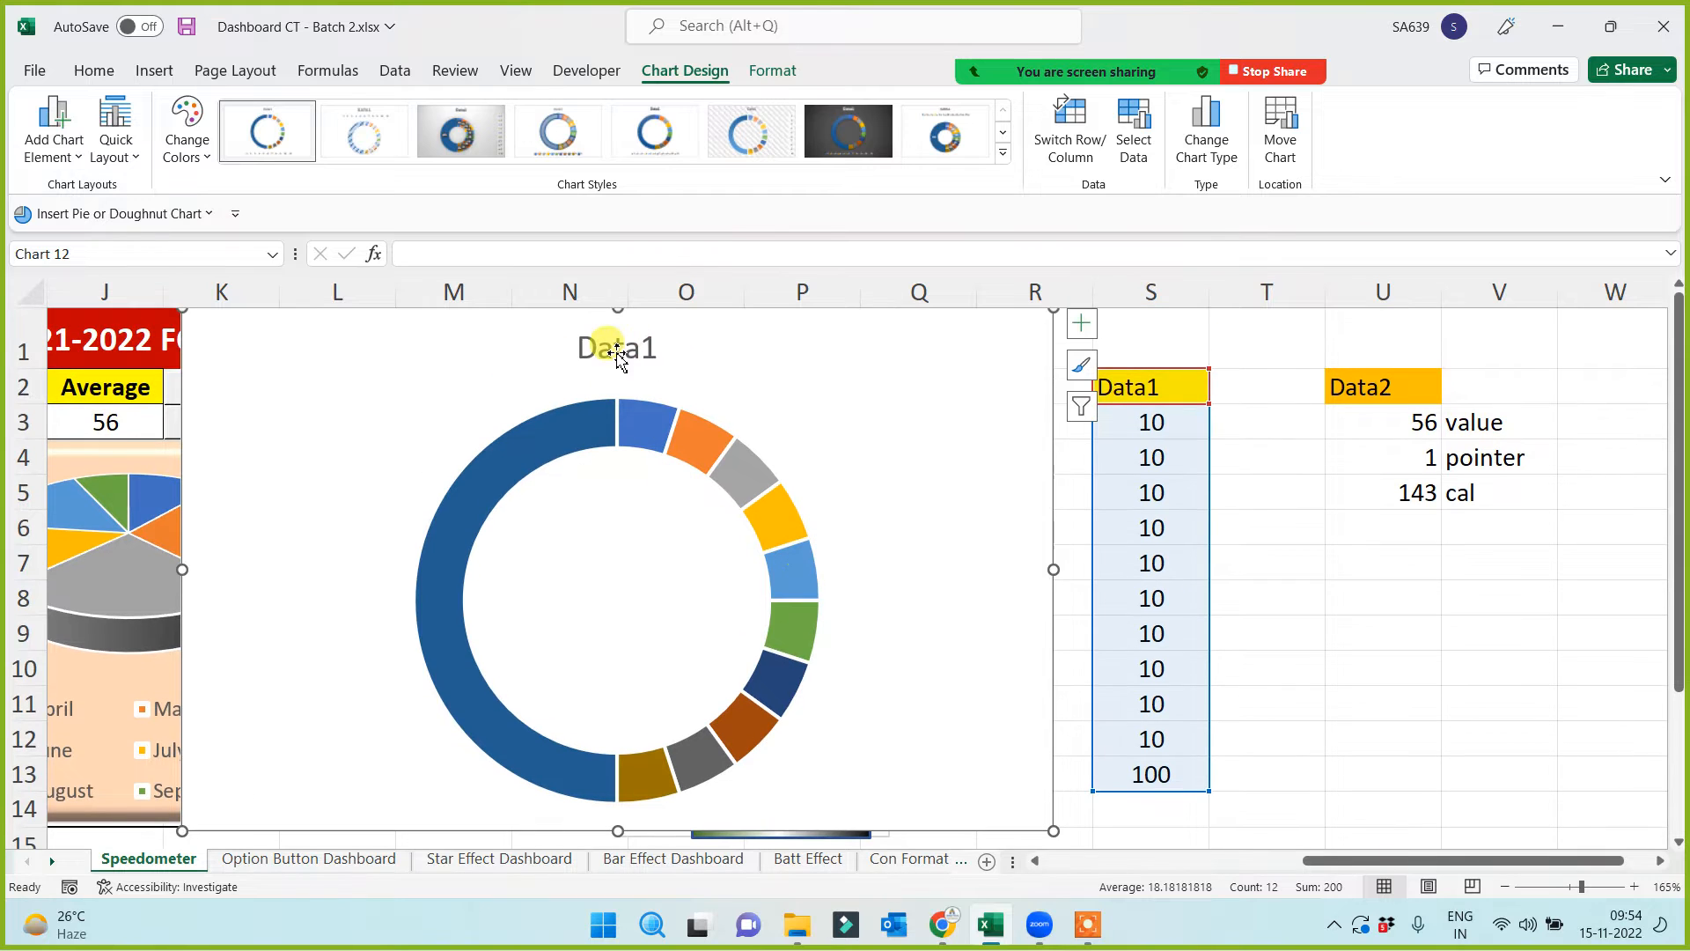
{"action": "left_click", "coordinate": [653, 340]}
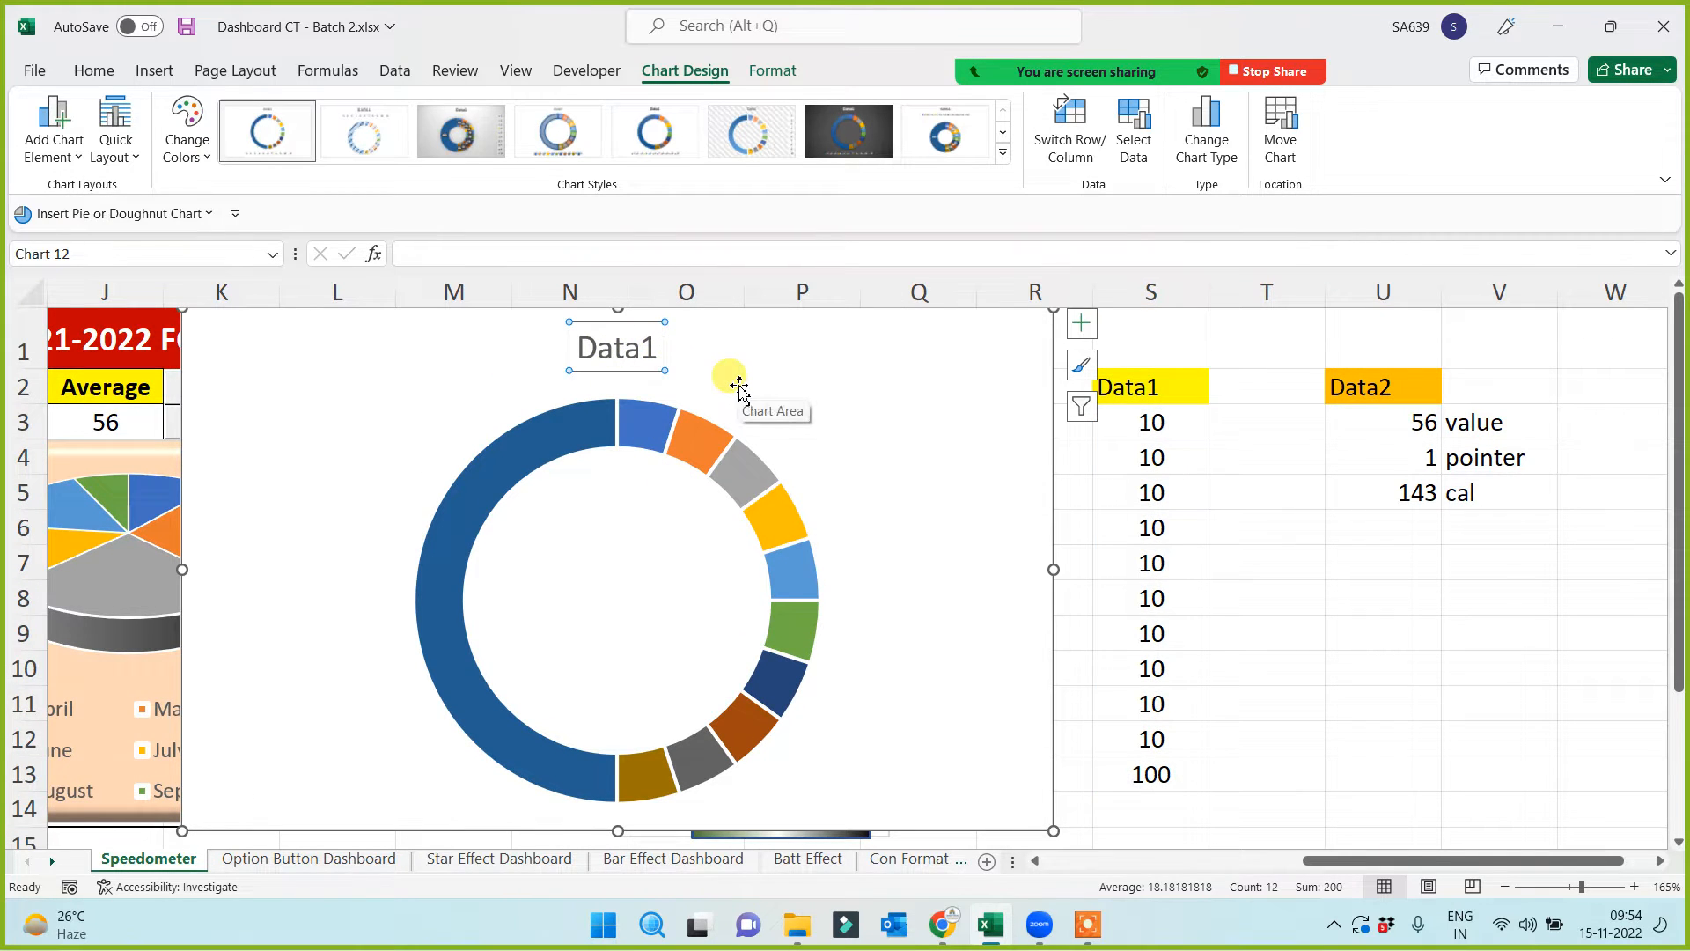
{"action": "key", "text": "Delete"}
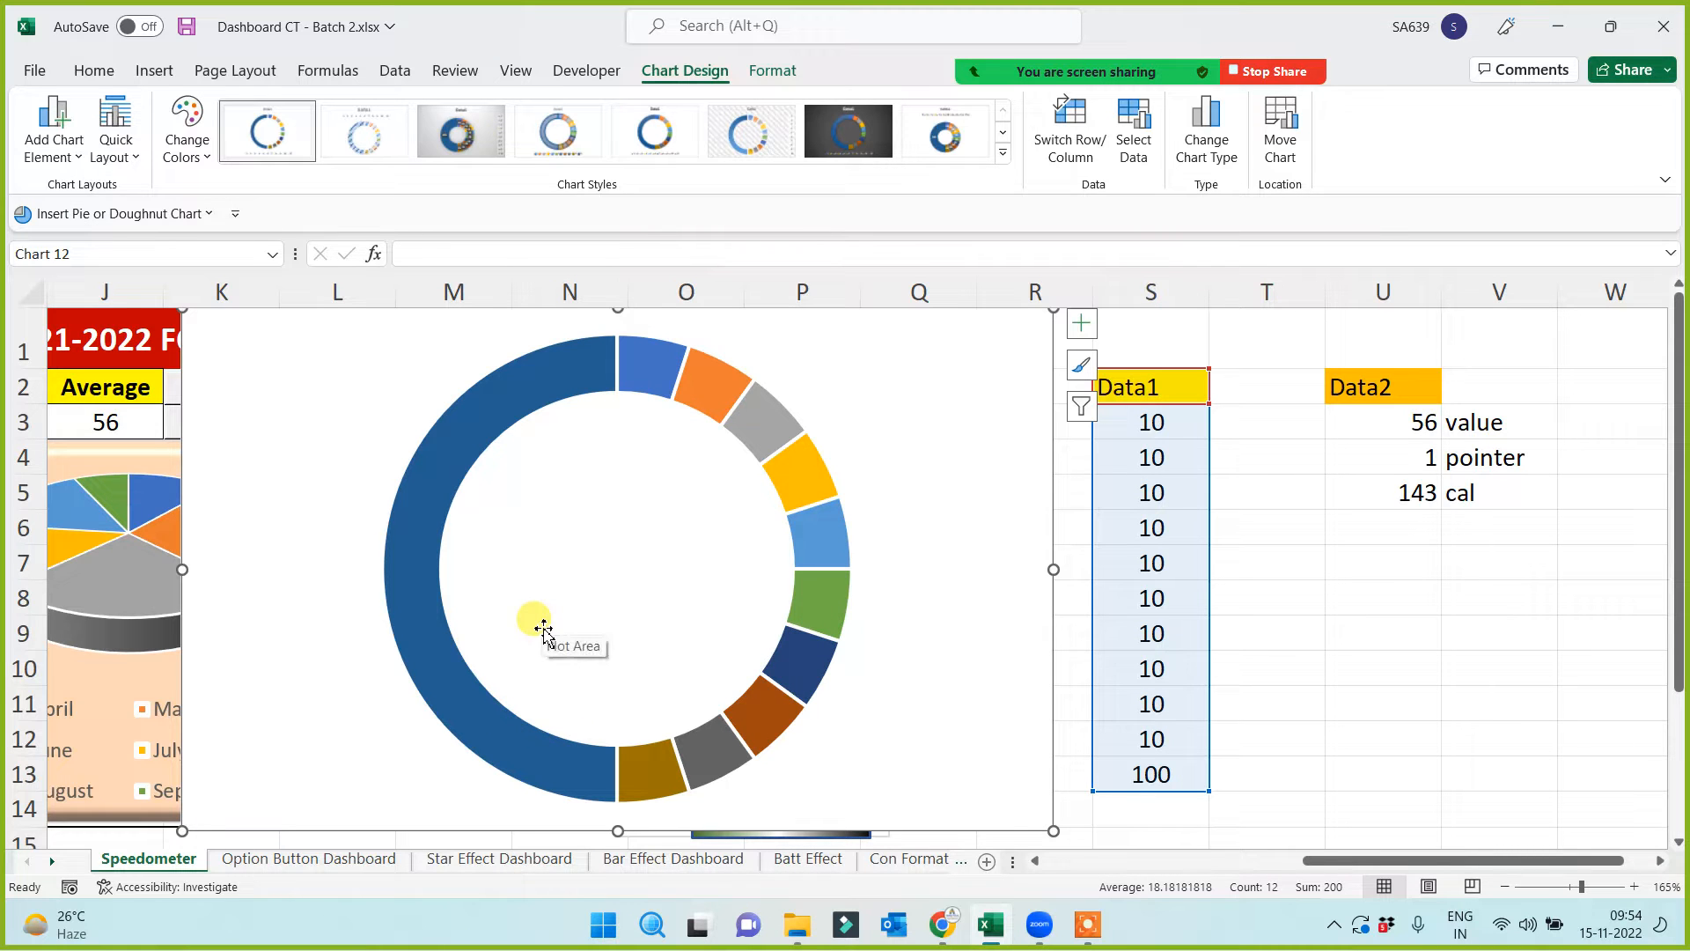
Remove the outline from the doughnut chart's chart area and from its Data1 series
{"action": "left_click", "coordinate": [775, 72]}
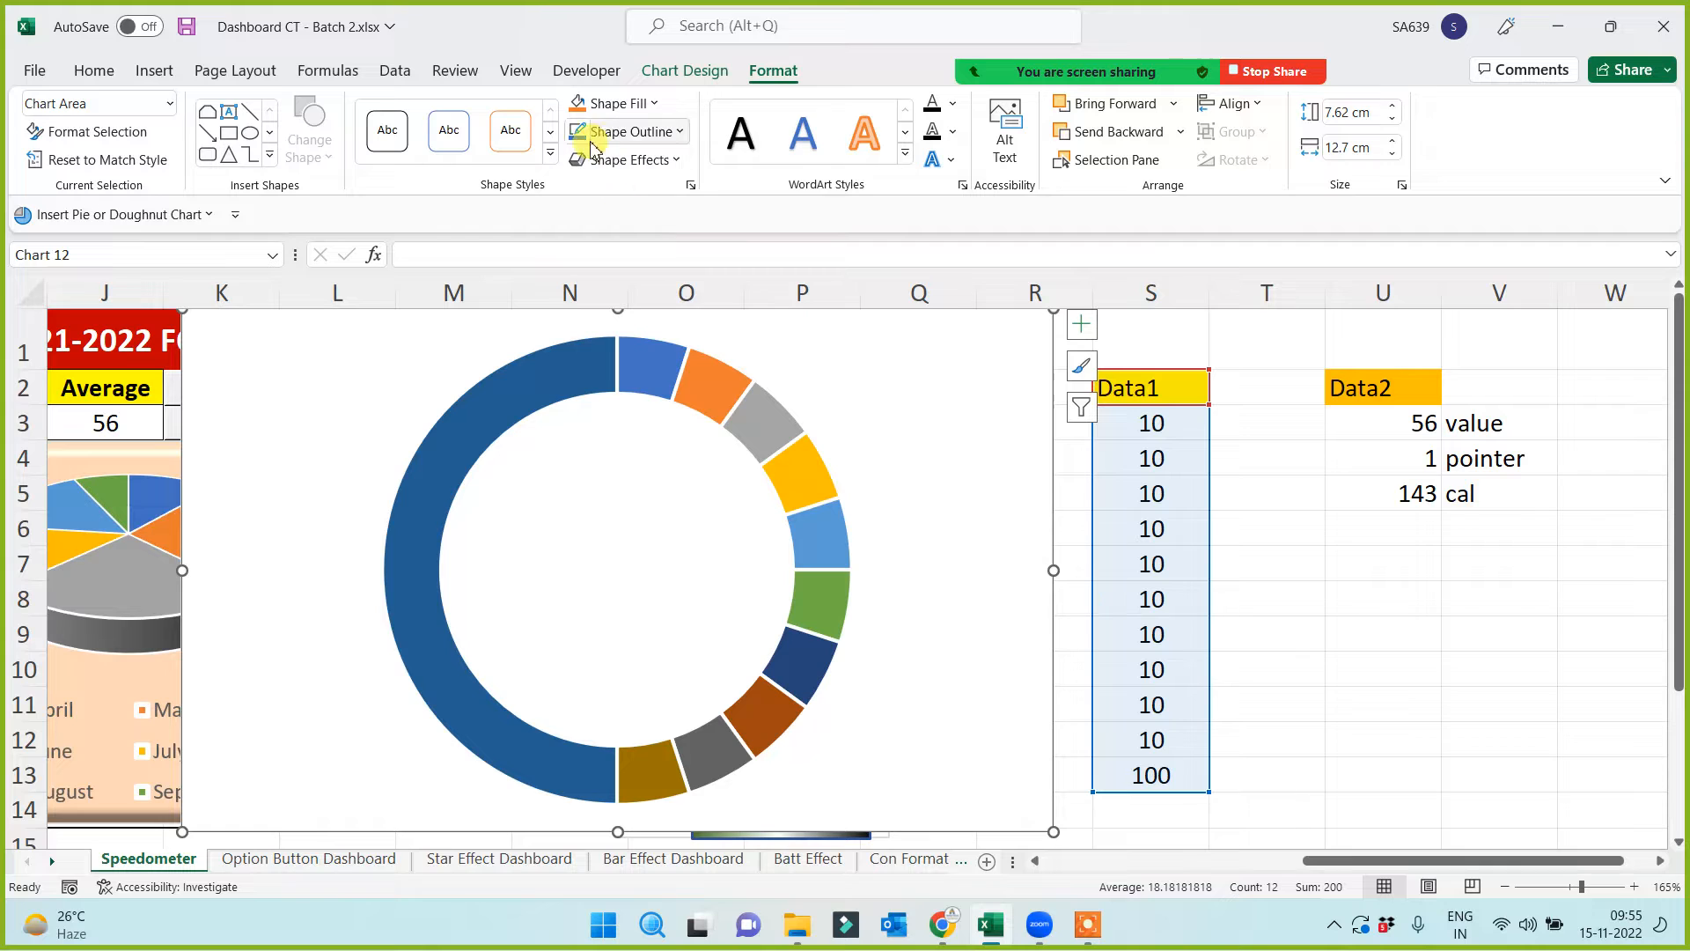
{"action": "left_click", "coordinate": [683, 134]}
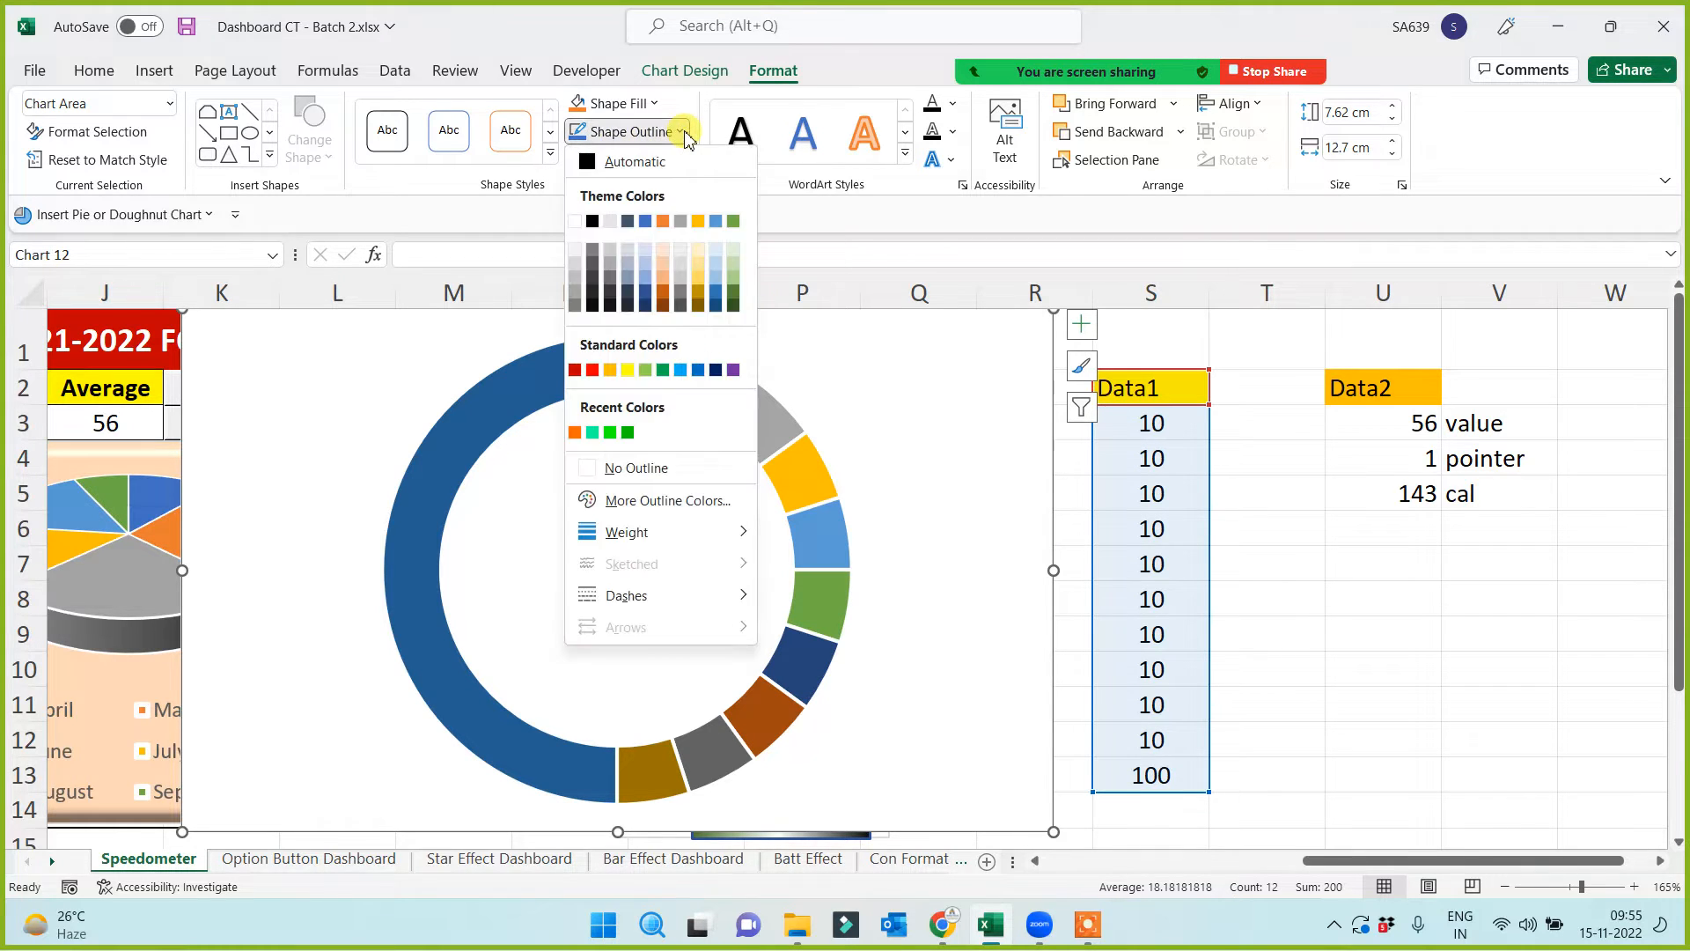
{"action": "left_click", "coordinate": [590, 475]}
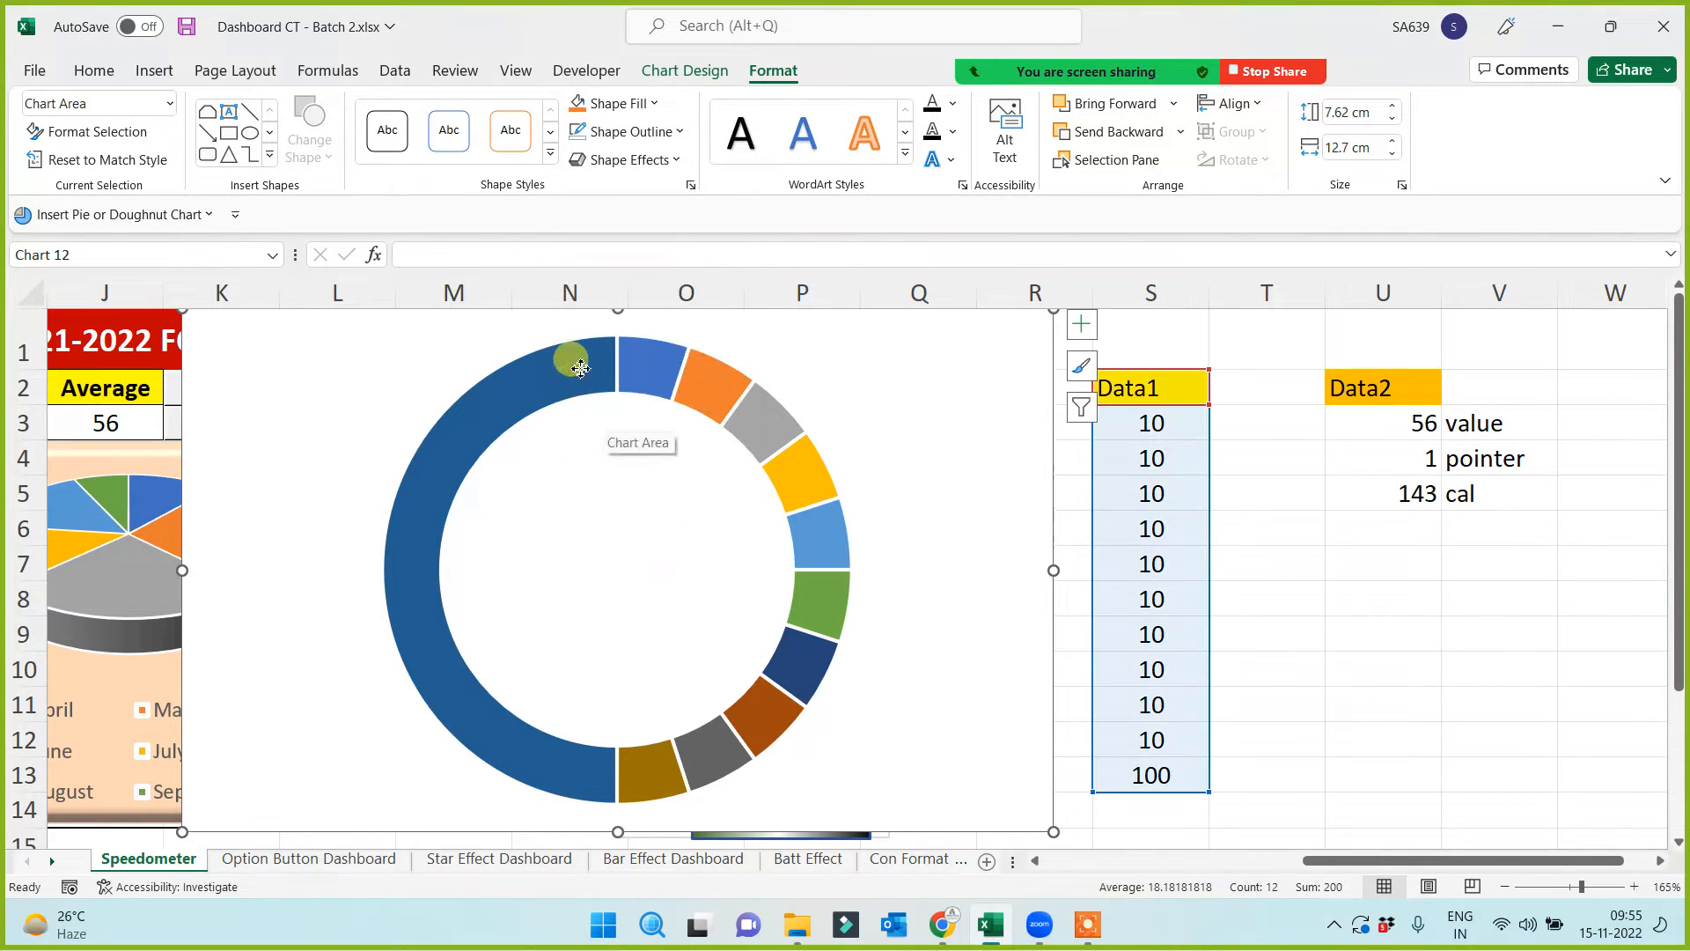
{"action": "left_click", "coordinate": [730, 407]}
{"action": "left_click", "coordinate": [577, 132]}
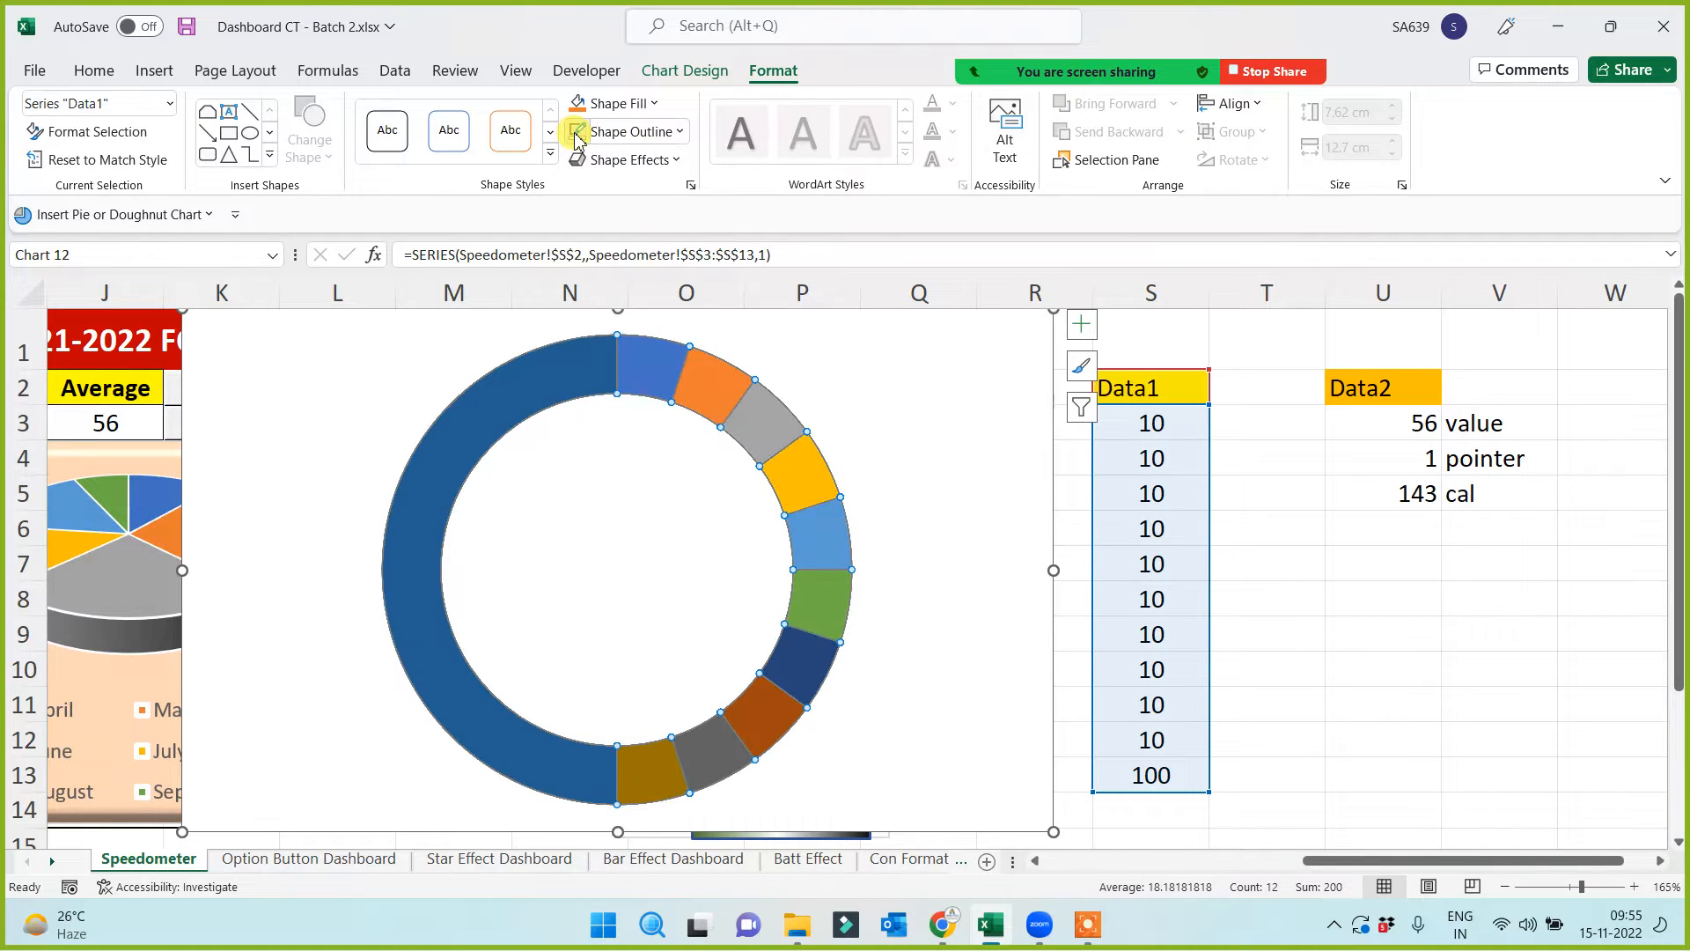
{"action": "left_click", "coordinate": [864, 455]}
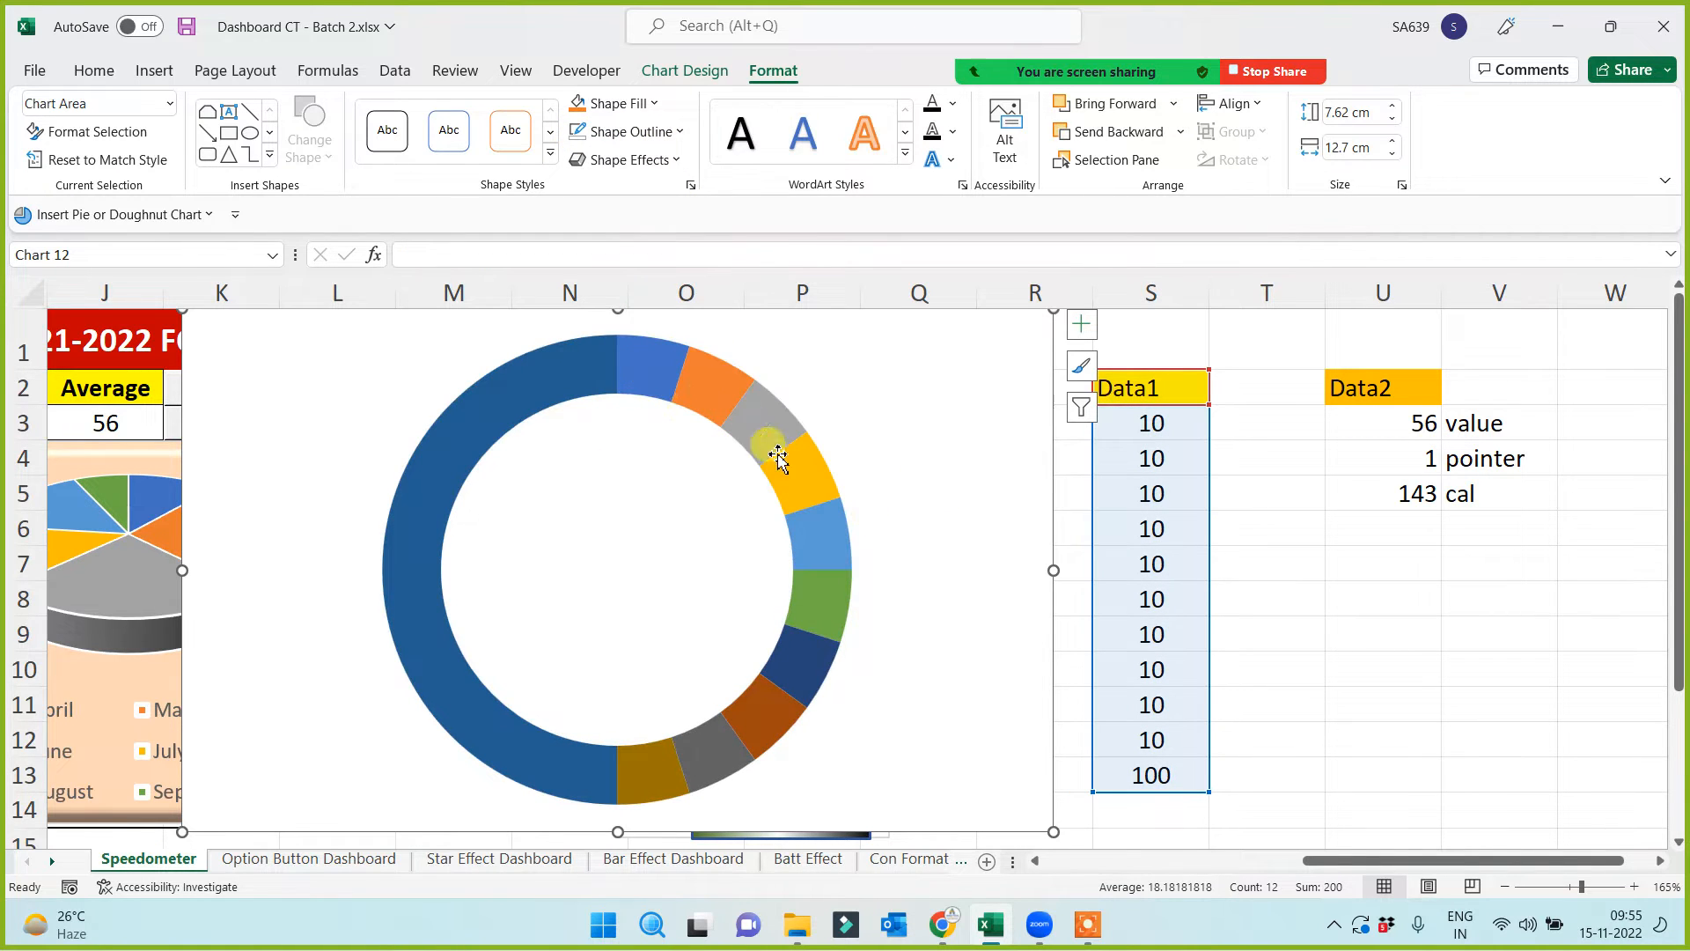
Apply a bevelled preset shape effect to the doughnut chart's Data1 series
{"action": "left_click", "coordinate": [563, 374]}
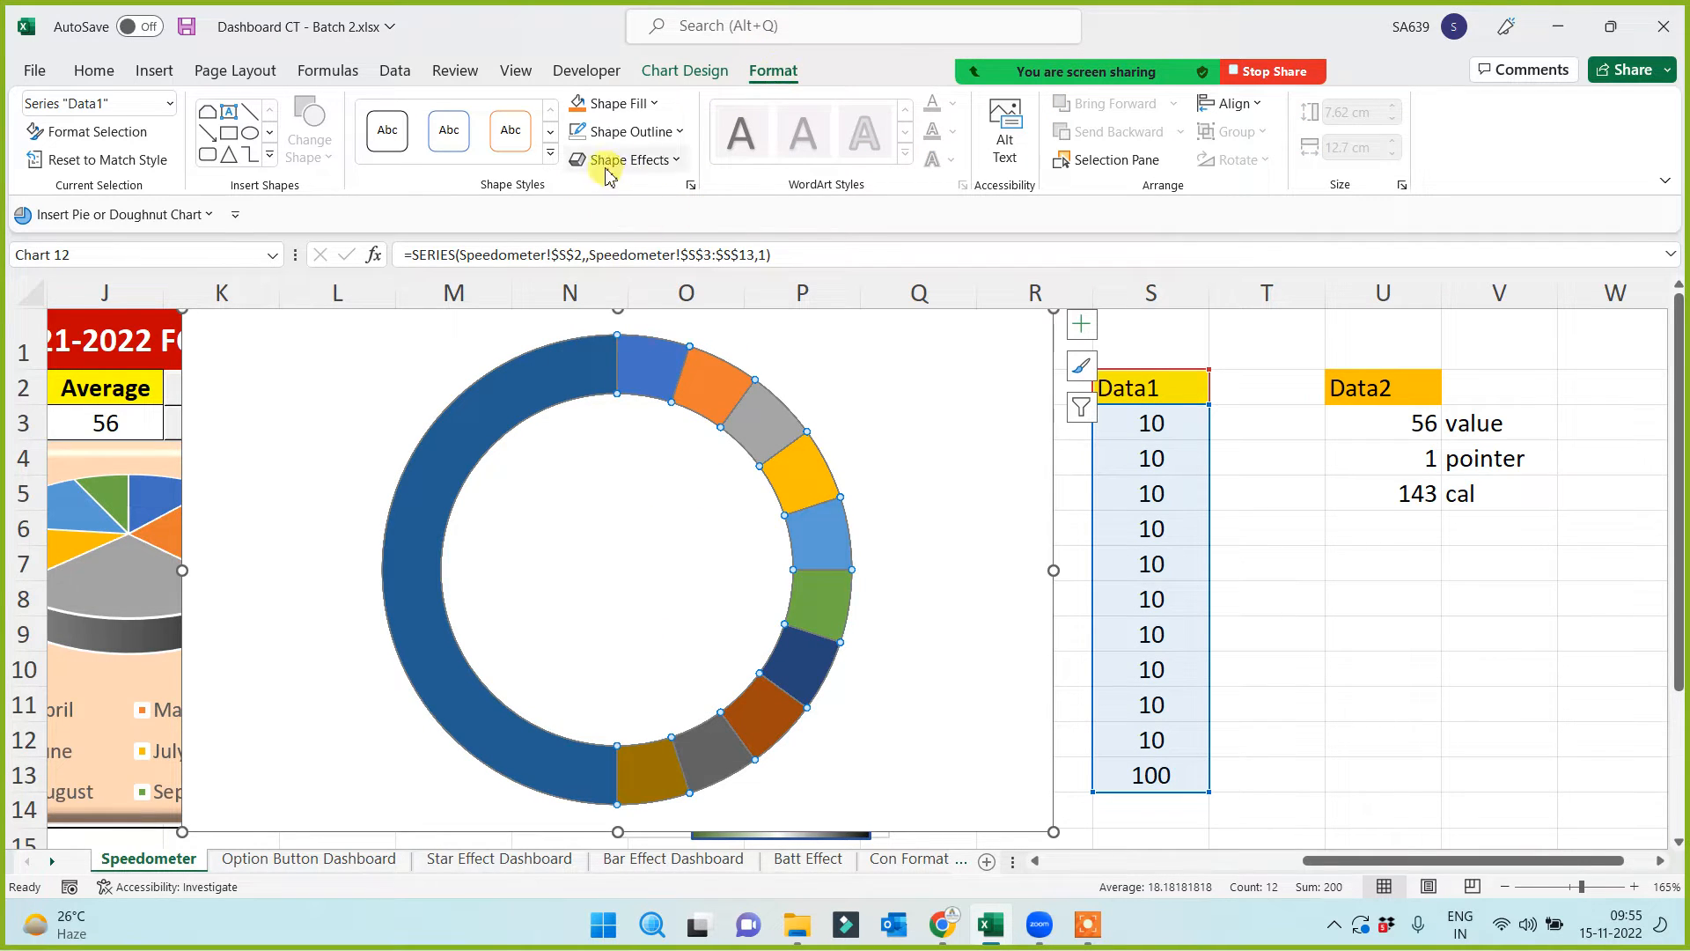
{"action": "left_click", "coordinate": [683, 169]}
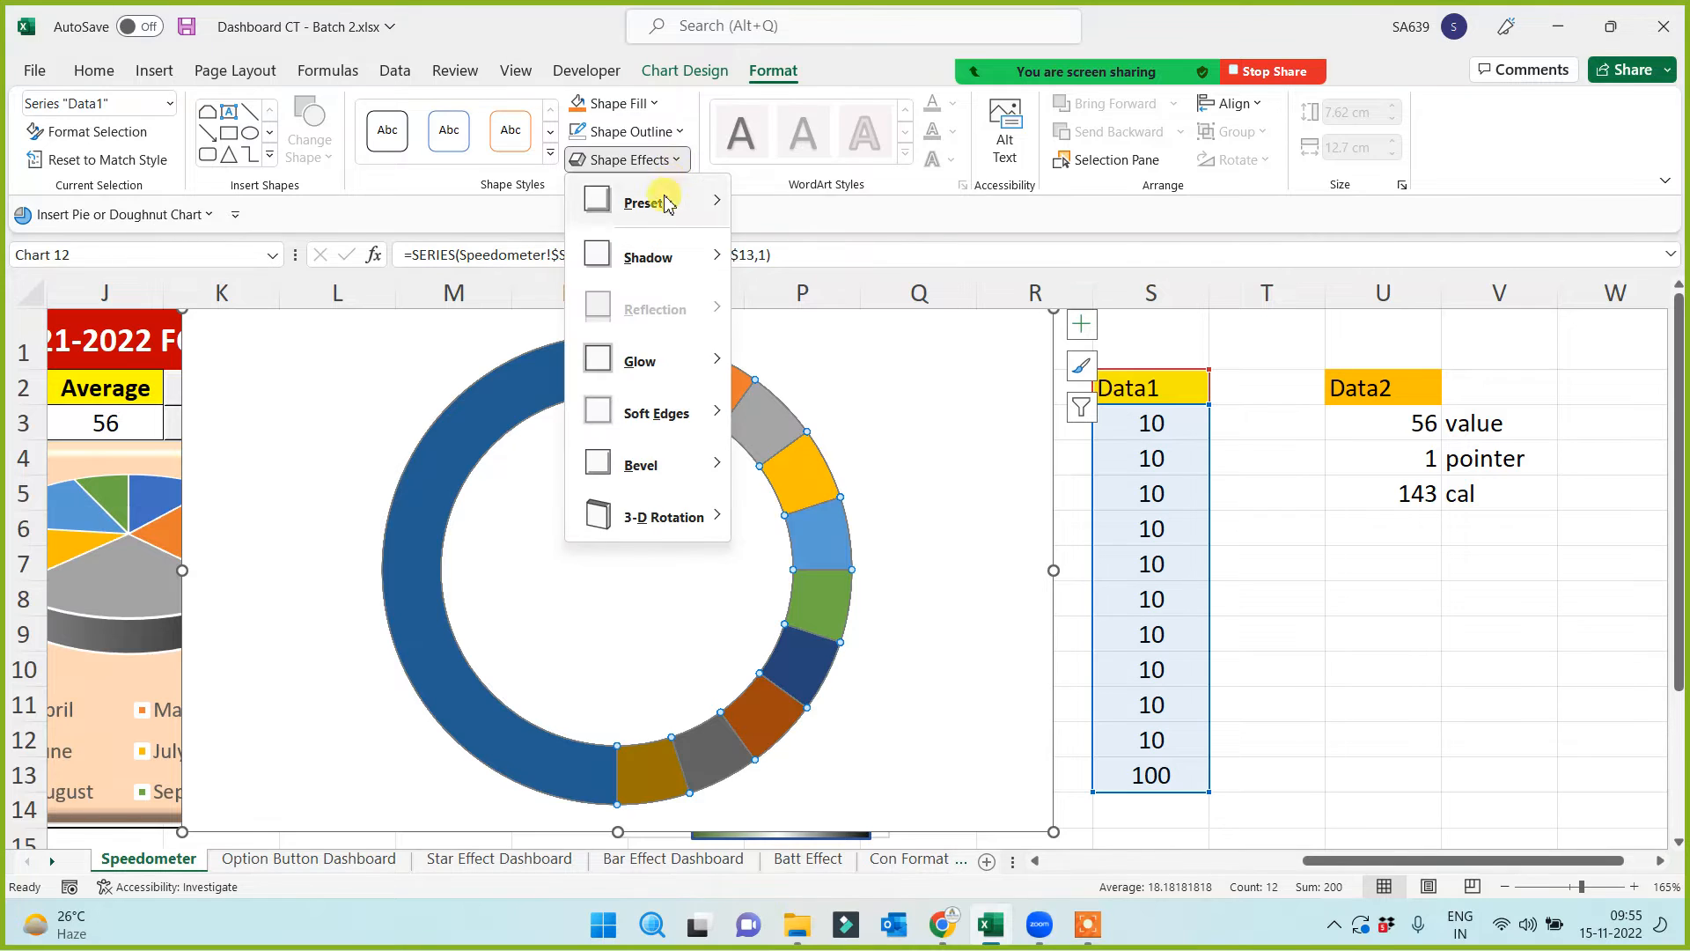
{"action": "mouse_move", "coordinate": [677, 207]}
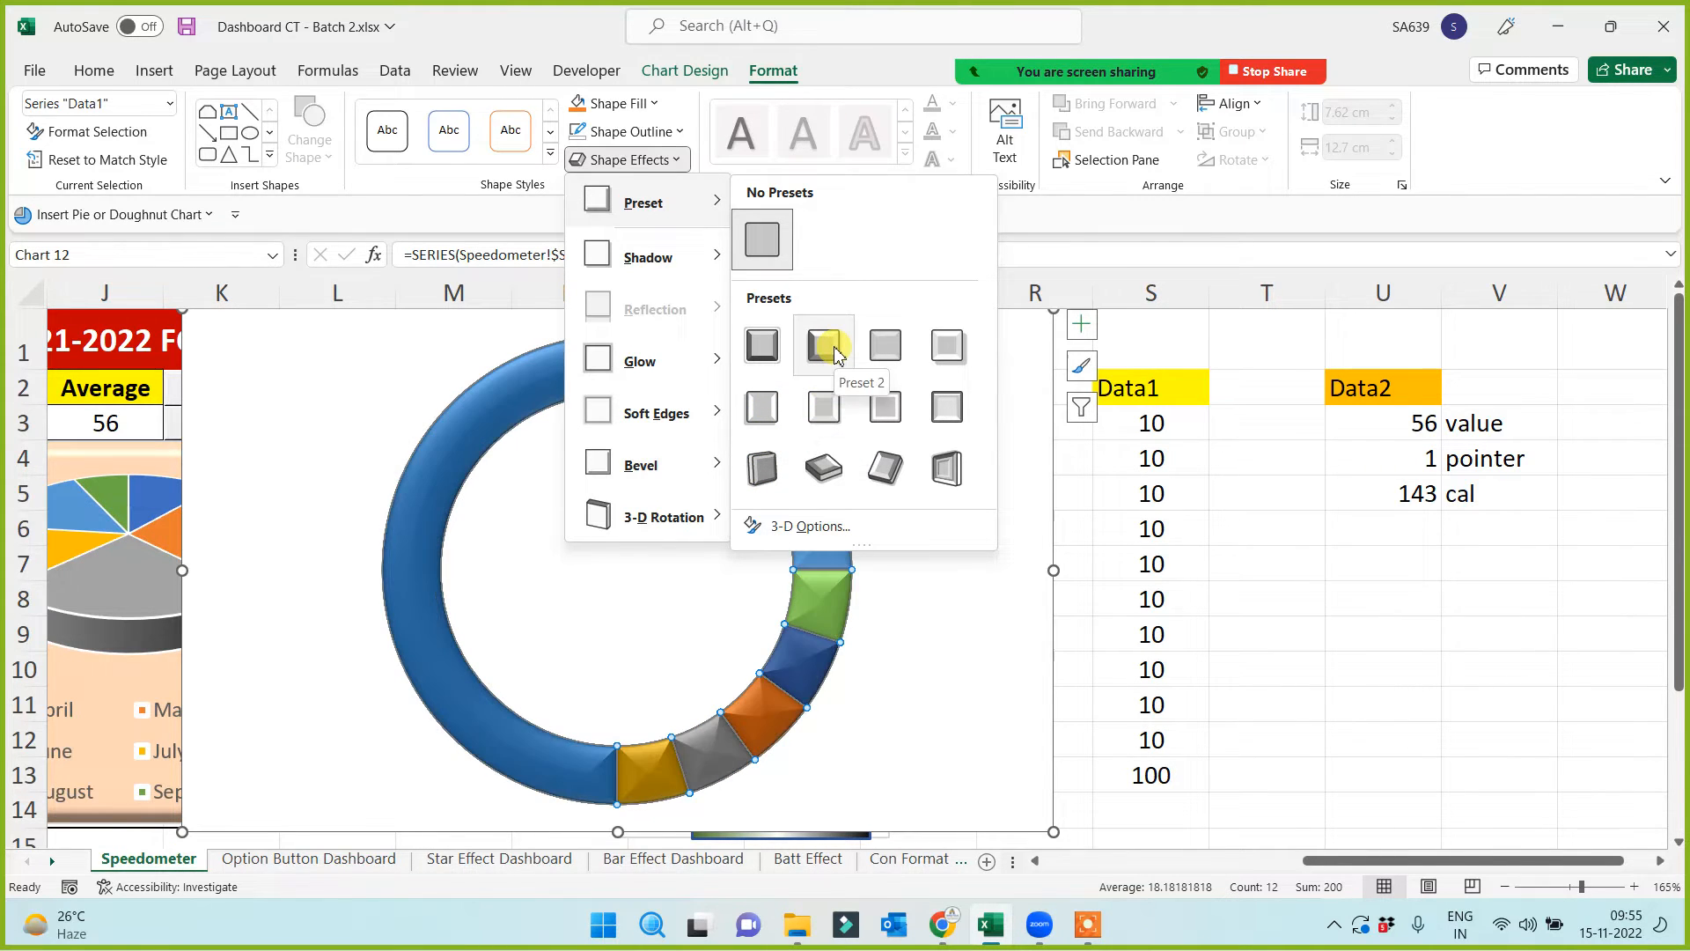
{"action": "left_click", "coordinate": [877, 351]}
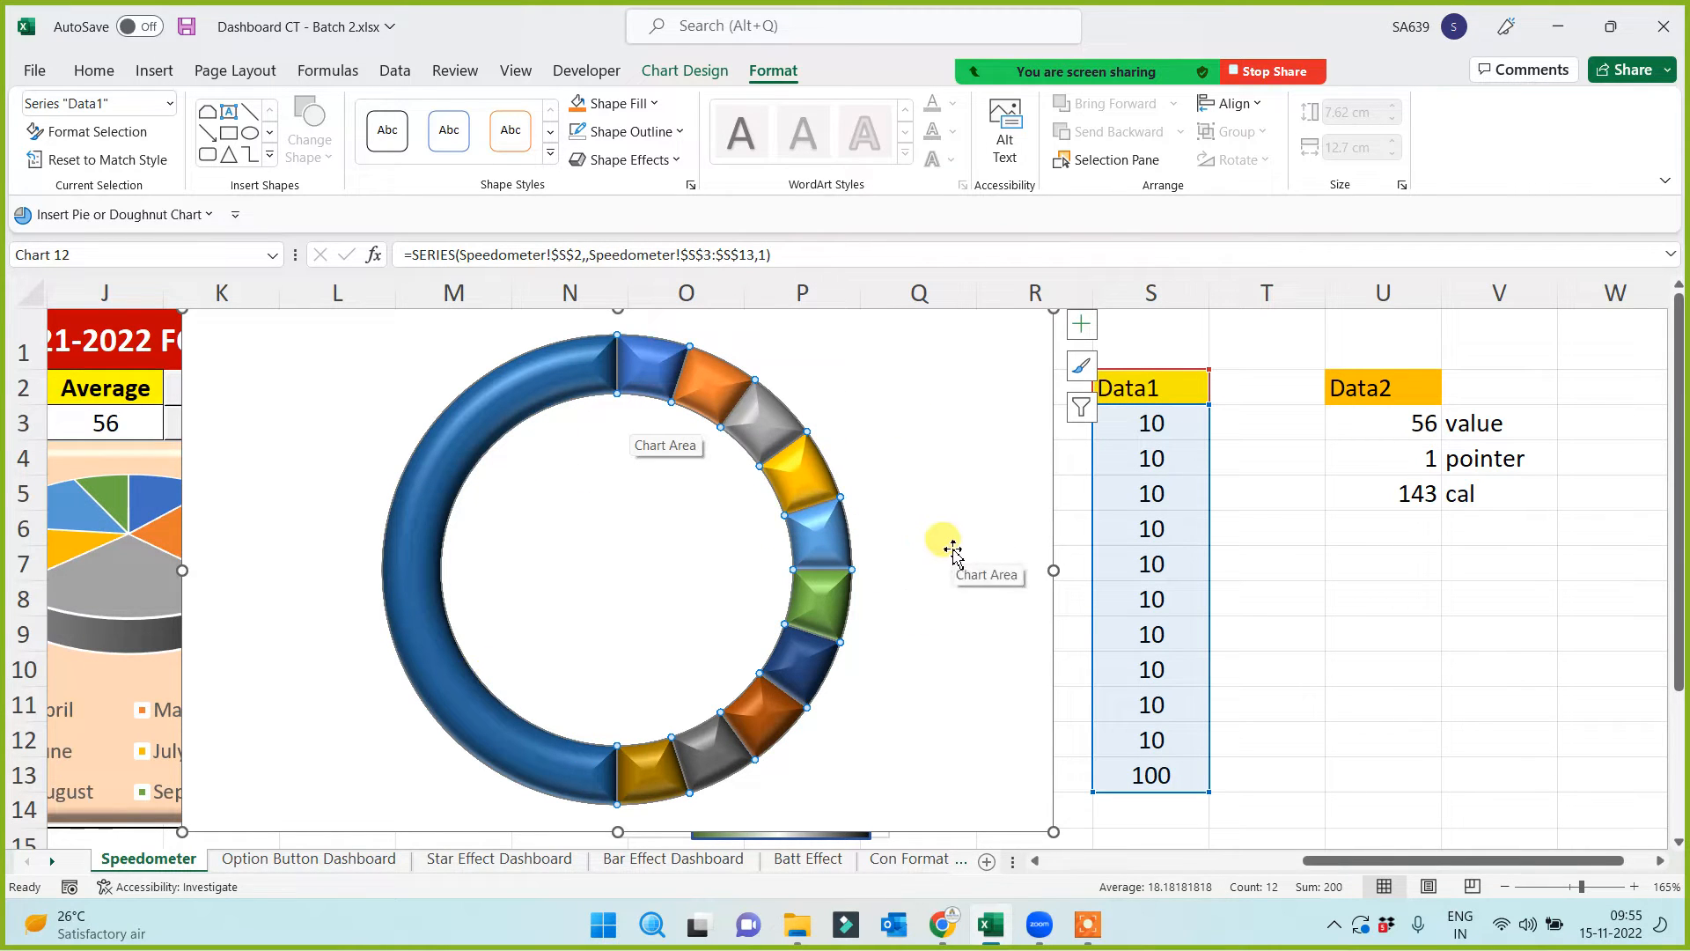
Format the Data1 series with a 50% doughnut hole size and a first slice angle of 270°
{"action": "right_click", "coordinate": [572, 377]}
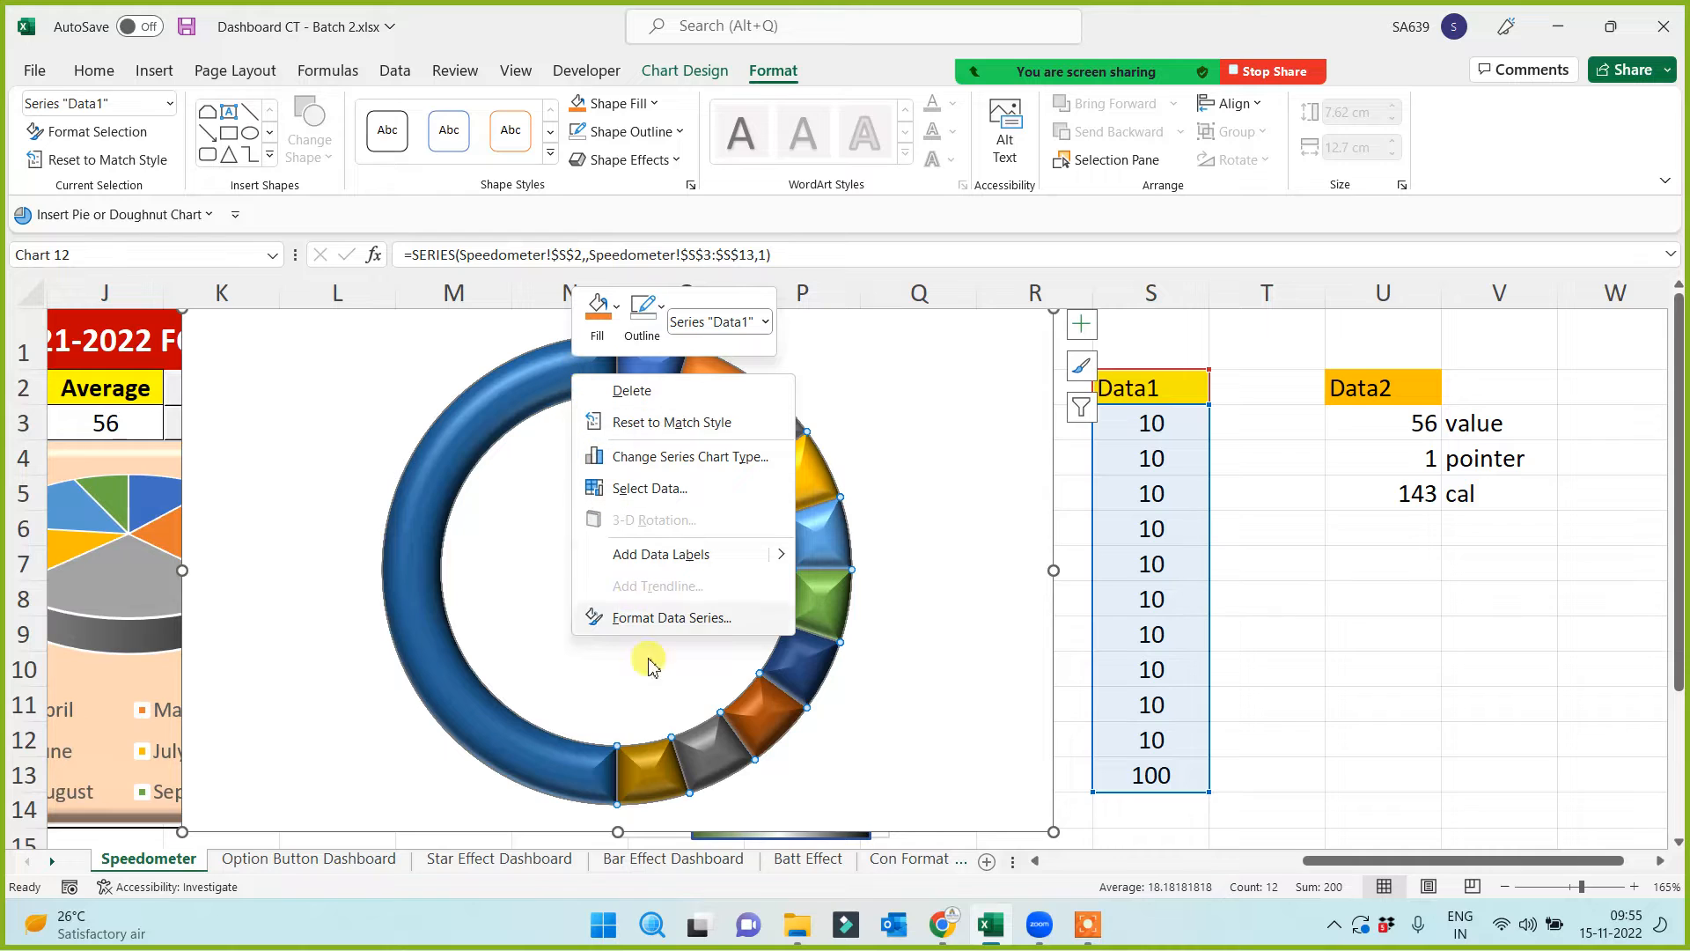
{"action": "left_click", "coordinate": [648, 619]}
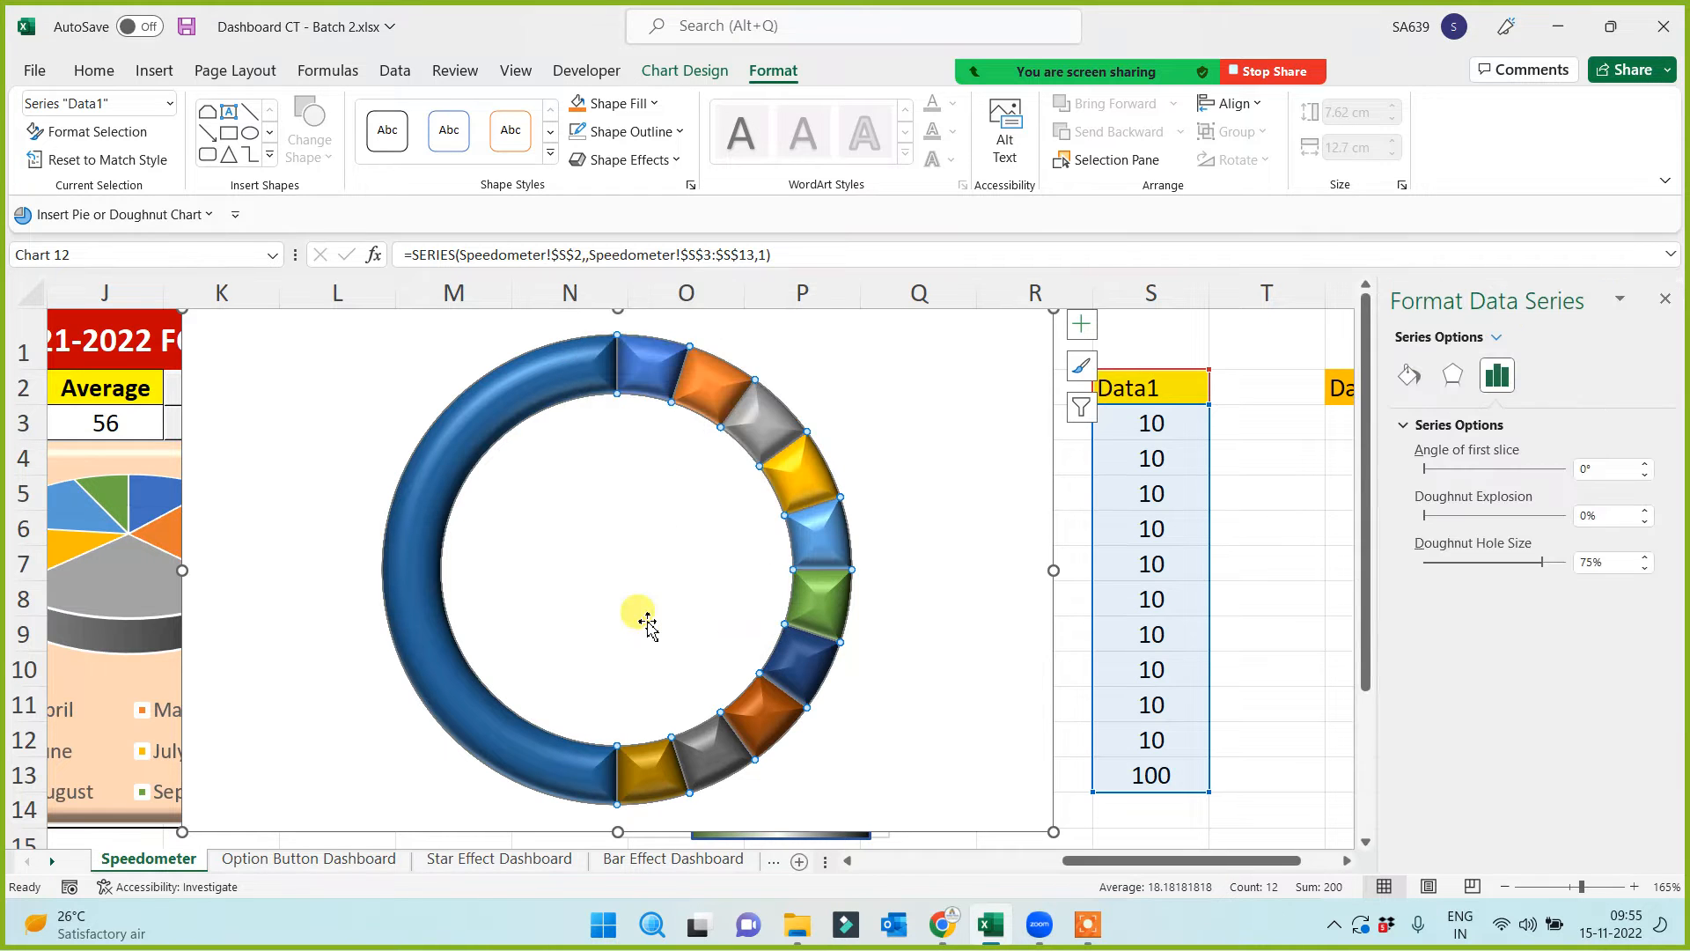
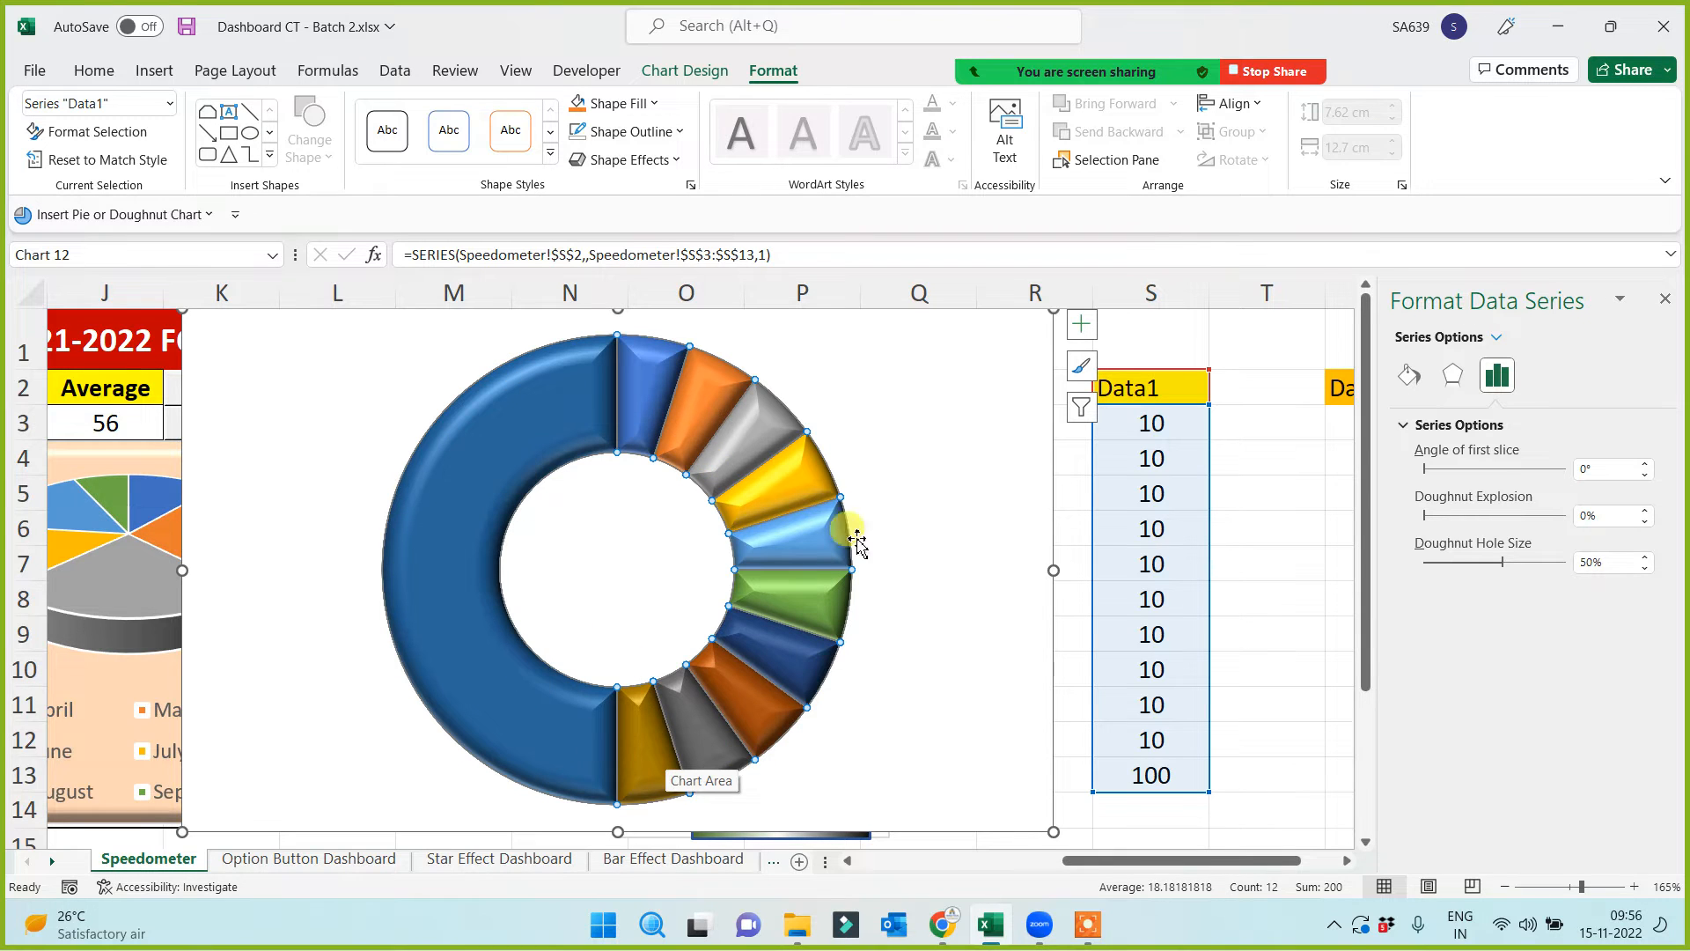
{"action": "left_click", "coordinate": [1585, 468]}
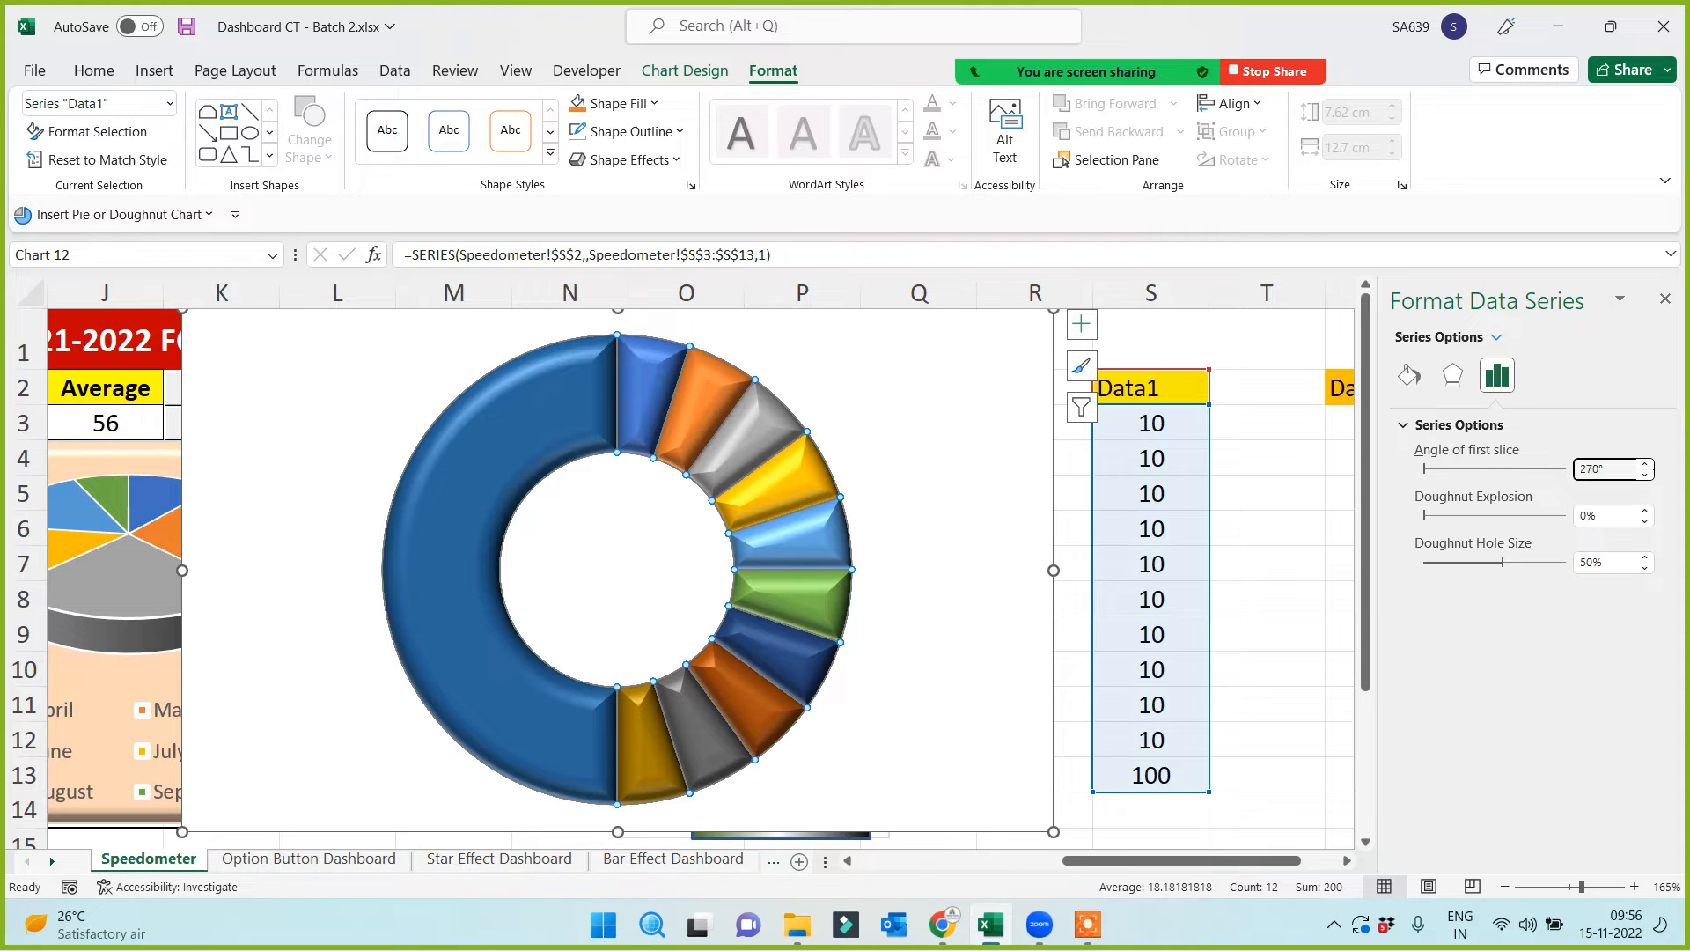
{"action": "type", "text": "27"}
{"action": "key", "text": "Return"}
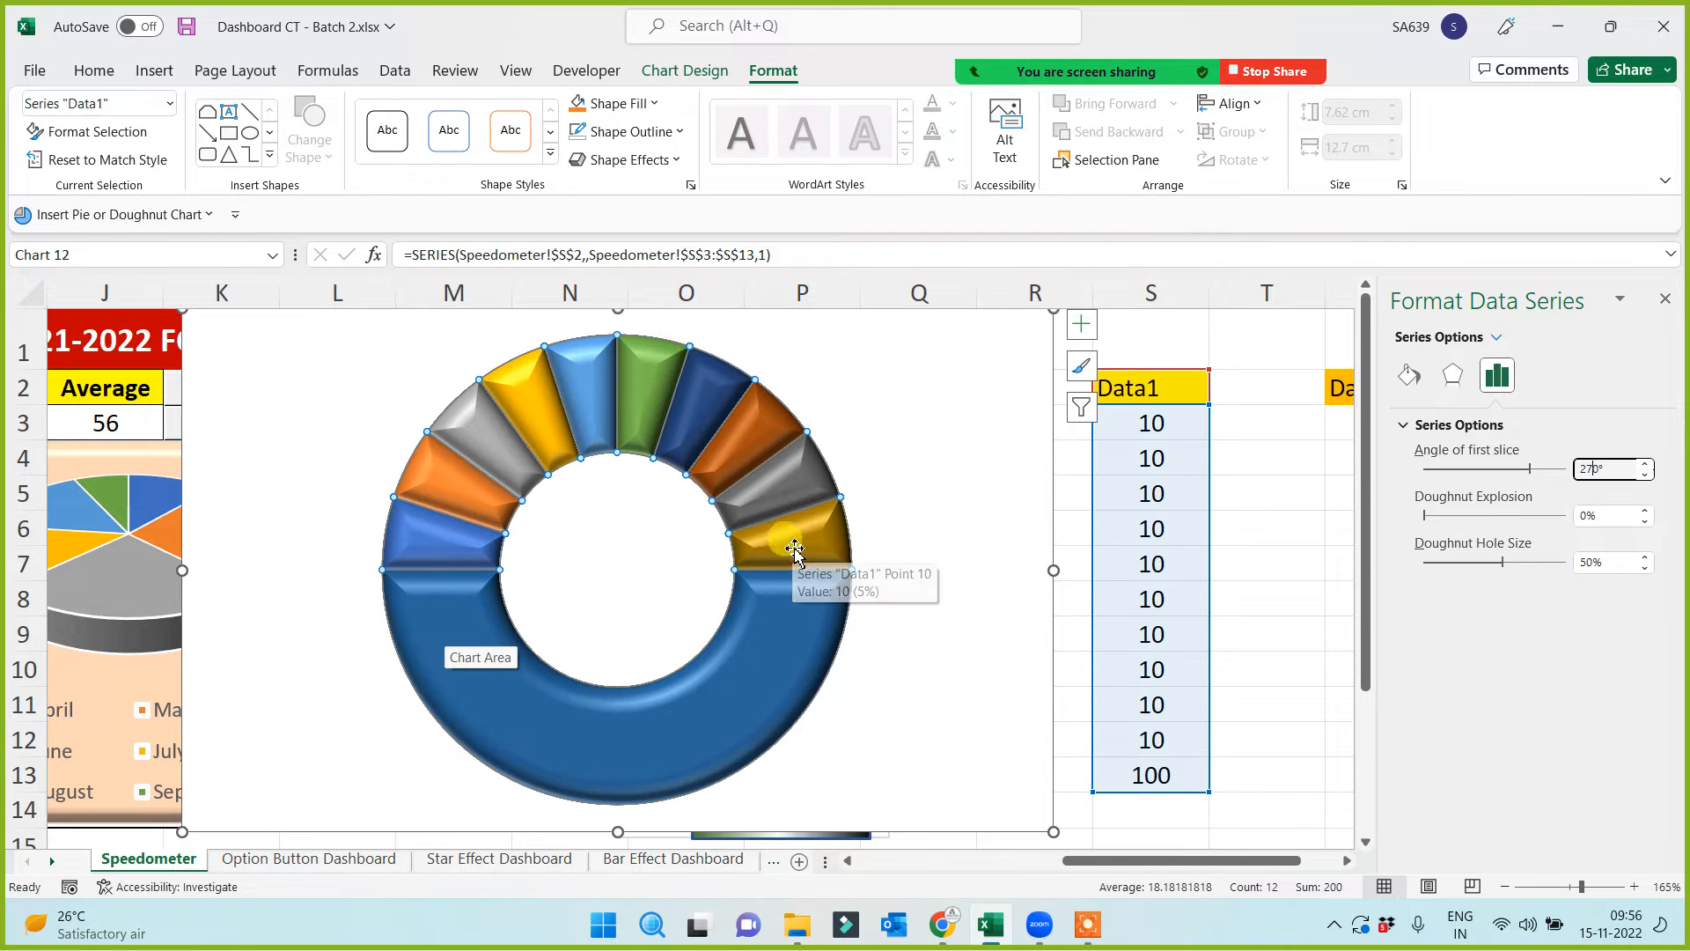
Add data labels to the Data1 series and close the series formatting options
{"action": "right_click", "coordinate": [774, 636]}
{"action": "key", "text": "Escape"}
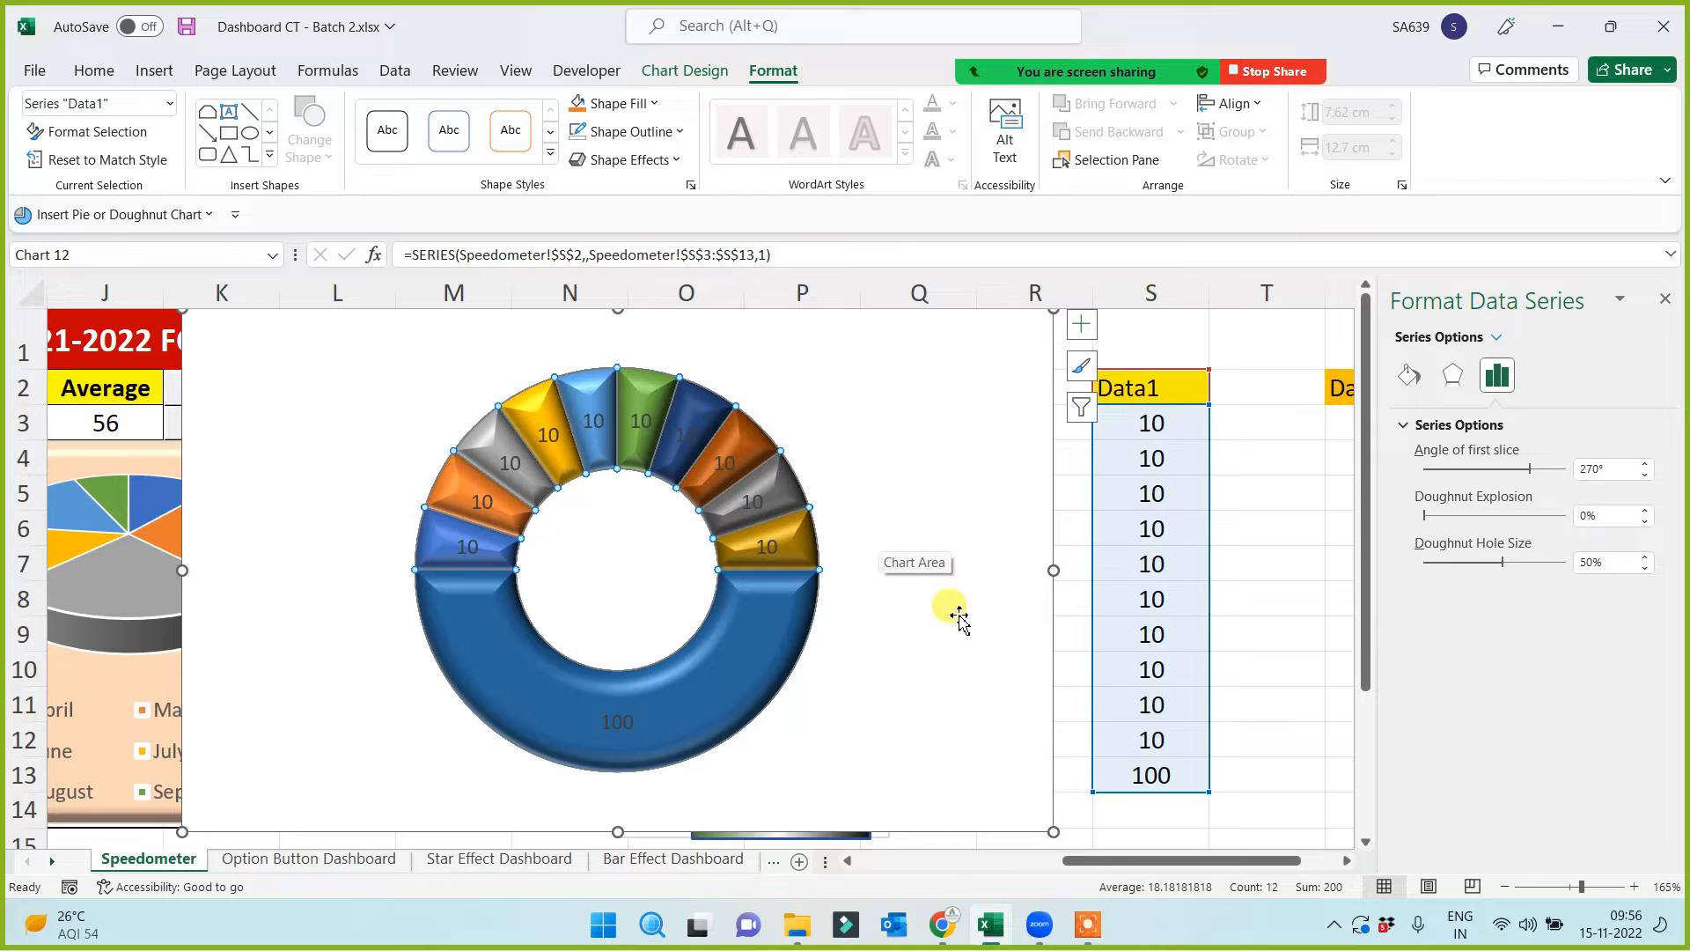
{"action": "left_click", "coordinate": [1666, 301]}
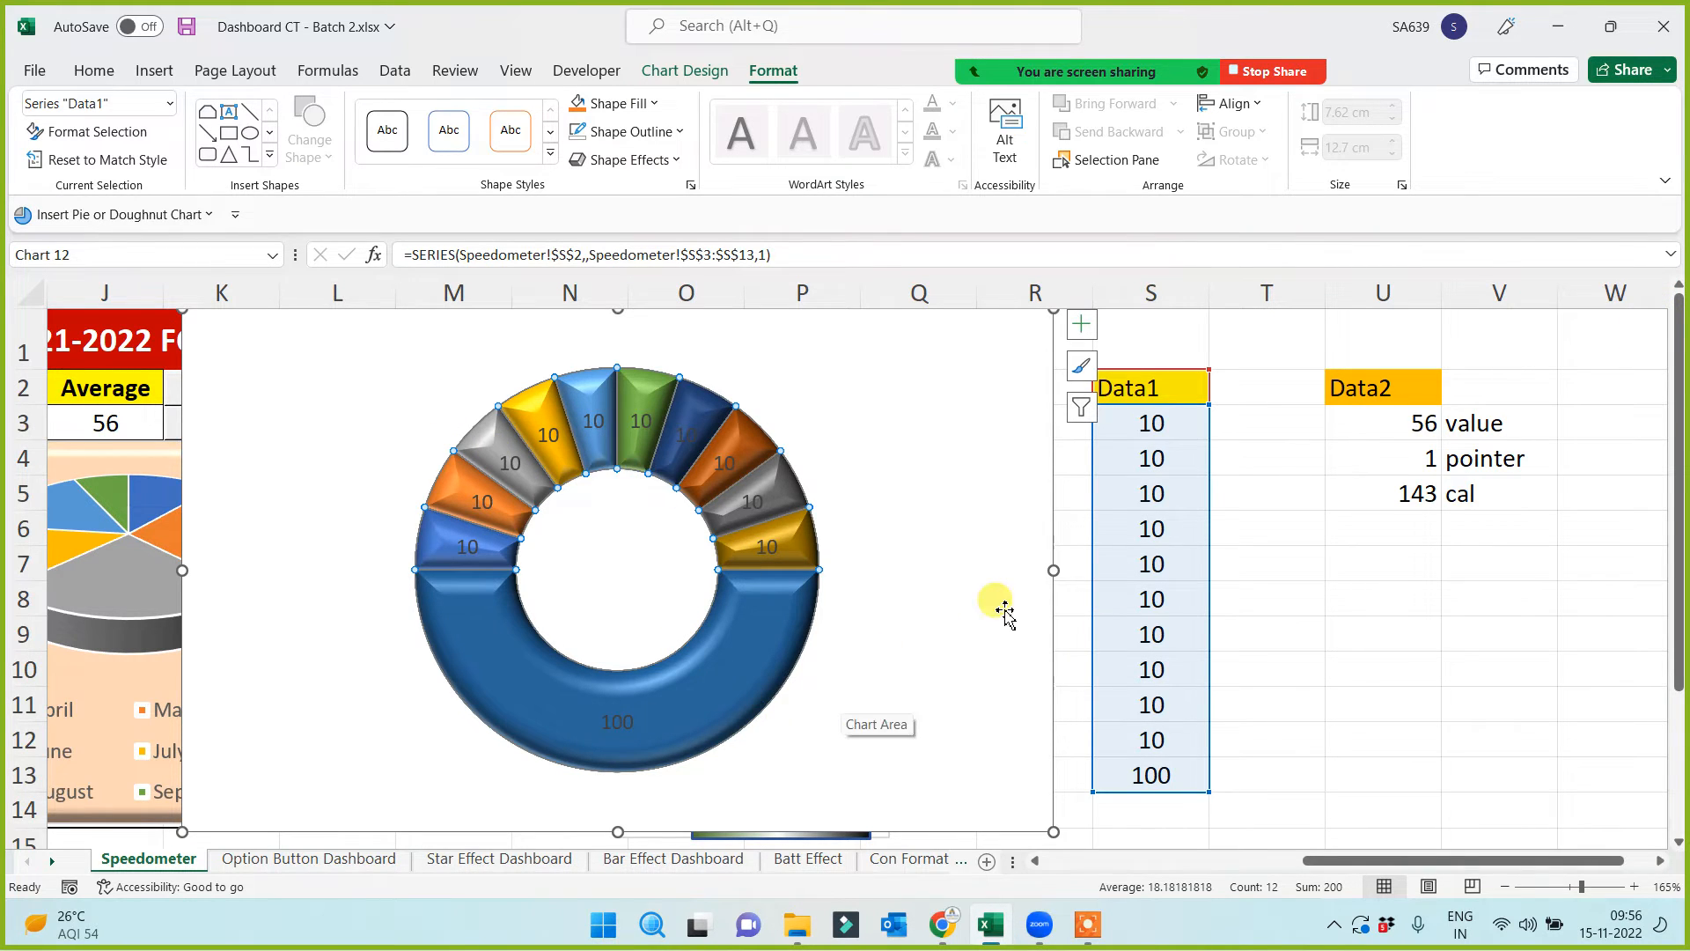
{"action": "left_click", "coordinate": [978, 632]}
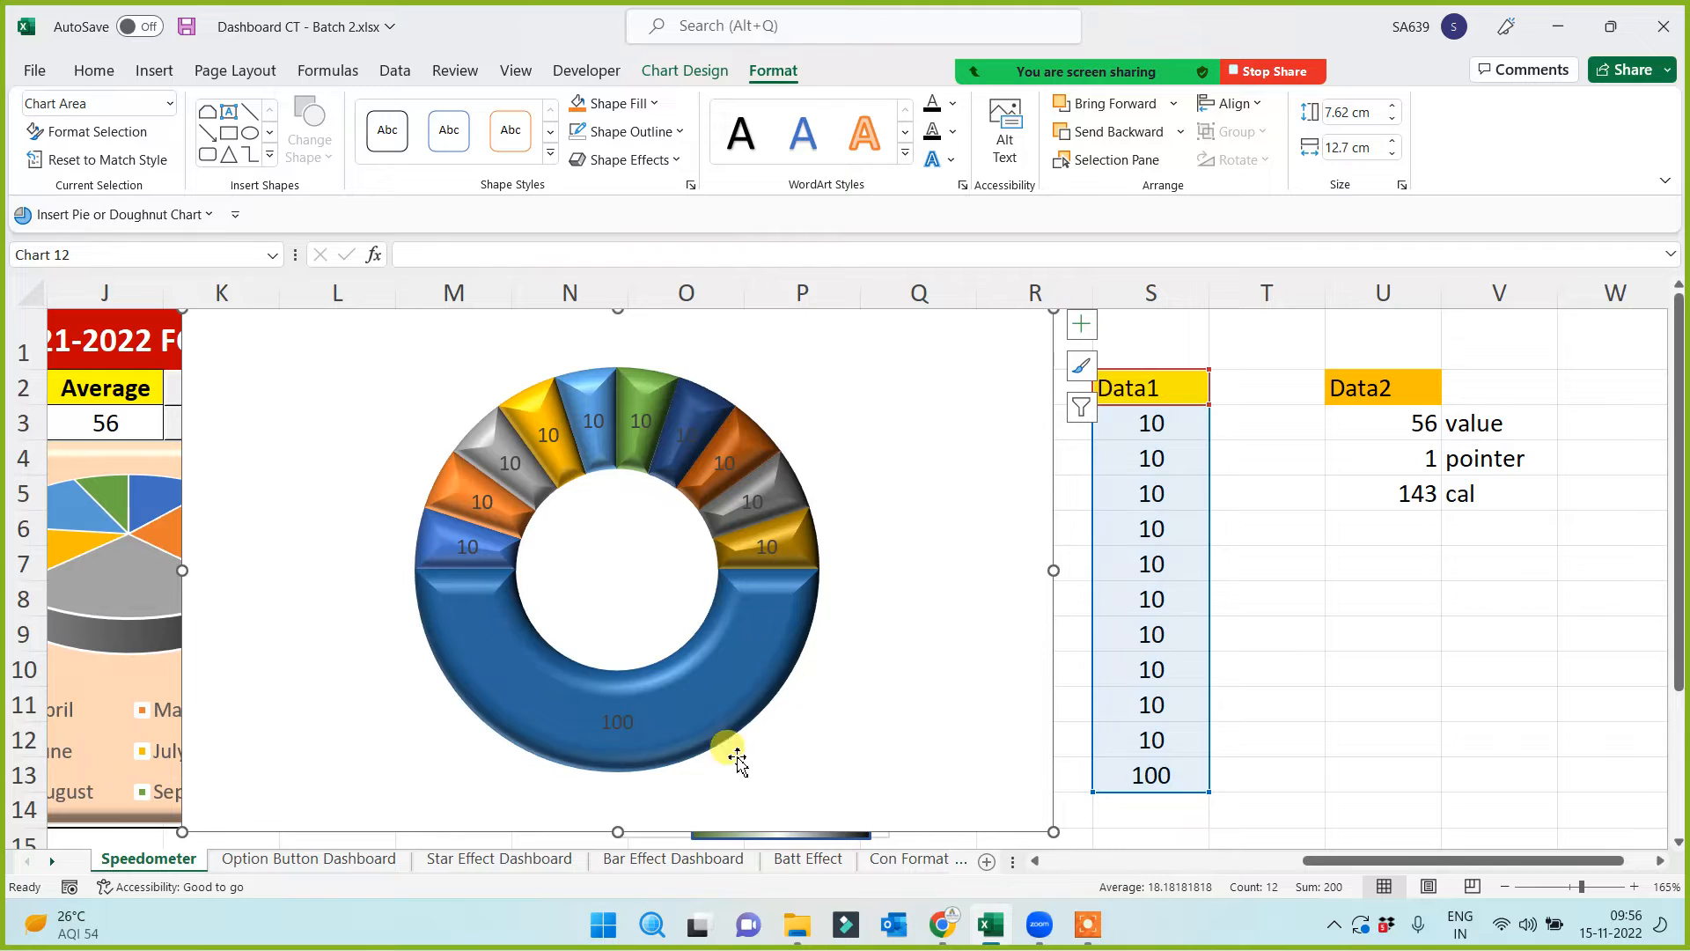
Make all the doughnut's data labels bold and colour them with the recent turquoise green
{"action": "left_click", "coordinate": [619, 720]}
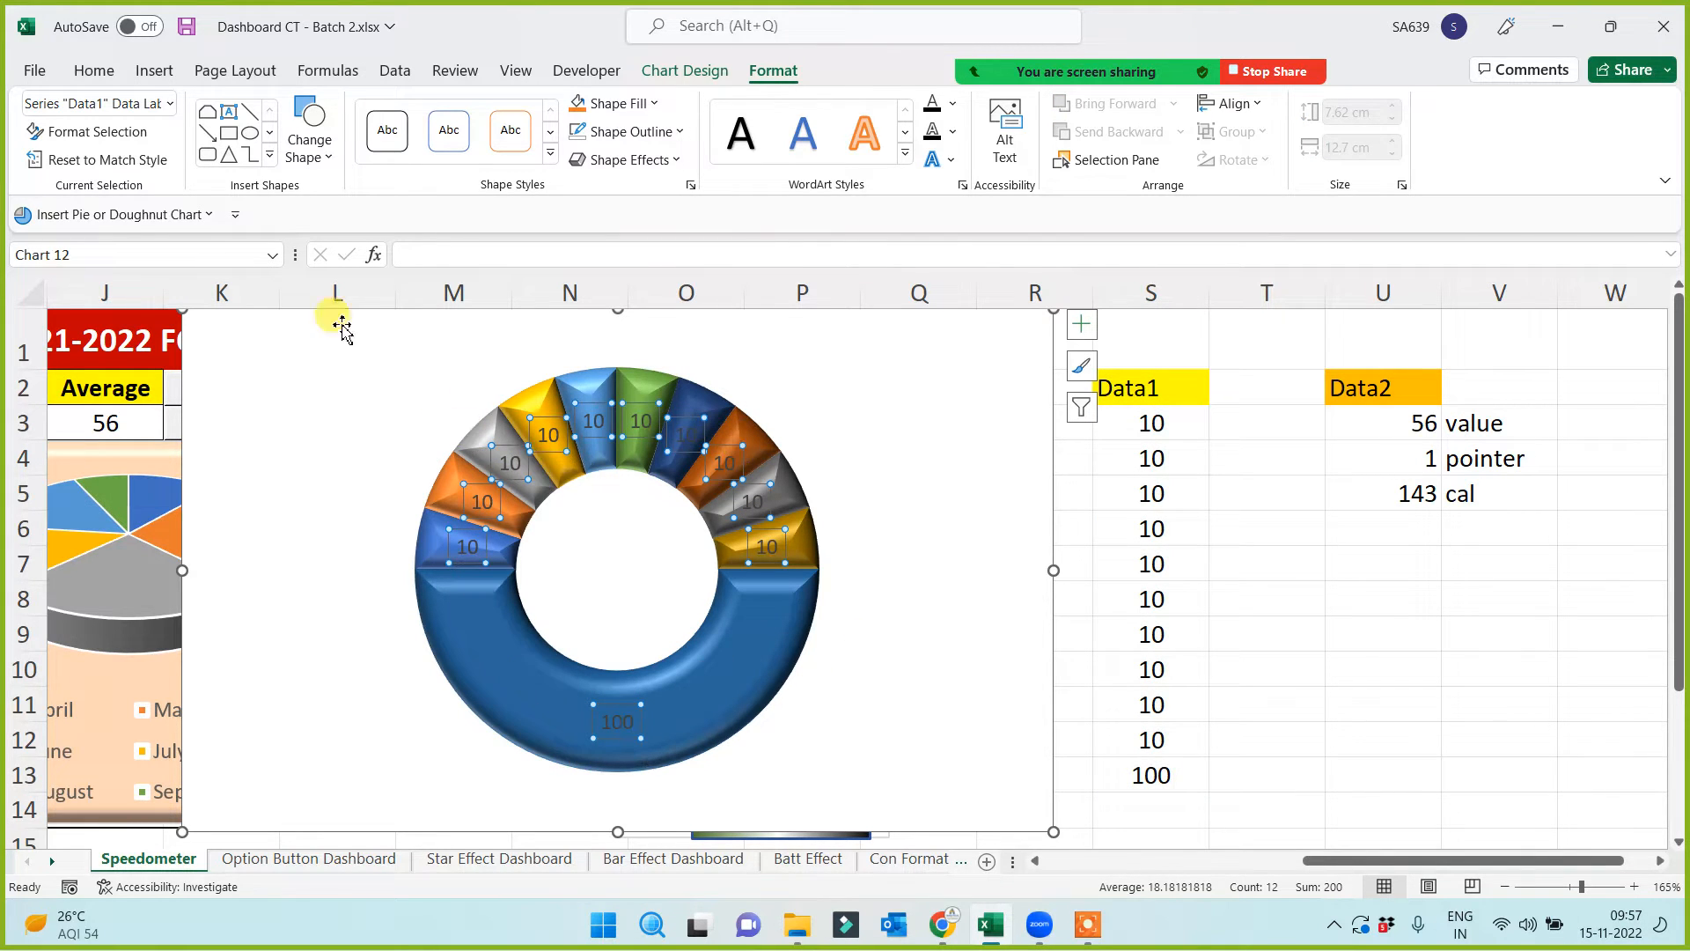
{"action": "left_click", "coordinate": [94, 67]}
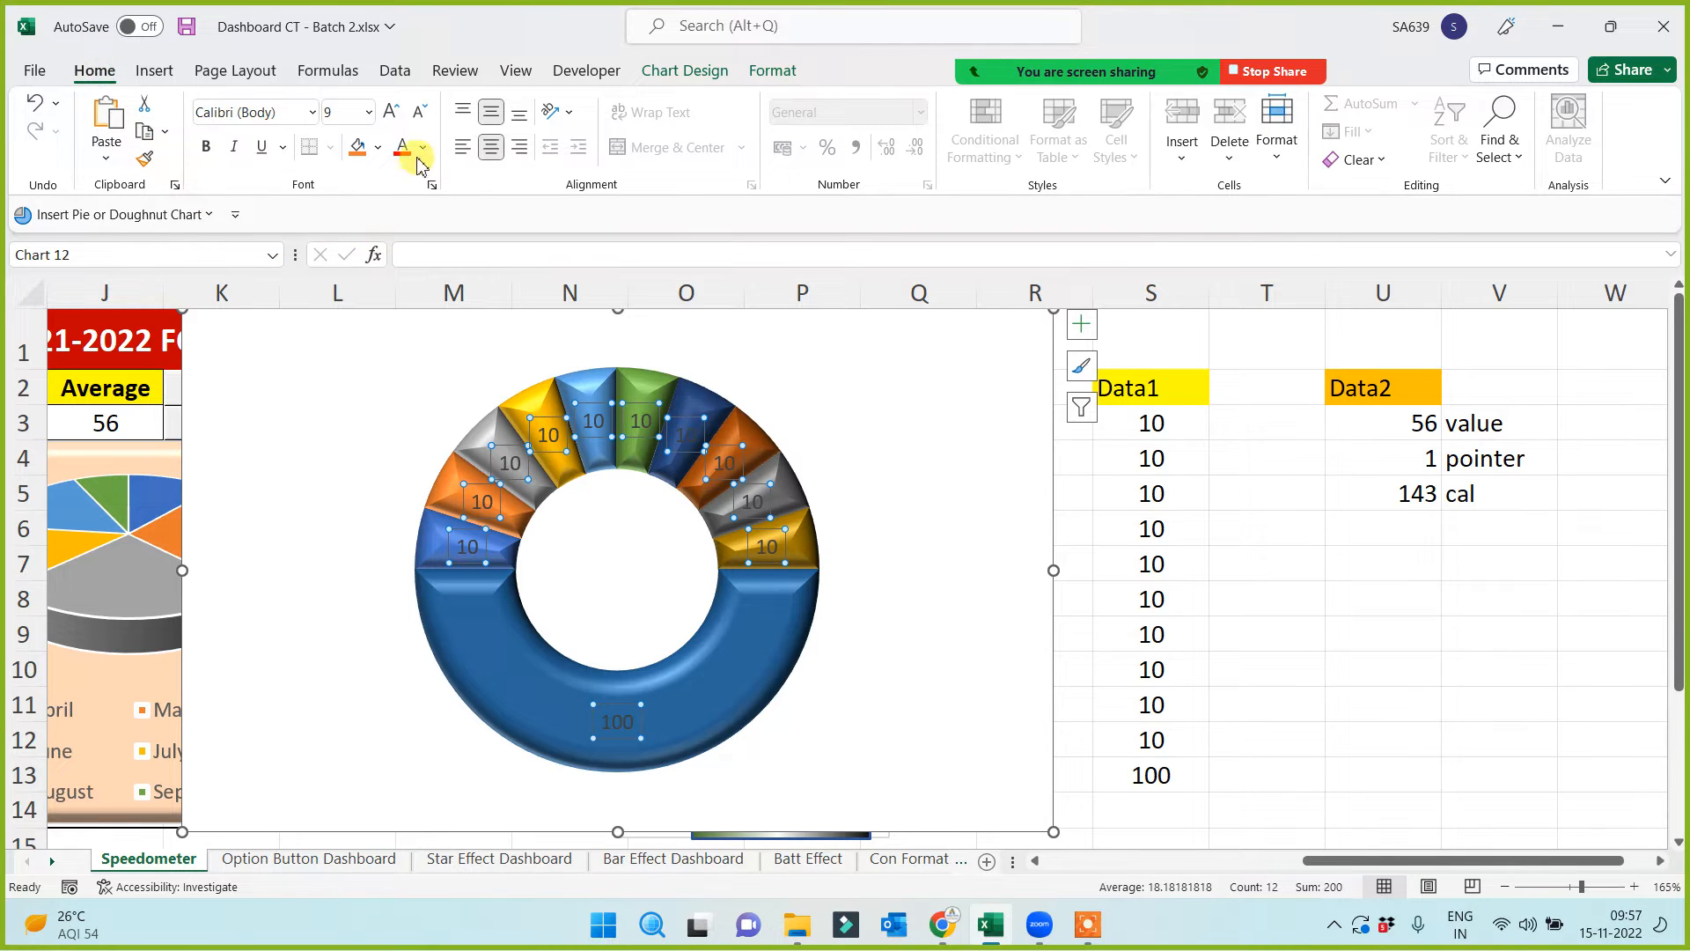
{"action": "left_click", "coordinate": [424, 148]}
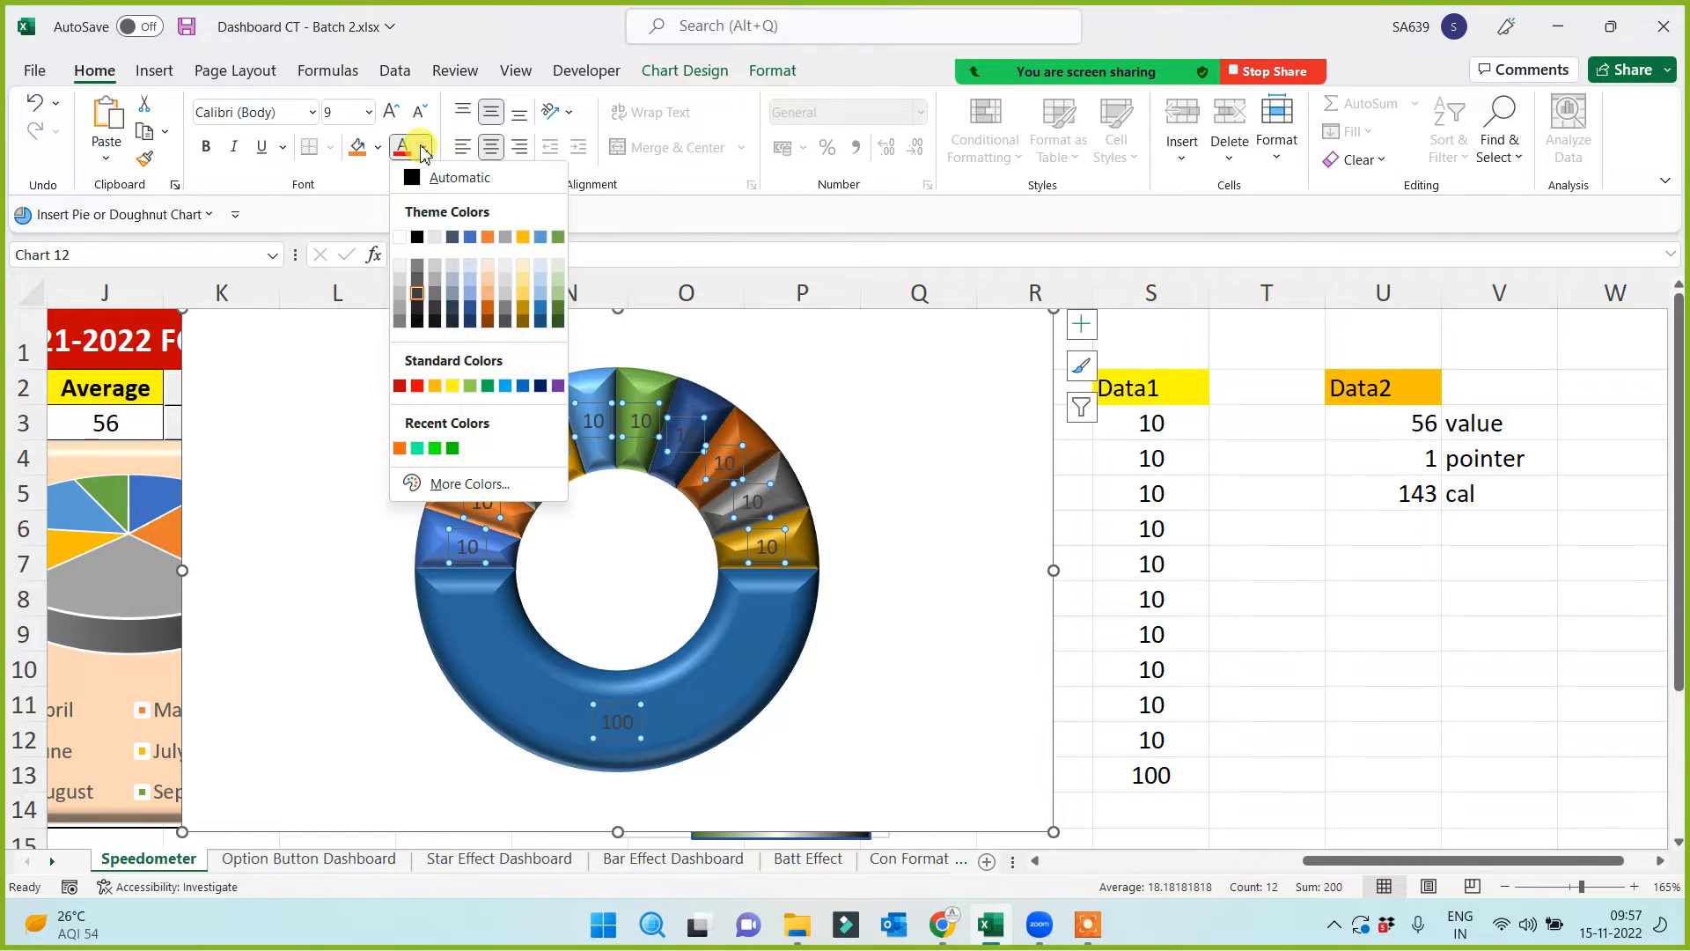
{"action": "left_click", "coordinate": [418, 449]}
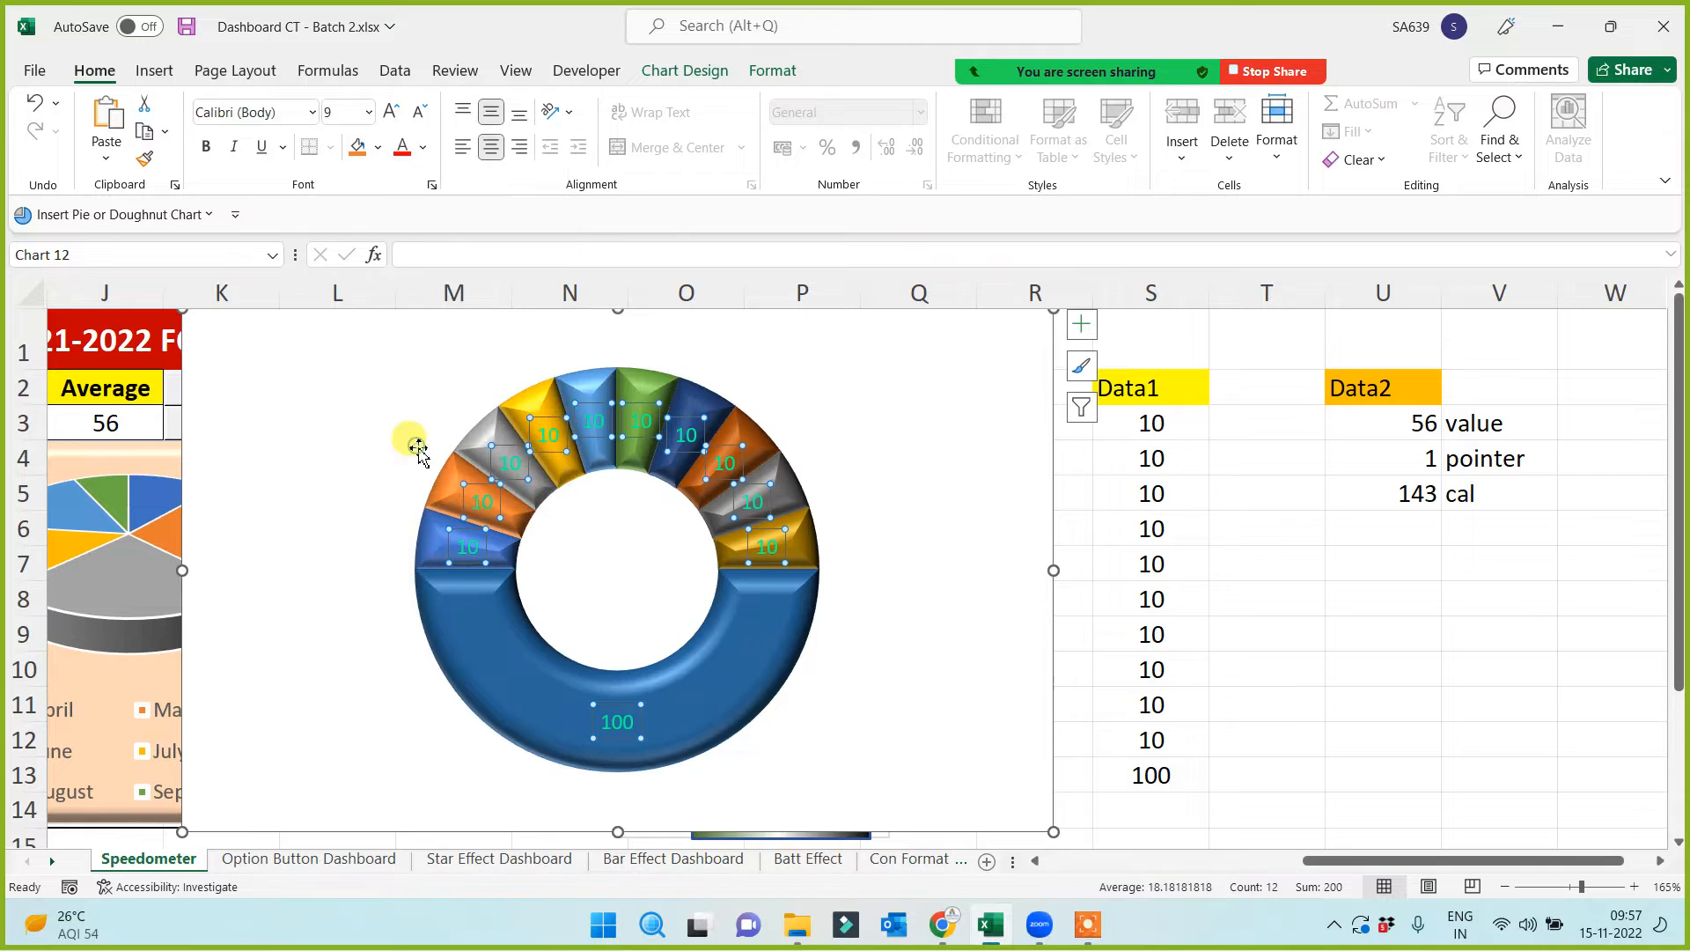
{"action": "left_click", "coordinate": [207, 148]}
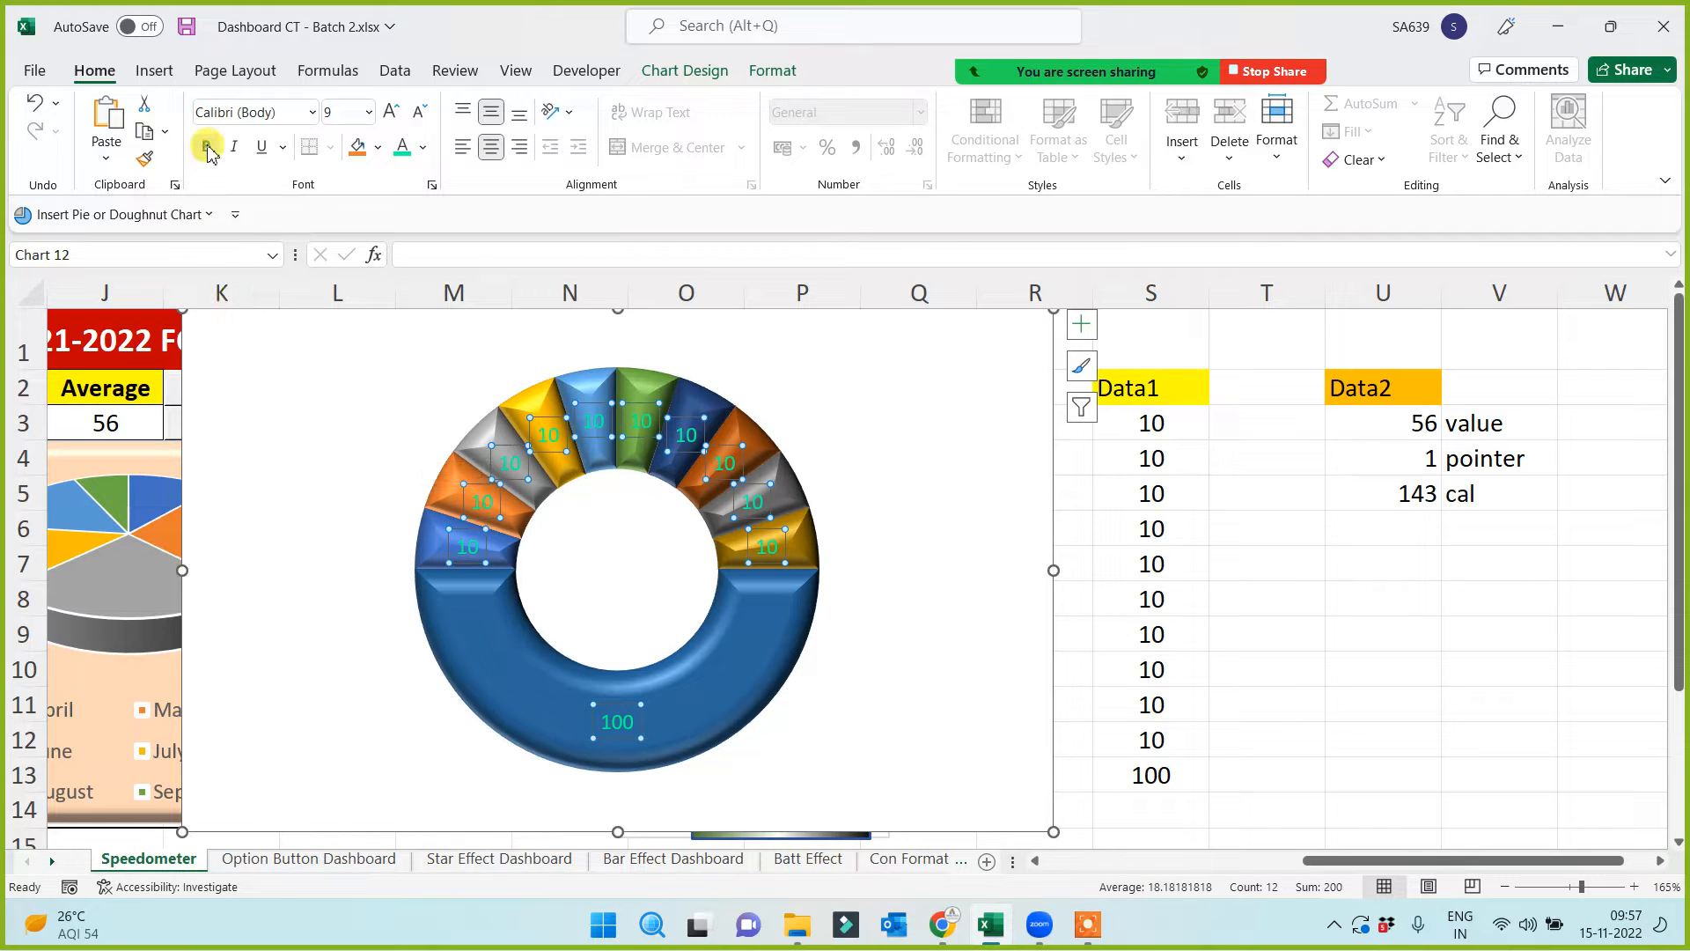
Delete only the 100 data label from the doughnut's large lower slice
{"action": "left_click", "coordinate": [880, 696]}
{"action": "left_click", "coordinate": [627, 711]}
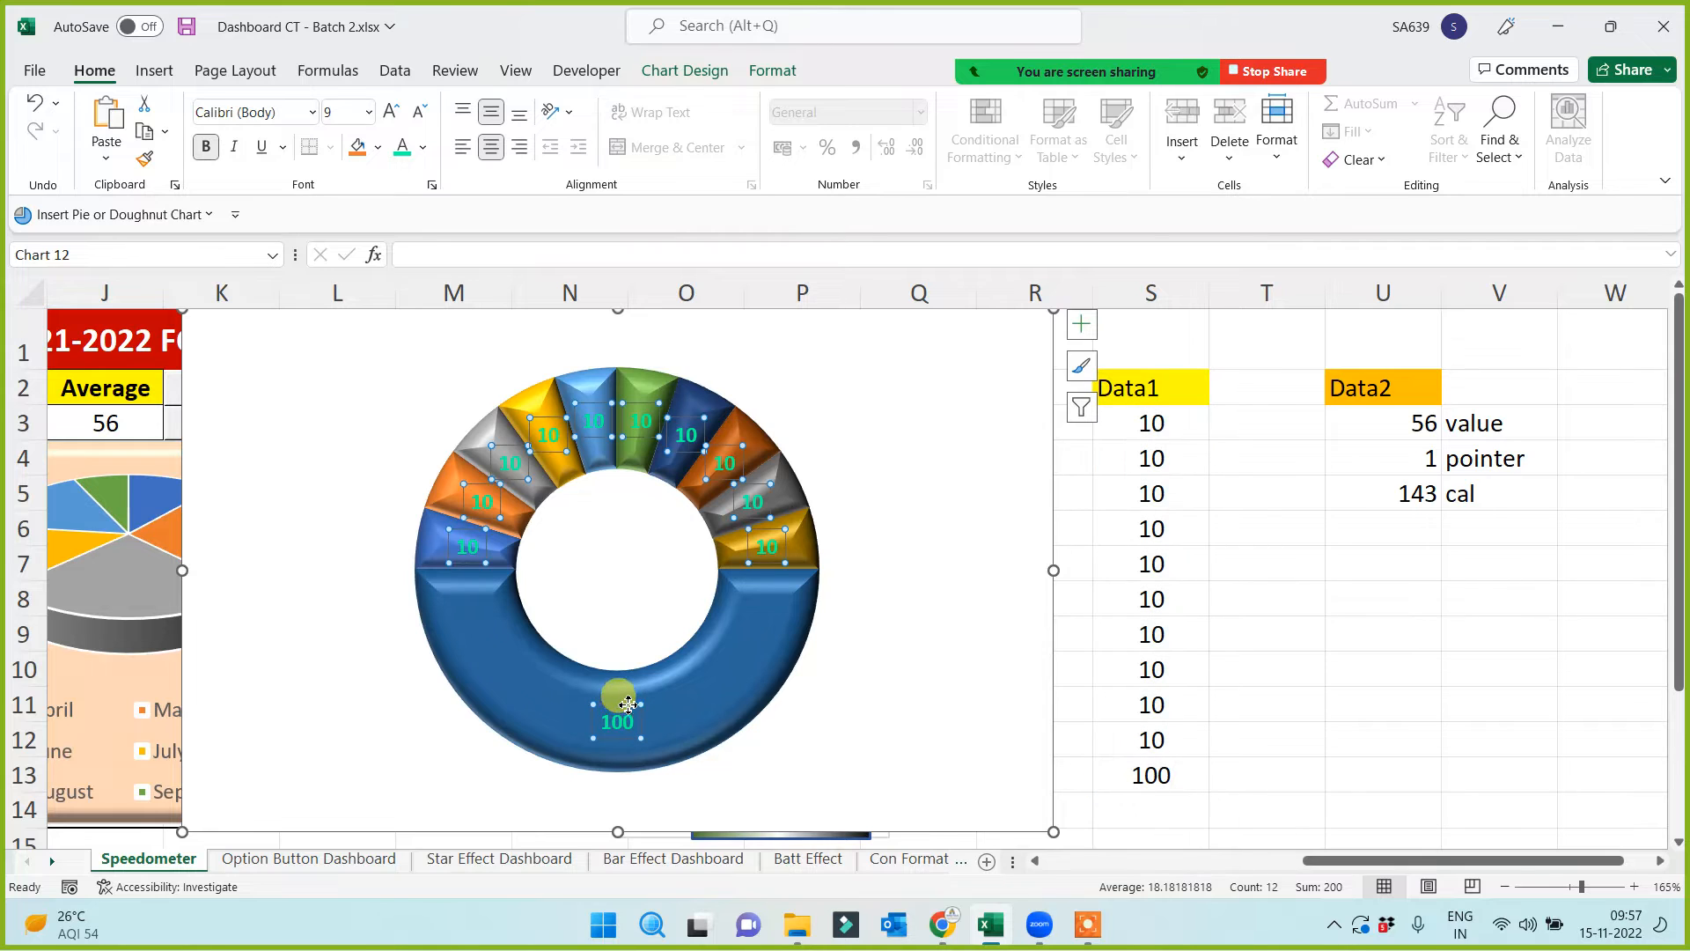
{"action": "left_click", "coordinate": [625, 709]}
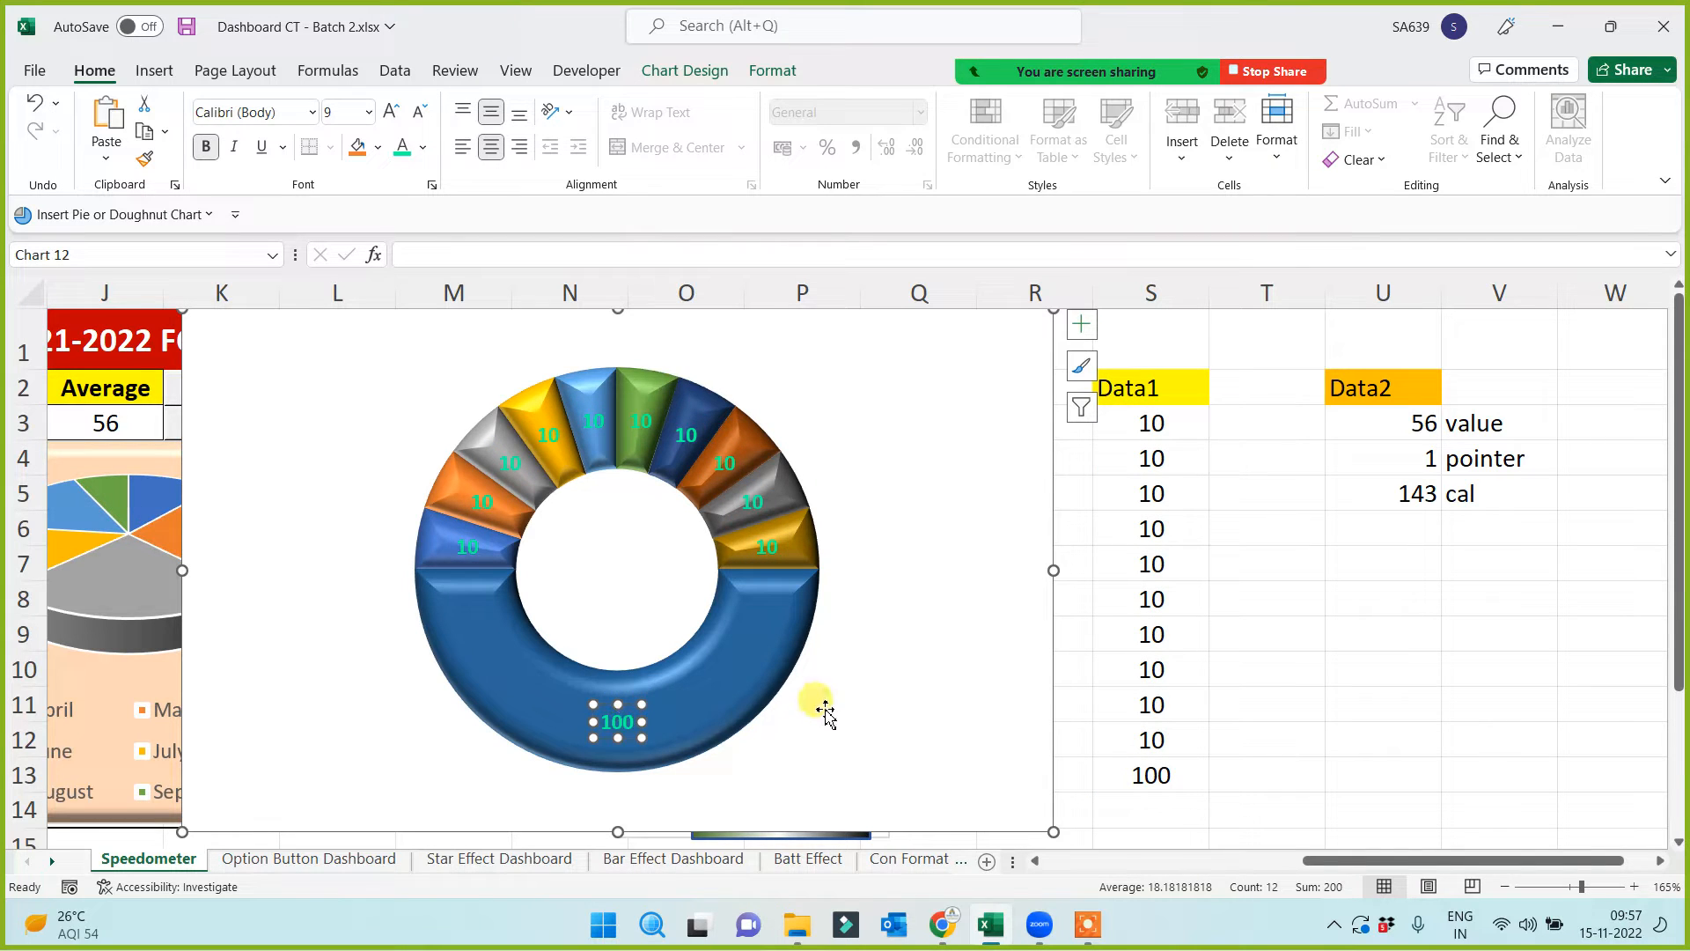
{"action": "left_click", "coordinate": [811, 762]}
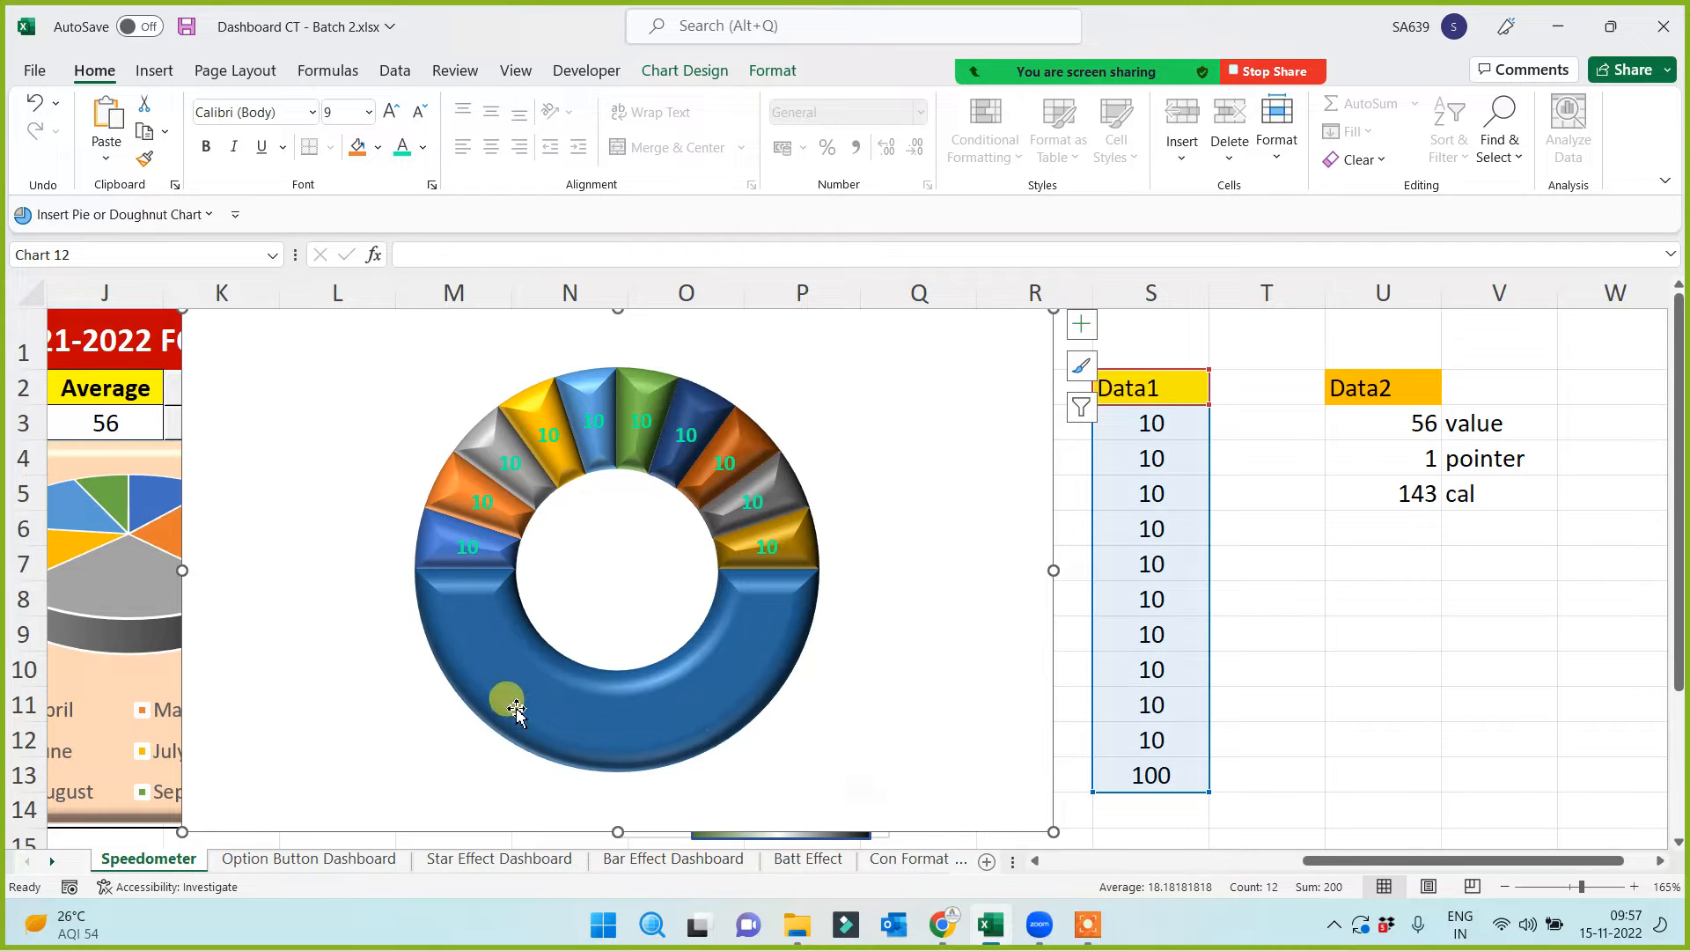
Set the large lower half slice of the doughnut to no fill and deselect it
{"action": "left_click", "coordinate": [506, 672]}
{"action": "left_click", "coordinate": [497, 656]}
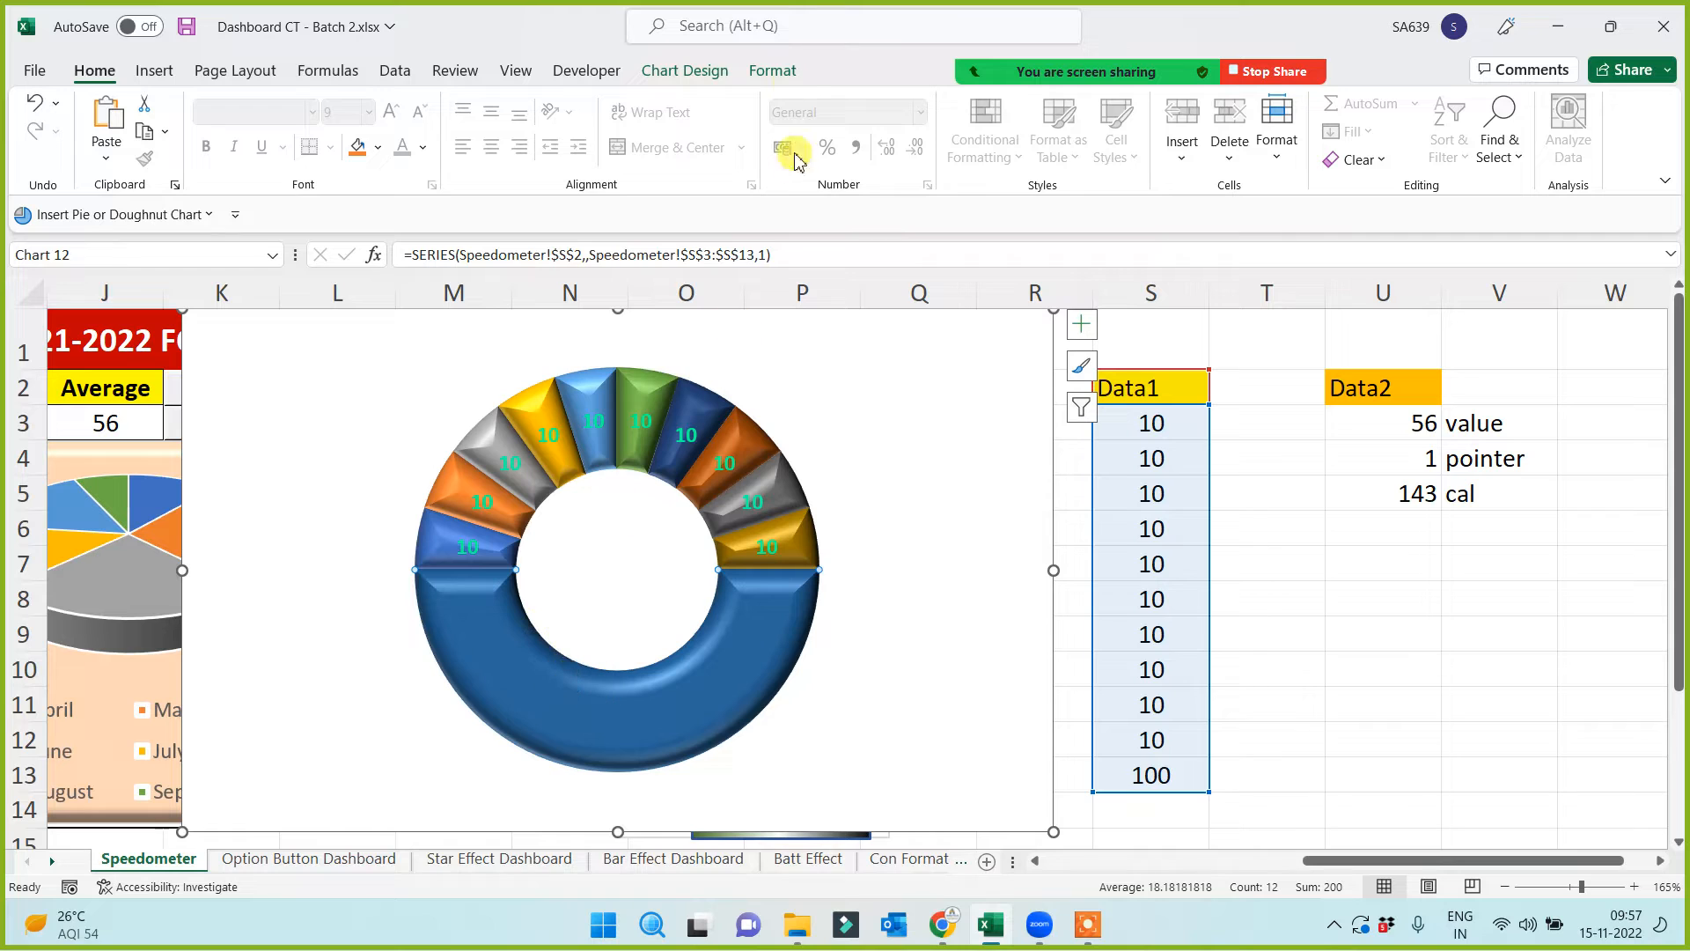
{"action": "left_click", "coordinate": [777, 70]}
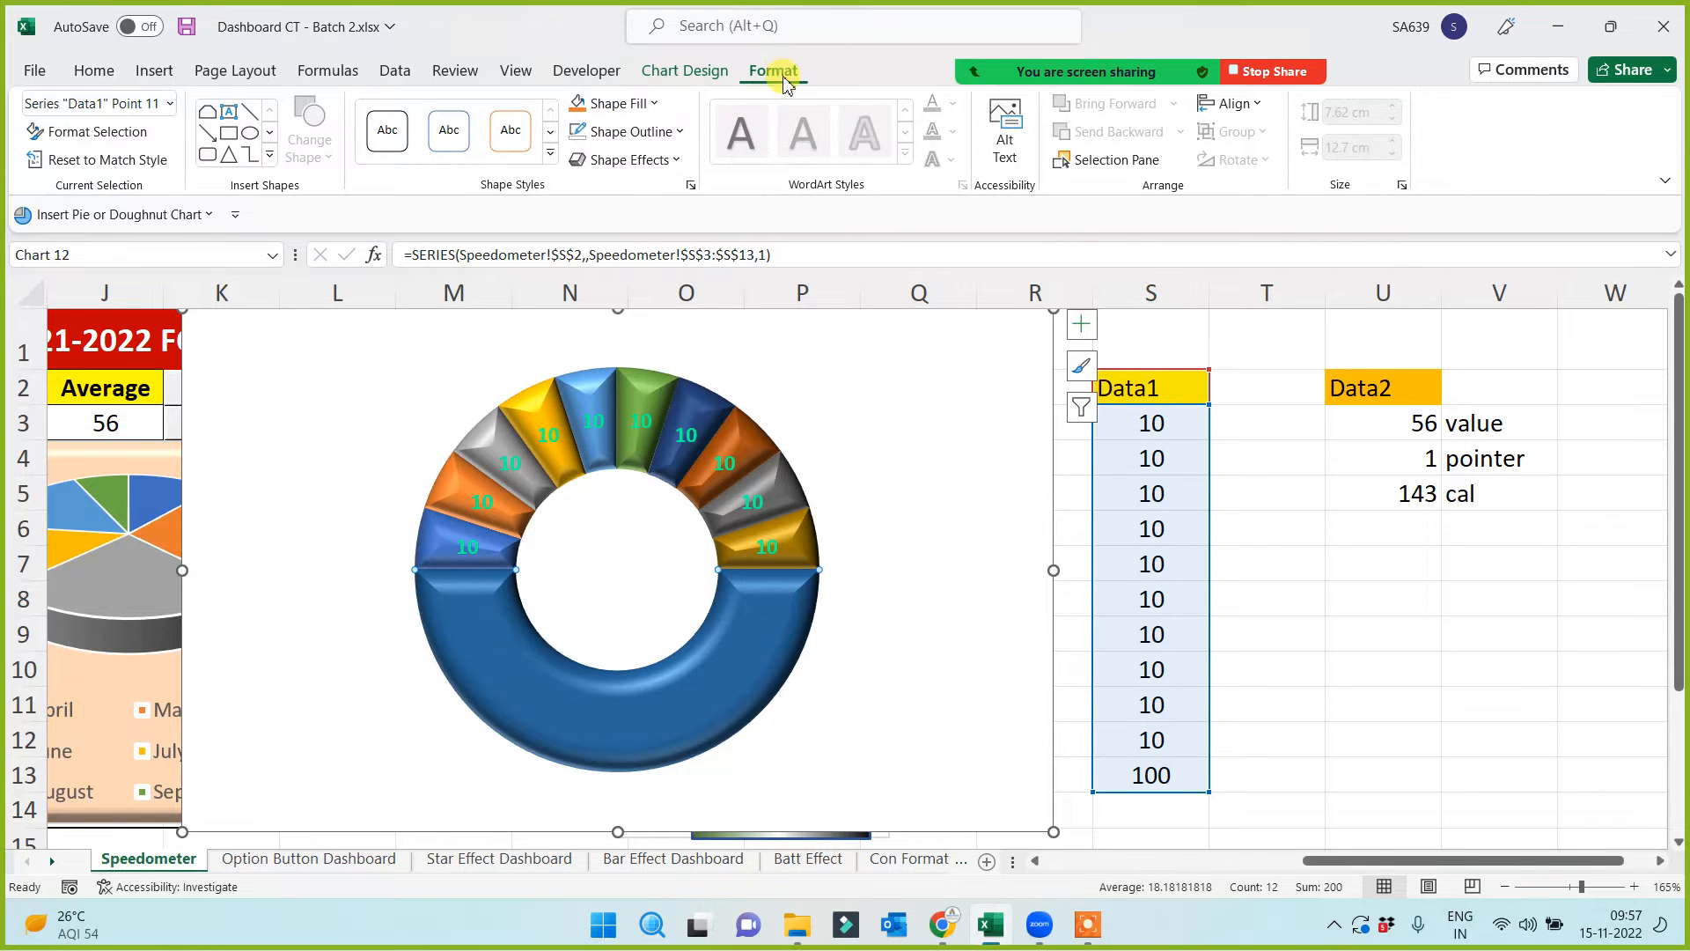
{"action": "left_click", "coordinate": [658, 104]}
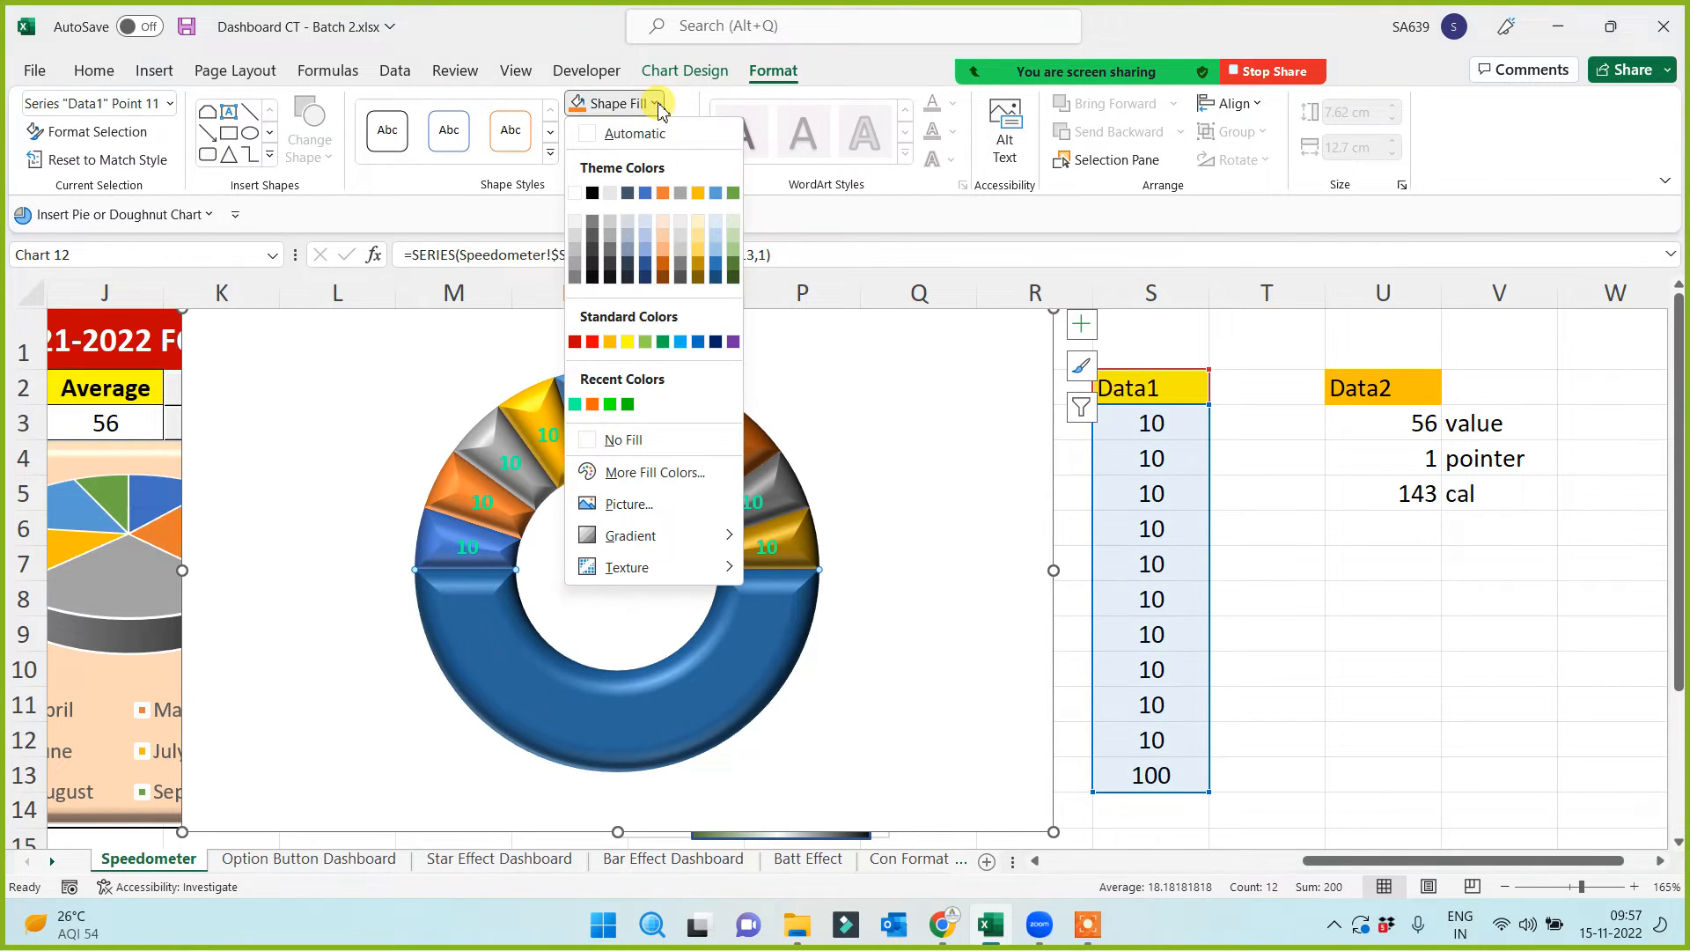
{"action": "left_click", "coordinate": [588, 442]}
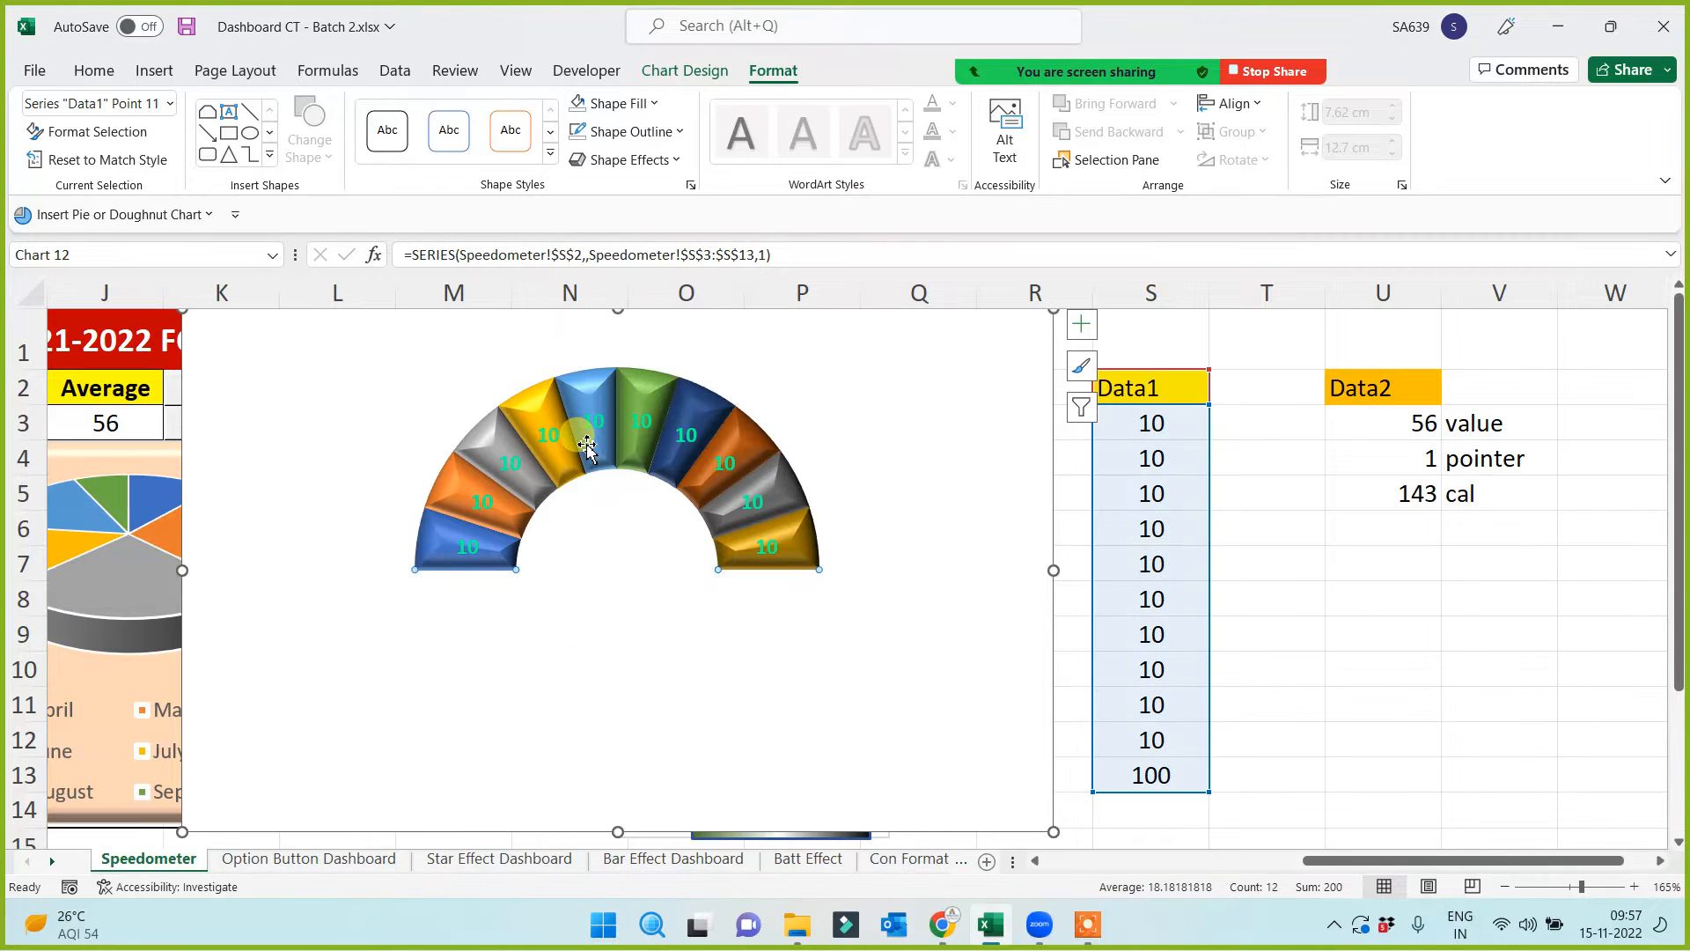
{"action": "left_click", "coordinate": [317, 678]}
{"action": "left_click", "coordinate": [465, 632]}
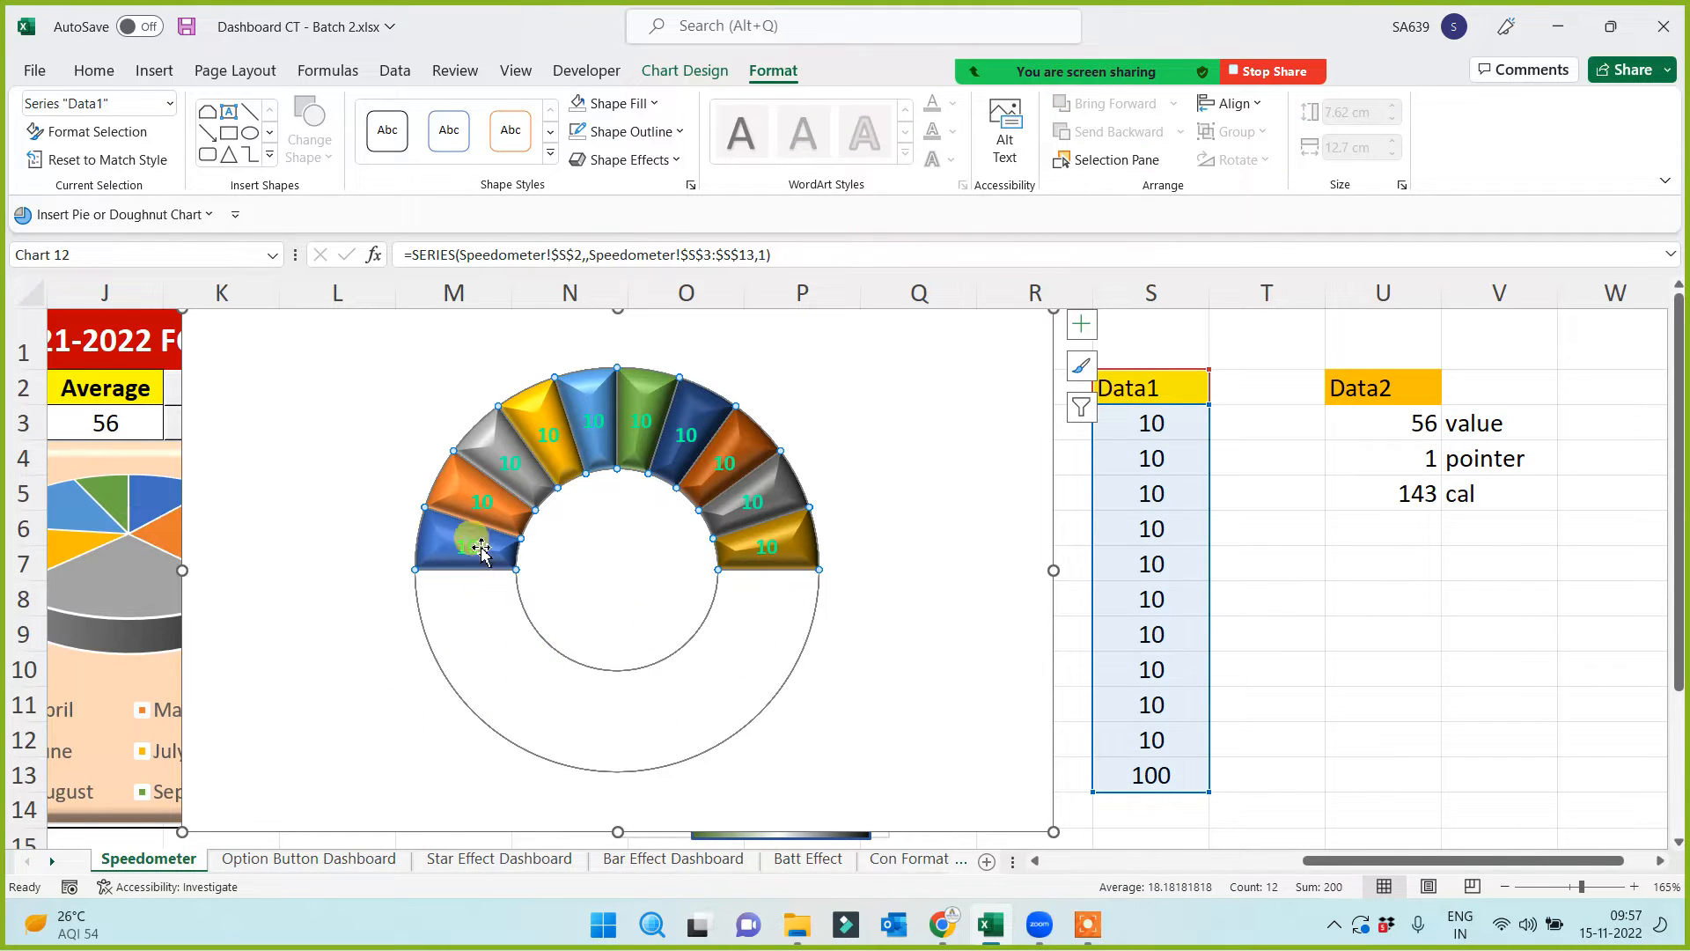
{"action": "left_click", "coordinate": [1291, 595]}
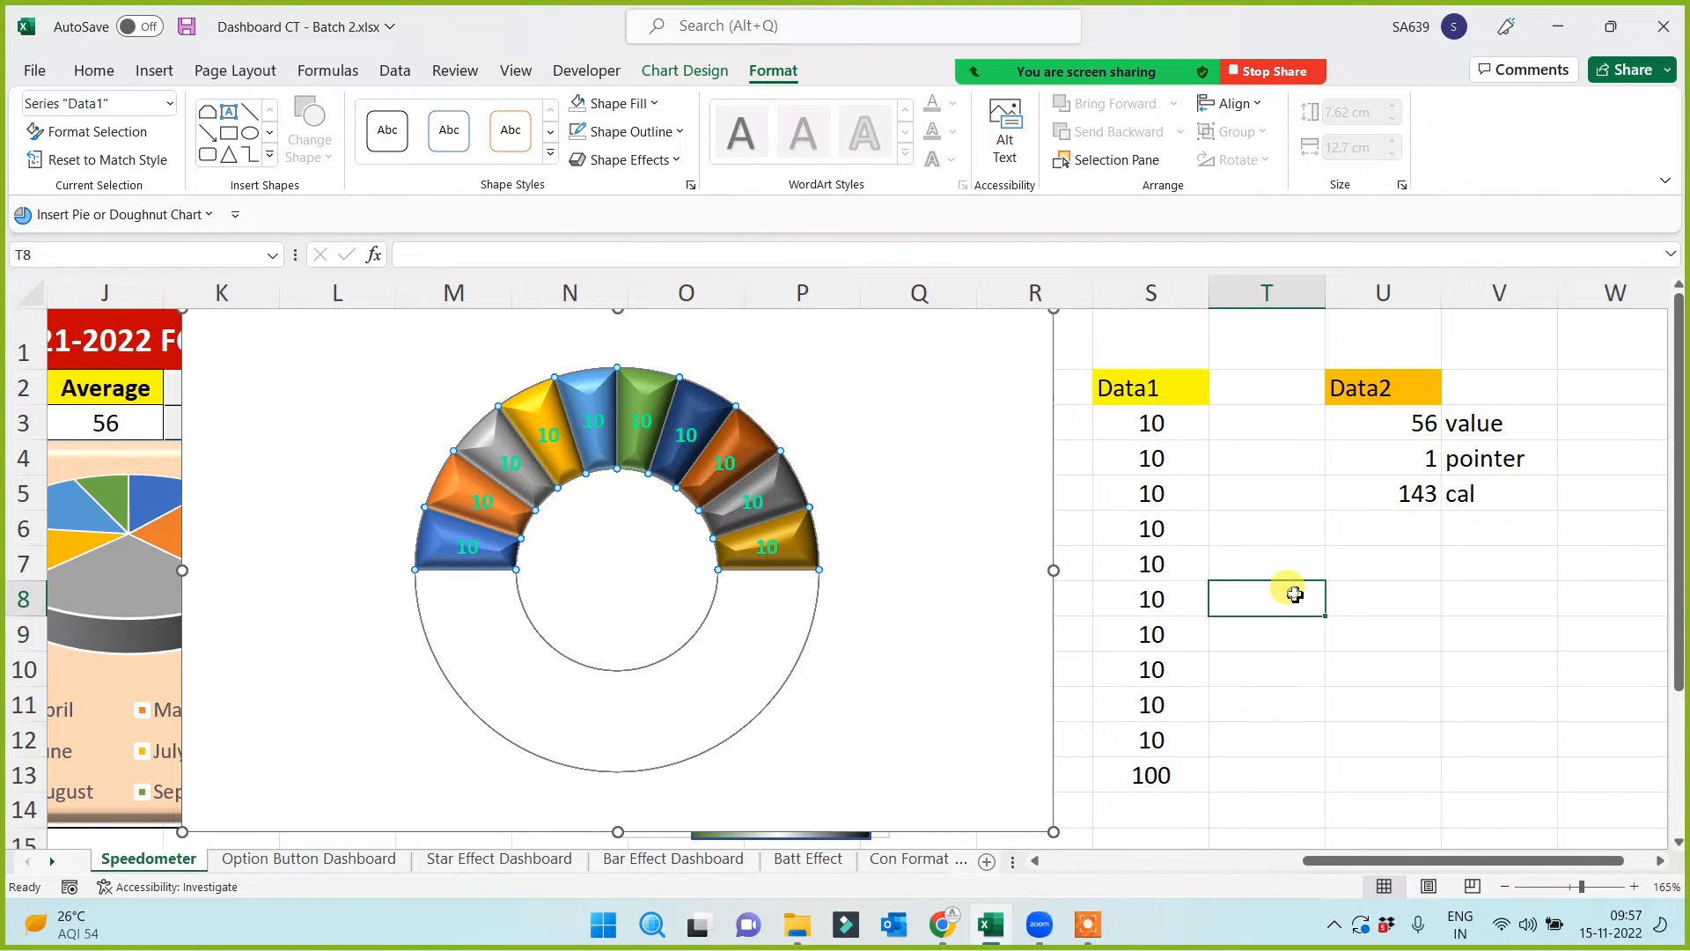
Change the data labels of the second to fifth slices to 20, 30, 40 and 50
{"action": "left_click", "coordinate": [482, 509]}
{"action": "left_click", "coordinate": [482, 509]}
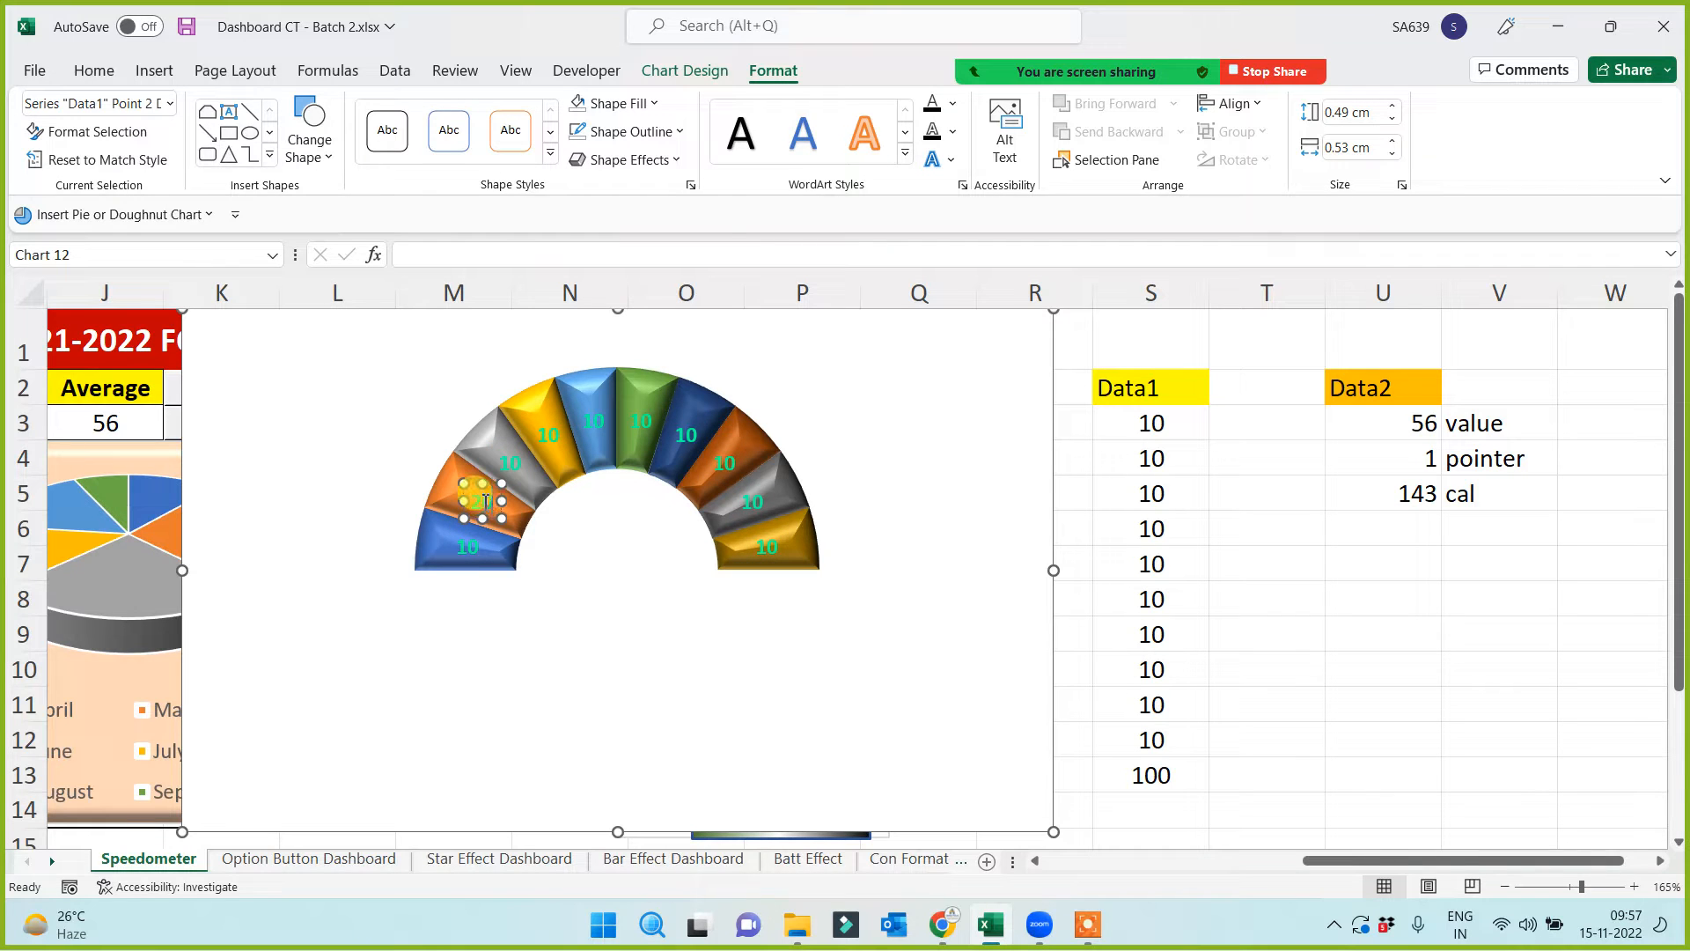
{"action": "left_click", "coordinate": [514, 459]}
{"action": "left_click", "coordinate": [552, 431]}
{"action": "left_click", "coordinate": [553, 436]}
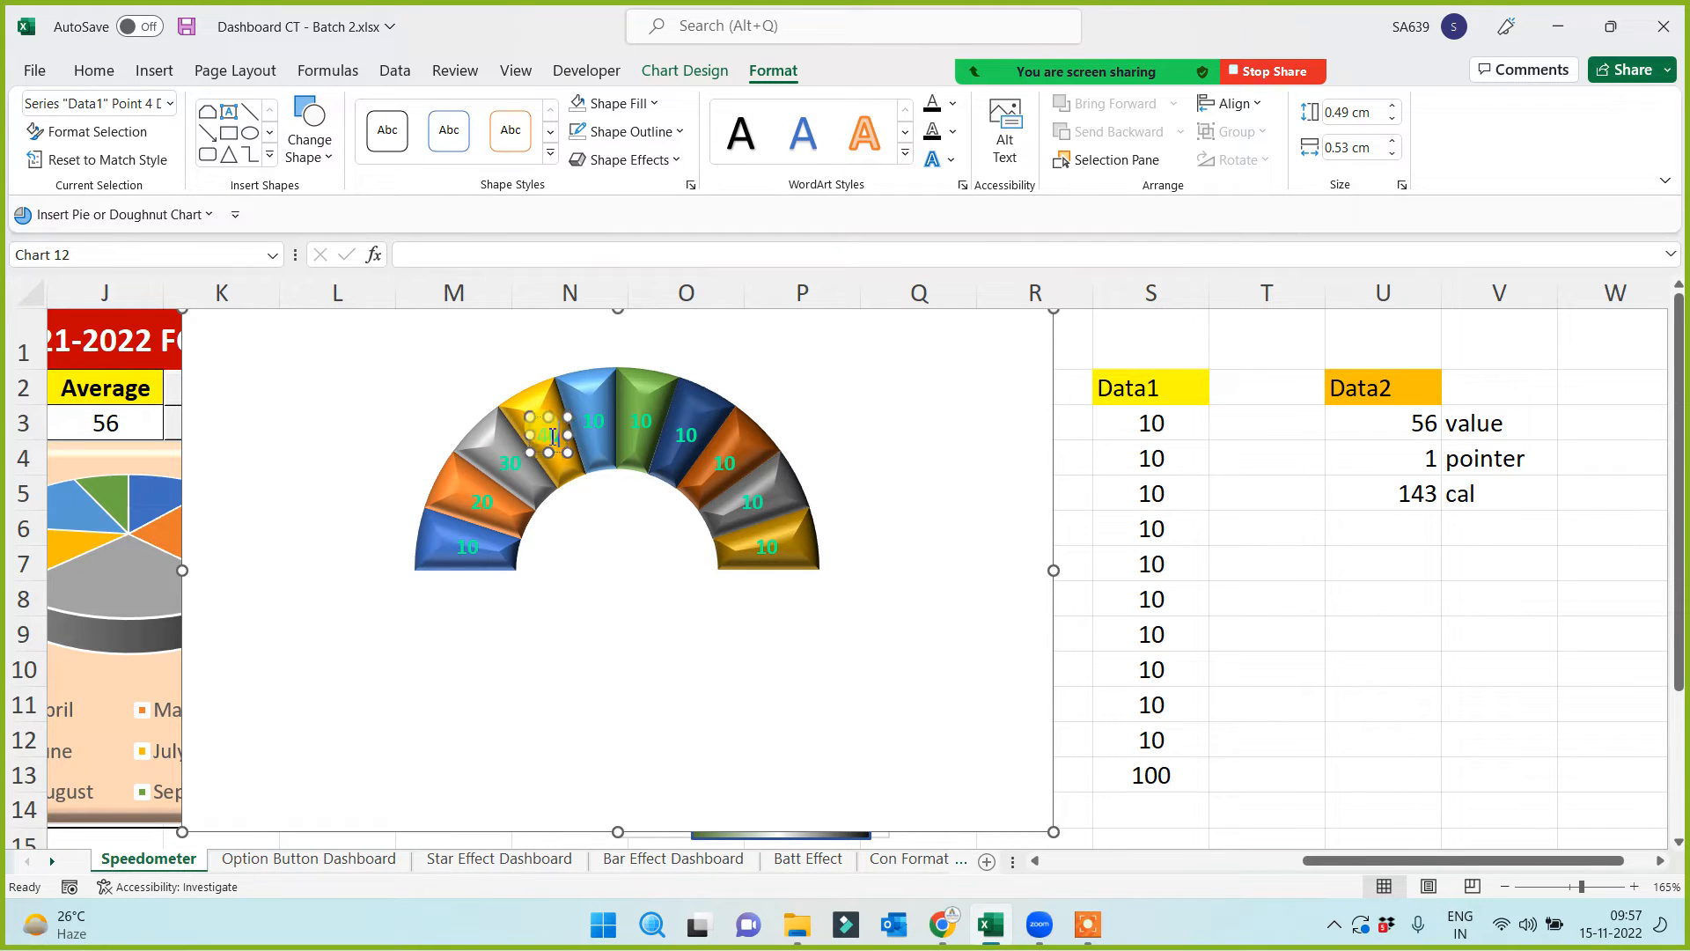
{"action": "left_click", "coordinate": [596, 432]}
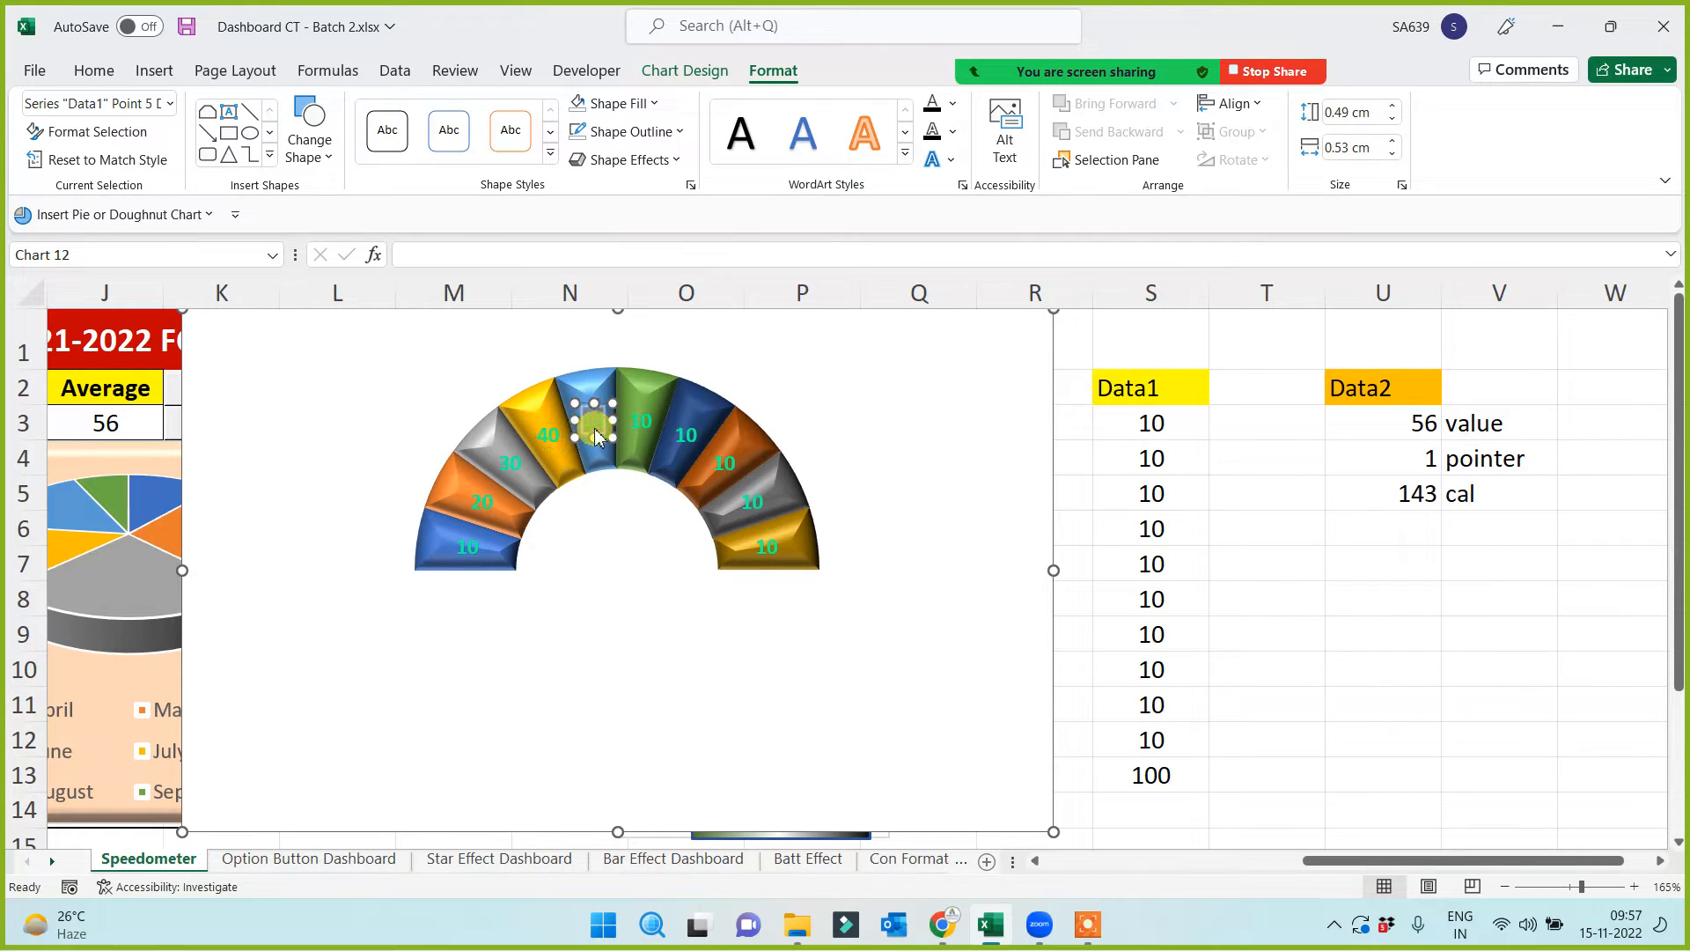
Change the data labels of the sixth, seventh and eighth slices to 60, 70 and 80
{"action": "left_click", "coordinate": [641, 424]}
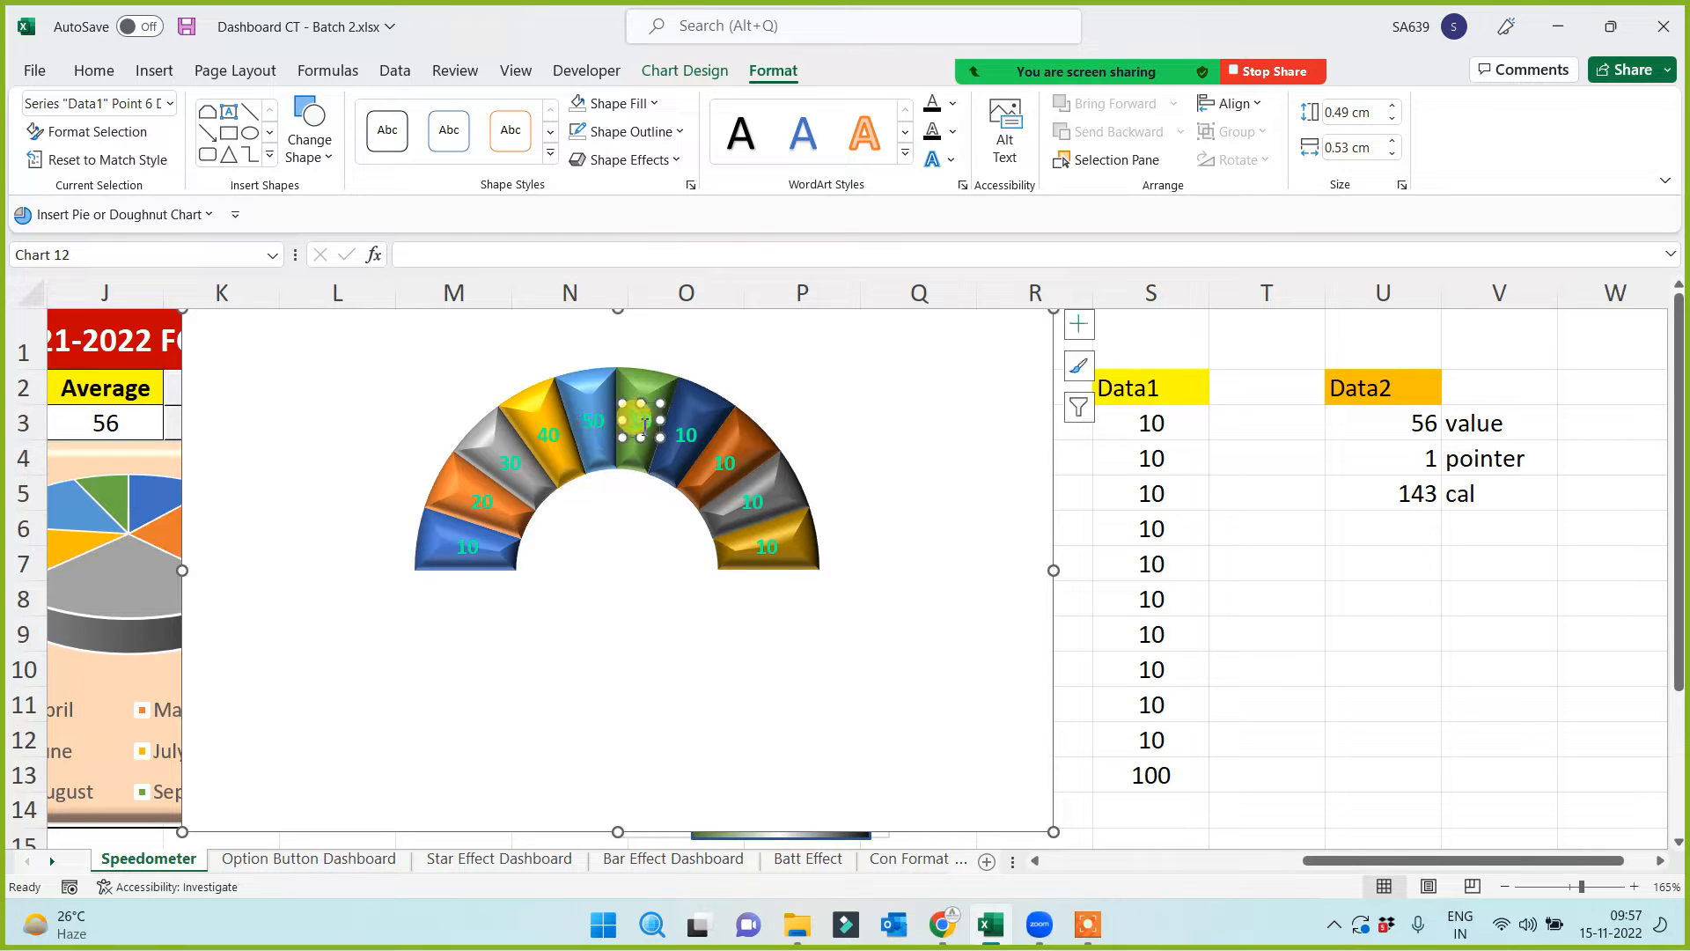
{"action": "type", "text": "60"}
{"action": "left_click", "coordinate": [688, 436]}
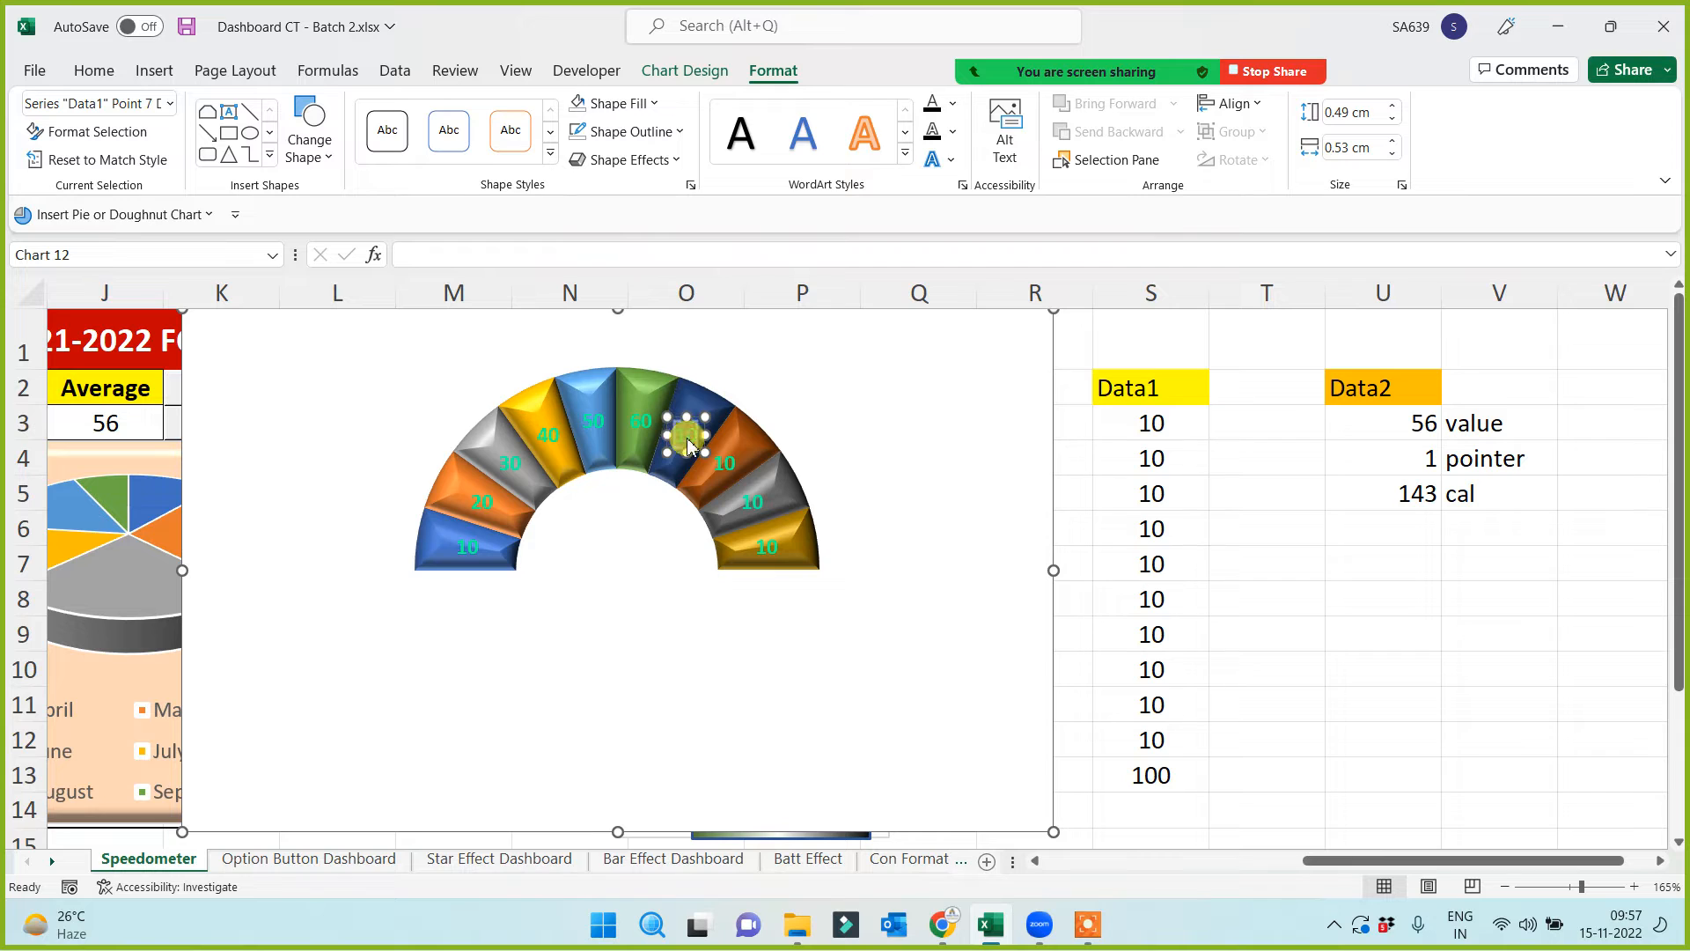
{"action": "type", "text": "70"}
{"action": "left_click", "coordinate": [725, 462]}
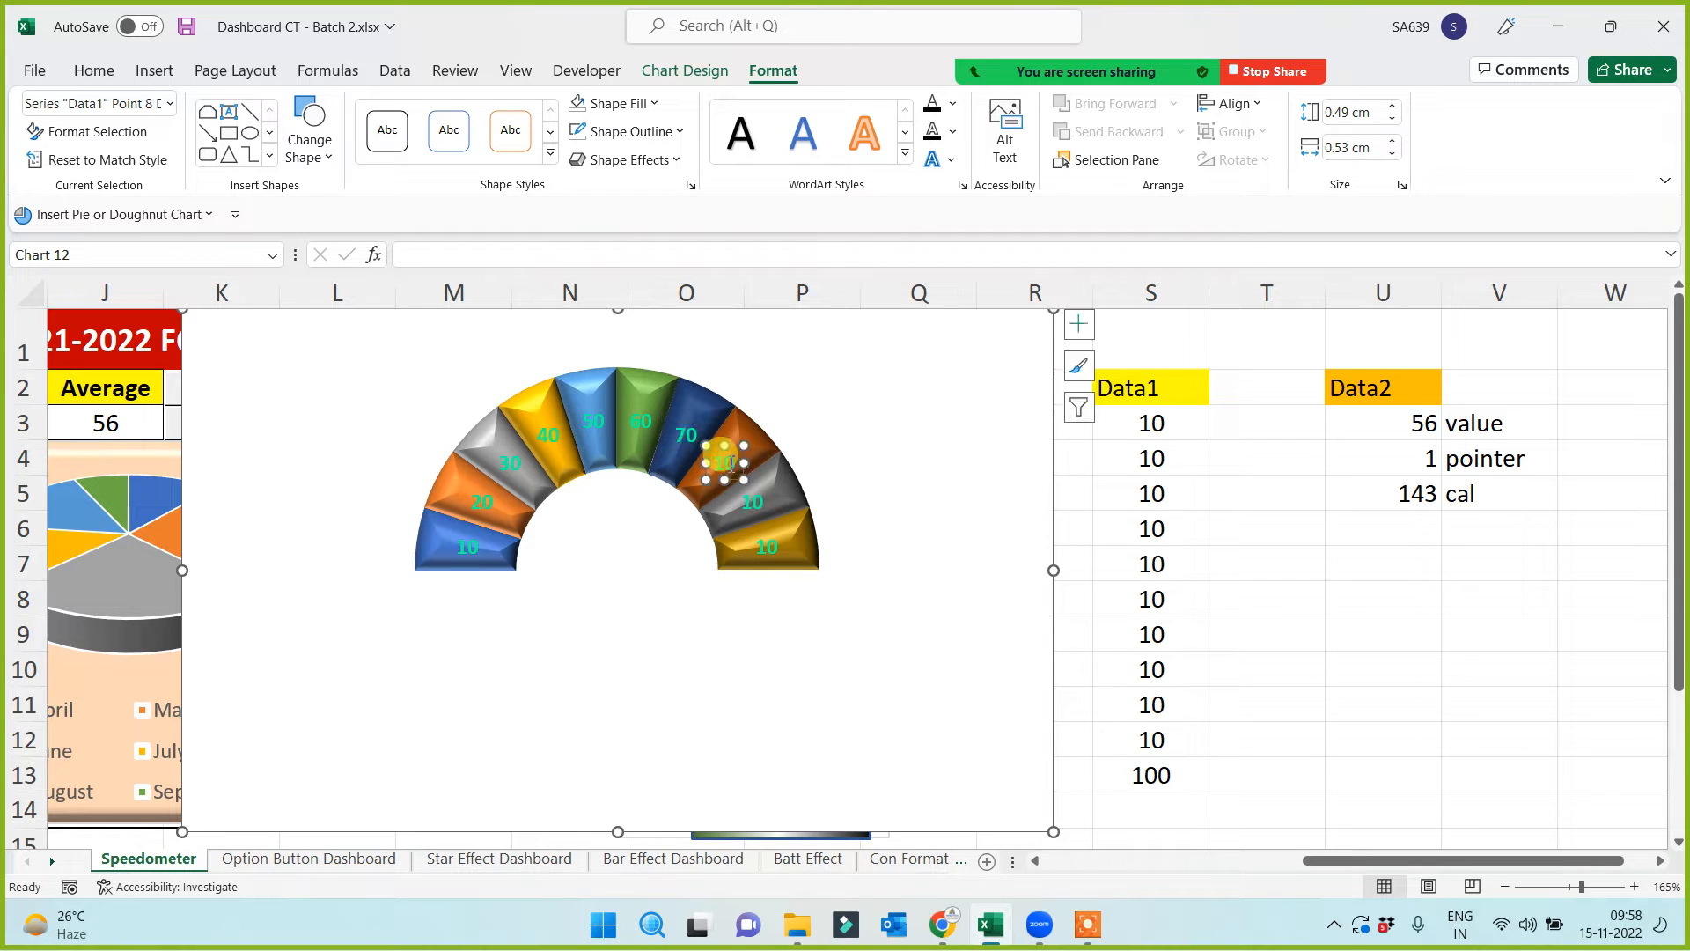
{"action": "double_click", "coordinate": [727, 464]}
{"action": "type", "text": "8"}
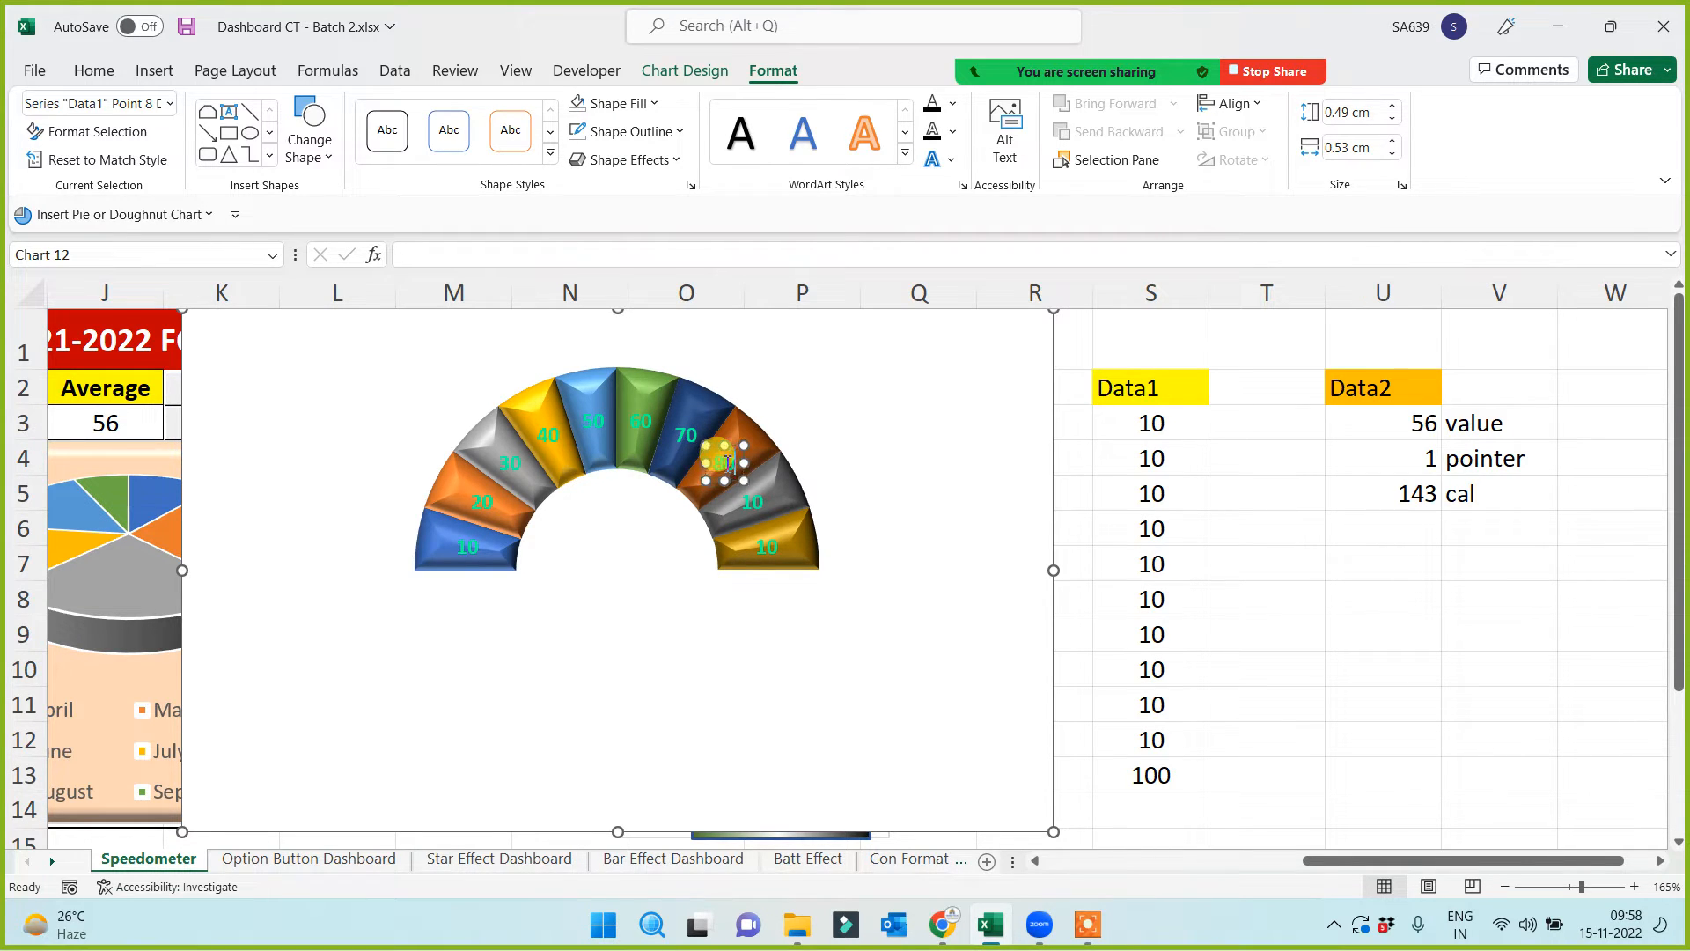
{"action": "type", "text": "0"}
Change the data labels of the ninth and tenth slices to 90 and 100
{"action": "left_click", "coordinate": [755, 504]}
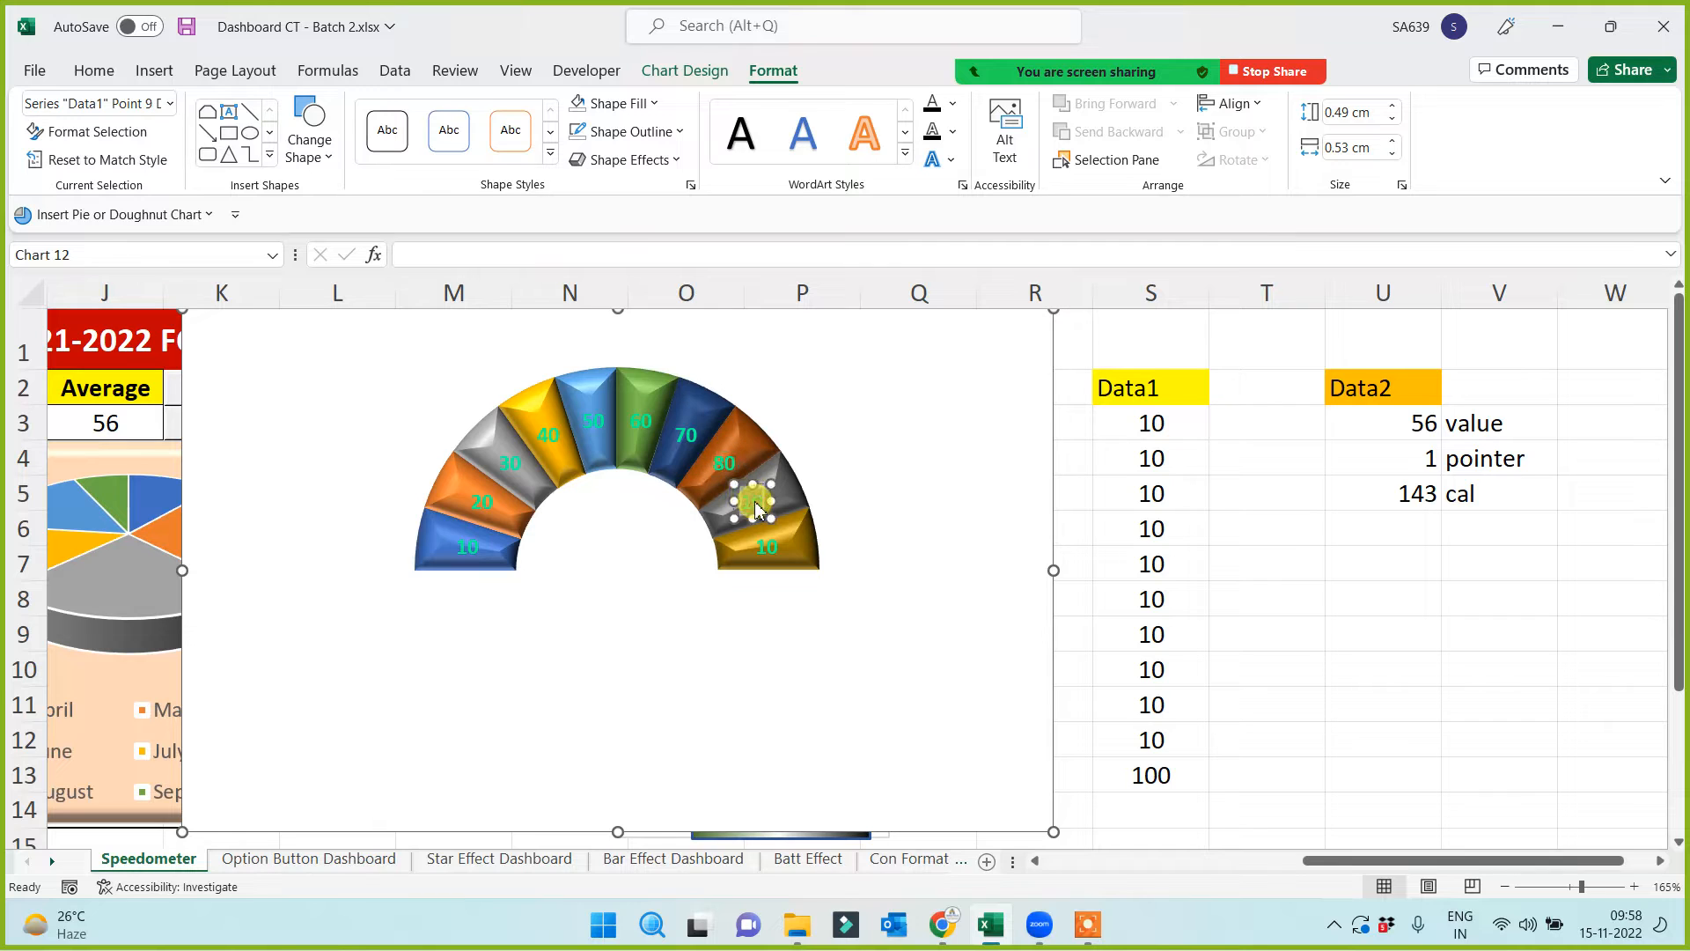
{"action": "left_click", "coordinate": [757, 504]}
{"action": "type", "text": "90"}
{"action": "left_click", "coordinate": [769, 547]}
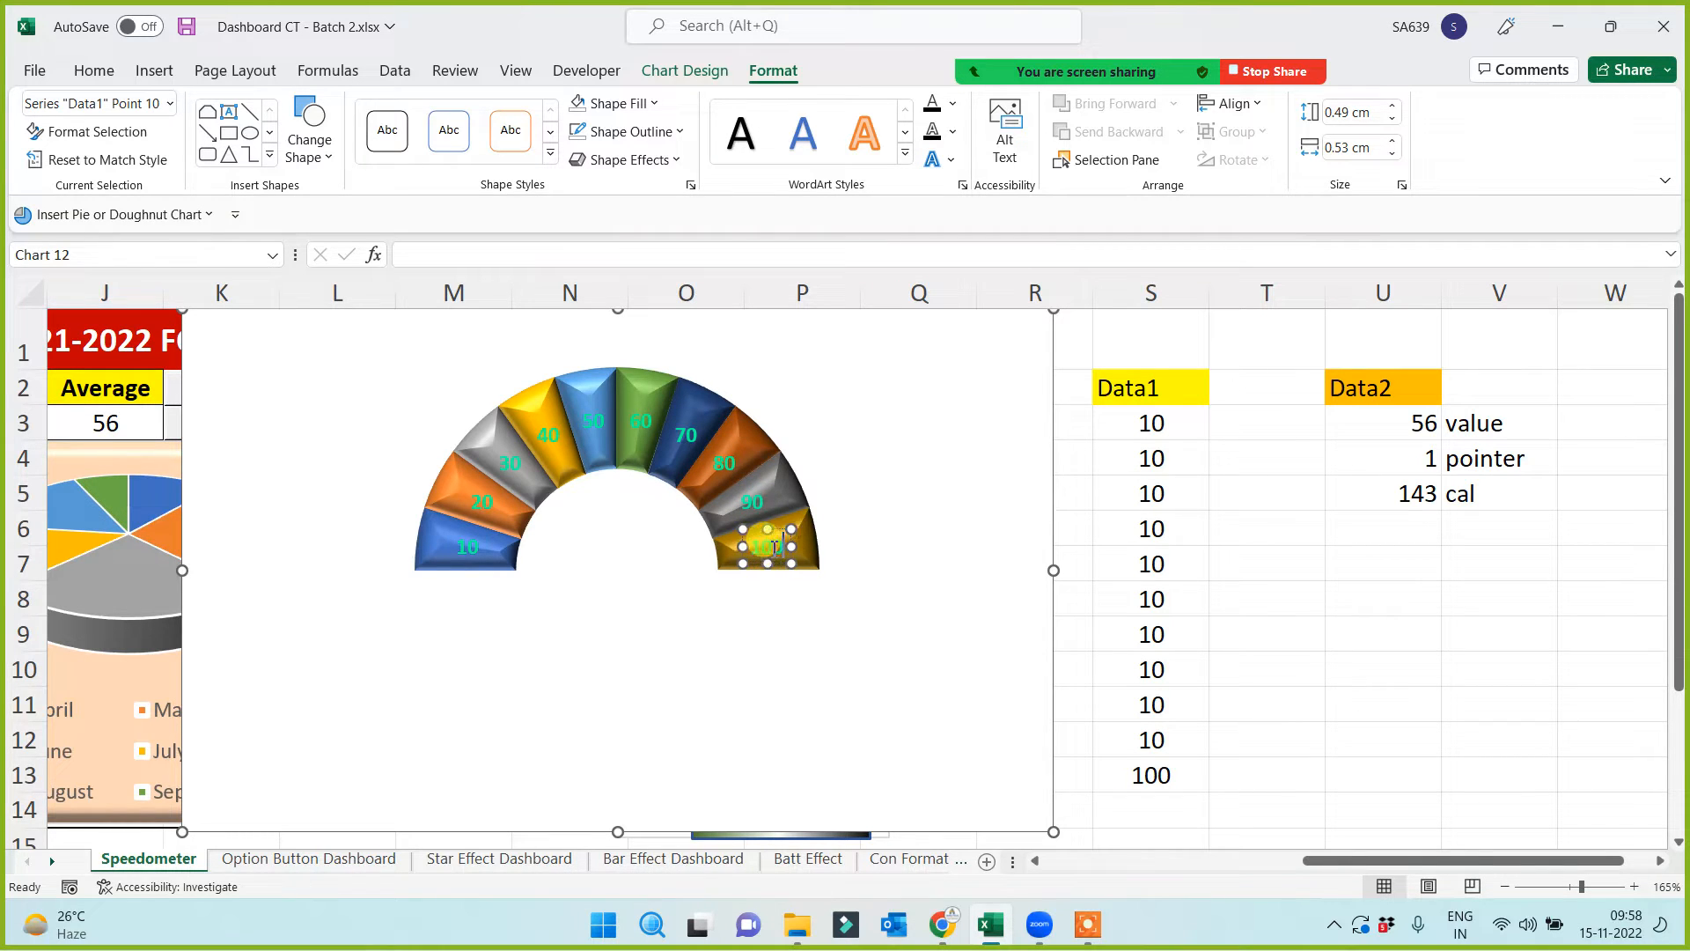
Complete the tenth slice's label as 100 and resize the speedometer chart to 7.03 cm by 12.21 cm, shifting it slightly down
{"action": "type", "text": "0"}
{"action": "left_click", "coordinate": [634, 698]}
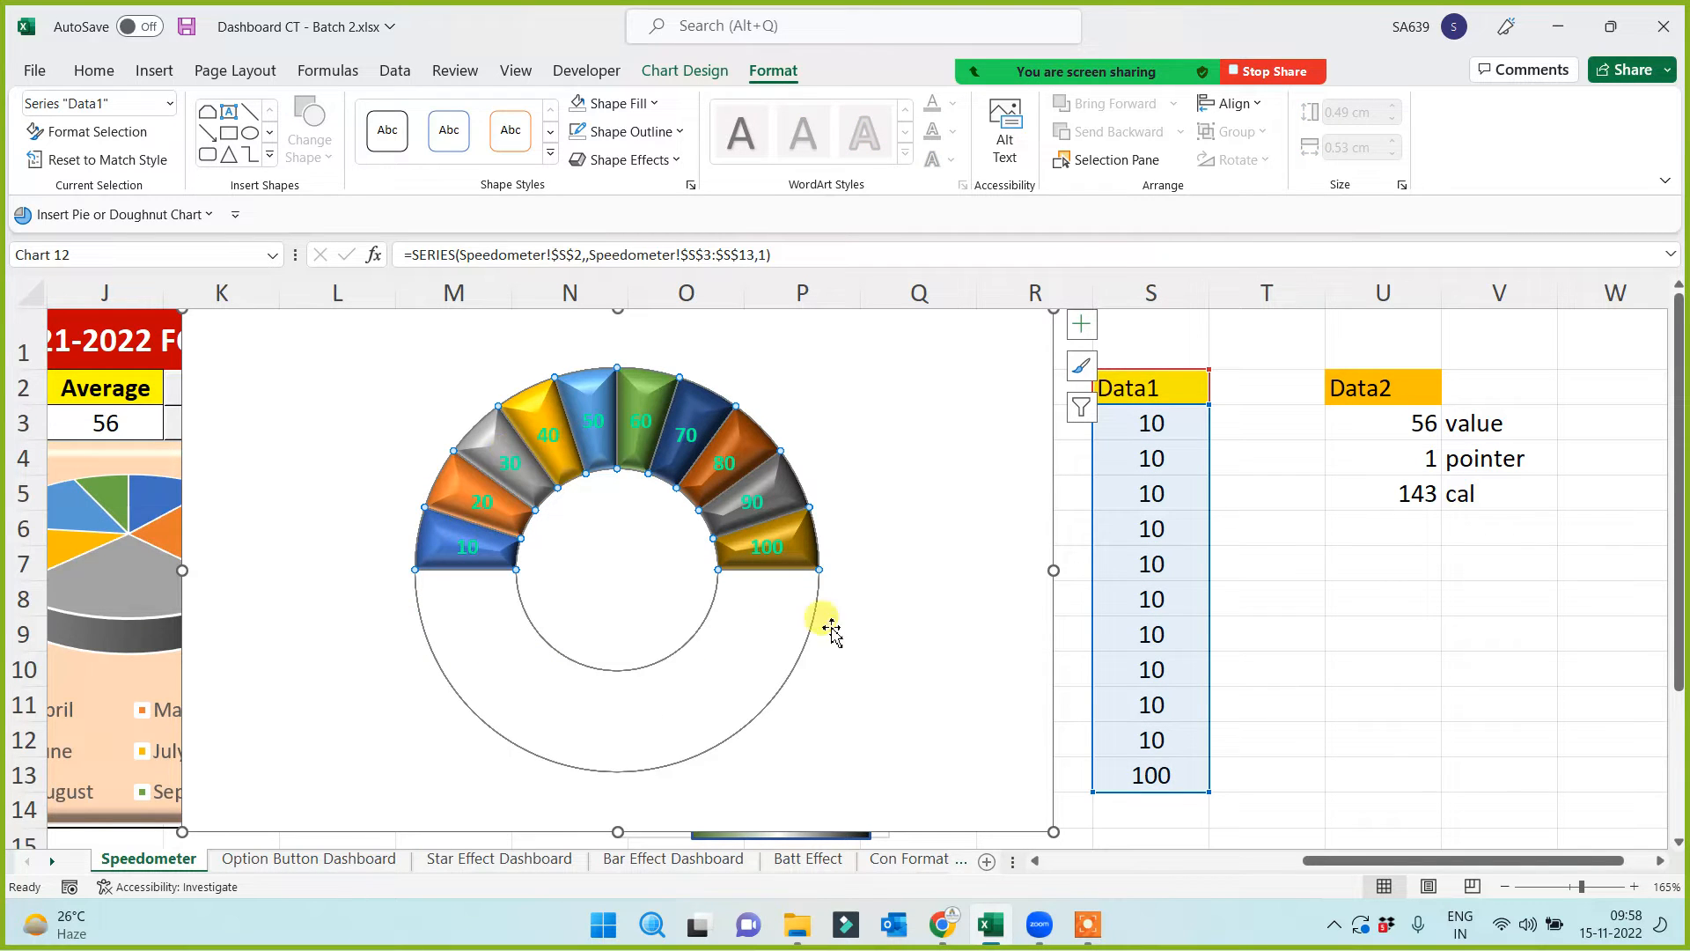
{"action": "left_click", "coordinate": [920, 696]}
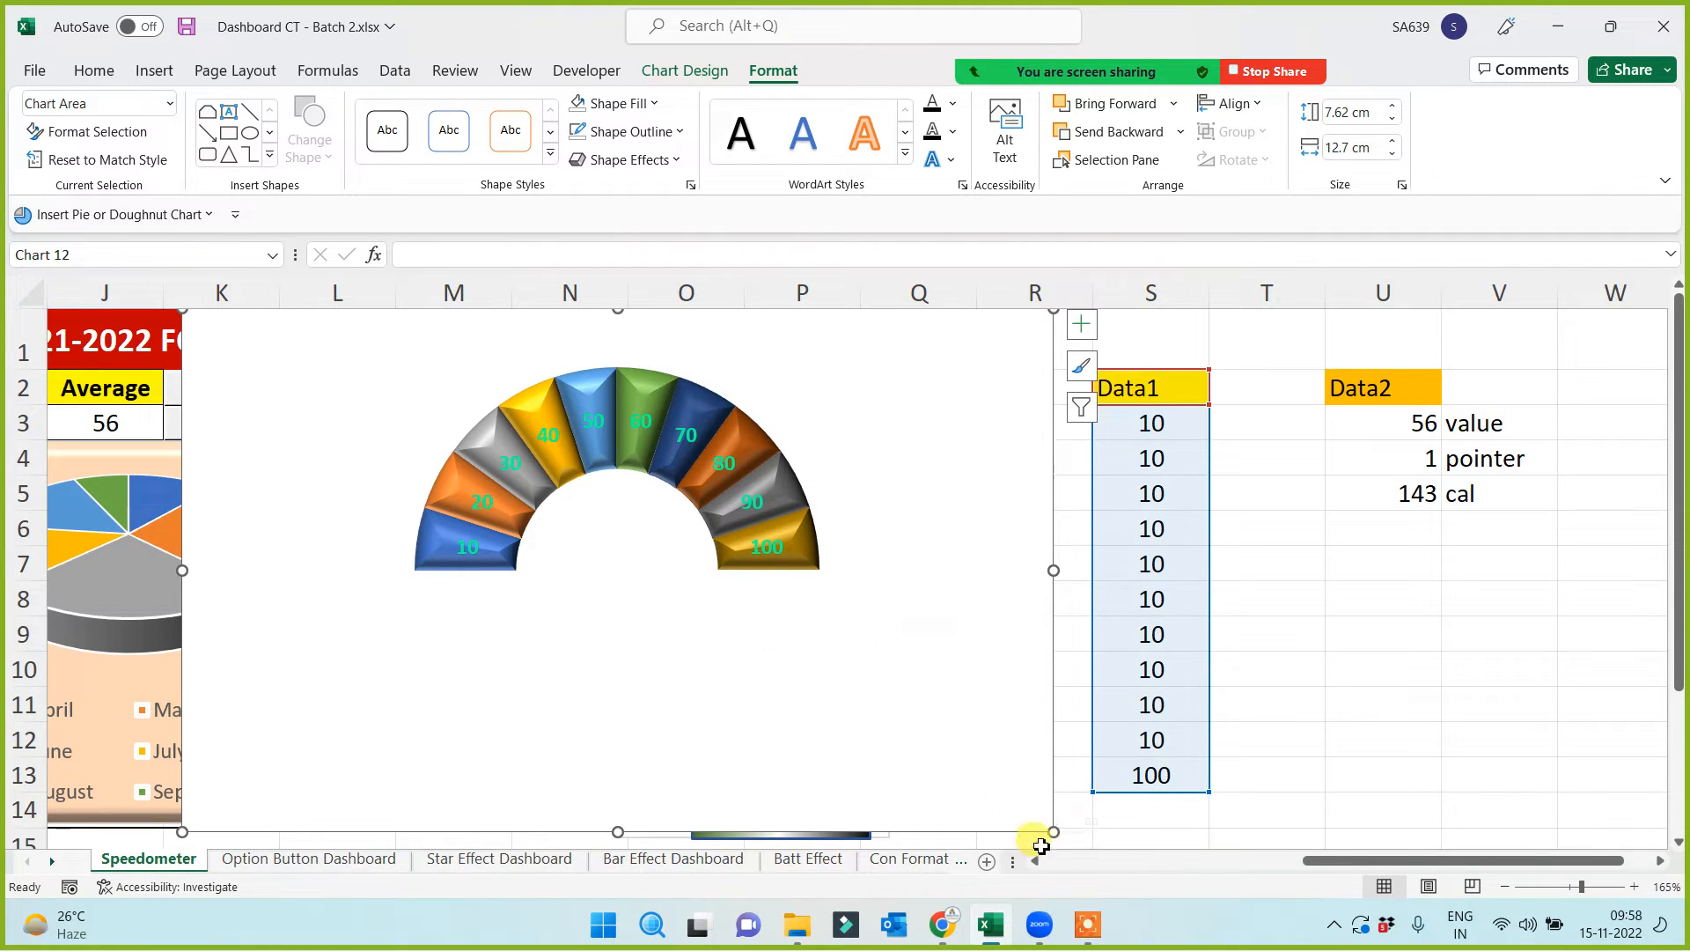
{"action": "left_click_drag", "start_coordinate": [1051, 825], "coordinate": [1019, 790]}
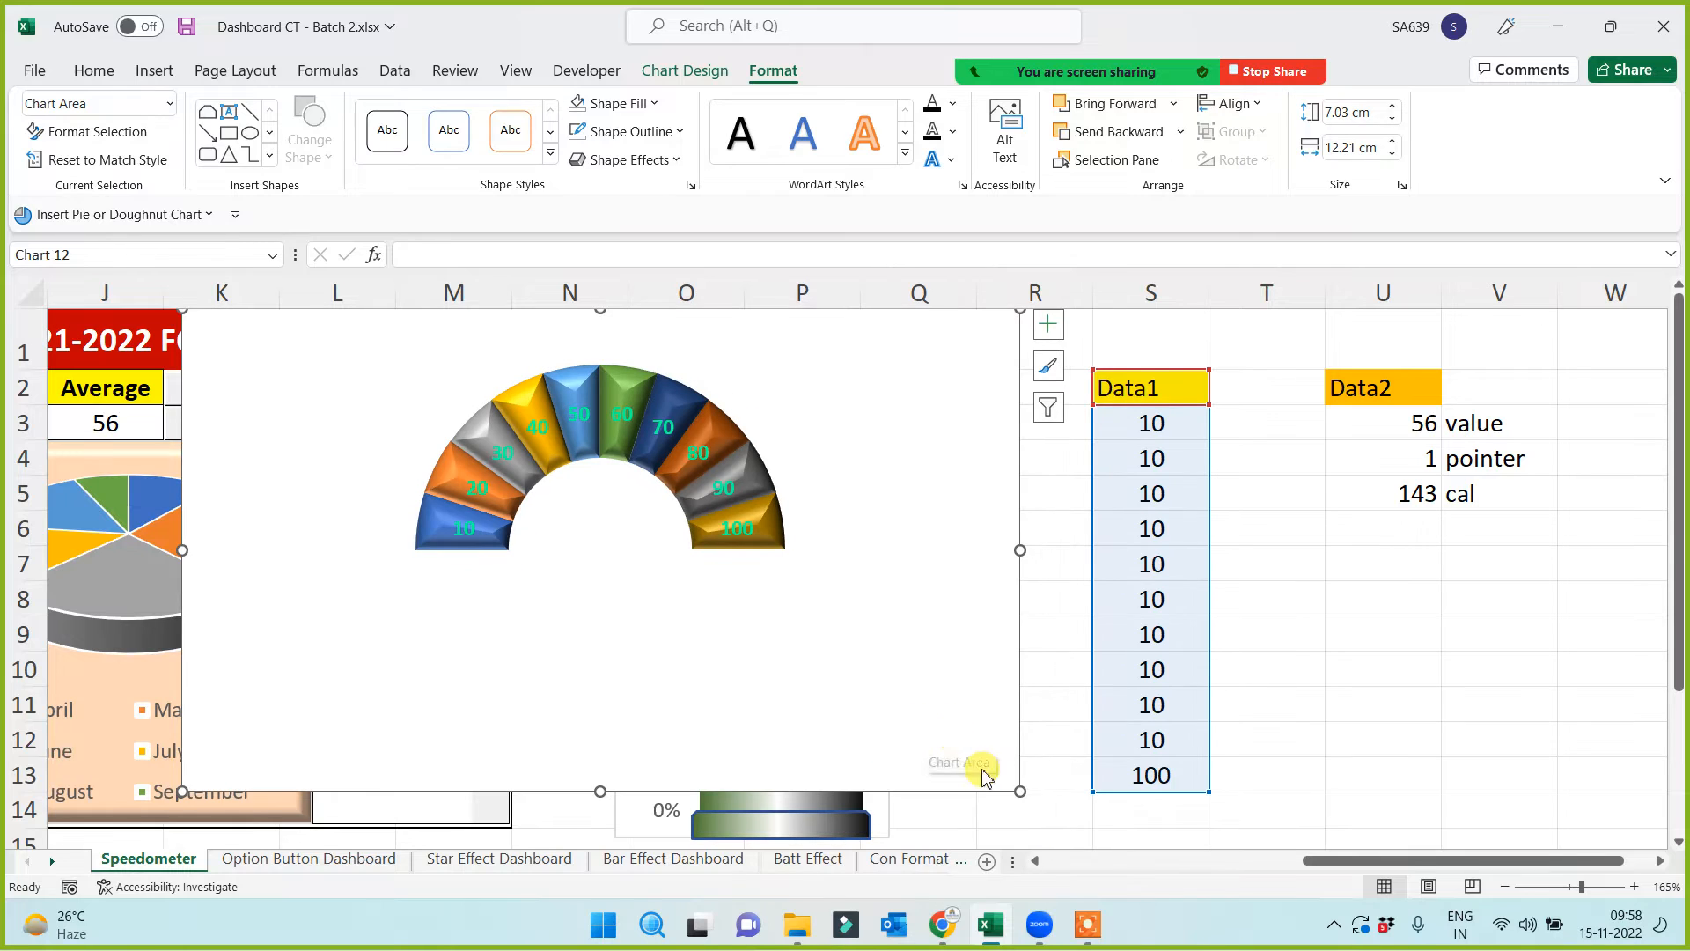
{"action": "left_click_drag", "start_coordinate": [1027, 676], "coordinate": [1024, 701]}
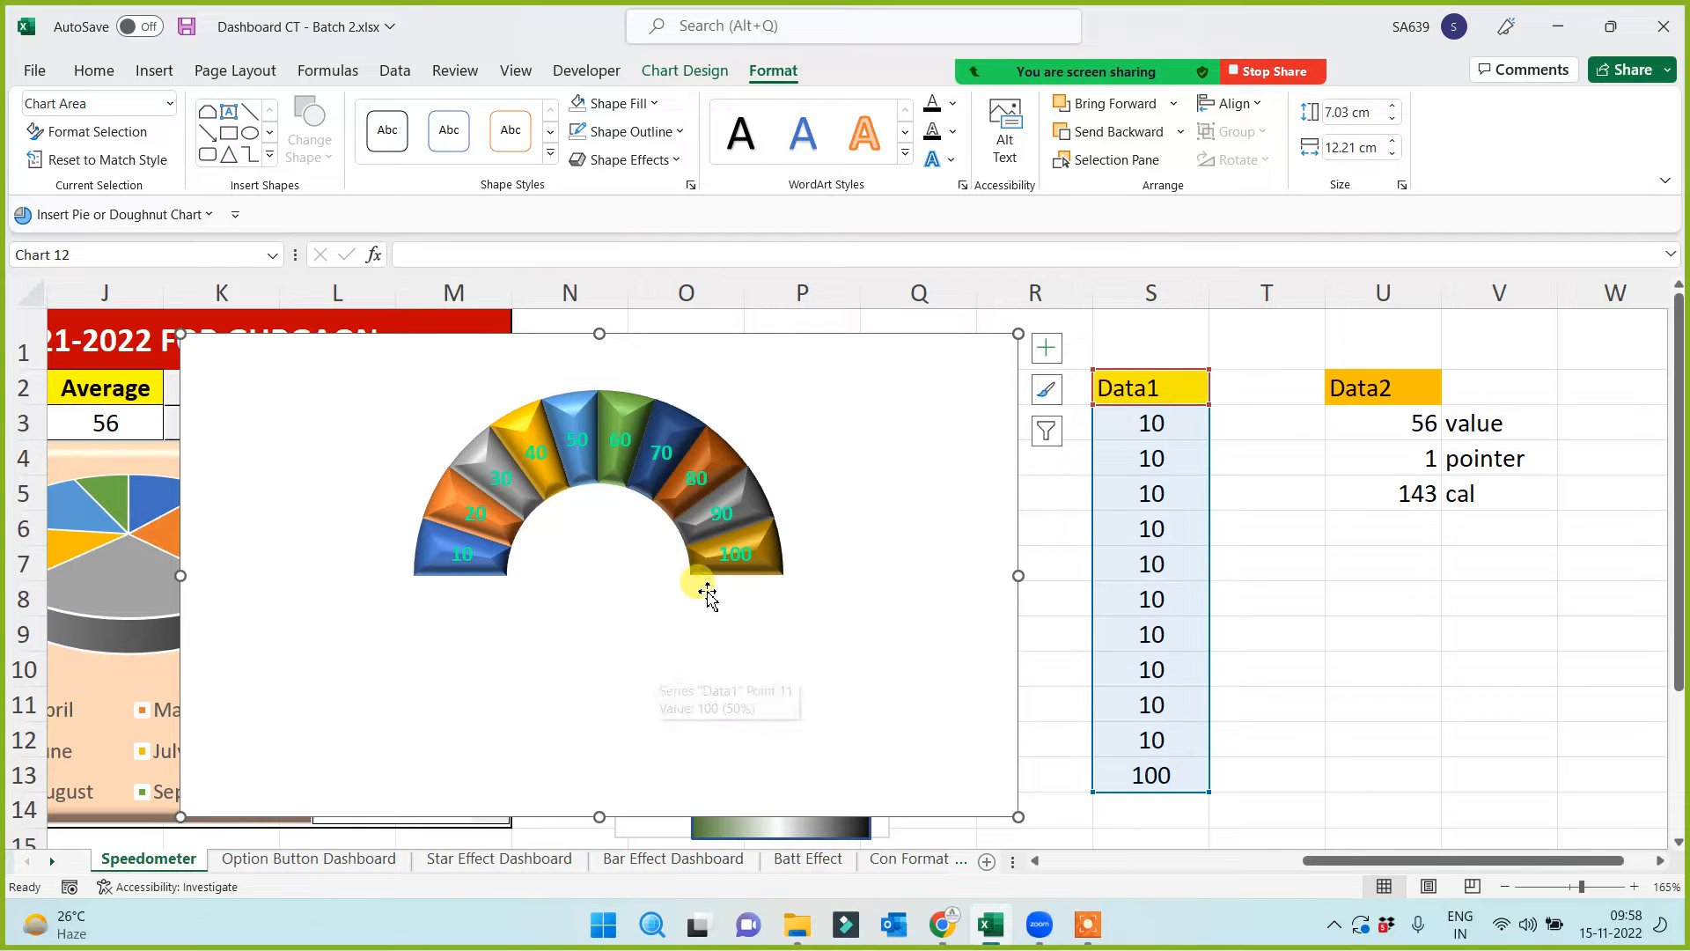
Add a second series to the speedometer chart using the Data2 values in U3:U5
{"action": "mouse_move", "coordinate": [711, 596]}
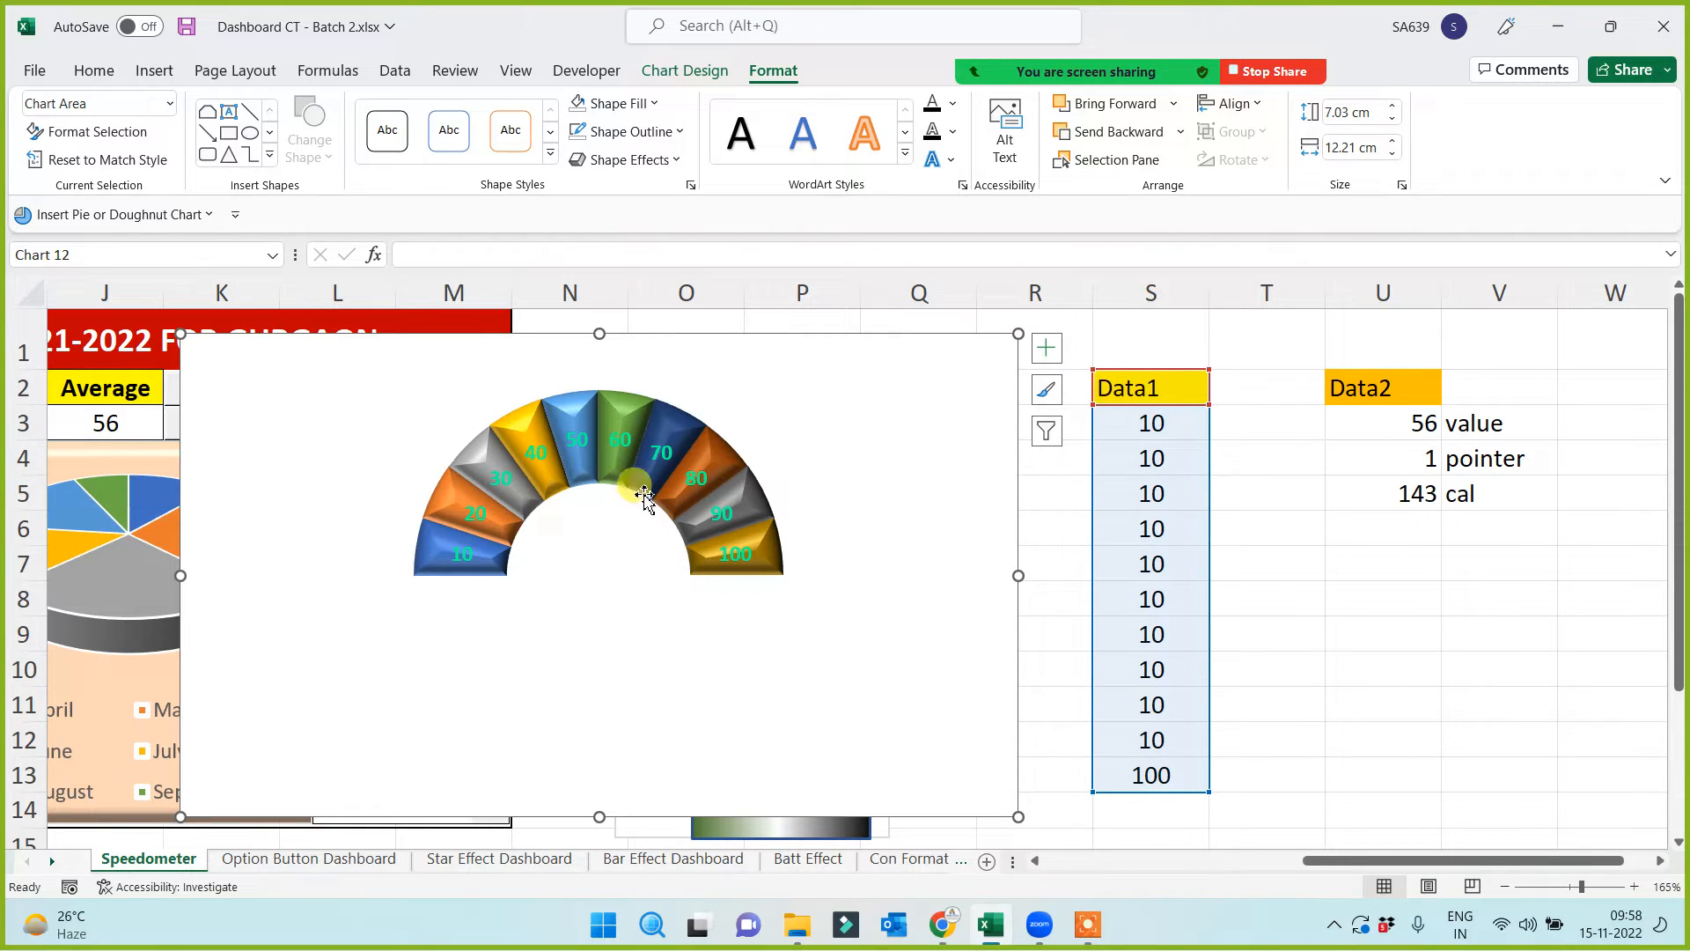
{"action": "right_click", "coordinate": [626, 416]}
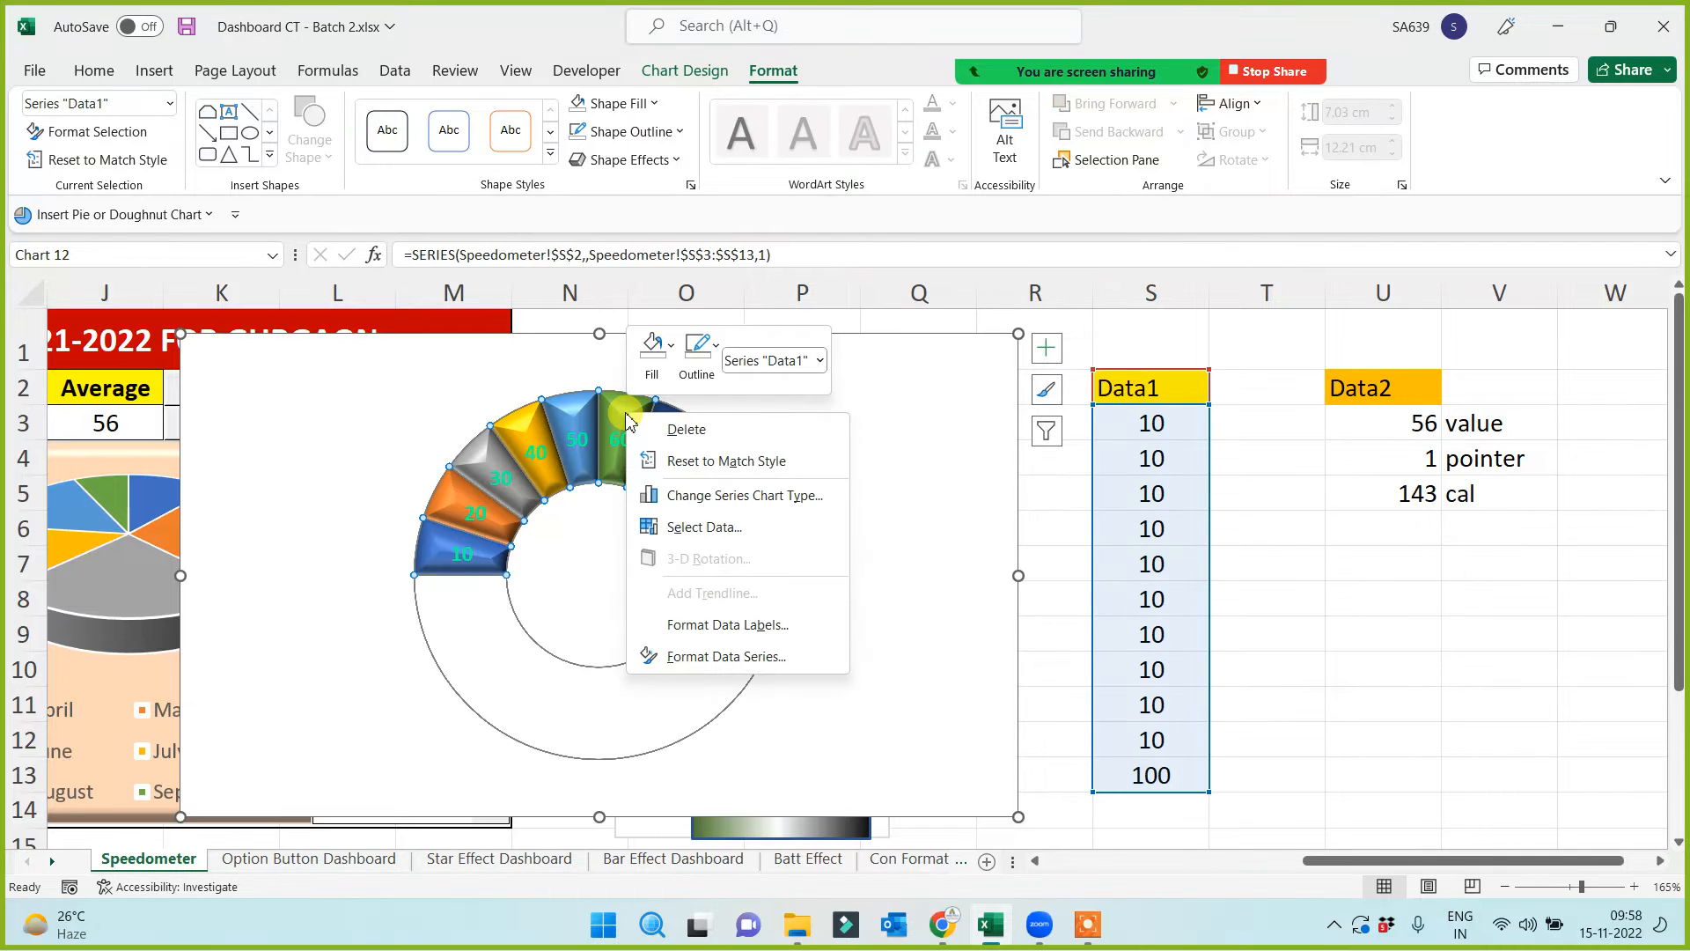
{"action": "left_click", "coordinate": [710, 528]}
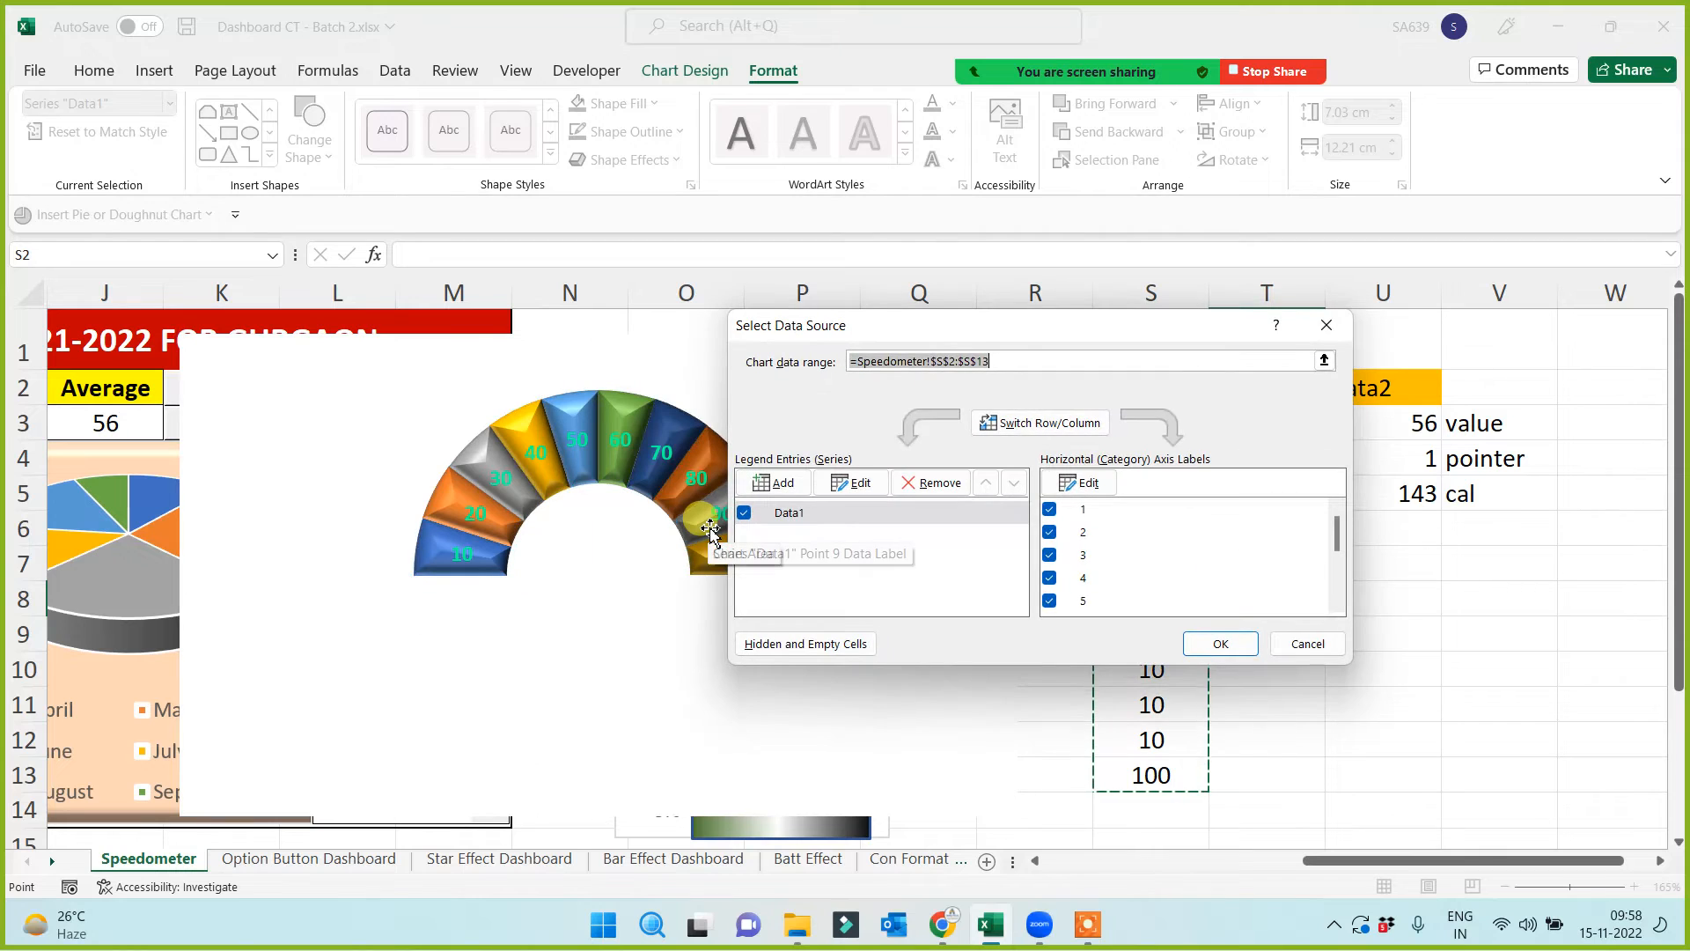
{"action": "left_click", "coordinate": [797, 484]}
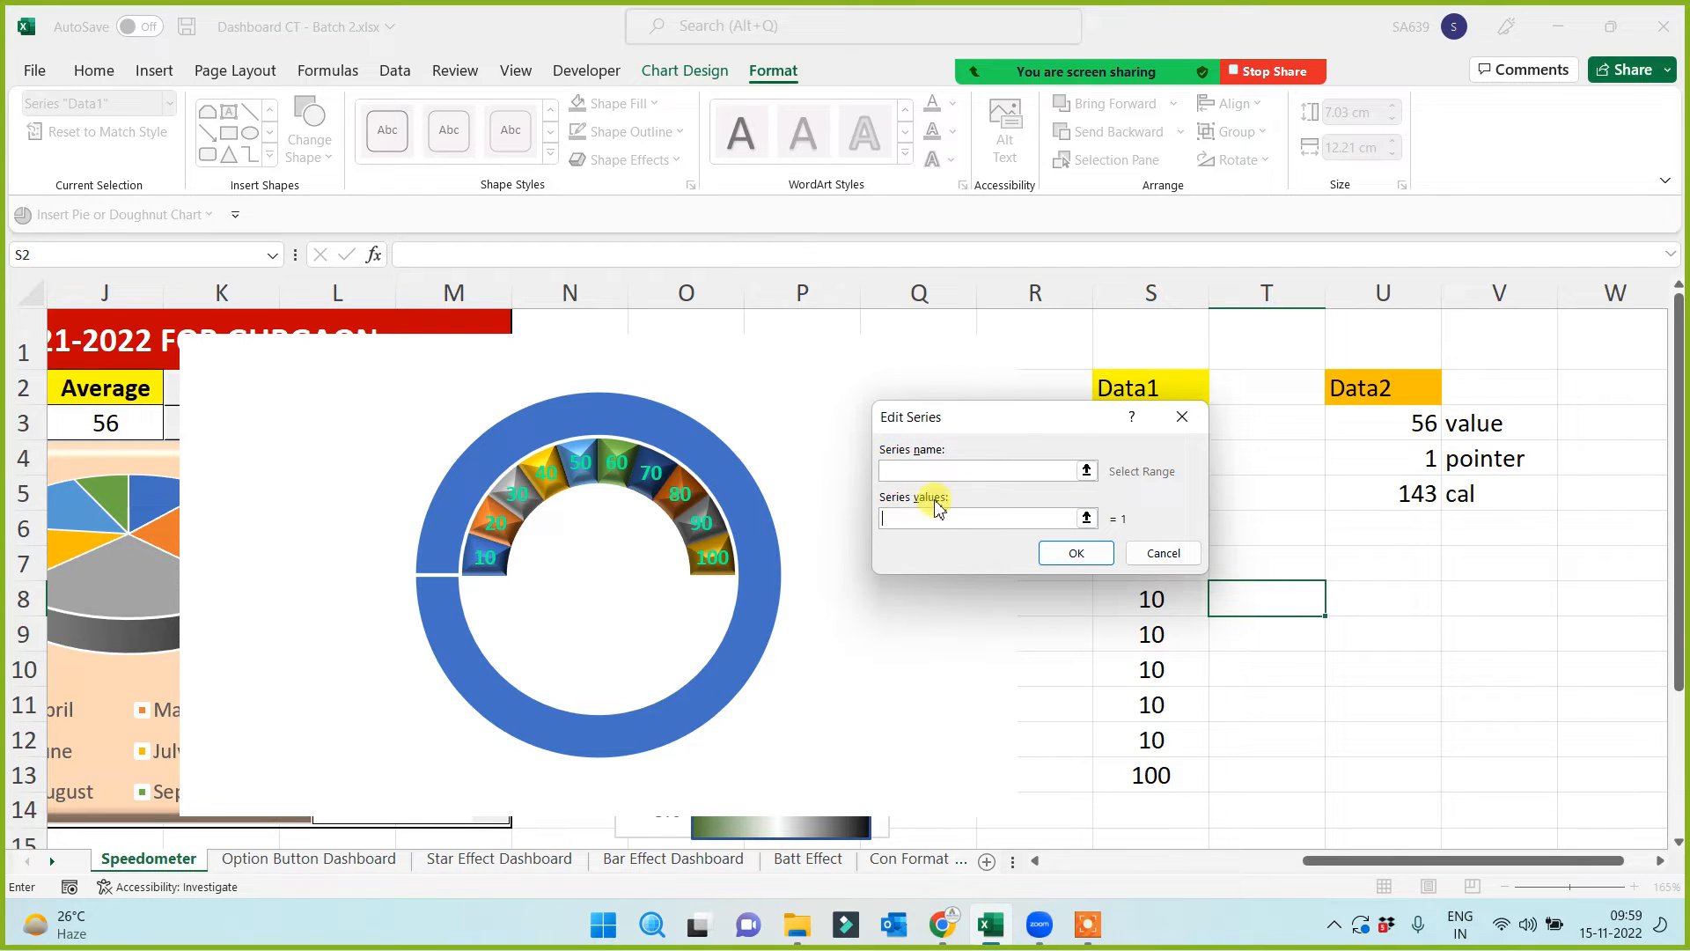
{"action": "left_click_drag", "start_coordinate": [1414, 443], "coordinate": [1409, 497]}
{"action": "left_click", "coordinate": [1092, 553]}
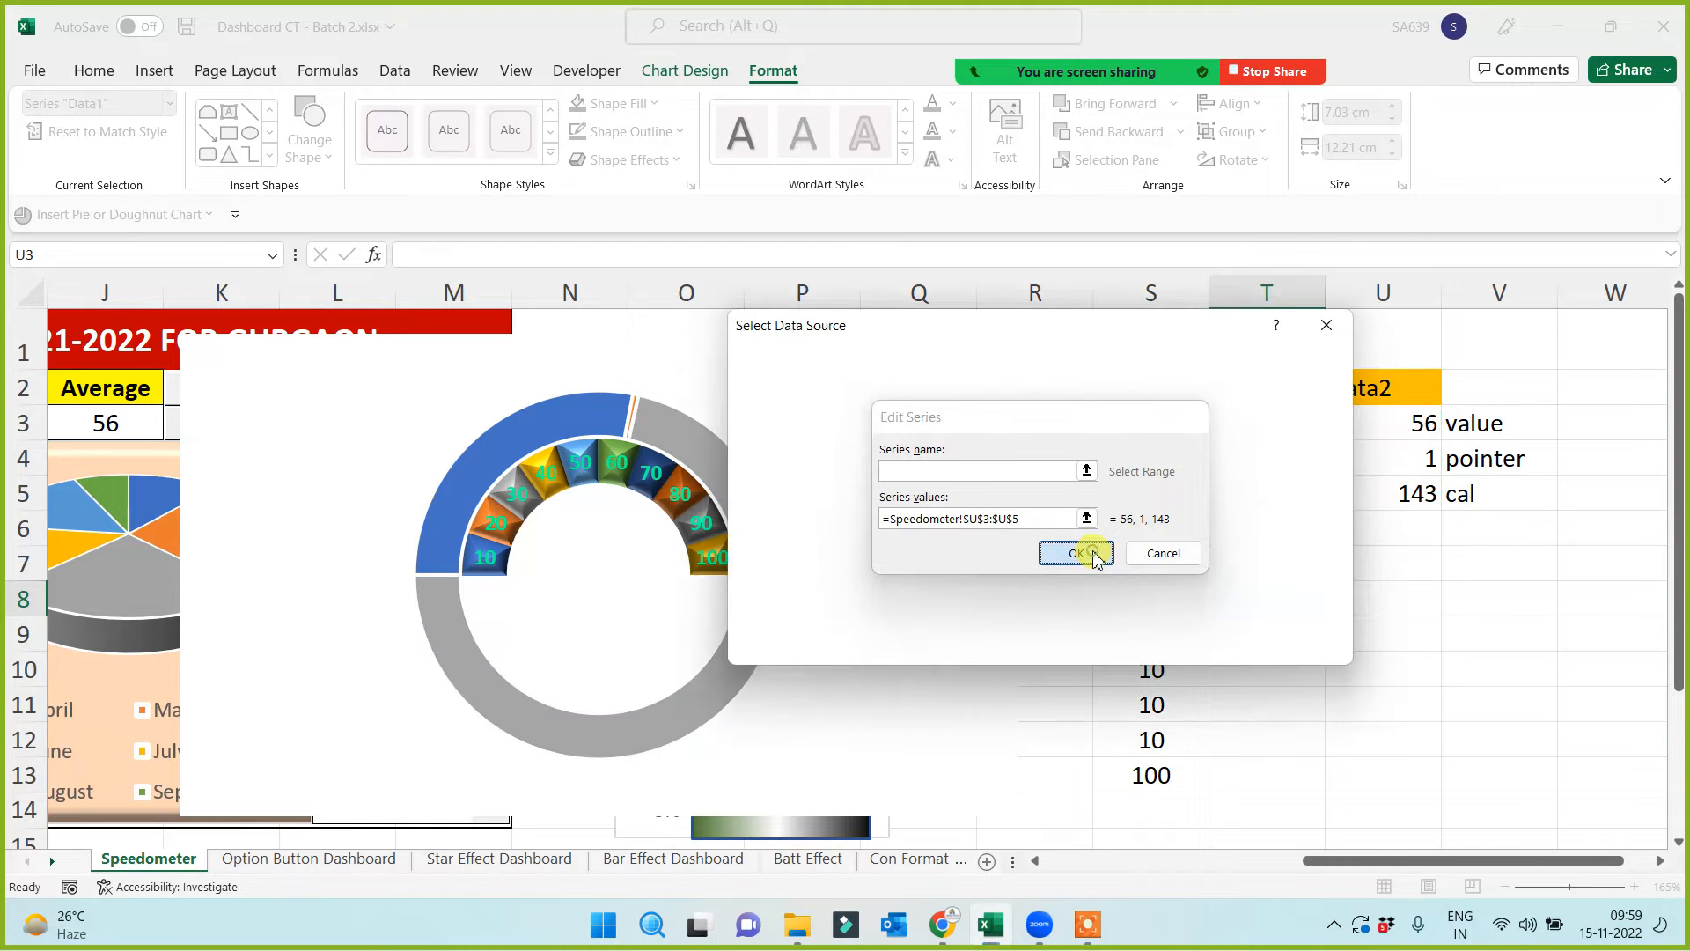
{"action": "left_click", "coordinate": [1219, 644]}
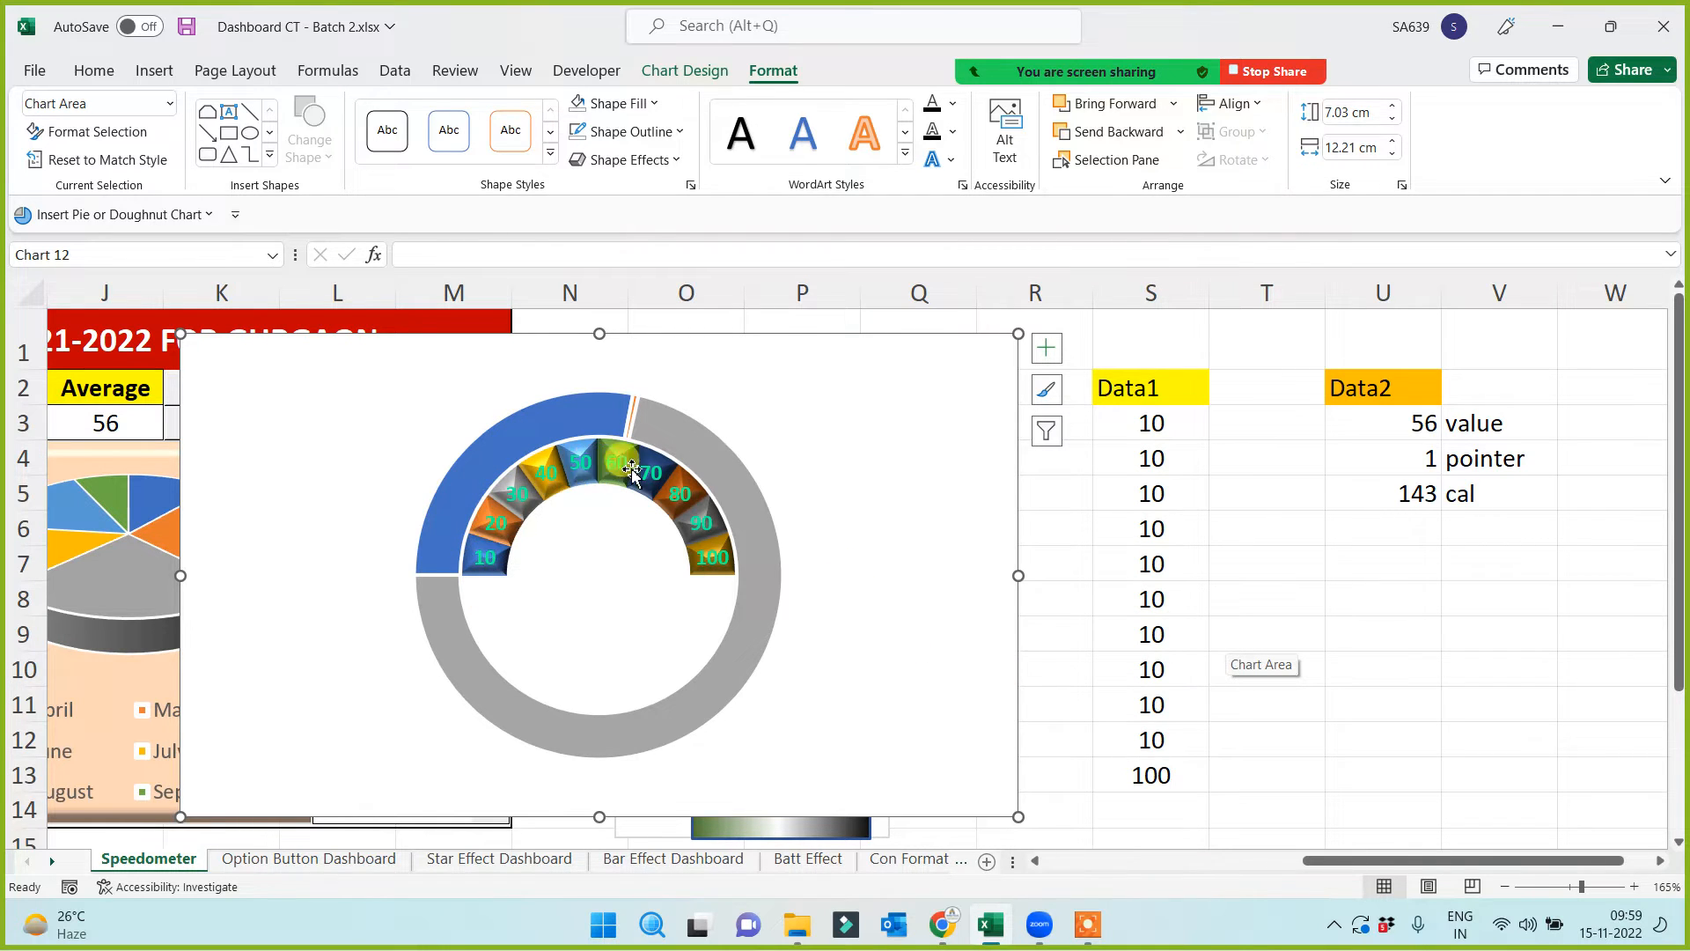
Remove the outline from the outer Data2 ring and deselect the chart
{"action": "left_click", "coordinate": [517, 442]}
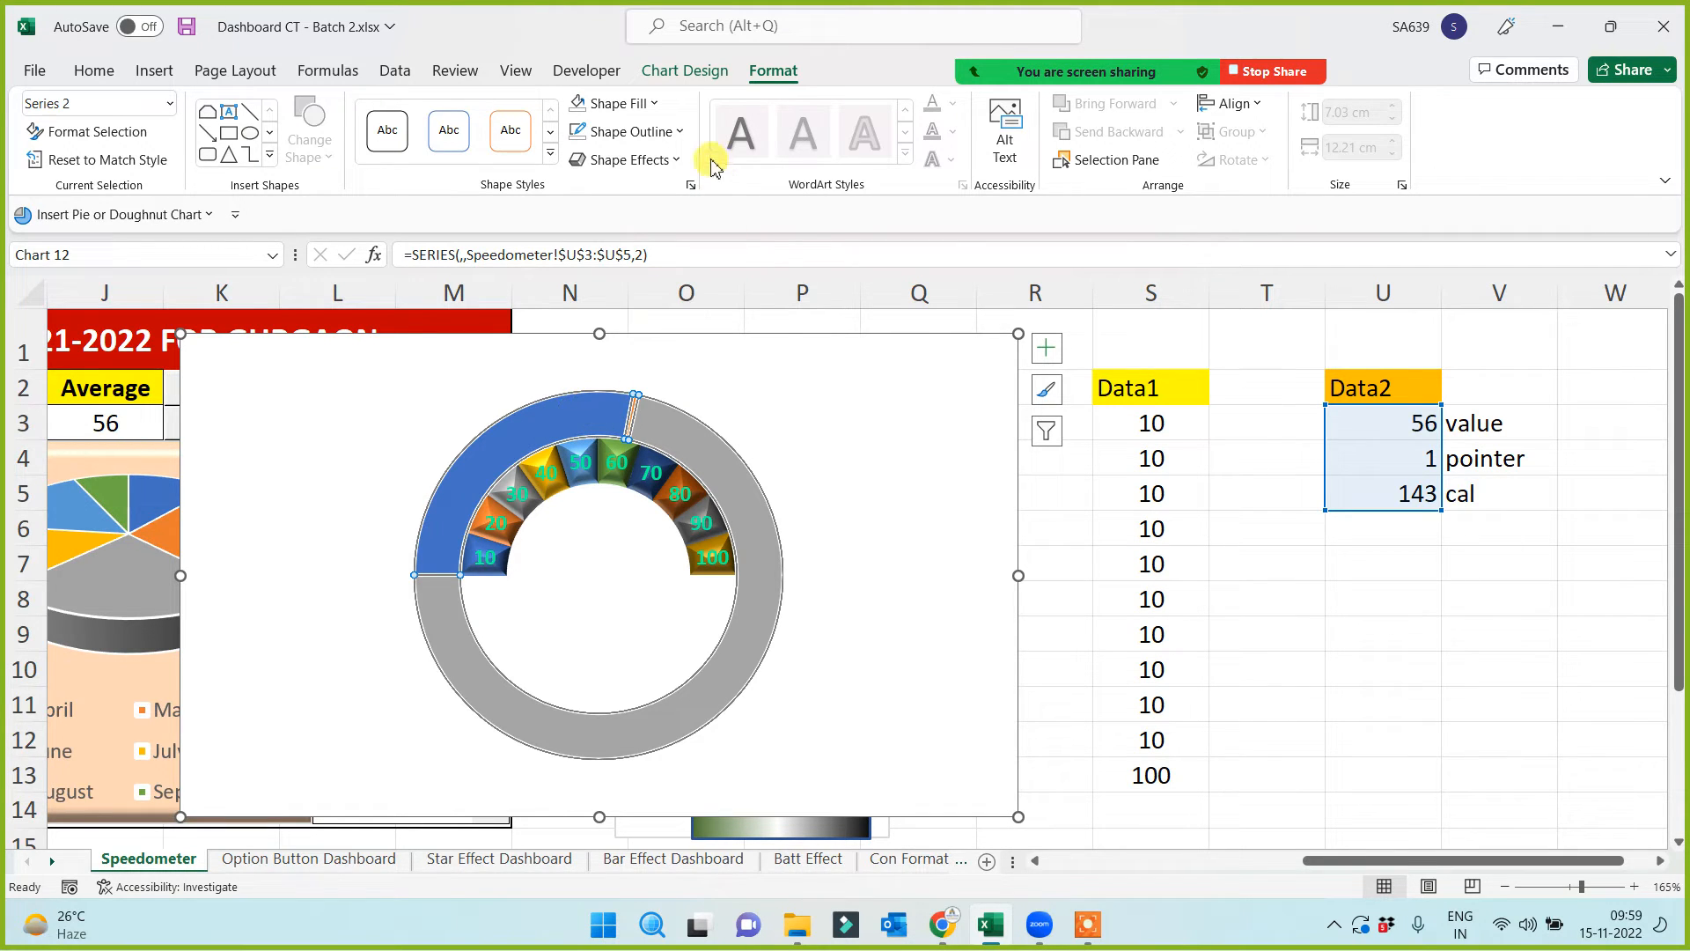
{"action": "left_click", "coordinate": [579, 137]}
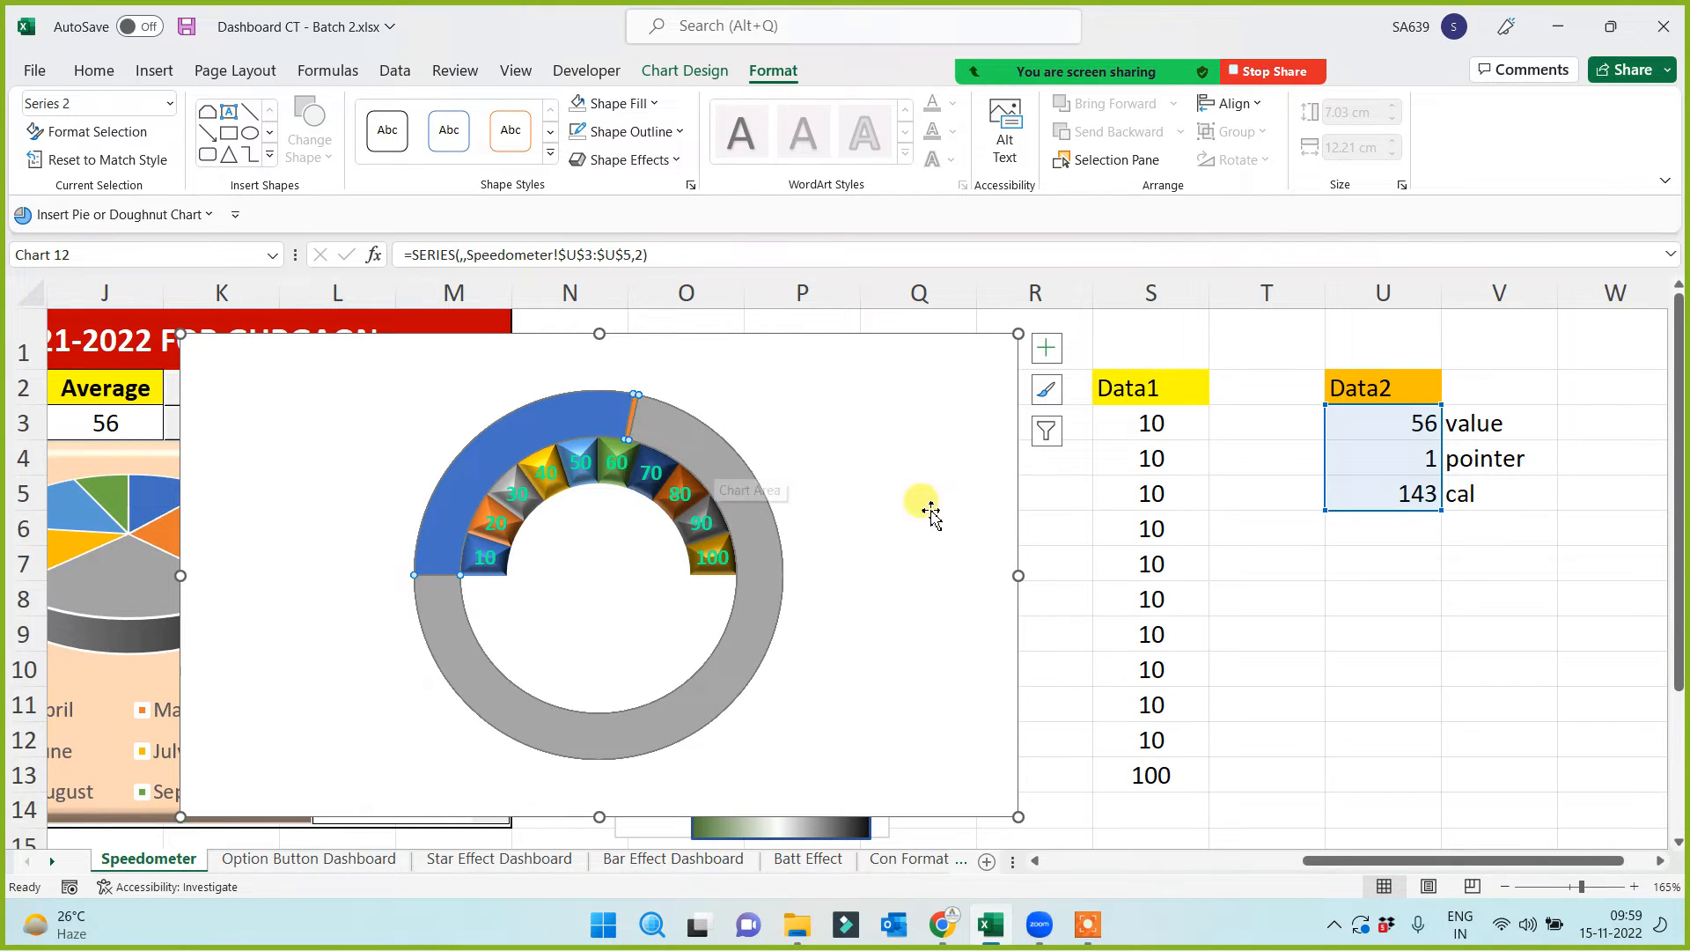
{"action": "left_click", "coordinate": [1070, 632]}
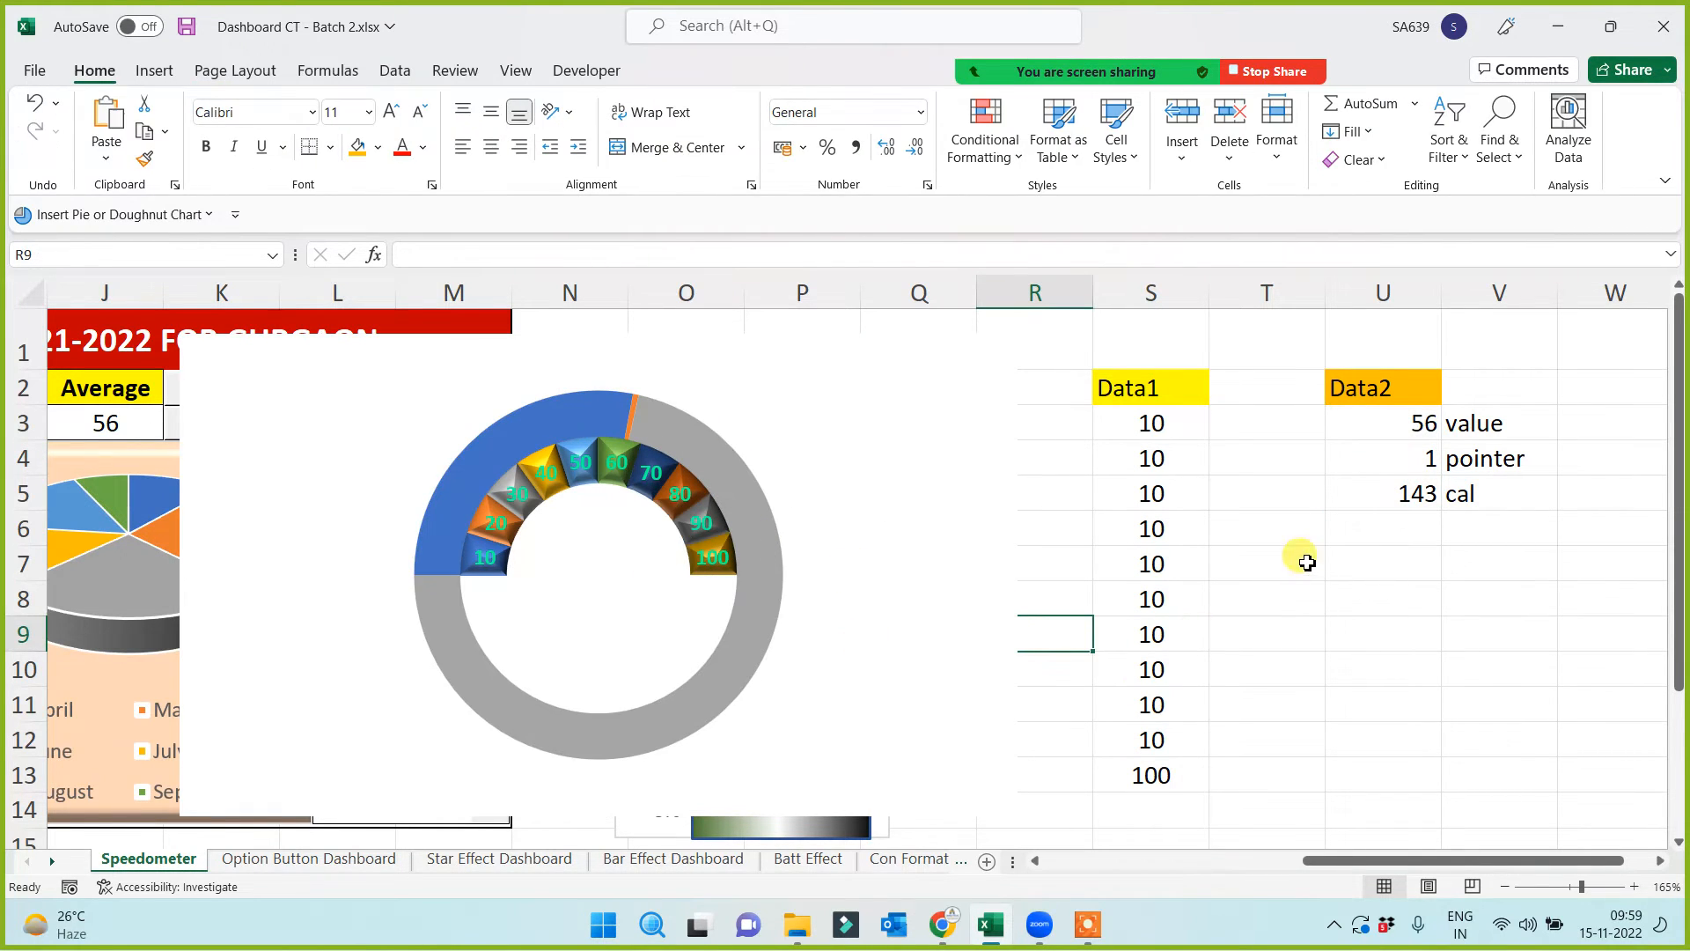
Inspect the contents of the value, pointer and cal cells under Data2
{"action": "left_click", "coordinate": [1404, 425]}
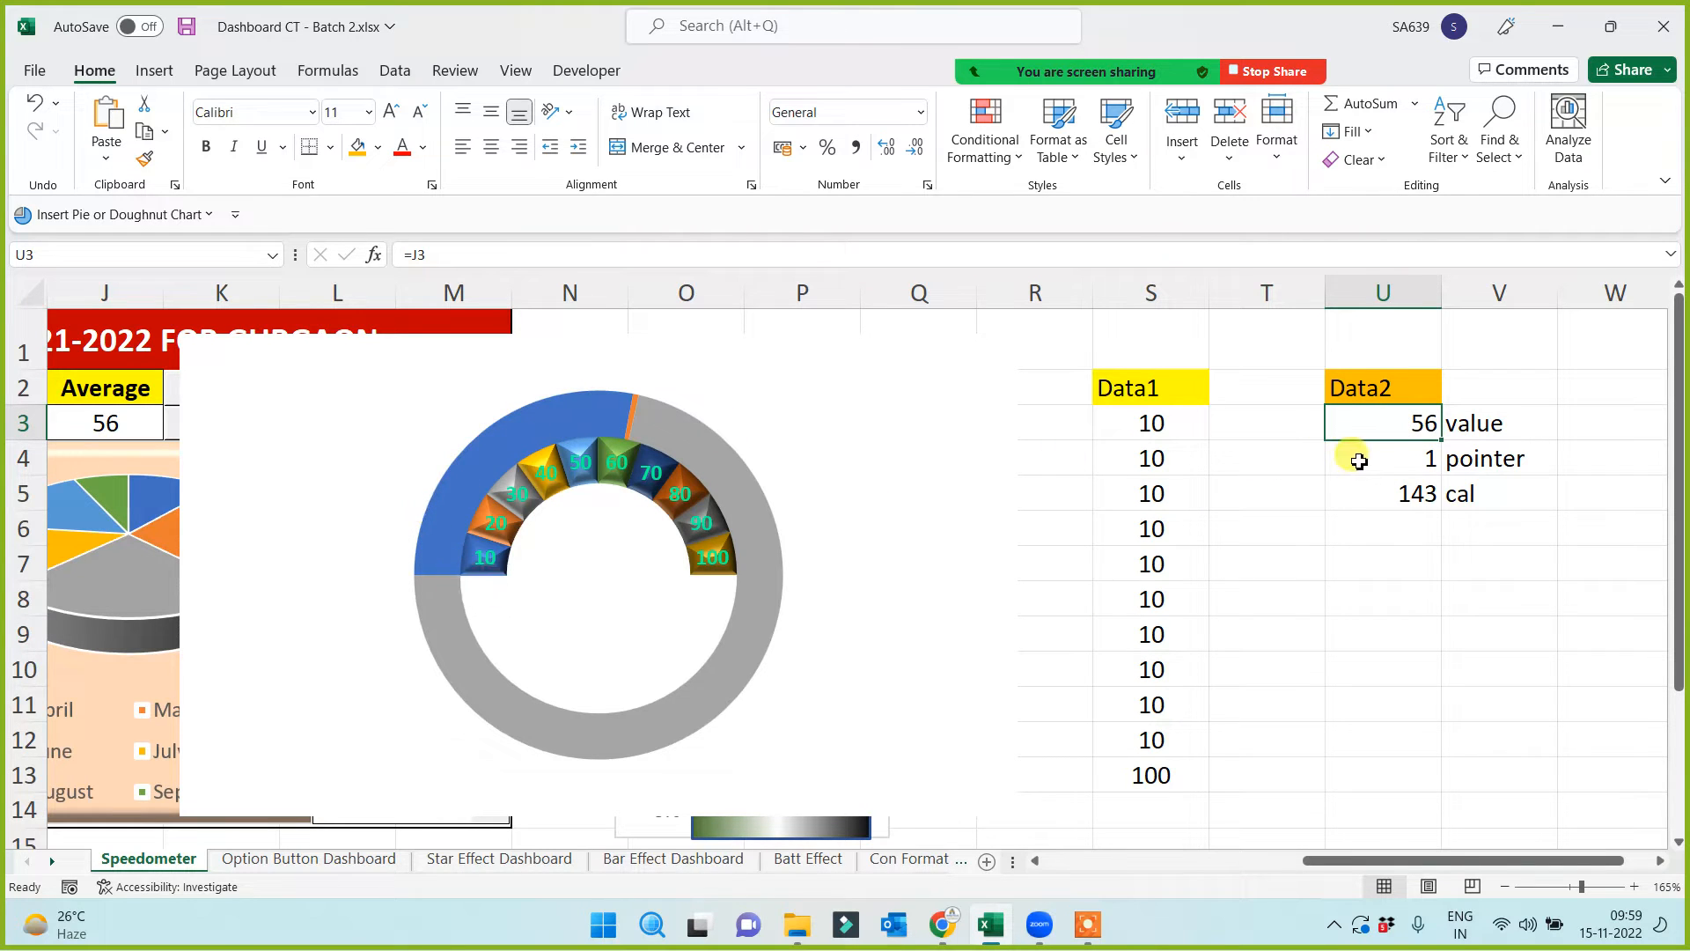
{"action": "left_click", "coordinate": [1428, 465]}
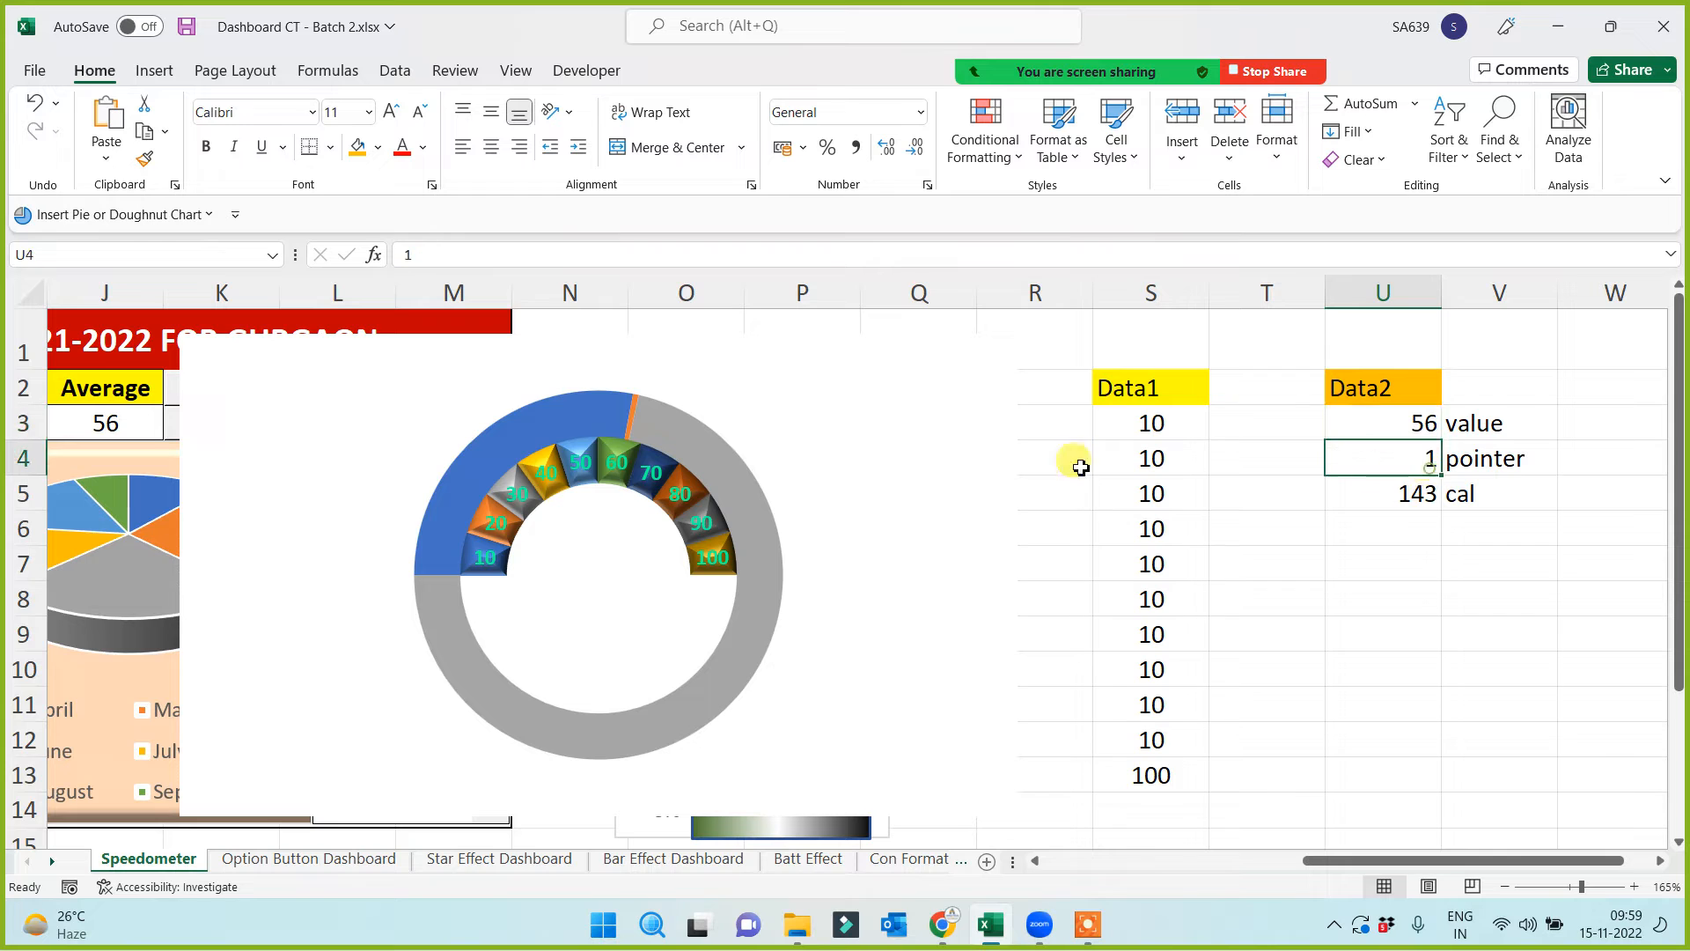
{"action": "left_click", "coordinate": [1413, 495]}
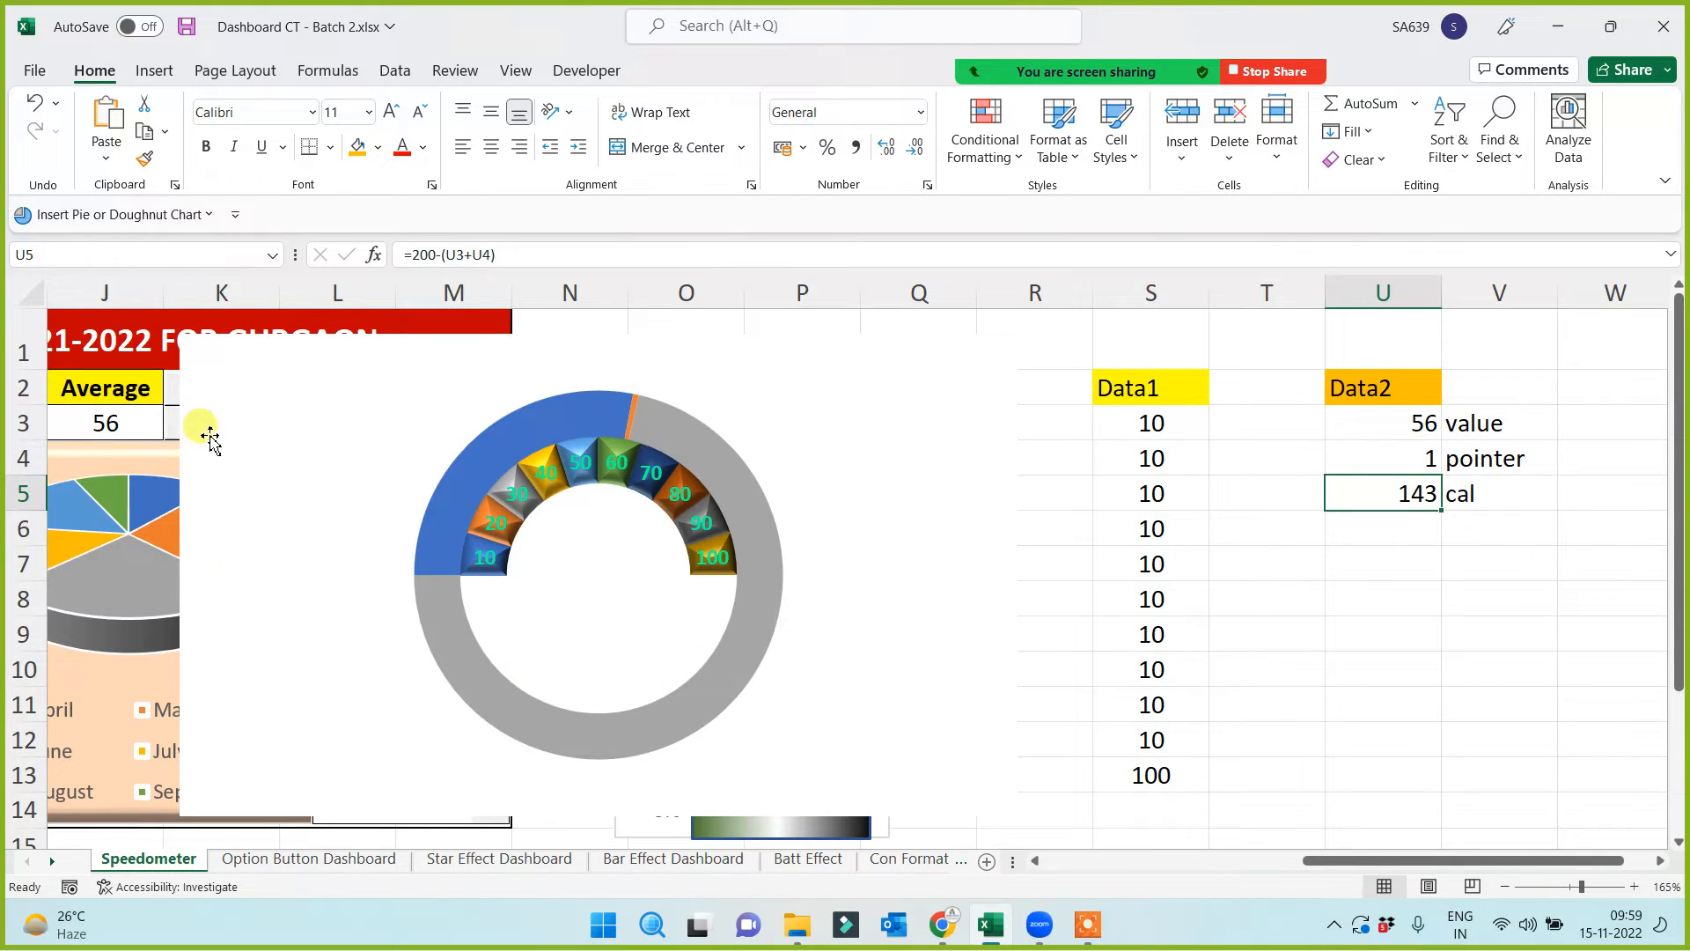
Narrow the chart from its left edge to uncover the city spinner, and step the dashboard through the cities to Jaipur
{"action": "left_click", "coordinate": [187, 515]}
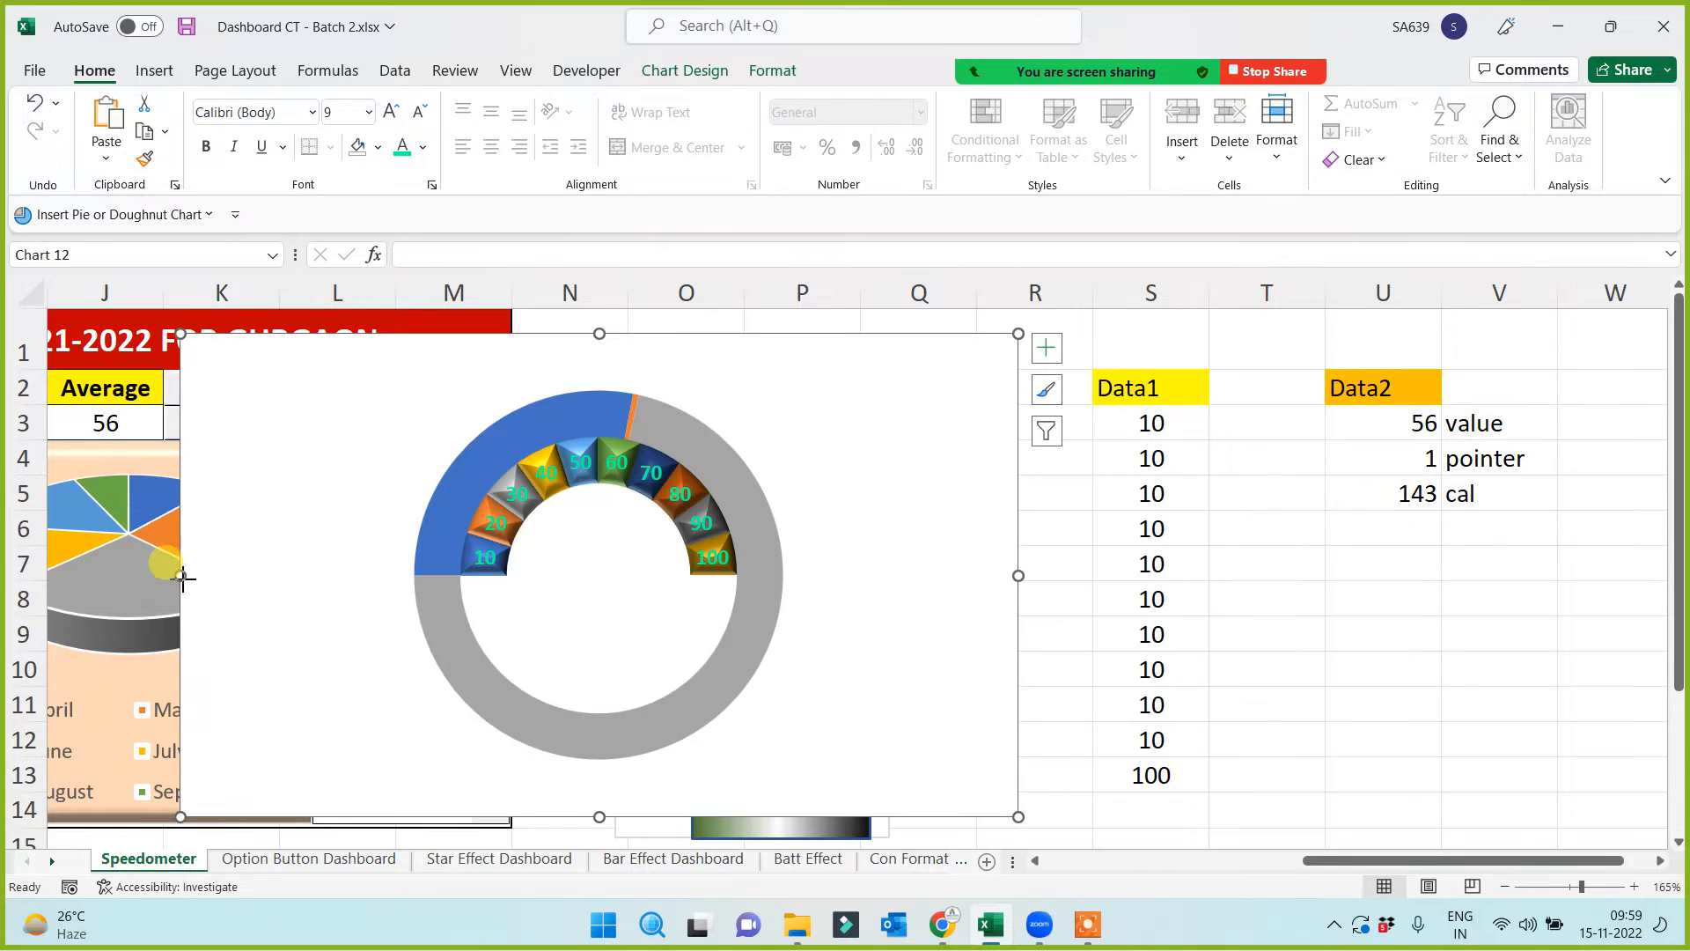
{"action": "left_click_drag", "start_coordinate": [183, 577], "coordinate": [346, 598]}
{"action": "left_click", "coordinate": [302, 422]}
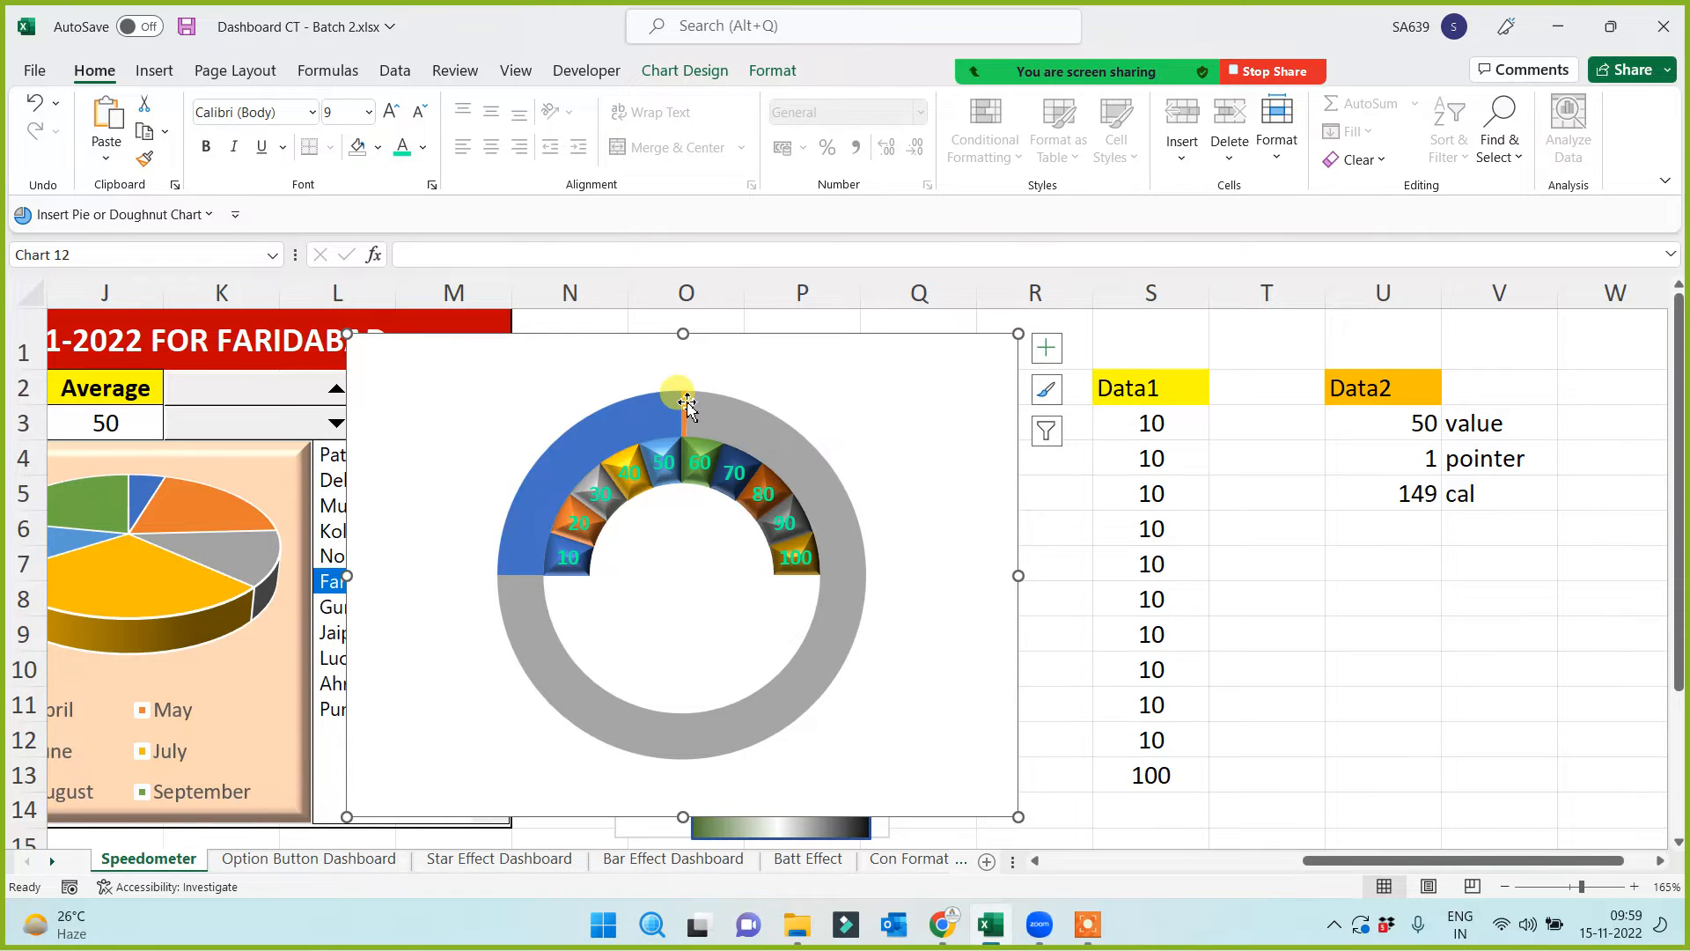
{"action": "left_click", "coordinate": [309, 401]}
{"action": "left_click", "coordinate": [312, 398]}
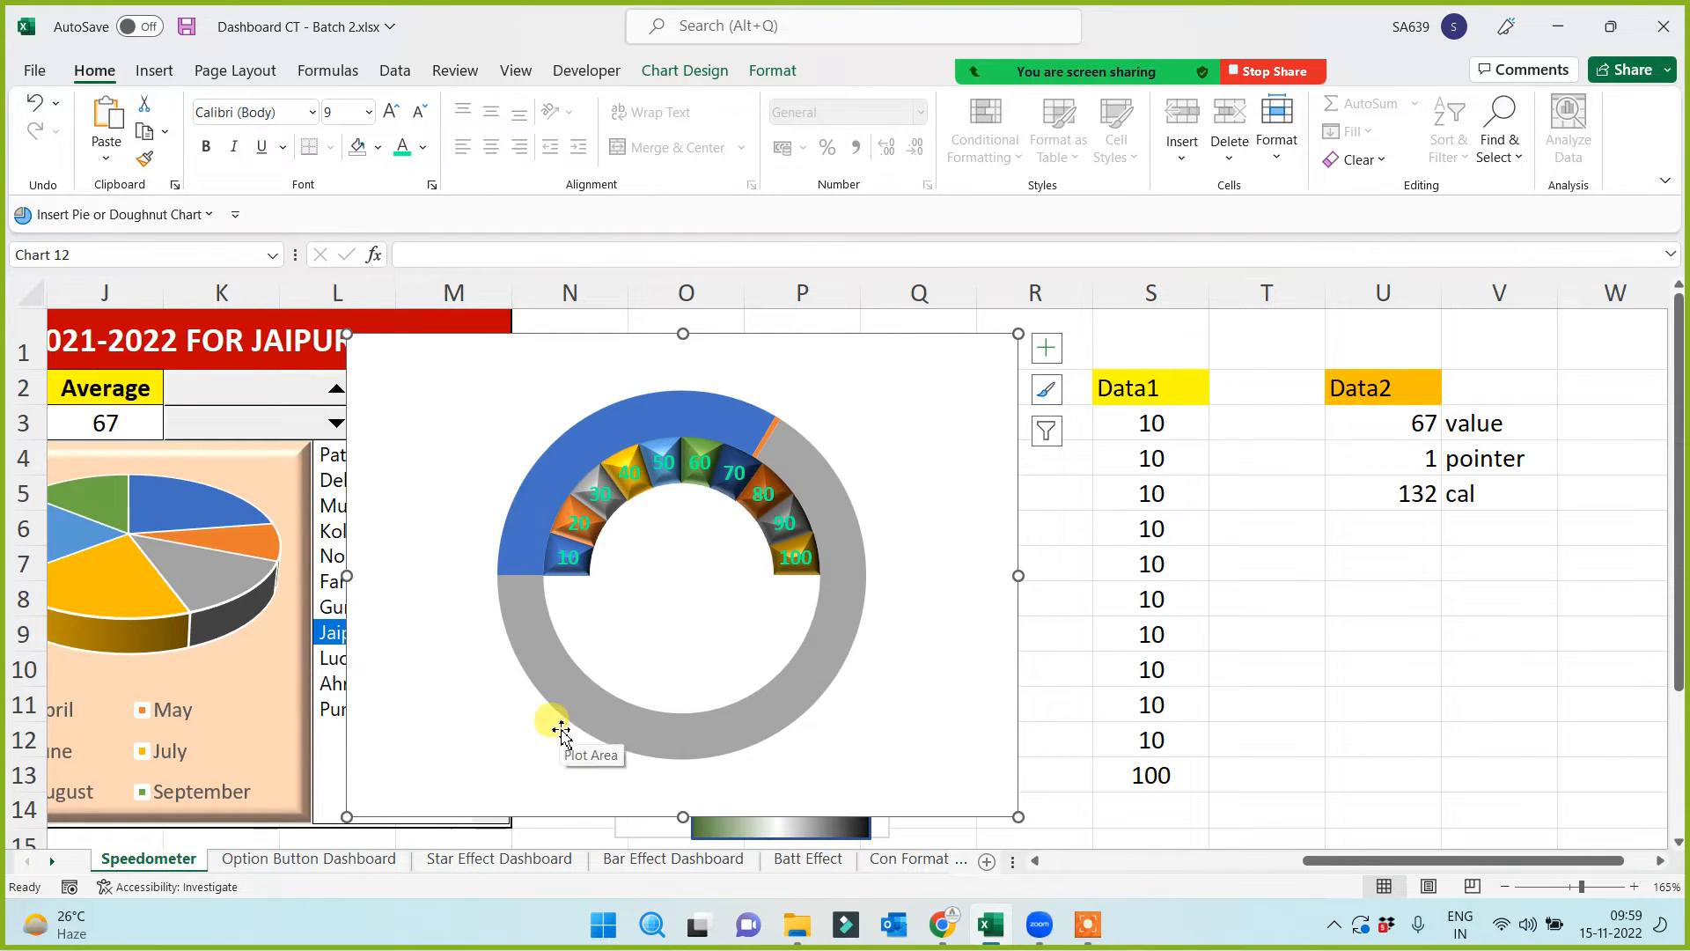
Change the chart type of Series2 to Pie, keeping Data1 as a doughnut in the custom combination
{"action": "right_click", "coordinate": [722, 423]}
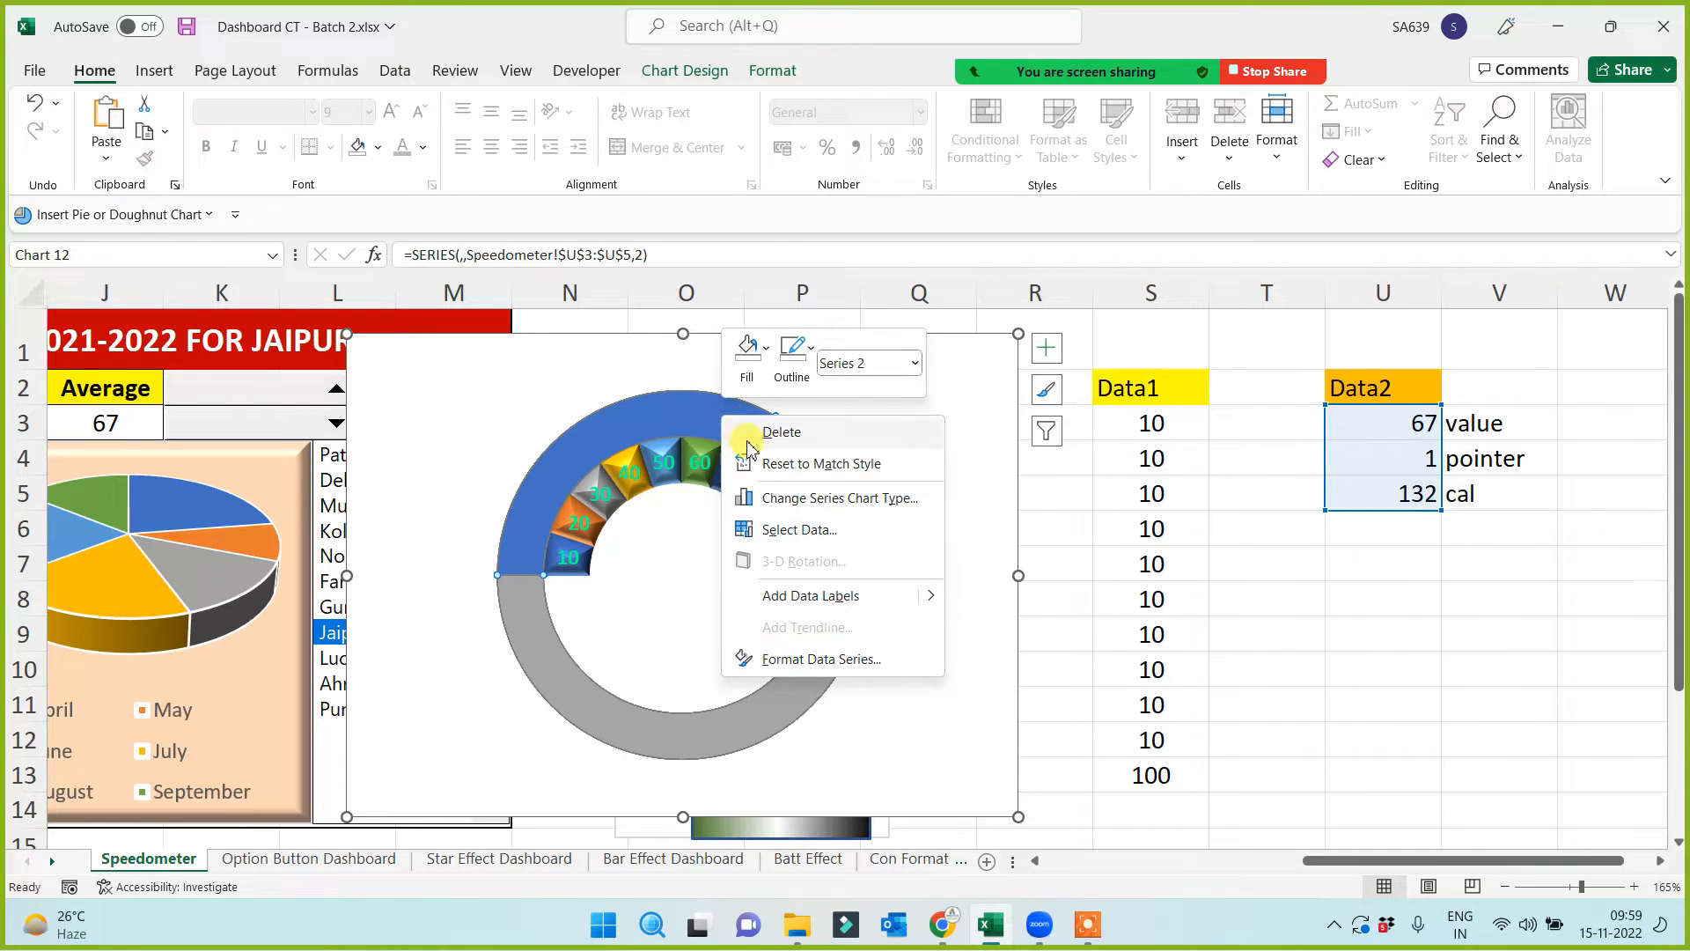
{"action": "left_click", "coordinate": [819, 498]}
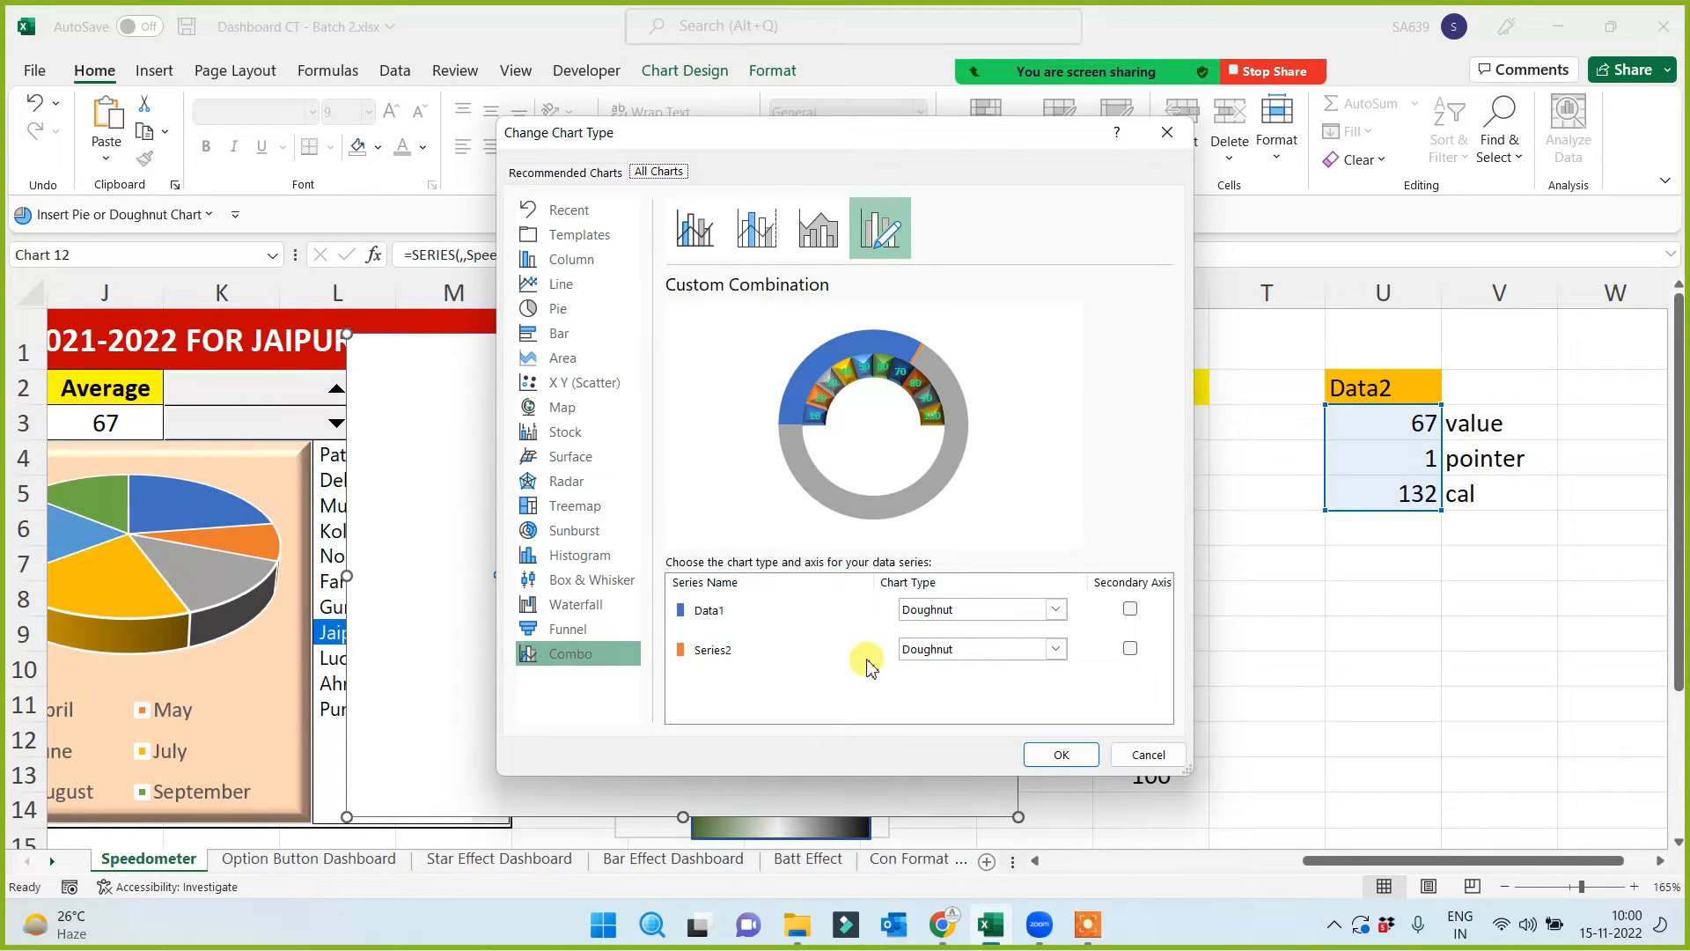
{"action": "left_click", "coordinate": [940, 656]}
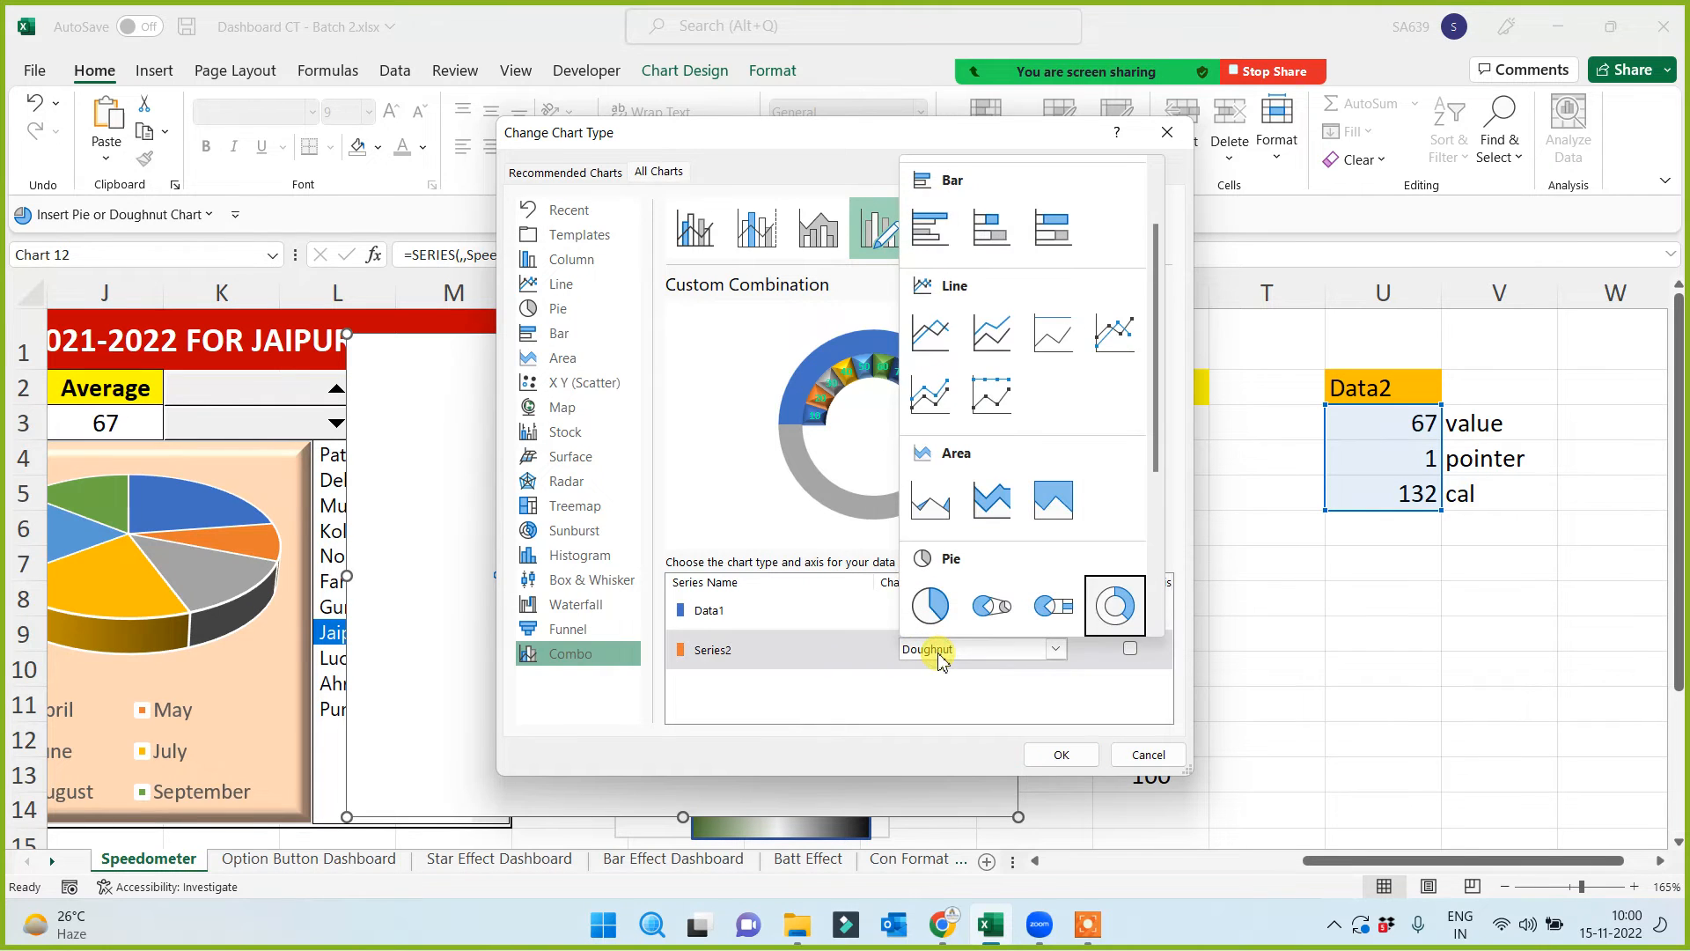
{"action": "left_click", "coordinate": [932, 608]}
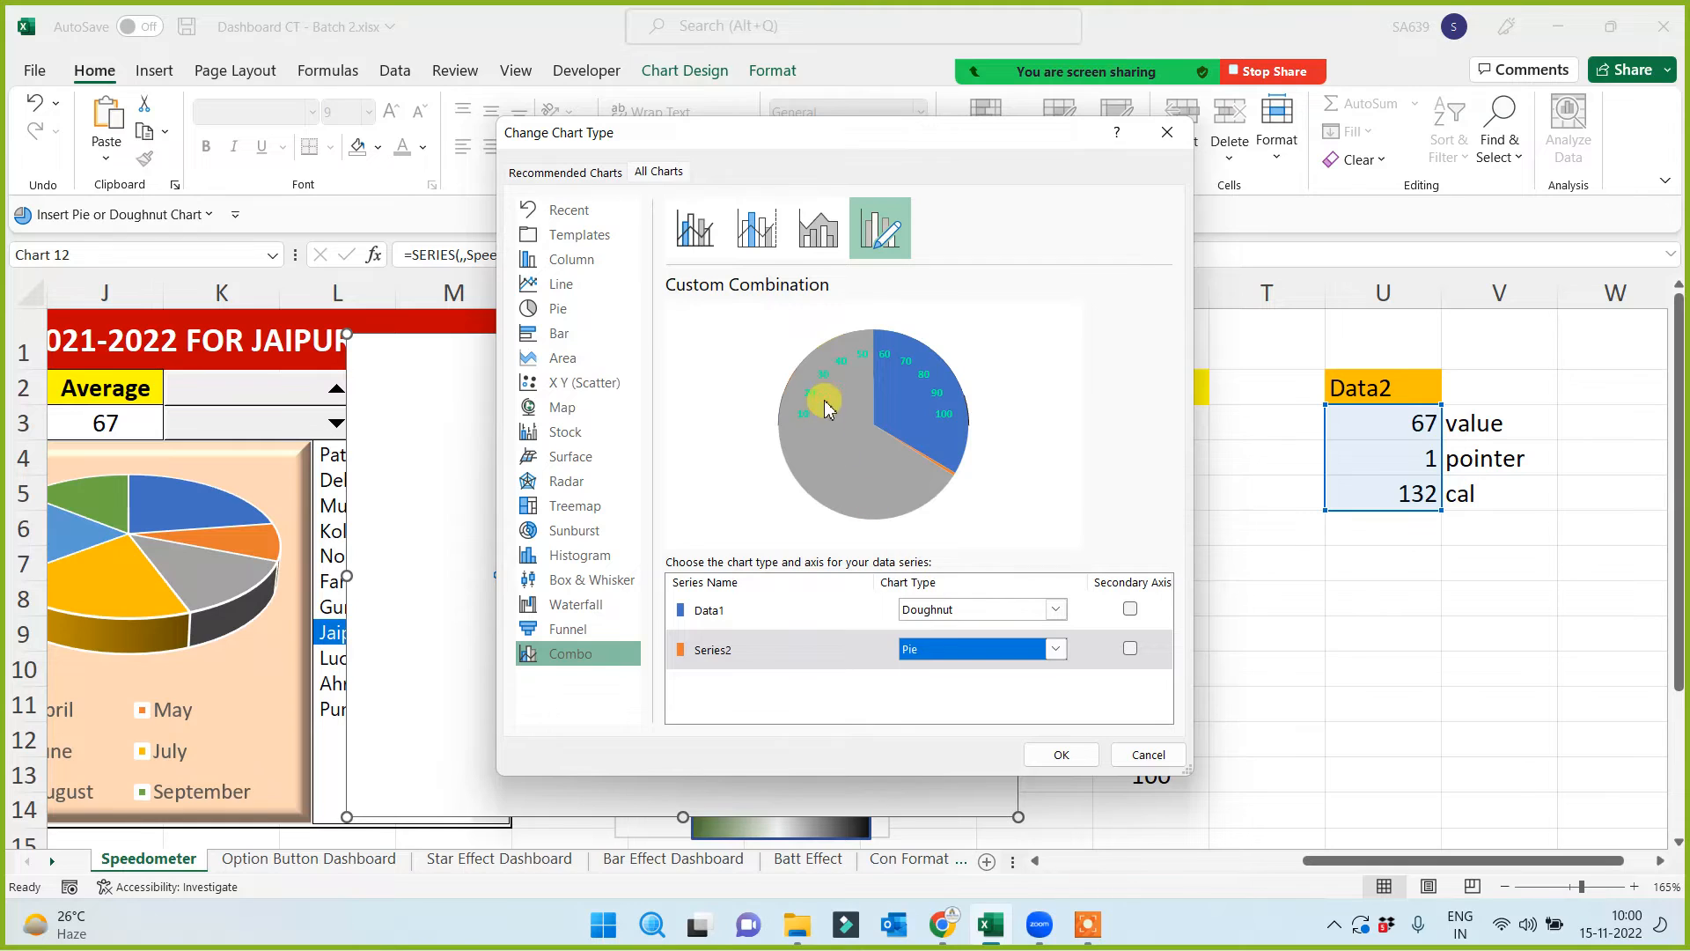
{"action": "left_click", "coordinate": [1043, 755]}
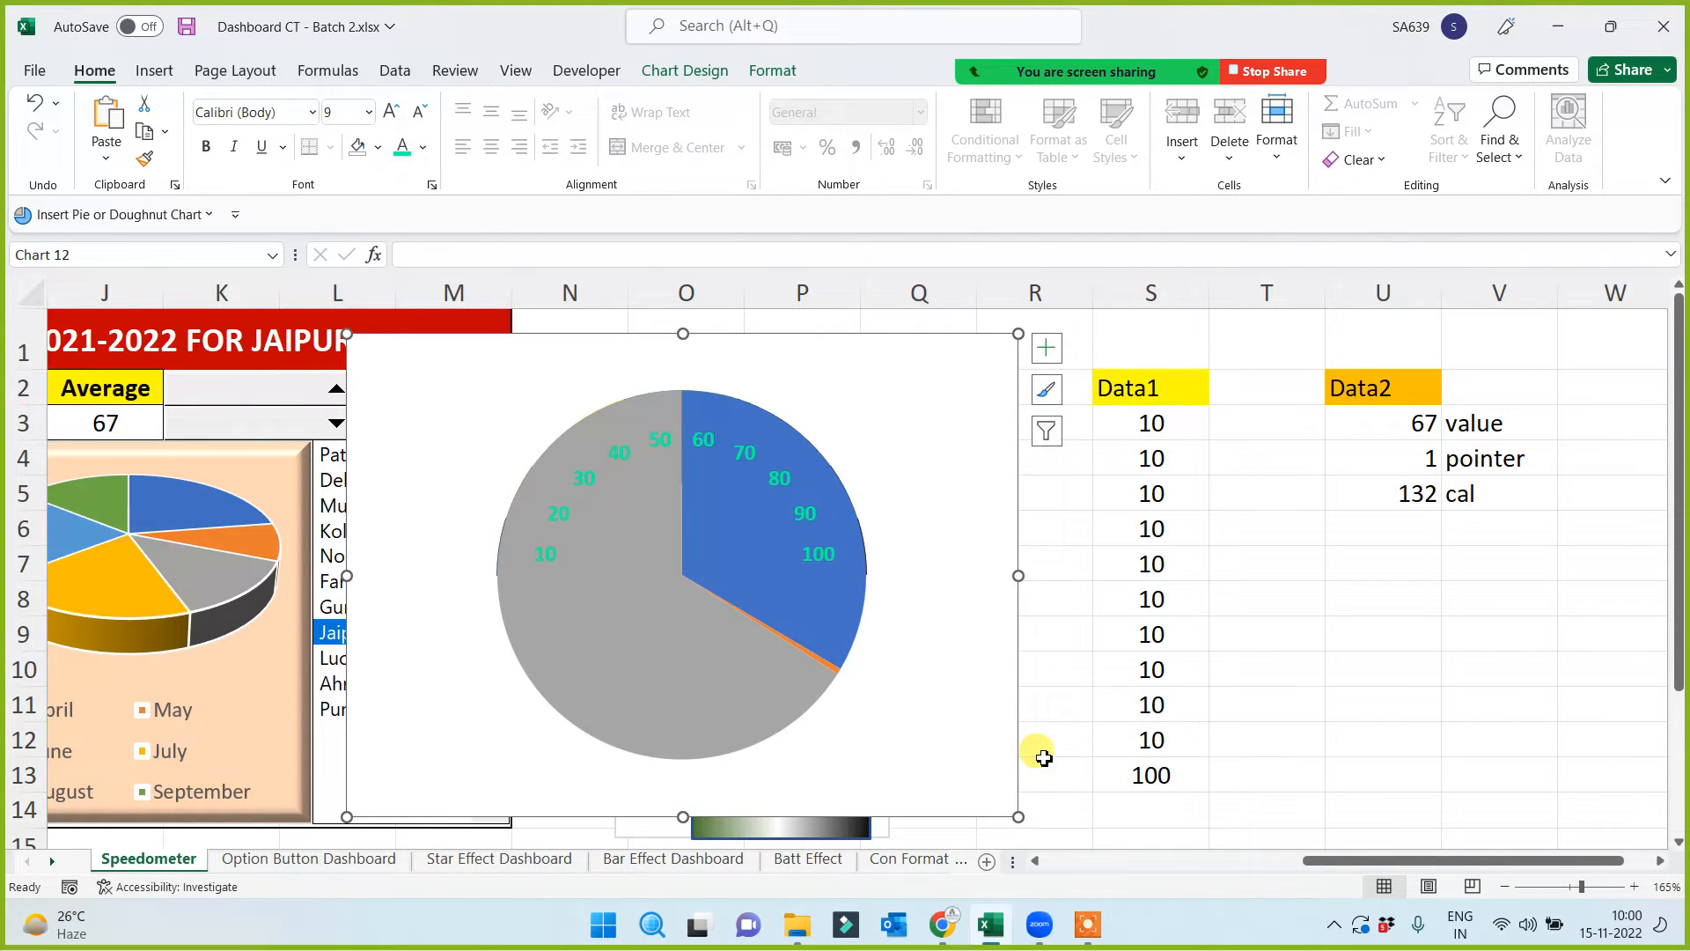
Set the pie series' angle of first slice to 270° and close the series formatting options
{"action": "right_click", "coordinate": [748, 560]}
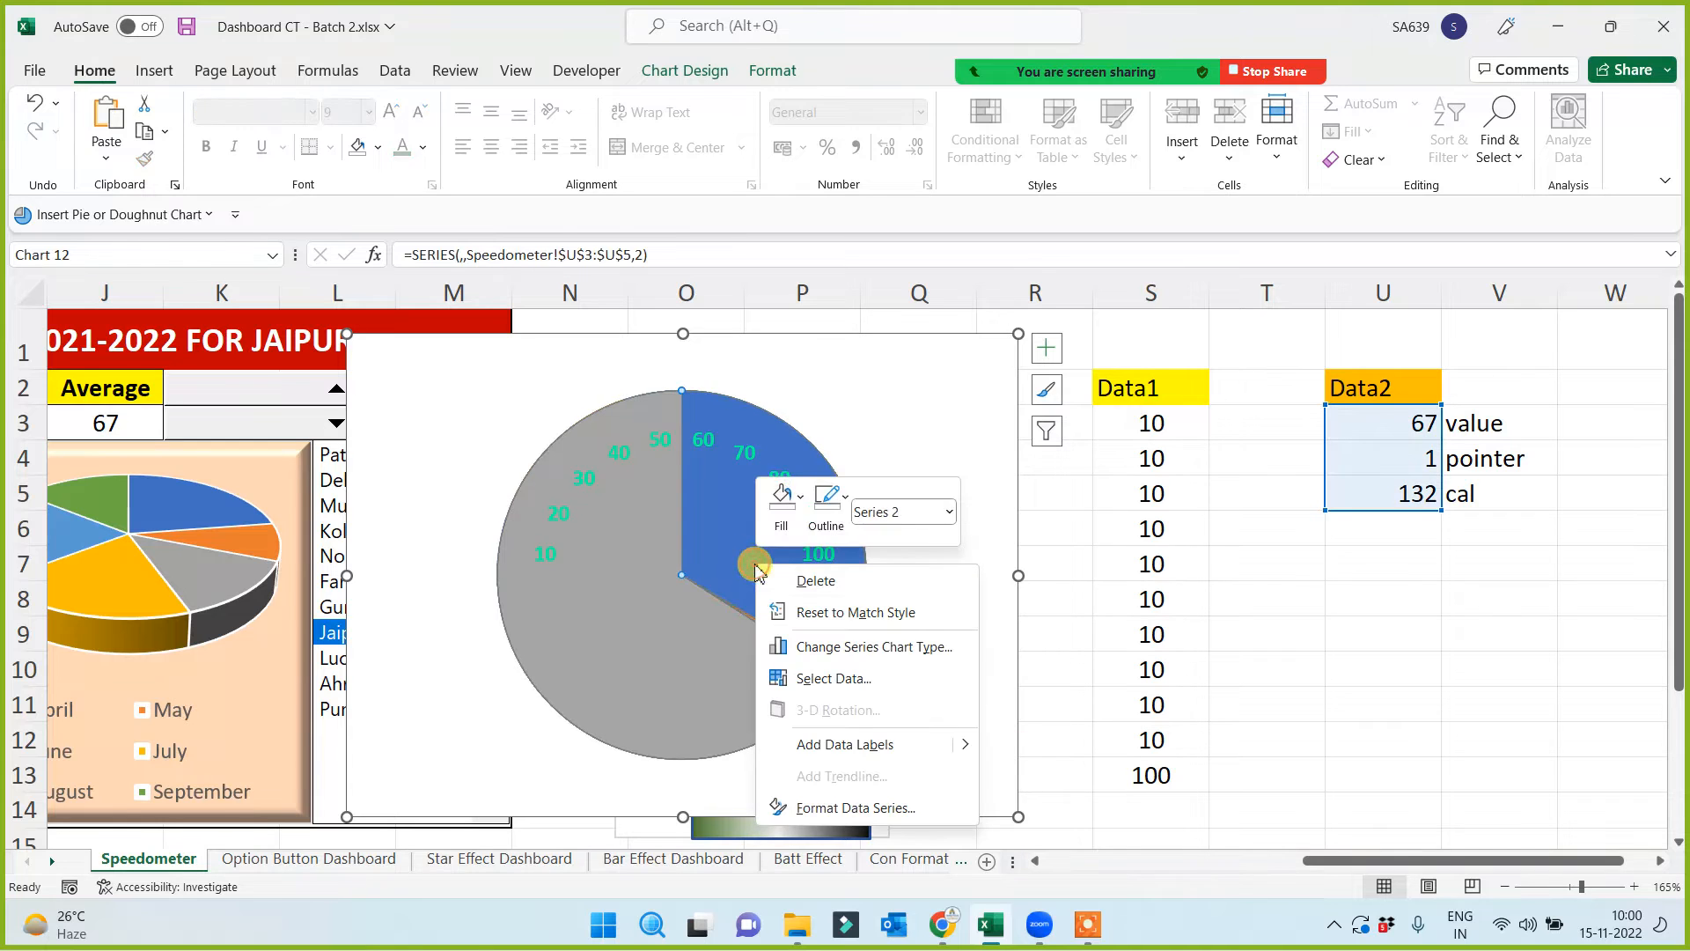
{"action": "left_click", "coordinate": [858, 806]}
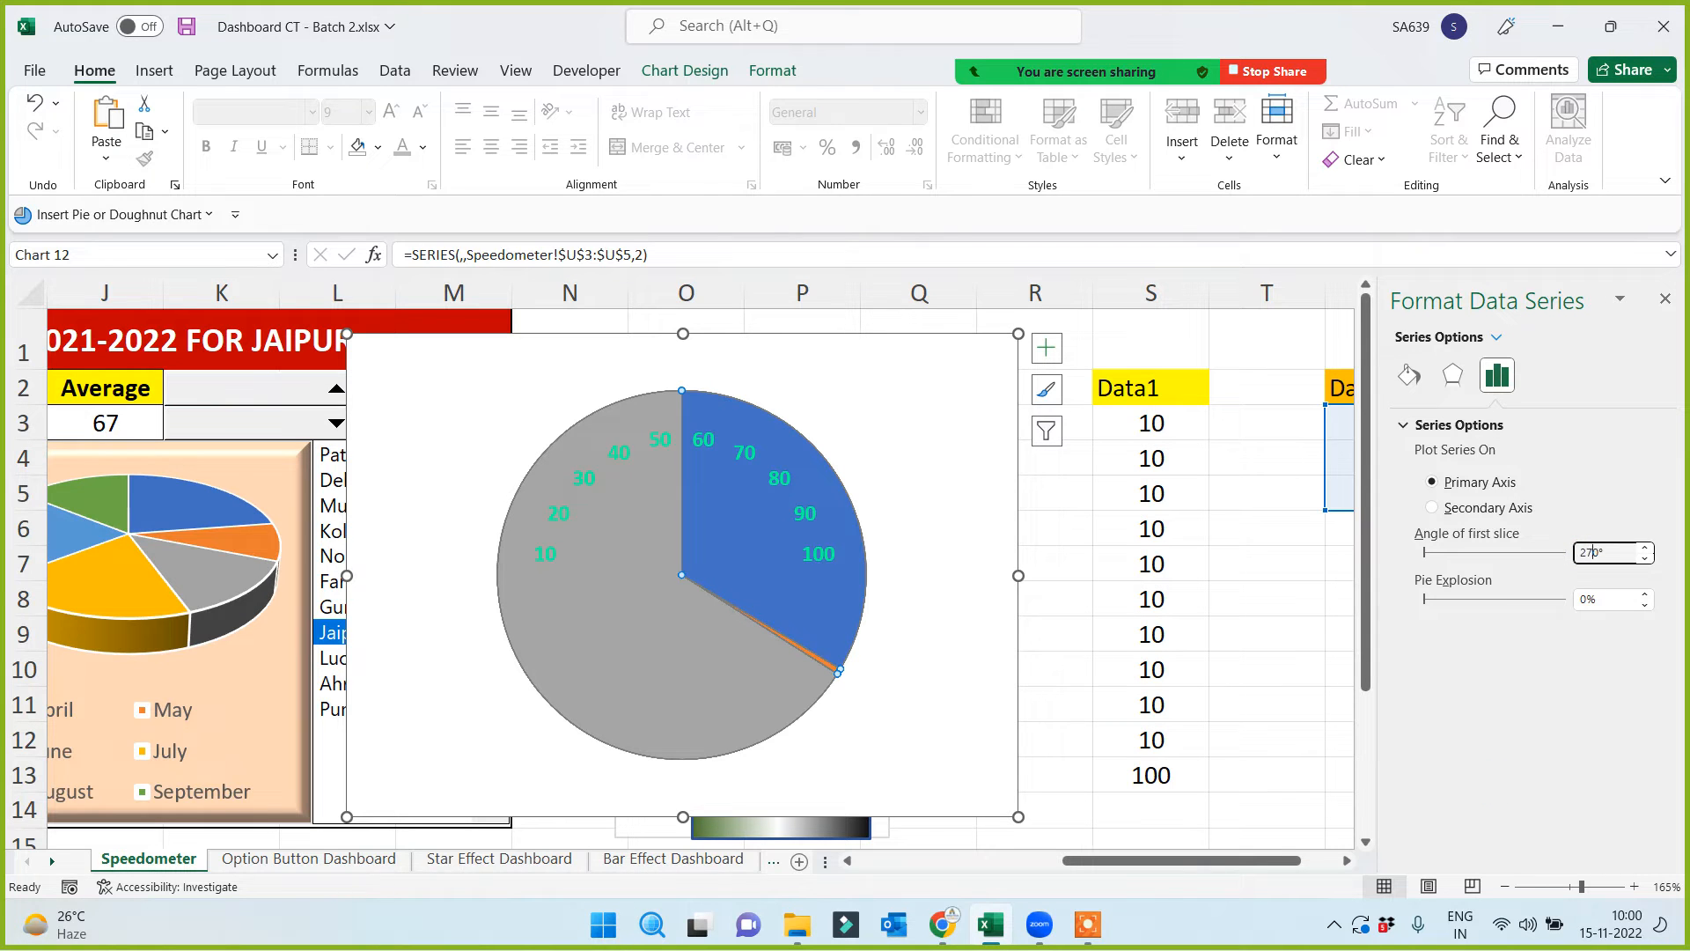
{"action": "left_click", "coordinate": [1299, 789]}
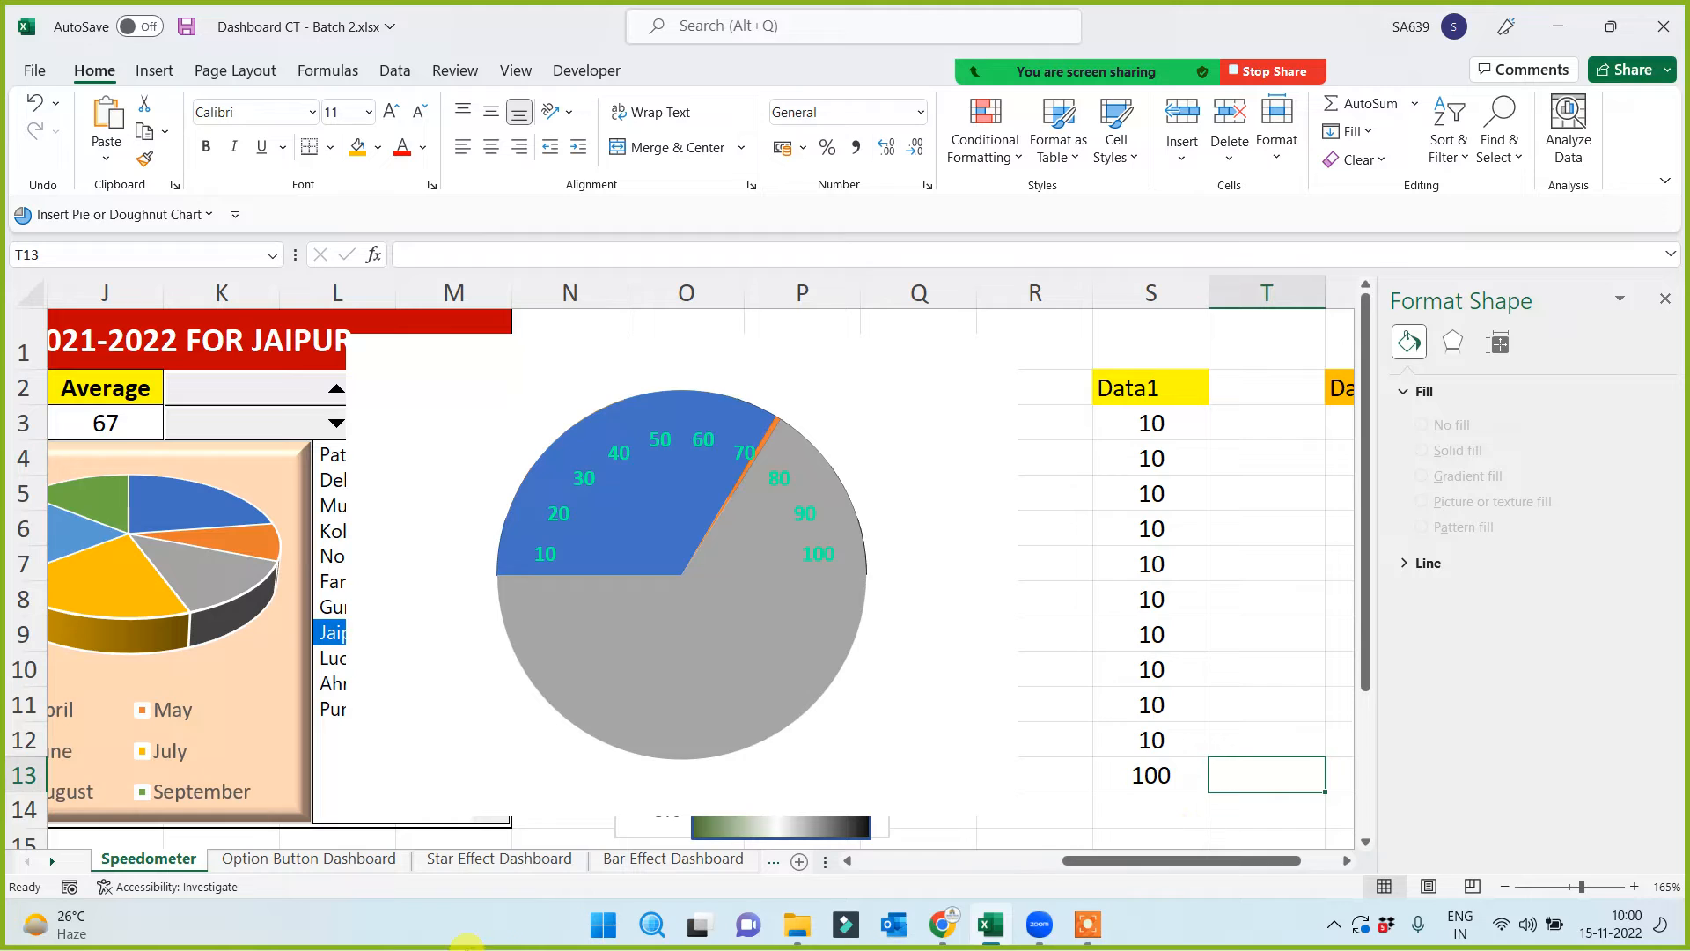
{"action": "left_click", "coordinate": [1664, 299]}
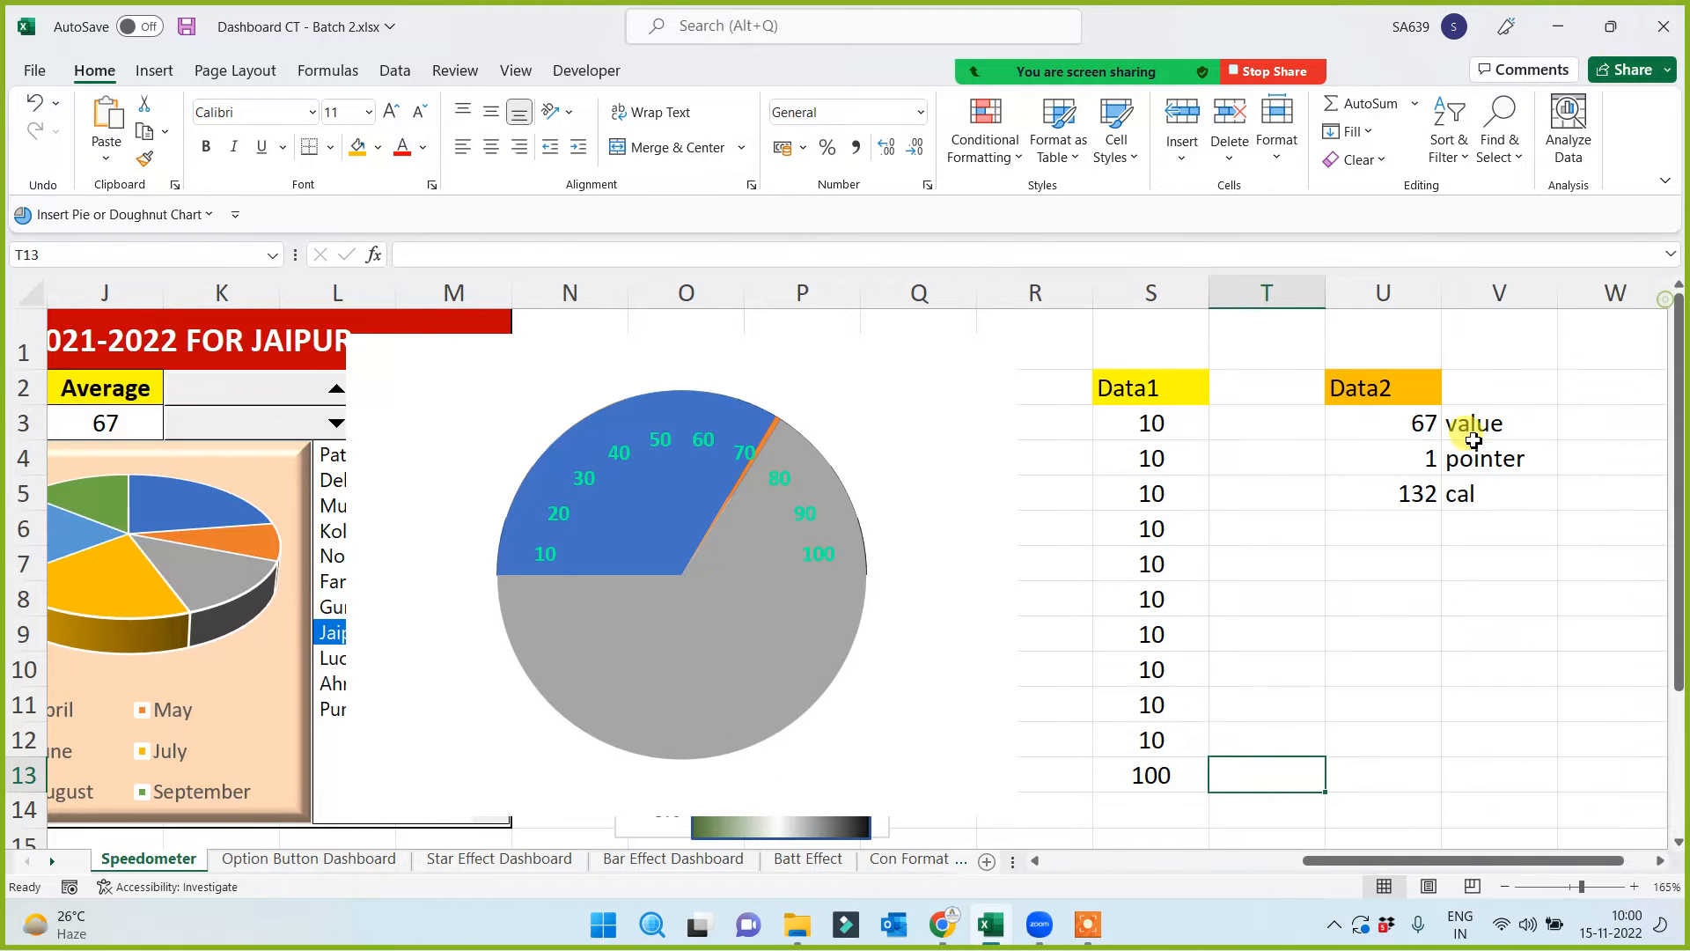
Set the pie's value slice and its large cal slice to no fill, keeping the thin pointer slice coloured
{"action": "left_click", "coordinate": [998, 577]}
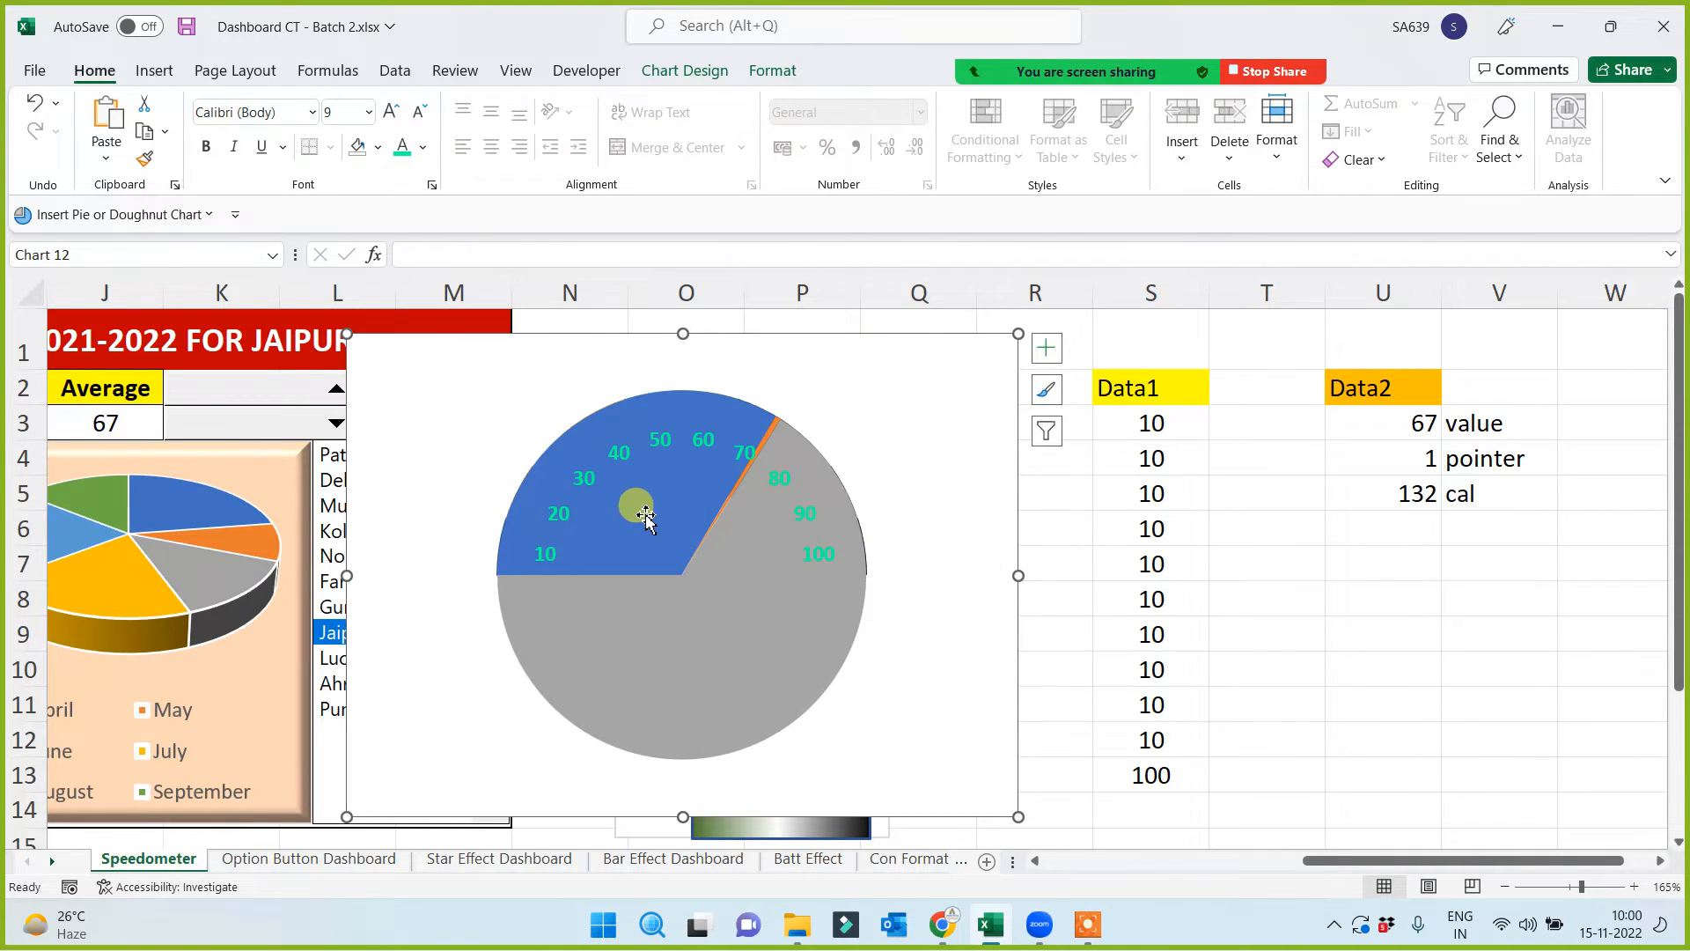
{"action": "left_click", "coordinate": [651, 518]}
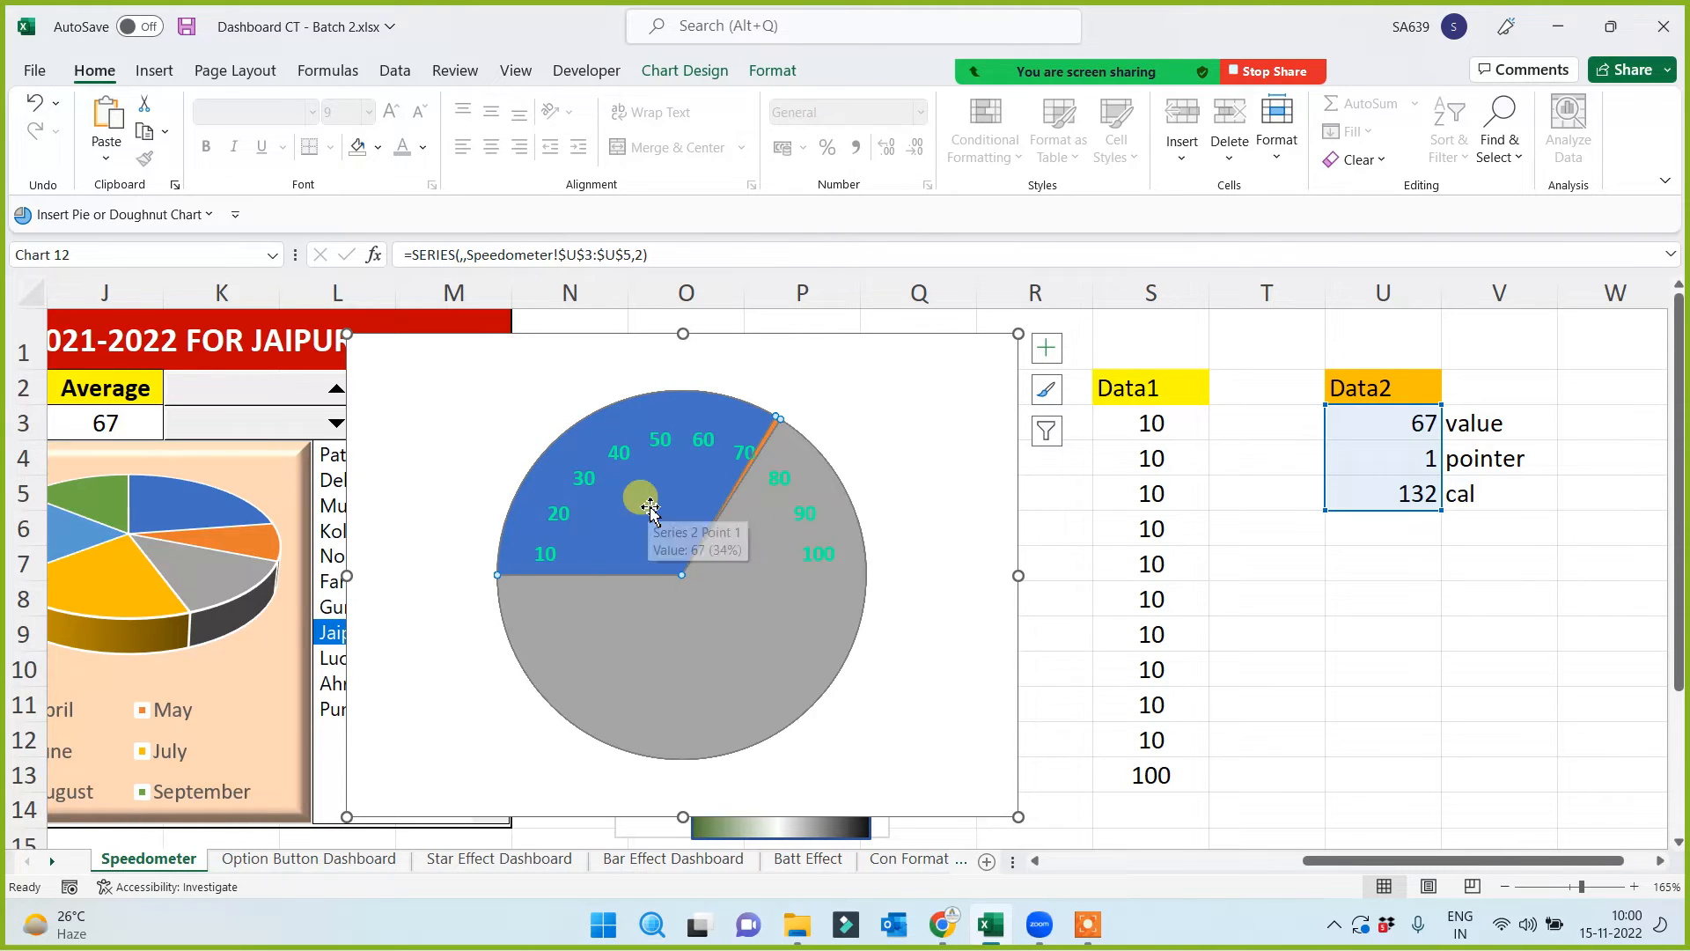
{"action": "left_click", "coordinate": [650, 508]}
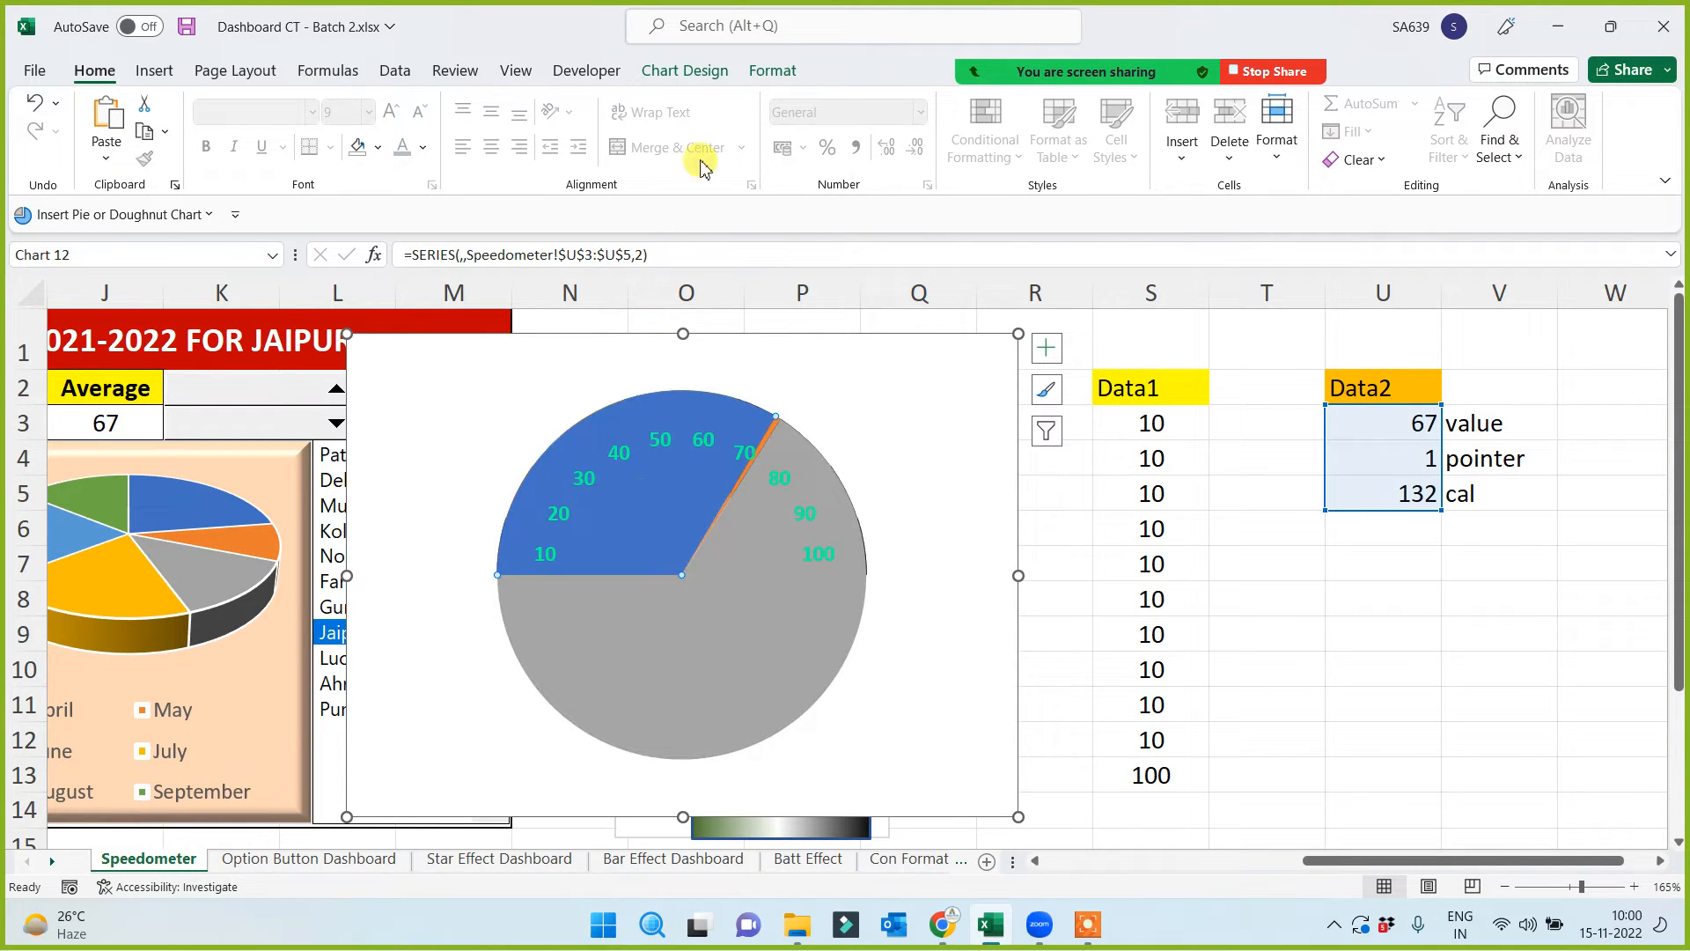
{"action": "left_click", "coordinate": [771, 74]}
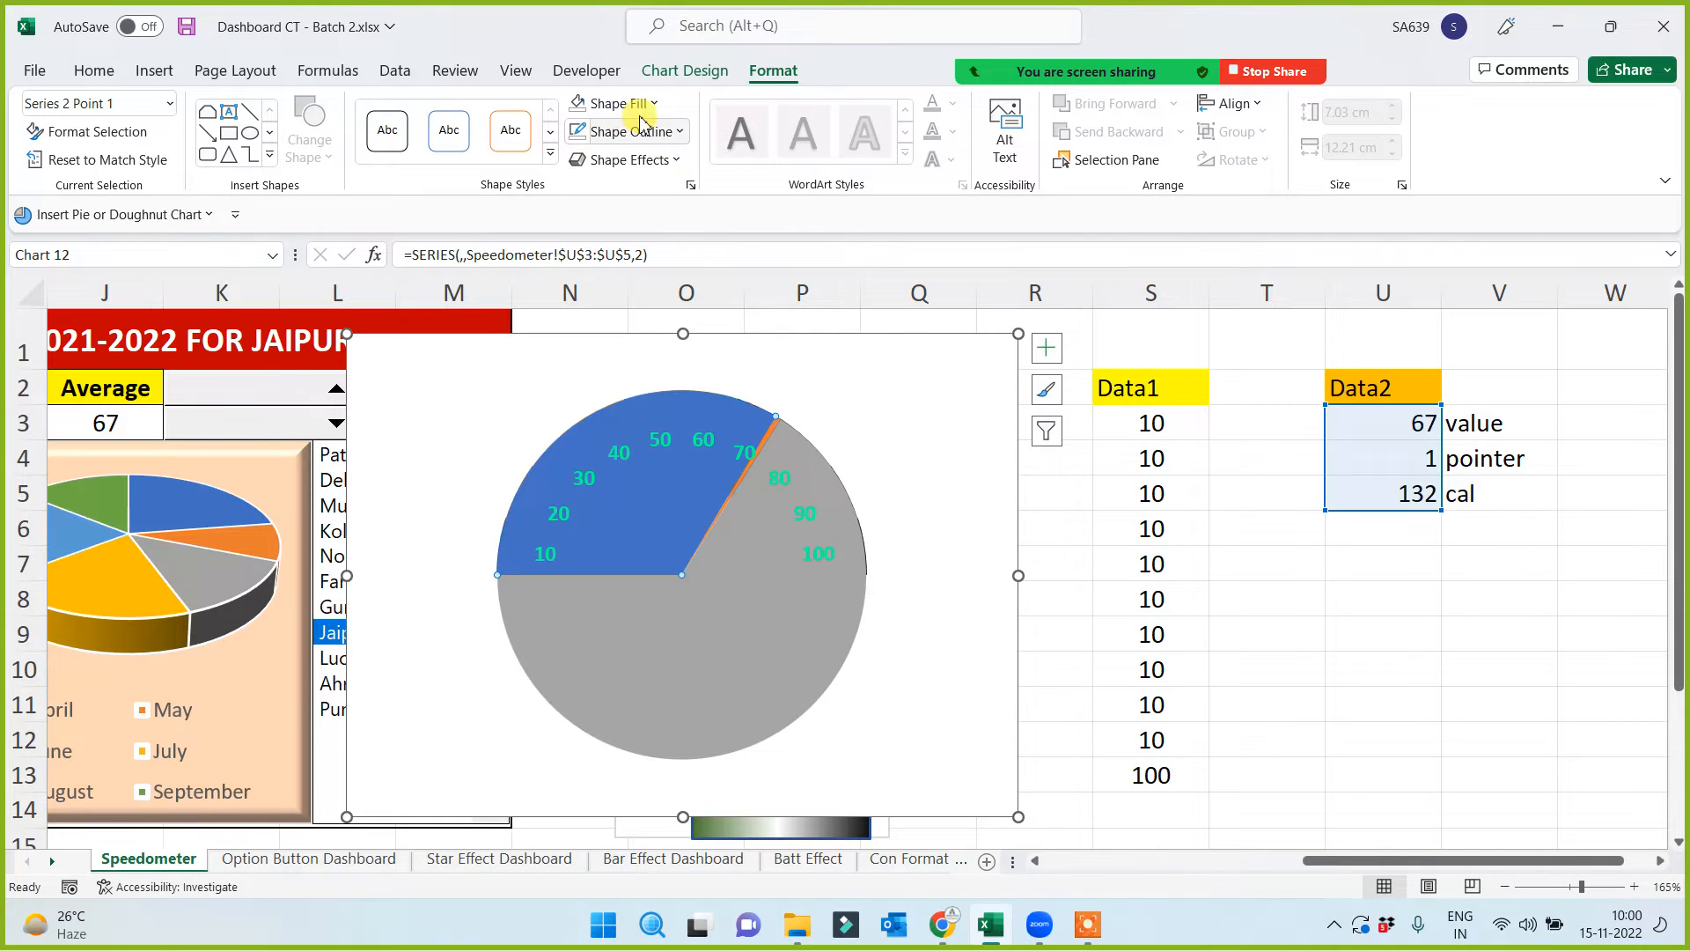
{"action": "left_click", "coordinate": [578, 106]}
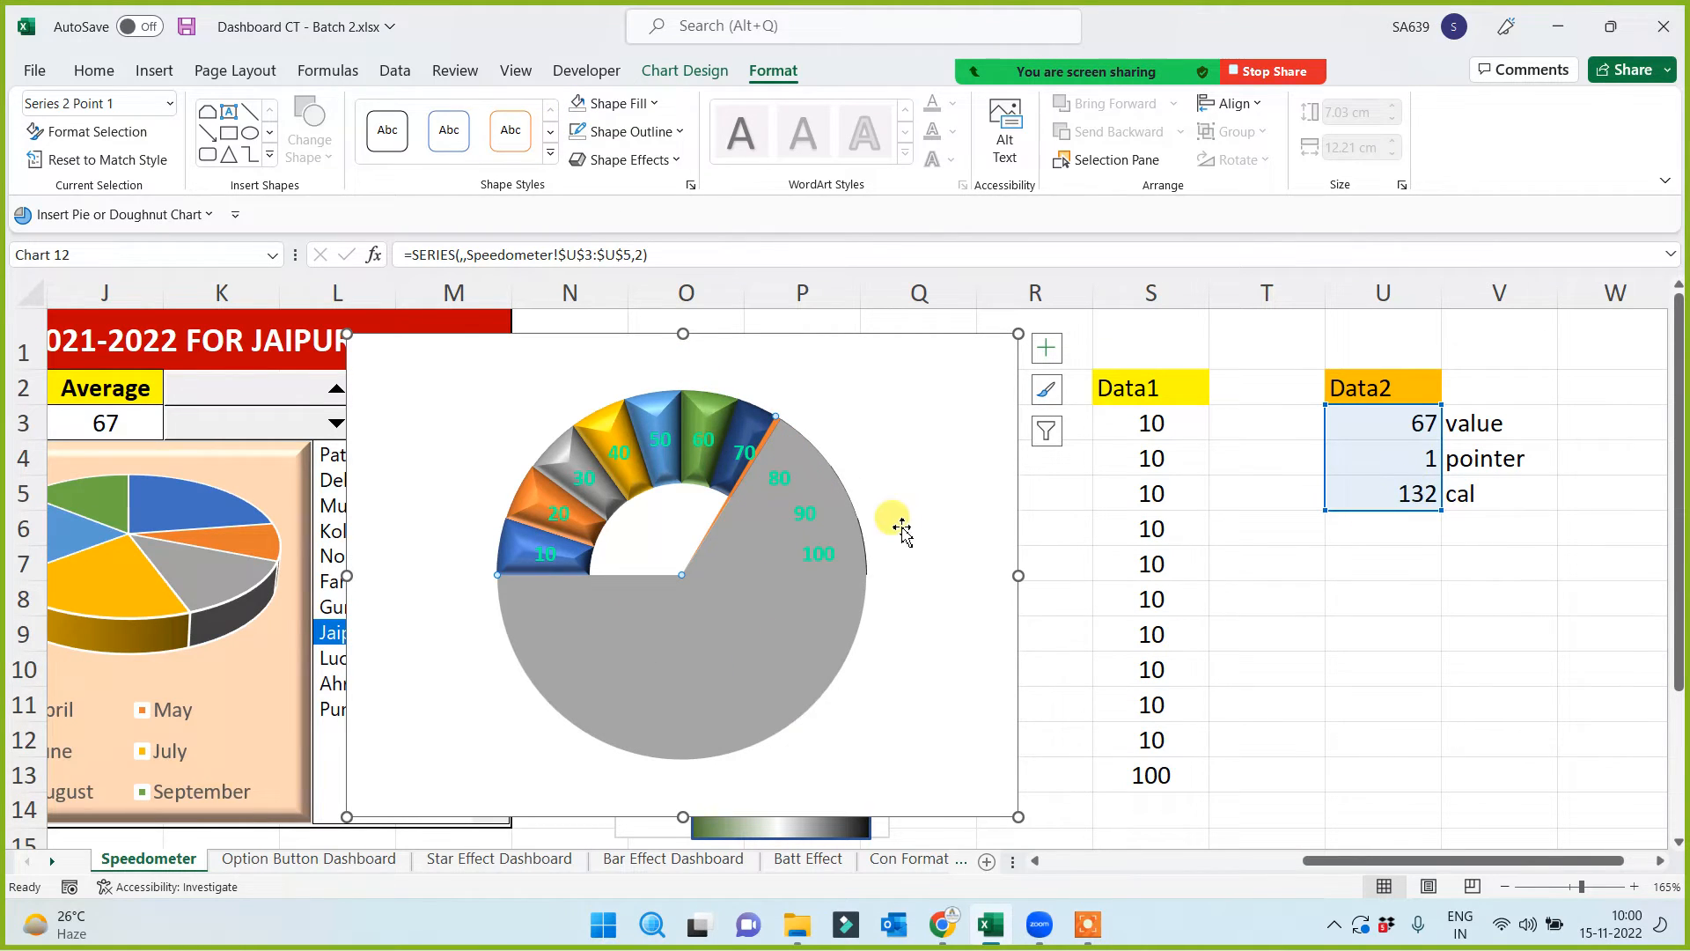
{"action": "left_click", "coordinate": [711, 650]}
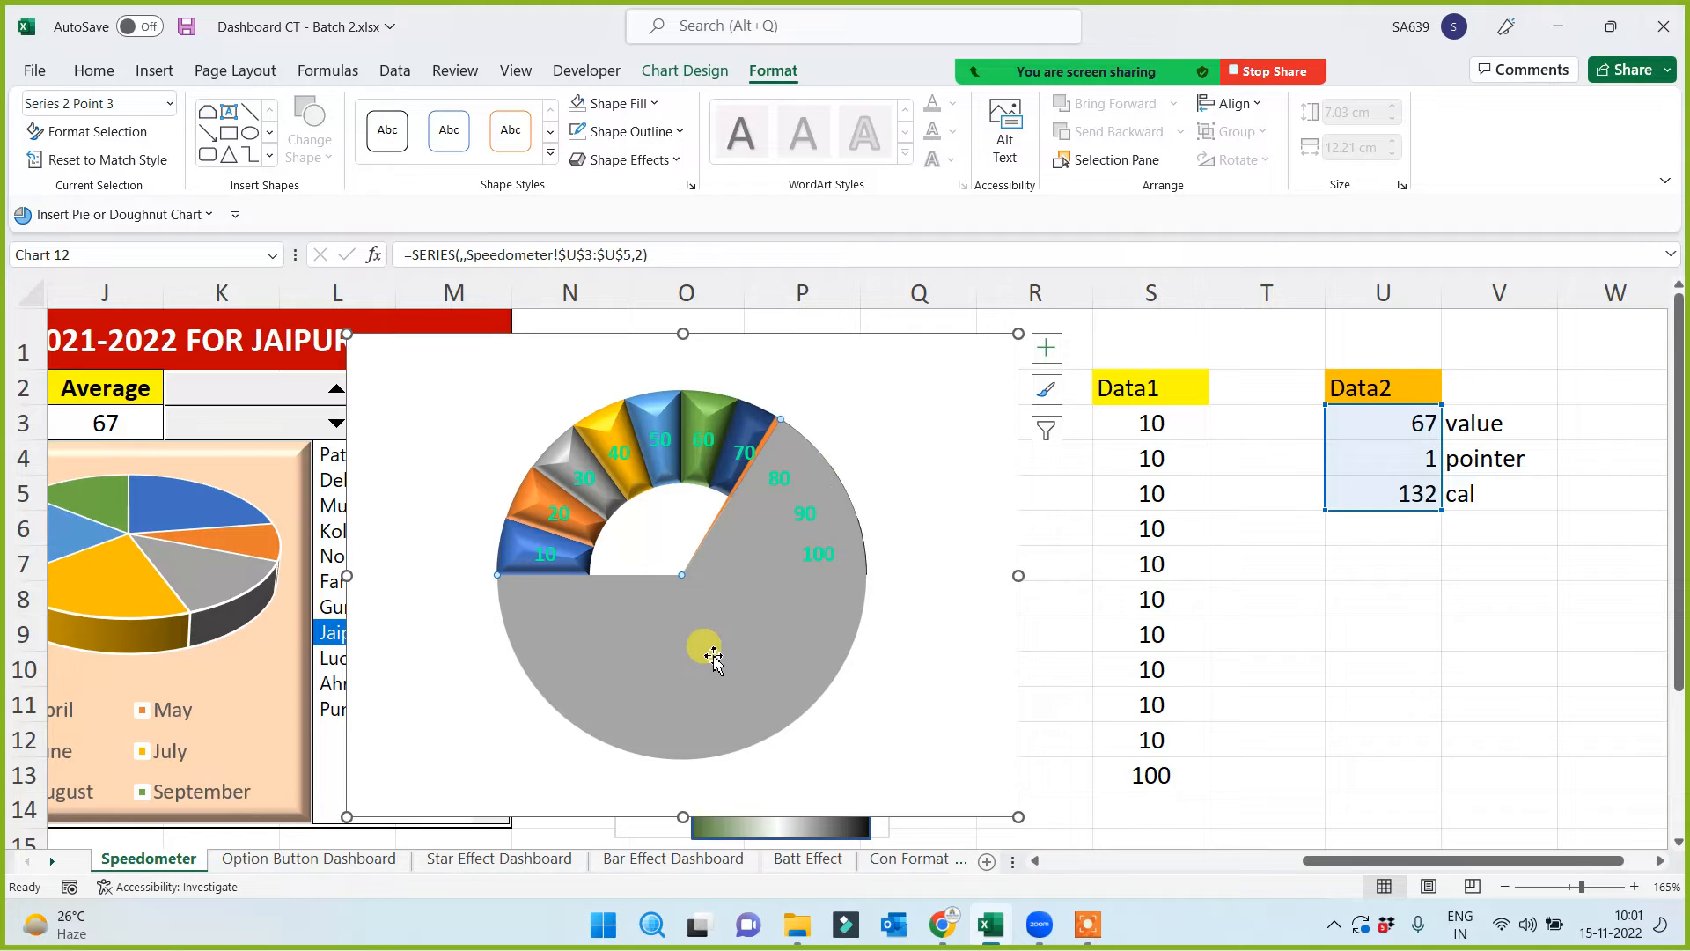
{"action": "left_click", "coordinate": [575, 108]}
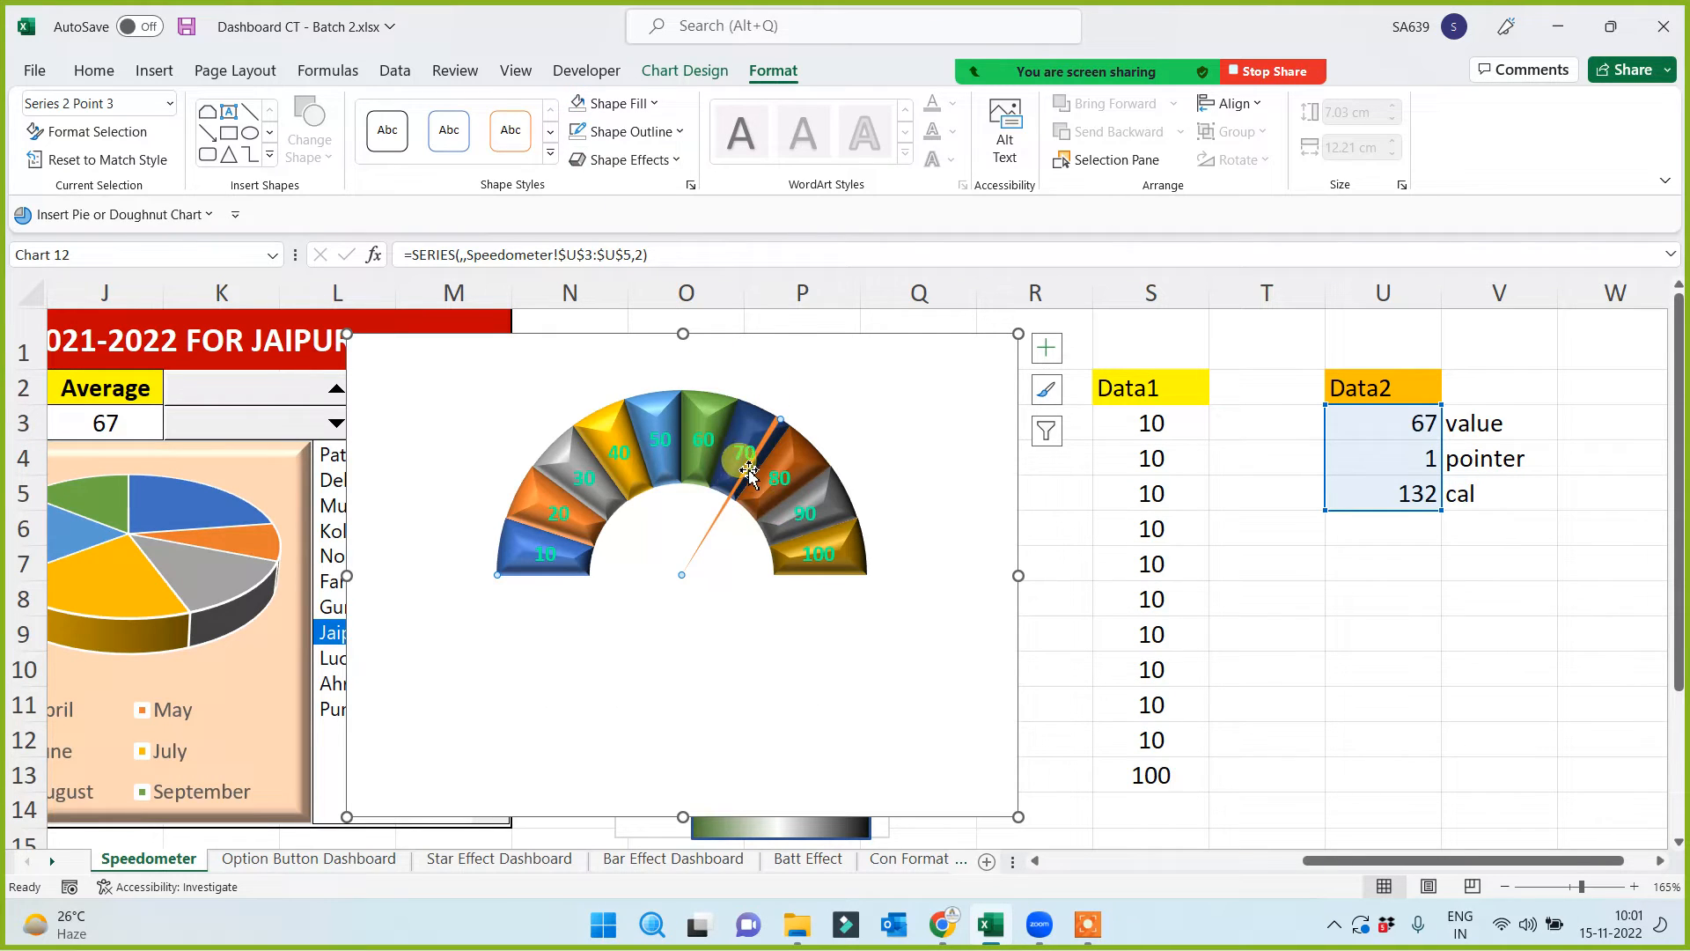
Step the dashboard back and forth through the cities to check that the speedometer pointer follows the Data2 values, ending on Lucknow
{"action": "left_click", "coordinate": [1401, 469]}
{"action": "left_click", "coordinate": [1265, 669]}
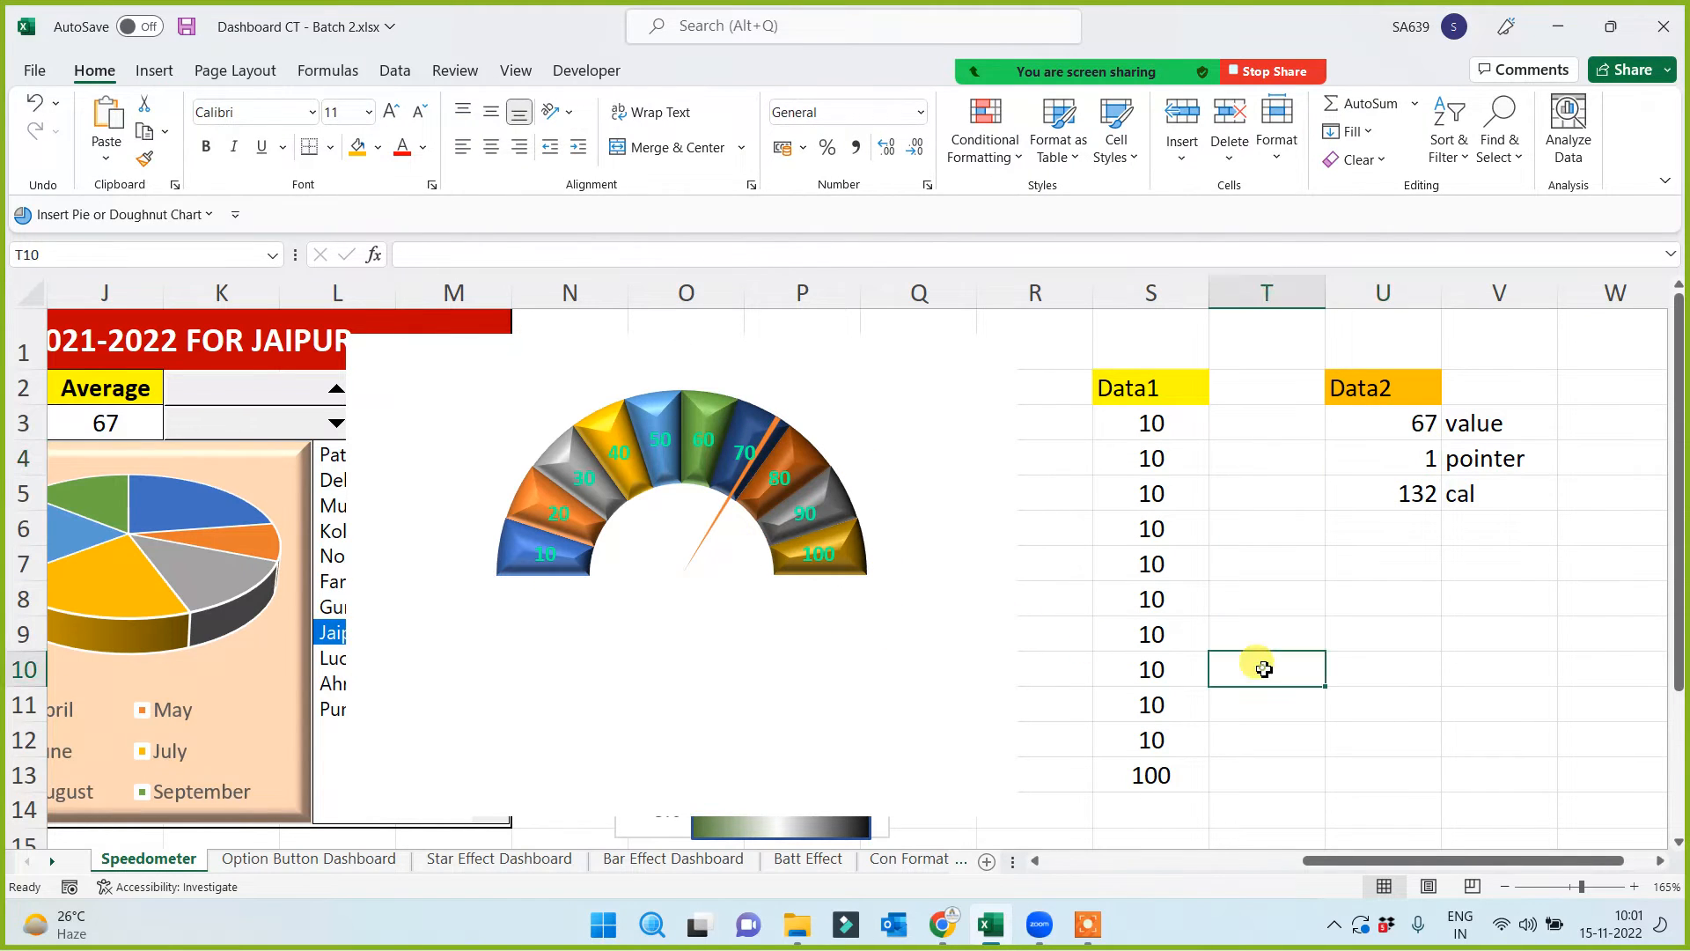
{"action": "left_click", "coordinate": [271, 395]}
{"action": "left_click", "coordinate": [270, 395]}
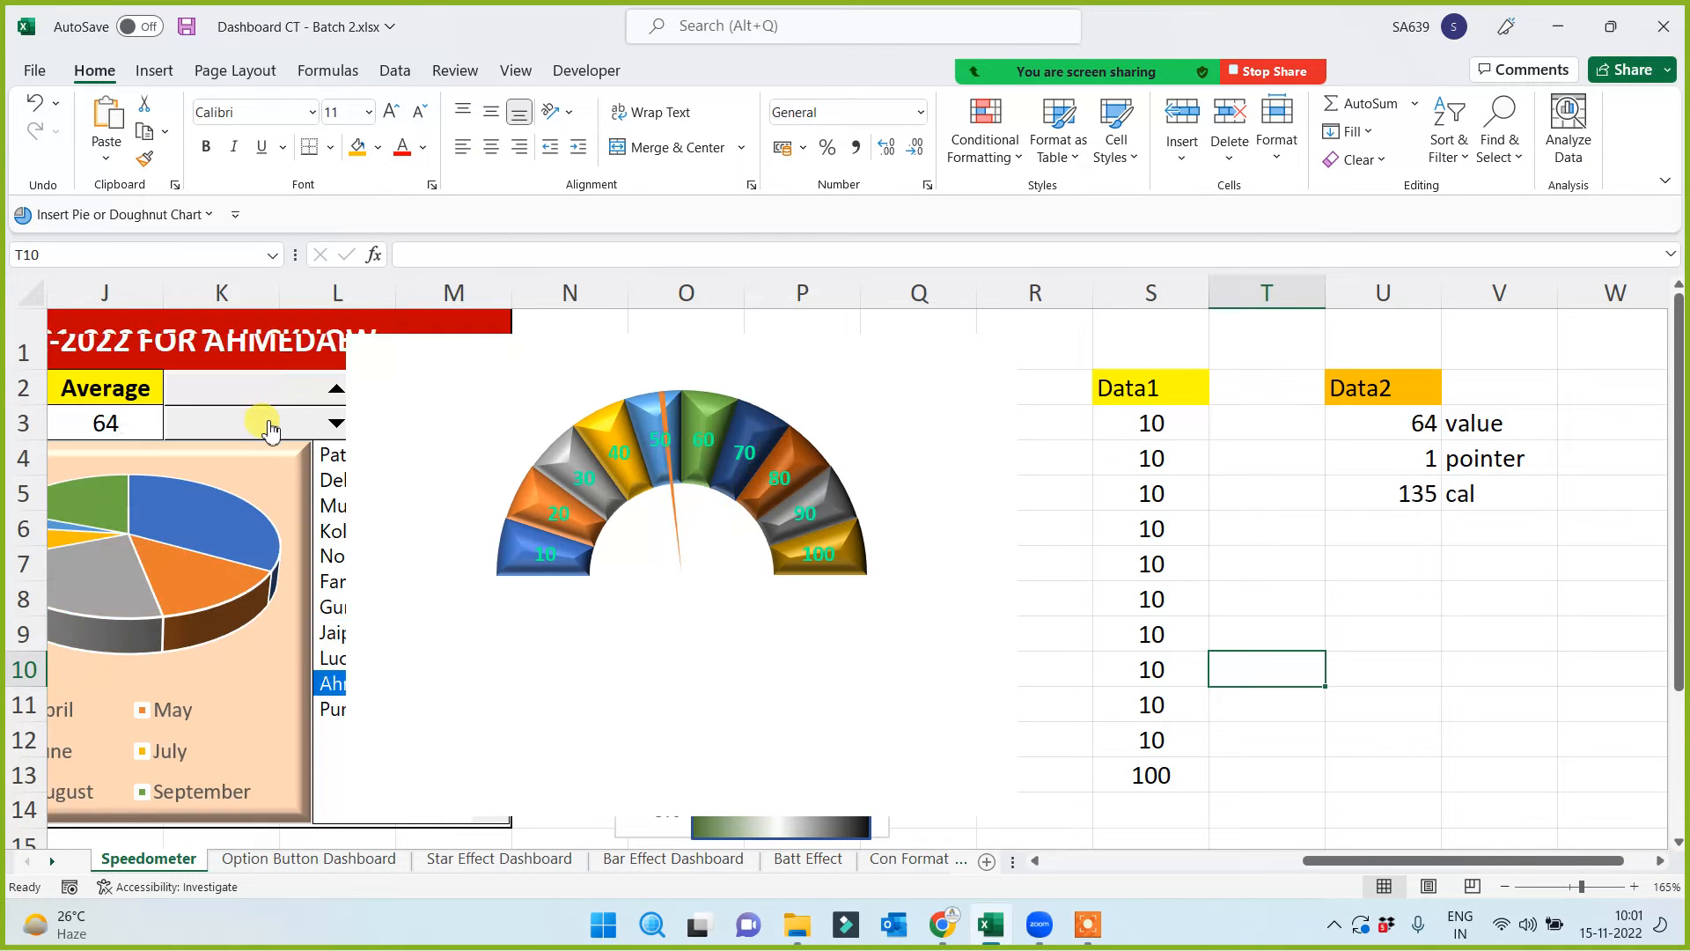
{"action": "left_click", "coordinate": [266, 422]}
{"action": "left_click", "coordinate": [274, 392]}
{"action": "left_click", "coordinate": [277, 391]}
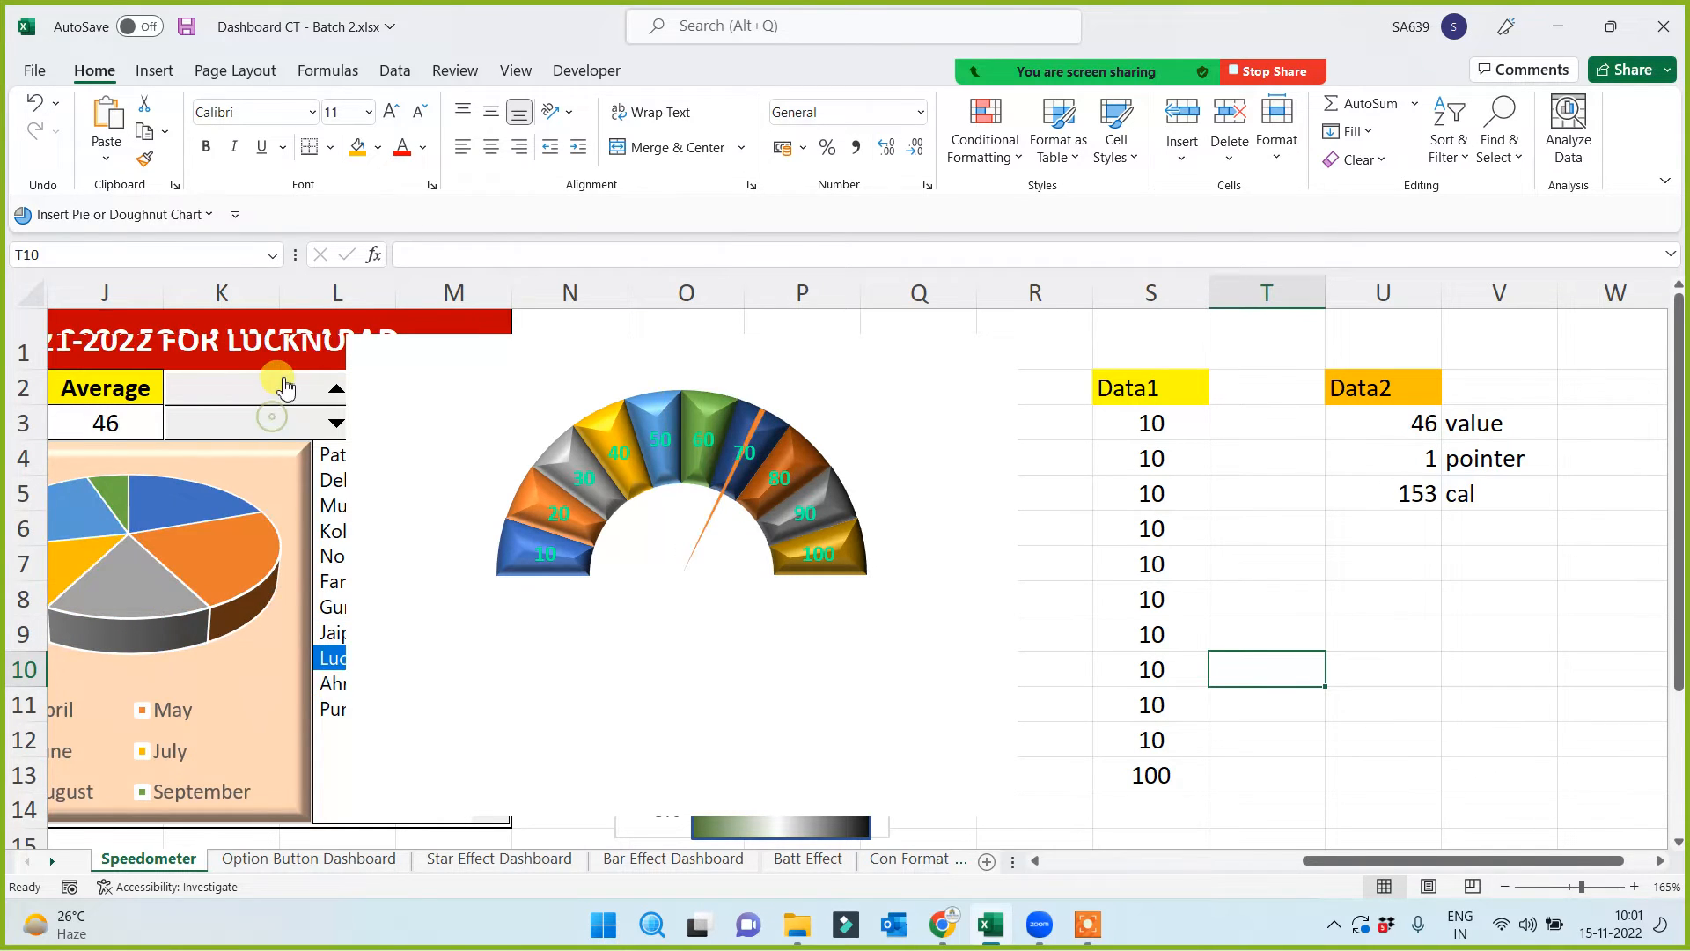
{"action": "left_click", "coordinate": [272, 423]}
{"action": "left_click", "coordinate": [278, 391]}
{"action": "left_click", "coordinate": [276, 427]}
{"action": "left_click", "coordinate": [276, 426]}
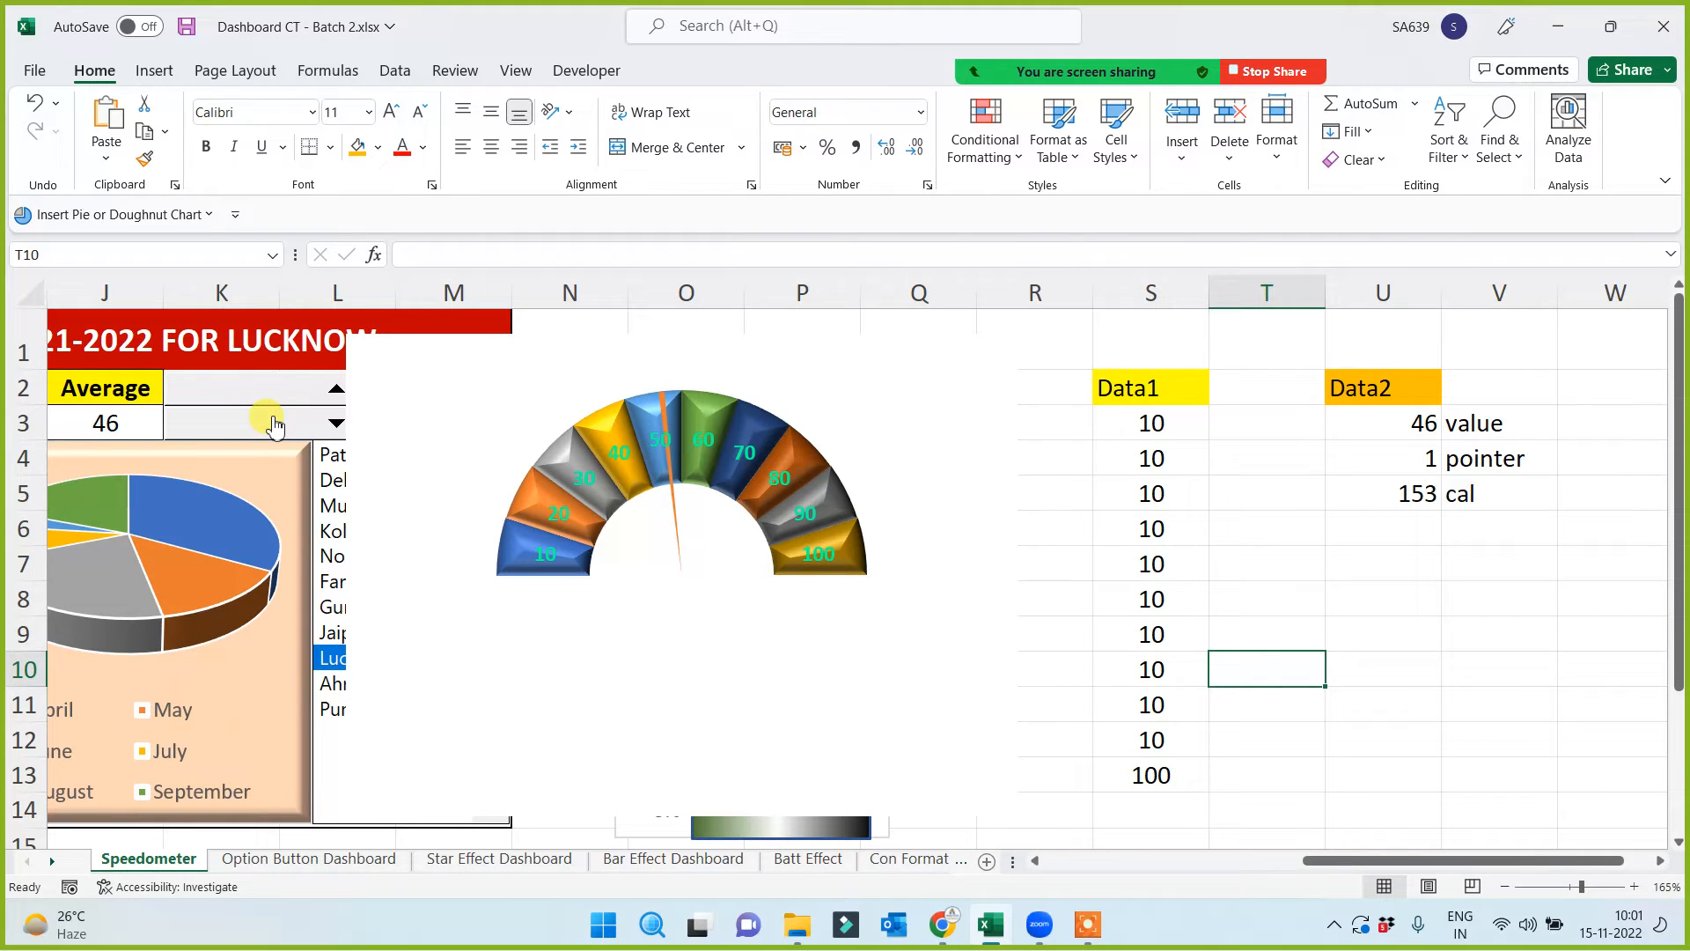
Add a data label to only the thin pointer slice of the pie series
{"action": "left_click", "coordinate": [665, 413]}
{"action": "left_click", "coordinate": [665, 412]}
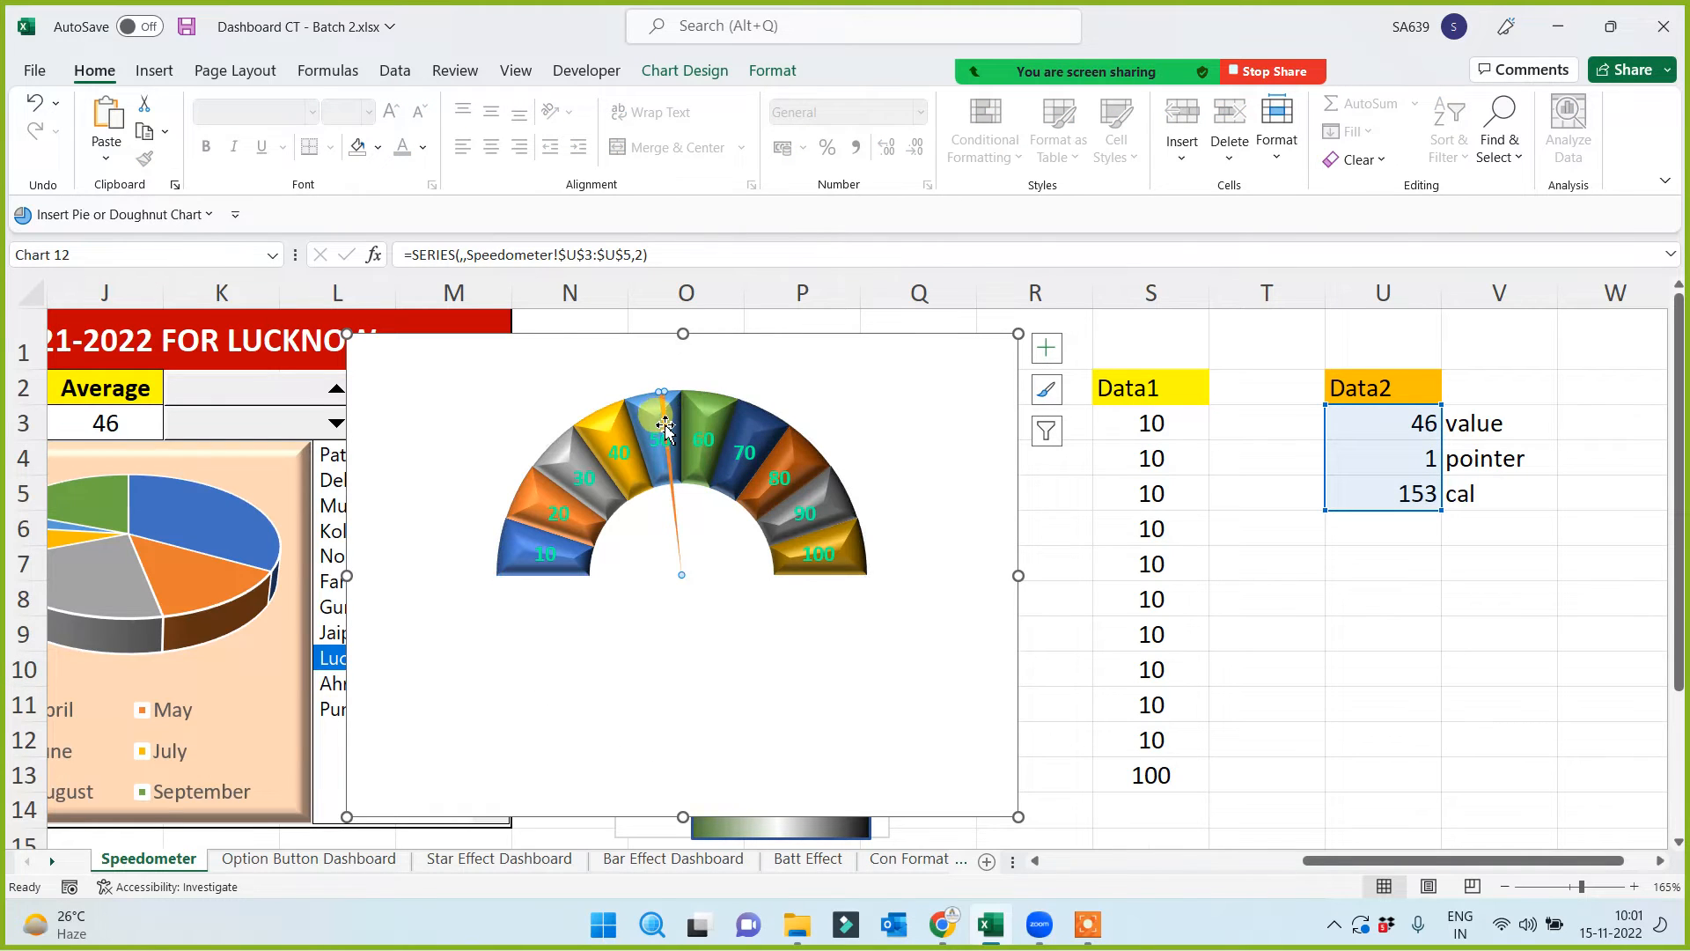
{"action": "right_click", "coordinate": [665, 420]}
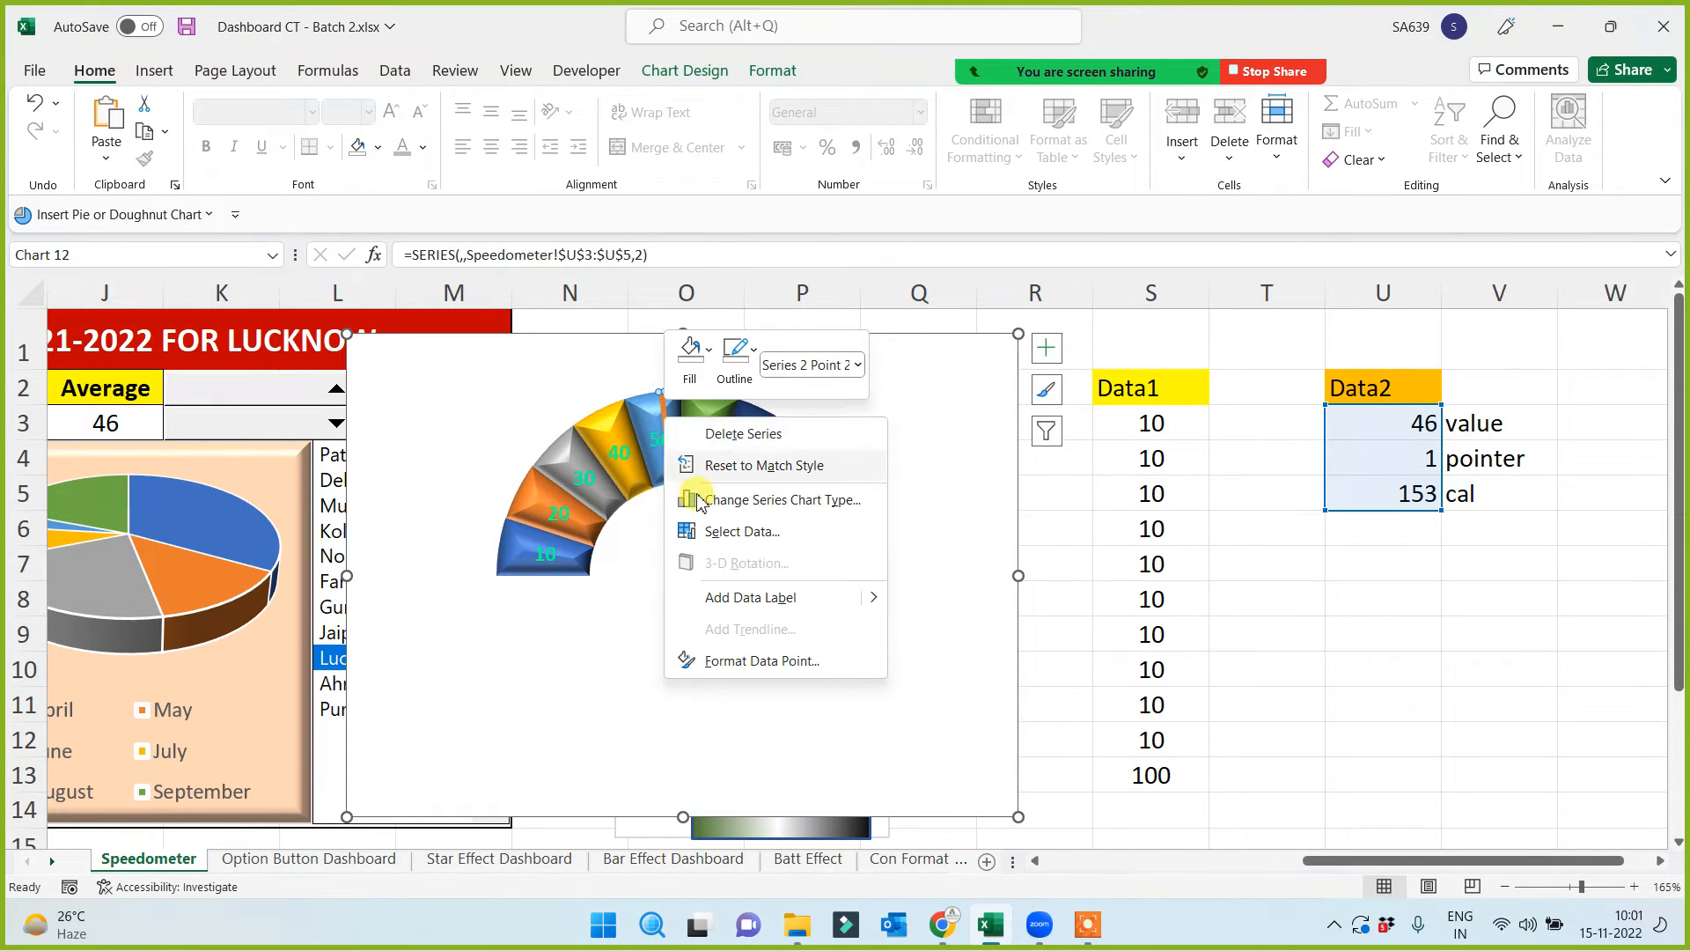
{"action": "left_click", "coordinate": [733, 599]}
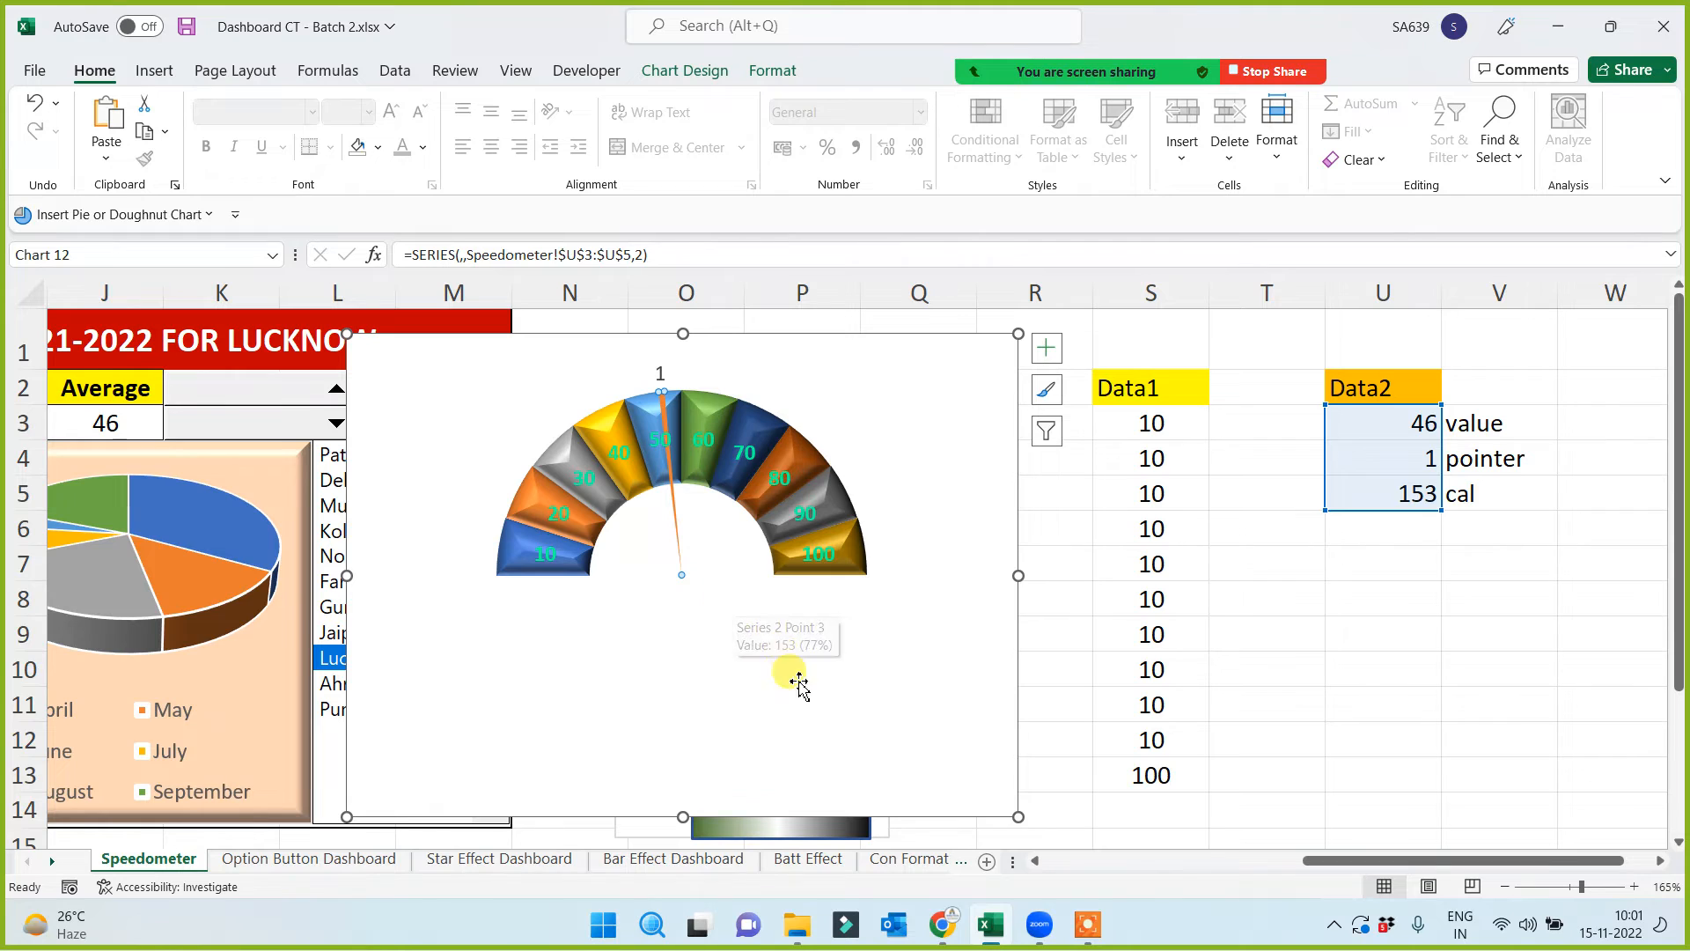
{"action": "left_click", "coordinate": [1405, 471]}
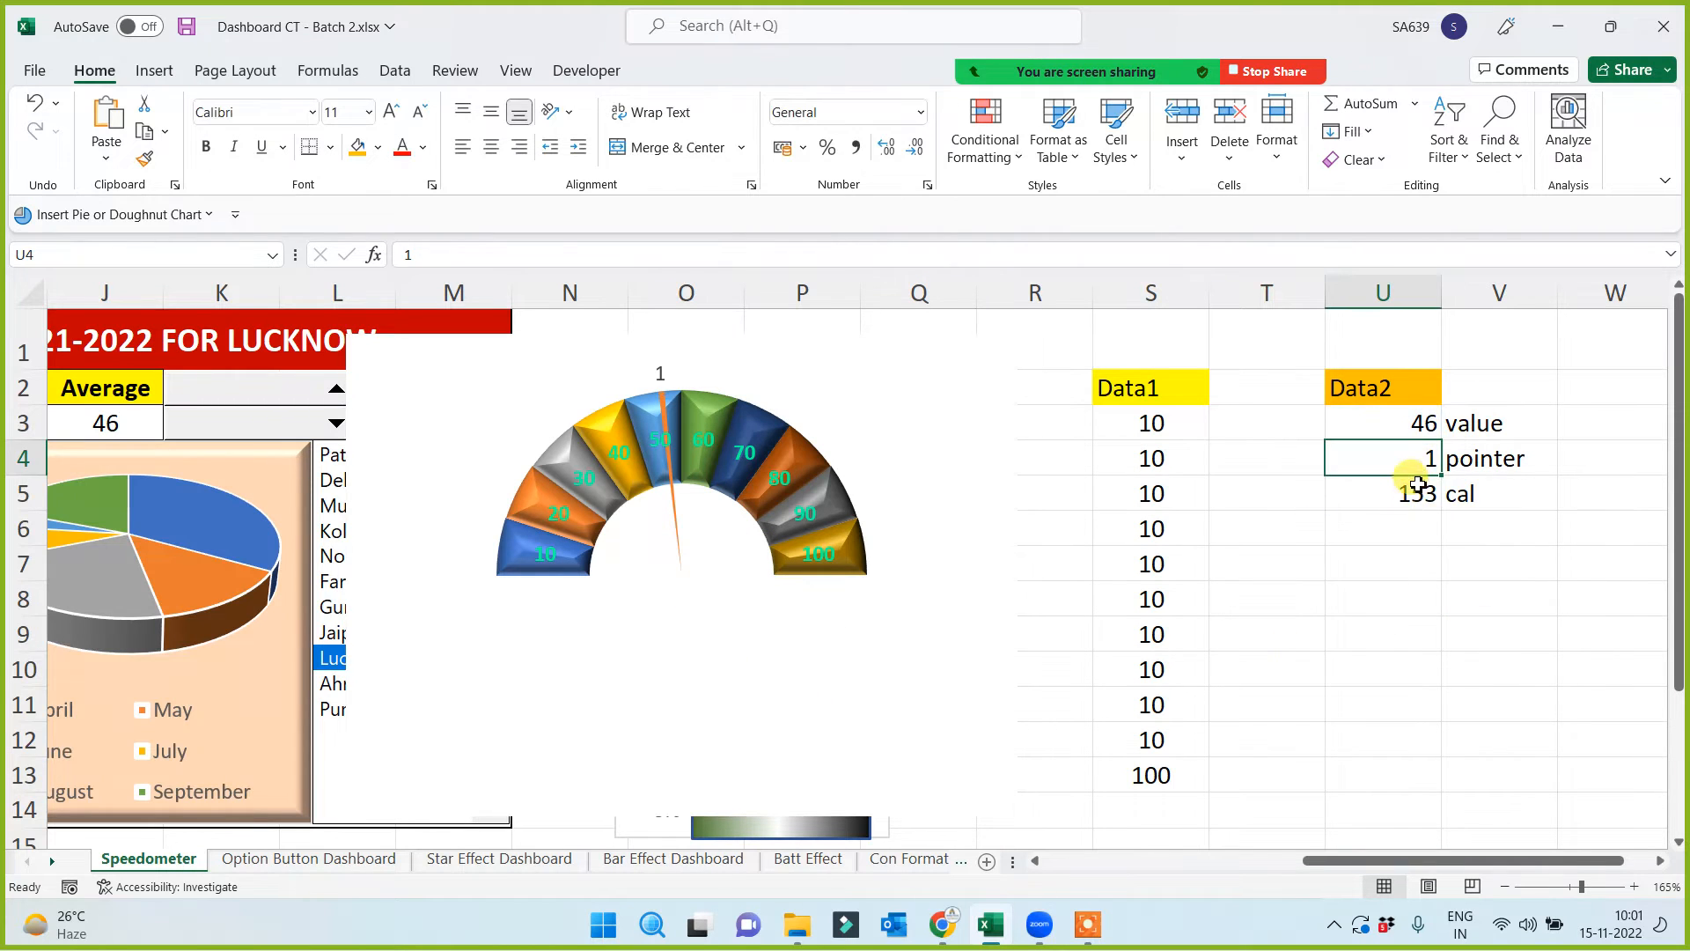
Link the pointer's data label to cell U3 on the Speedometer sheet, and step the dashboard to Pune to test it
{"action": "left_click", "coordinate": [660, 373]}
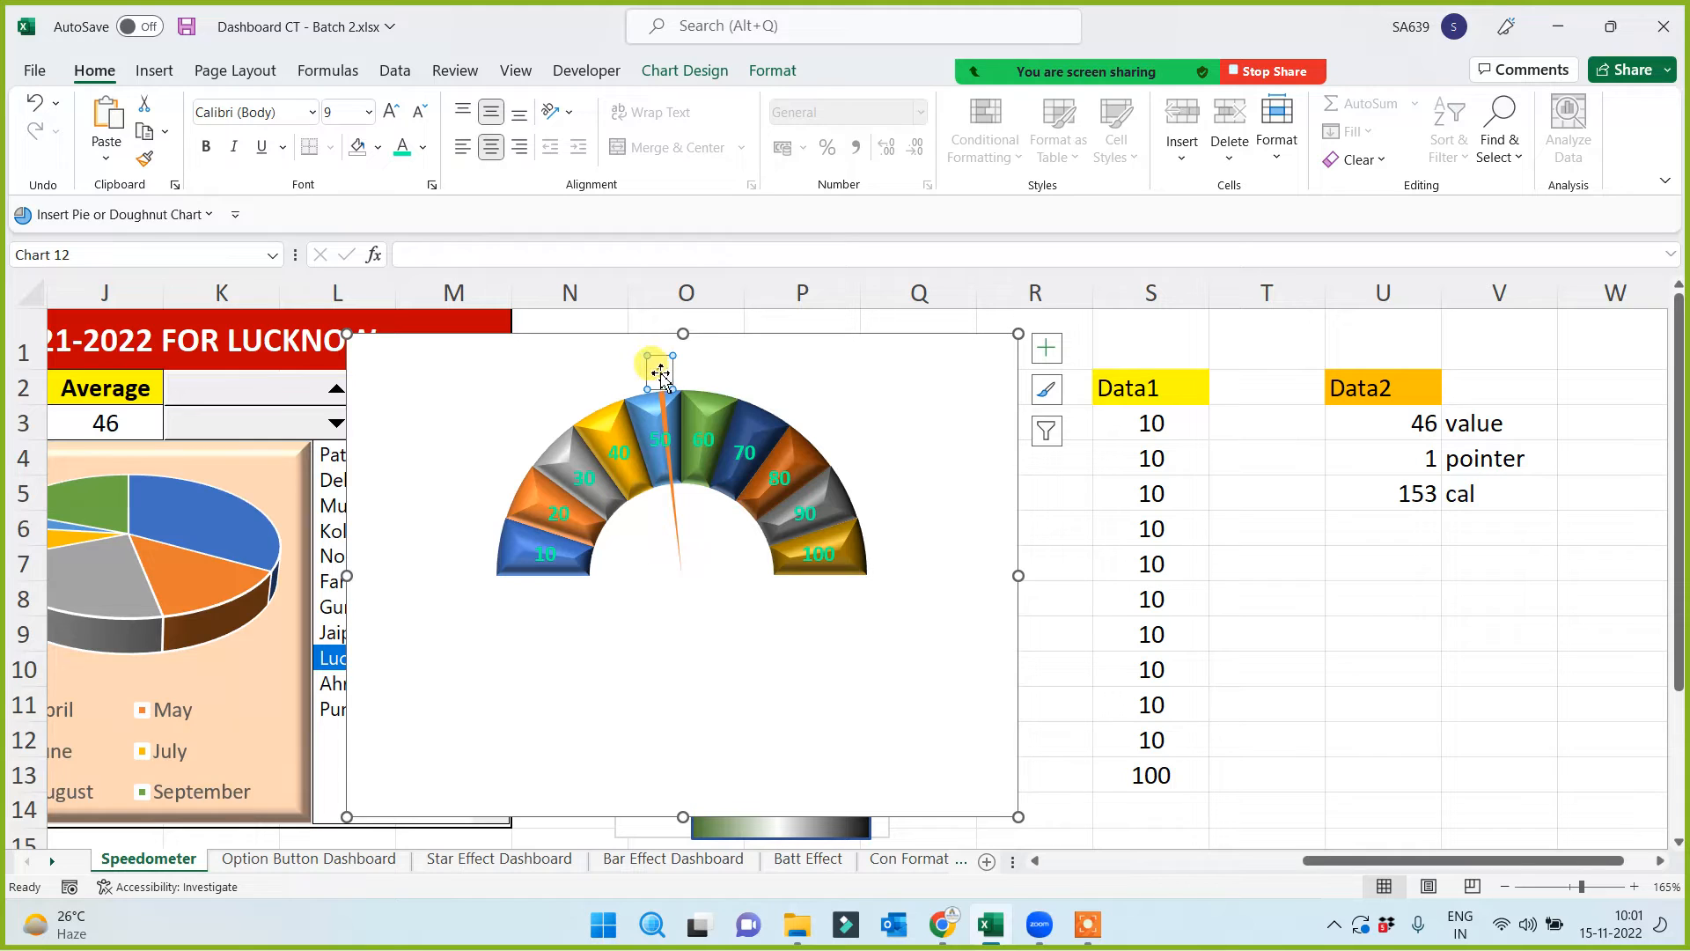
{"action": "left_click", "coordinate": [661, 373]}
{"action": "double_click", "coordinate": [663, 373]}
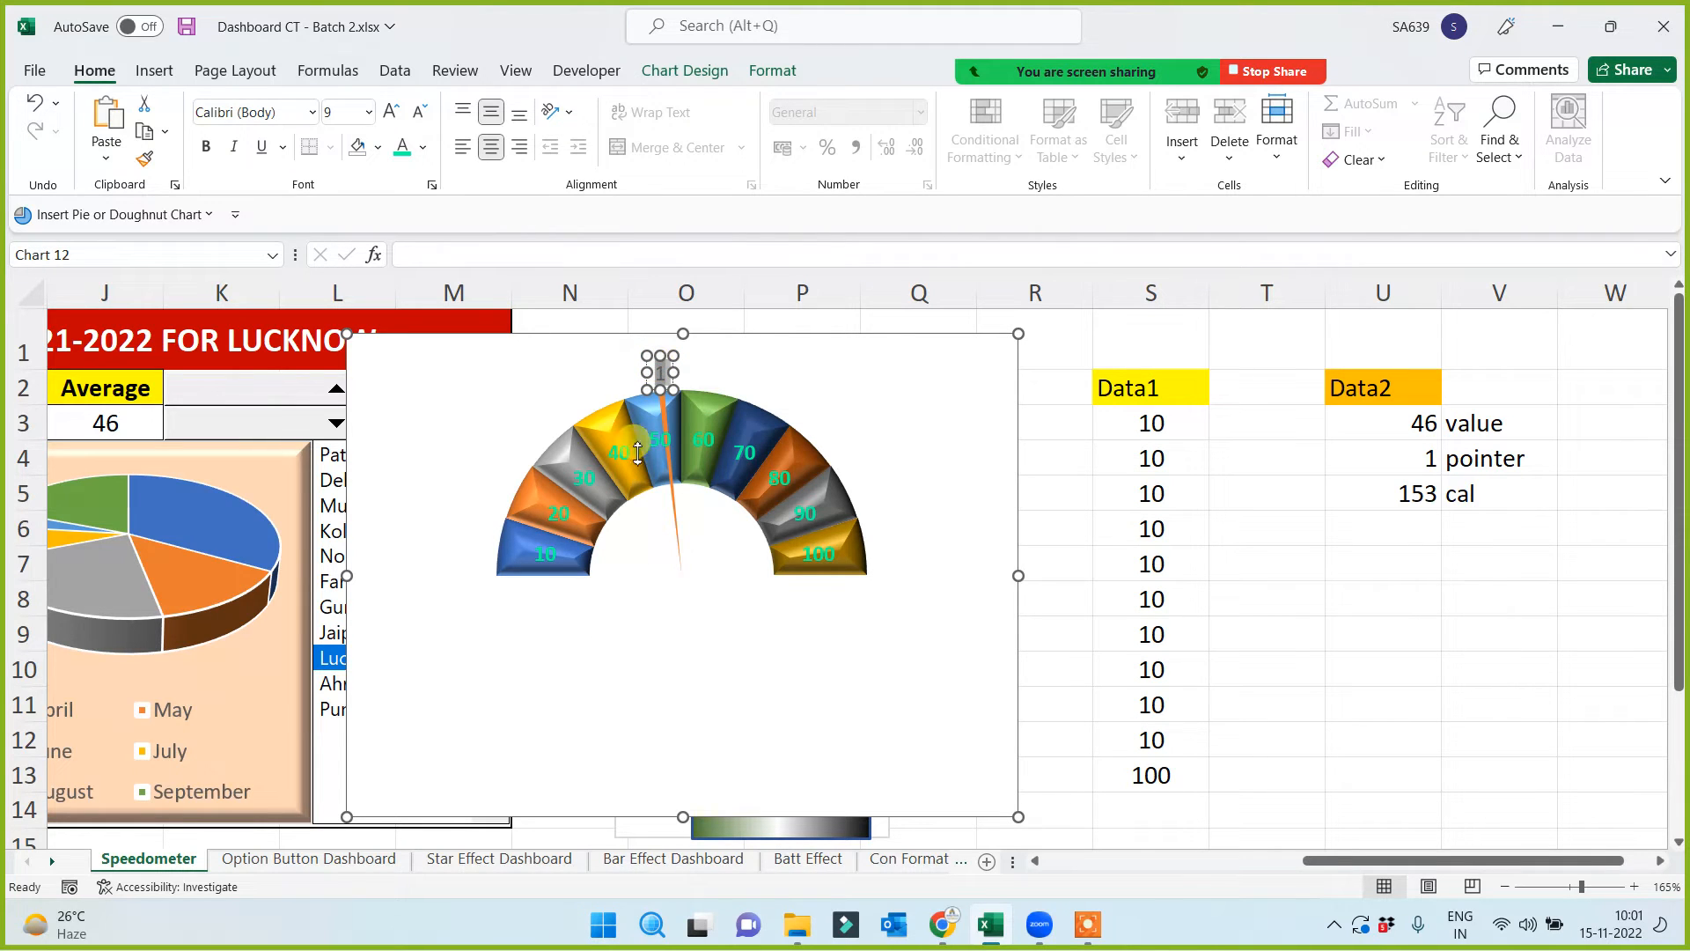
{"action": "left_click", "coordinate": [419, 255]}
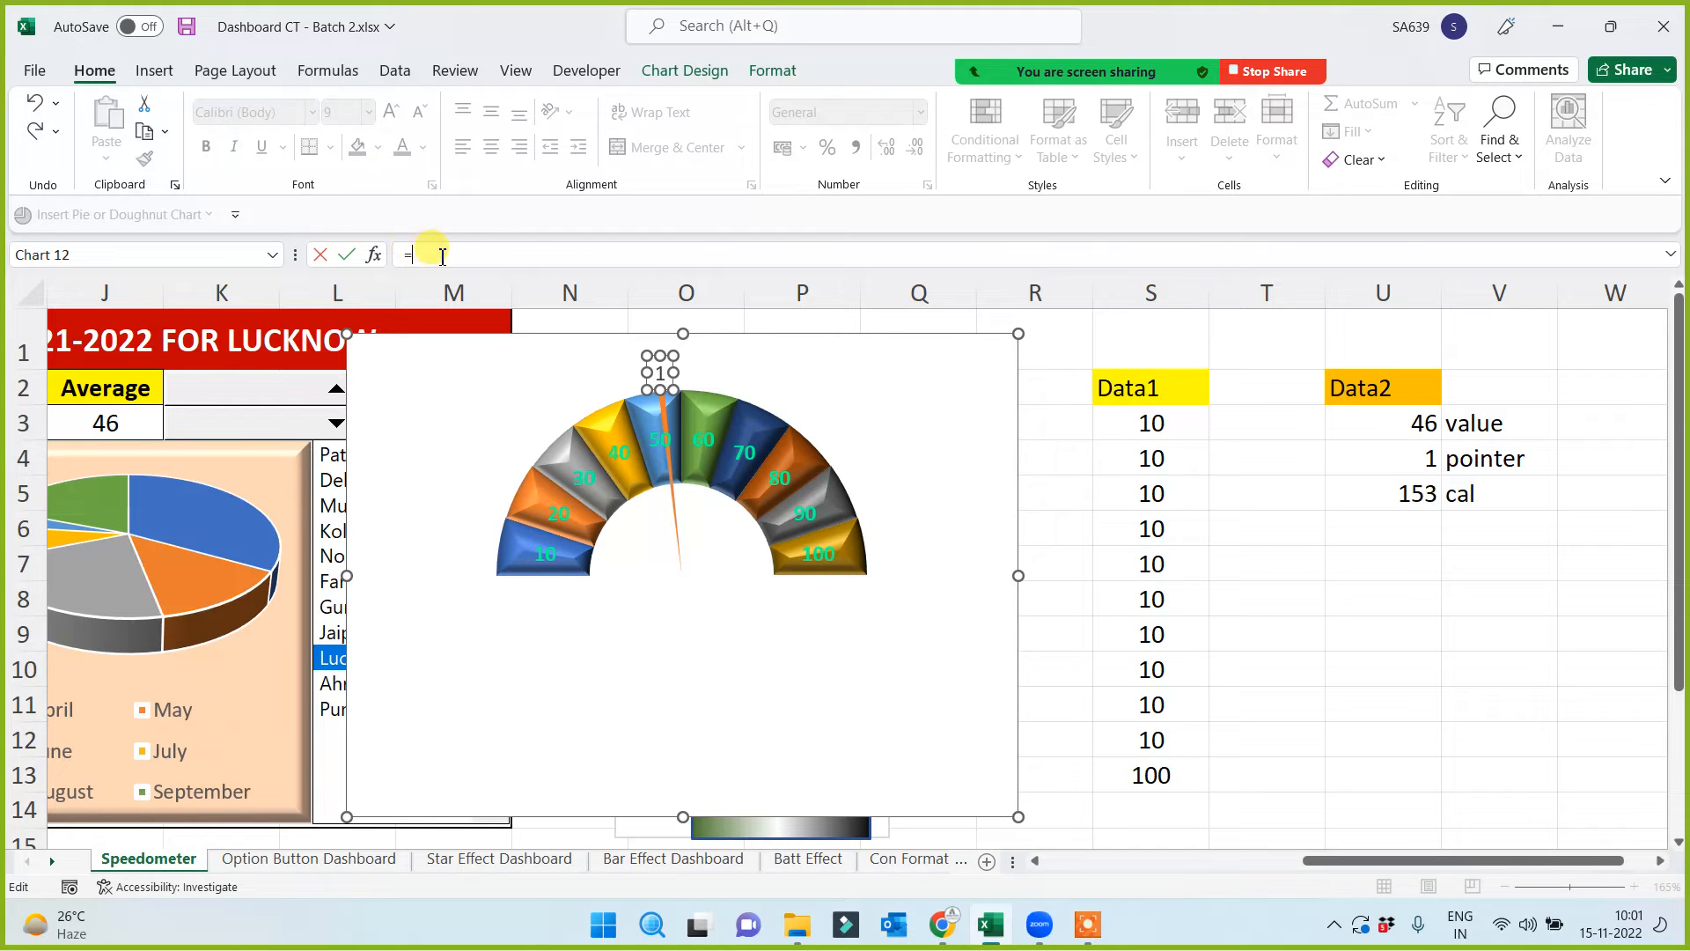
{"action": "left_click", "coordinate": [1391, 427]}
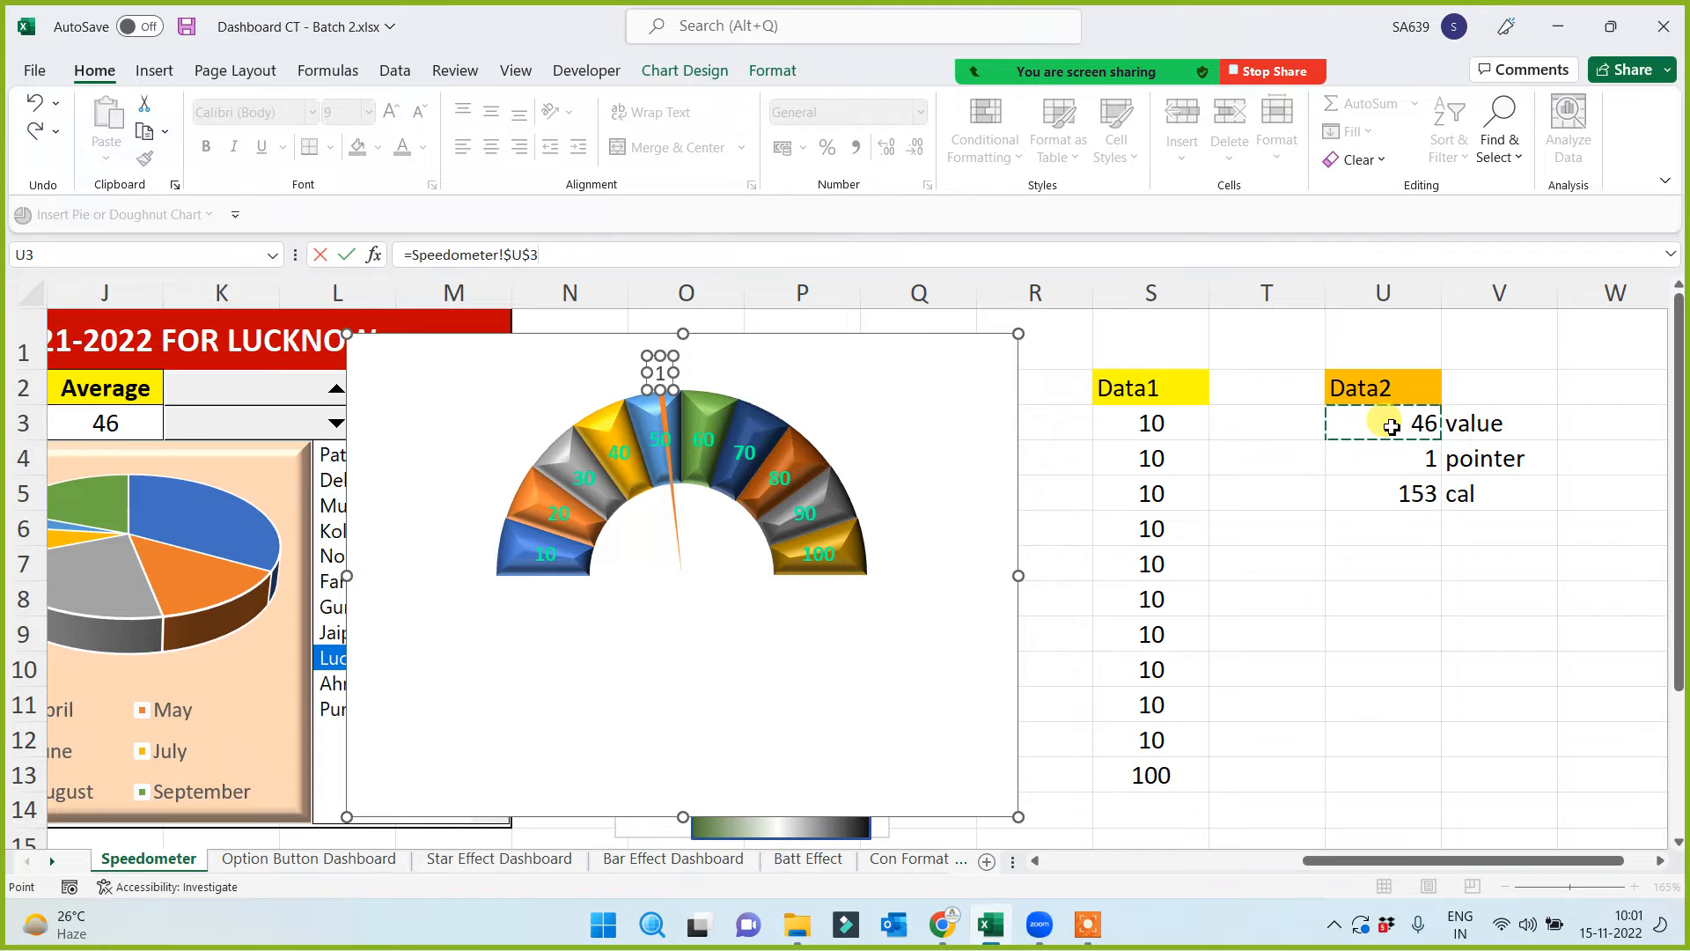
{"action": "key", "text": "Return"}
{"action": "left_click", "coordinate": [1356, 669]}
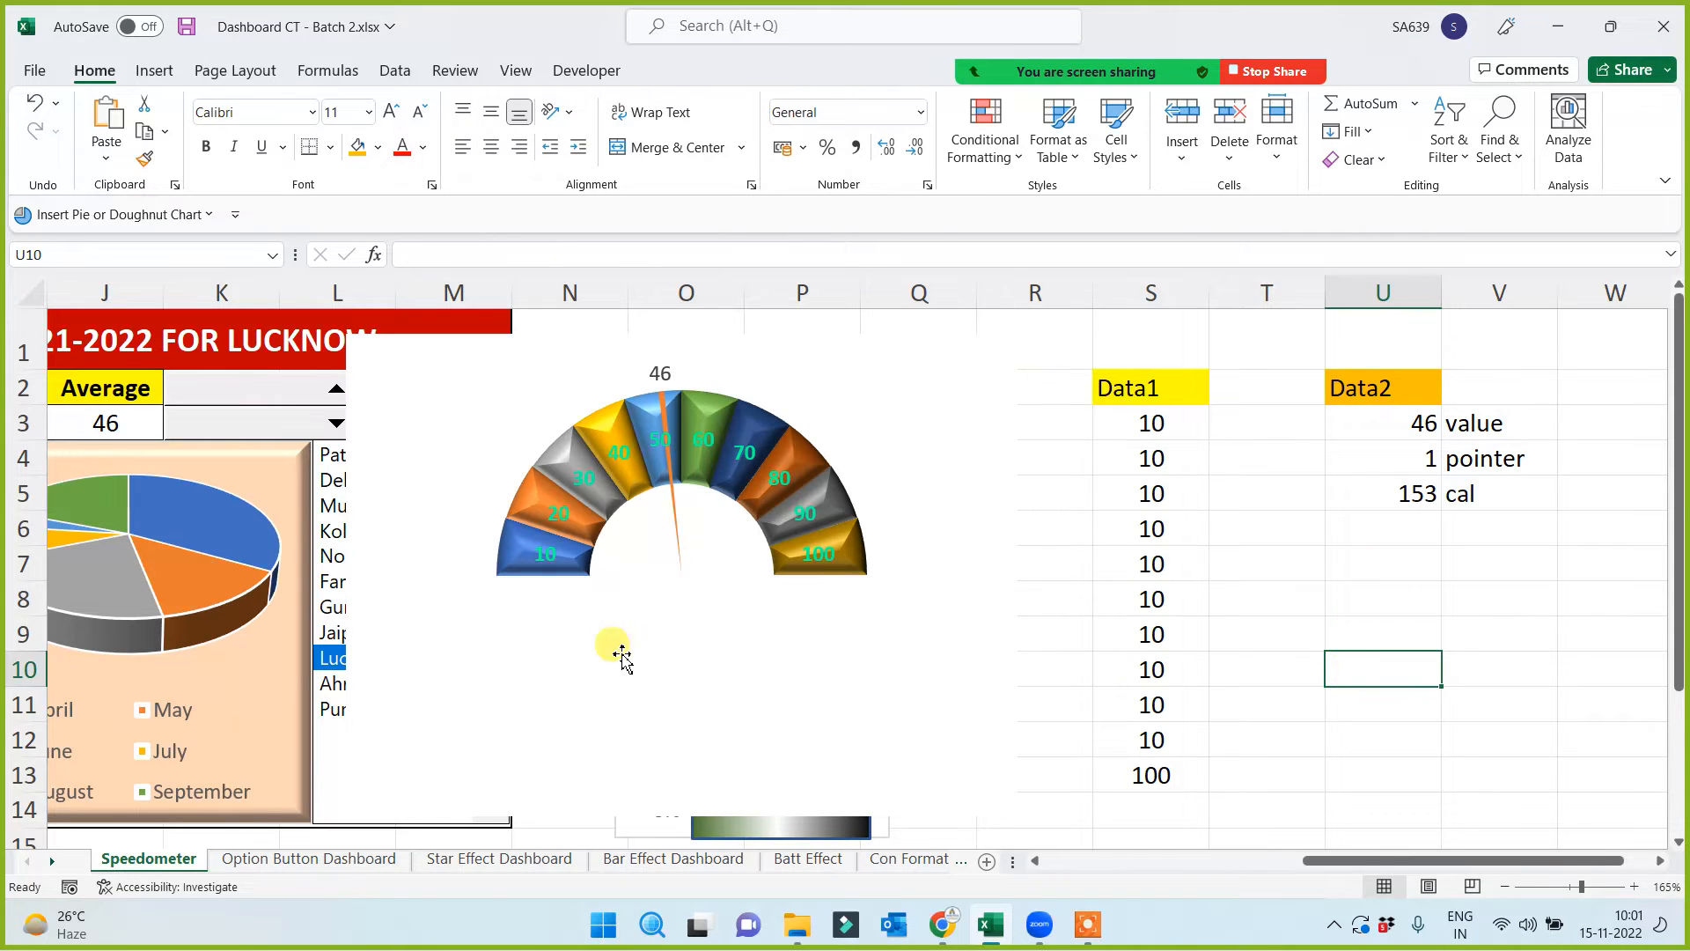
{"action": "left_click", "coordinate": [275, 405]}
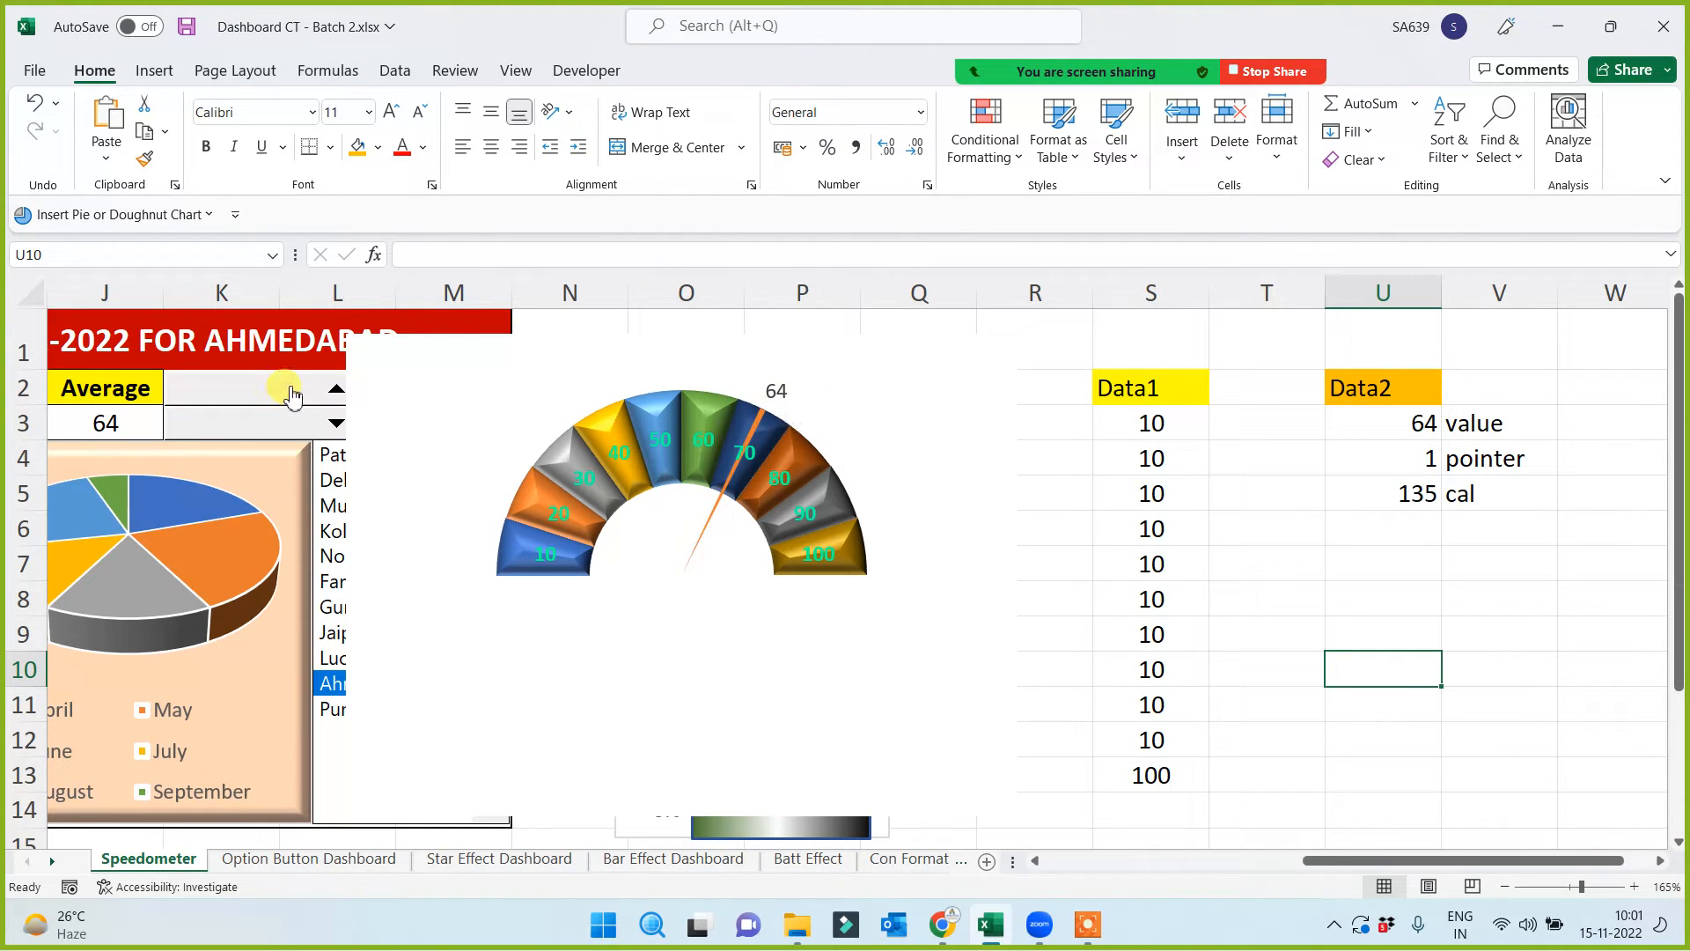
{"action": "left_click", "coordinate": [292, 397]}
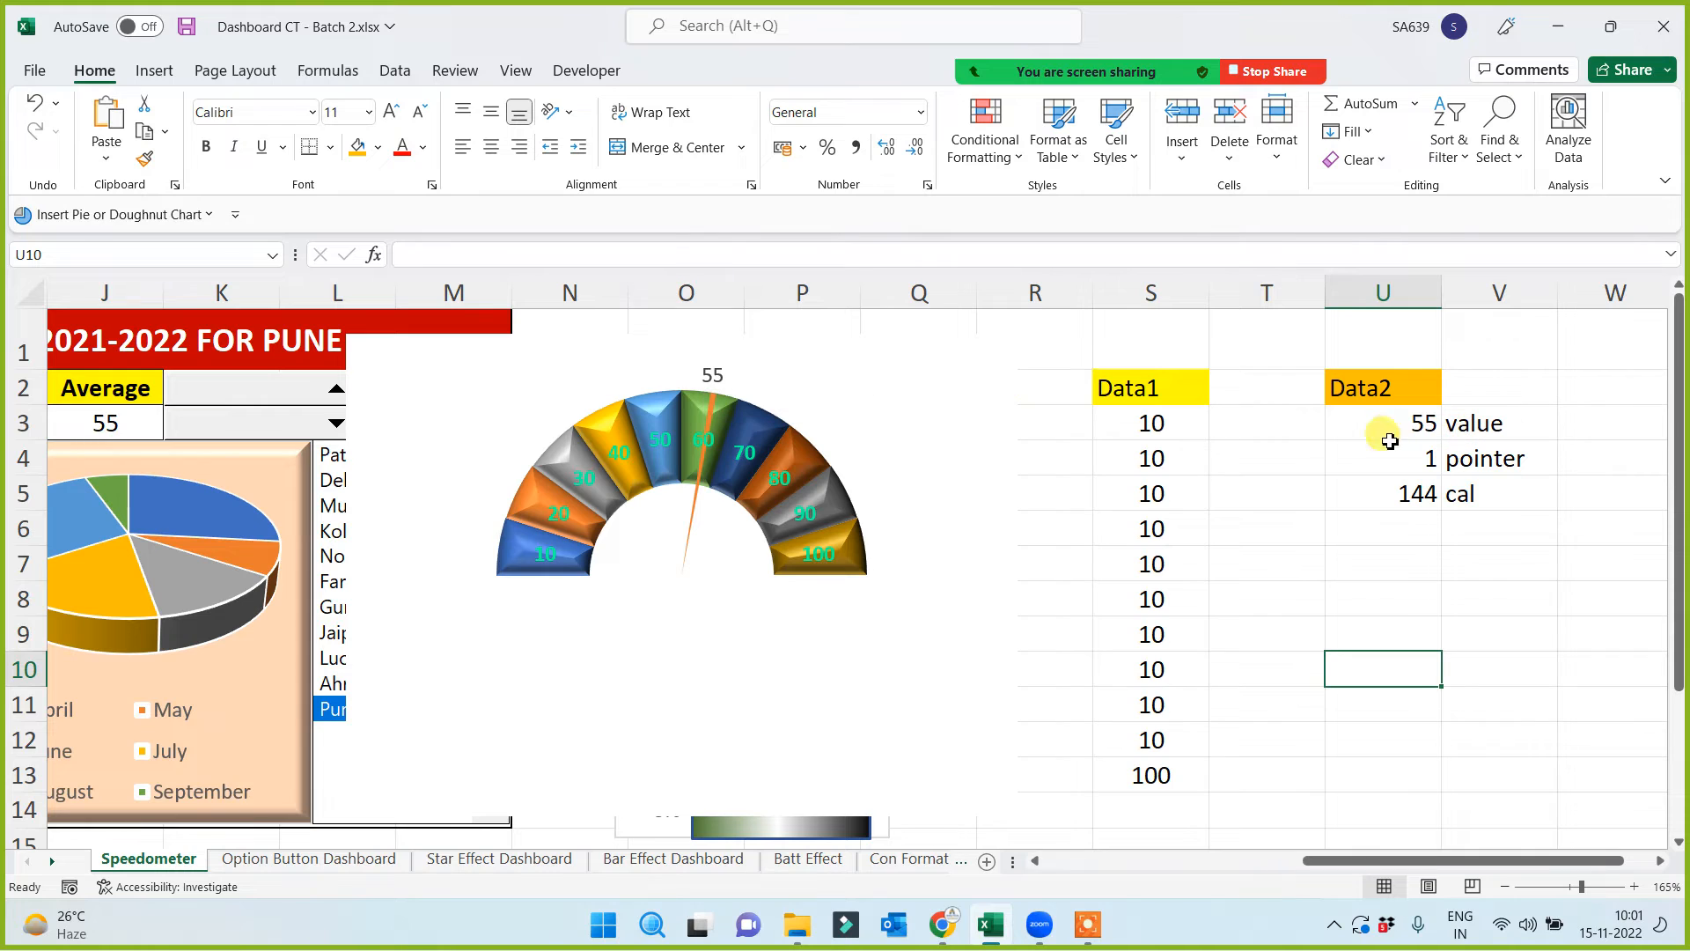
Shrink the speedometer chart to about 5.03 cm high by 7.95 cm wide and move it onto the dashboard over the battery chart
{"action": "left_click", "coordinate": [928, 755]}
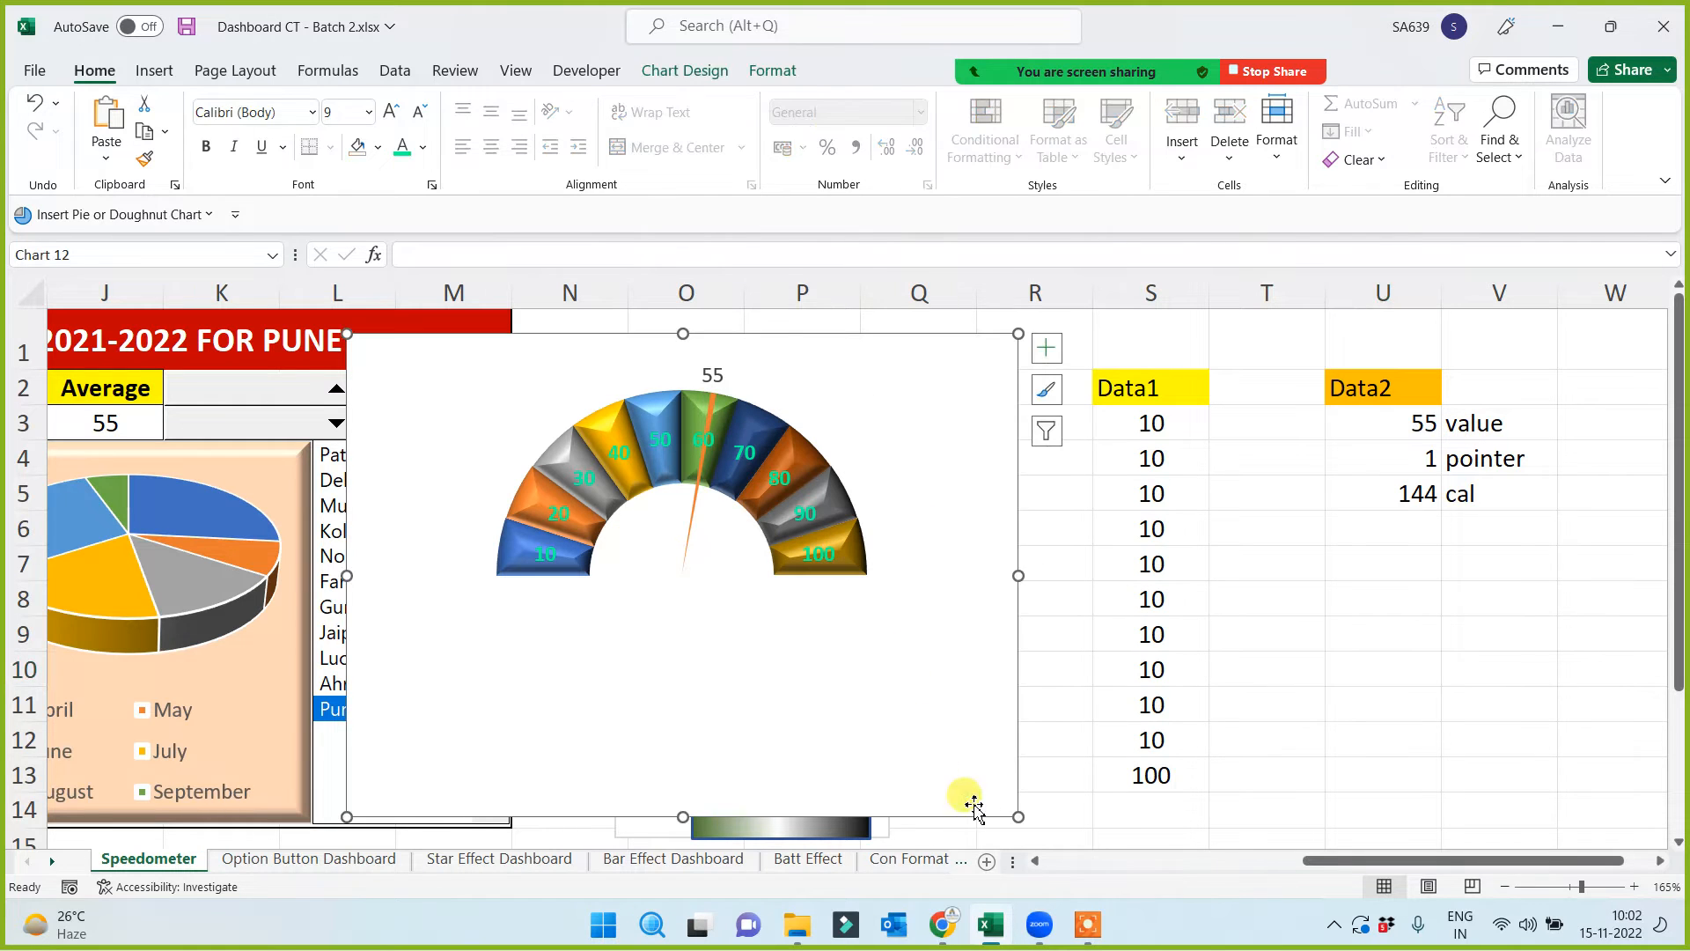
{"action": "left_click_drag", "start_coordinate": [1012, 813], "coordinate": [892, 679]}
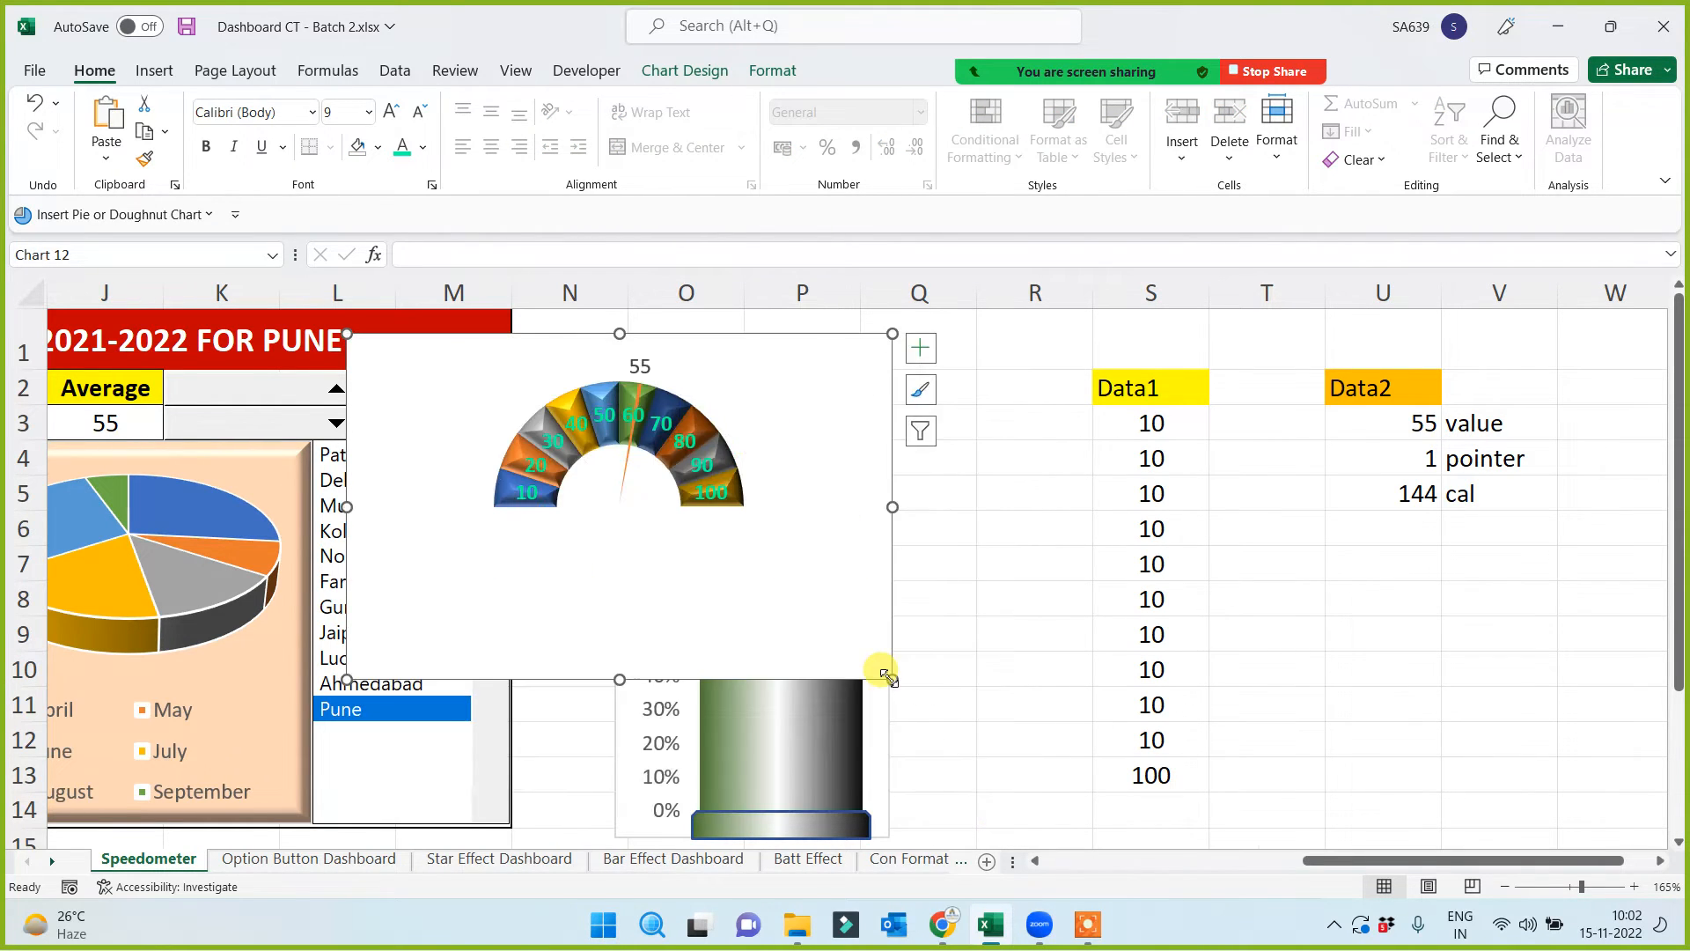
{"action": "left_click_drag", "start_coordinate": [1320, 870], "coordinate": [1142, 876]}
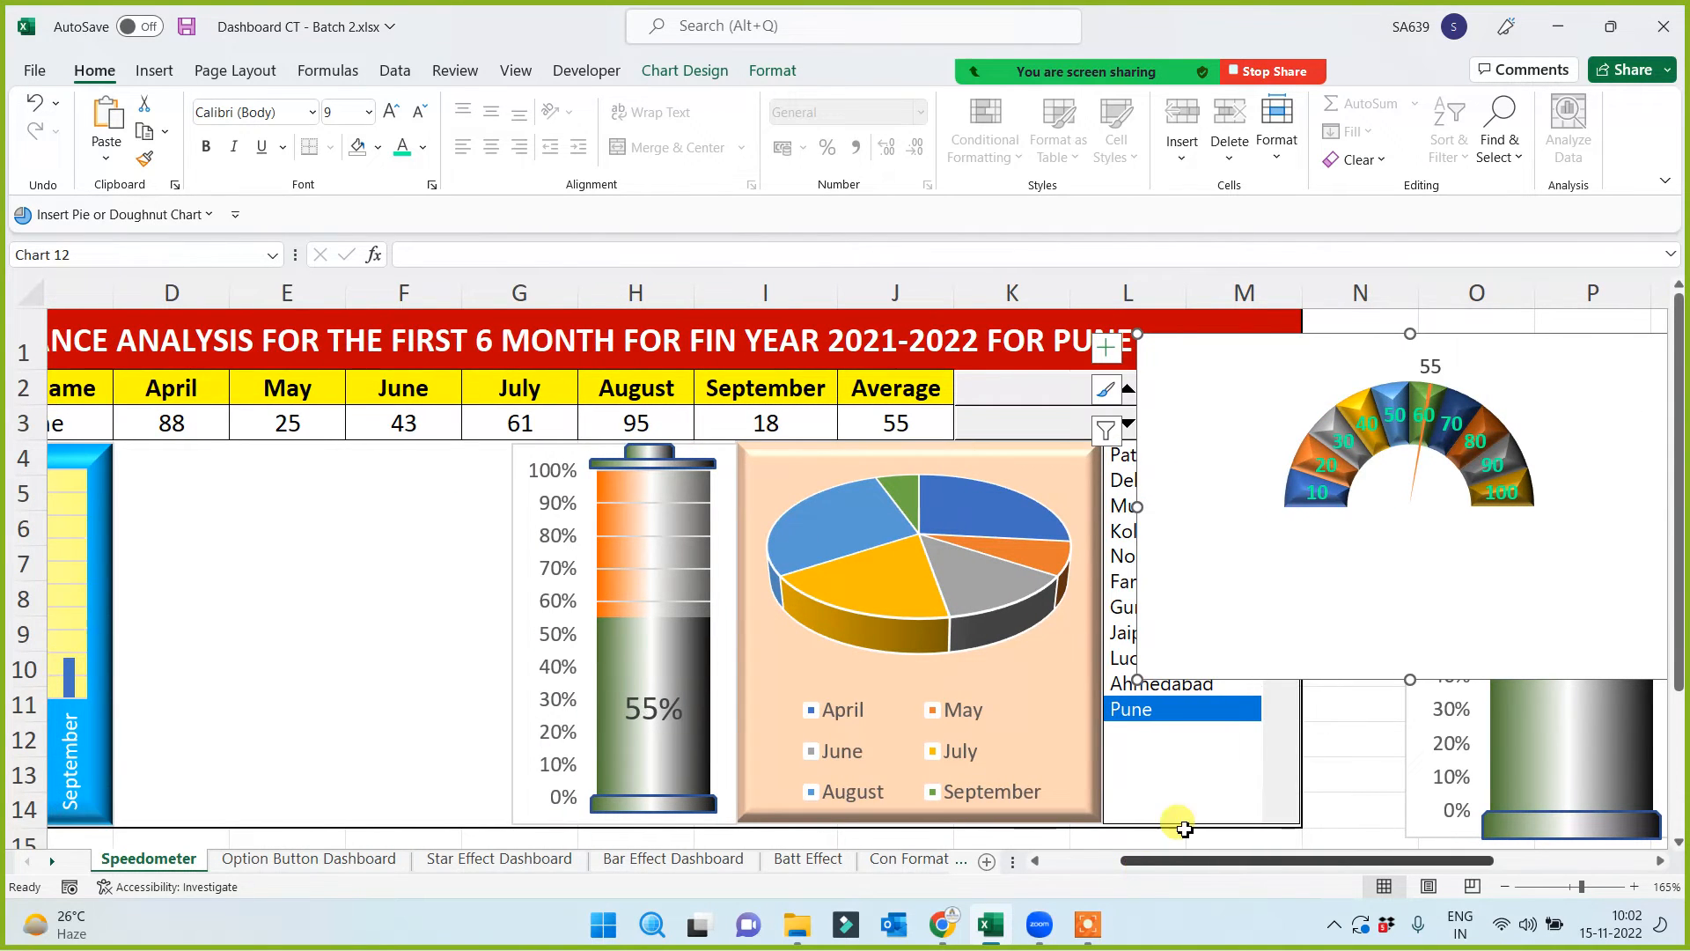
{"action": "left_click_drag", "start_coordinate": [1142, 634], "coordinate": [300, 746]}
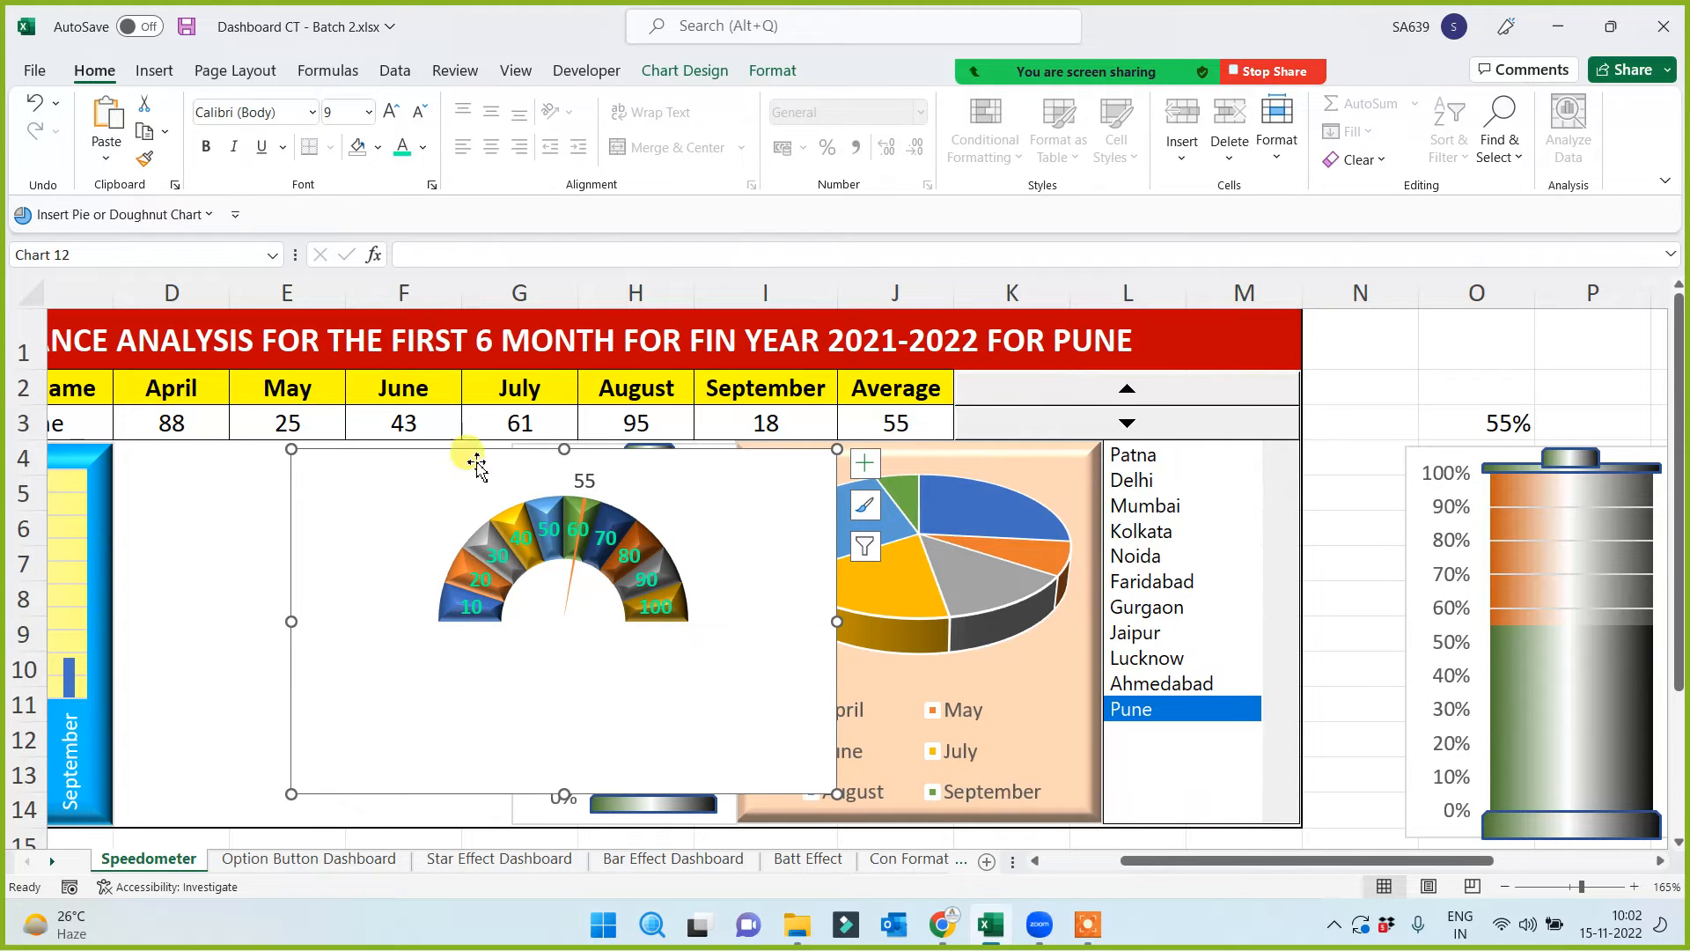
Remove the speedometer chart's fill, and fit it slightly enlarged into the gap between the column chart and the battery chart
{"action": "left_click", "coordinate": [786, 79]}
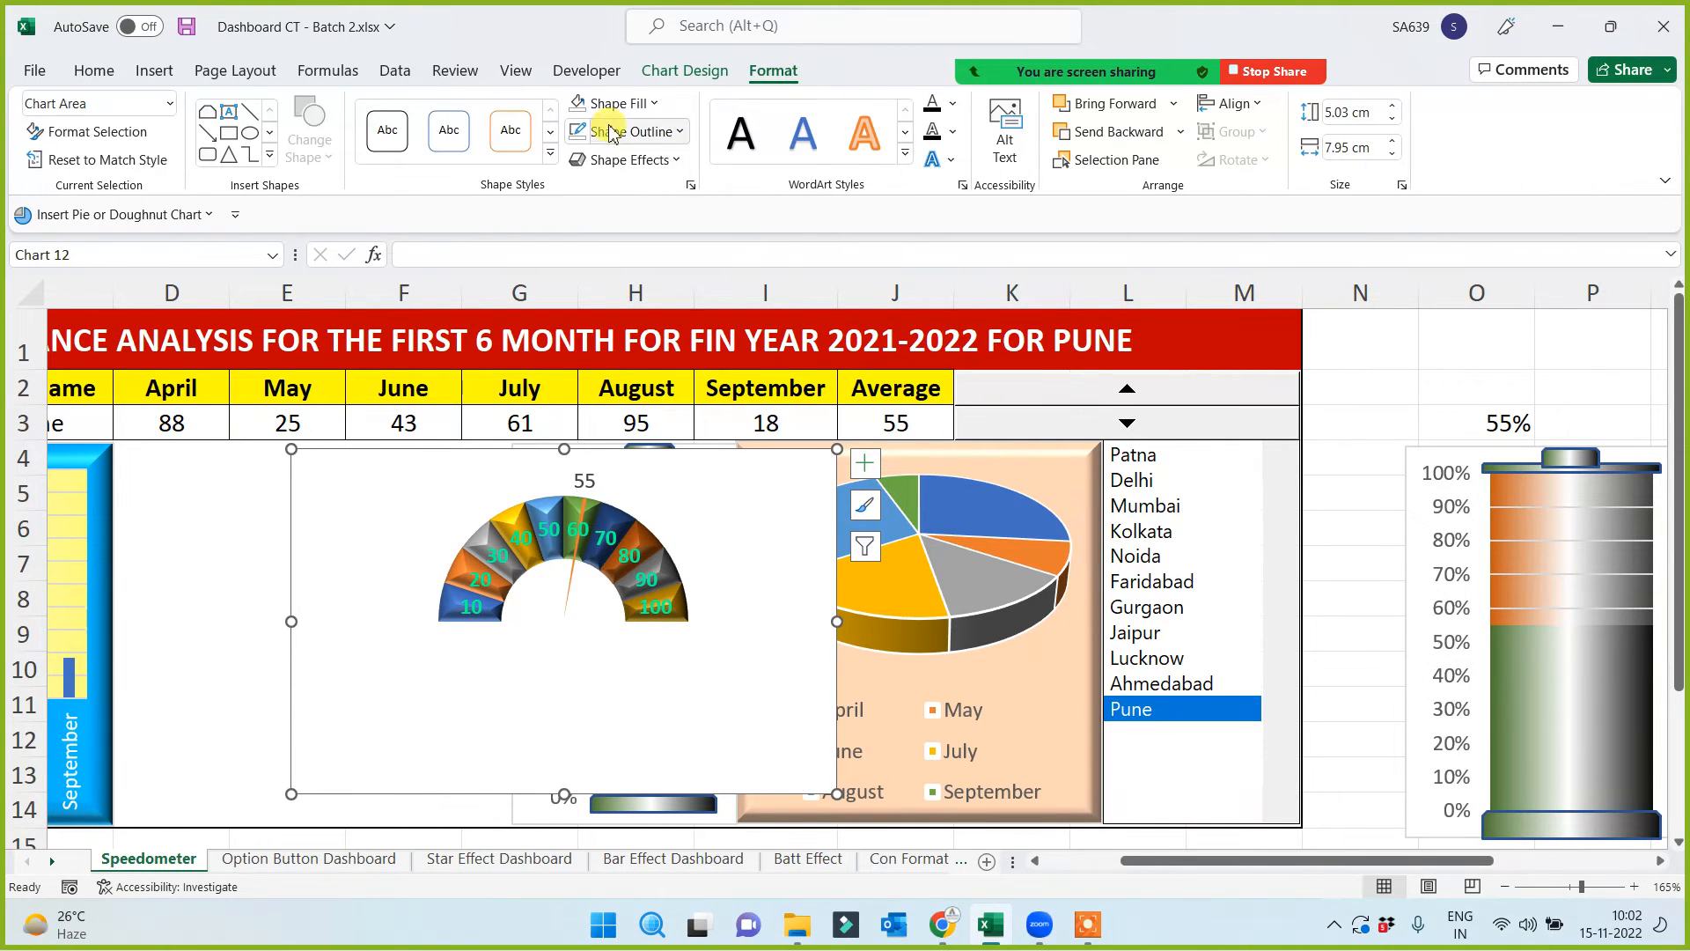
{"action": "left_click", "coordinate": [580, 106]}
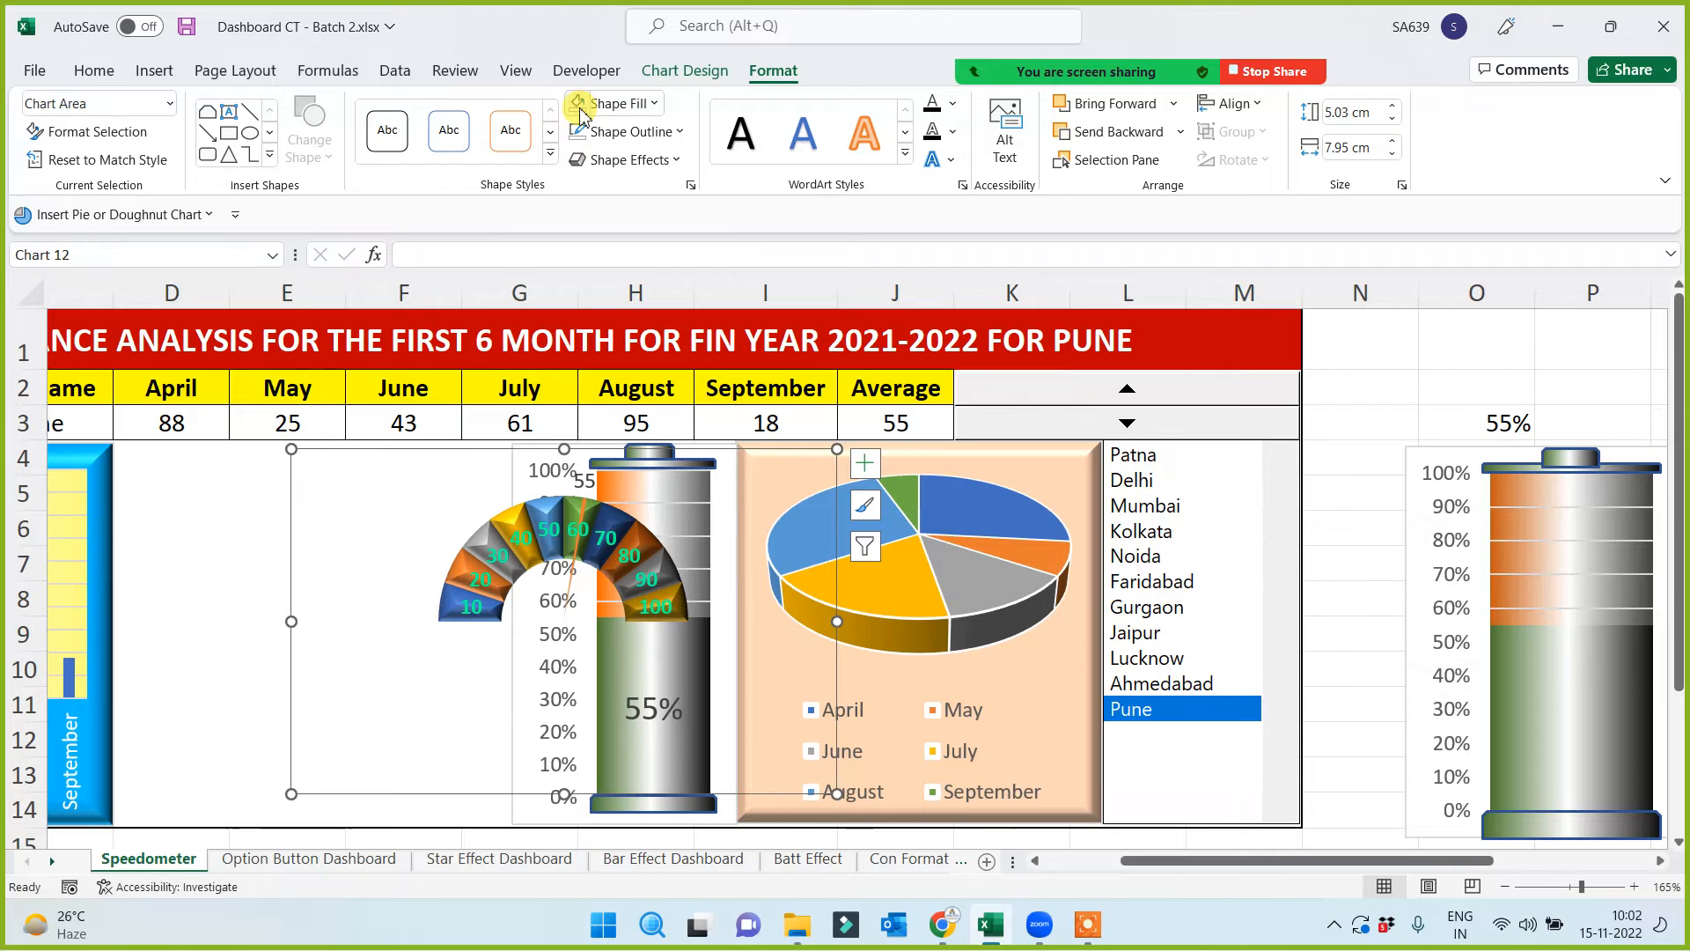
{"action": "left_click_drag", "start_coordinate": [291, 540], "coordinate": [80, 551]}
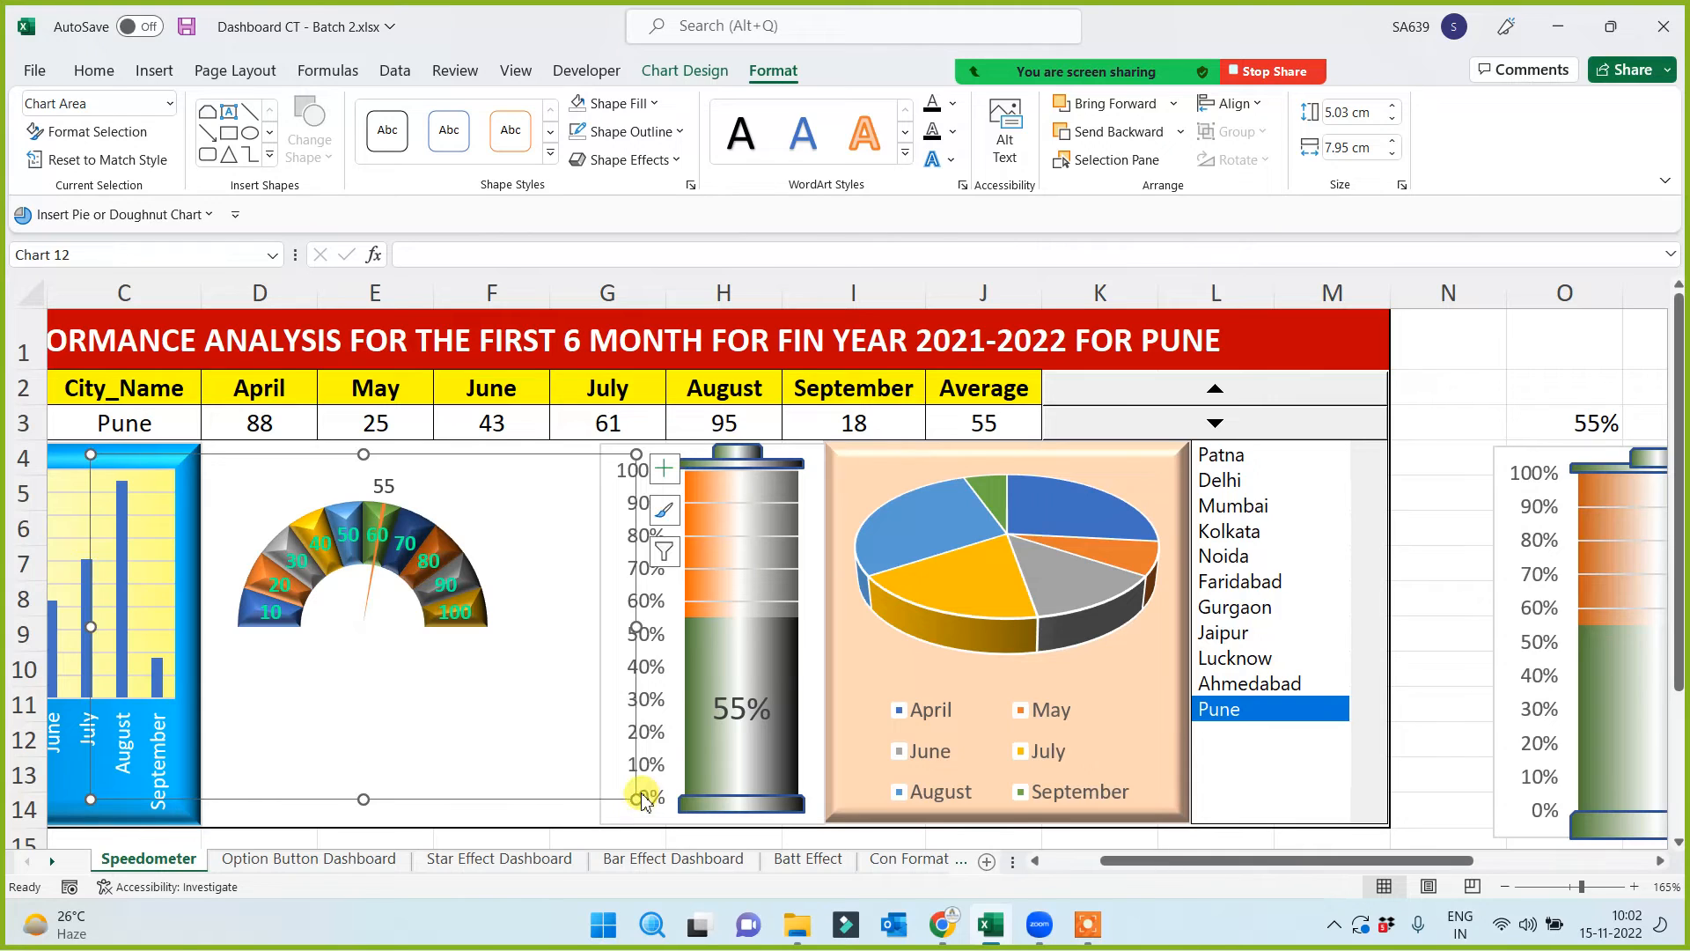
{"action": "left_click_drag", "start_coordinate": [637, 798], "coordinate": [680, 821]}
{"action": "left_click_drag", "start_coordinate": [704, 832], "coordinate": [739, 840]}
{"action": "left_click", "coordinate": [1459, 529]}
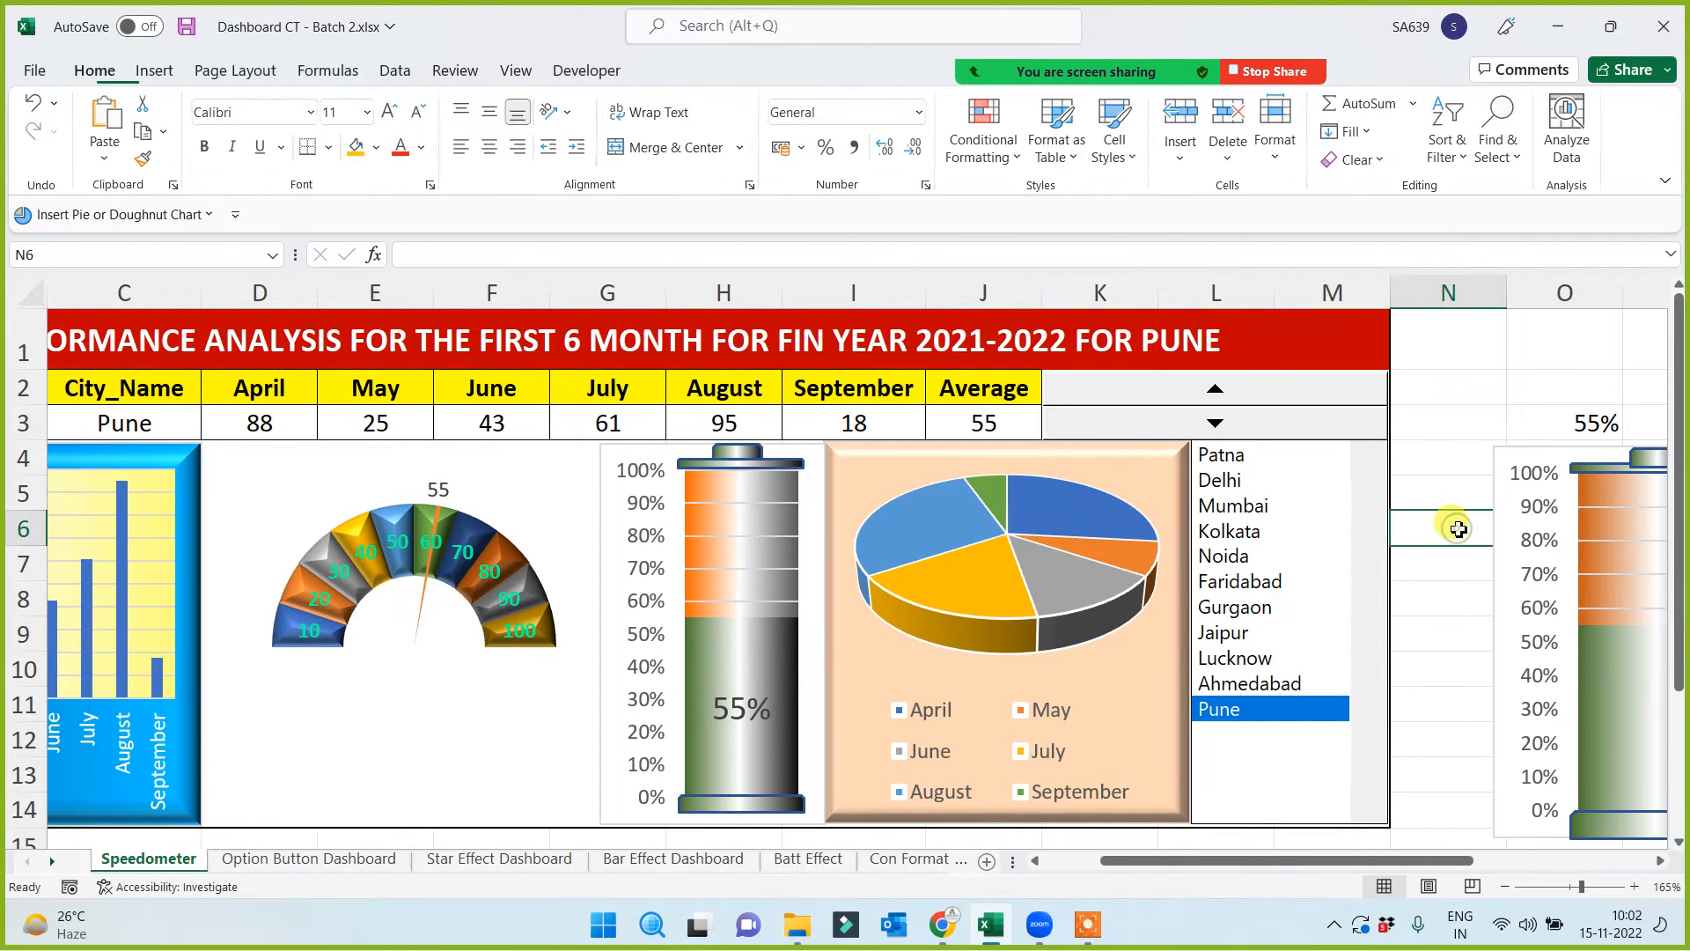
Choose various cities in the dashboard's city list, starting with Patna and ending with Delhi, to check the speedometer against the other charts
{"action": "scroll", "coordinate": [1448, 542], "scroll_direction": "down", "scroll_amount": 2}
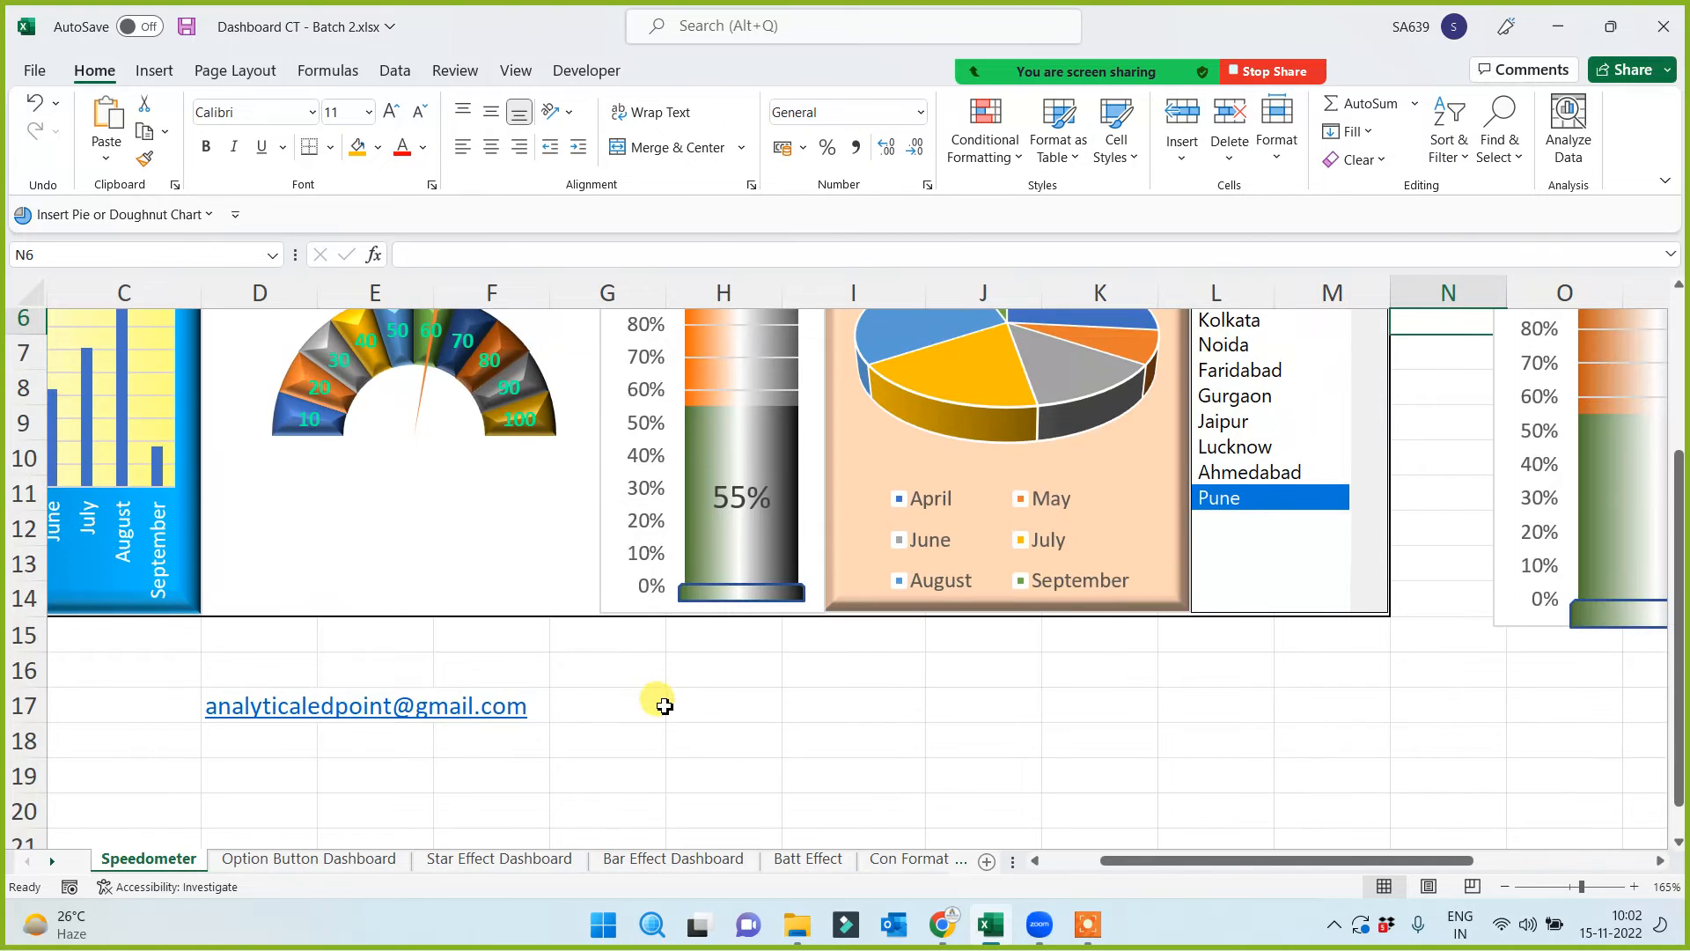
{"action": "scroll", "coordinate": [665, 706], "scroll_direction": "up", "scroll_amount": 2}
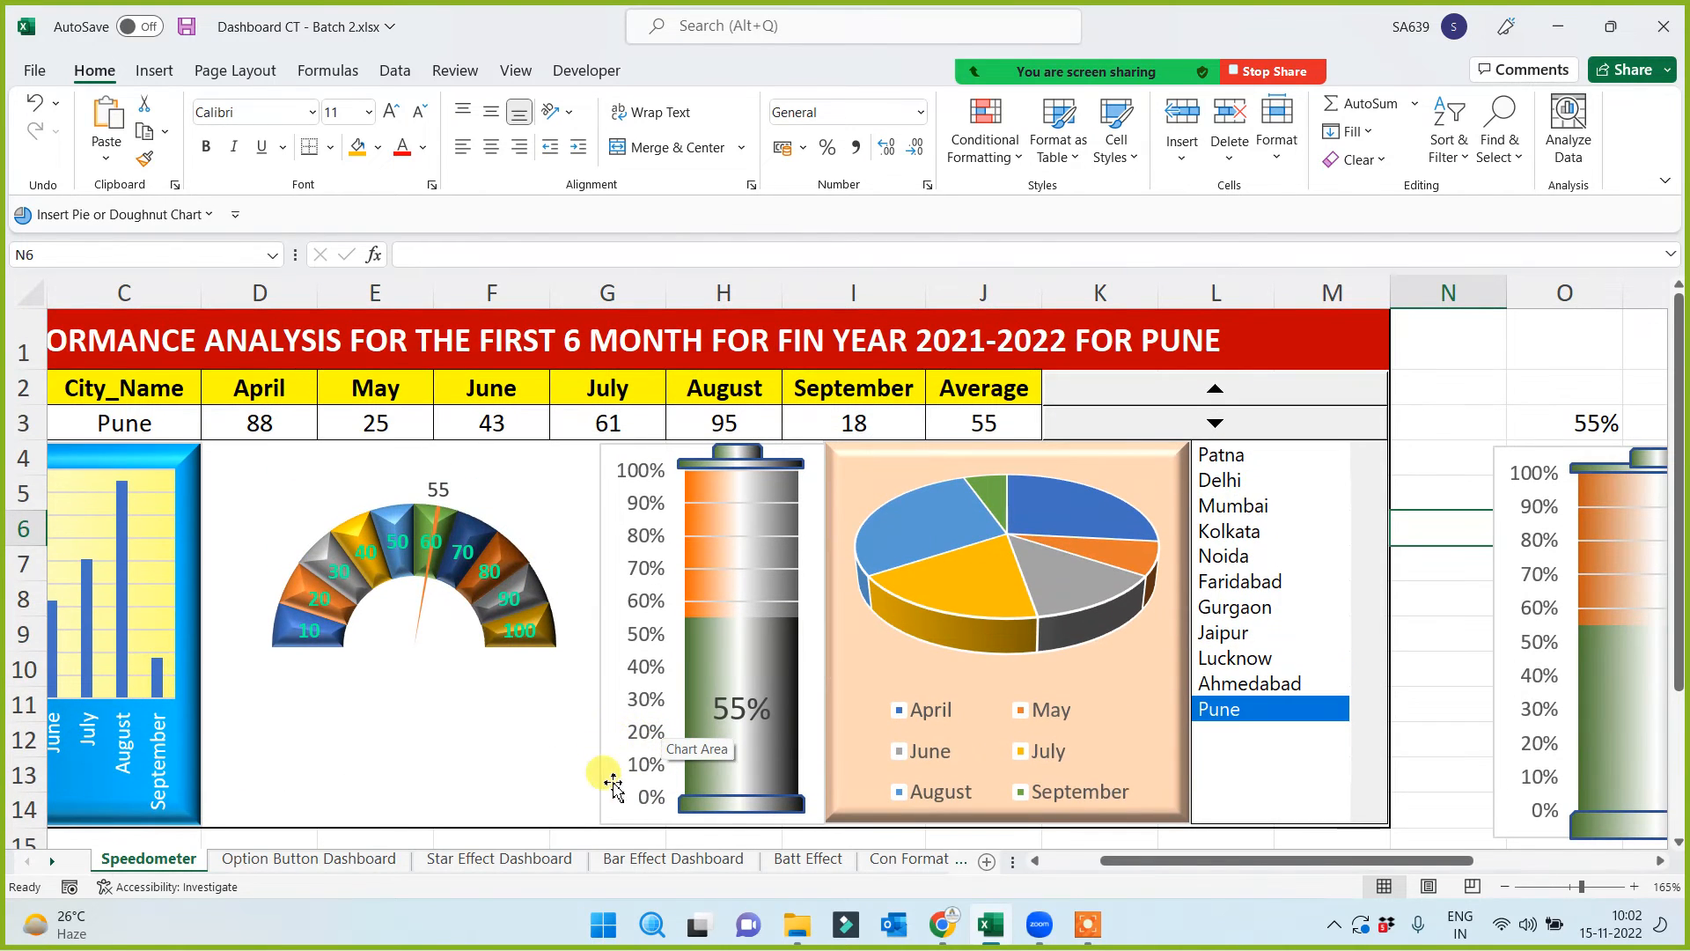
{"action": "scroll", "coordinate": [622, 810], "scroll_direction": "down", "scroll_amount": 1}
{"action": "scroll", "coordinate": [625, 810], "scroll_direction": "up", "scroll_amount": 1}
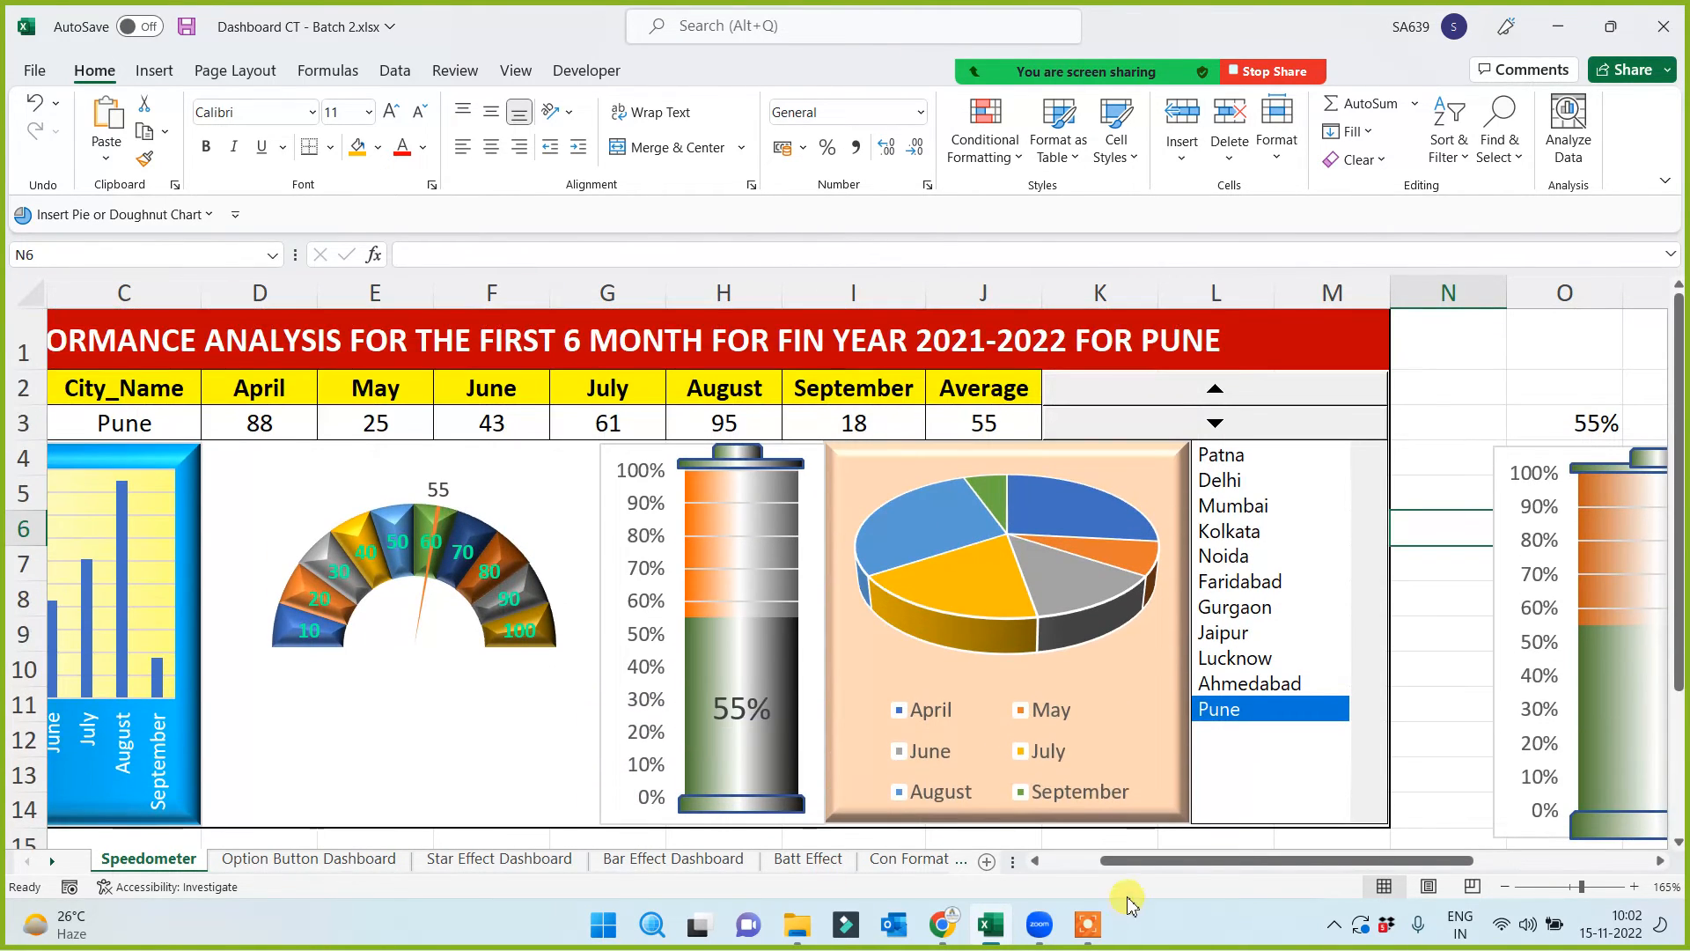
{"action": "left_click_drag", "start_coordinate": [1125, 860], "coordinate": [999, 862]}
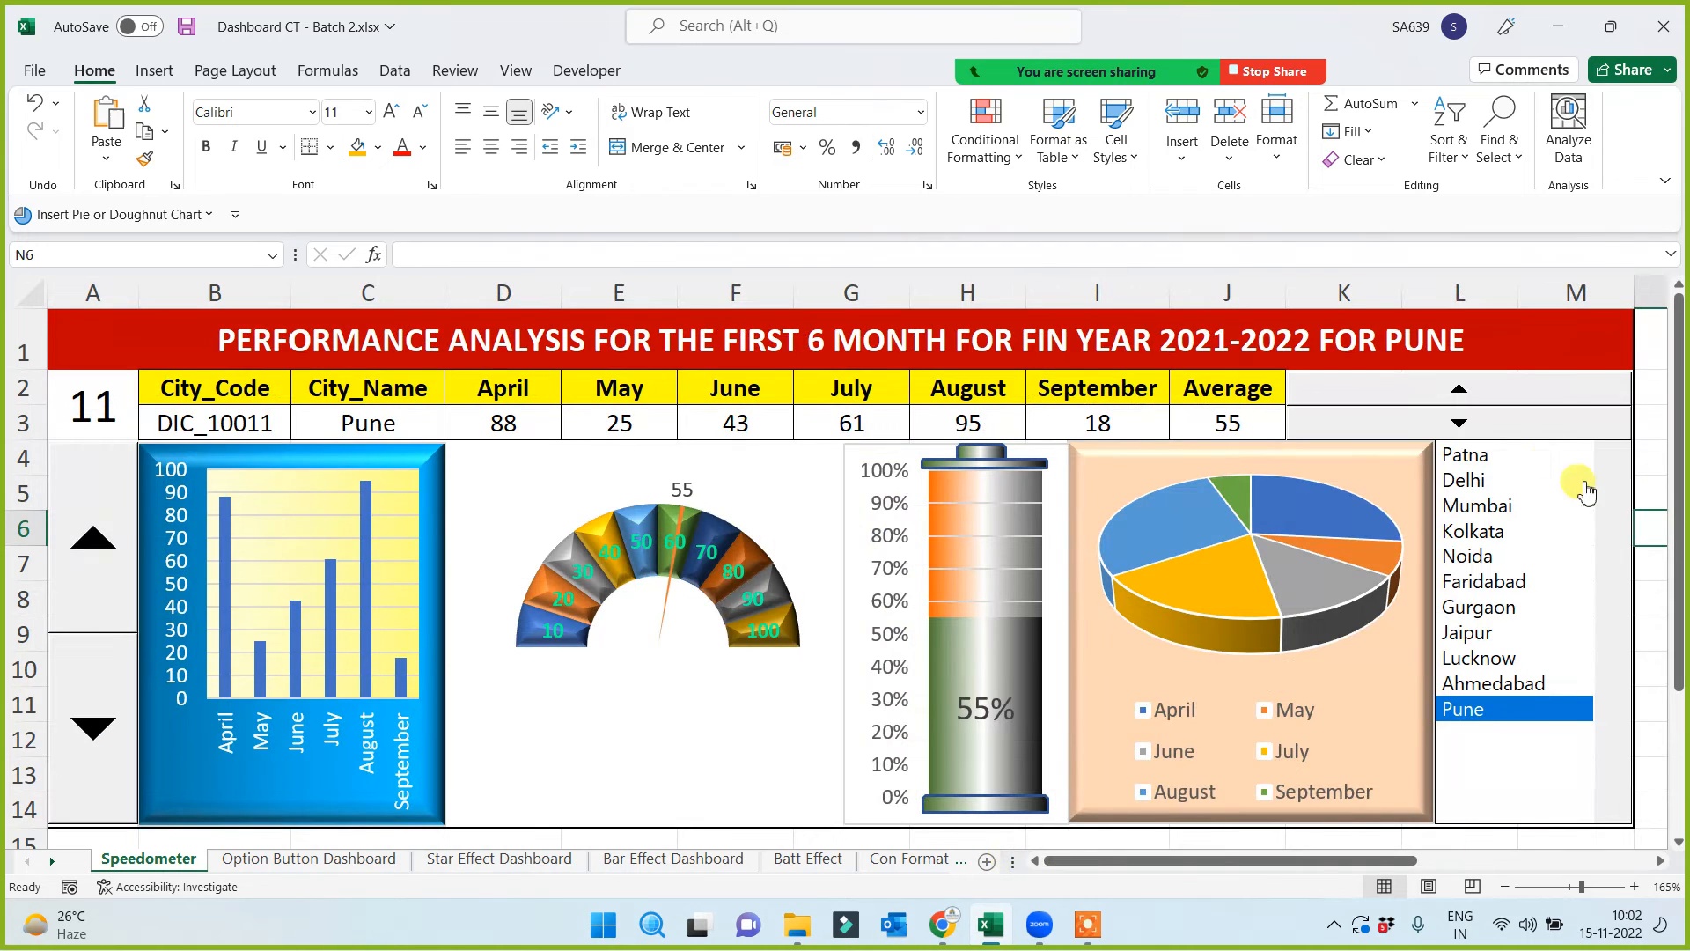
{"action": "left_click", "coordinate": [1481, 456]}
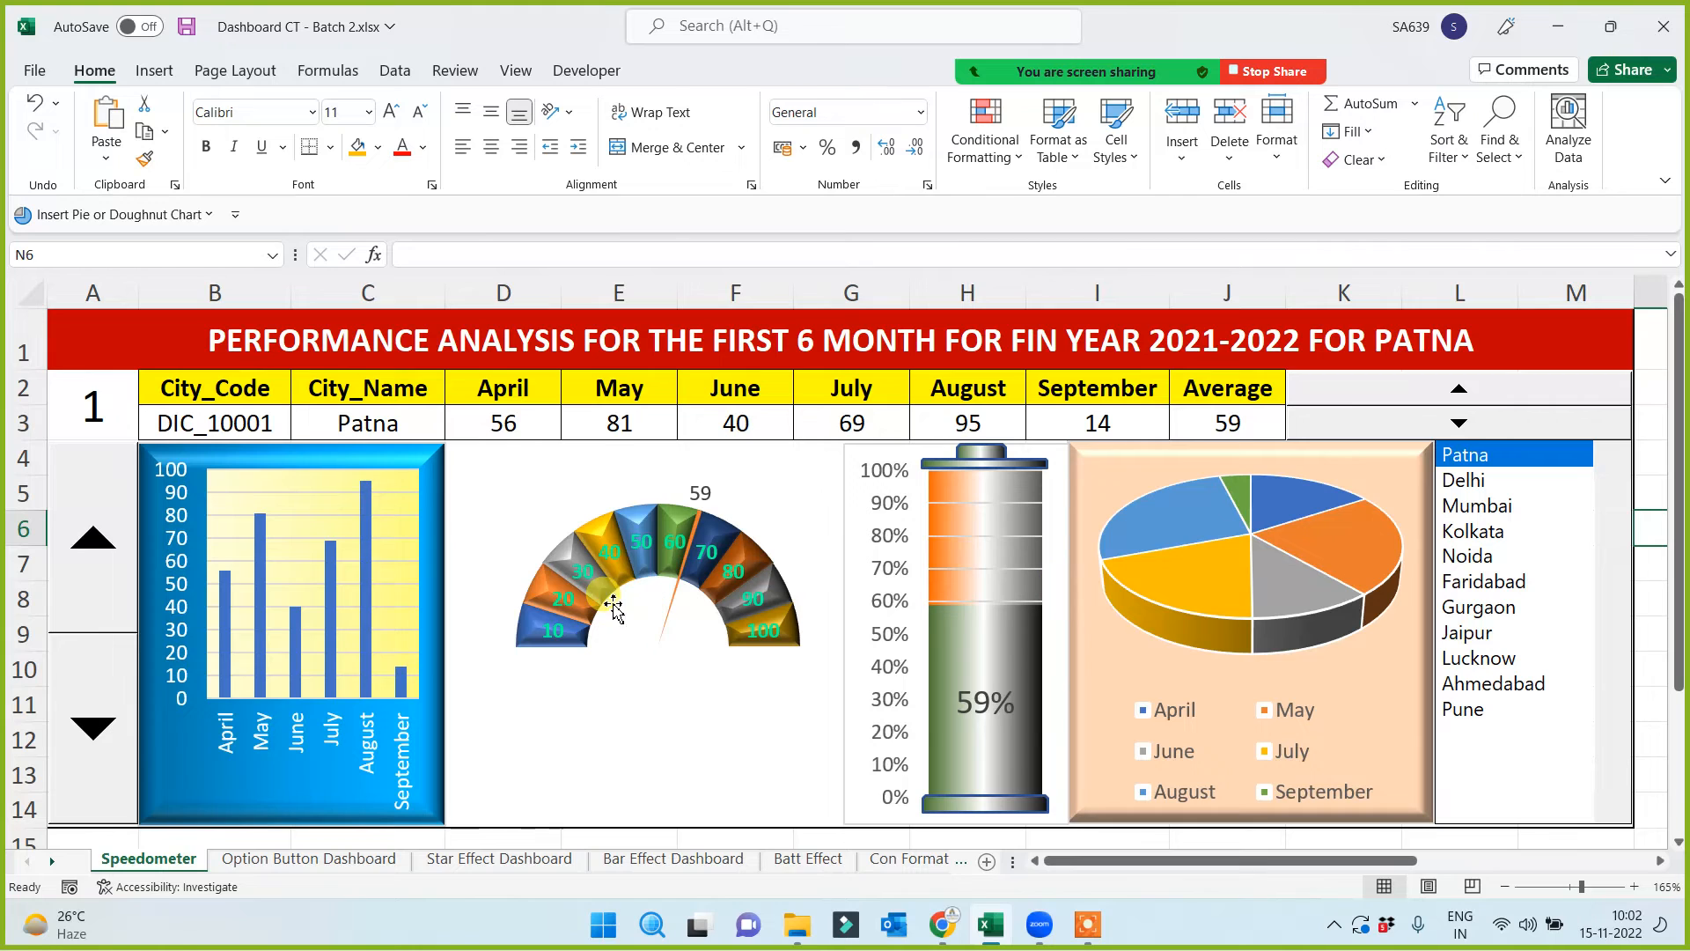
{"action": "left_click", "coordinate": [1492, 509]}
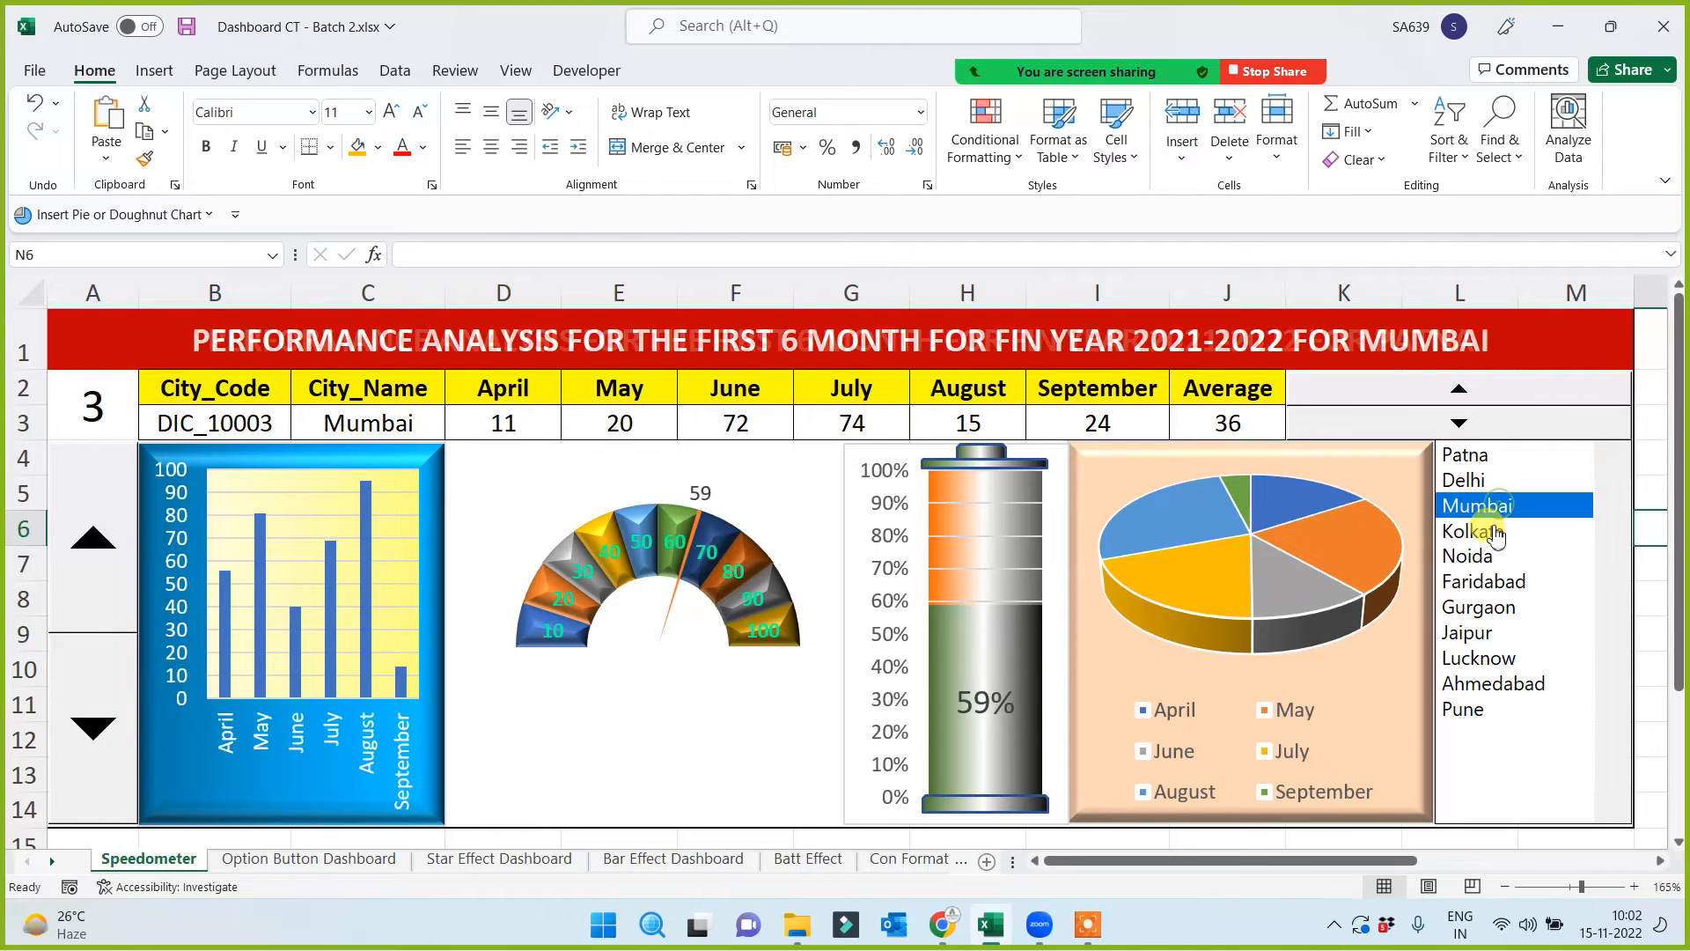
{"action": "left_click", "coordinate": [1490, 533]}
{"action": "left_click", "coordinate": [1495, 605]}
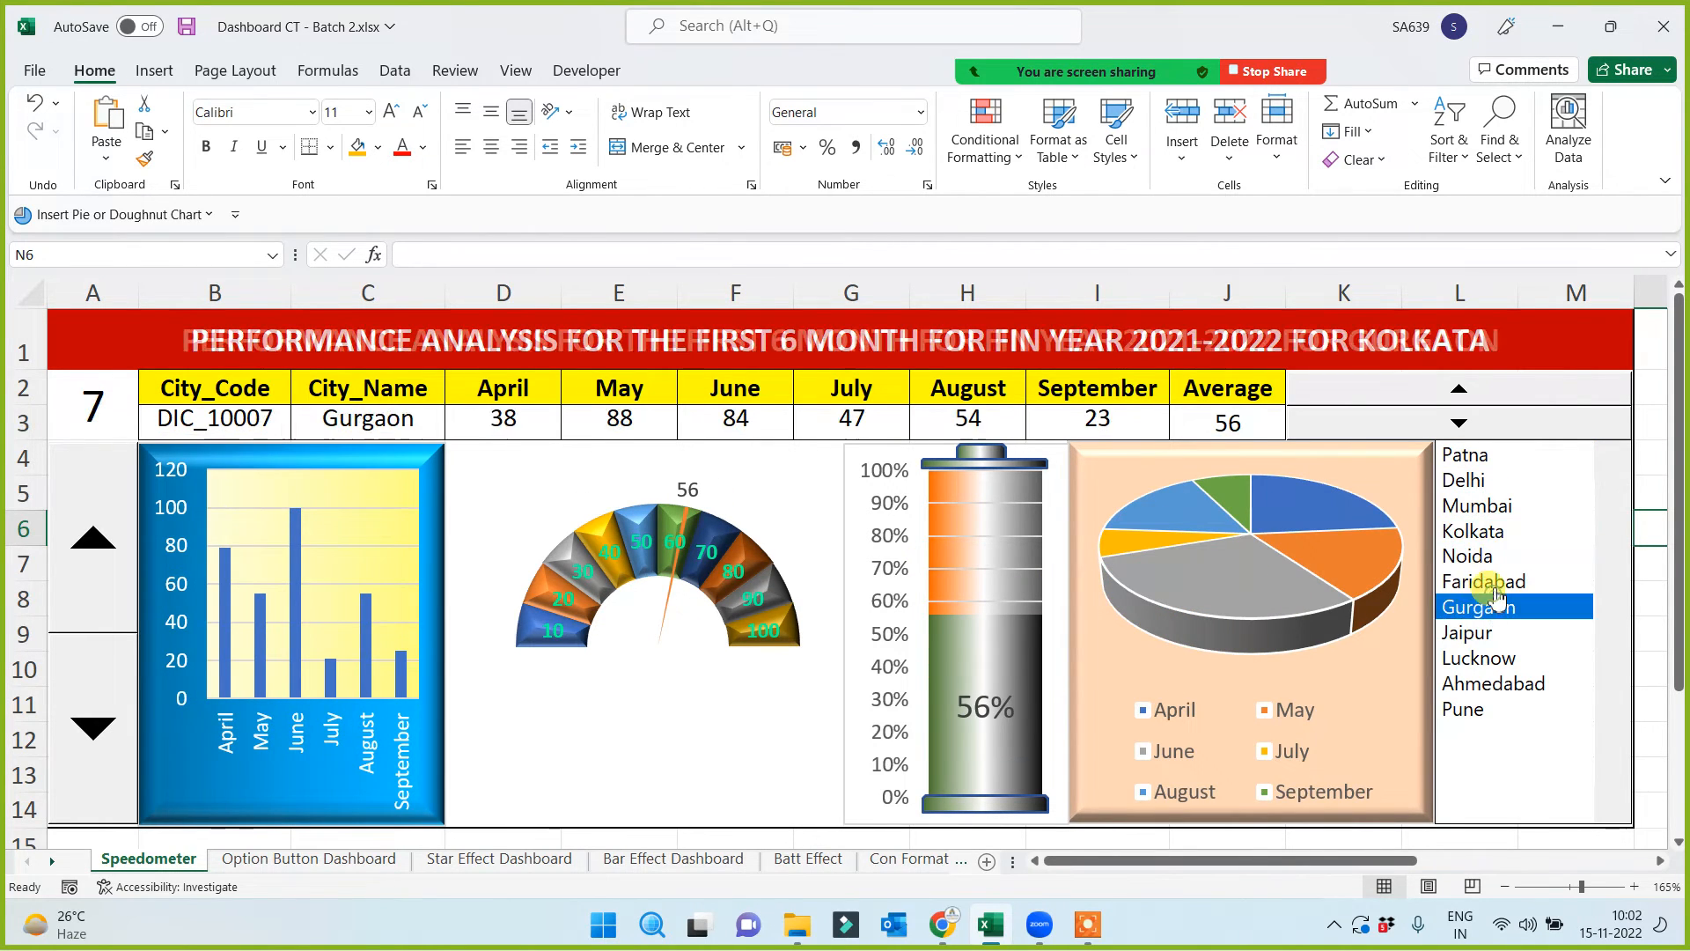
{"action": "left_click", "coordinate": [1501, 525]}
{"action": "left_click", "coordinate": [1488, 581]}
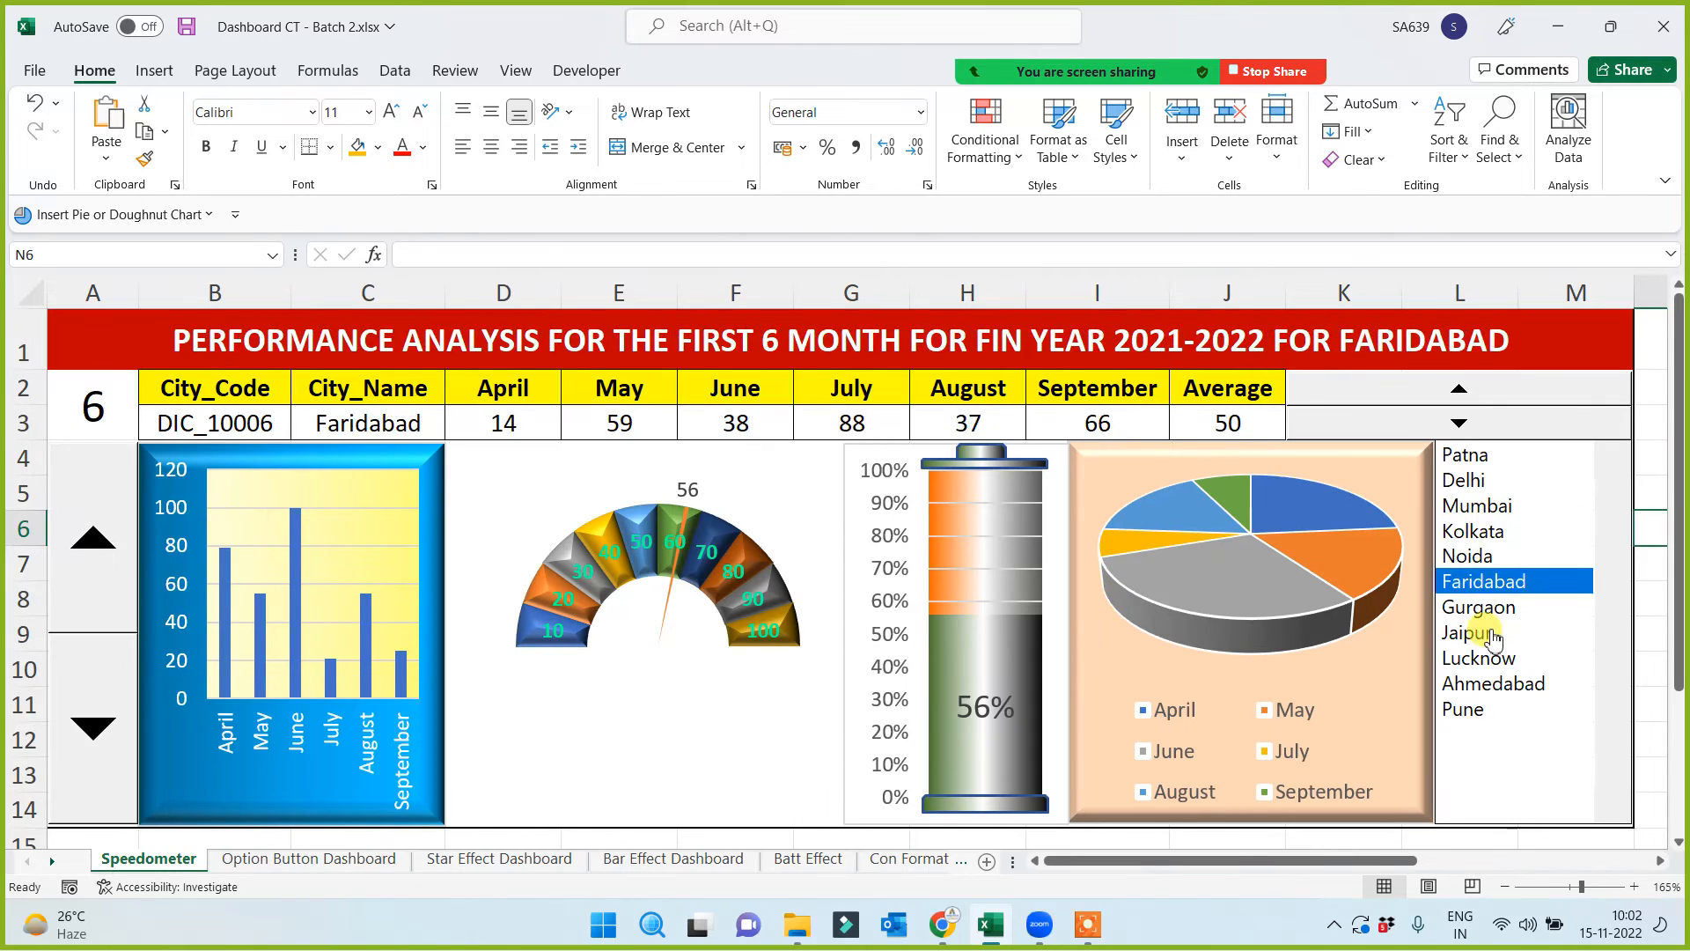
{"action": "left_click", "coordinate": [1487, 632]}
{"action": "left_click", "coordinate": [1488, 683]}
{"action": "left_click", "coordinate": [1490, 583]}
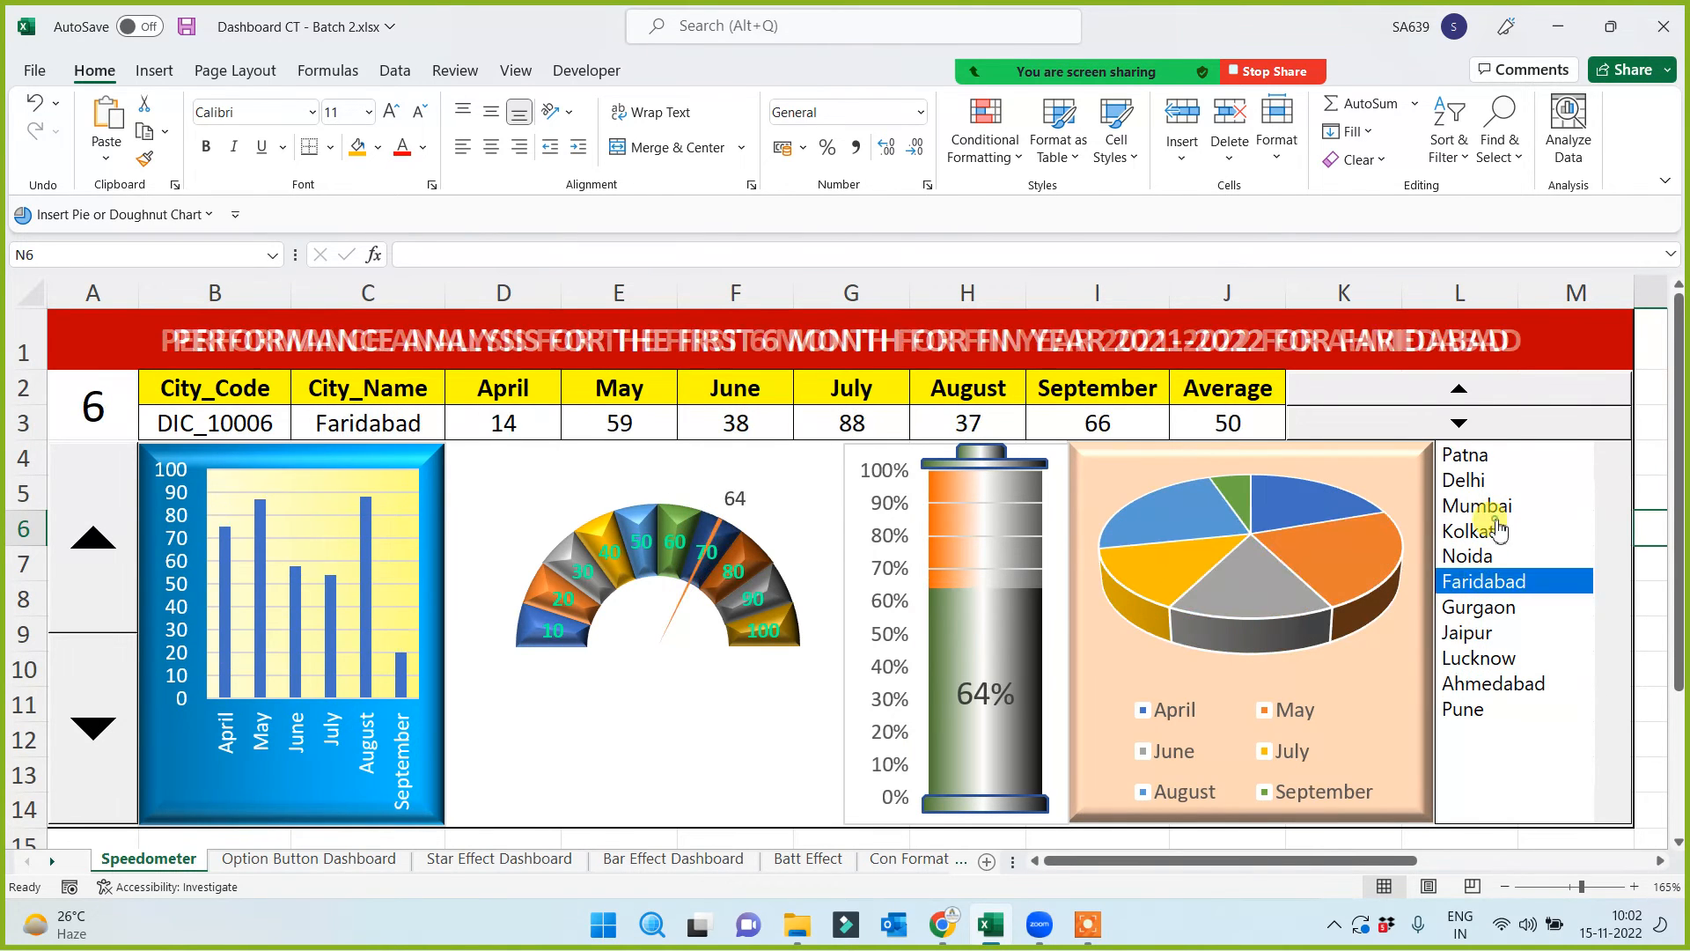
{"action": "left_click", "coordinate": [1494, 531]}
{"action": "left_click", "coordinate": [1498, 481]}
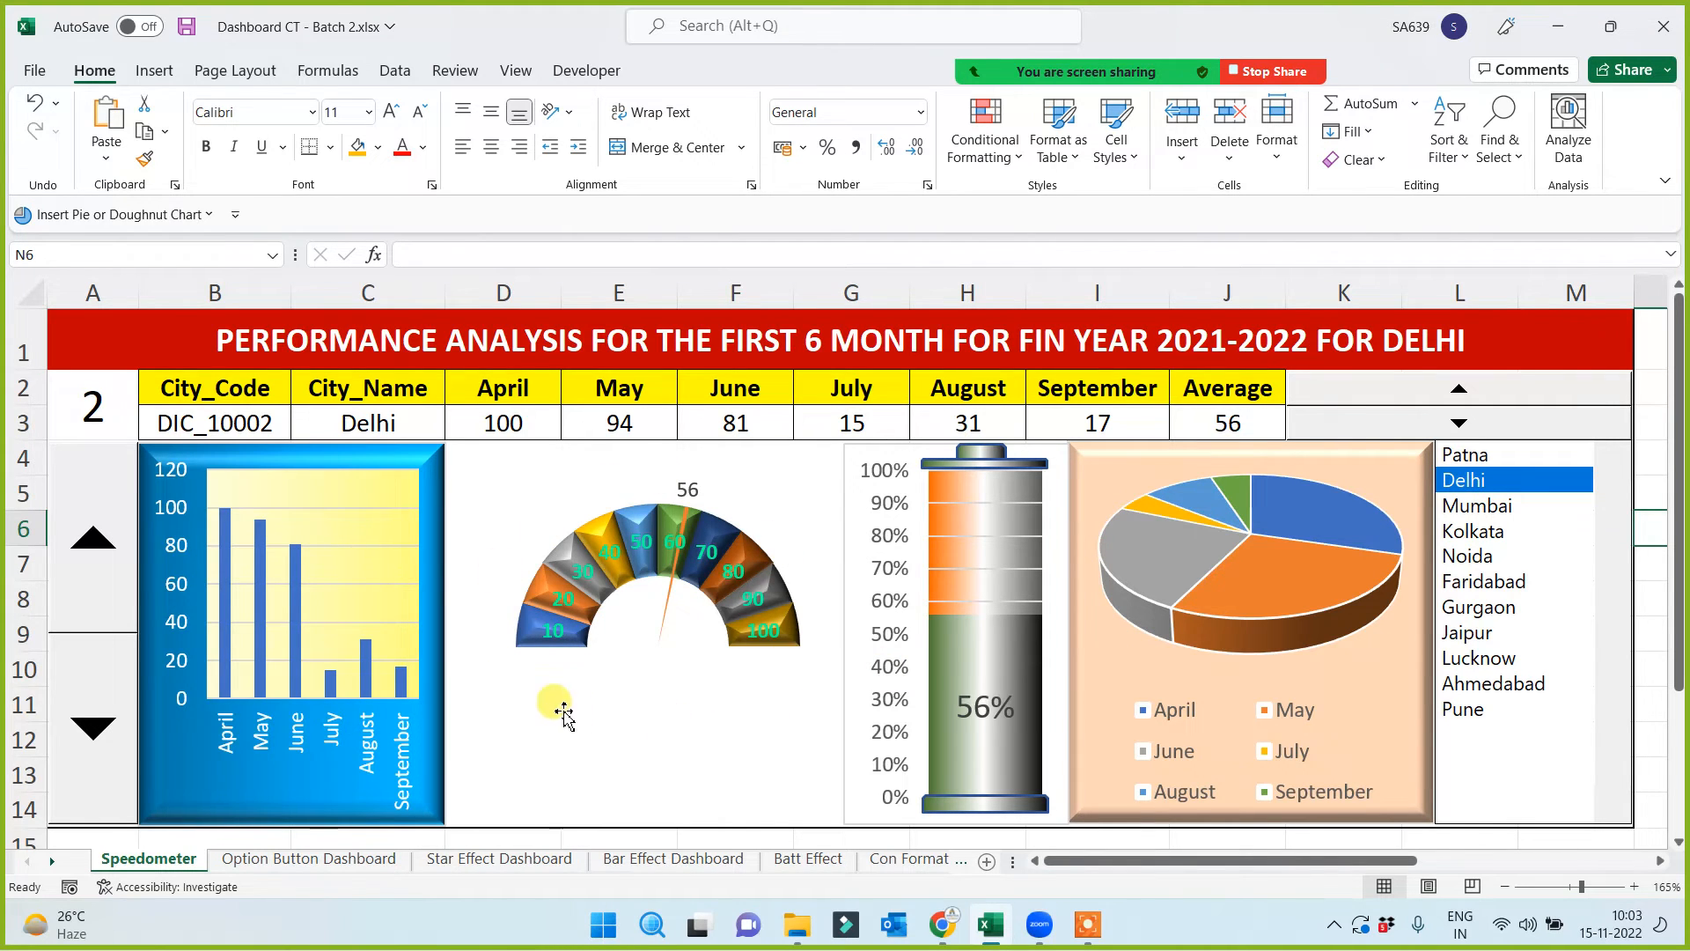
Enlarge the speedometer chart slightly and shift it right to centre it between the column chart and the battery chart
{"action": "left_click", "coordinate": [518, 717]}
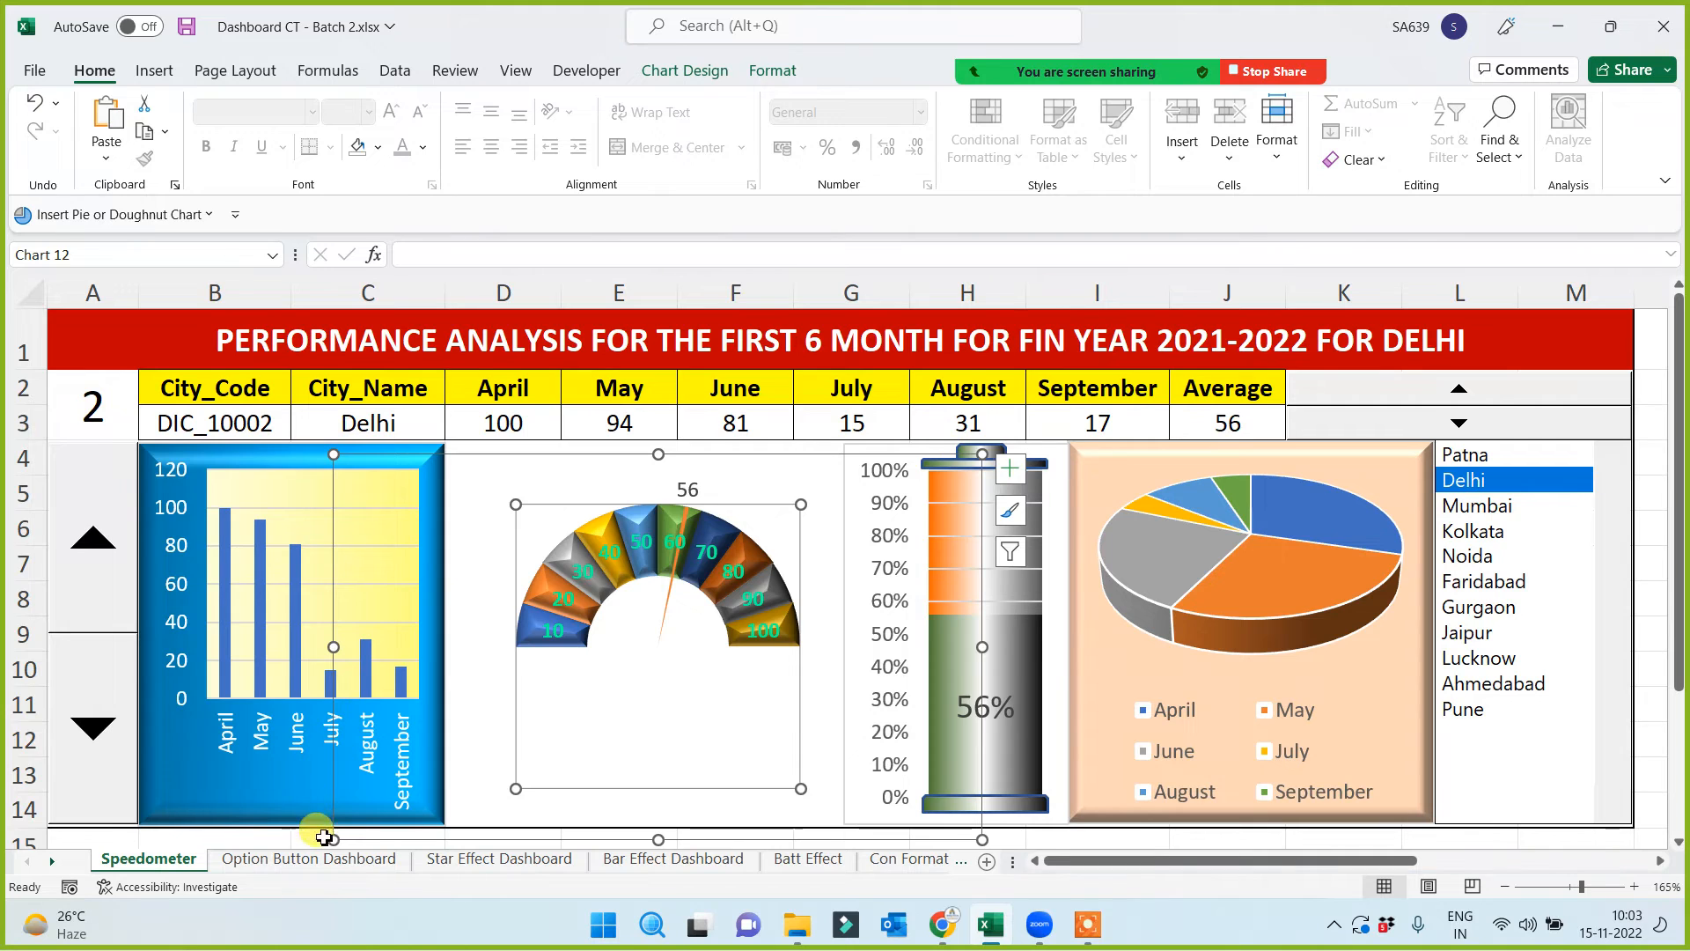
{"action": "scroll", "coordinate": [357, 819], "scroll_direction": "down", "scroll_amount": 1}
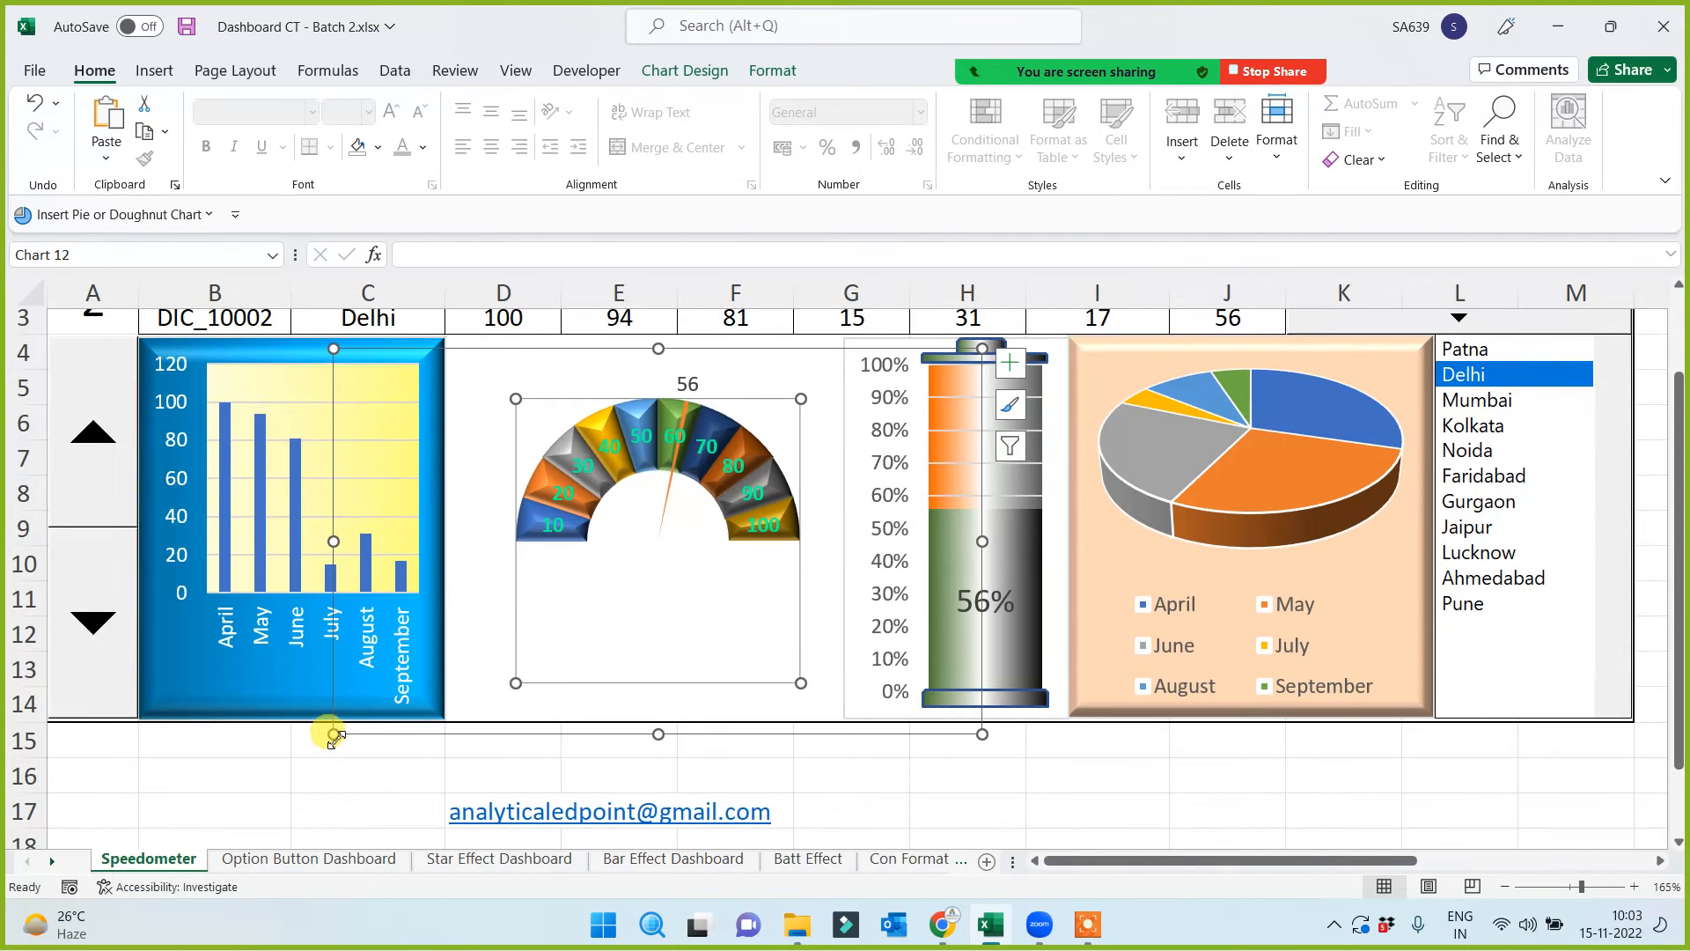
{"action": "left_click_drag", "start_coordinate": [334, 734], "coordinate": [294, 796]}
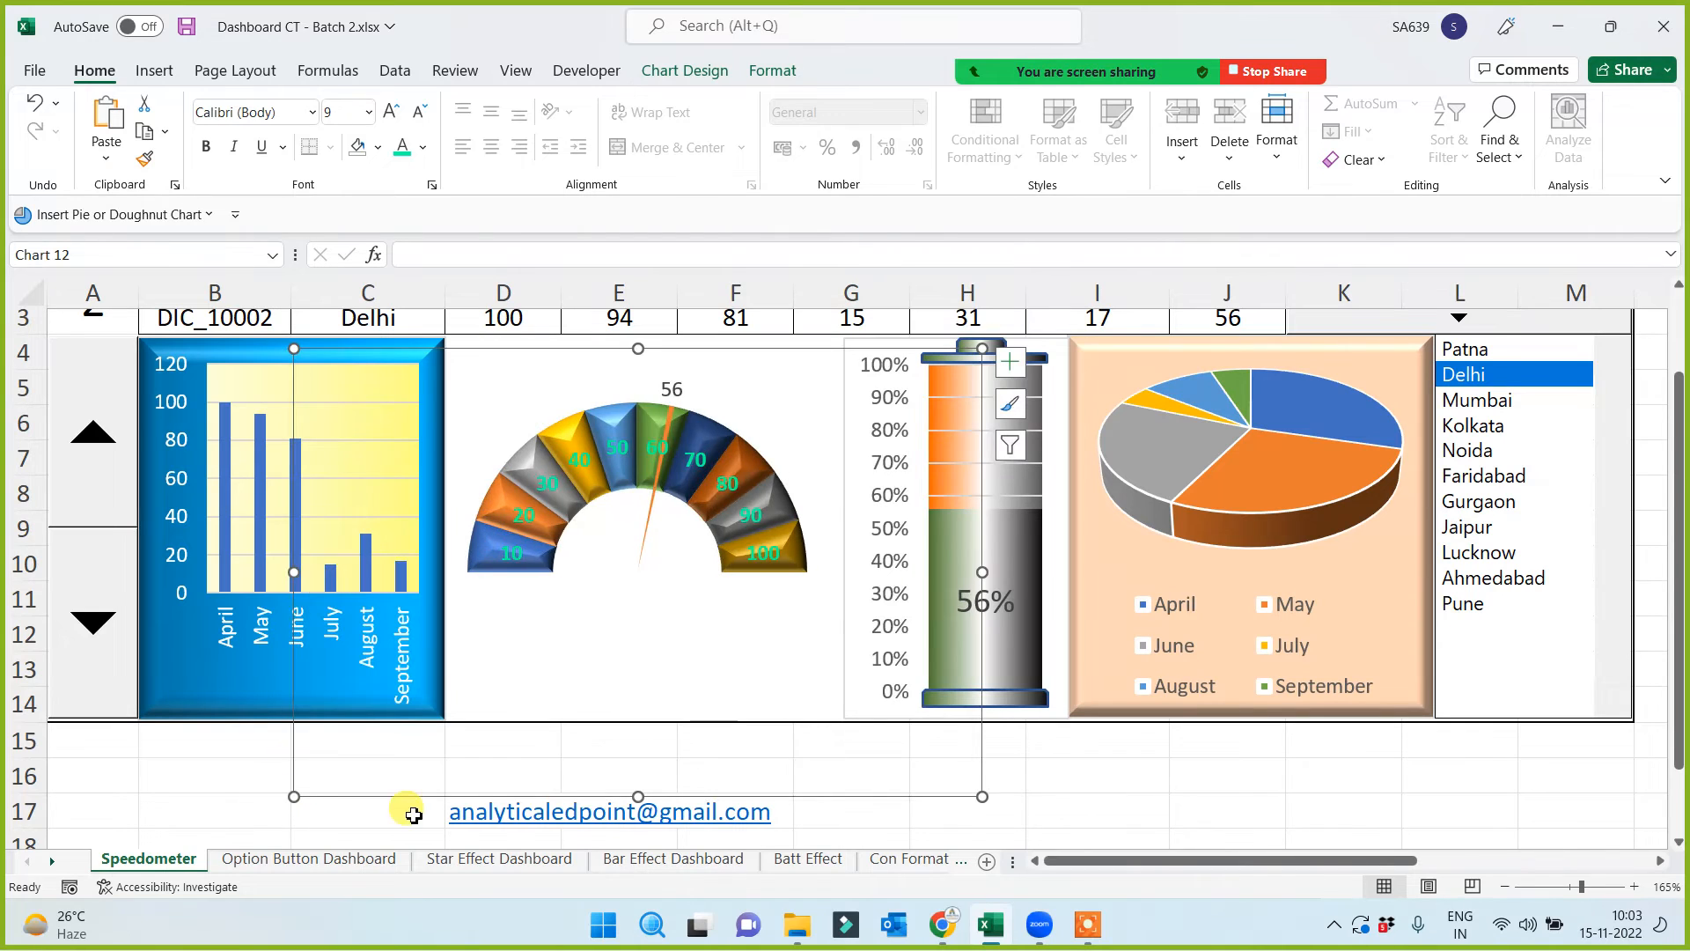
{"action": "left_click_drag", "start_coordinate": [880, 802], "coordinate": [916, 800]}
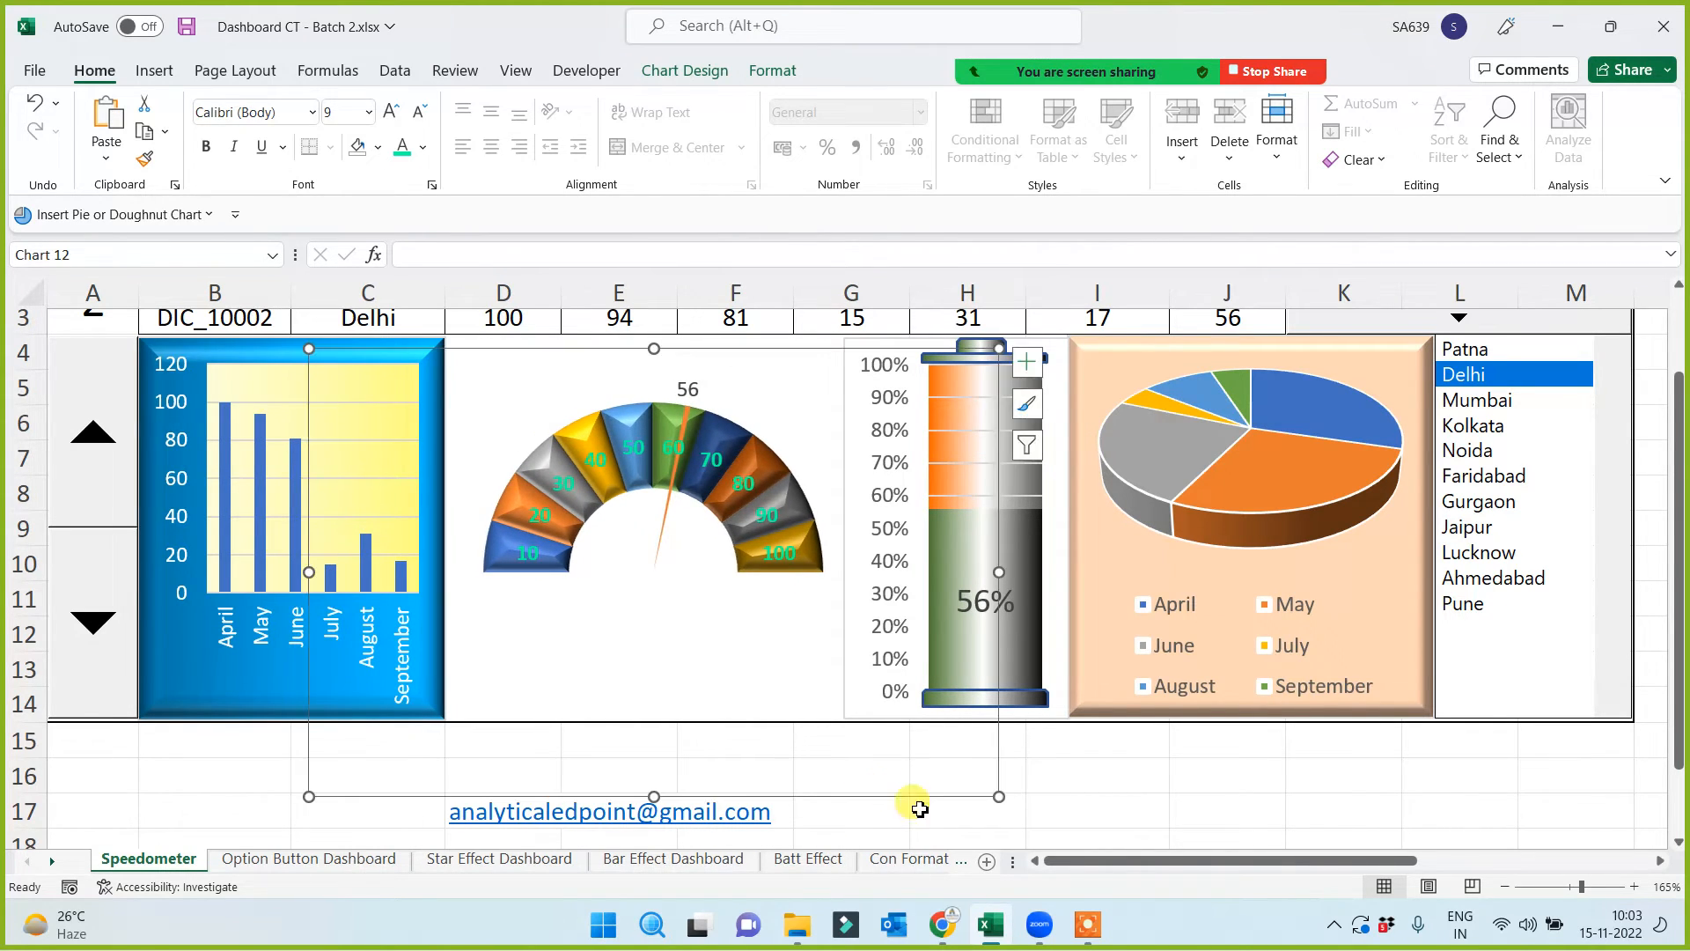
{"action": "left_click", "coordinate": [1332, 816]}
{"action": "scroll", "coordinate": [1332, 816], "scroll_direction": "up", "scroll_amount": 1}
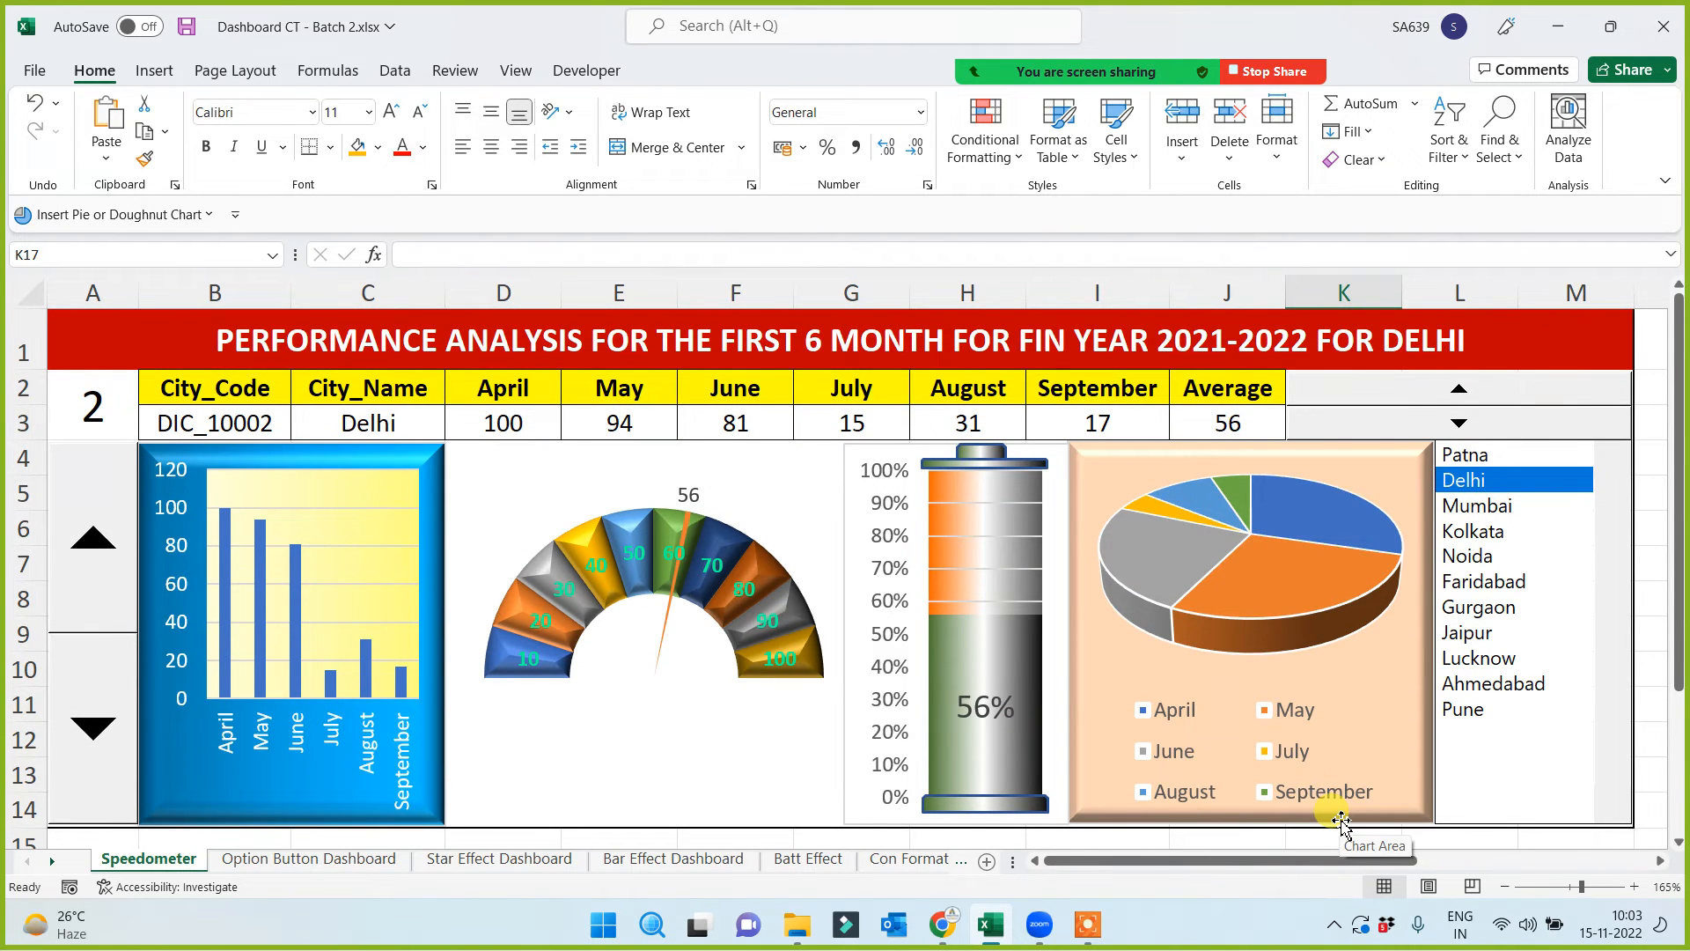
Fill the merged cell D4 behind the speedometer with the recently used turquoise-green colour
{"action": "scroll", "coordinate": [1341, 822], "scroll_direction": "down", "scroll_amount": 1}
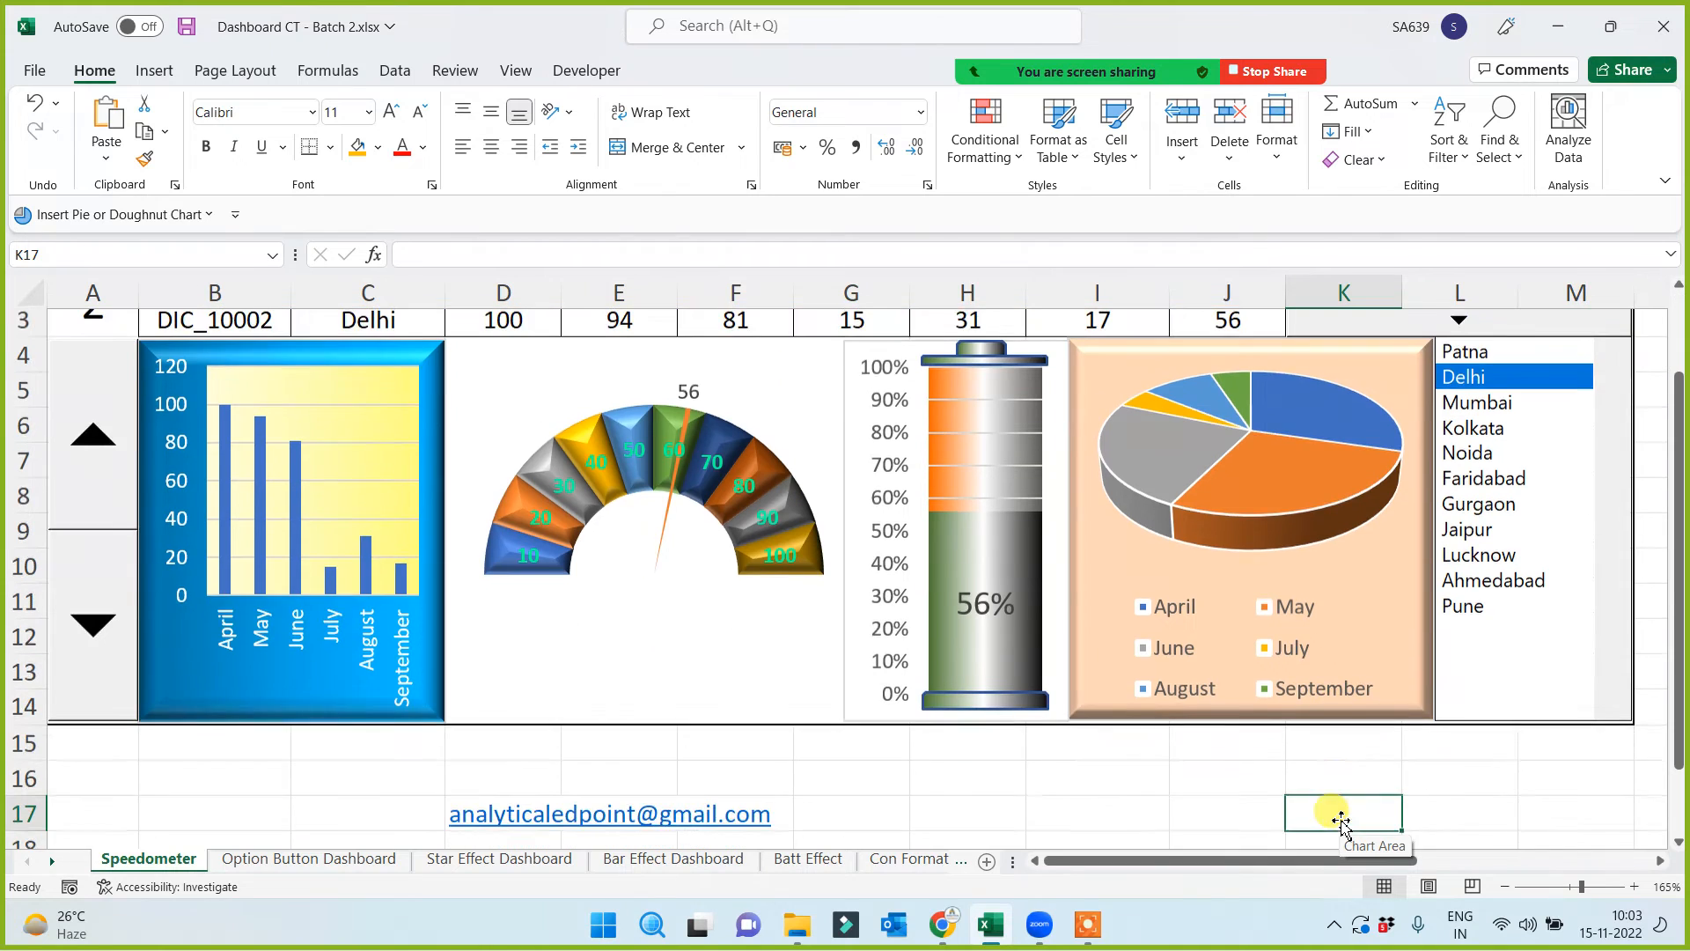
{"action": "scroll", "coordinate": [1162, 823], "scroll_direction": "down", "scroll_amount": 2}
{"action": "left_click", "coordinate": [645, 775]}
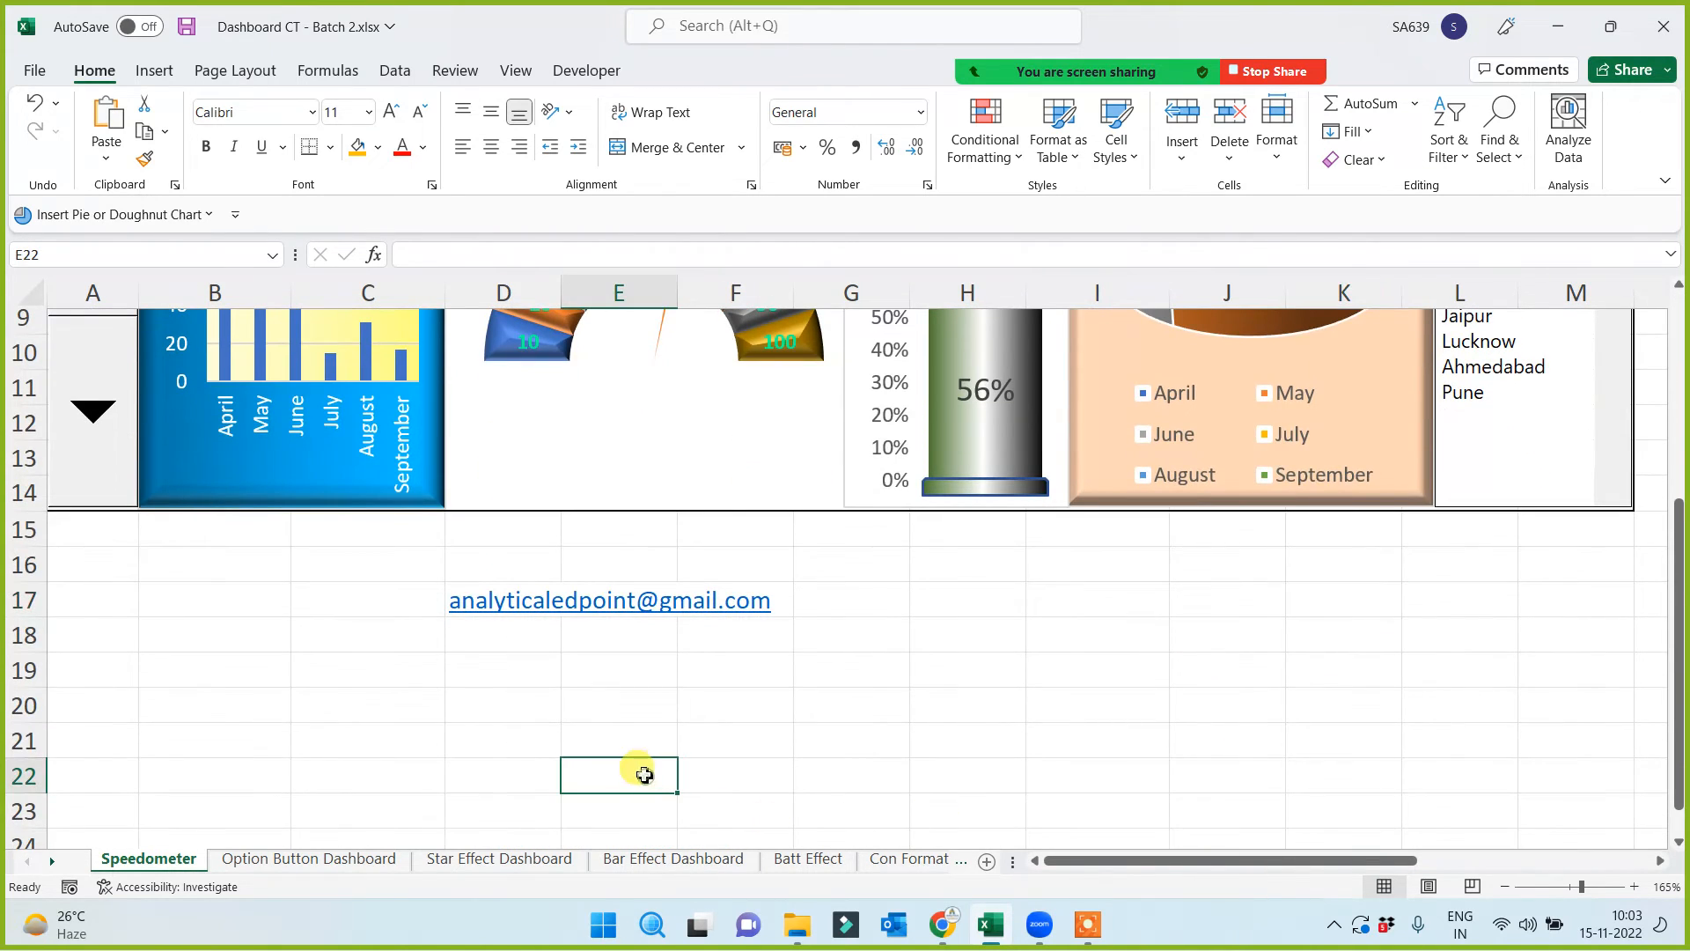
{"action": "key", "text": "Up"}
{"action": "key", "text": "Up"}
{"action": "key", "text": "Up"}
{"action": "key", "text": "Up"}
{"action": "key", "text": "Up"}
{"action": "key", "text": "Up"}
{"action": "key", "text": "Up"}
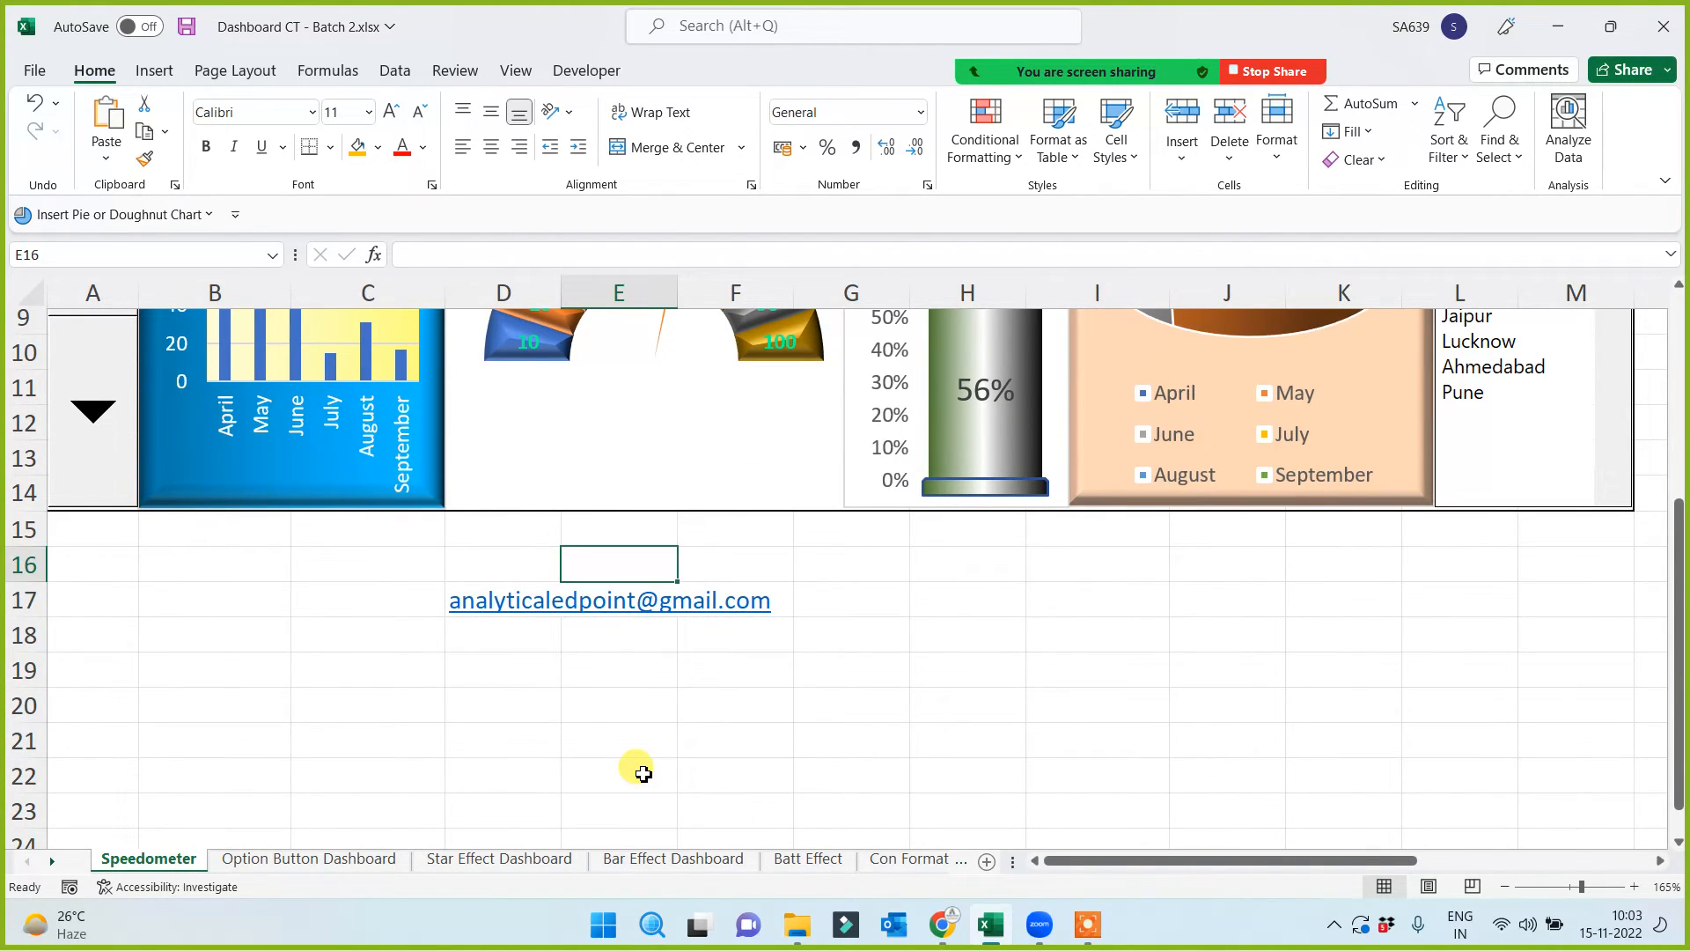
{"action": "key", "text": "Up"}
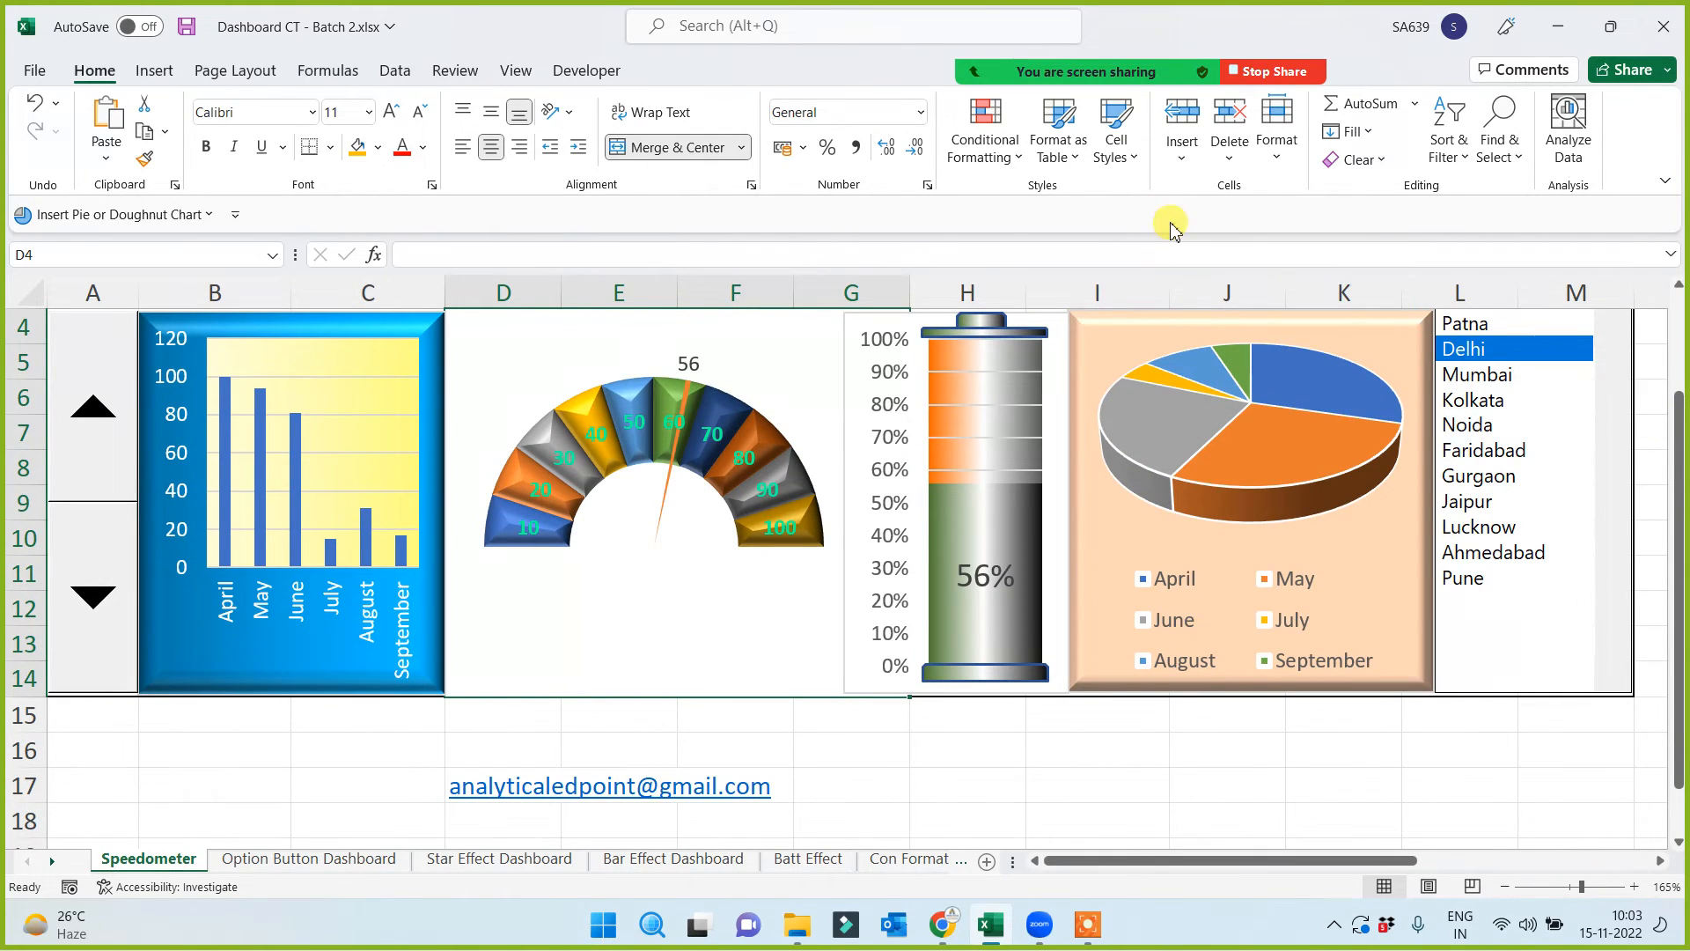
{"action": "left_click", "coordinate": [379, 148]}
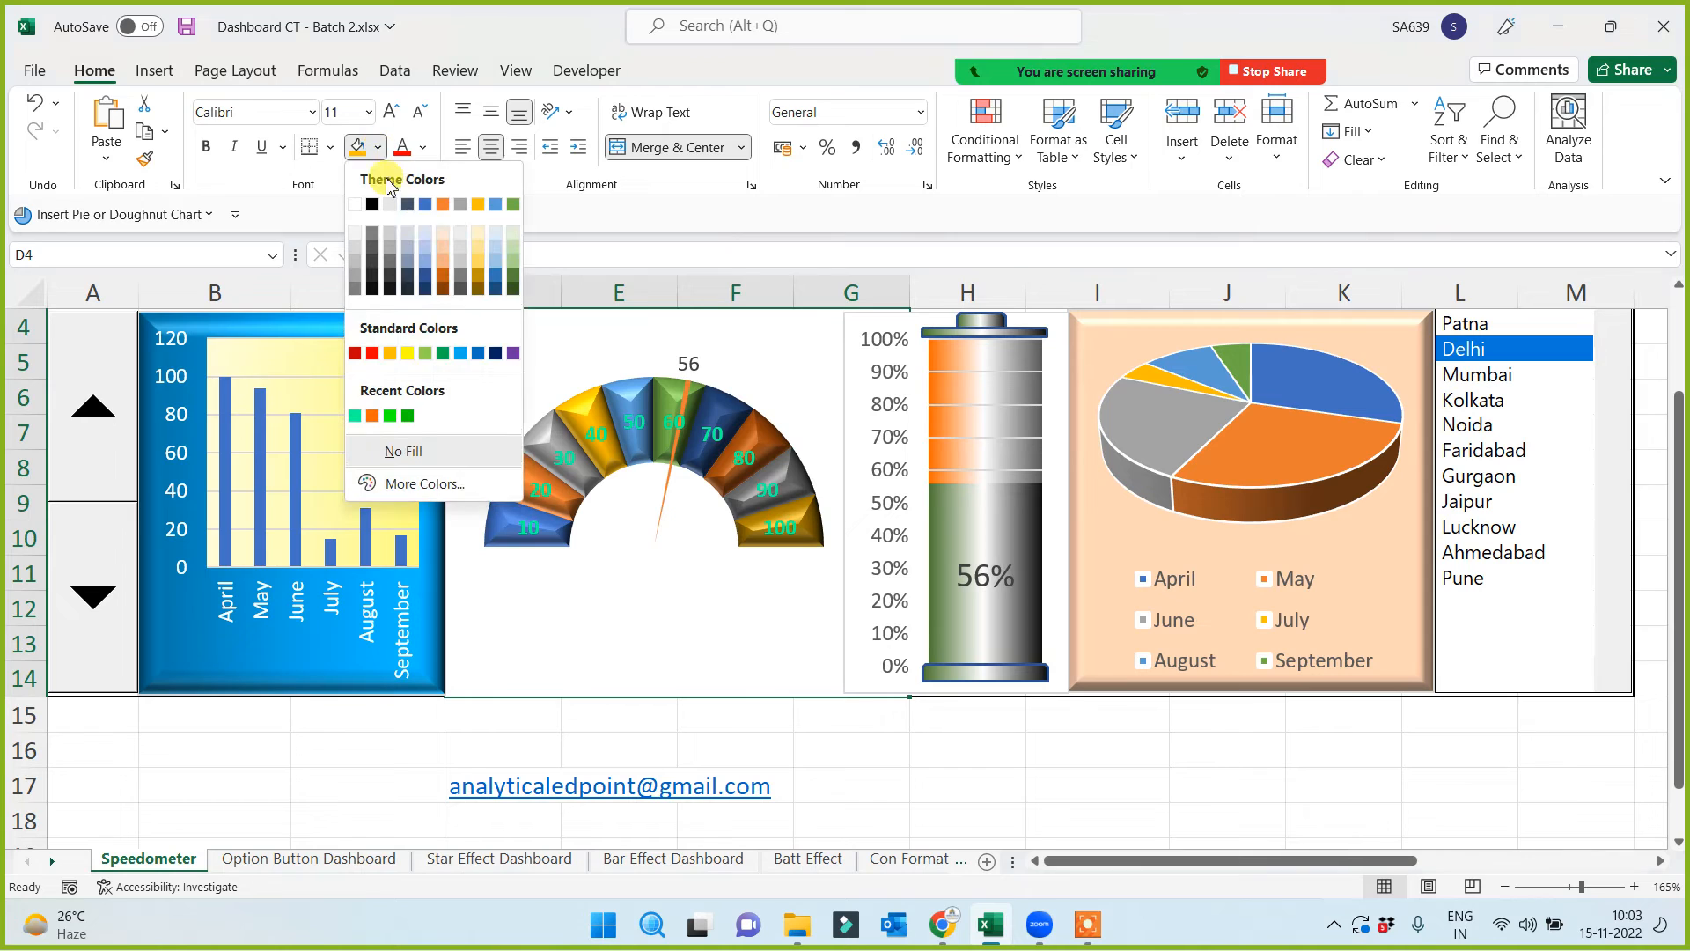
{"action": "left_click", "coordinate": [355, 415]}
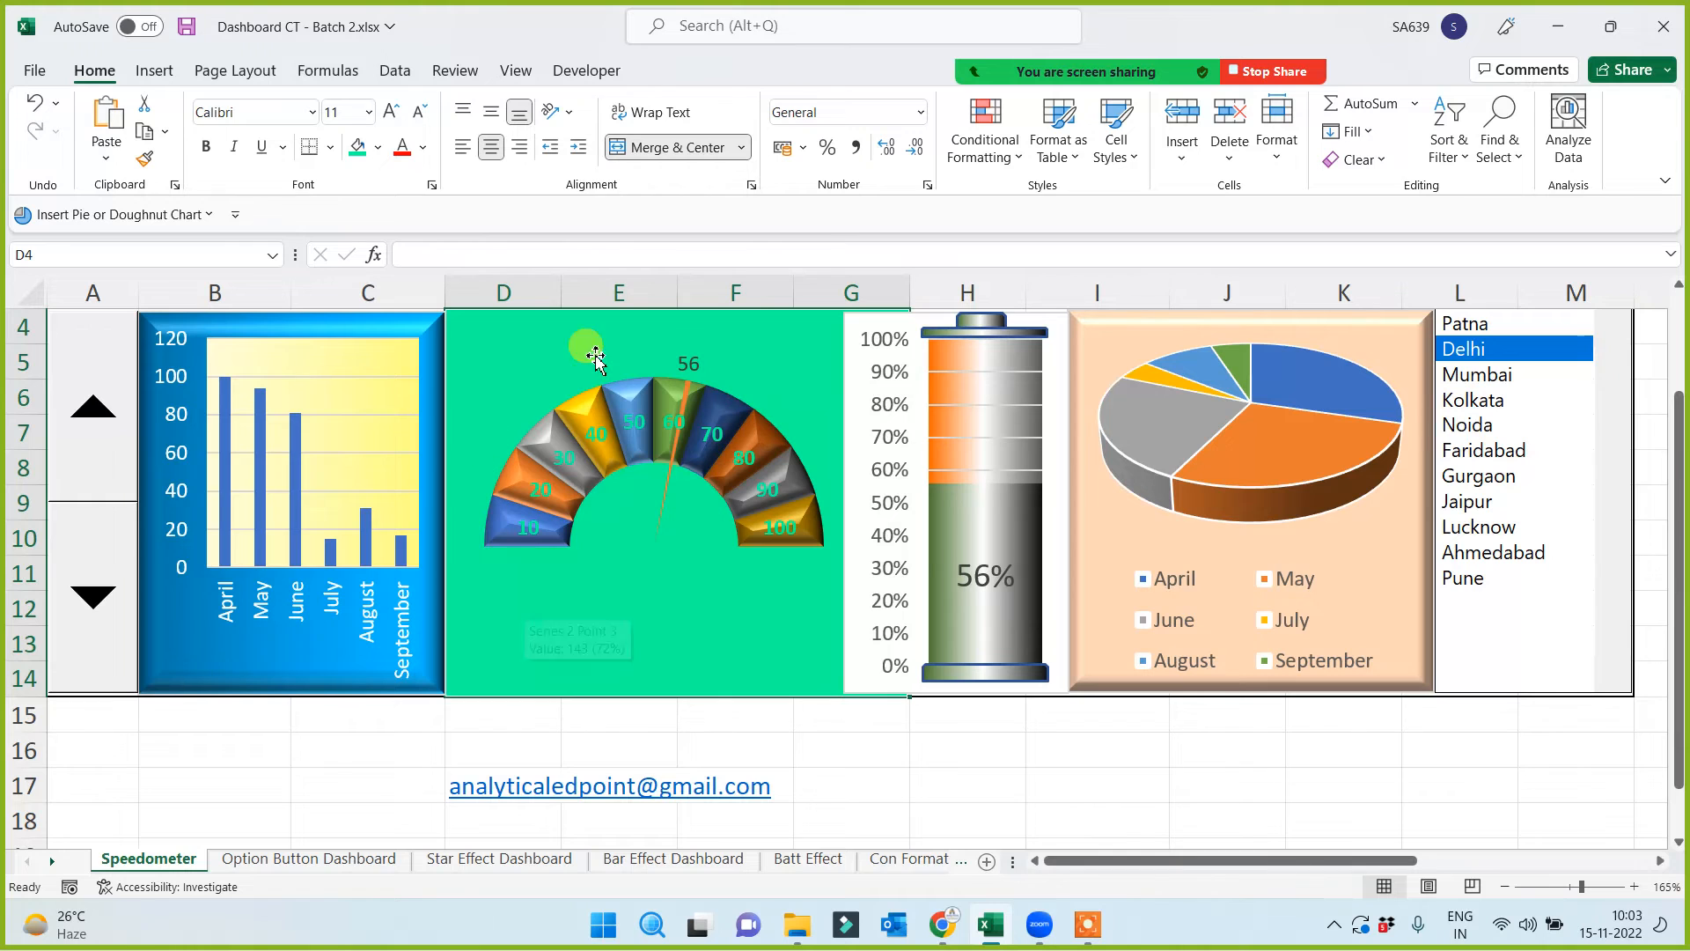
{"action": "scroll", "coordinate": [911, 740], "scroll_direction": "up", "scroll_amount": 1}
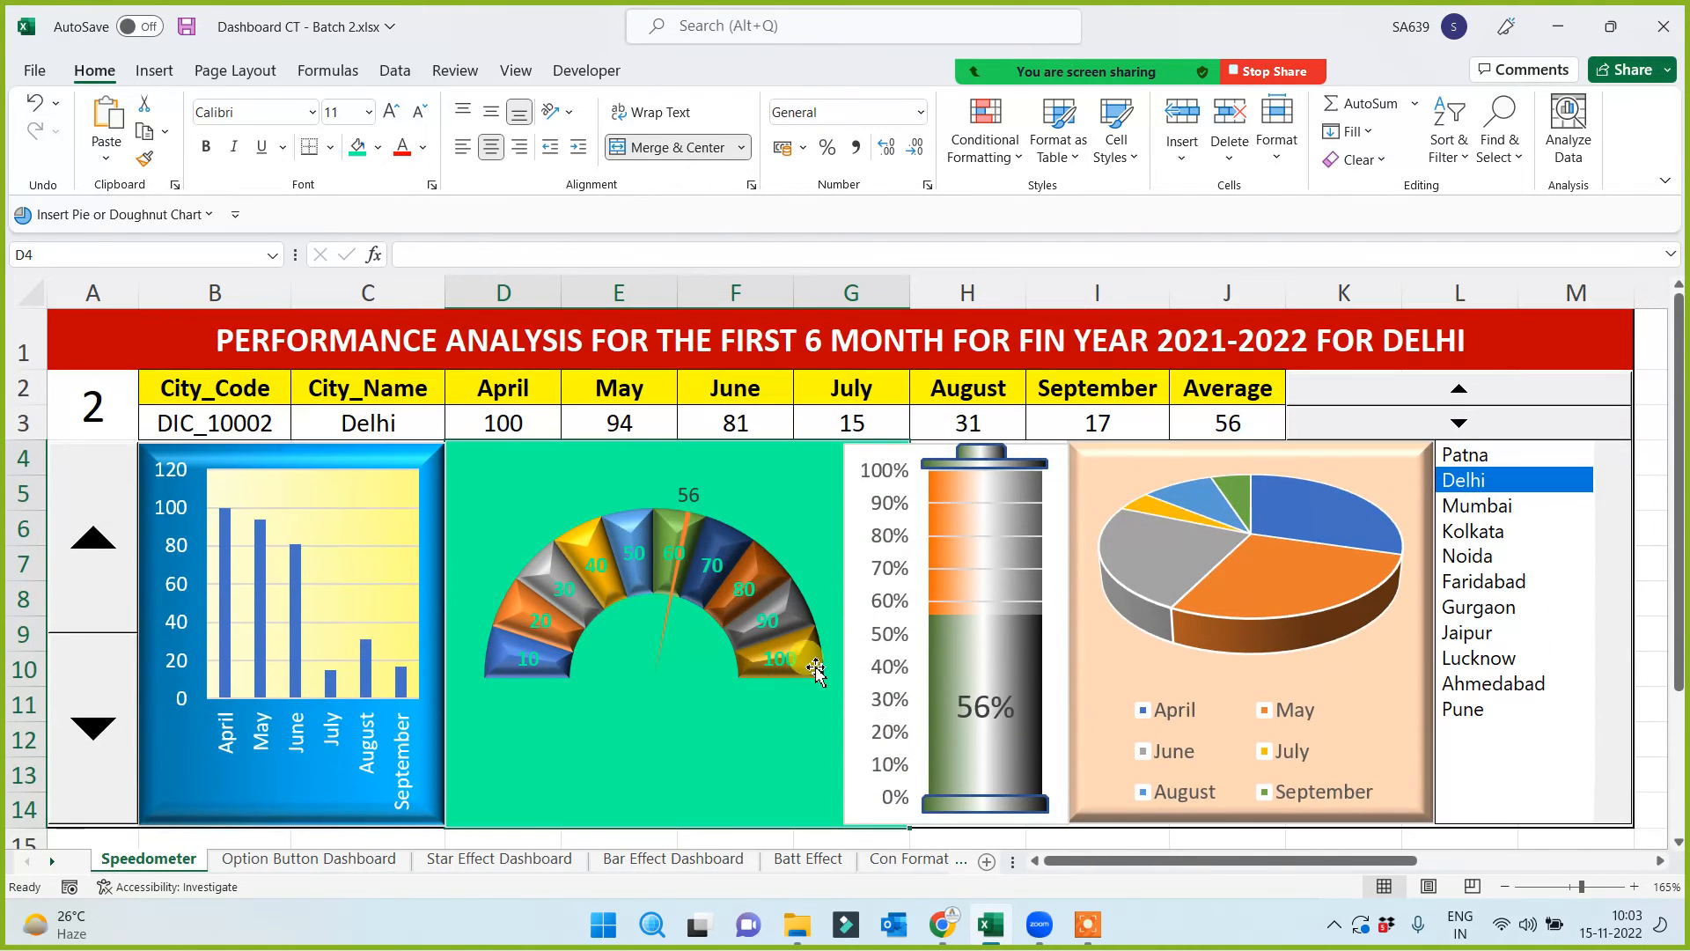
{"action": "left_click", "coordinate": [915, 828]}
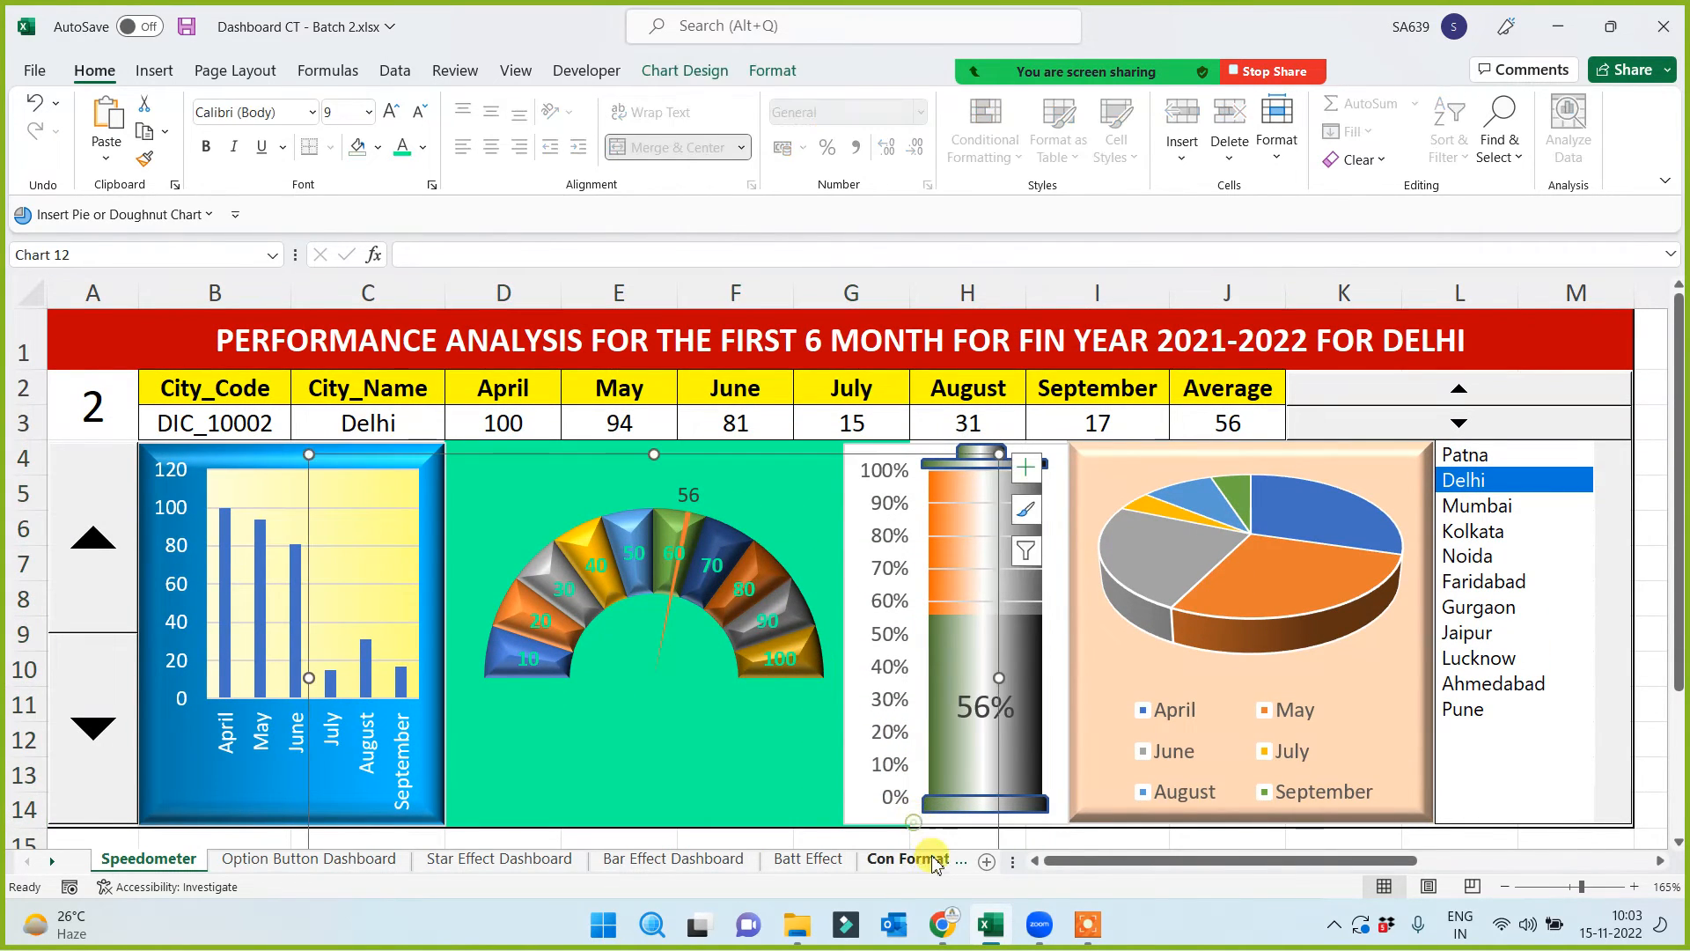
{"action": "left_click", "coordinate": [1109, 837]}
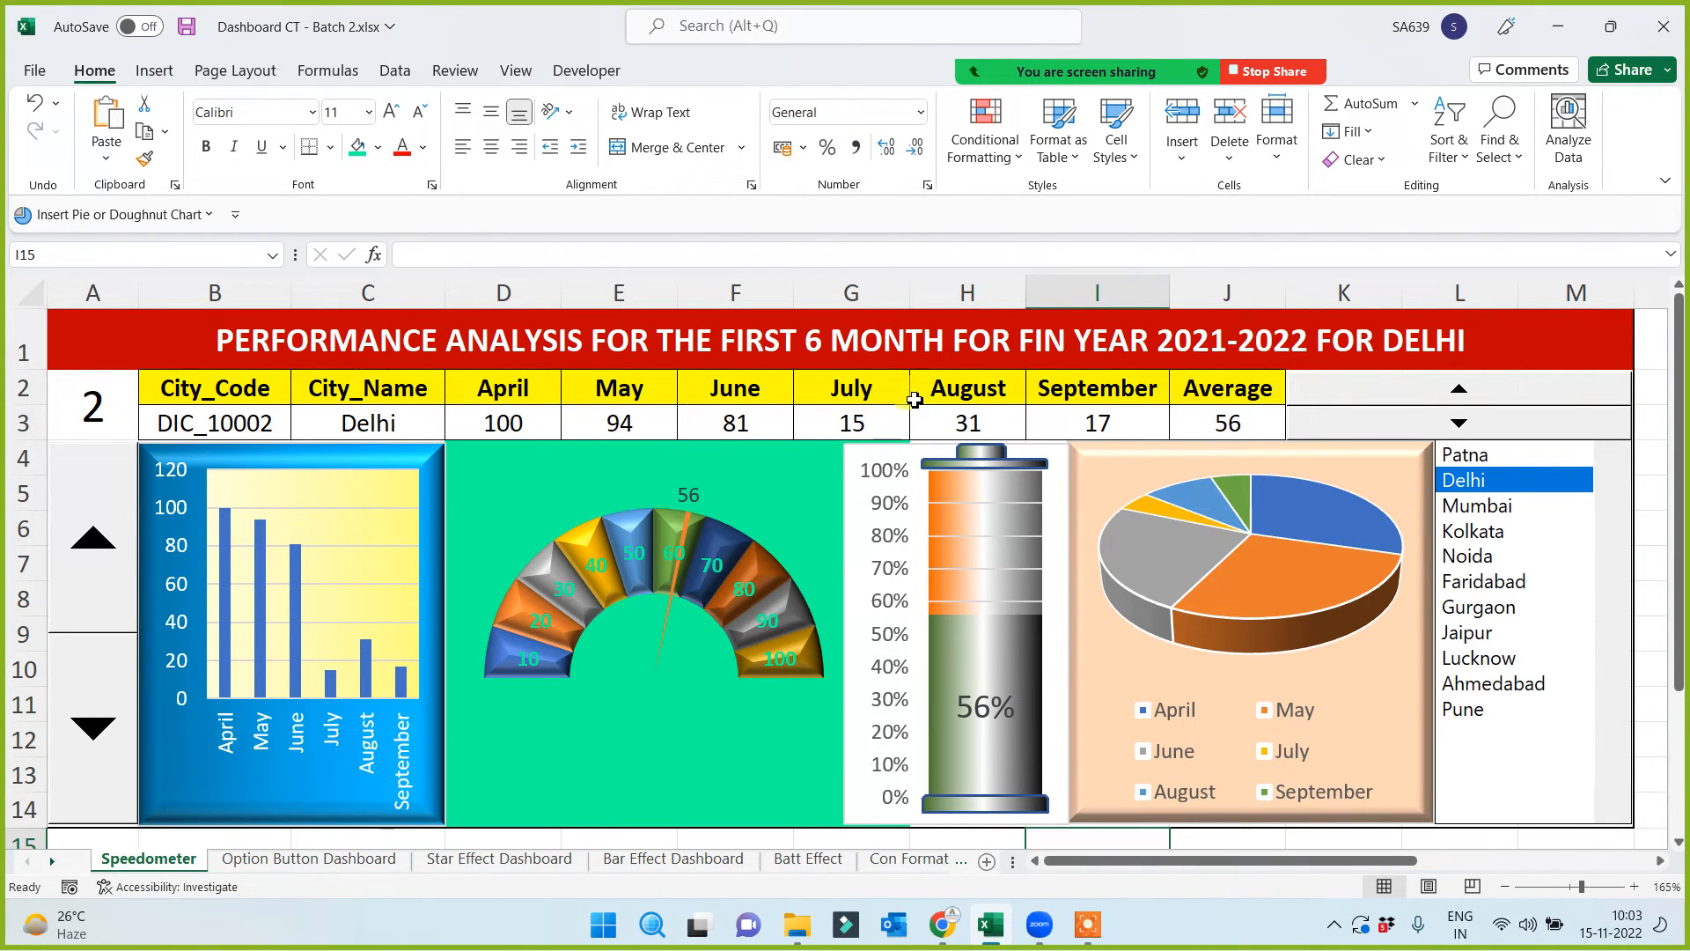
Choose Noida, Jaipur, Kolkata, Delhi, Patna and Mumbai in the city list to check the speedometer on its coloured background
{"action": "scroll", "coordinate": [1100, 704], "scroll_direction": "down", "scroll_amount": 1}
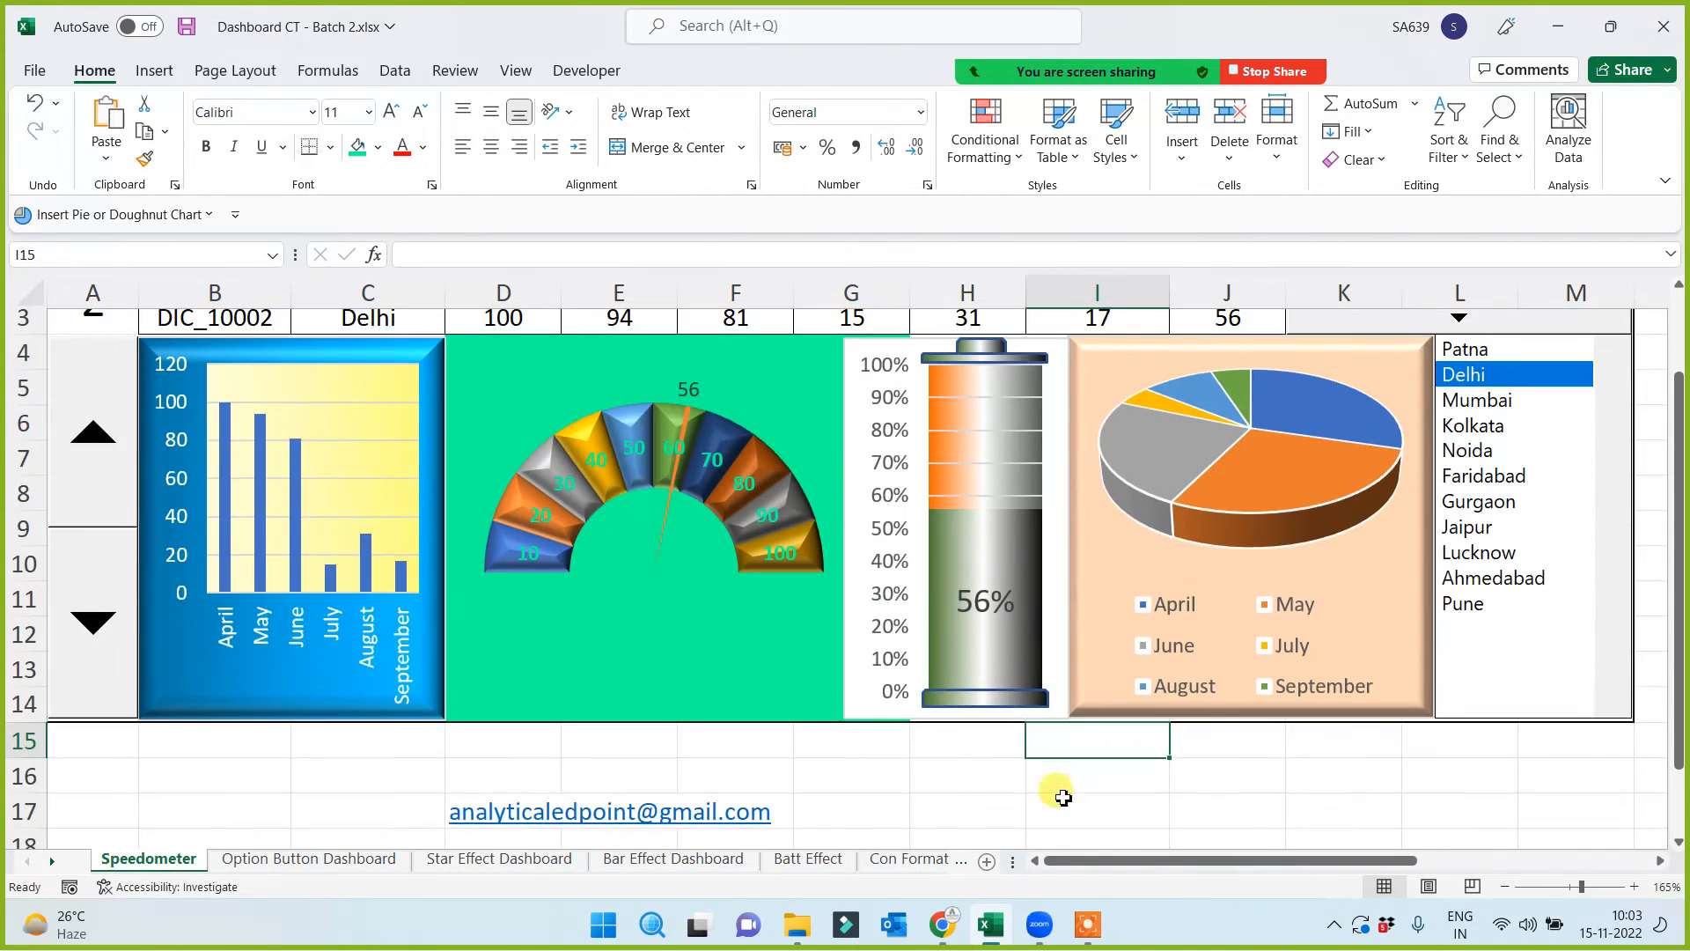
{"action": "left_click", "coordinate": [1090, 801]}
{"action": "left_click", "coordinate": [1488, 450]}
{"action": "left_click", "coordinate": [1497, 526]}
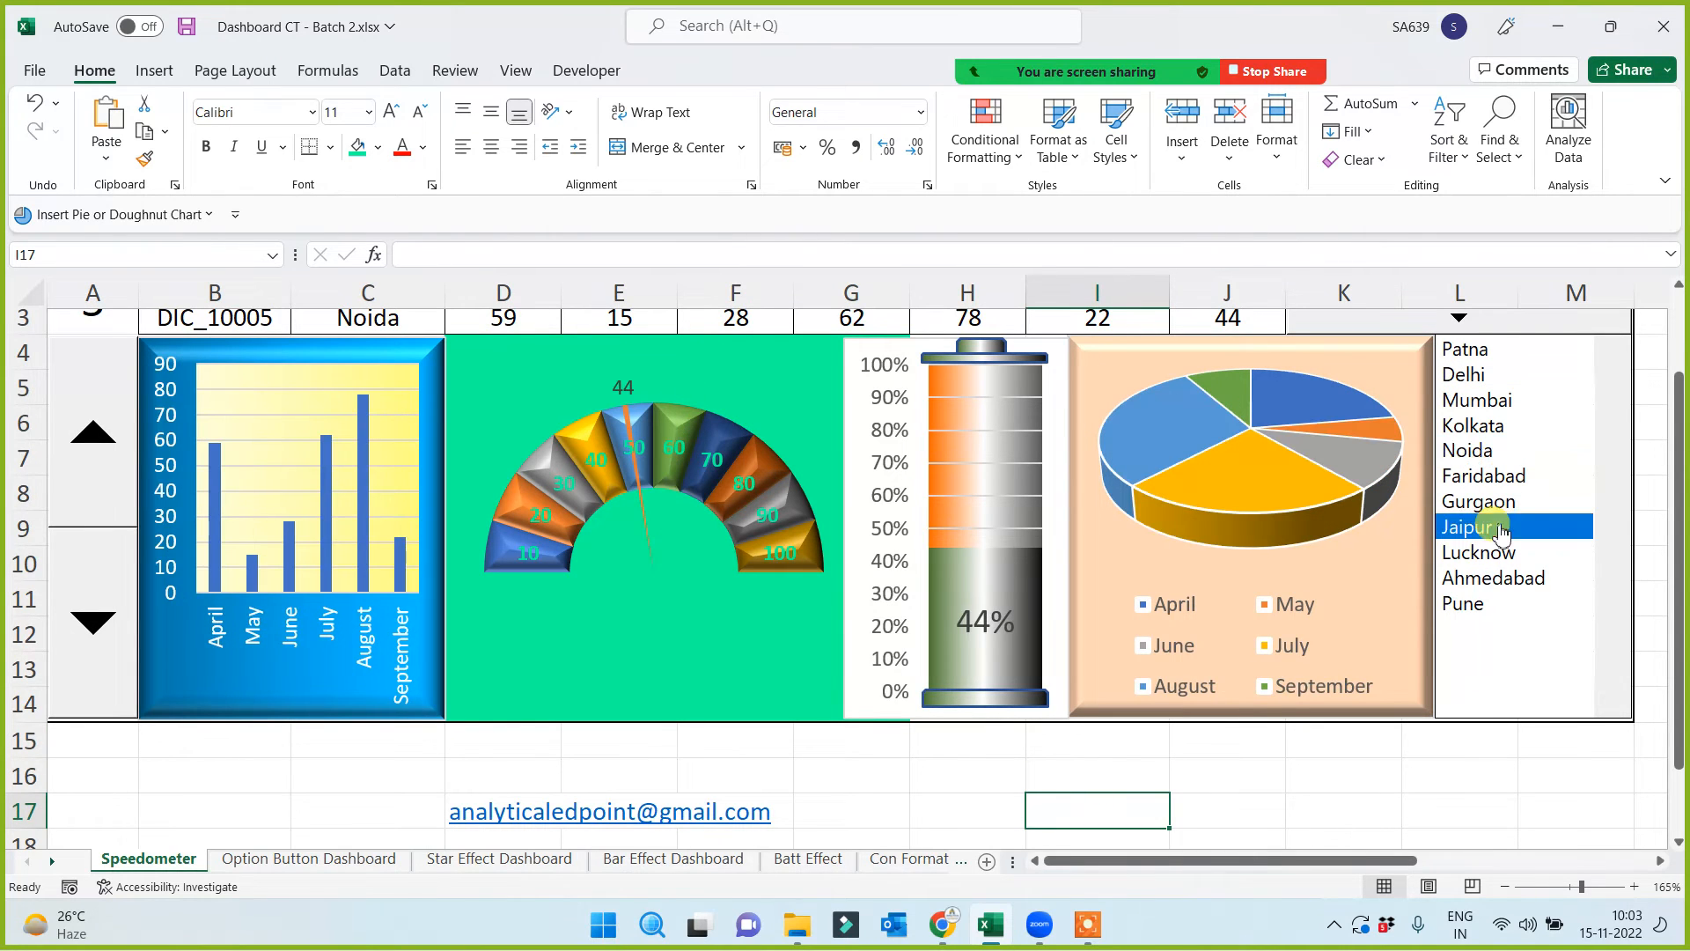
{"action": "left_click", "coordinate": [1496, 429]}
{"action": "scroll", "coordinate": [1492, 449], "scroll_direction": "up", "scroll_amount": 1}
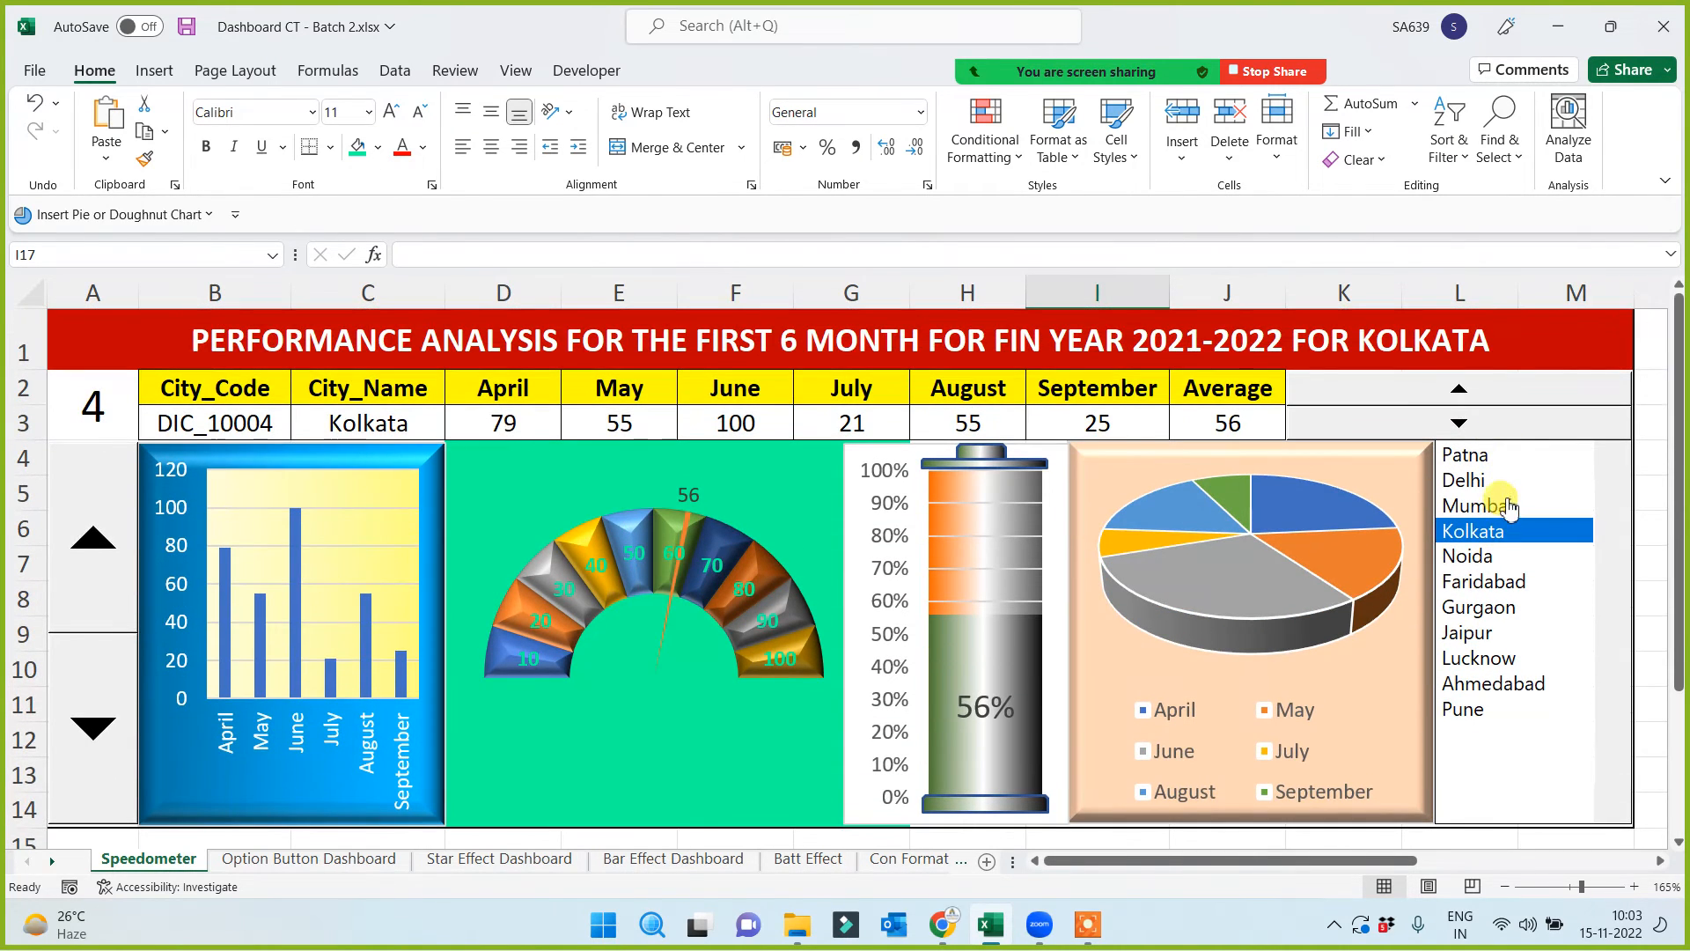
{"action": "left_click", "coordinate": [1502, 483]}
{"action": "left_click", "coordinate": [1490, 454]}
{"action": "left_click", "coordinate": [1497, 506]}
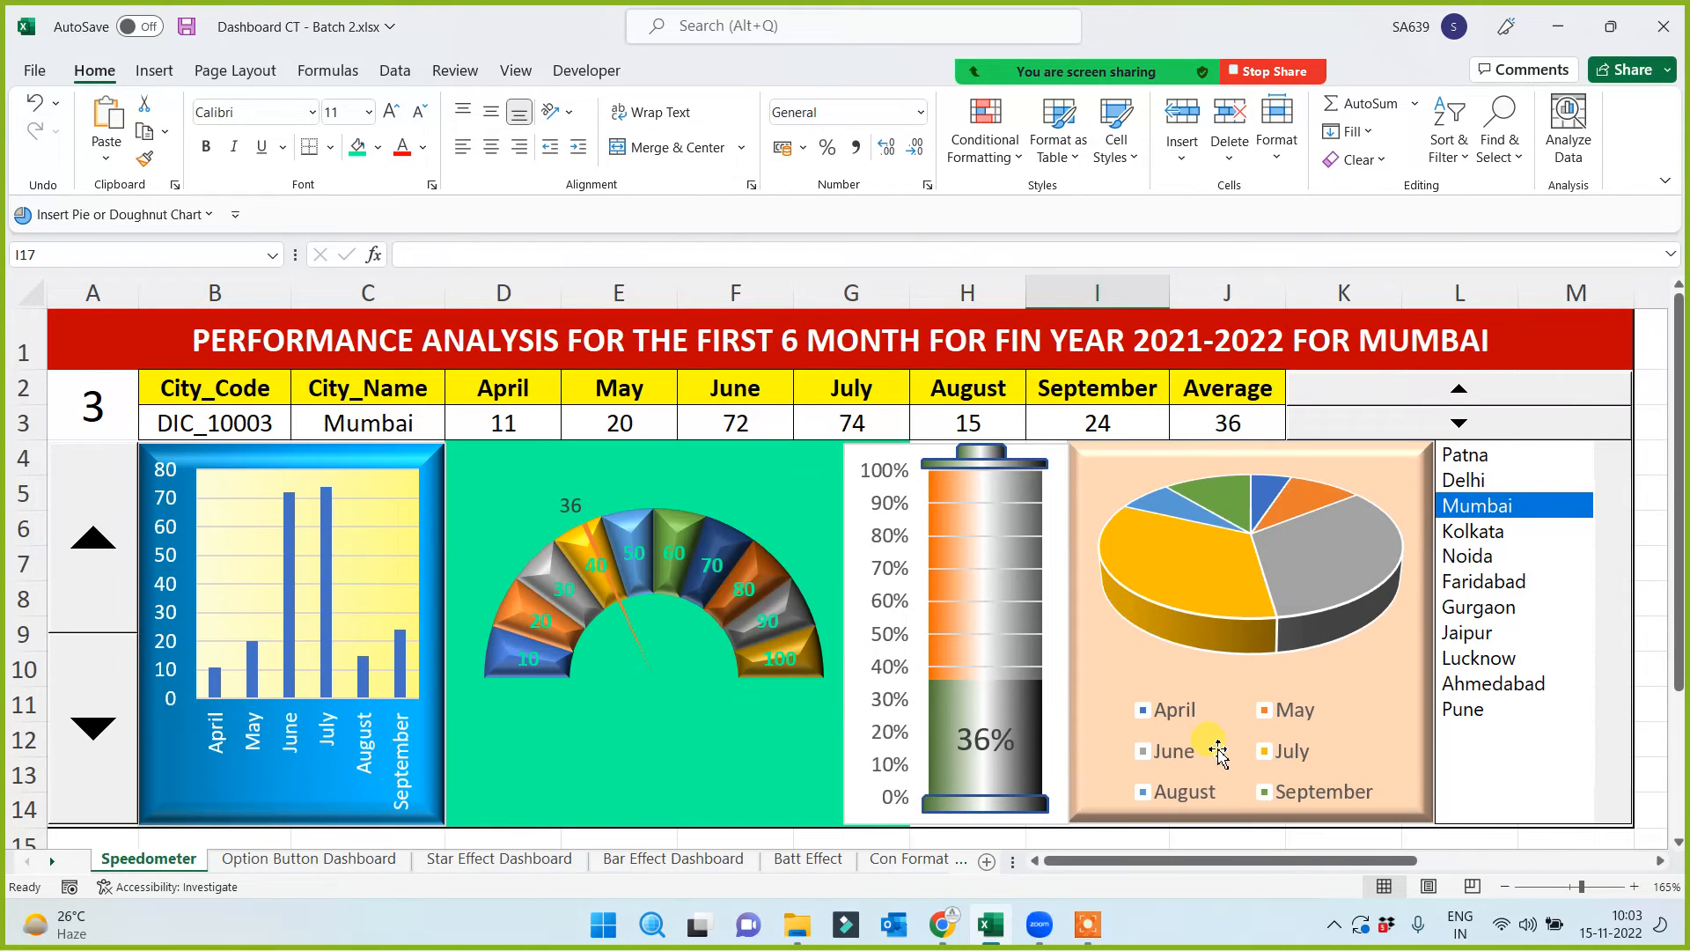
Start a formula-based conditional formatting rule for the merged cell D4 behind the speedometer
{"action": "scroll", "coordinate": [1056, 749], "scroll_direction": "down", "scroll_amount": 1}
{"action": "scroll", "coordinate": [939, 743], "scroll_direction": "up", "scroll_amount": 1}
{"action": "scroll", "coordinate": [863, 757], "scroll_direction": "down", "scroll_amount": 2}
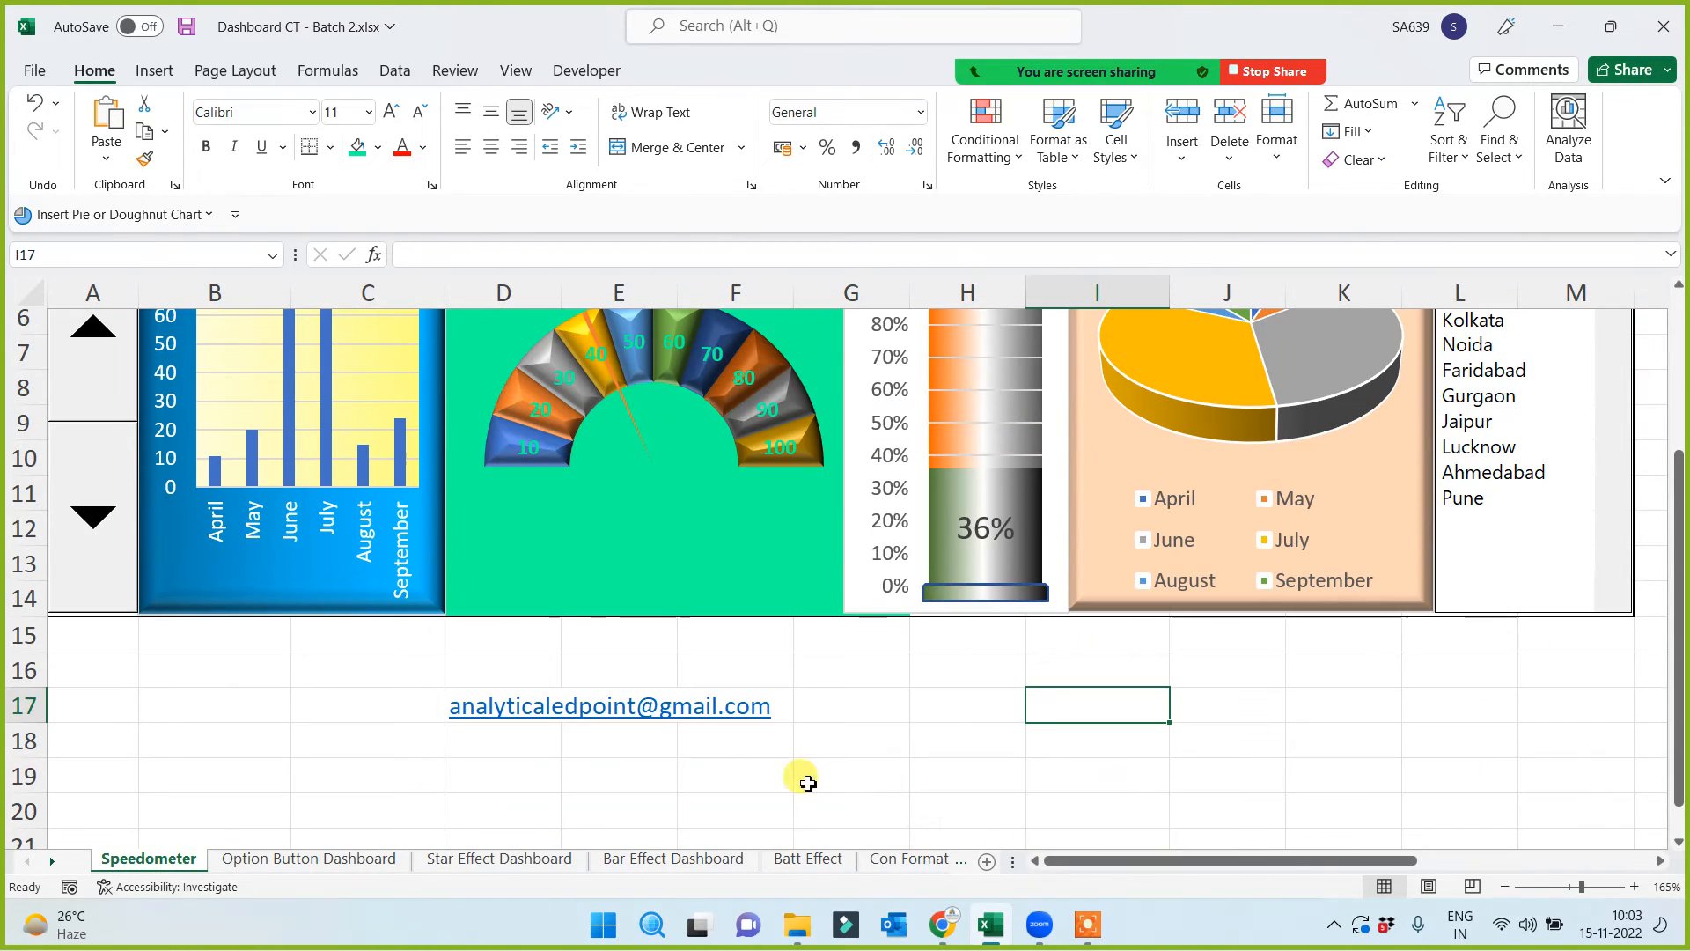
{"action": "left_click", "coordinate": [491, 660]}
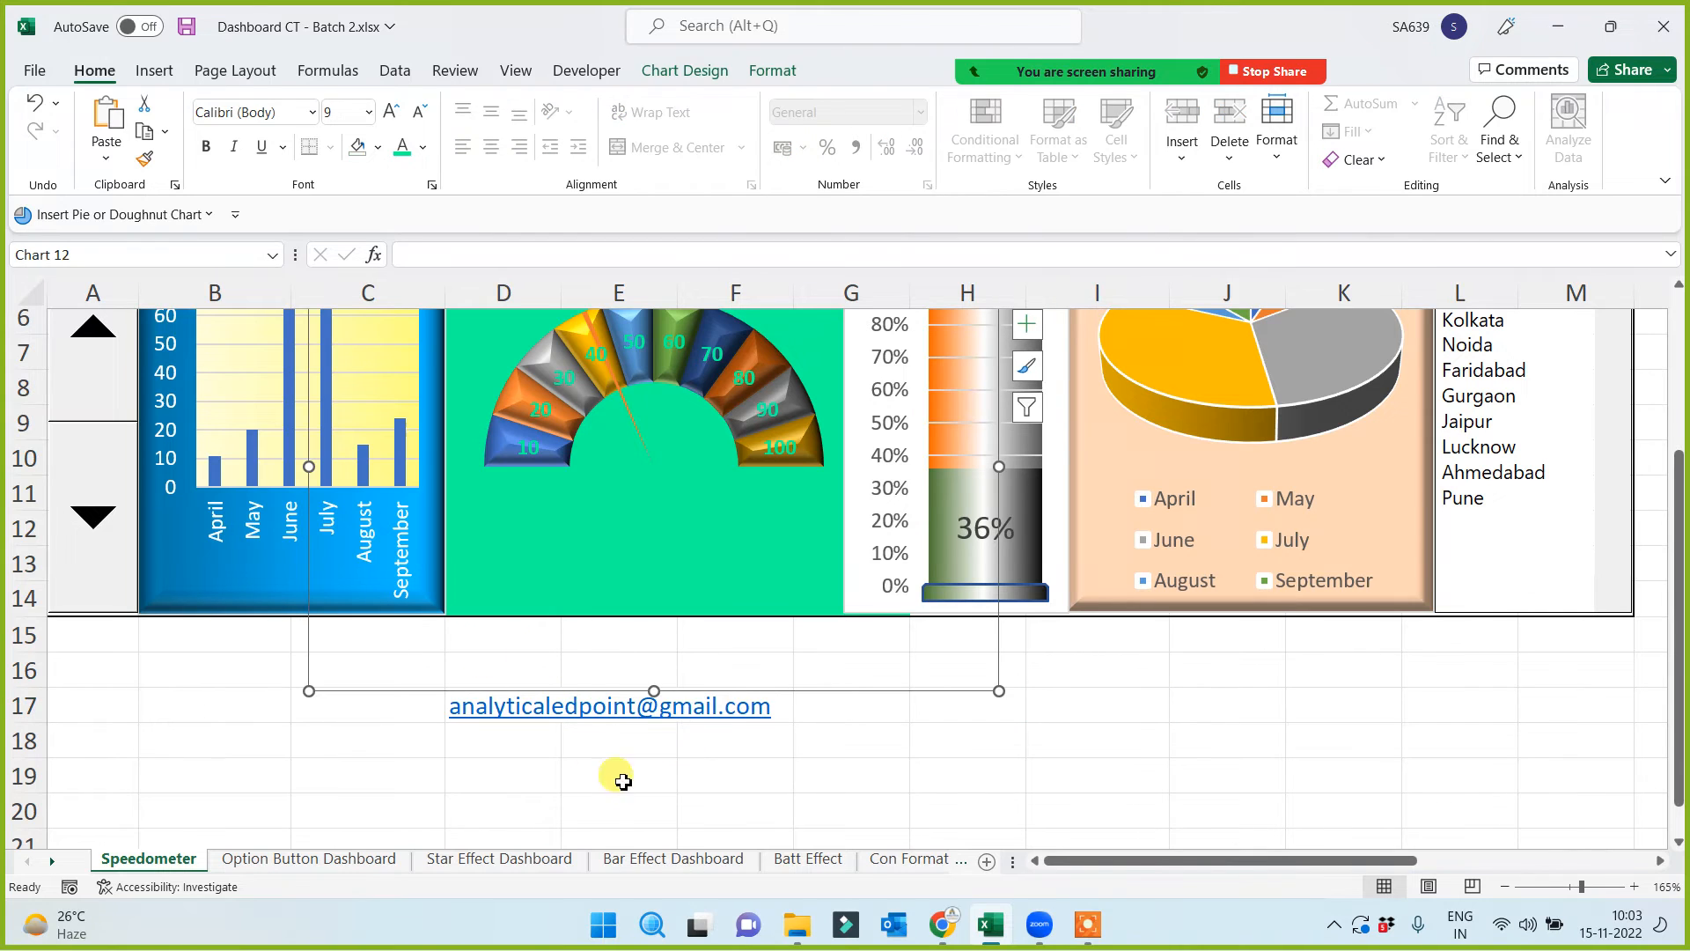
{"action": "left_click", "coordinate": [802, 800]}
{"action": "left_click", "coordinate": [751, 770]}
{"action": "key", "text": "Up"}
{"action": "key", "text": "Up"}
{"action": "key", "text": "Up"}
{"action": "key", "text": "Up"}
{"action": "key", "text": "Up"}
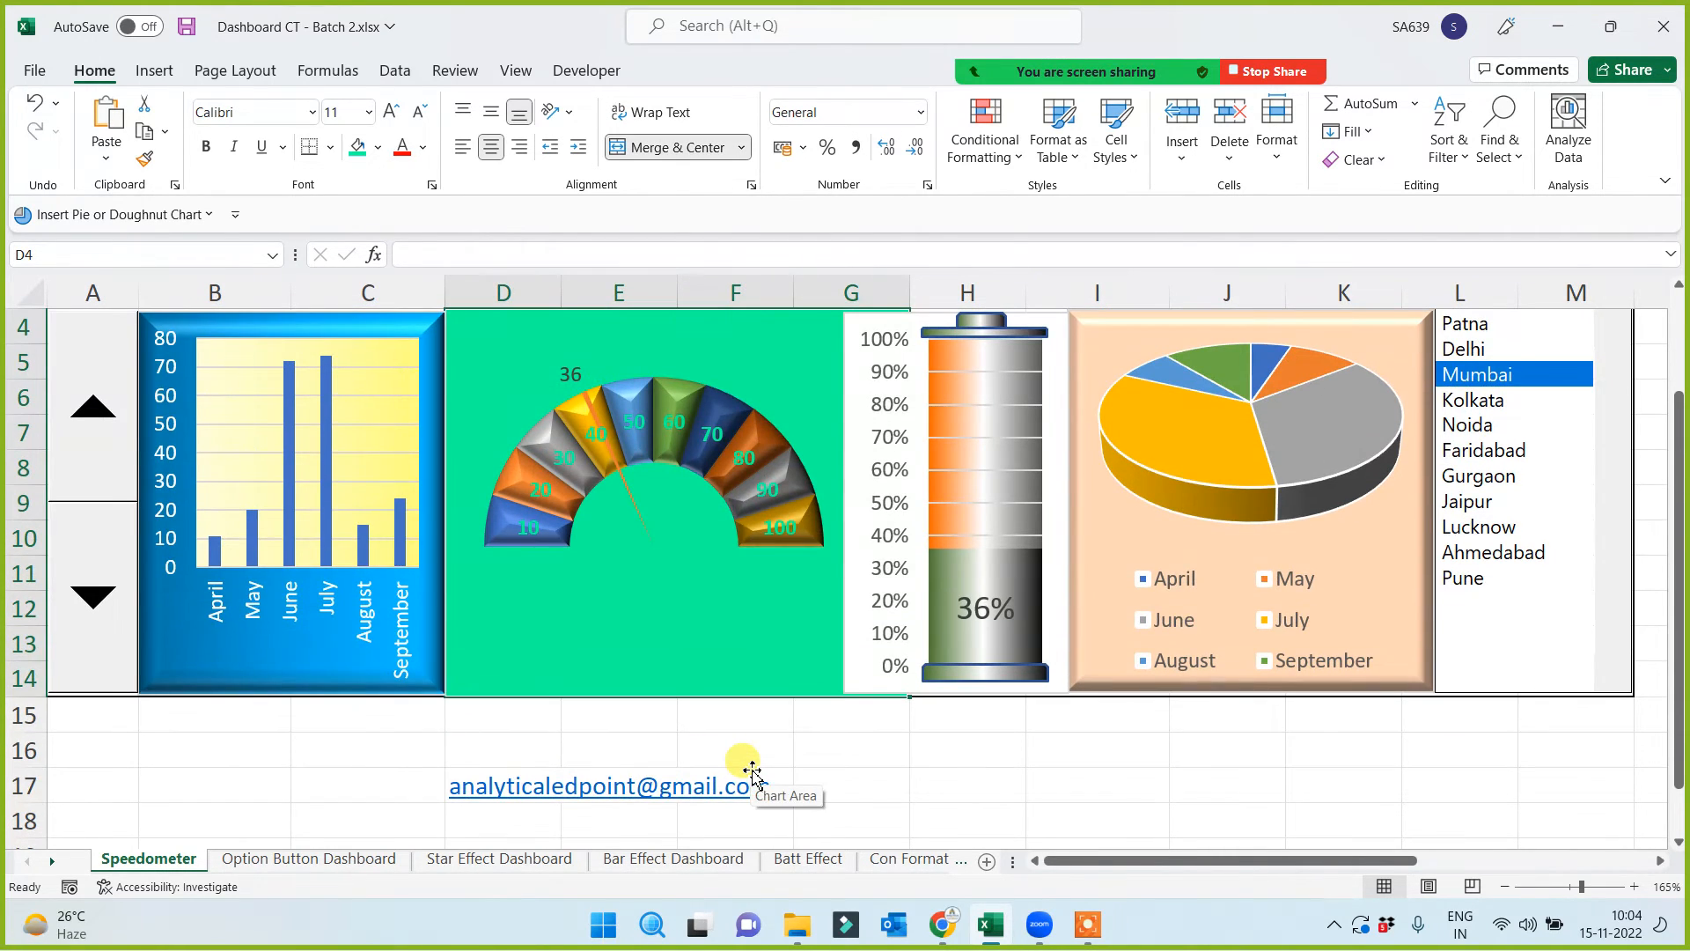
{"action": "left_click", "coordinate": [984, 157]}
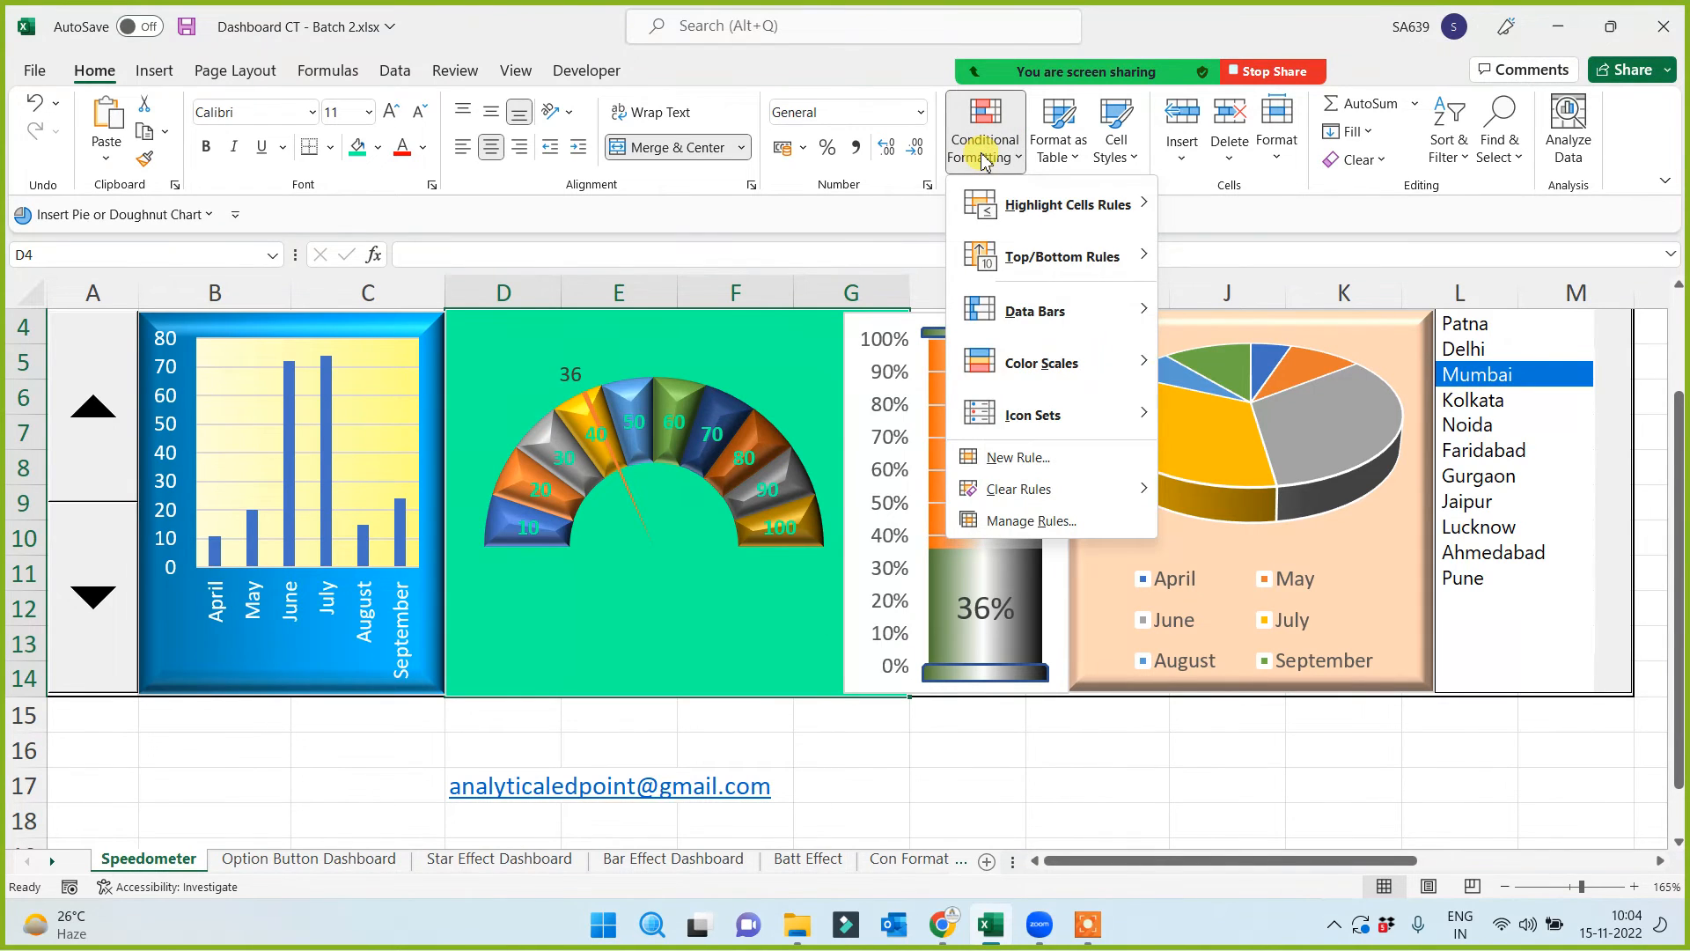
{"action": "left_click", "coordinate": [1018, 520]}
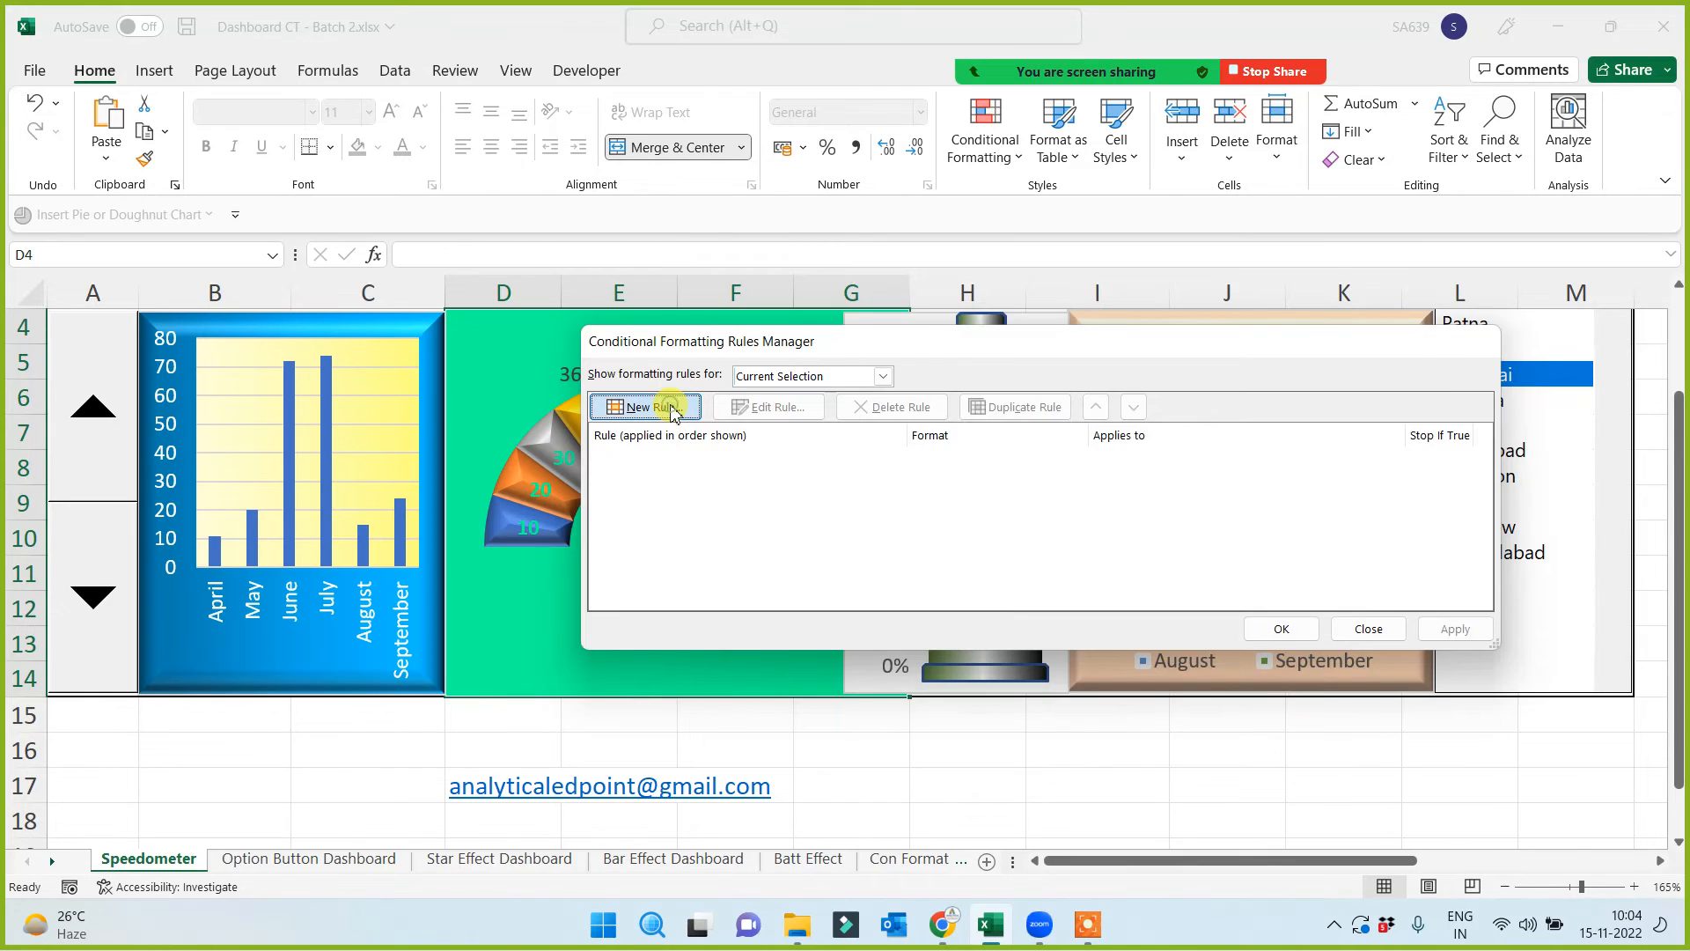
{"action": "left_click", "coordinate": [674, 409]}
{"action": "left_click", "coordinate": [854, 443]}
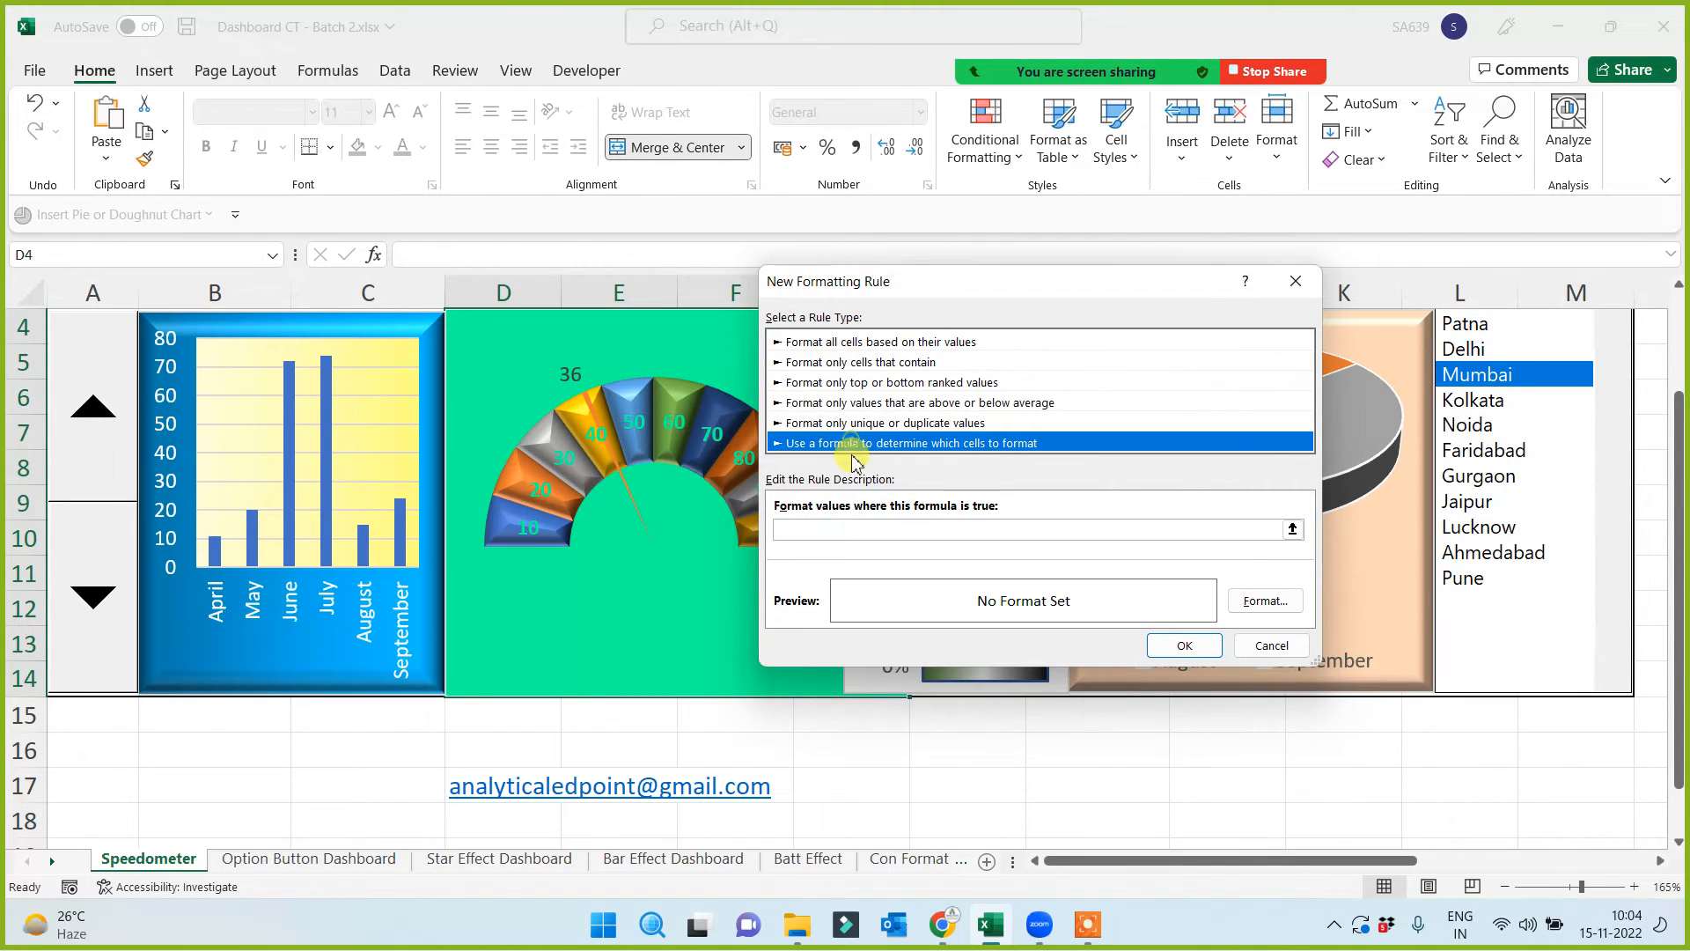
Set the rule's formula to =$J$3<40, so that it depends on the city's average
{"action": "left_click", "coordinate": [825, 528]}
{"action": "left_click_drag", "start_coordinate": [1681, 498], "coordinate": [1680, 414]}
{"action": "left_click_drag", "start_coordinate": [1117, 287], "coordinate": [832, 302]}
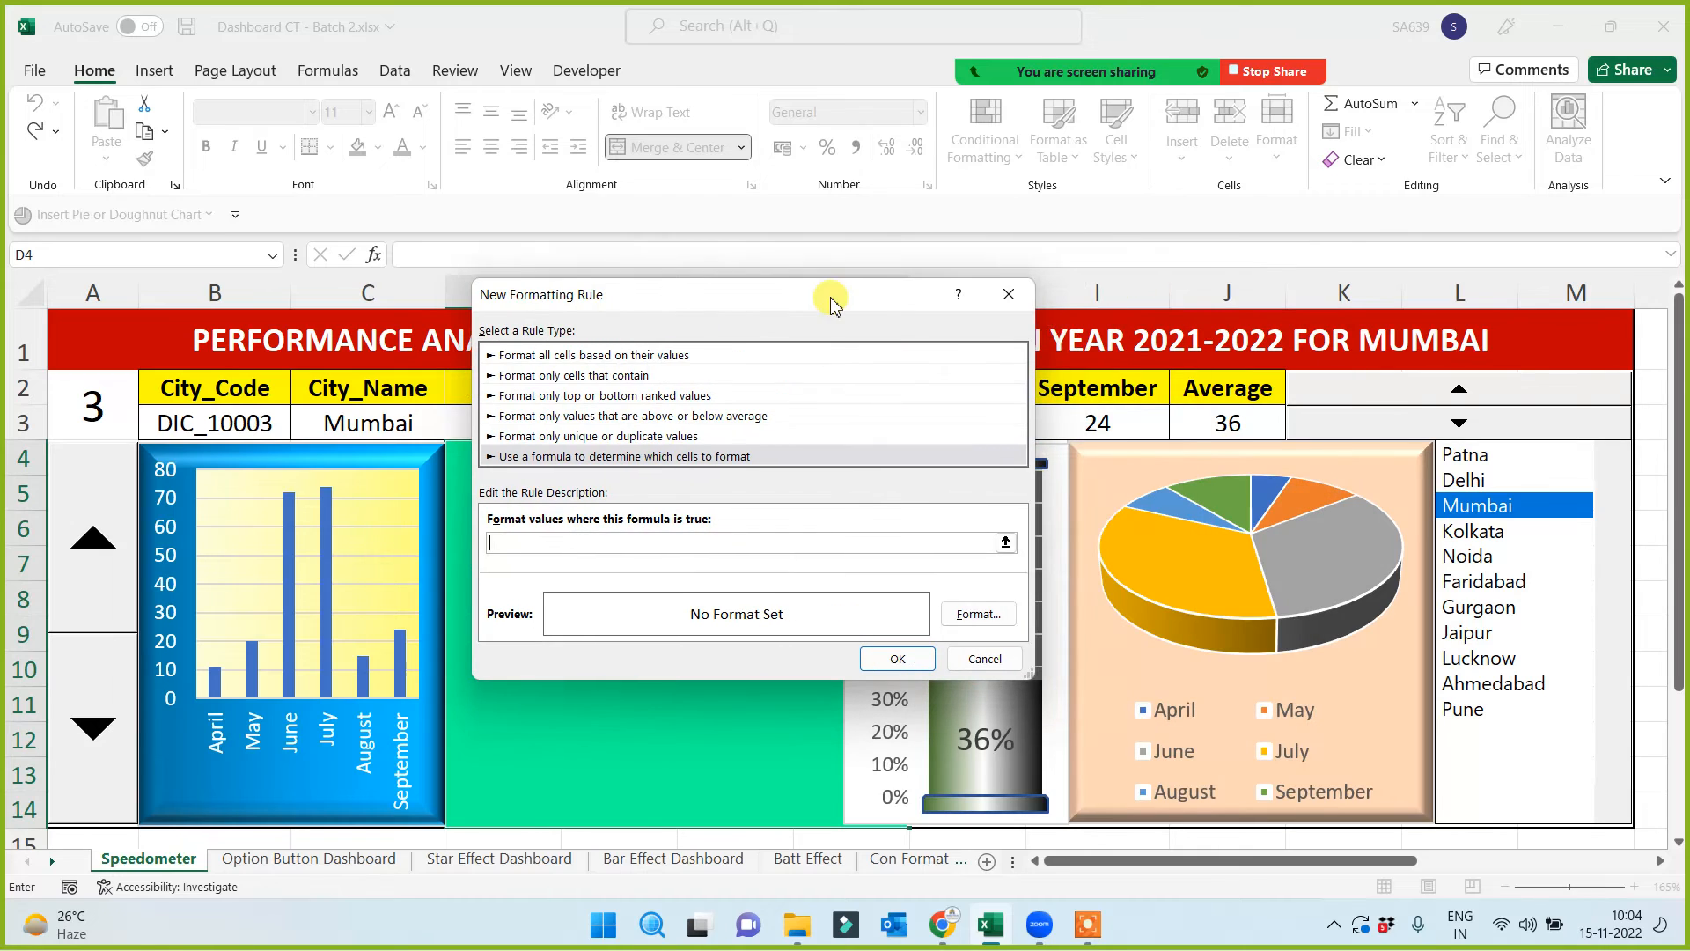
{"action": "left_click", "coordinate": [1236, 425]}
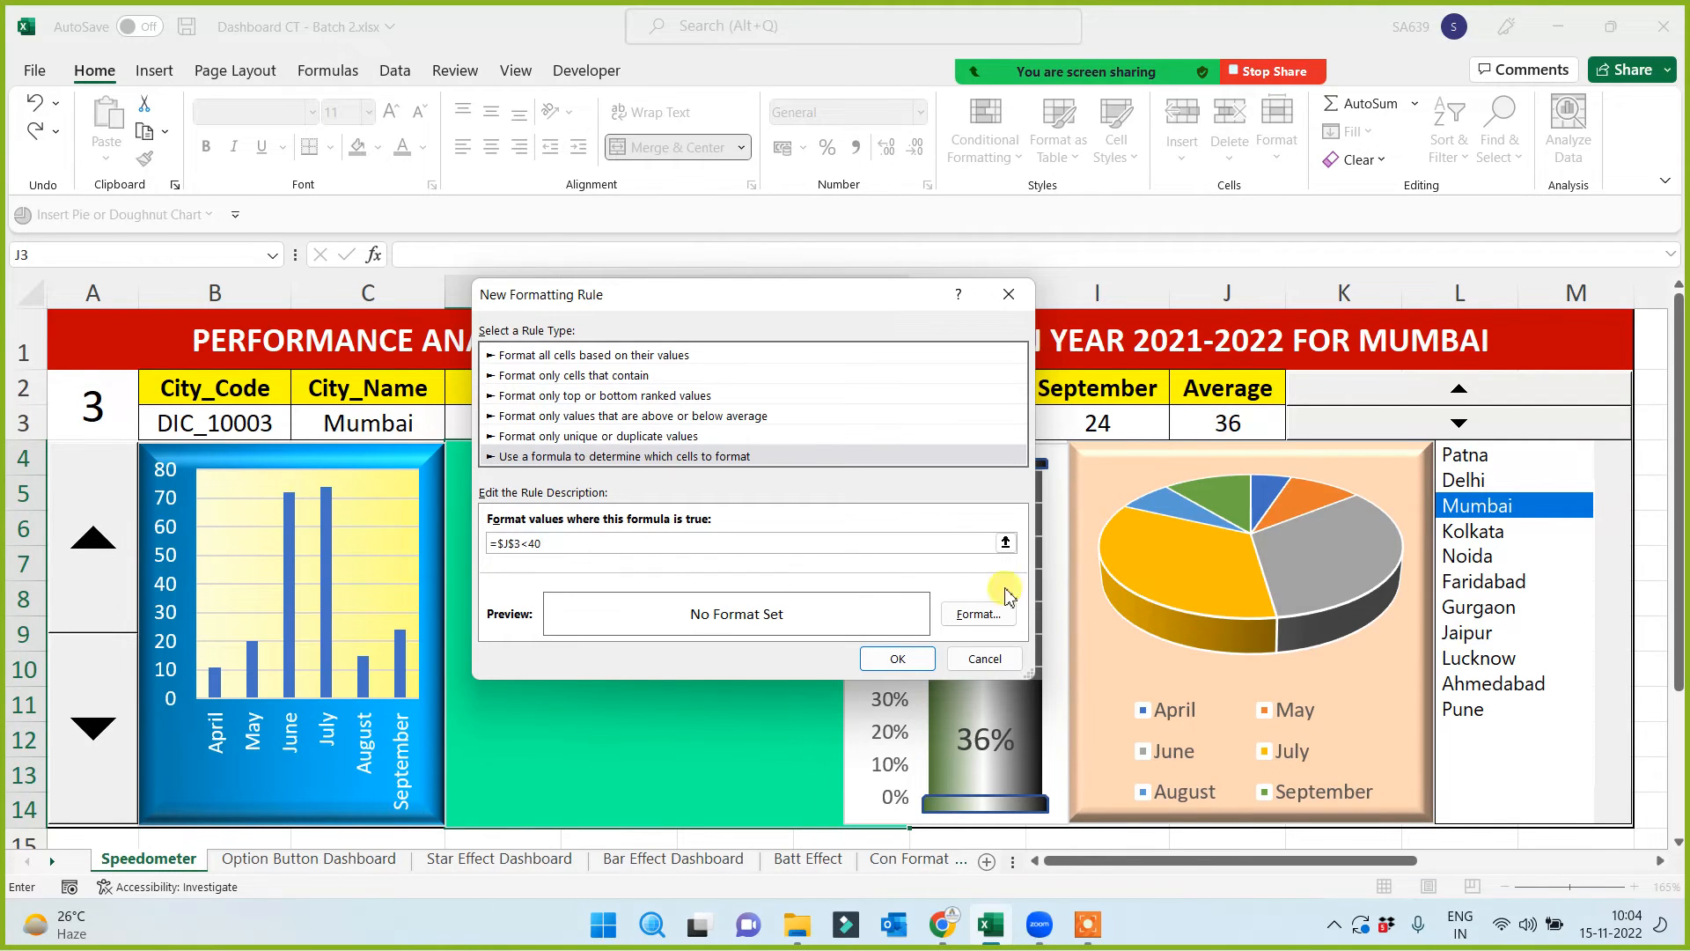
Give the below-40 rule a horizontal two-colour gradient fill from white to red, and add it to the rule list
{"action": "left_click", "coordinate": [975, 614]}
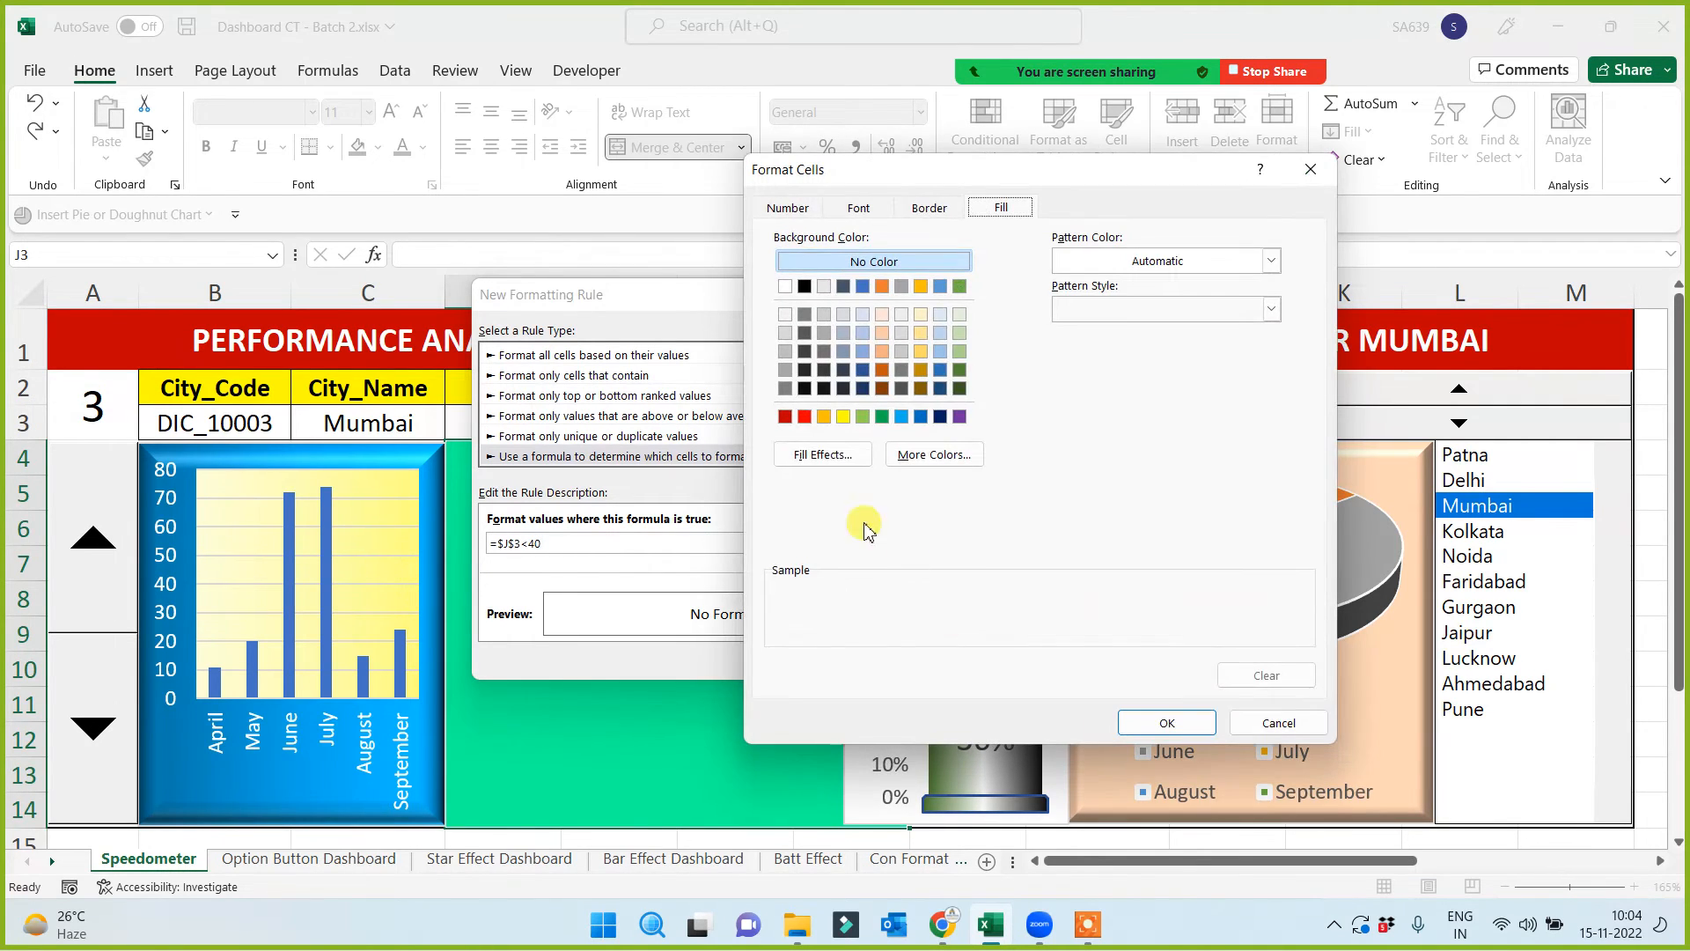
{"action": "left_click", "coordinate": [823, 454]}
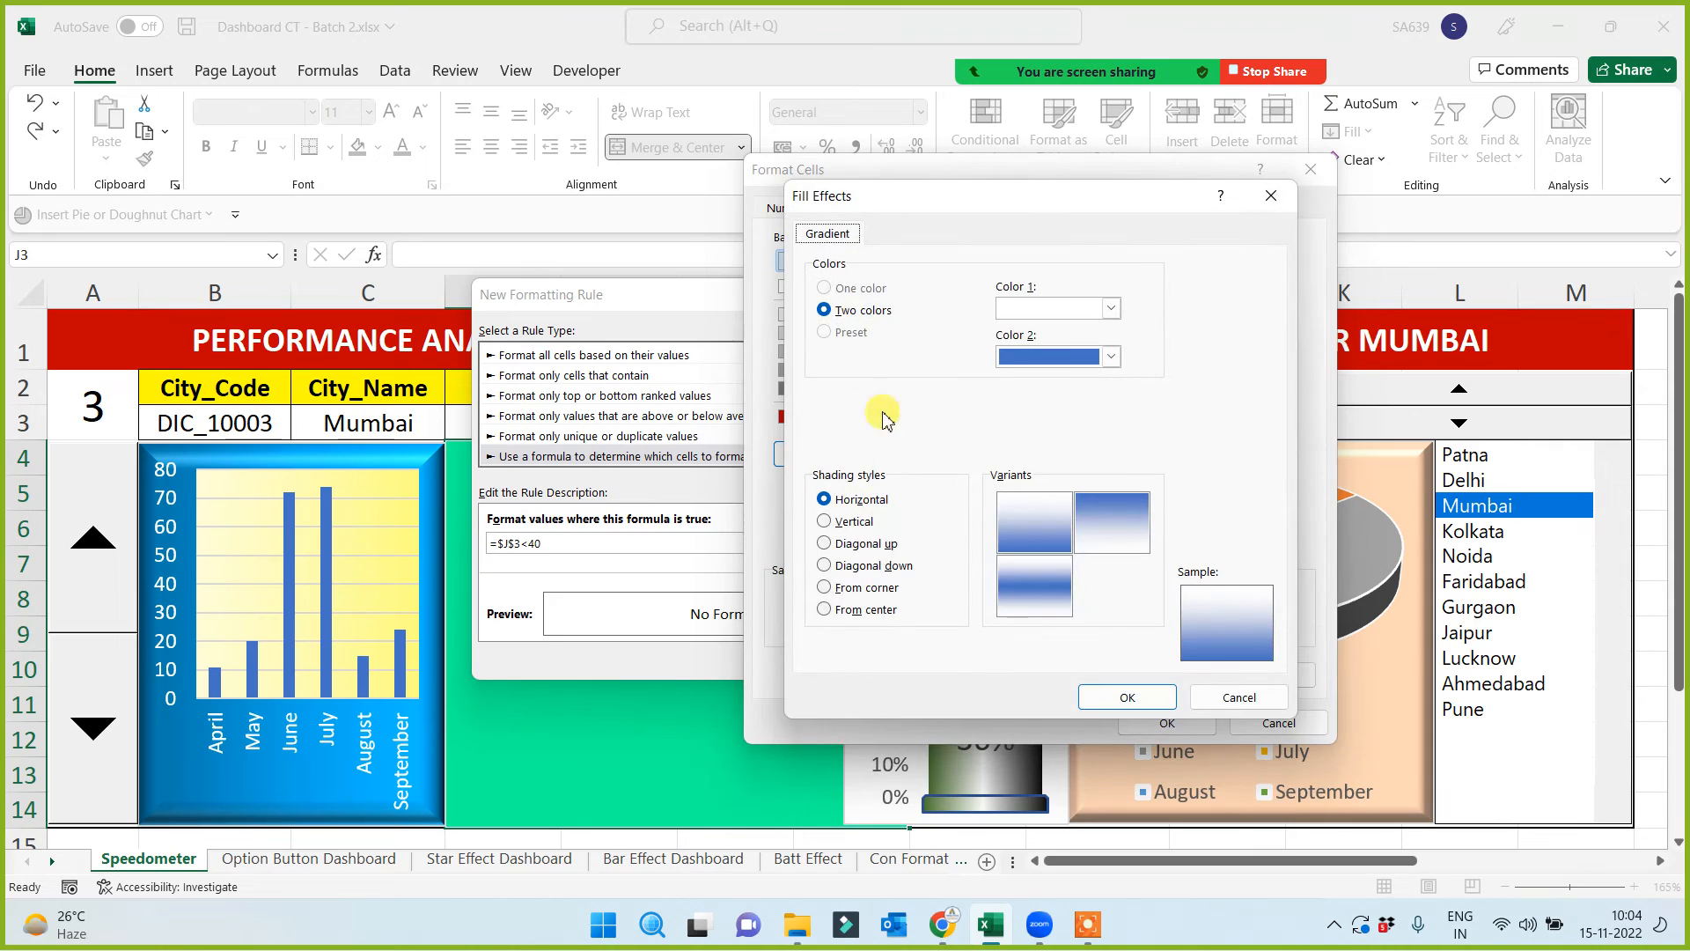
{"action": "left_click", "coordinate": [1112, 356]}
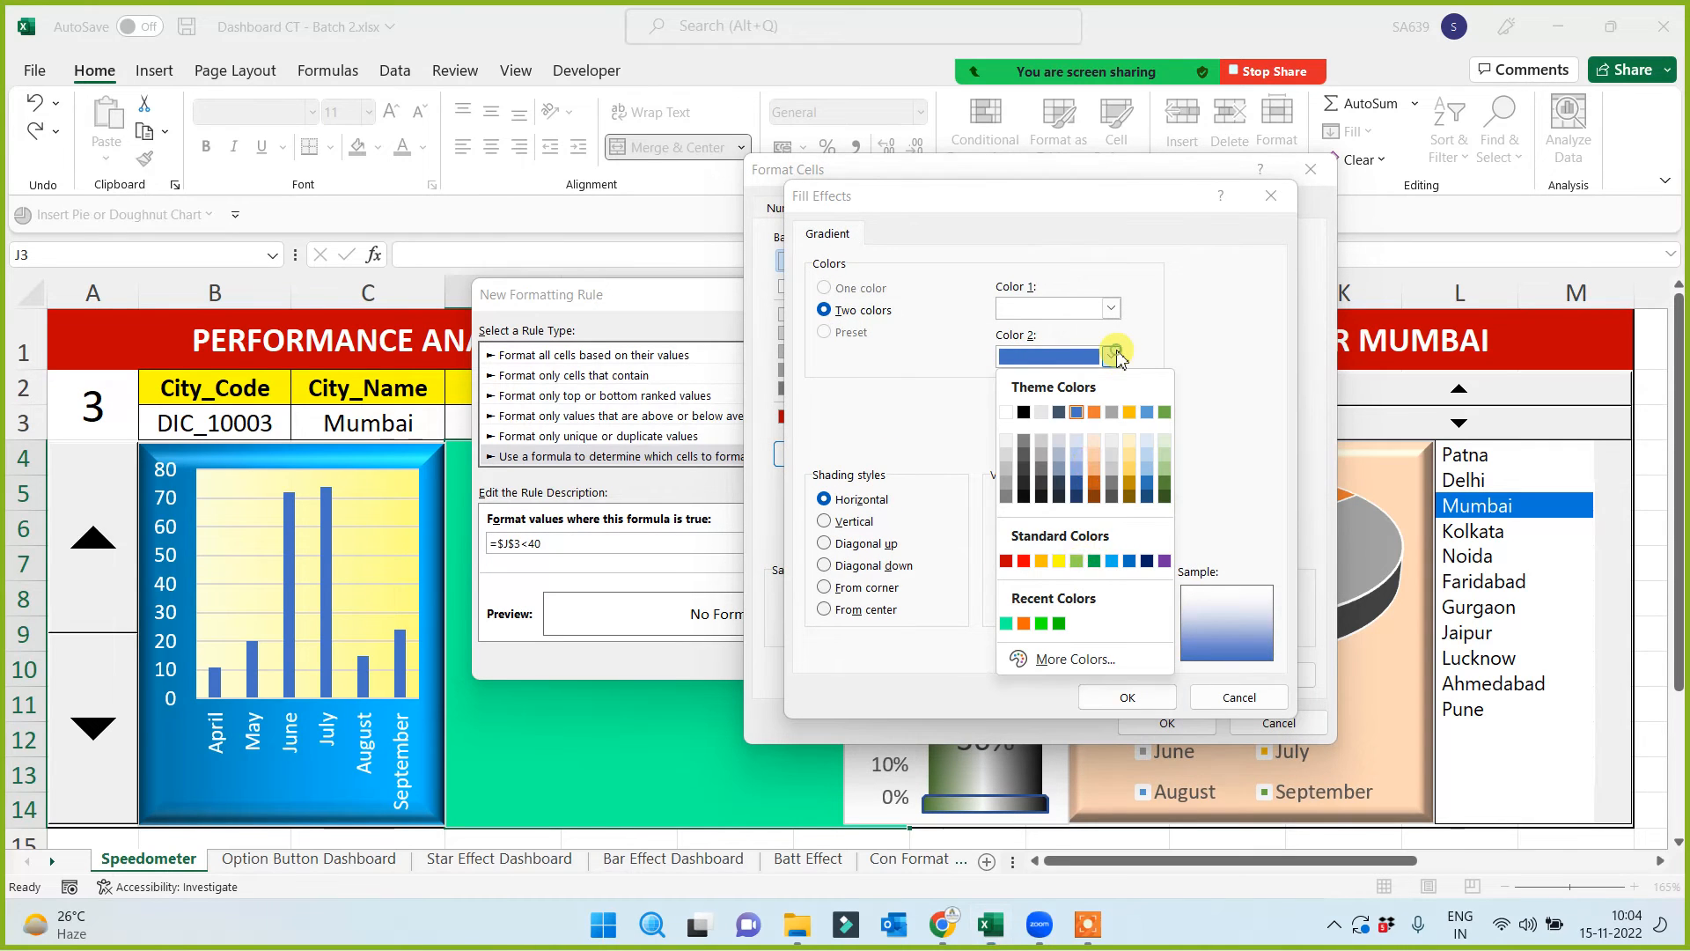
{"action": "left_click", "coordinate": [1025, 562]}
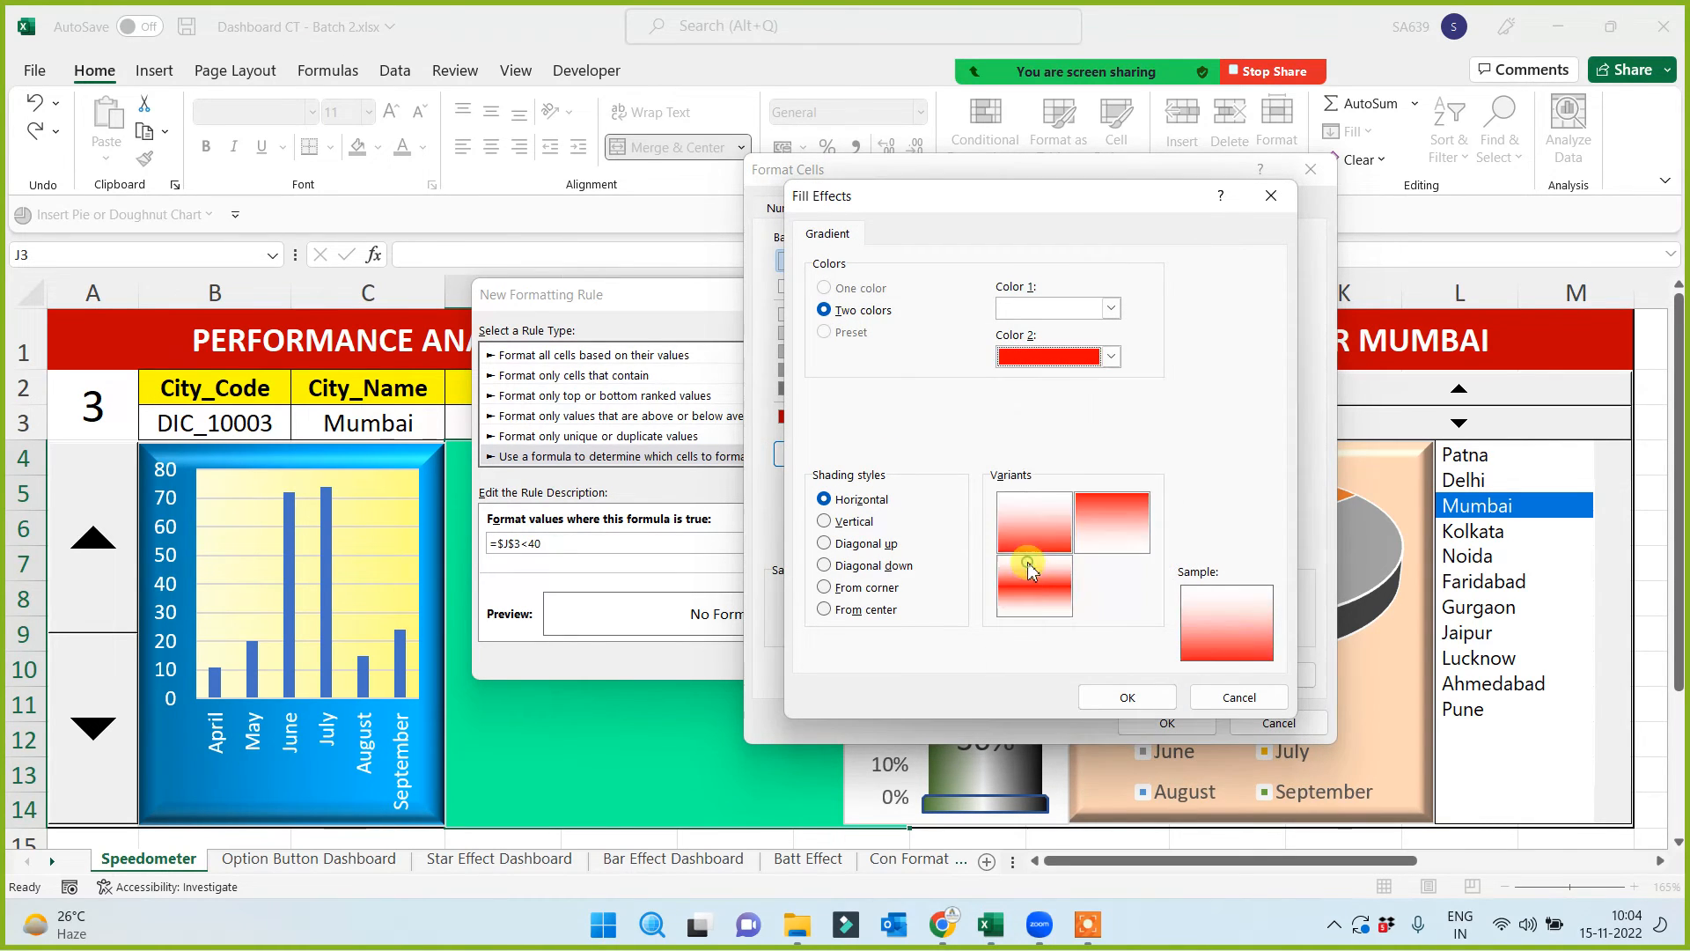
{"action": "left_click", "coordinate": [1128, 698]}
{"action": "left_click", "coordinate": [1167, 723]}
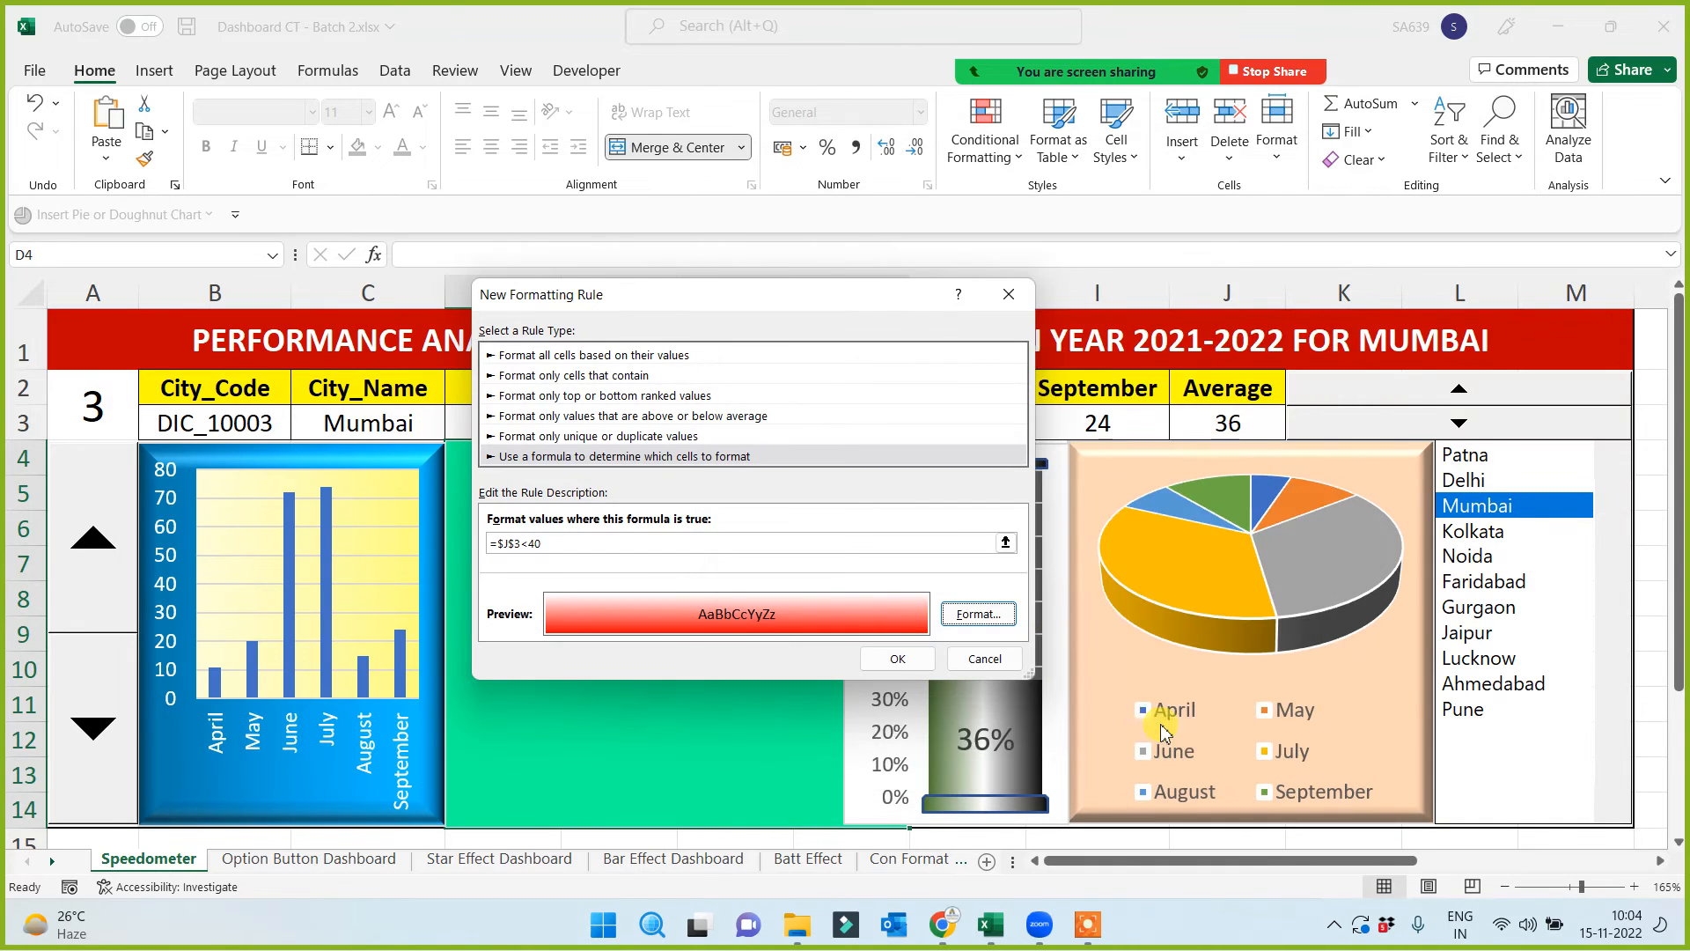
{"action": "left_click", "coordinate": [898, 658]}
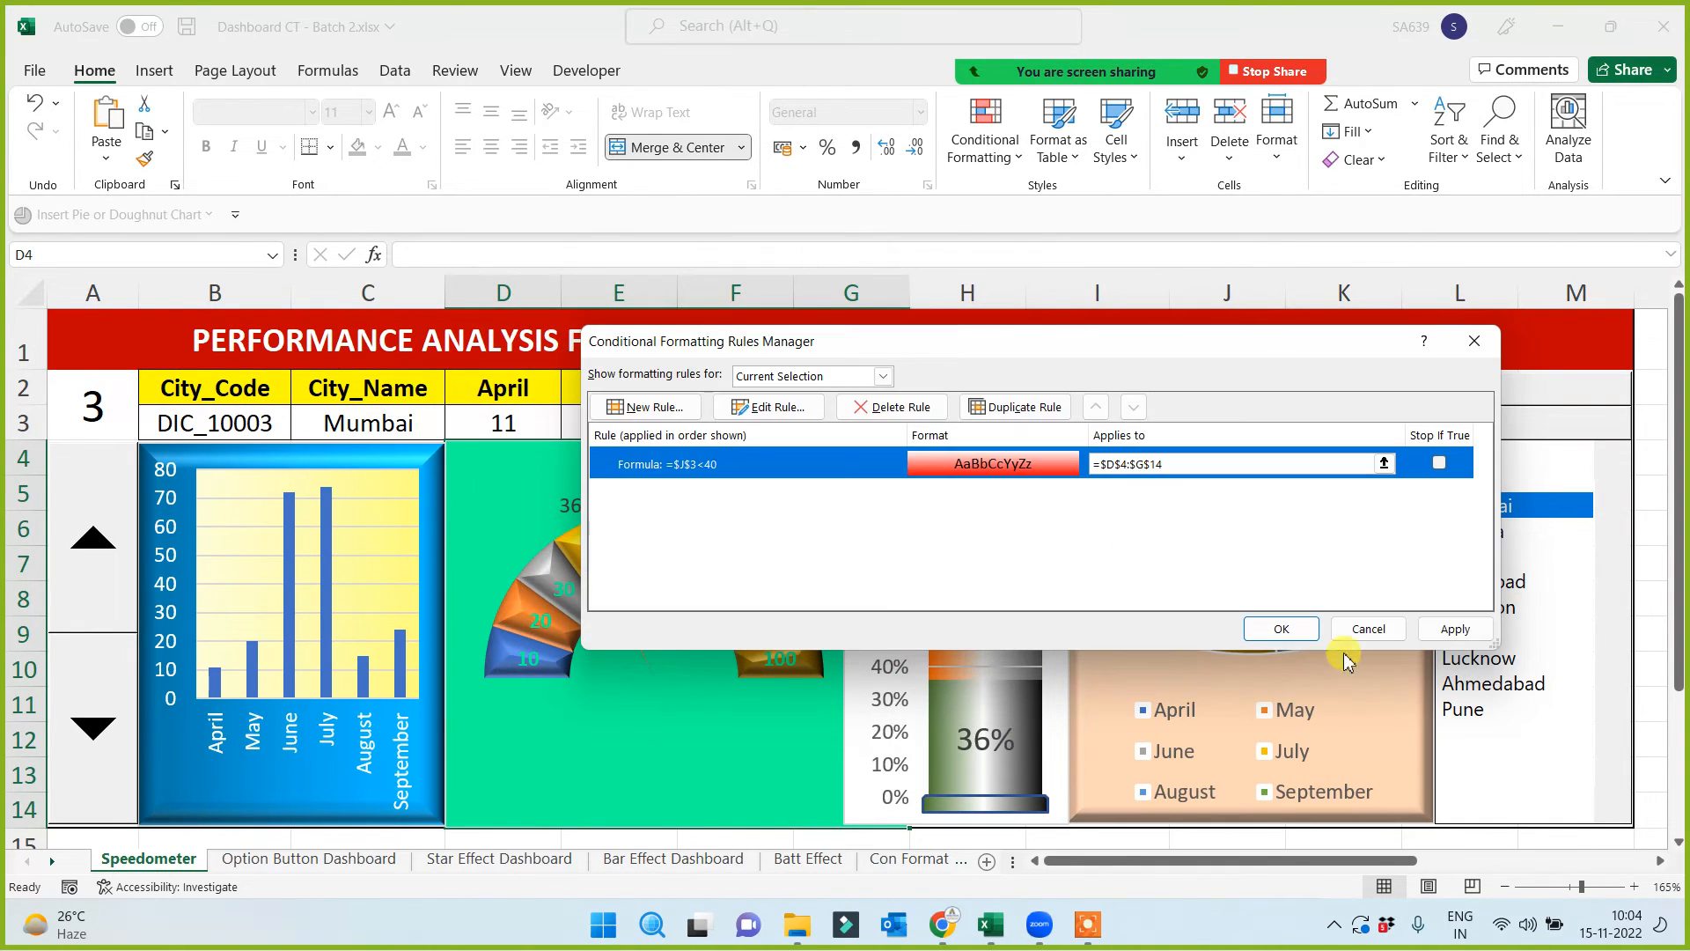
Add a second formula-based conditional formatting rule for the merged cell D4, using the formula =$J$3>60
{"action": "left_click", "coordinate": [649, 412]}
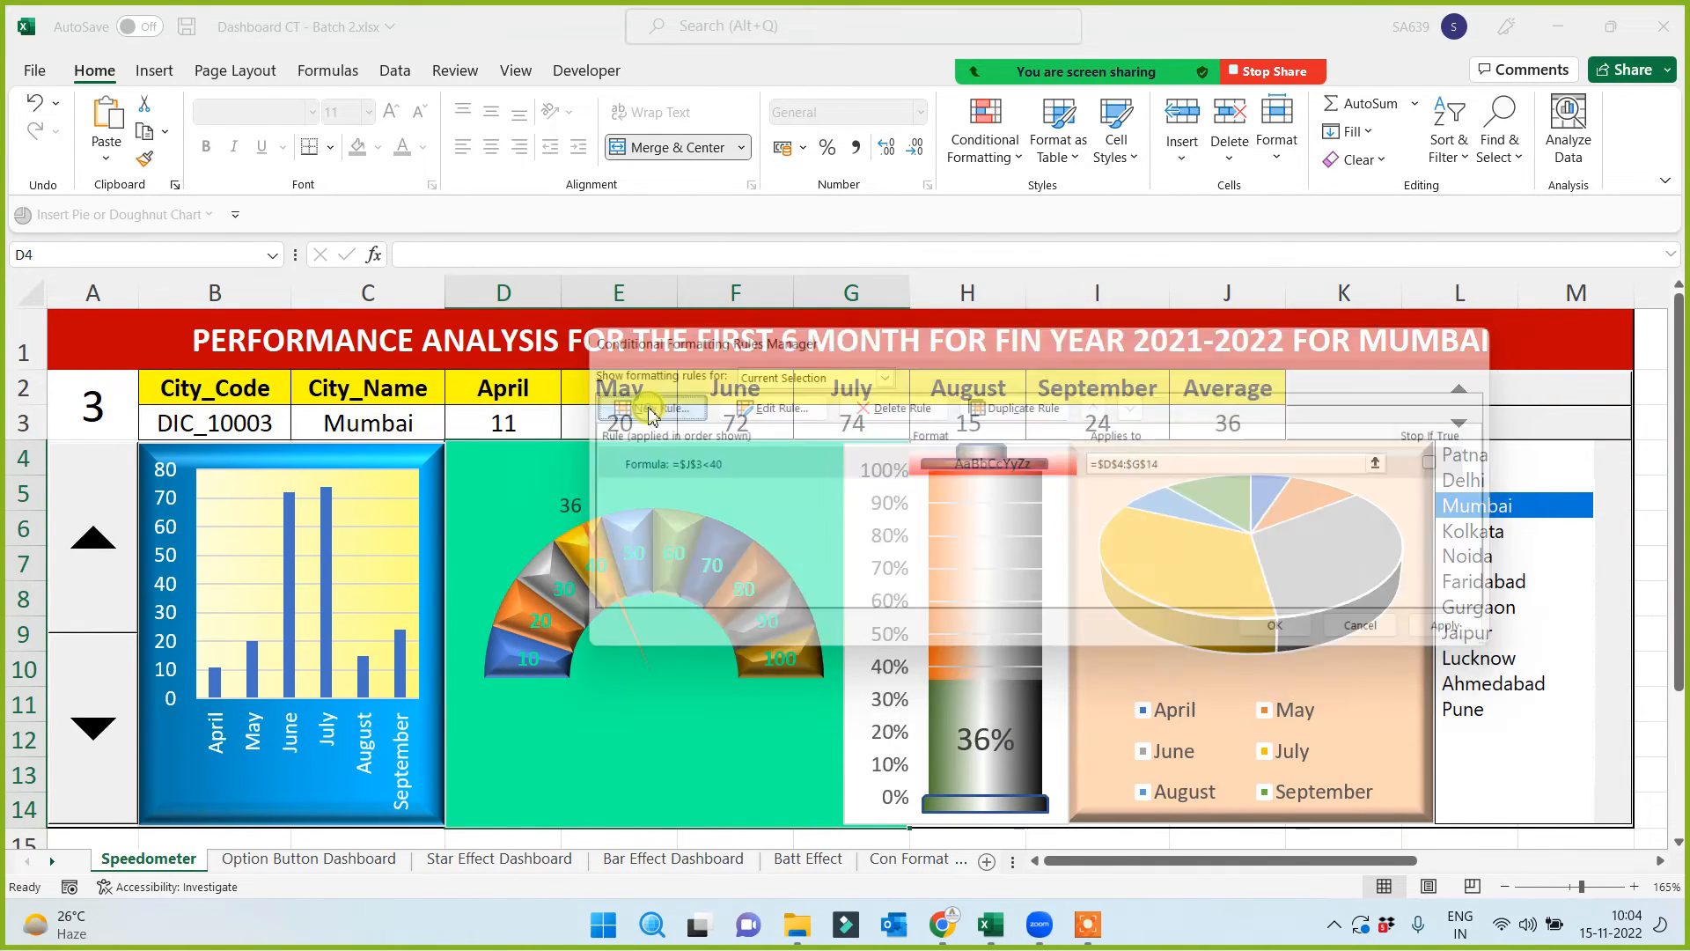
{"action": "left_click", "coordinate": [847, 445]}
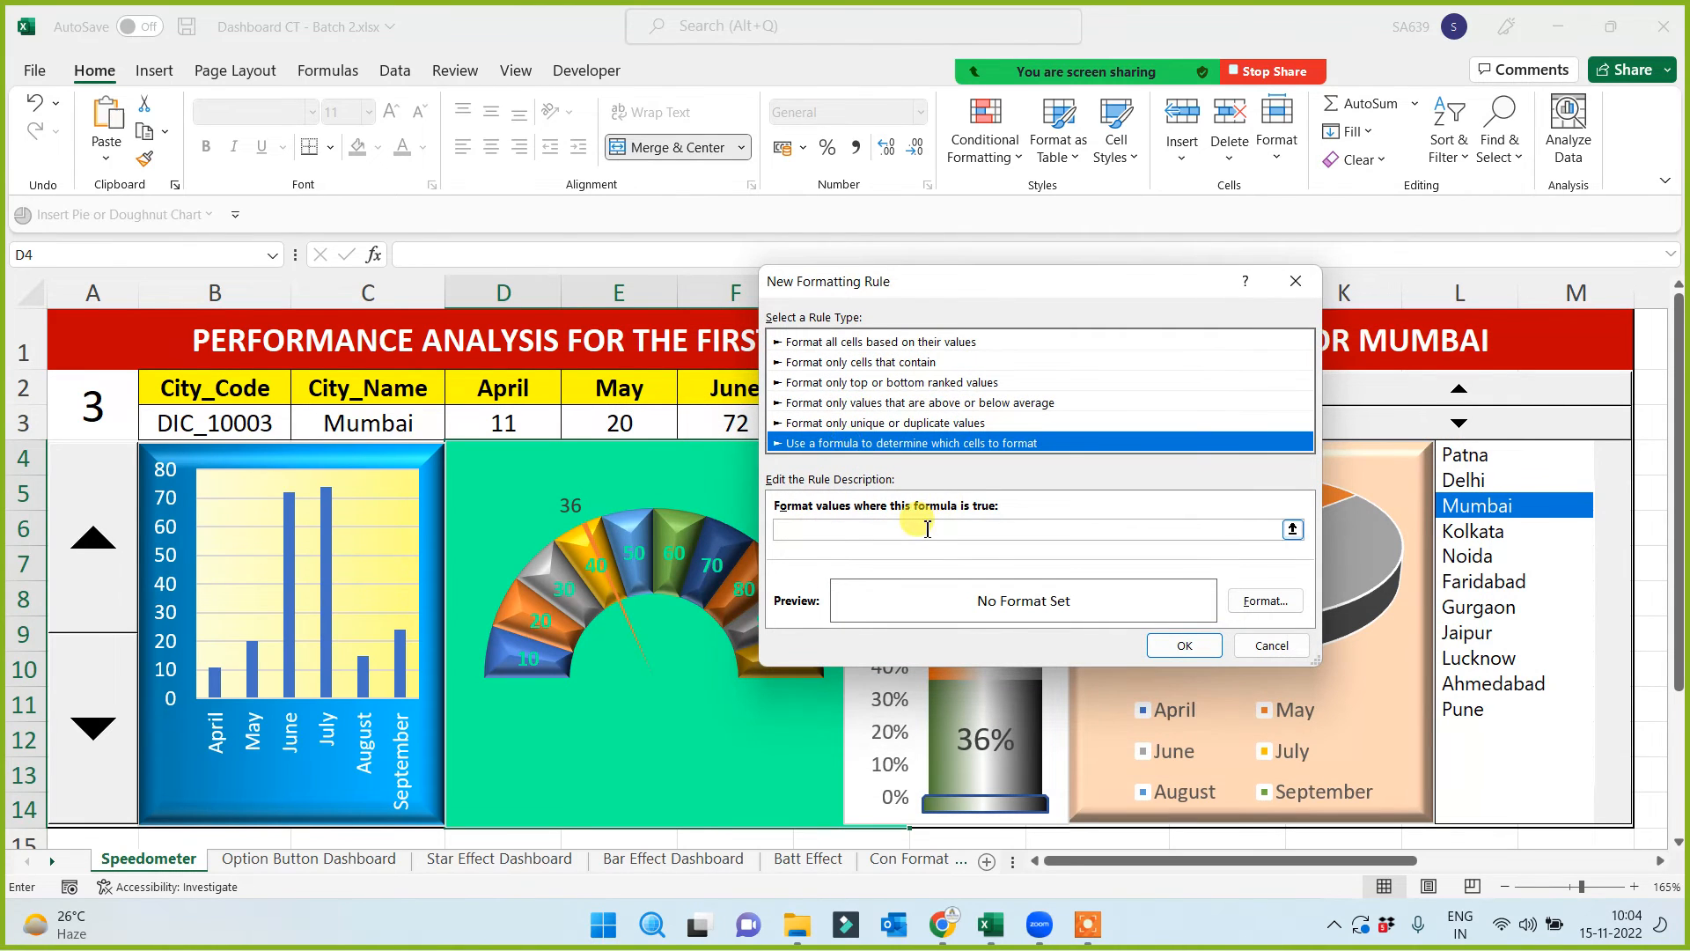
{"action": "left_click", "coordinate": [927, 528]}
{"action": "left_click_drag", "start_coordinate": [1152, 287], "coordinate": [939, 314]}
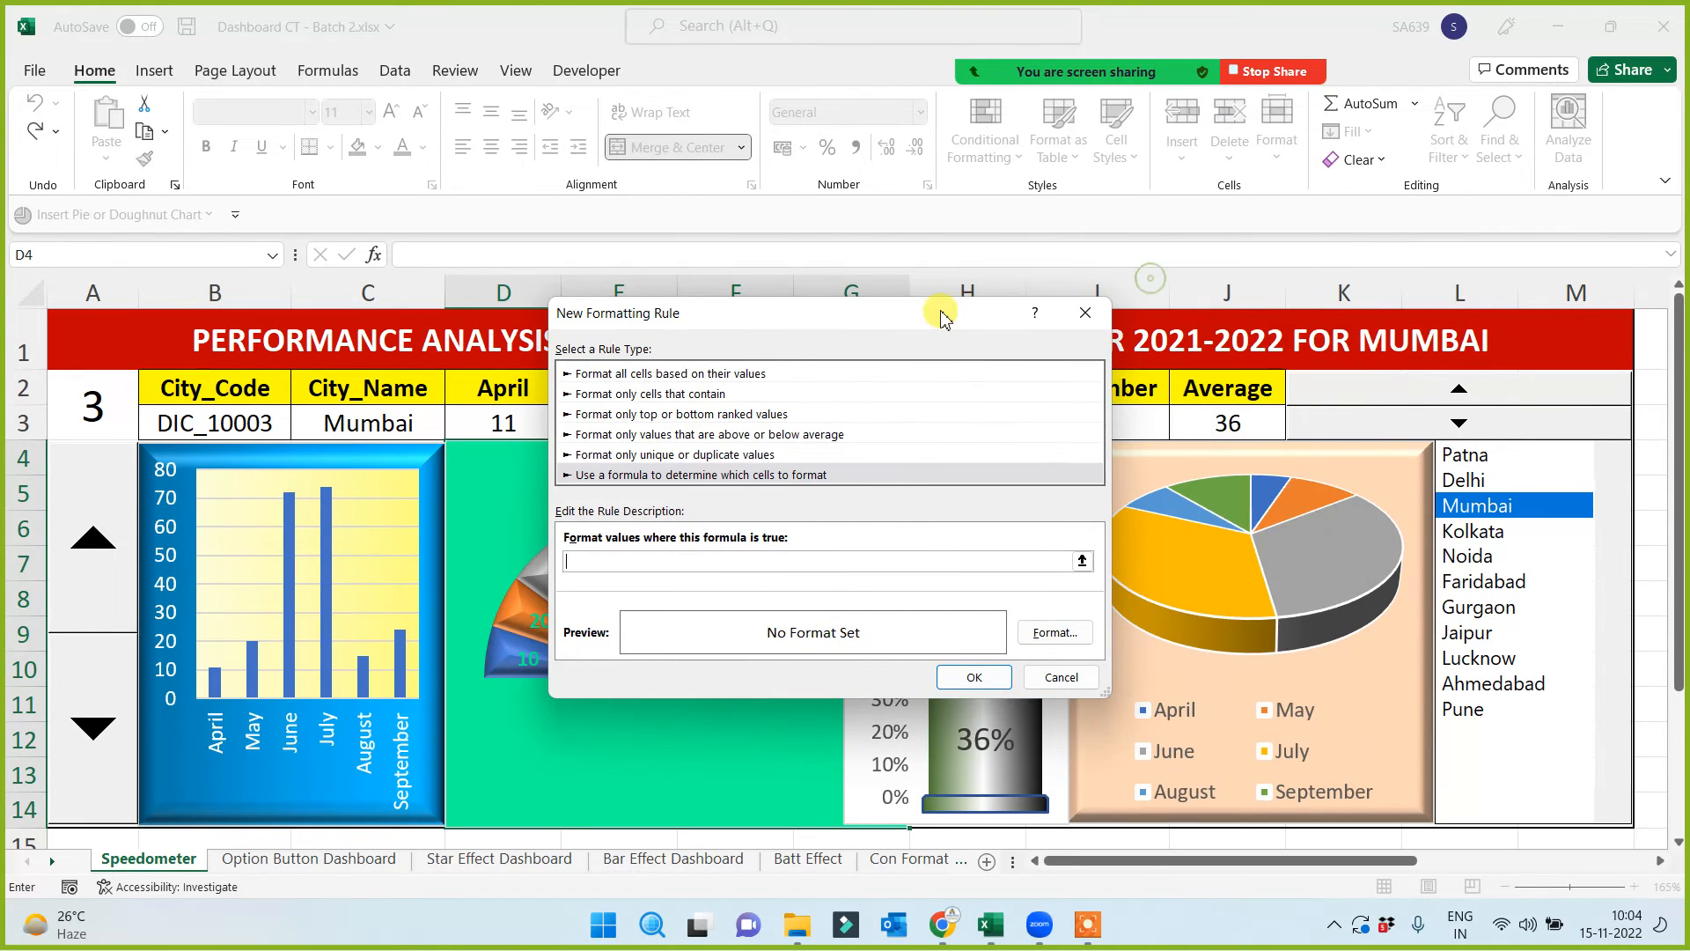
{"action": "left_click", "coordinate": [1214, 422]}
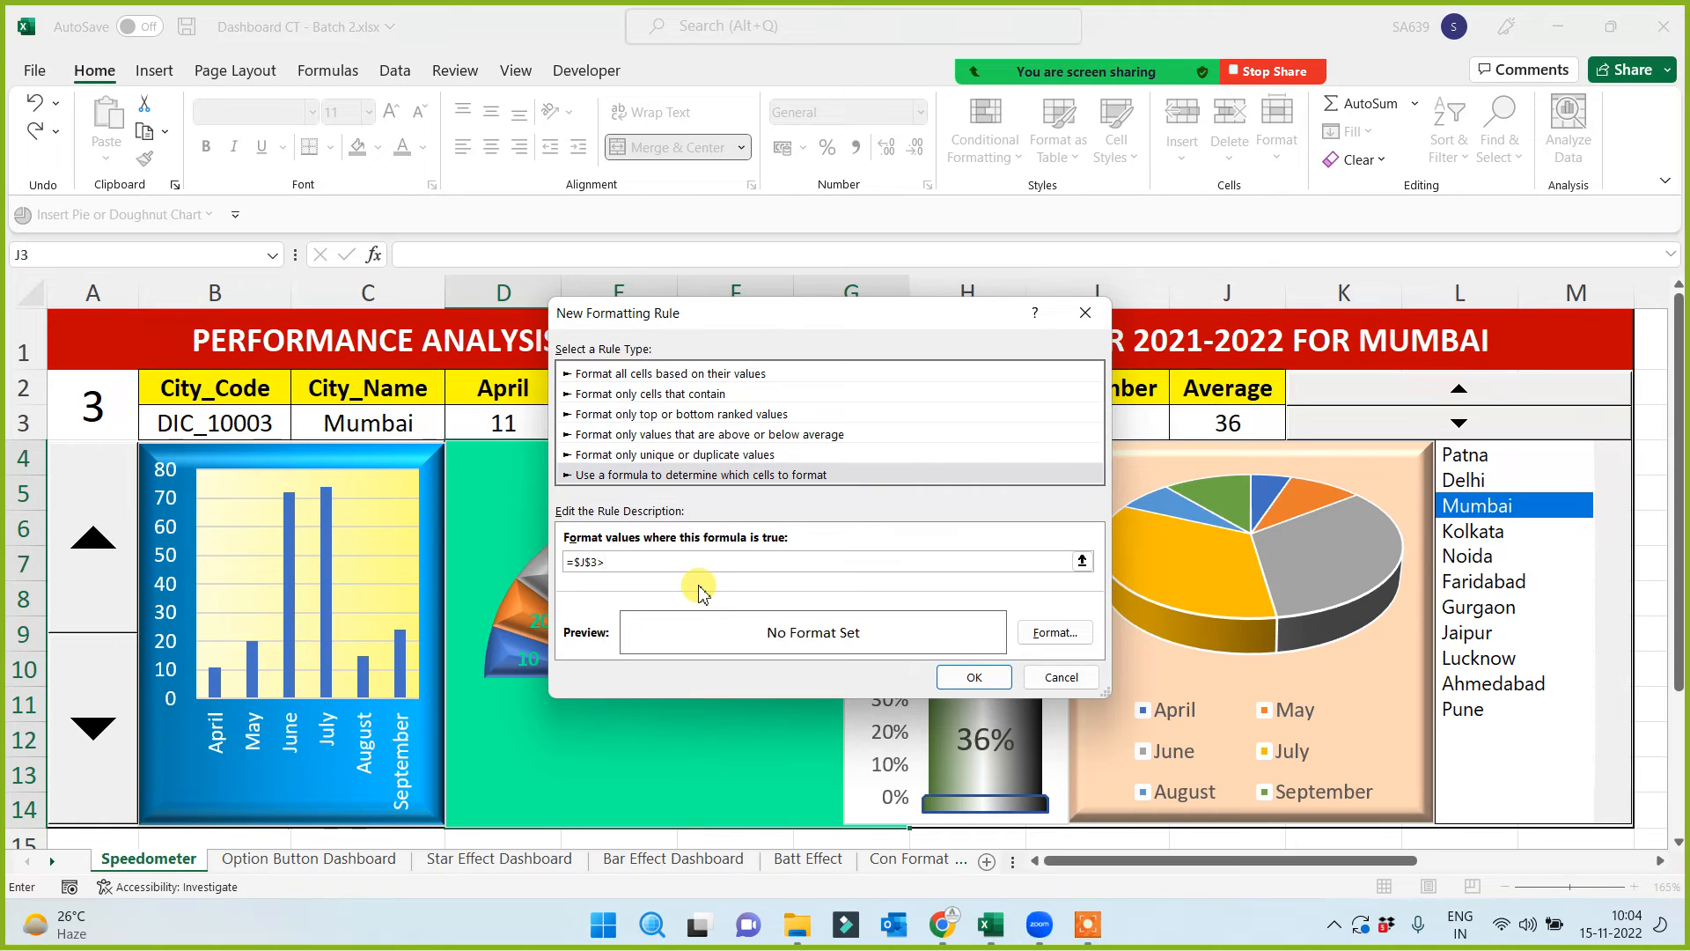
Give the above-60 rule a horizontal two-colour gradient fill from white to bright green, and add it to the rule list
{"action": "left_click", "coordinate": [1056, 632]}
{"action": "left_click", "coordinate": [852, 455]}
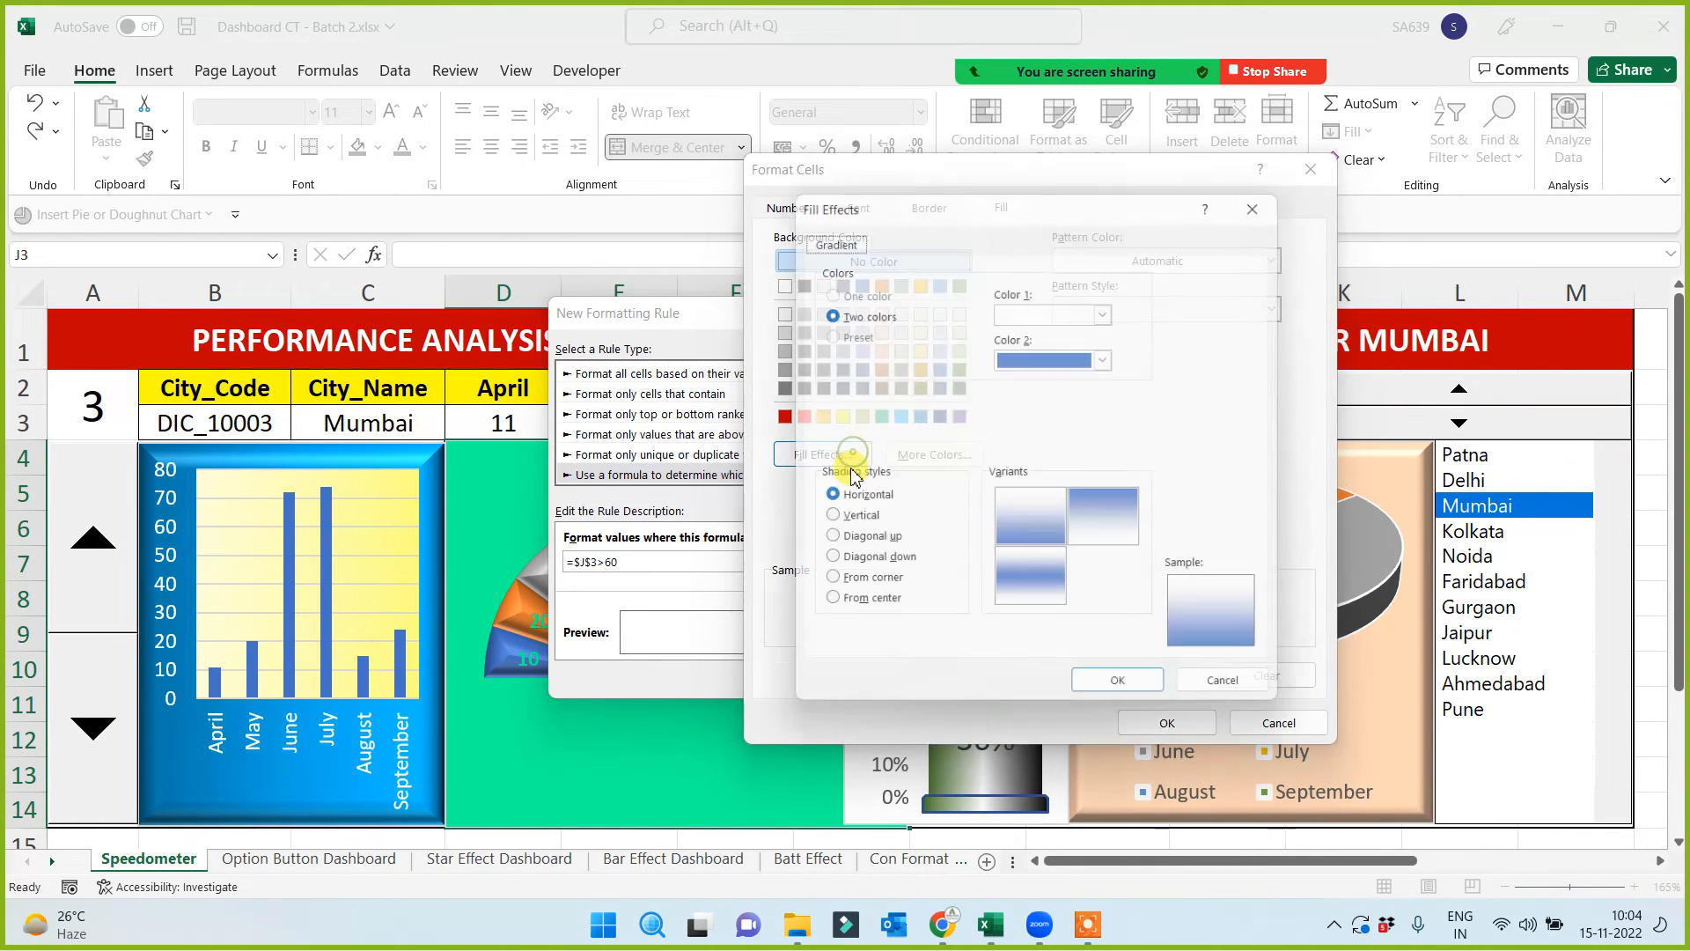
{"action": "left_click", "coordinate": [1111, 356]}
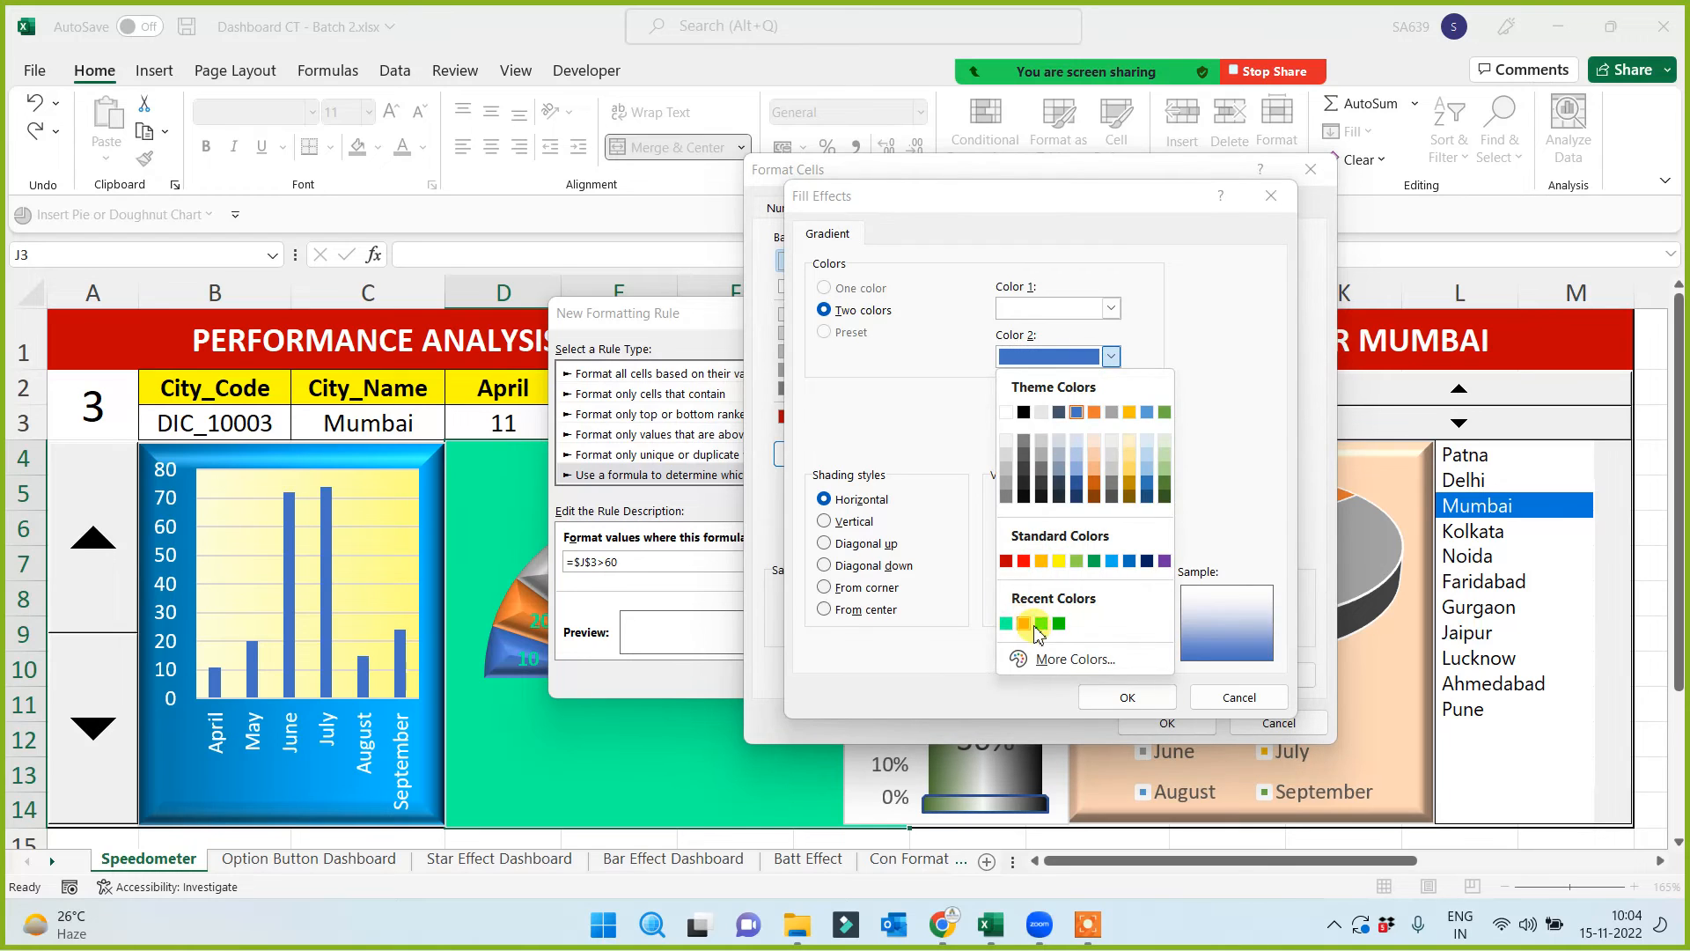
{"action": "left_click", "coordinate": [1040, 625]}
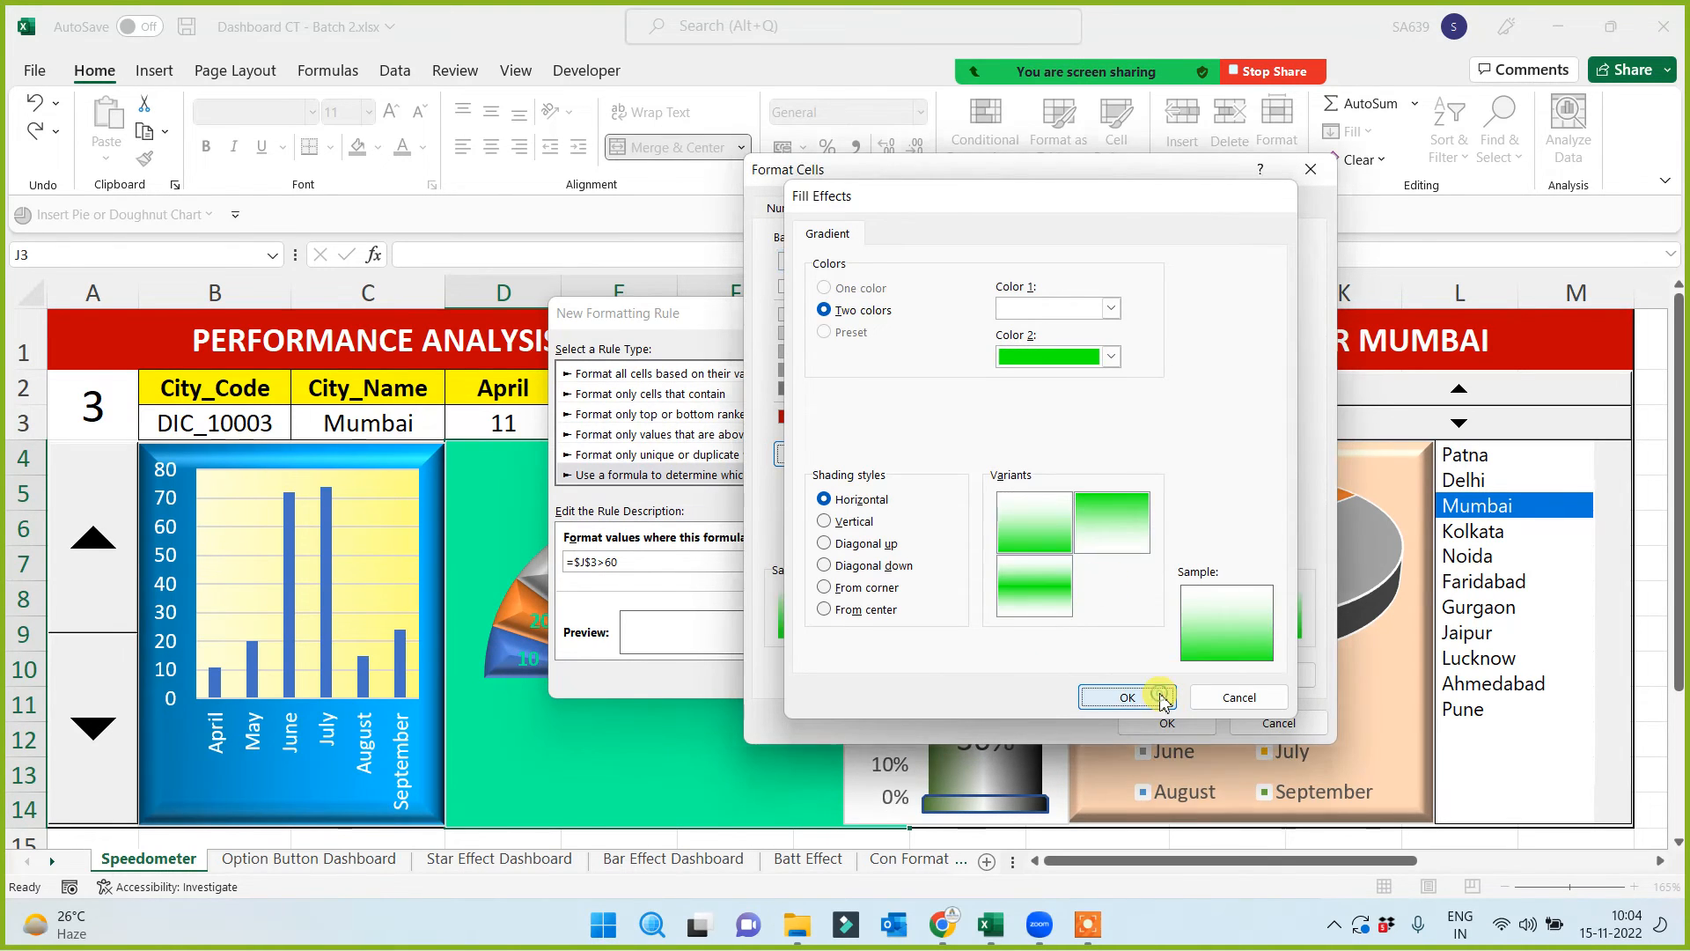
{"action": "left_click", "coordinate": [1160, 696]}
{"action": "left_click", "coordinate": [1170, 723]}
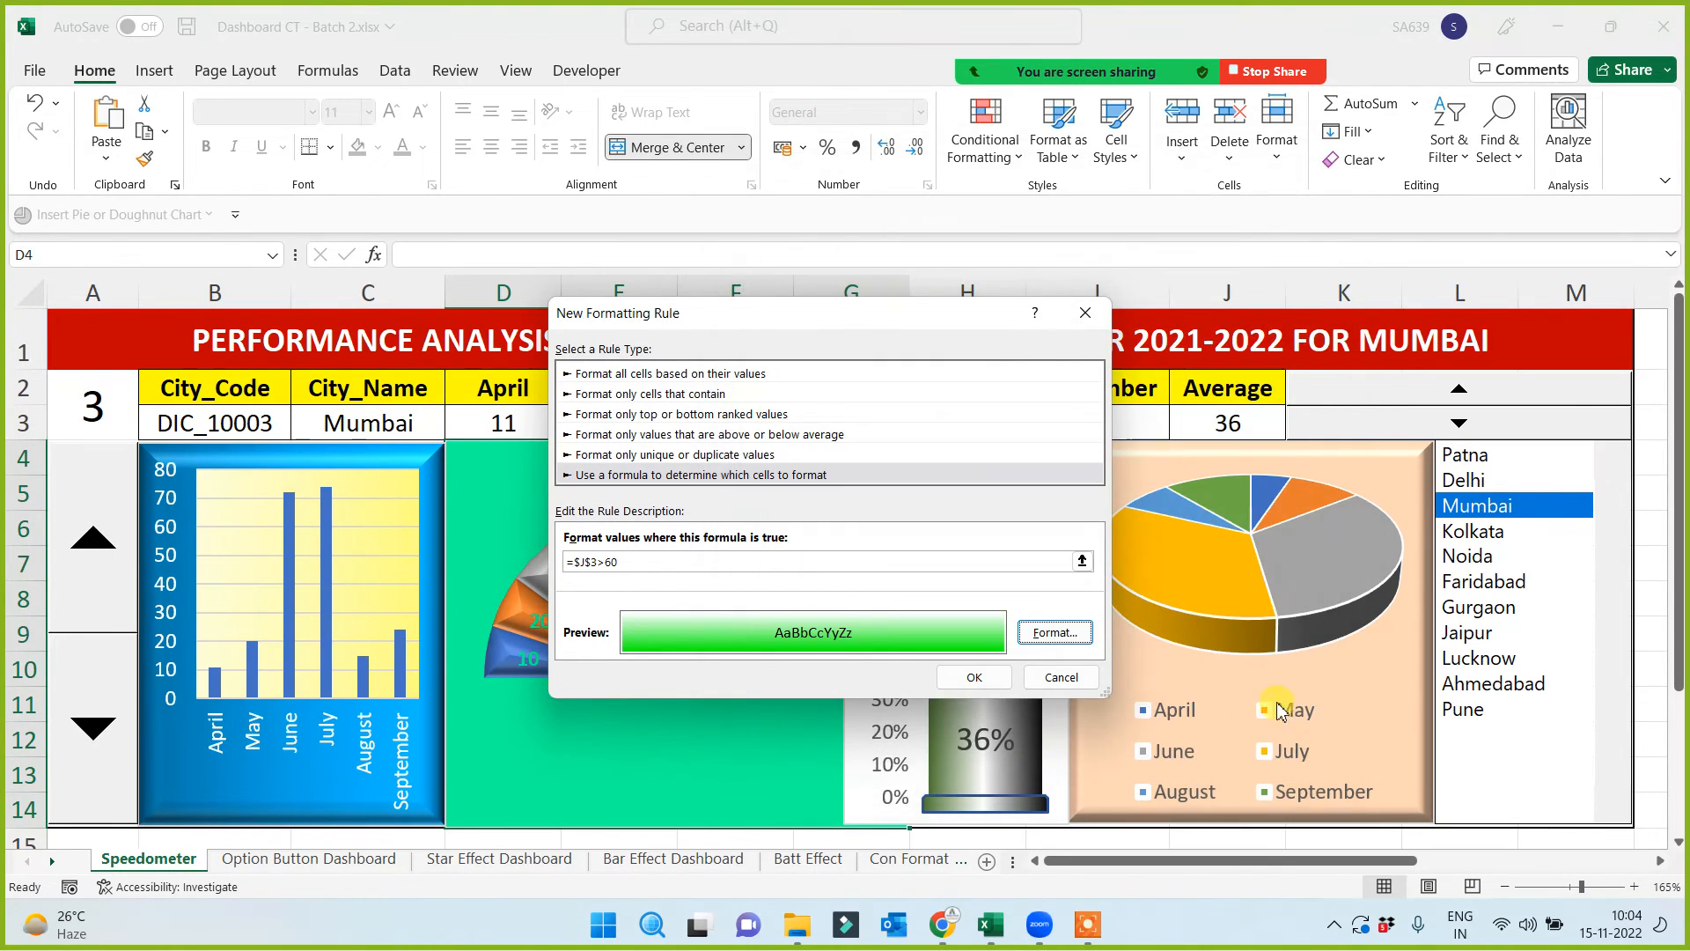
{"action": "left_click", "coordinate": [971, 678]}
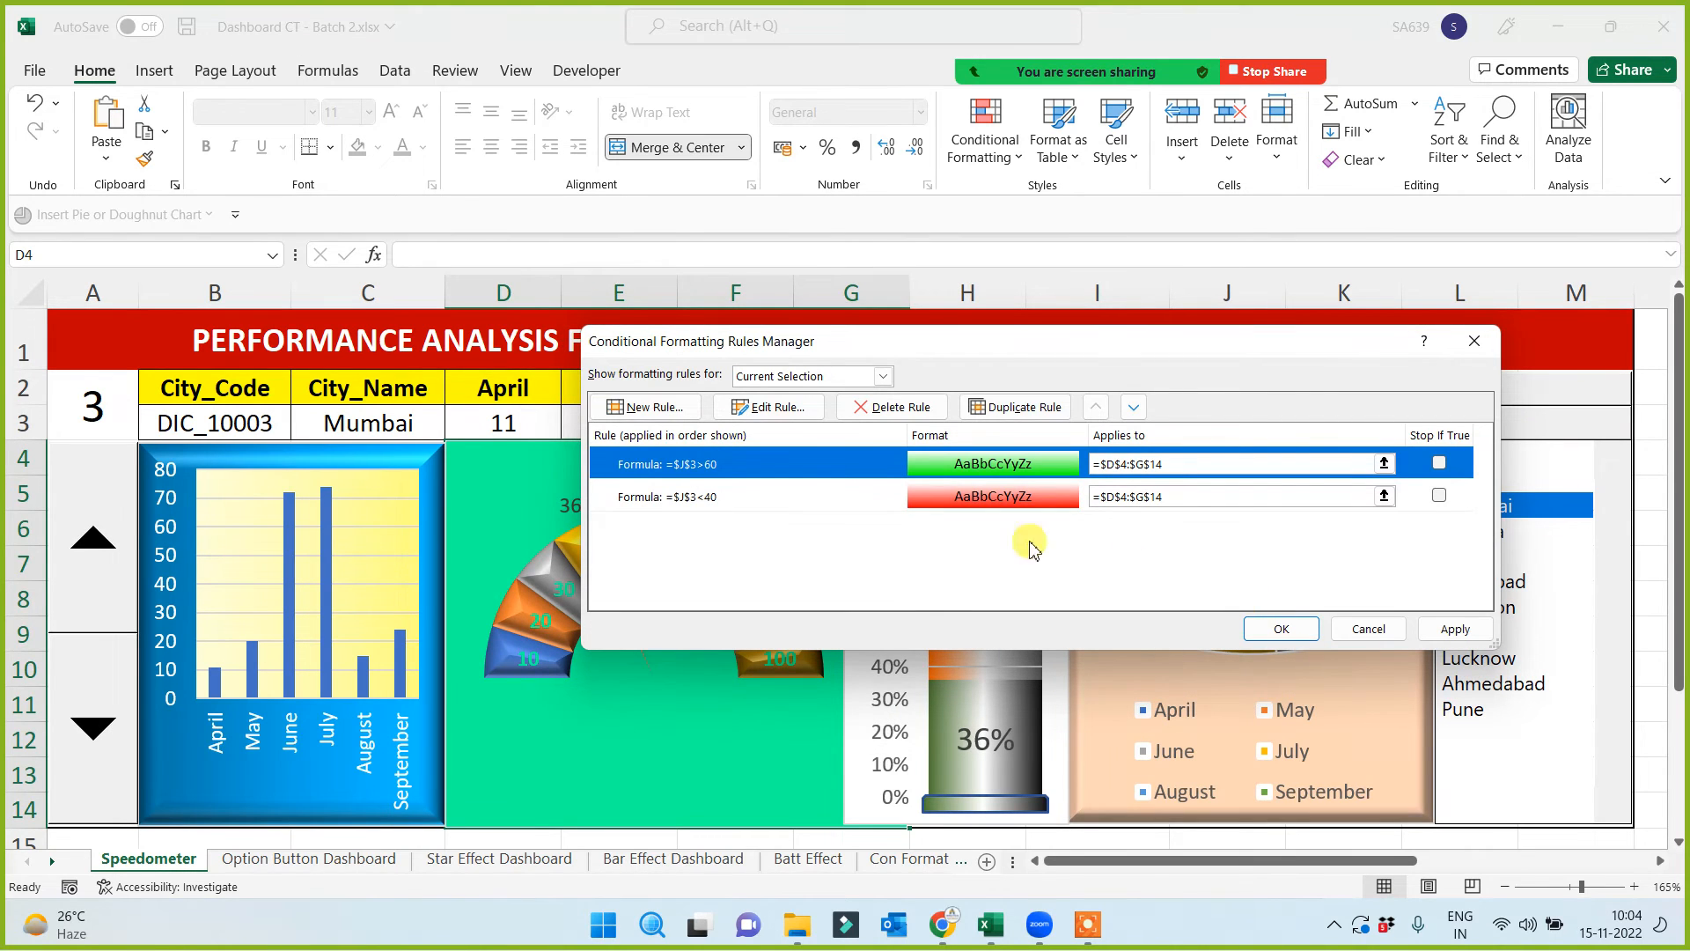
Create a third formula-based rule for D4 with the formula =AND($J$3>=40,$J$3<=60)
{"action": "left_click", "coordinate": [662, 412]}
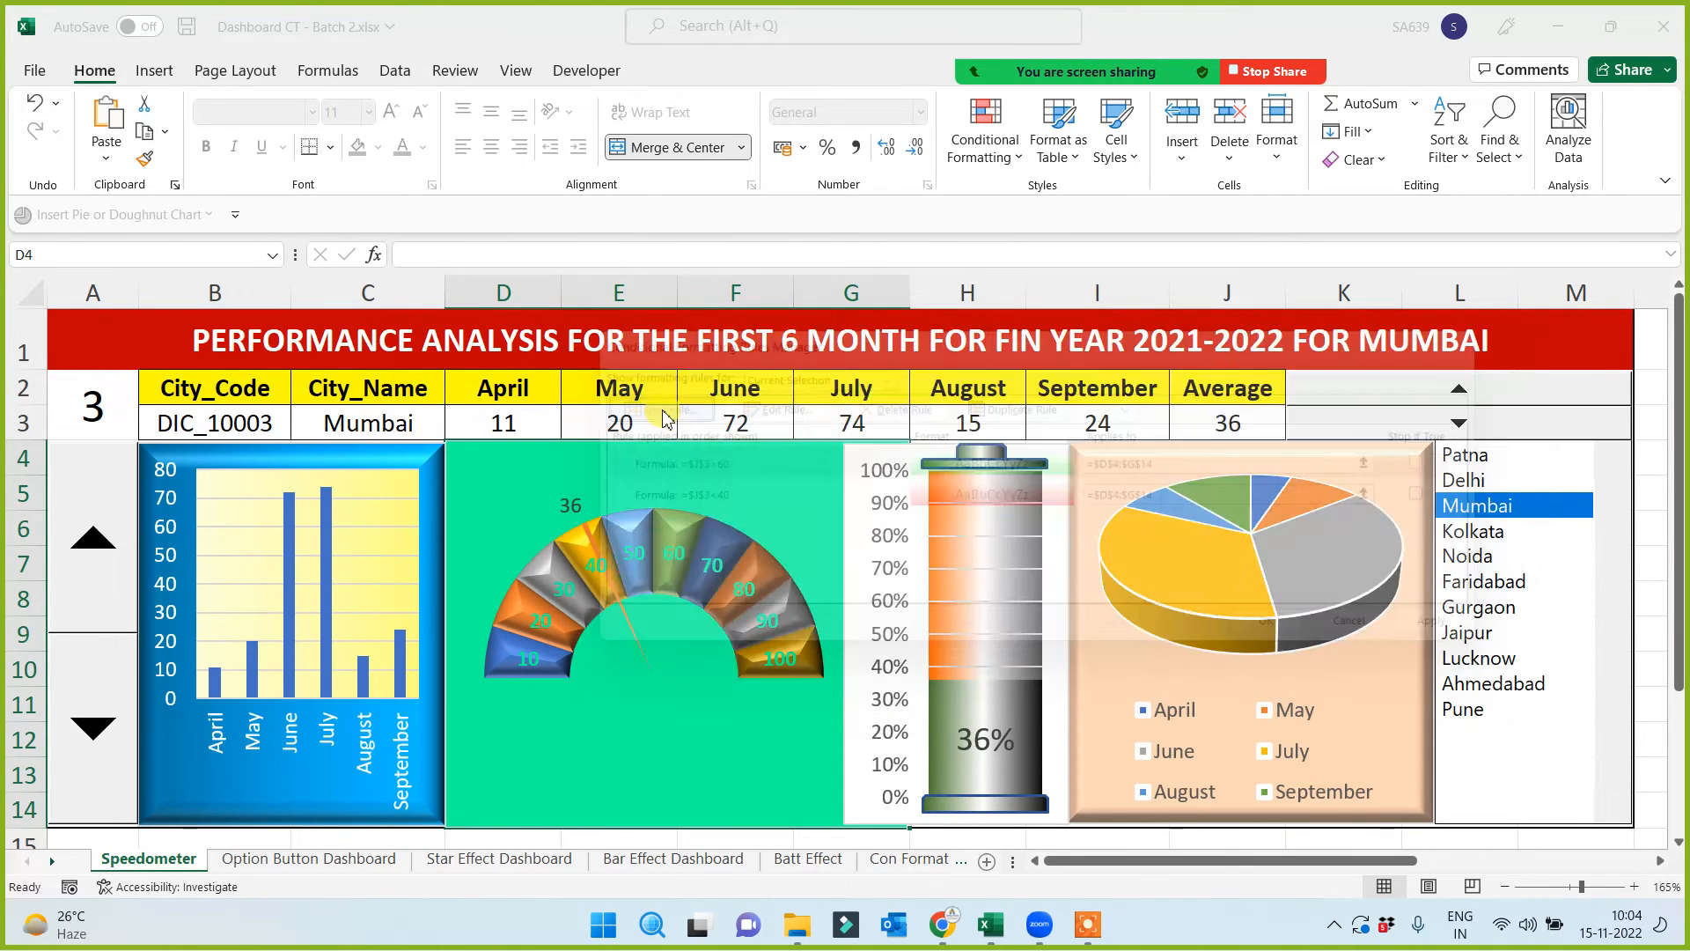
{"action": "left_click", "coordinate": [862, 443]}
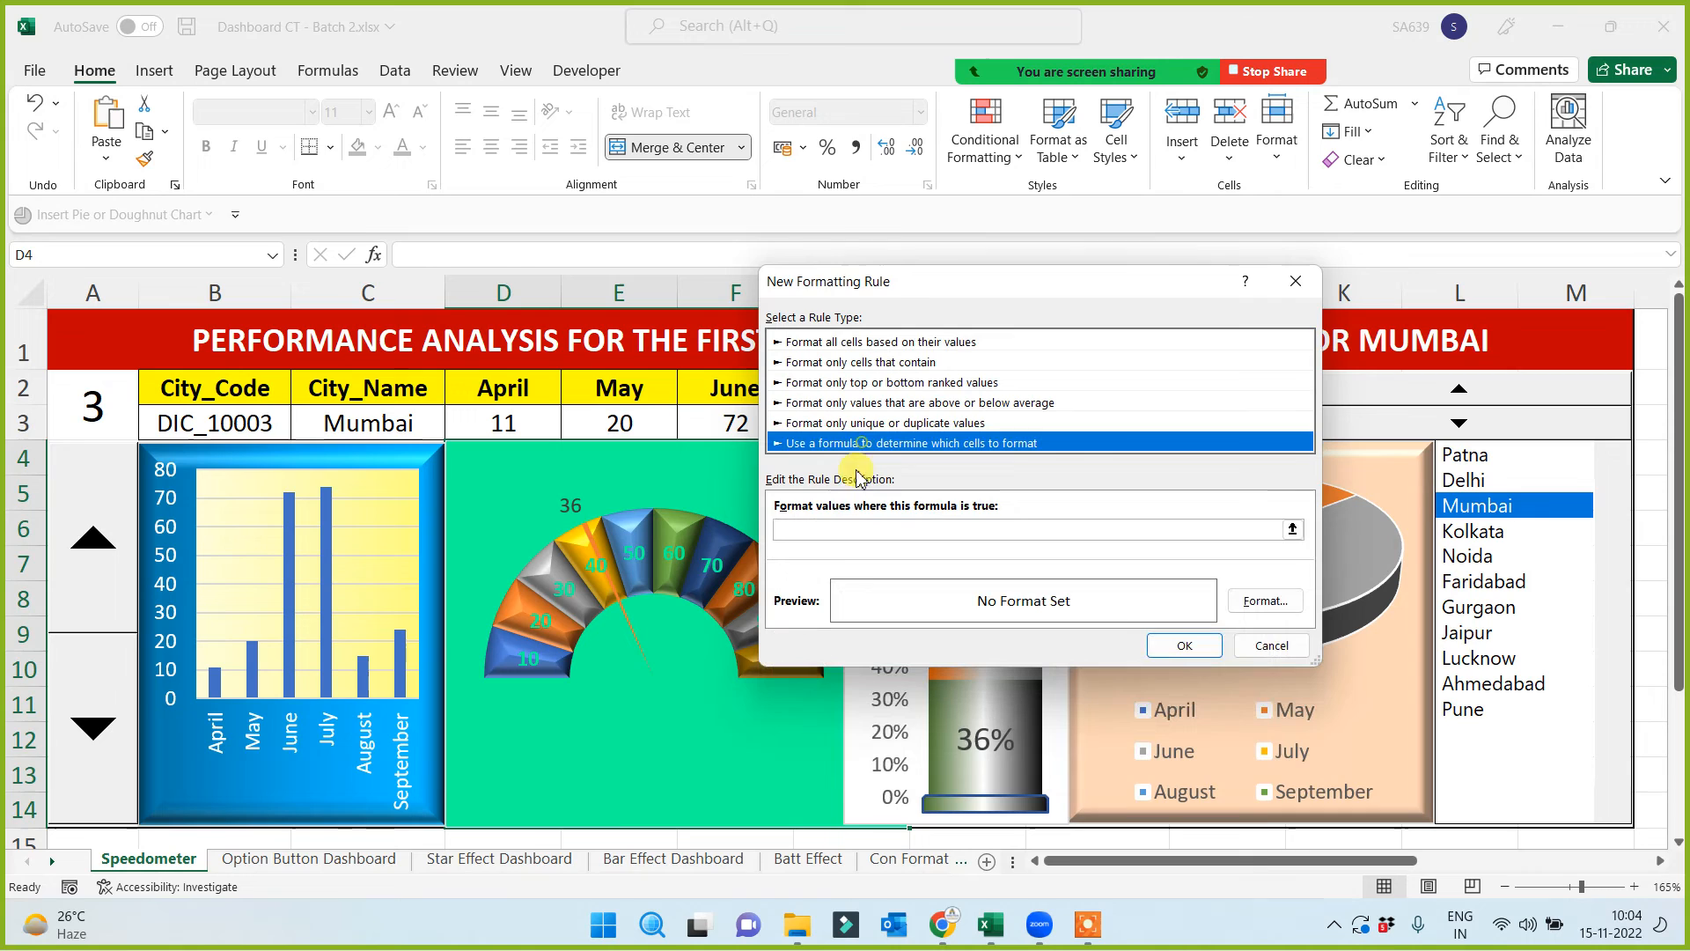
{"action": "left_click", "coordinate": [831, 529]}
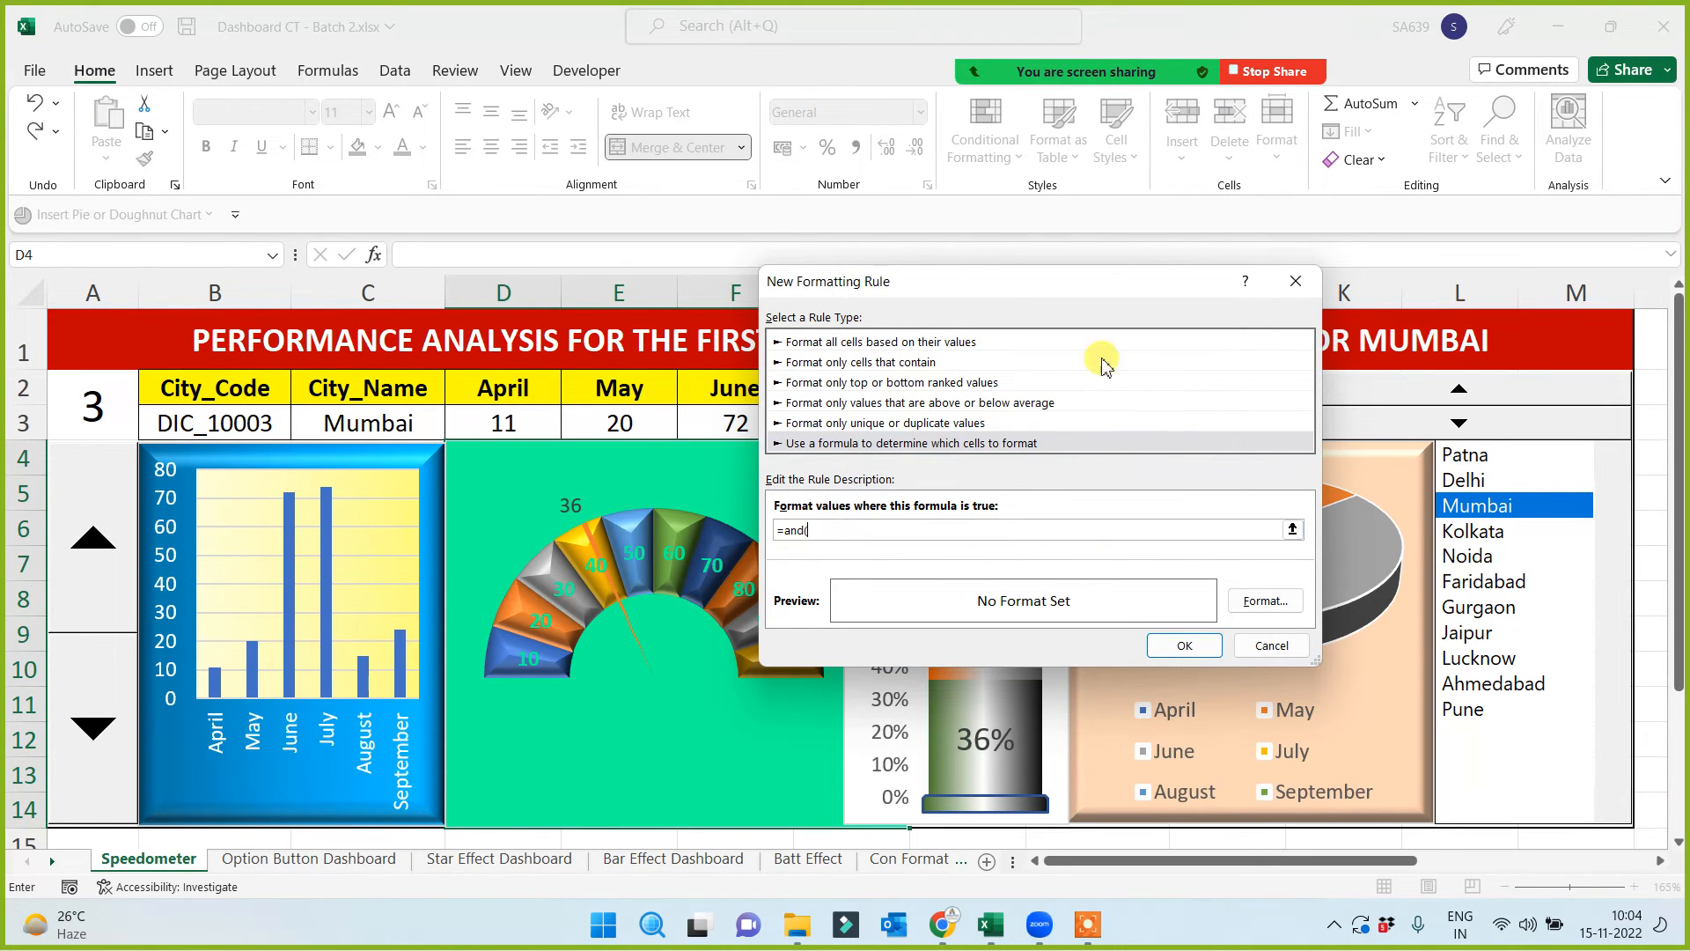
{"action": "left_click_drag", "start_coordinate": [1124, 291], "coordinate": [908, 316]}
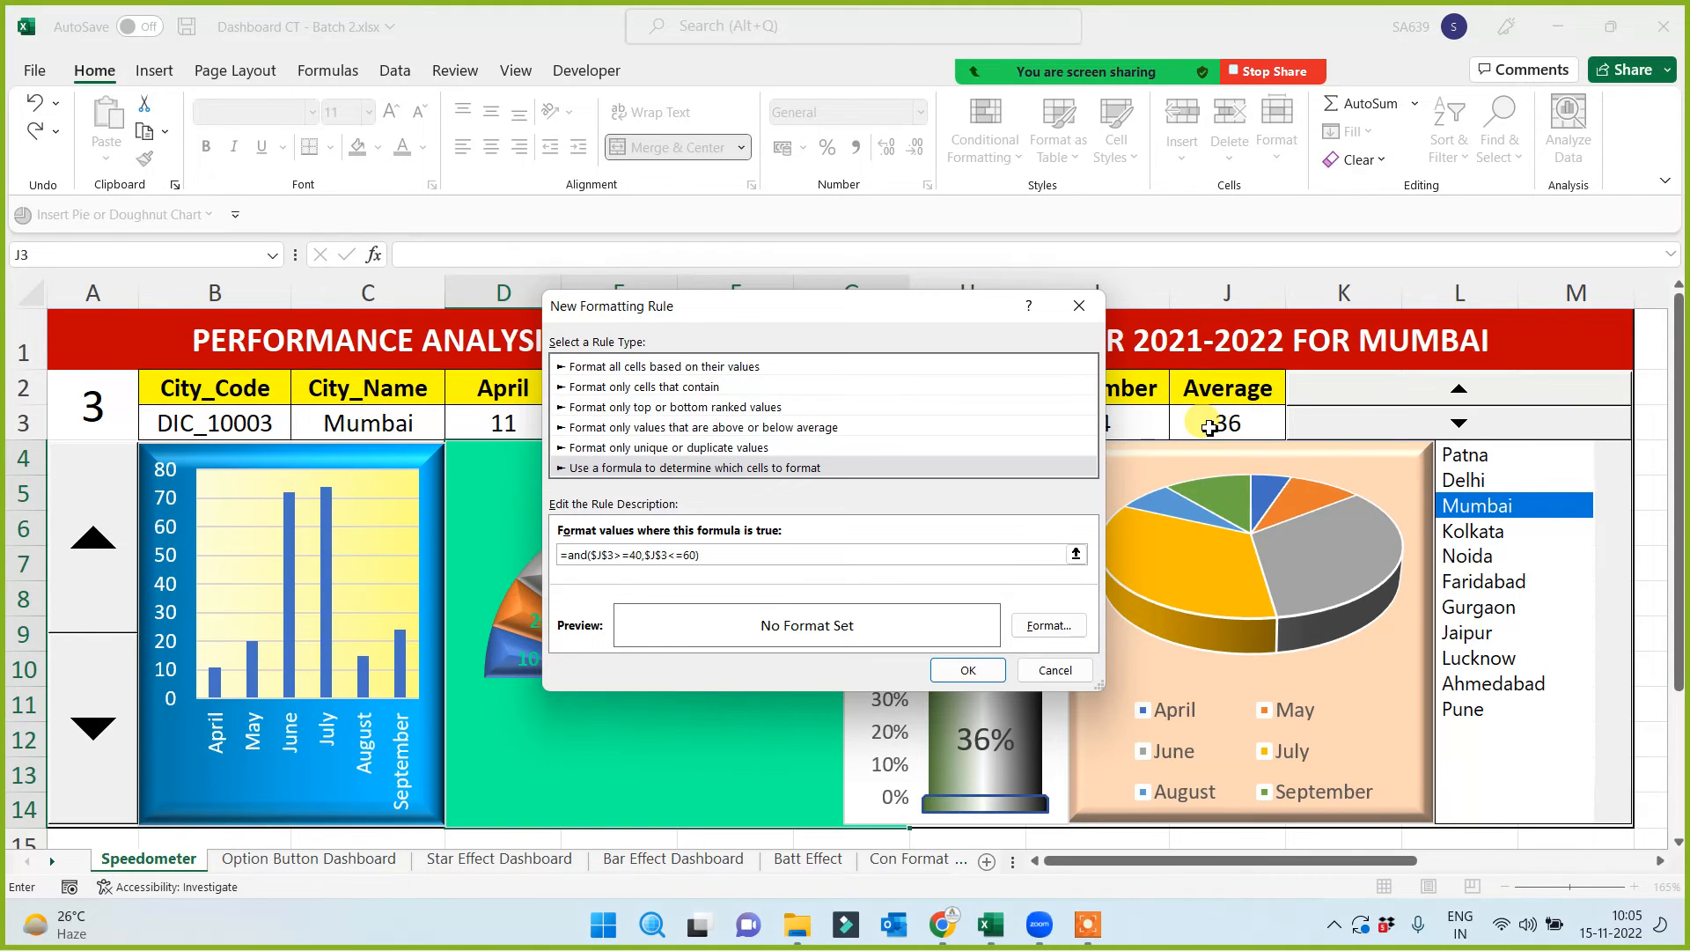
Give the 40-to-60 rule a horizontal gradient fill from white to yellow, and apply all three rules to the cell behind the speedometer
{"action": "left_click", "coordinate": [1049, 626]}
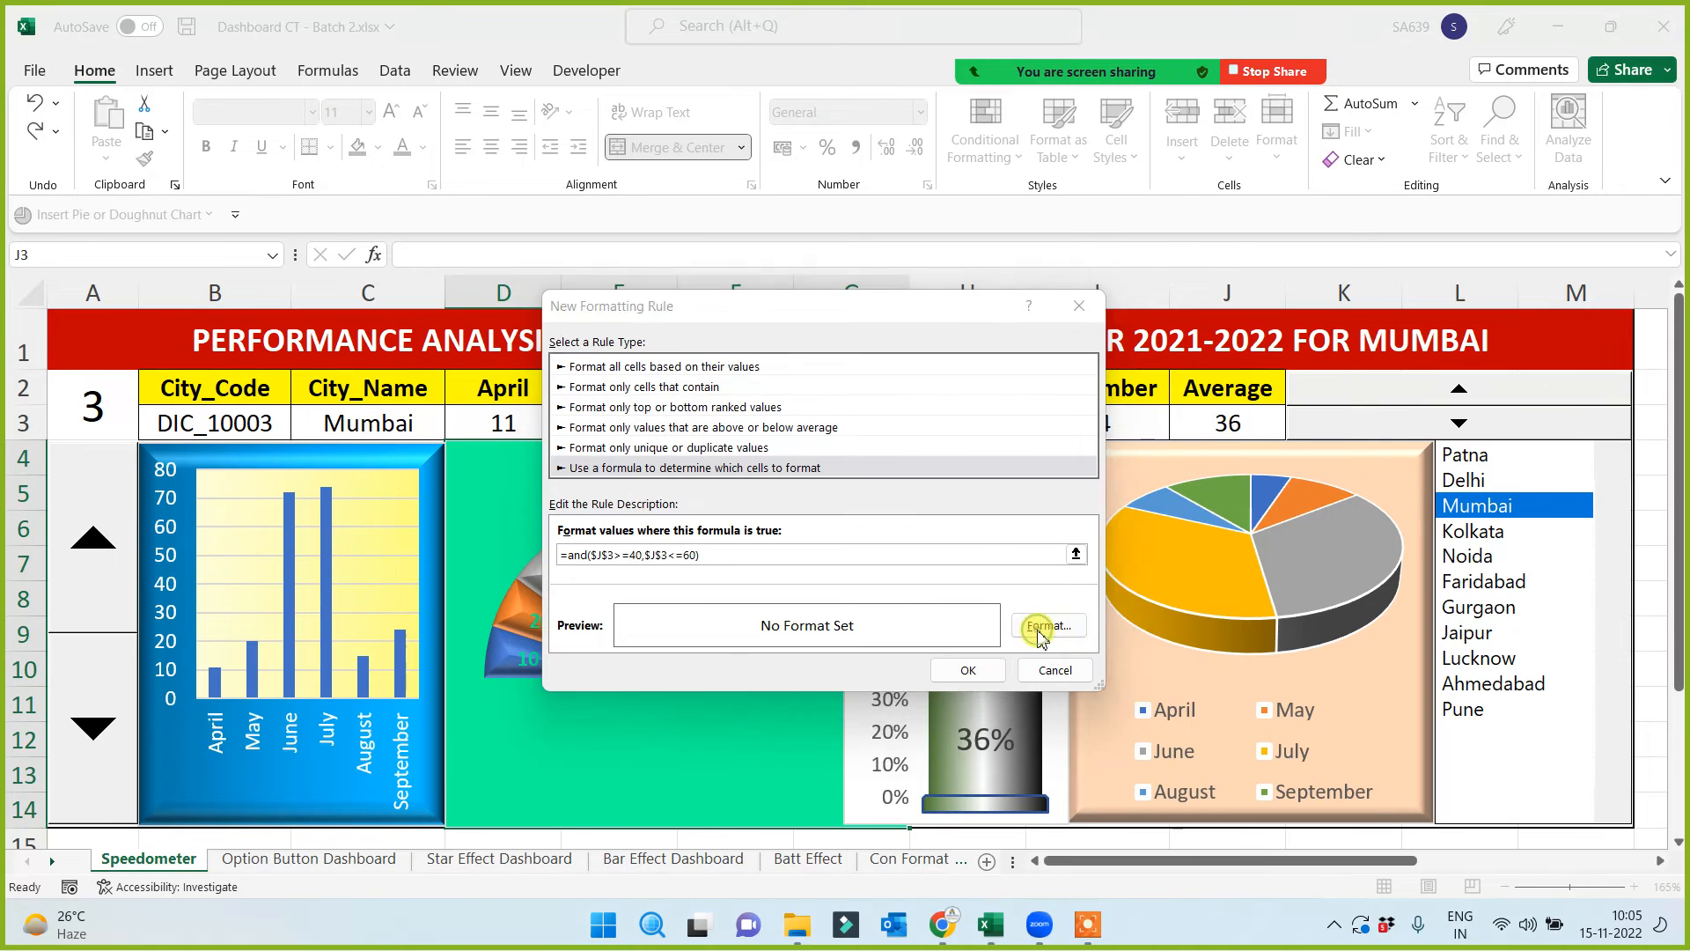
{"action": "left_click", "coordinate": [832, 453]}
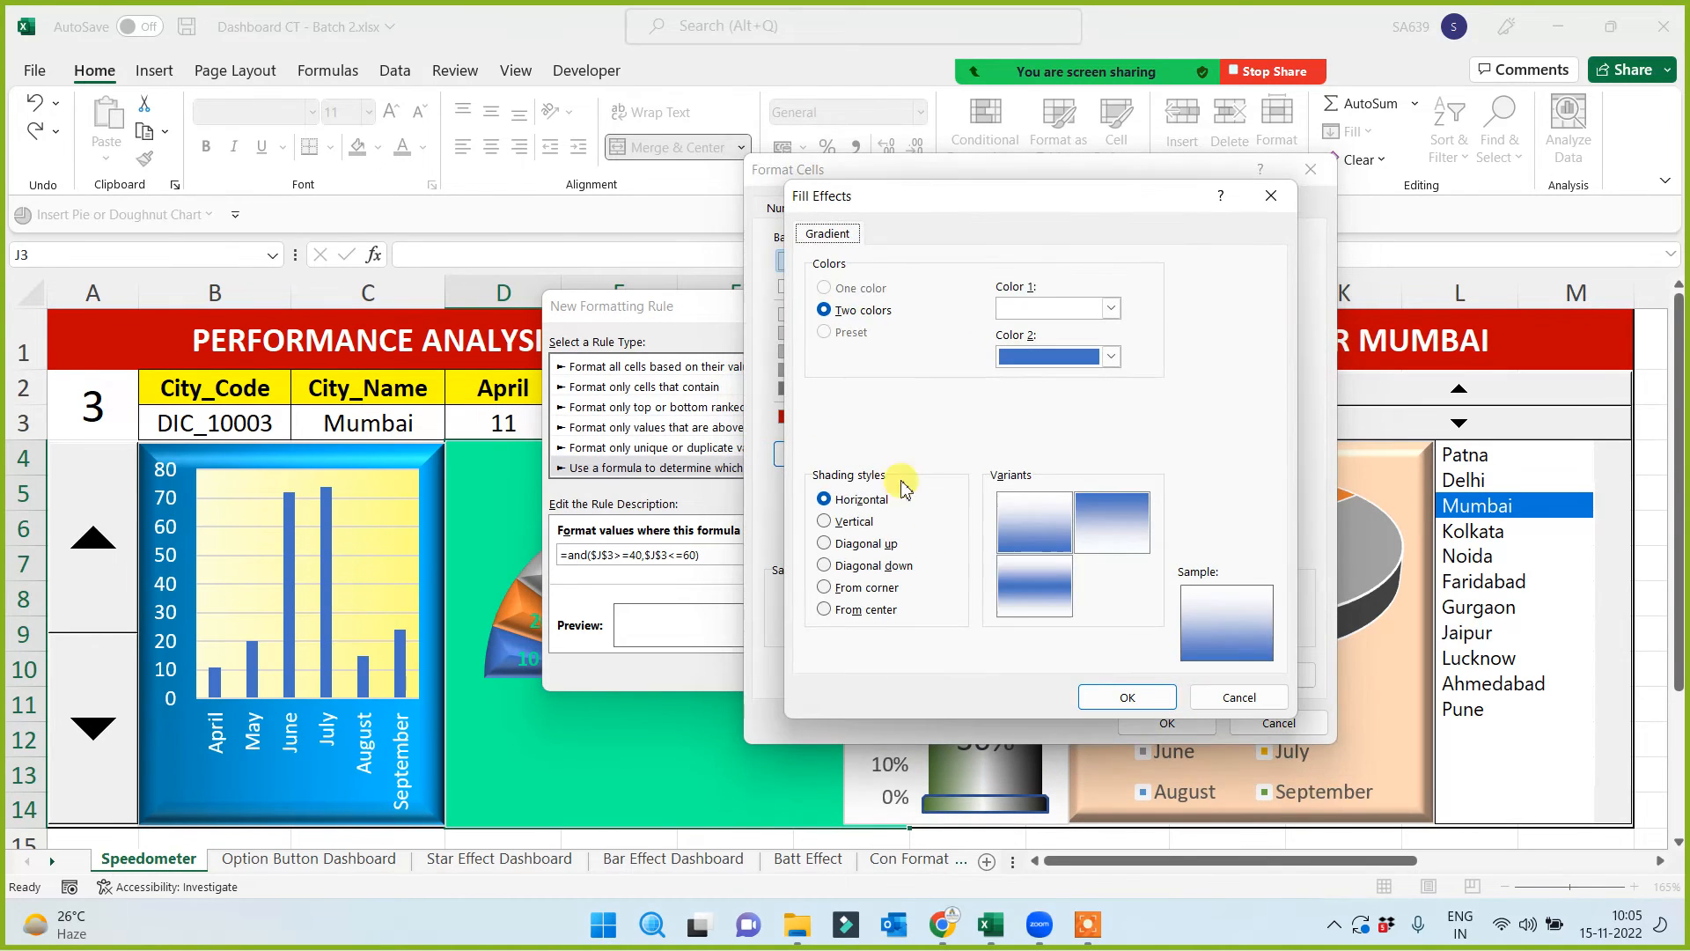
{"action": "left_click", "coordinate": [1111, 357]}
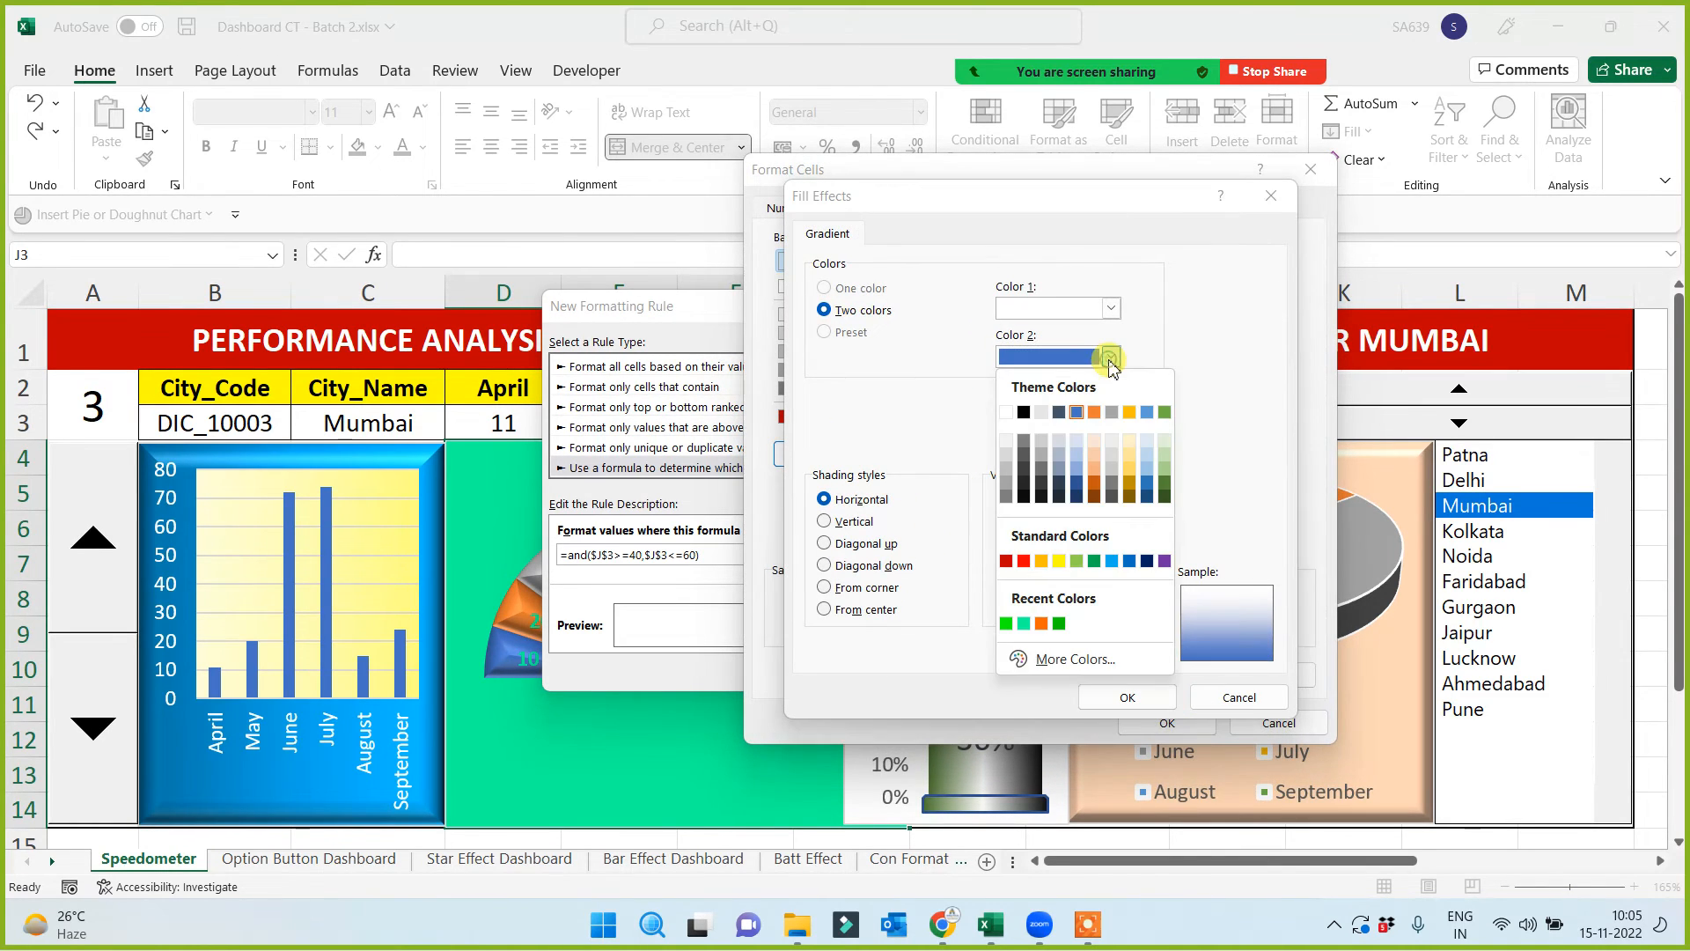
{"action": "left_click", "coordinate": [1059, 562]}
{"action": "left_click", "coordinate": [1124, 698]}
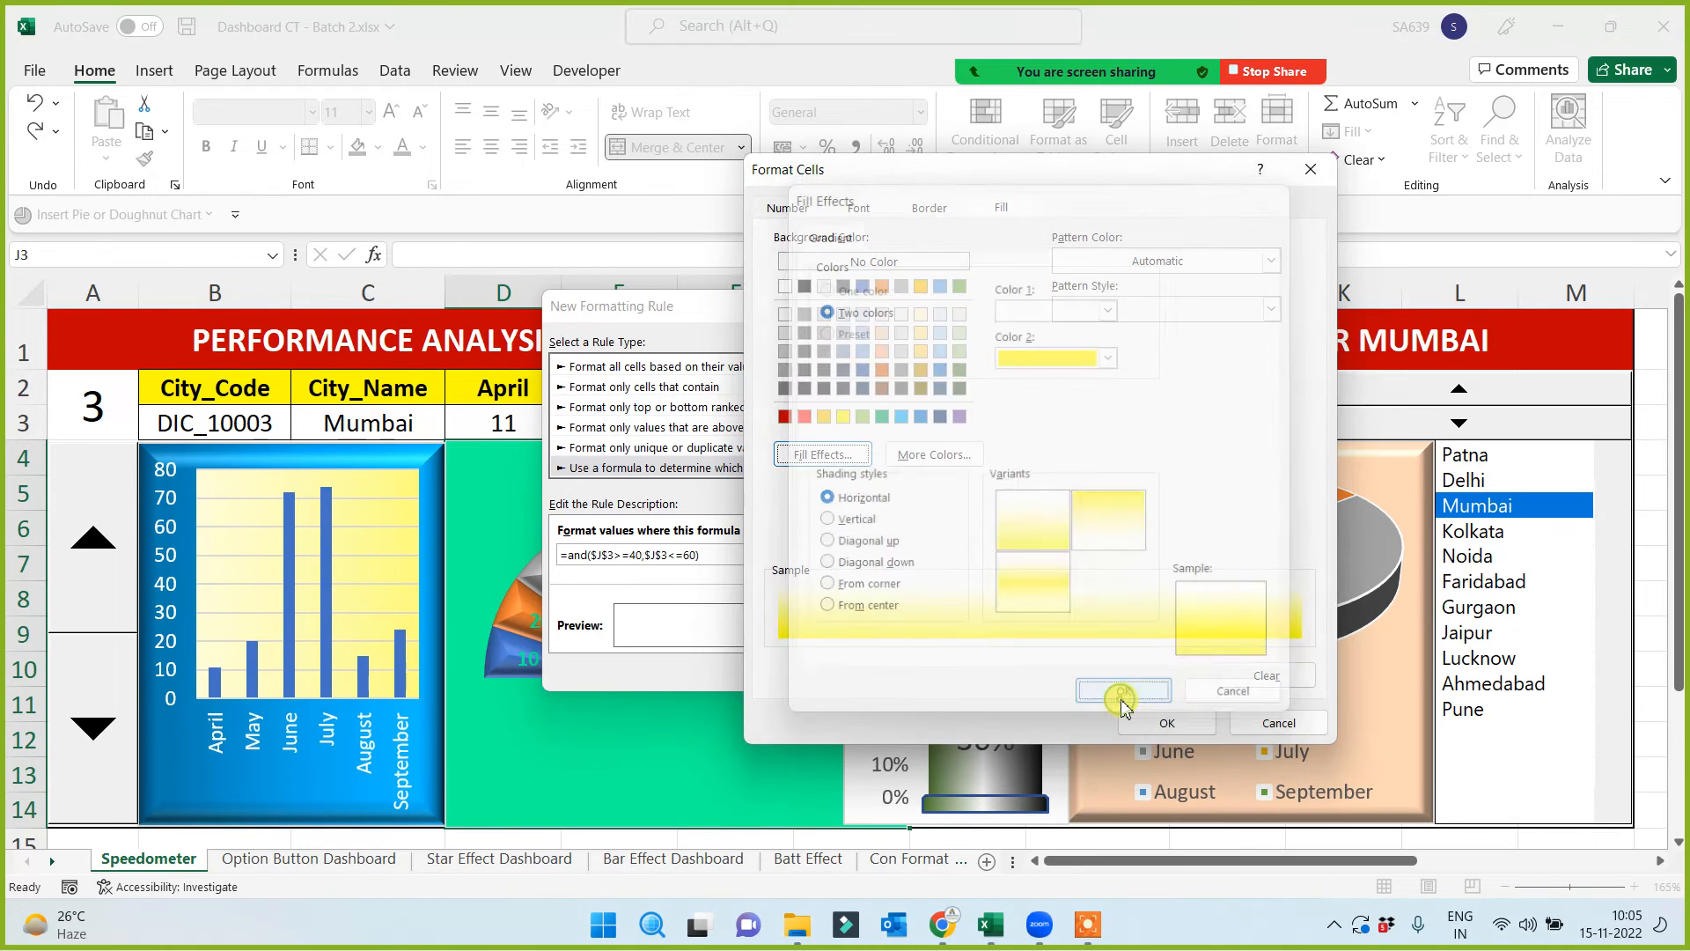
{"action": "left_click", "coordinate": [1167, 721]}
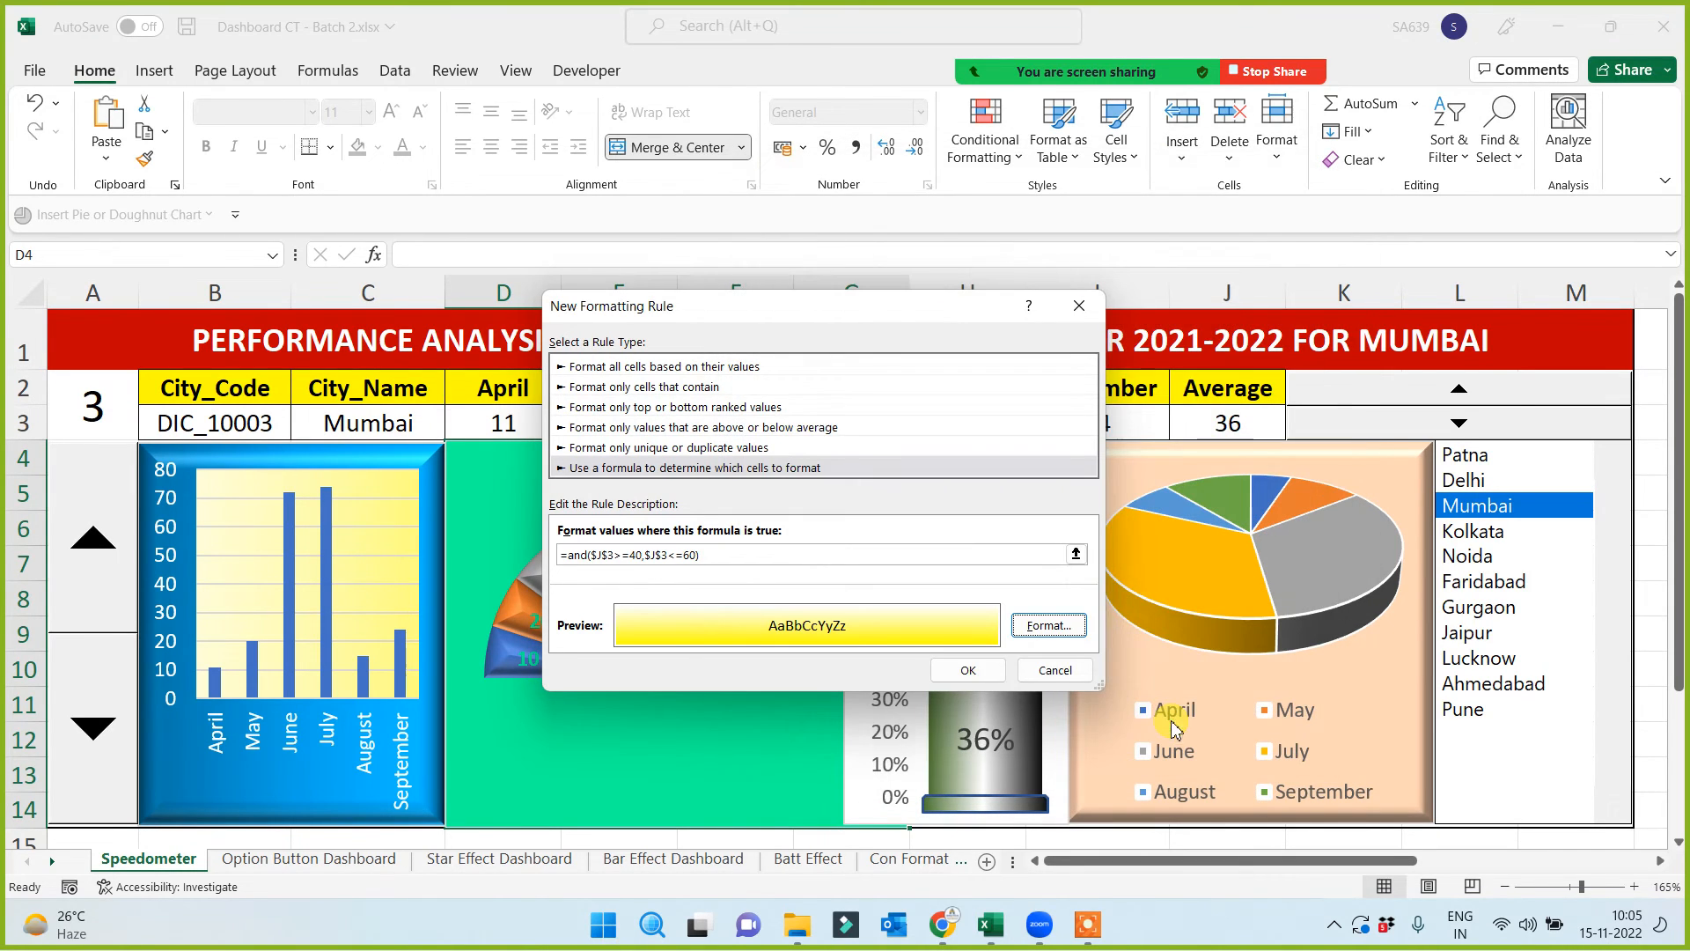
{"action": "left_click", "coordinate": [968, 670]}
{"action": "left_click", "coordinate": [1456, 629]}
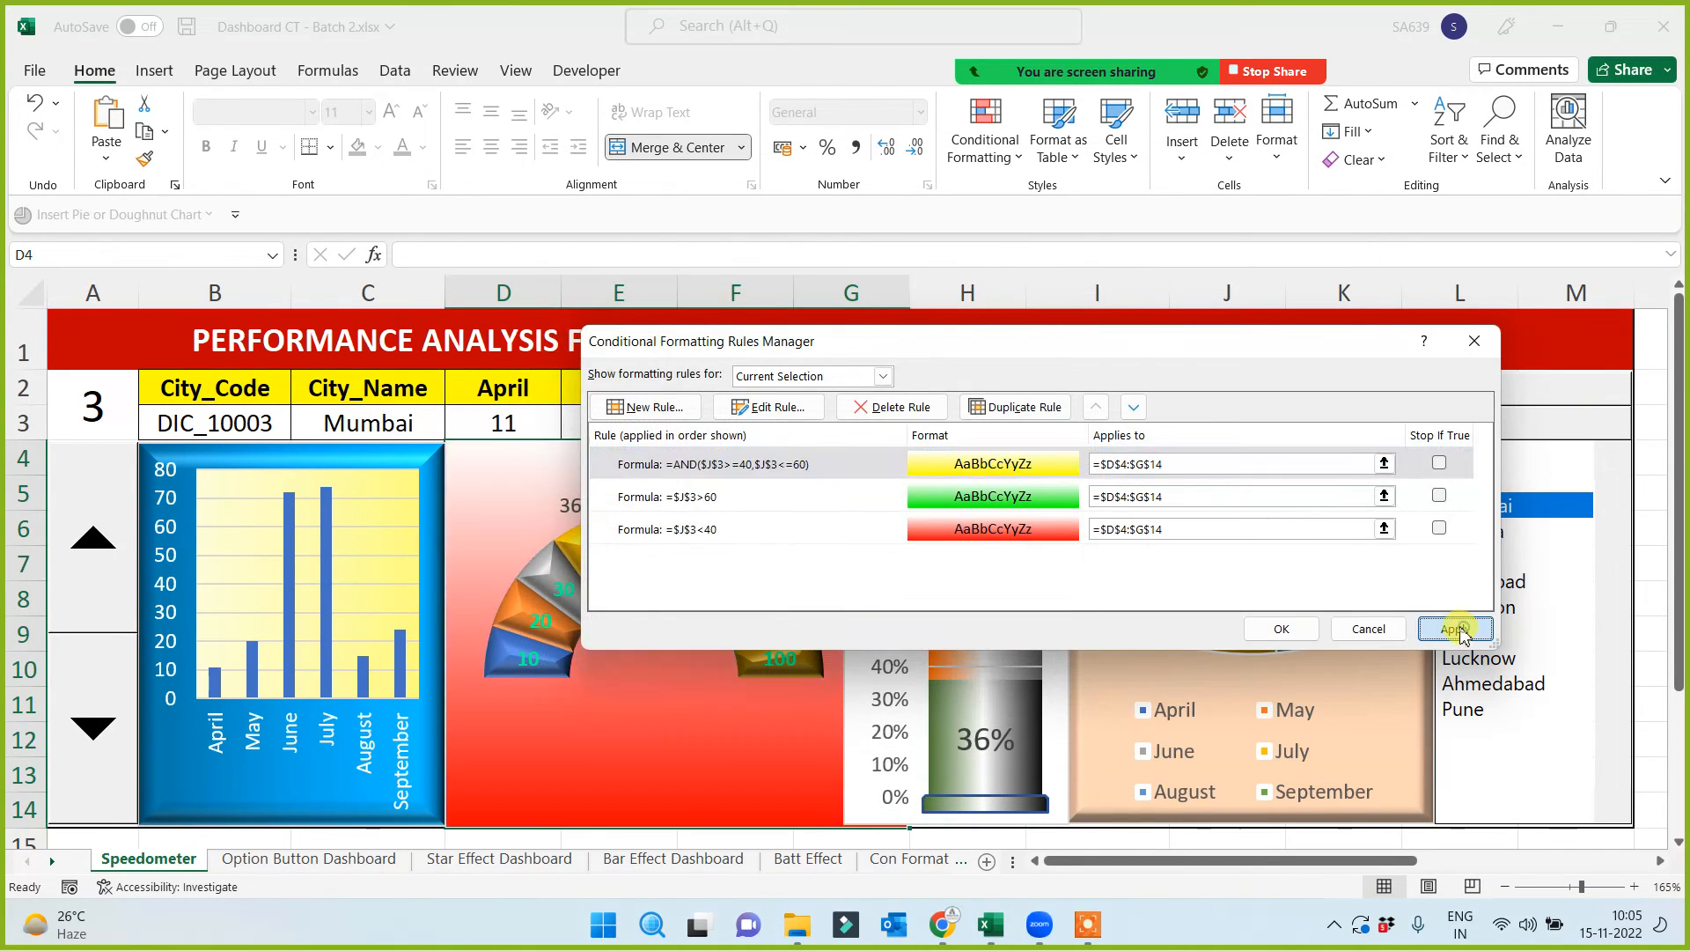
{"action": "left_click", "coordinate": [1282, 629]}
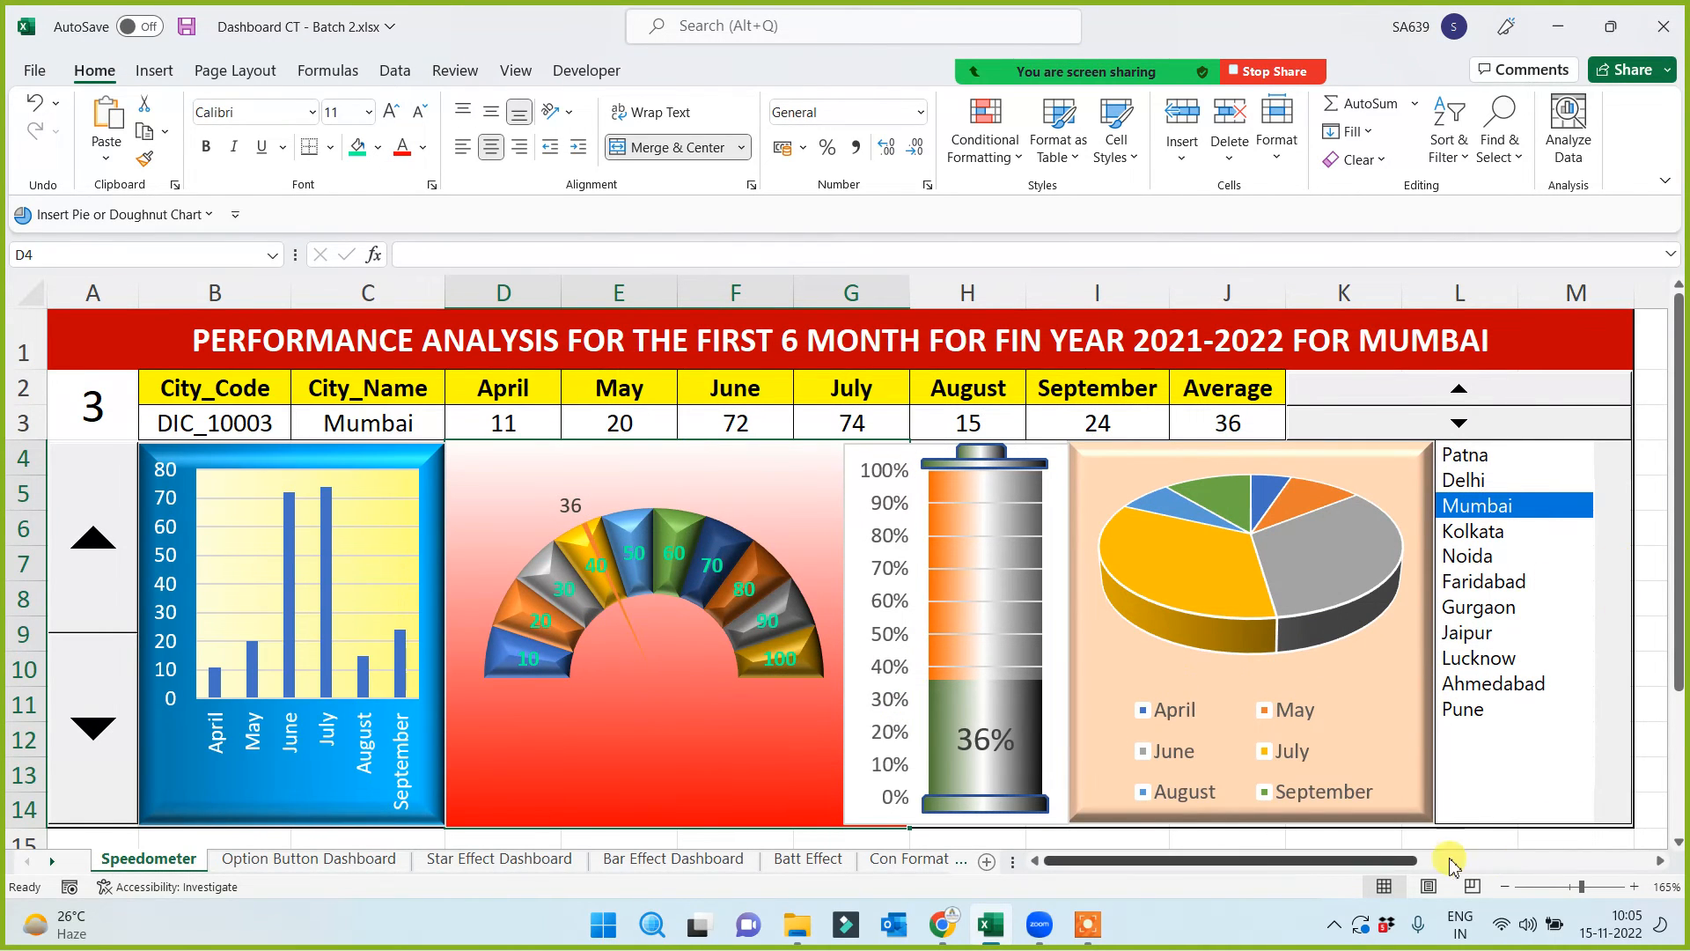
Choose Faridabad, Kolkata, Delhi, Patna, Mumbai, Gurgaon, Lucknow and Pune in the city list to check the background colour behind the speedometer
{"action": "left_click", "coordinate": [1501, 579]}
{"action": "left_click", "coordinate": [1497, 531]}
{"action": "left_click", "coordinate": [1497, 480]}
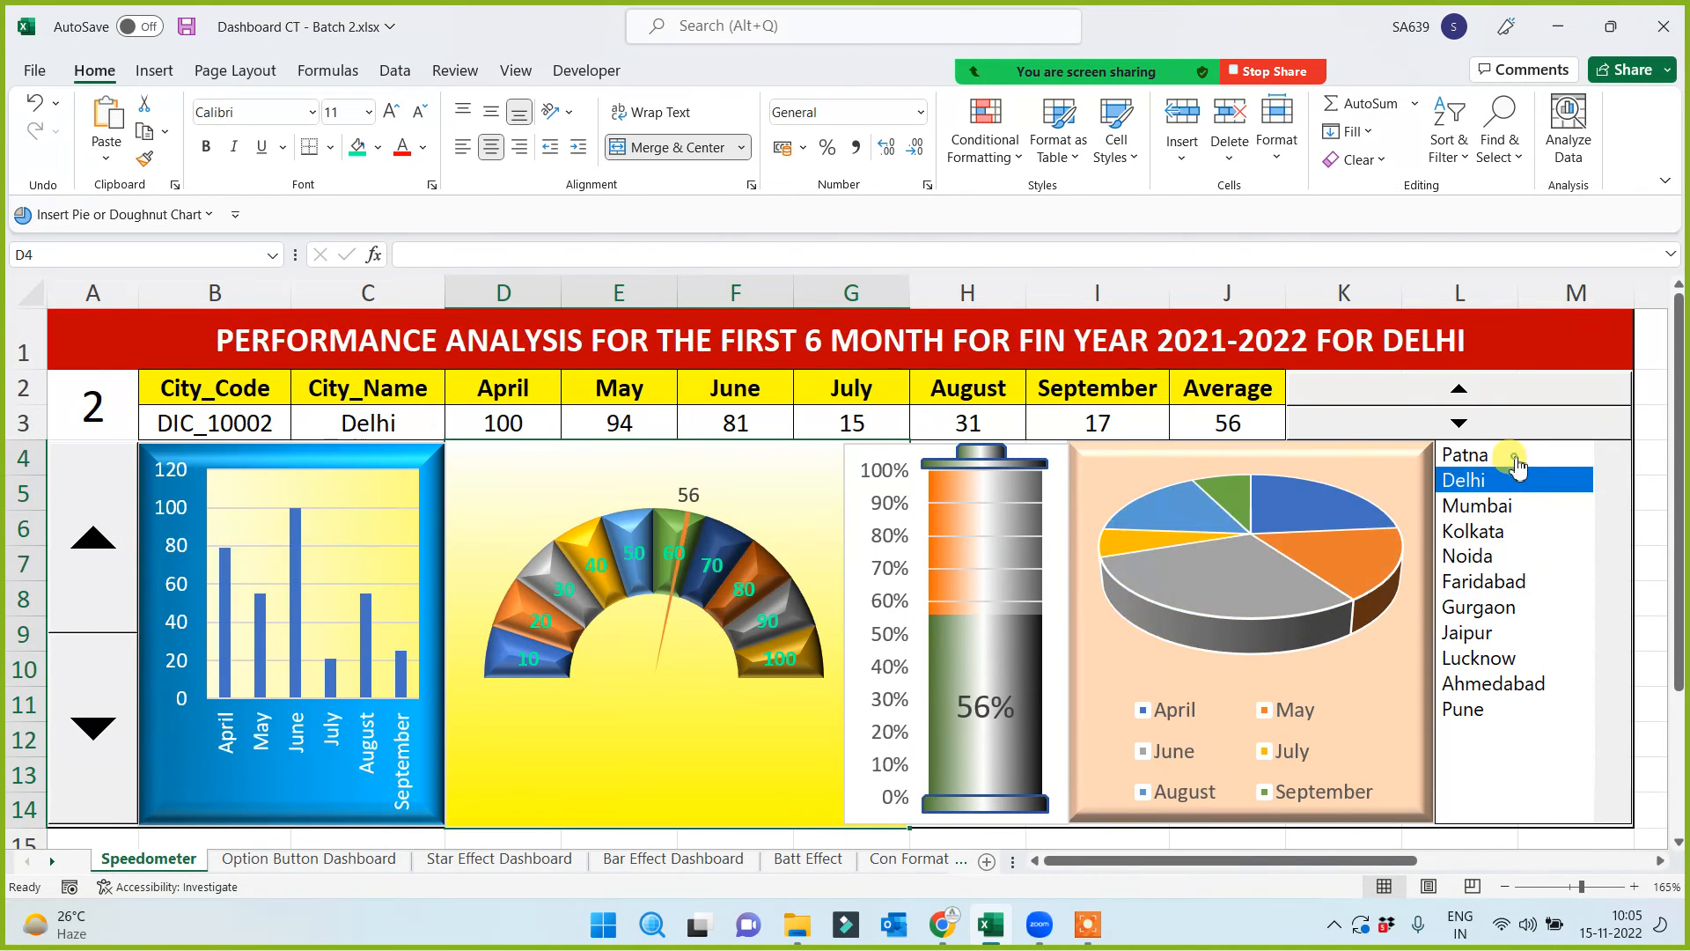
{"action": "left_click", "coordinate": [1514, 456]}
{"action": "left_click", "coordinate": [1497, 506]}
{"action": "left_click", "coordinate": [1497, 607]}
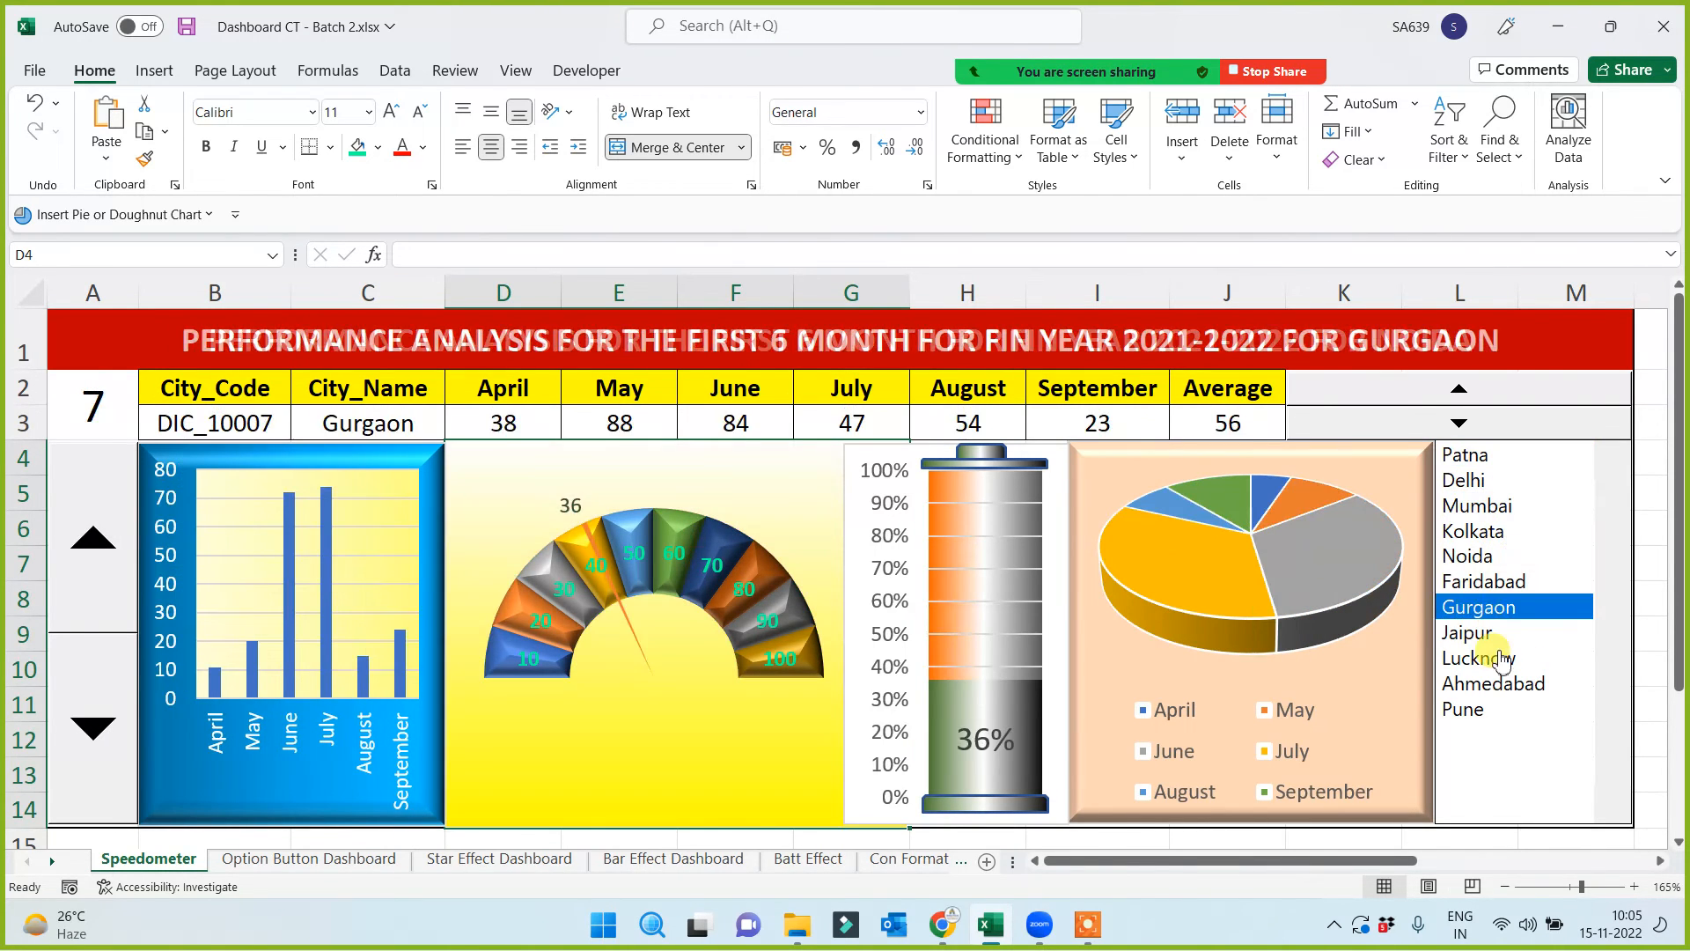
{"action": "left_click", "coordinate": [1492, 658]}
{"action": "left_click", "coordinate": [1502, 709]}
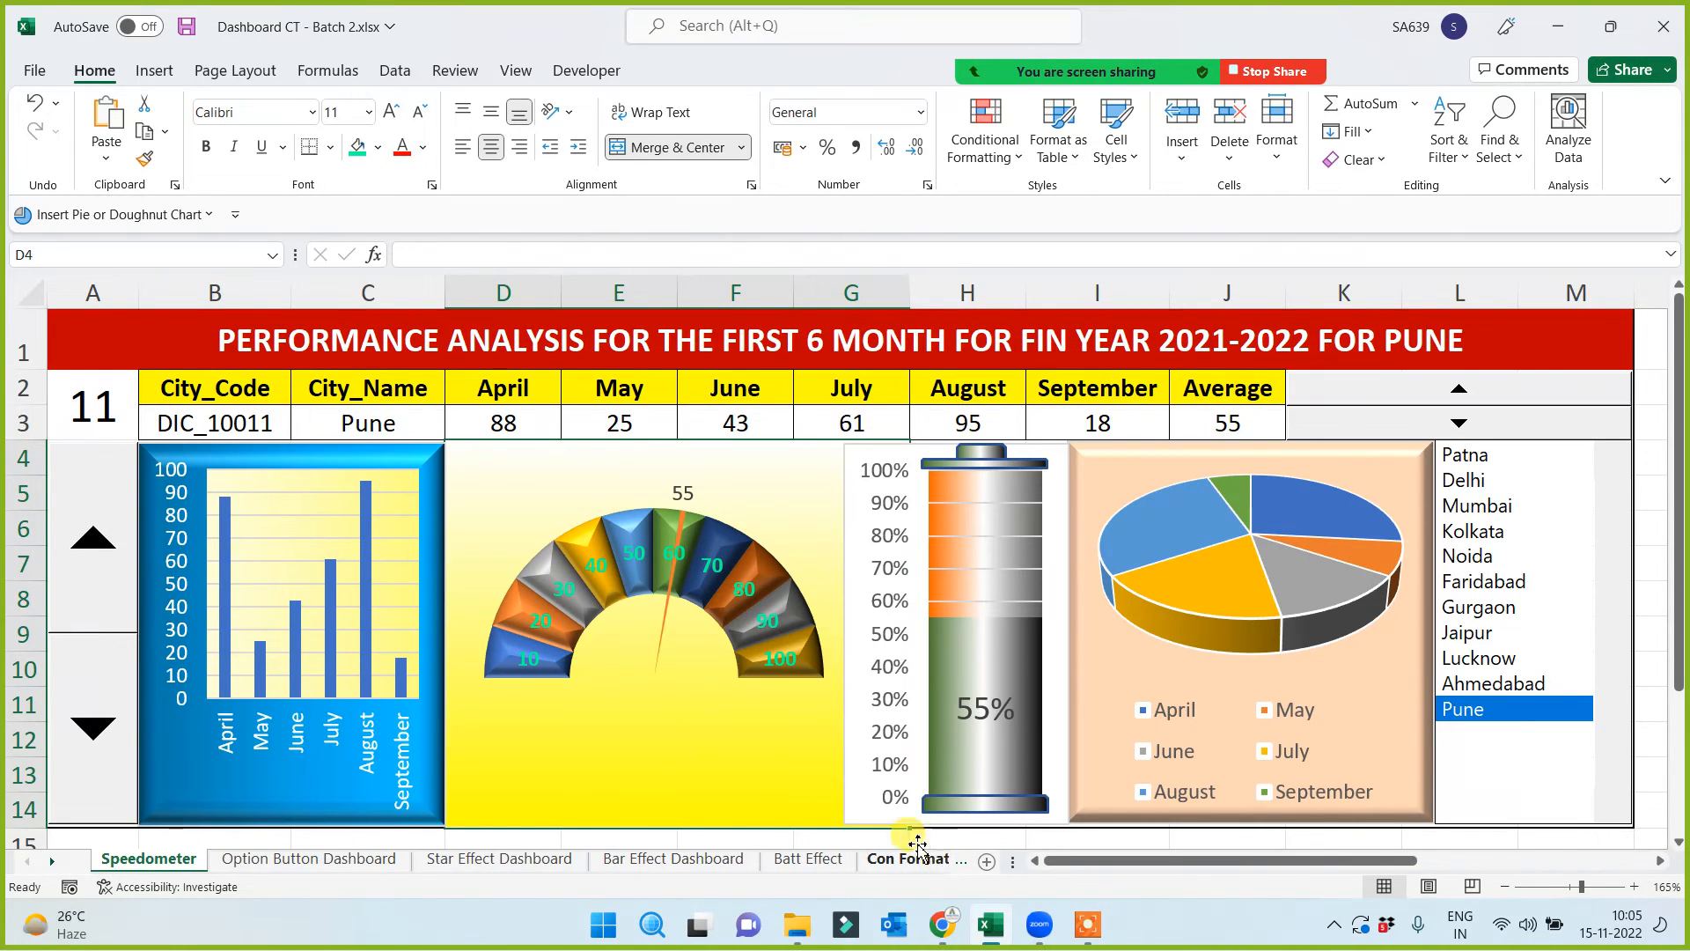
Stretch the battery chart slightly at its upper and lower edges so that it fills the height of rows 4 to 14
{"action": "left_click", "coordinate": [850, 608]}
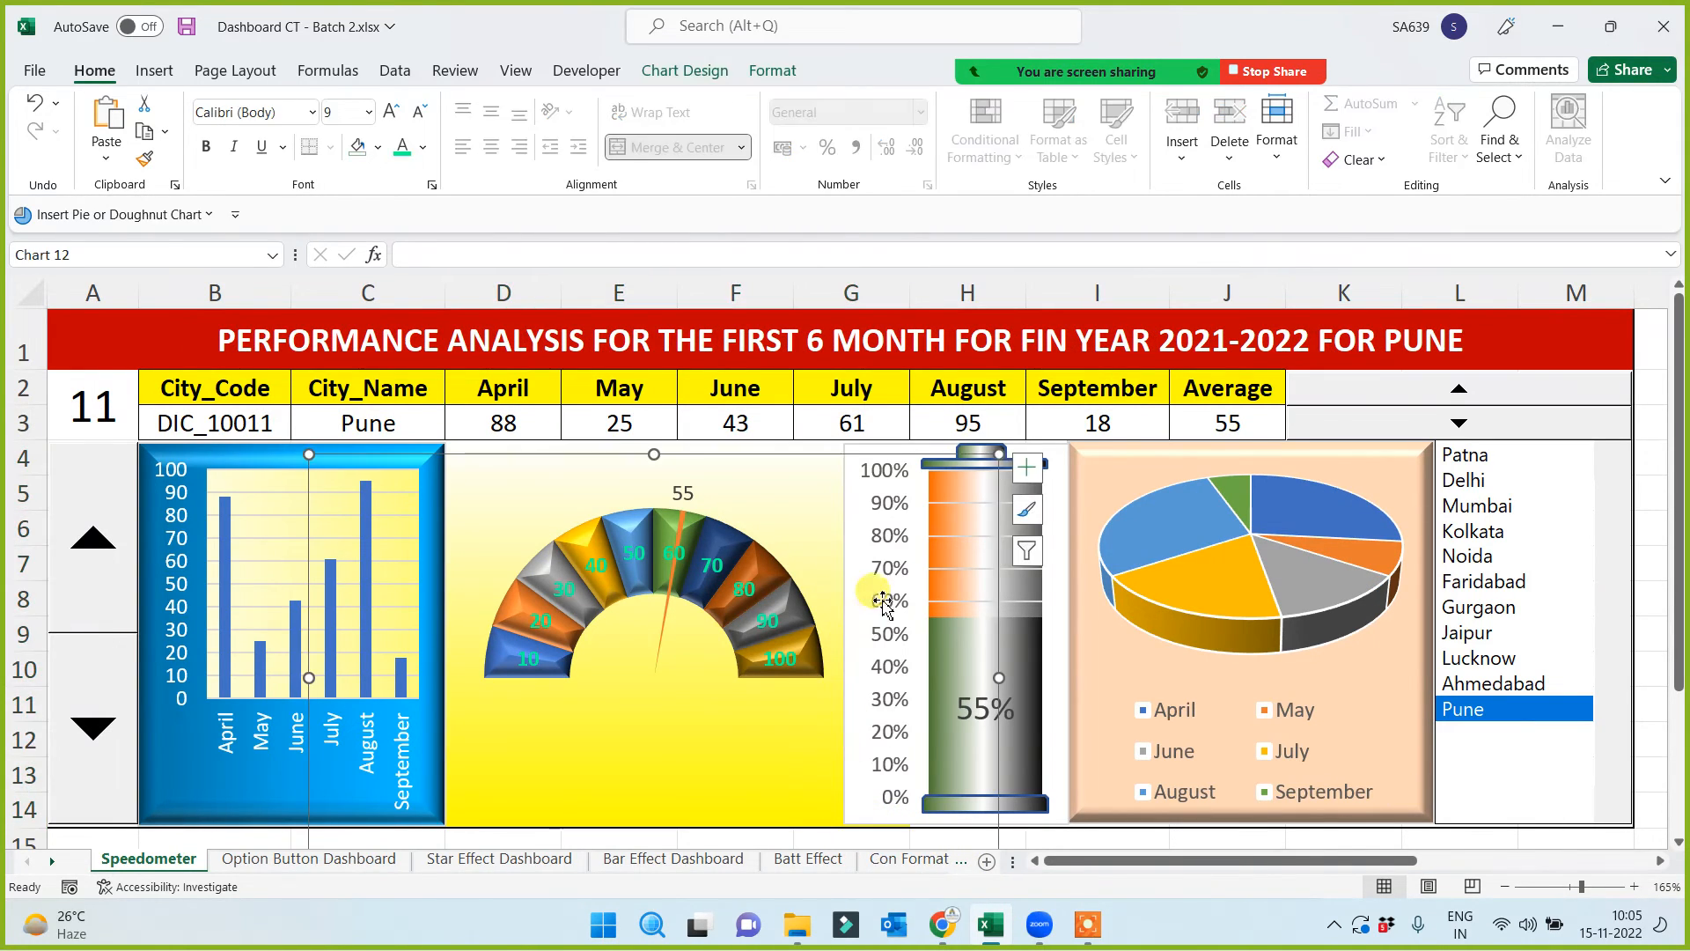
{"action": "left_click", "coordinate": [1063, 826]}
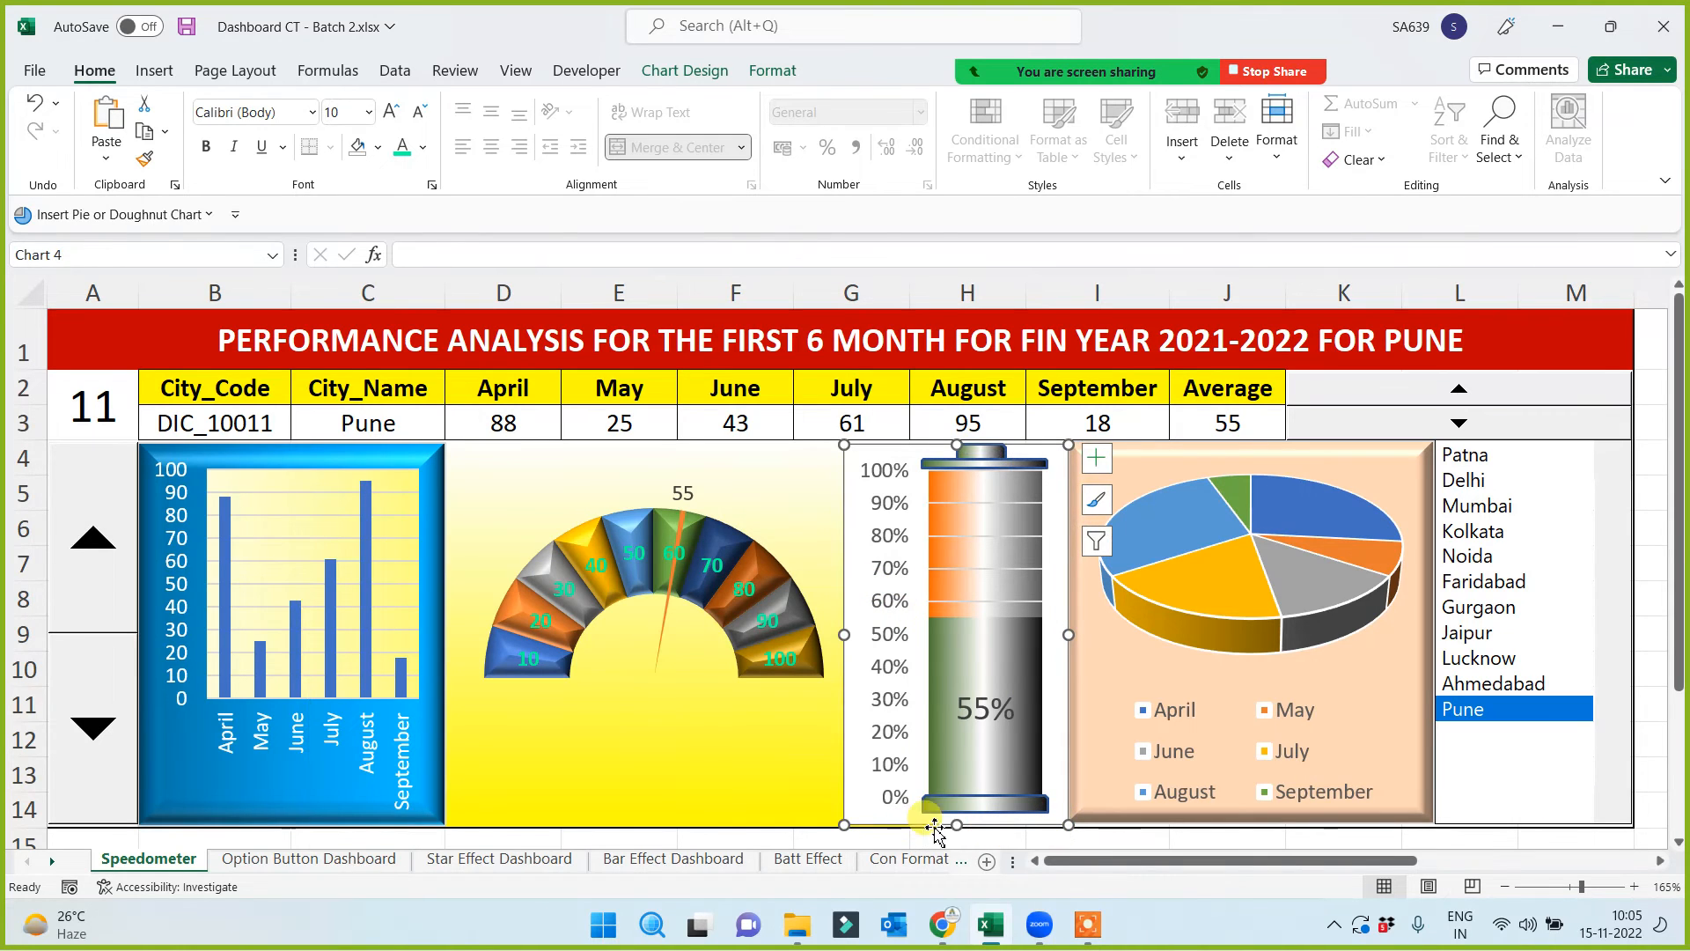
{"action": "left_click_drag", "start_coordinate": [958, 827], "coordinate": [958, 828]}
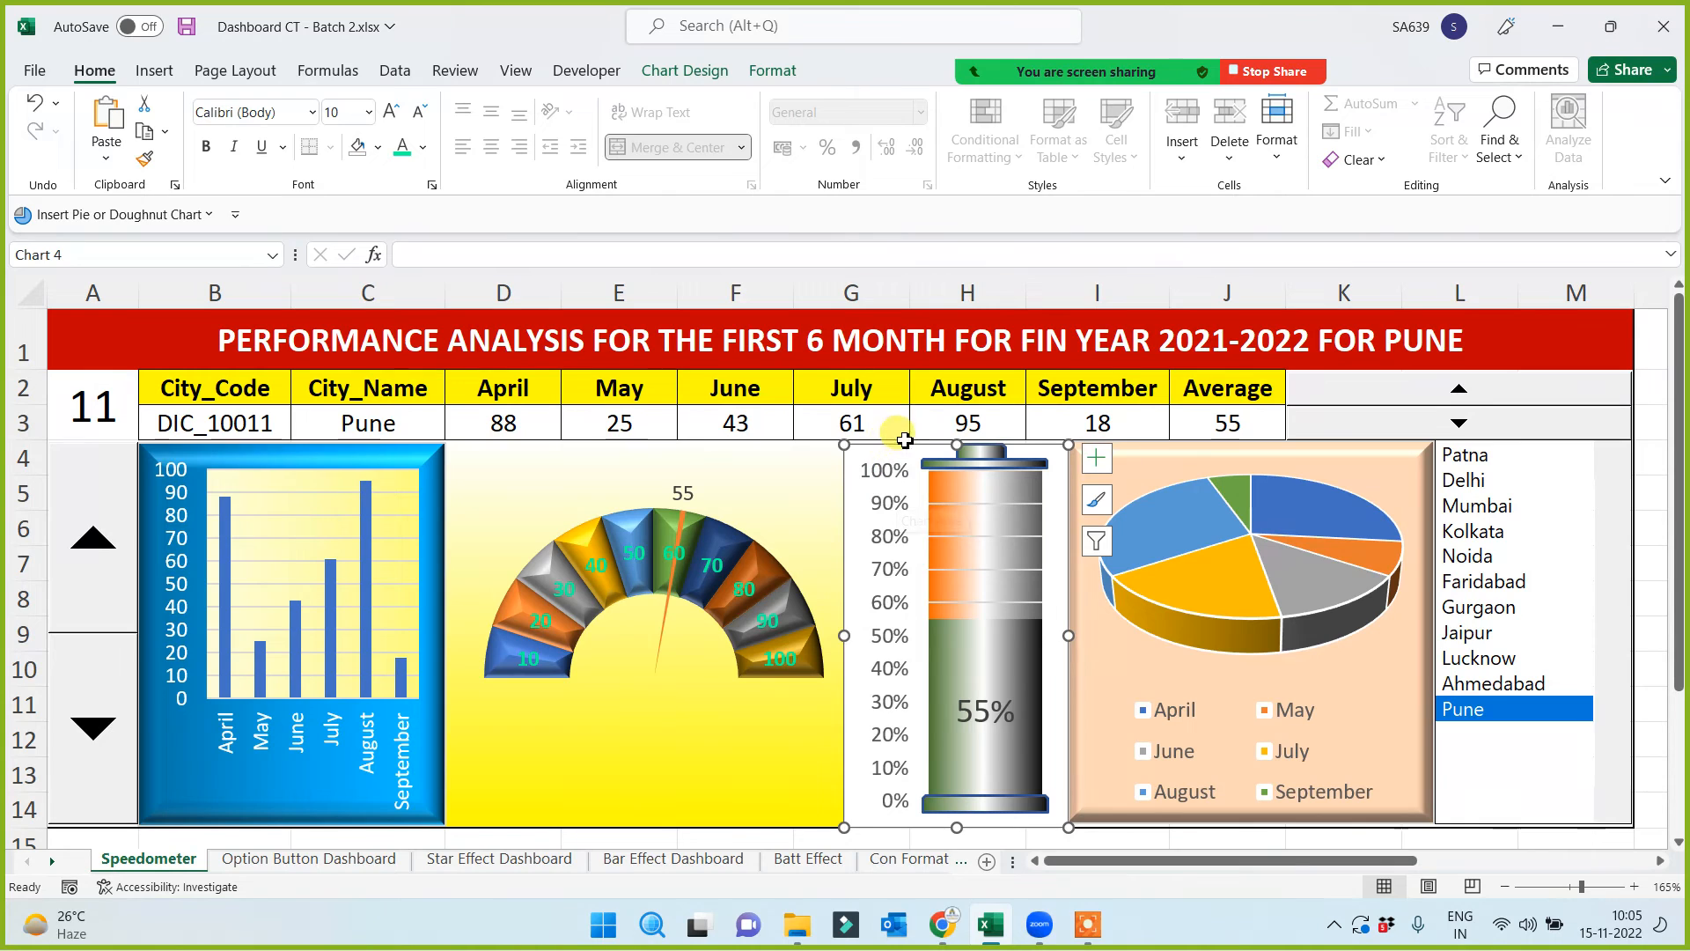
{"action": "left_click_drag", "start_coordinate": [958, 443], "coordinate": [957, 437]}
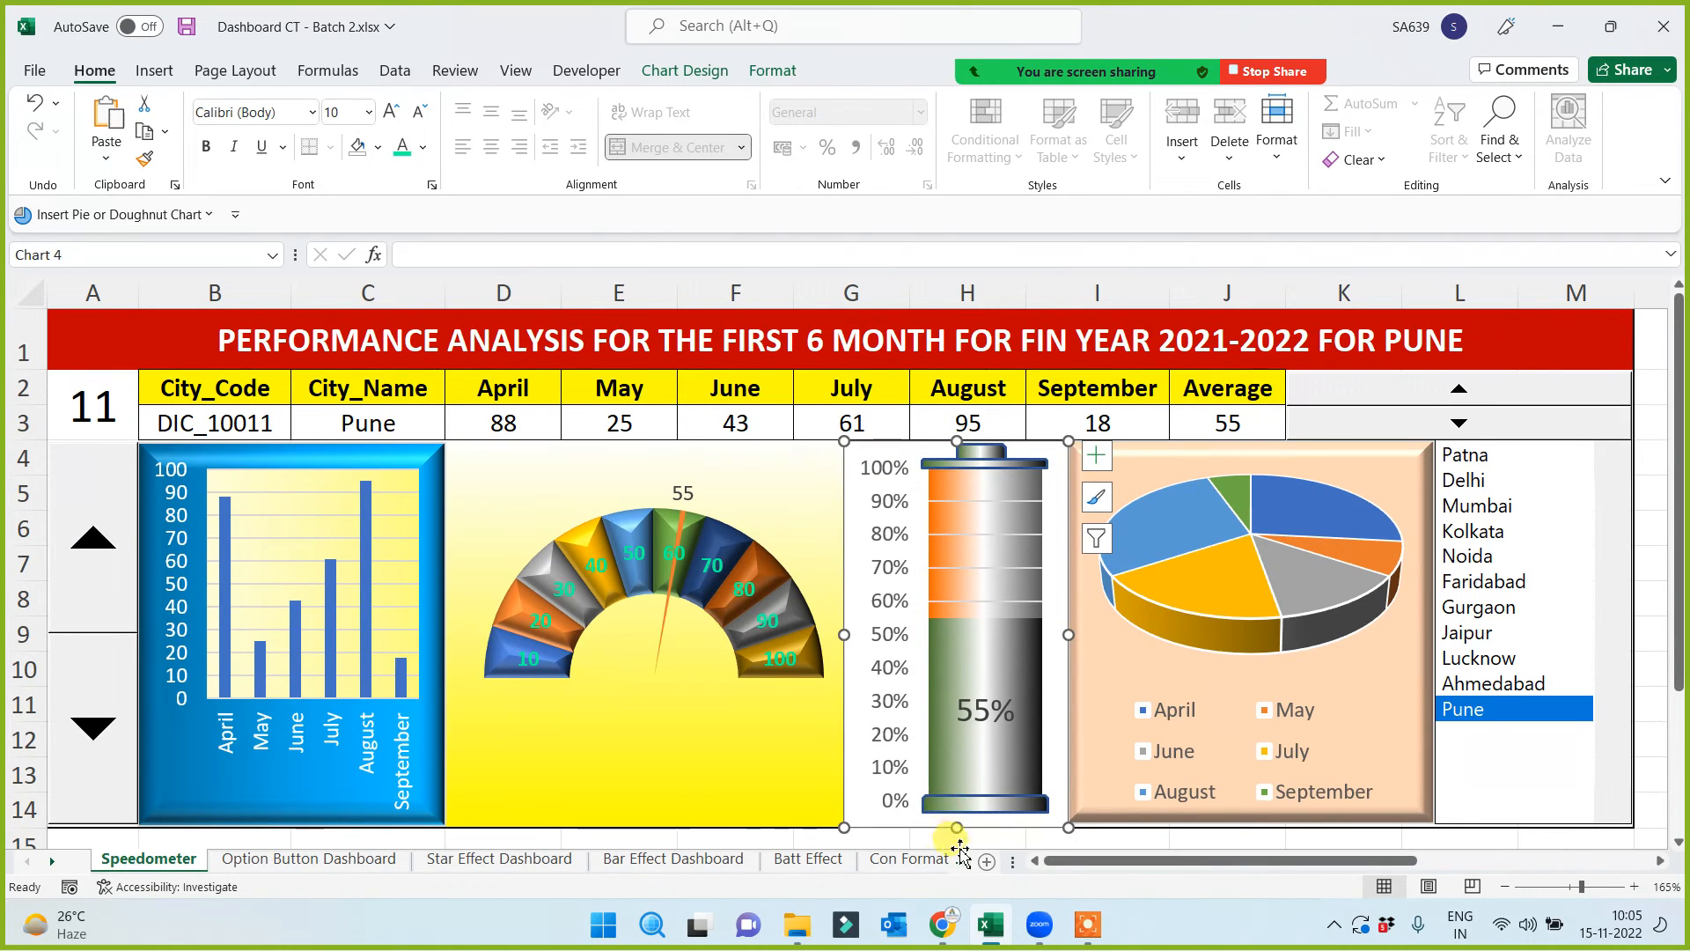
{"action": "left_click", "coordinate": [1134, 843]}
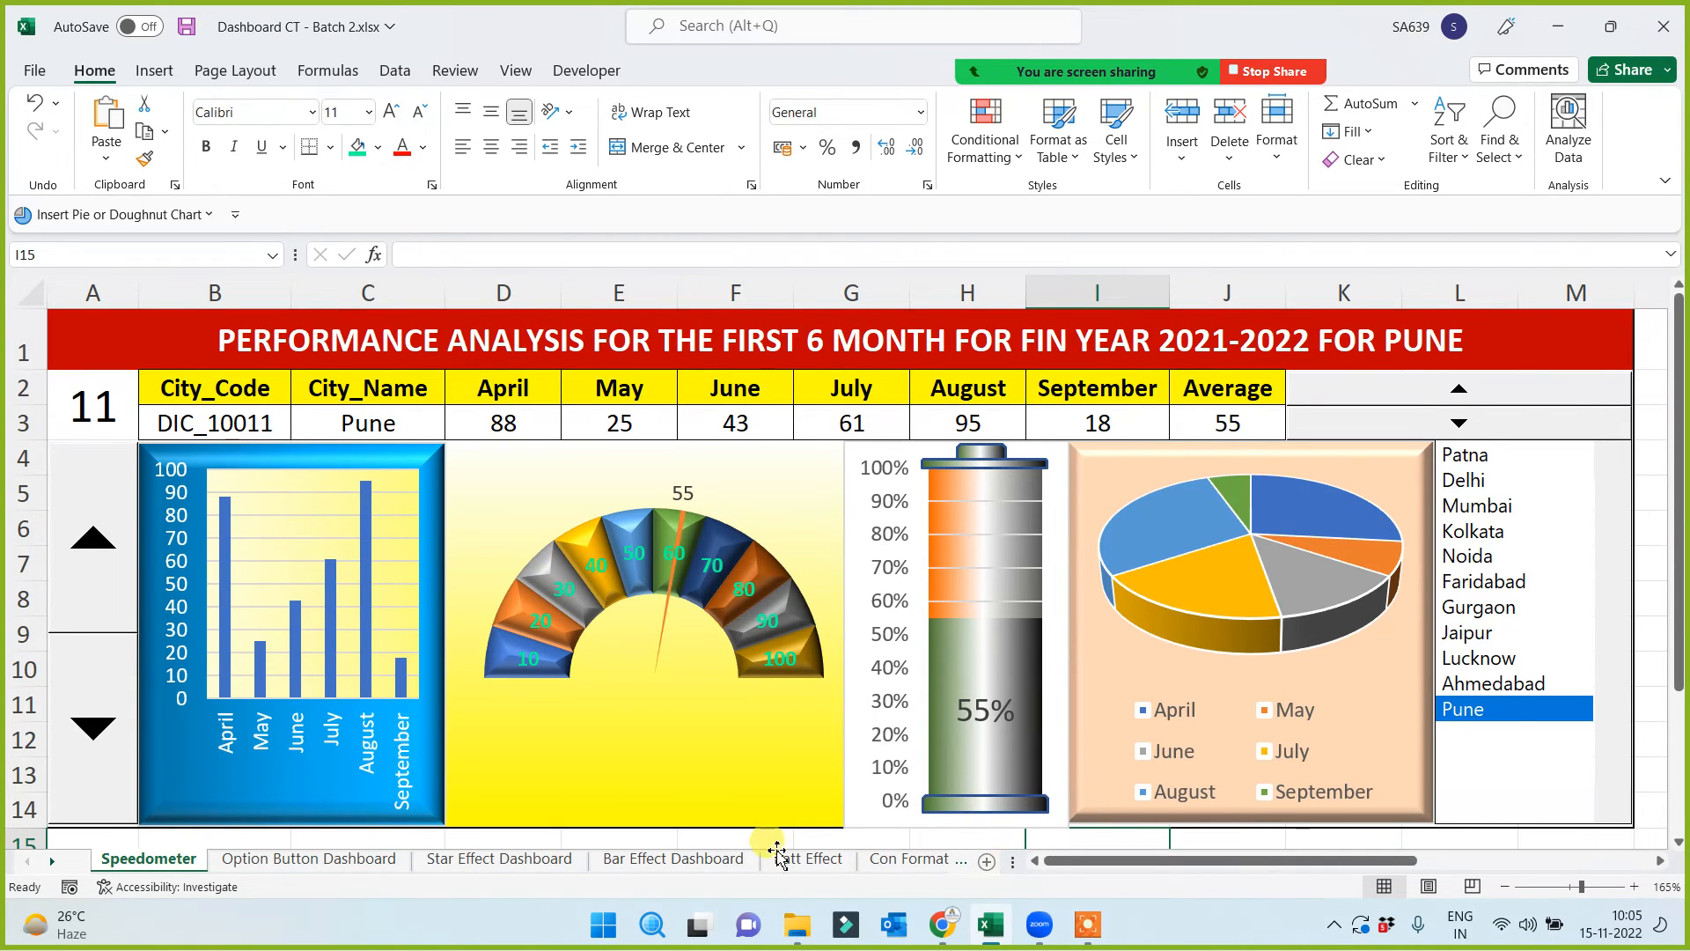
{"action": "left_click", "coordinate": [946, 814]}
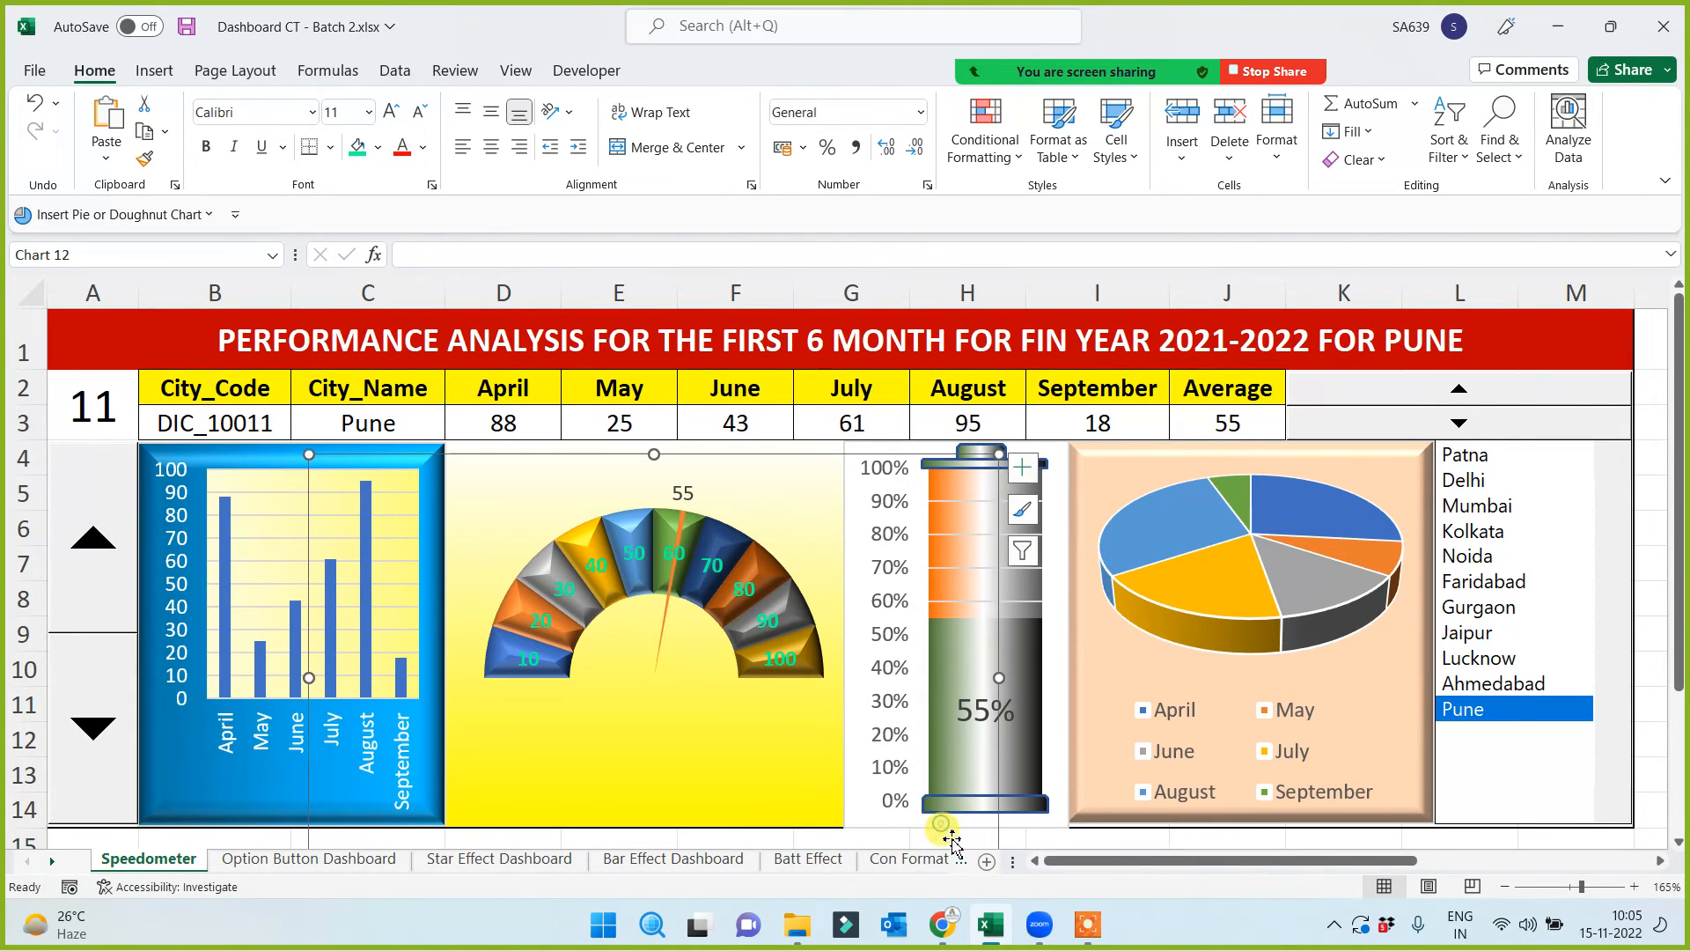
{"action": "left_click", "coordinate": [1032, 827]}
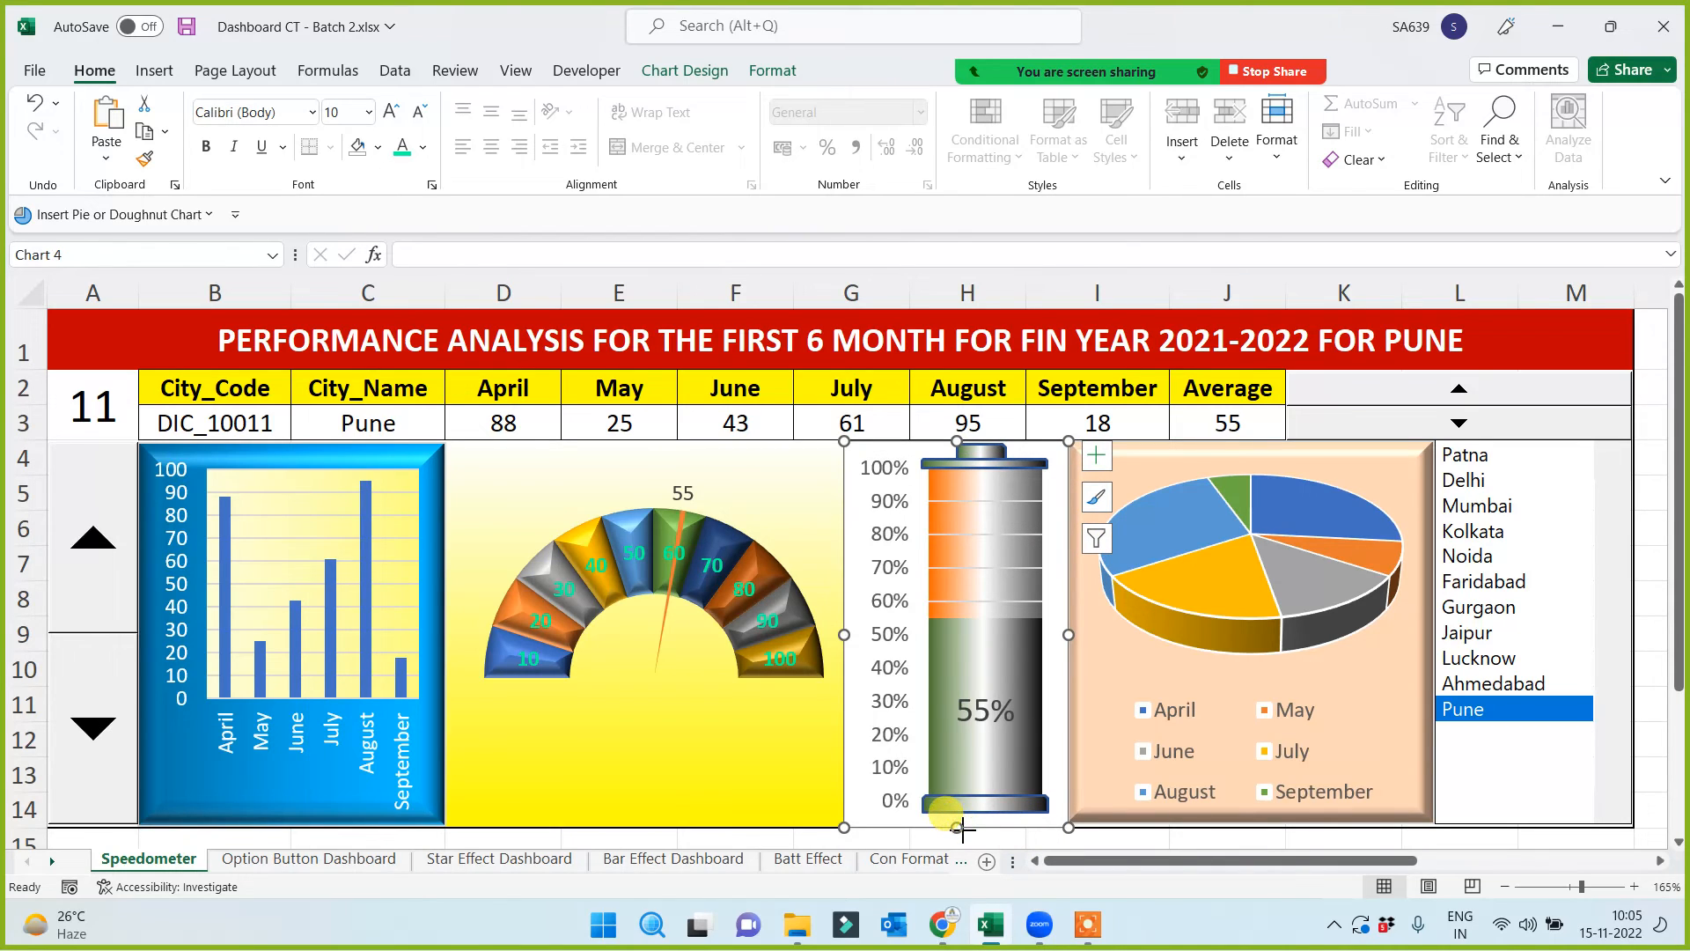
{"action": "left_click_drag", "start_coordinate": [962, 829], "coordinate": [964, 830]}
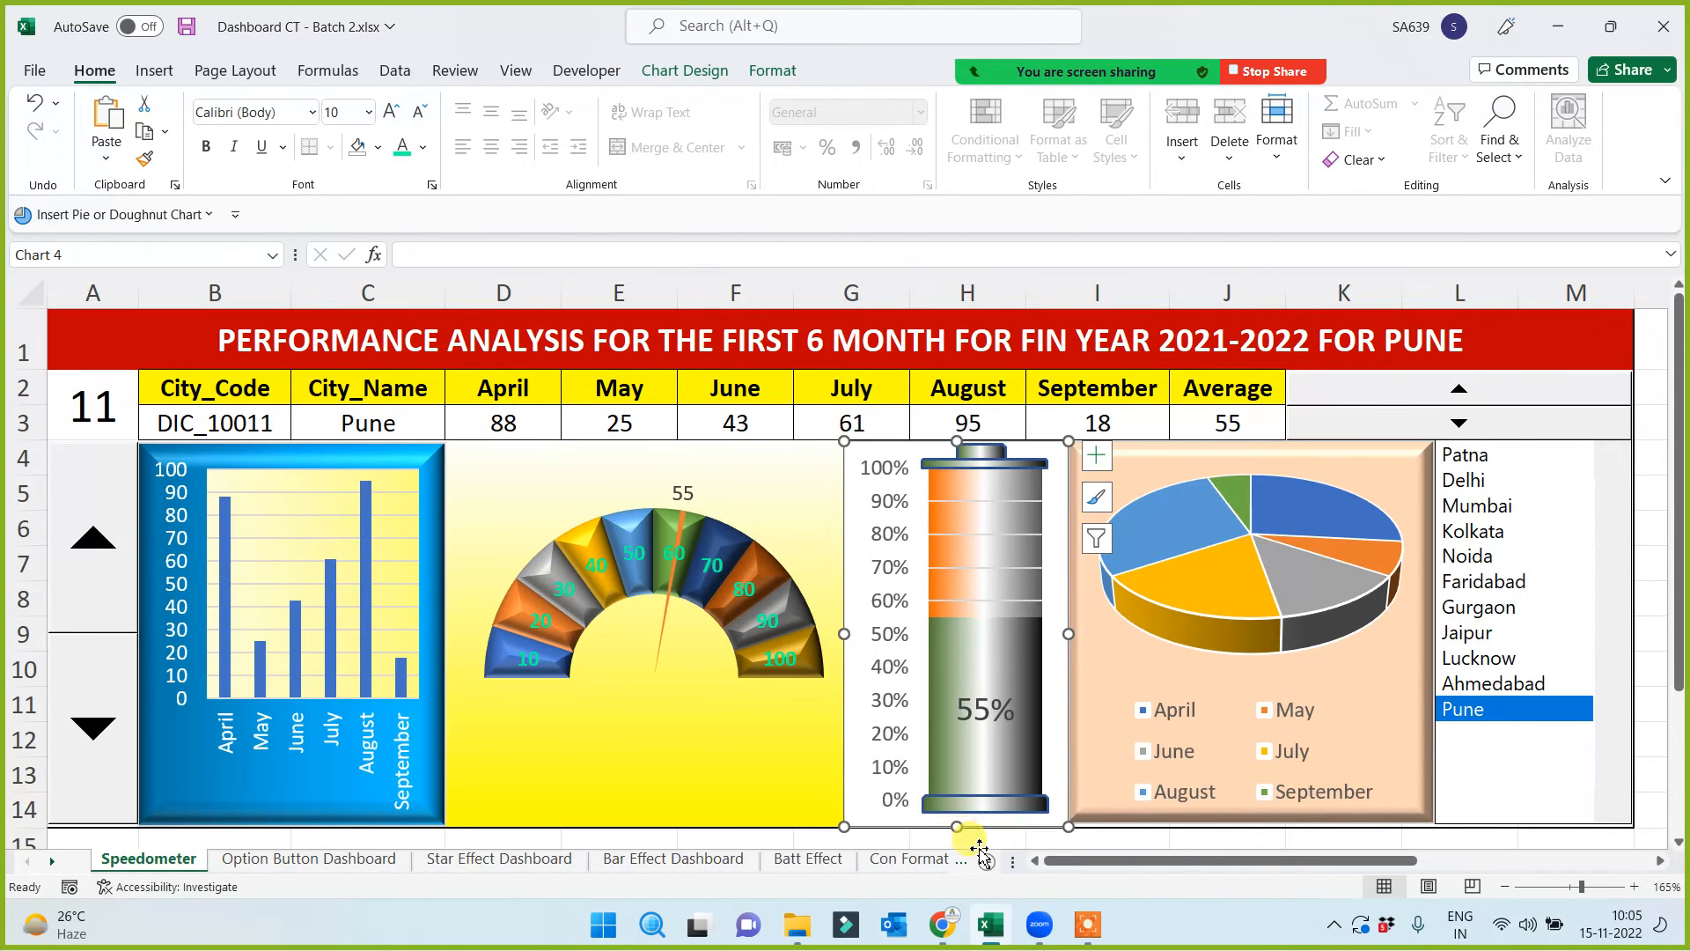
{"action": "left_click", "coordinate": [1116, 842]}
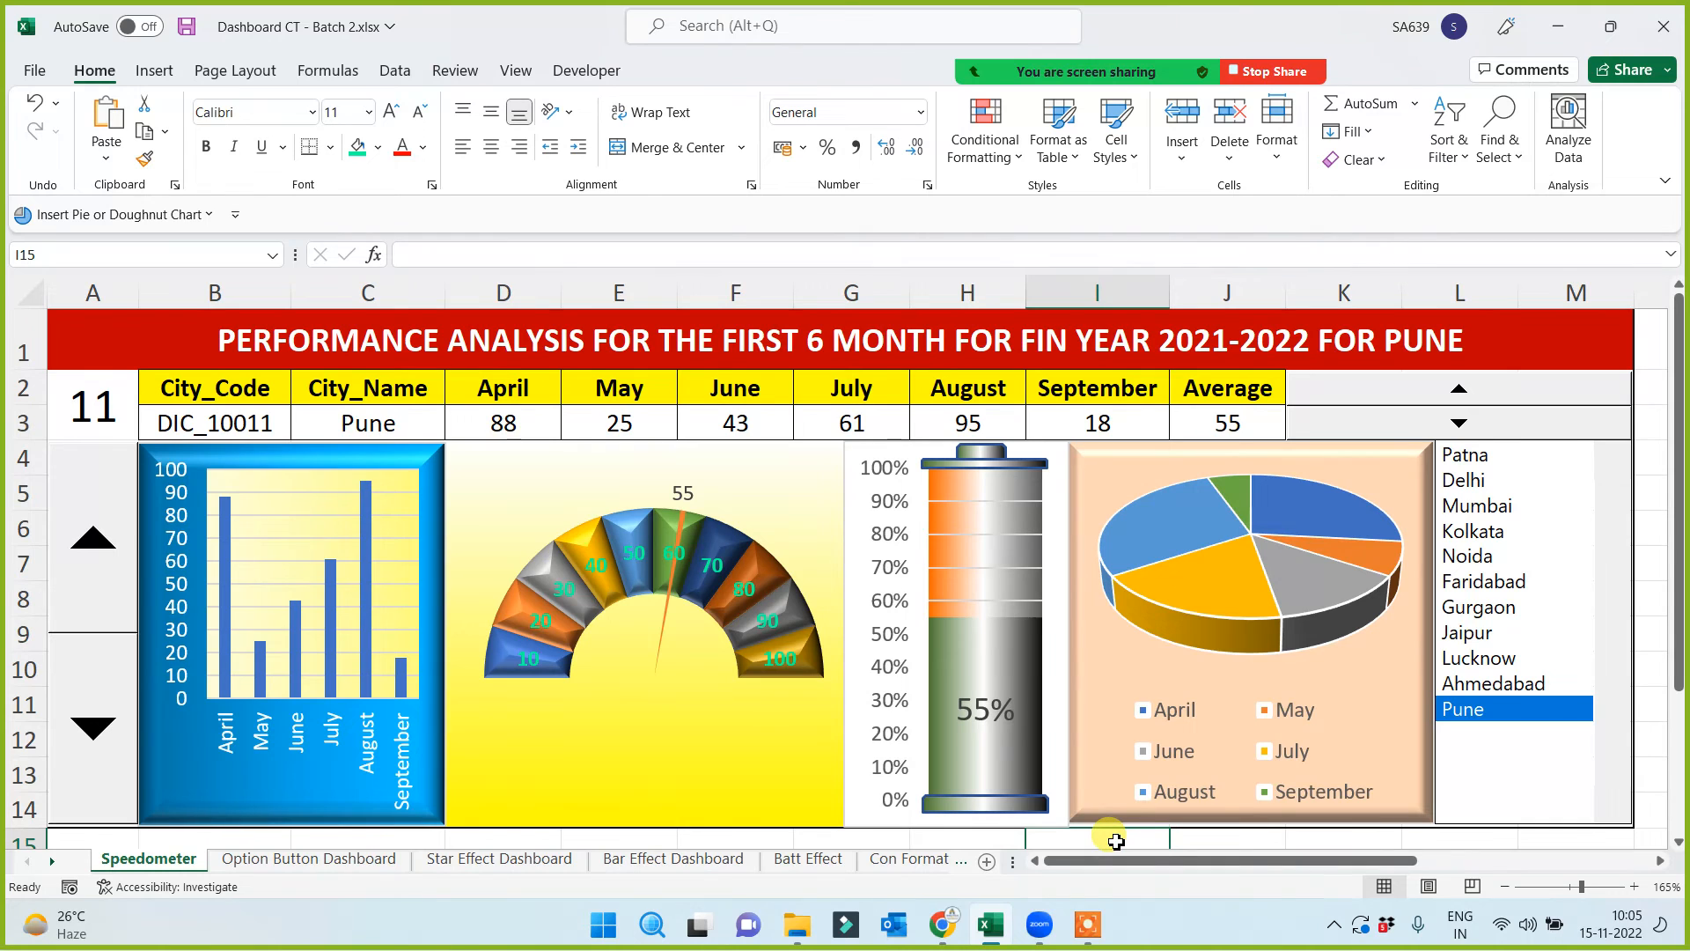
Choose Kolkata in the city list and shift the speedometer chart slightly to the left within its coloured cell
{"action": "left_click_drag", "start_coordinate": [1457, 705], "coordinate": [1488, 531]}
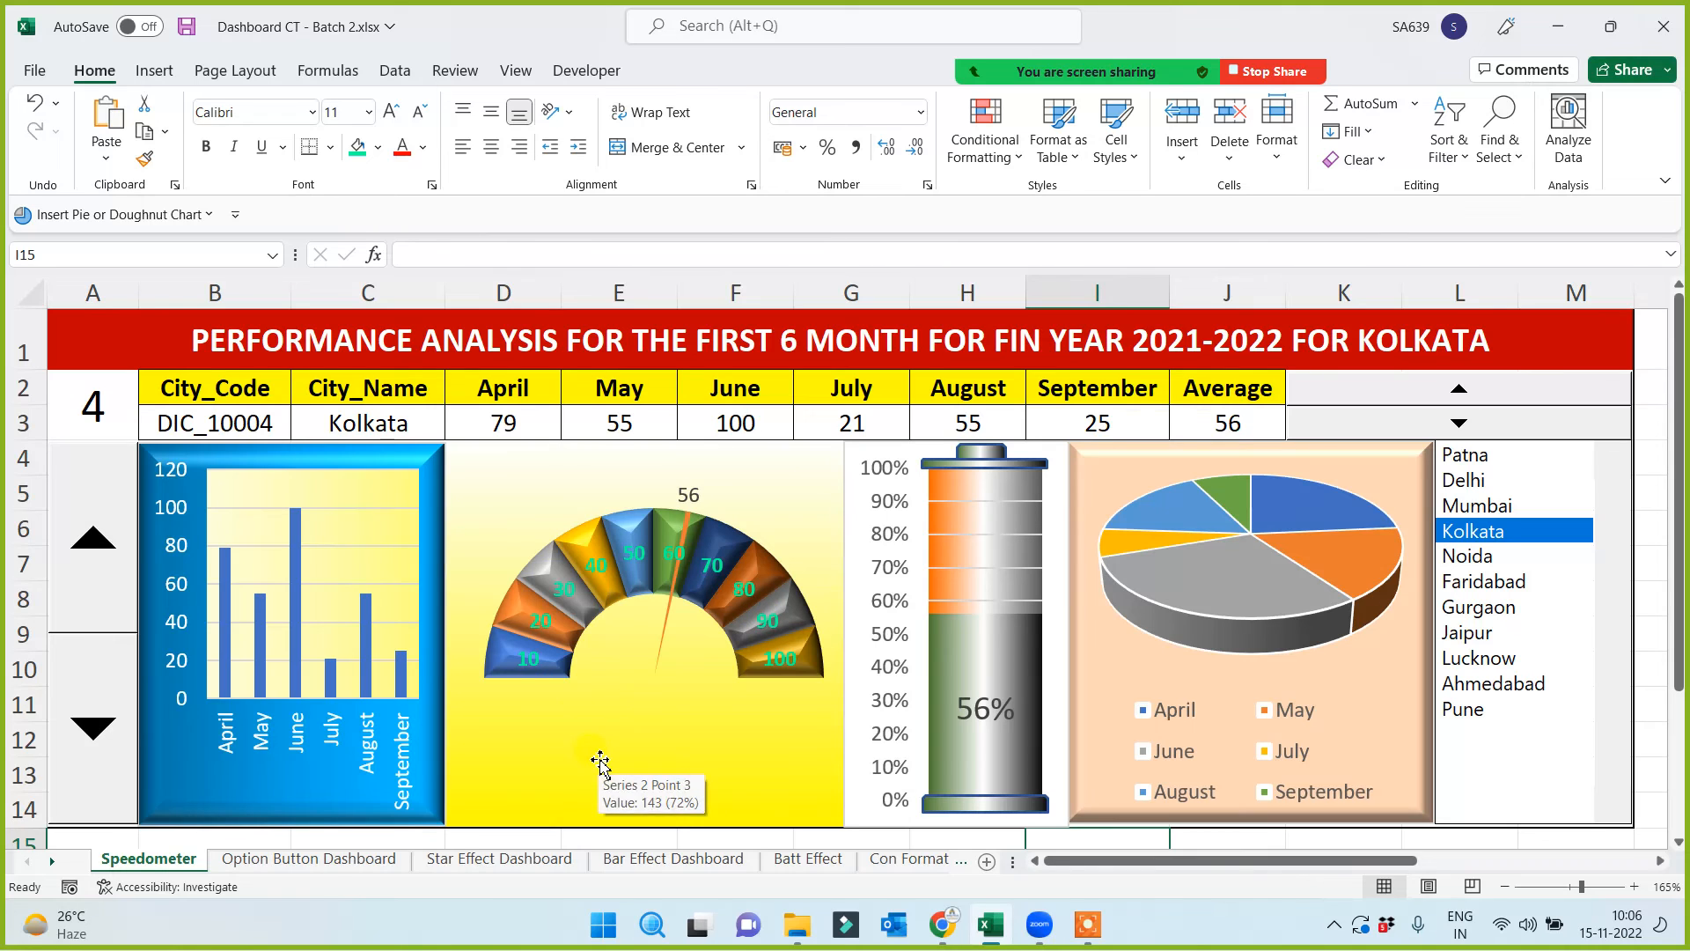
{"action": "left_click", "coordinate": [556, 627]}
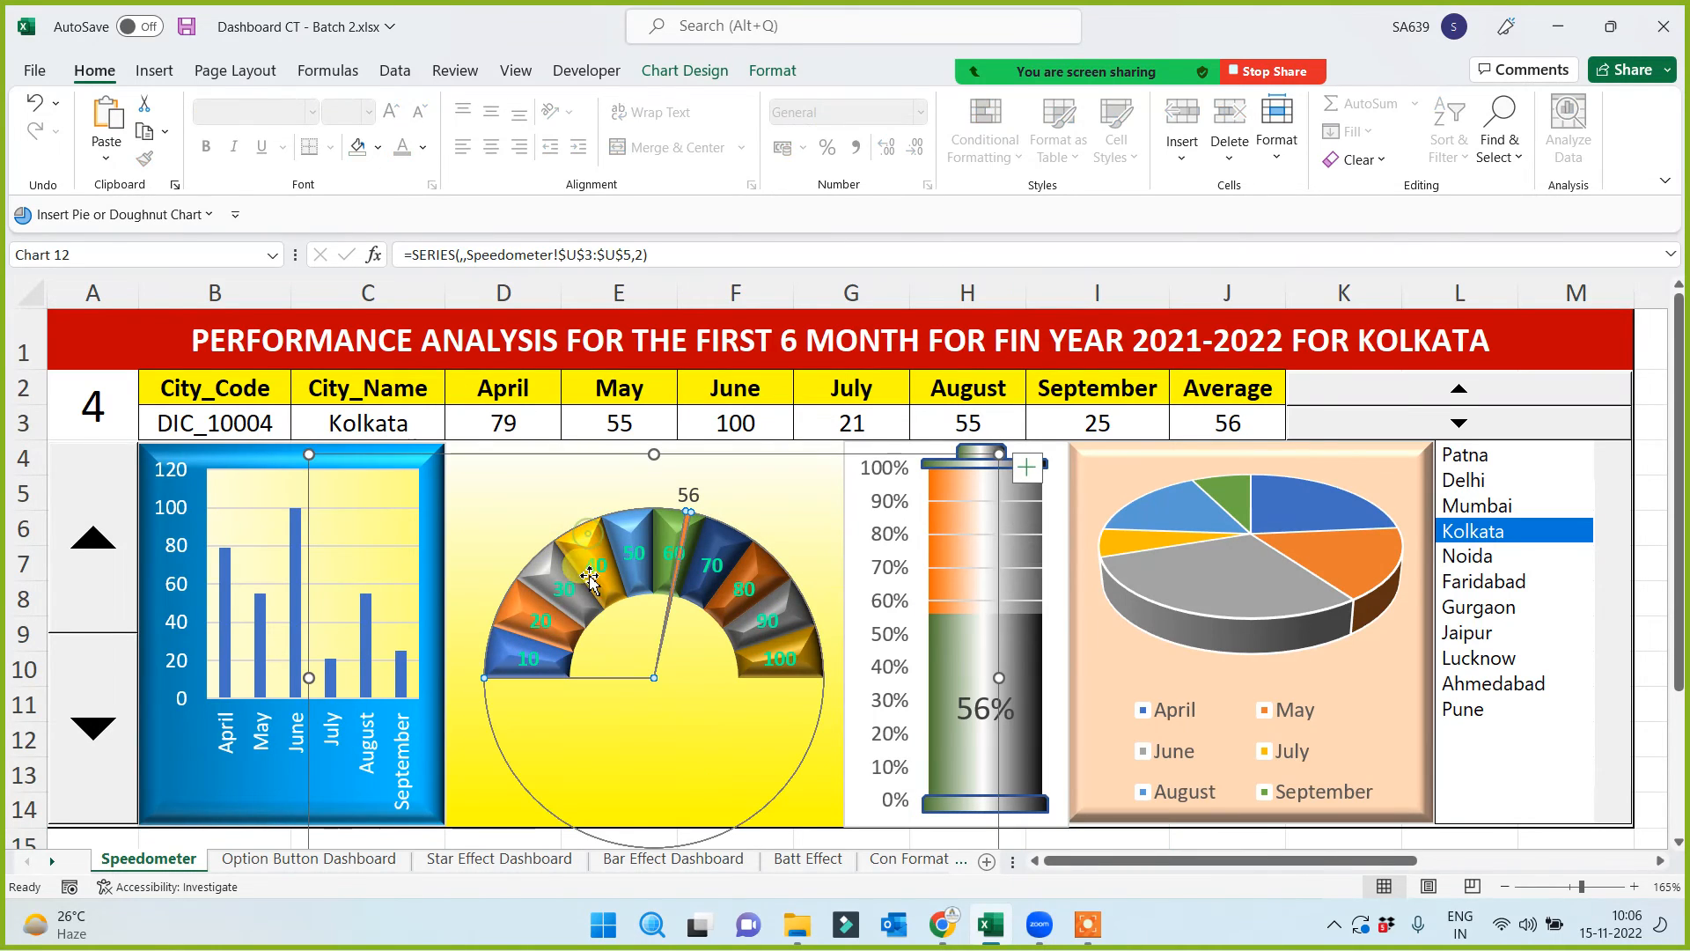
{"action": "left_click", "coordinate": [304, 611]}
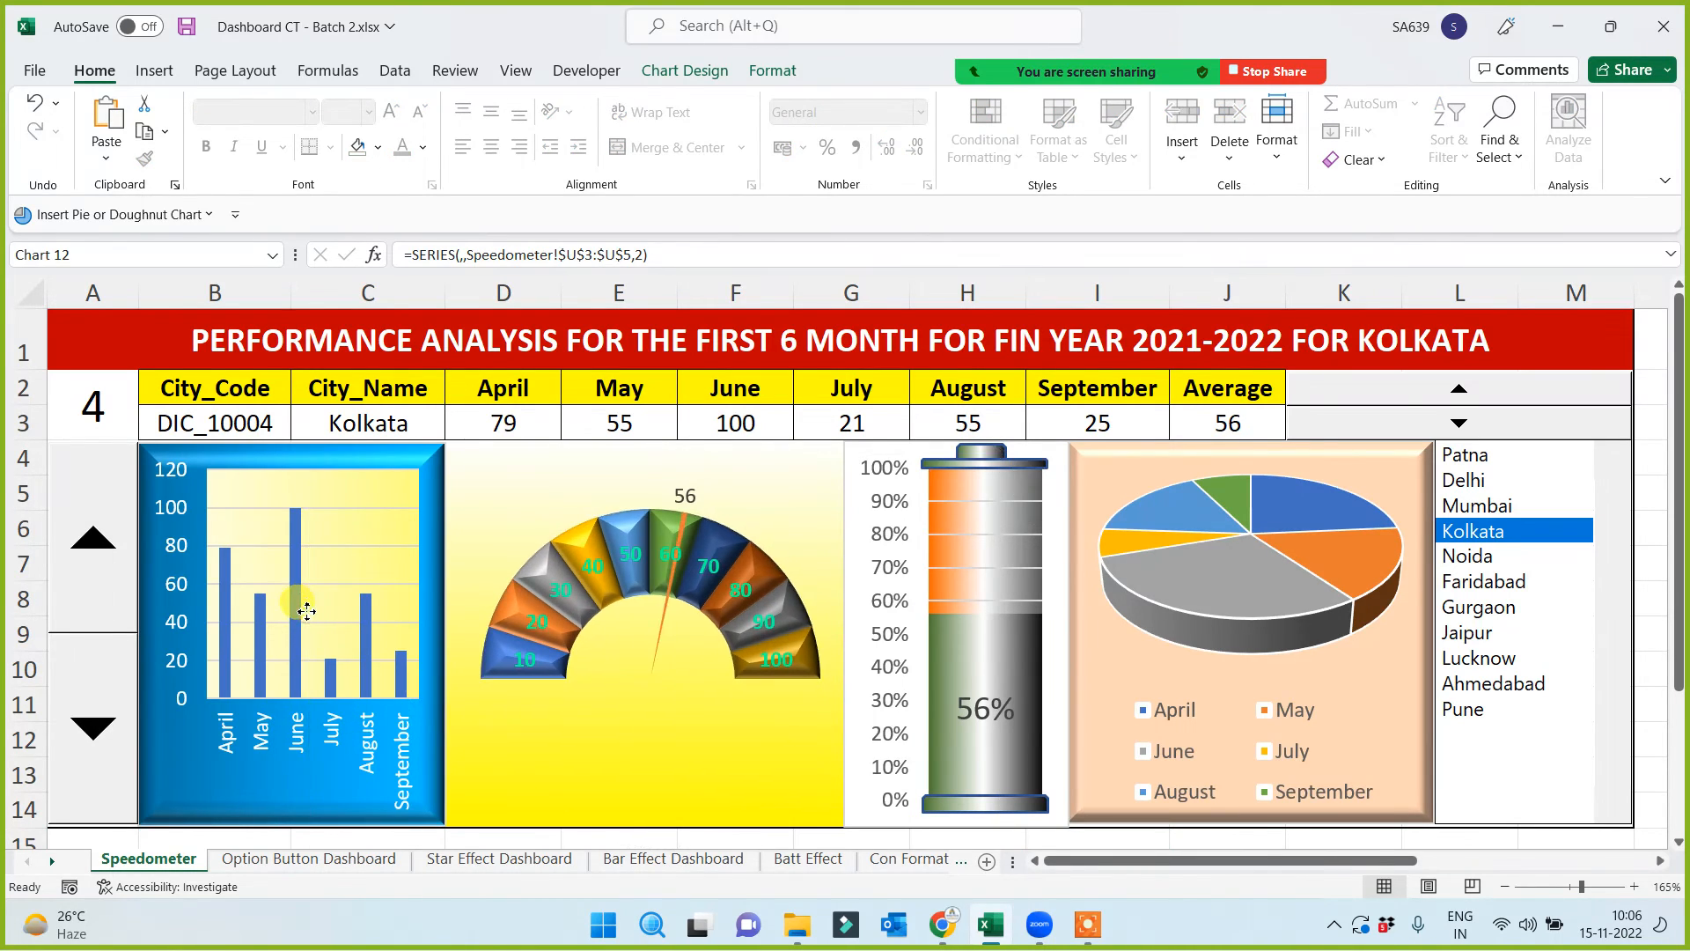
Nudge the speedometer chart horizontally to fine-tune its position within the coloured cell, and deselect it
{"action": "left_click_drag", "start_coordinate": [305, 611], "coordinate": [298, 611]}
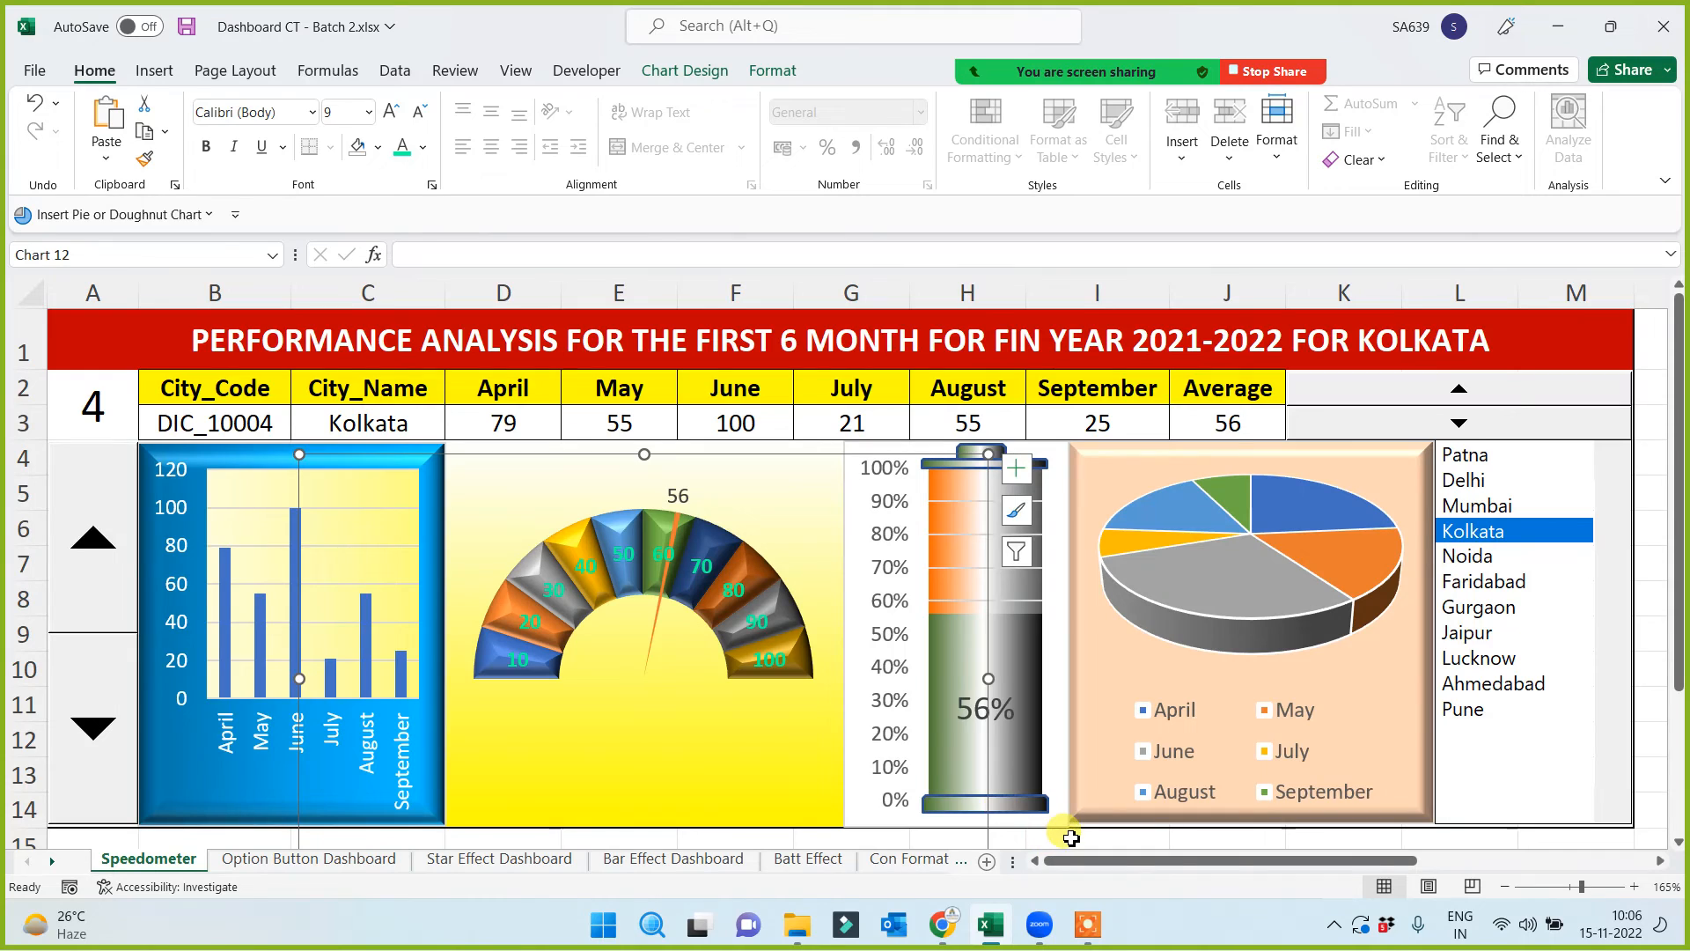
{"action": "scroll", "coordinate": [1071, 837], "scroll_direction": "down", "scroll_amount": 1}
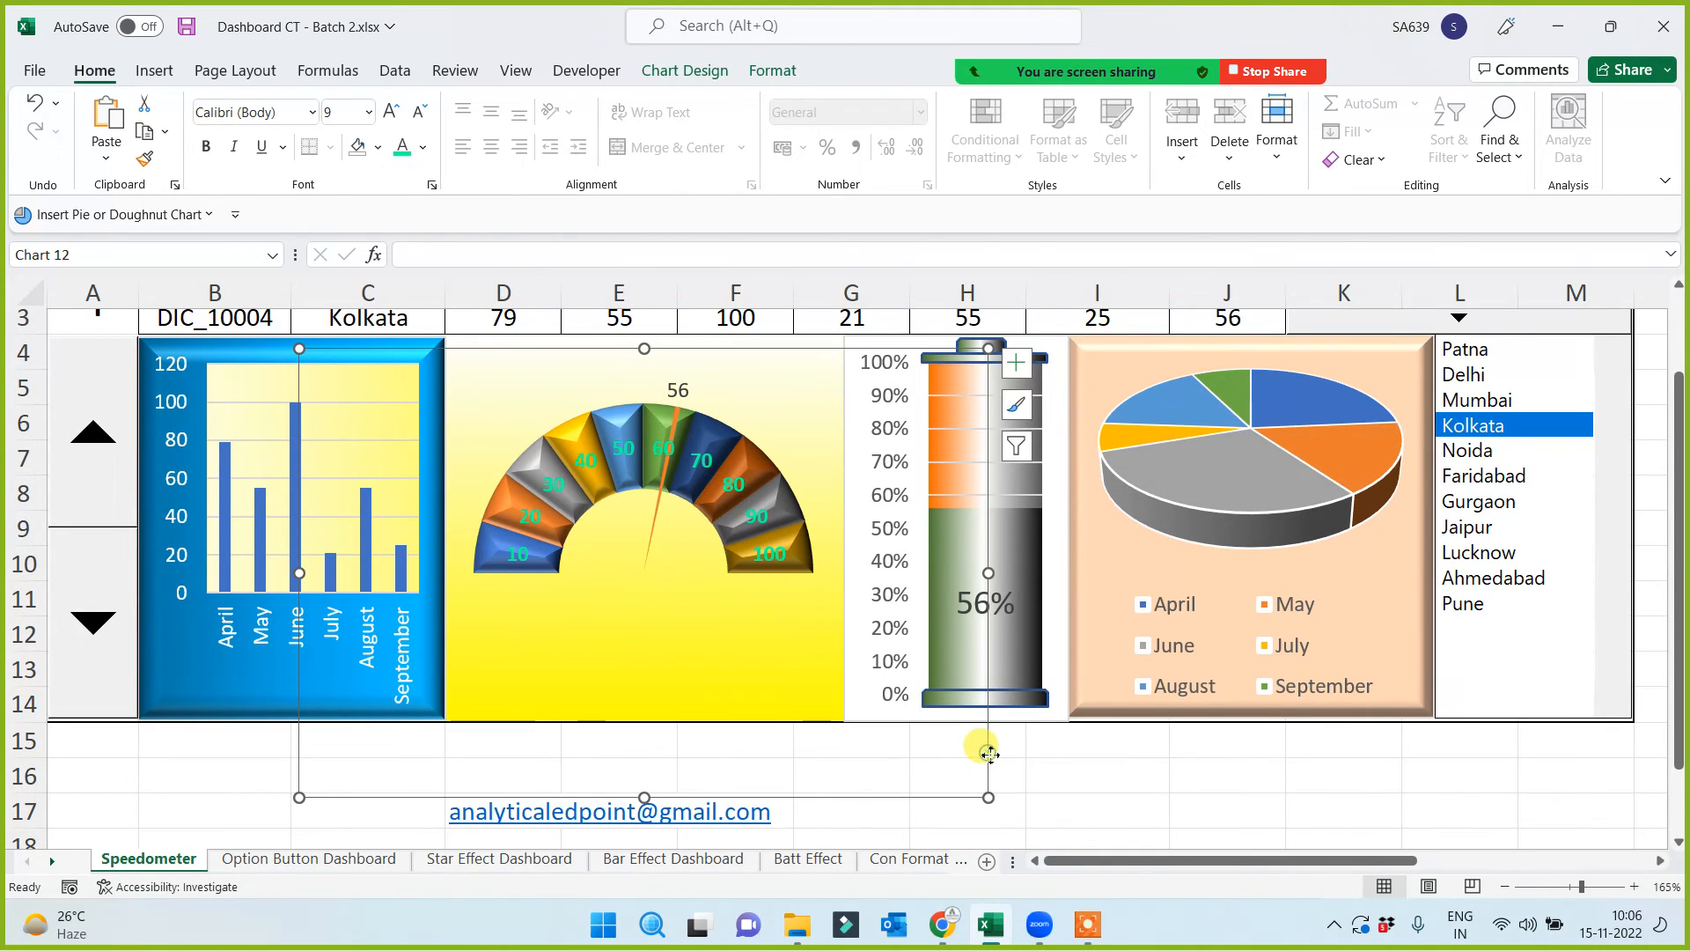
{"action": "left_click_drag", "start_coordinate": [990, 754], "coordinate": [987, 743]}
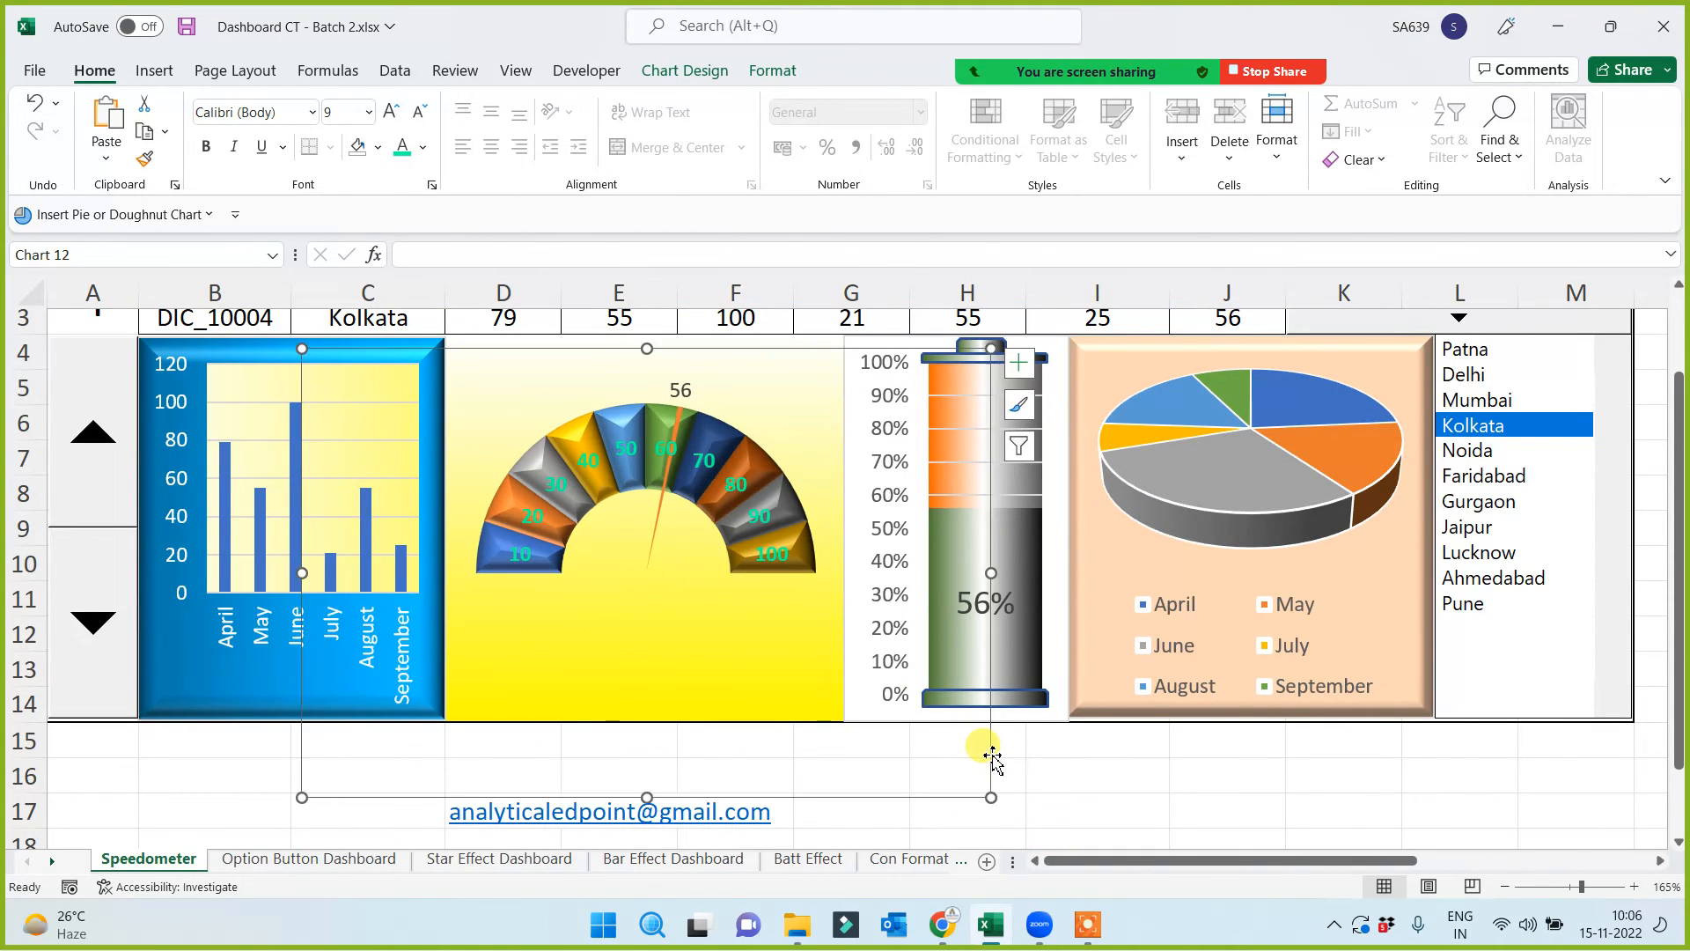
{"action": "left_click", "coordinate": [1070, 779]}
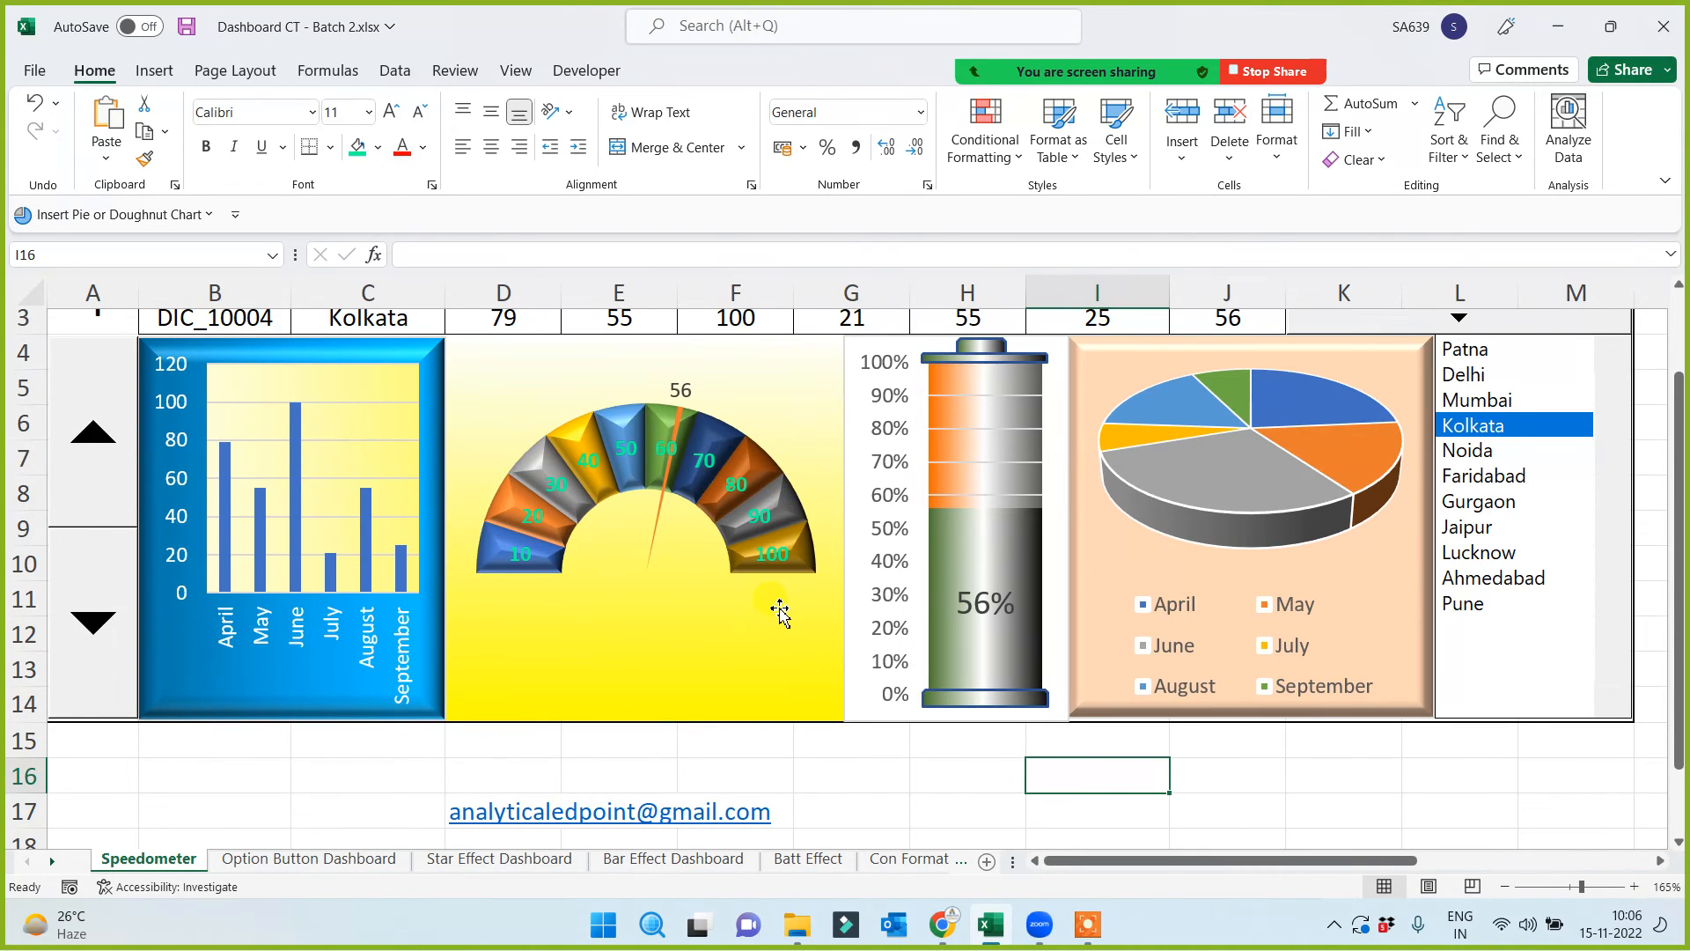
Choose Mumbai, Delhi, Kolkata, Faridabad, Jaipur and Ahmedabad in the city list, and go back to Delhi, to check the speedometer's background colour
{"action": "mouse_move", "coordinate": [780, 610]}
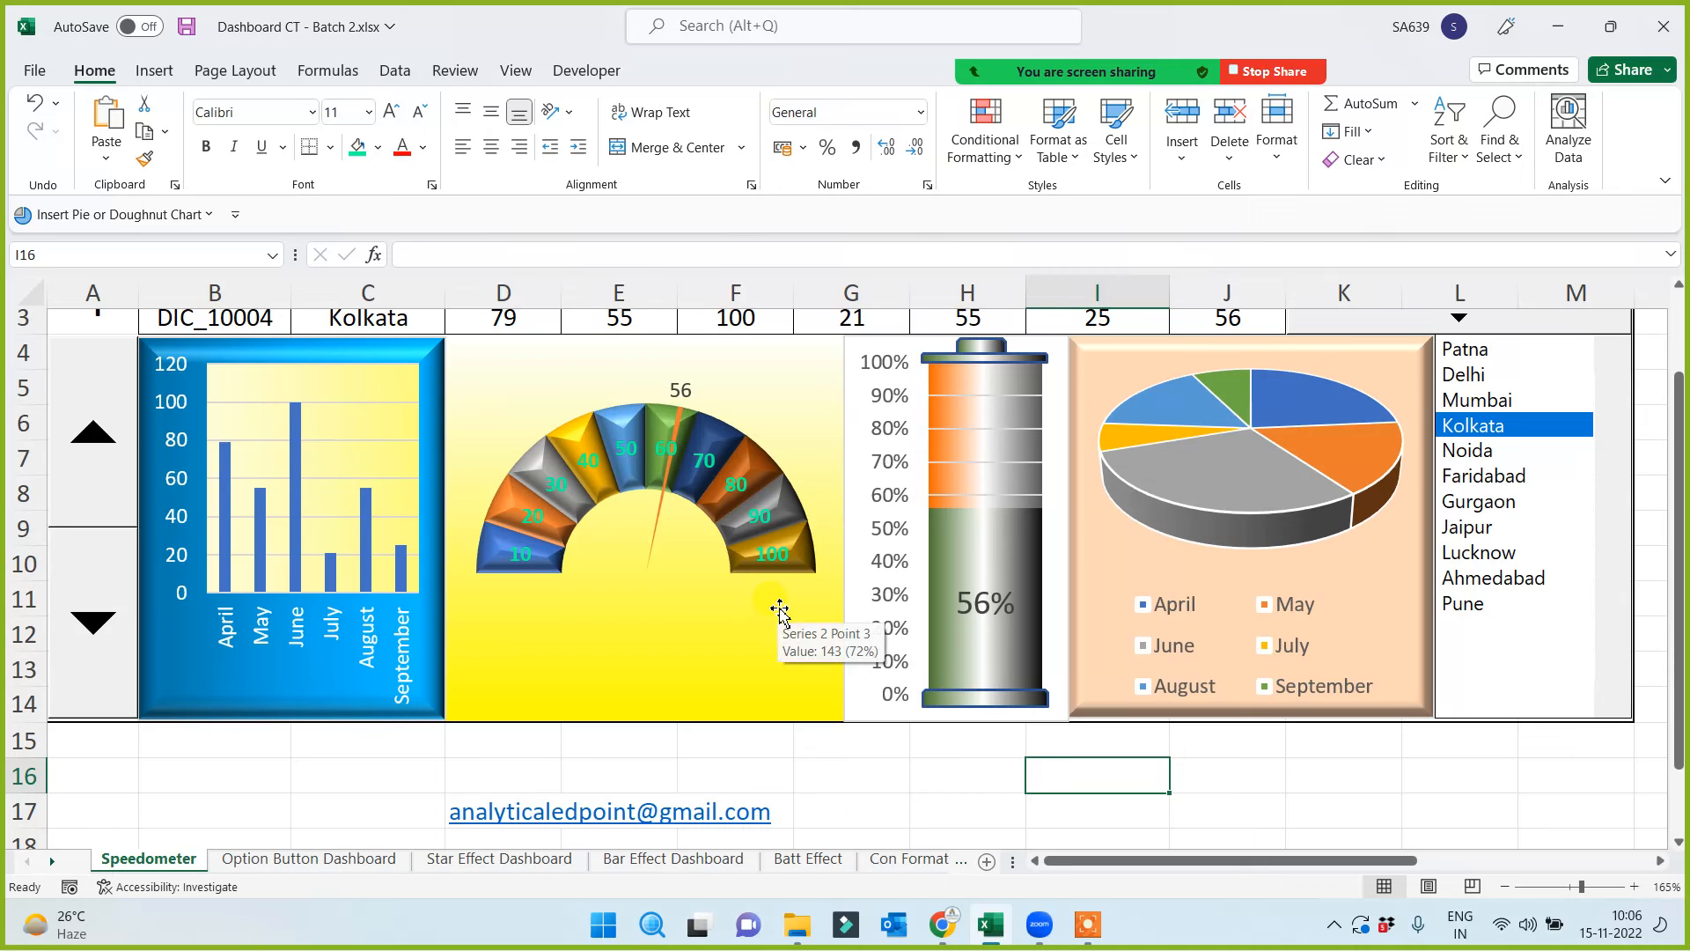
{"action": "left_click", "coordinate": [1497, 401]}
{"action": "left_click", "coordinate": [1495, 377]}
{"action": "left_click", "coordinate": [1502, 383]}
{"action": "left_click", "coordinate": [1489, 431]}
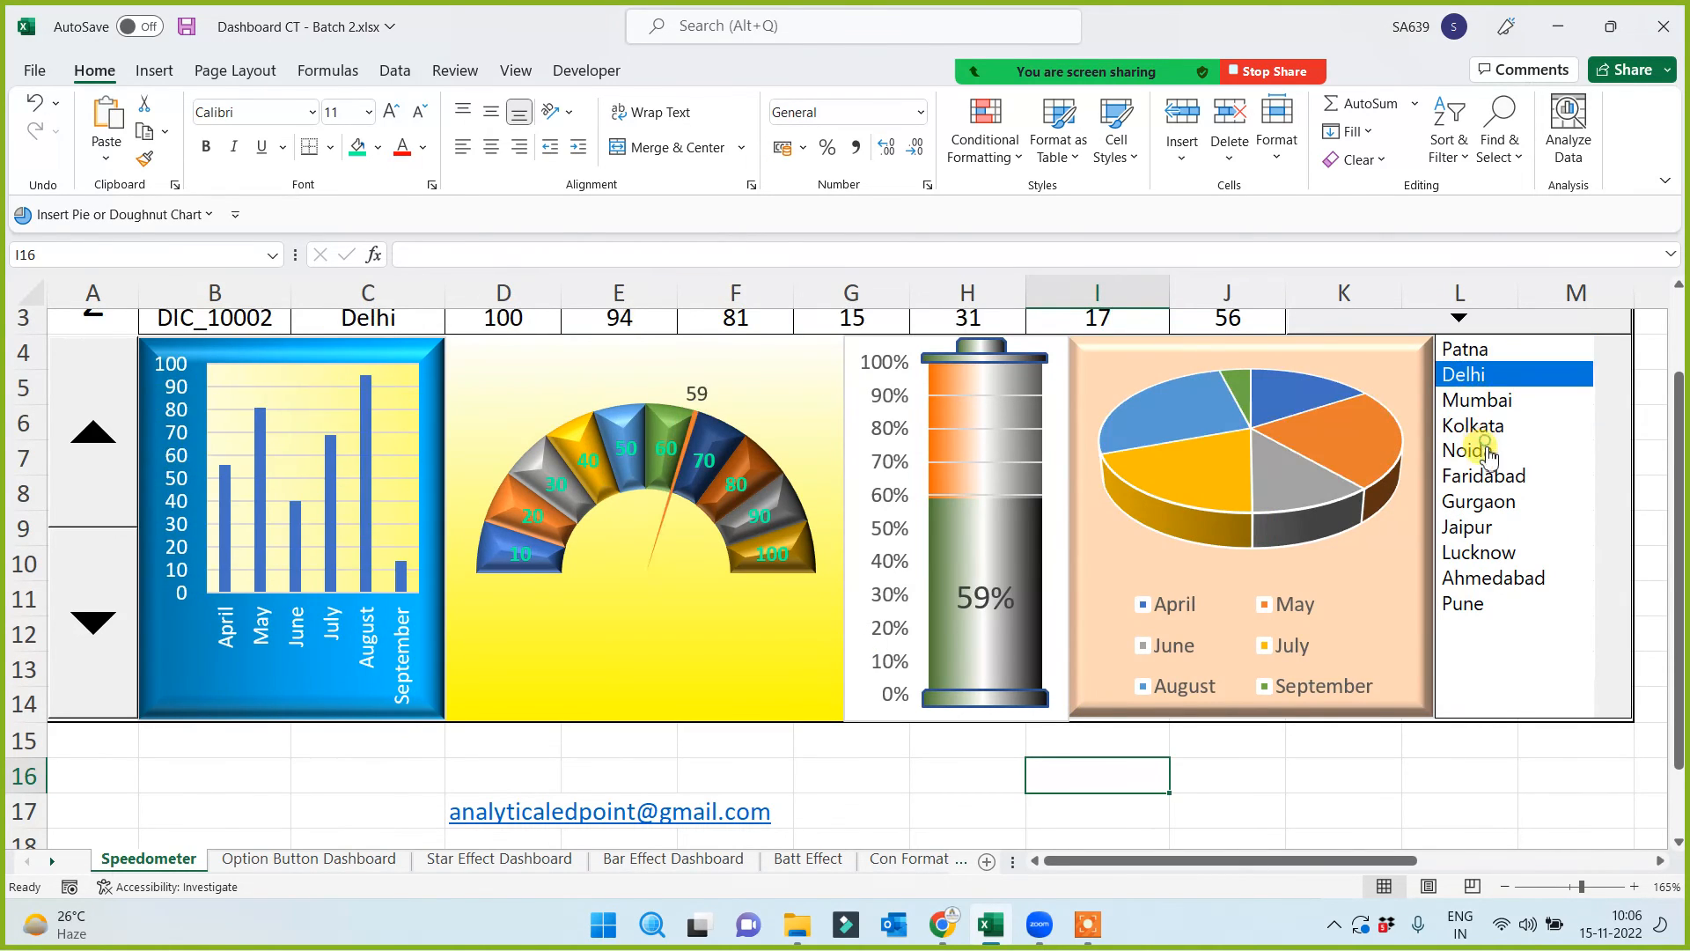
{"action": "left_click", "coordinate": [1484, 480]}
{"action": "left_click", "coordinate": [1470, 528]}
{"action": "left_click", "coordinate": [1487, 577]}
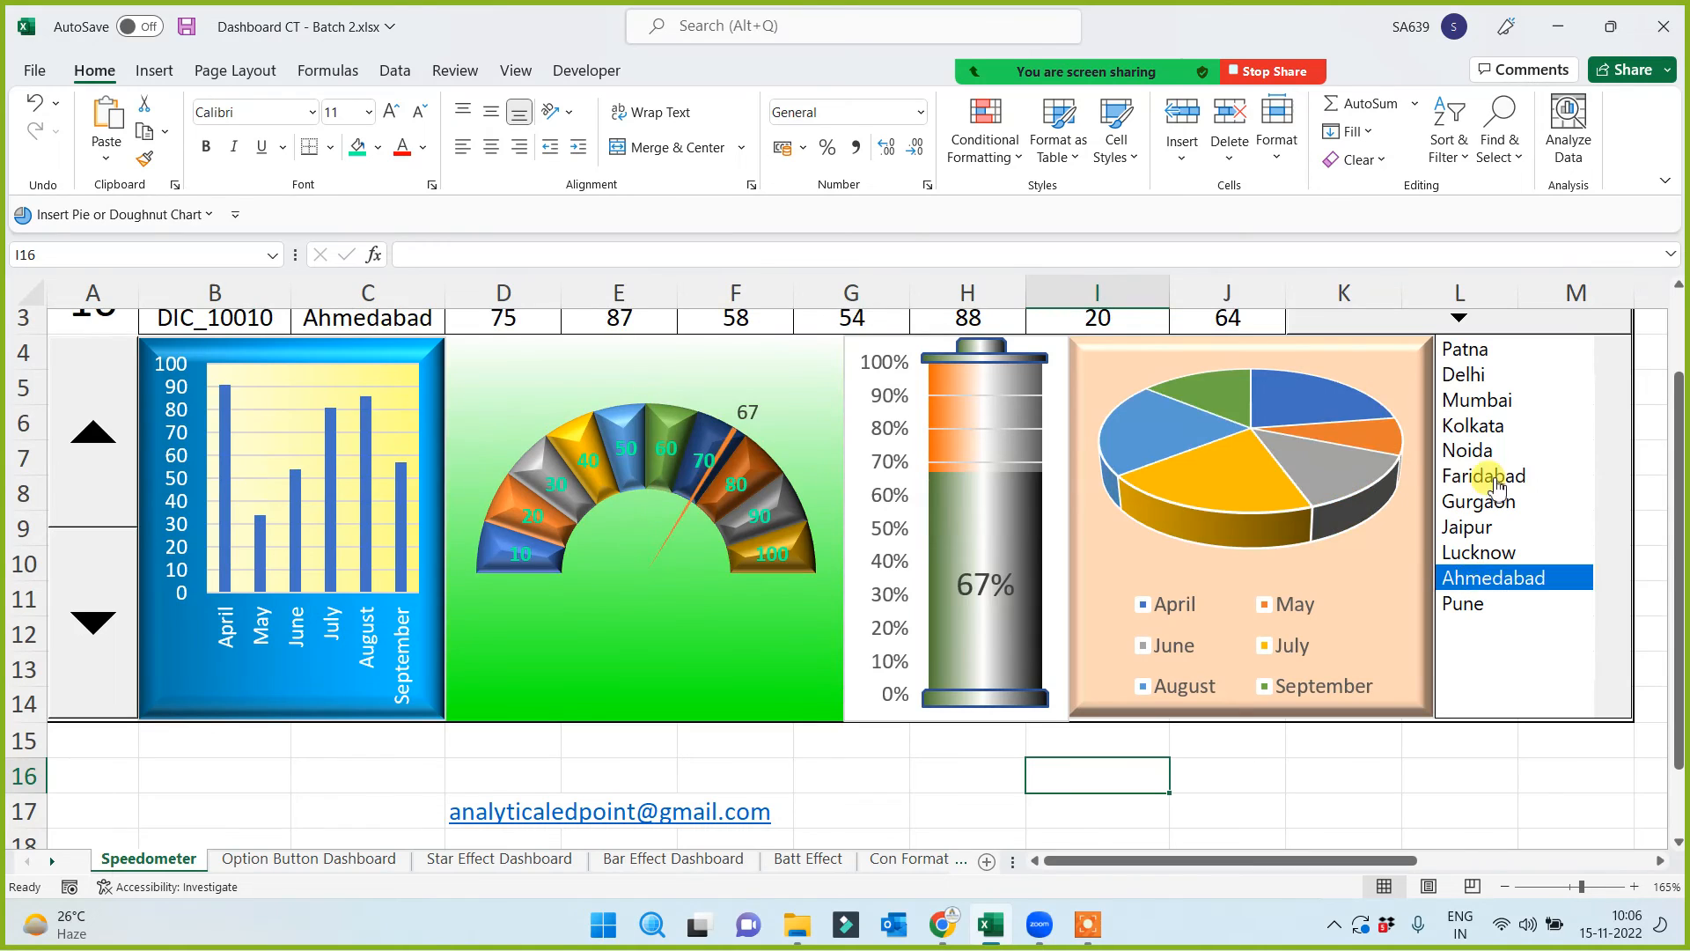
{"action": "left_click", "coordinate": [1489, 476]}
{"action": "left_click", "coordinate": [1475, 426]}
{"action": "left_click", "coordinate": [1488, 375]}
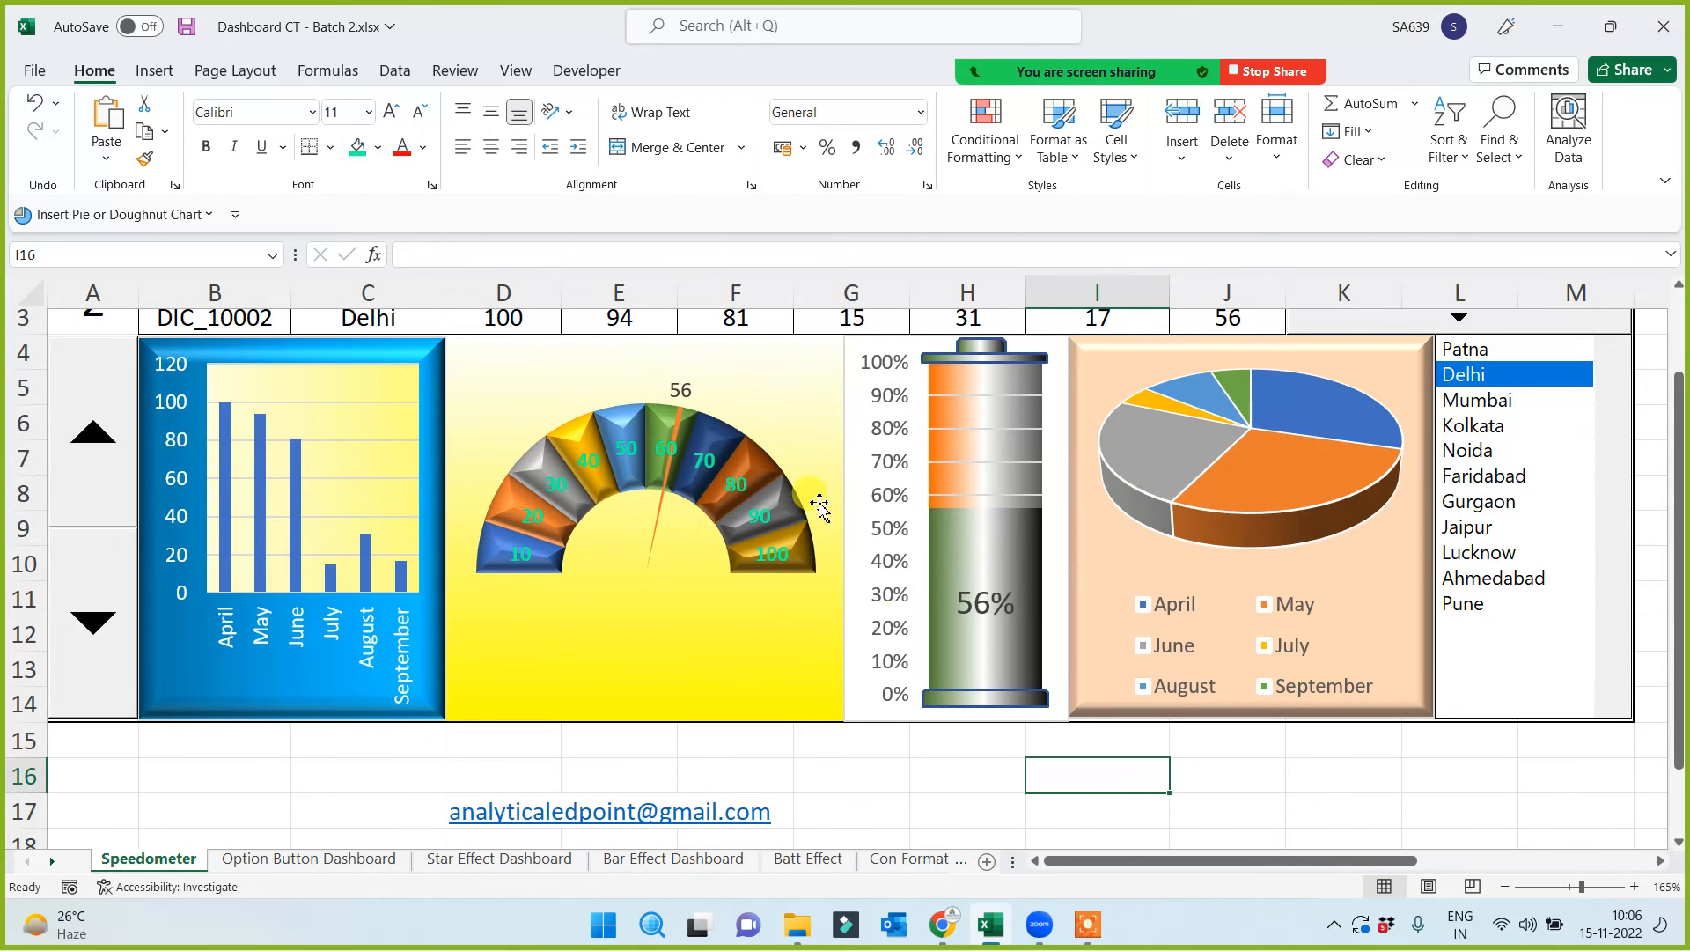
Check the full dashboard with Faridabad, Kolkata, Delhi, Patna, Jaipur, Noida and Mumbai, ending on Gurgaon in the city list
{"action": "left_click", "coordinate": [1484, 480]}
{"action": "left_click", "coordinate": [1483, 426]}
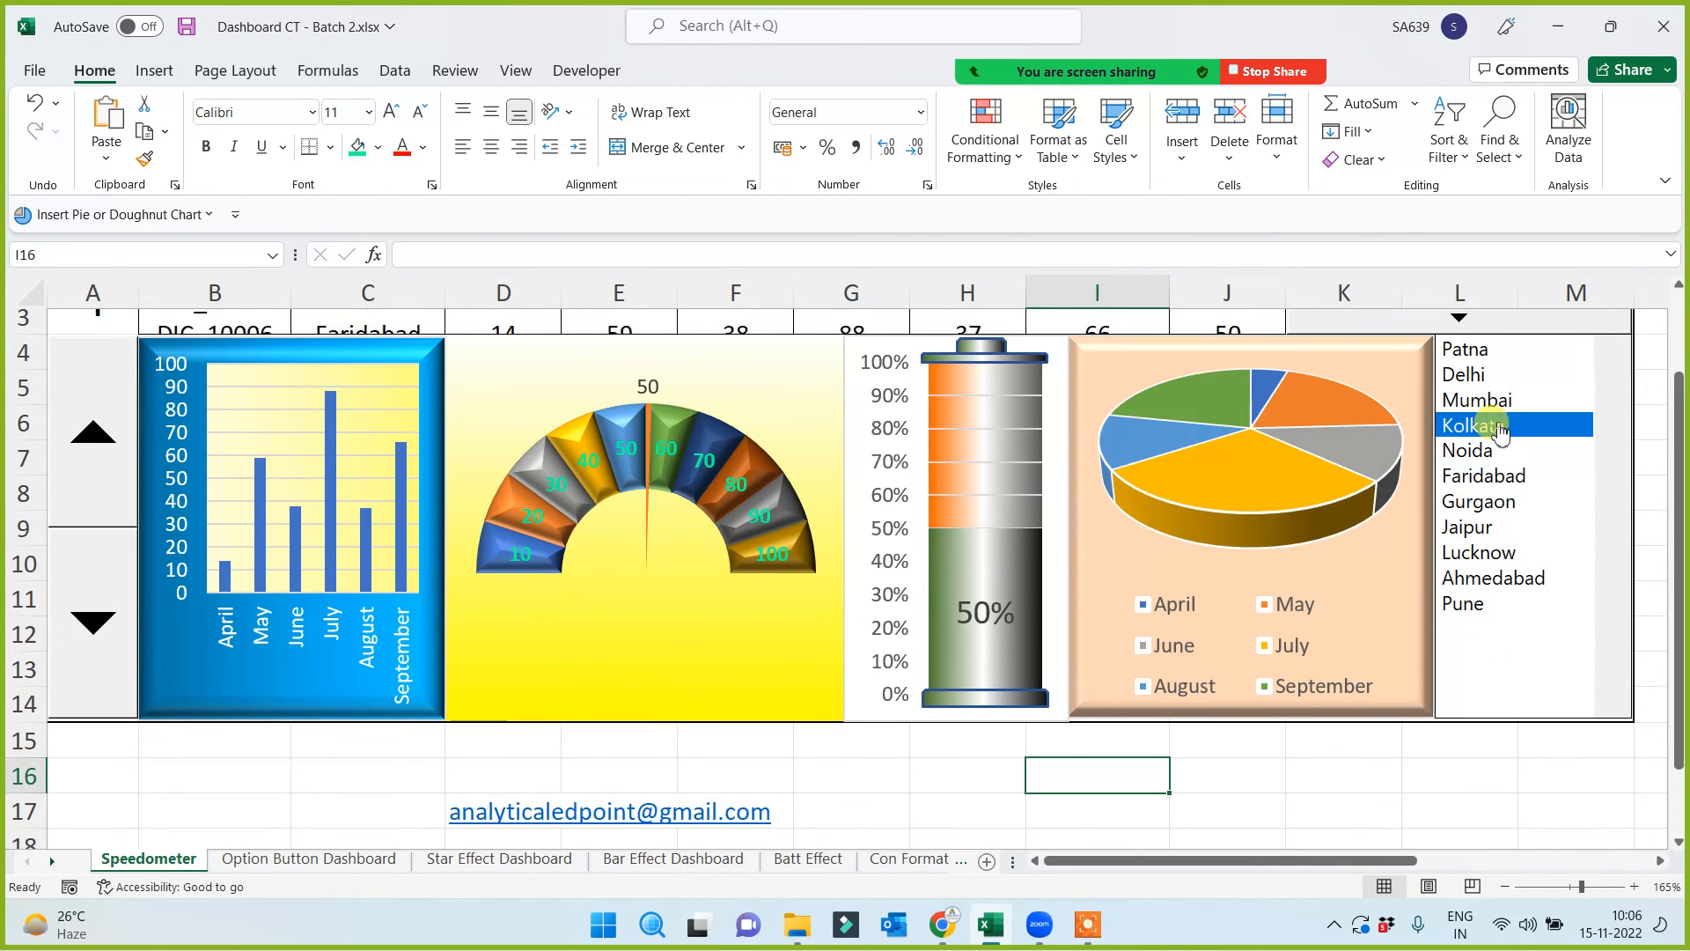
{"action": "left_click", "coordinate": [1497, 376]}
{"action": "left_click", "coordinate": [1501, 349]}
{"action": "left_click", "coordinate": [1474, 426]}
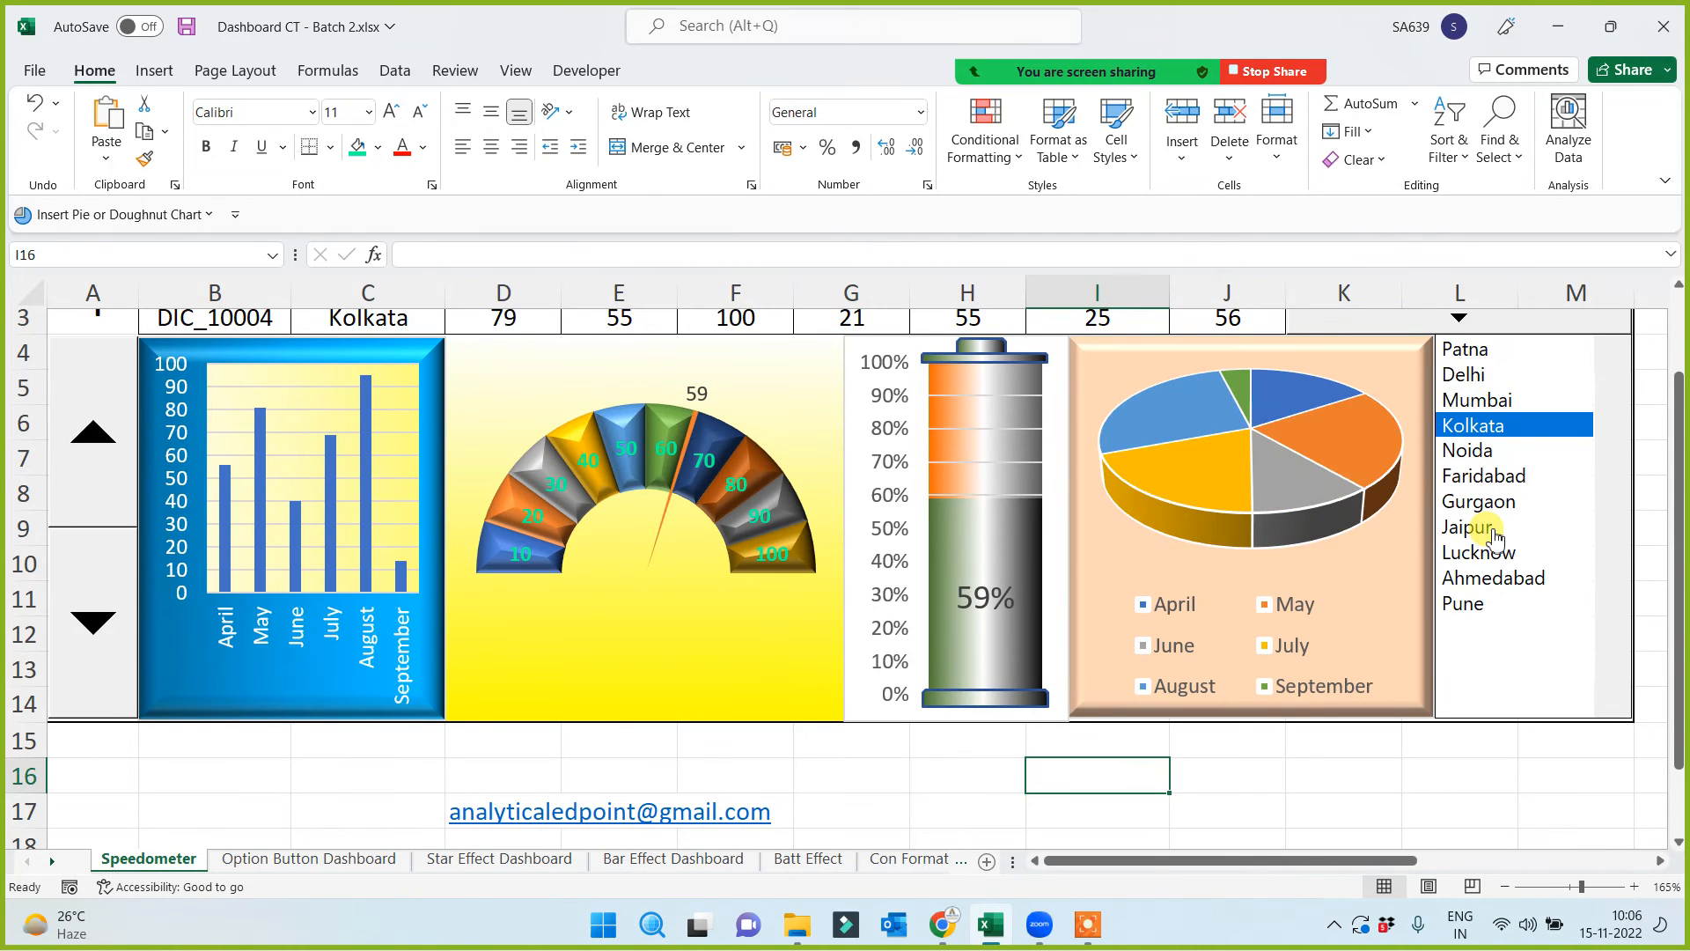
{"action": "left_click", "coordinate": [1469, 526]}
{"action": "scroll", "coordinate": [1334, 802], "scroll_direction": "up", "scroll_amount": 1}
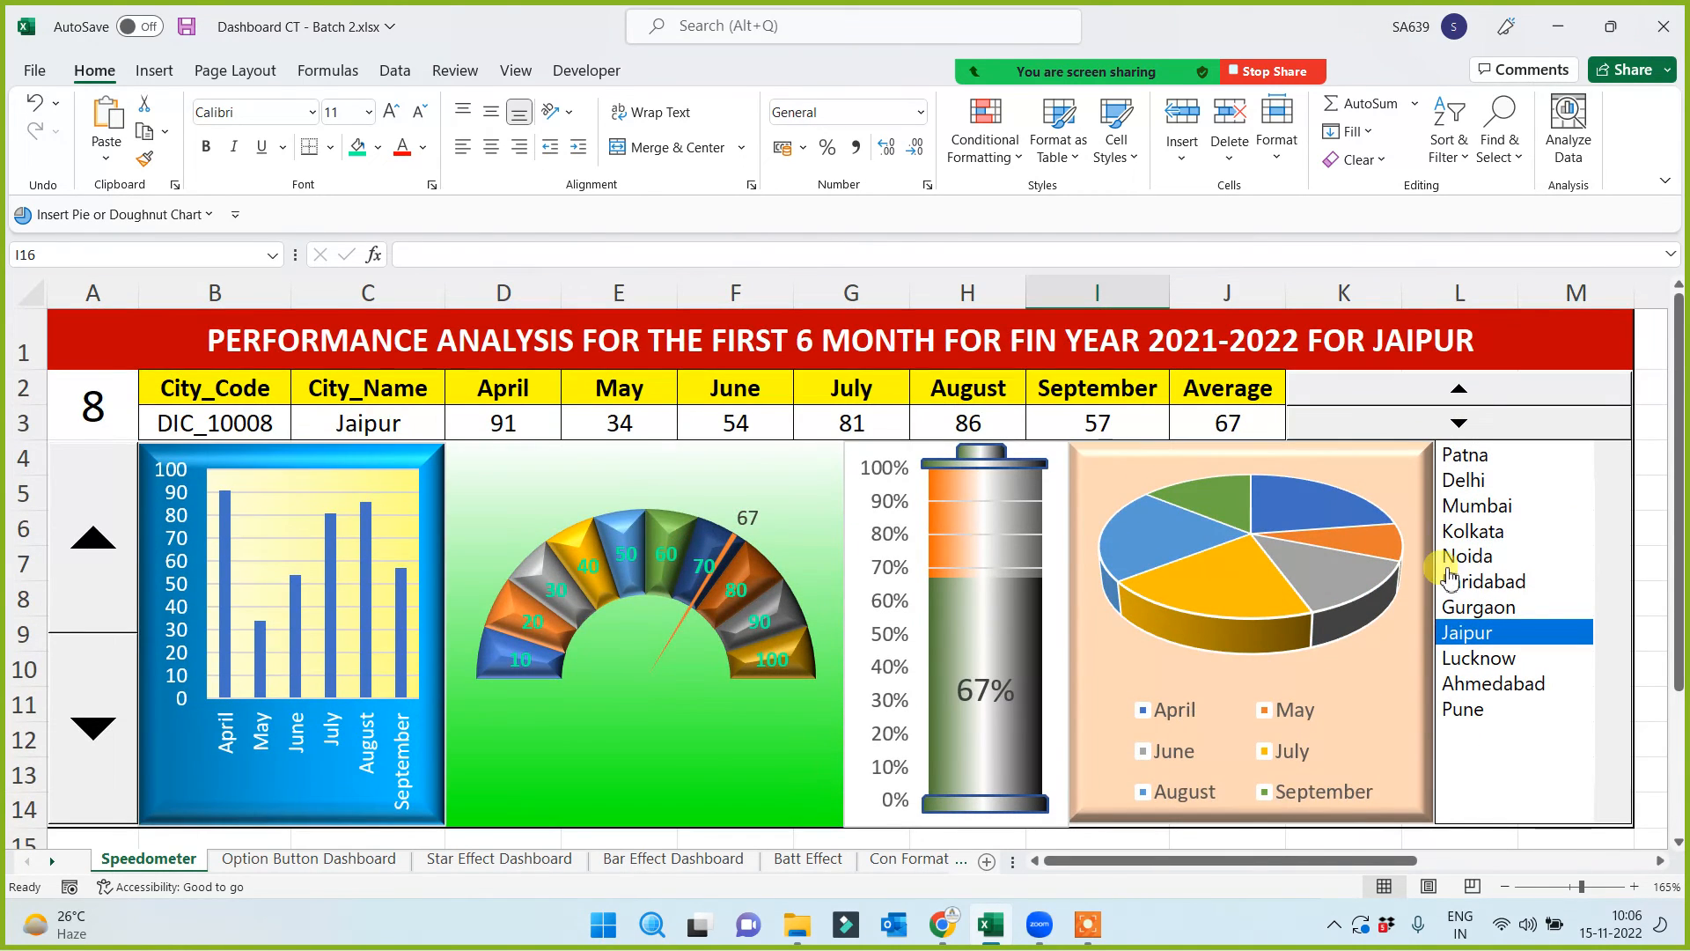
{"action": "left_click", "coordinate": [1479, 556]}
{"action": "left_click", "coordinate": [1497, 506]}
{"action": "left_click", "coordinate": [1493, 481]}
{"action": "left_click", "coordinate": [1487, 609]}
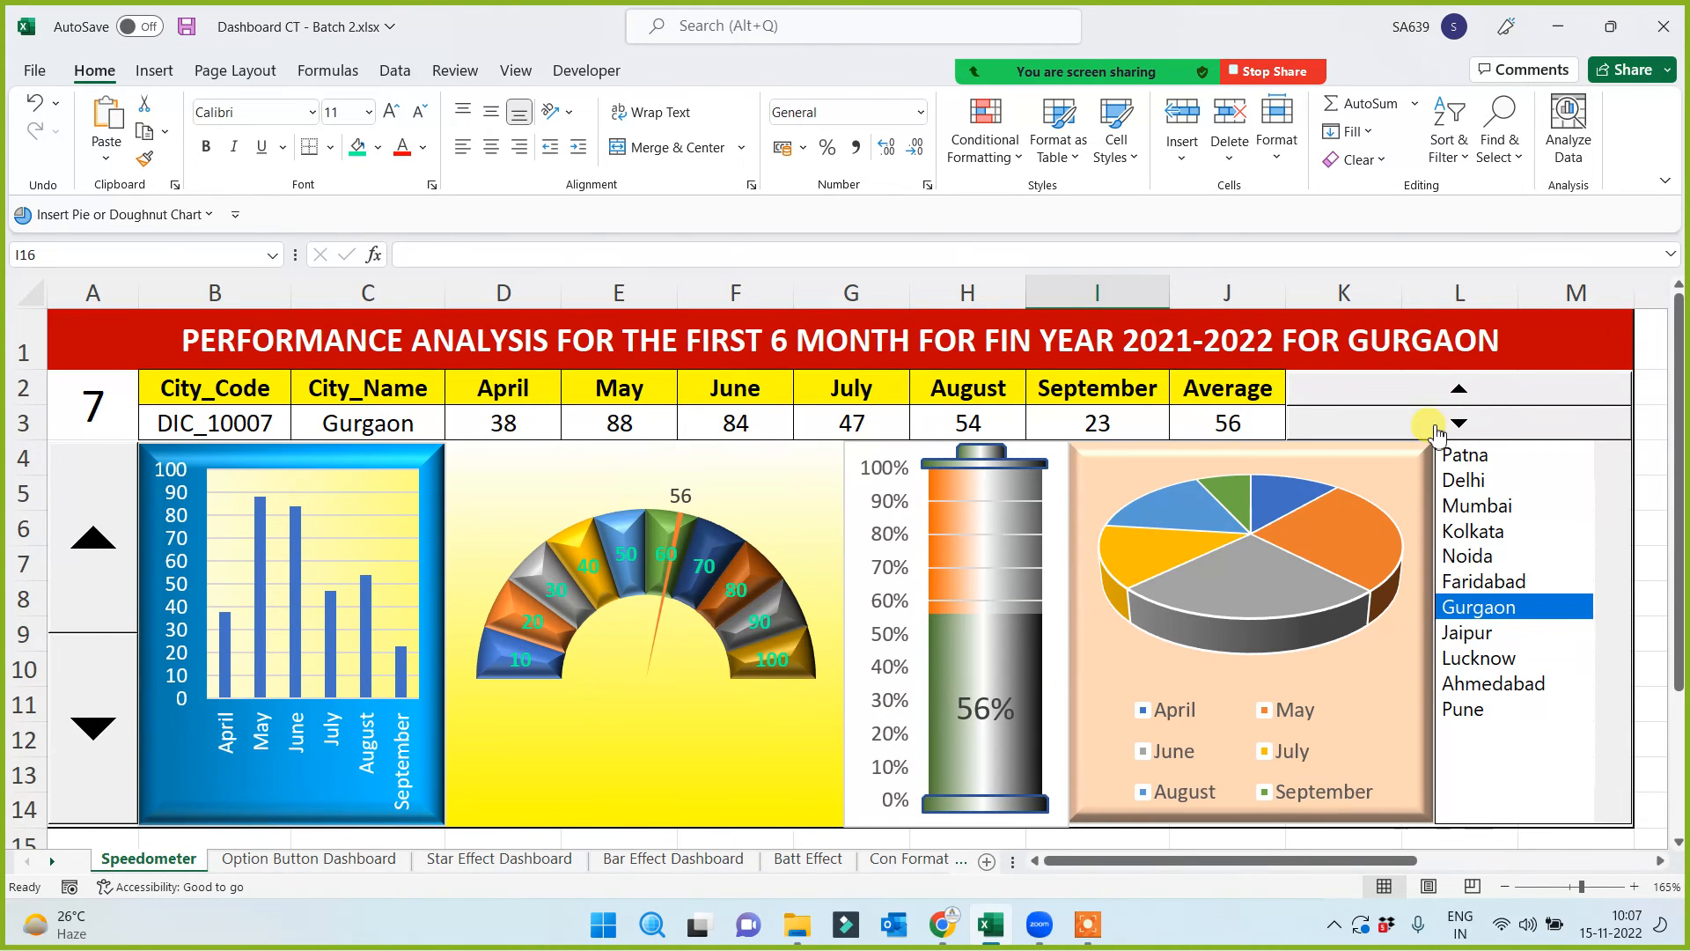
On the Star Effect Dashboard sheet, examine the value-to-star table in columns N and O and the star-count formulas in L3 and K3
{"action": "left_click", "coordinate": [496, 859]}
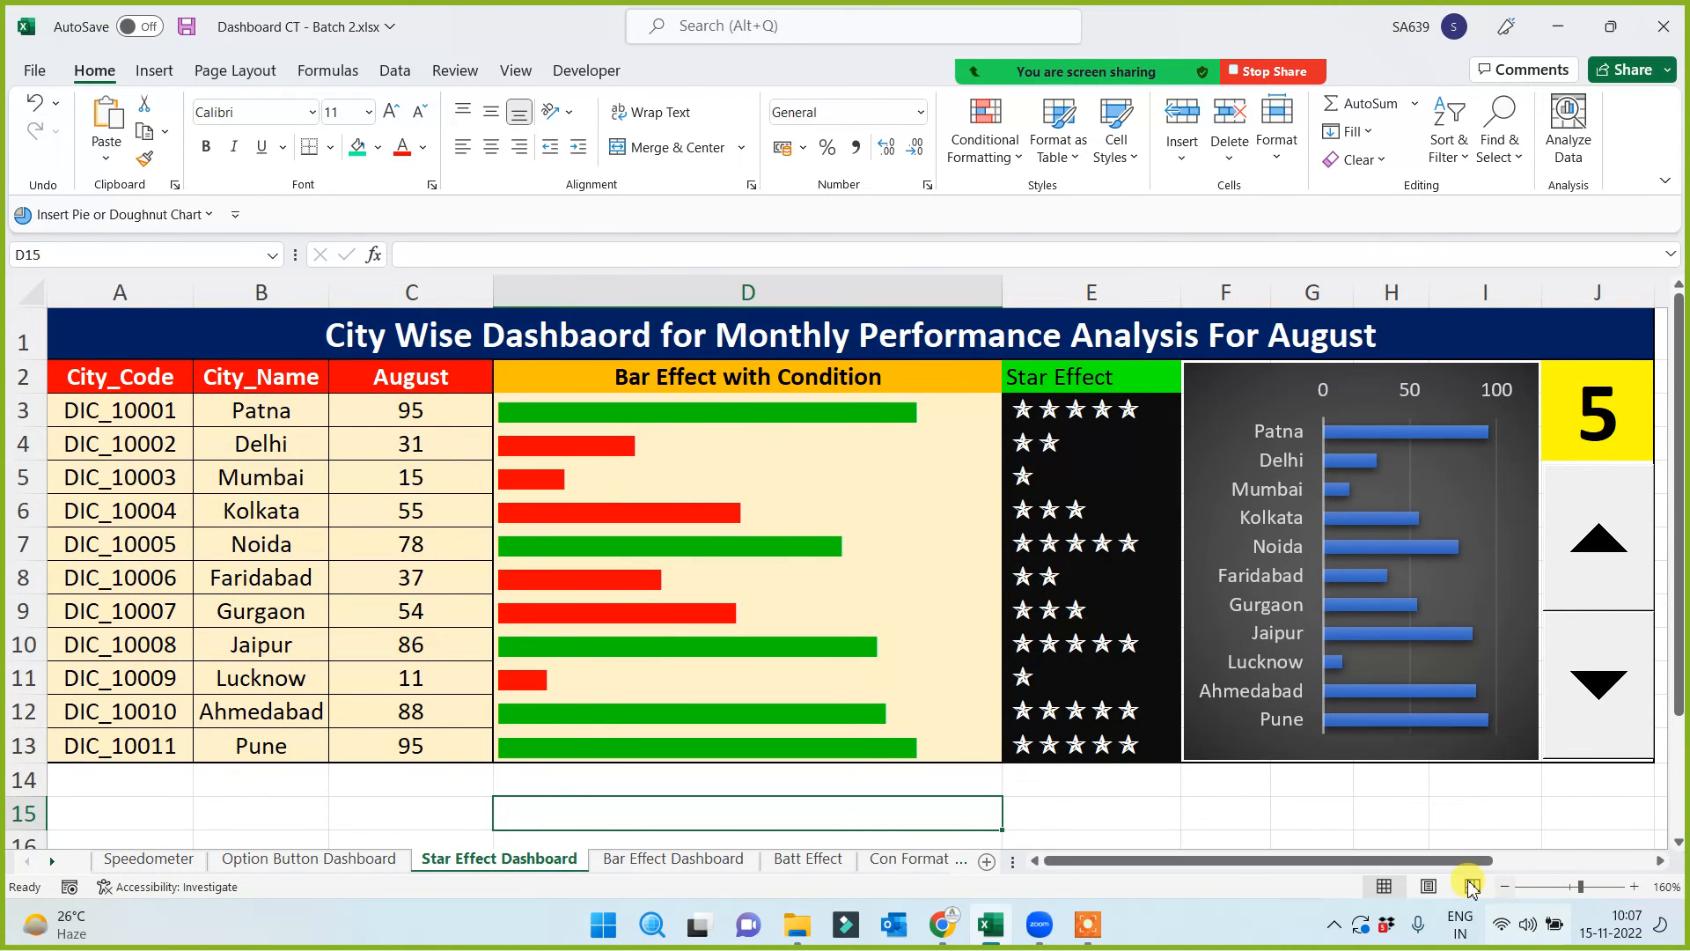
{"action": "left_click_drag", "start_coordinate": [1465, 862], "coordinate": [1615, 865]}
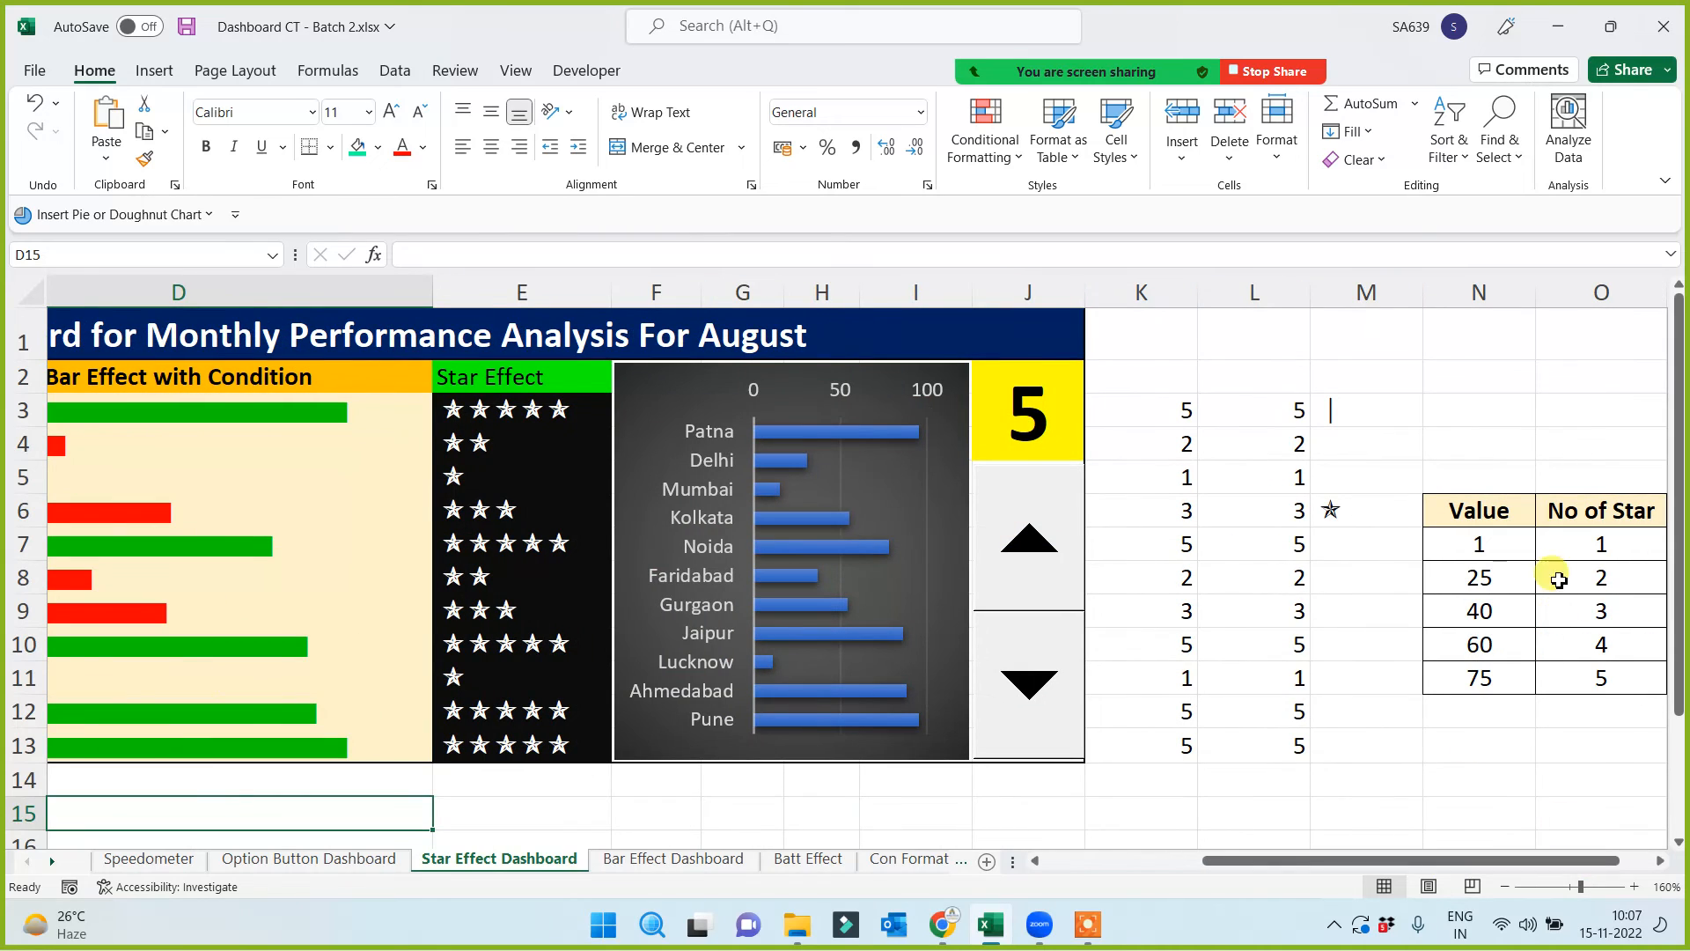
{"action": "left_click_drag", "start_coordinate": [1464, 573], "coordinate": [1490, 551]}
{"action": "left_click", "coordinate": [1461, 616]}
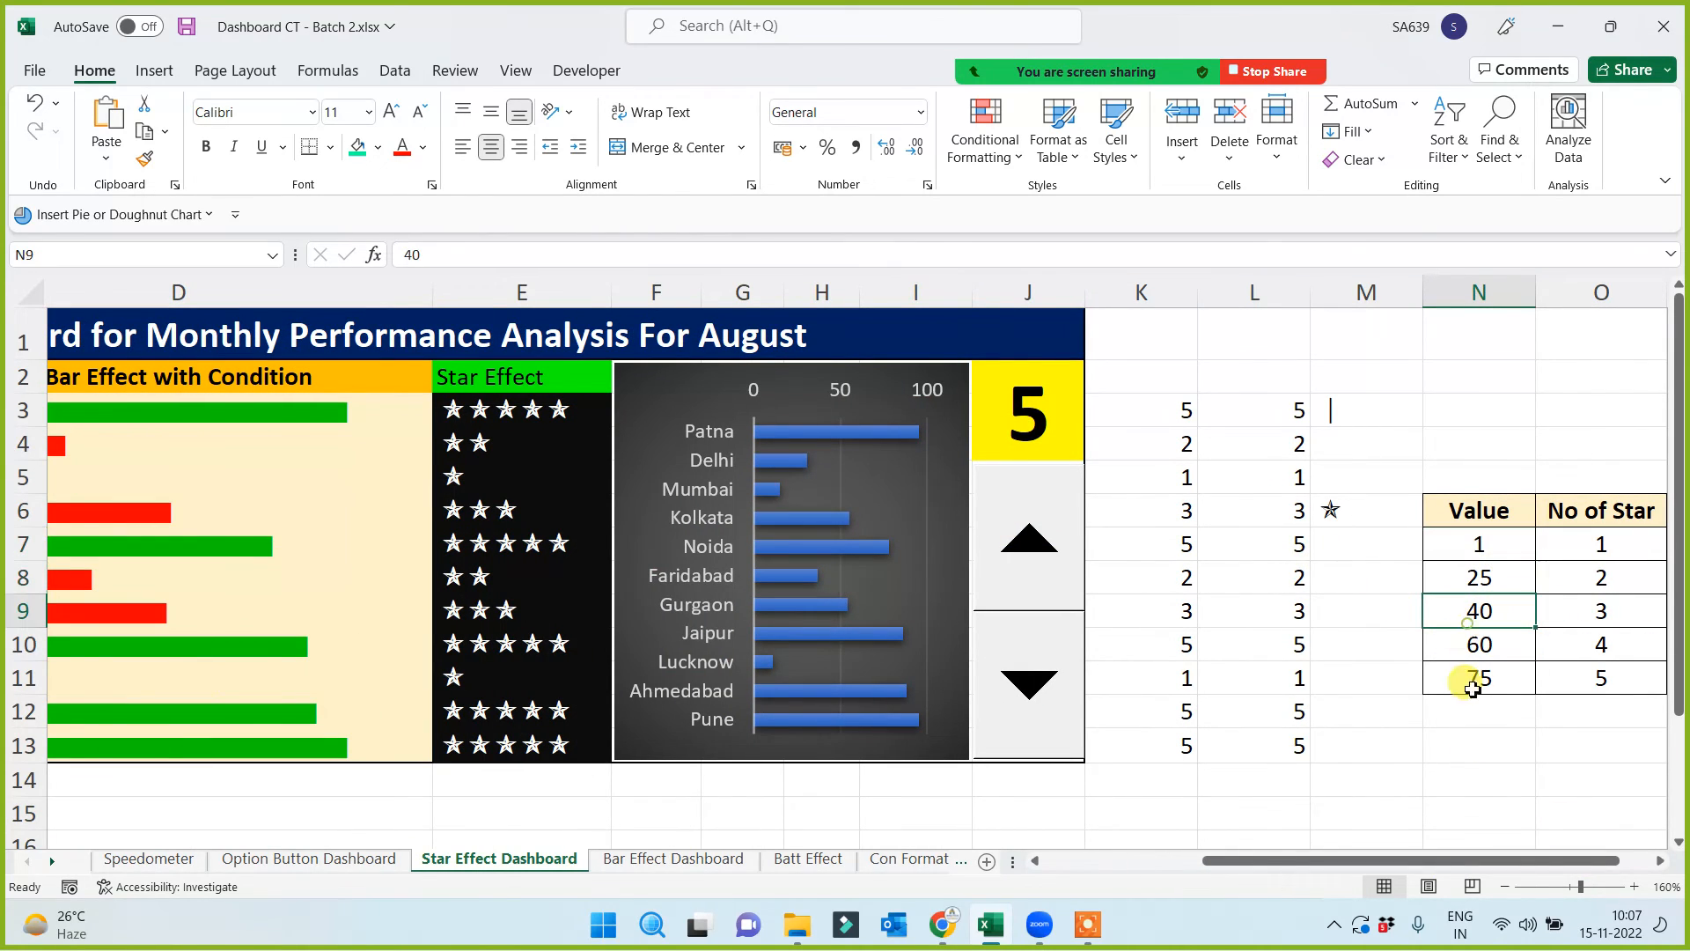
{"action": "left_click", "coordinate": [1576, 574]}
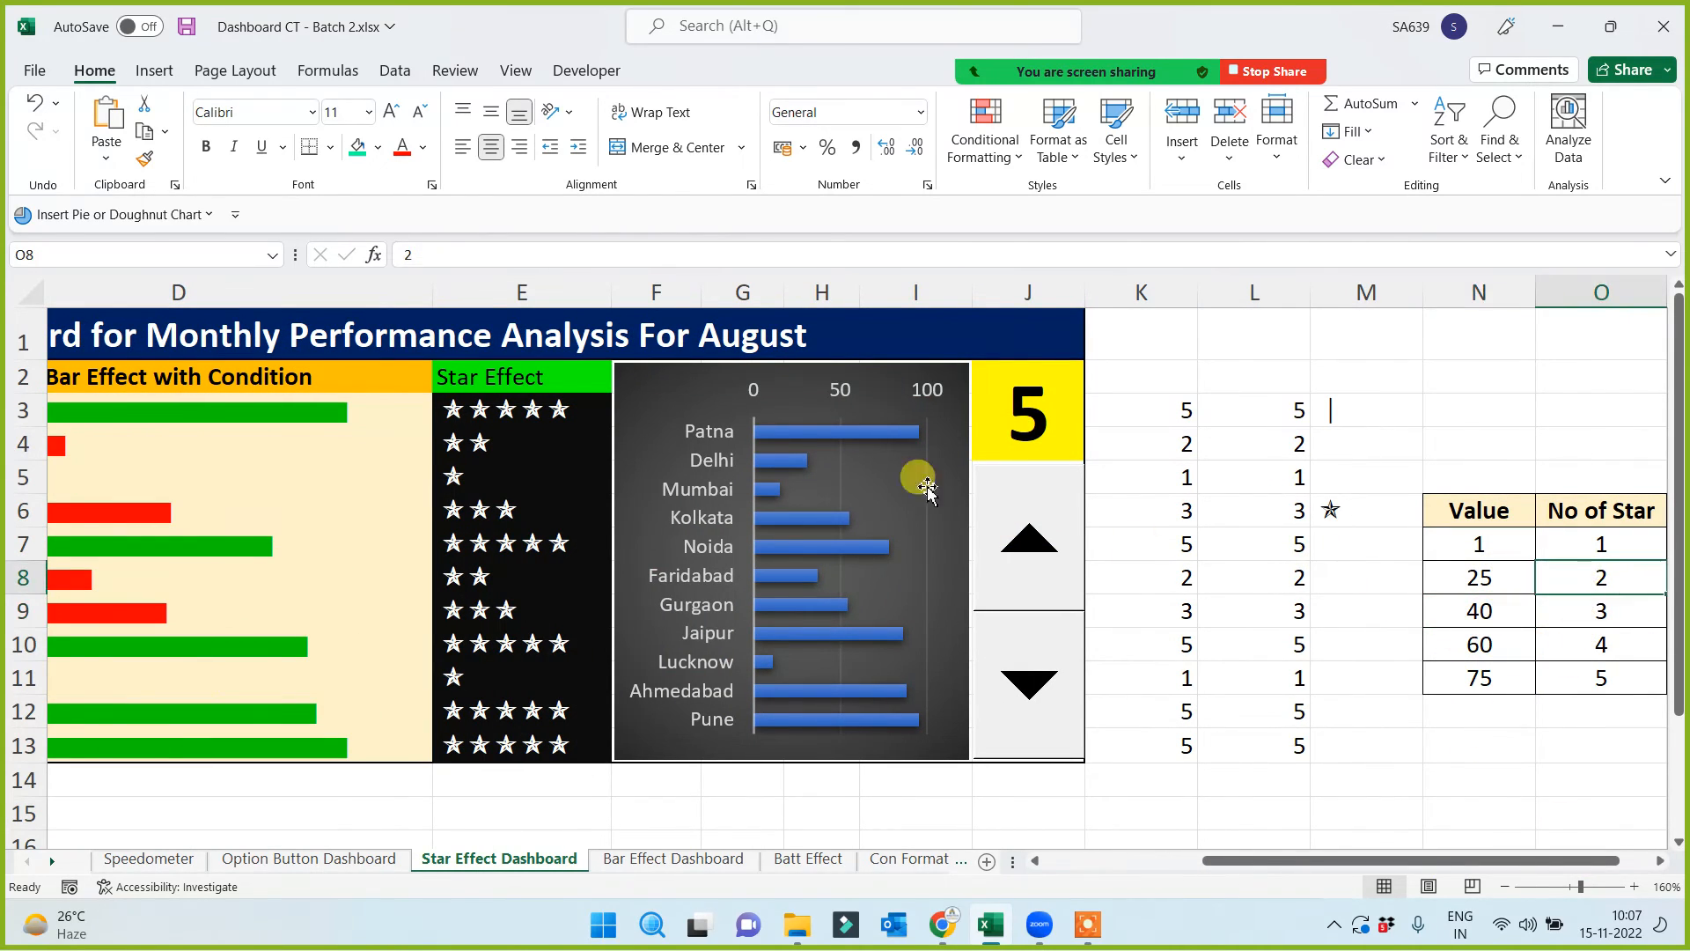
{"action": "left_click", "coordinate": [1268, 411]}
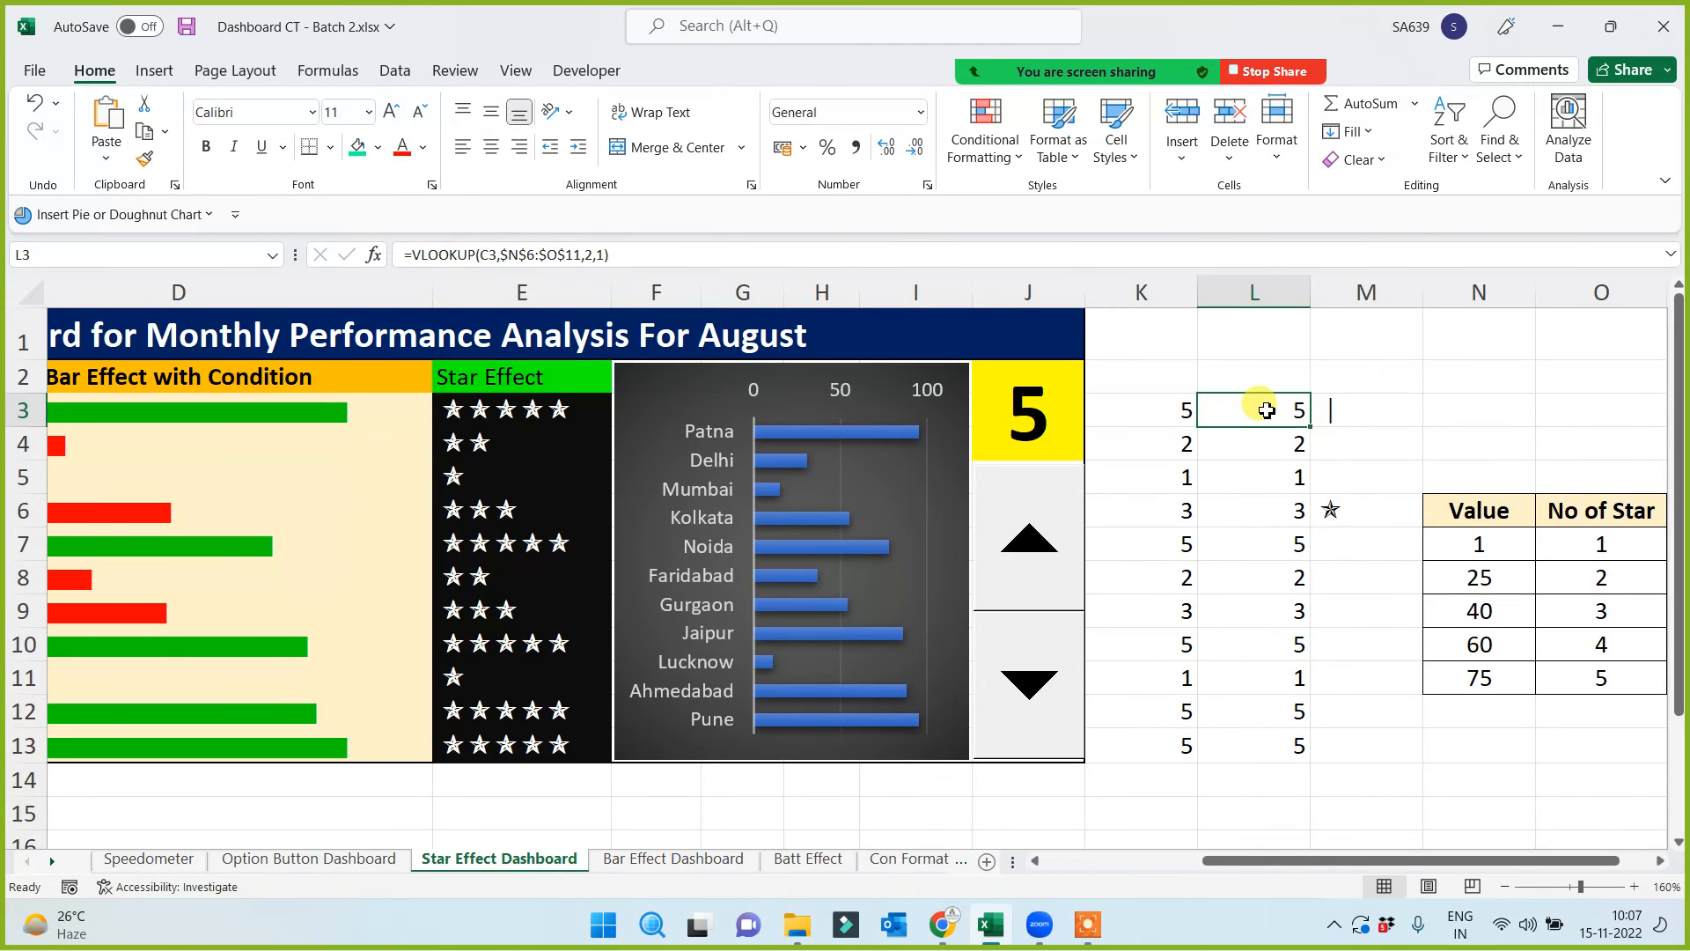
{"action": "left_click", "coordinate": [1164, 417]}
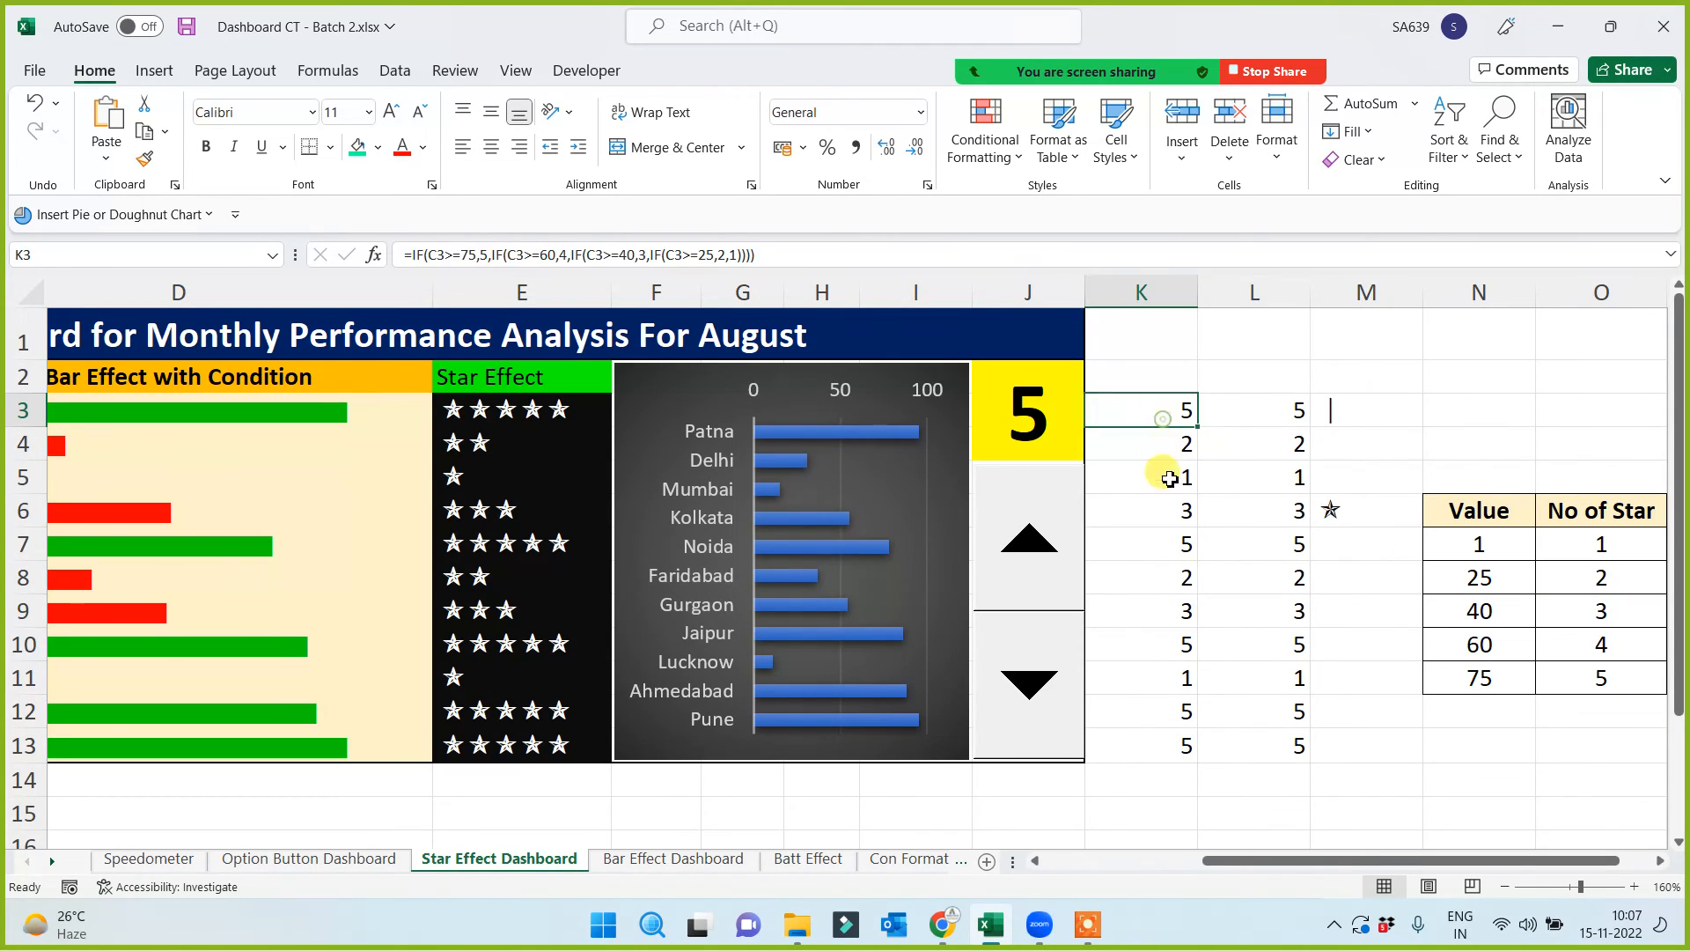
{"action": "left_click_drag", "start_coordinate": [1228, 862], "coordinate": [1070, 861]}
{"action": "left_click", "coordinate": [1057, 812]}
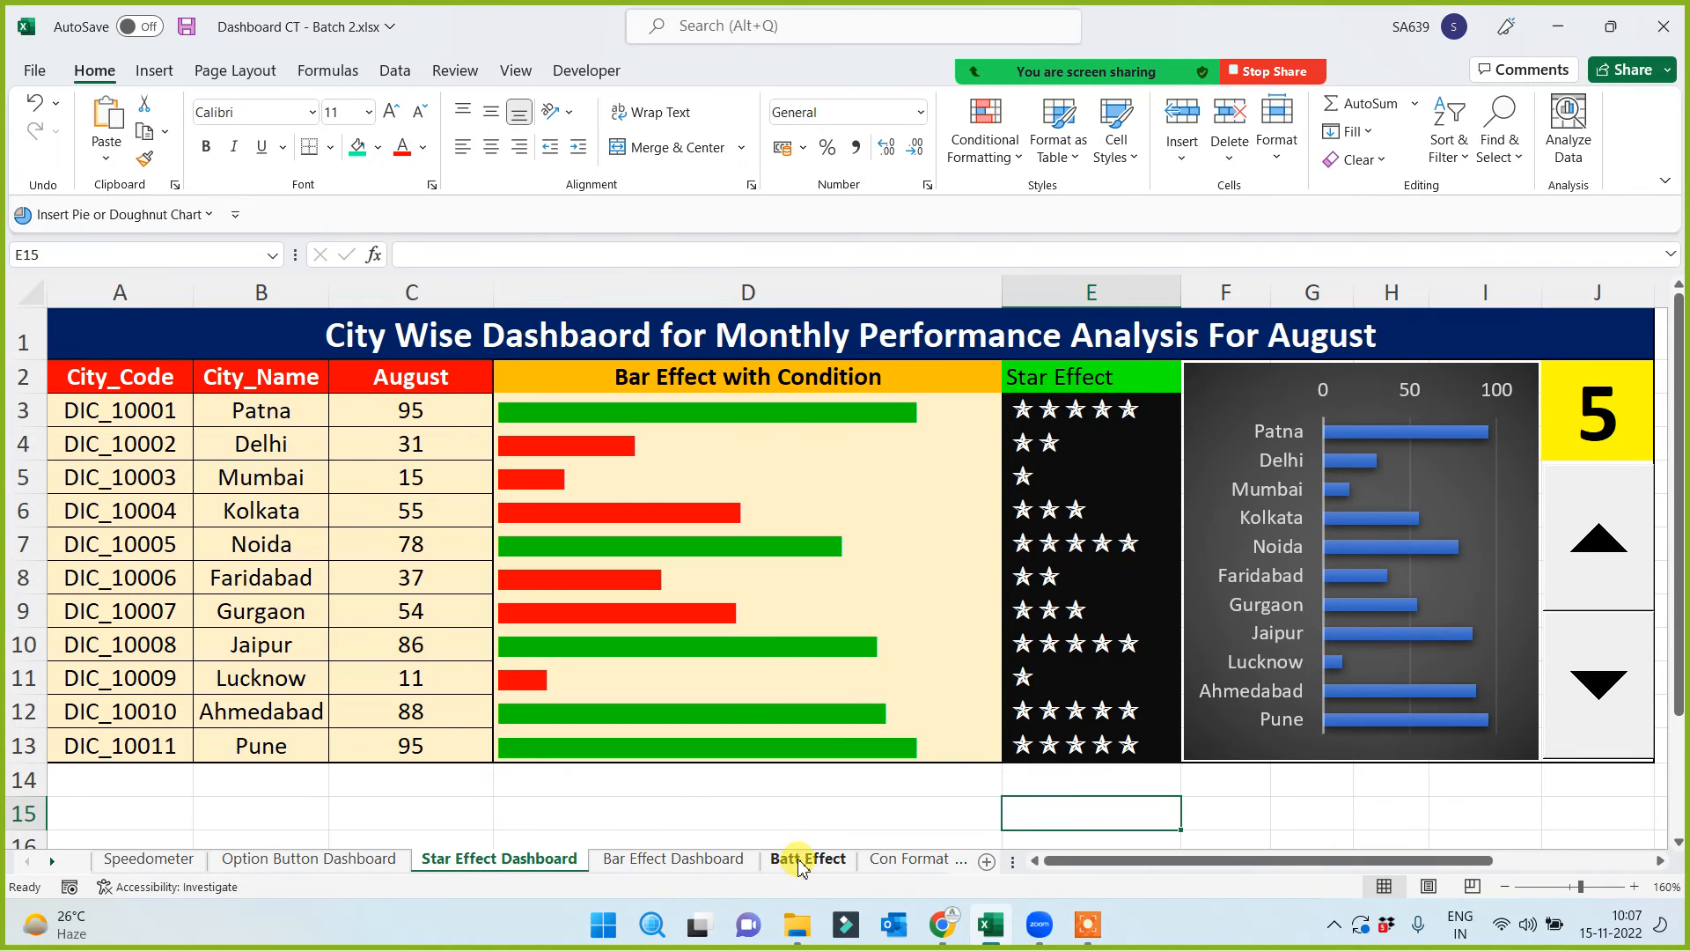
{"action": "left_click", "coordinate": [661, 814]}
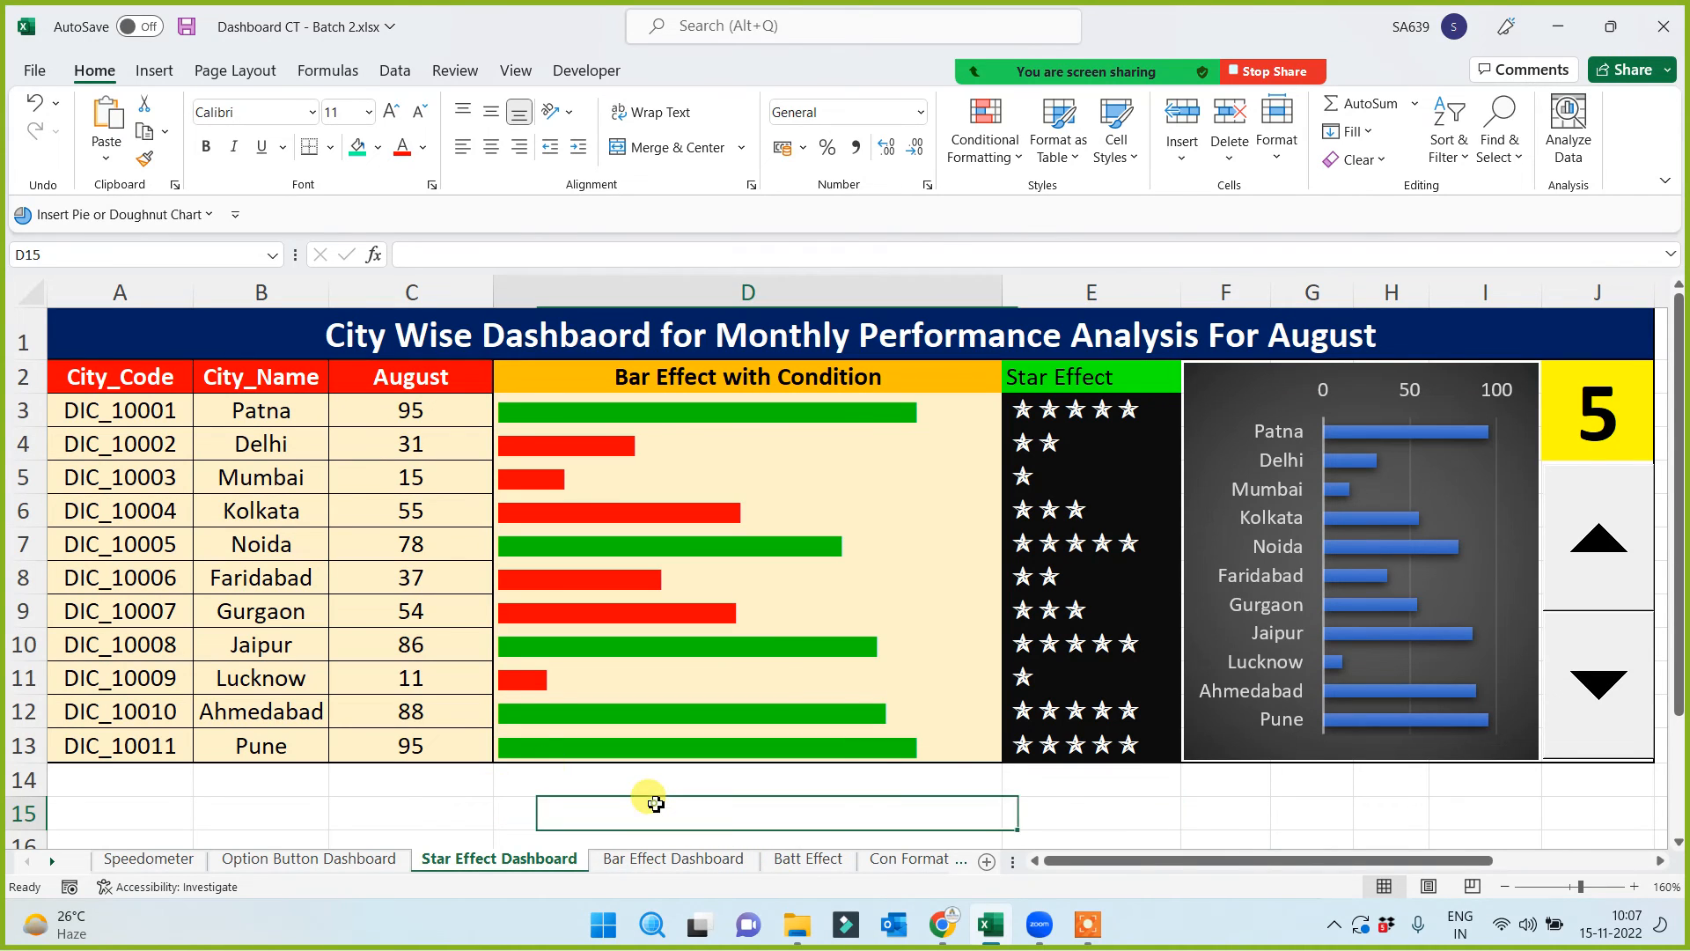
Look through the Con Formatting, Star Effect Dashboard and Option Button Dashboard sheets, and return to the Speedometer sheet
{"action": "left_click", "coordinate": [898, 860]}
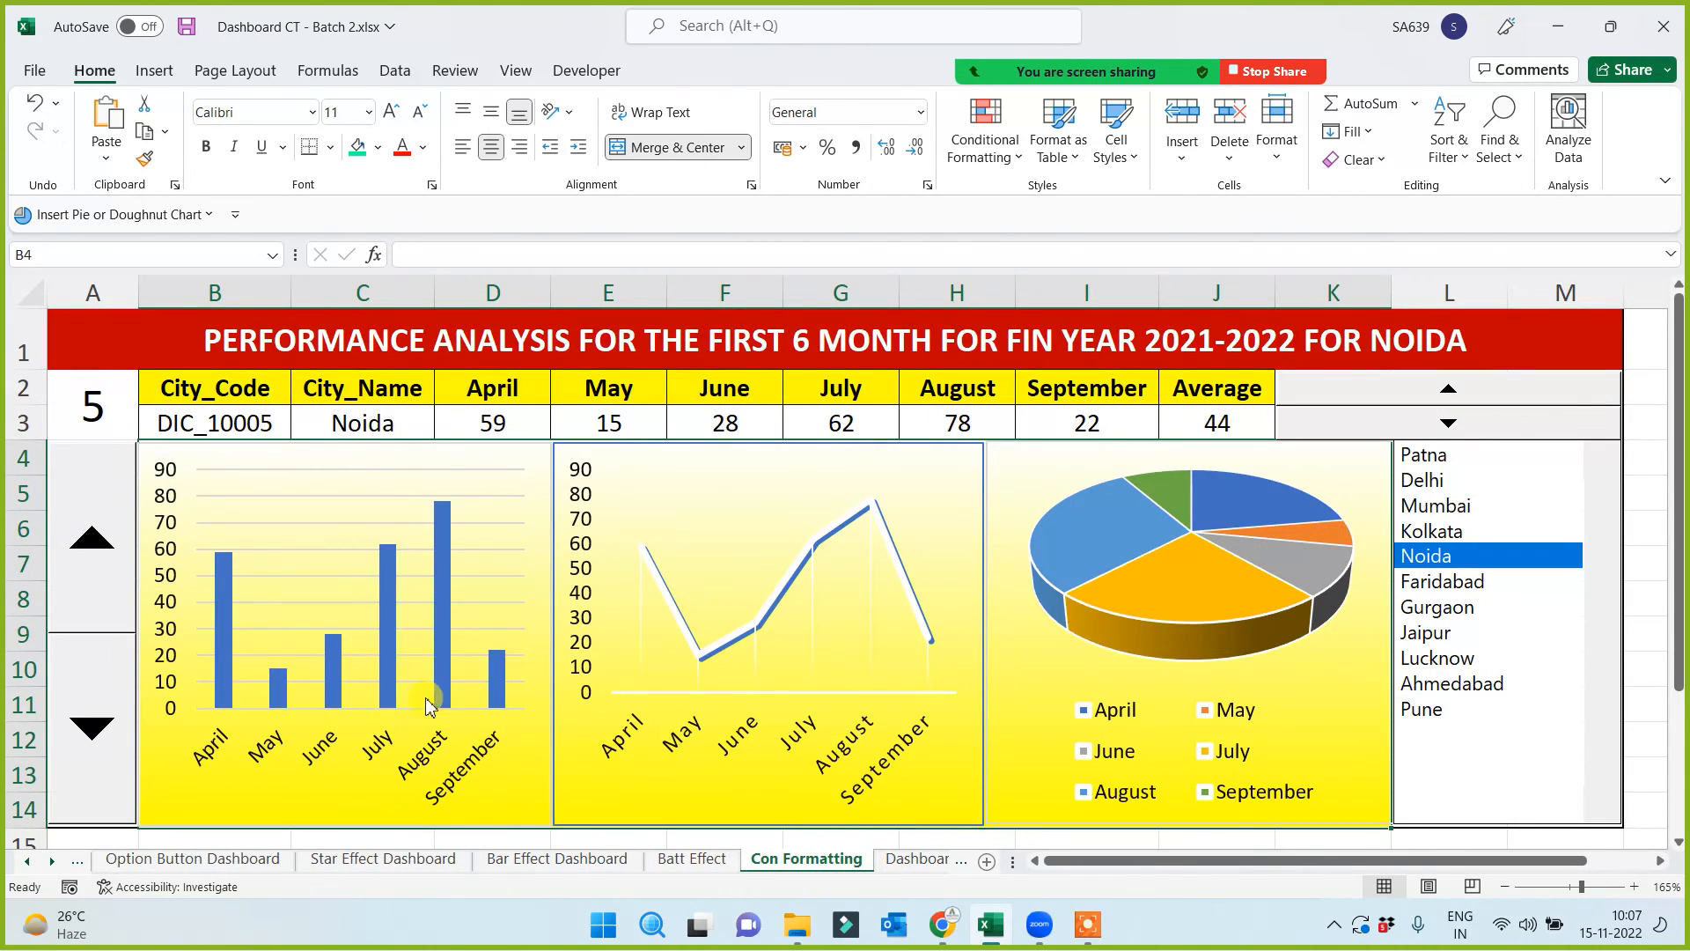
{"action": "left_click", "coordinate": [325, 867]}
{"action": "left_click", "coordinate": [208, 863]}
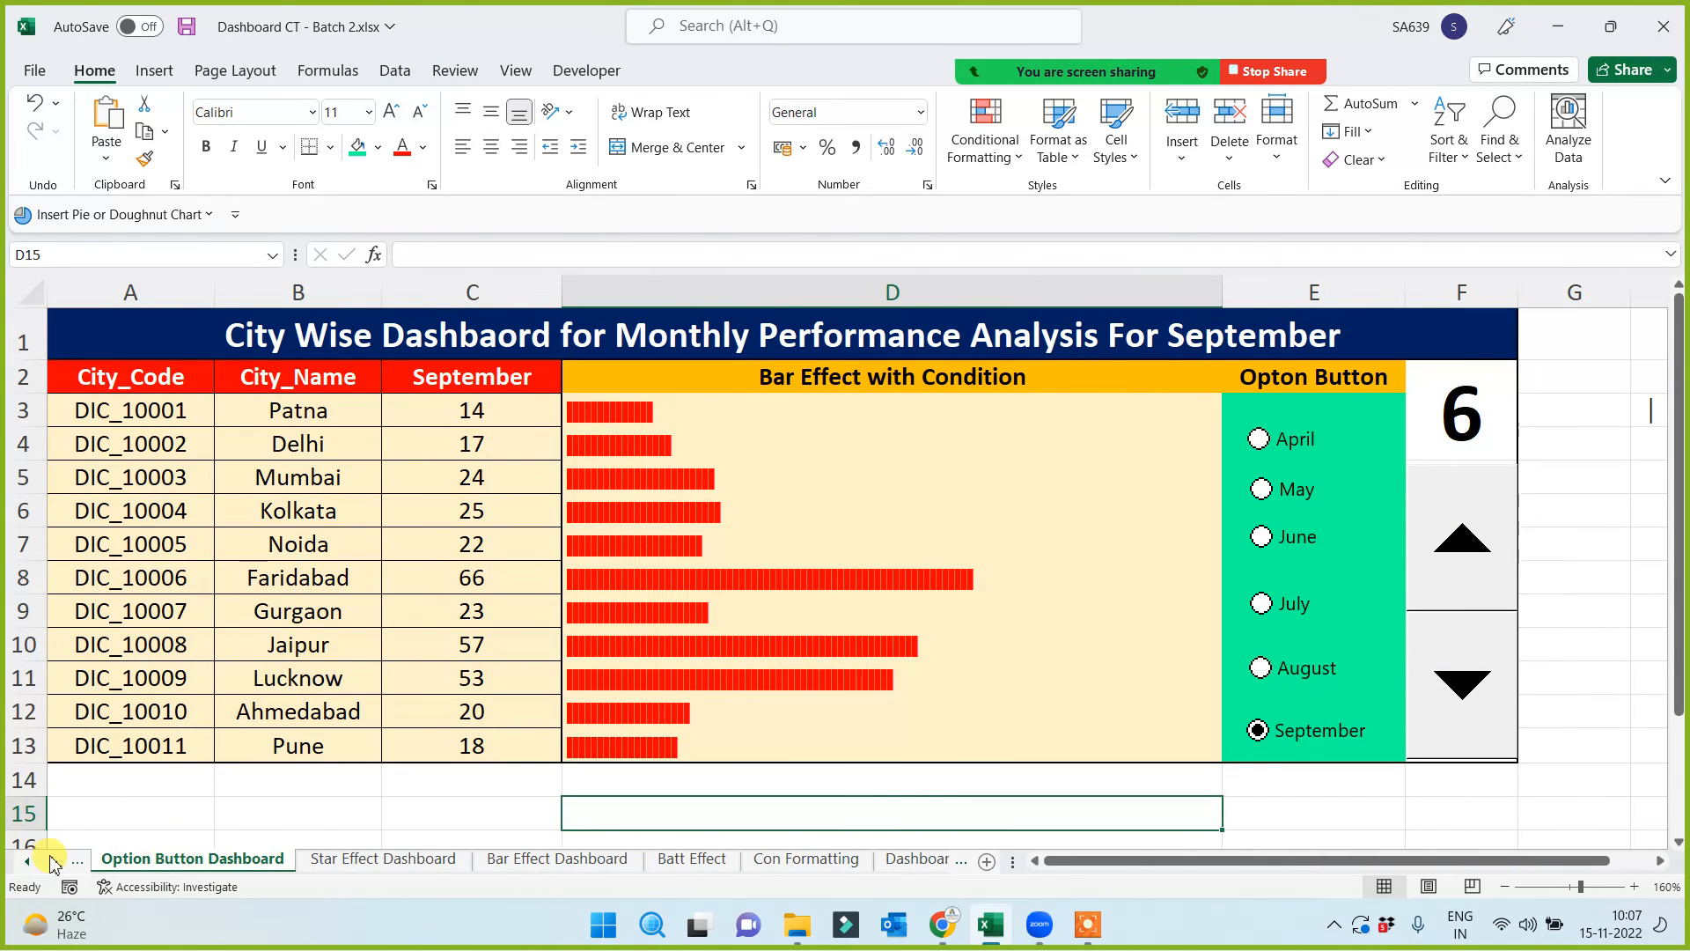
{"action": "left_click", "coordinate": [27, 867]}
{"action": "left_click", "coordinate": [142, 860]}
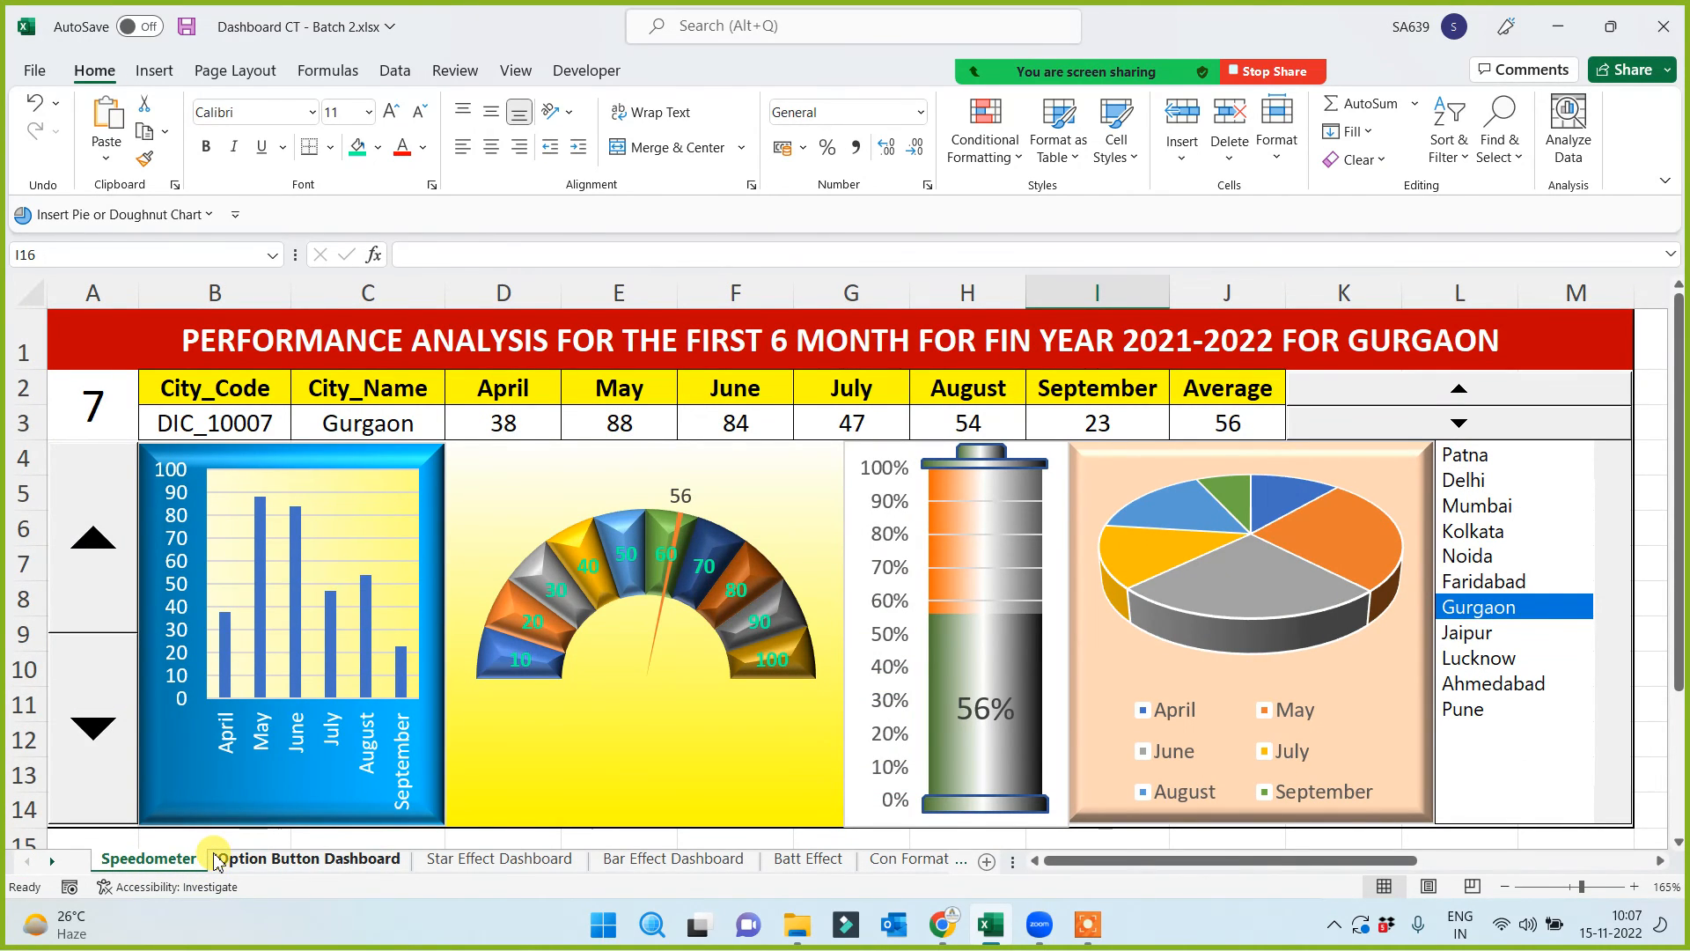
Show the Option Button Dashboard sheet, and briefly check the meeting's participant list
{"action": "left_click", "coordinate": [294, 863]}
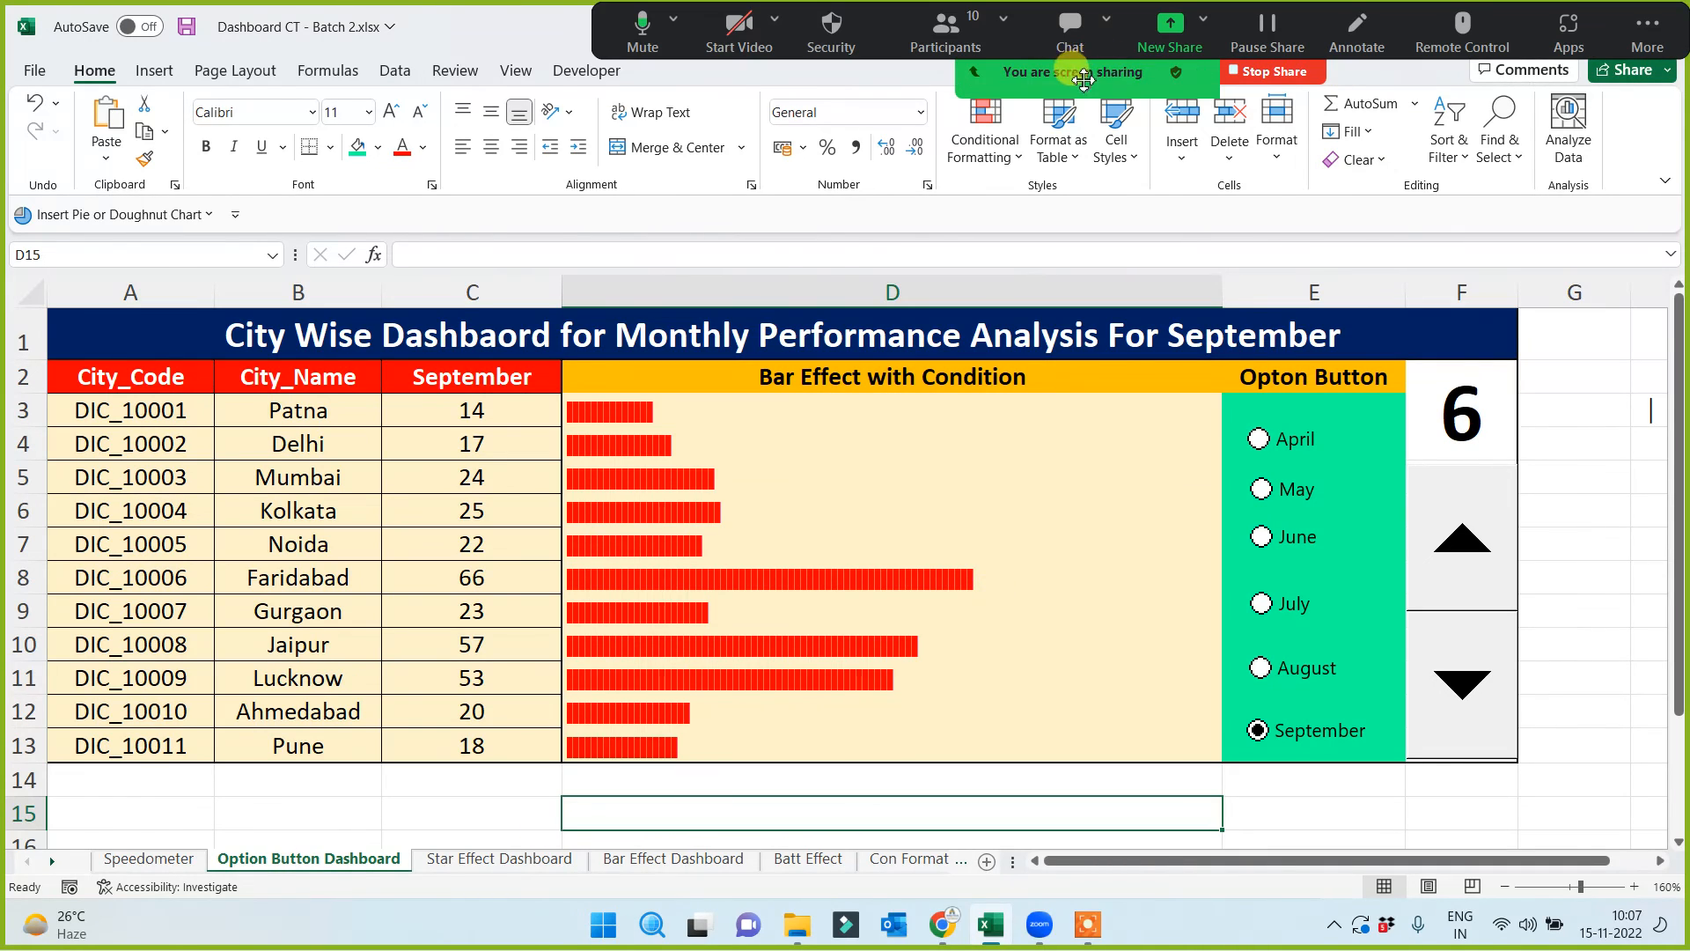
{"action": "left_click", "coordinate": [941, 44]}
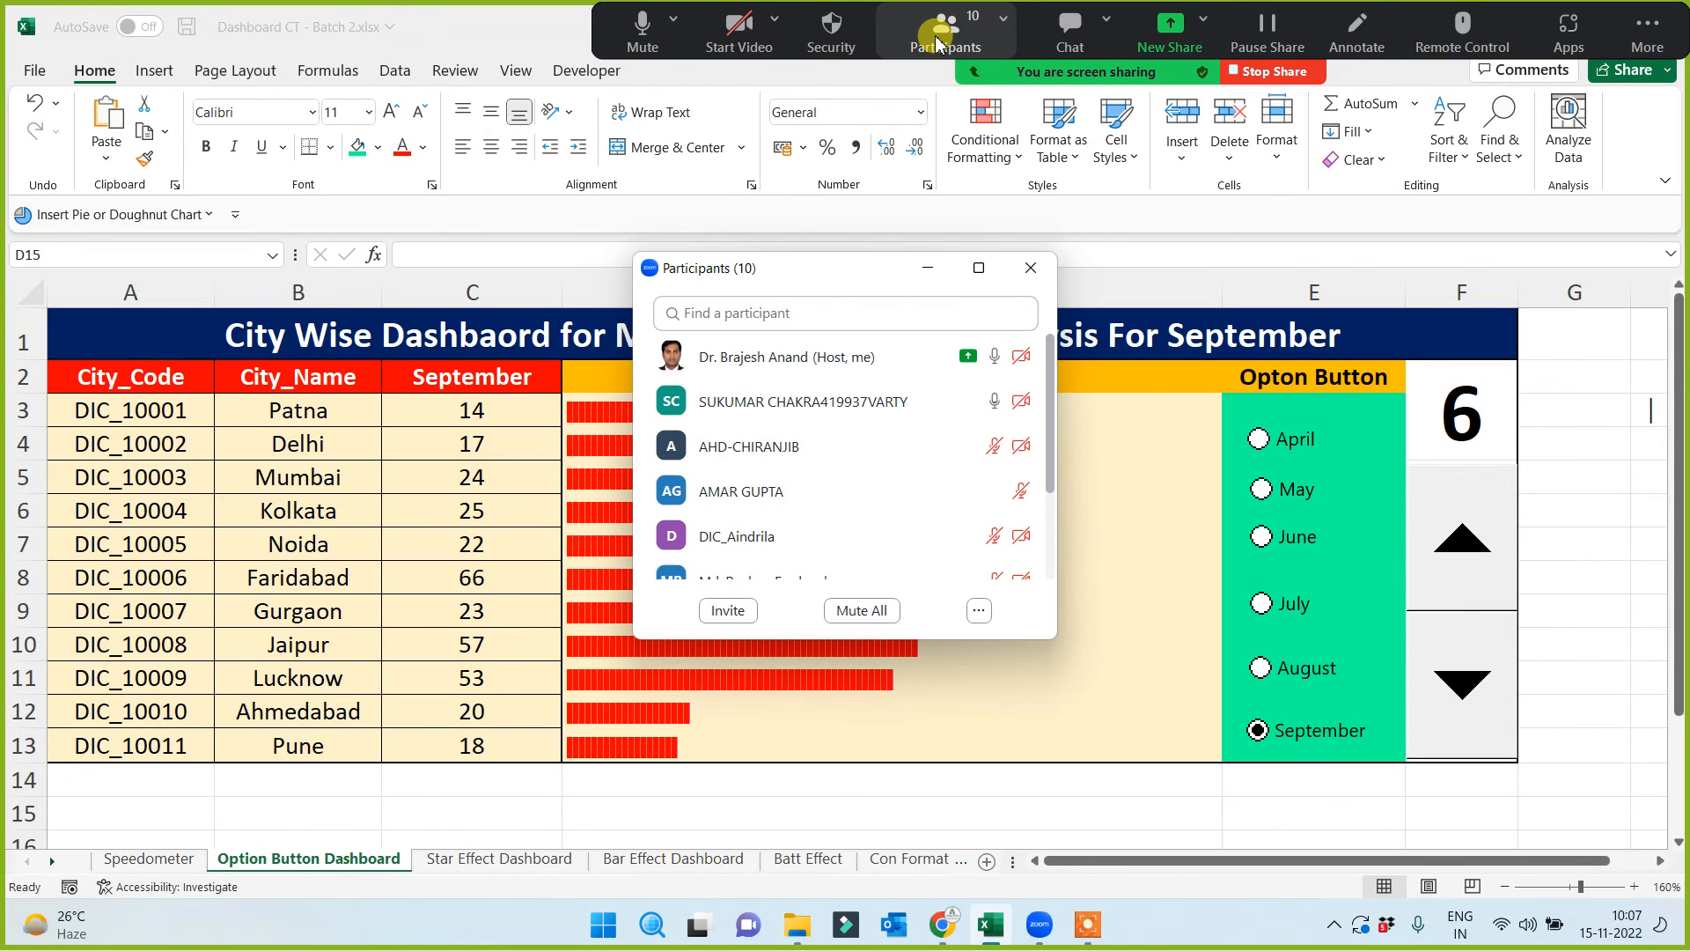
{"action": "left_click", "coordinate": [929, 267]}
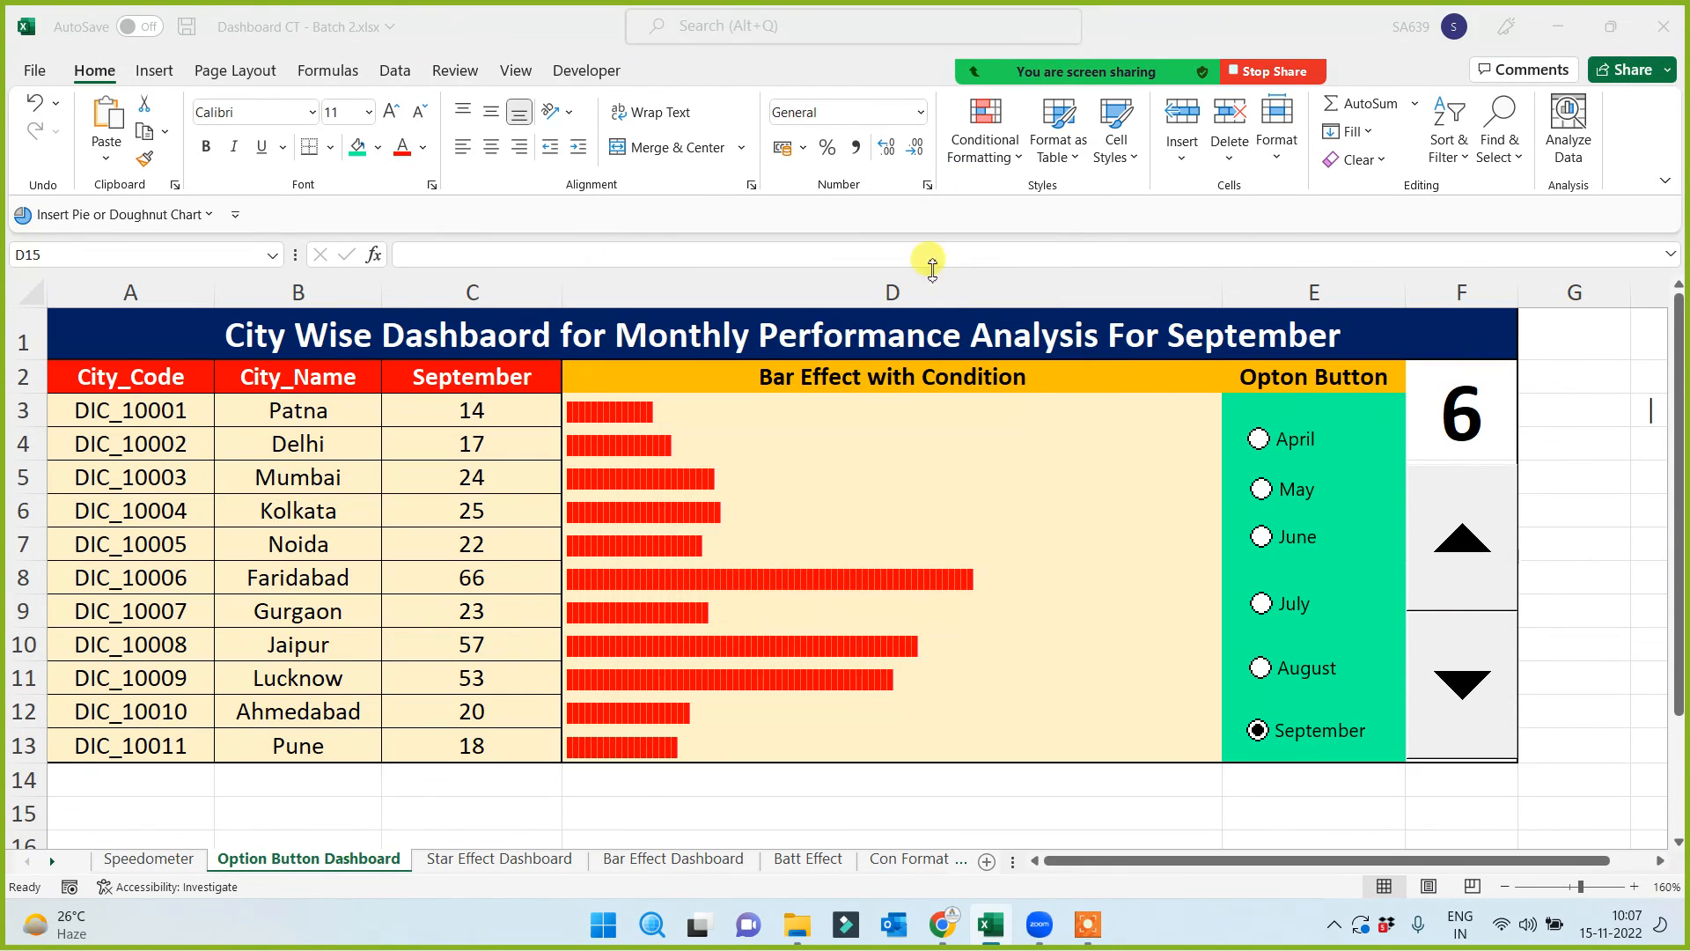
Select the month options from August back to April and forward again to September to check the dashboard's bars and title
{"action": "left_click", "coordinate": [1262, 669]}
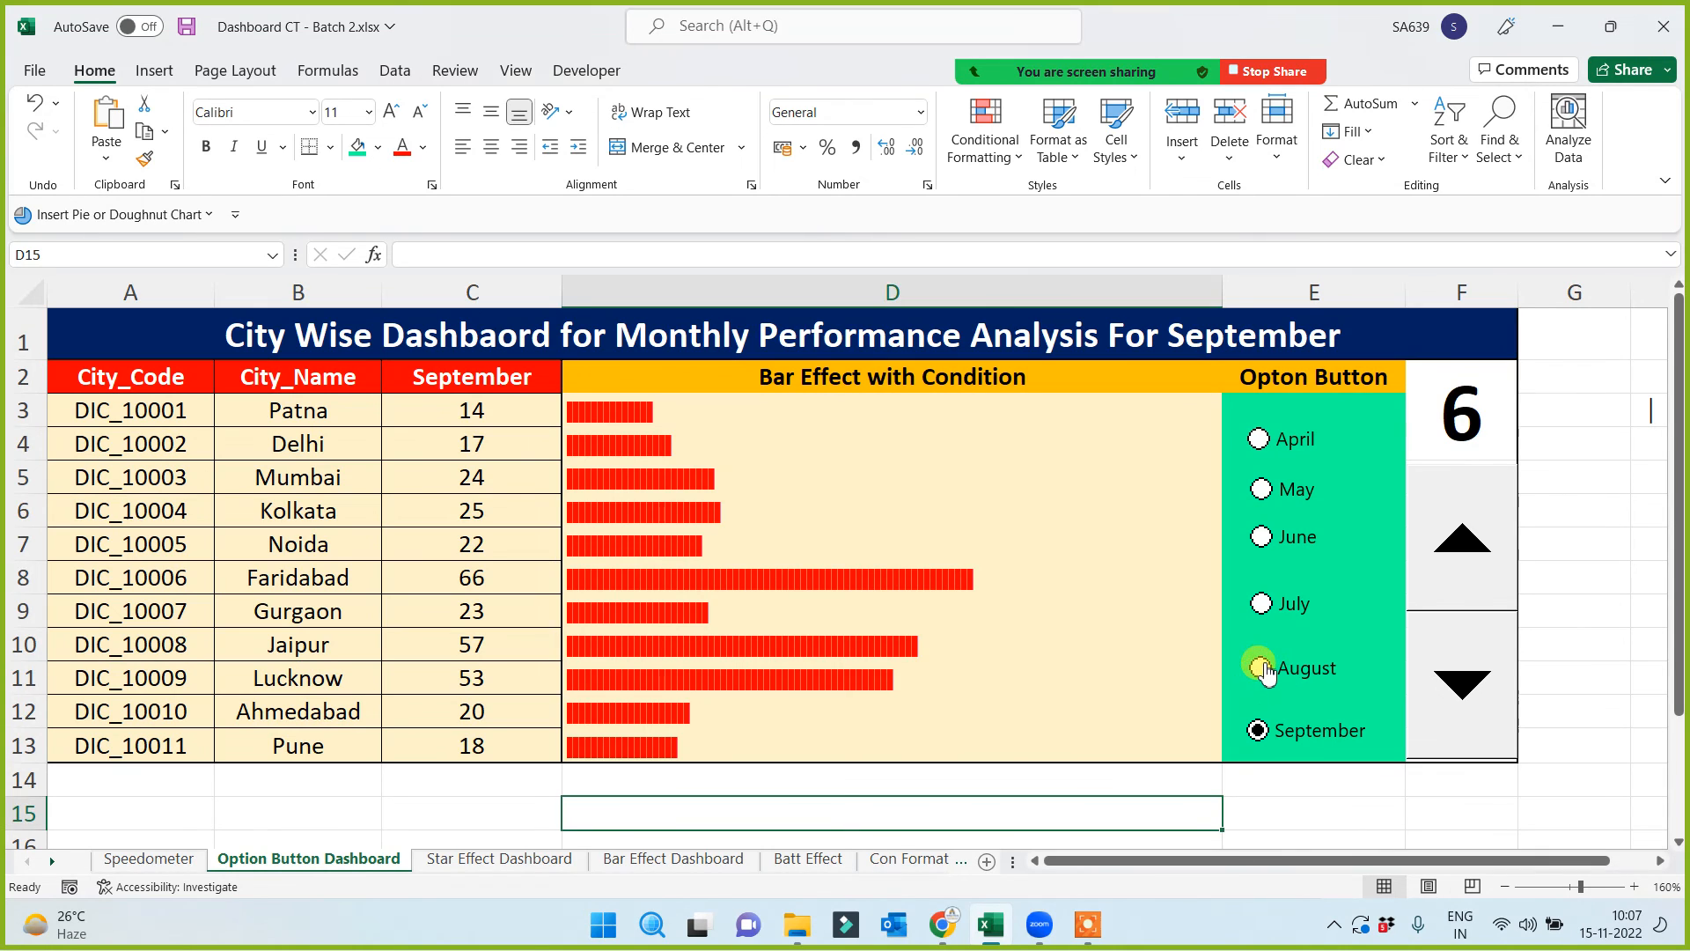
{"action": "left_click", "coordinate": [1262, 669]}
{"action": "left_click", "coordinate": [1261, 603]}
{"action": "left_click", "coordinate": [1263, 537]}
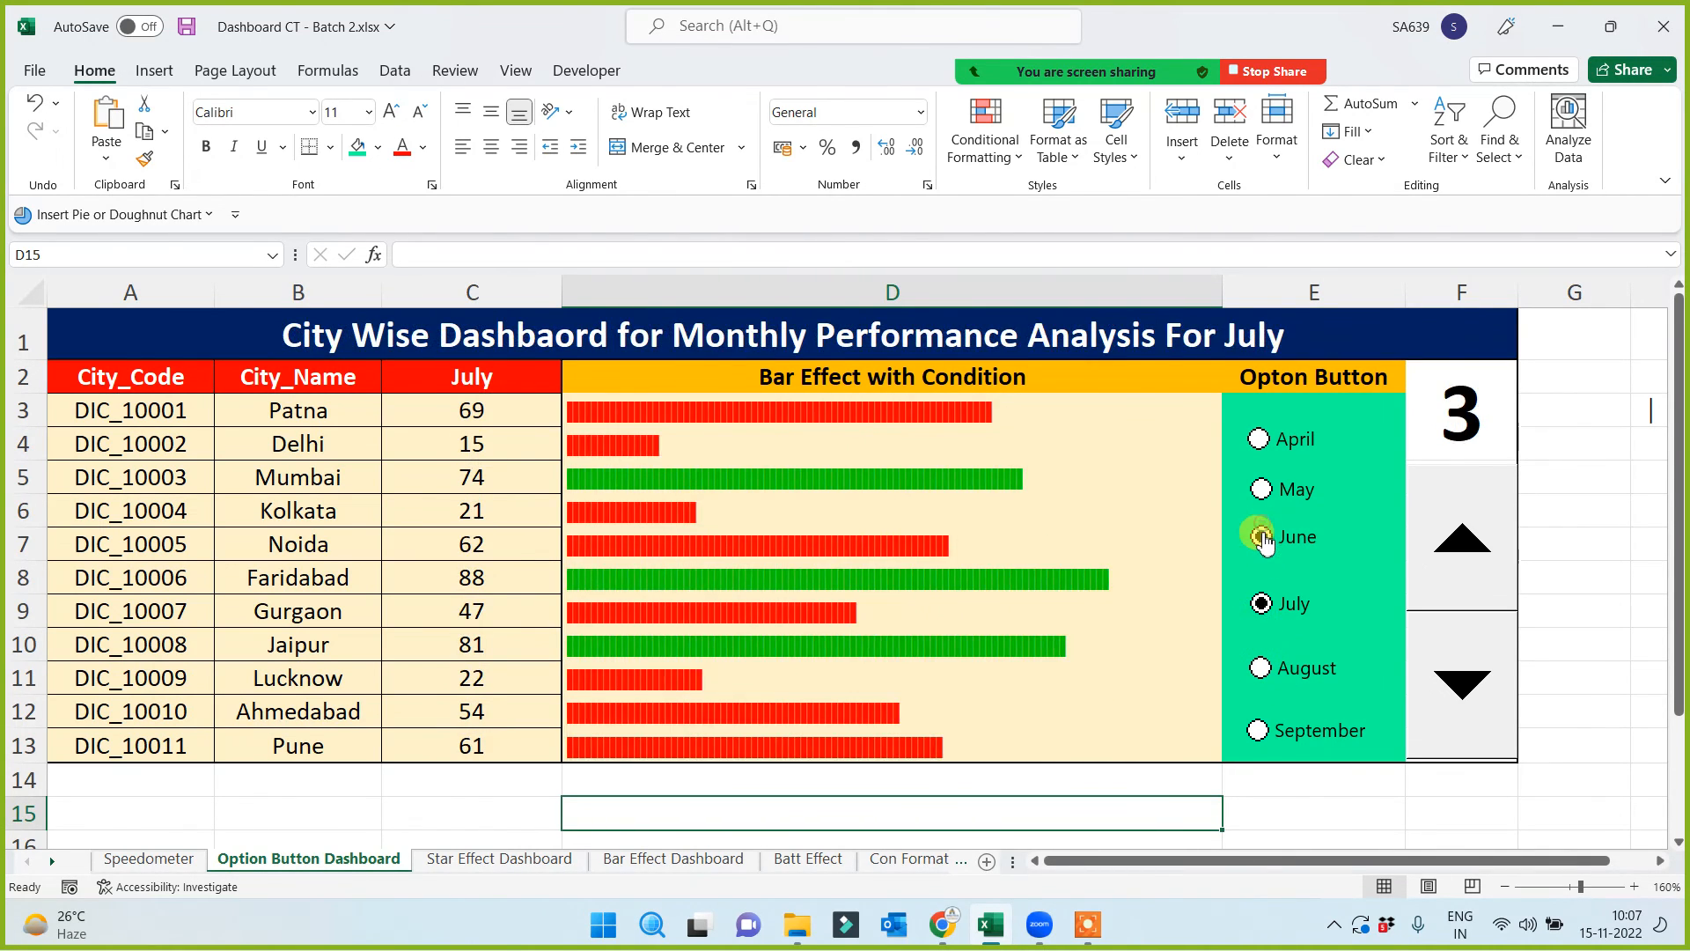
{"action": "left_click", "coordinate": [1262, 490]}
{"action": "left_click", "coordinate": [1259, 439]}
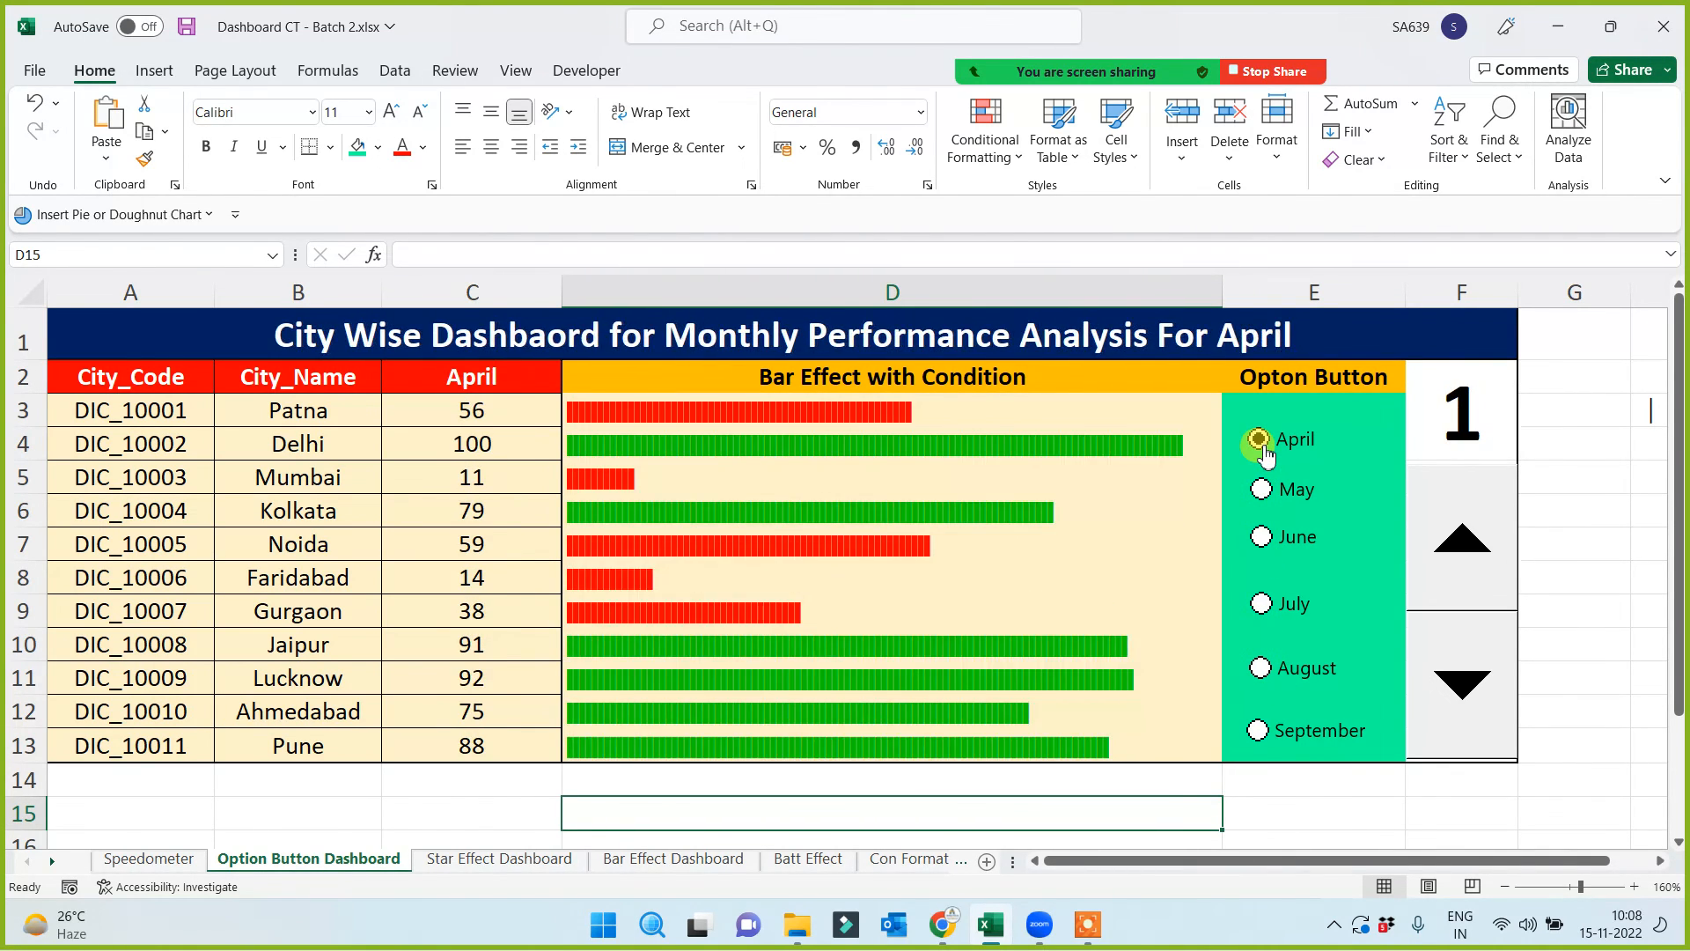
{"action": "left_click", "coordinate": [1261, 490]}
{"action": "left_click", "coordinate": [1261, 536]}
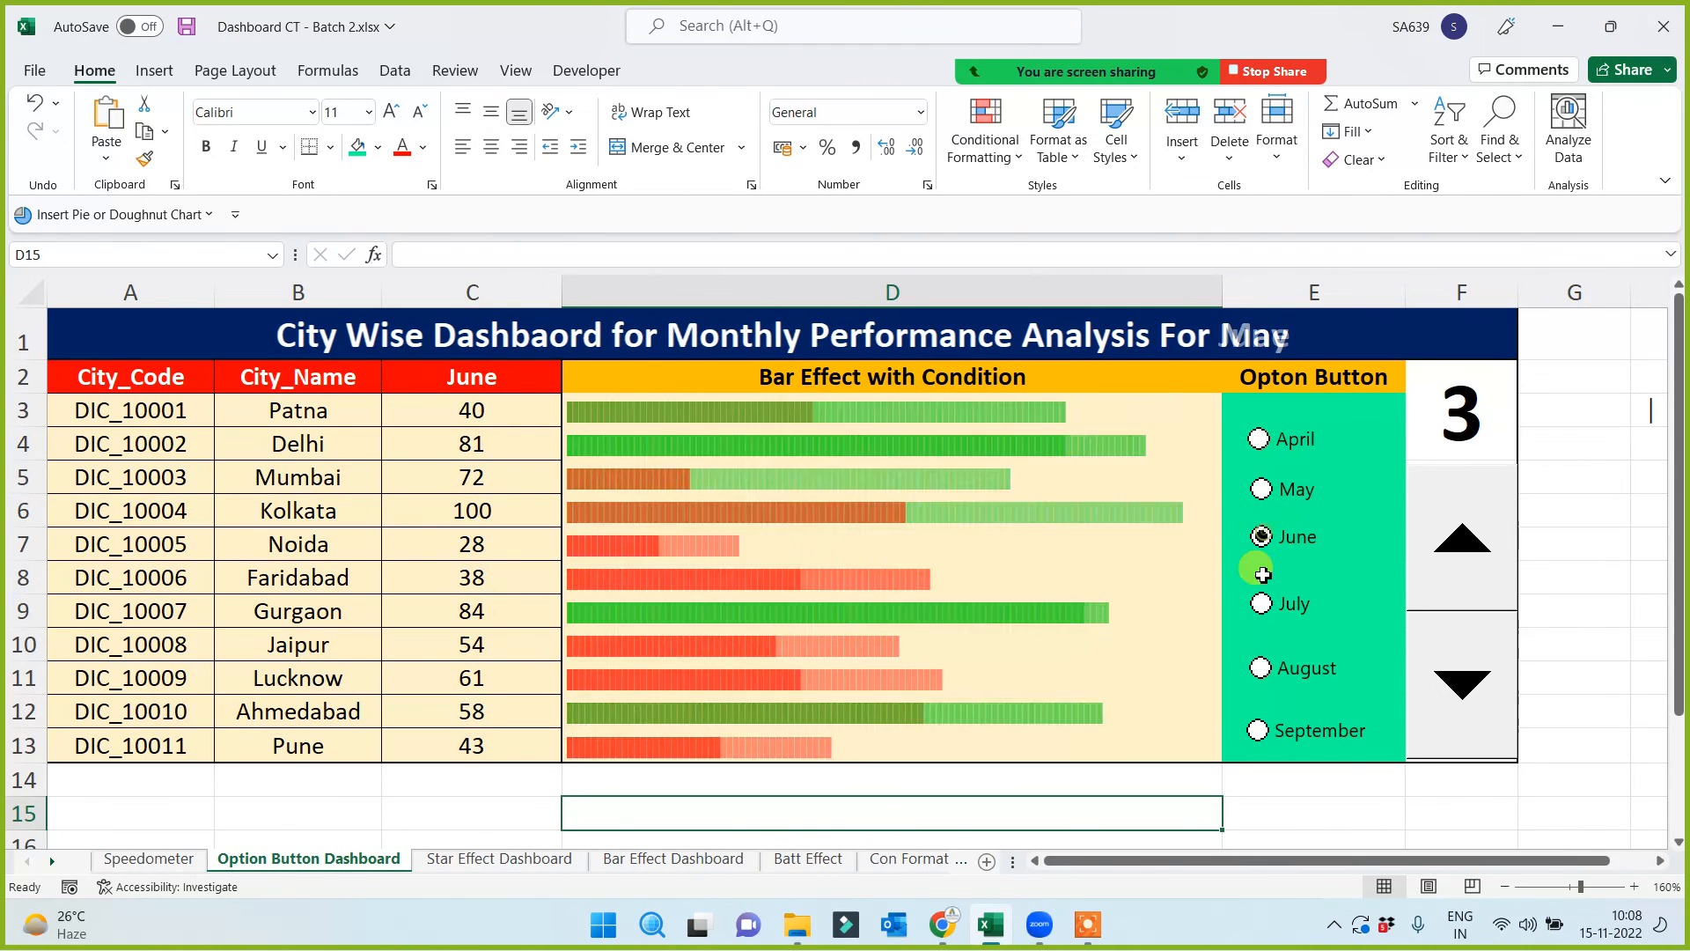
{"action": "left_click", "coordinate": [1261, 603]}
{"action": "left_click", "coordinate": [1260, 669]}
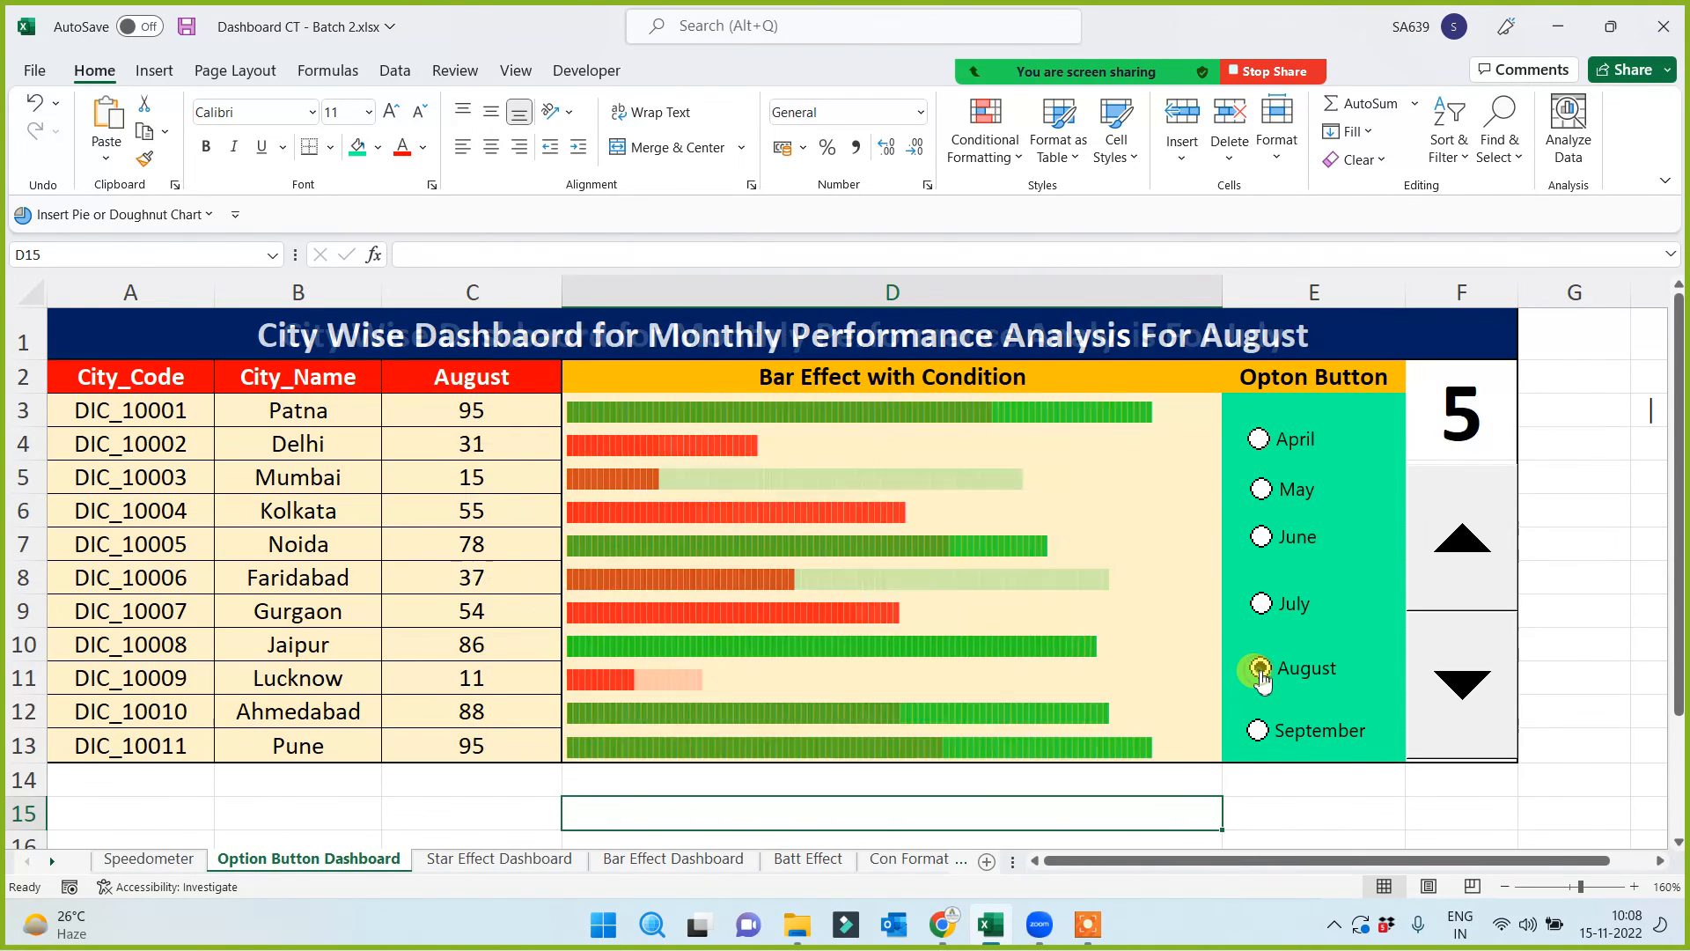
{"action": "left_click", "coordinate": [1259, 732]}
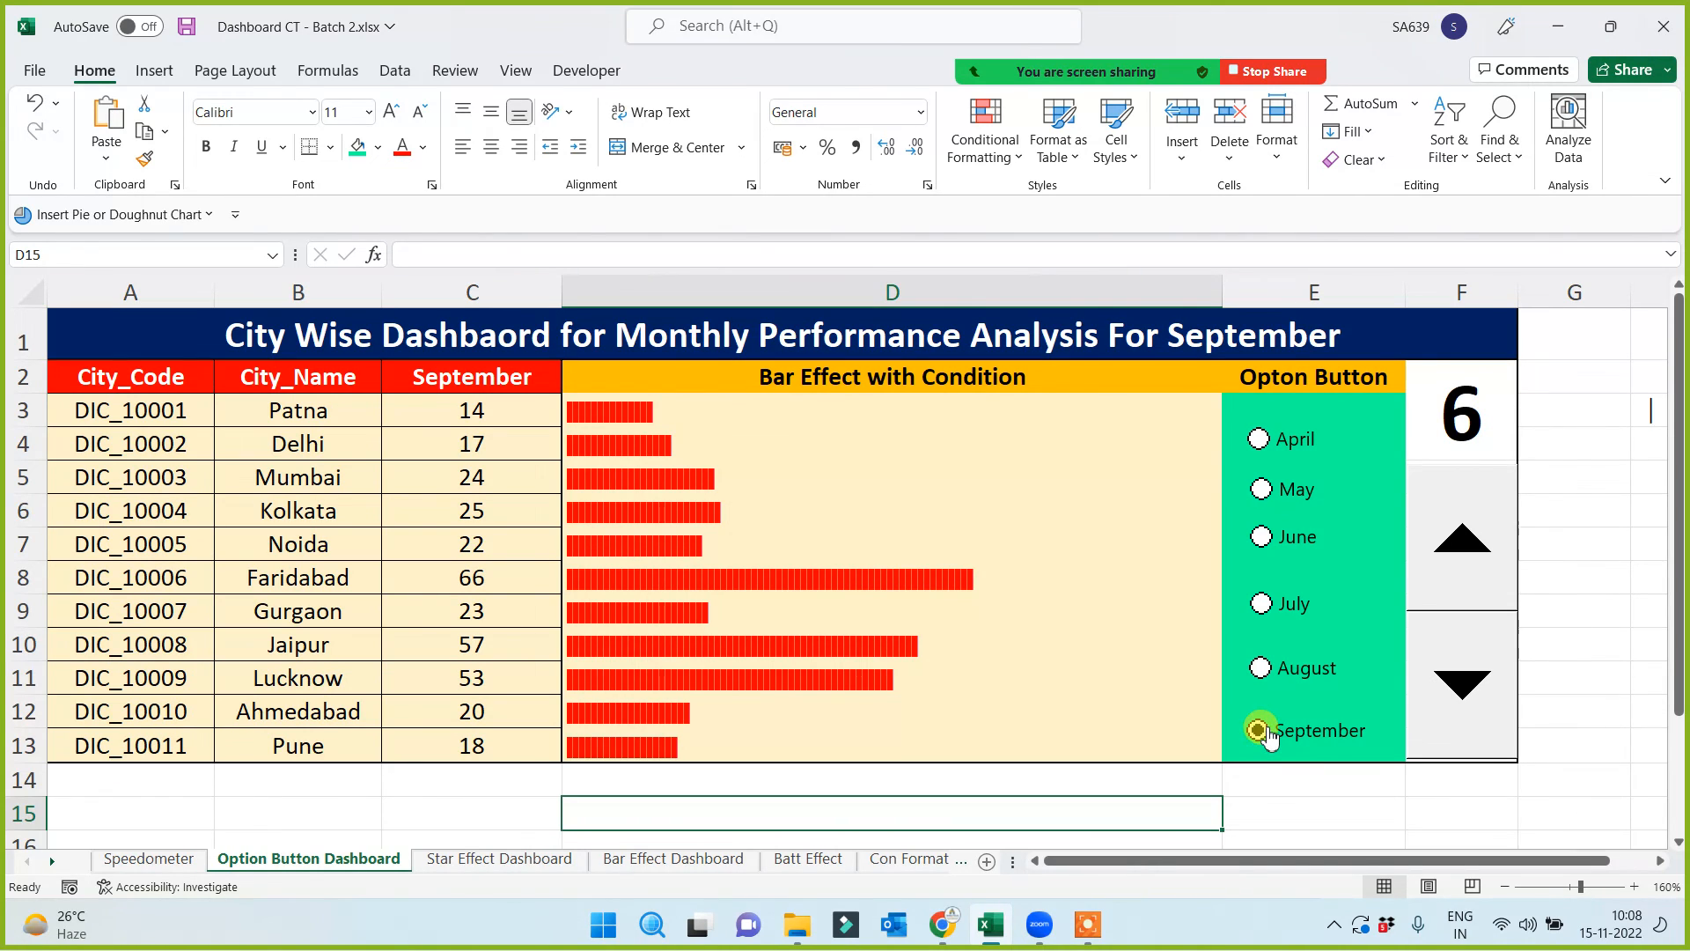
Select the April, May, June, July and August options in turn to review the monthly bars again
{"action": "left_click", "coordinate": [414, 782]}
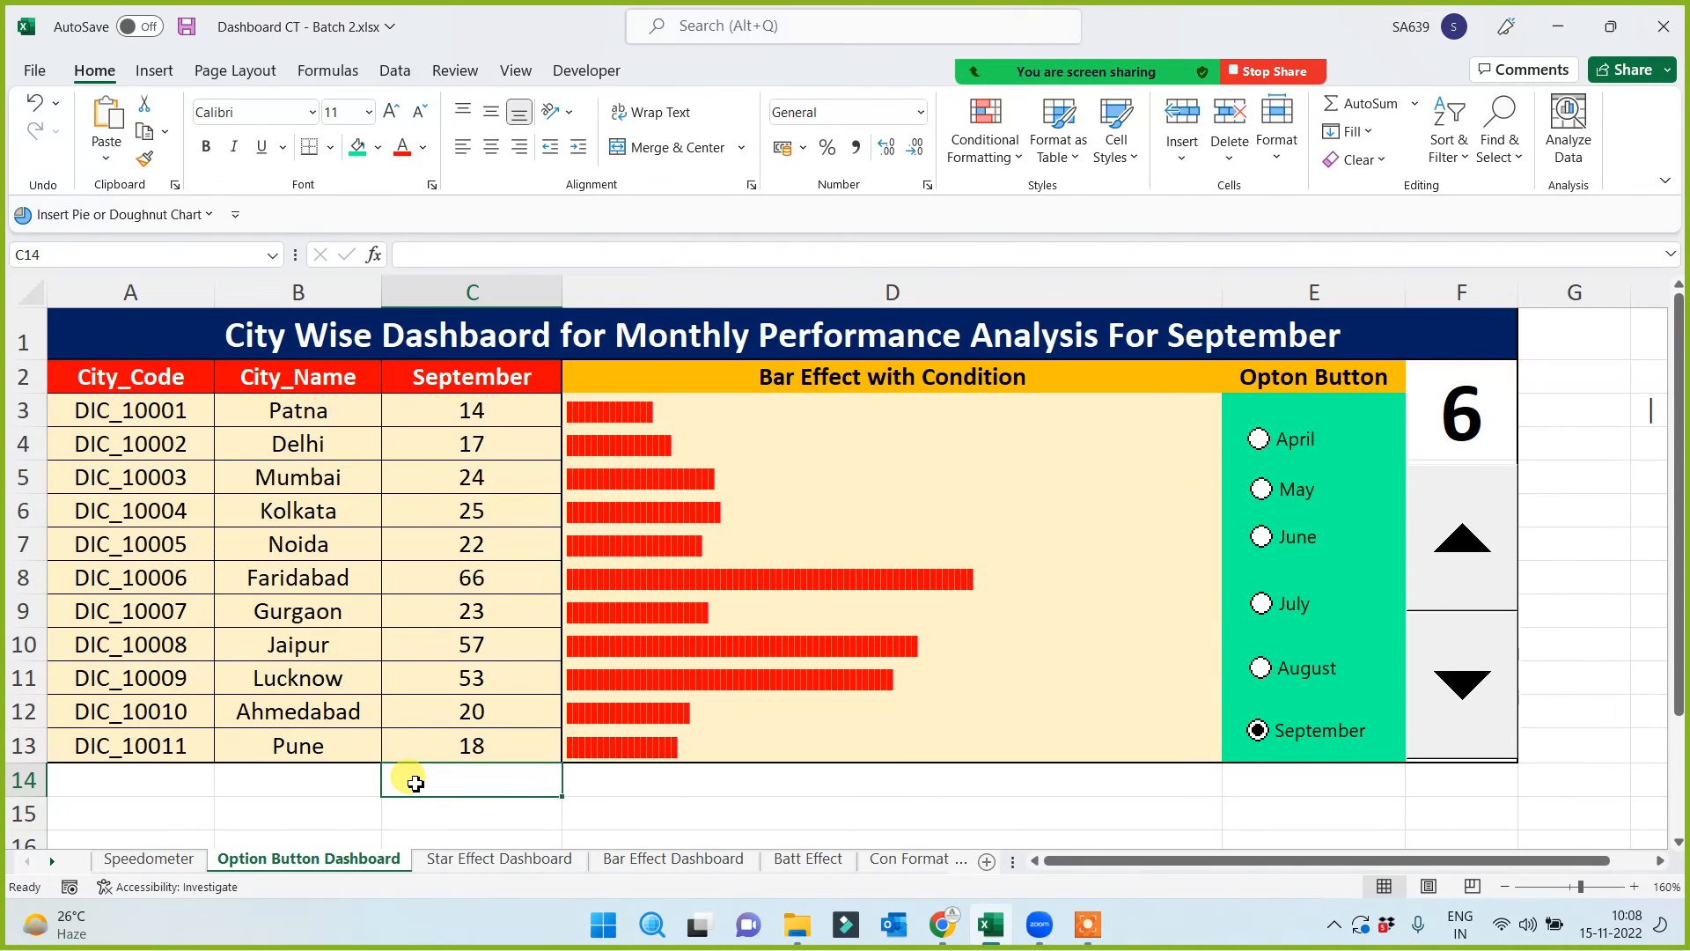
{"action": "left_click", "coordinate": [1259, 439]}
{"action": "left_click", "coordinate": [1262, 515]}
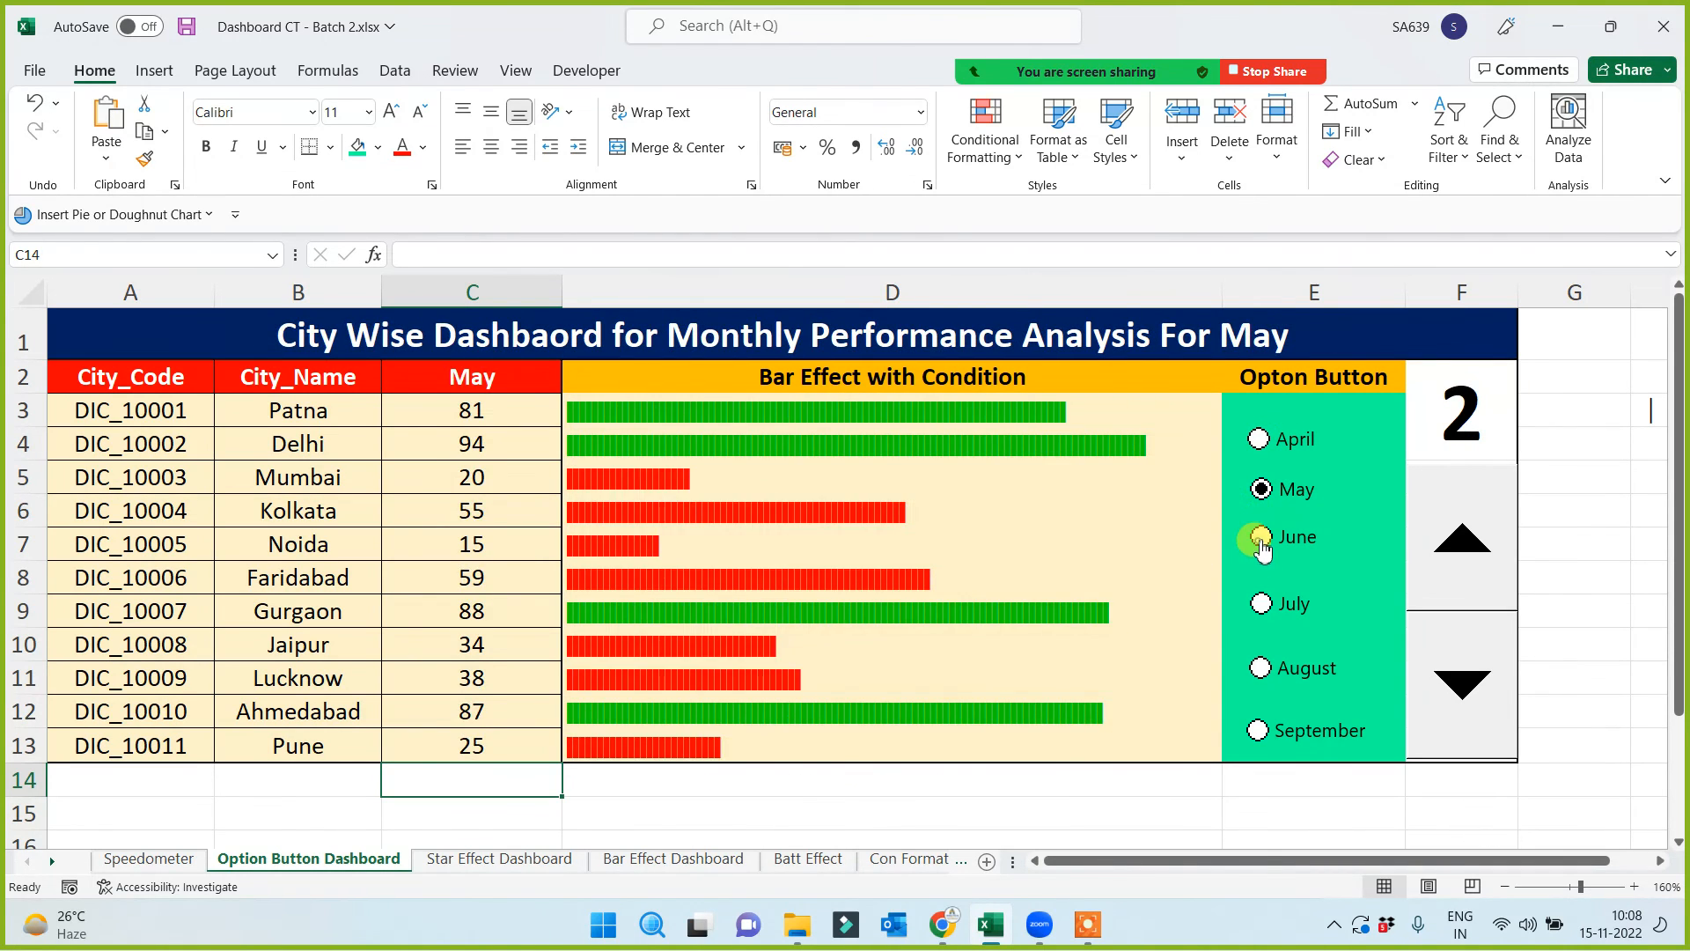
{"action": "left_click", "coordinate": [1261, 554]}
{"action": "left_click", "coordinate": [1264, 630]}
{"action": "left_click", "coordinate": [1261, 669]}
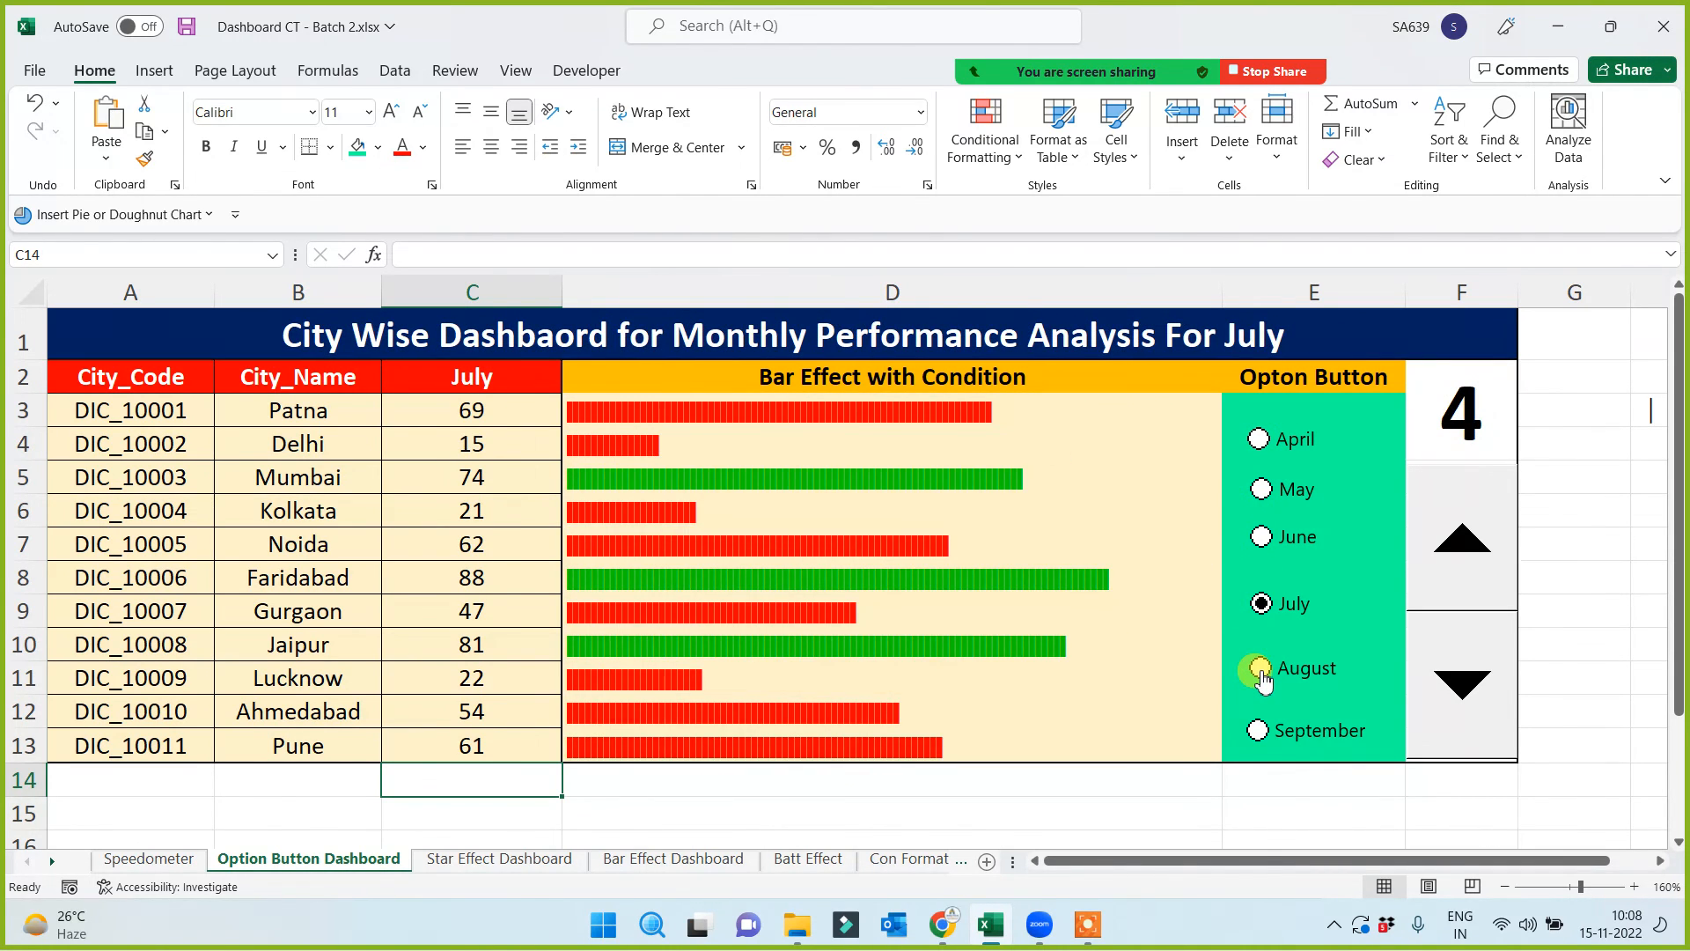
Select the September option, and try to create a copy of the Option Button Dashboard sheet before the Speedometer sheet
{"action": "left_click", "coordinate": [1257, 733]}
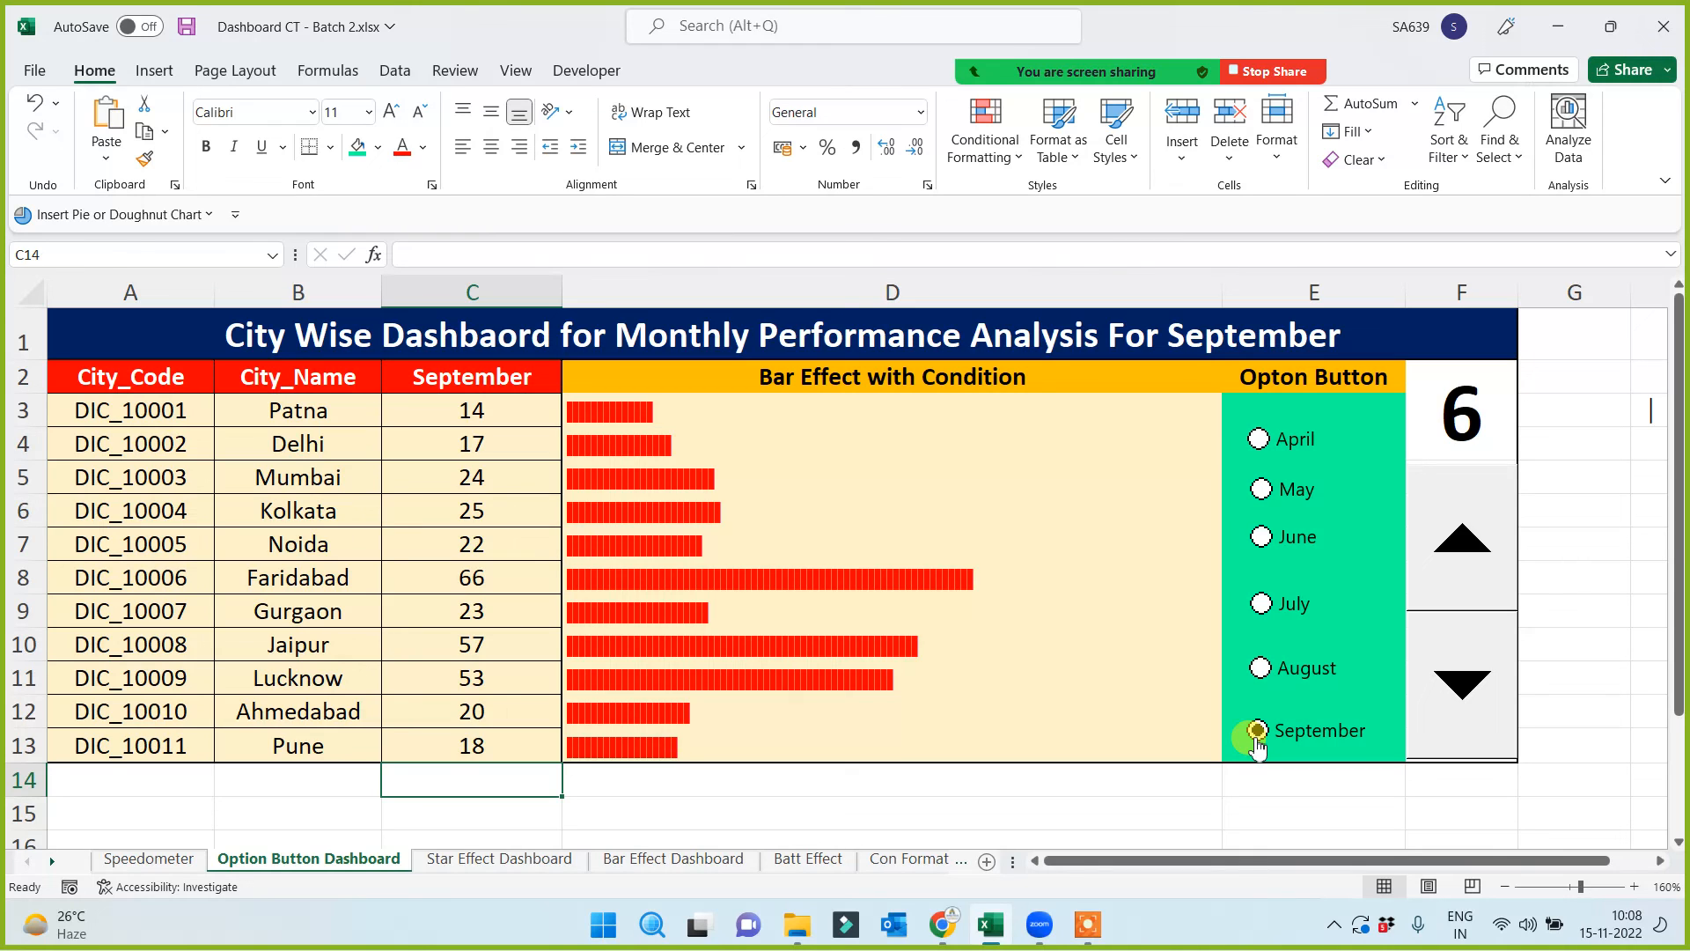
{"action": "right_click", "coordinate": [288, 865]}
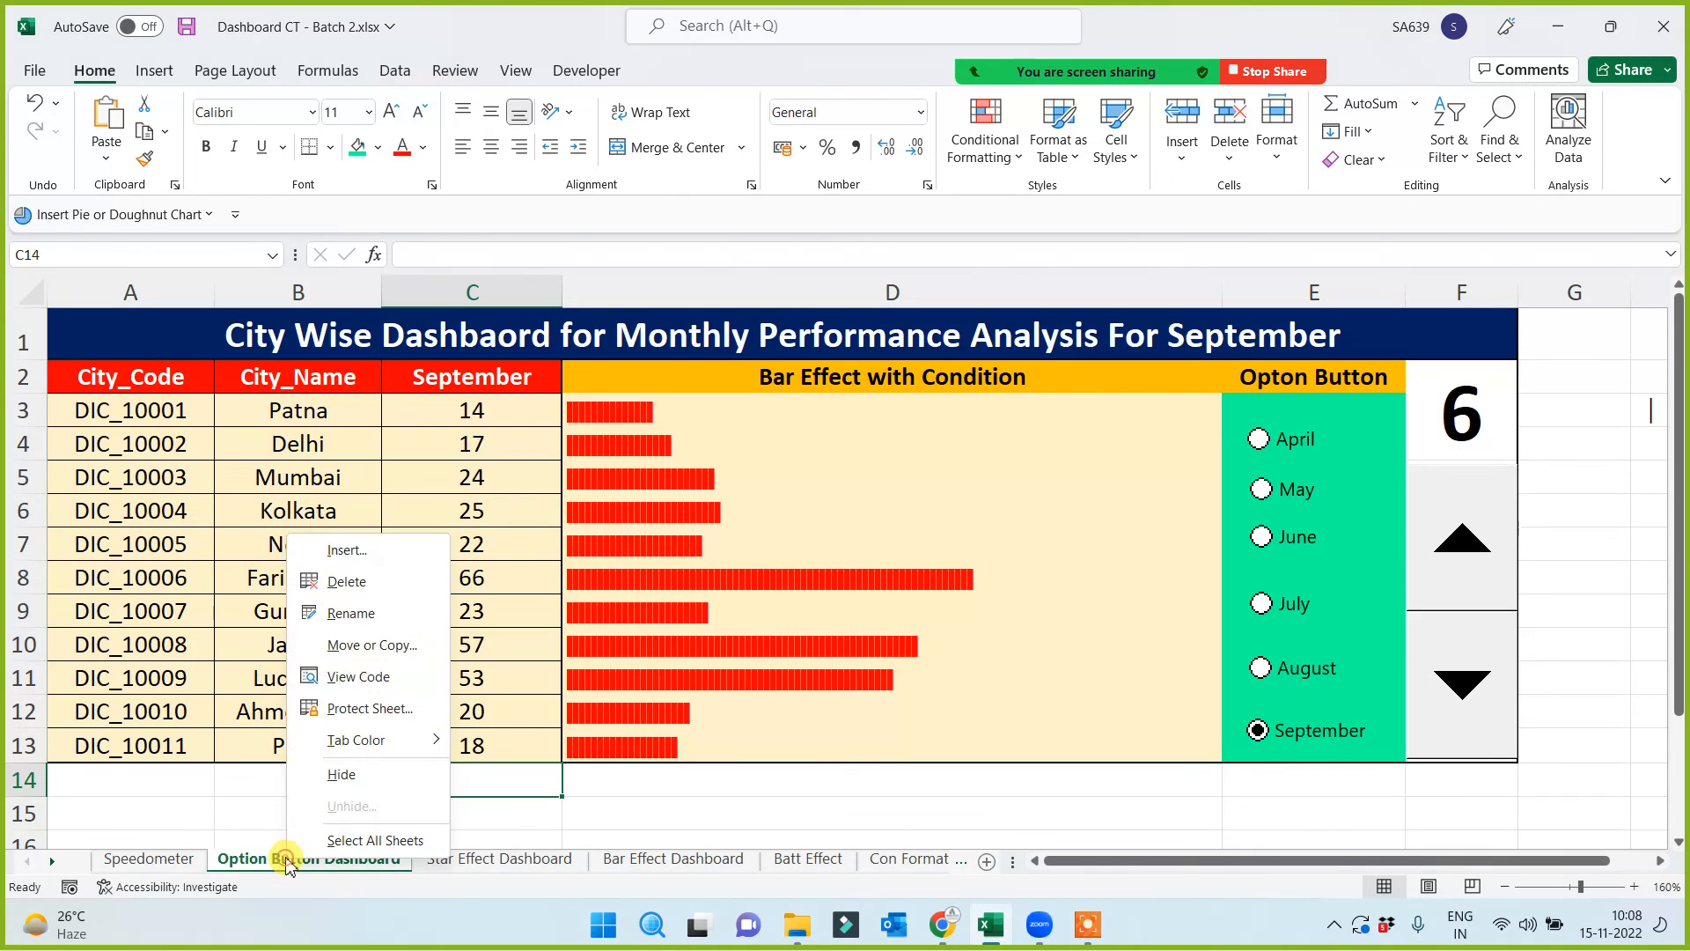
{"action": "left_click", "coordinate": [352, 644]}
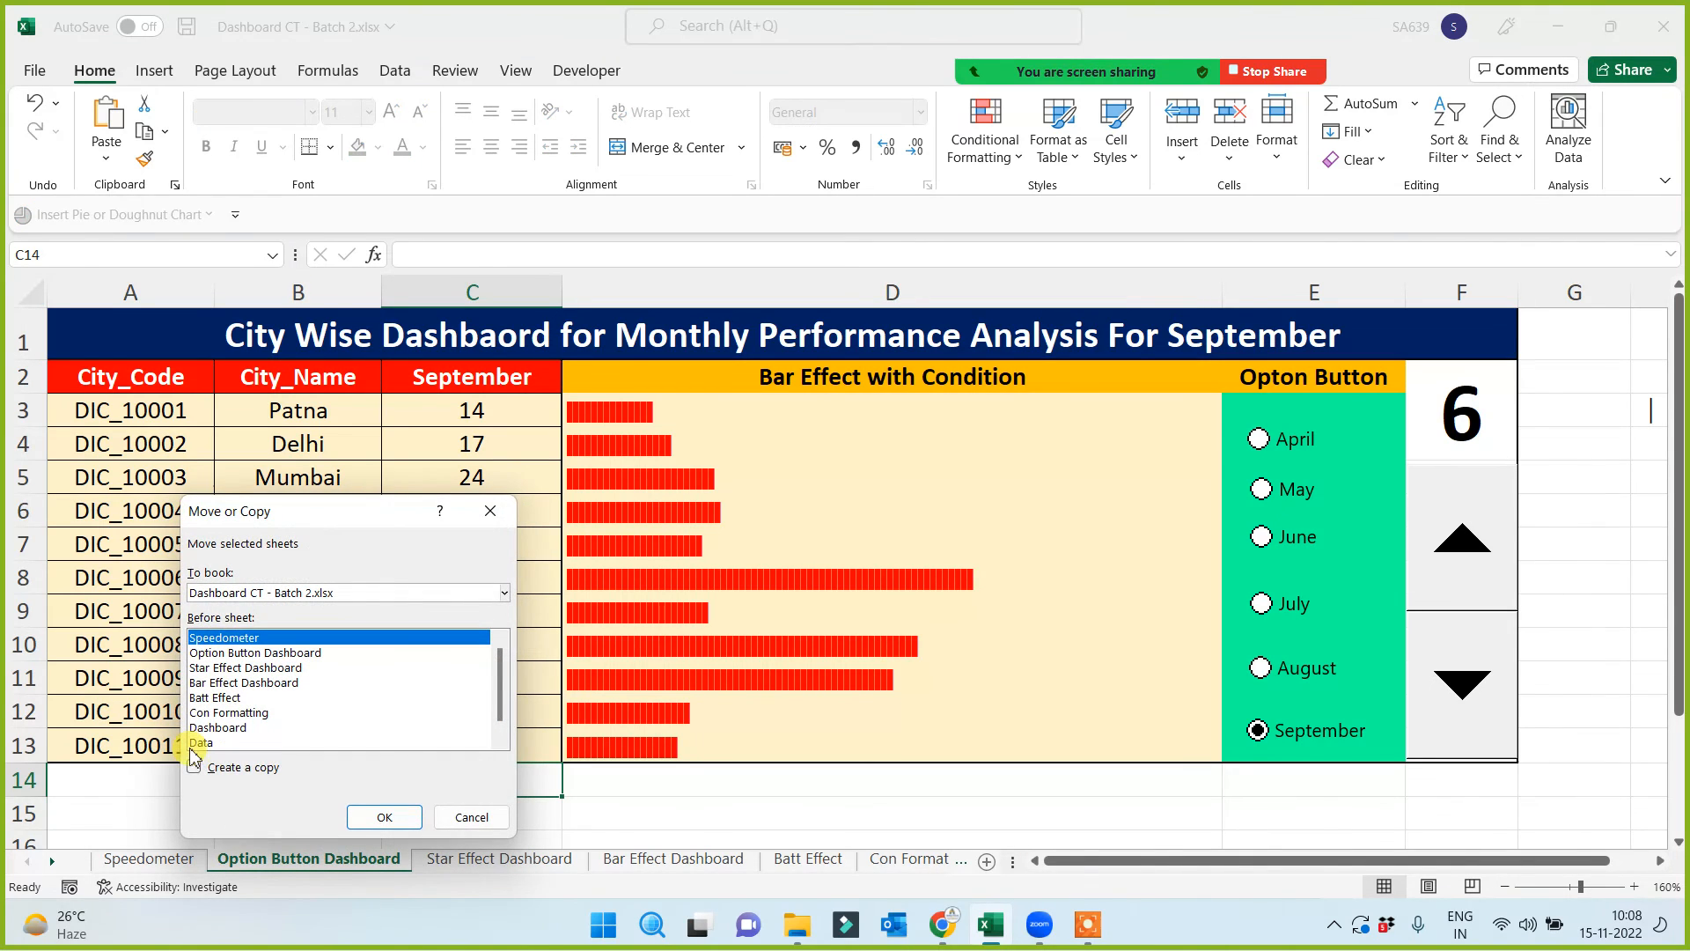
{"action": "left_click", "coordinate": [194, 769]}
{"action": "left_click", "coordinate": [382, 817]}
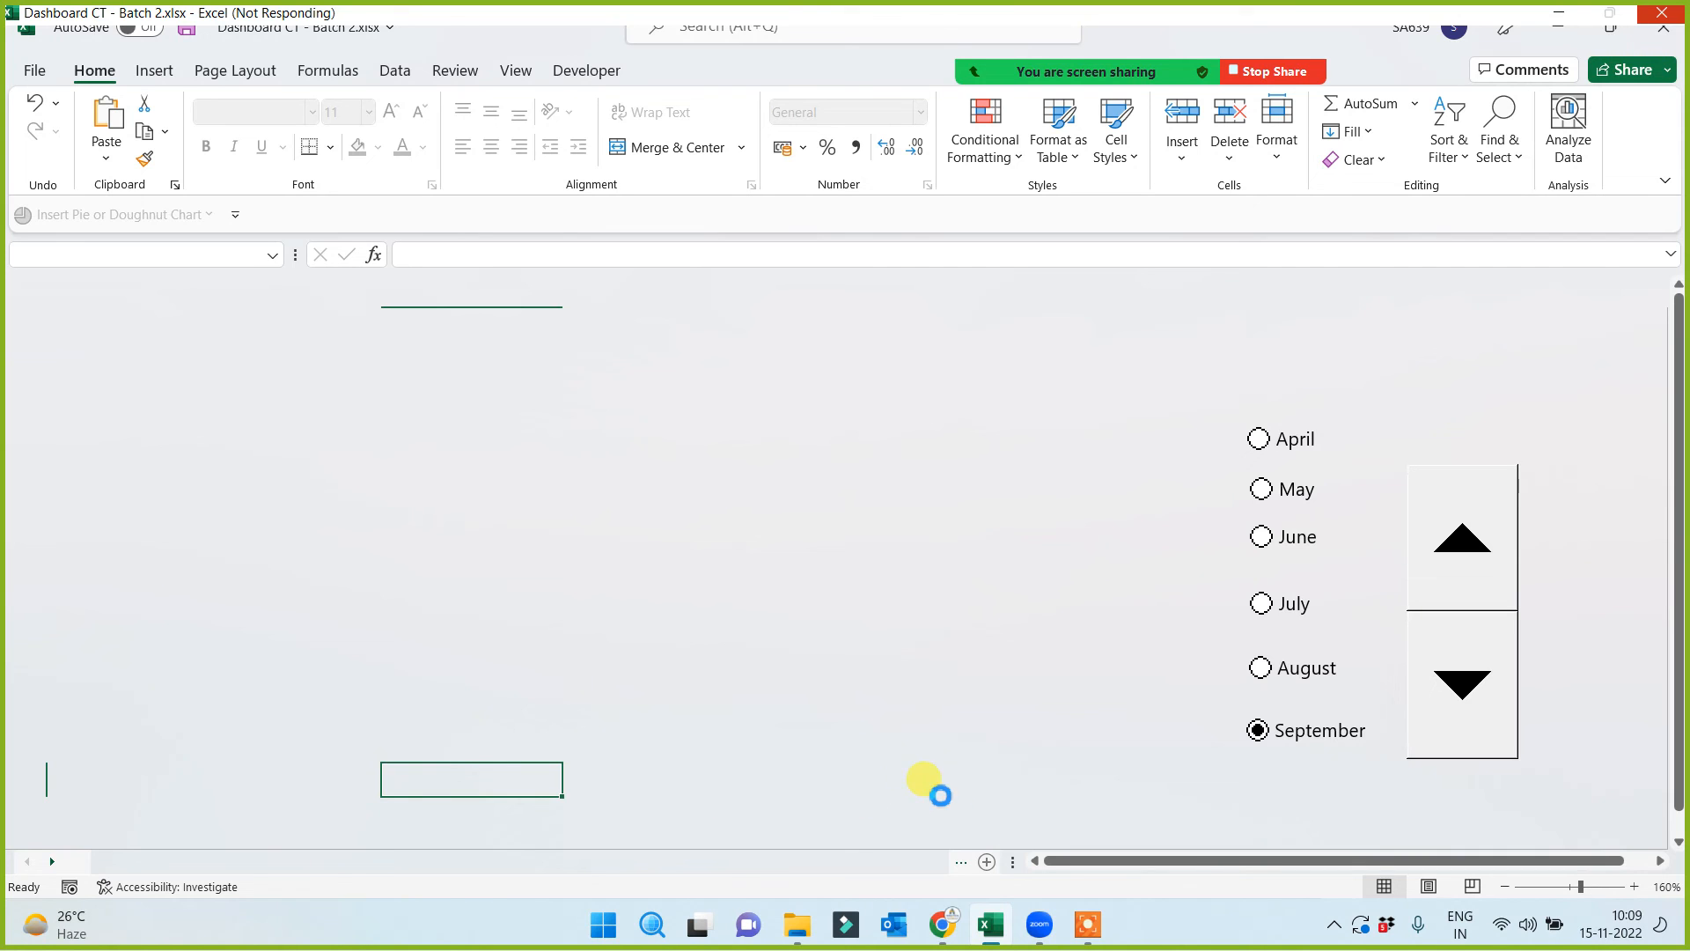
{"action": "left_click", "coordinate": [995, 926]}
{"action": "left_click", "coordinate": [997, 926]}
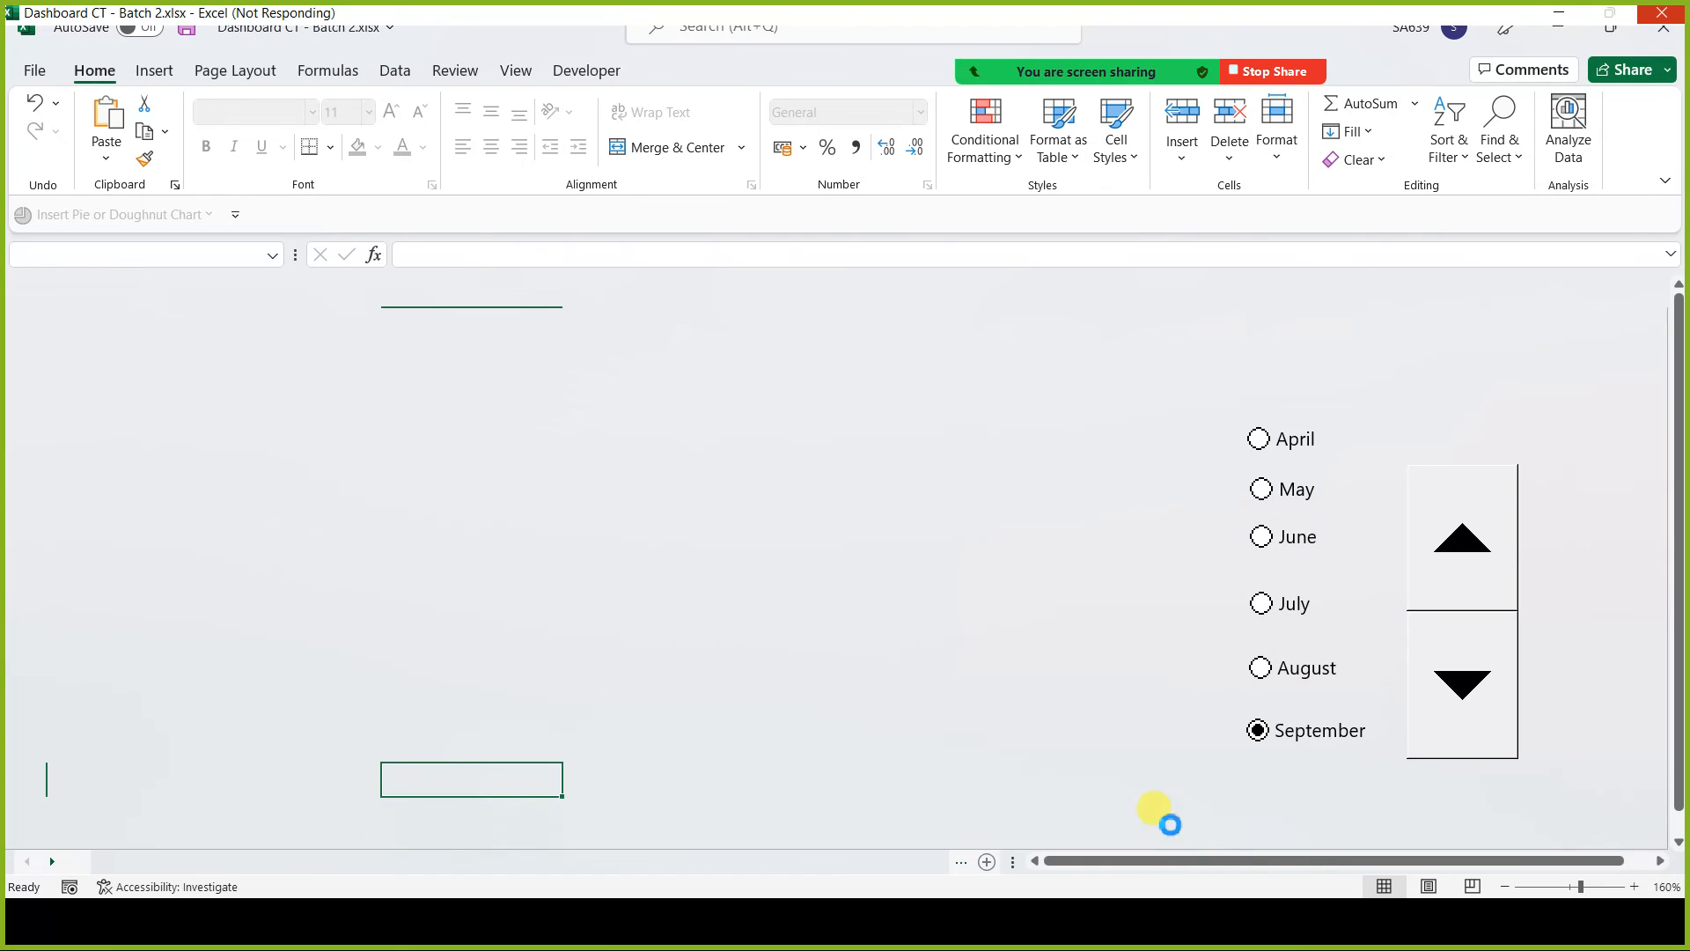
{"action": "key", "text": "alt+Tab"}
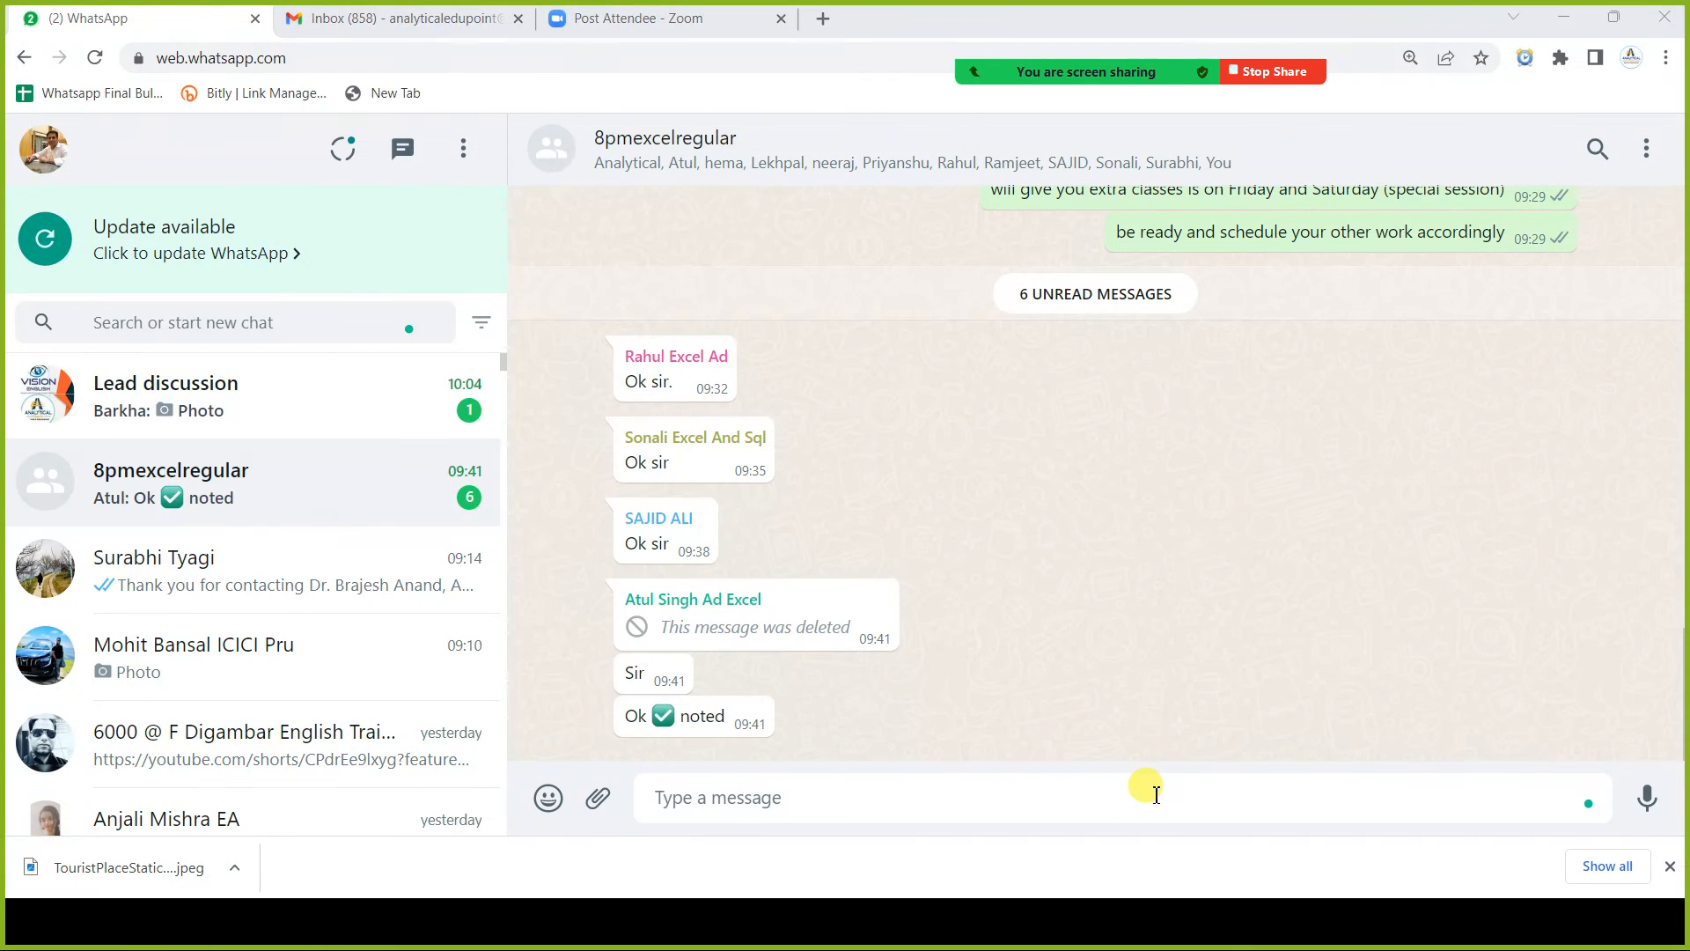
{"action": "key", "text": "alt+Tab"}
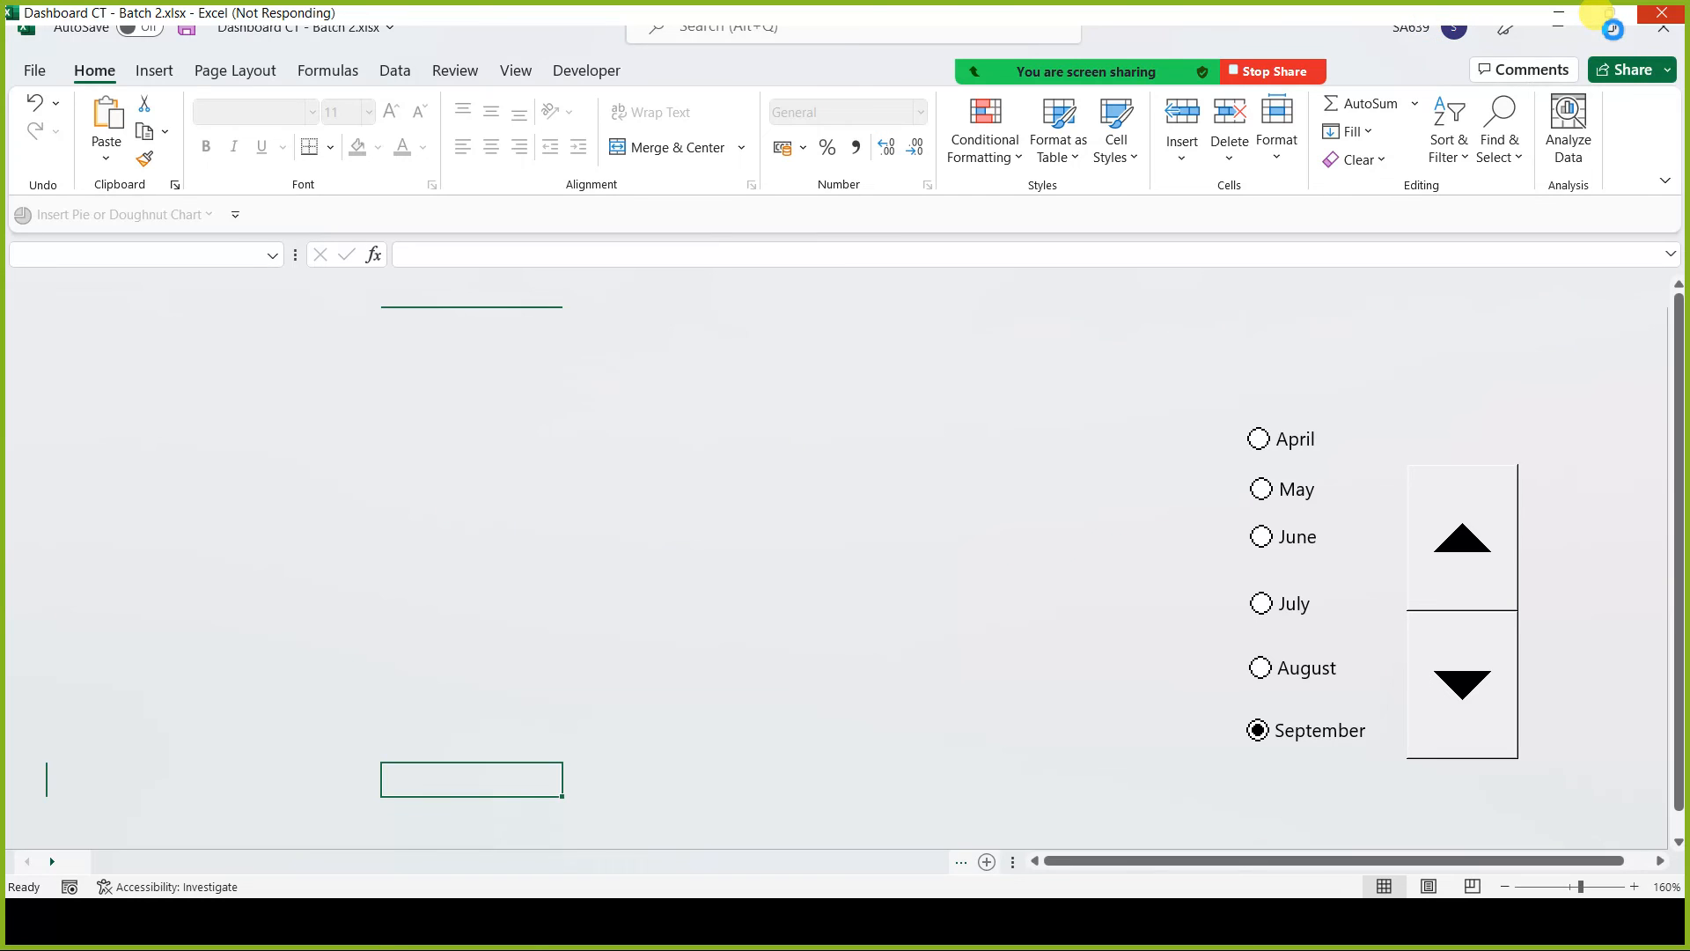
{"action": "key", "text": "alt+Tab"}
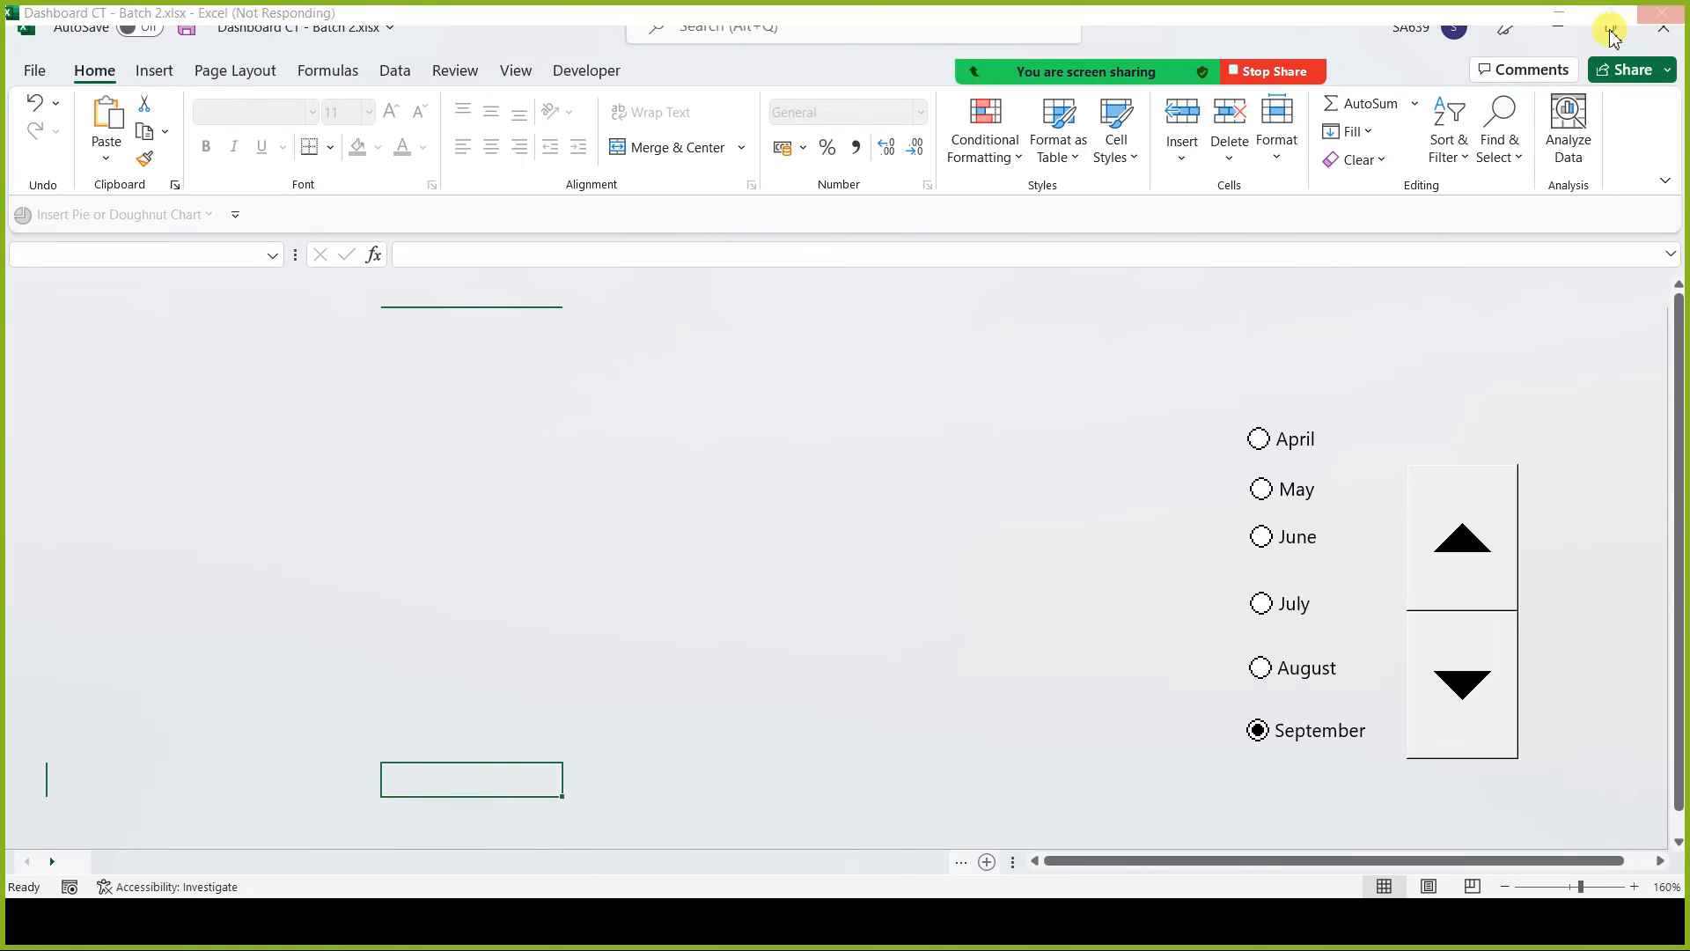
{"action": "key", "text": "alt+Tab"}
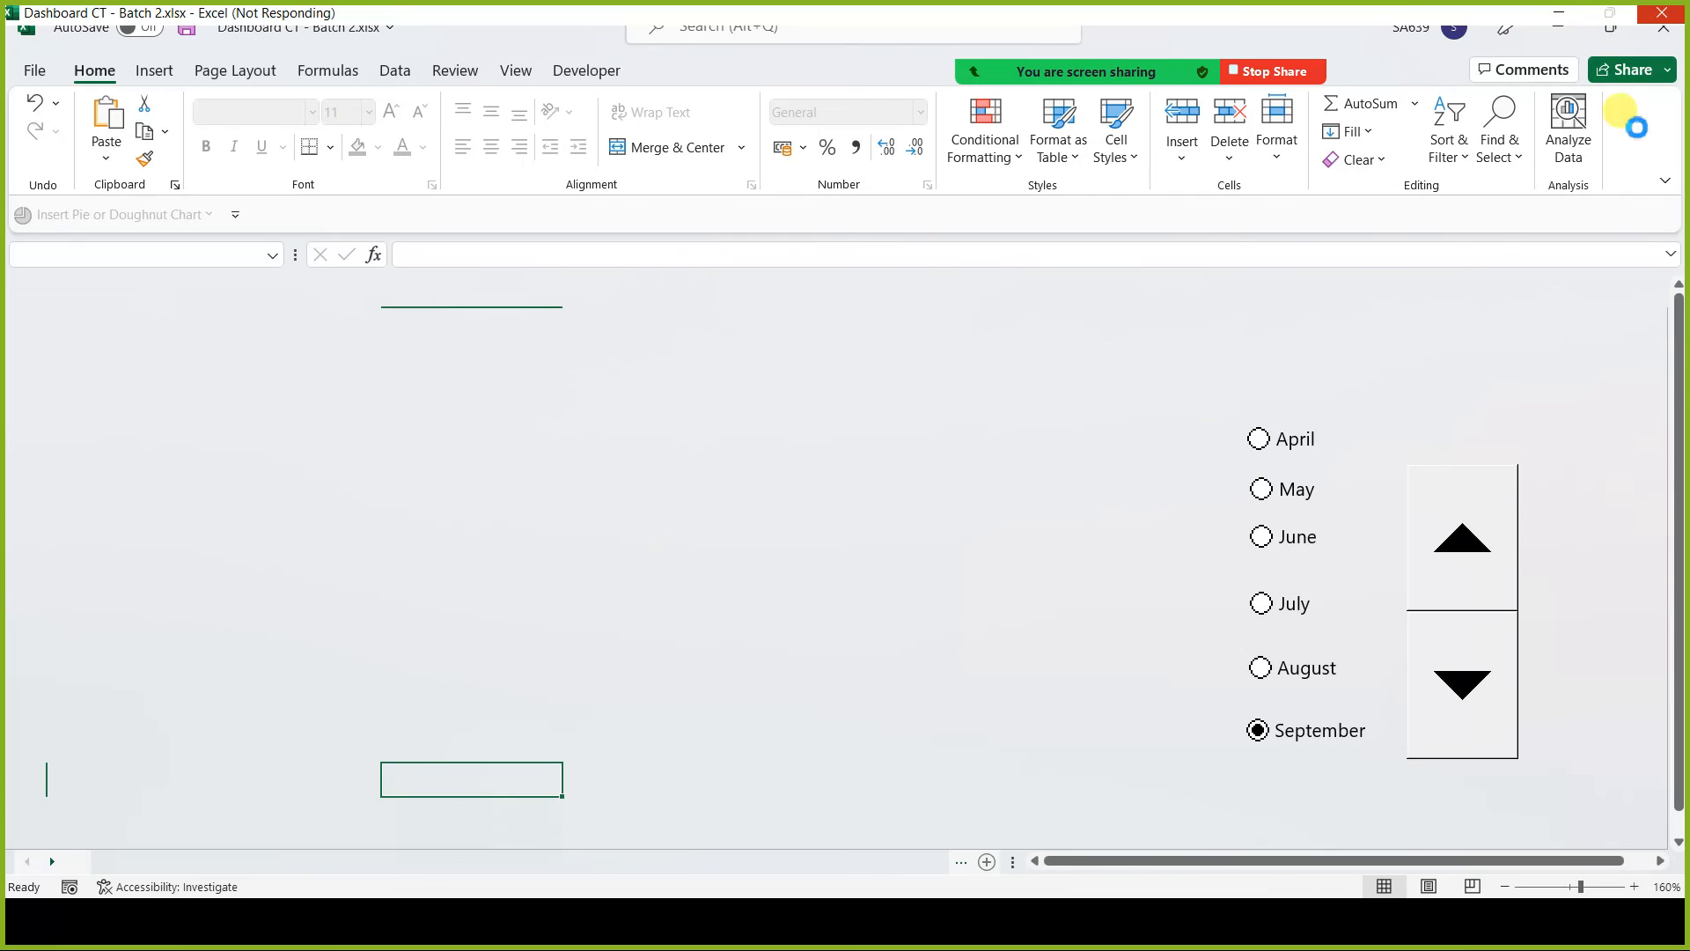
{"action": "left_click", "coordinate": [1549, 20]}
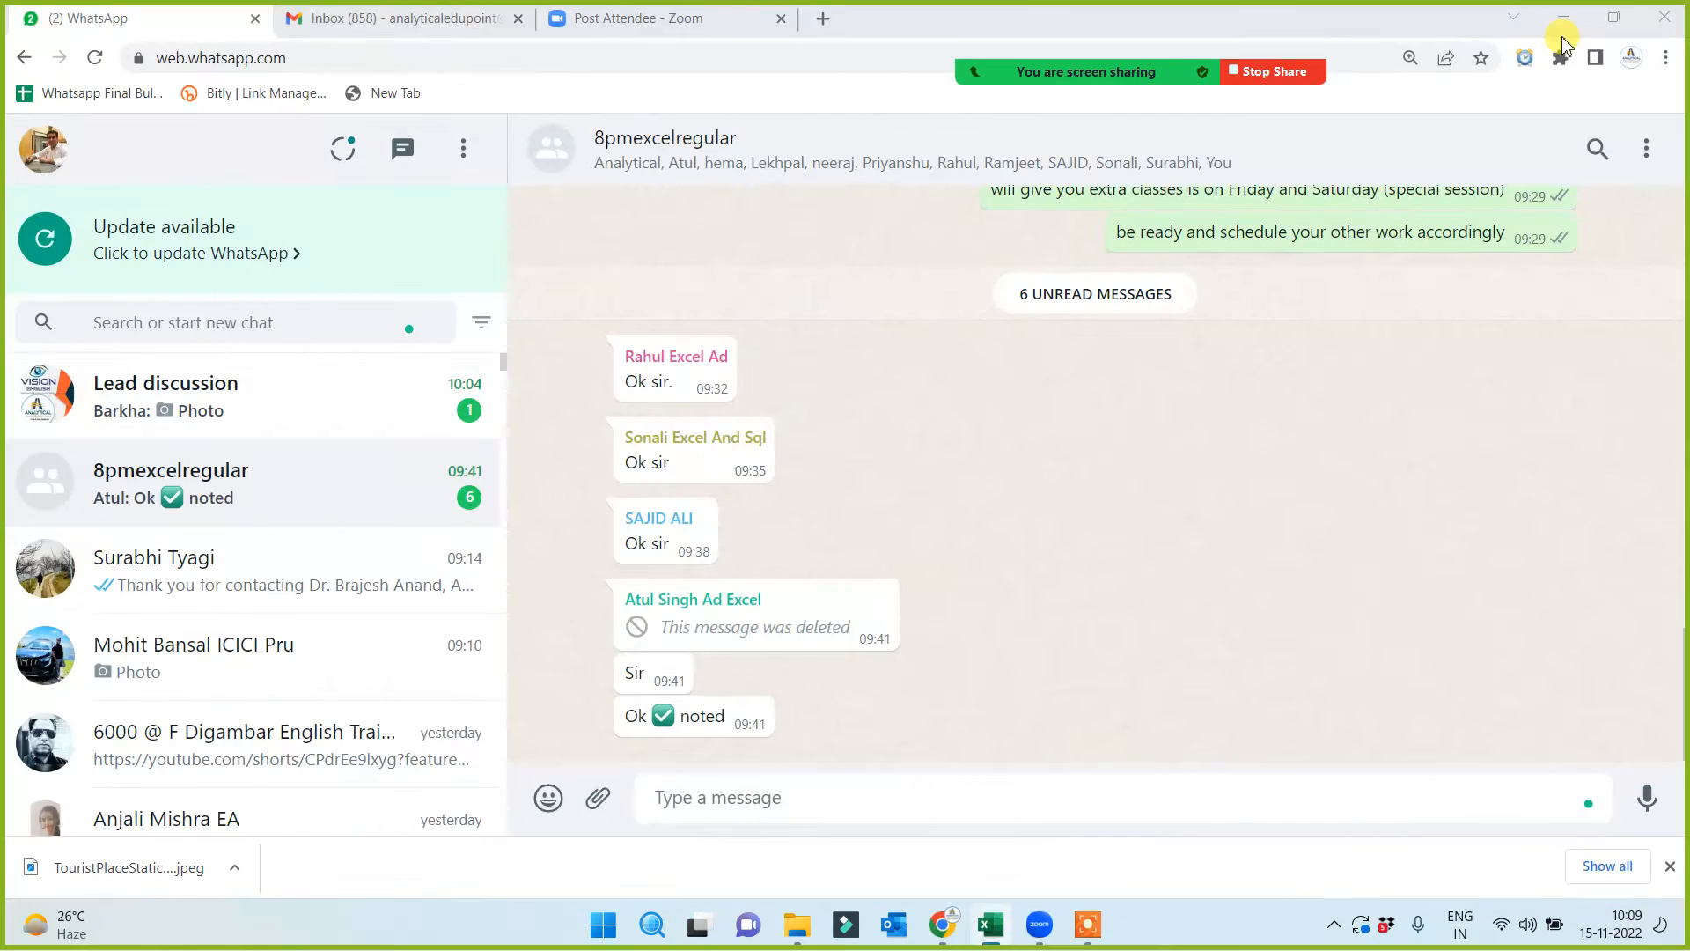
{"action": "left_click", "coordinate": [1550, 21]}
{"action": "left_click", "coordinate": [990, 923]}
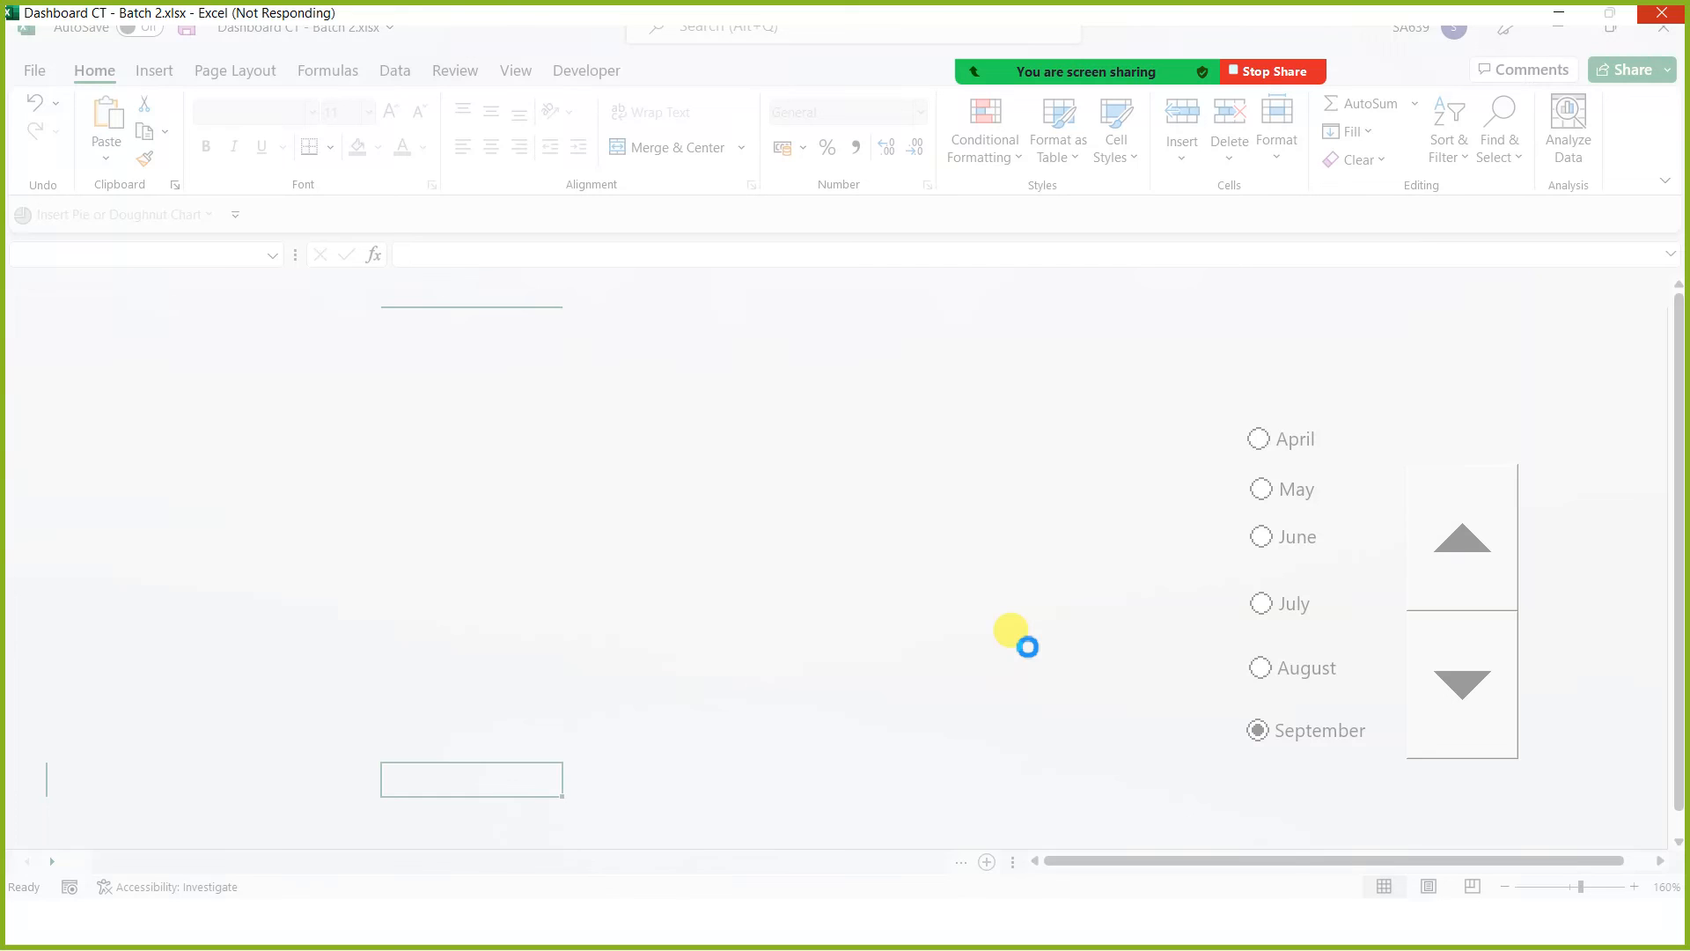
{"action": "key", "text": "alt+Tab"}
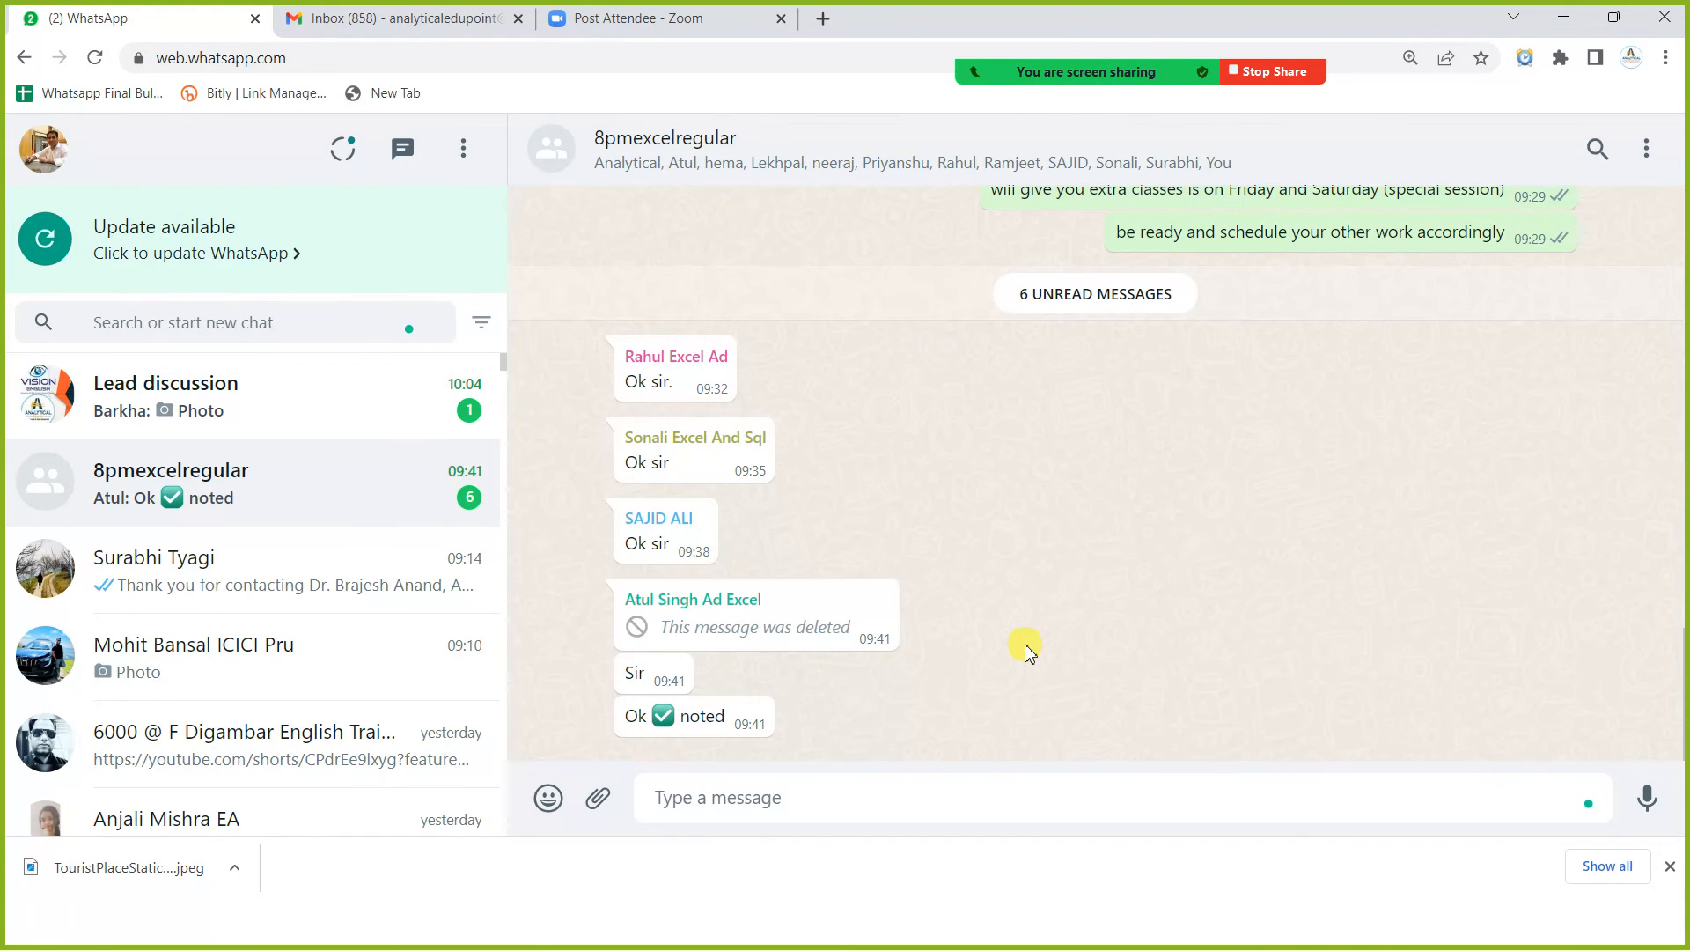
{"action": "key", "text": "super+d"}
{"action": "left_click", "coordinate": [1089, 930]}
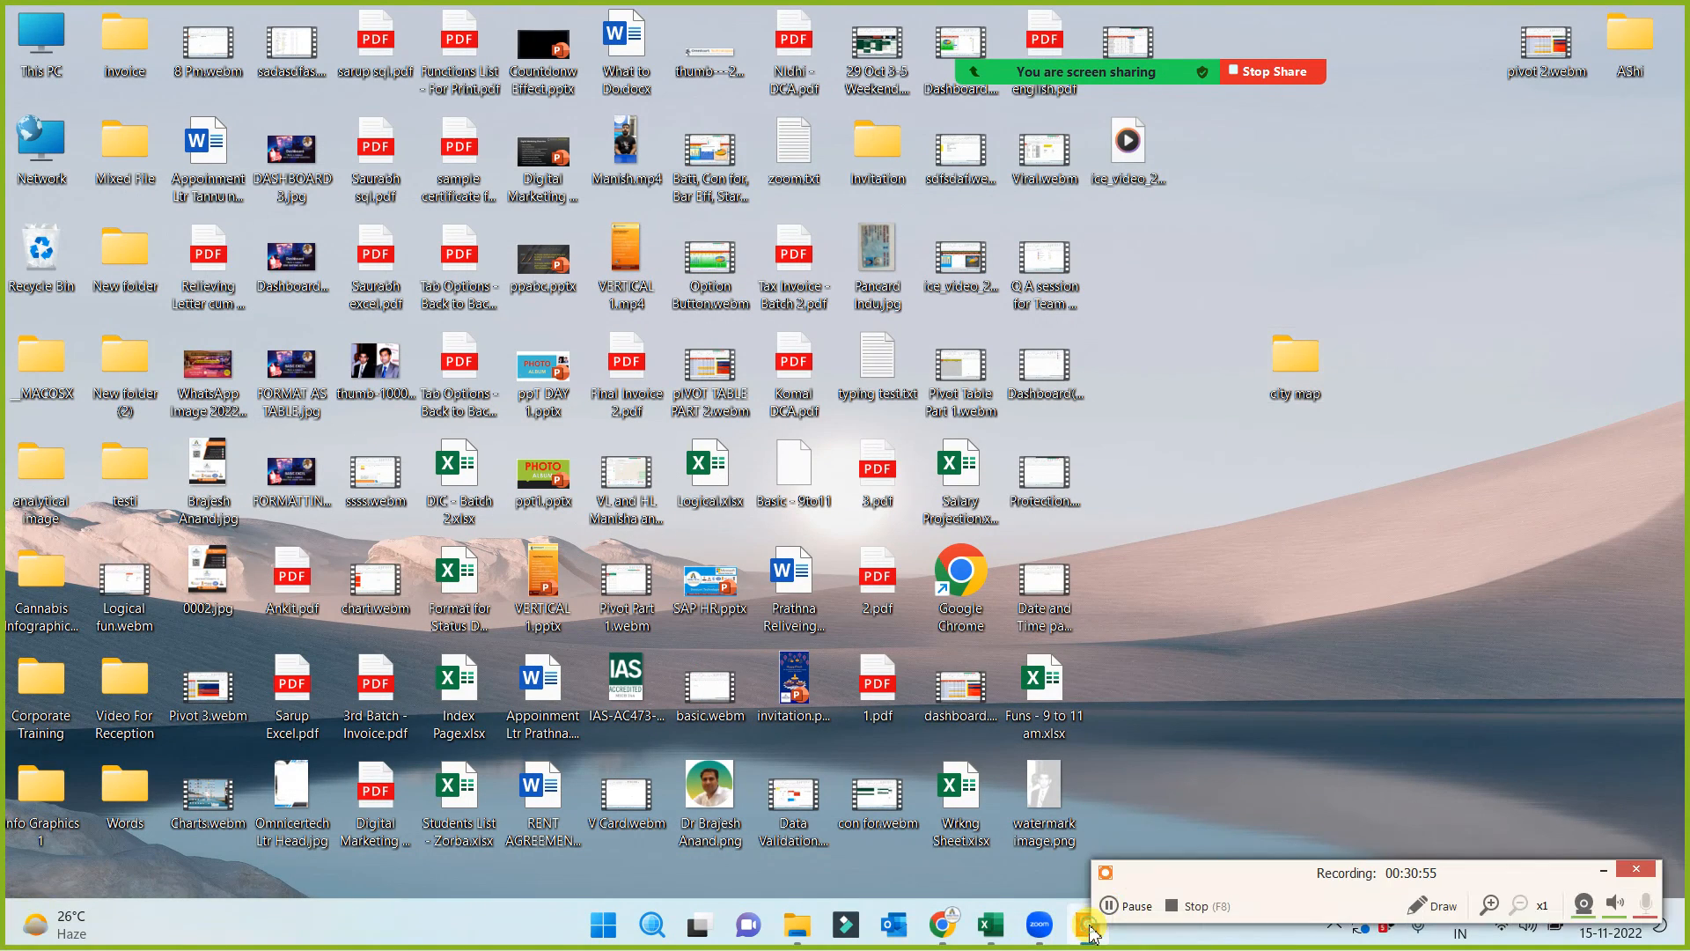